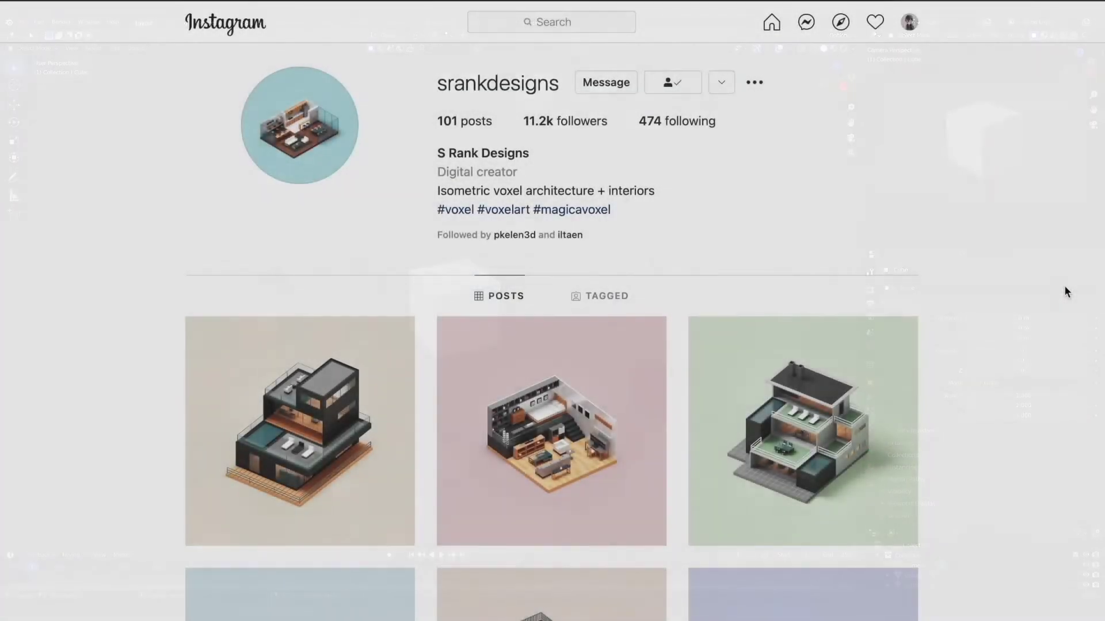
Step: Scroll down the Instagram profile's grid of isometric house and room renders
scroll(1064, 285, down, 2)
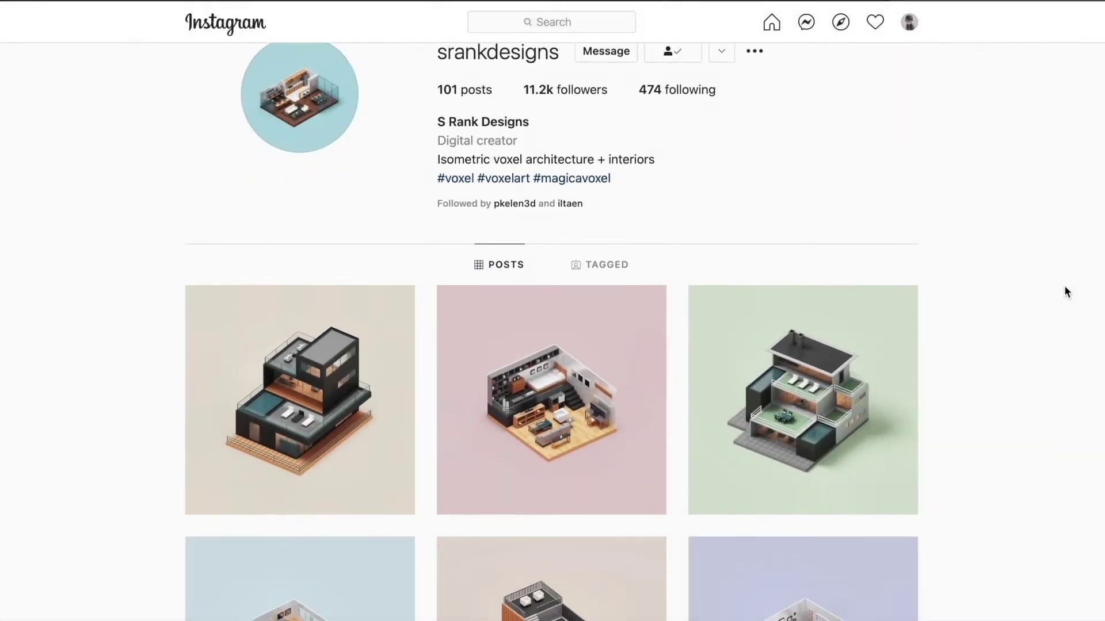
scroll(1064, 287, down, 3)
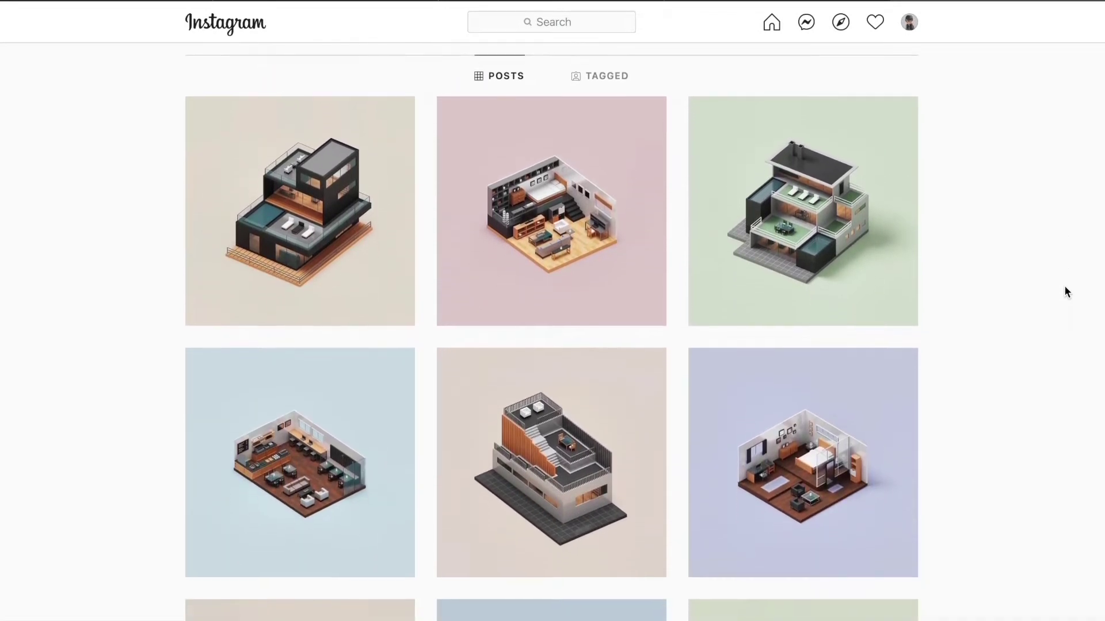
scroll(1065, 287, down, 3)
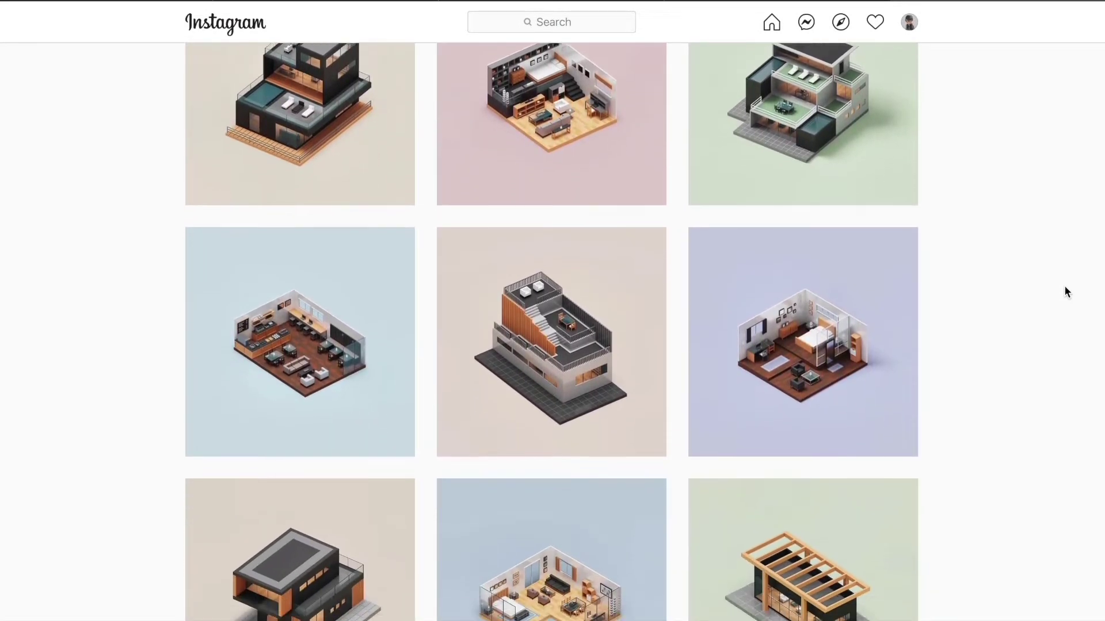
scroll(1064, 292, down, 3)
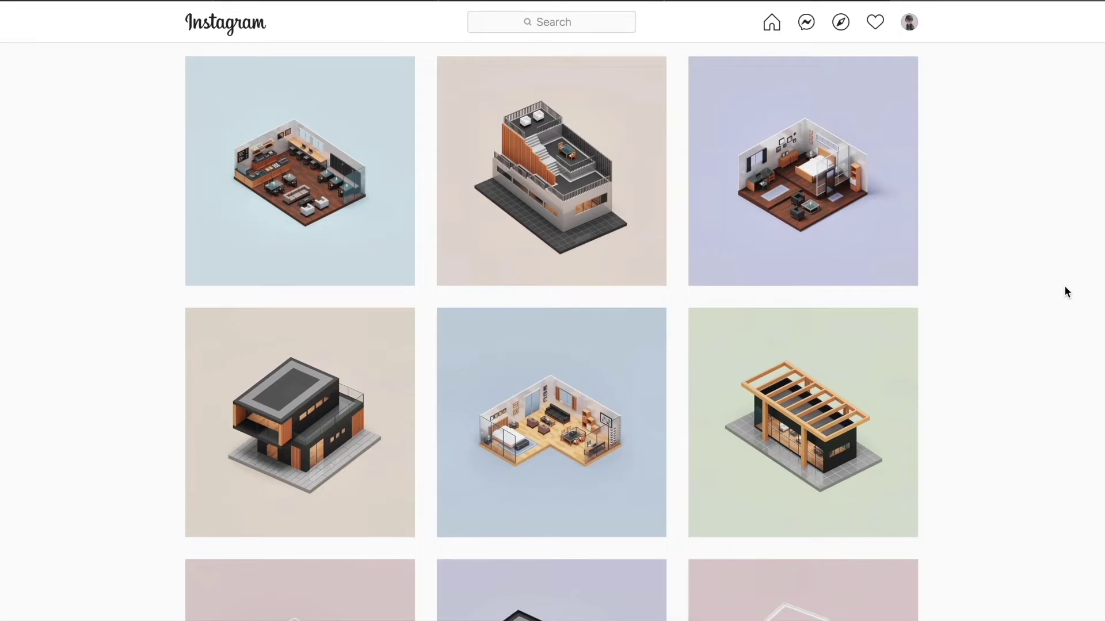
scroll(1064, 291, down, 3)
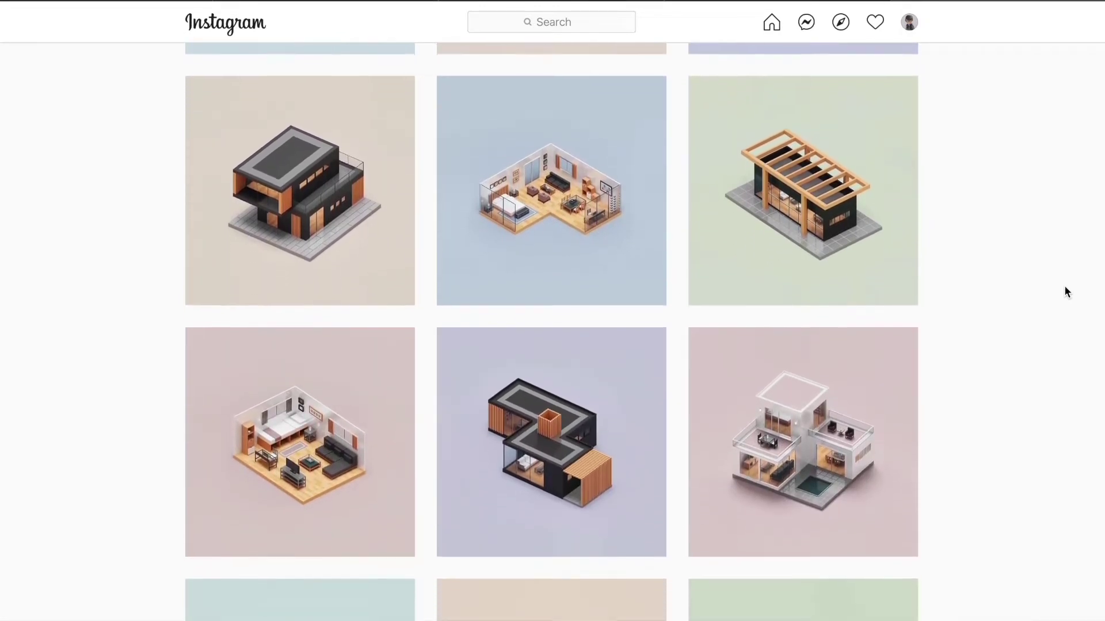
scroll(1064, 288, down, 4)
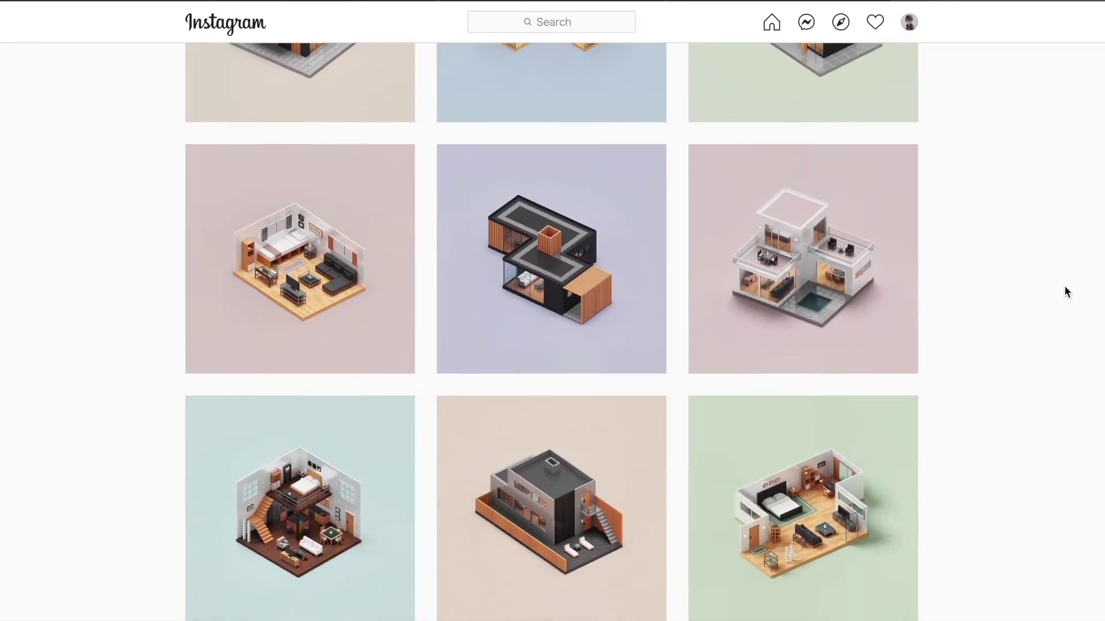
scroll(1065, 292, down, 4)
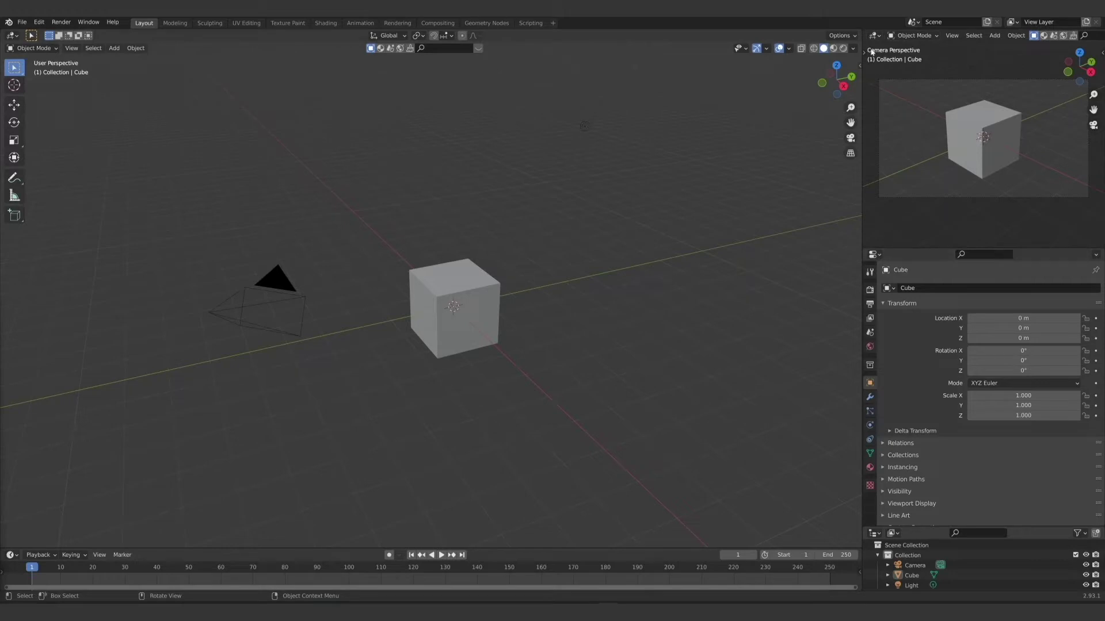
Step: Split the camera viewport, join the areas back into one, and orbit the main view
drag(865, 32, 891, 125)
right_click(908, 127)
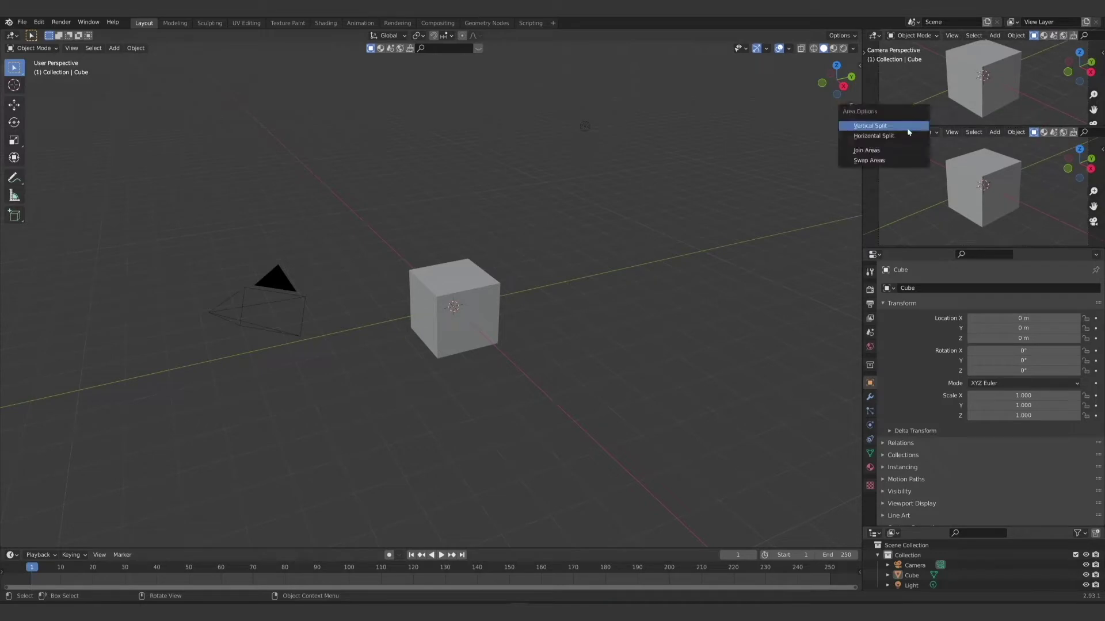
click(907, 150)
click(937, 130)
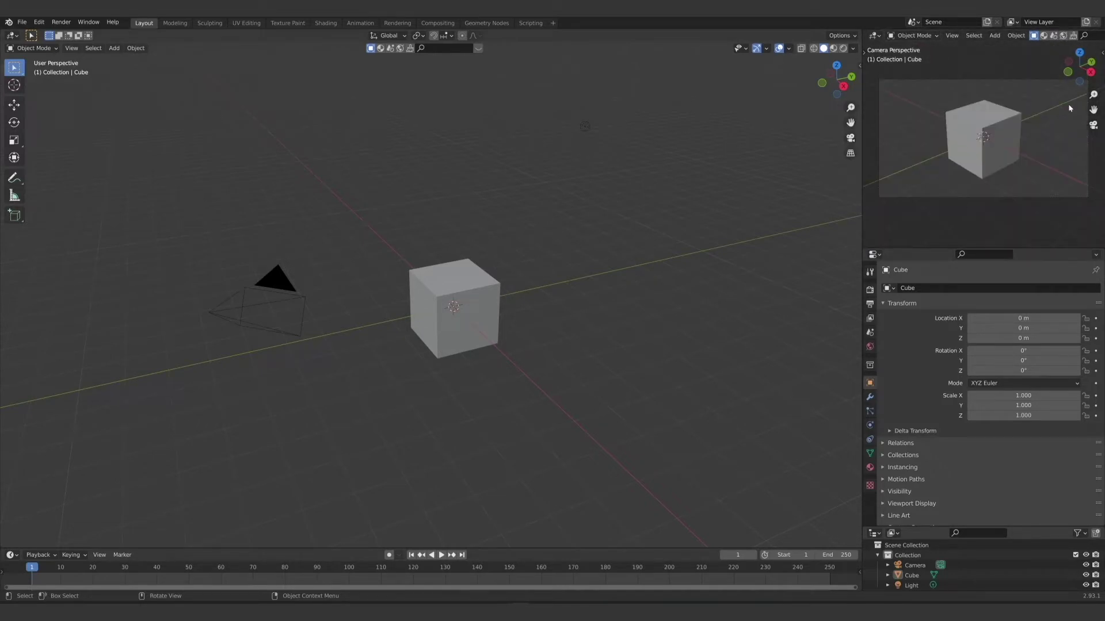
middle_drag(155, 301, 240, 377)
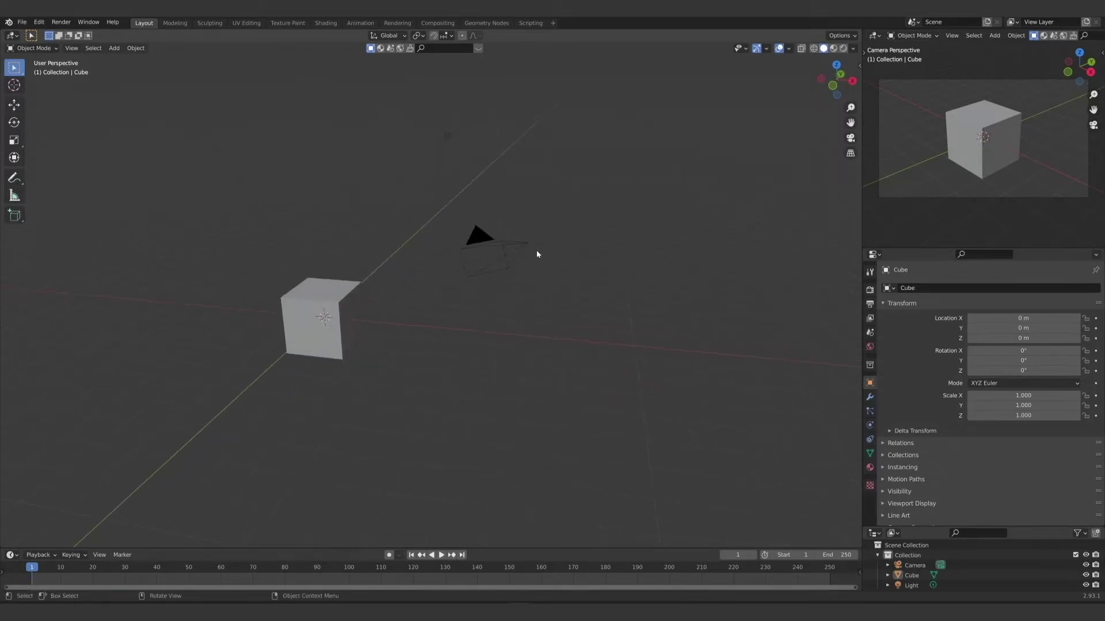
Step: With the camera selected, set the render Resolution X to 1080 in Output Properties
click(524, 247)
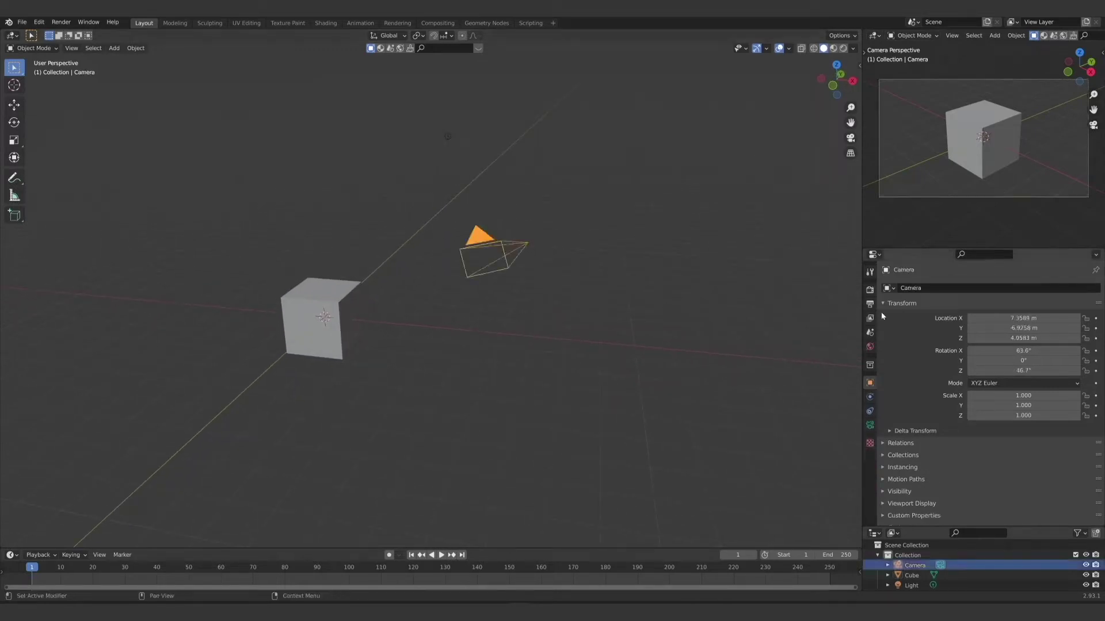
click(869, 289)
click(870, 303)
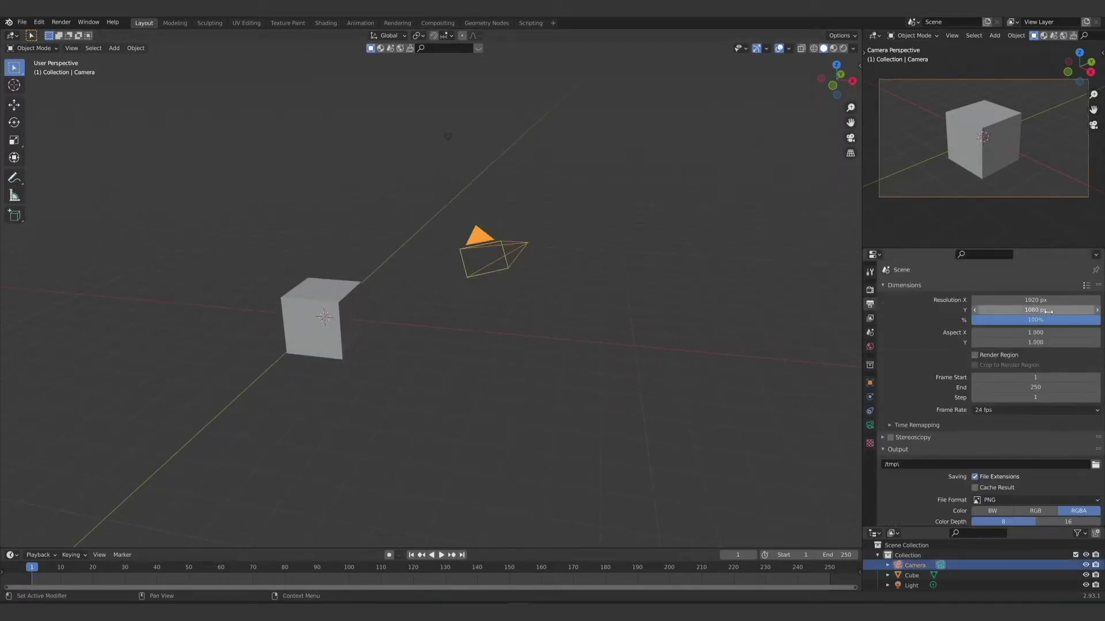
click(1040, 300)
text(10)
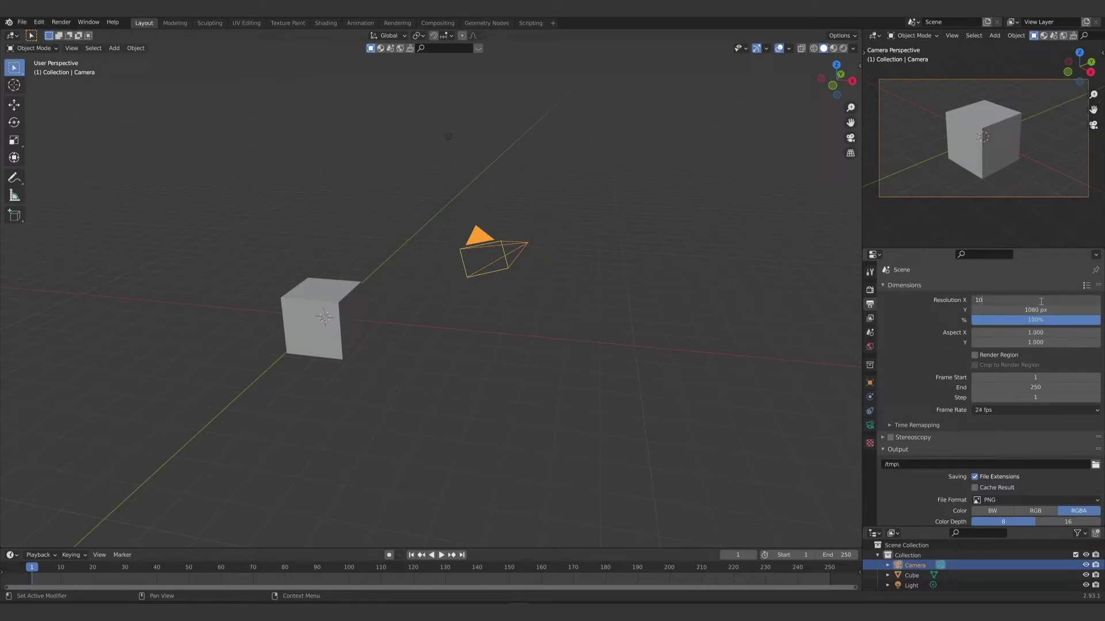
text(80)
key(Return)
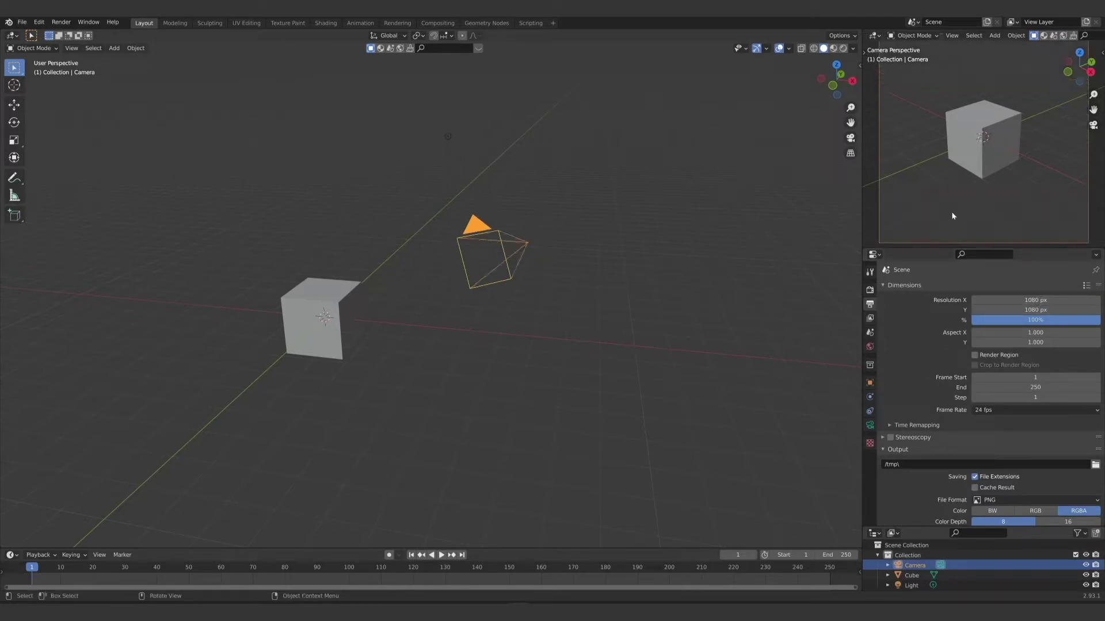
Step: Hide overlays in the camera preview and bring up the camera's lens settings
scroll(951, 212, down, 2)
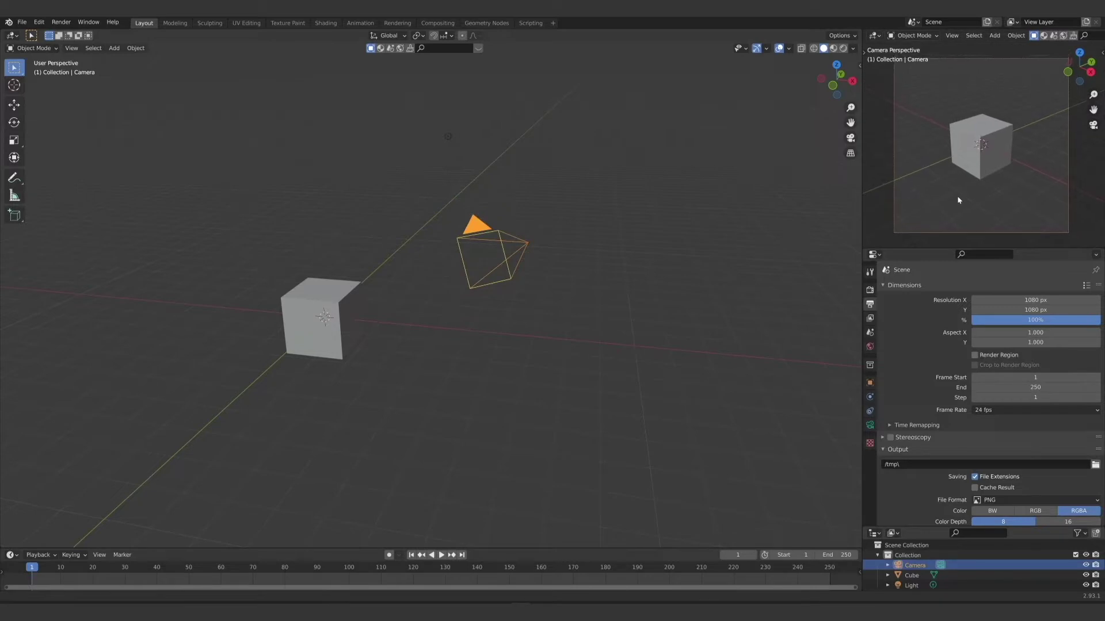
scroll(1058, 37, down, 5)
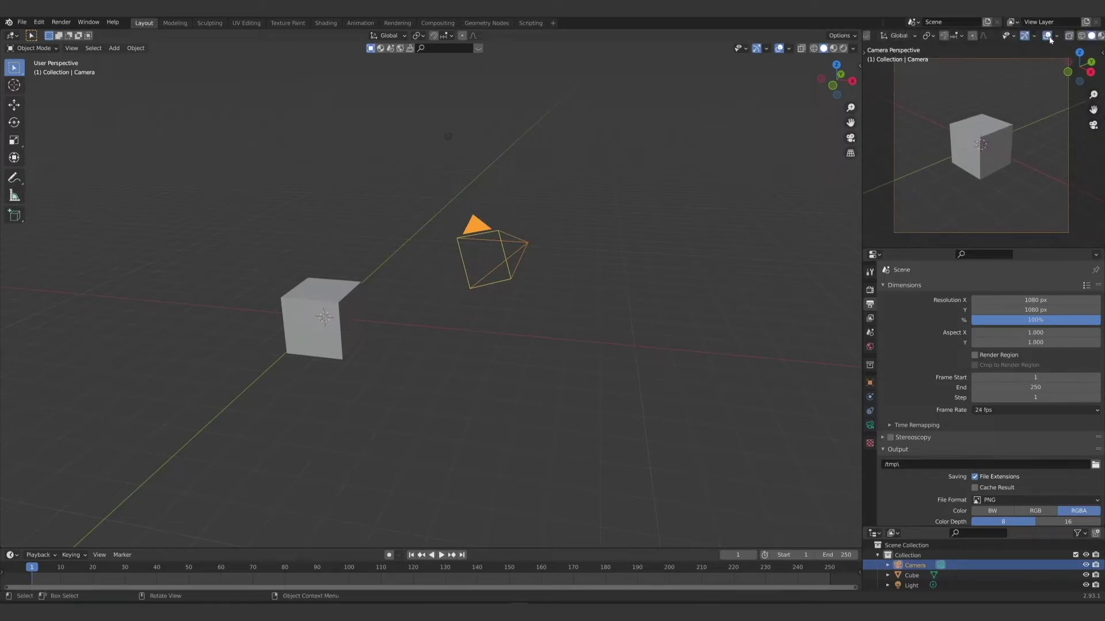
click(1022, 36)
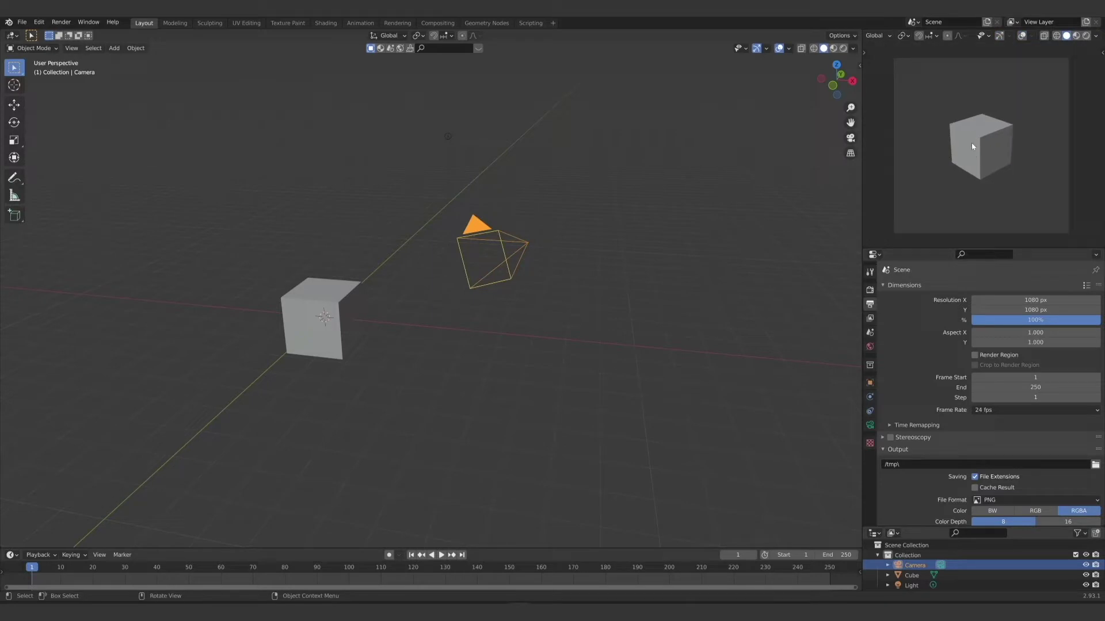
click(518, 227)
click(500, 248)
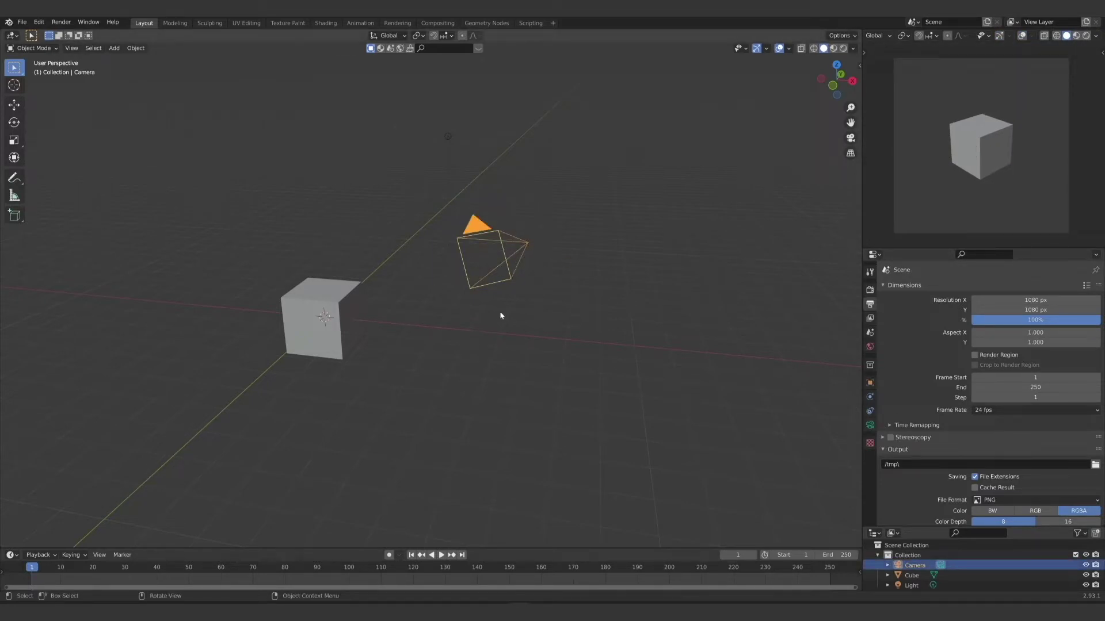
click(869, 424)
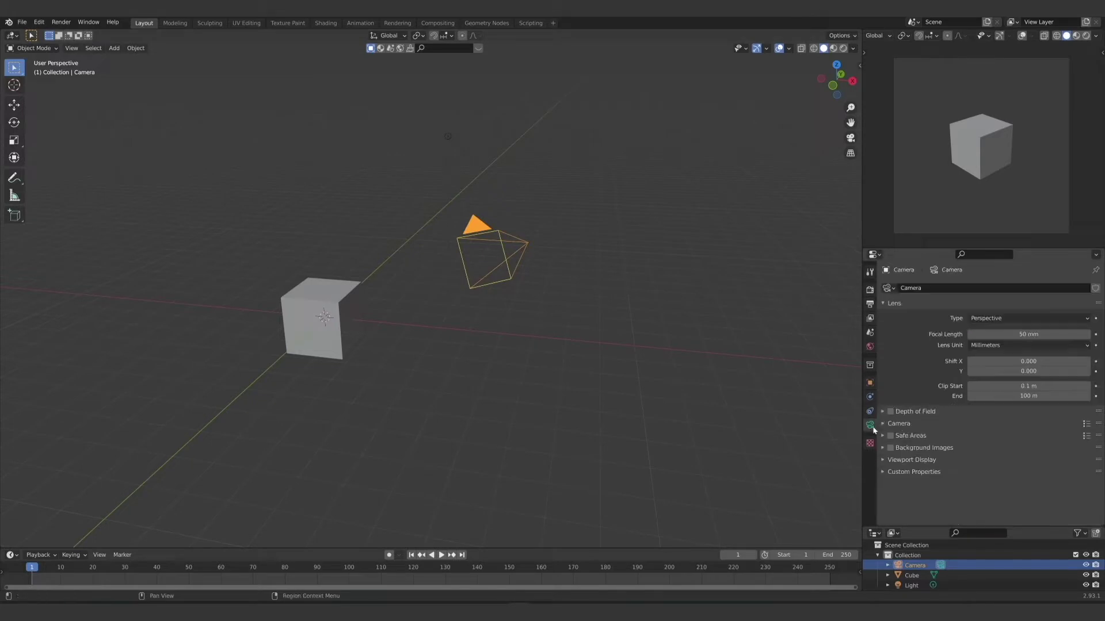
Step: Raise the camera's Passepartout to 1.000 under Viewport Display
click(888, 460)
scroll(920, 460, down, 2)
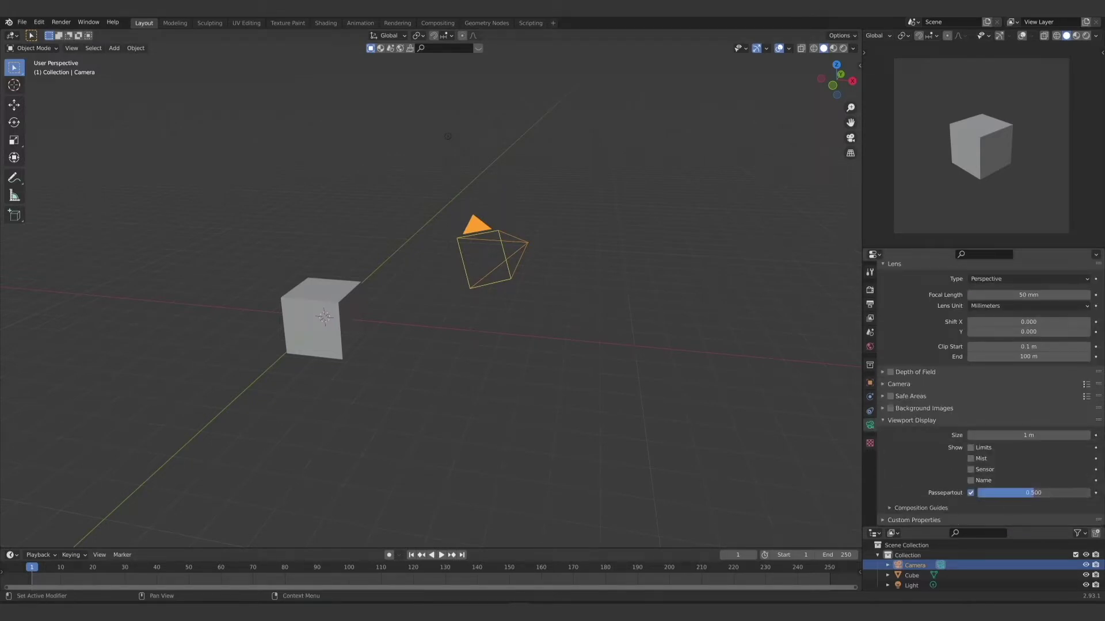
drag(1034, 493, 1089, 493)
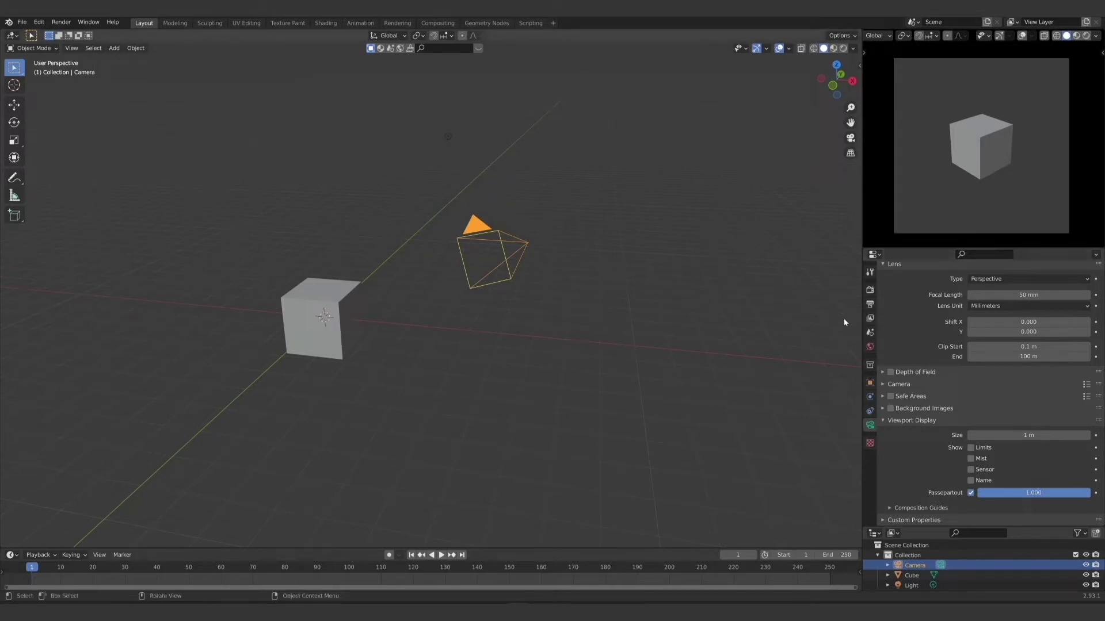
Step: Show the camera's transform values in the N sidebar and start editing Location X
middle_drag(399, 303, 433, 326)
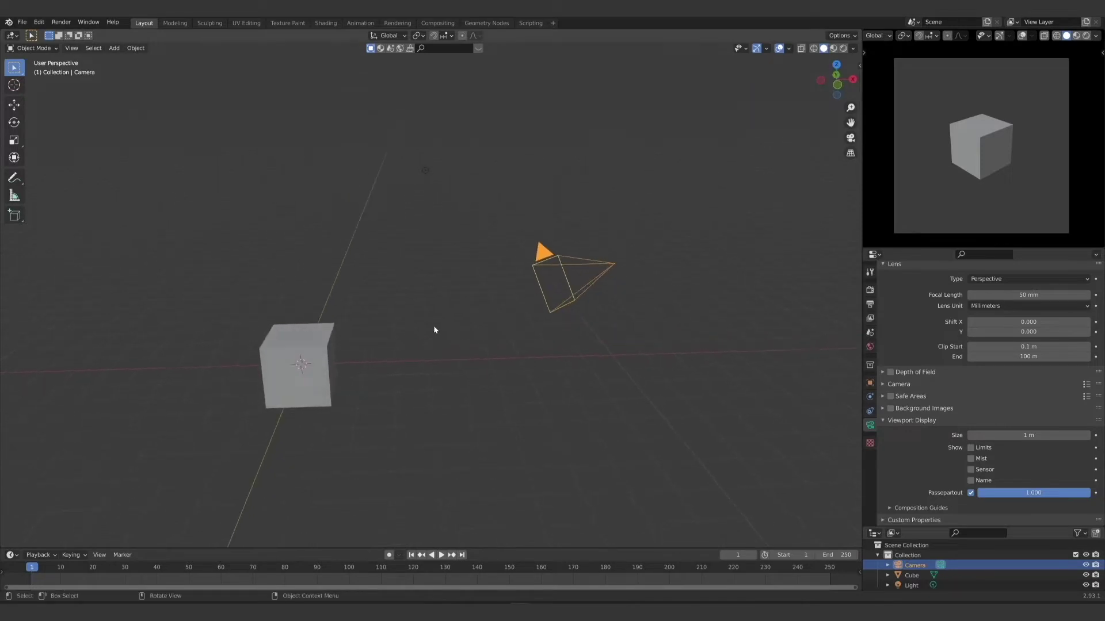
key(n)
click(798, 86)
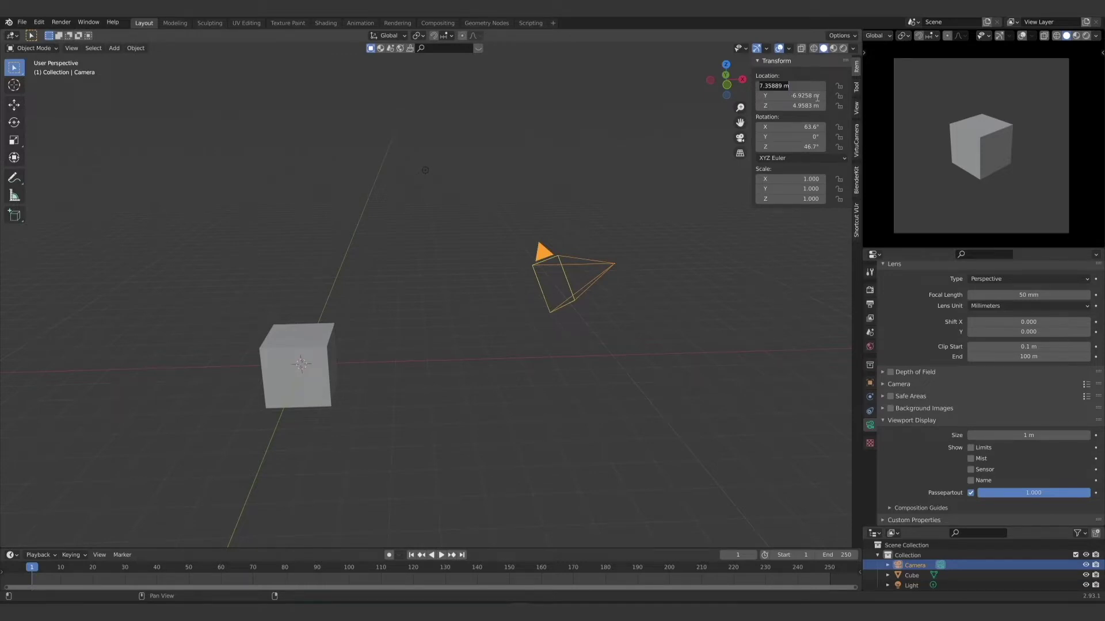
Step: Set the camera's location to 5, -5, 5 m
text(5)
key(Return)
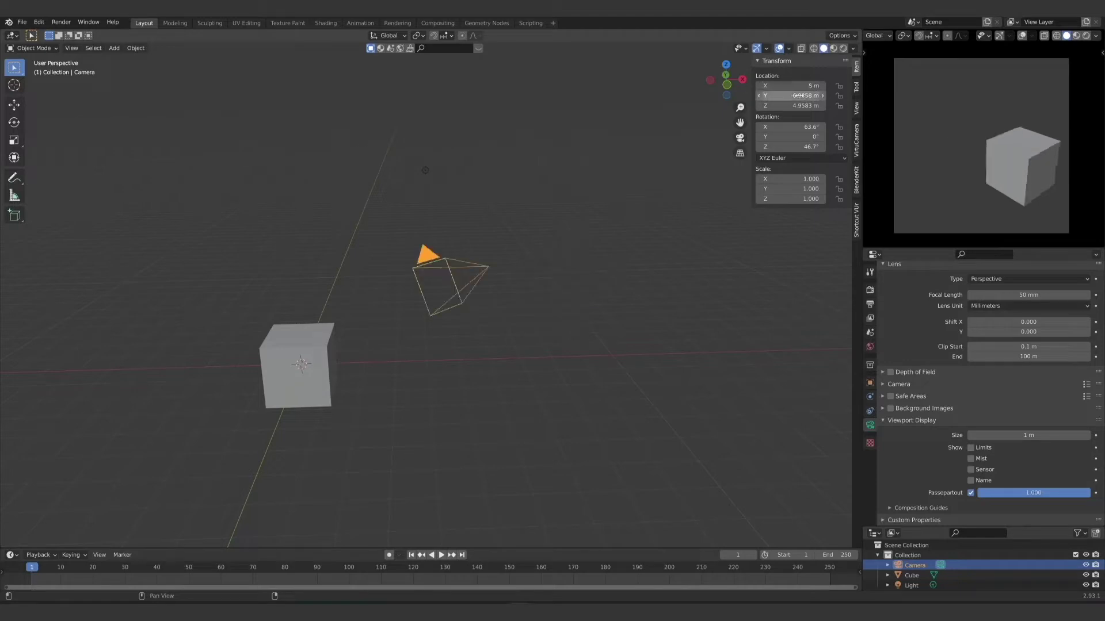
click(799, 95)
key(BackSpace)
text(-5)
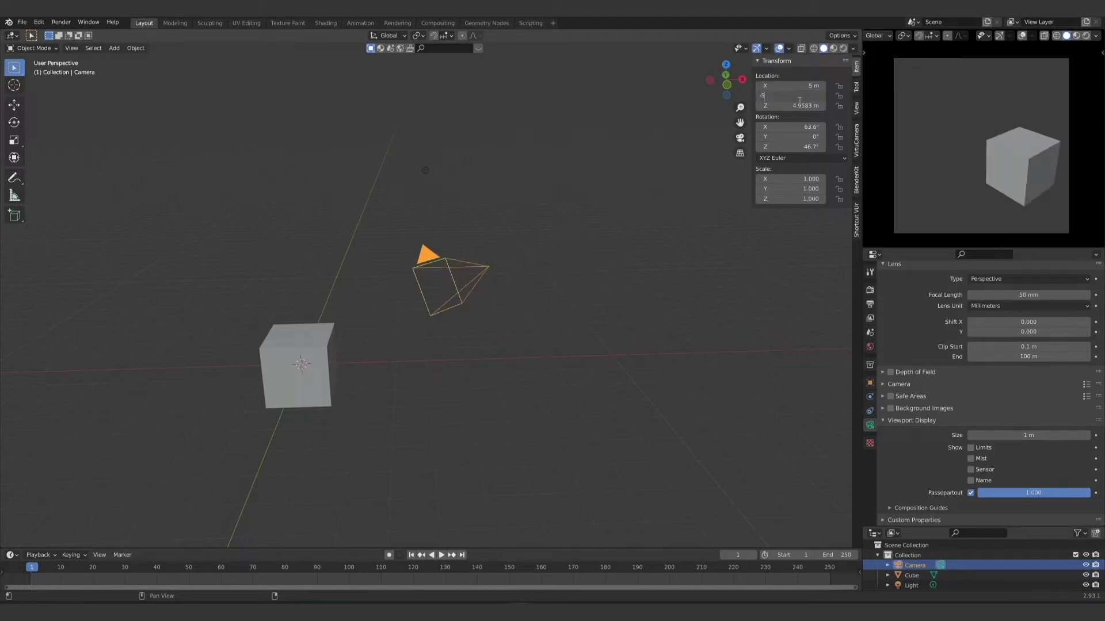
key(Return)
click(801, 104)
key(BackSpace)
text(5)
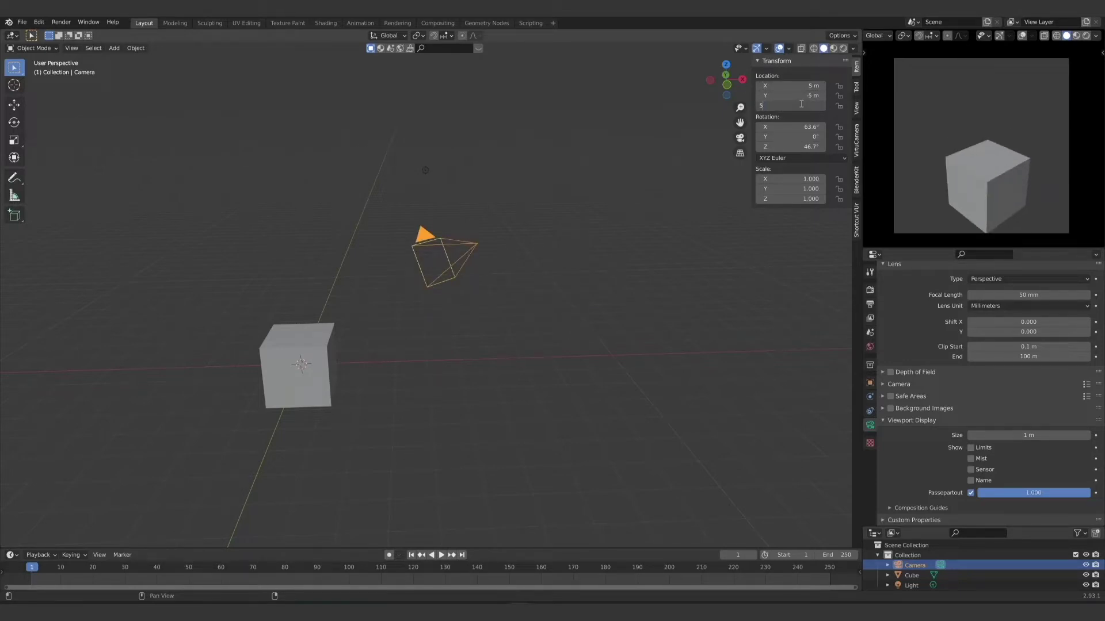
key(Return)
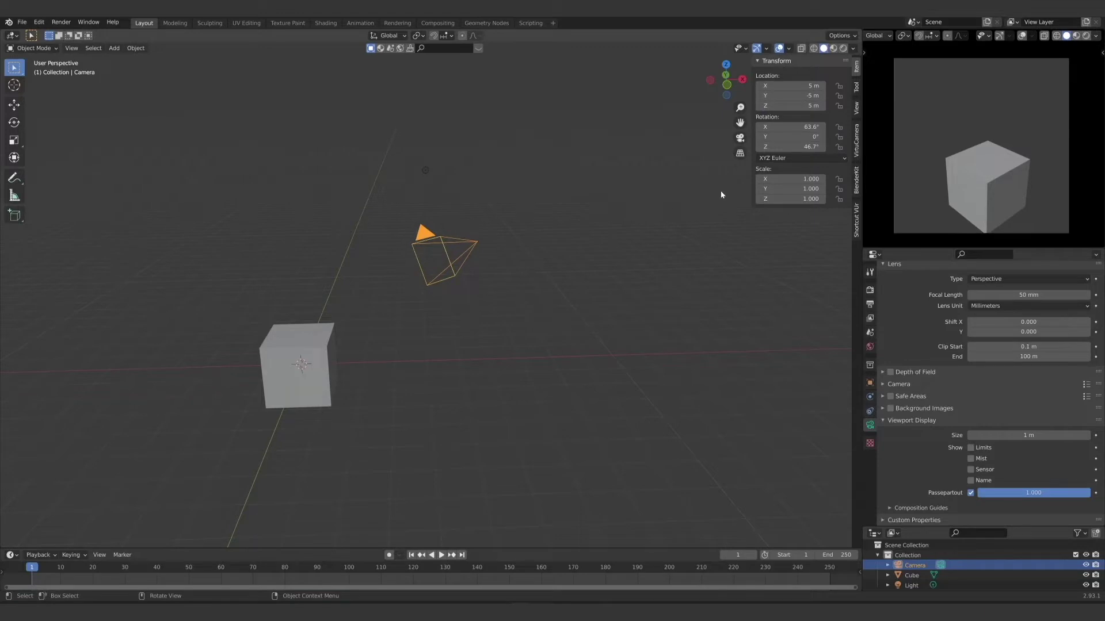
Step: Rotate the camera to 55° on X and 45° on Z, then orbit the view
click(804, 126)
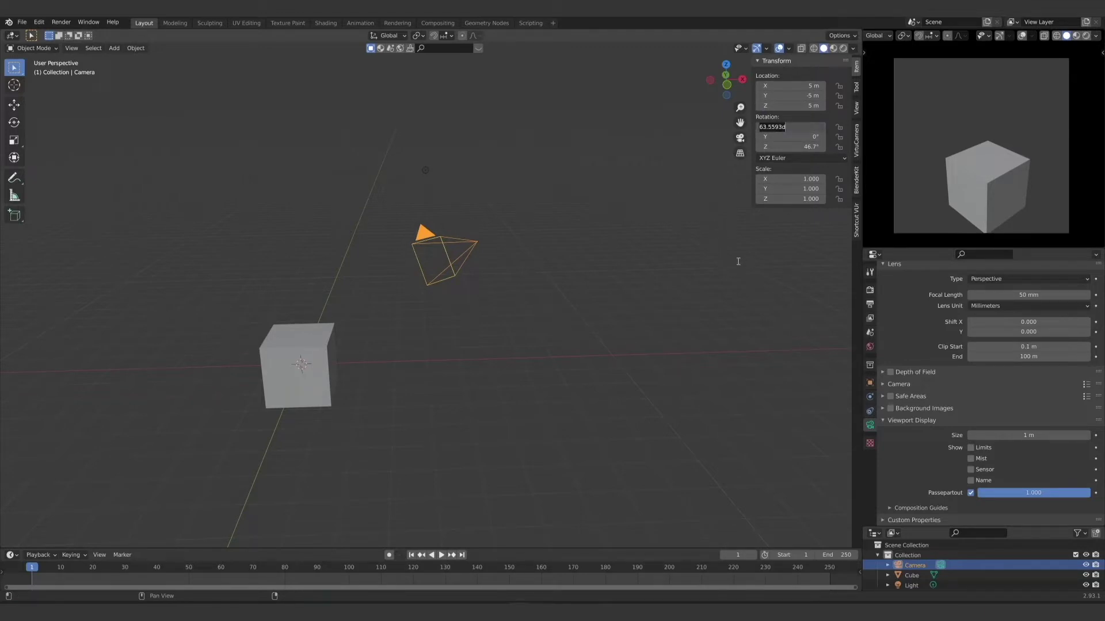
text(55)
key(Return)
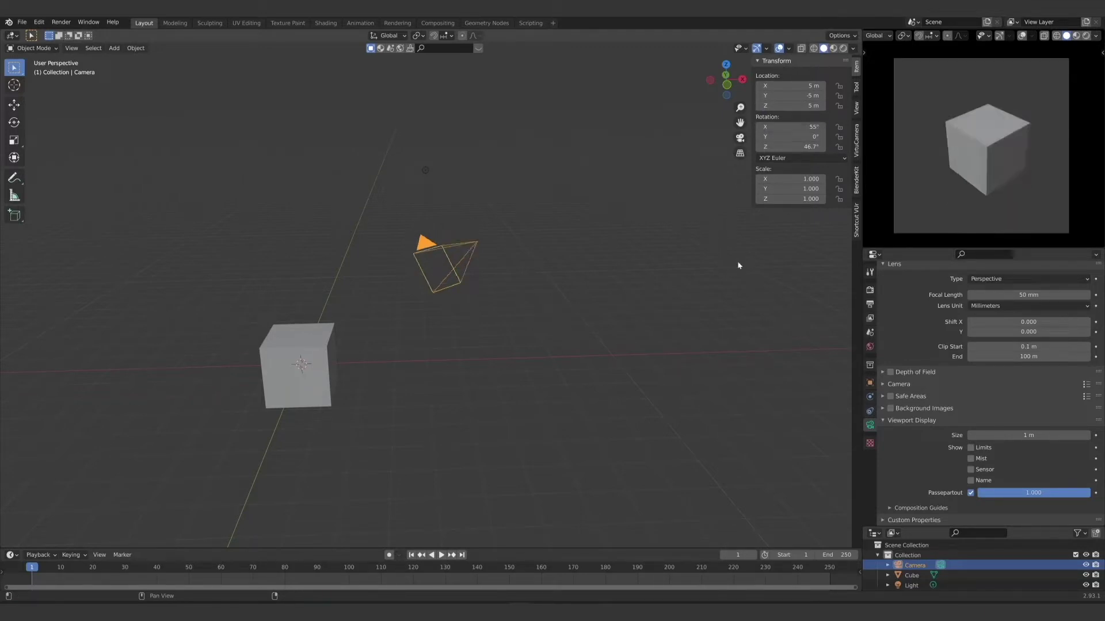
click(794, 147)
text(45)
key(Return)
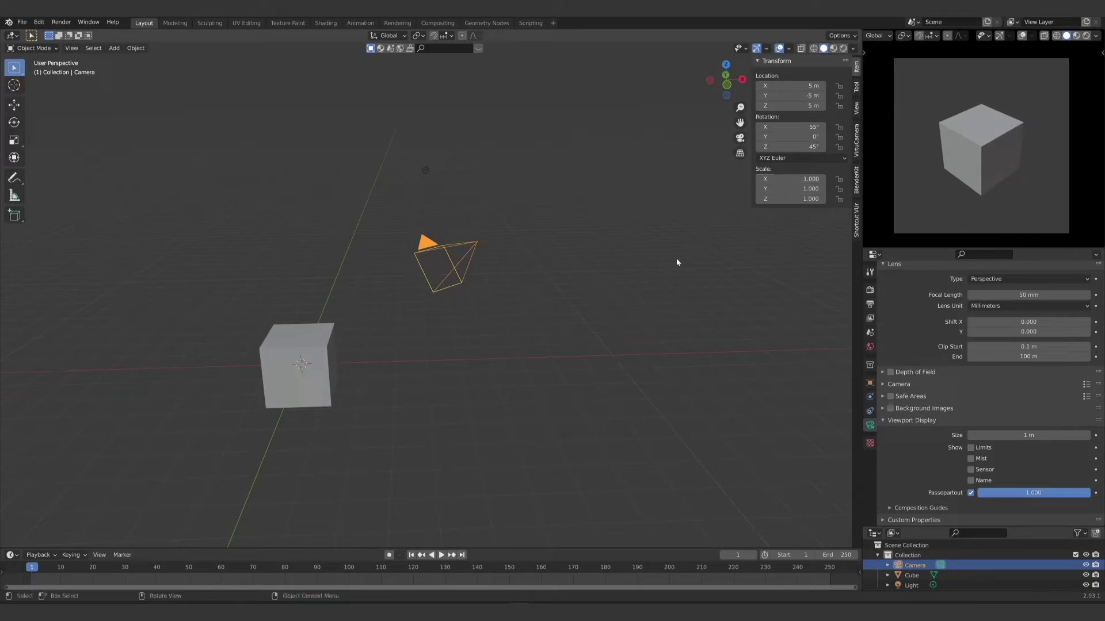
middle_drag(441, 217, 454, 258)
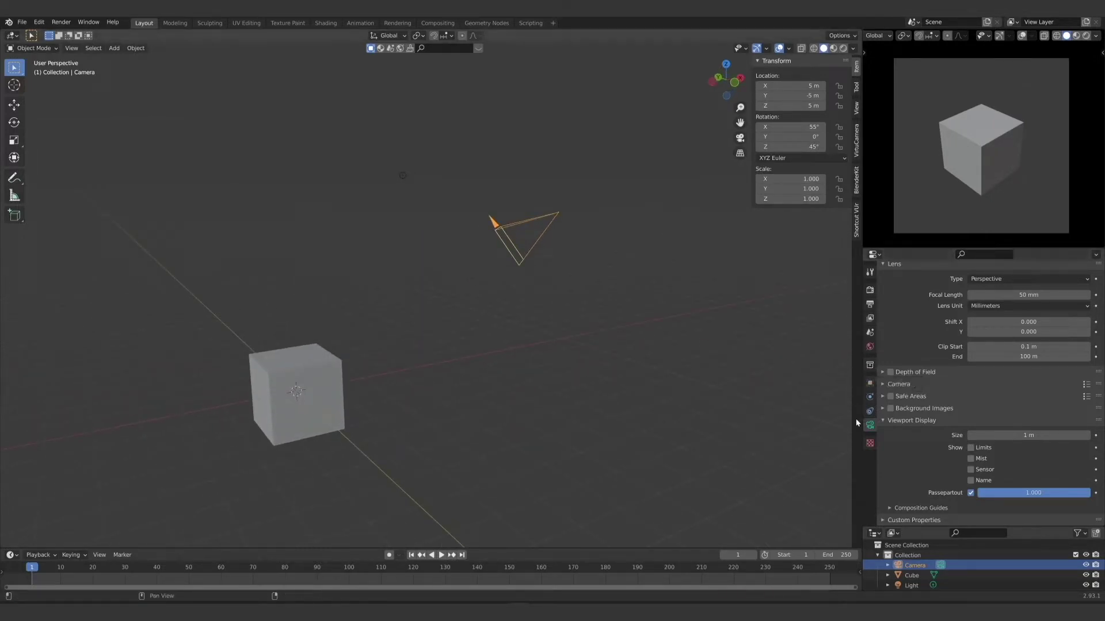
scroll(902, 348, up, 1)
Step: Switch the camera's Lens Type to Orthographic
scroll(902, 349, up, 2)
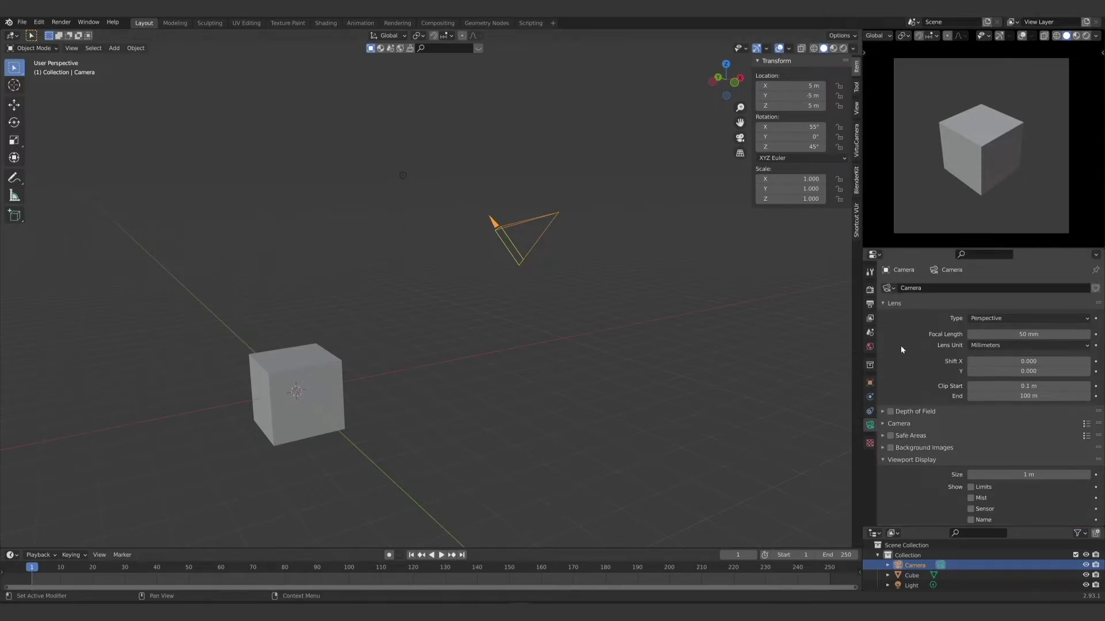
click(989, 318)
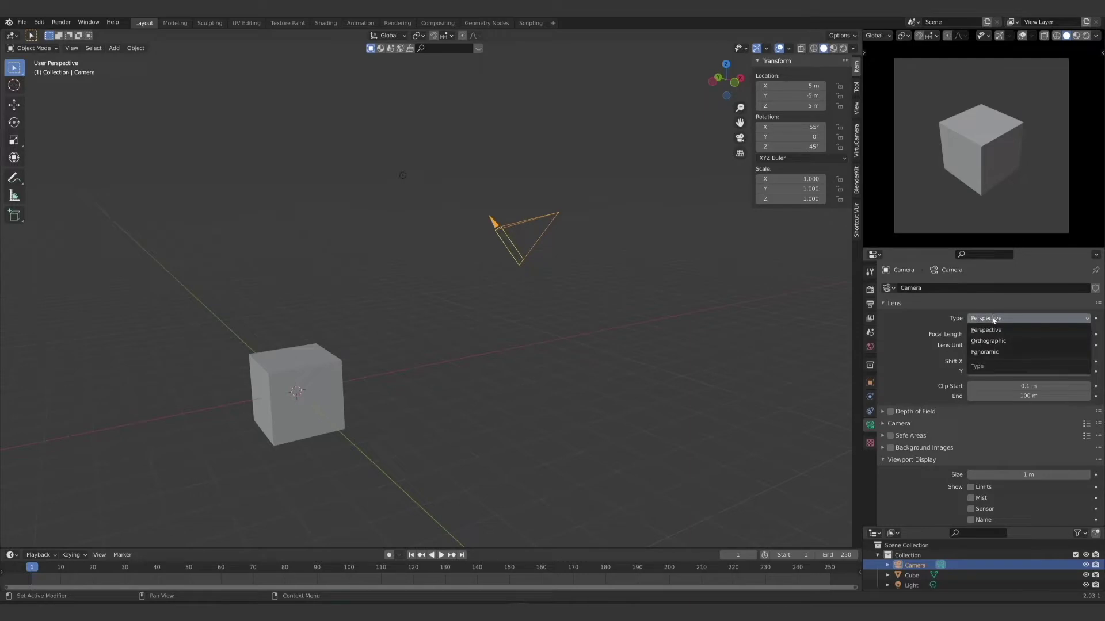
click(992, 341)
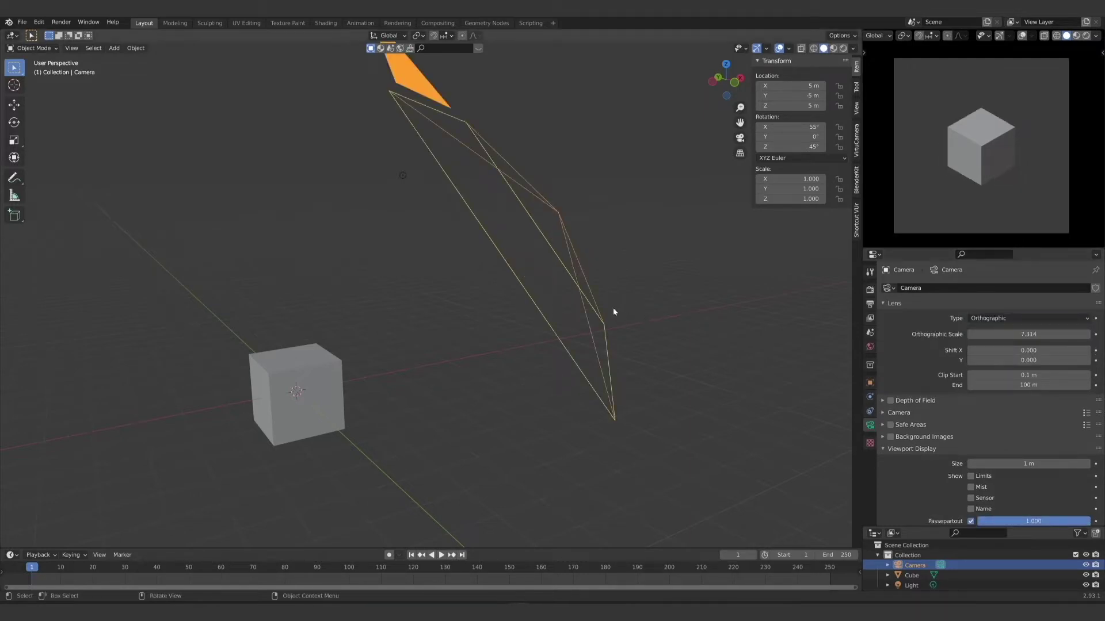
middle_drag(613, 312, 545, 308)
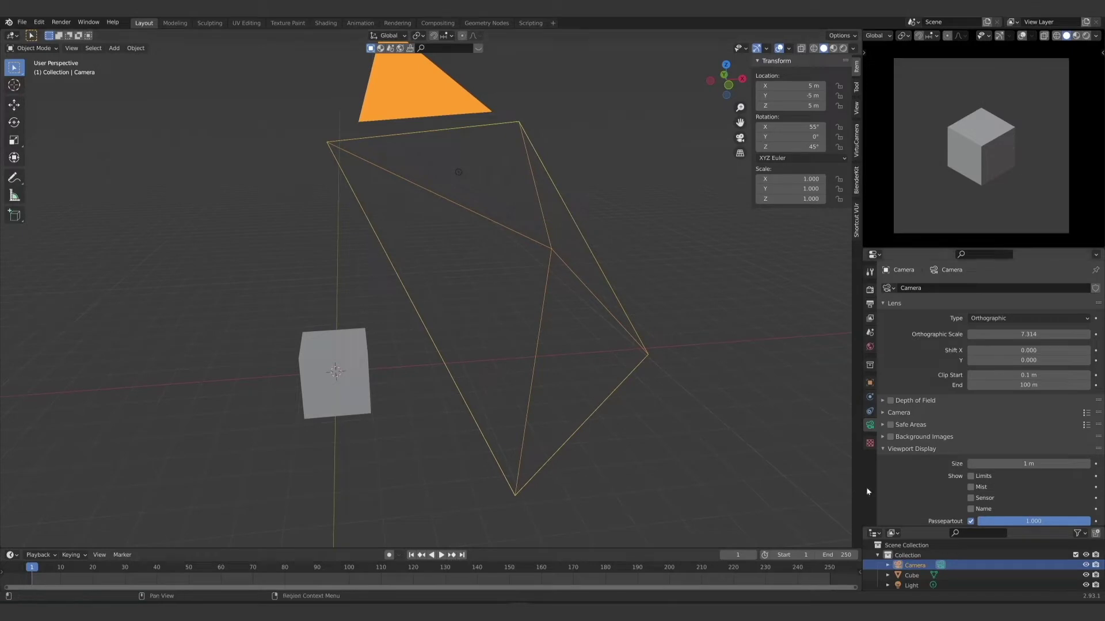
Step: Hide the camera in the Outliner and orbit around the cube
click(1096, 567)
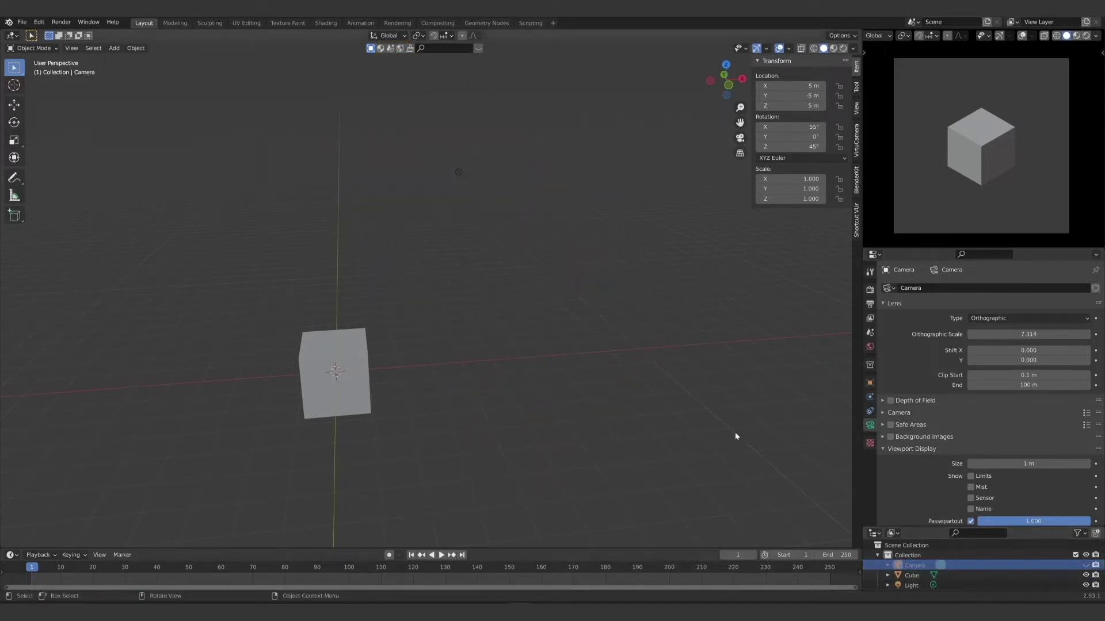
middle_drag(410, 334, 466, 370)
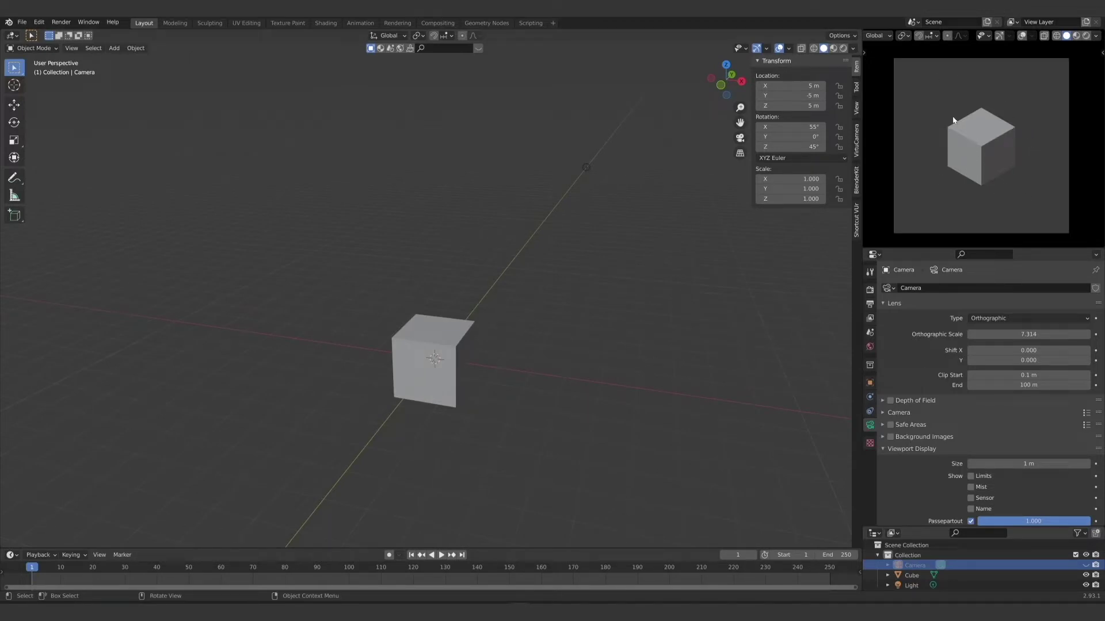
middle_drag(531, 324, 438, 364)
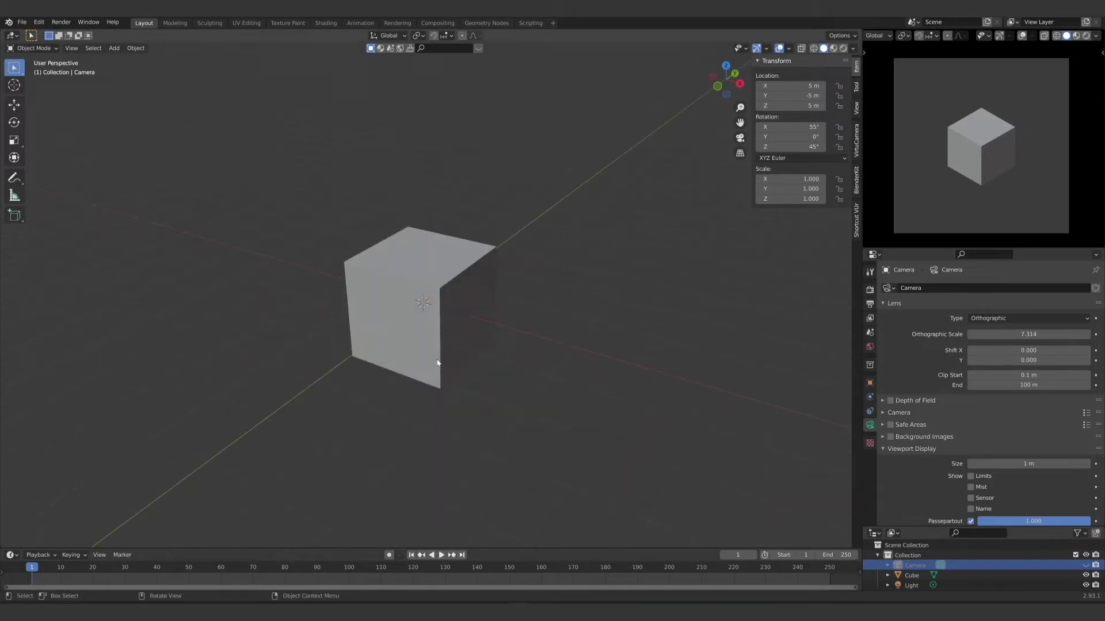
Step: Set the Render Engine to Cycles
click(869, 290)
click(988, 288)
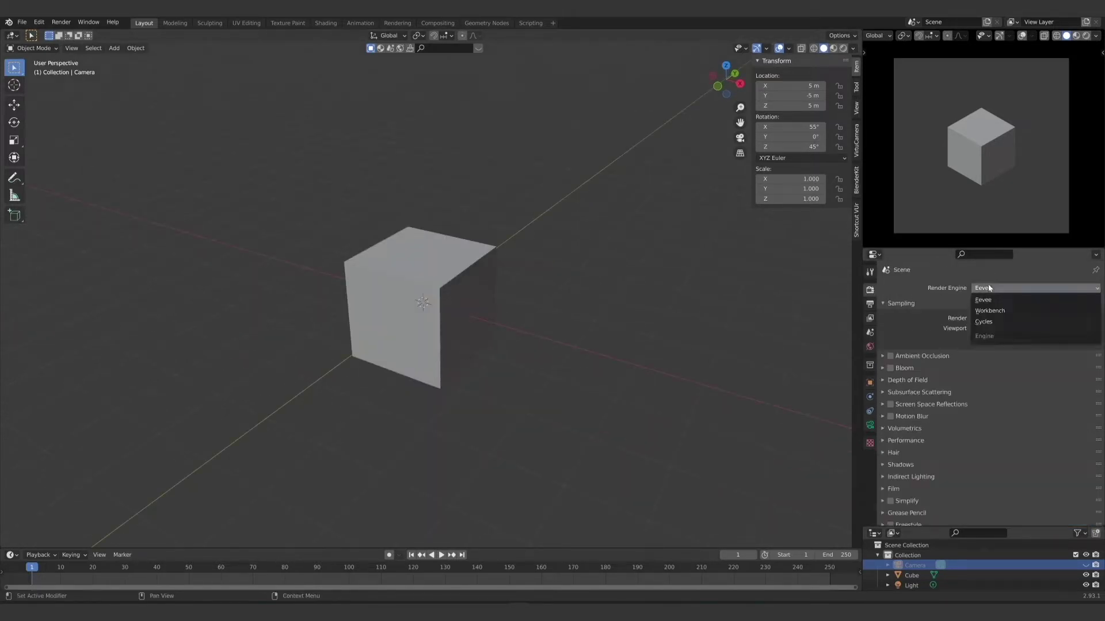
click(983, 321)
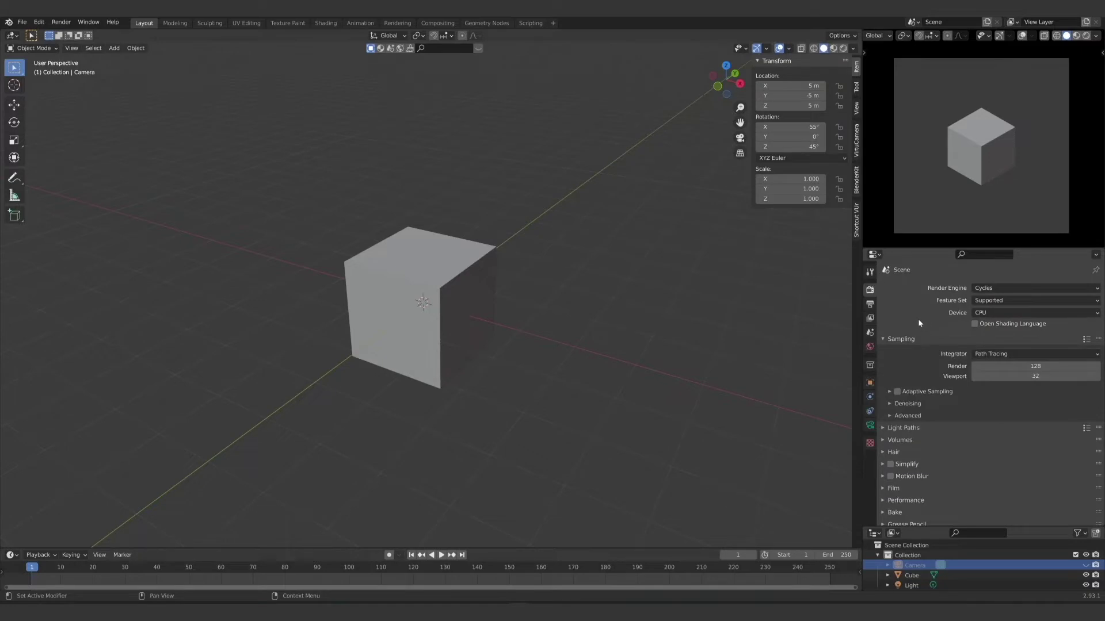
Step: Delete the default cube and hide the transform sidebar
click(439, 276)
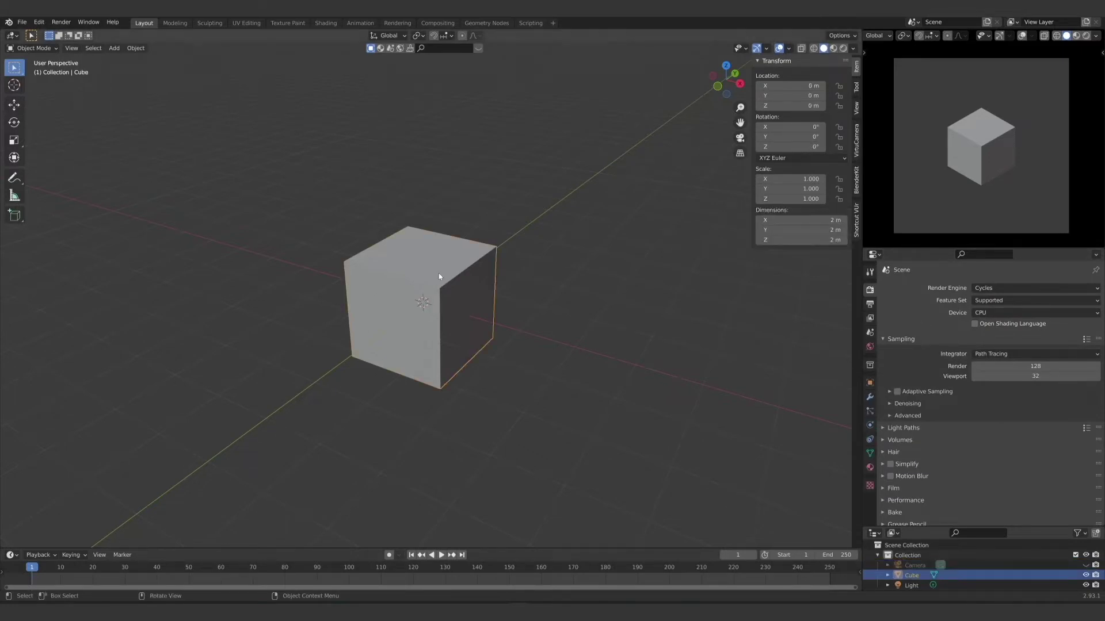
key(x)
click(439, 275)
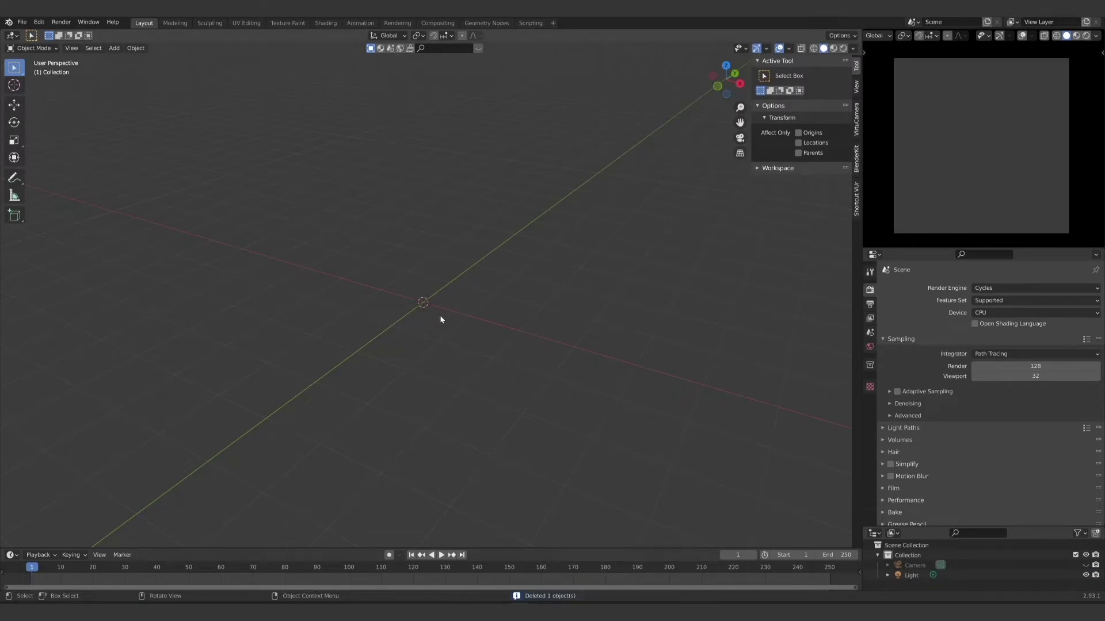
key(n)
middle_drag(441, 318, 403, 356)
key(shift+a)
mouse_move(397, 358)
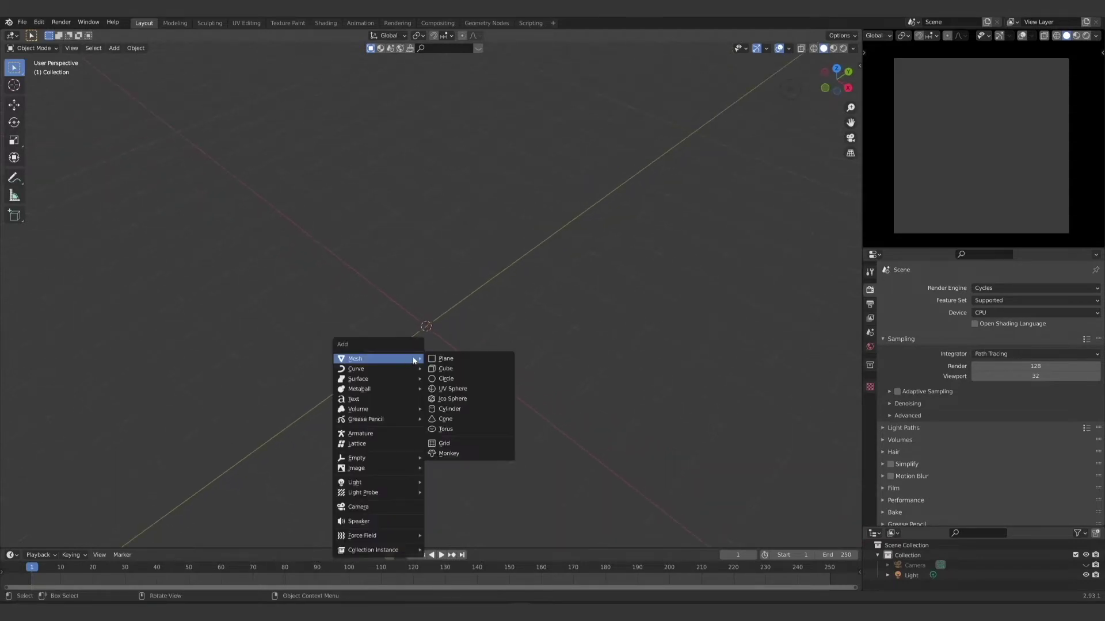
Step: Add a mesh Plane at the origin and orbit around to inspect it
click(460, 359)
mouse_move(420, 381)
middle_down()
mouse_move(417, 357)
mouse_move(424, 374)
mouse_move(439, 357)
mouse_move(420, 378)
mouse_move(426, 362)
middle_up()
scroll(429, 364, up, 3)
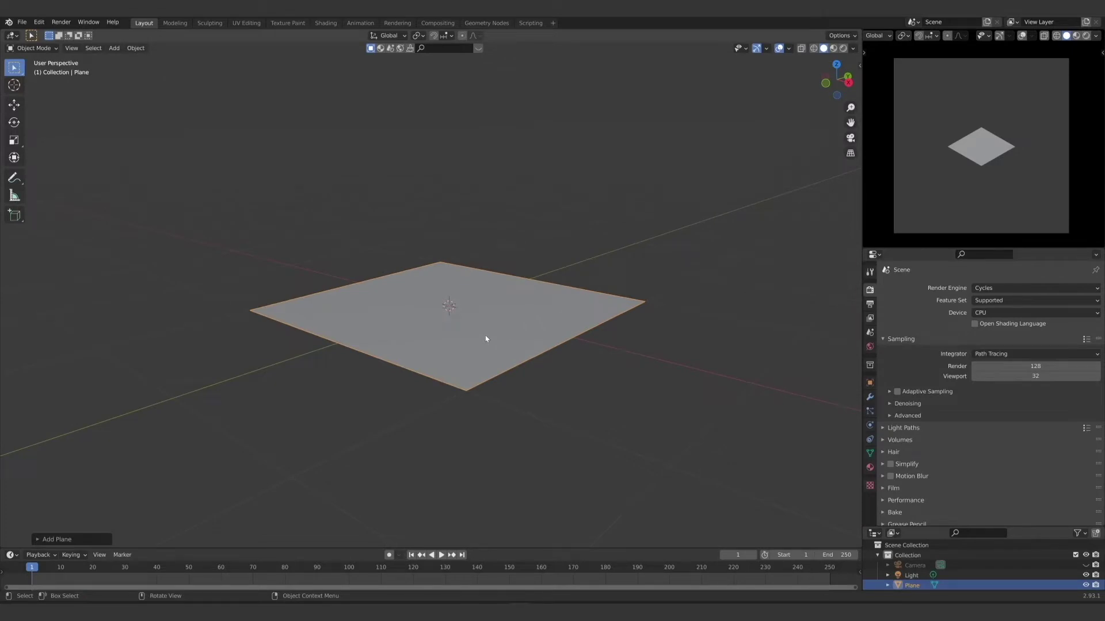
middle_drag(506, 383, 469, 358)
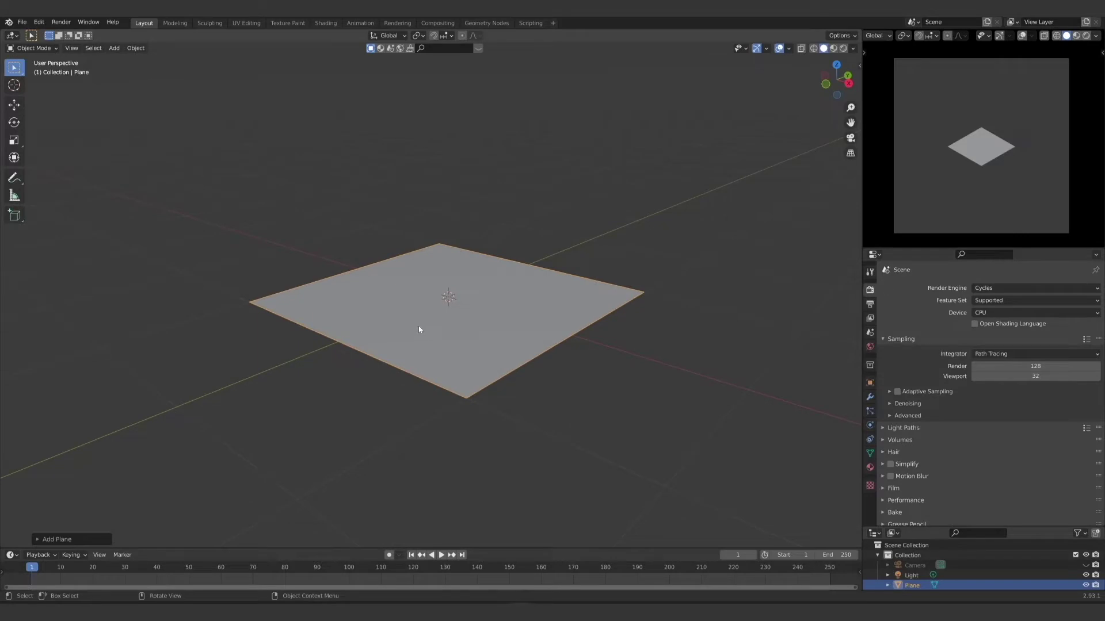
key(Tab)
key(Tab)
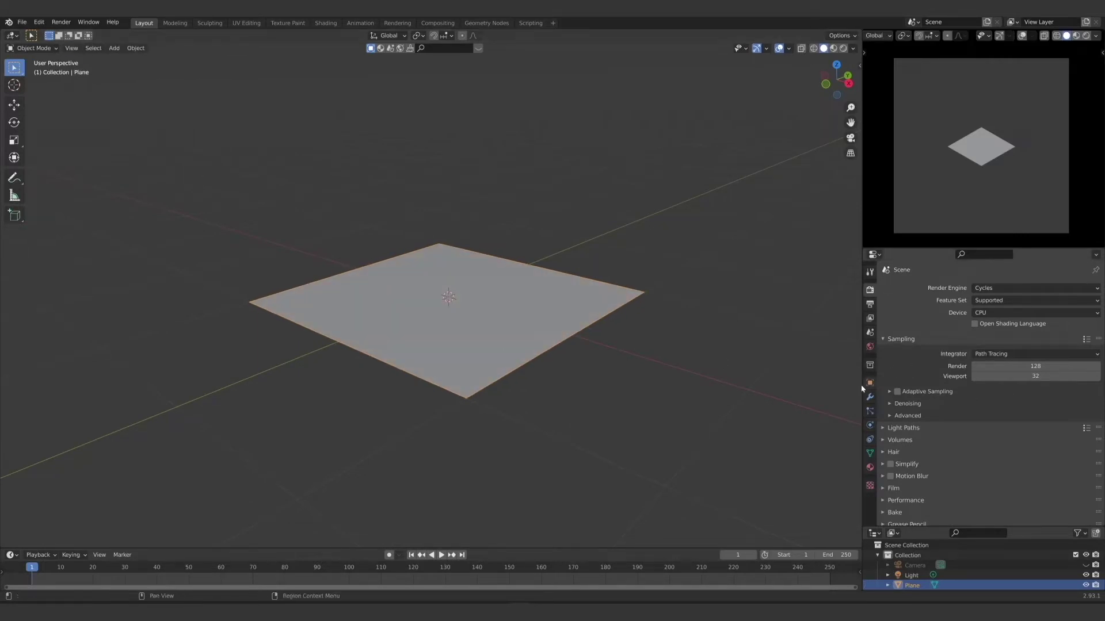
click(870, 397)
Step: Add a Solidify modifier to the plane and set its Thickness to 0.051 m
click(900, 288)
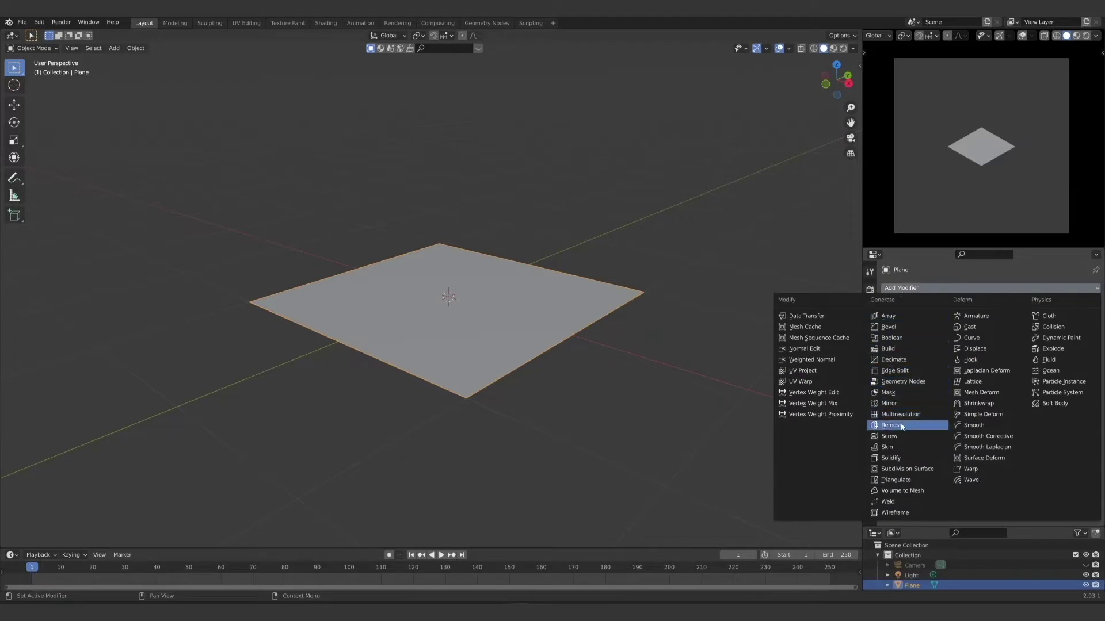
click(899, 459)
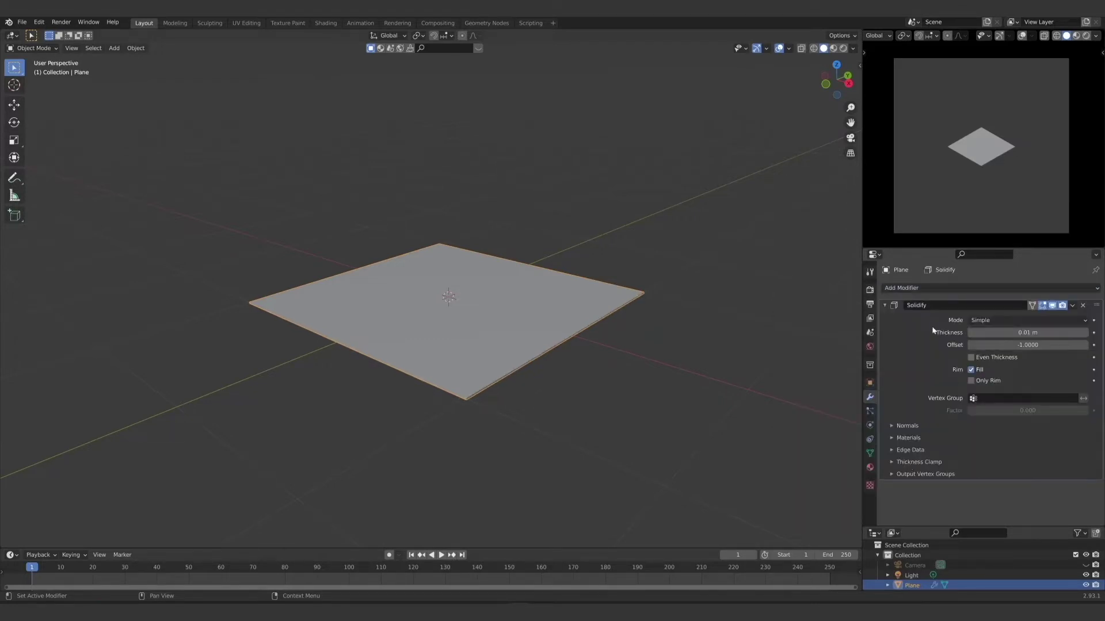
middle_drag(314, 383, 357, 360)
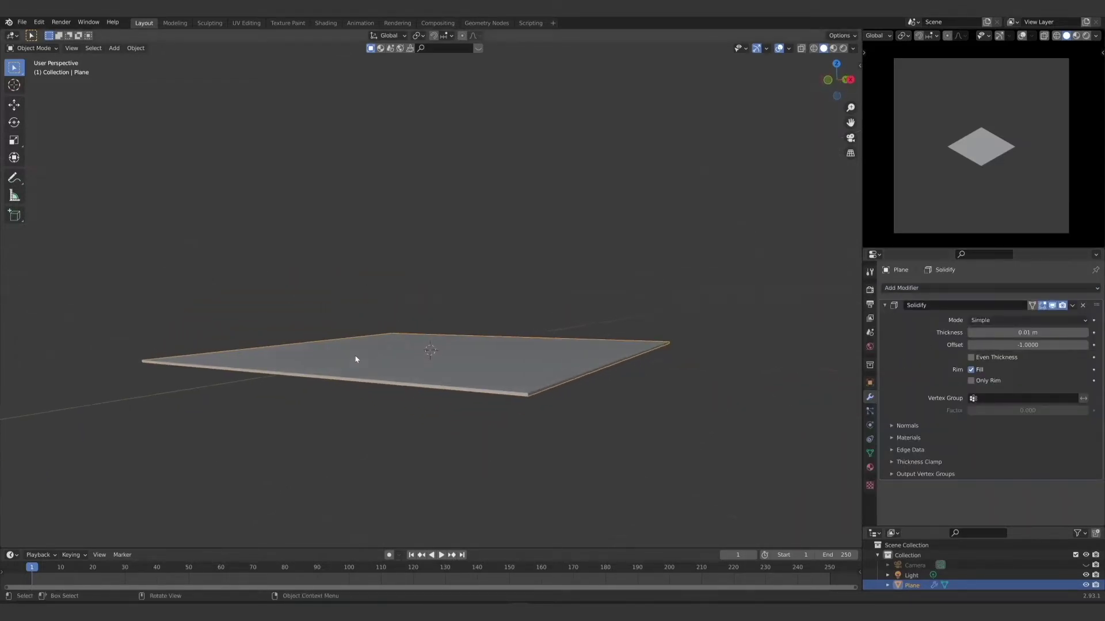
mouse_move(1030, 333)
mouse_down()
mouse_move(1093, 333)
mouse_move(1024, 333)
mouse_move(1056, 334)
mouse_move(1036, 333)
mouse_up()
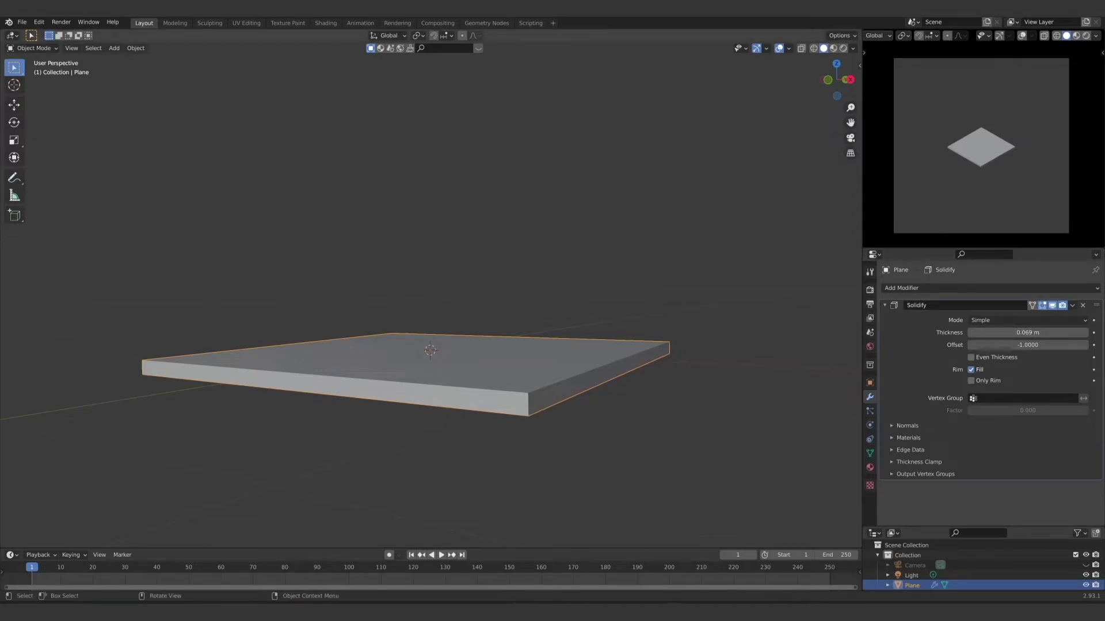
drag(1036, 333, 1030, 333)
middle_drag(276, 261, 433, 303)
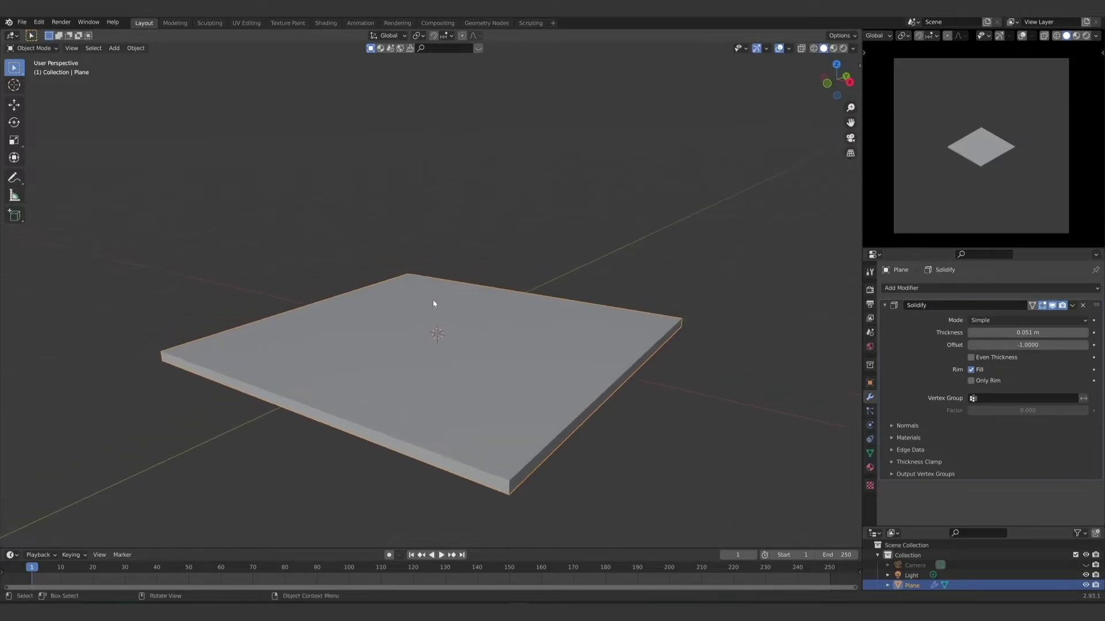
Step: Duplicate the floor slab and raise the copy vertically above the floor
key(shift+d)
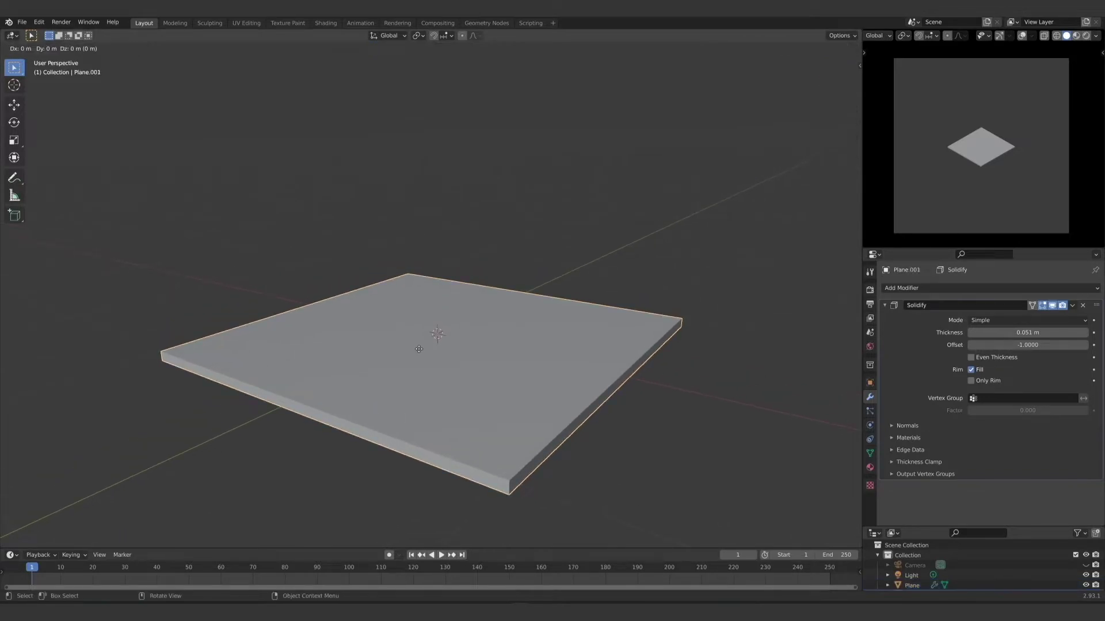
right_click(419, 350)
middle_drag(419, 349, 418, 389)
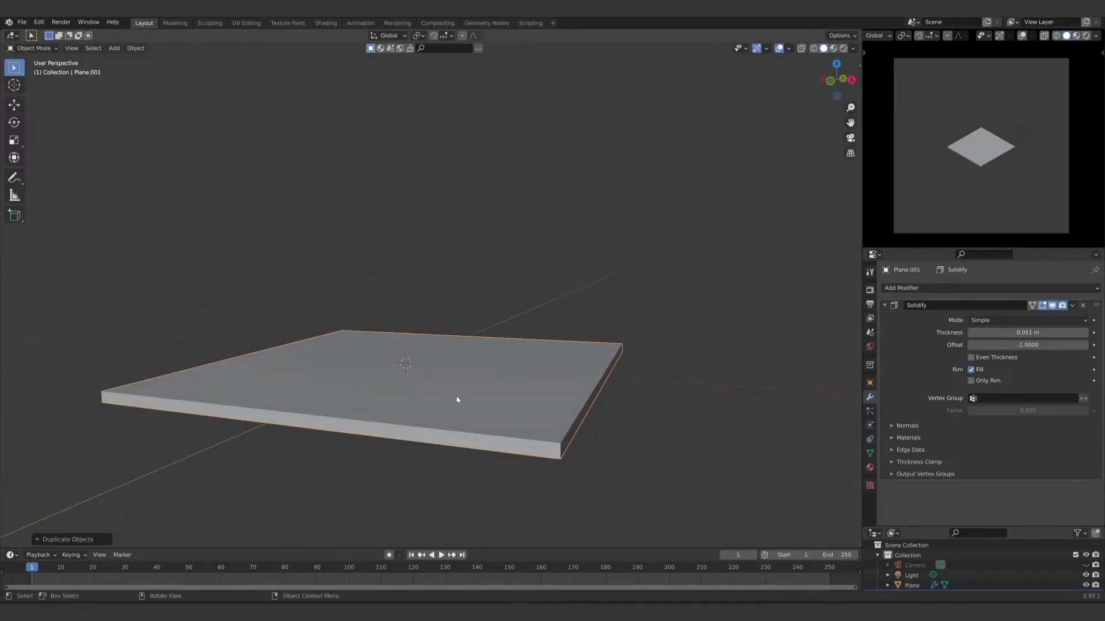
key(g)
key(z)
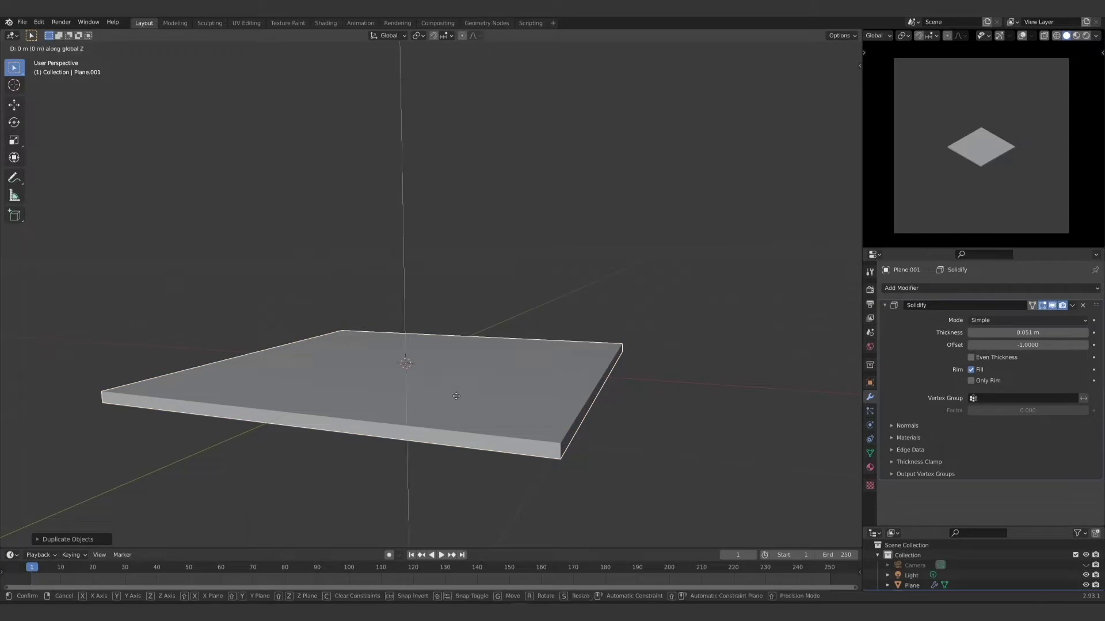
click(458, 385)
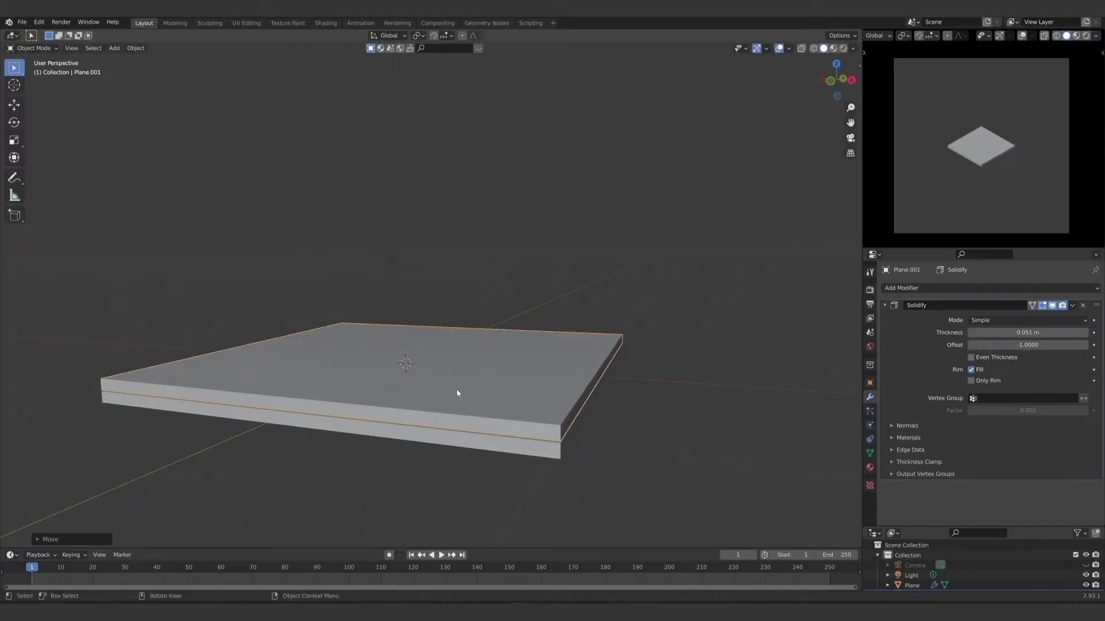
Step: In front view, scale the copy narrow along X and flat along Z into a thin strip
key(KP_1)
key(KP_Decimal)
scroll(399, 338, down, 3)
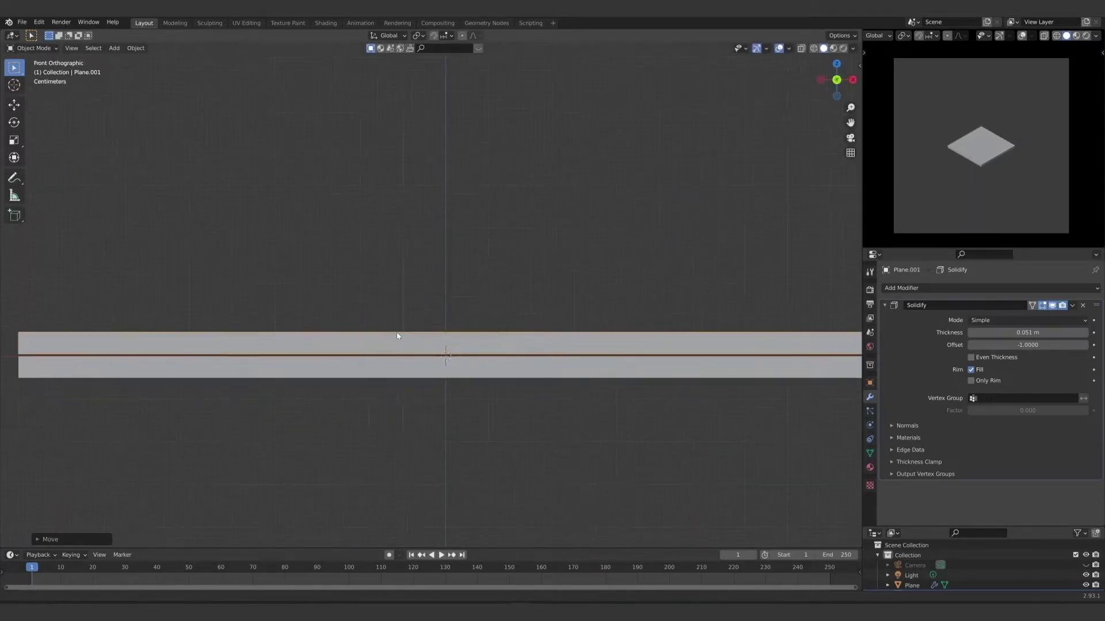
key(s)
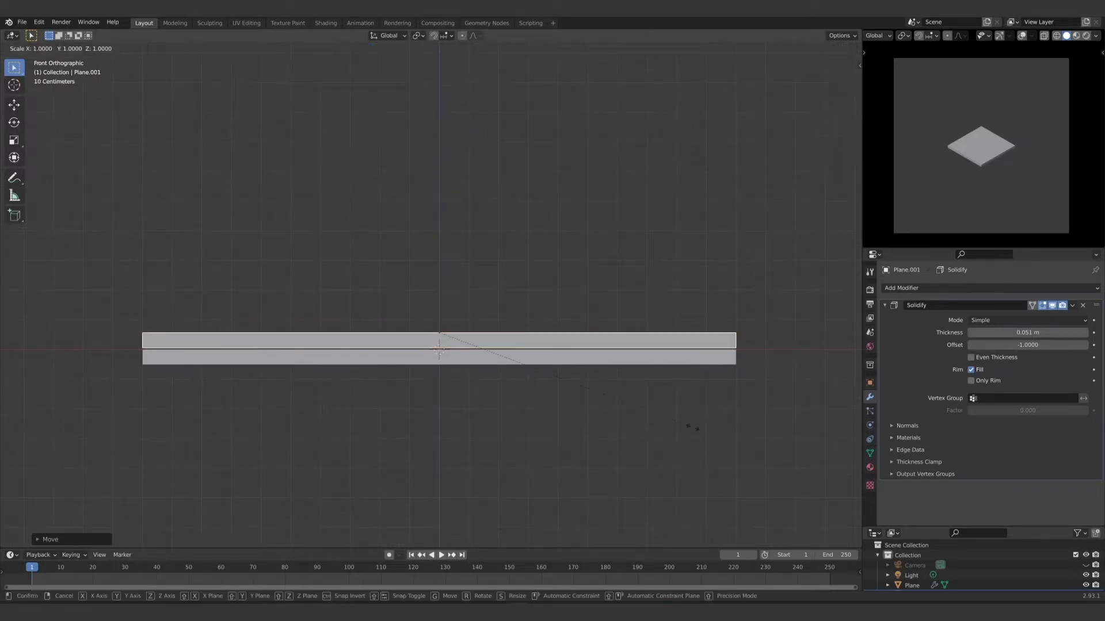
key(x)
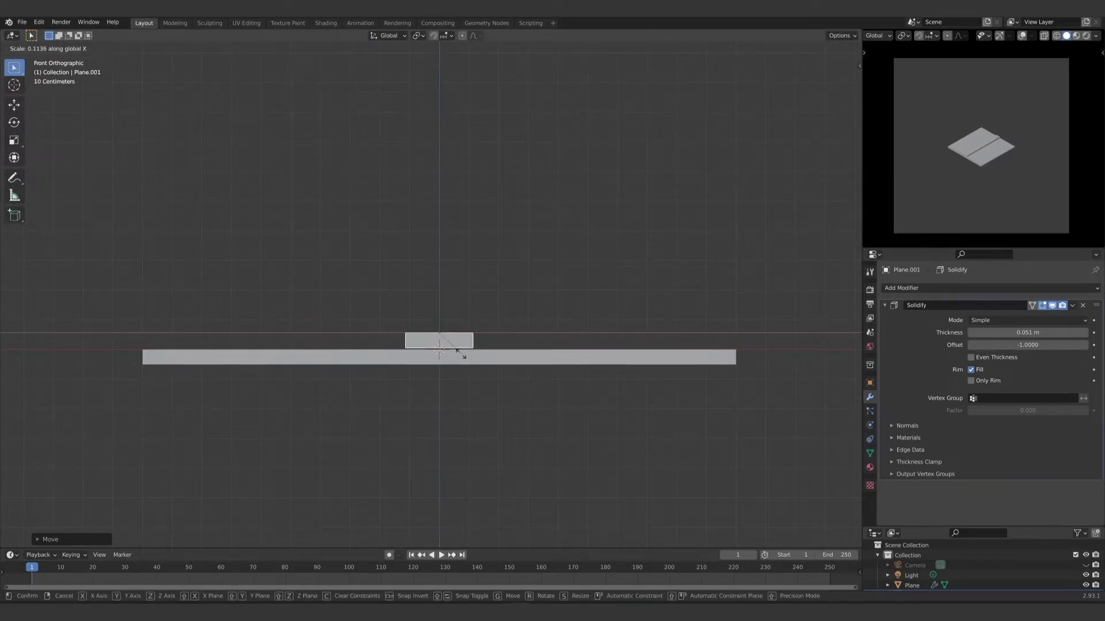
click(445, 348)
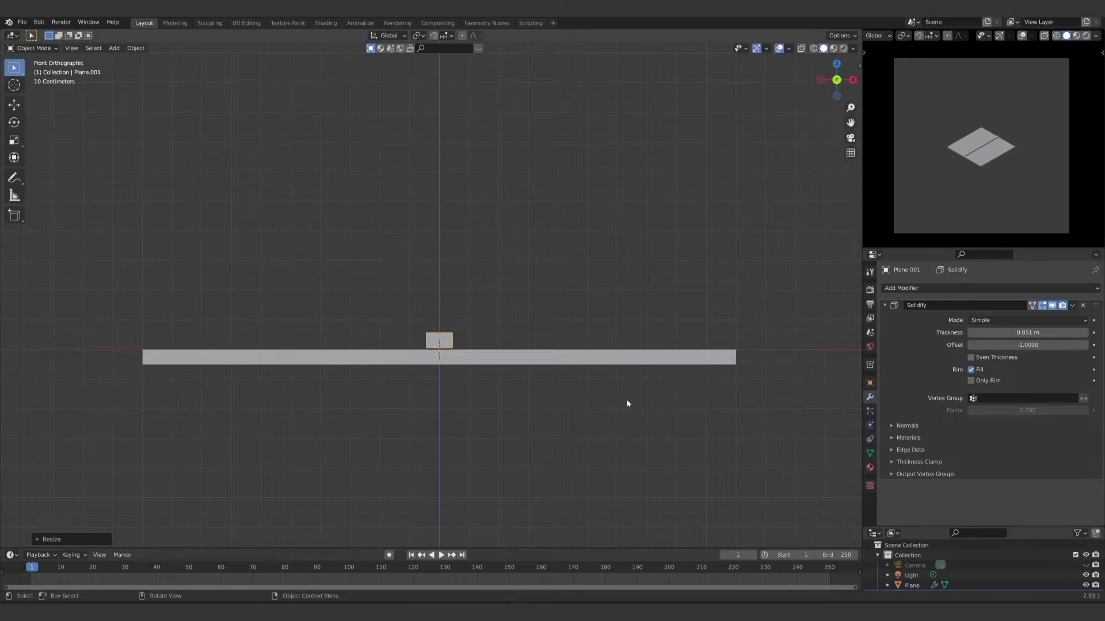
key(s)
key(z)
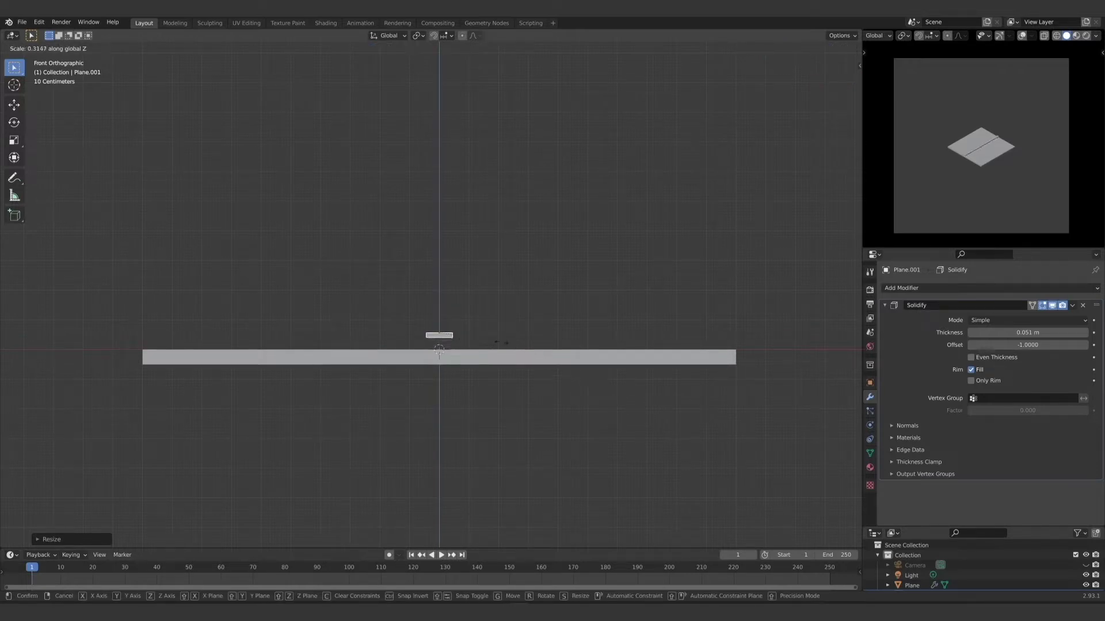
click(501, 344)
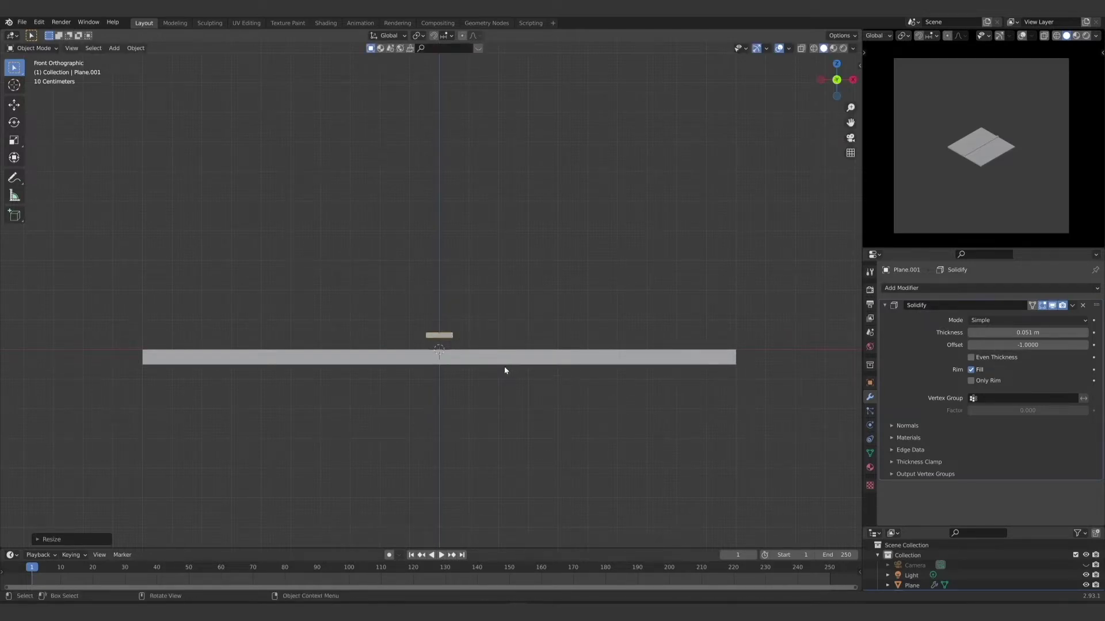
Step: Move the strip to the floor's left edge and orbit and pan to inspect it
key(g)
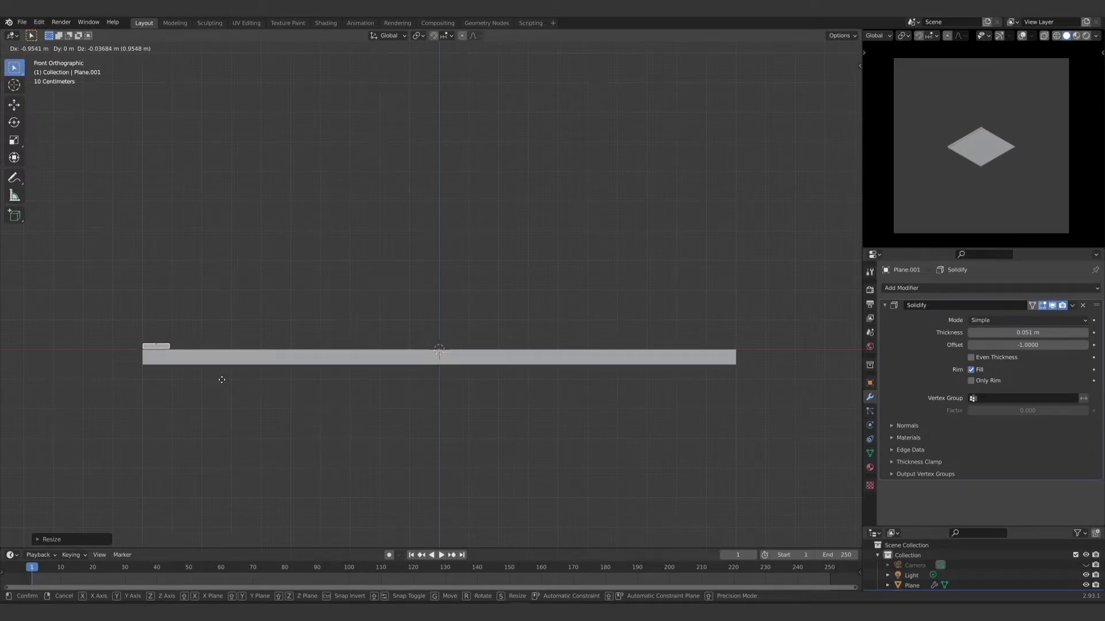
click(221, 380)
mouse_move(221, 380)
middle_down()
mouse_move(247, 362)
mouse_move(212, 378)
middle_up()
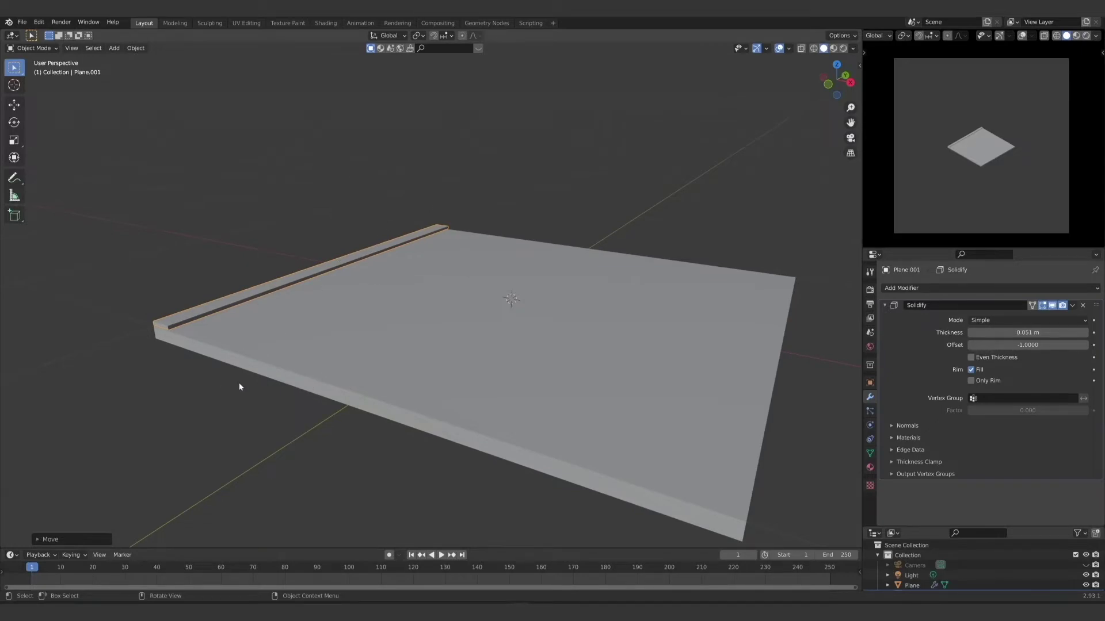
middle_drag(240, 386, 175, 338)
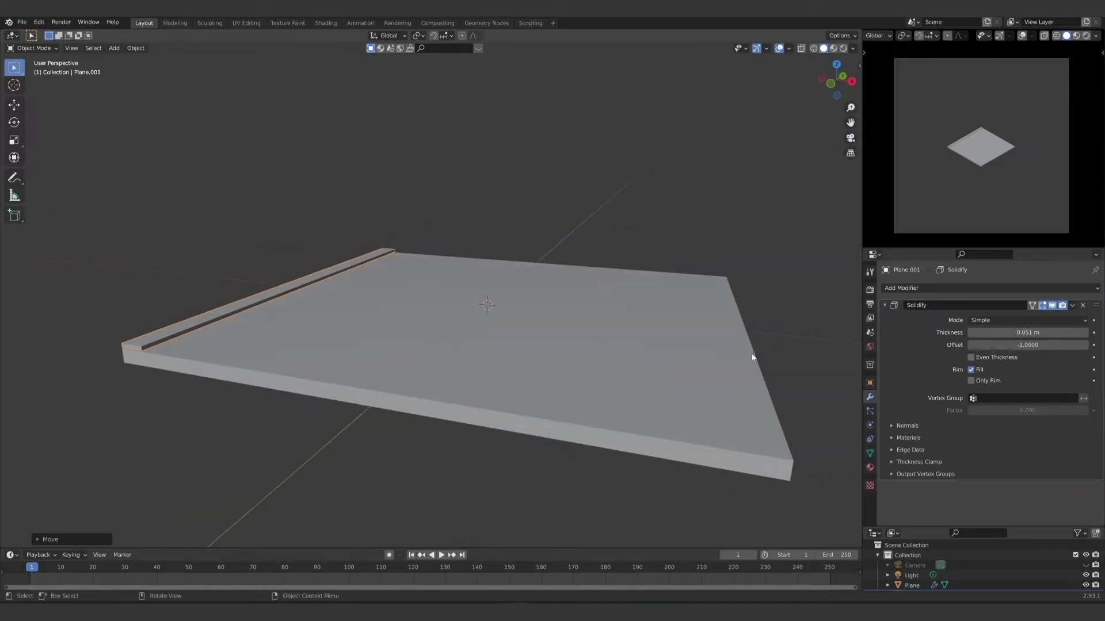
middle_drag(312, 368, 300, 423)
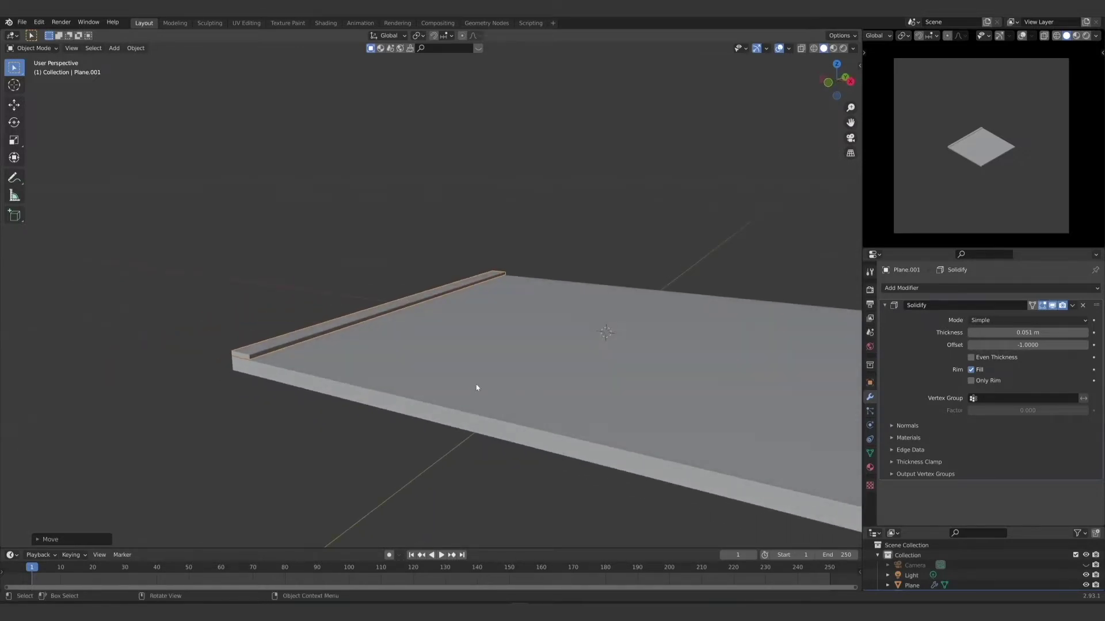
shift+middle_drag(476, 388, 271, 359)
Step: Add an Array modifier to the plank with Count 22 and Relative Offset X 1.04
click(898, 305)
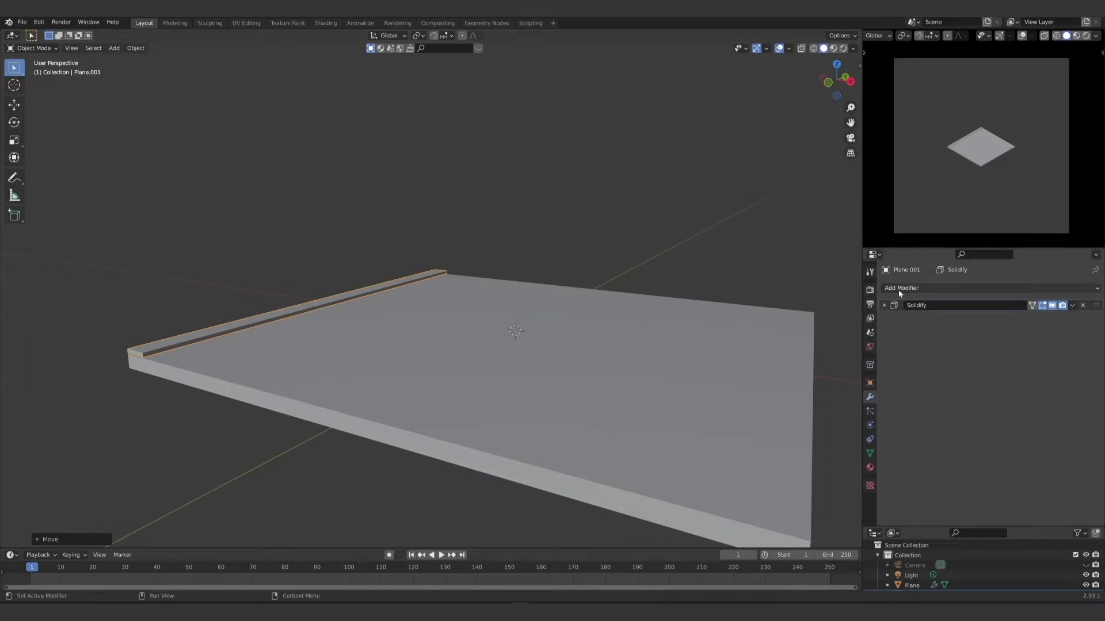
click(898, 291)
click(896, 306)
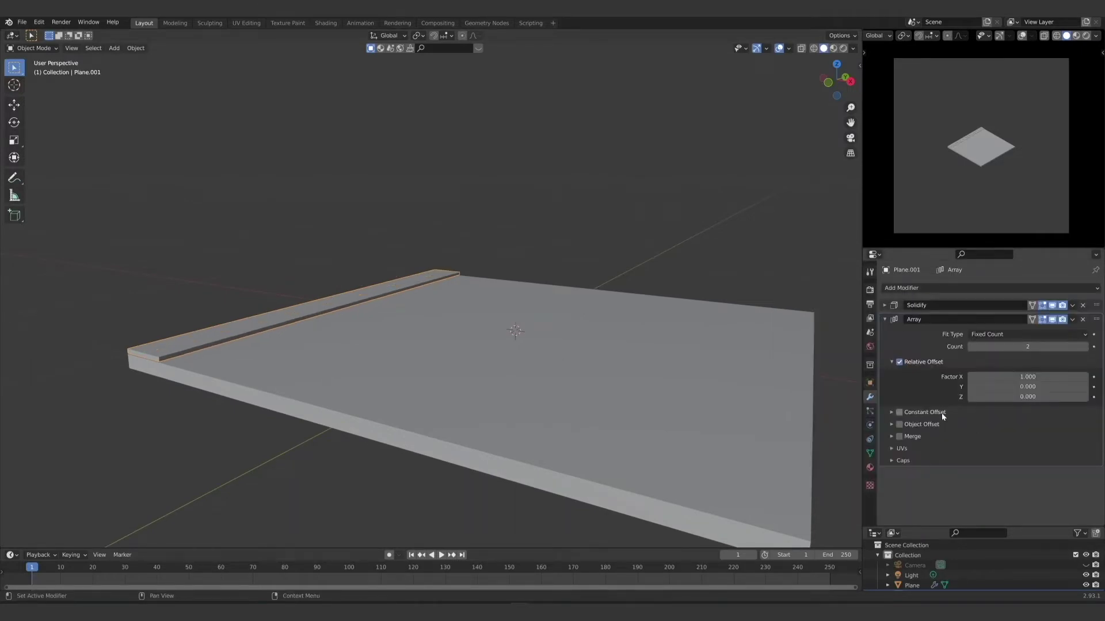
drag(1070, 346, 1089, 347)
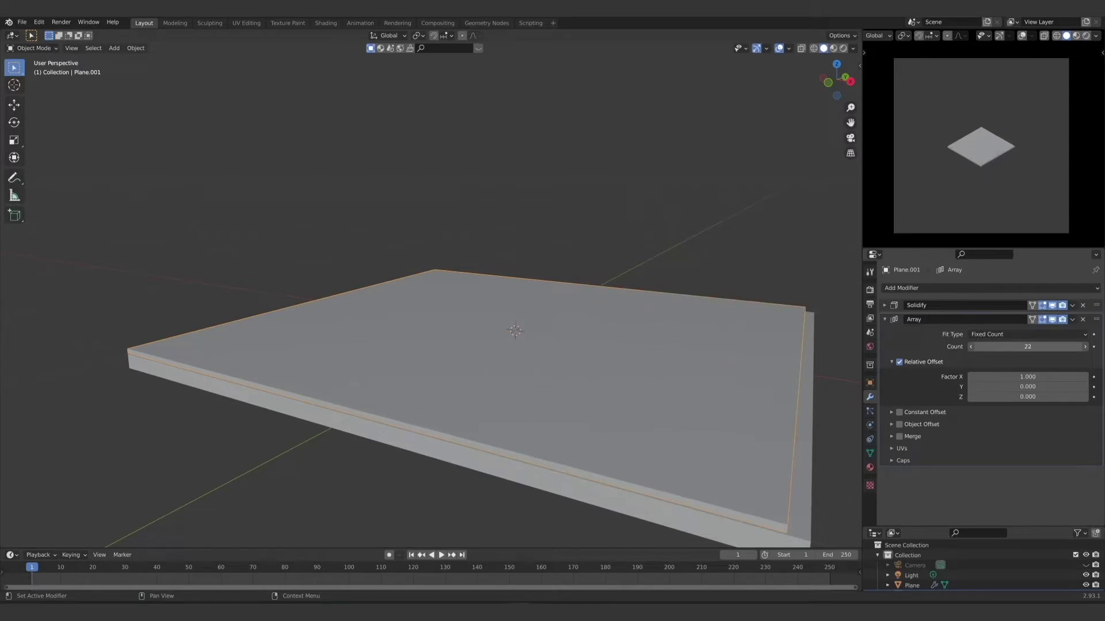
shift+middle_drag(180, 375, 353, 369)
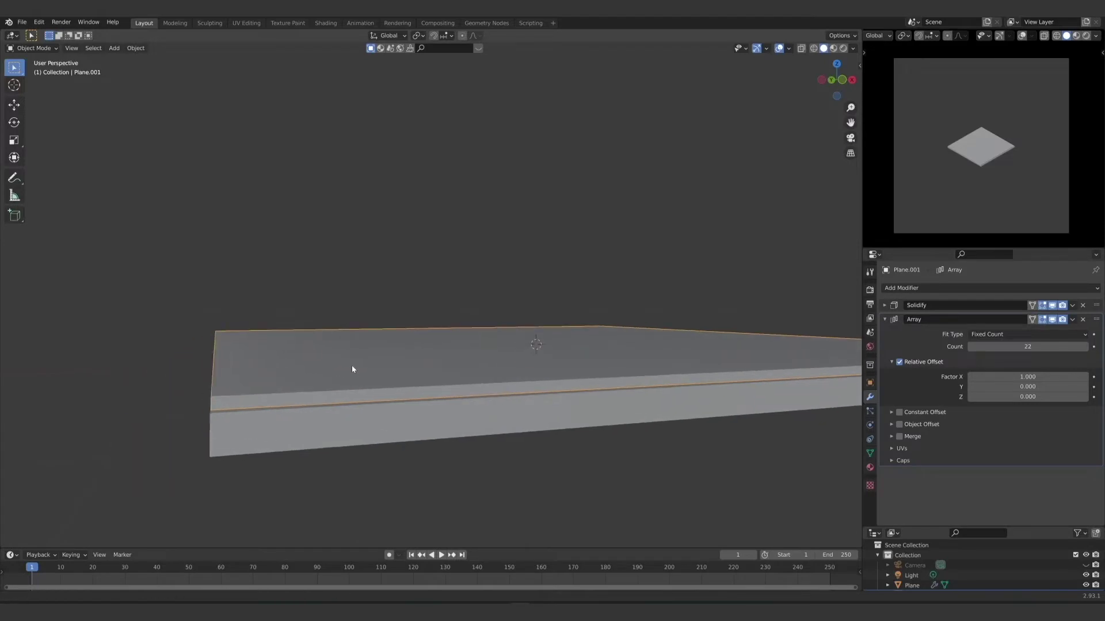
drag(1028, 377, 1031, 377)
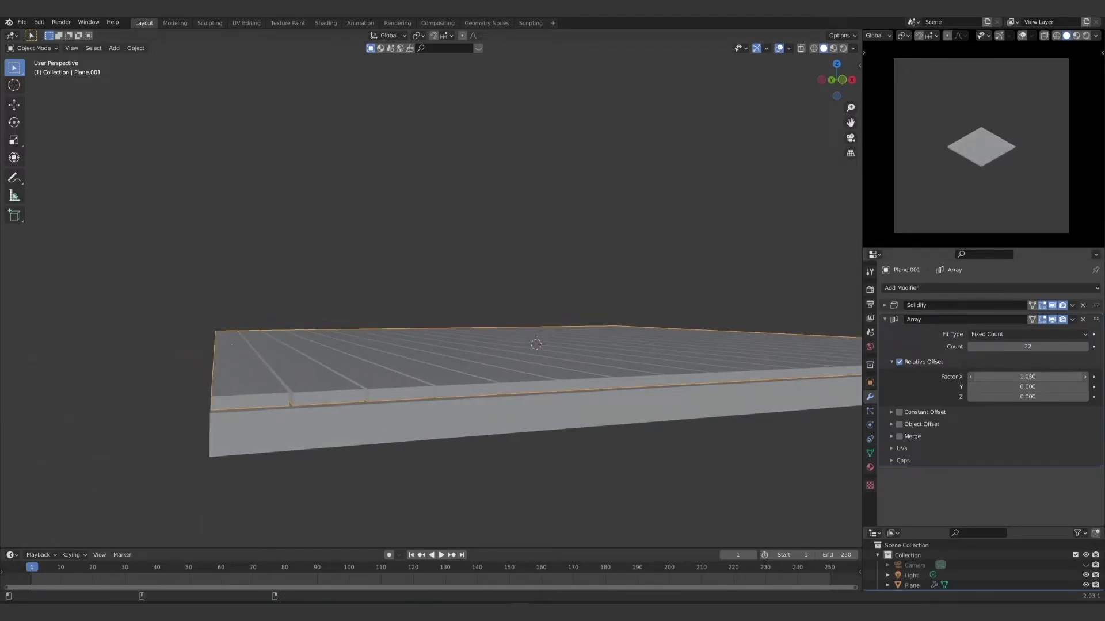
Step: Scale the planked deck down along X to make it narrower
middle_drag(476, 414, 574, 428)
scroll(361, 351, down, 6)
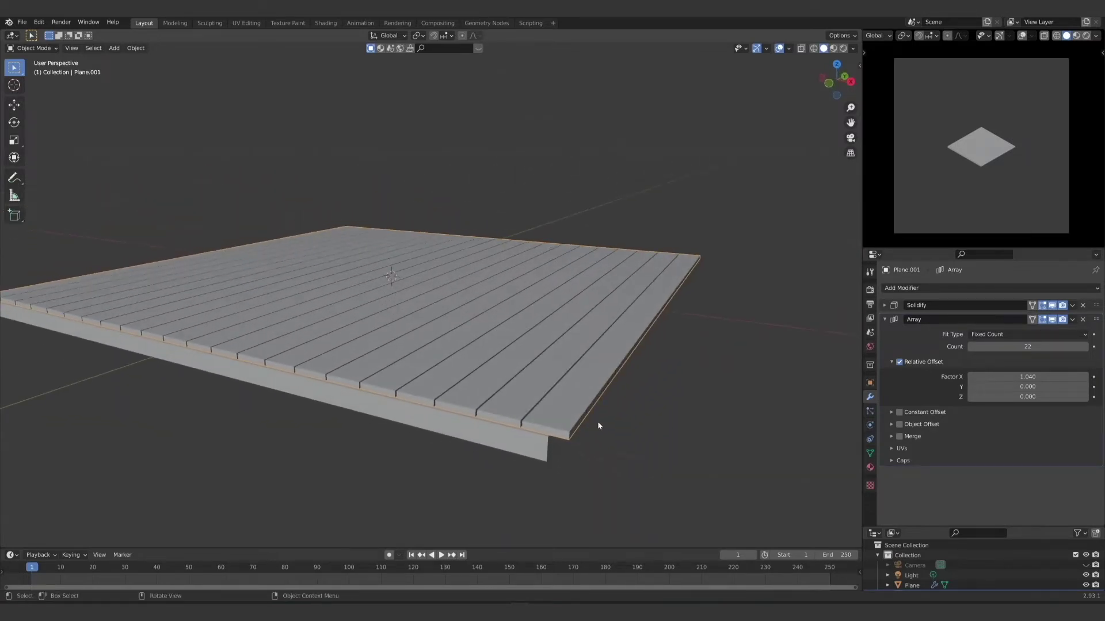
key(s)
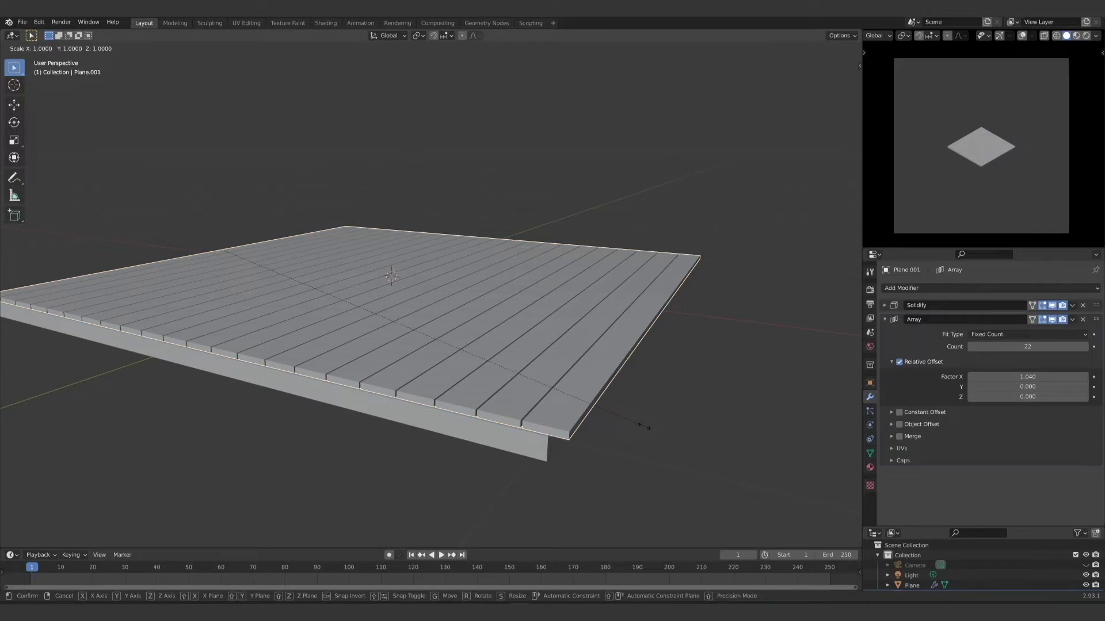
key(x)
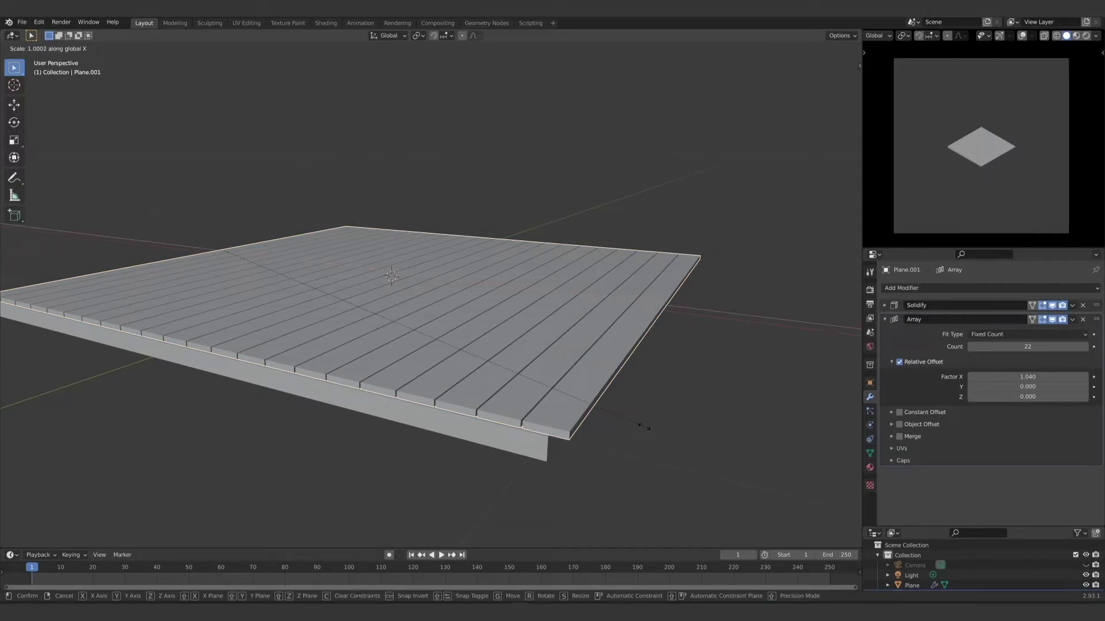
click(635, 428)
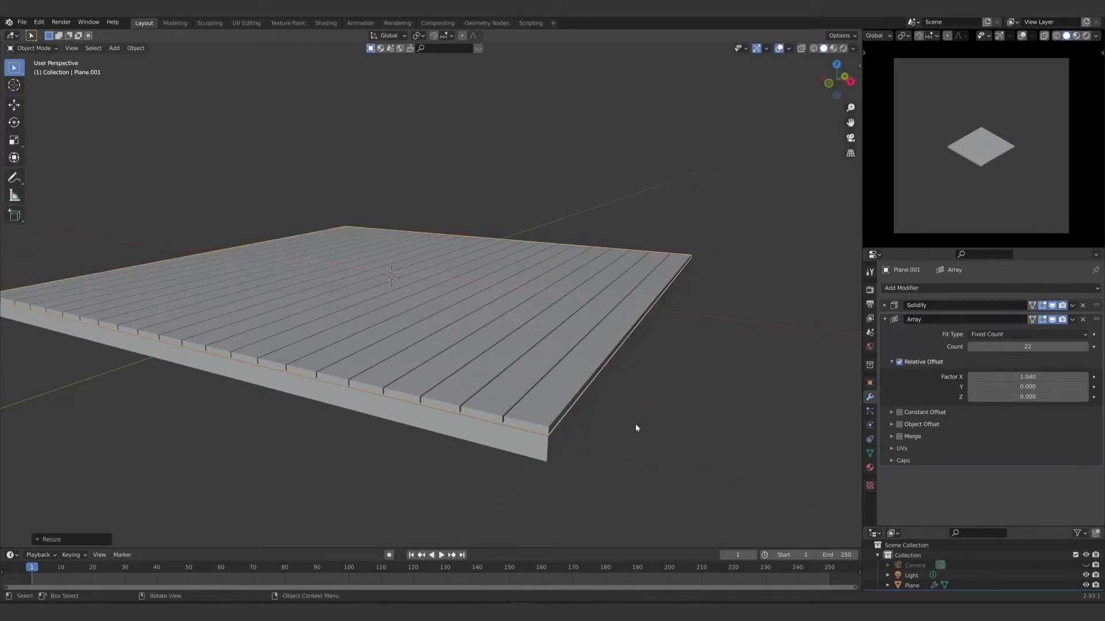
middle_drag(636, 428, 537, 405)
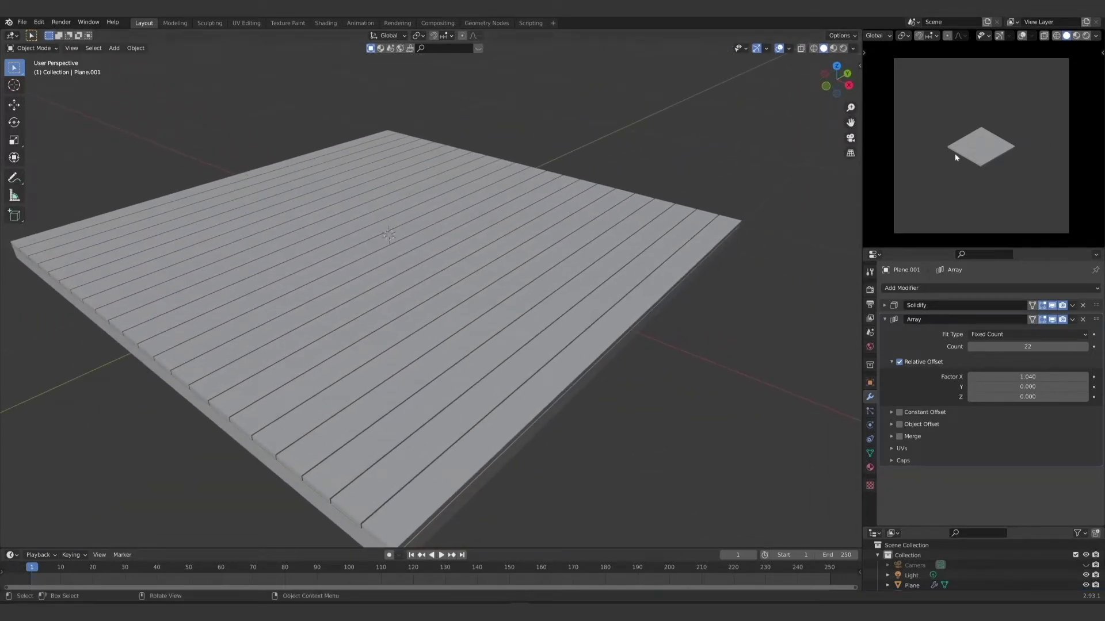
scroll(532, 395, up, 1)
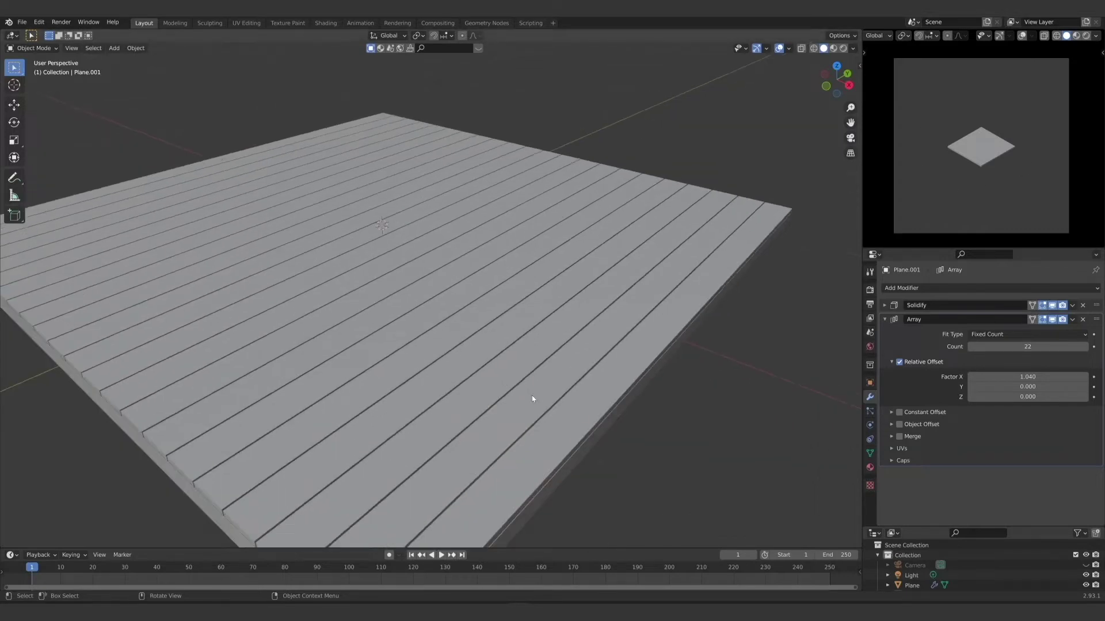
scroll(483, 409, down, 3)
middle_drag(484, 409, 437, 410)
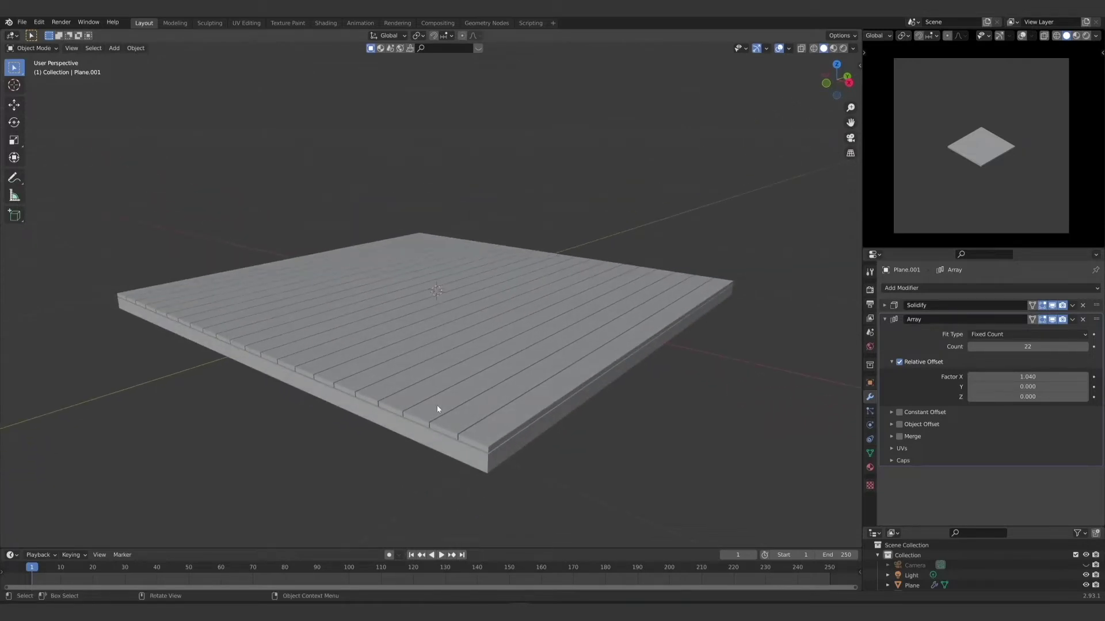
click(492, 378)
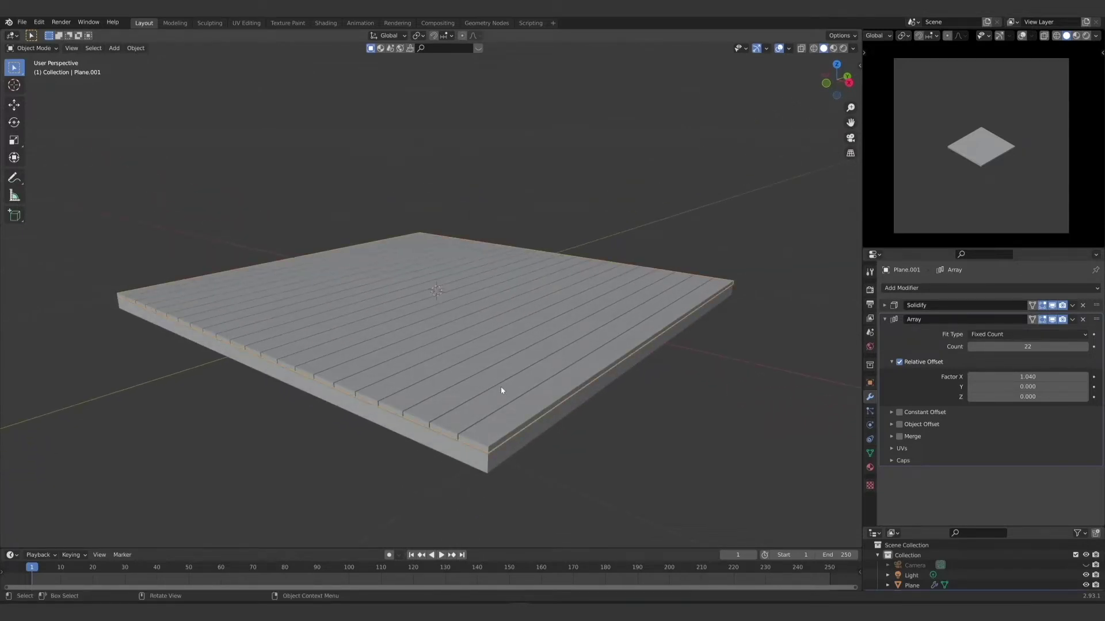
scroll(531, 411, up, 3)
mouse_move(541, 439)
middle_down()
mouse_move(543, 427)
mouse_move(534, 432)
middle_up()
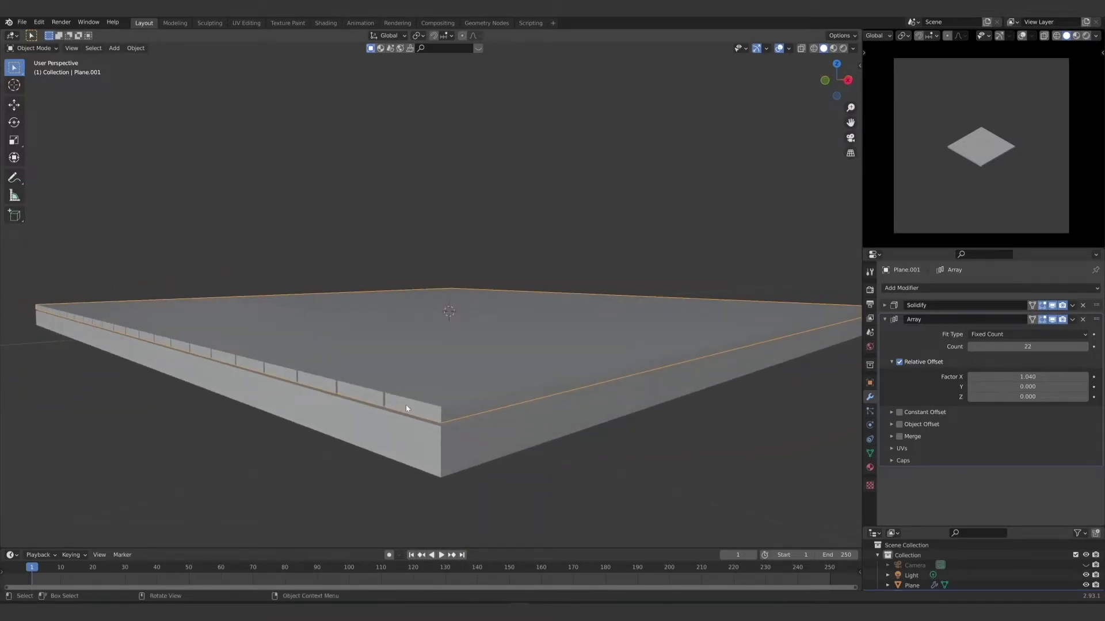
Step: Add a Bevel modifier to the plank deck with a 0.004 m amount
click(885, 319)
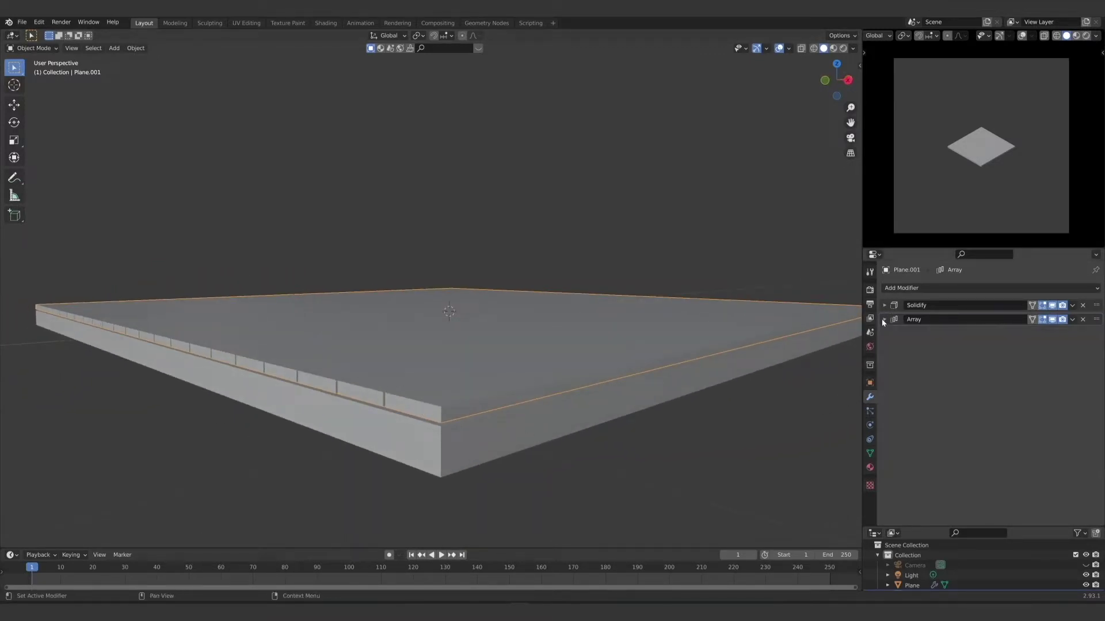
click(919, 289)
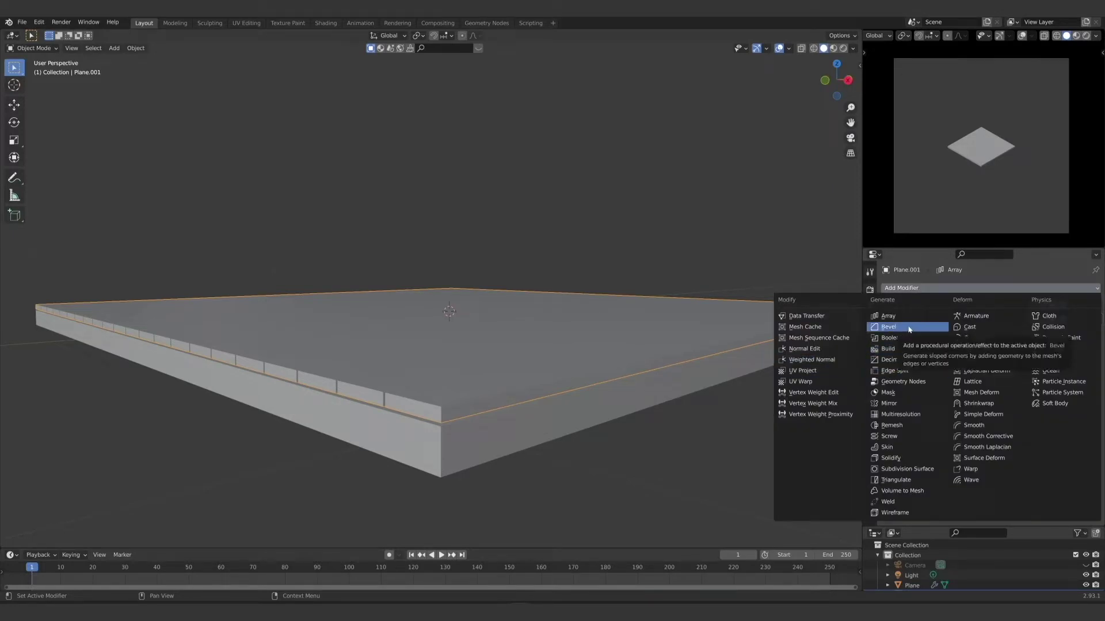
click(891, 458)
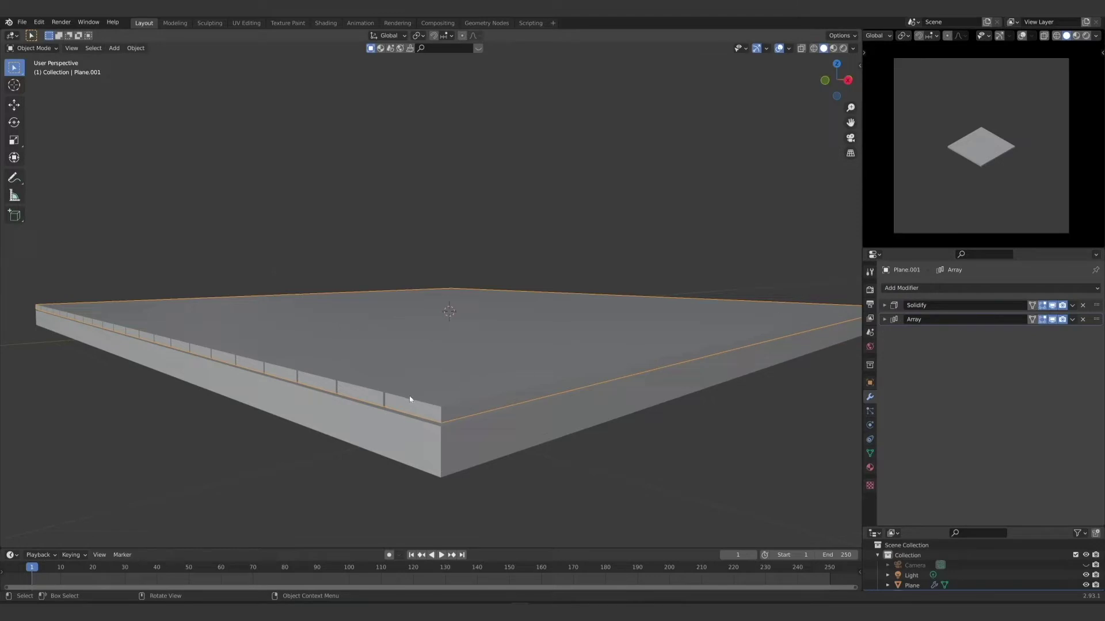
click(920, 288)
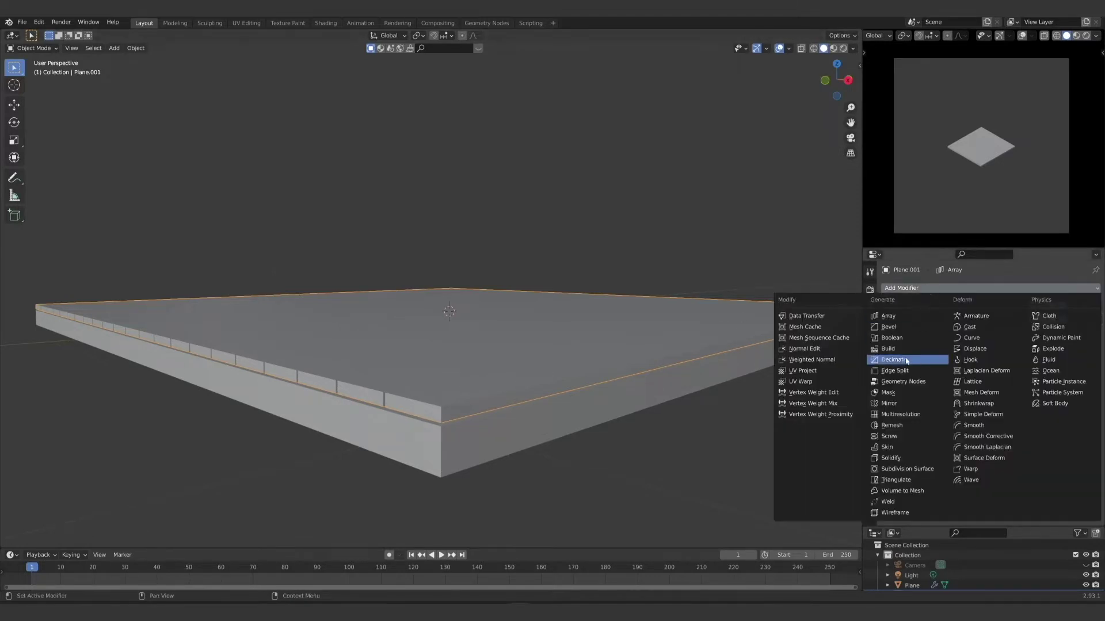
click(904, 327)
scroll(548, 416, up, 3)
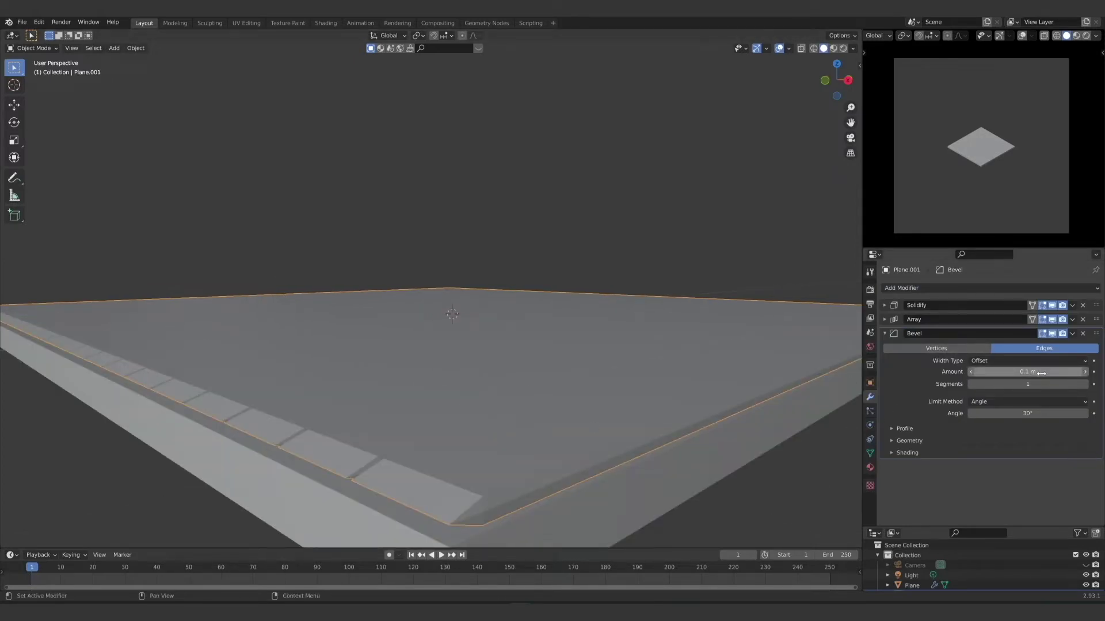
mouse_move(1041, 373)
mouse_down()
mouse_move(1006, 373)
mouse_move(1030, 375)
mouse_up()
middle_drag(748, 414, 711, 420)
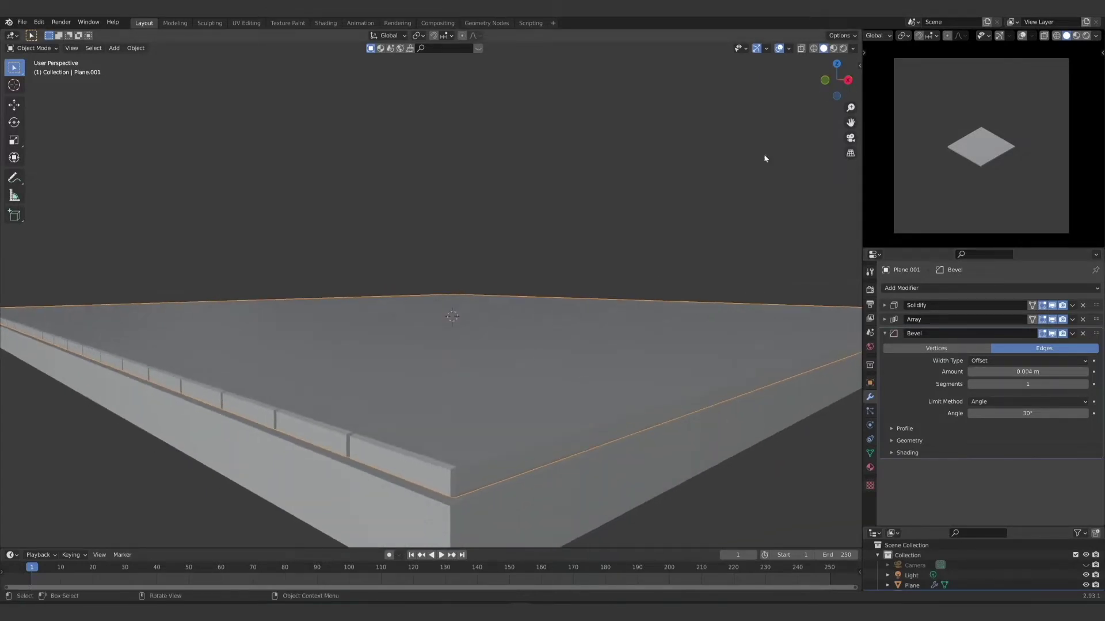
Step: Enable Cavity in the viewport shading so the plank grooves stand out
click(852, 48)
click(796, 270)
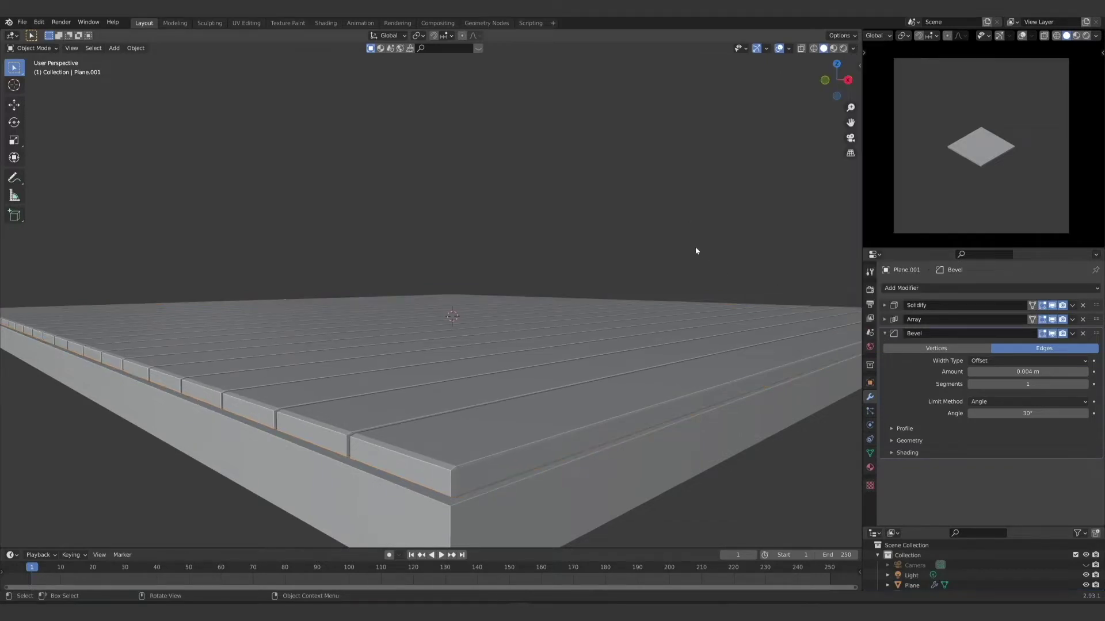
mouse_move(696, 247)
middle_down()
mouse_move(616, 407)
mouse_move(561, 360)
mouse_move(589, 370)
mouse_move(585, 380)
middle_up()
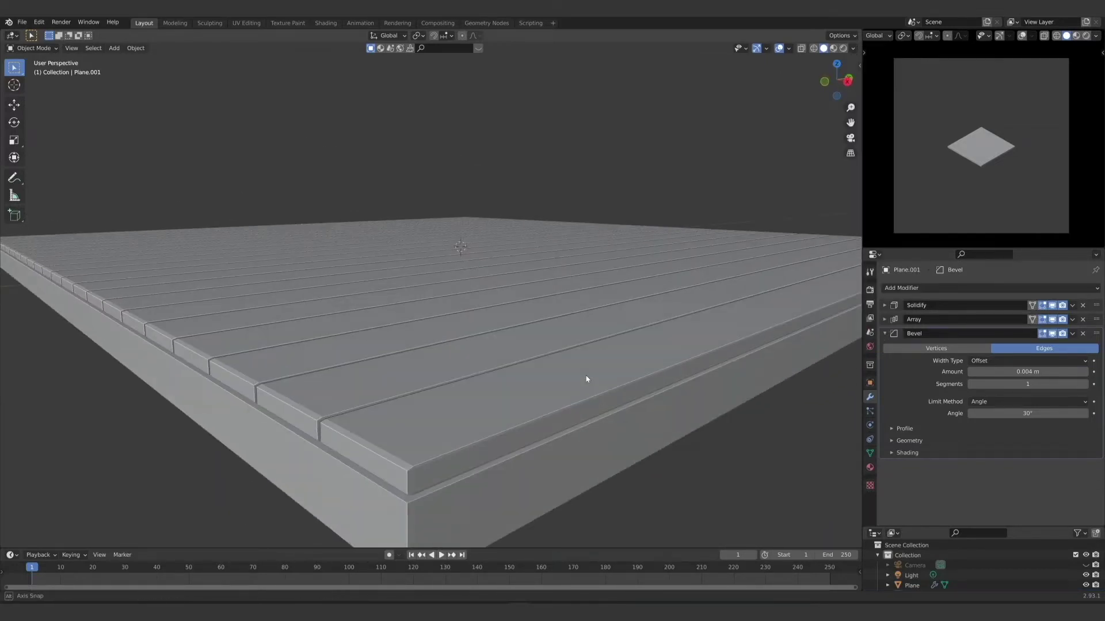
scroll(440, 380, up, 2)
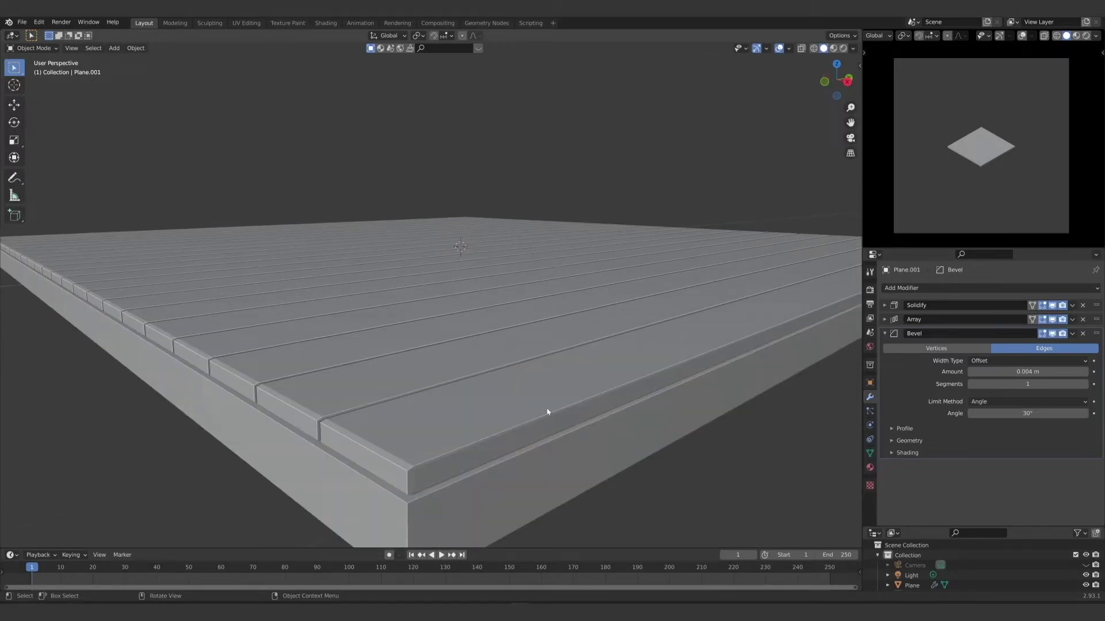
click(427, 425)
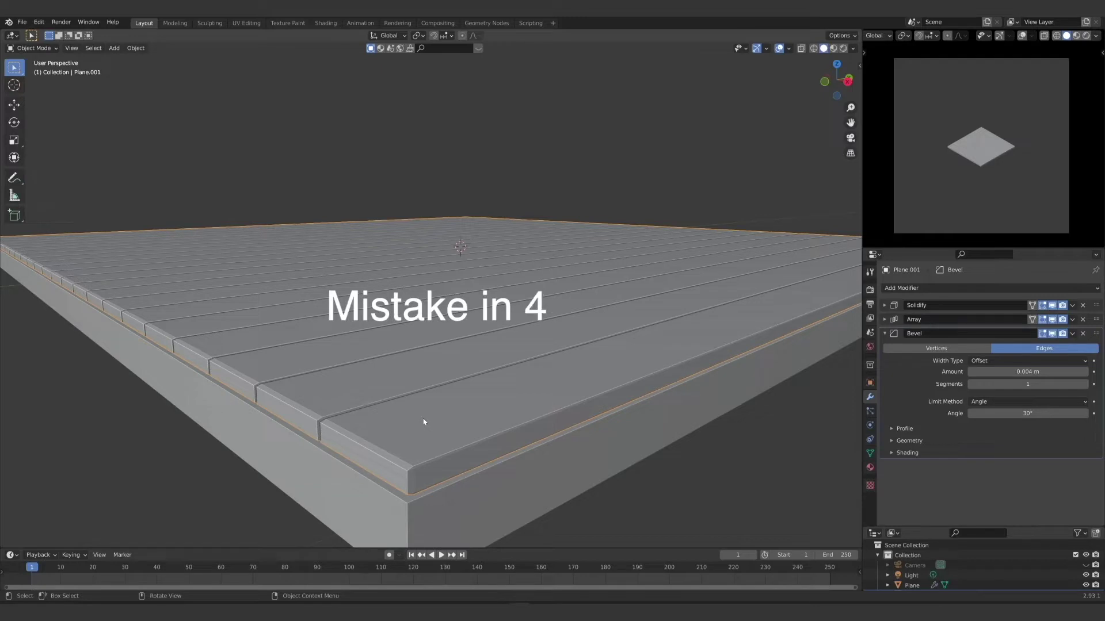
Step: Apply all transforms to the plank deck and apply its Solidify modifier
key(ctrl+a)
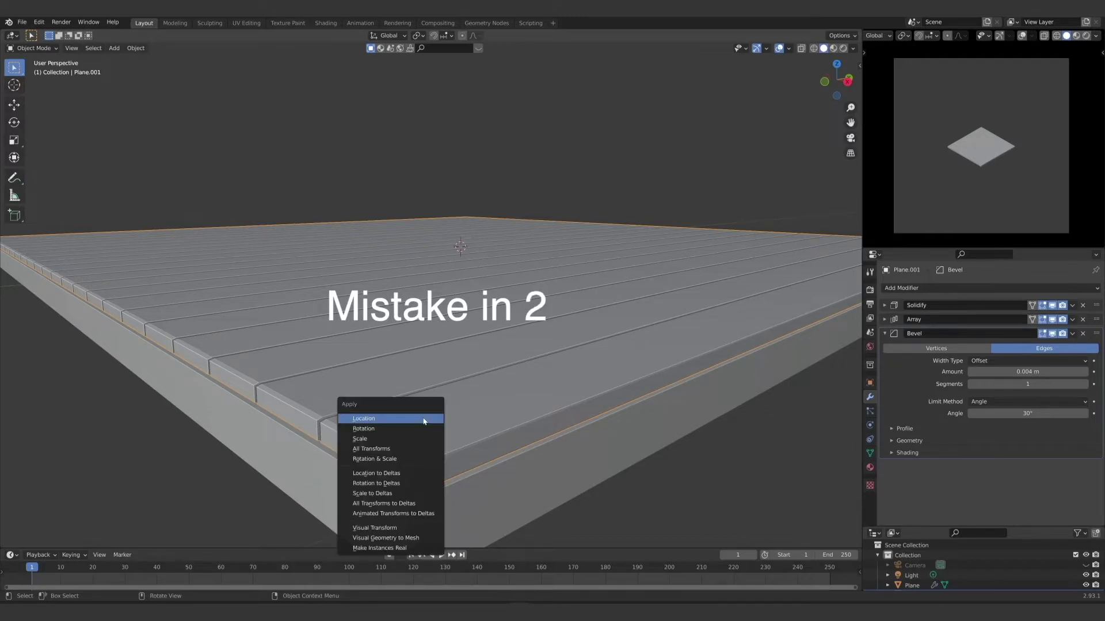
click(391, 450)
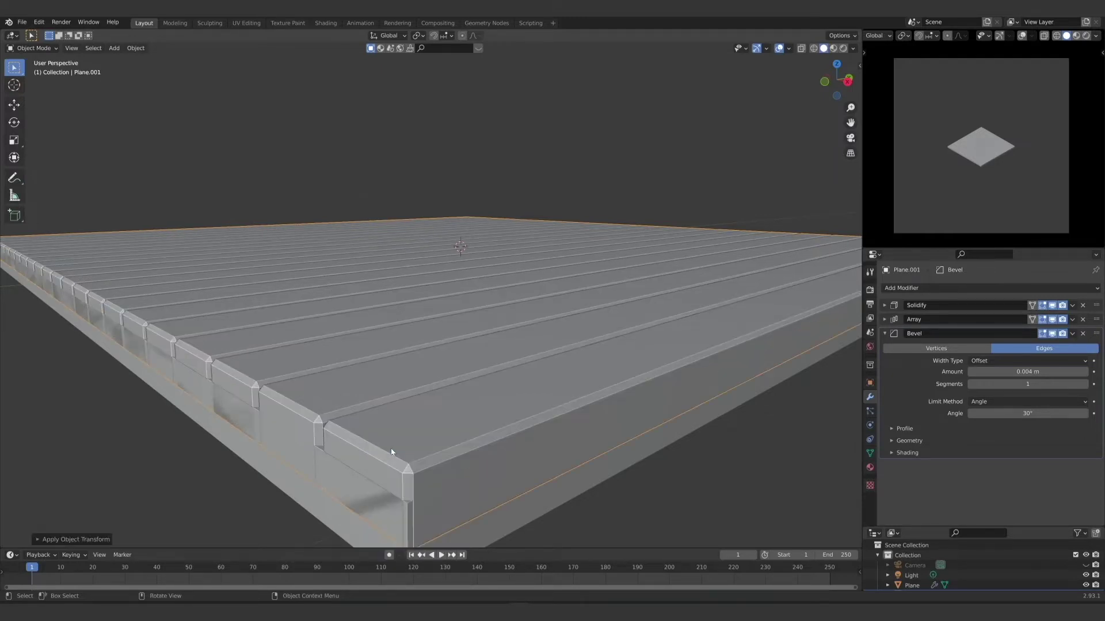
middle_drag(391, 451, 392, 437)
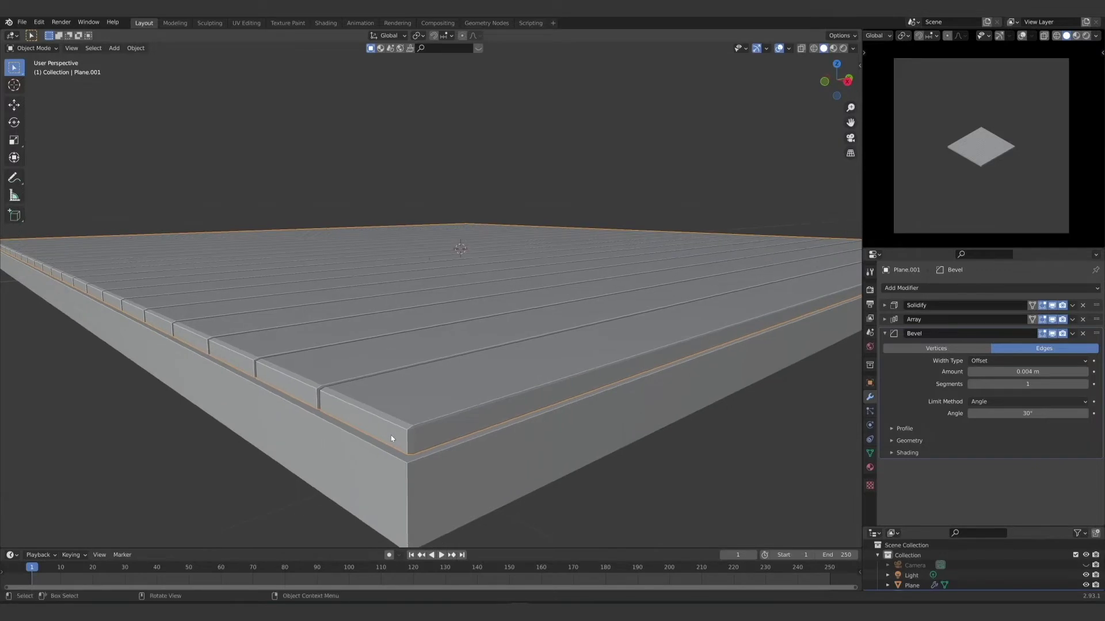
click(885, 305)
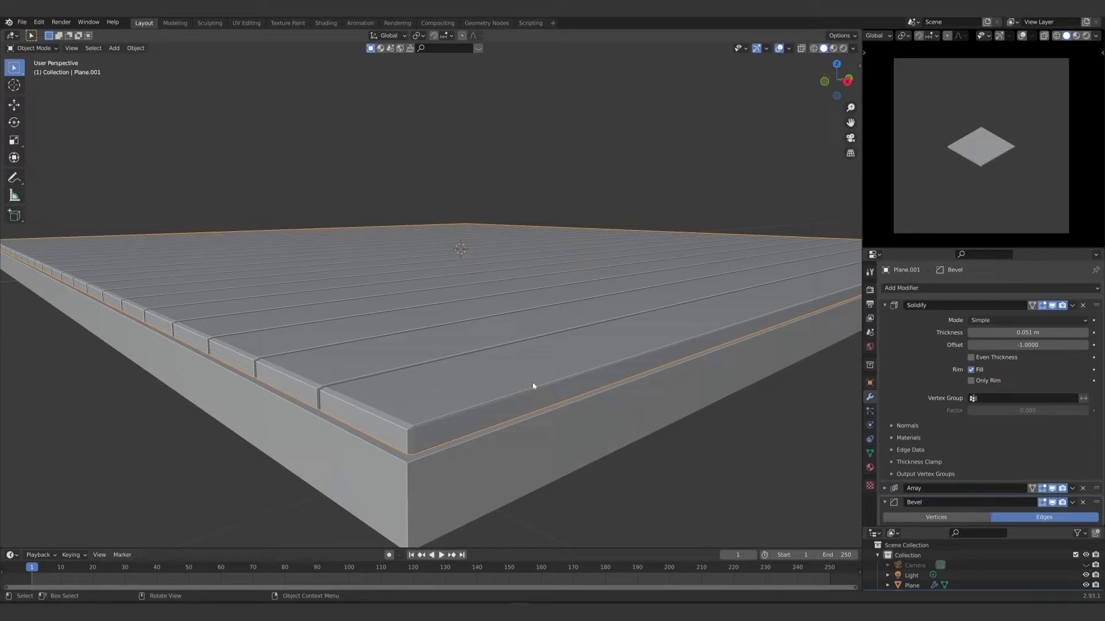
click(1071, 306)
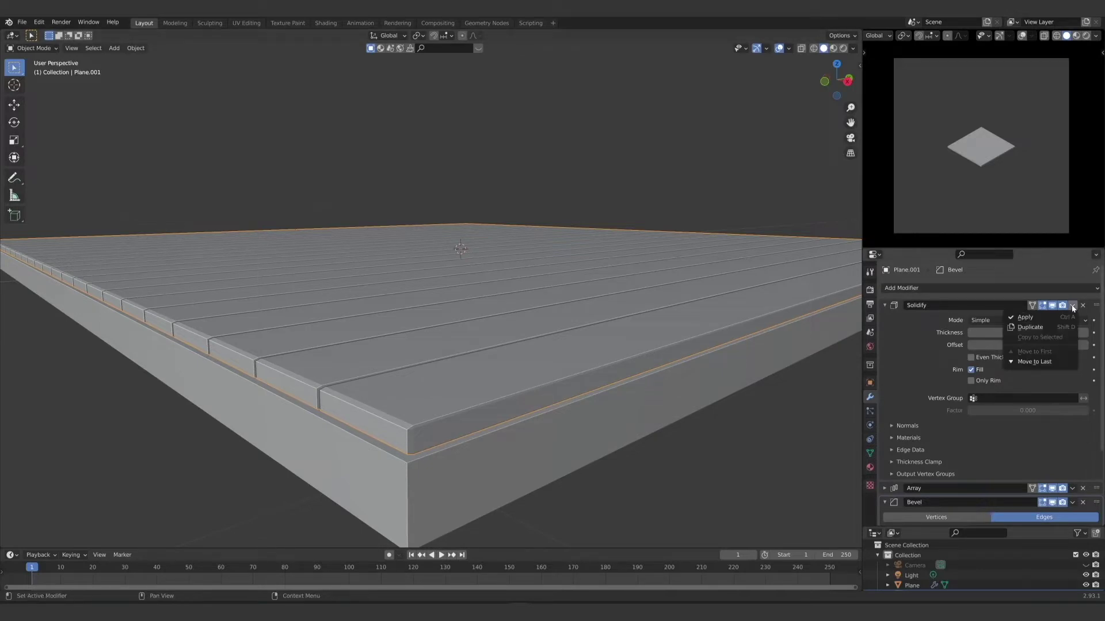
click(1028, 318)
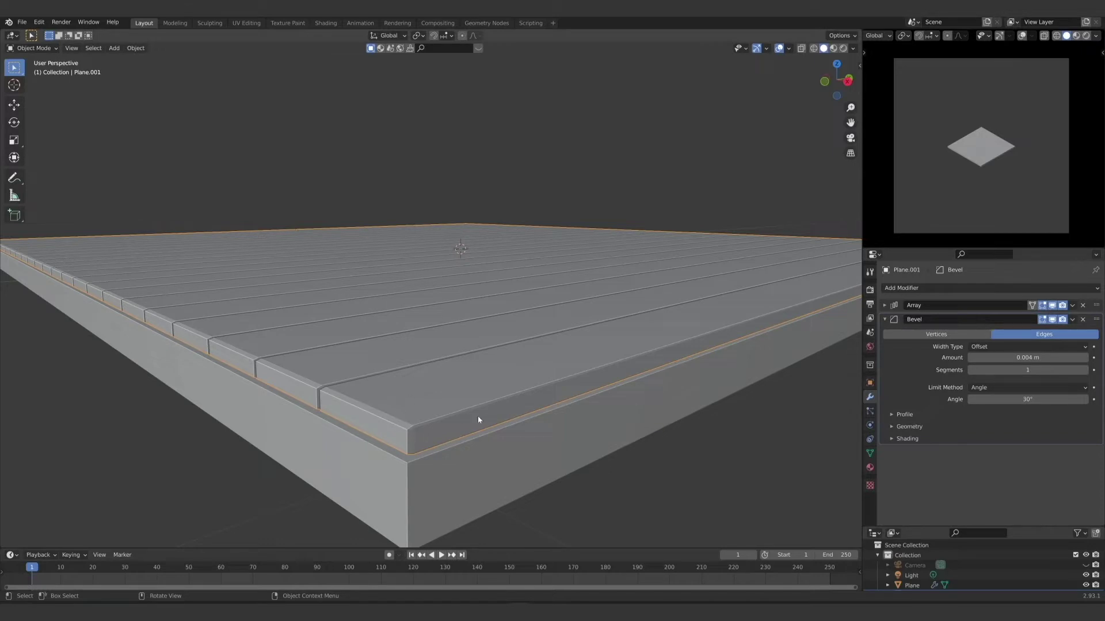
click(885, 320)
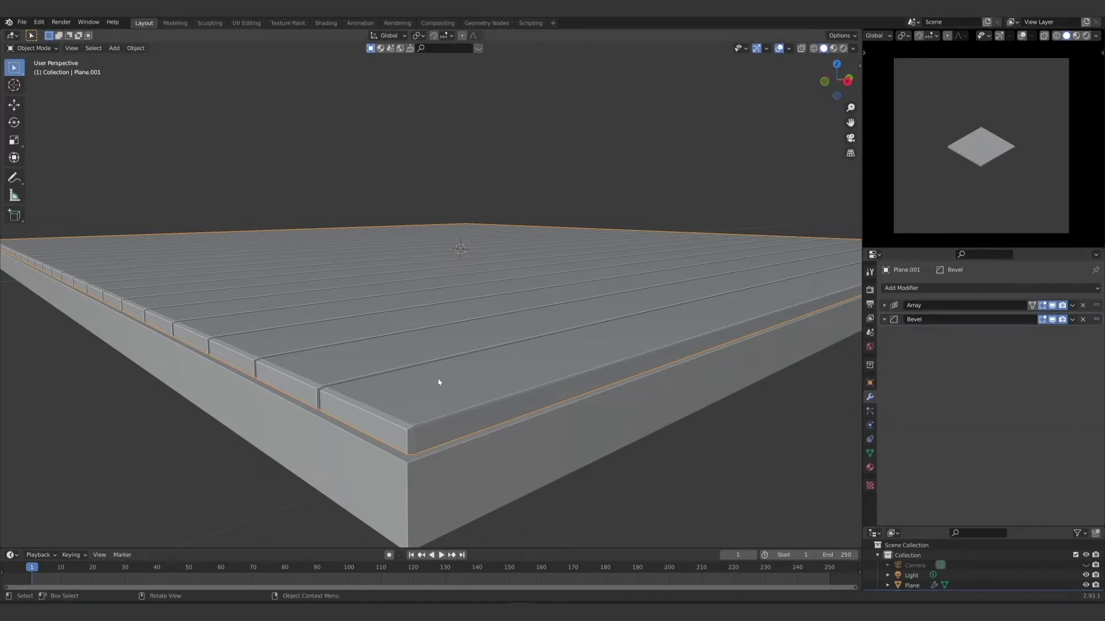
key(ctrl+a)
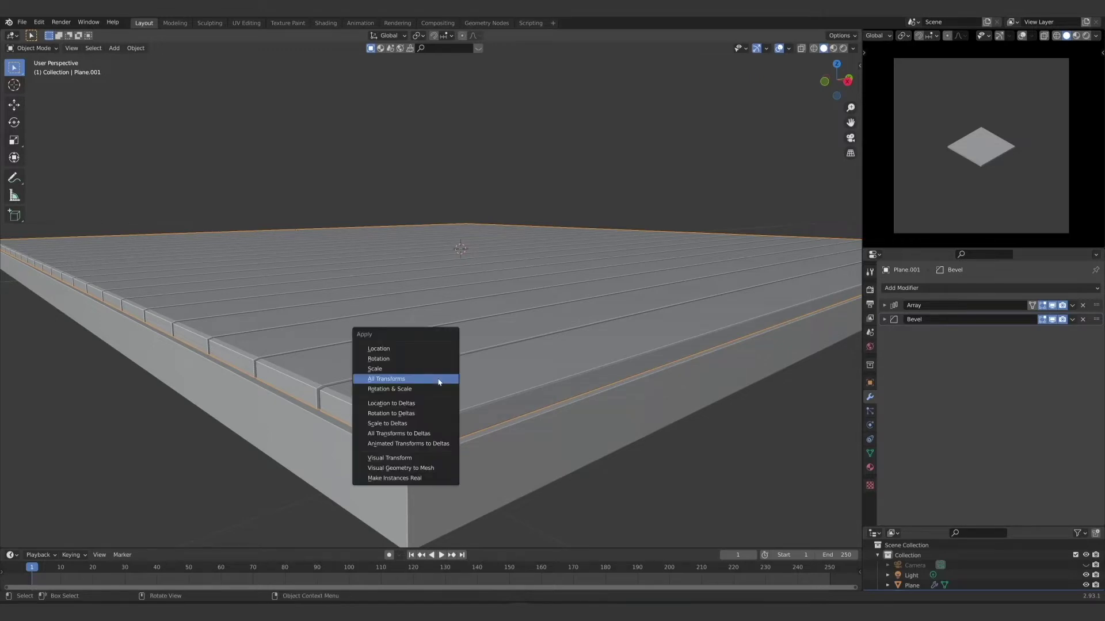
click(439, 380)
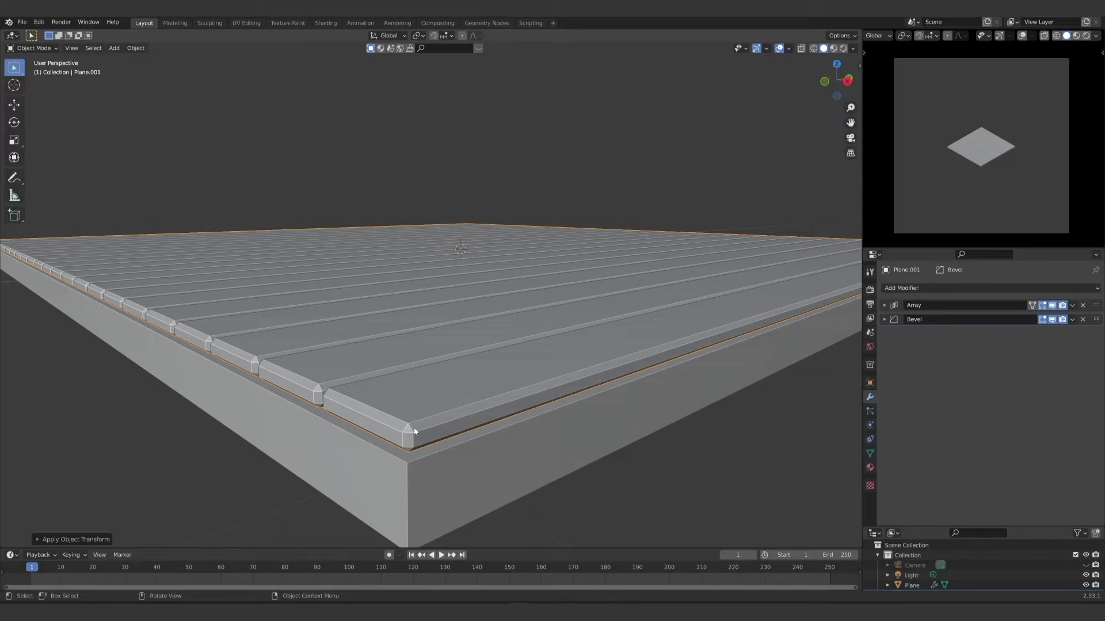
Step: Reduce the plank Bevel modifier amount to 0.002 m
click(884, 320)
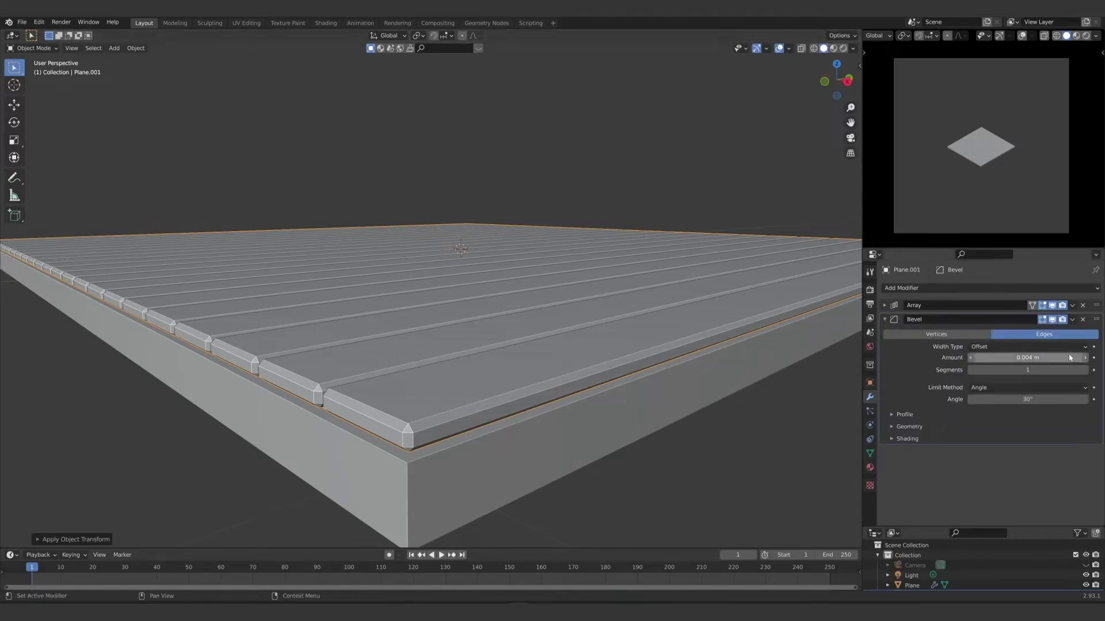
drag(1028, 358, 1004, 358)
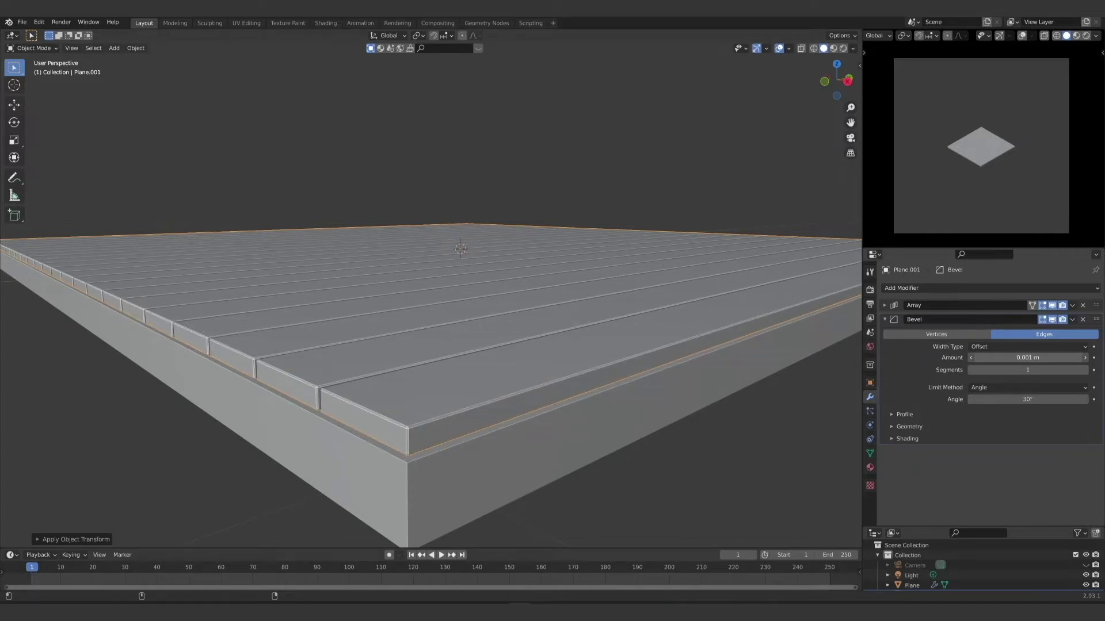
drag(1004, 357, 1014, 358)
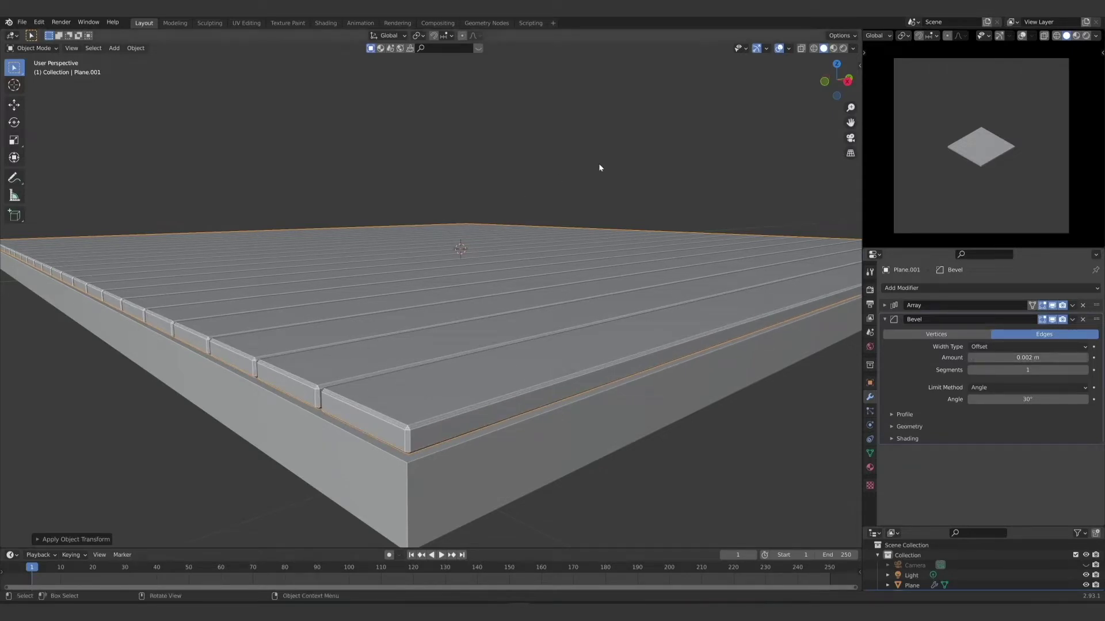
middle_drag(599, 168, 504, 320)
scroll(504, 320, down, 4)
scroll(504, 319, up, 1)
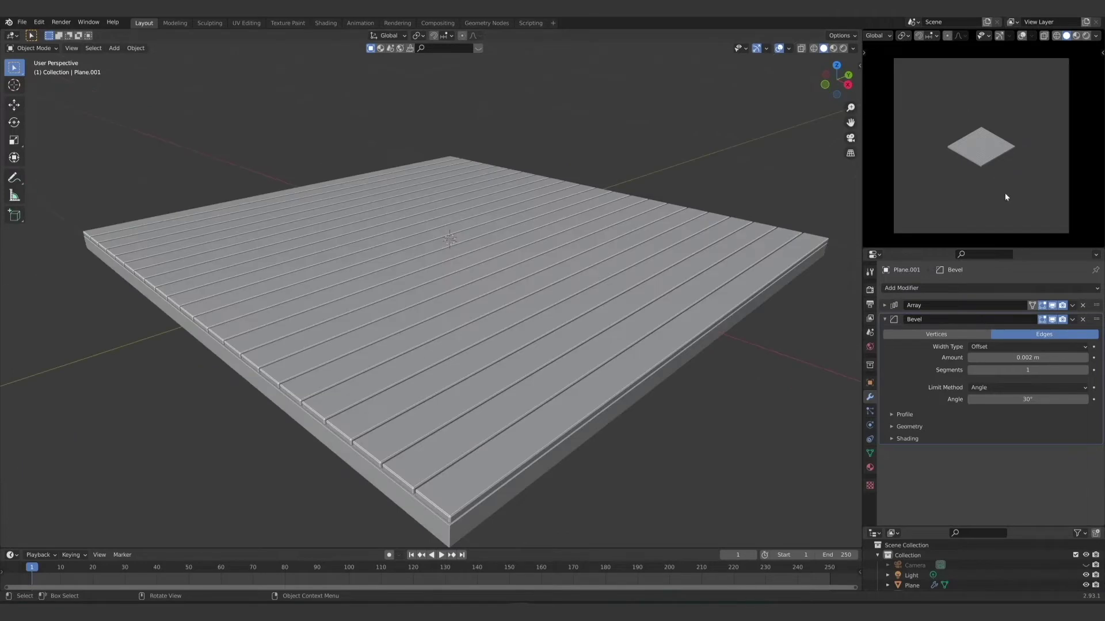
middle_drag(577, 388, 530, 409)
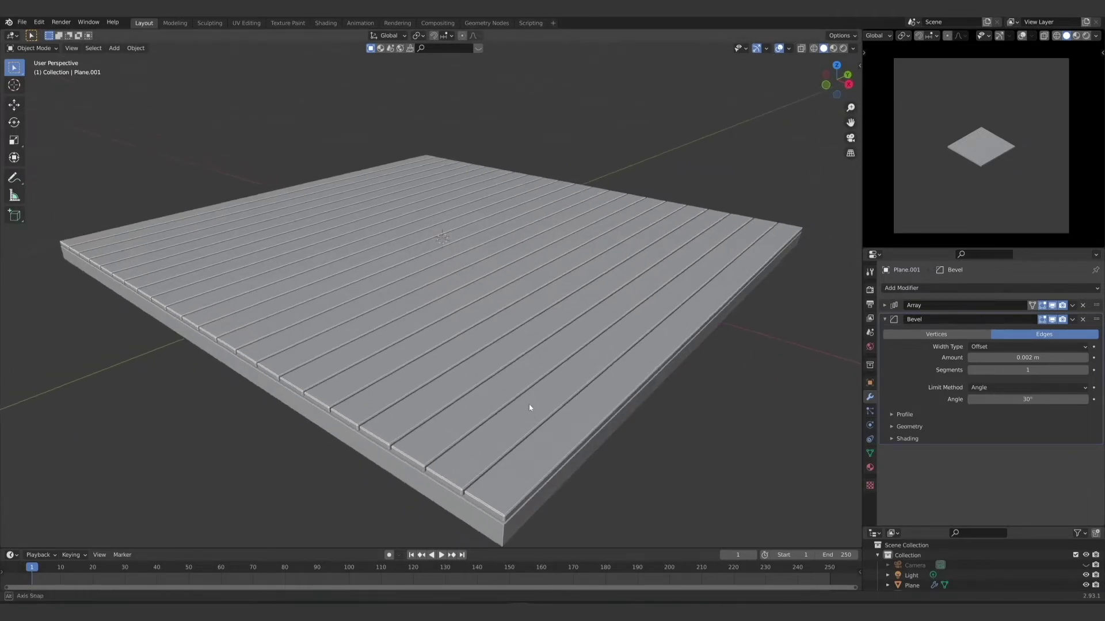
Step: Lower the camera's Orthographic Scale to 3.434 so the deck fills the frame
click(1091, 565)
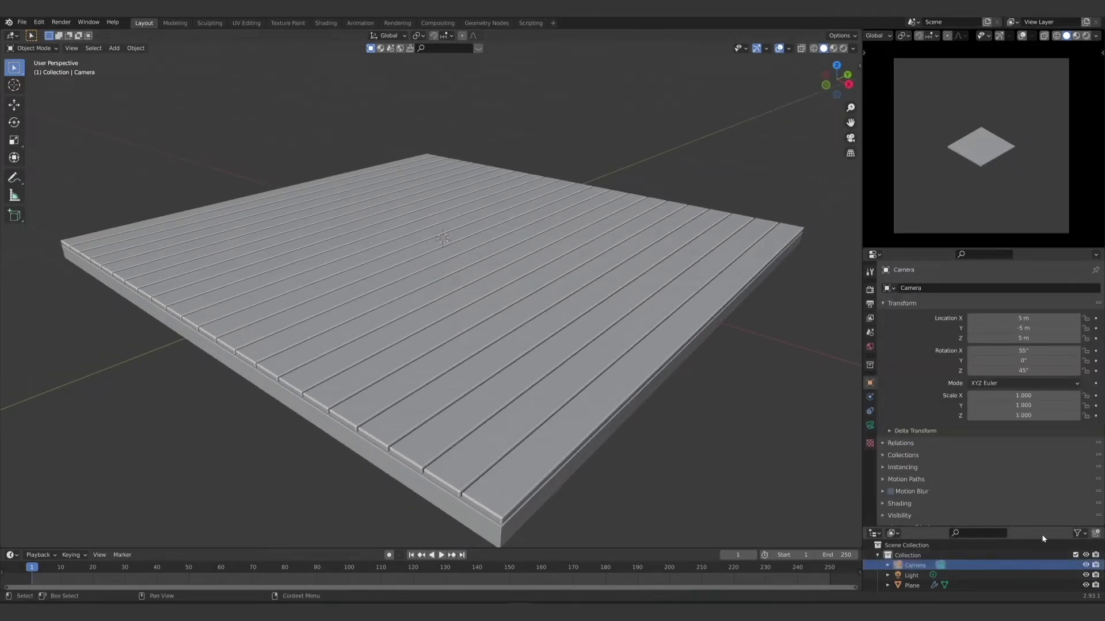
click(869, 425)
scroll(949, 409, down, 5)
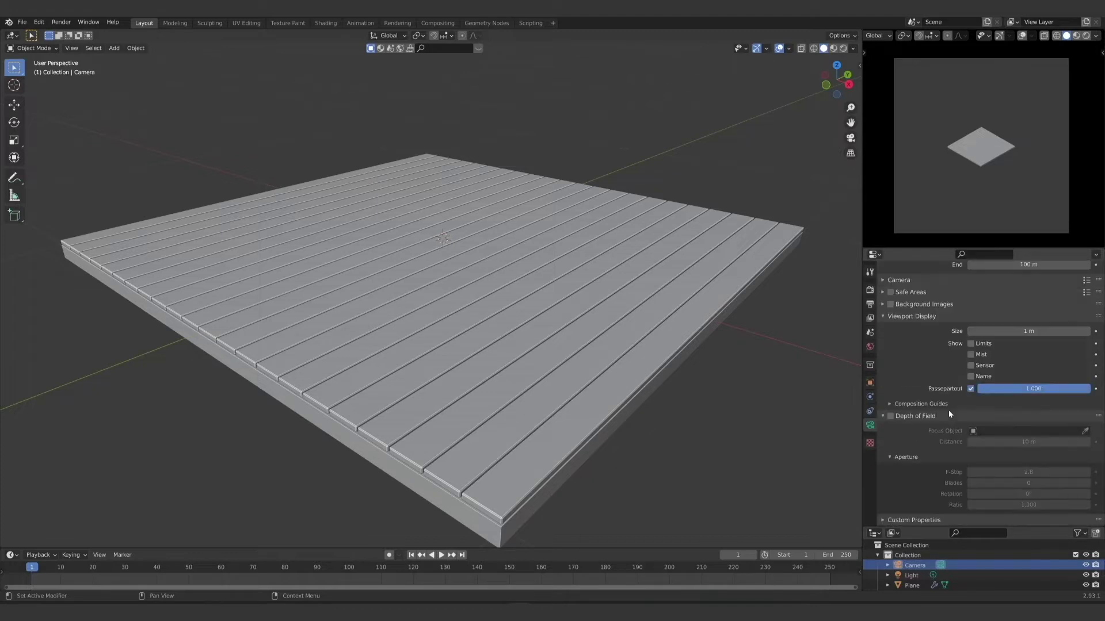
scroll(949, 410, up, 5)
drag(1041, 338, 972, 338)
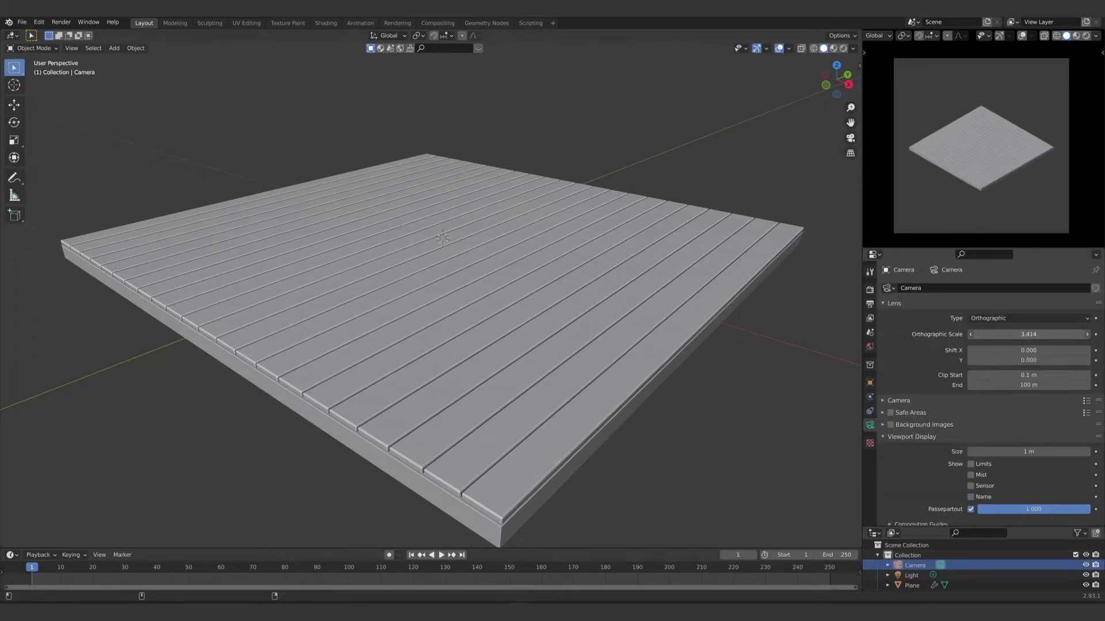
middle_drag(554, 316, 597, 369)
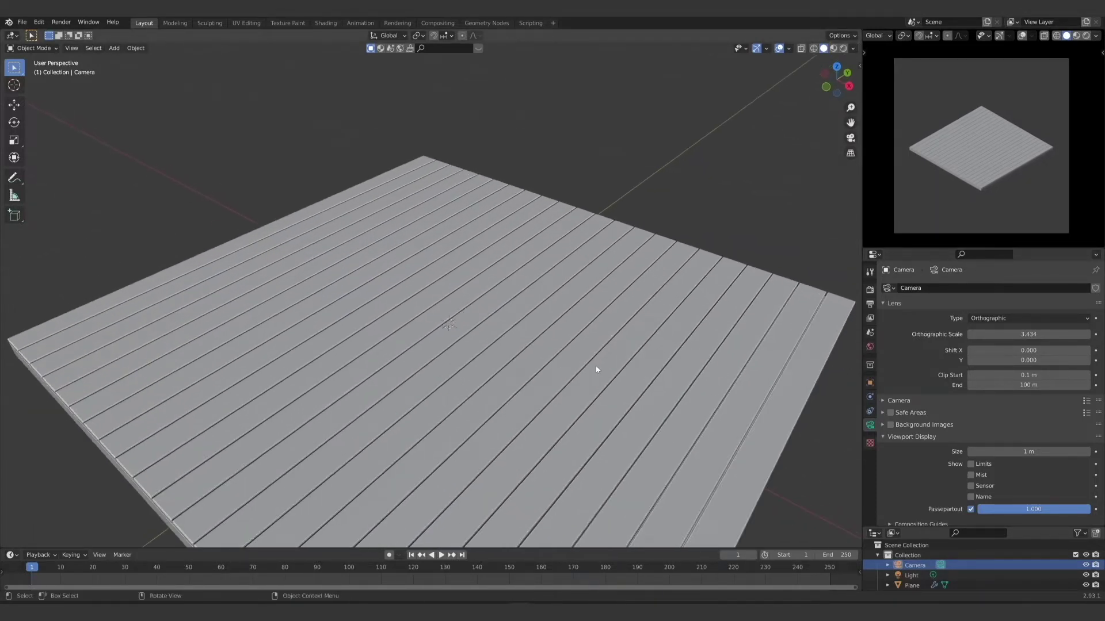
scroll(493, 339, down, 5)
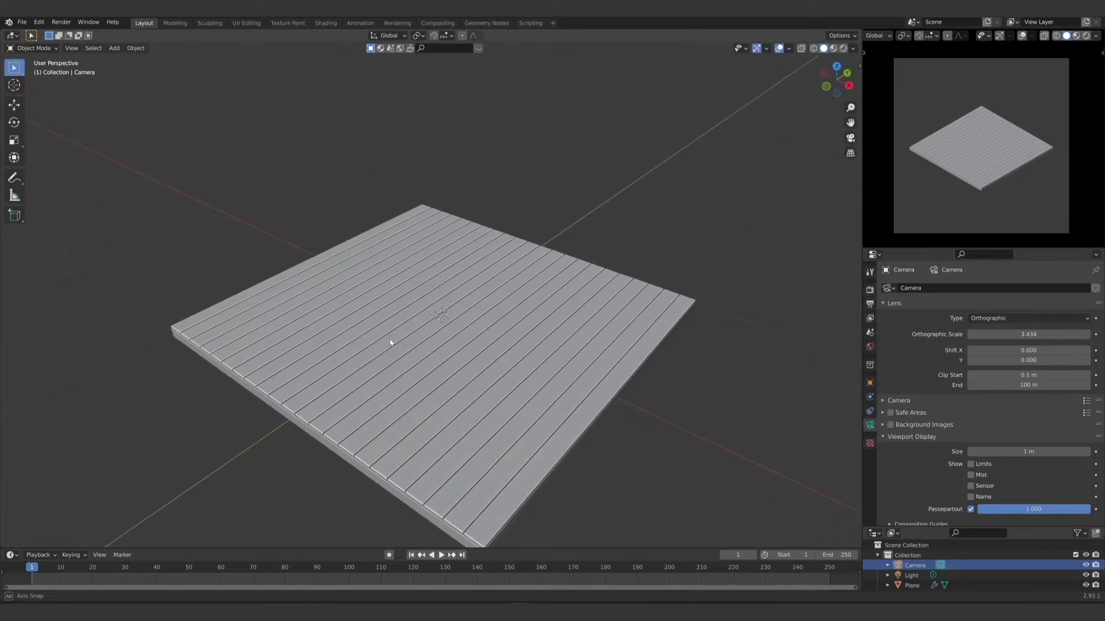
Step: Add a cube, shrink it to a tiny size and lift it above the floor
key(shift+a)
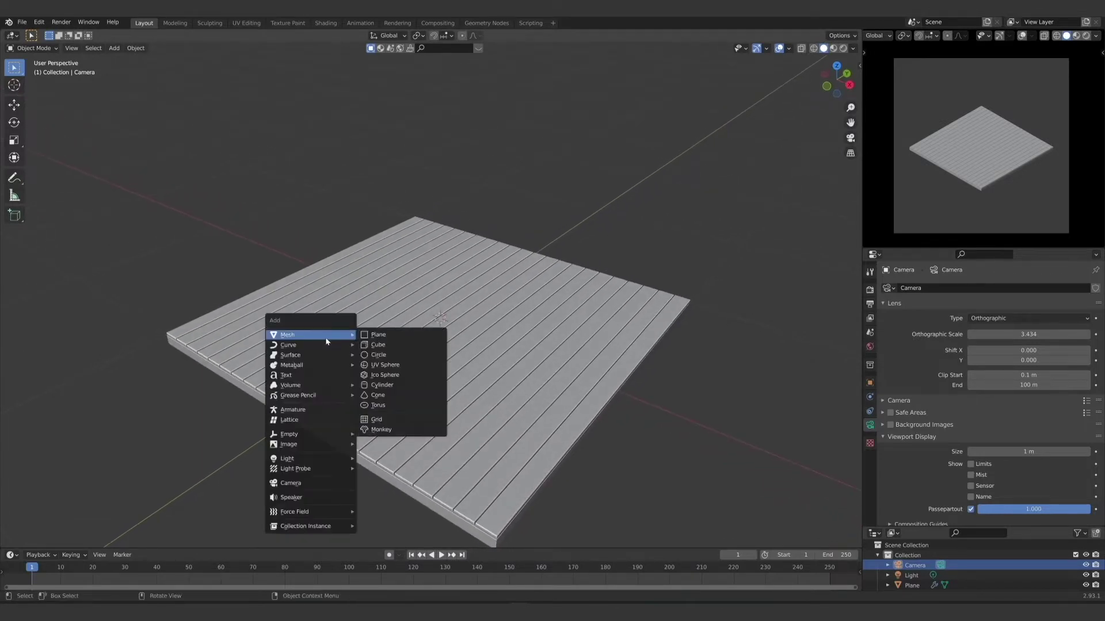
click(404, 345)
key(s)
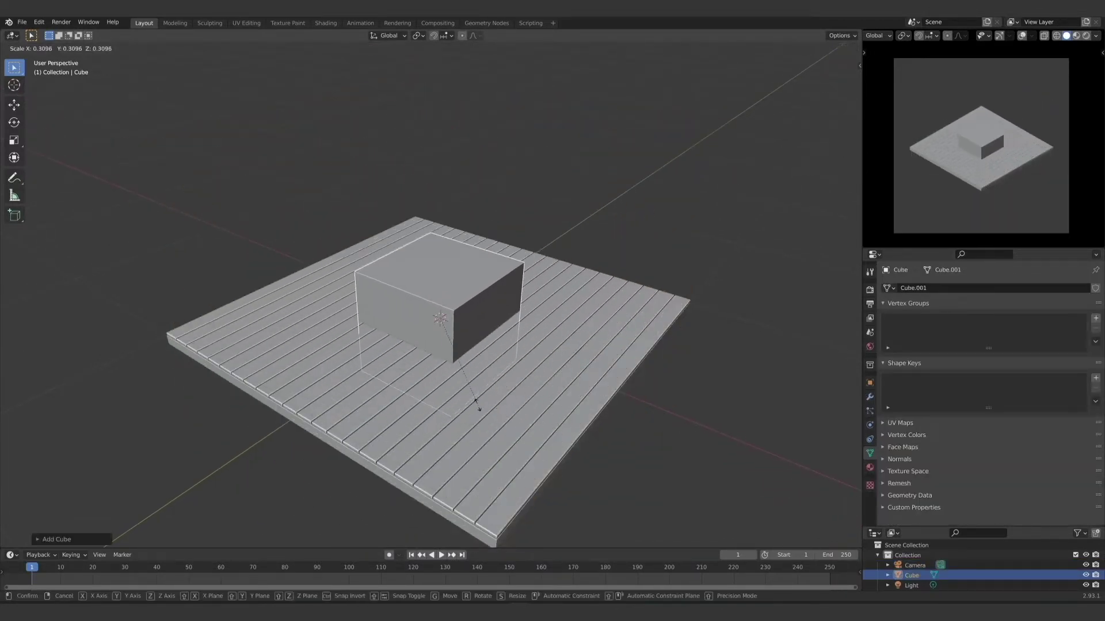
click(440, 319)
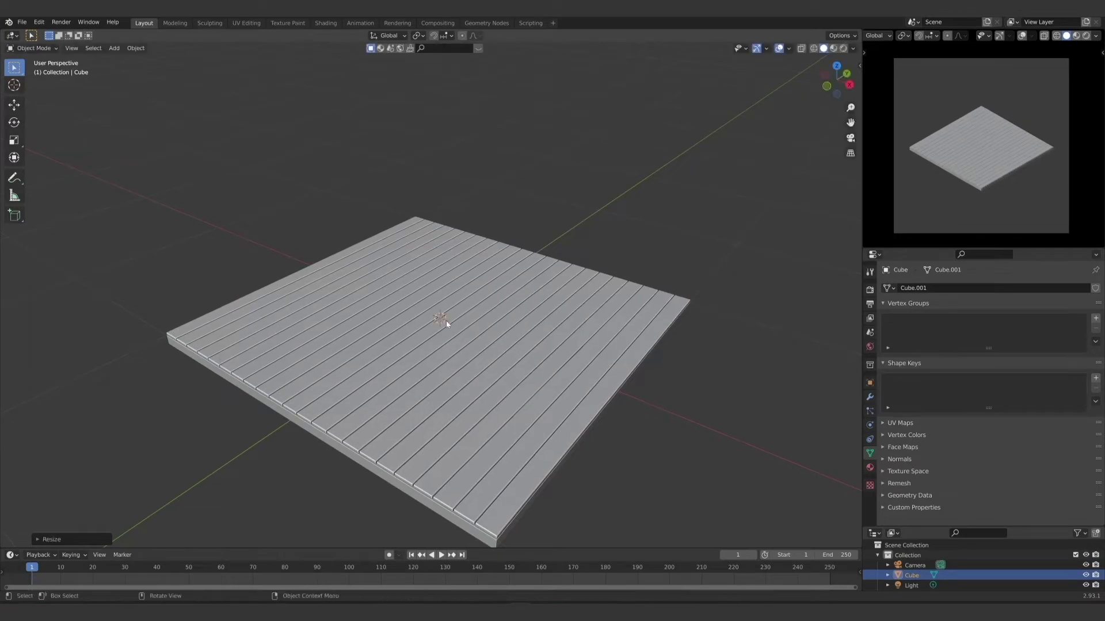
key(KP_1)
scroll(419, 360, up, 5)
key(g)
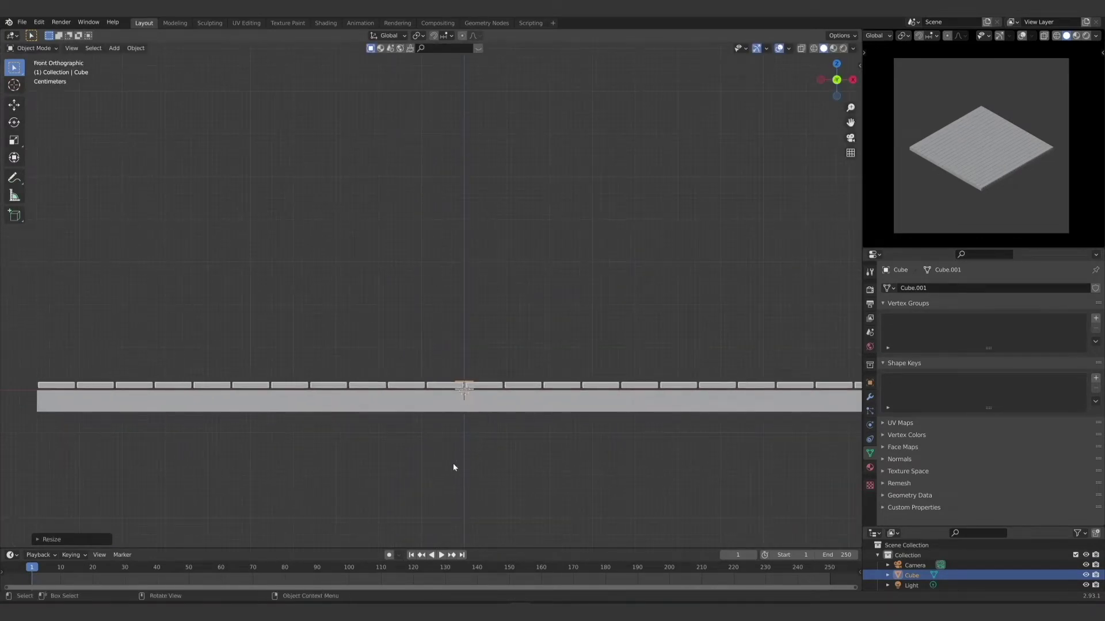
click(454, 323)
Step: Stretch the small cube along Z into a thin vertical bar
key(s)
key(z)
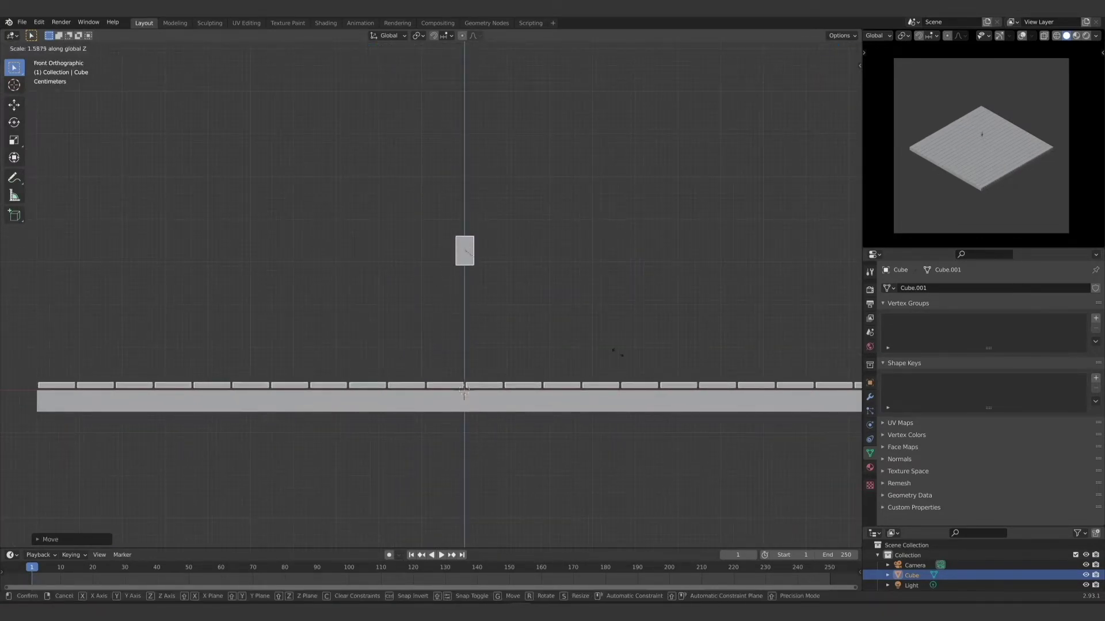
click(754, 183)
key(s)
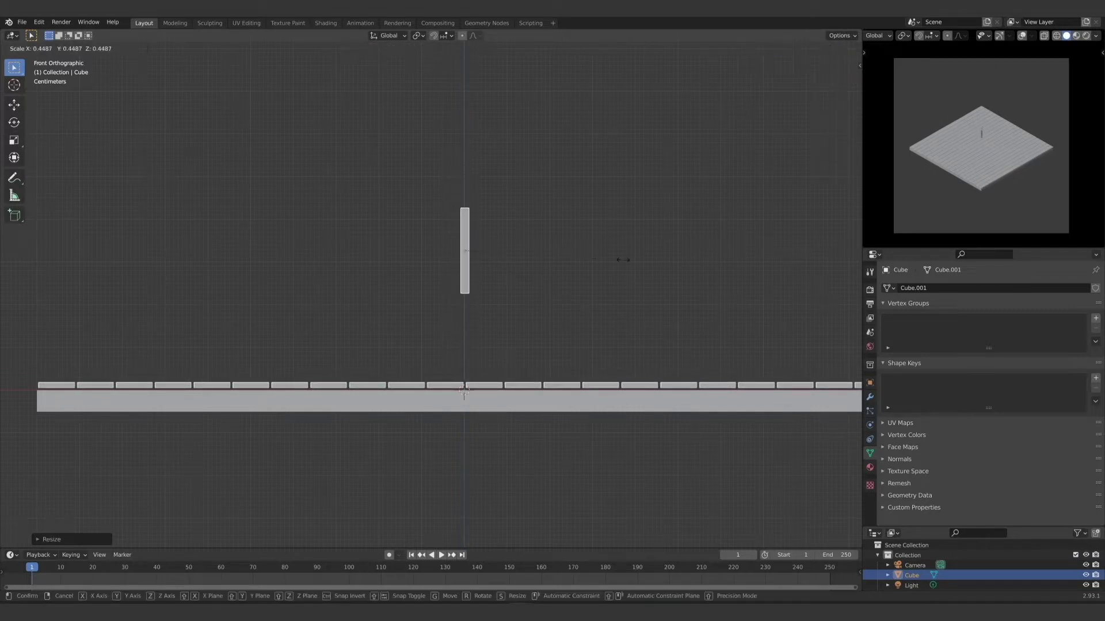
click(555, 257)
key(s)
key(z)
click(606, 250)
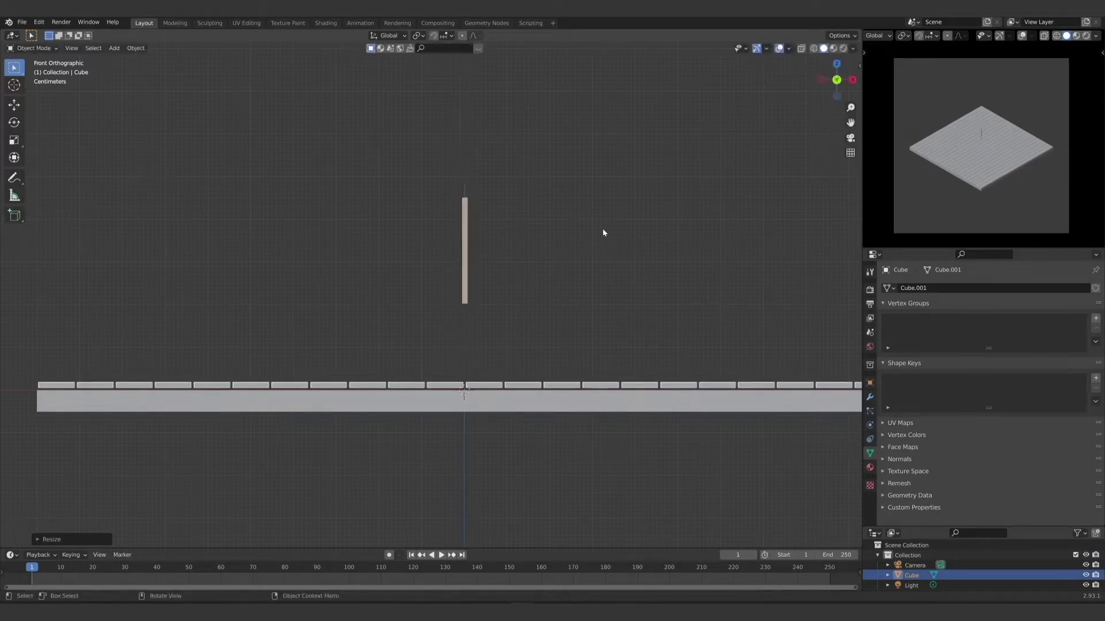
Step: Move the post to the left corner of the plank deck
key(g)
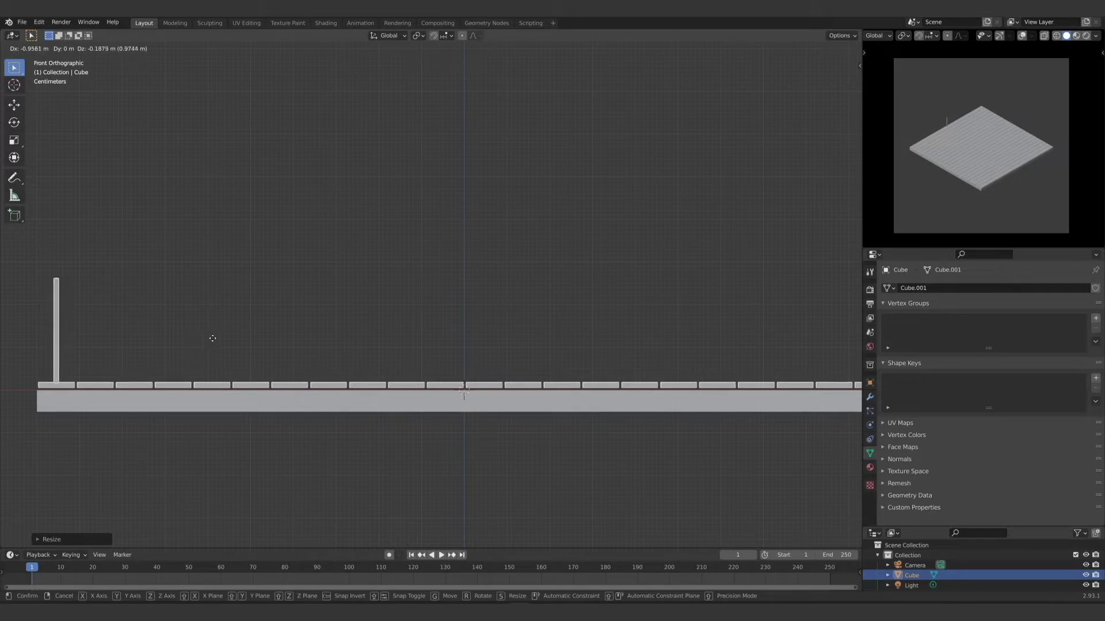
click(211, 342)
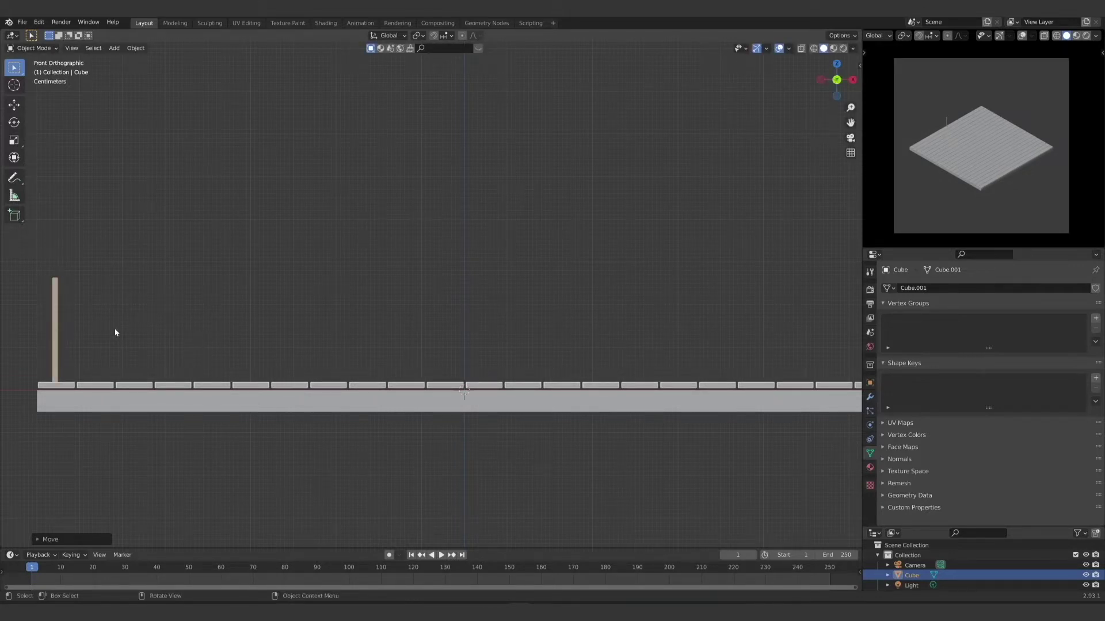
key(KP_7)
scroll(190, 328, down, 5)
key(g)
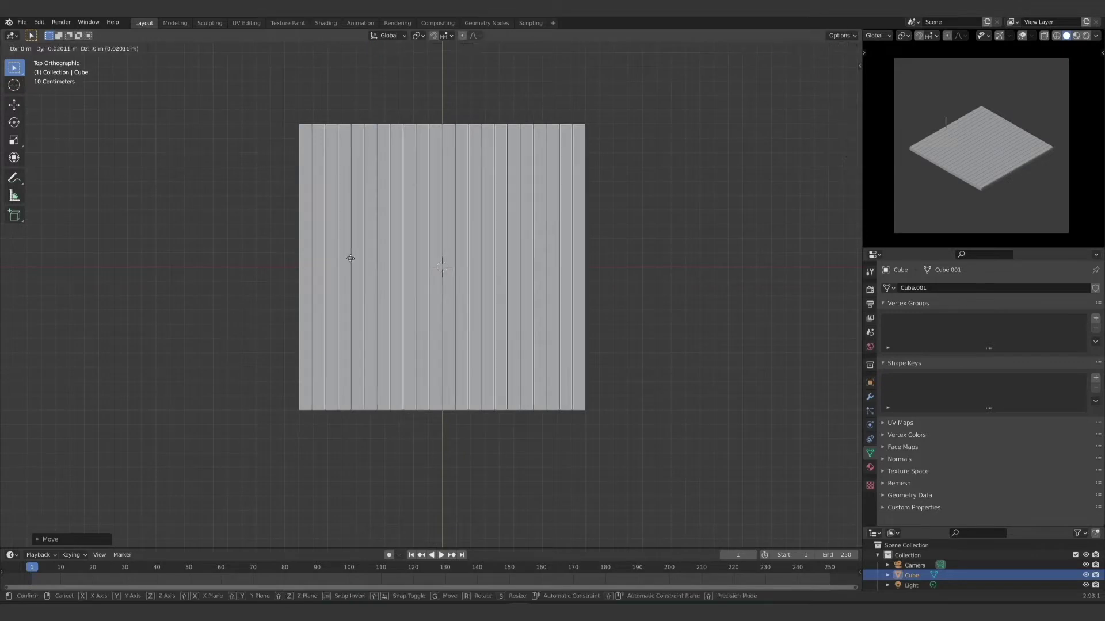
click(351, 387)
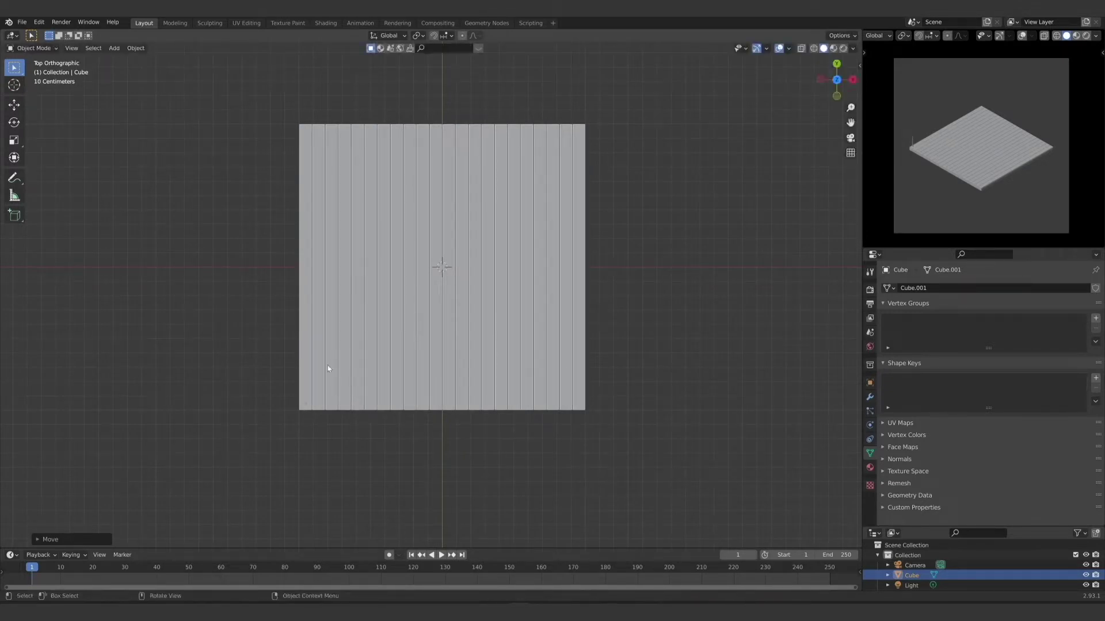
middle_drag(327, 365, 349, 327)
key(KP_Decimal)
scroll(351, 324, down, 5)
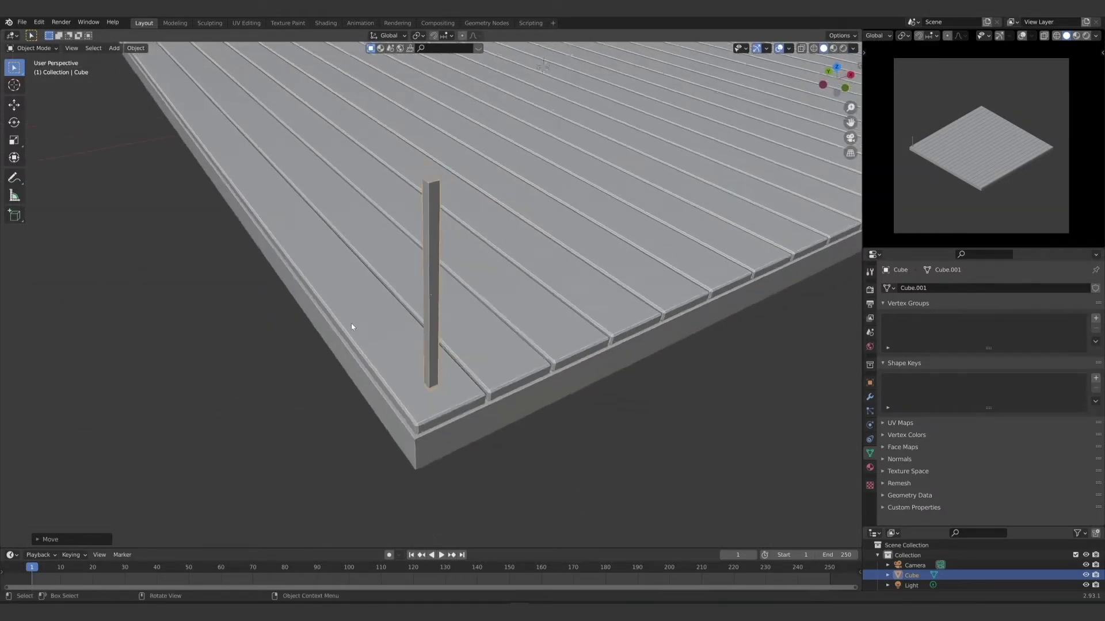
middle_drag(324, 374, 282, 348)
middle_drag(517, 372, 461, 374)
Step: Shrink the post slightly and lower it onto the deck
key(s)
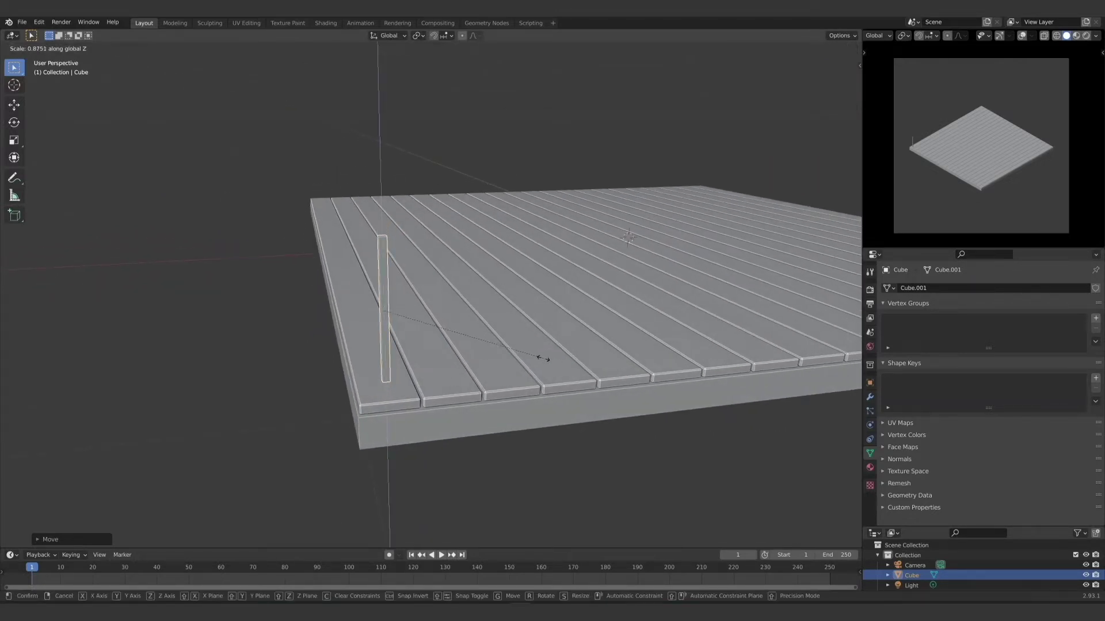
click(542, 364)
key(g)
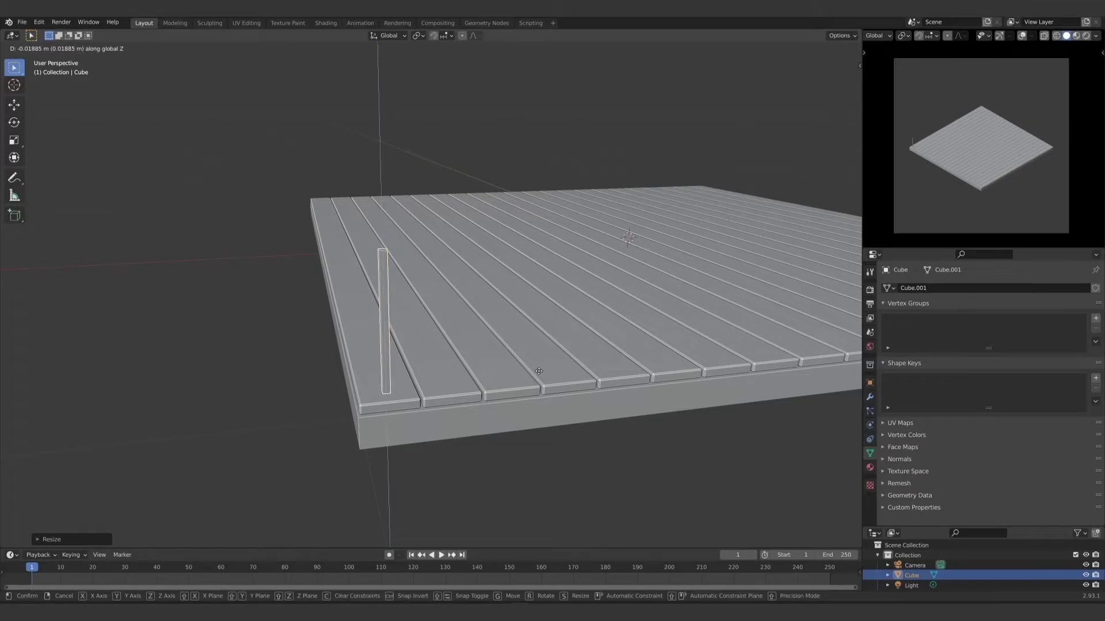
click(537, 373)
middle_drag(392, 323, 351, 314)
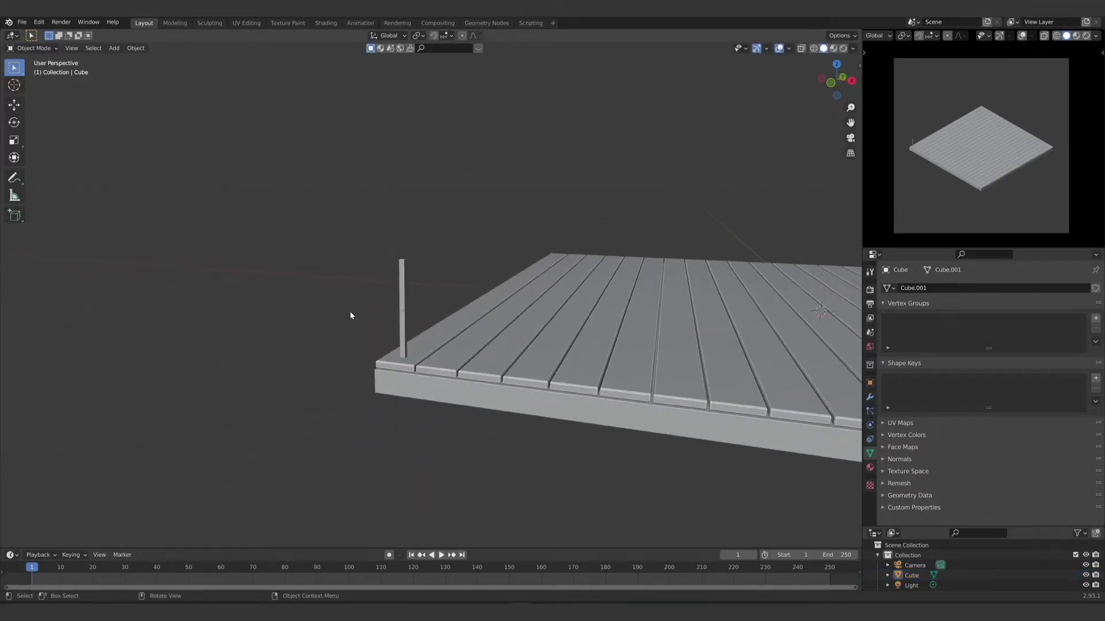
click(402, 306)
Step: Stretch the post taller along Z and adjust its height on the deck
key(s)
key(z)
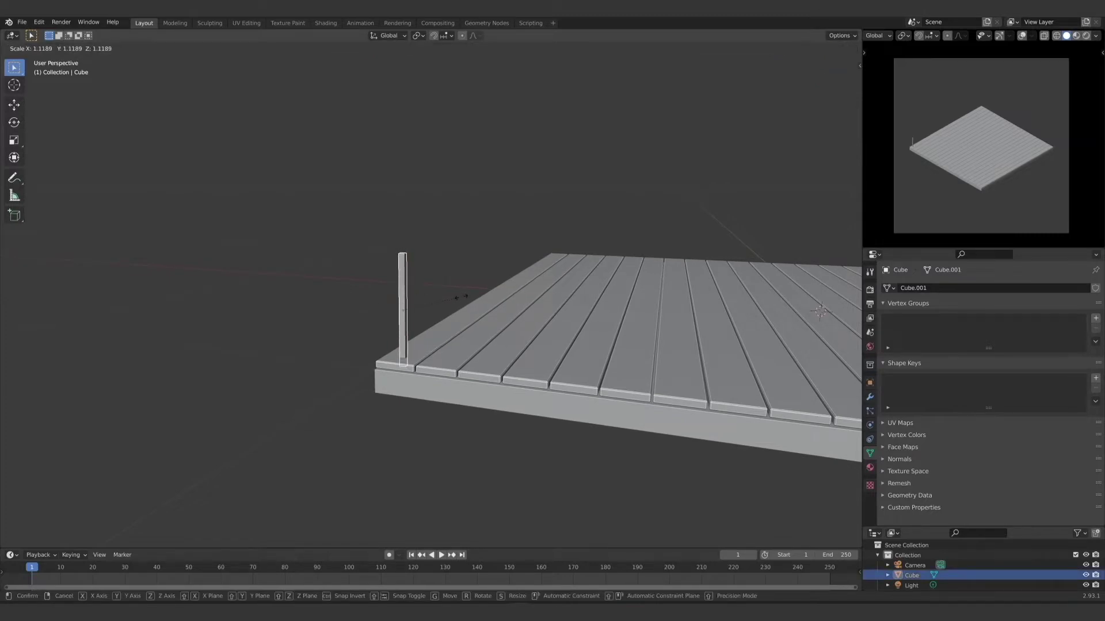
click(455, 296)
key(g)
key(z)
click(461, 296)
click(382, 305)
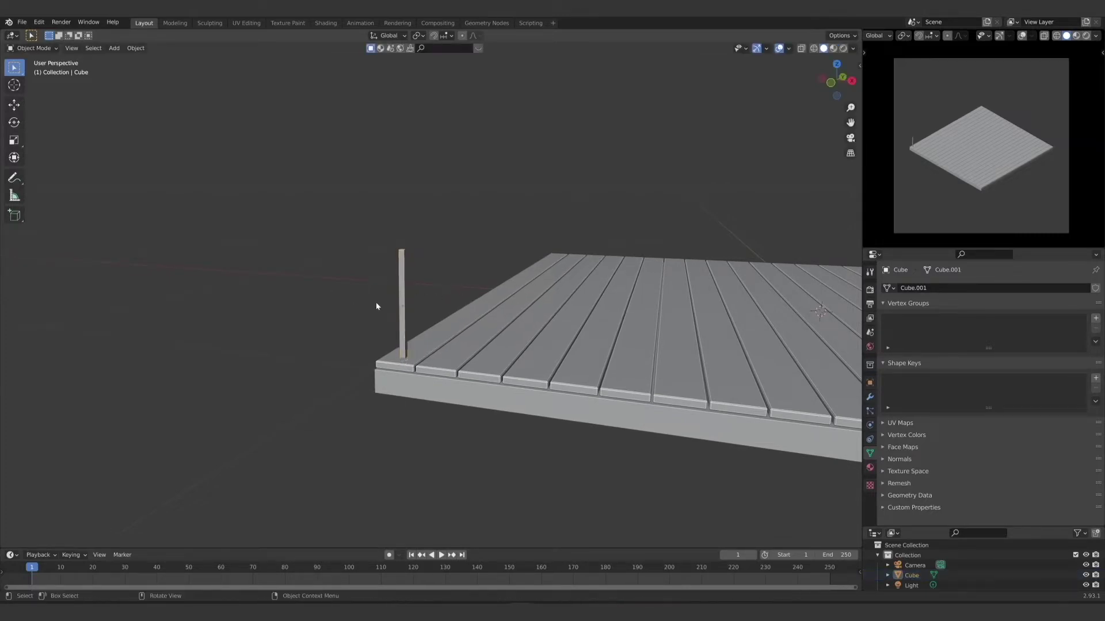
middle_drag(382, 306, 246, 308)
scroll(249, 307, down, 2)
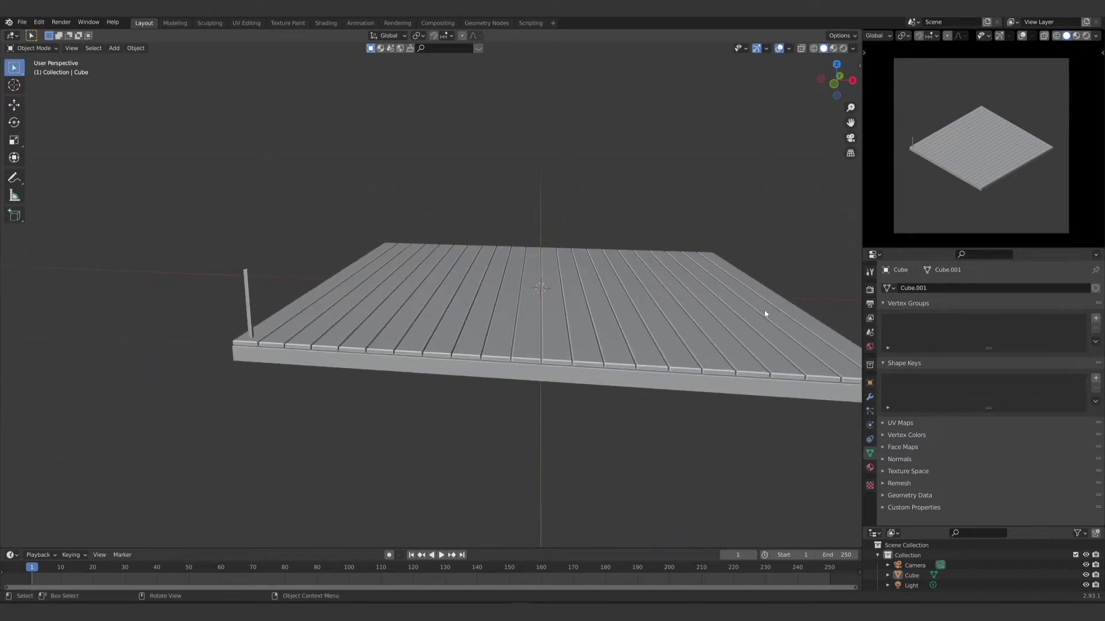
middle_drag(765, 314, 236, 297)
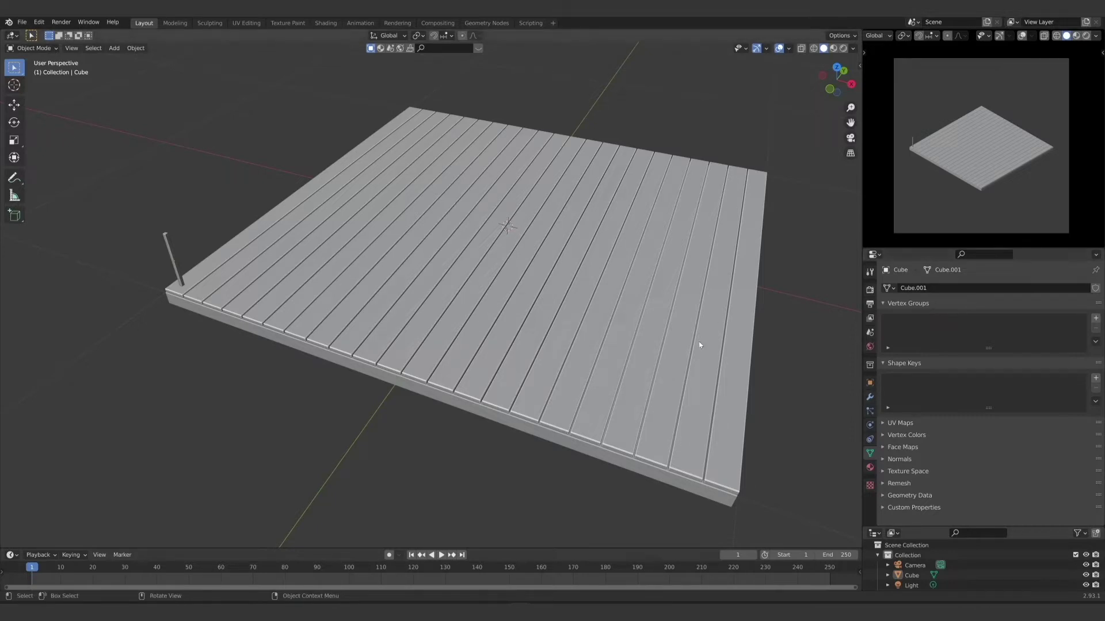
Step: Give the post an Array modifier with Count 4 and Relative Offset X 50.9
click(166, 241)
click(870, 397)
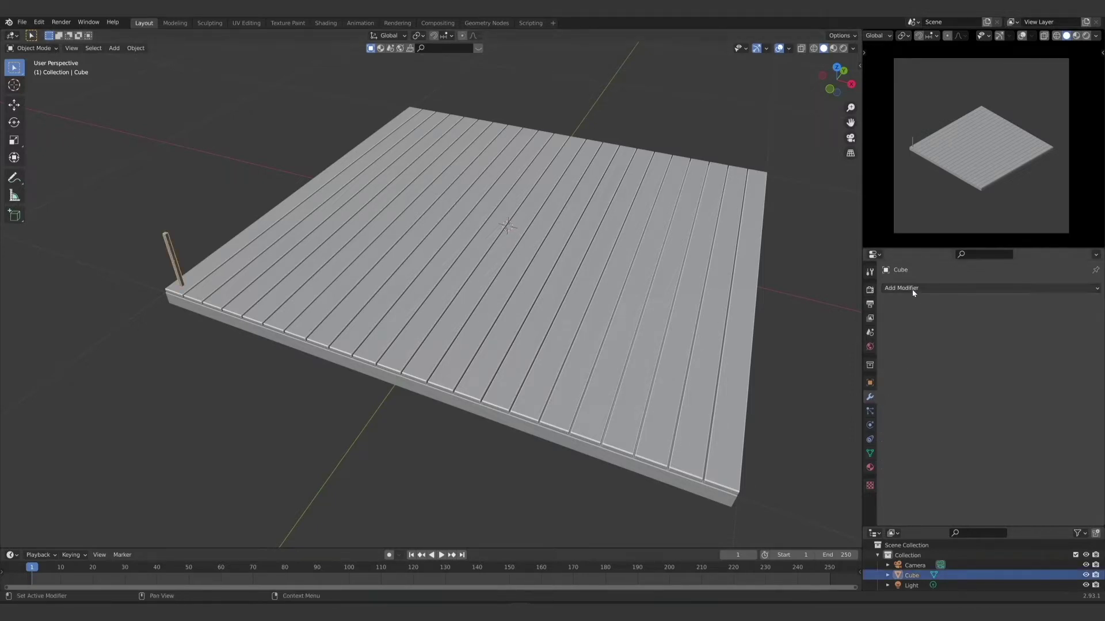
click(909, 287)
click(898, 318)
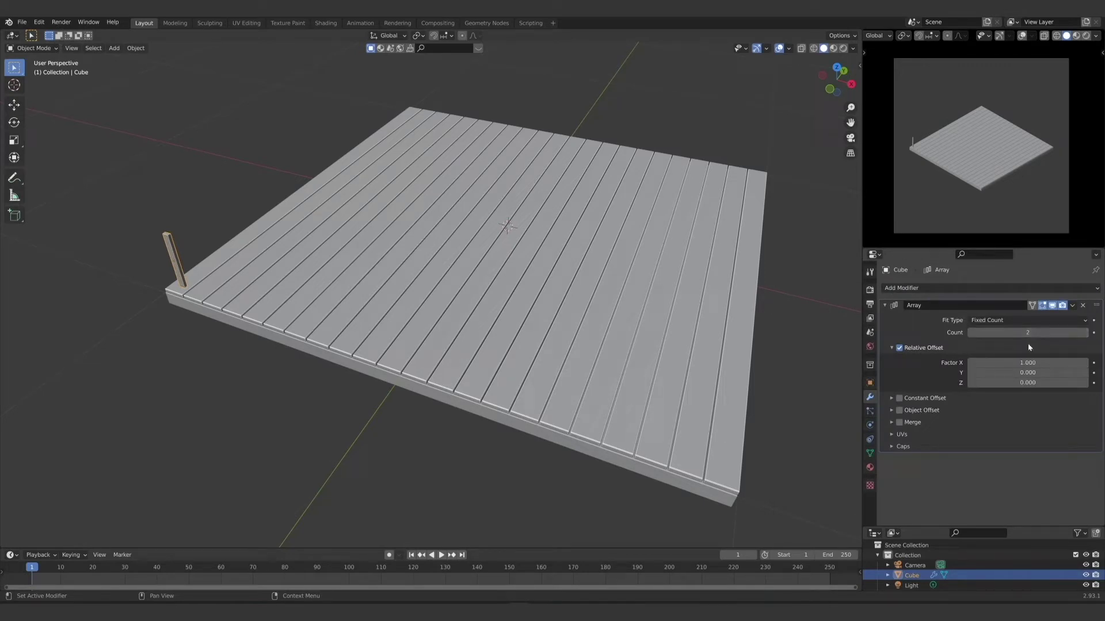
drag(1036, 332, 1058, 332)
drag(1008, 362, 1080, 362)
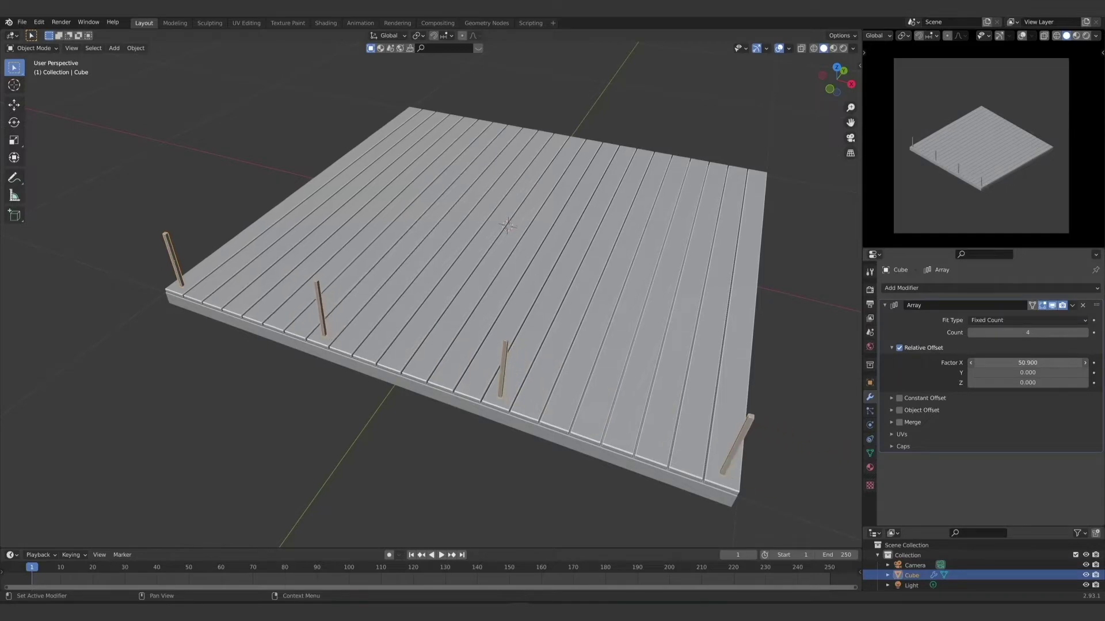
middle_drag(633, 369, 471, 331)
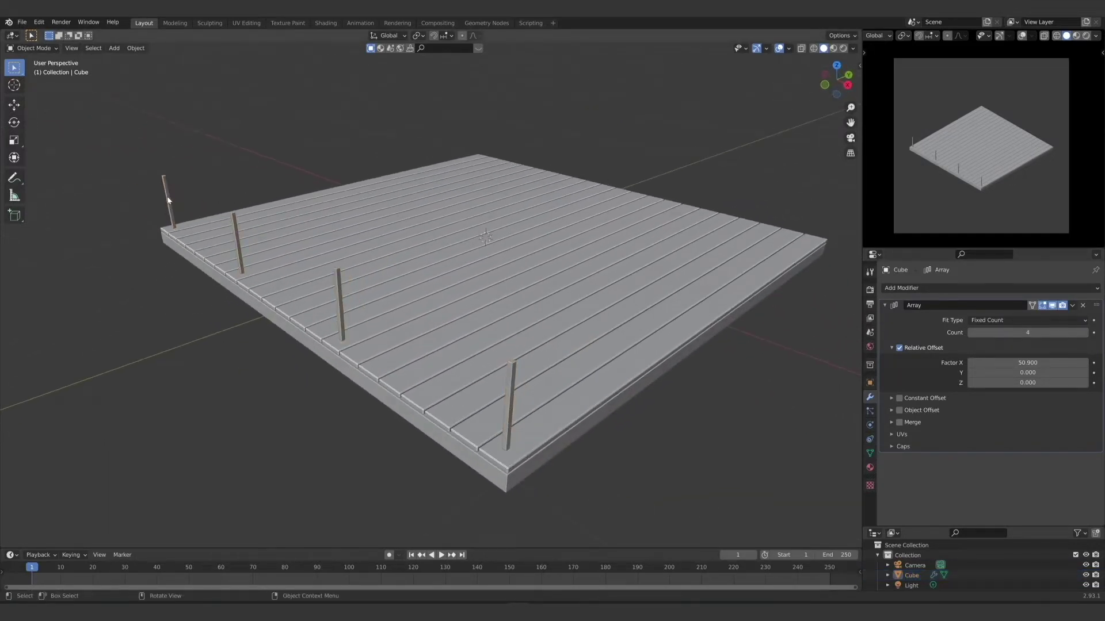
key(KP_7)
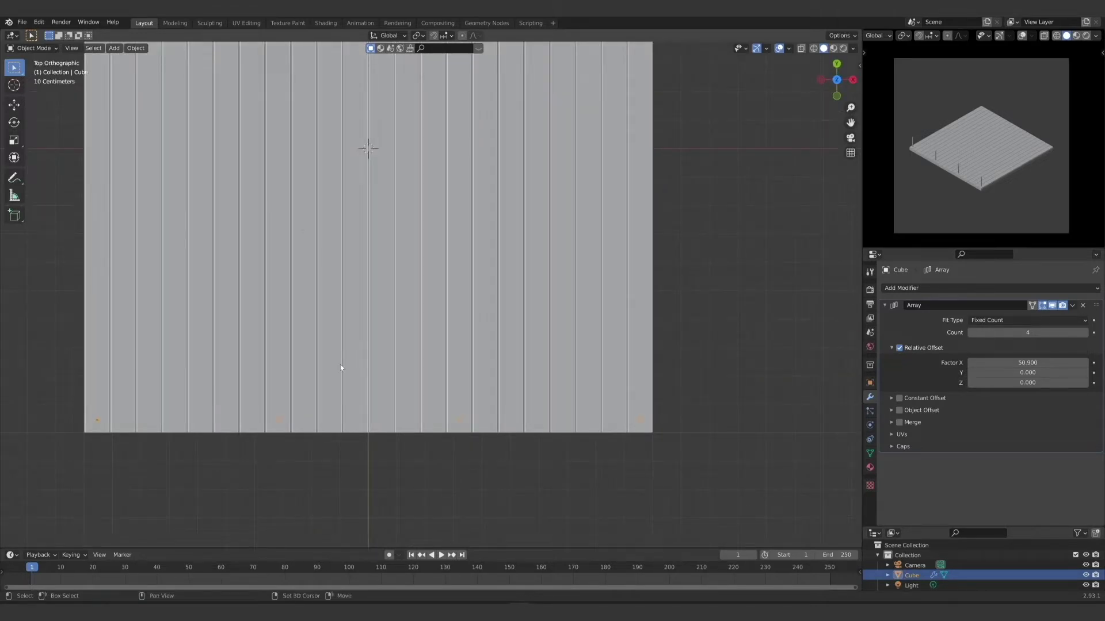
Step: Duplicate the post, remove the copy's Array, and move it to the opposite deck corner
key(shift+d)
click(748, 167)
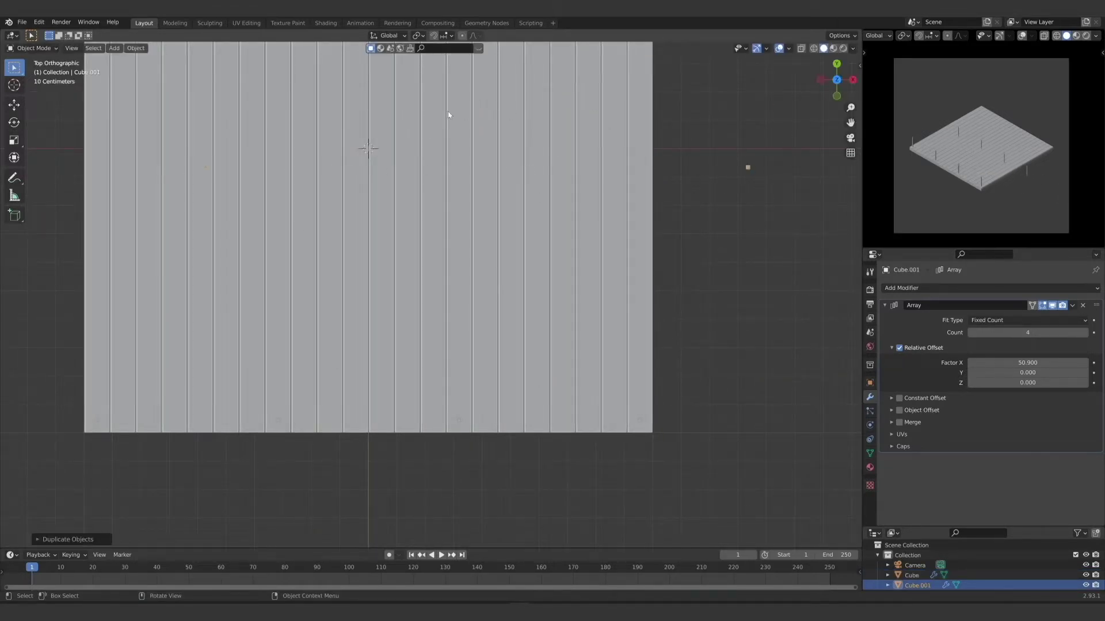
click(1083, 305)
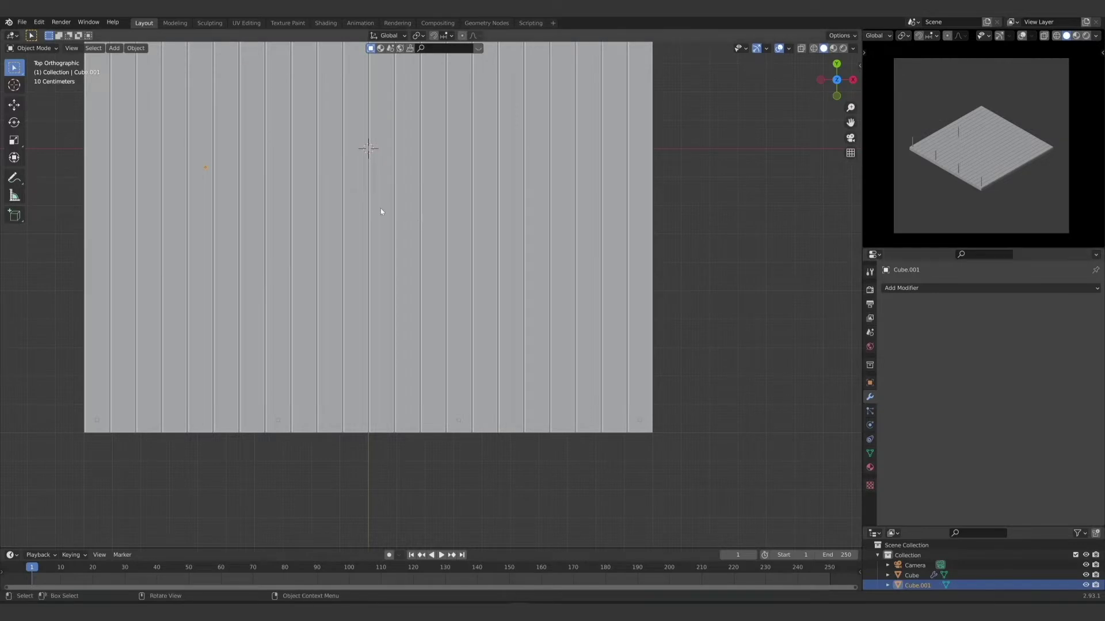
shift+middle_drag(382, 210, 368, 418)
key(g)
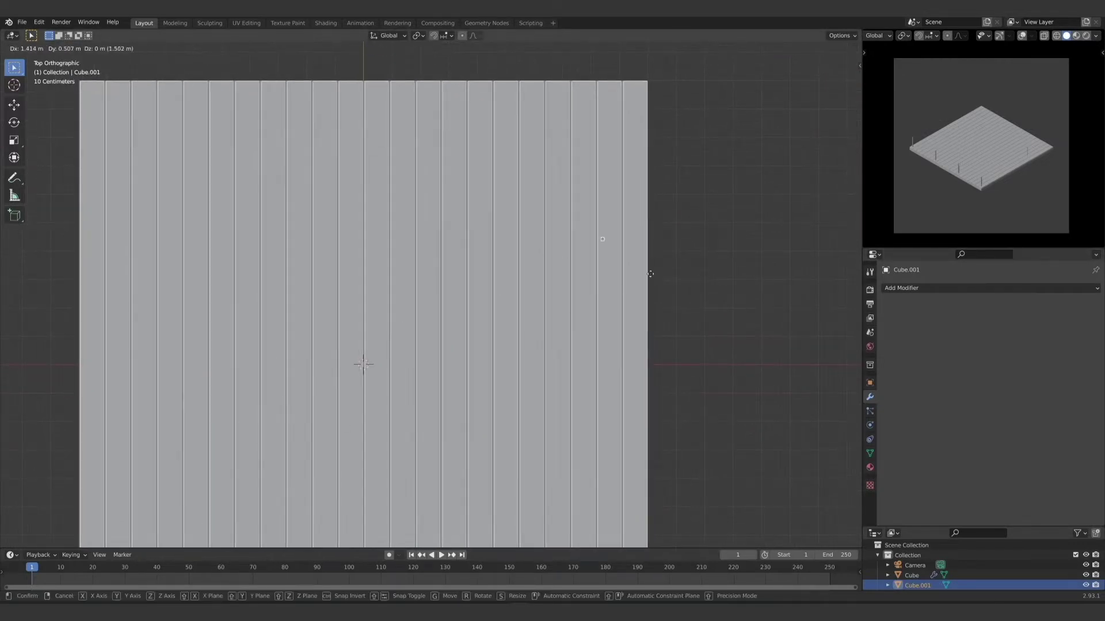
click(674, 135)
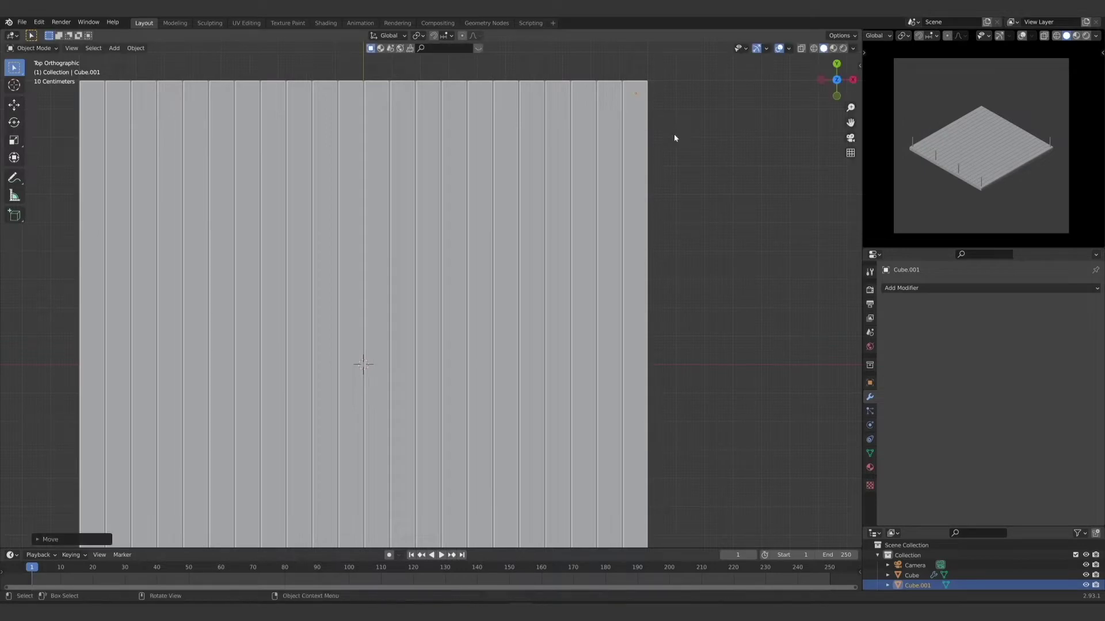
middle_drag(675, 349, 563, 358)
key(KP_5)
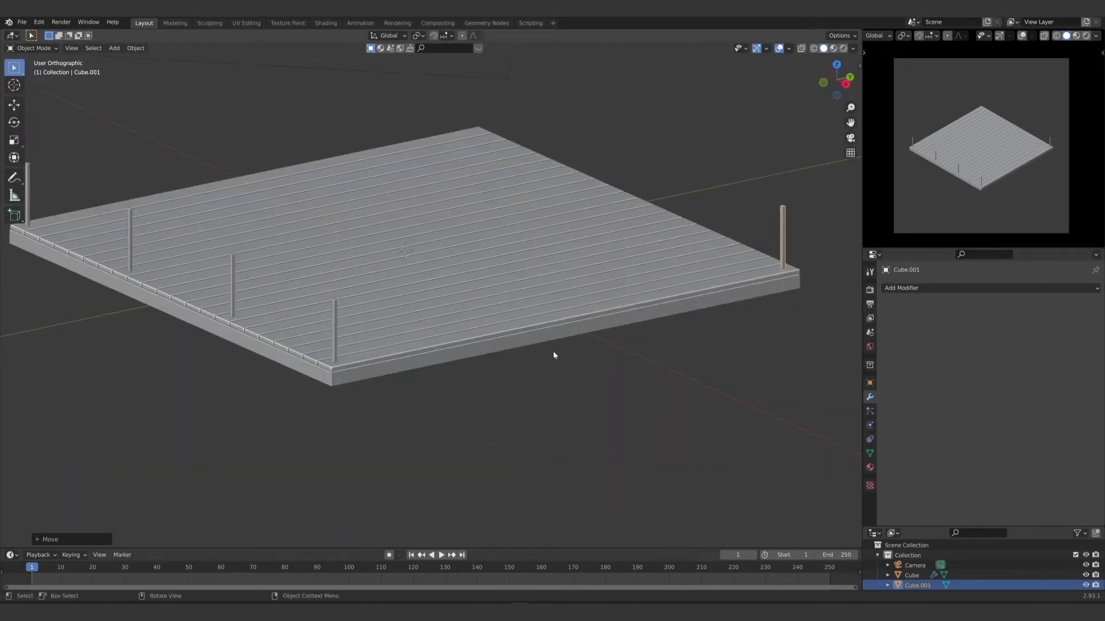
key(KP_5)
key(KP_5)
key(KP_5)
key(KP_5)
middle_drag(540, 328, 625, 398)
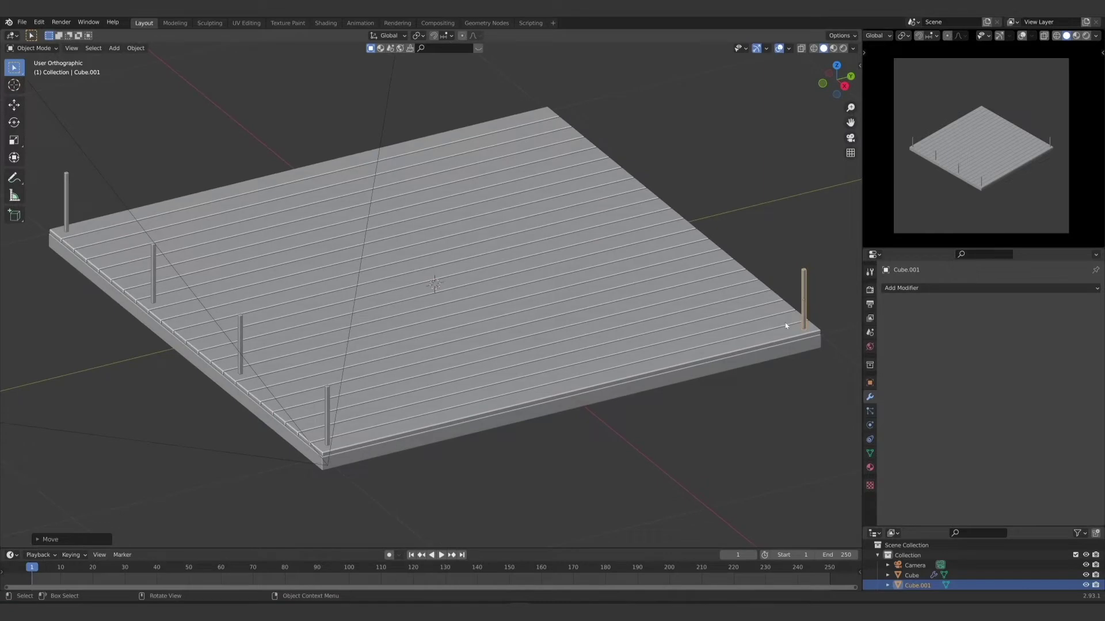
Step: Add an Array to the corner post: Count 4, Factor X 0, Y -38.25
click(900, 287)
click(889, 326)
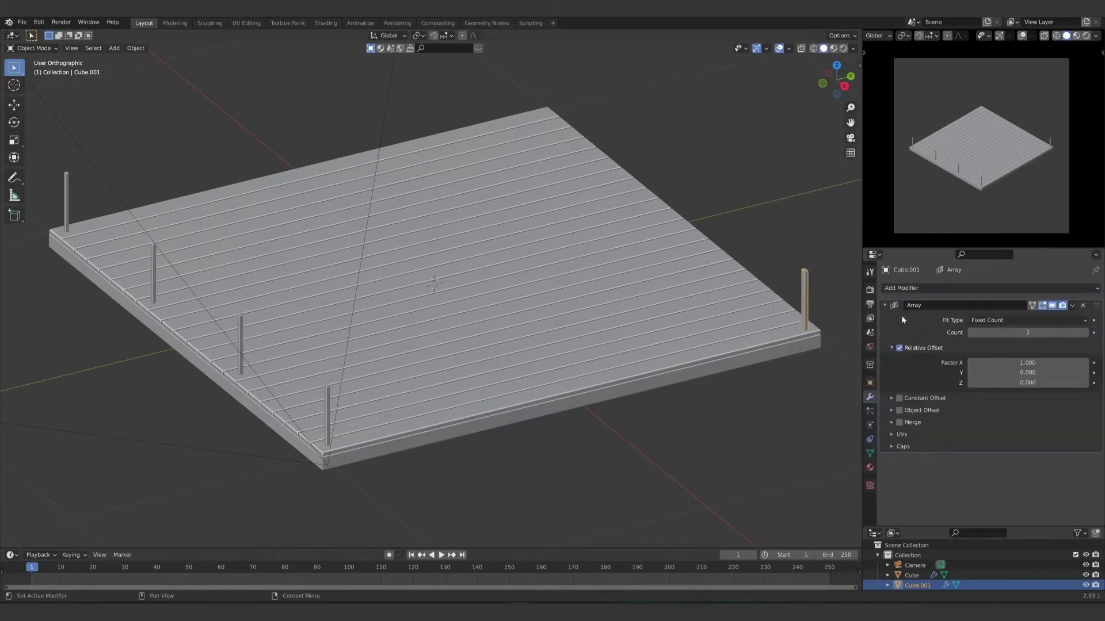
click(1085, 333)
click(1085, 333)
click(1085, 332)
click(1025, 362)
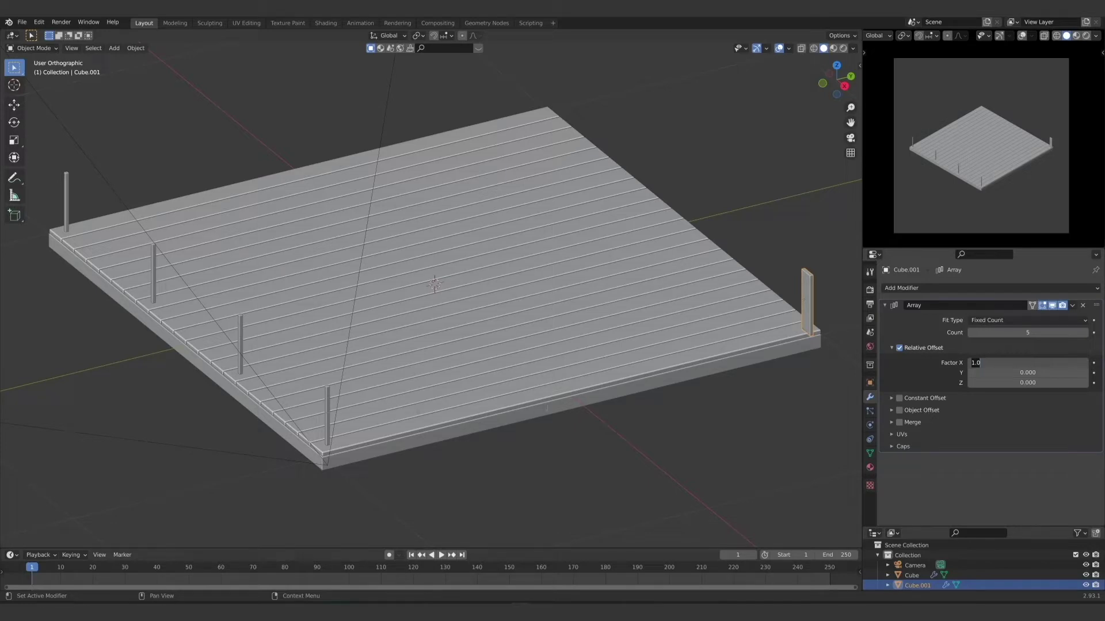
text(0)
key(Return)
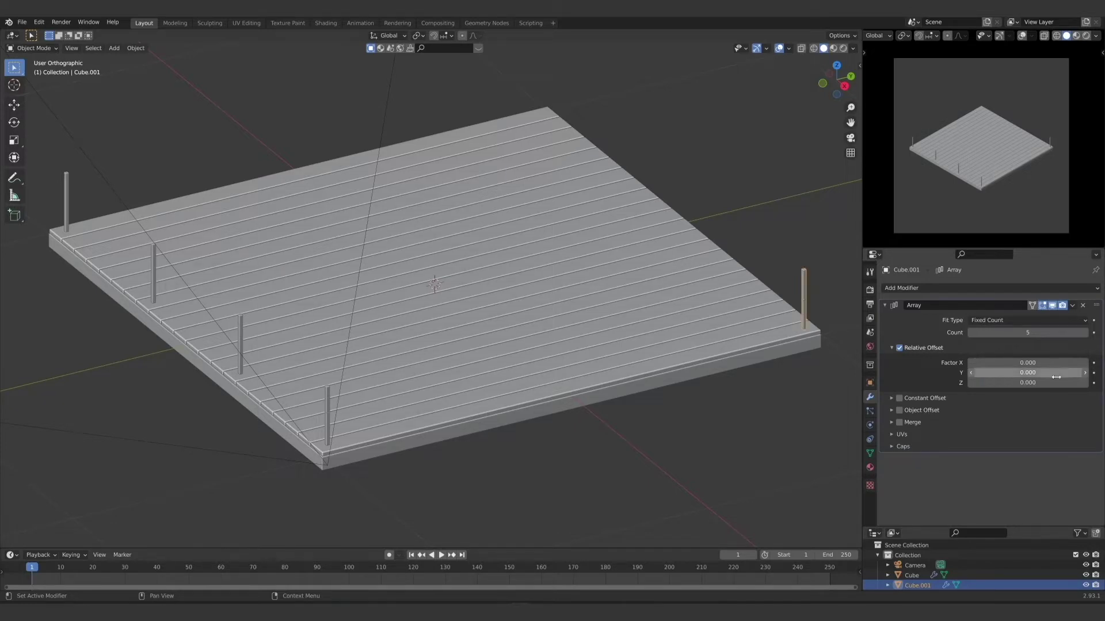
drag(1046, 374, 926, 375)
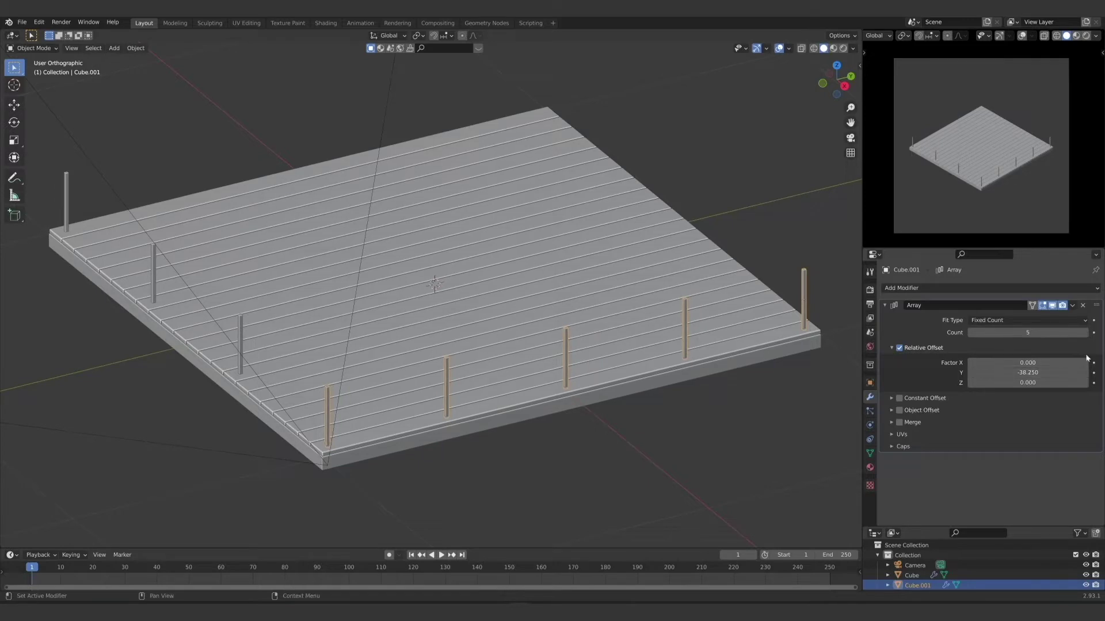
click(971, 333)
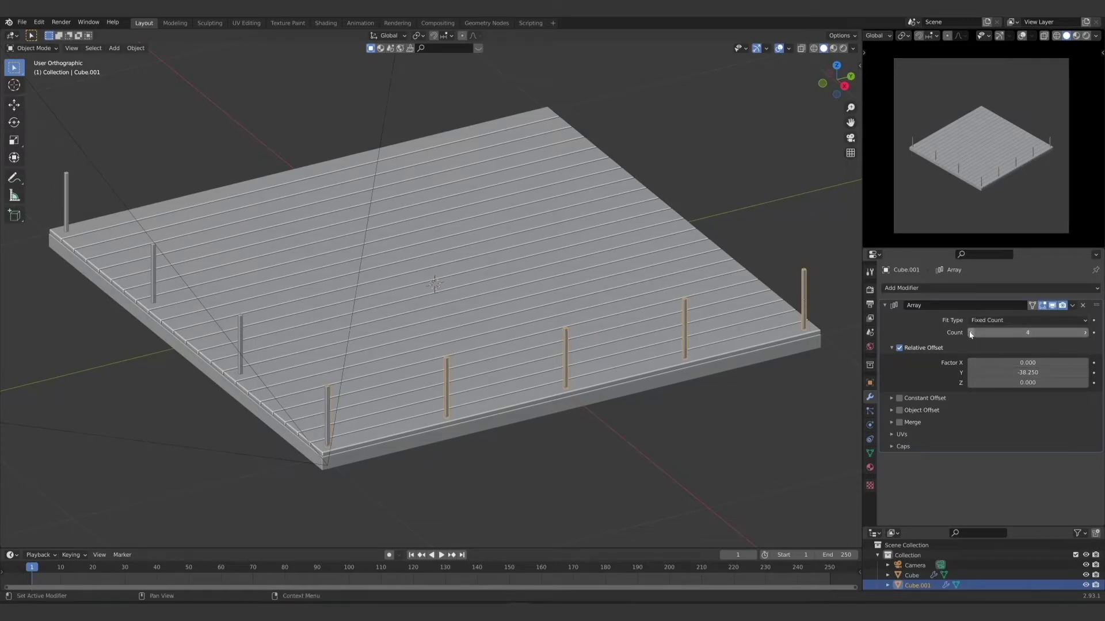
click(610, 447)
middle_drag(567, 475, 604, 437)
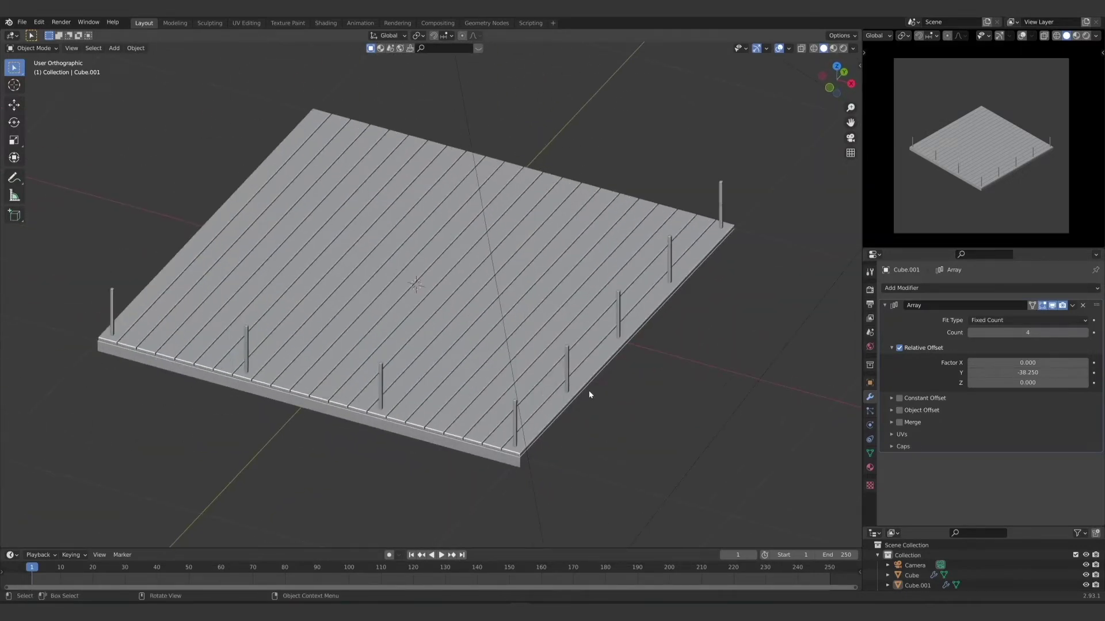
middle_drag(589, 395, 570, 412)
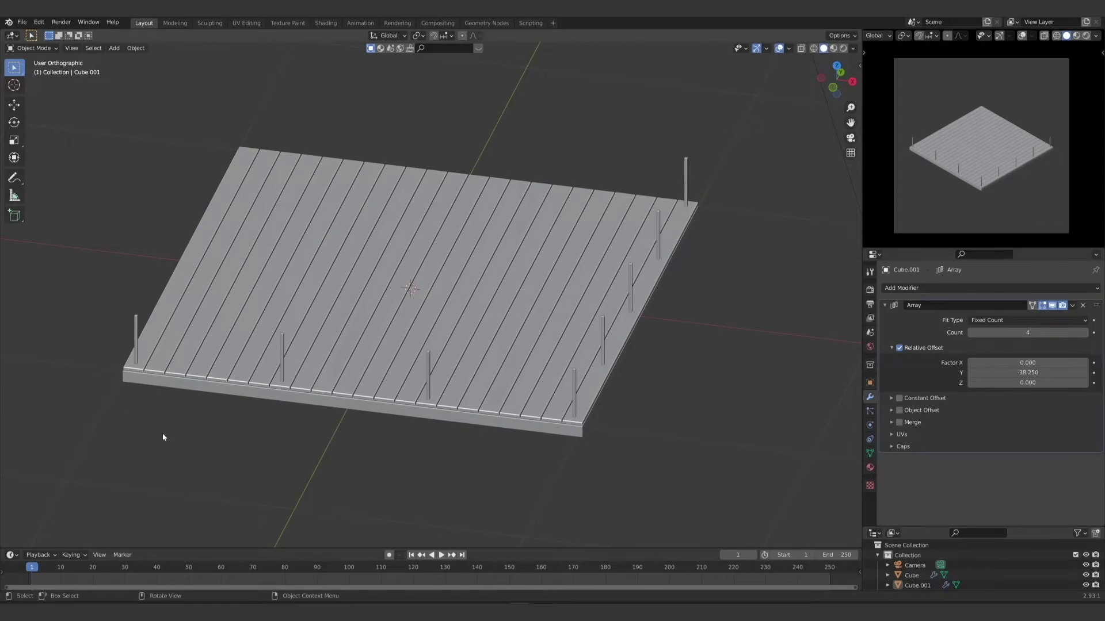
mouse_move(163, 437)
middle_down()
mouse_move(170, 447)
mouse_move(156, 437)
middle_up()
Step: Duplicate the first row of posts, remove its Array, and rotate the copy 90° to lie flat
click(142, 320)
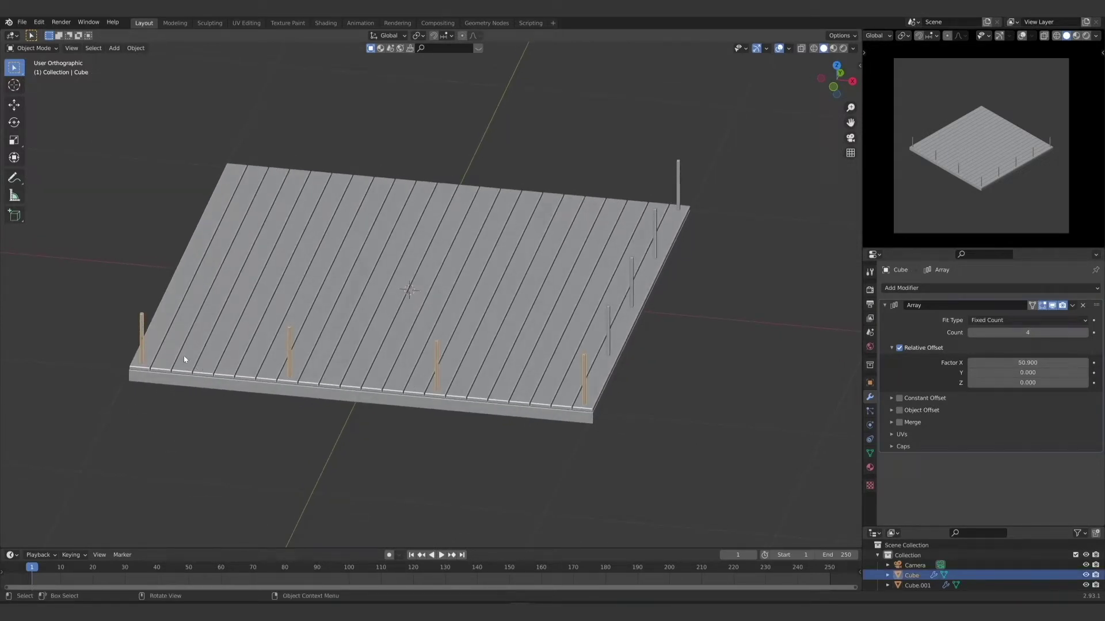
key(shift+d)
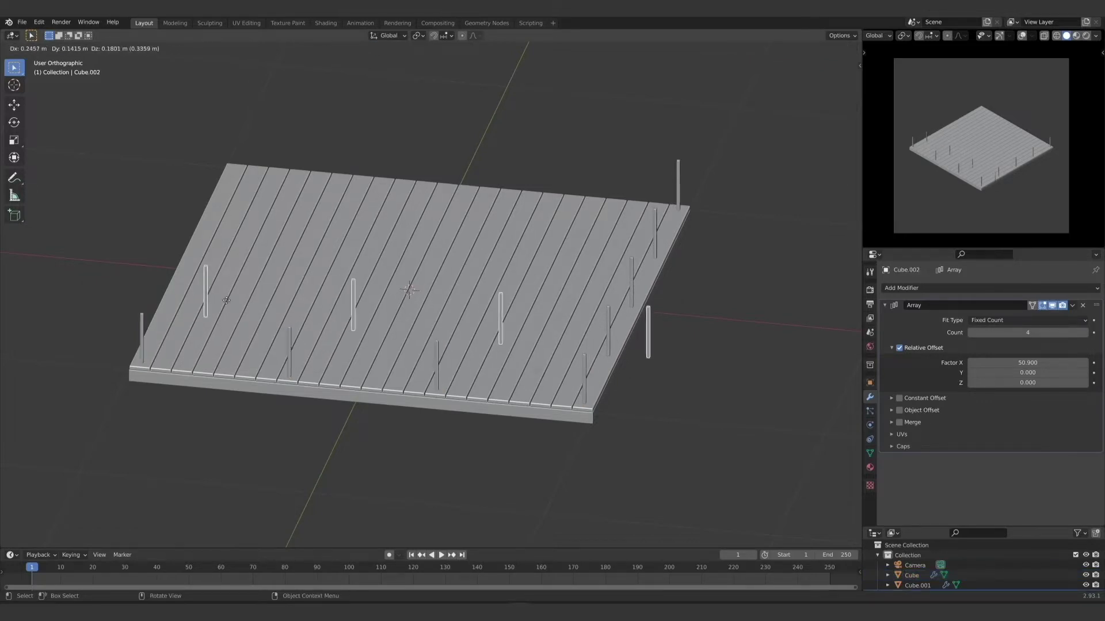
click(236, 354)
middle_drag(253, 345, 305, 301)
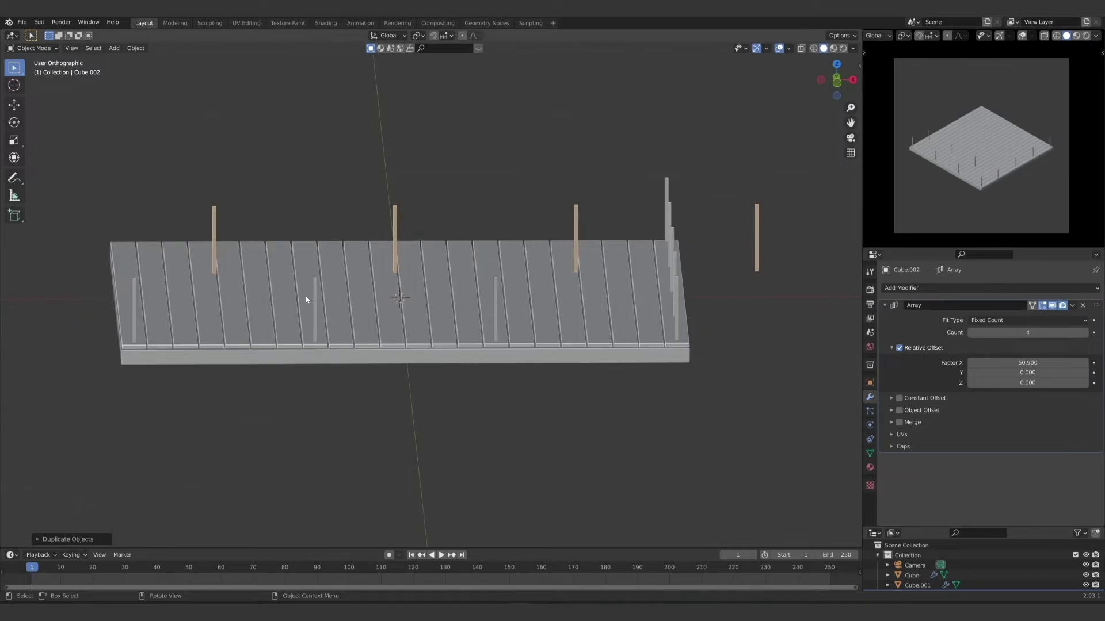
click(1082, 306)
key(KP_1)
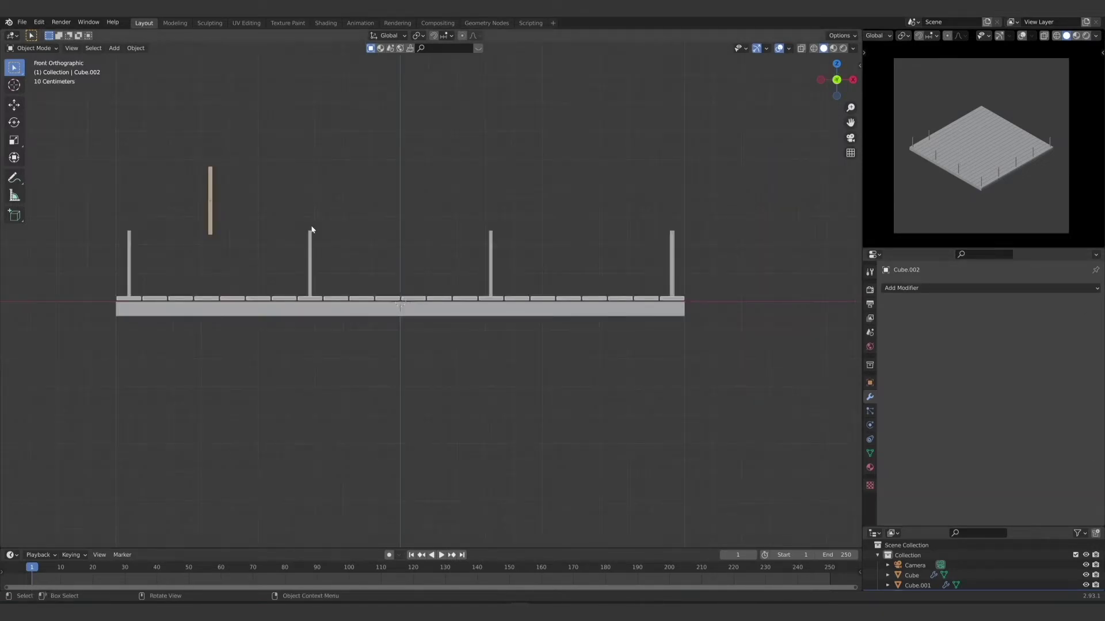
key(r)
key(9)
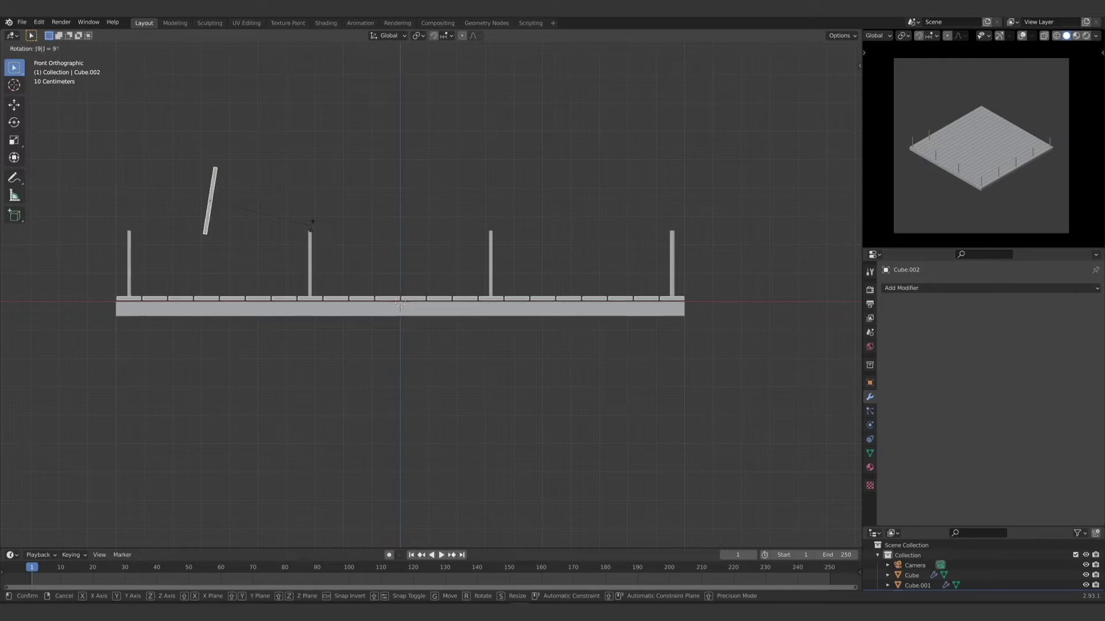
key(0)
key(Return)
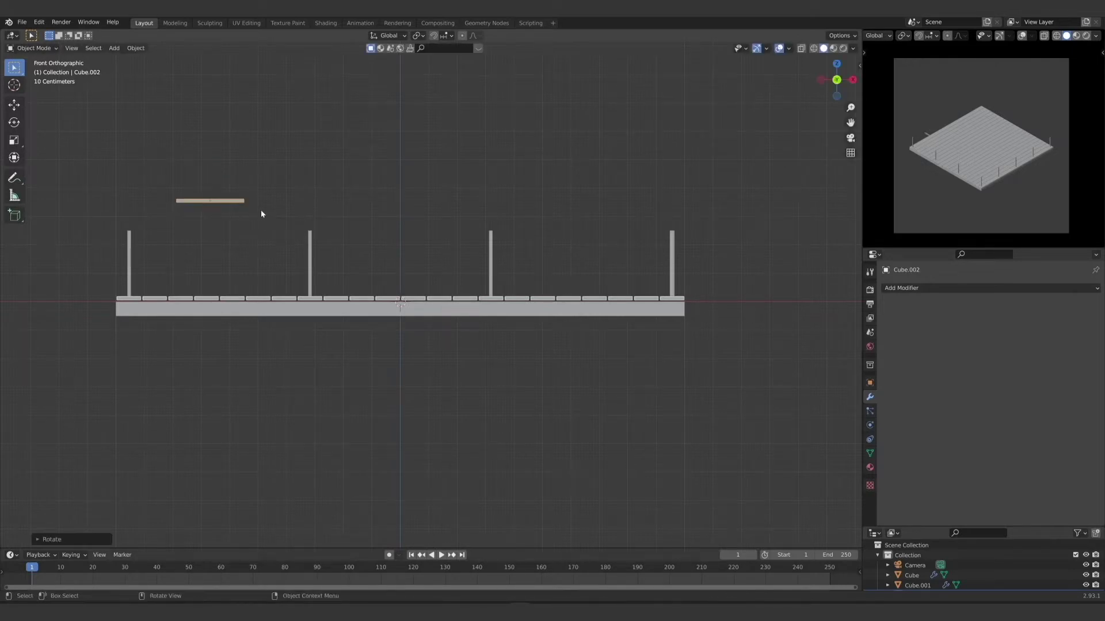
Step: Stretch the bar along its length to span every post, then raise it onto the post tops
key(g)
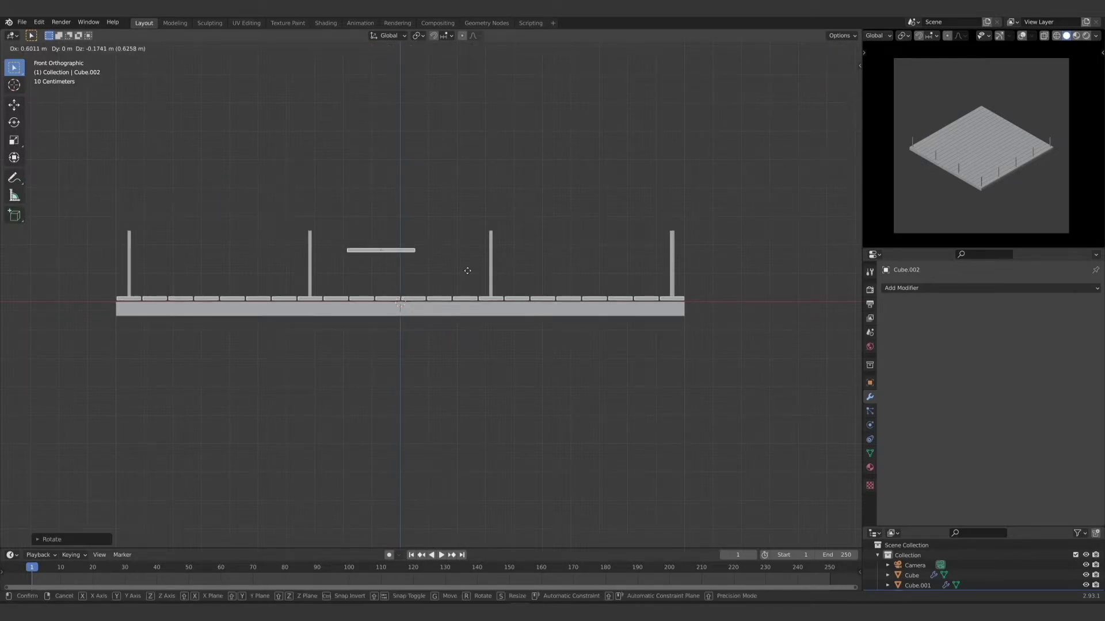
click(458, 255)
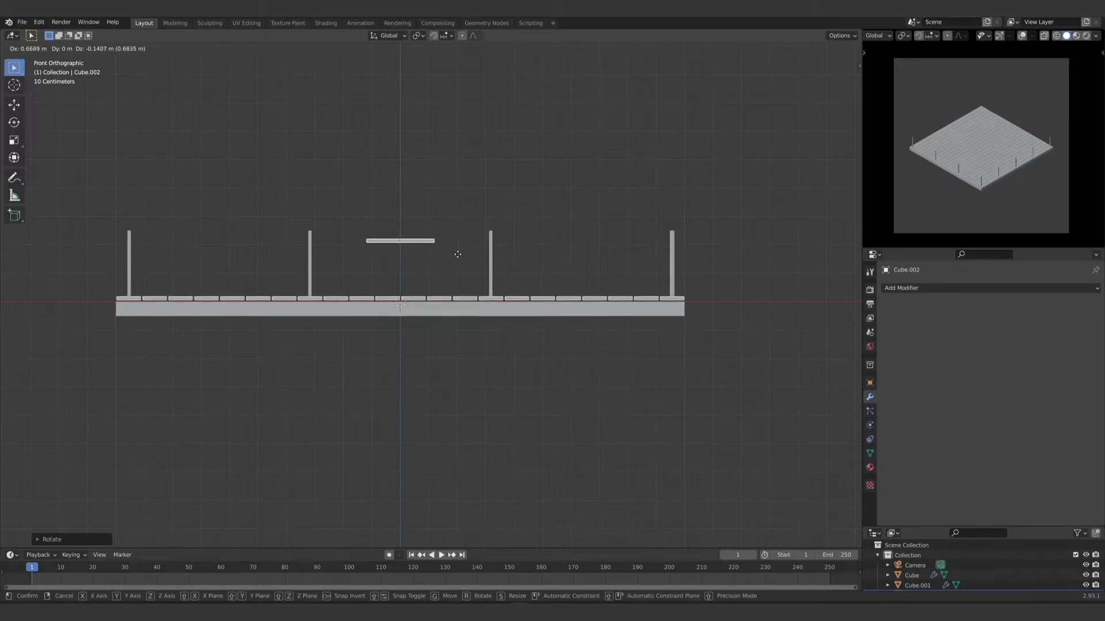
shift+middle_drag(454, 249, 513, 308)
key(s)
key(z)
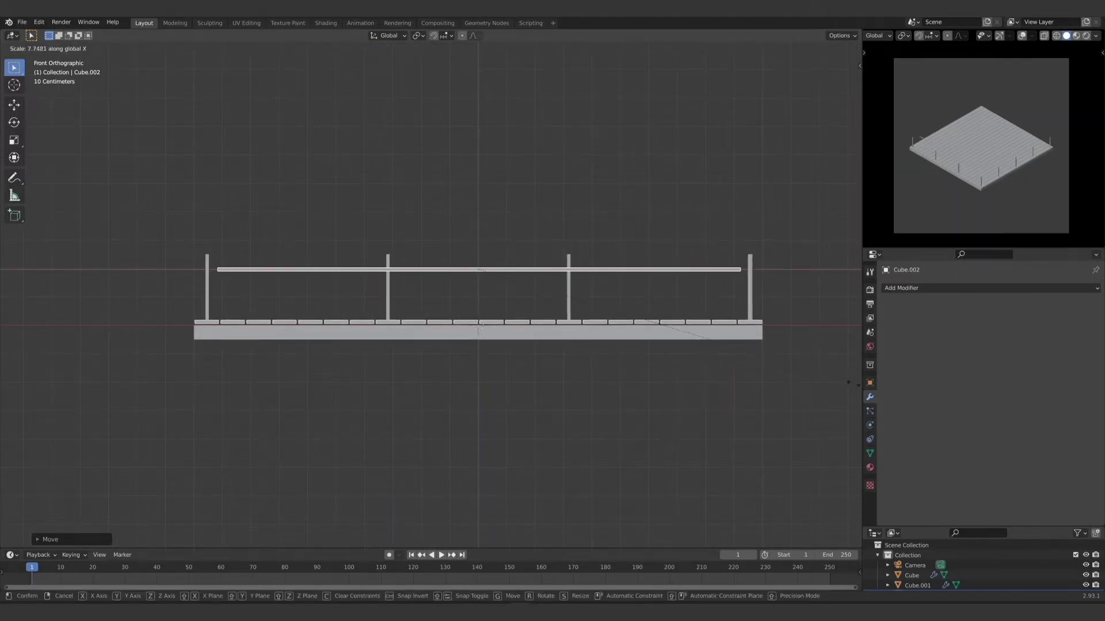
click(9, 393)
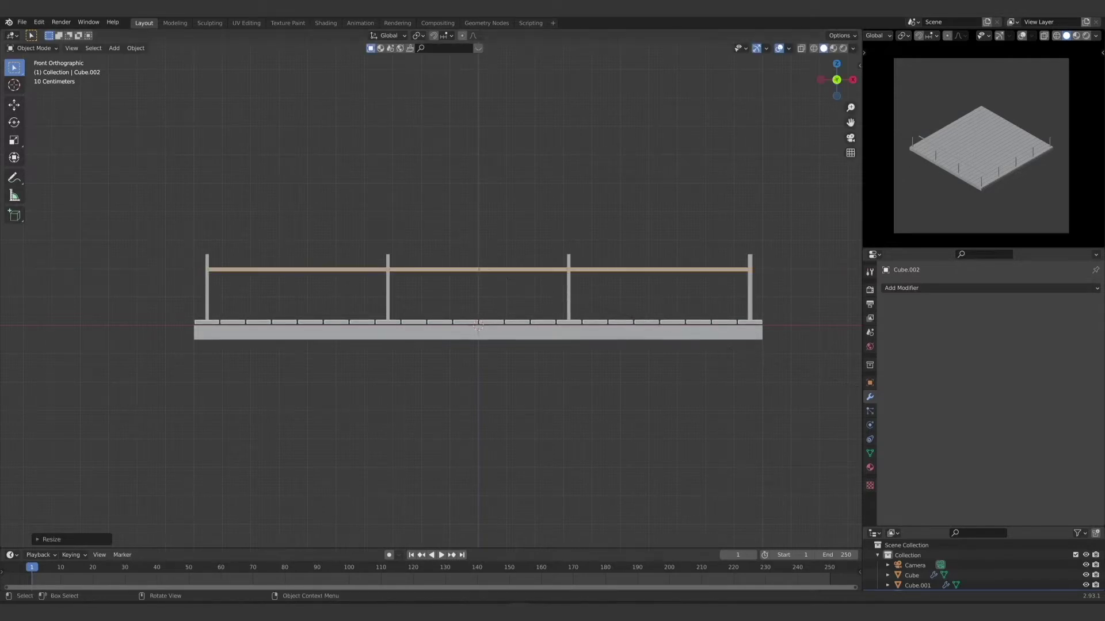
key(g)
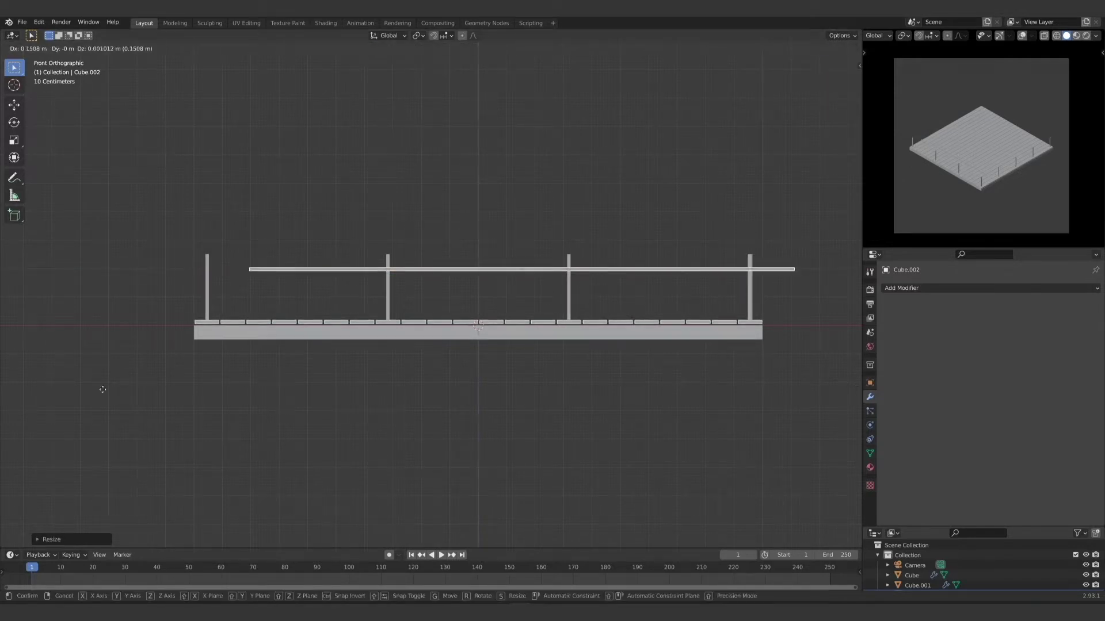
key(Escape)
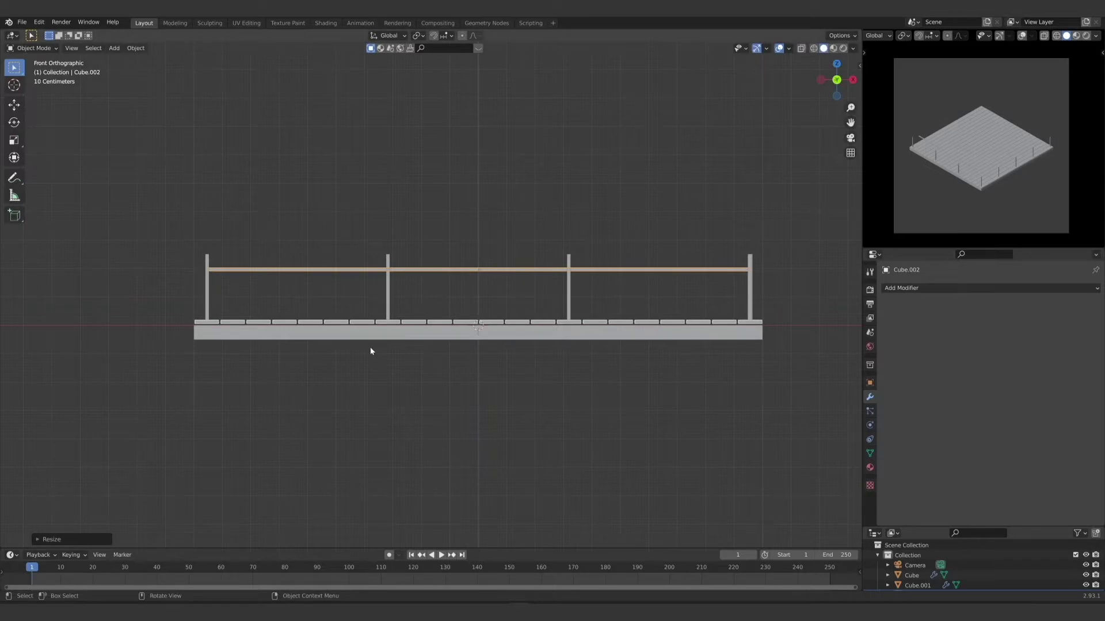
key(g)
key(z)
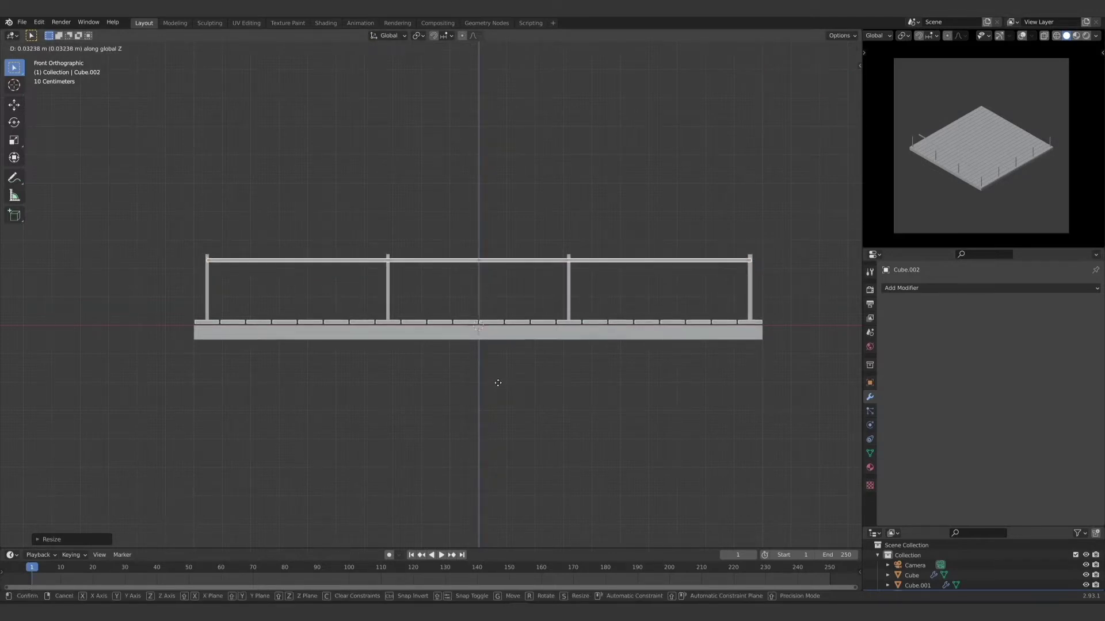
click(461, 371)
middle_drag(437, 382, 437, 395)
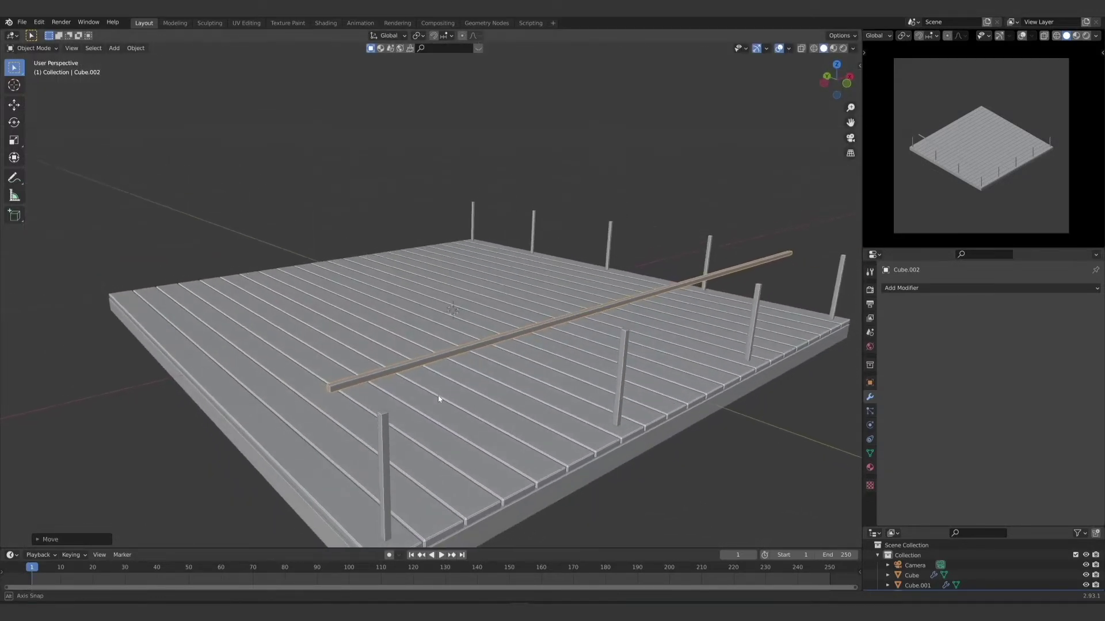
Step: In top wireframe view, move the rail along Y to the deck's front edge
key(KP_7)
mouse_move(478, 432)
shift+middle_down()
mouse_move(431, 348)
mouse_move(448, 357)
shift+middle_up()
key(z)
click(375, 390)
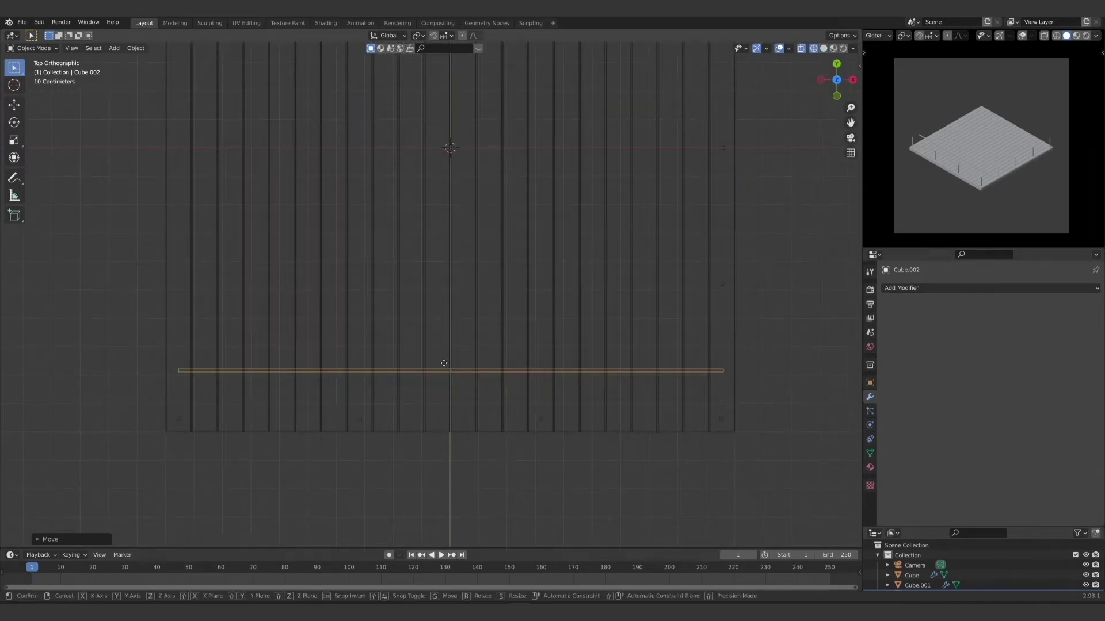
key(g)
key(y)
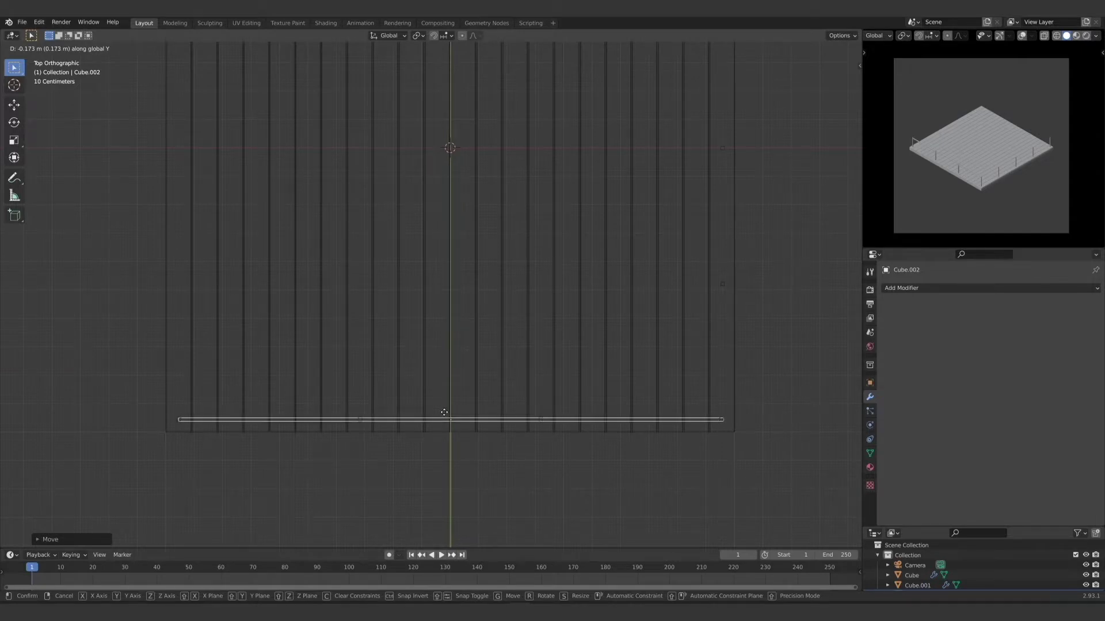
click(444, 412)
middle_drag(469, 436, 476, 350)
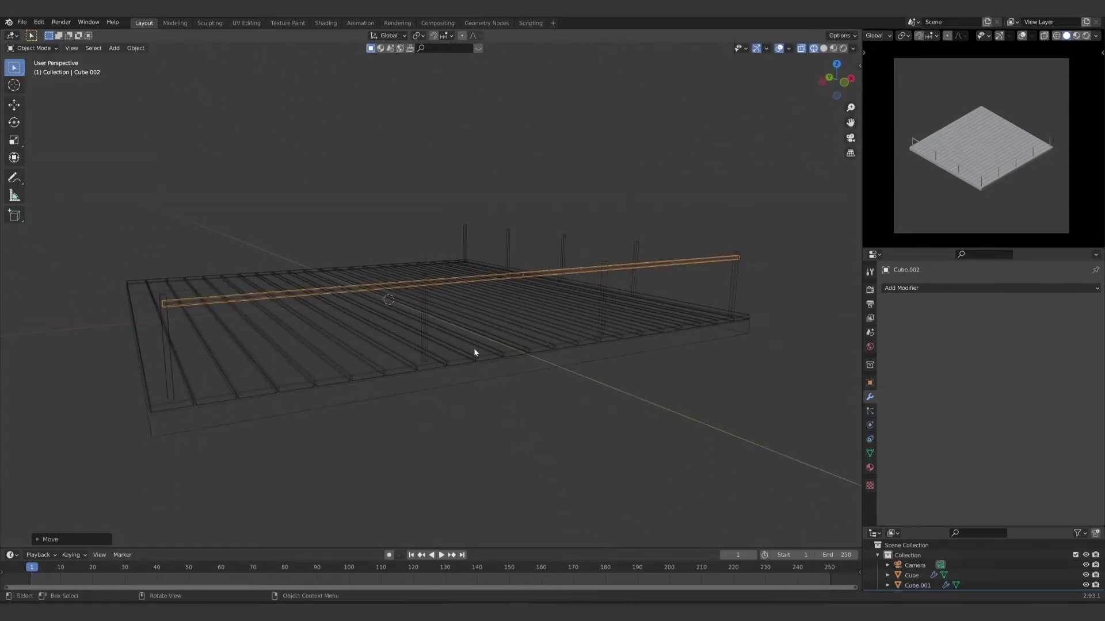
middle_drag(592, 354, 473, 393)
Step: Thin the rail's cross-section to about 0.47 while keeping its length along X
key(s)
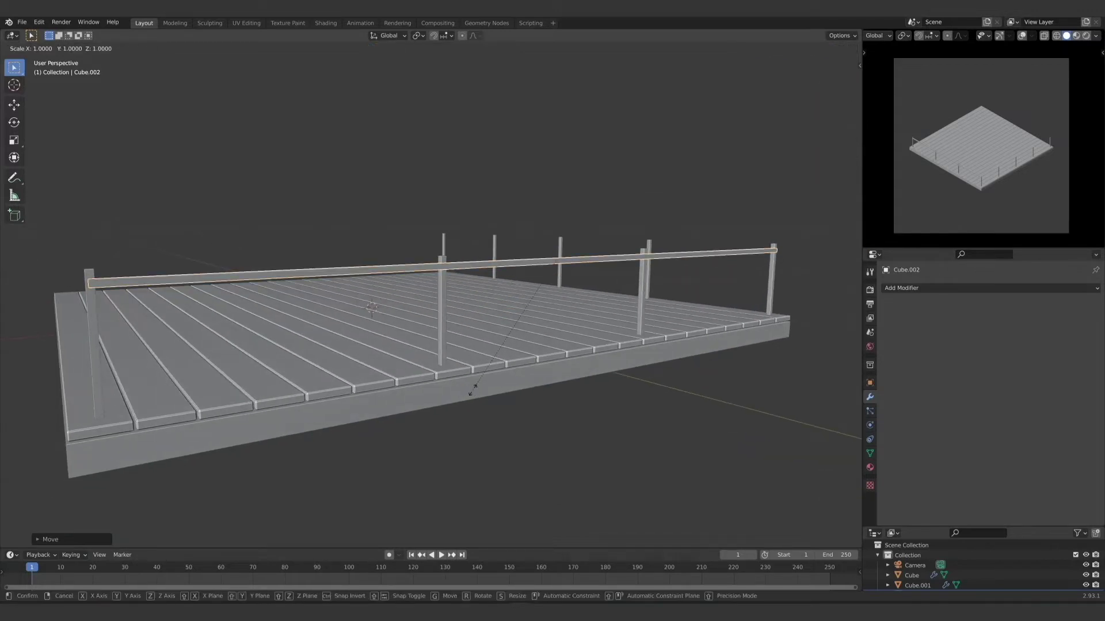
key(shift+x)
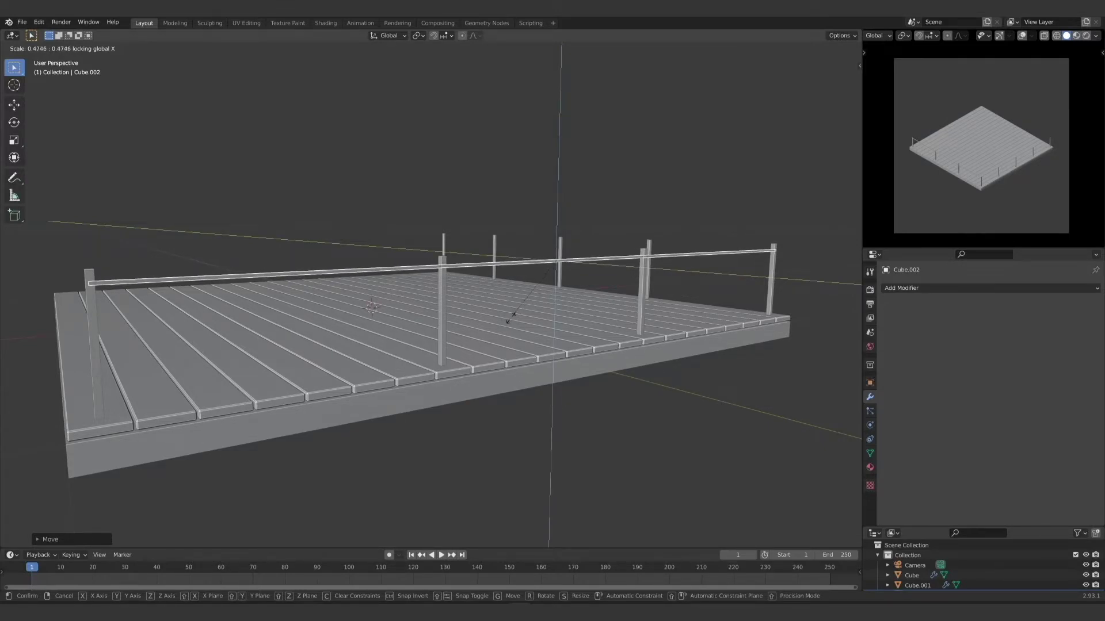
click(509, 317)
click(685, 377)
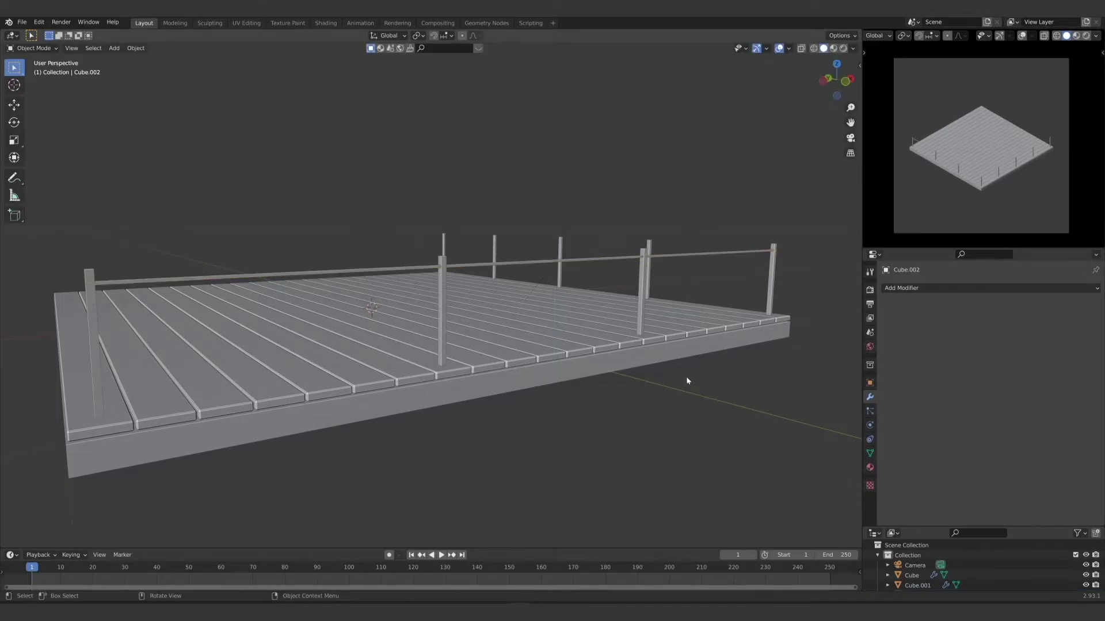
mouse_move(686, 377)
middle_down()
mouse_move(664, 382)
mouse_move(673, 383)
middle_up()
Step: Give the top rail an Array modifier with Count 3 and relative offset 9.5
key(KP_1)
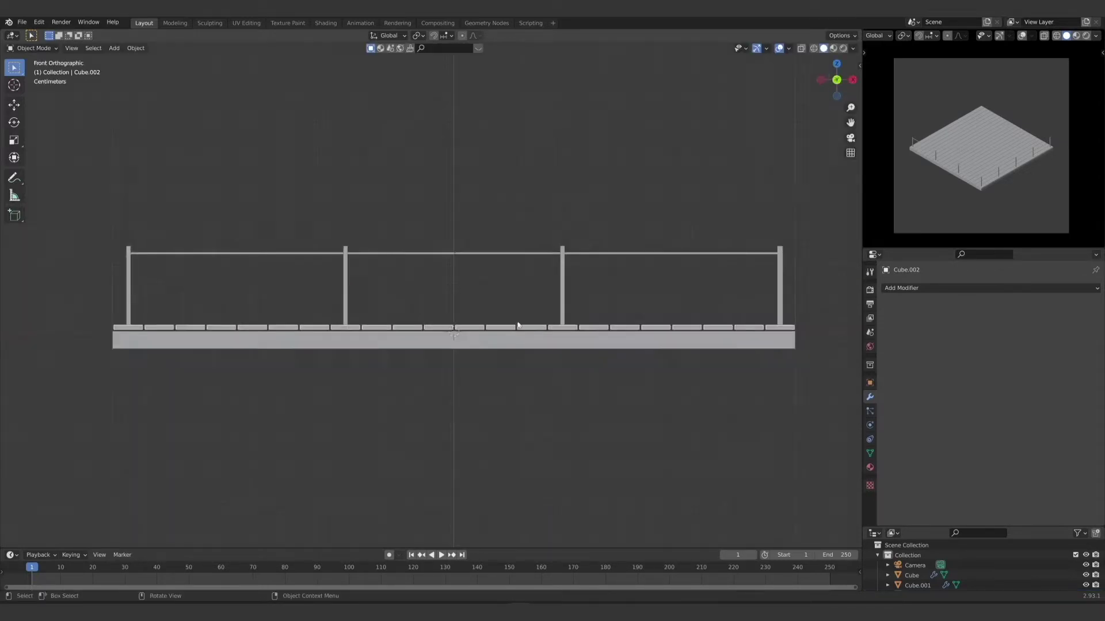
click(478, 254)
click(949, 288)
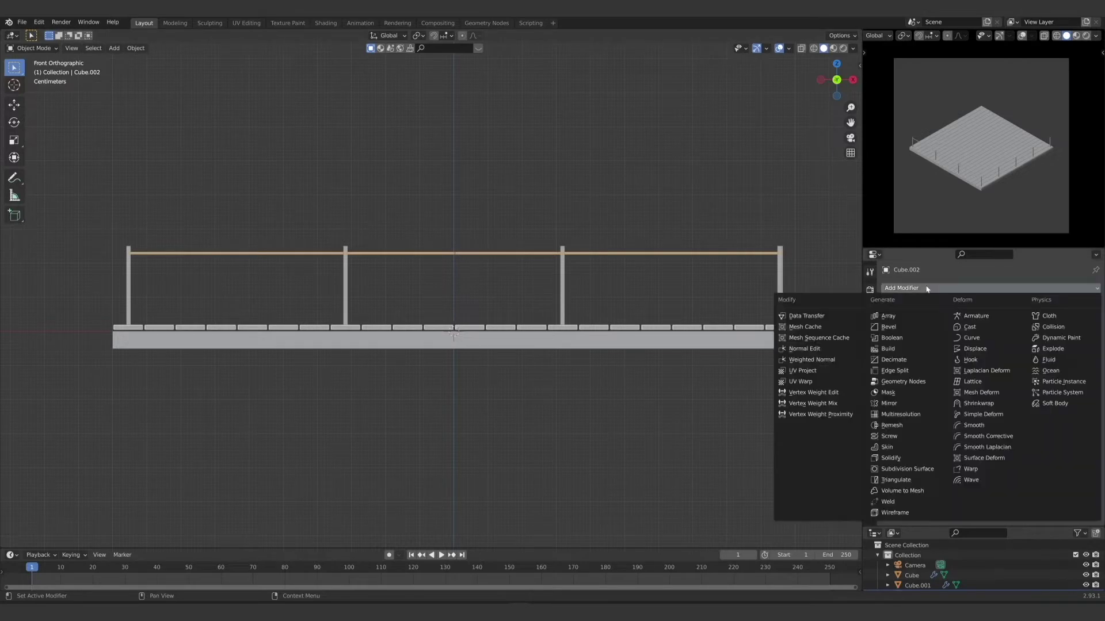
click(899, 319)
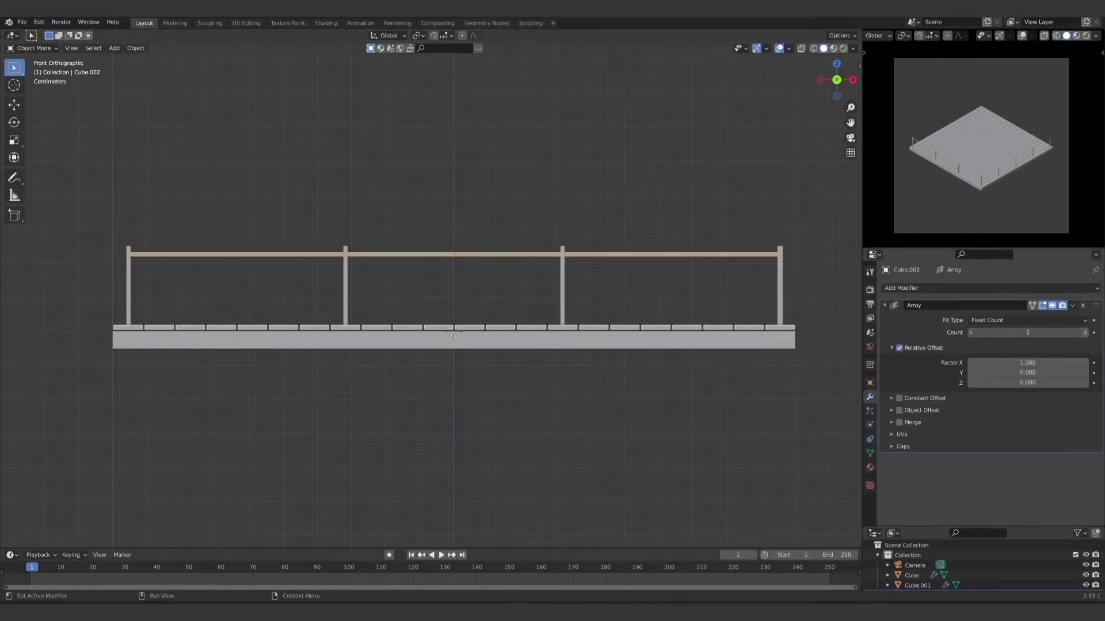
click(1084, 332)
drag(1028, 363, 1095, 363)
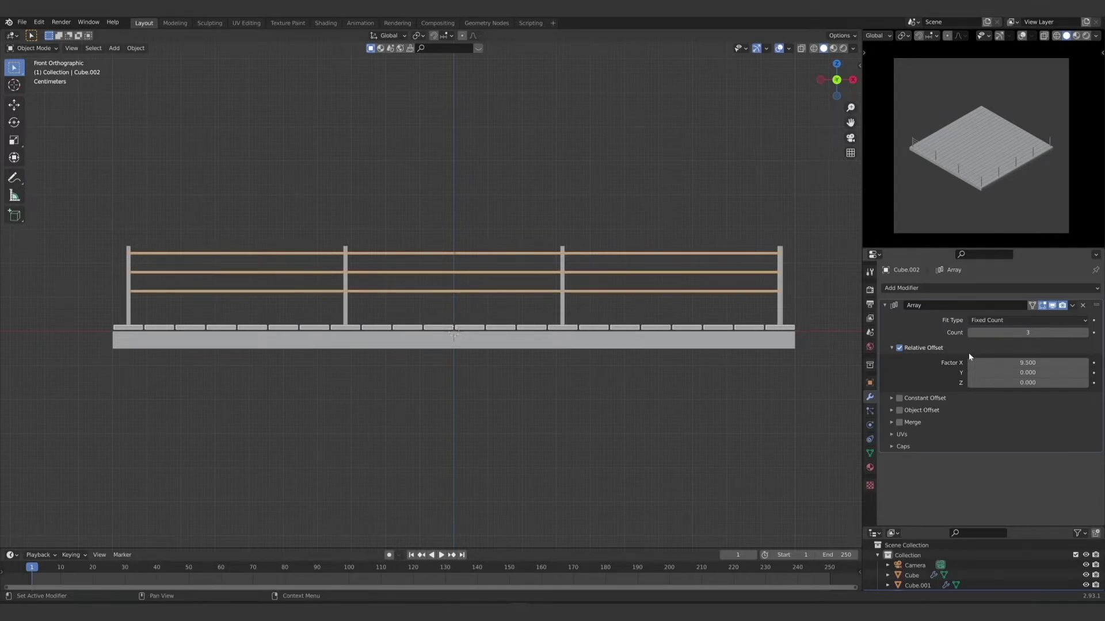
click(654, 254)
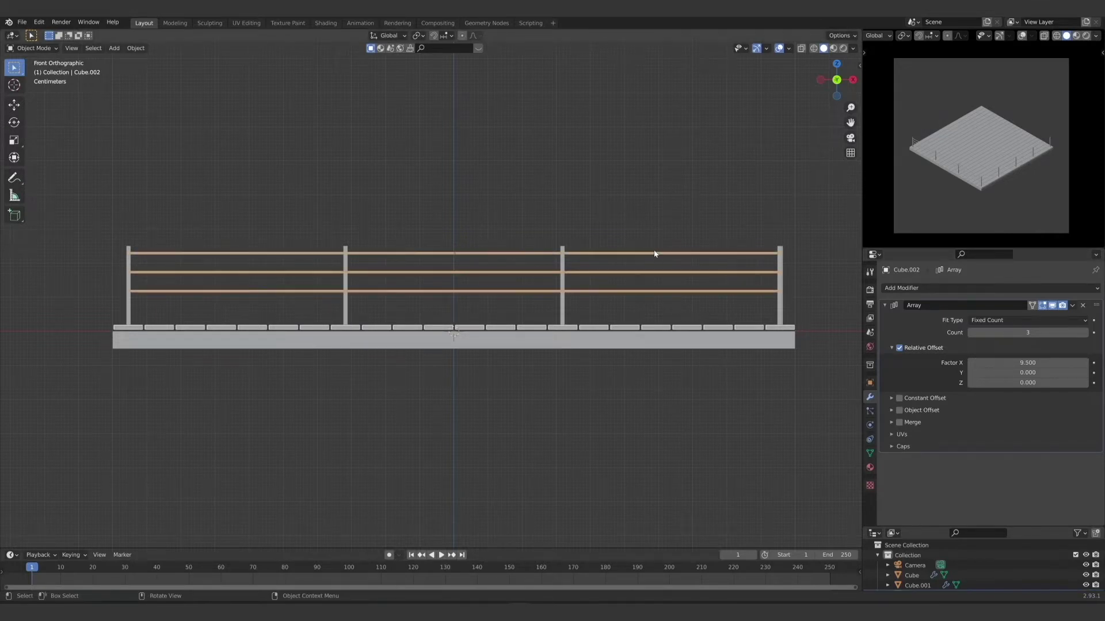
key(KP_7)
scroll(698, 309, down, 4)
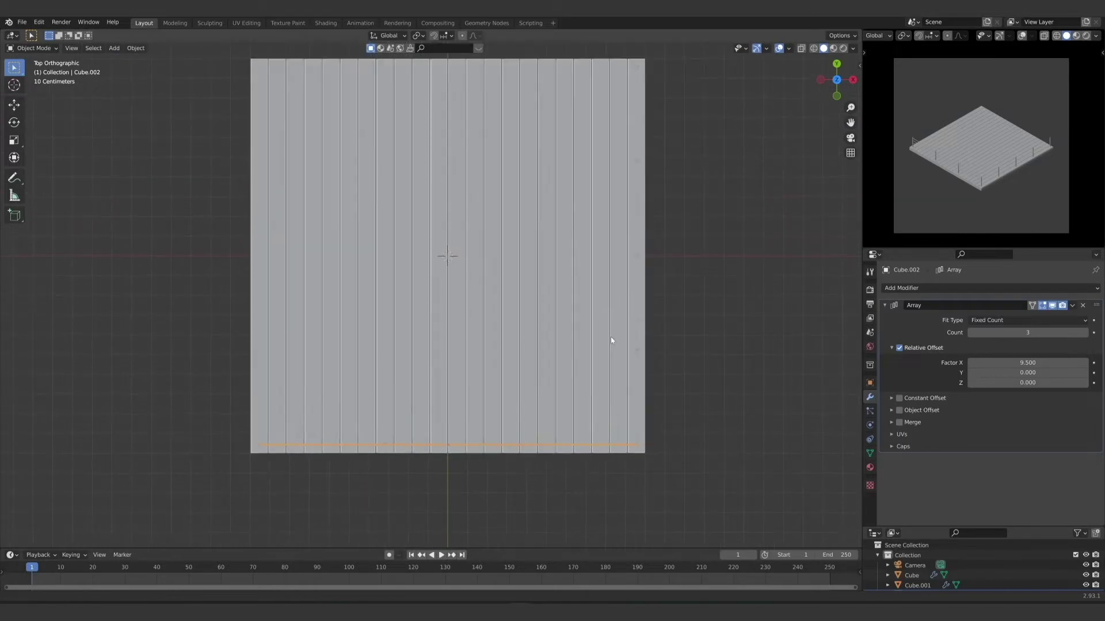
Step: Duplicate the three-rail railing, rotate it 90°, and place it along the deck's right edge
key(shift)
key(shift+d)
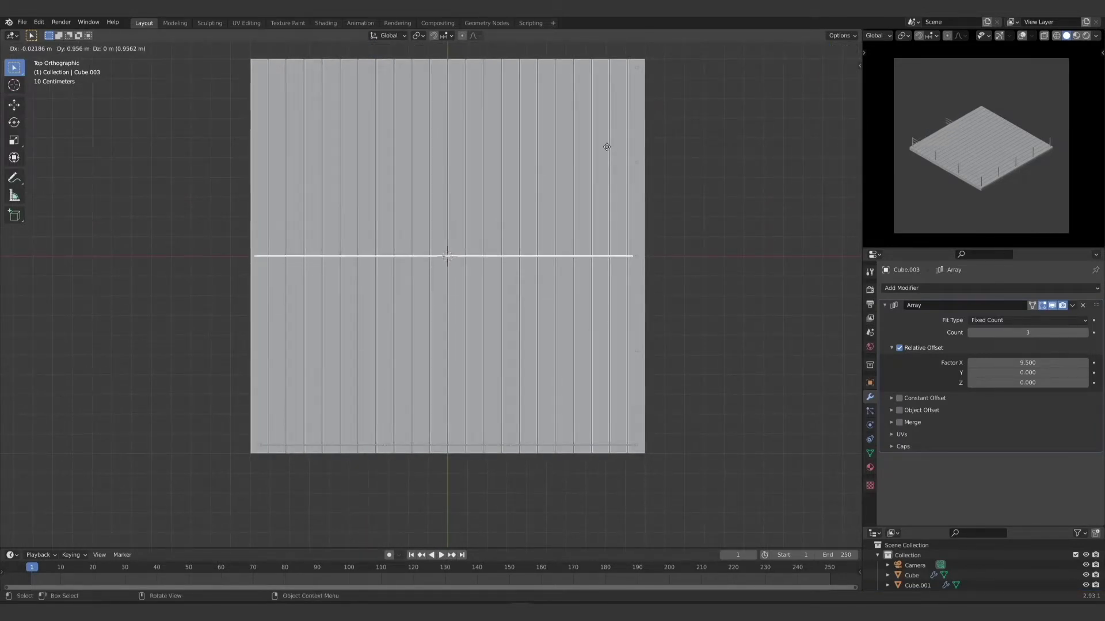
click(614, 228)
text(r90)
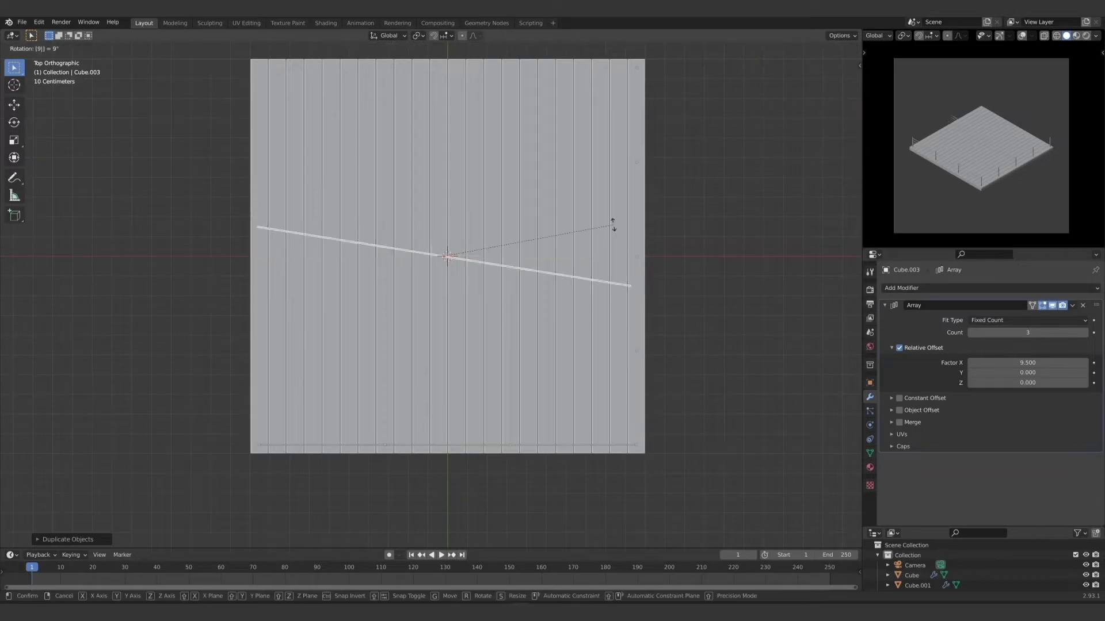
key(Return)
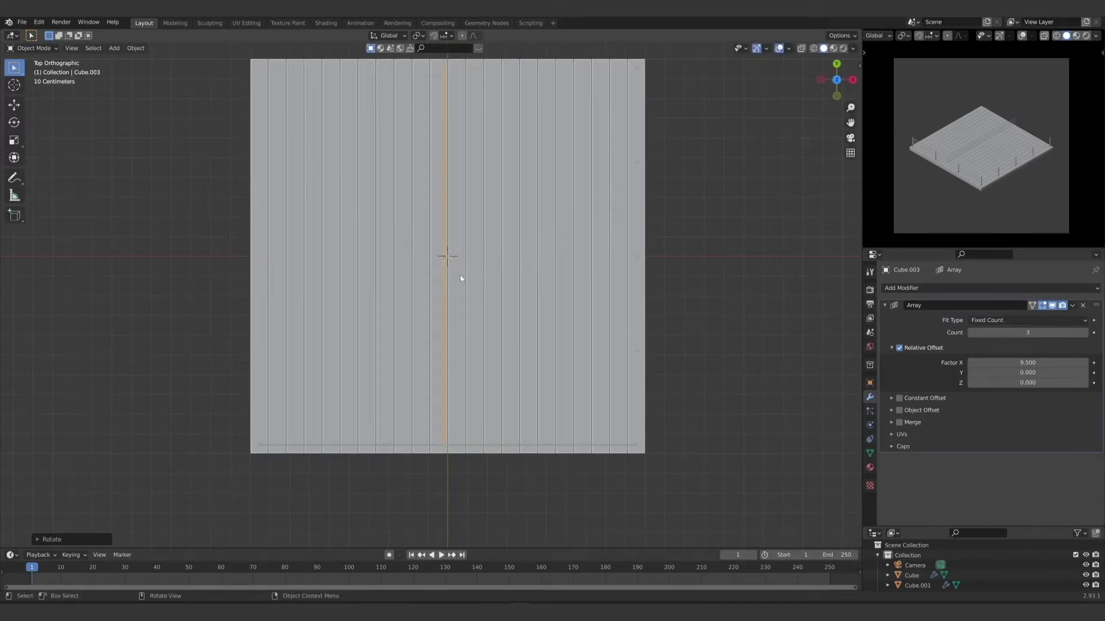
key(g)
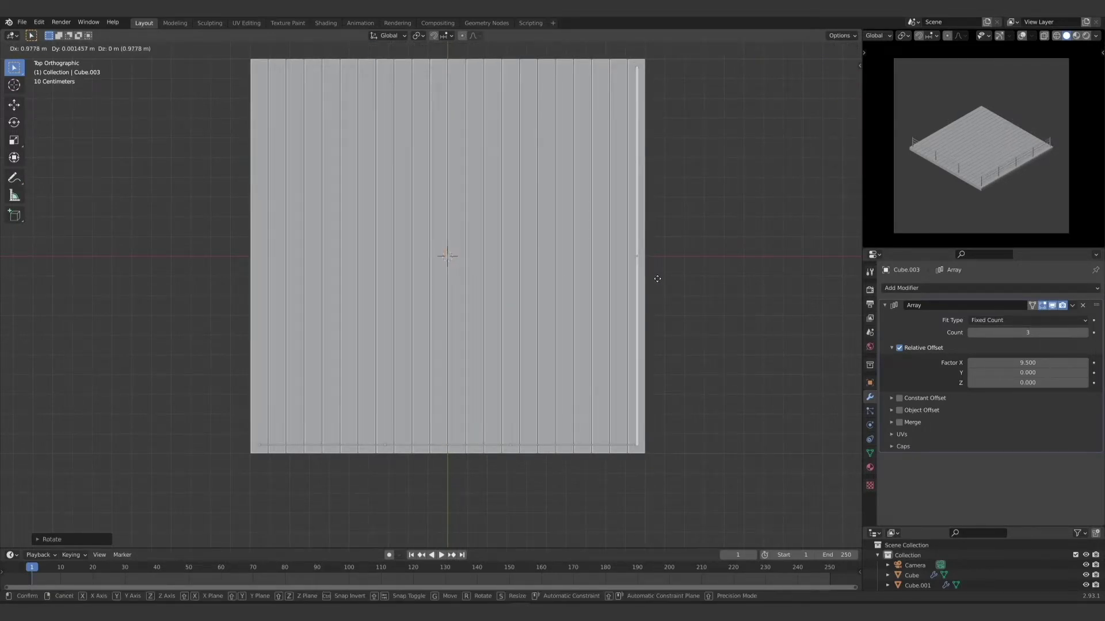
click(656, 279)
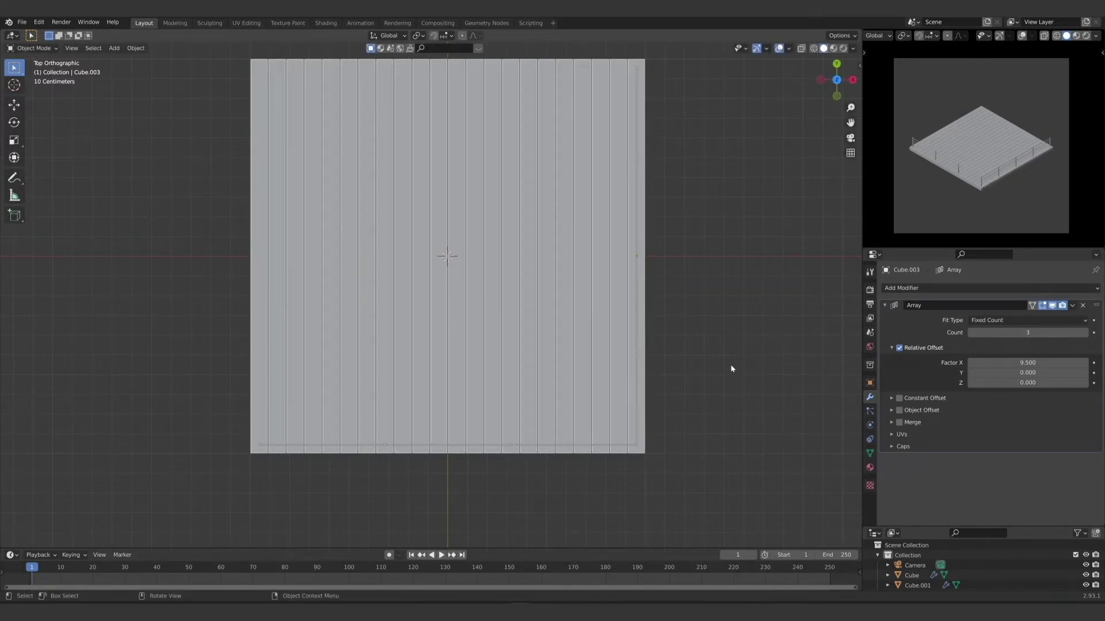
middle_drag(730, 368, 539, 303)
Step: Review the fenced deck and save the file as 'Tutorial 01 Isometric Voxel.blend'
click(541, 298)
scroll(620, 353, up, 4)
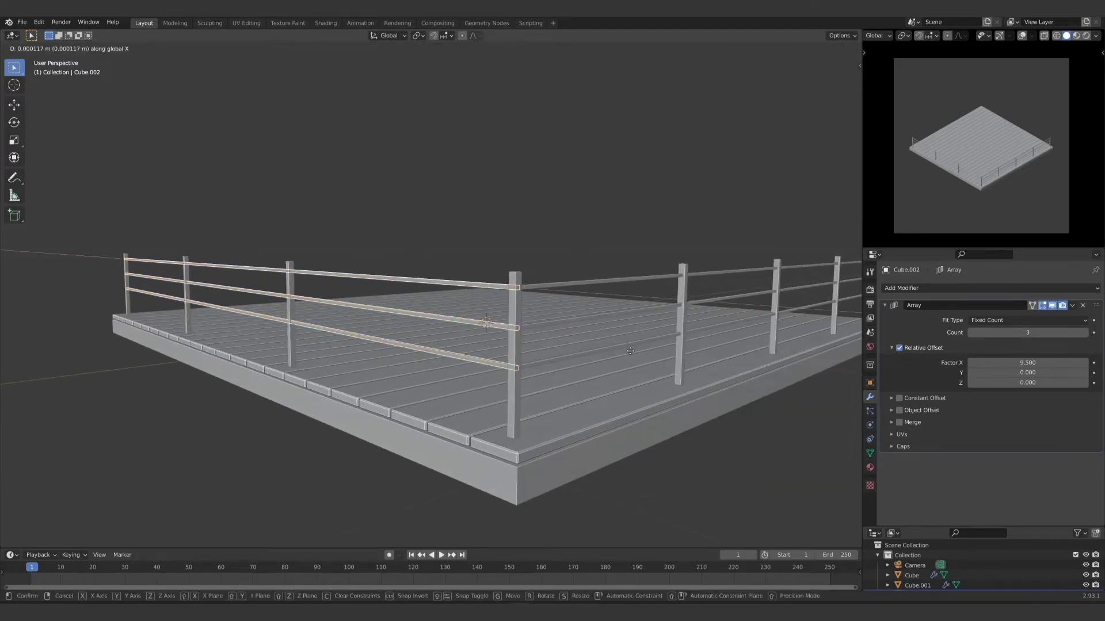
click(591, 248)
middle_drag(591, 247, 480, 354)
scroll(478, 299, down, 5)
key(ctrl+s)
key(KP_5)
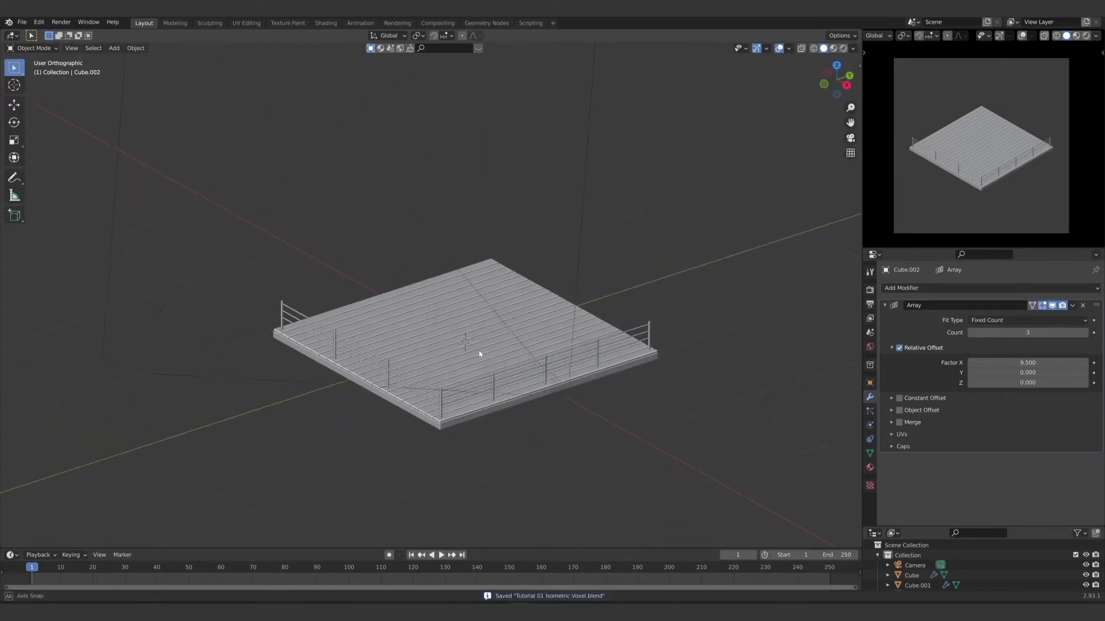
Step: Hide the Camera from the viewport and orbit to frame the fenced deck
click(342, 119)
click(1085, 566)
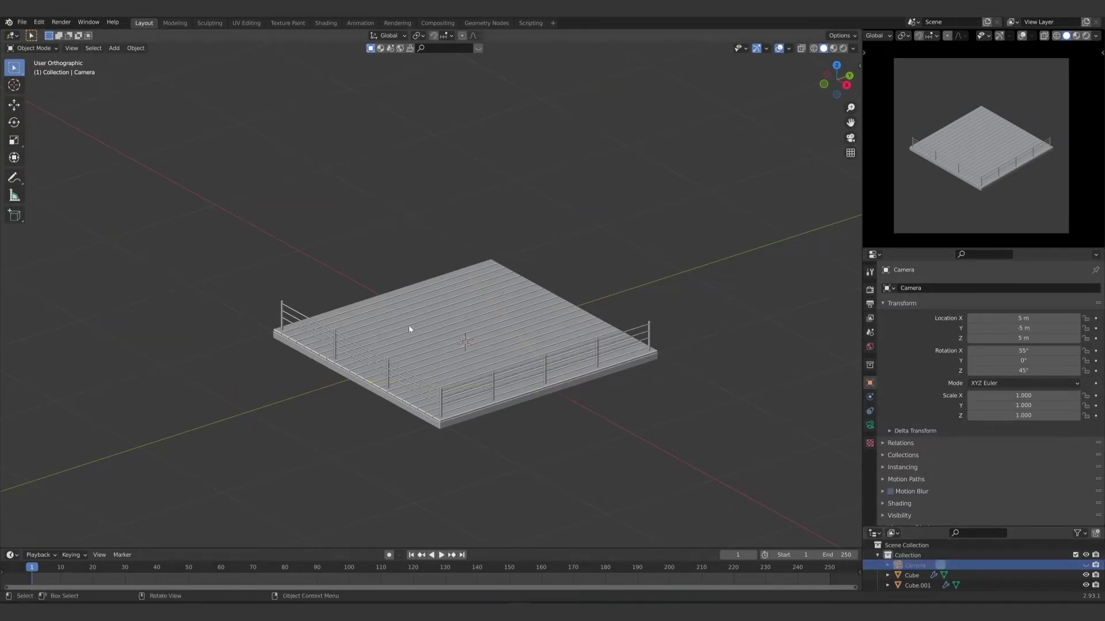
middle_drag(409, 326, 418, 342)
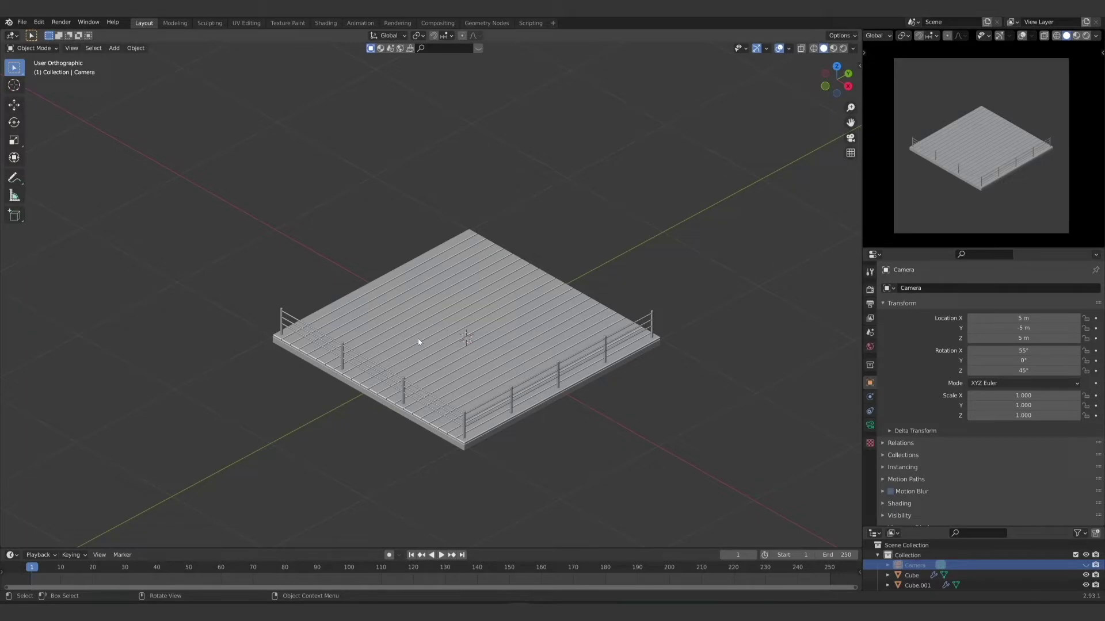
middle_drag(495, 370, 512, 366)
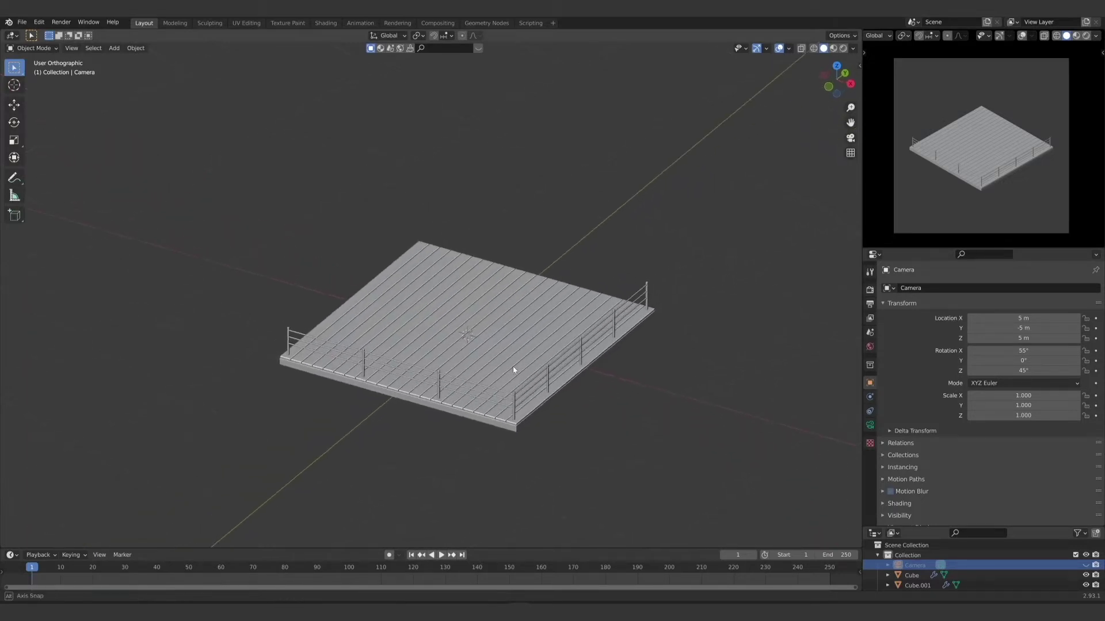
scroll(513, 366, up, 3)
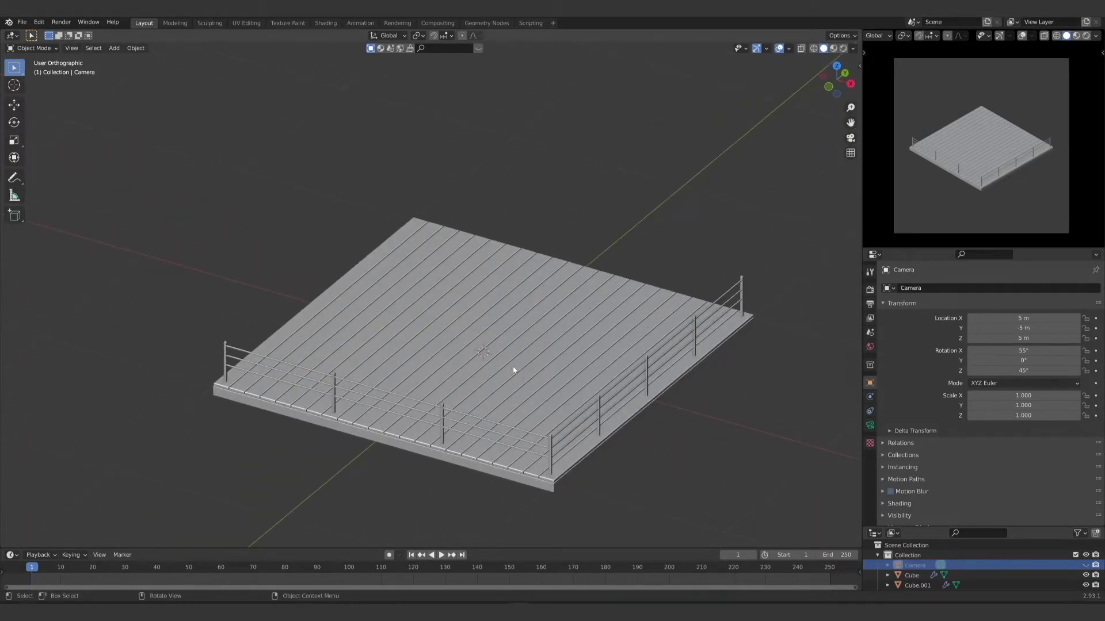
middle_drag(543, 381, 535, 382)
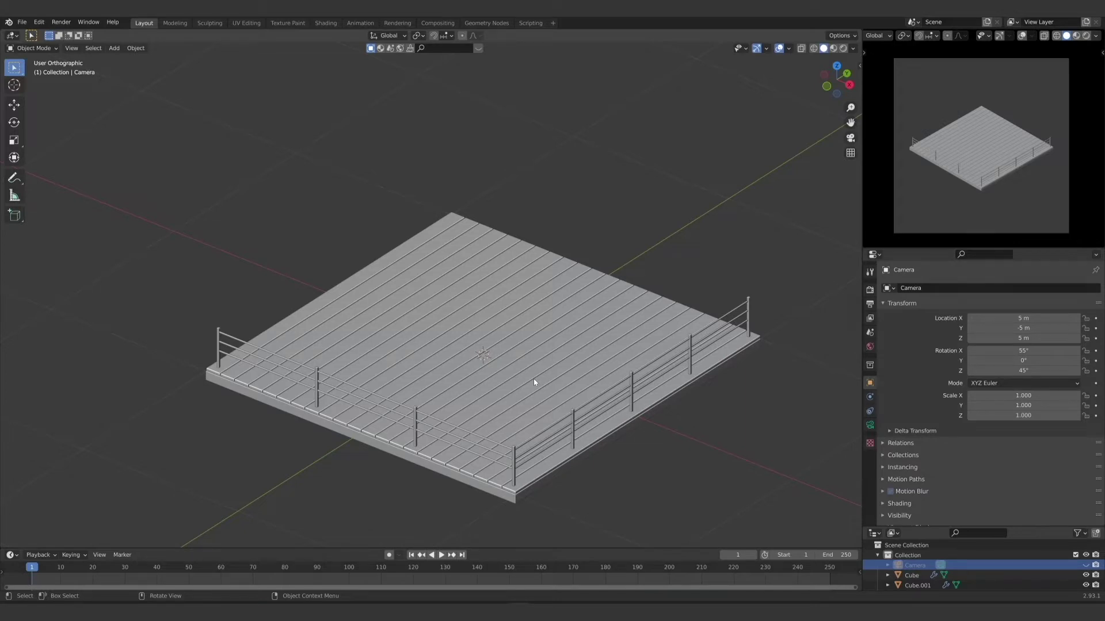
middle_drag(591, 391, 512, 363)
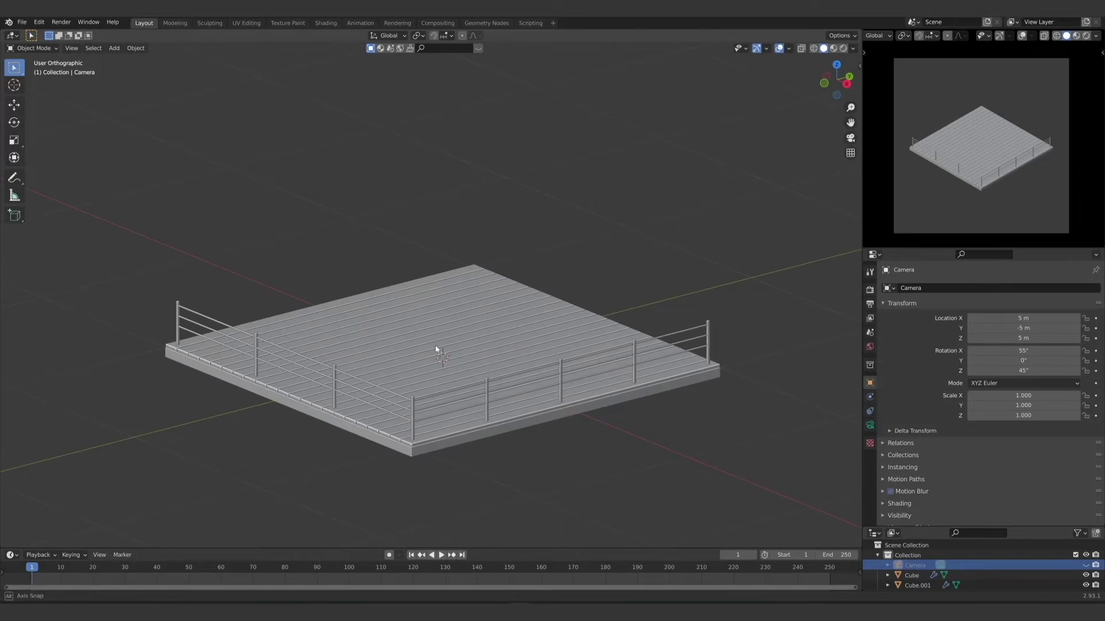
middle_drag(438, 349, 443, 364)
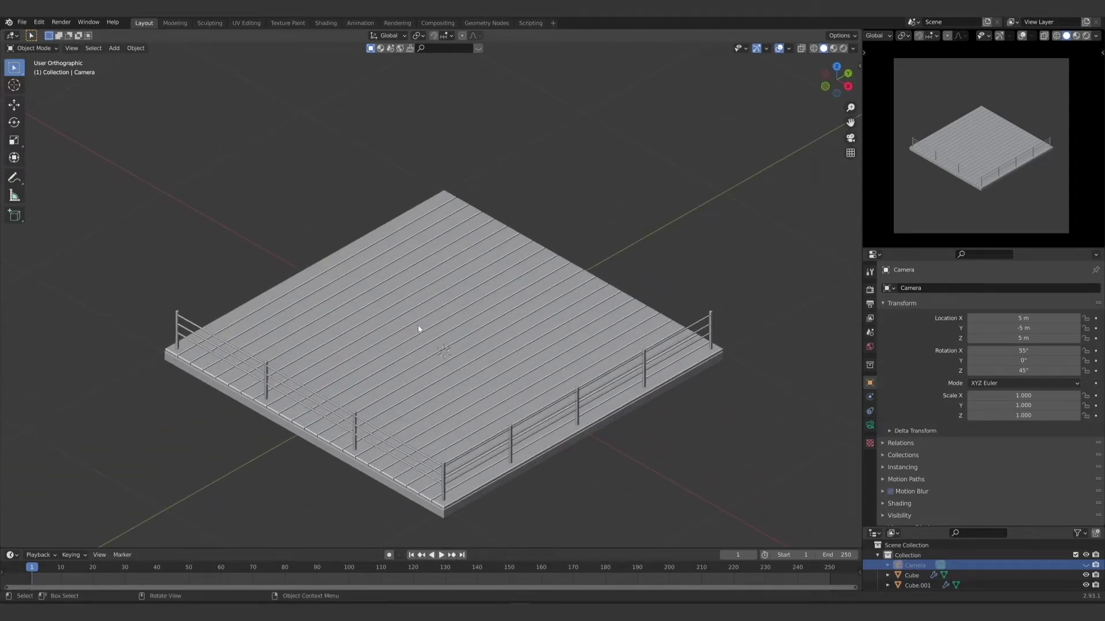
Step: Add a new cube, shrink it into a box, and set it on the deck
key(shift+a)
mouse_move(418, 323)
click(458, 337)
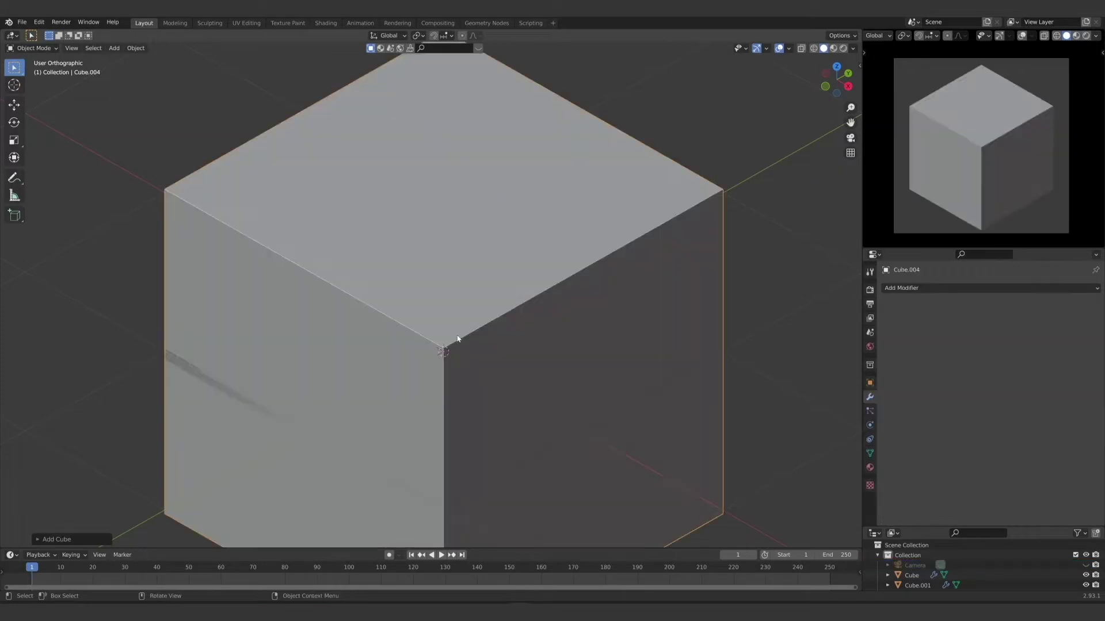
key(s)
click(583, 415)
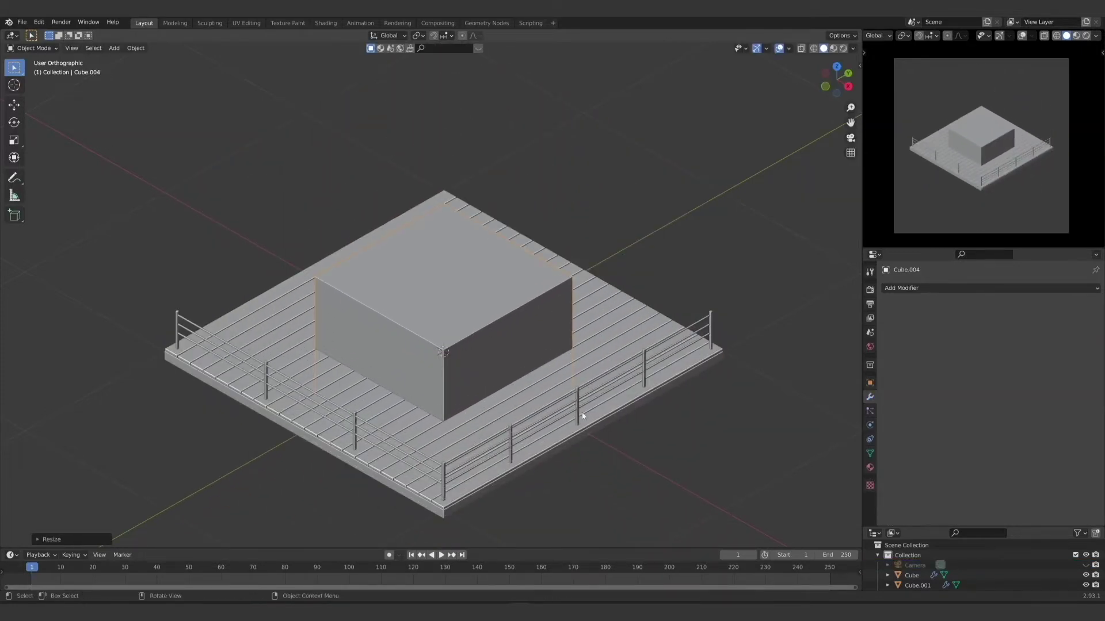
key(KP_1)
key(g)
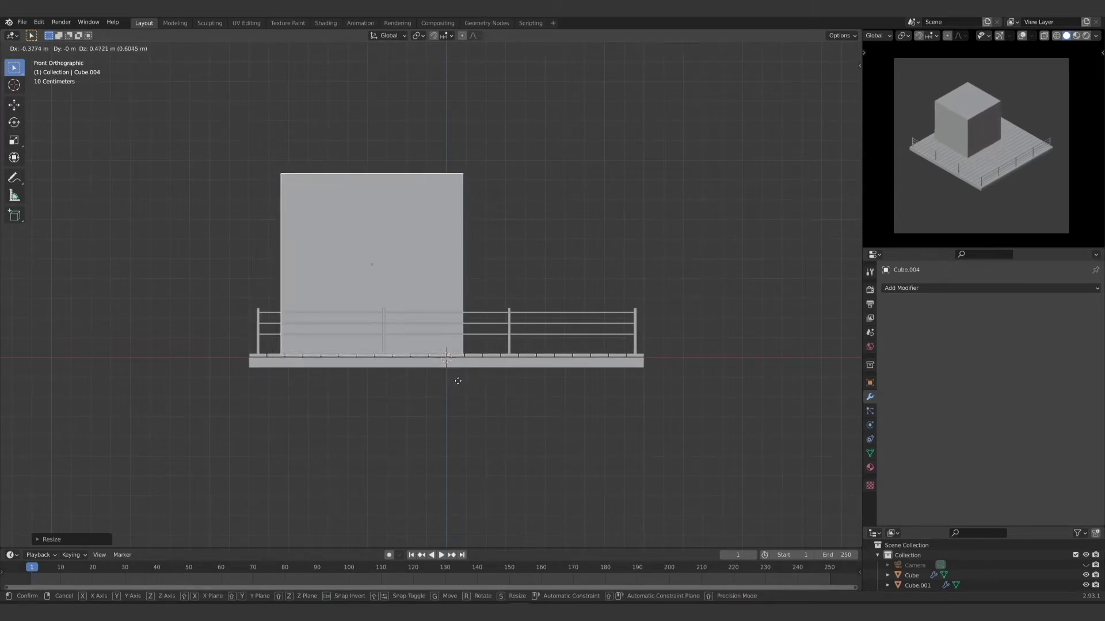
click(459, 384)
key(KP_7)
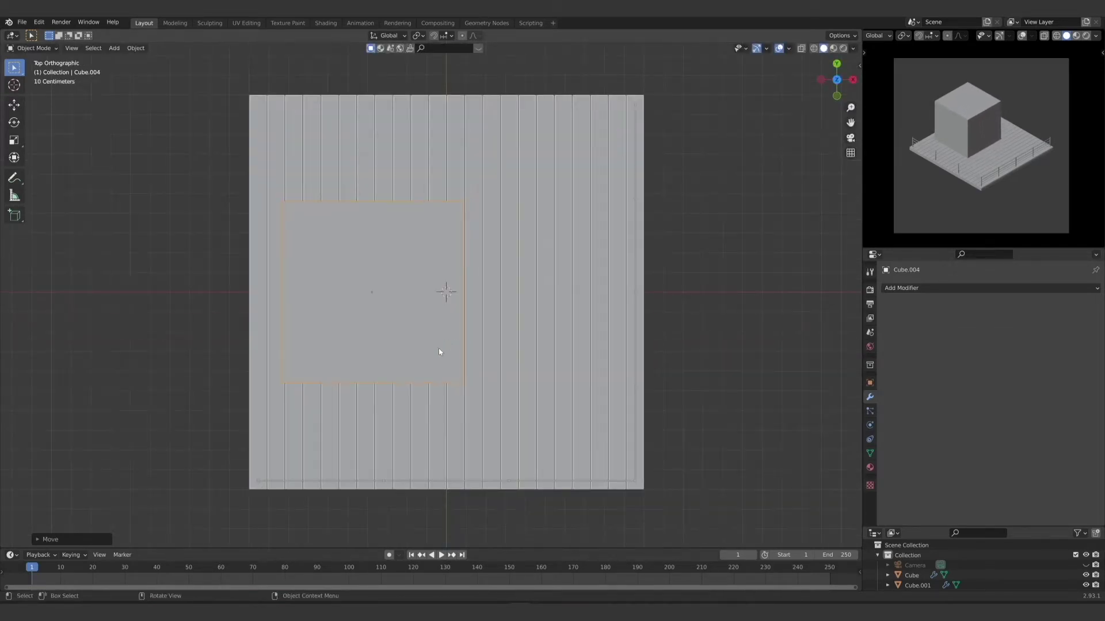
shift+middle_drag(389, 350, 412, 371)
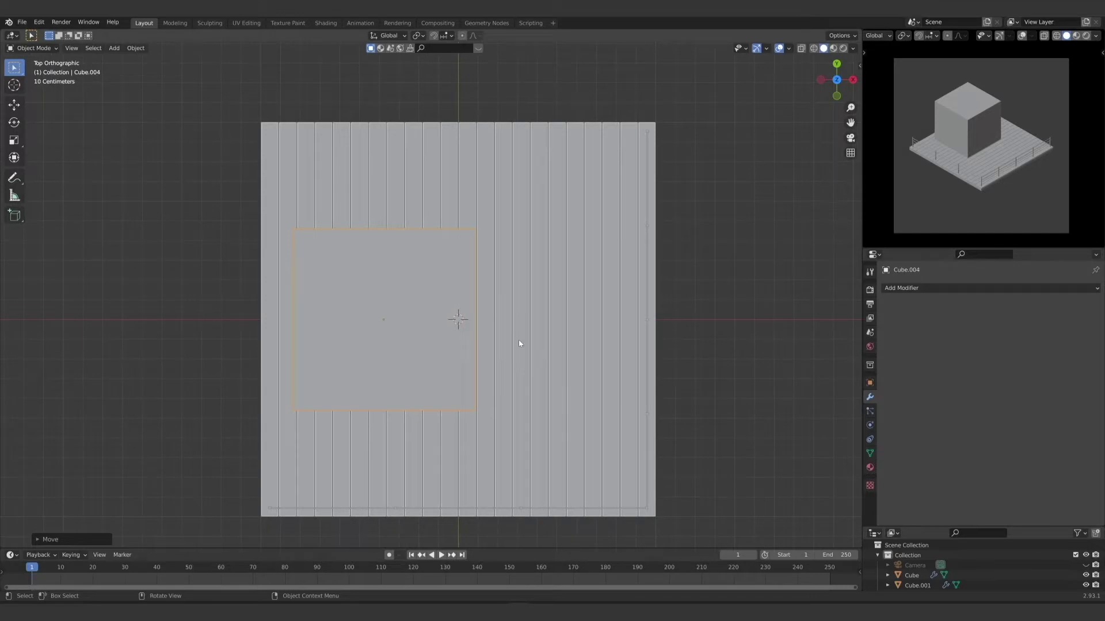
key(z)
click(438, 342)
Step: In top wireframe view, widen the box along X and stretch it along Y over the deck
key(s)
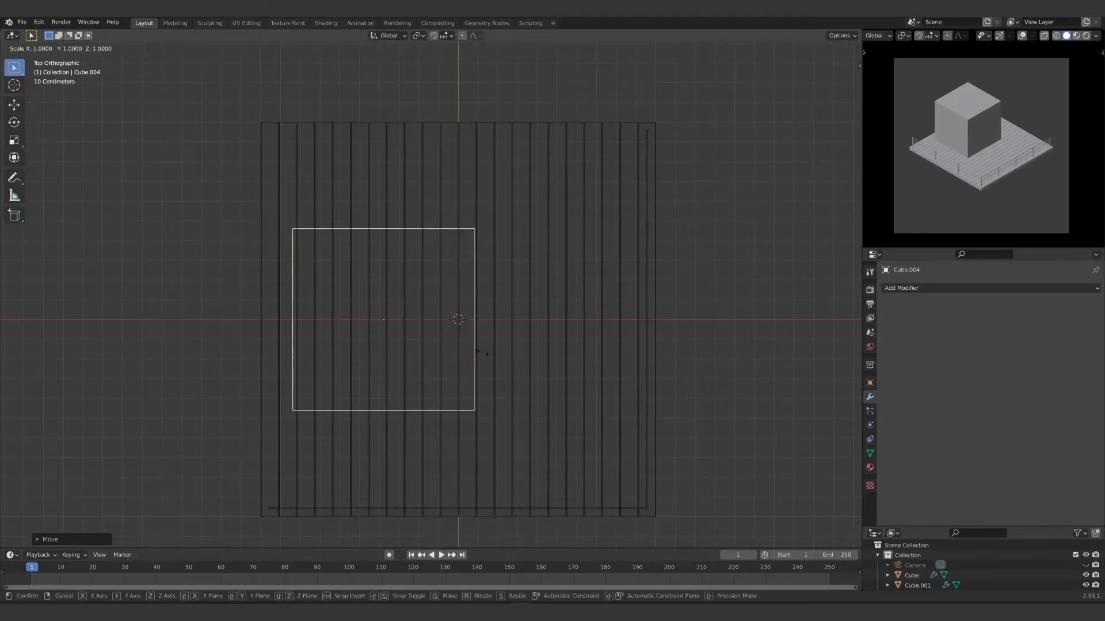
key(z)
key(x)
click(541, 369)
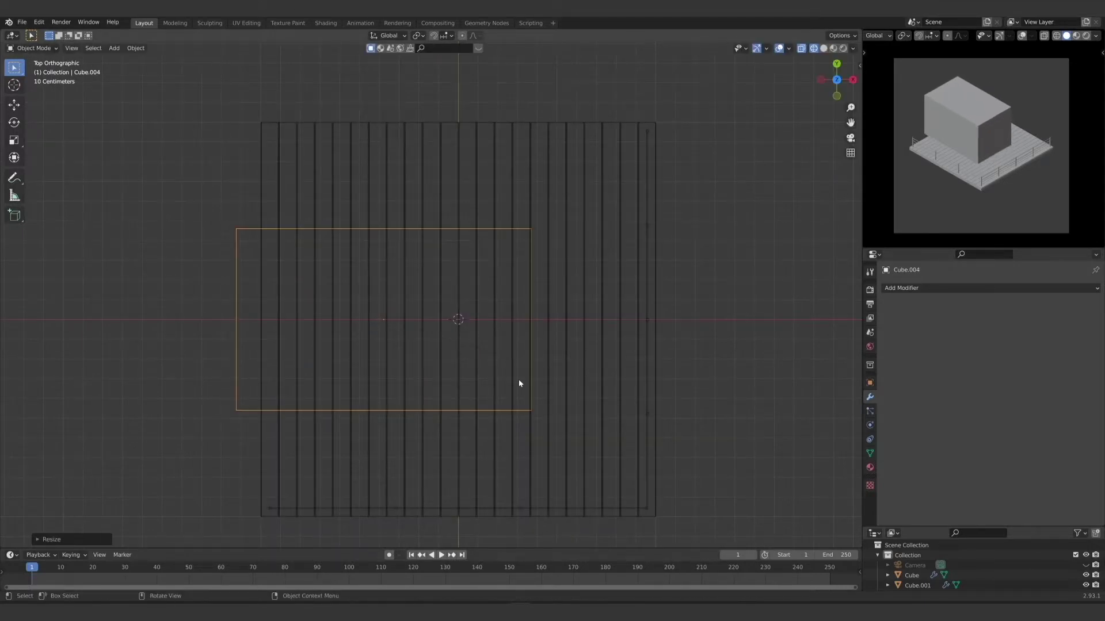
key(g)
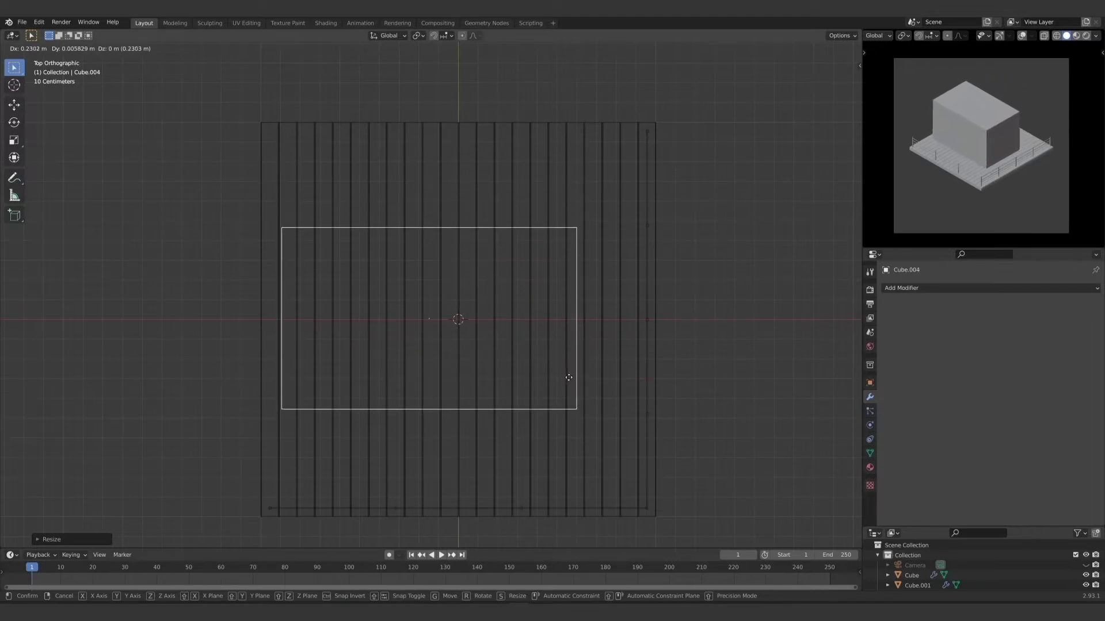
click(569, 382)
key(s)
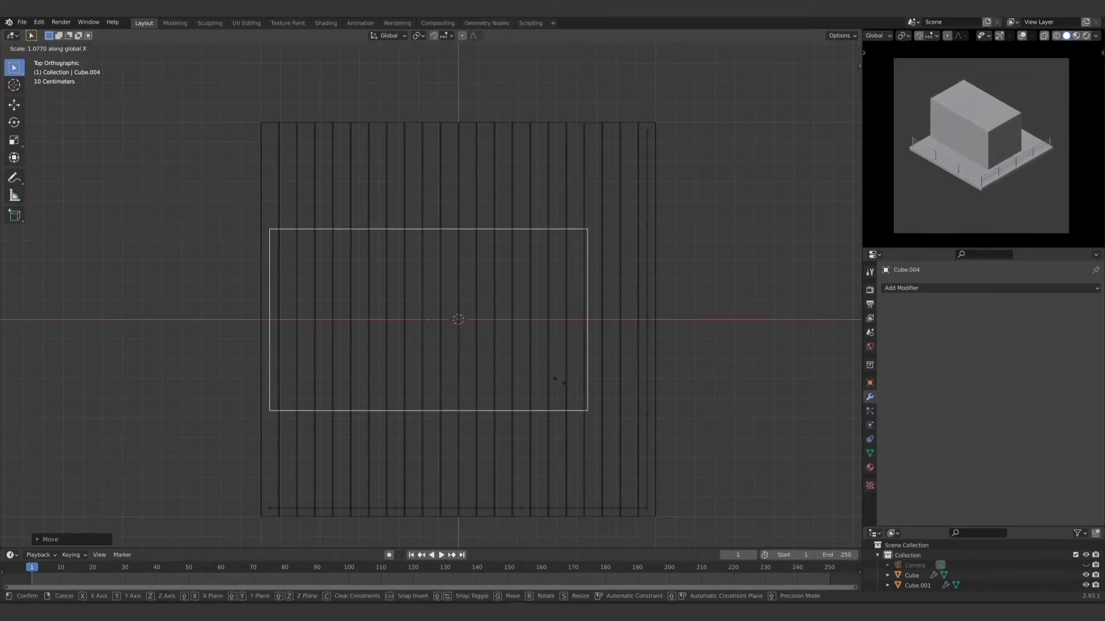
key(y)
click(636, 405)
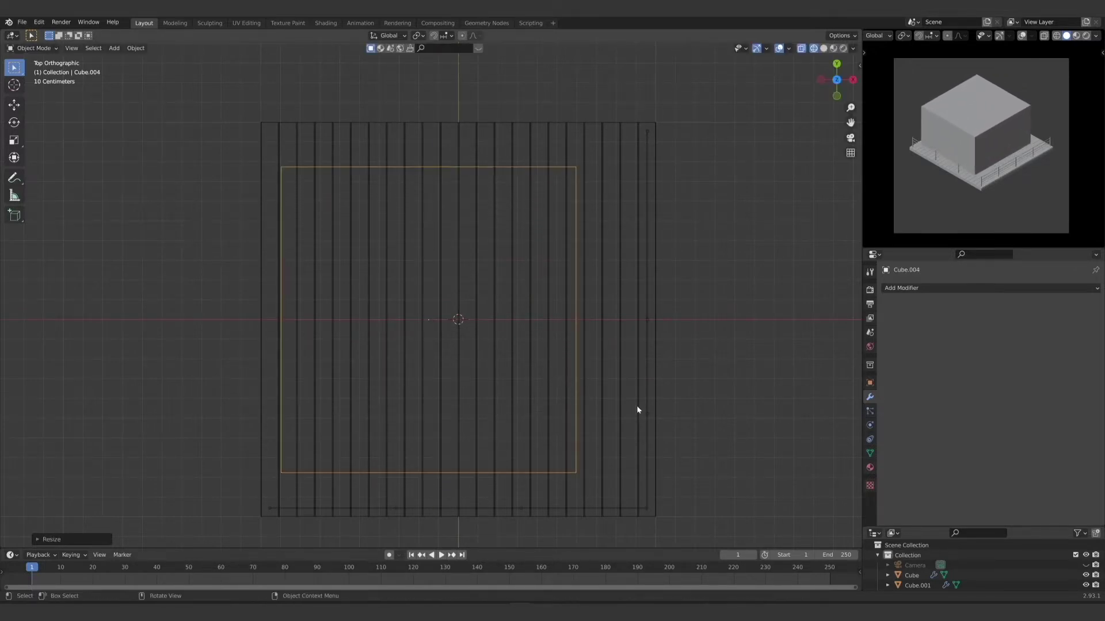
key(g)
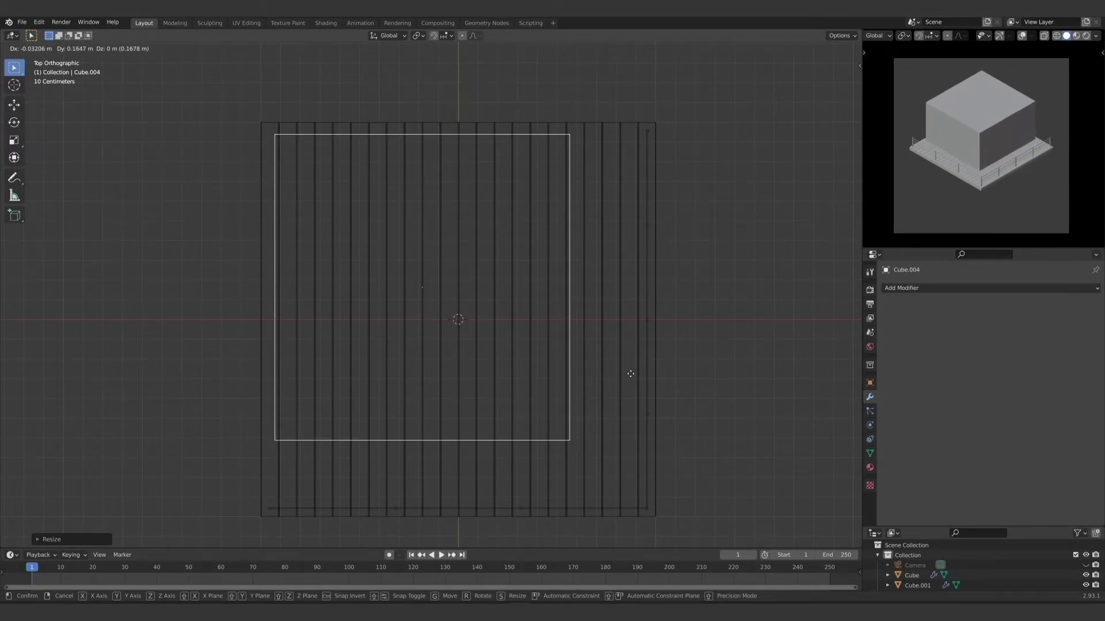
click(630, 374)
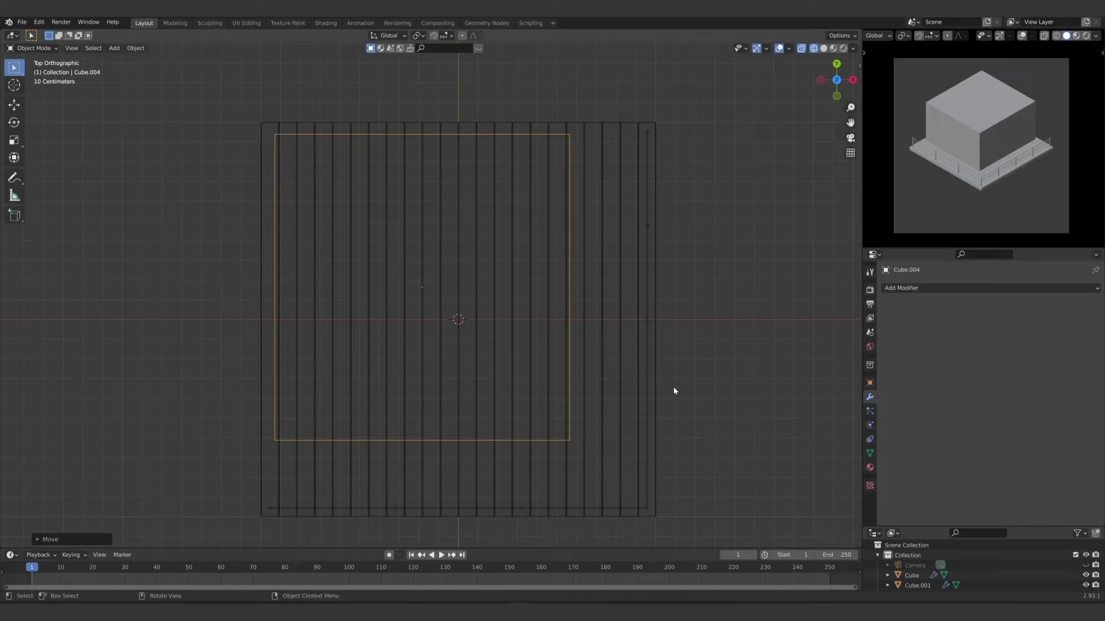
Step: Narrow the box along X and place it over the floor's left side
key(s)
key(x)
click(629, 371)
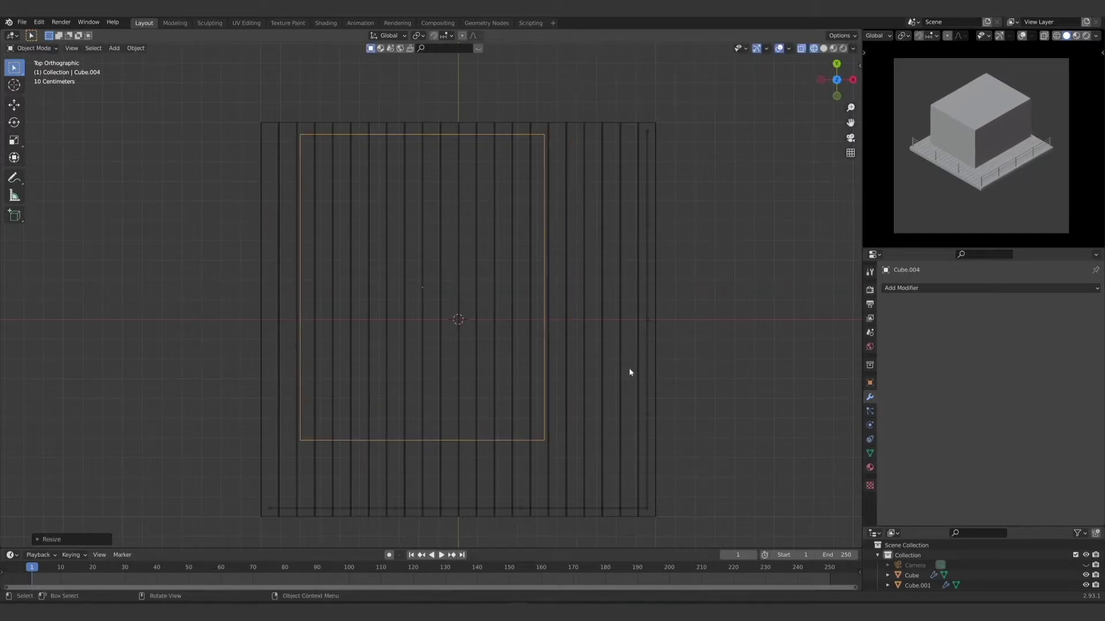
key(g)
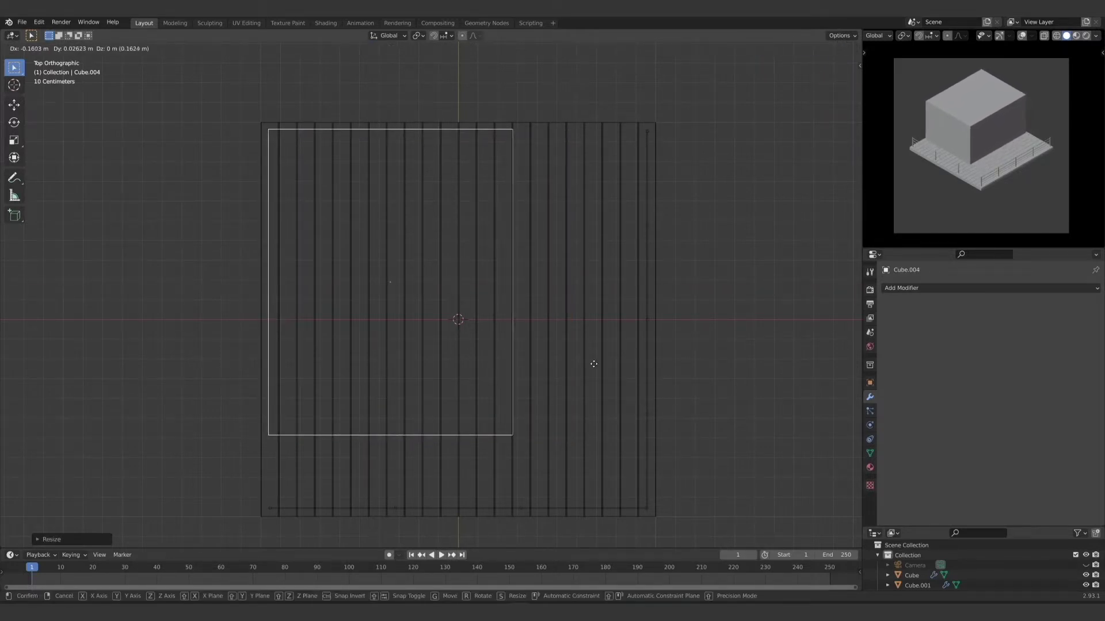
click(593, 364)
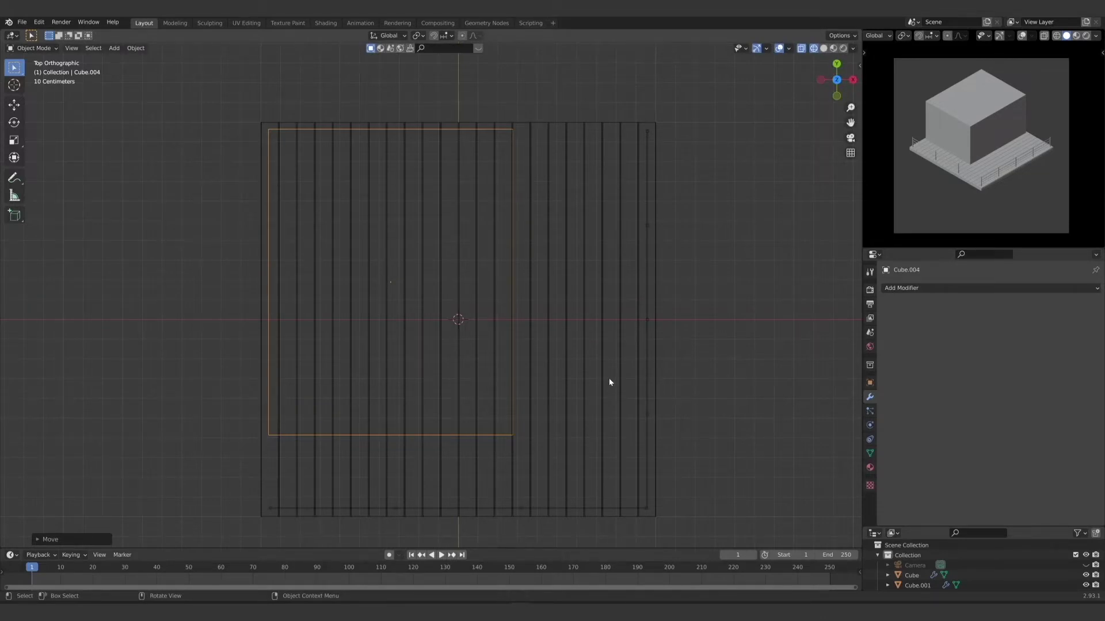
middle_drag(609, 378, 603, 316)
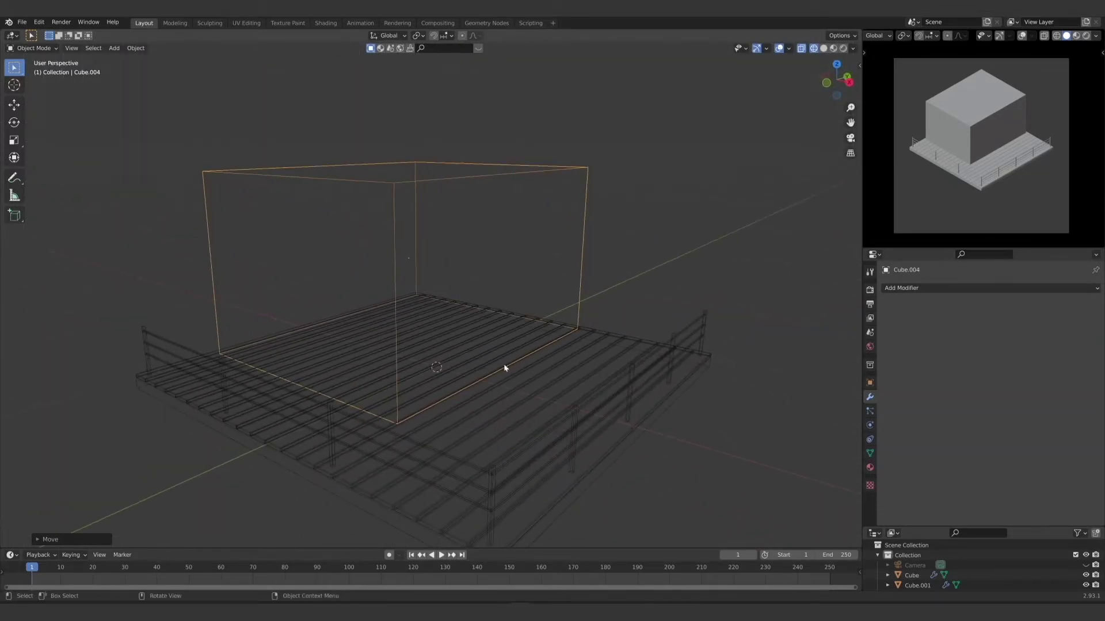
Step: In Solid shading, edit the box and lower its top face along Z
middle_drag(504, 368, 535, 370)
key(z)
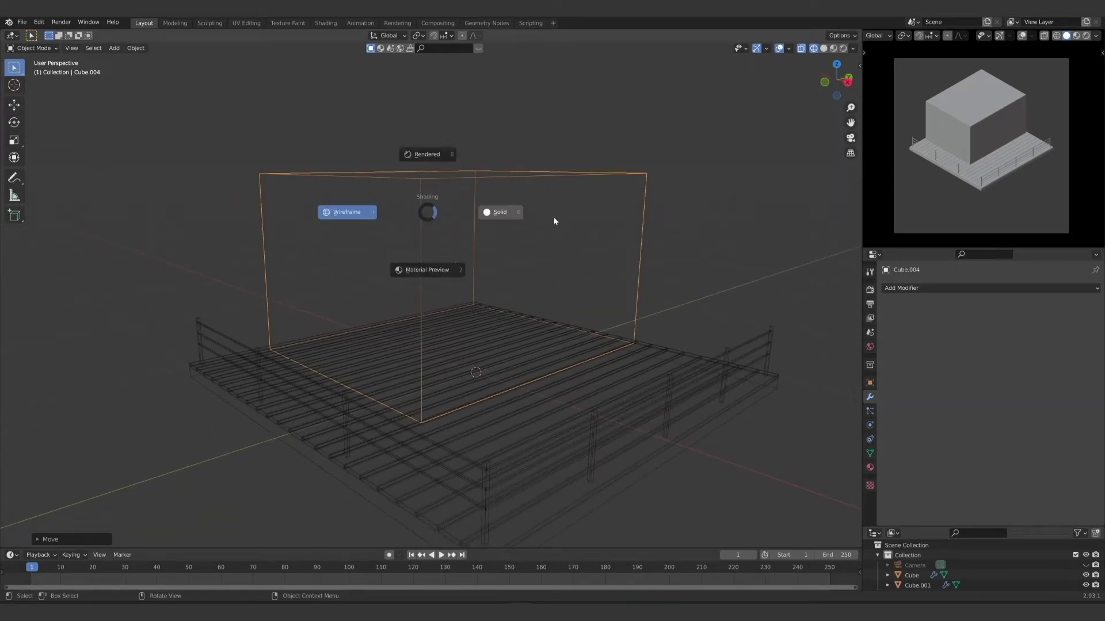
click(554, 216)
middle_drag(538, 241, 433, 255)
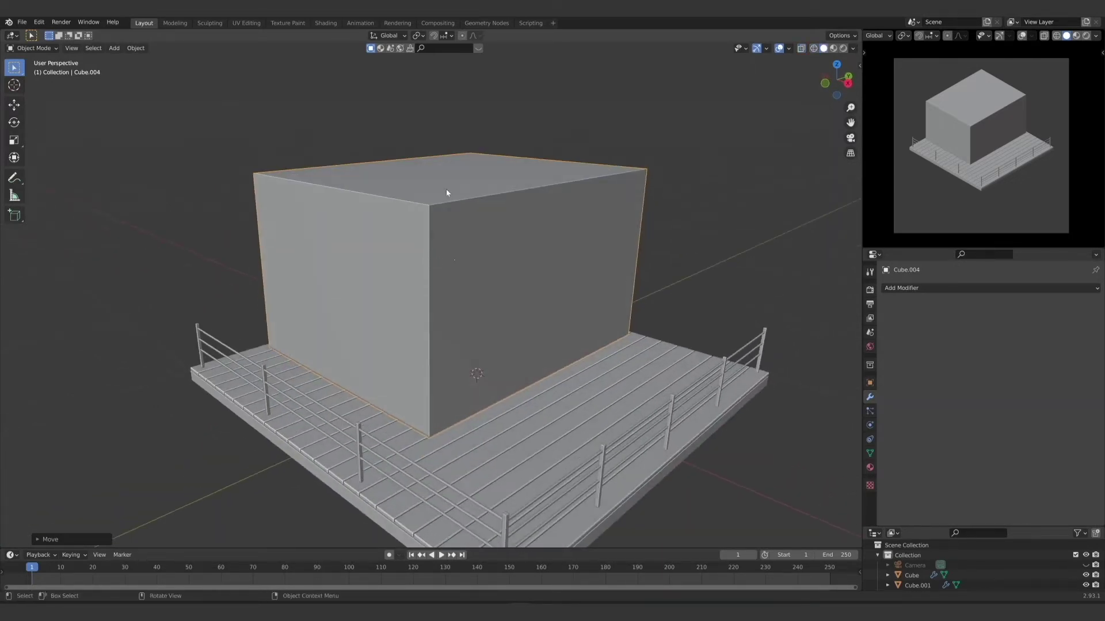
key(Tab)
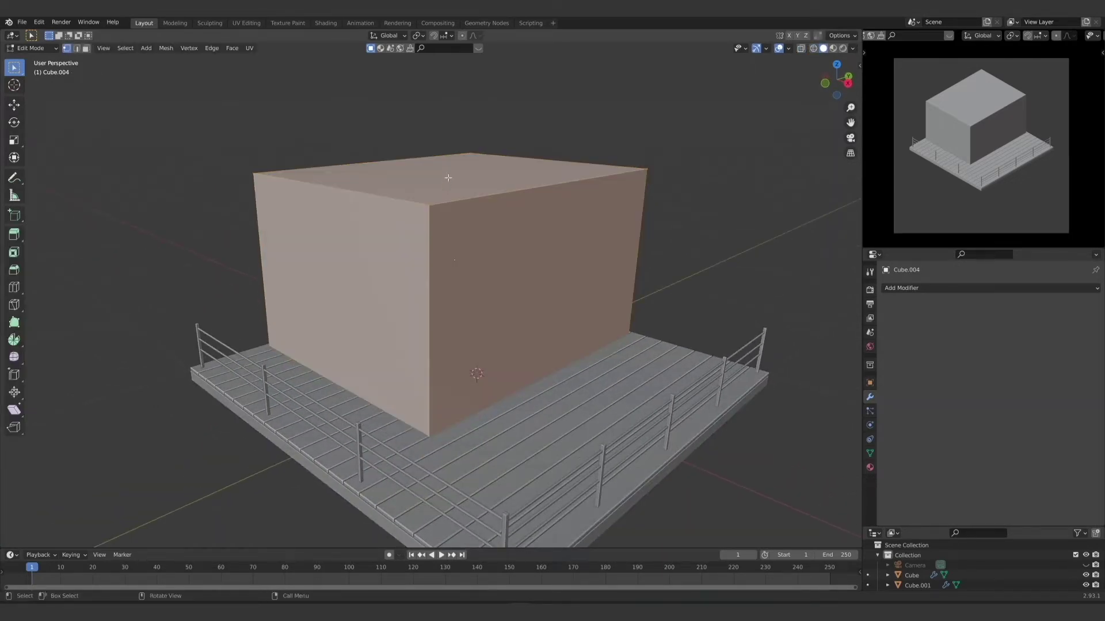
click(86, 48)
click(457, 182)
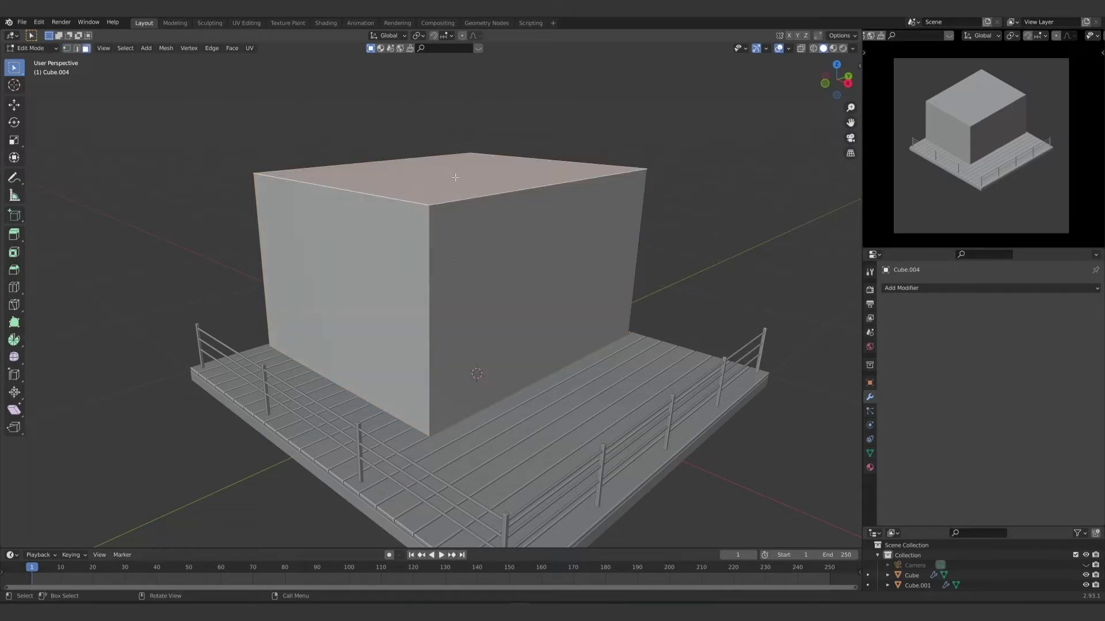
key(g)
key(z)
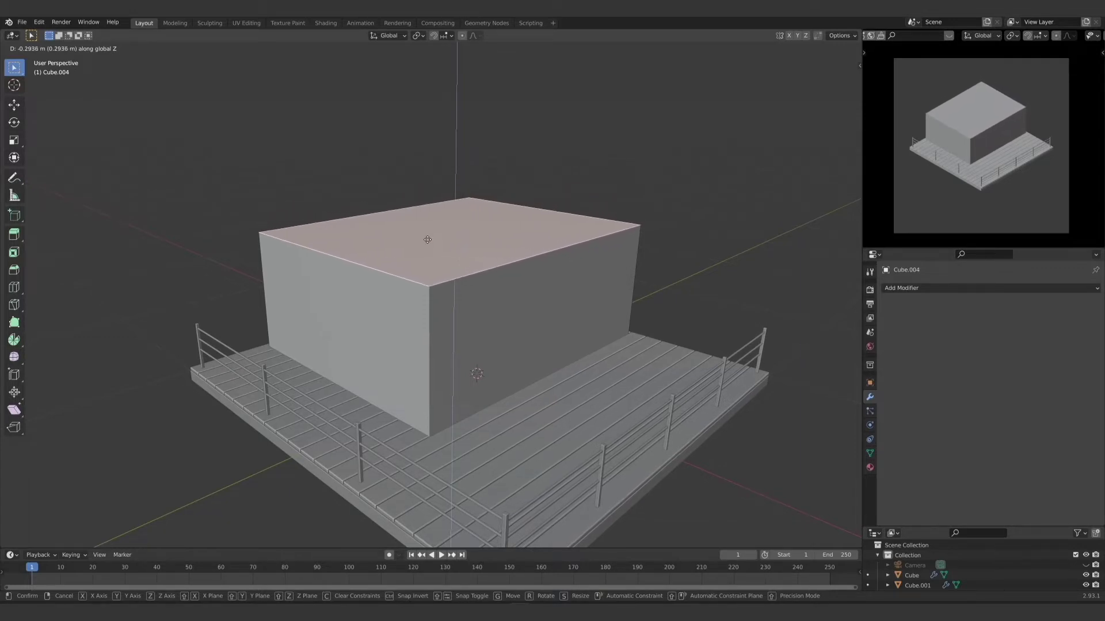
click(427, 238)
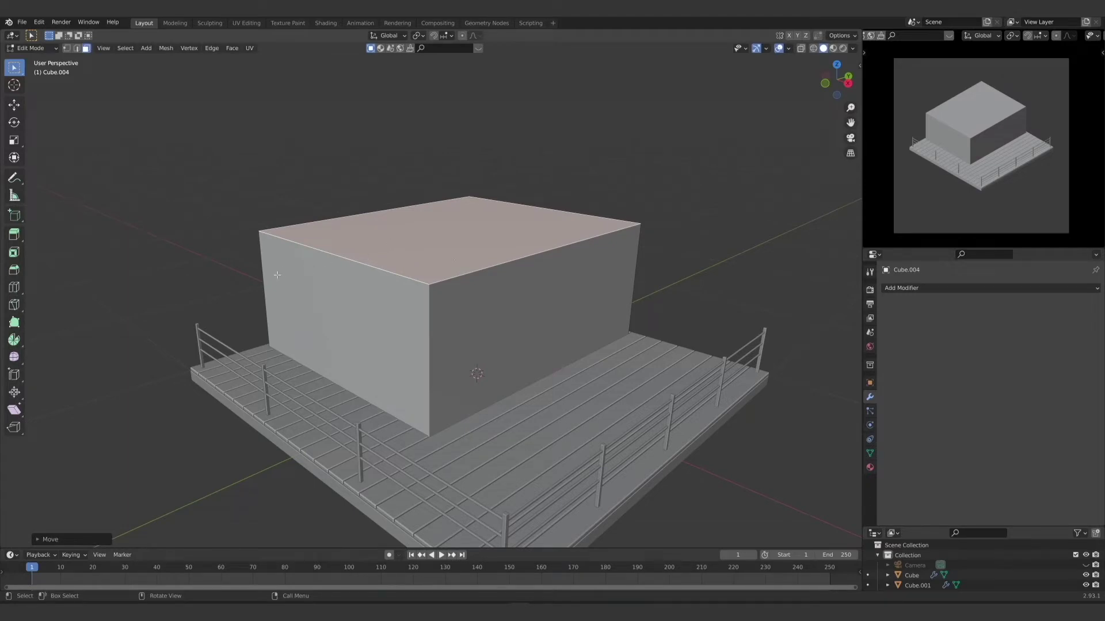
Step: With edge snapping on, move the two side walls along X and Y flush with the deck edges
middle_drag(276, 275, 299, 310)
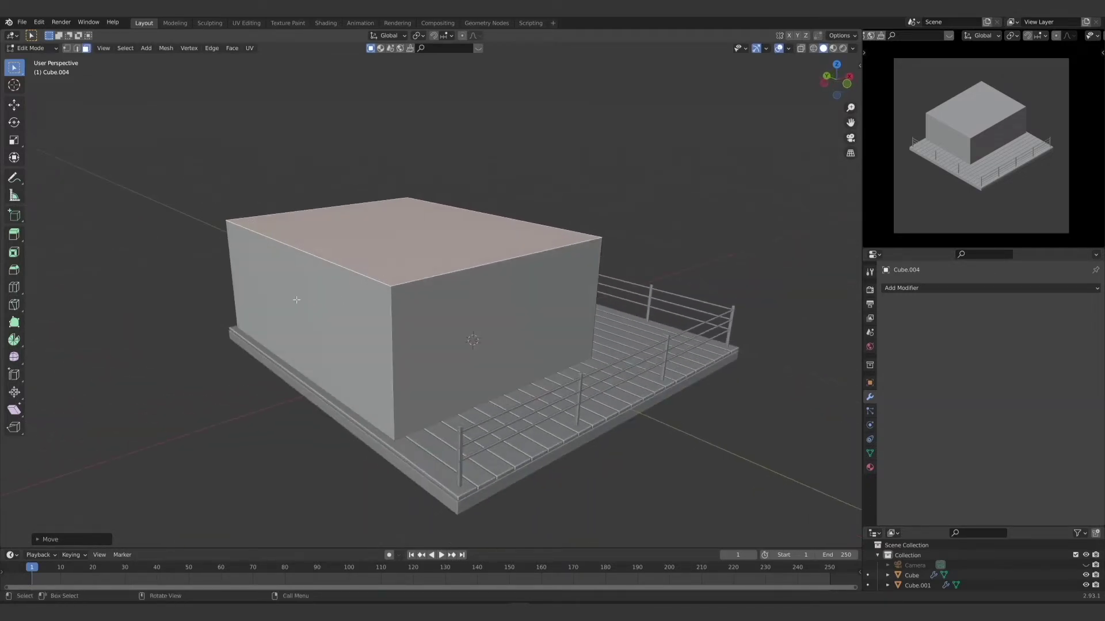
click(283, 321)
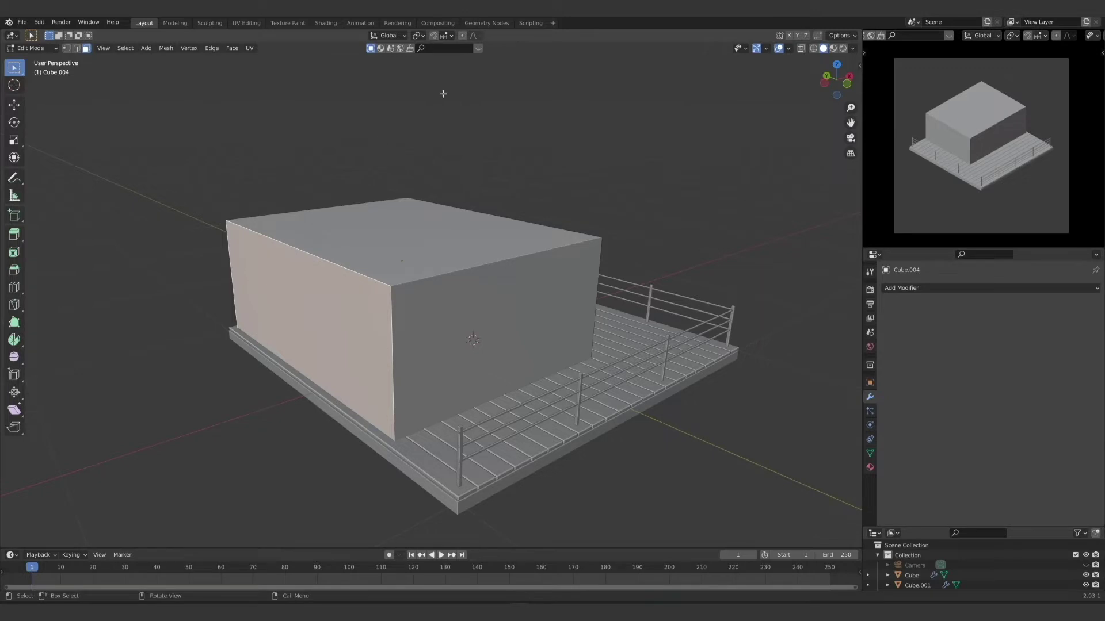
click(433, 36)
click(445, 35)
click(416, 85)
key(g)
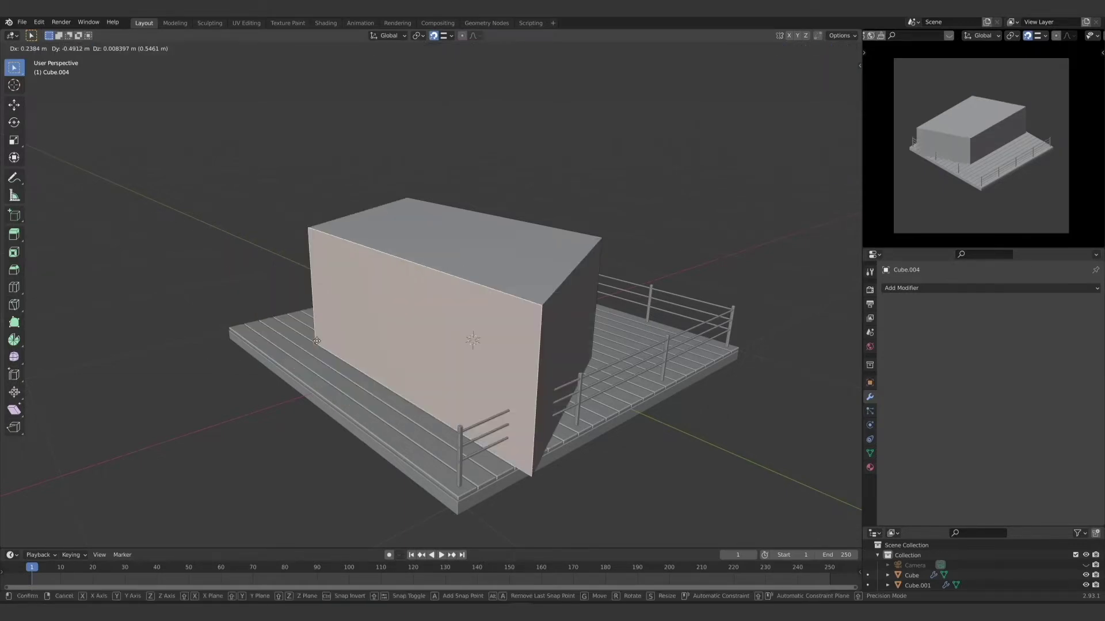
key(x)
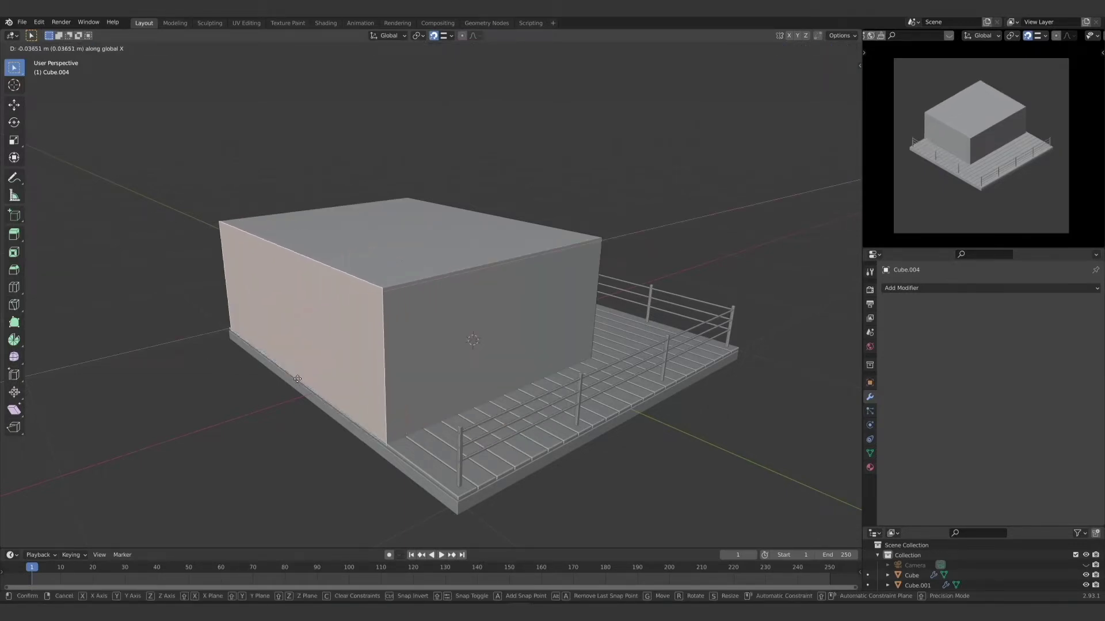
click(298, 379)
middle_drag(298, 379, 263, 381)
click(261, 334)
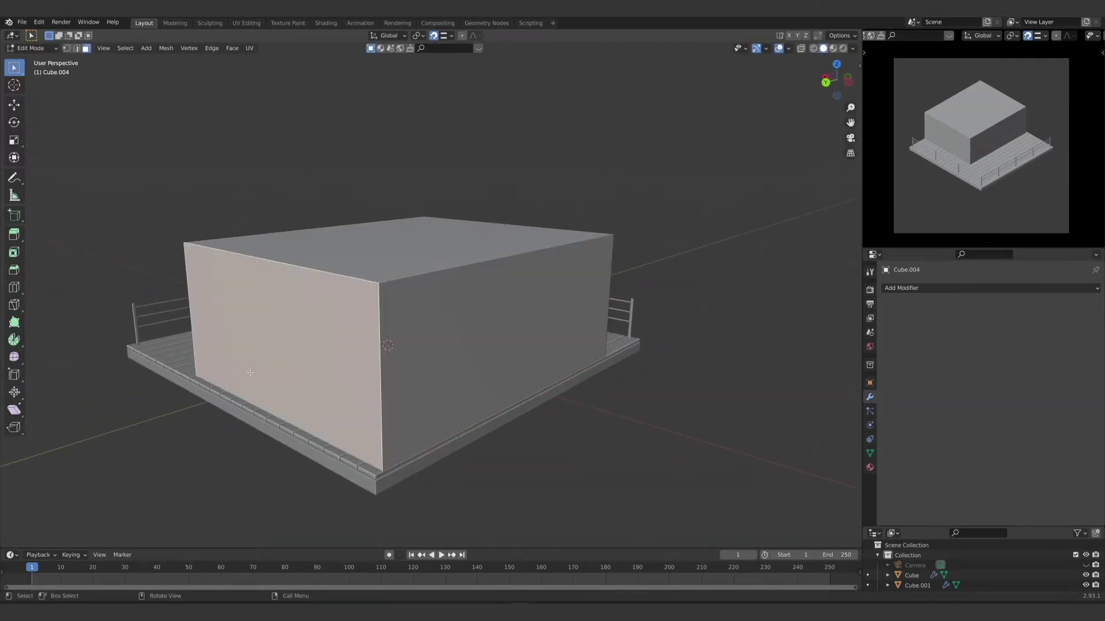
key(g)
key(y)
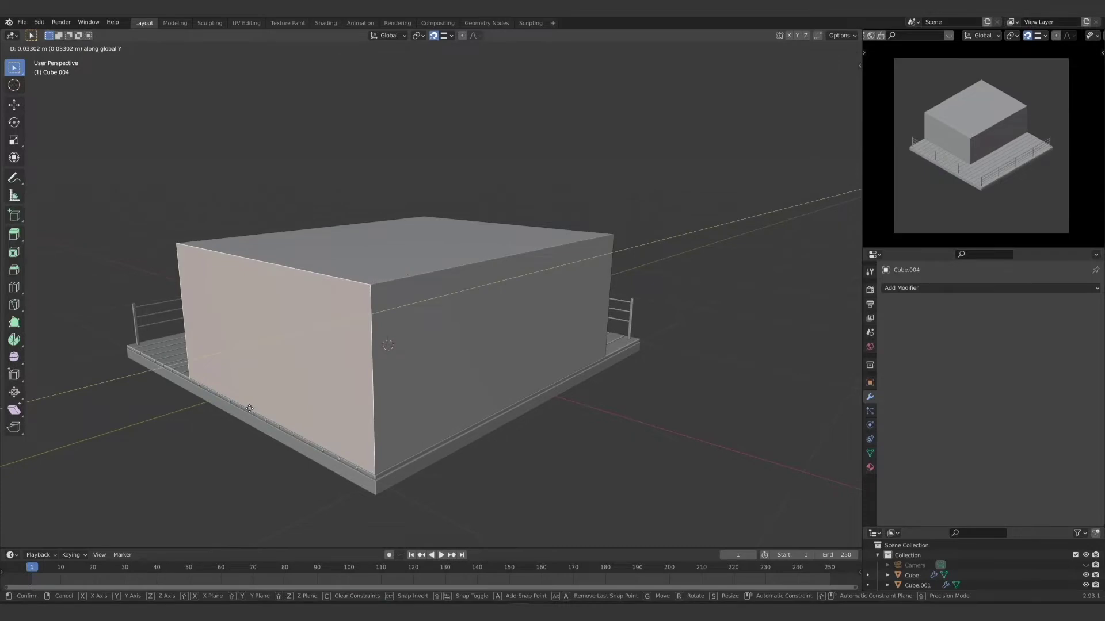
click(250, 408)
middle_drag(249, 408, 421, 69)
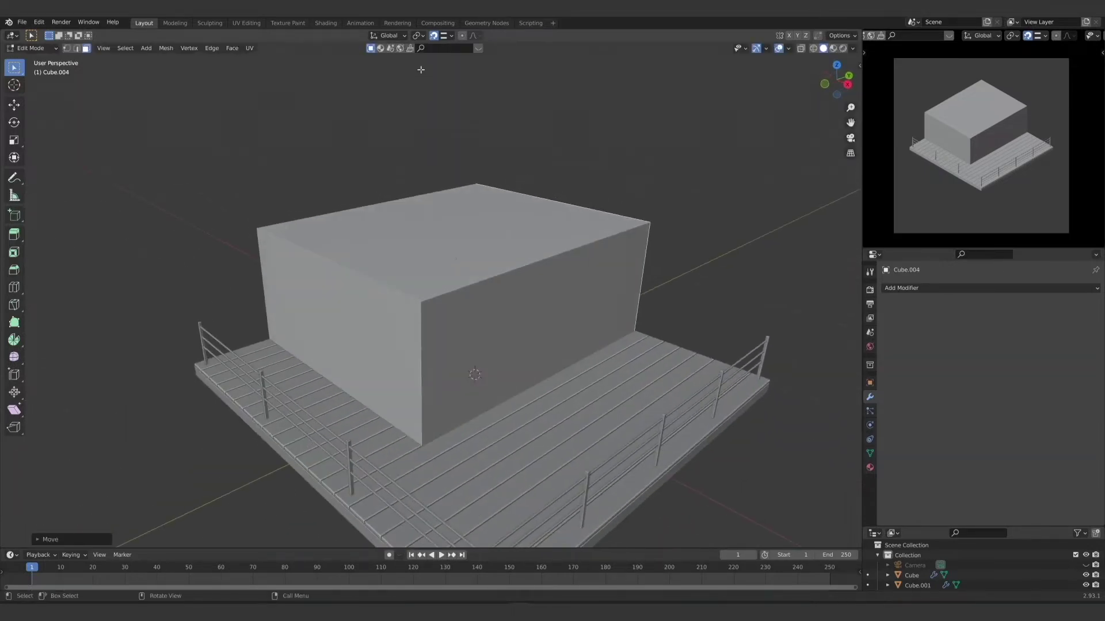
Step: Turn off snapping and extrude the building's top face upward into a thicker roof
click(434, 35)
key(Tab)
middle_drag(276, 378, 336, 389)
click(401, 273)
key(Tab)
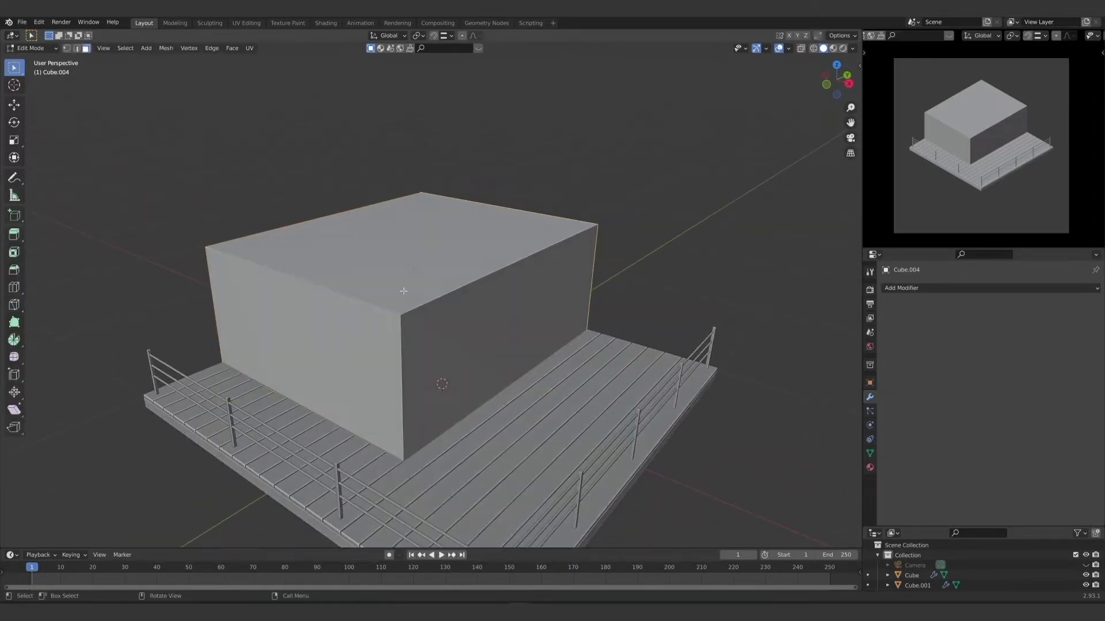
click(382, 254)
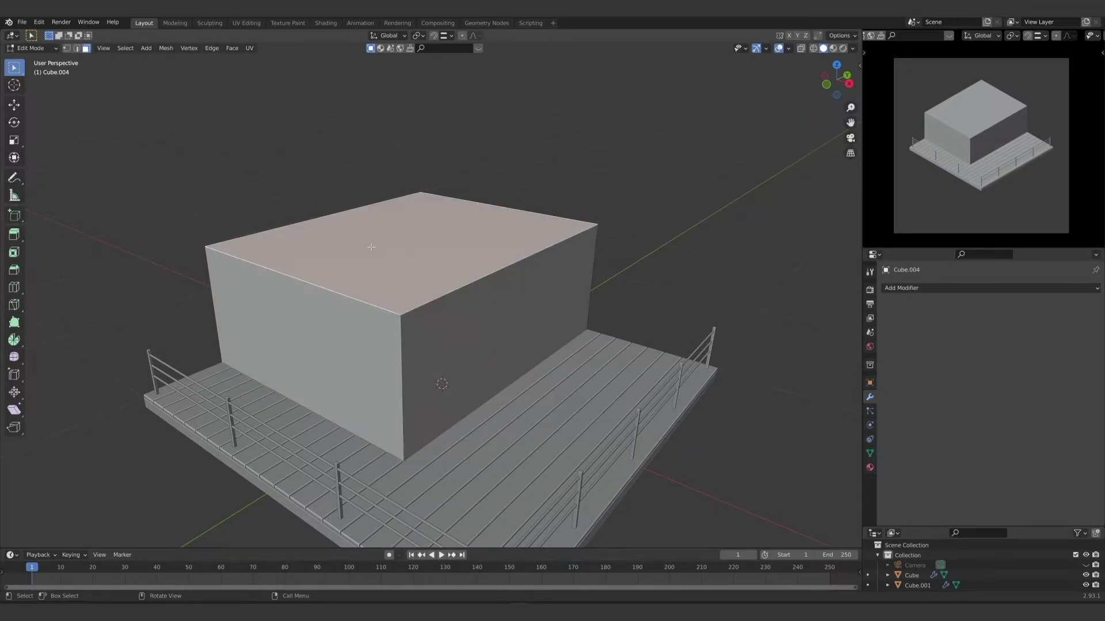
middle_drag(371, 247, 425, 295)
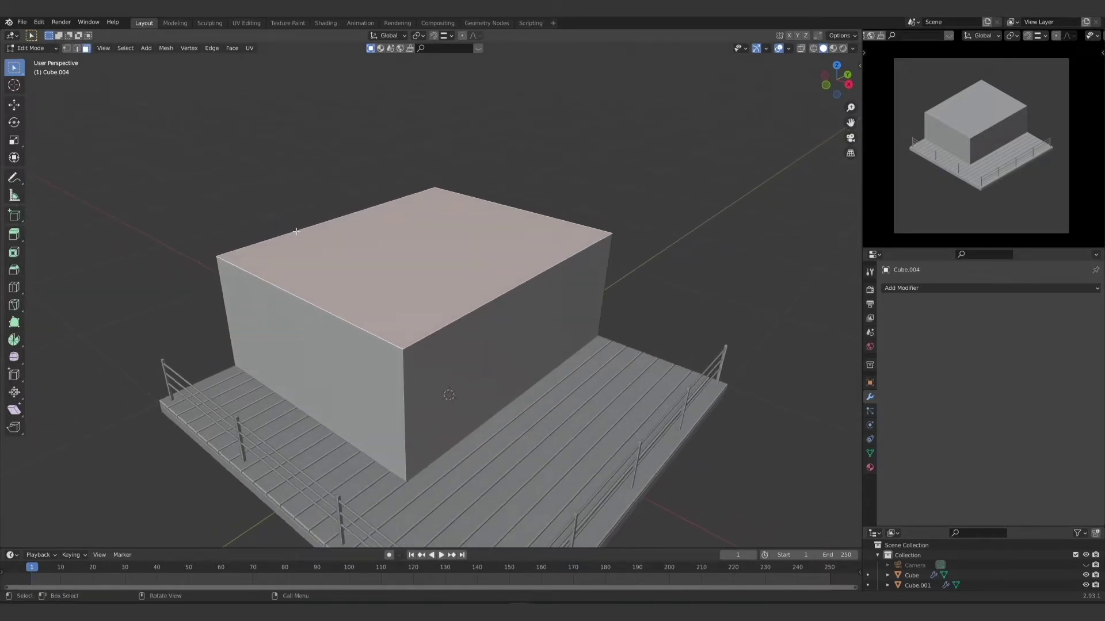
middle_drag(409, 251, 409, 258)
drag(430, 269, 439, 247)
click(493, 292)
Step: Extrude the roof's side strip outward into an overhang jutting about 0.35 m
middle_drag(493, 291, 488, 295)
key(e)
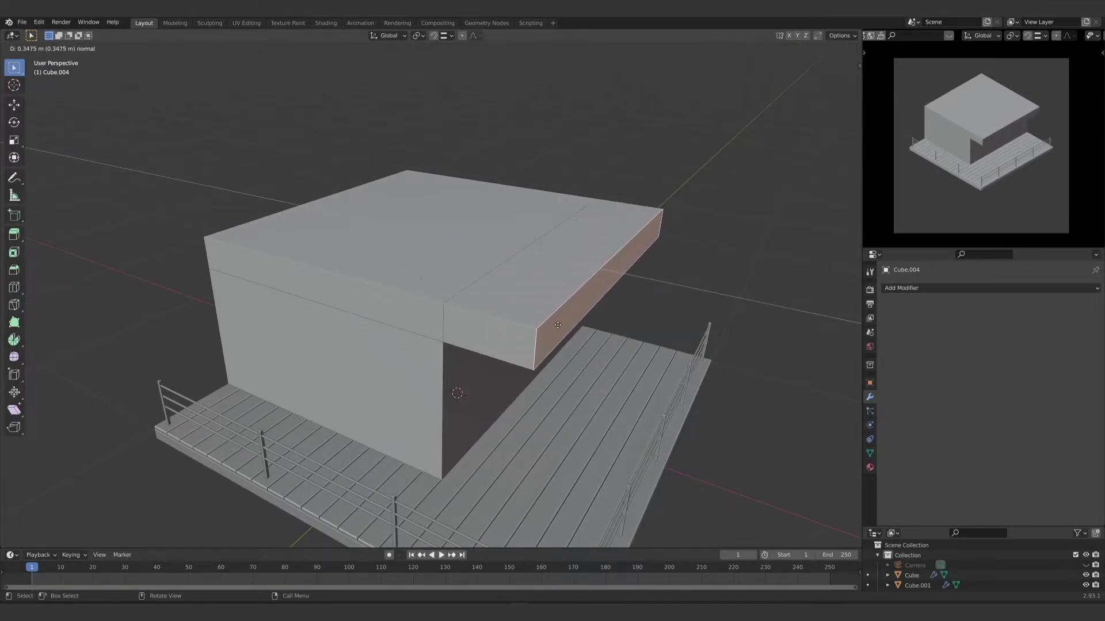
click(558, 325)
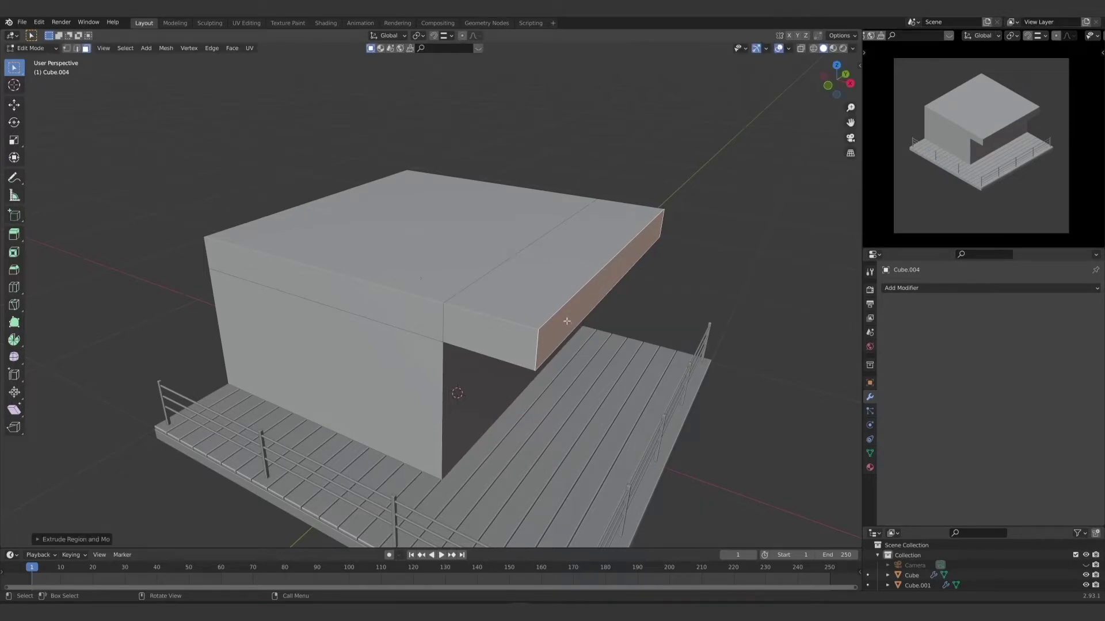
key(g)
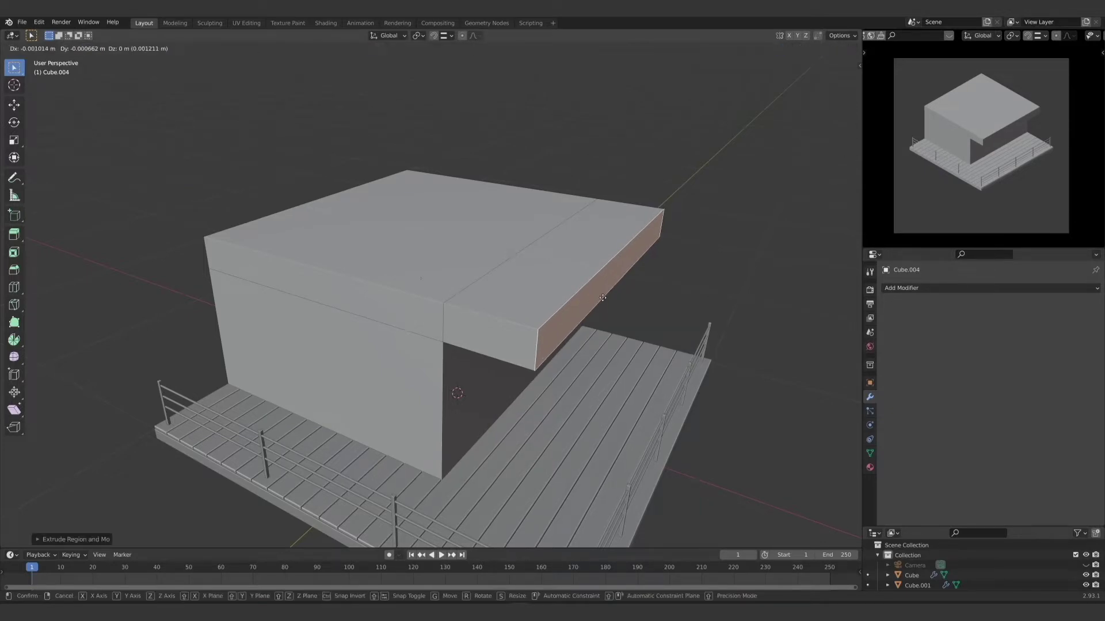
click(642, 216)
middle_drag(642, 217, 717, 338)
click(405, 247)
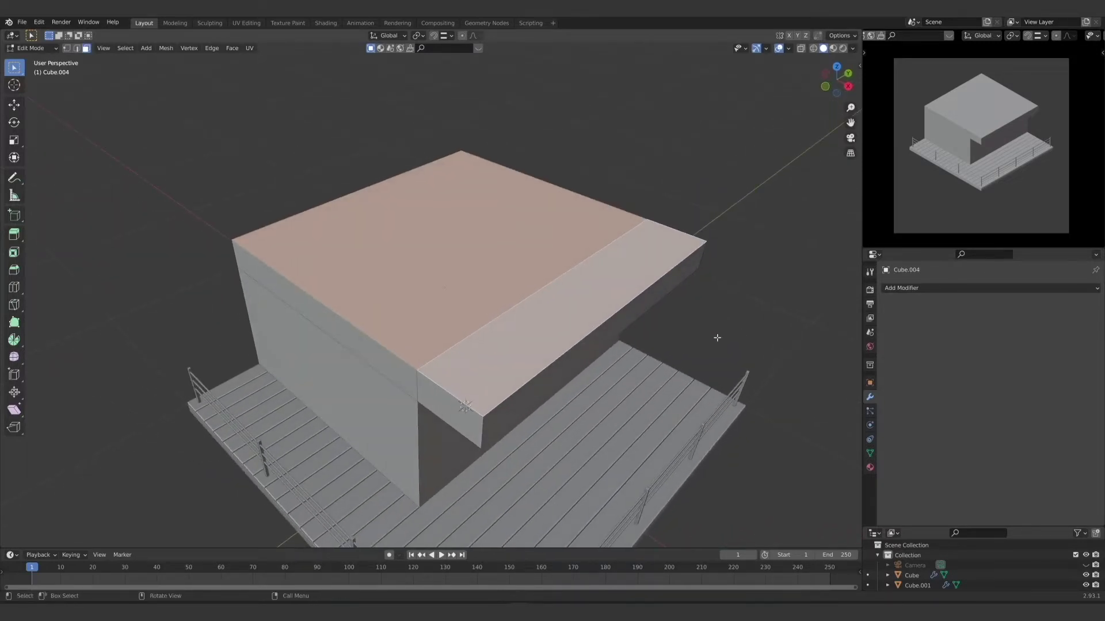
Step: Inset the roof face and sink it about 0.018 m to leave a raised parapet rim
key(i)
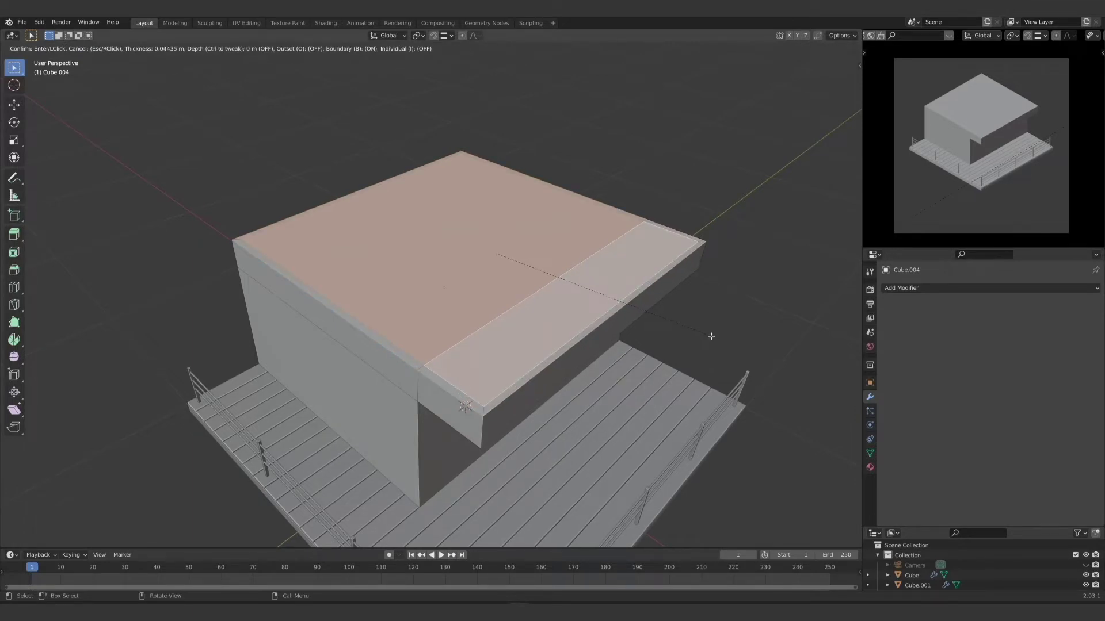
click(710, 336)
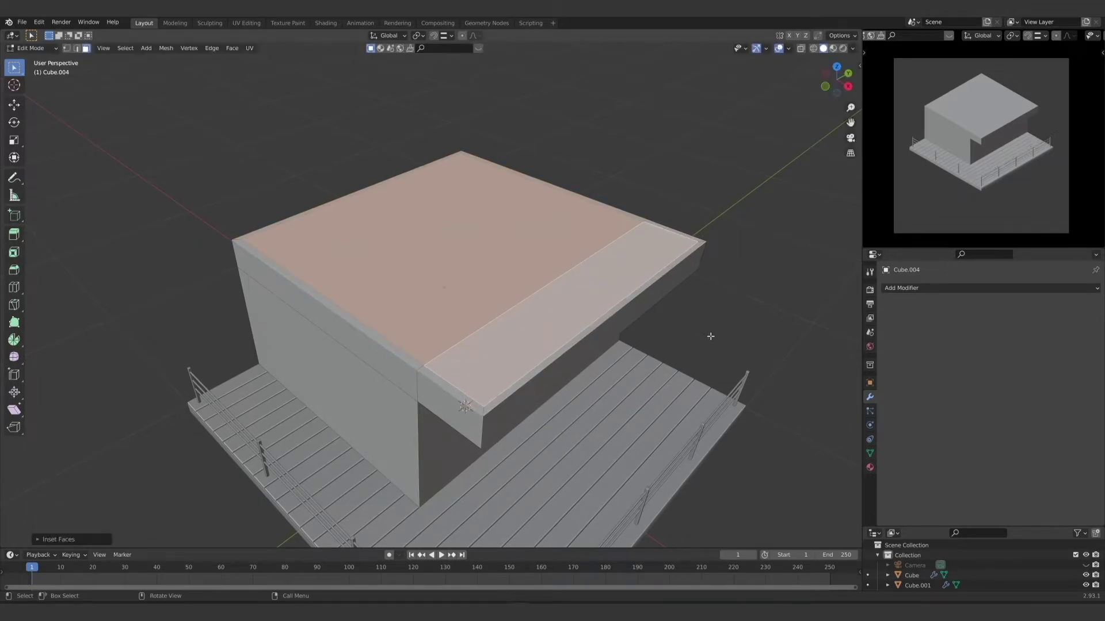
middle_drag(710, 336, 485, 333)
scroll(484, 332, up, 2)
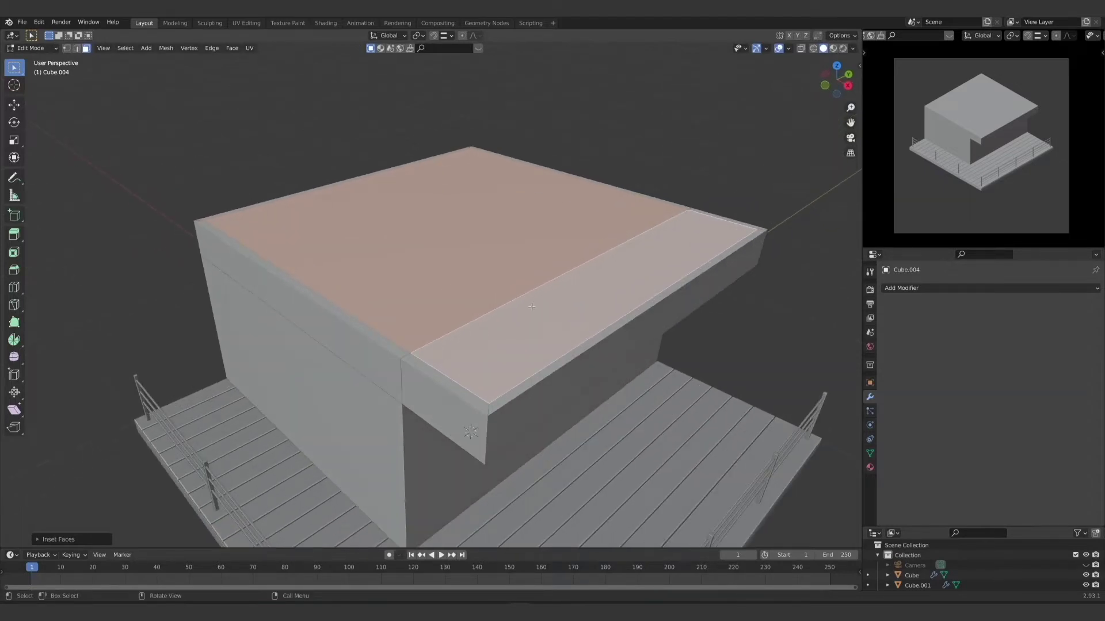
key(e)
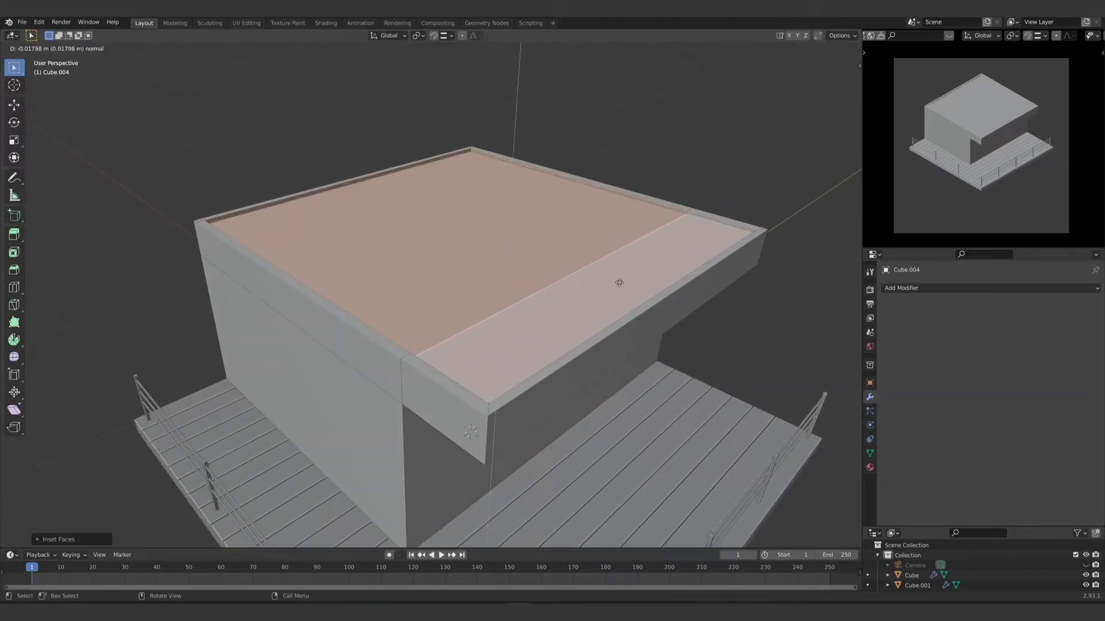
click(619, 282)
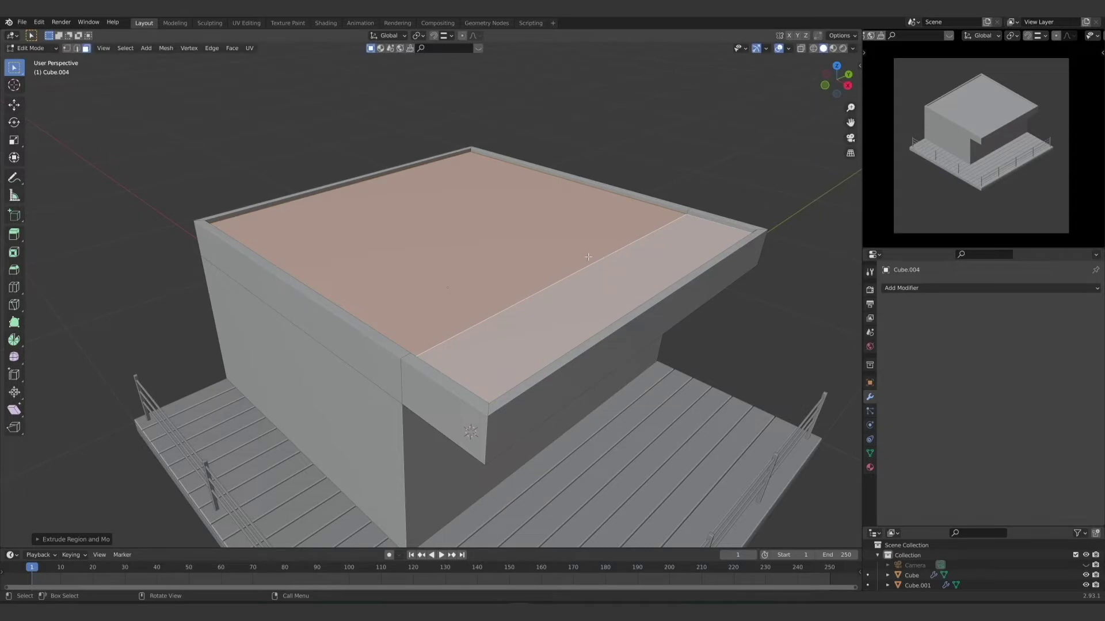
mouse_move(556, 248)
middle_down()
mouse_move(557, 263)
mouse_move(484, 266)
mouse_move(555, 259)
middle_up()
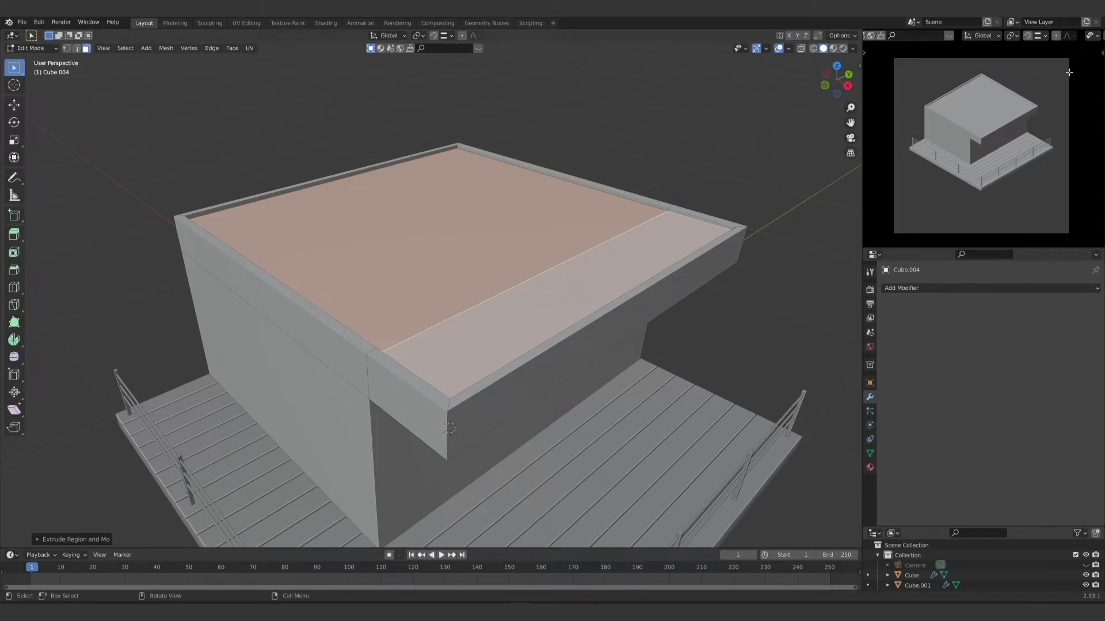
Step: Enable Cavity and Outline in the camera preview's Viewport Shading options
scroll(1059, 36, down, 4)
click(1096, 36)
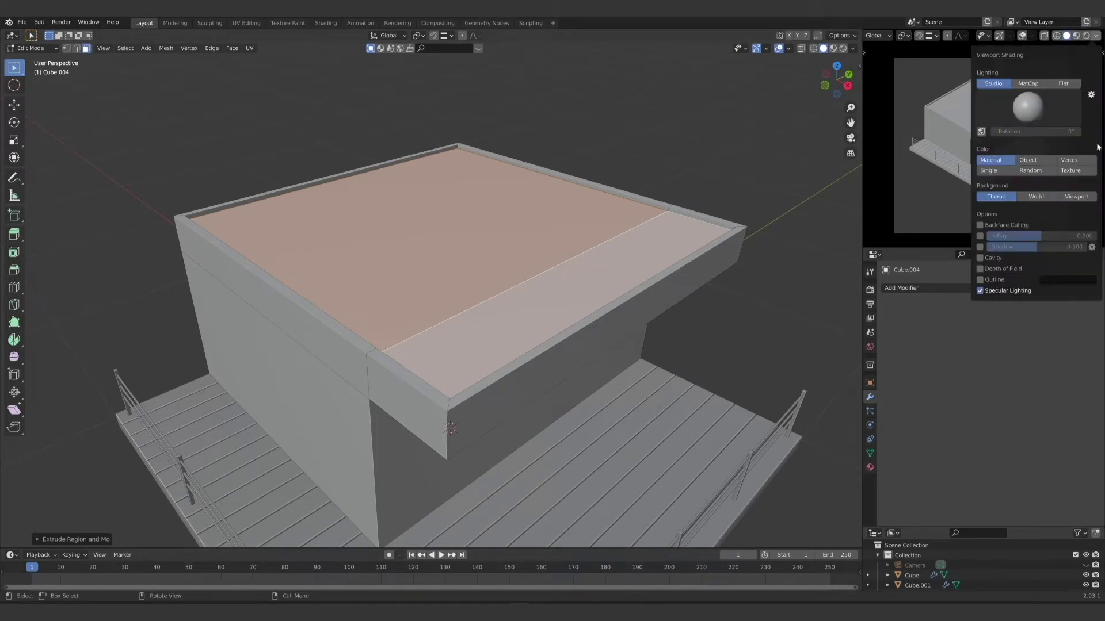
click(980, 259)
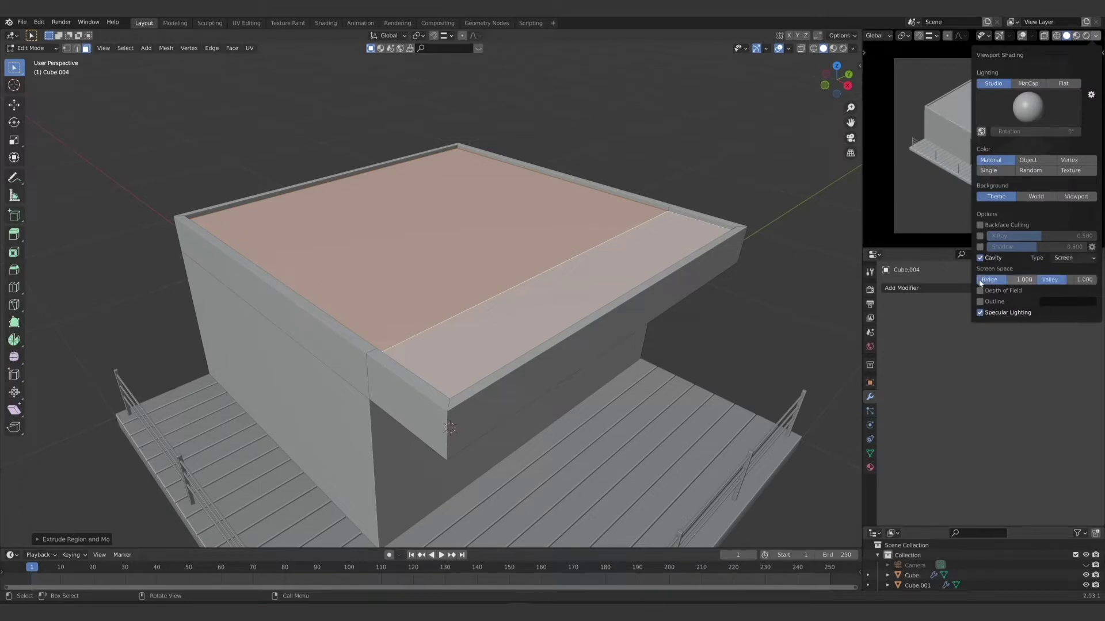
click(980, 301)
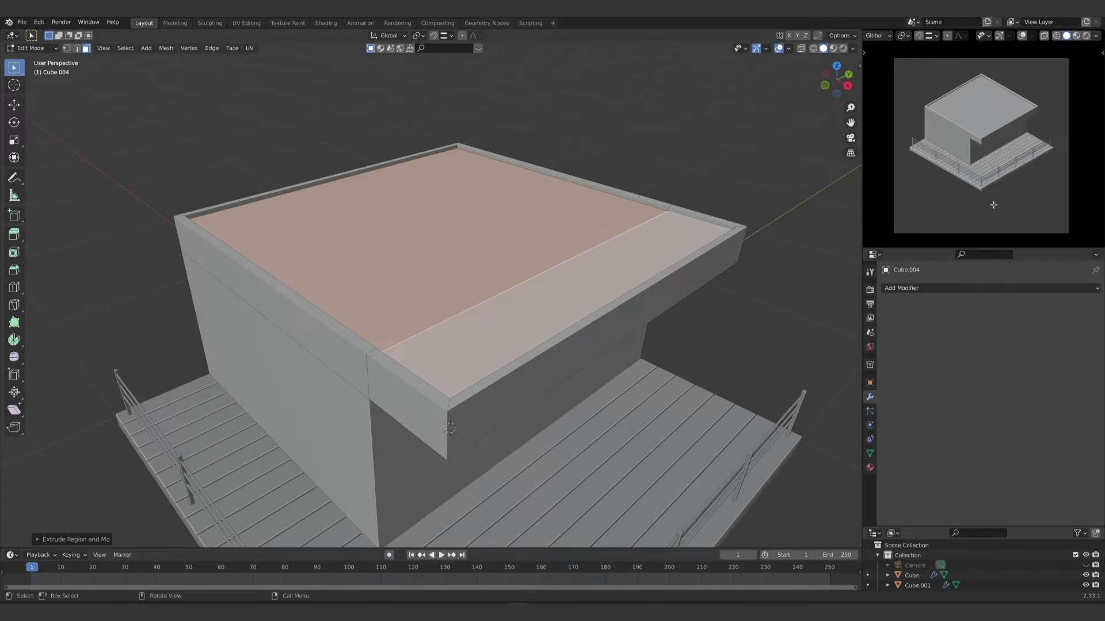
scroll(484, 217, down, 3)
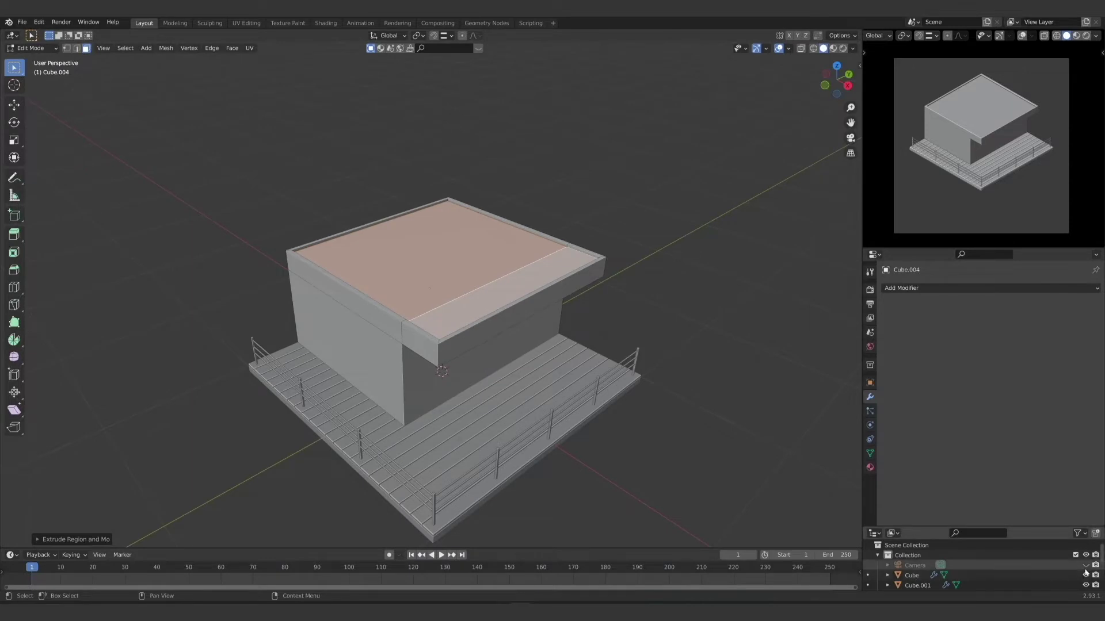
Step: In Object Mode, select the camera and raise its Location Z to 5.68 m
scroll(590, 251, down, 5)
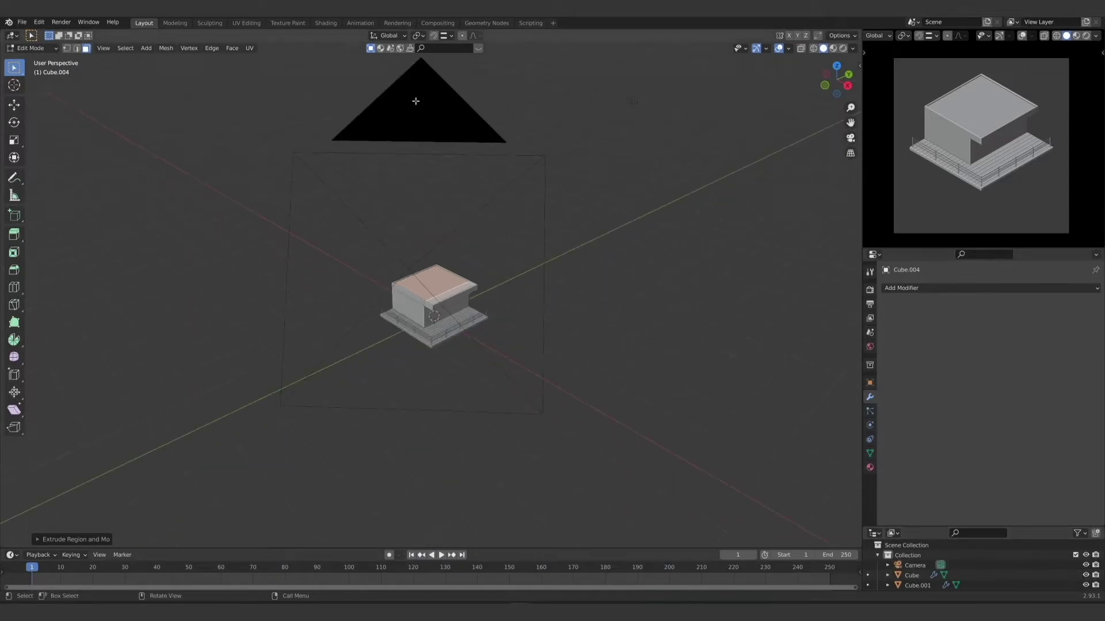
key(Tab)
click(366, 154)
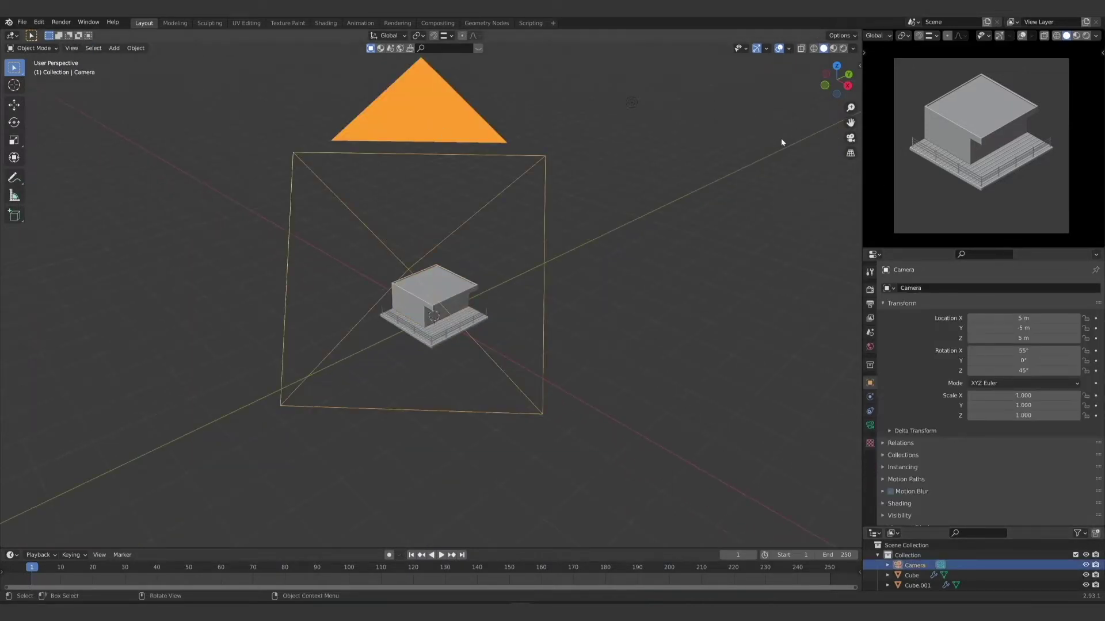
key(n)
drag(800, 106, 831, 105)
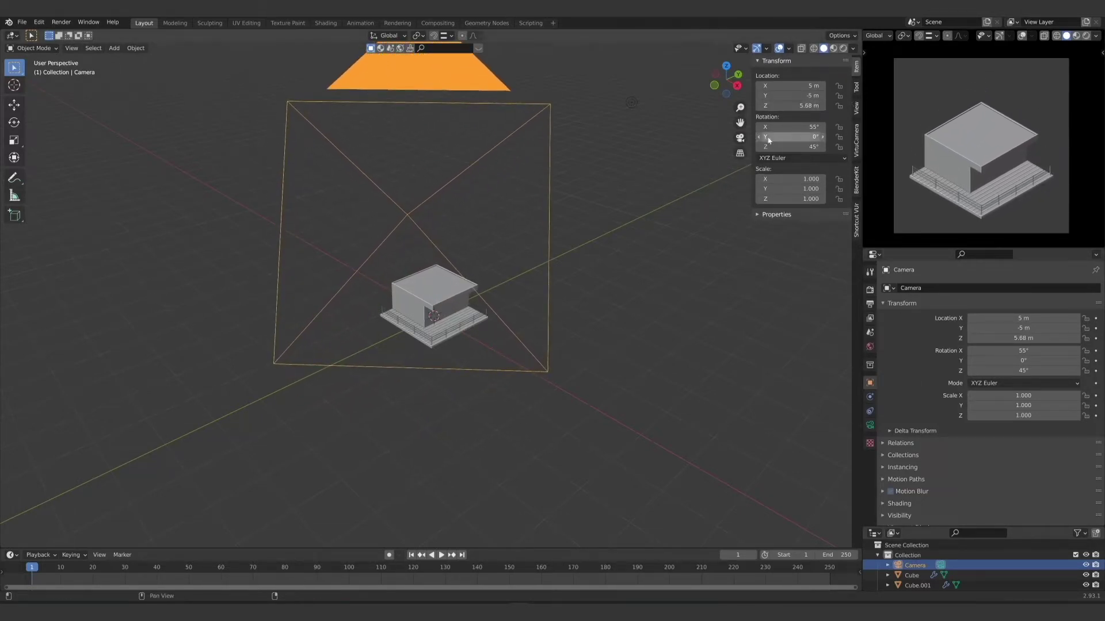
Step: Hide the camera via its Outliner eye icon and zoom in on the house
key(n)
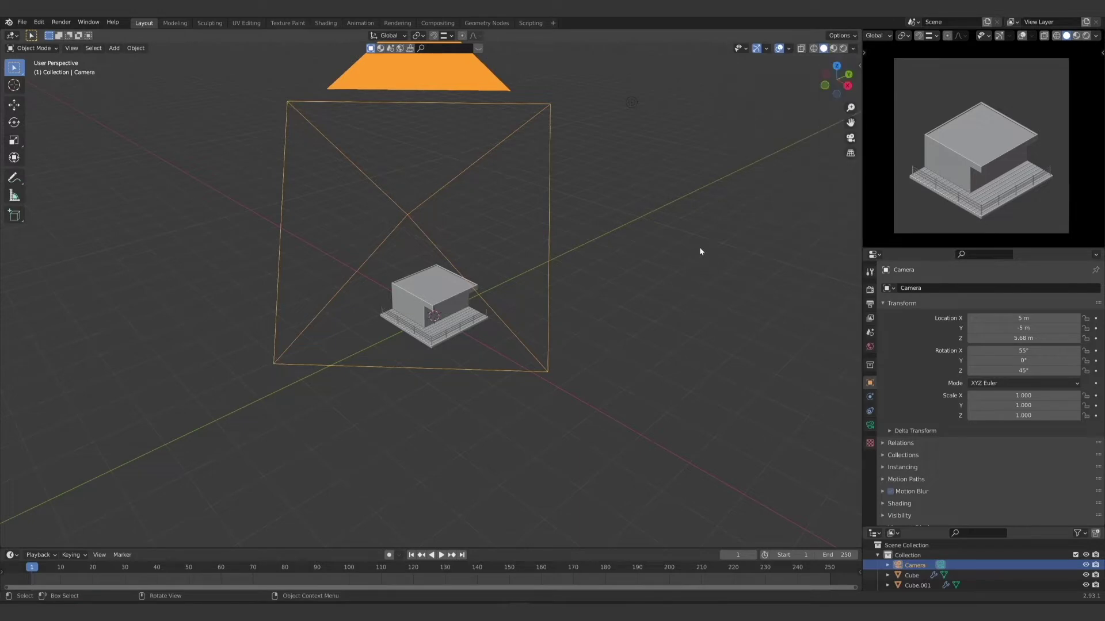
click(1086, 565)
scroll(422, 343, up, 5)
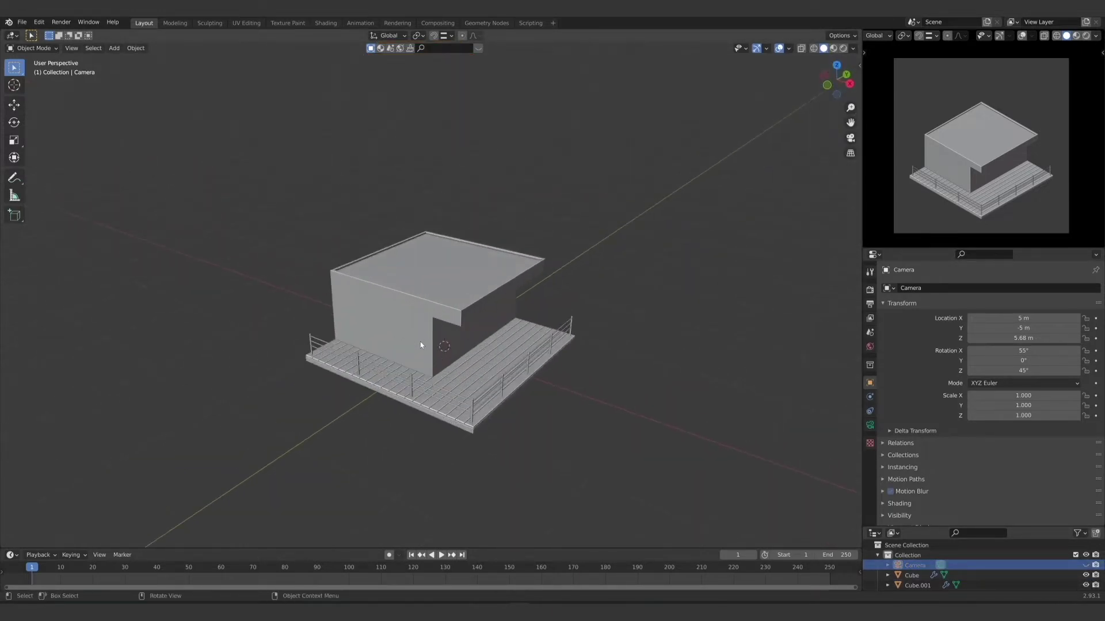
scroll(401, 345, up, 4)
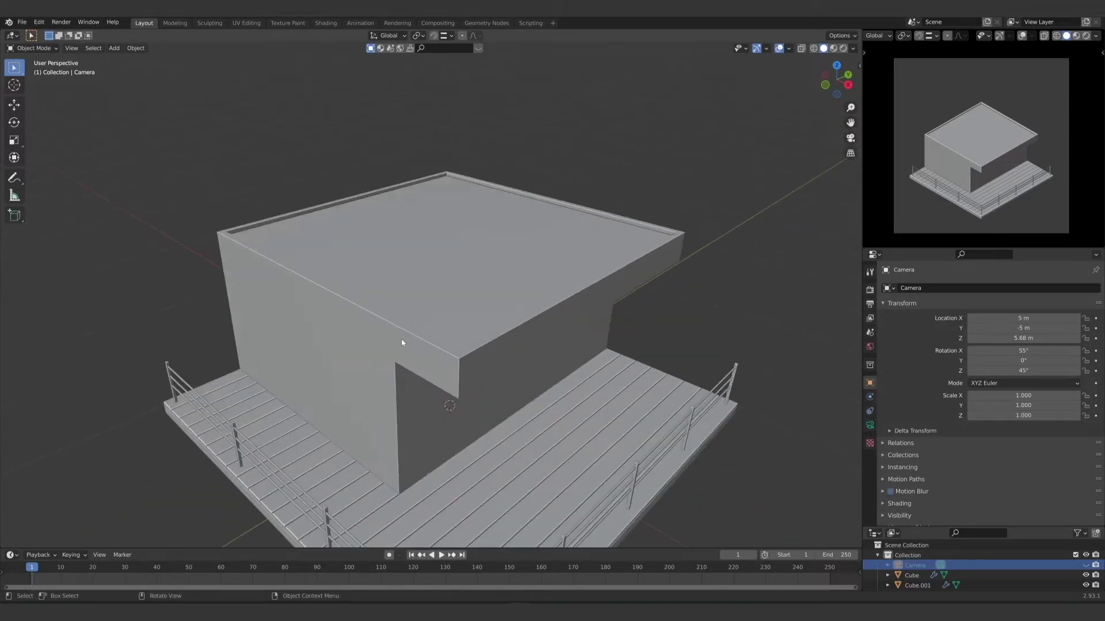
middle_drag(388, 390, 394, 365)
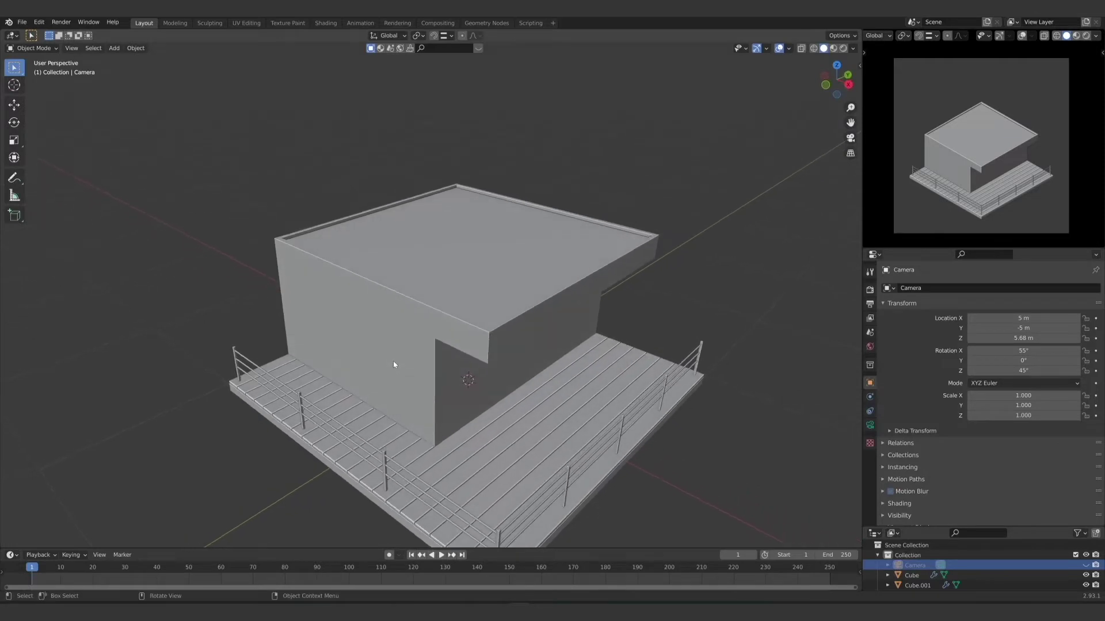
Step: Add a cube, shrink it, and move it onto the house roof in front view
key(shift+a)
mouse_move(450, 256)
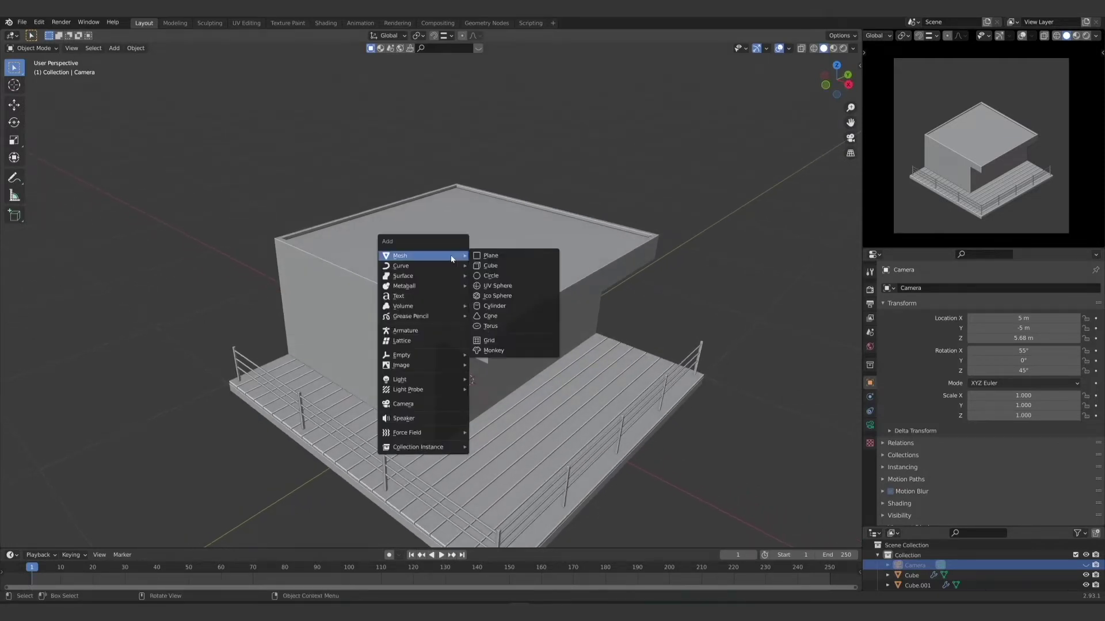
click(494, 267)
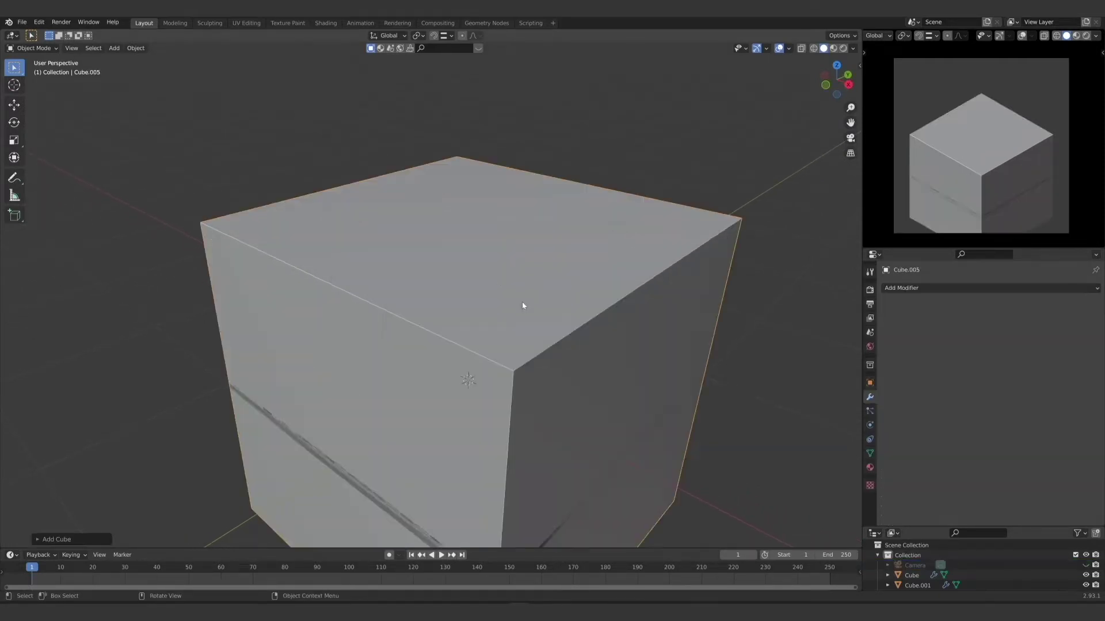
key(s)
click(531, 430)
key(KP_1)
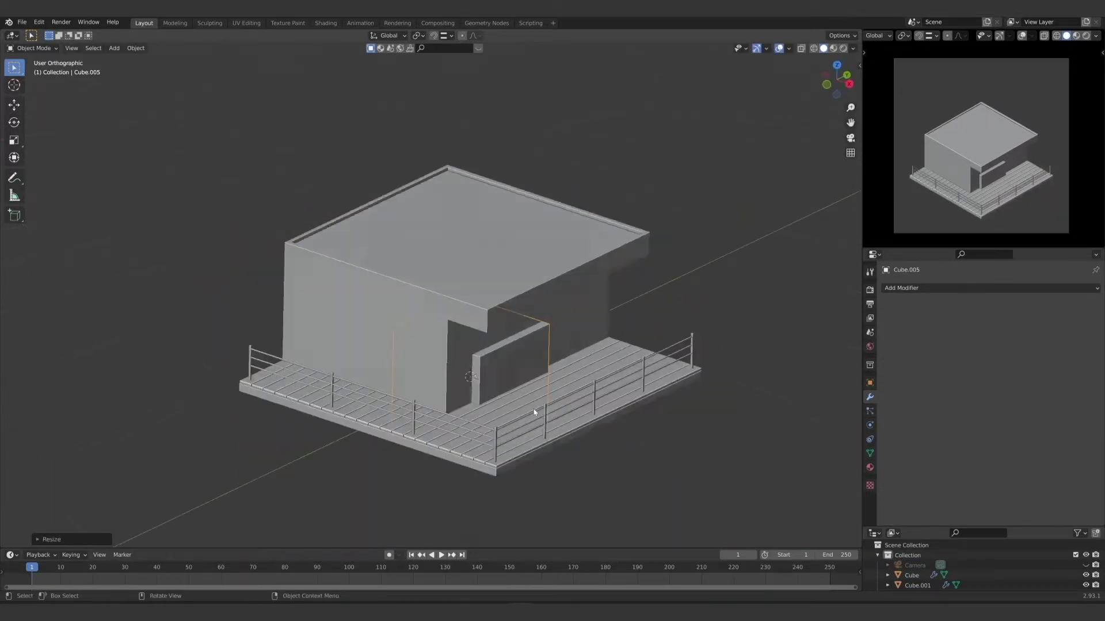
key(g)
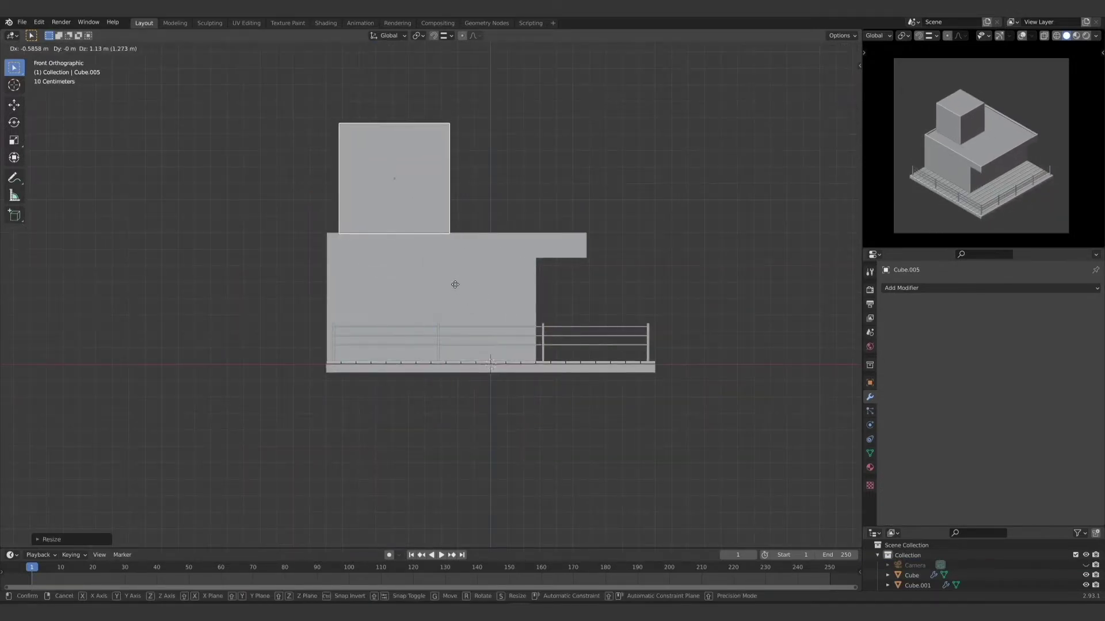
click(454, 286)
Step: Widen the cube along X, shift it sideways, and move it toward the back in top view
key(s)
key(x)
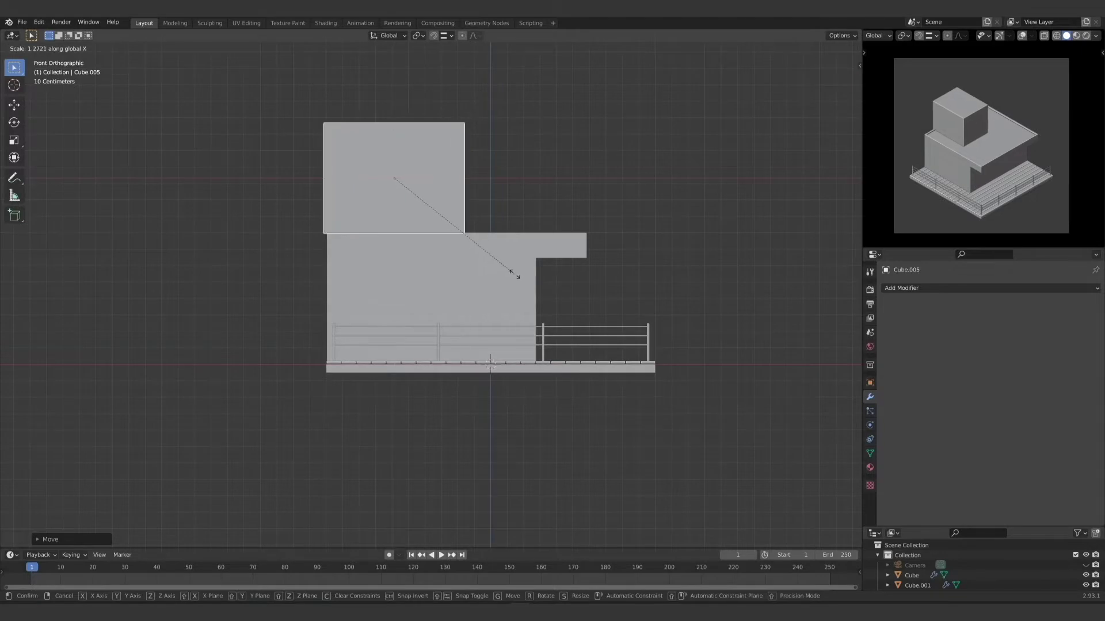
click(503, 275)
key(g)
click(486, 280)
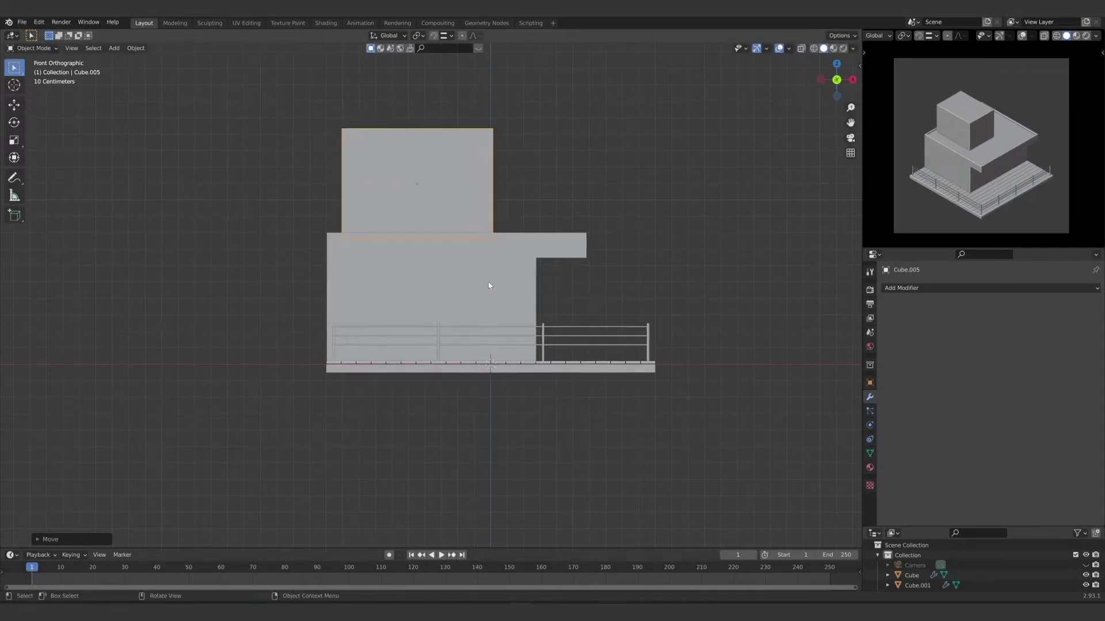
middle_drag(488, 281, 382, 337)
key(KP_7)
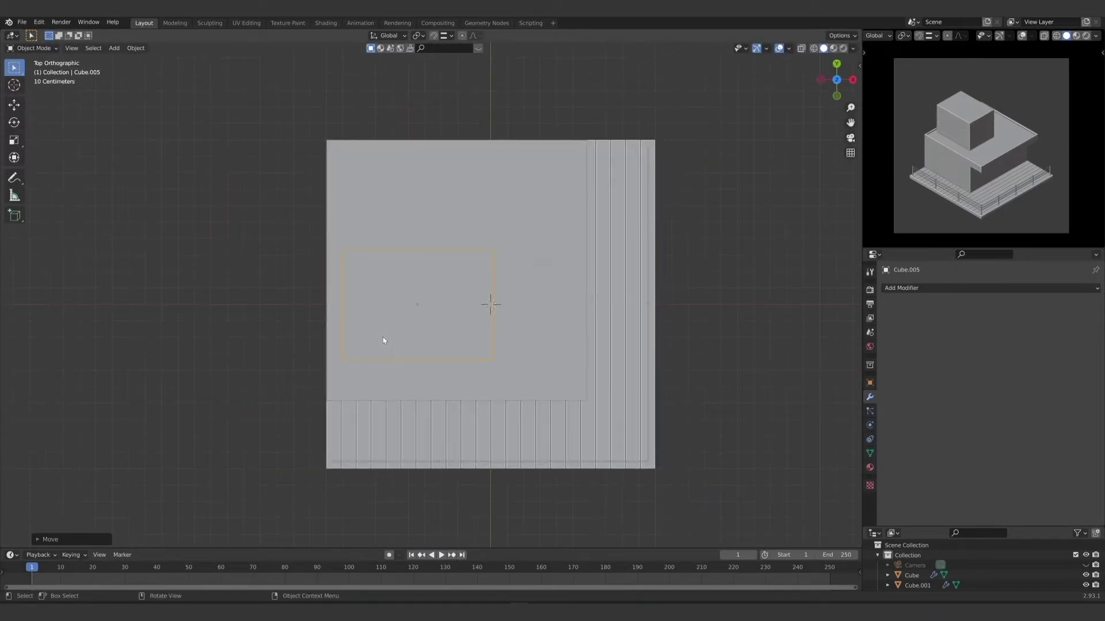
key(g)
click(408, 265)
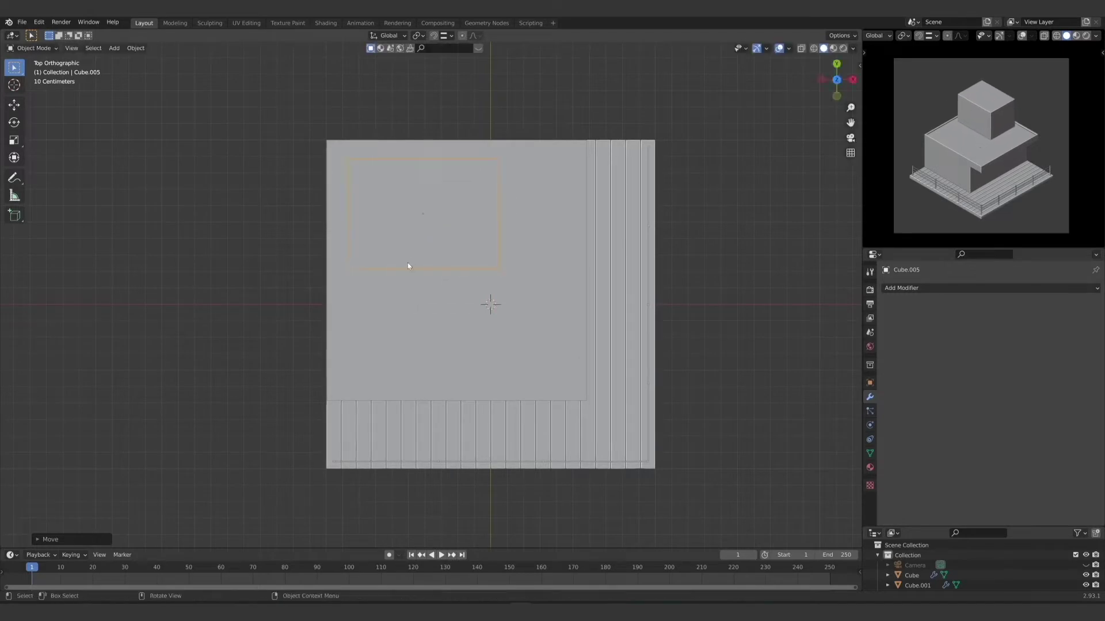
Step: In wireframe, scale the cube up and centre it over the roof, then return to solid shading
key(z)
click(517, 226)
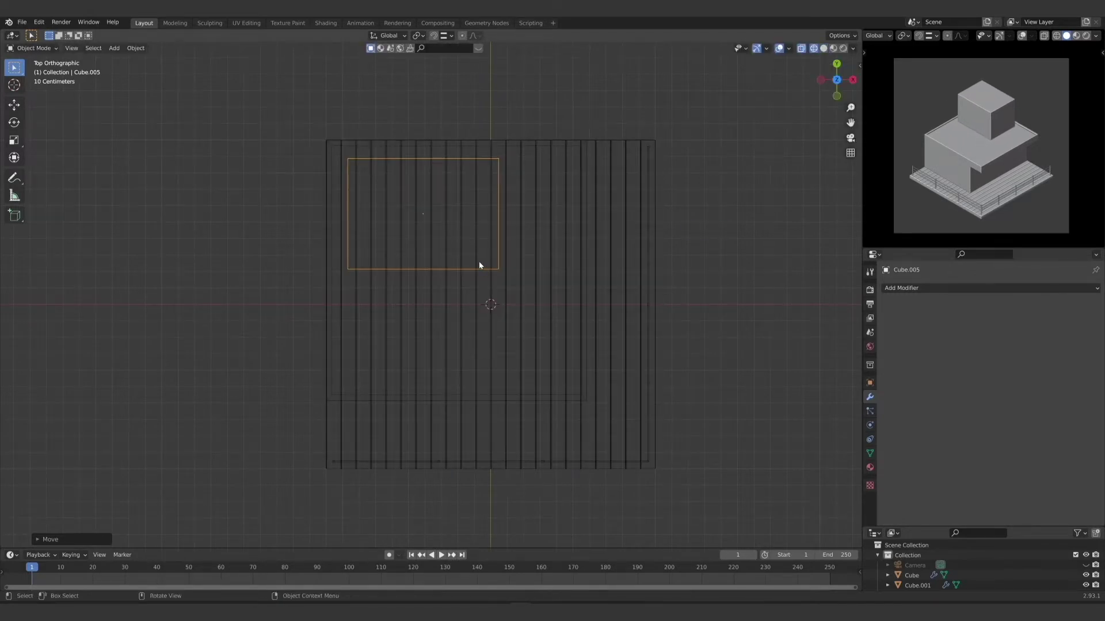
key(s)
click(500, 274)
key(g)
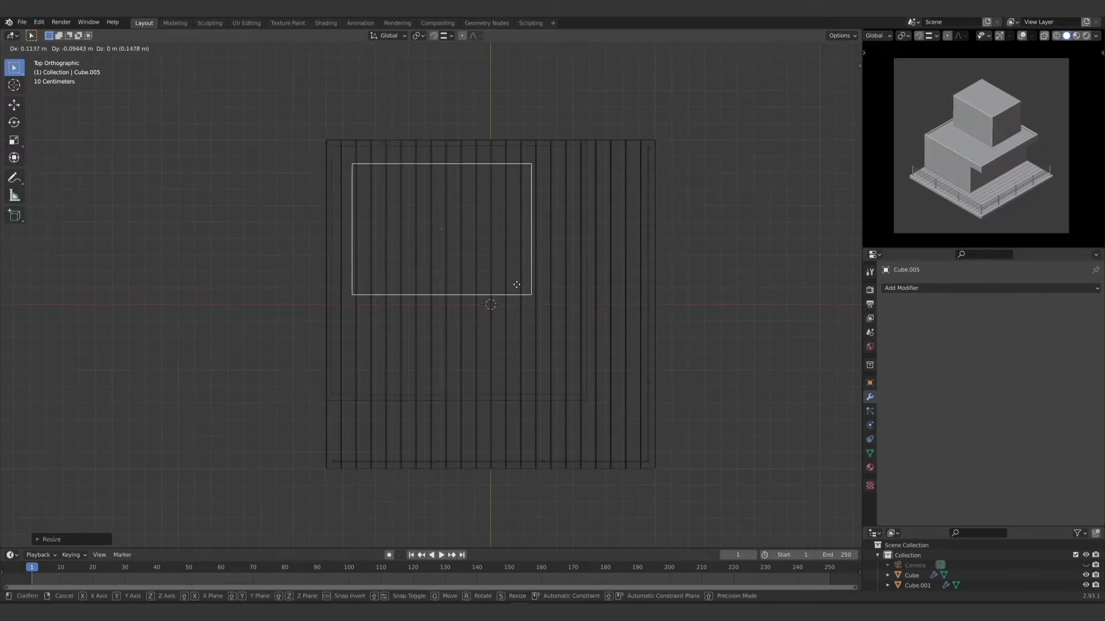
click(510, 274)
middle_drag(510, 273, 554, 251)
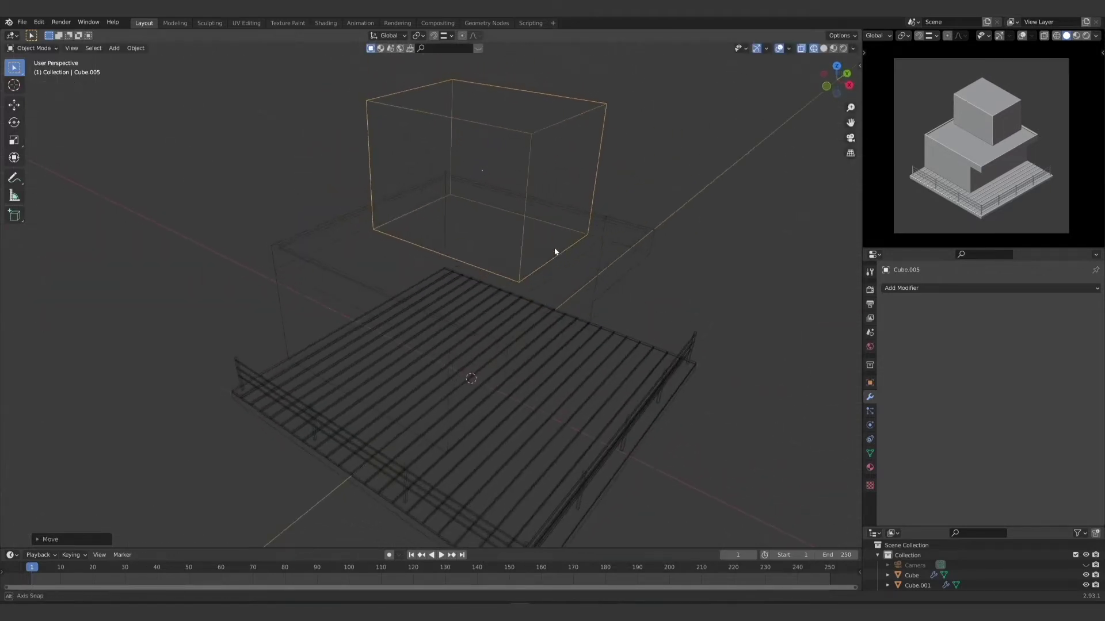
key(z)
click(689, 202)
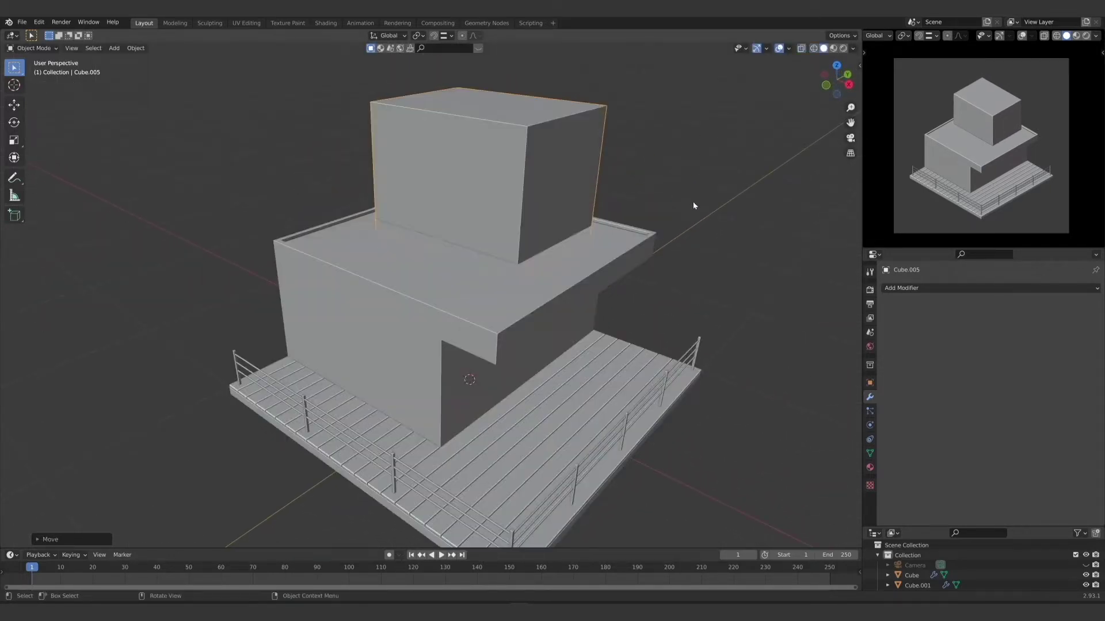
scroll(693, 205, up, 2)
scroll(525, 236, up, 2)
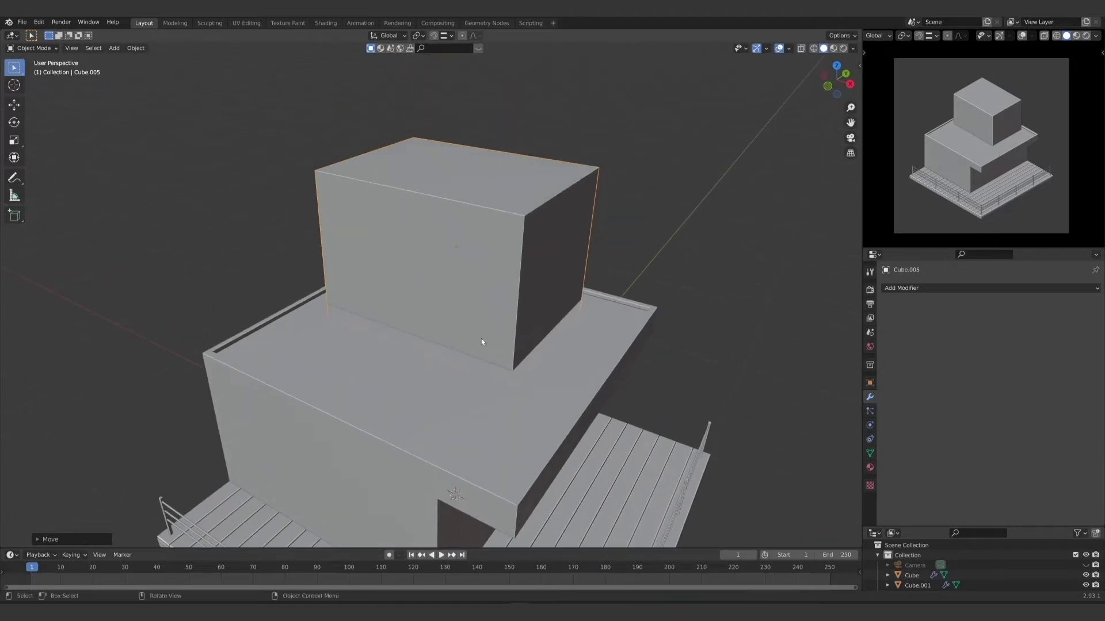
Step: Raise the cube slightly along Z and fine-tune its position from the top view
key(g)
key(z)
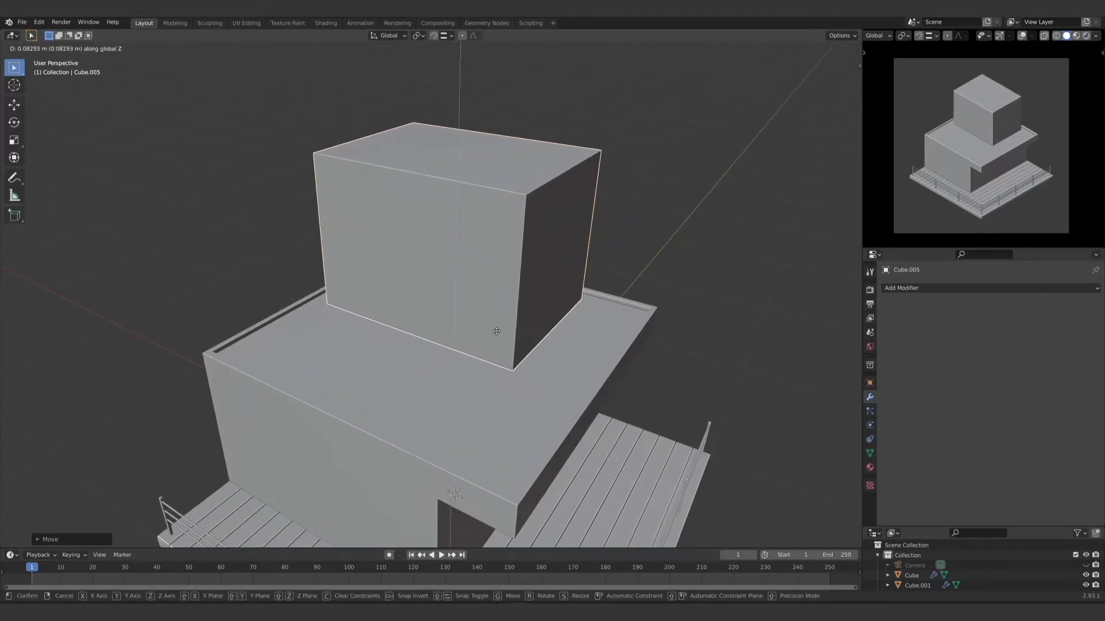
click(496, 331)
middle_drag(426, 348, 336, 351)
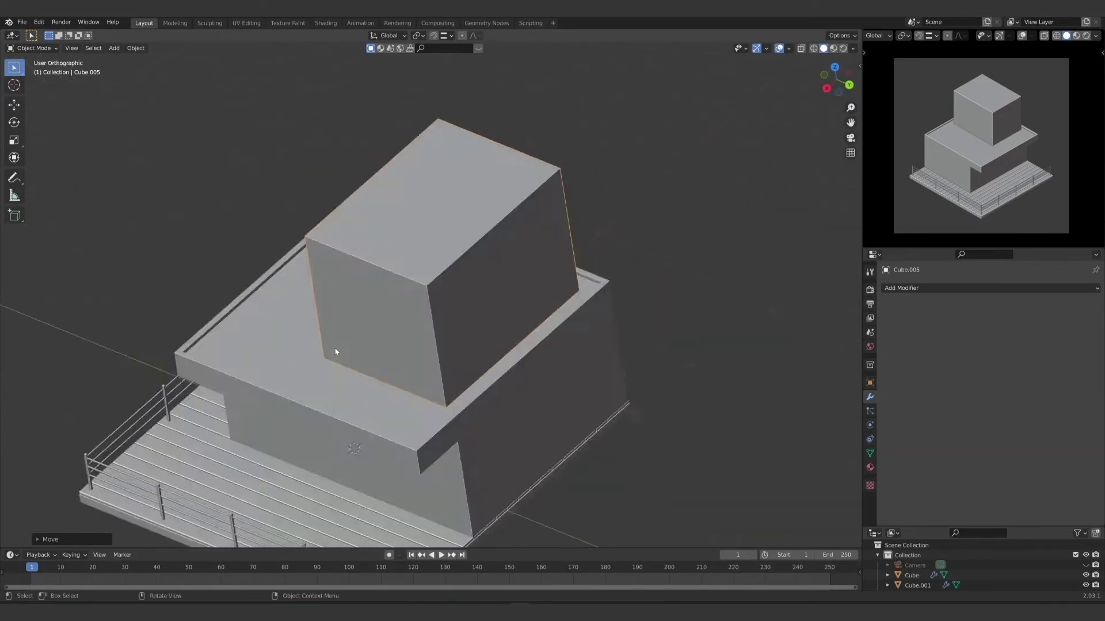
key(KP_7)
key(g)
key(z)
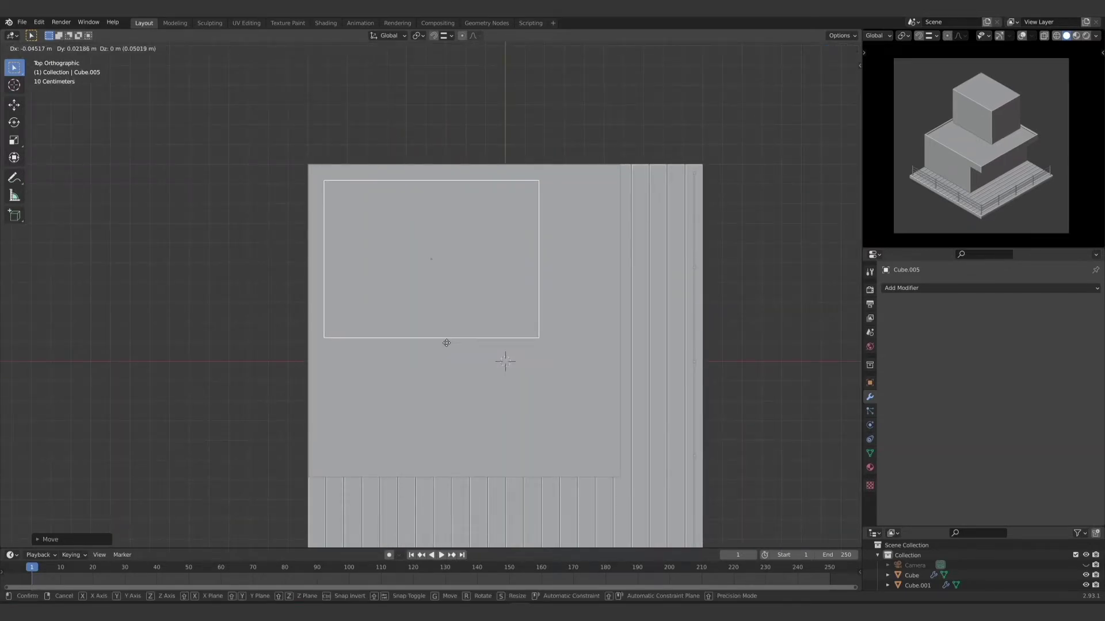
click(446, 341)
middle_drag(535, 153, 542, 239)
Step: In Edit Mode, move the upper box's right face outward along X
key(Tab)
click(529, 235)
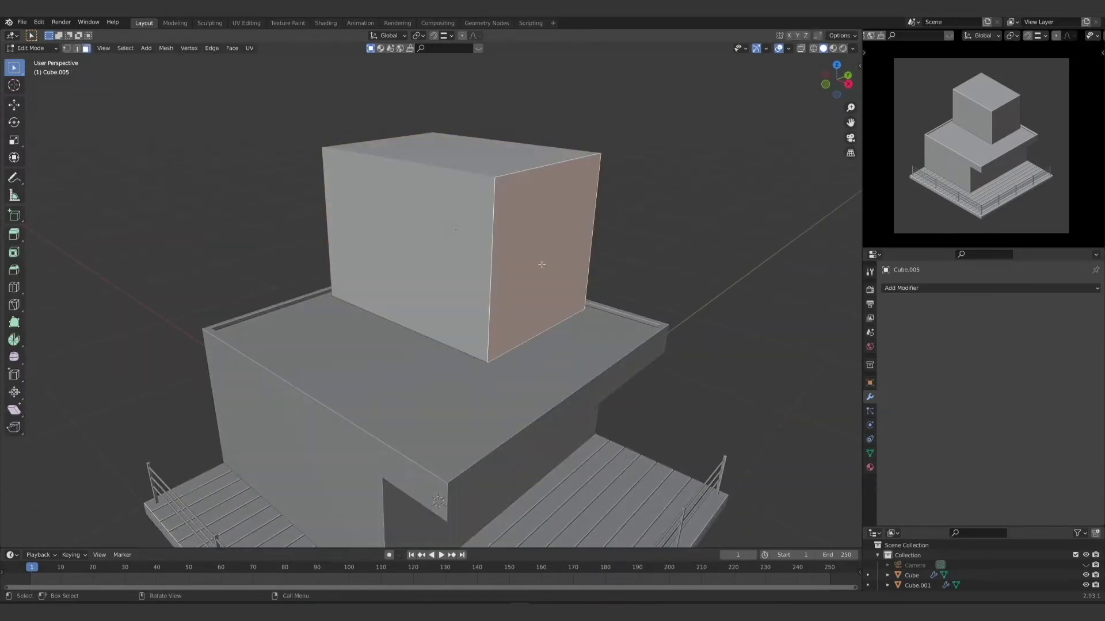
key(g)
key(x)
click(556, 272)
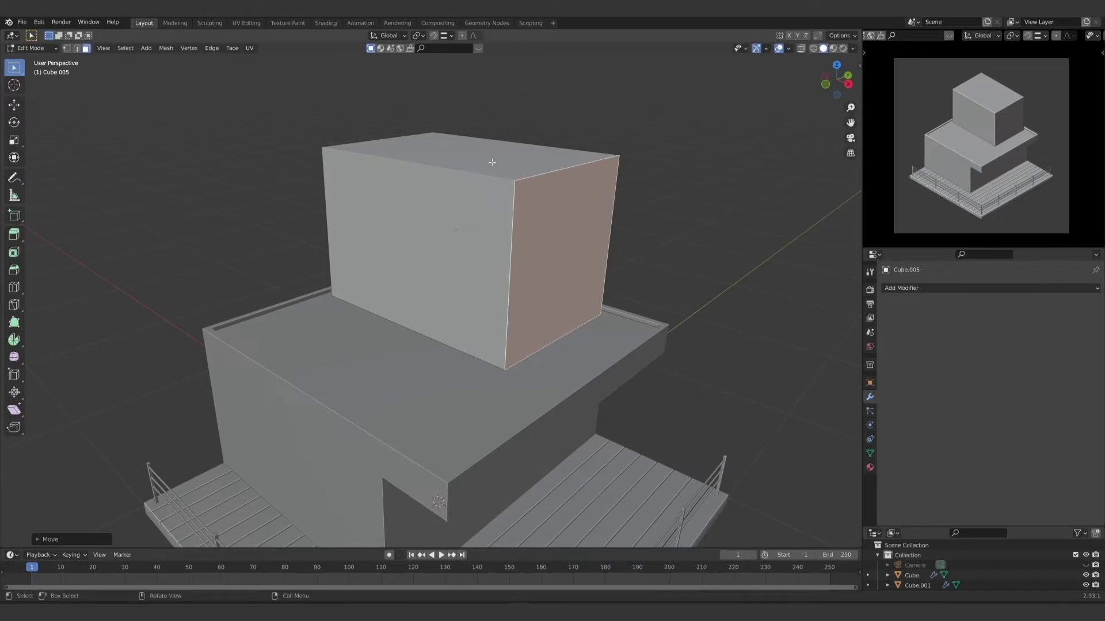
Step: Nudge the box's top face down slightly along Z and select its front face
click(529, 187)
key(g)
key(z)
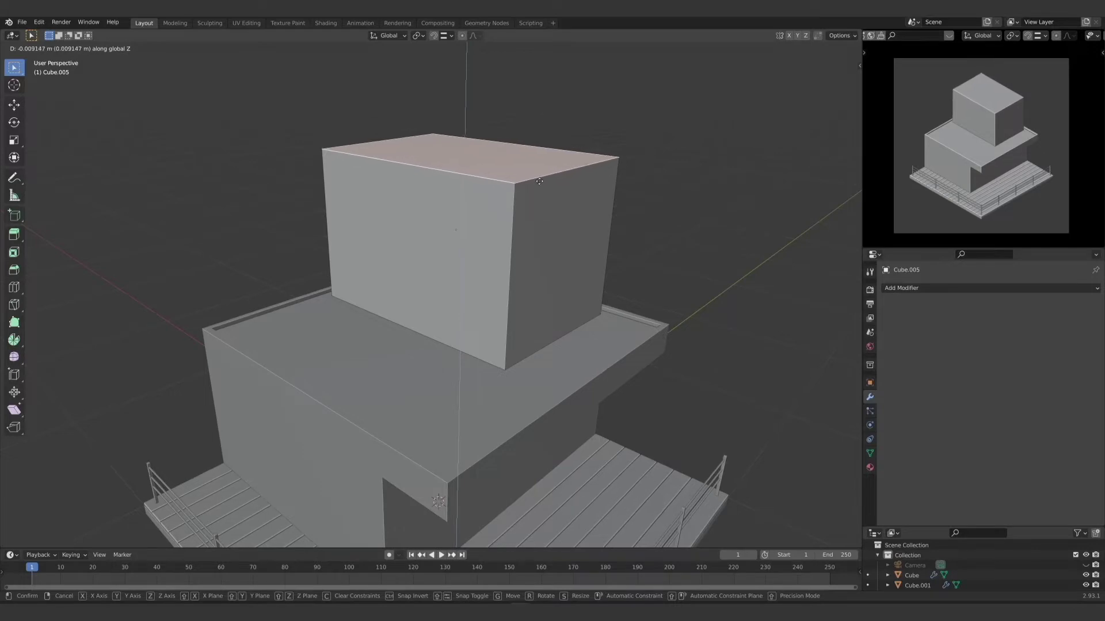
click(539, 180)
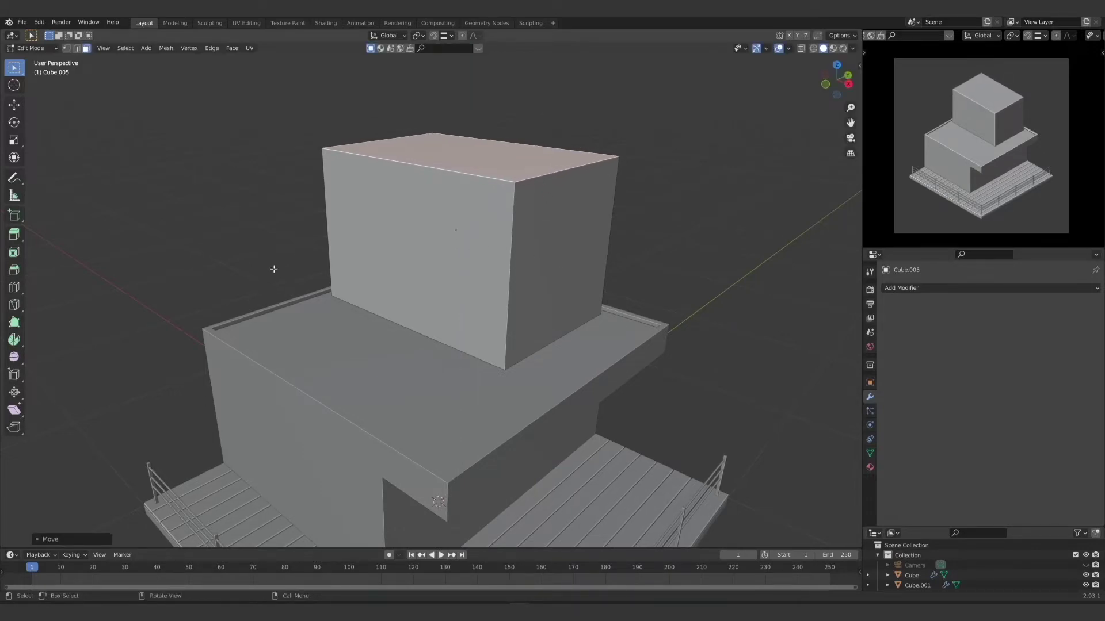
click(409, 224)
middle_drag(409, 224, 384, 299)
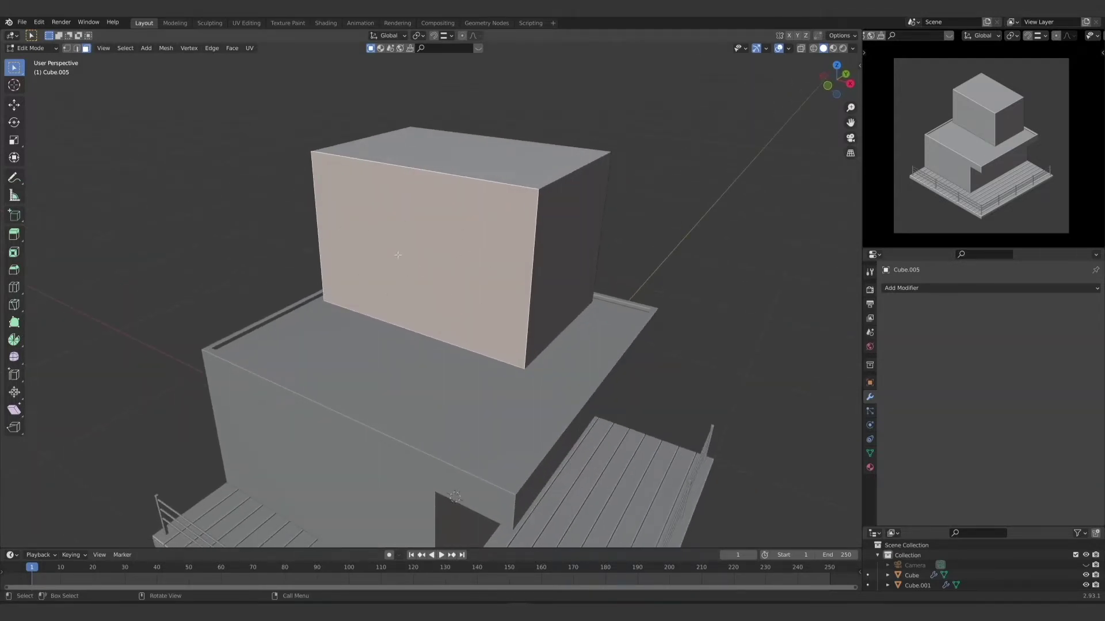
middle_drag(461, 273, 535, 304)
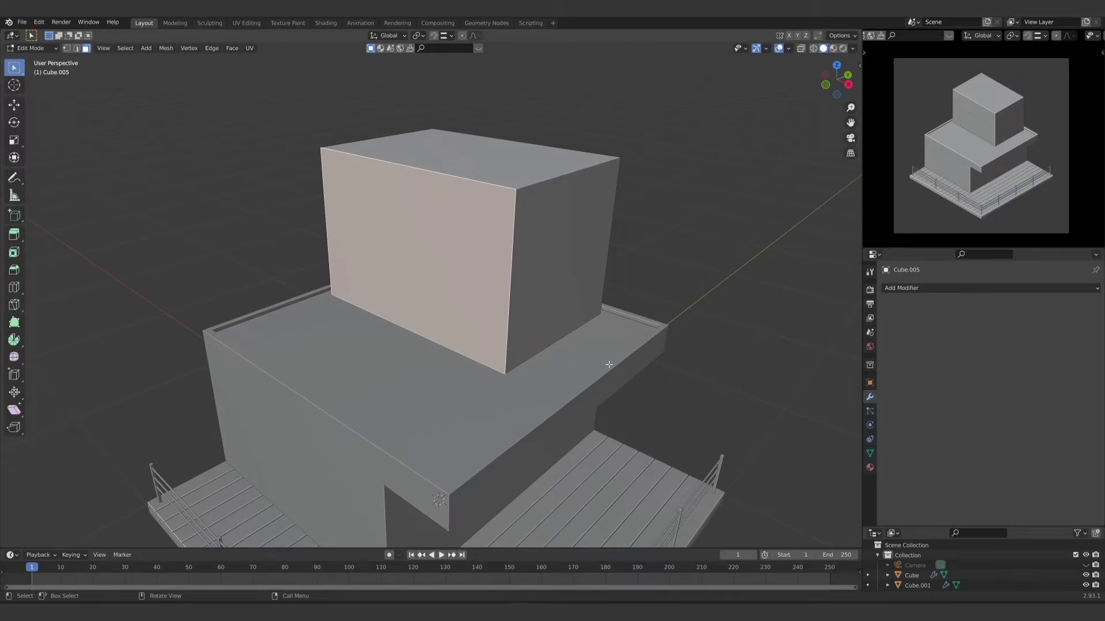
Step: Inset the upper box's front face and turn on X-ray
key(i)
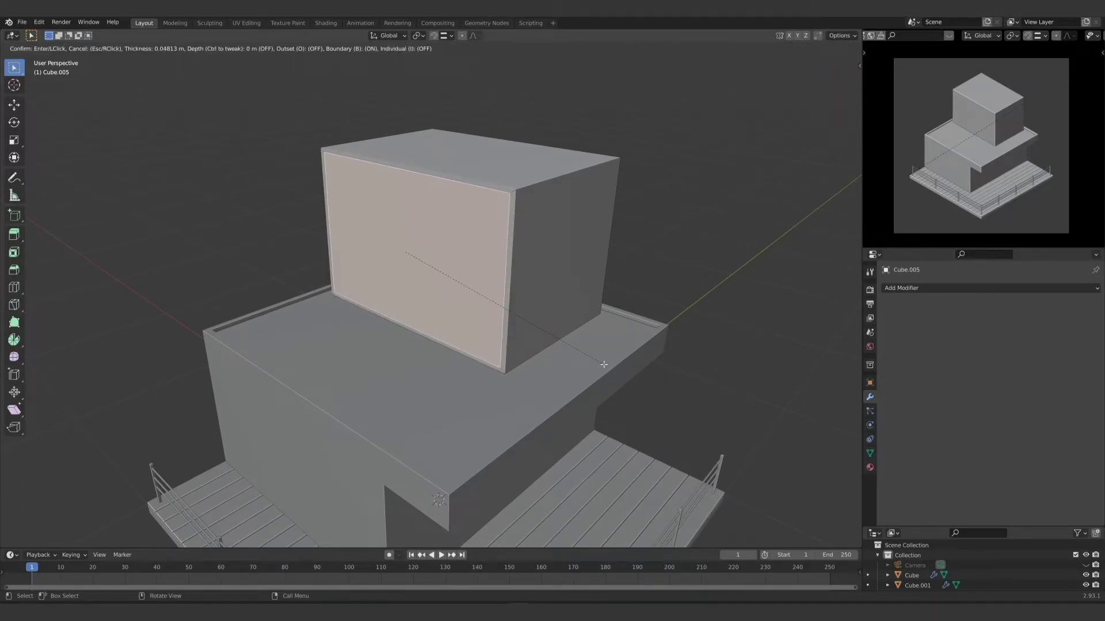
click(604, 364)
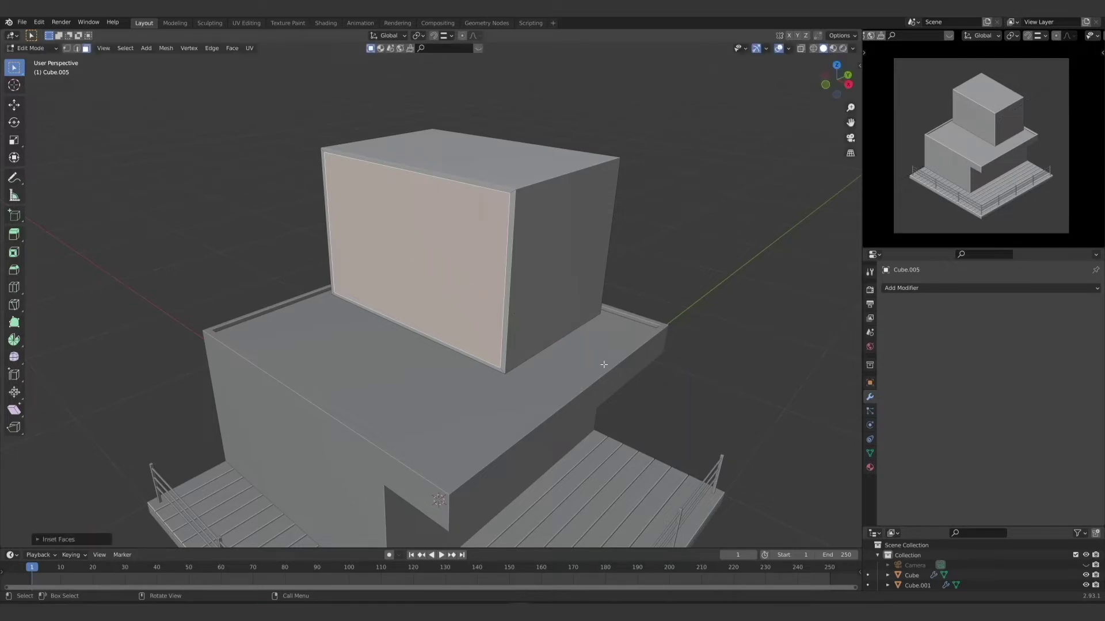
middle_drag(324, 354, 341, 352)
click(803, 49)
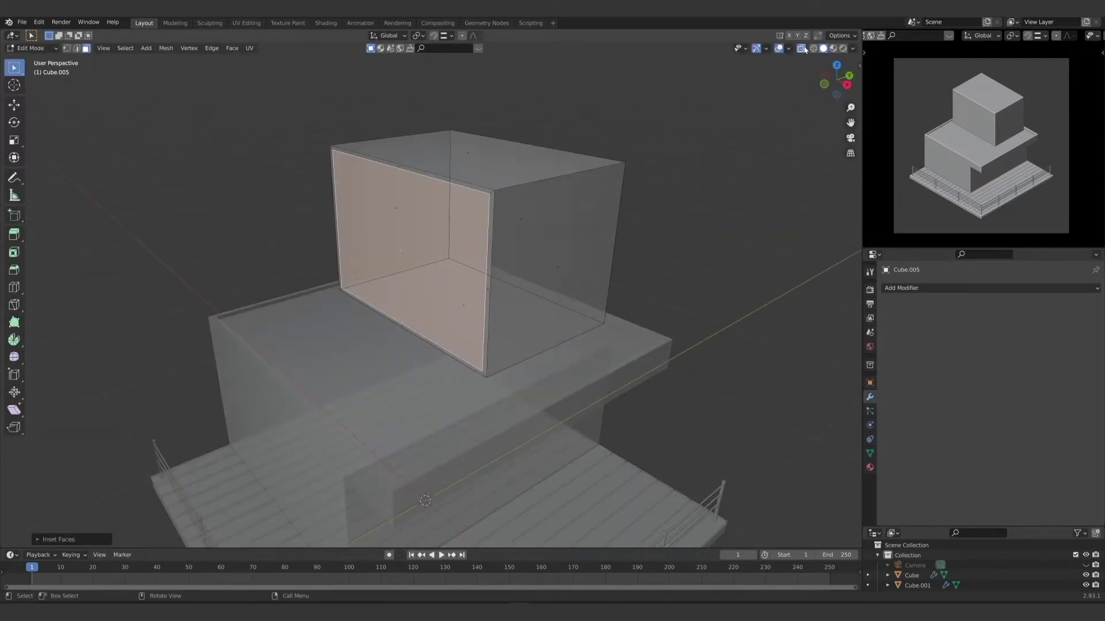
middle_drag(337, 328, 313, 336)
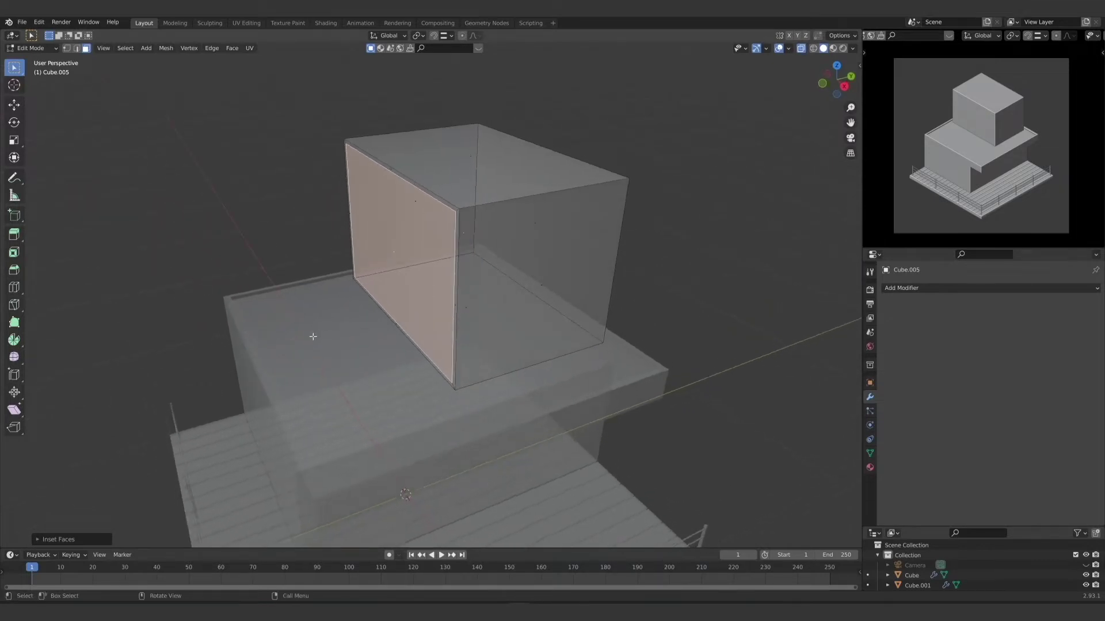
Step: Extrude the inset face deep into the box and nudge it along Y, leaving thin walls
key(e)
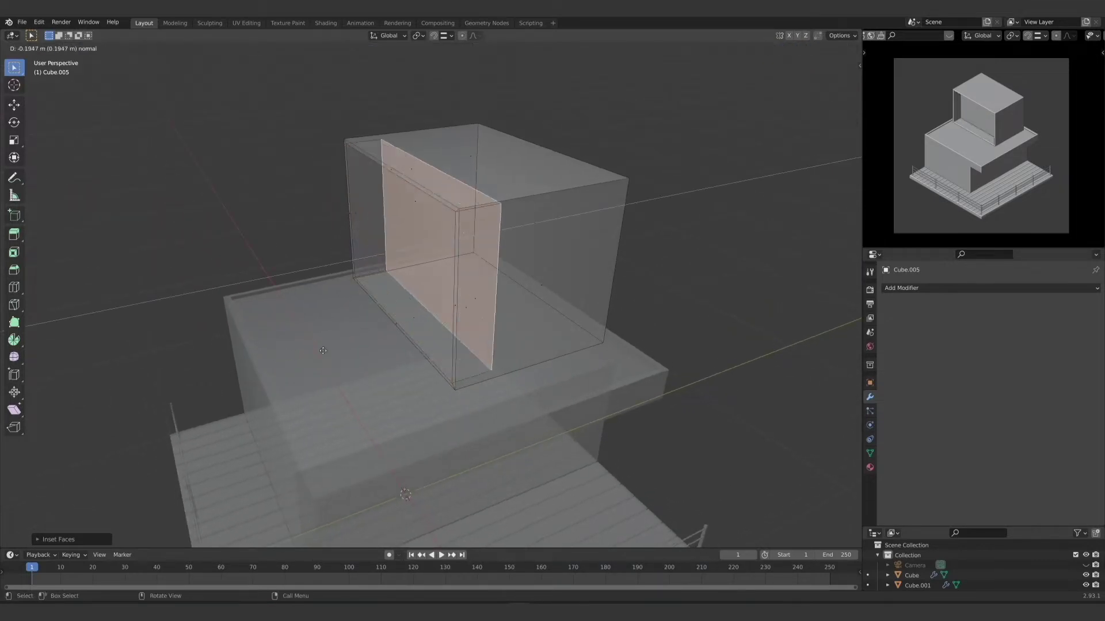
click(421, 339)
middle_drag(419, 337, 462, 316)
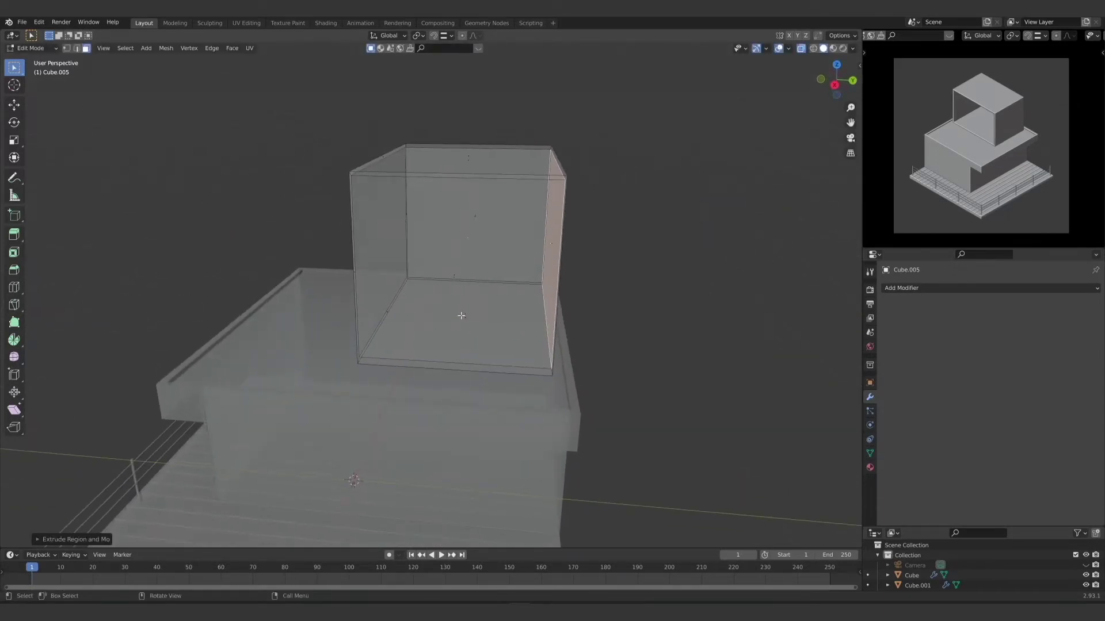
key(g)
key(y)
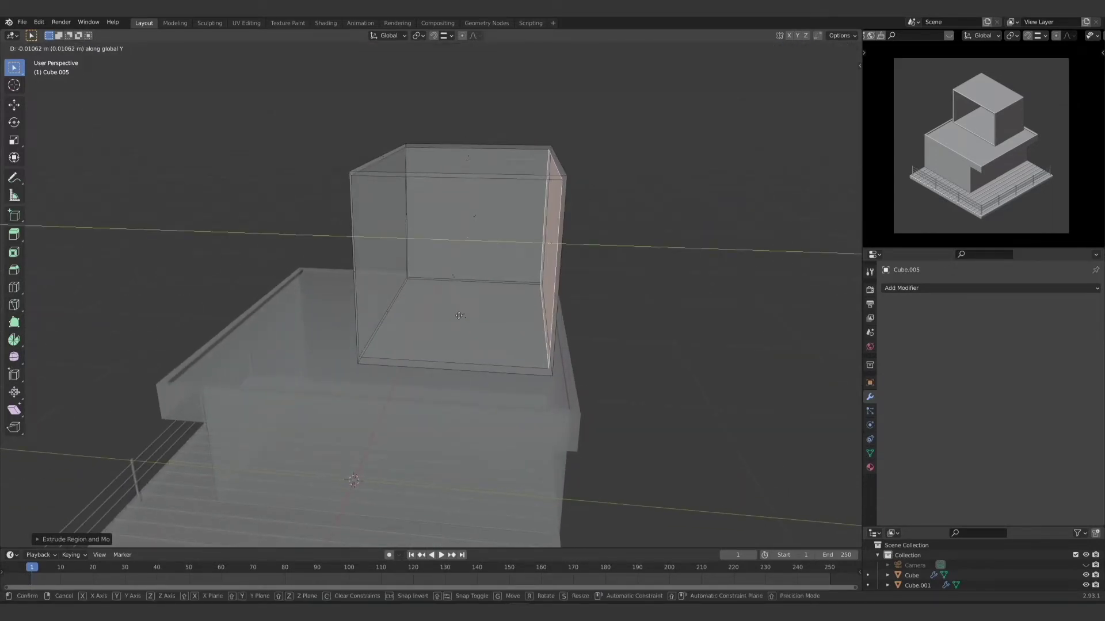
click(458, 315)
mouse_move(387, 337)
middle_down()
mouse_move(464, 339)
mouse_move(476, 355)
mouse_move(457, 355)
mouse_move(451, 396)
mouse_move(439, 382)
mouse_move(492, 405)
middle_up()
Step: With X-ray off, duplicate the back wall face and slide the copy about 0.67 m along Y
click(801, 49)
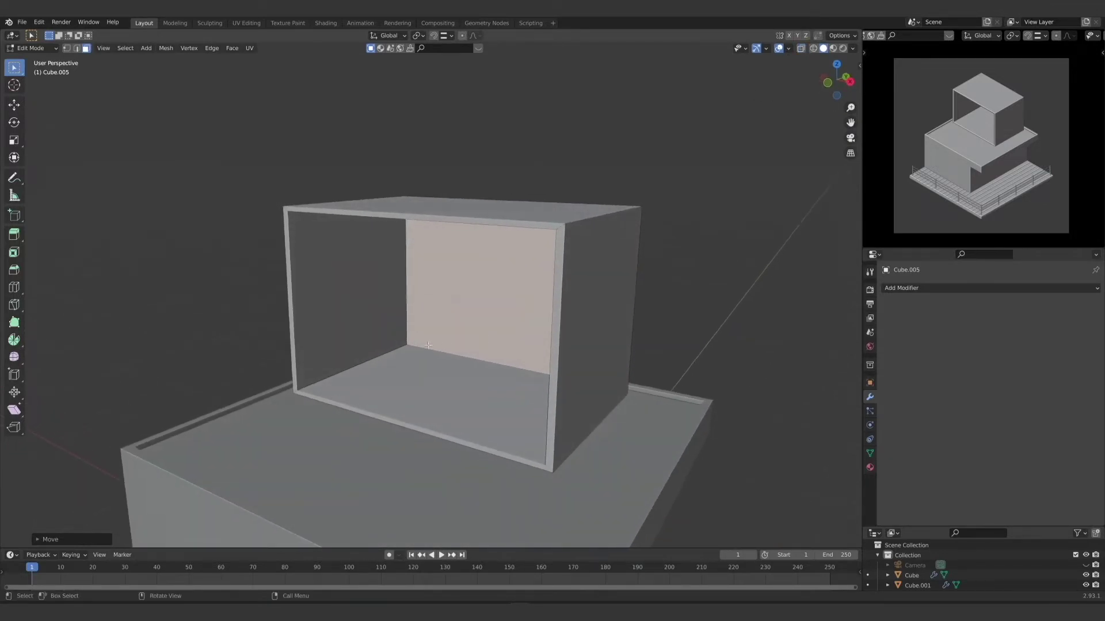
middle_drag(484, 339, 444, 344)
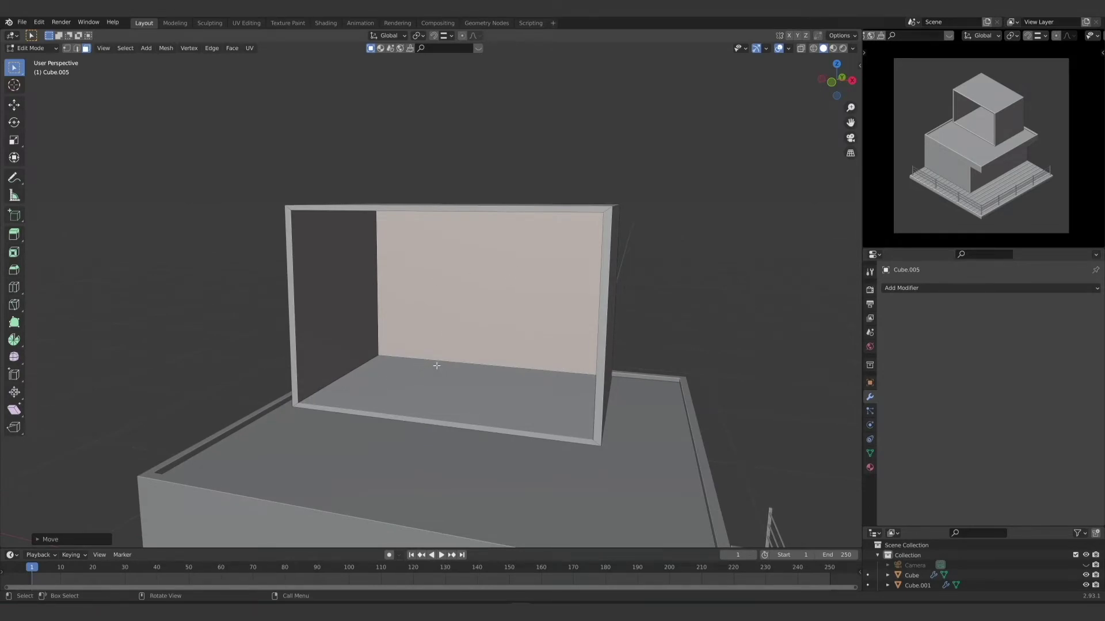
middle_drag(437, 366, 458, 322)
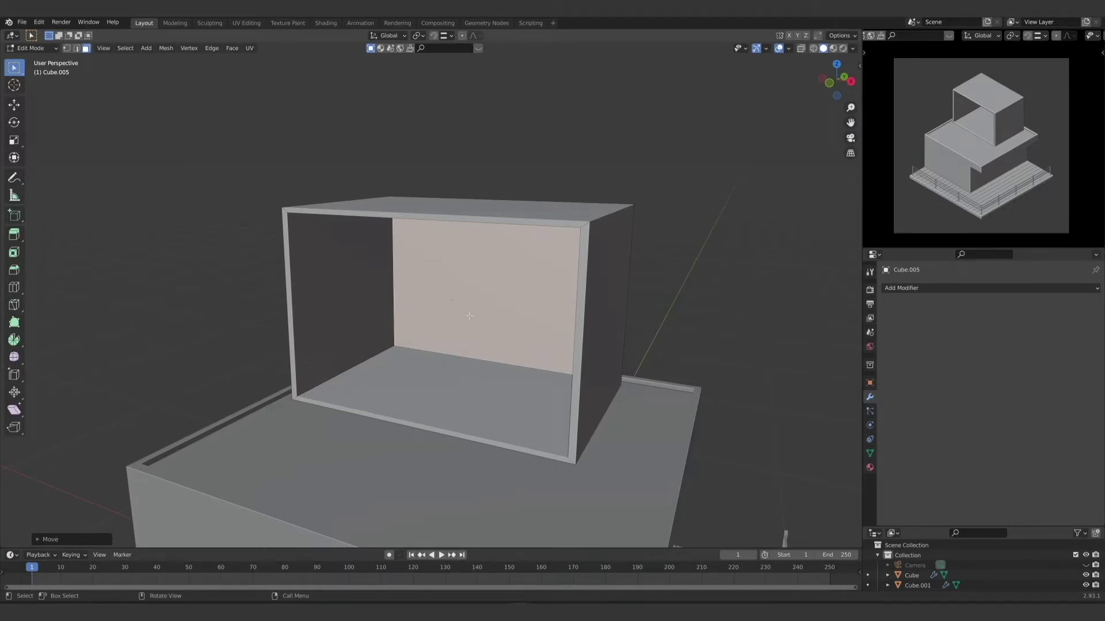
key(g)
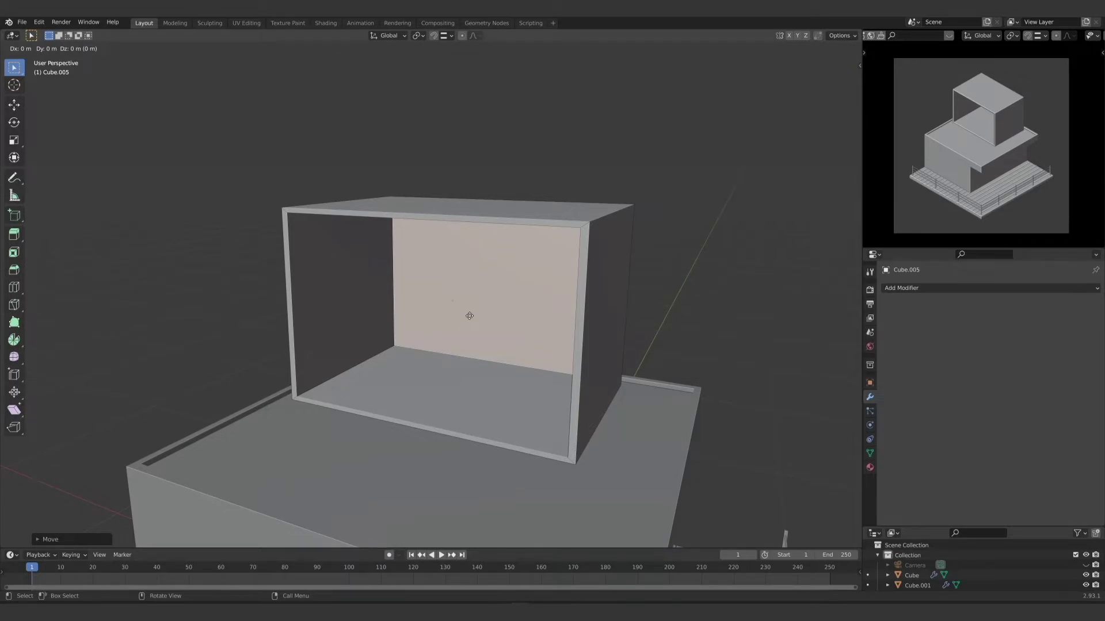
key(y)
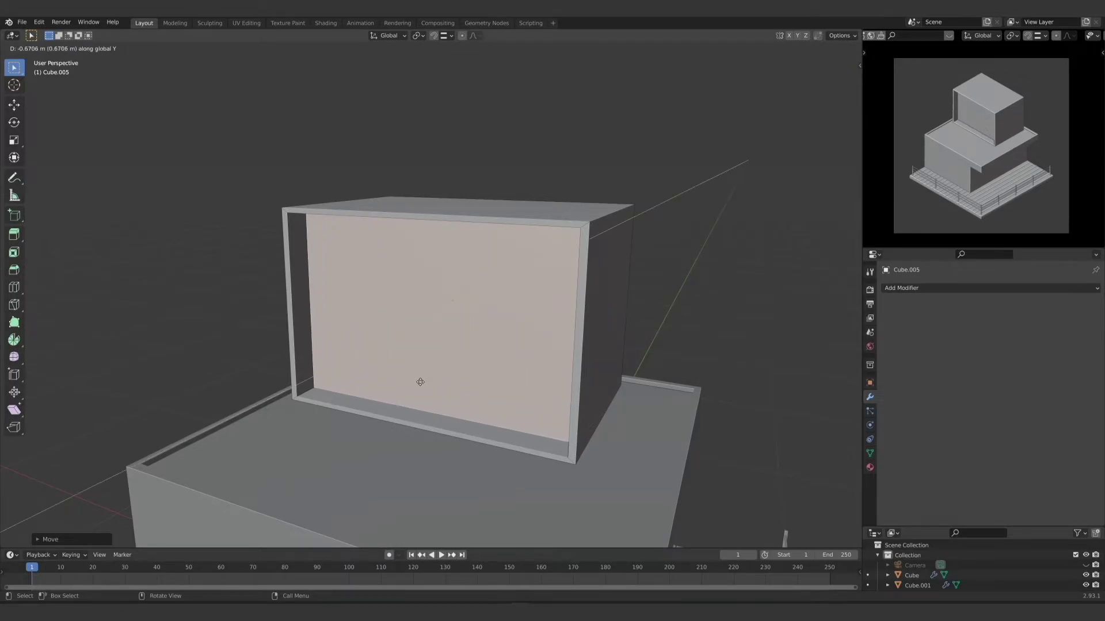
click(420, 382)
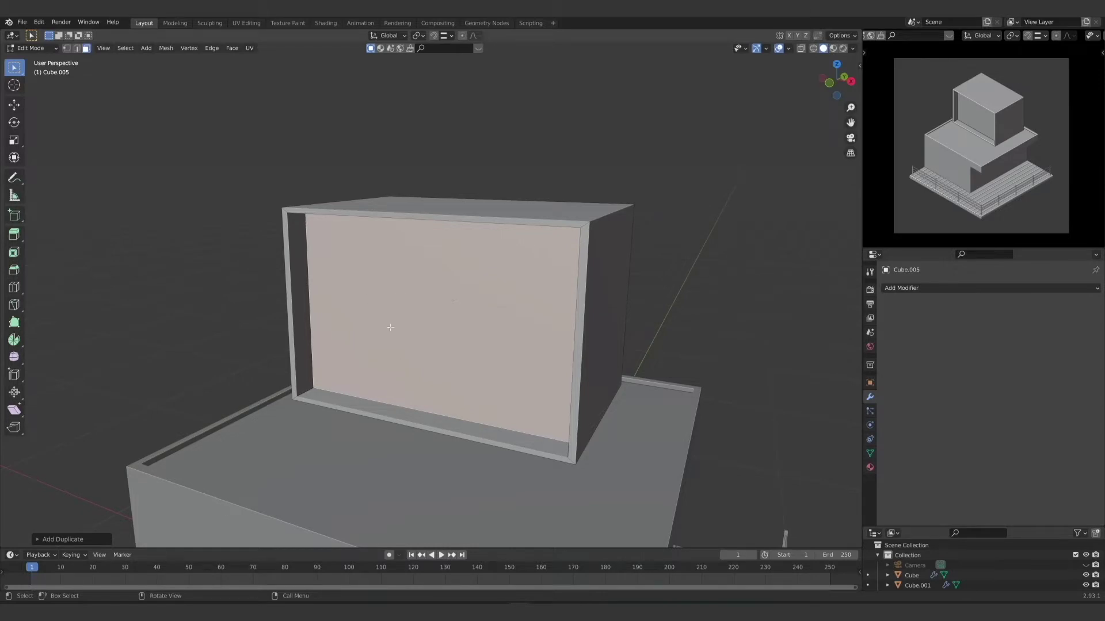
Step: Separate the front panel by selection into Cube.006 and select it in Object Mode
key(p)
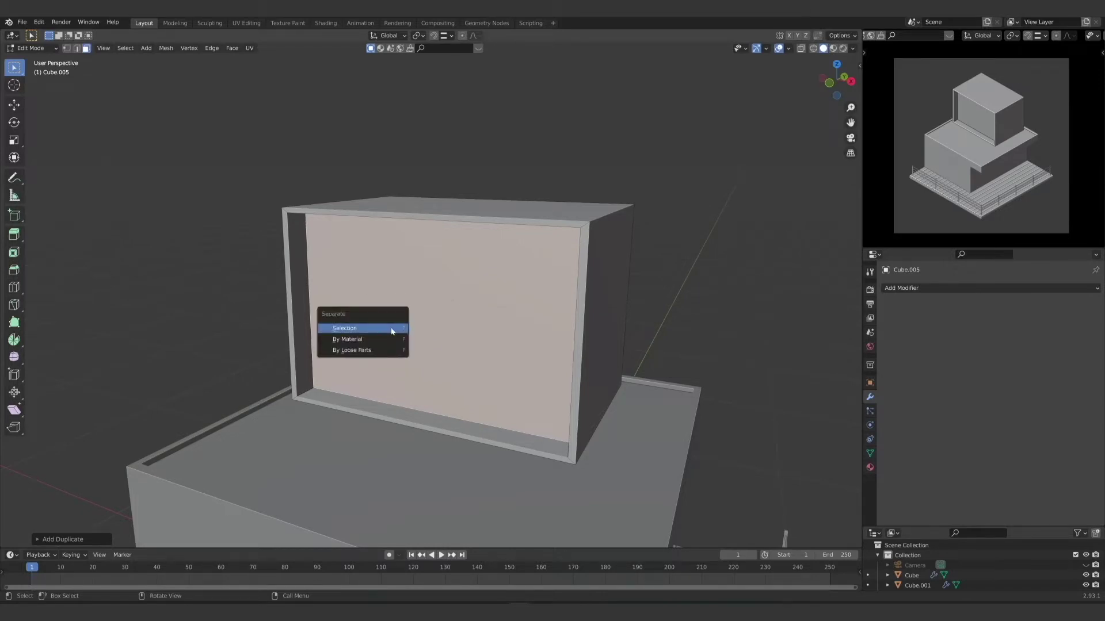
click(394, 329)
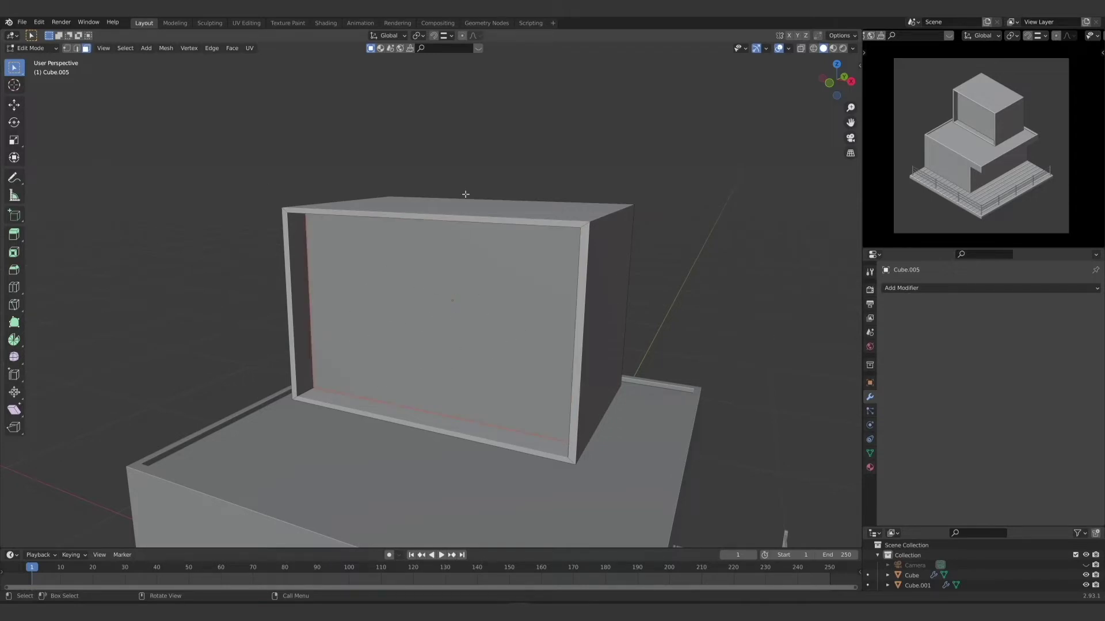
key(Tab)
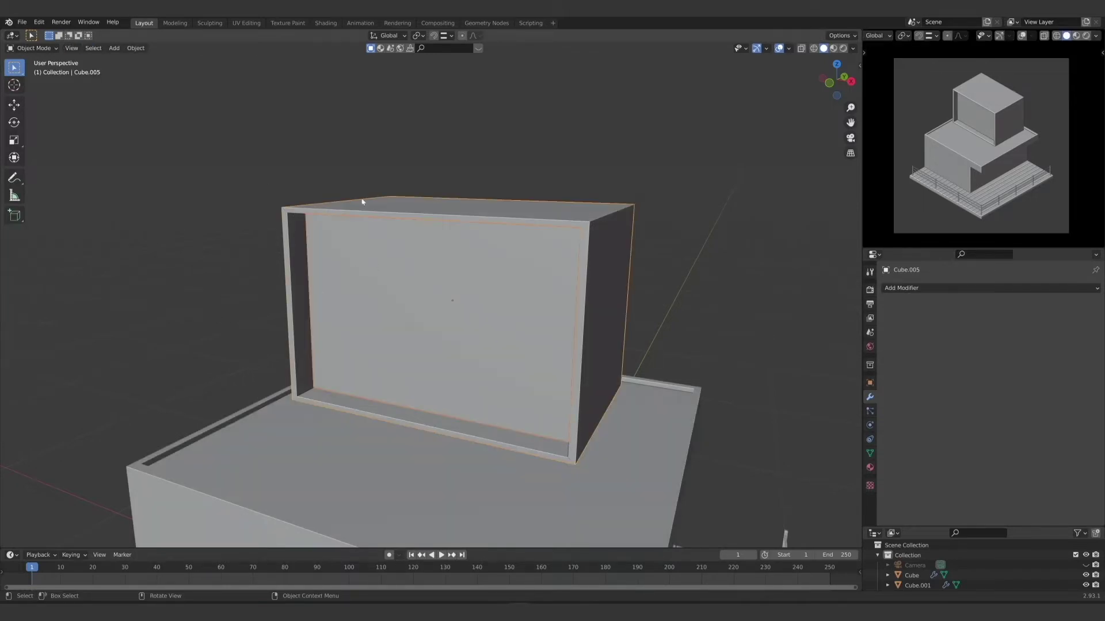
middle_drag(581, 301, 628, 310)
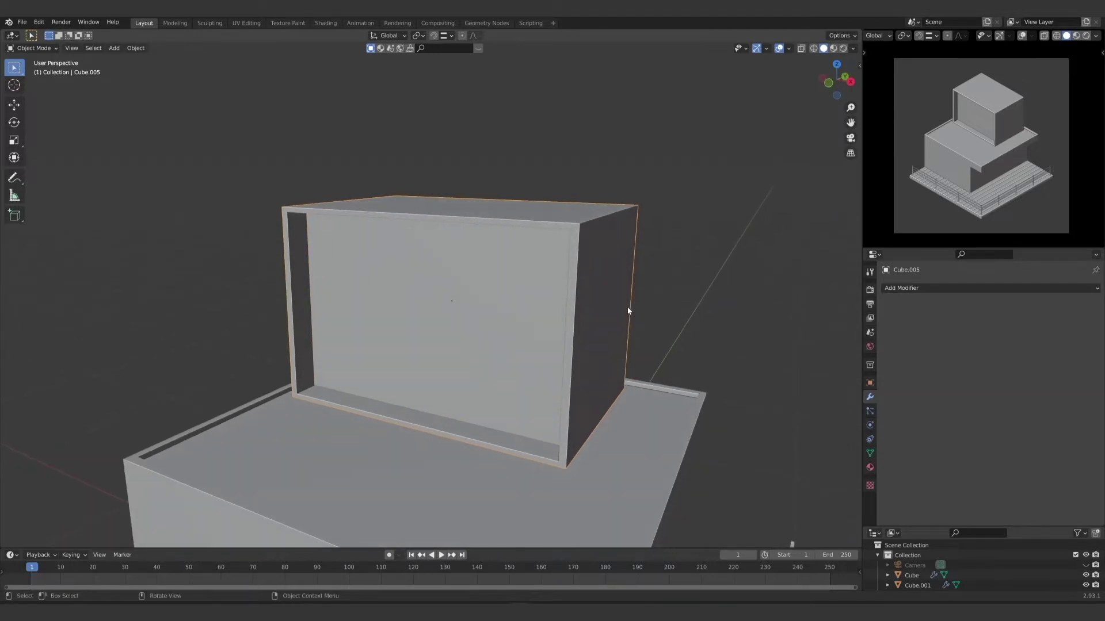
click(385, 305)
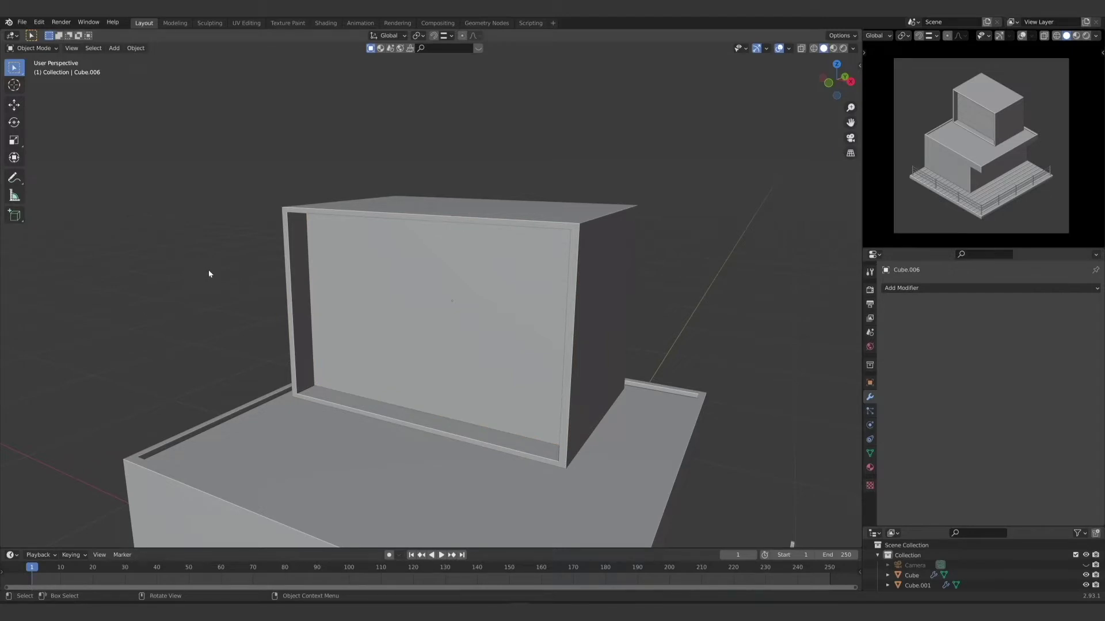
middle_drag(207, 277, 208, 311)
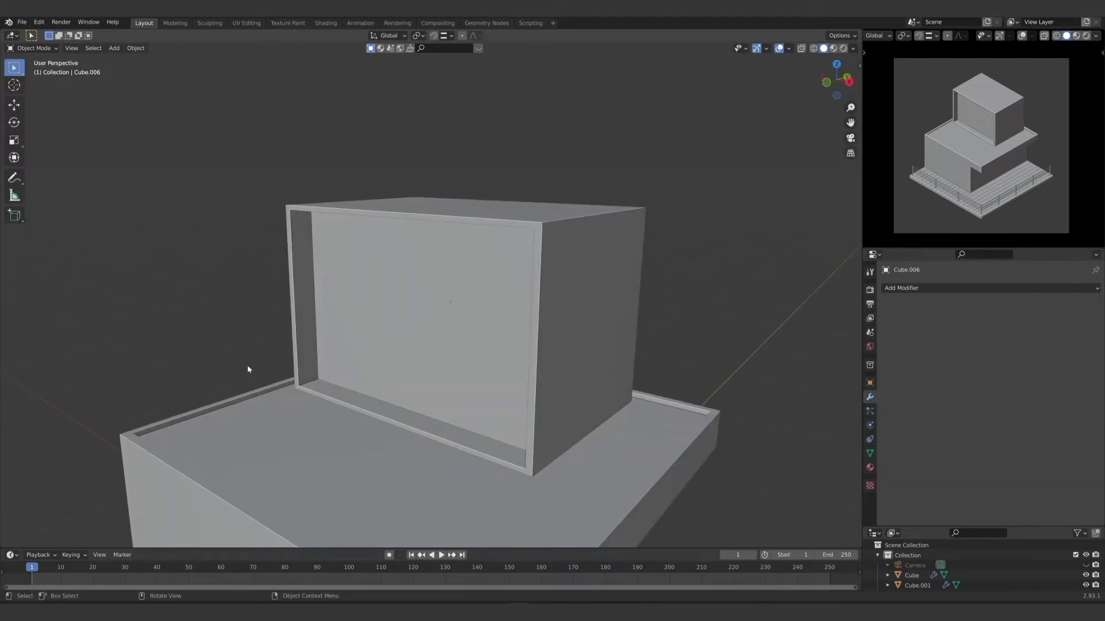
middle_drag(248, 369, 266, 332)
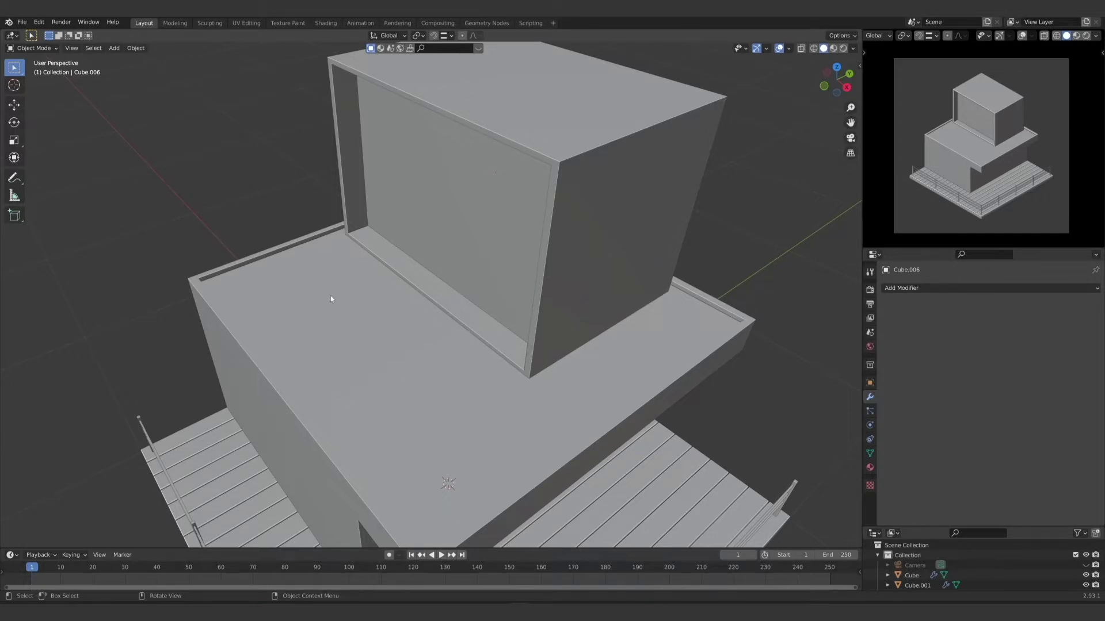
Step: Add a new cube at the 3D cursor and scale it down
middle_drag(331, 298, 323, 298)
key(shift+a)
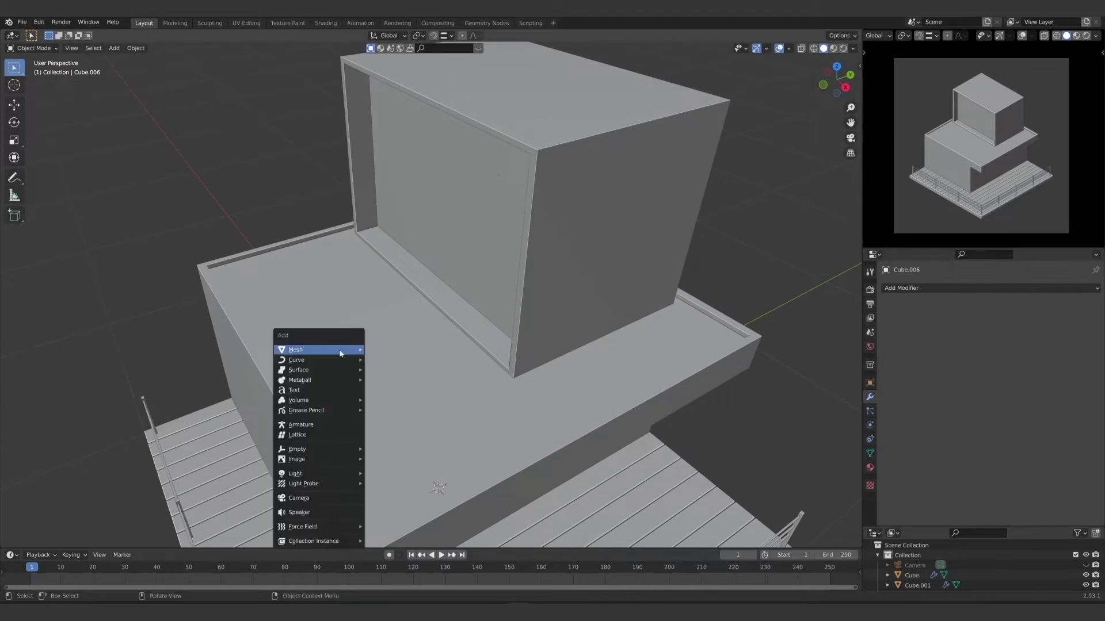
key(shift+a)
mouse_move(322, 350)
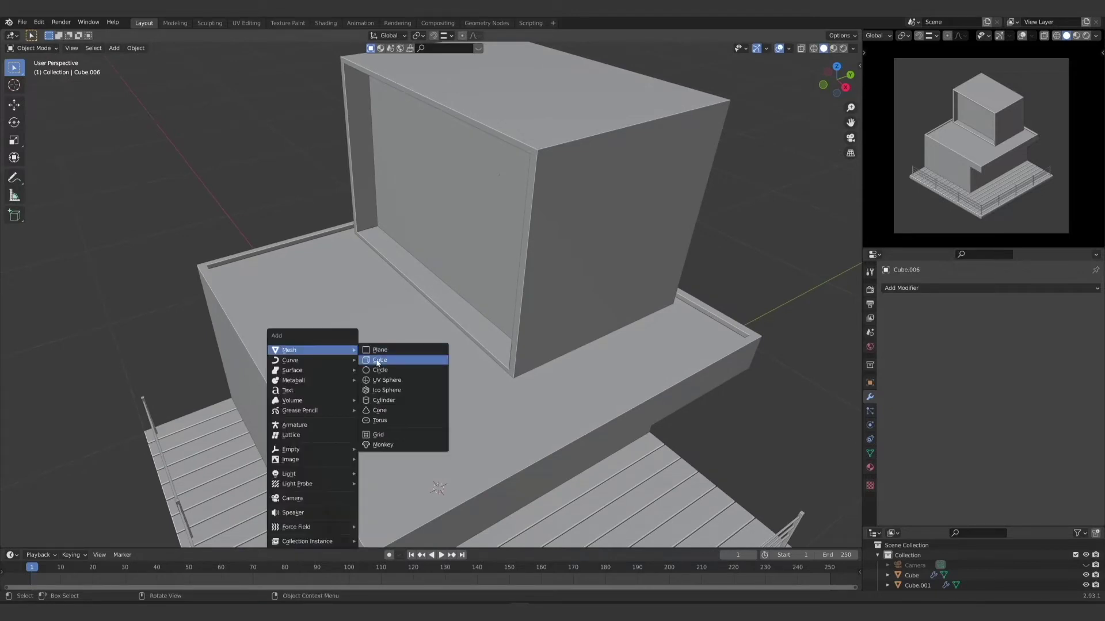
click(376, 360)
key(s)
click(504, 437)
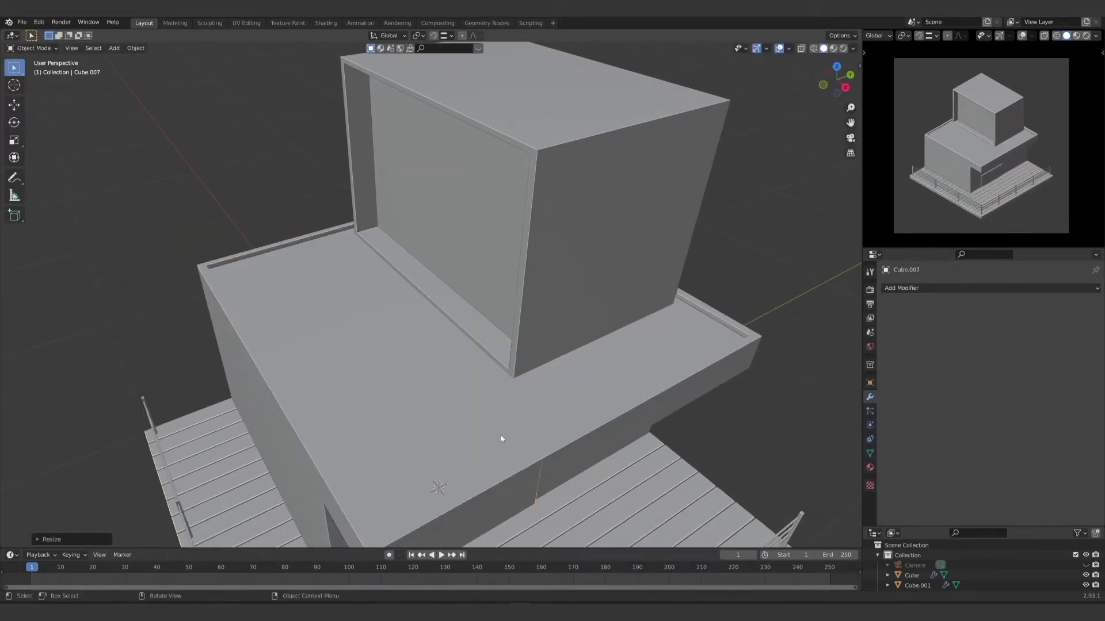
Step: In front view, raise the cube to roof level and flatten it along Z into a thin slab
key(KP_1)
key(g)
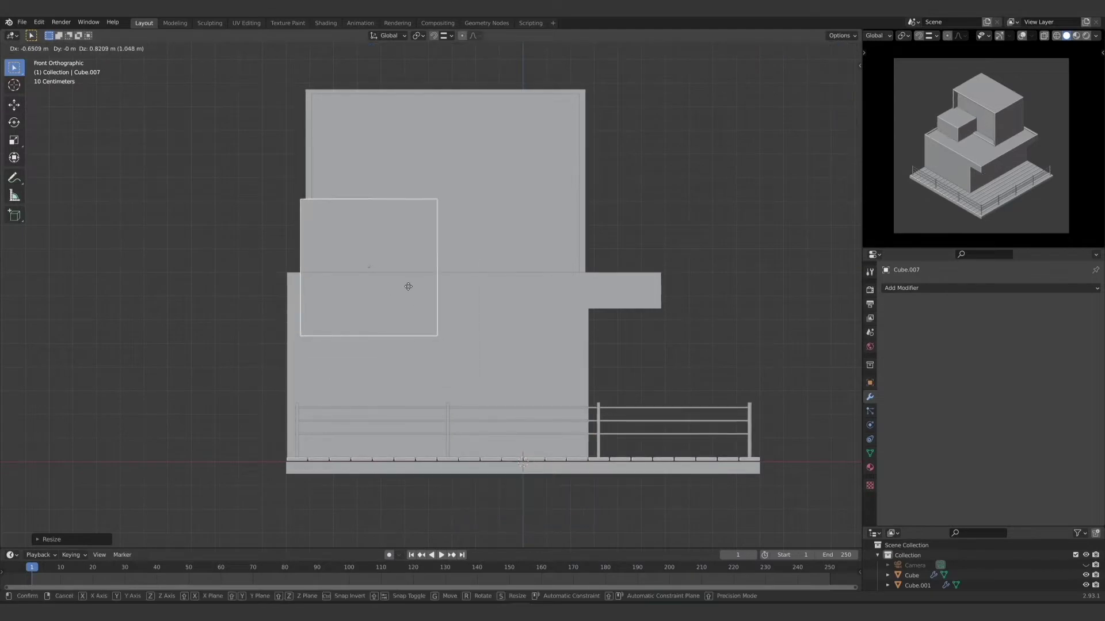
click(407, 286)
key(s)
key(z)
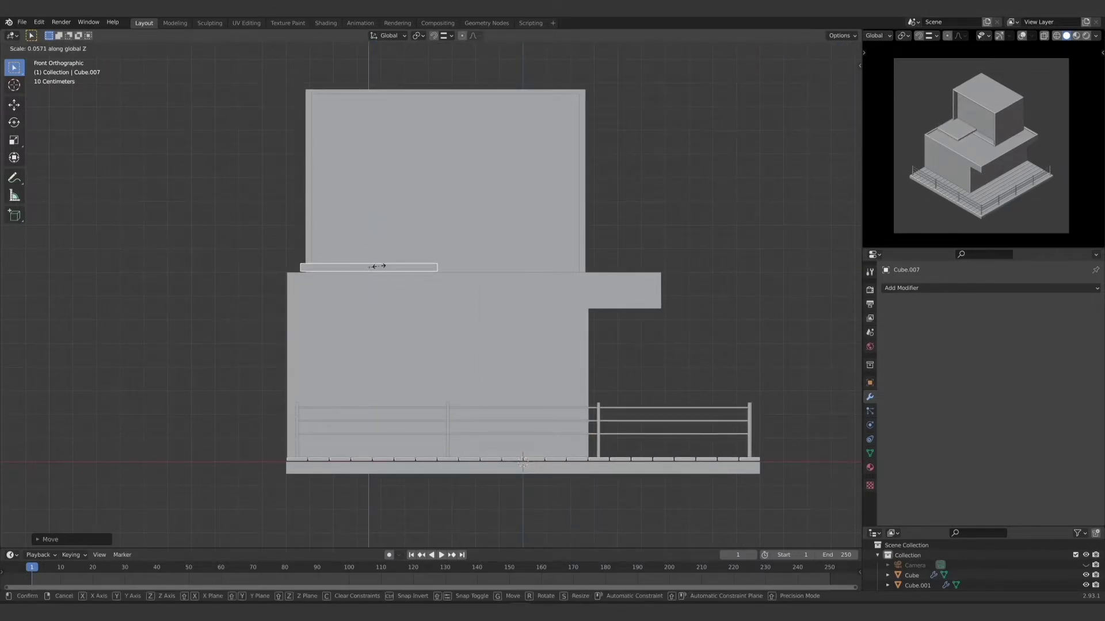
click(401, 274)
Step: Drop the slab onto the lower roof and slide it back along Y
key(g)
click(399, 281)
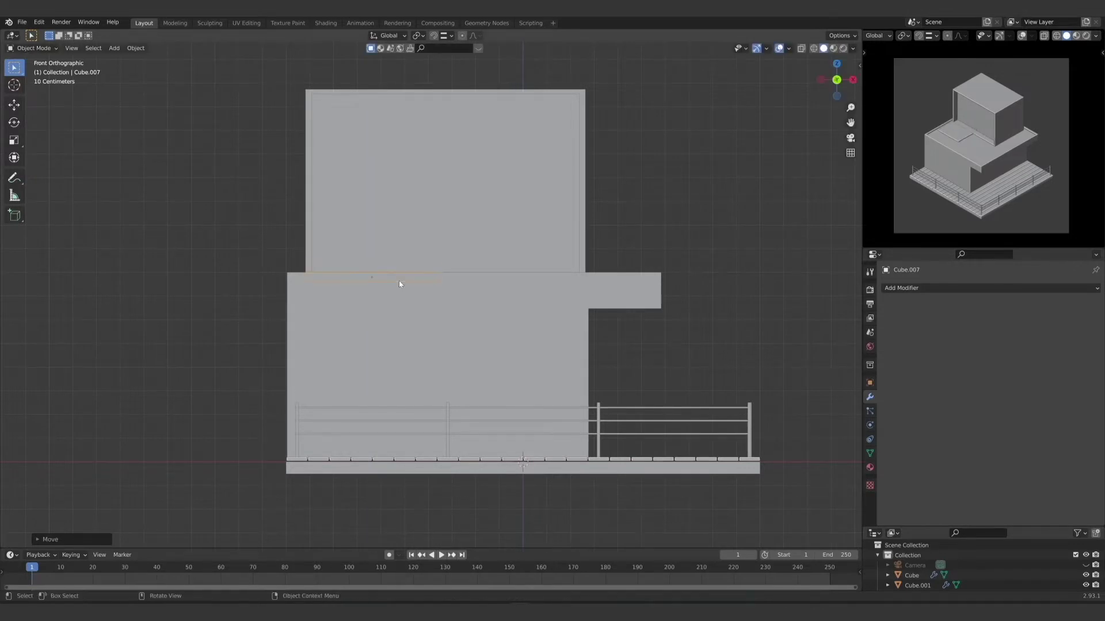
middle_drag(399, 280, 323, 345)
key(g)
key(y)
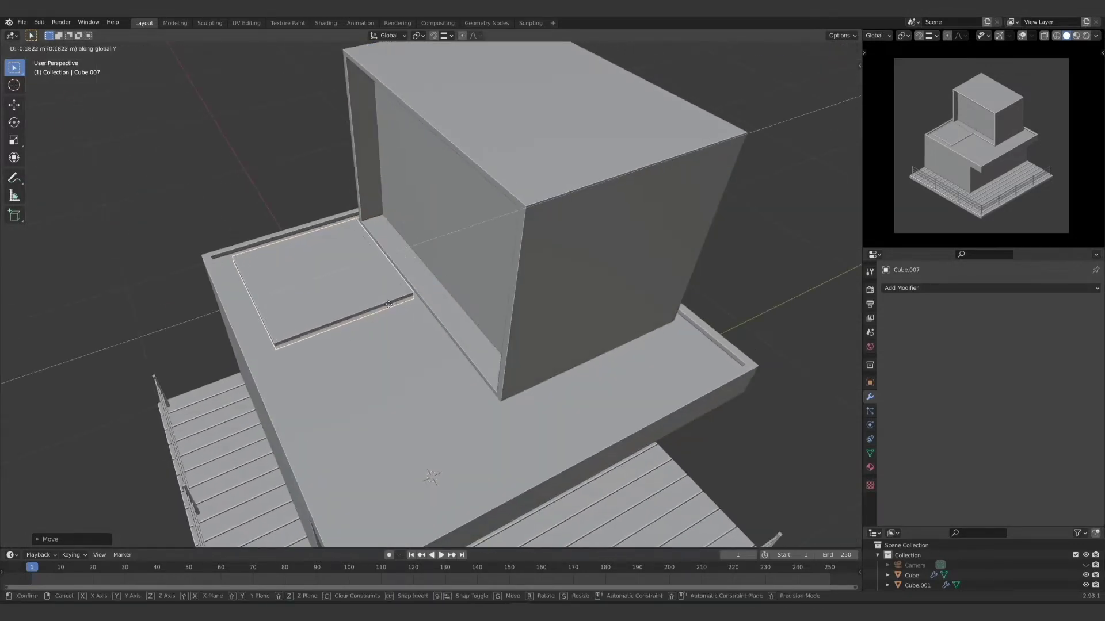
click(384, 311)
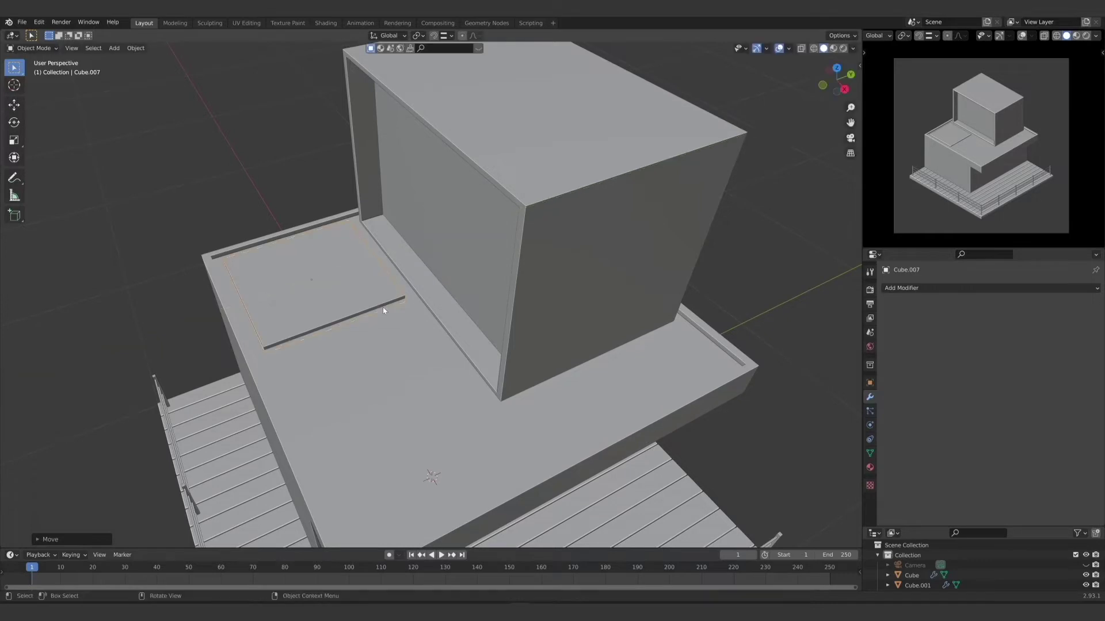
Step: In top view, shift the slab along X into the corner beside the upper box
middle_drag(382, 307, 448, 336)
key(KP_7)
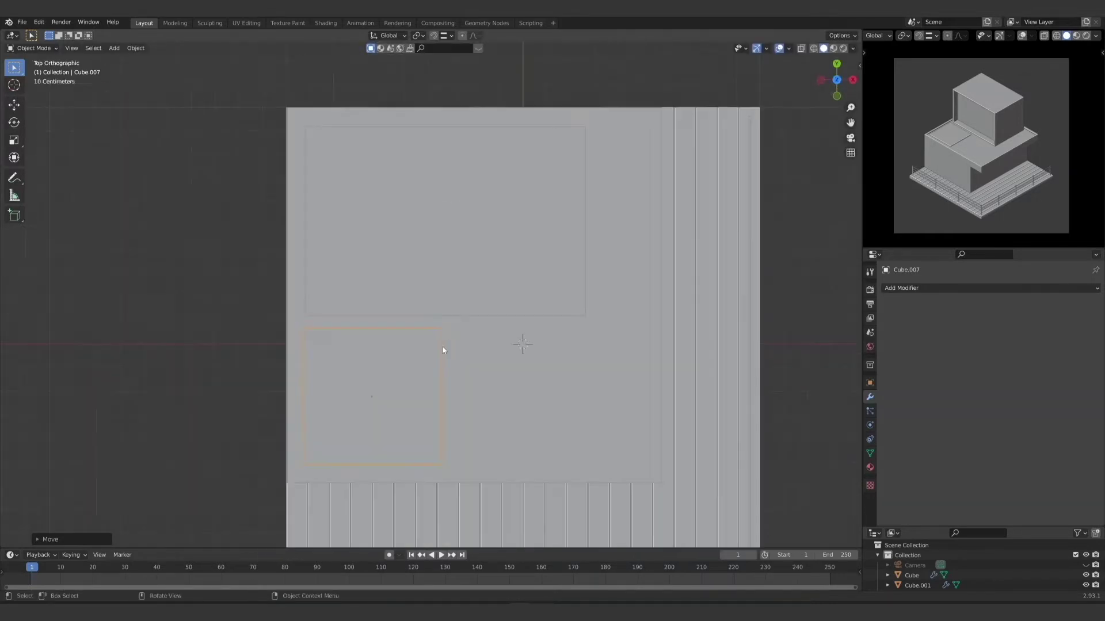
key(g)
key(x)
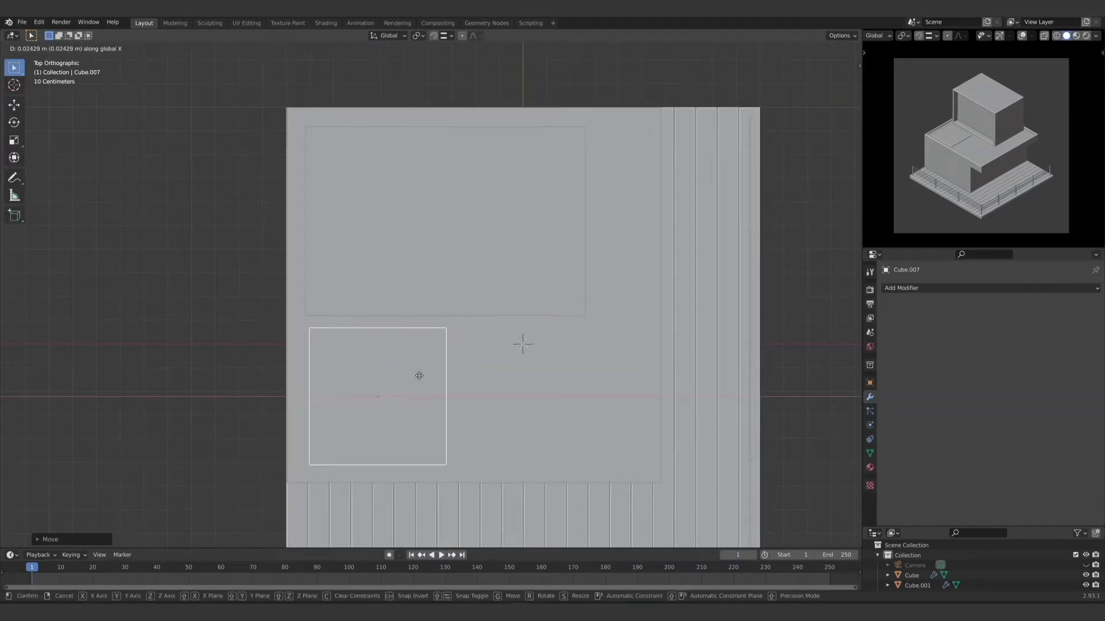
click(416, 375)
middle_drag(271, 407, 241, 360)
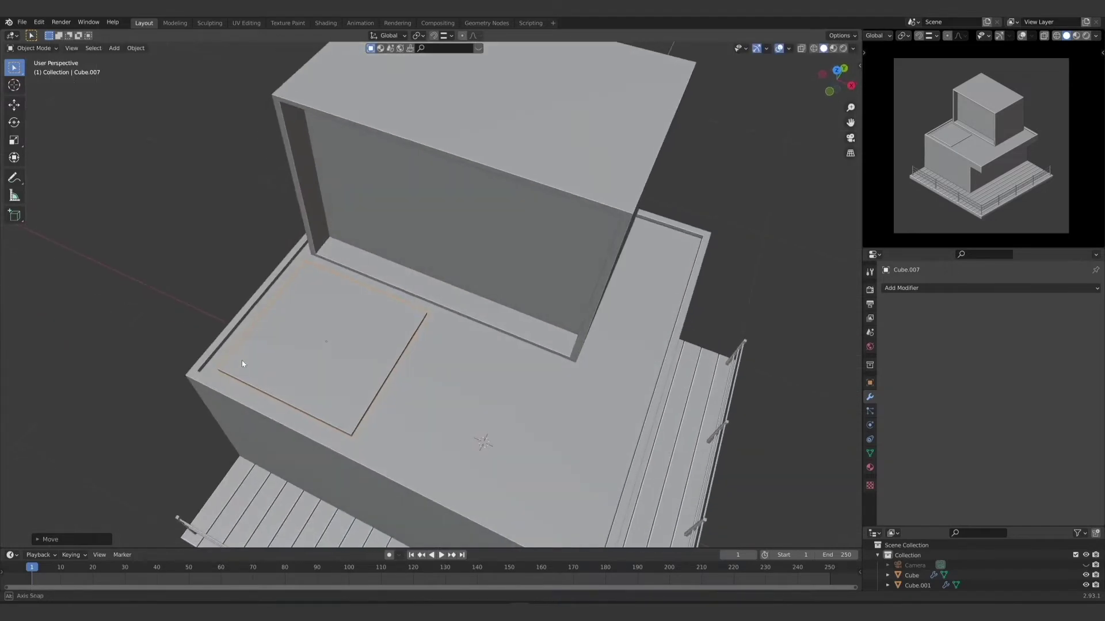
middle_drag(127, 303, 141, 307)
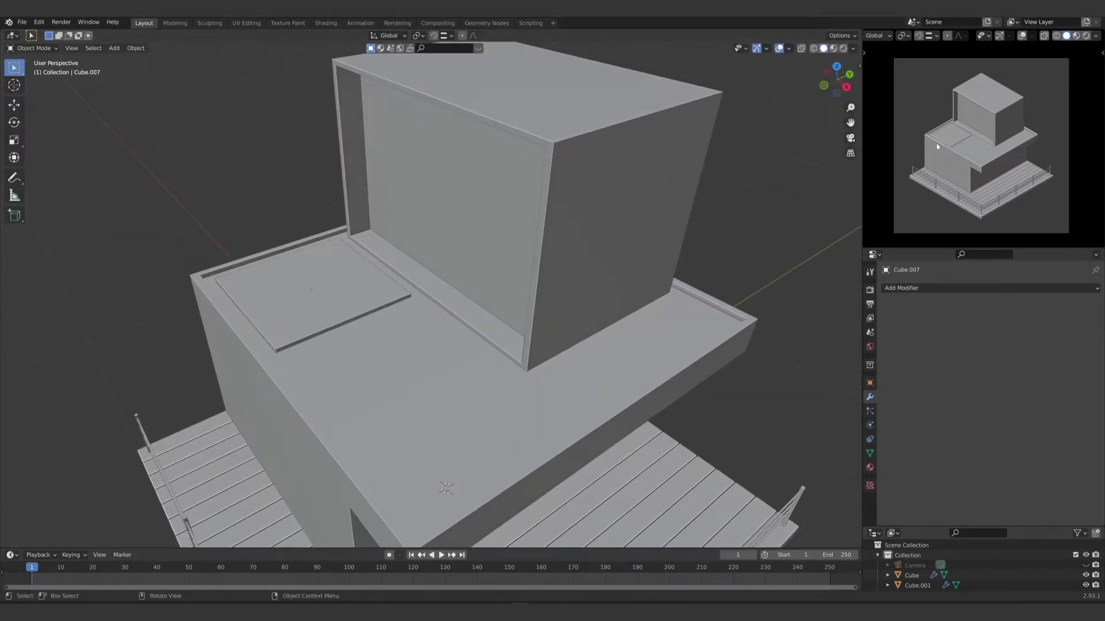
Step: Select the roof slab and nudge it sideways along the X axis
middle_drag(290, 300, 333, 326)
click(333, 327)
key(g)
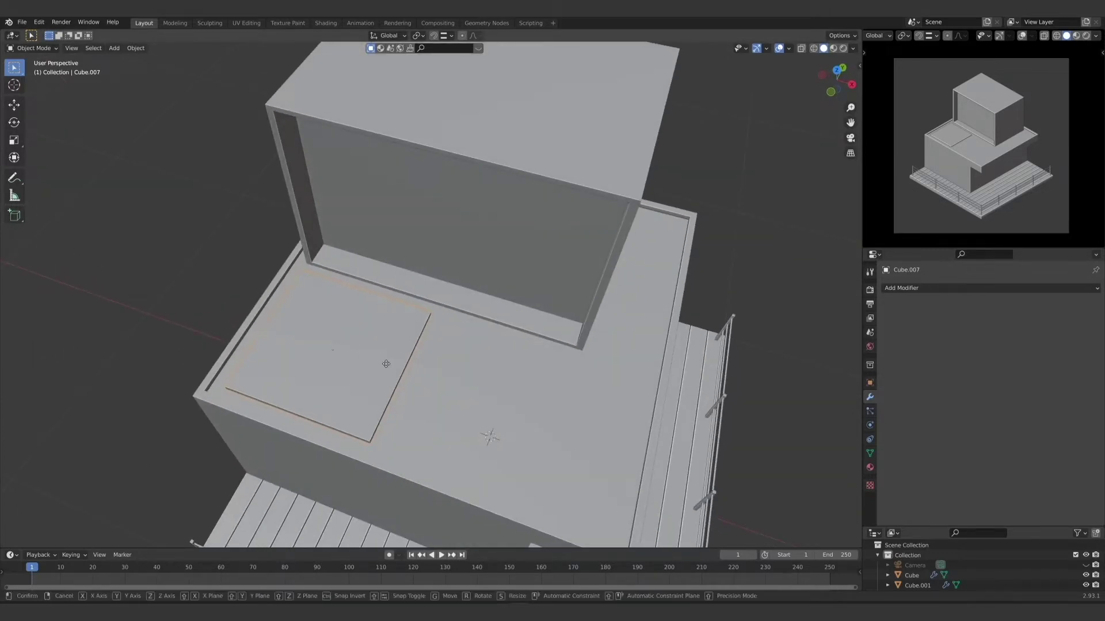
key(x)
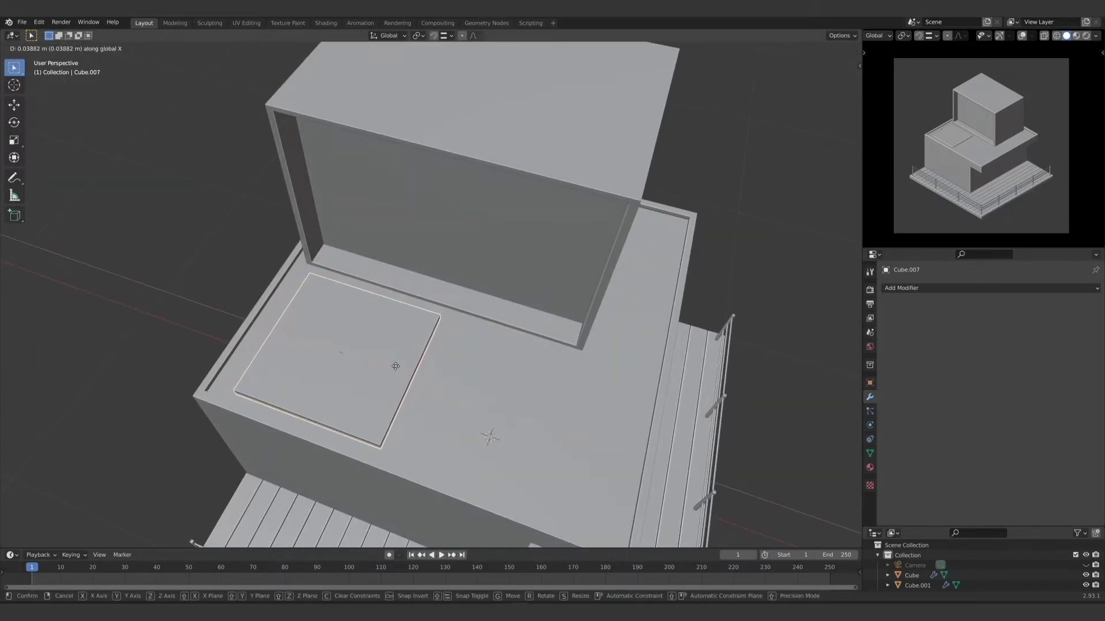
click(395, 366)
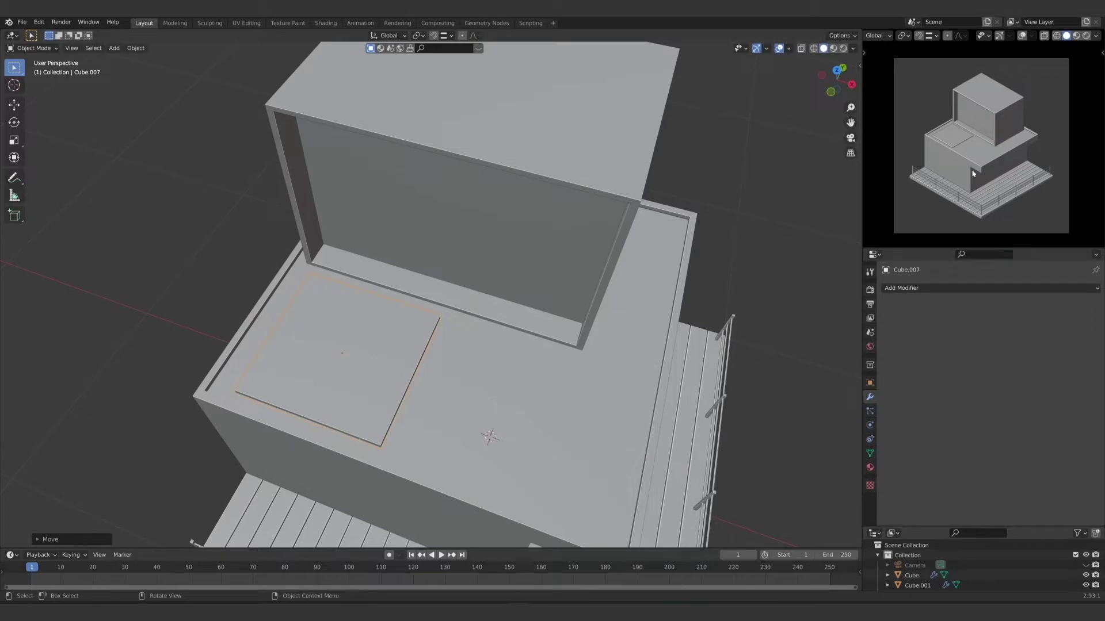
Step: Scale the slab slightly along Y so it is narrower front to back
scroll(956, 179, up, 1)
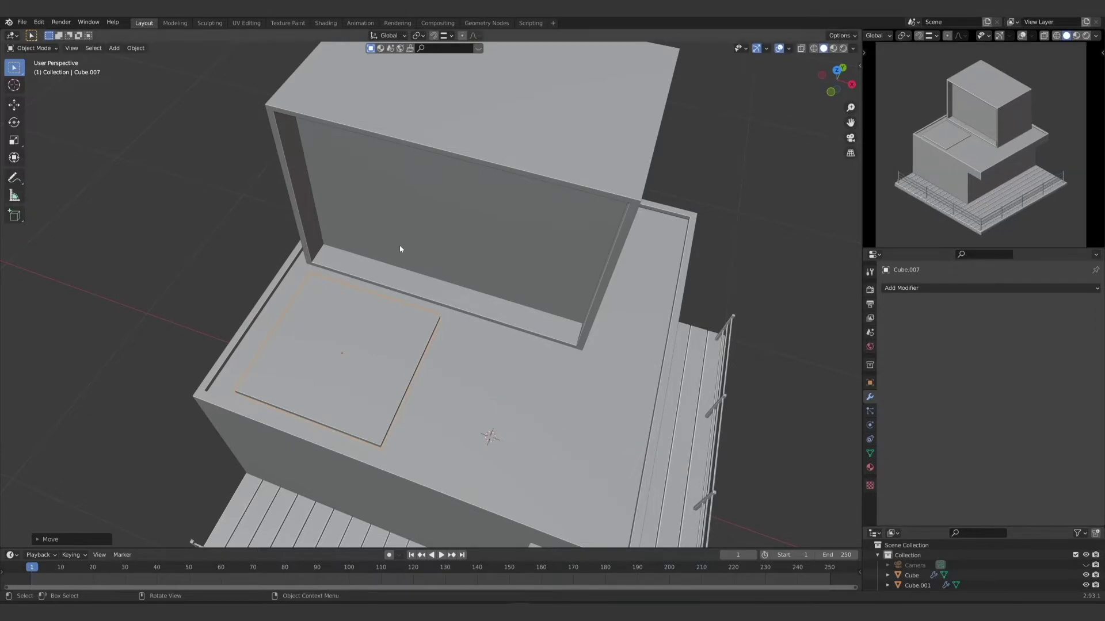
middle_drag(352, 349, 322, 350)
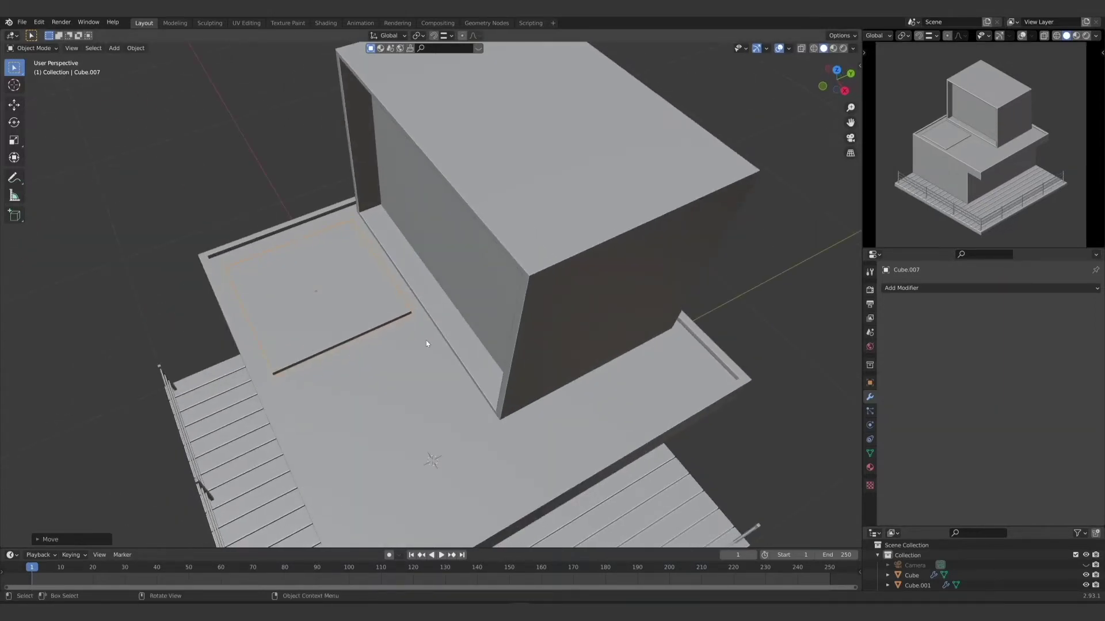
key(s)
key(z)
key(x)
key(y)
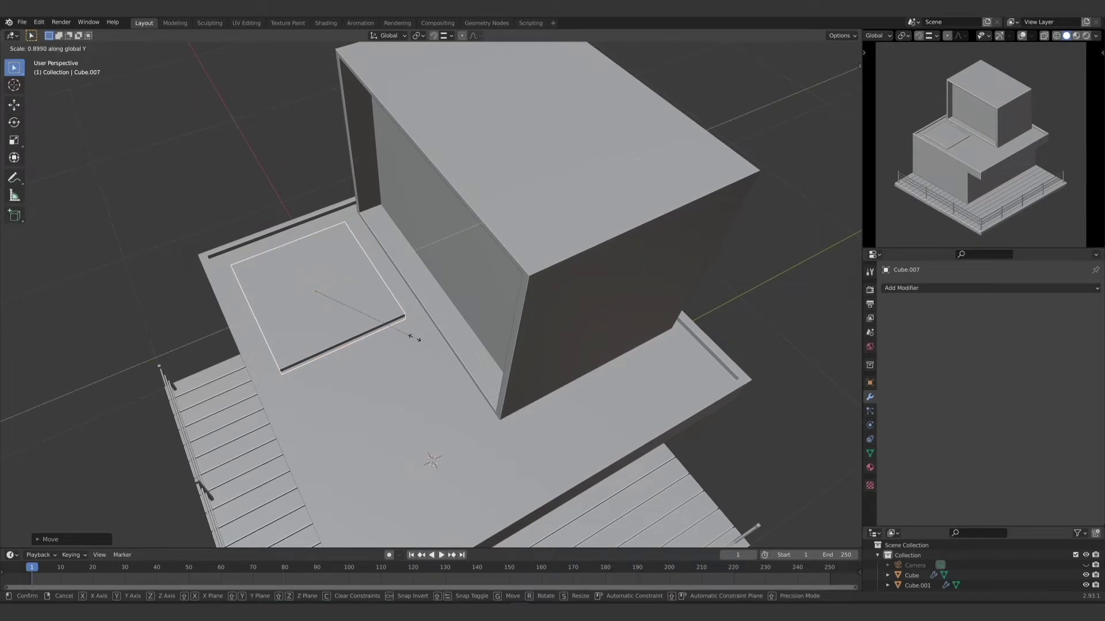
click(416, 336)
middle_drag(416, 336, 359, 336)
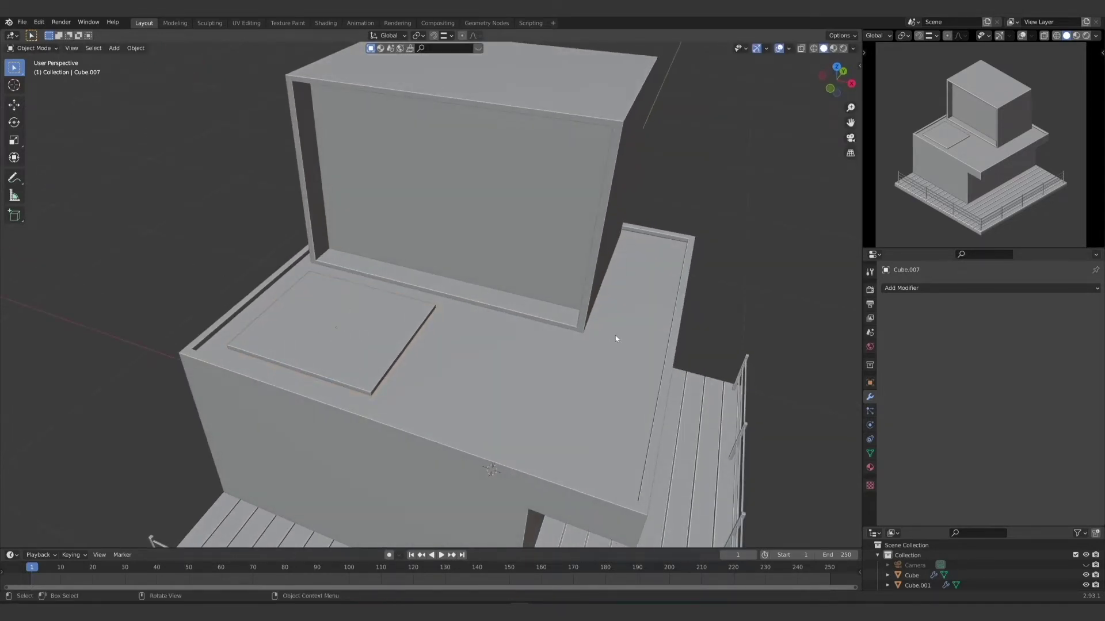
middle_drag(616, 338, 513, 266)
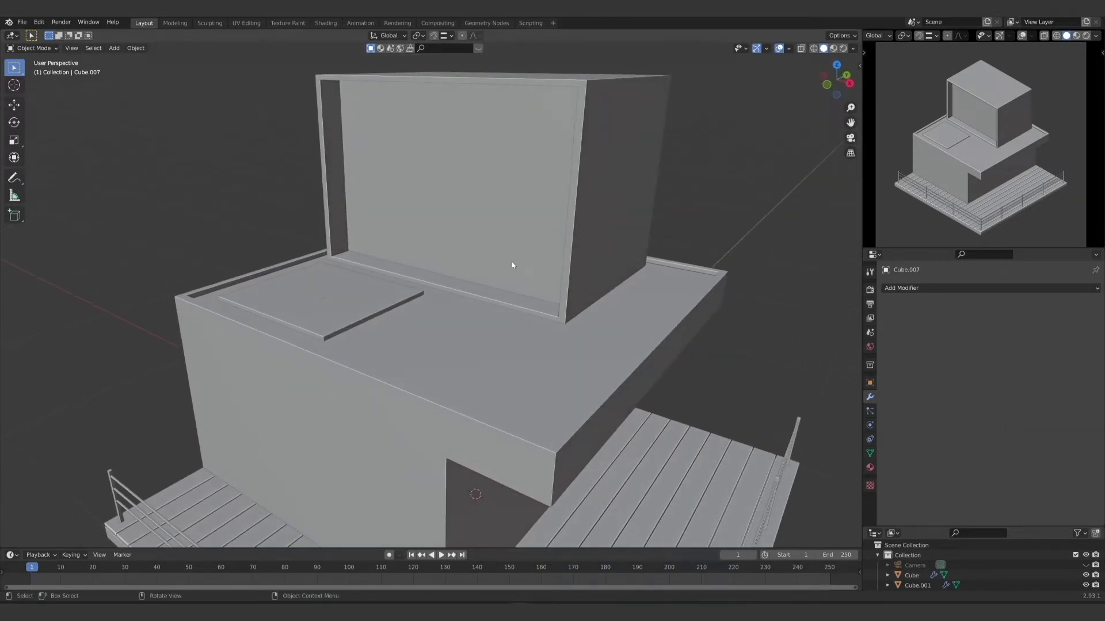
Step: Lower the upper box Cube.005 slightly along Z onto the terrace
click(453, 167)
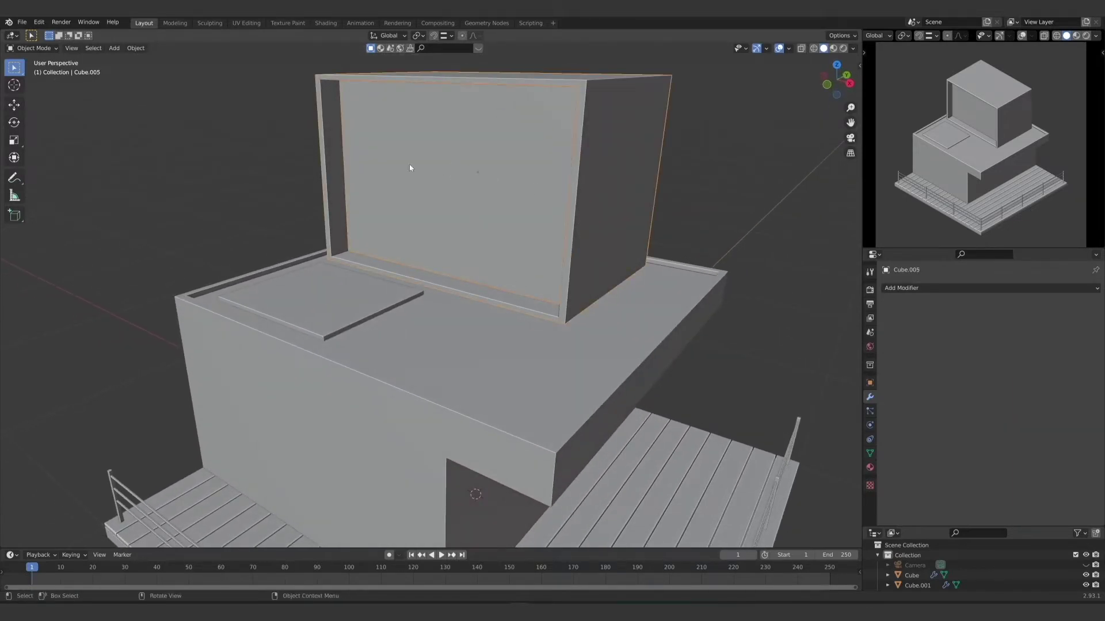
middle_drag(508, 249, 526, 271)
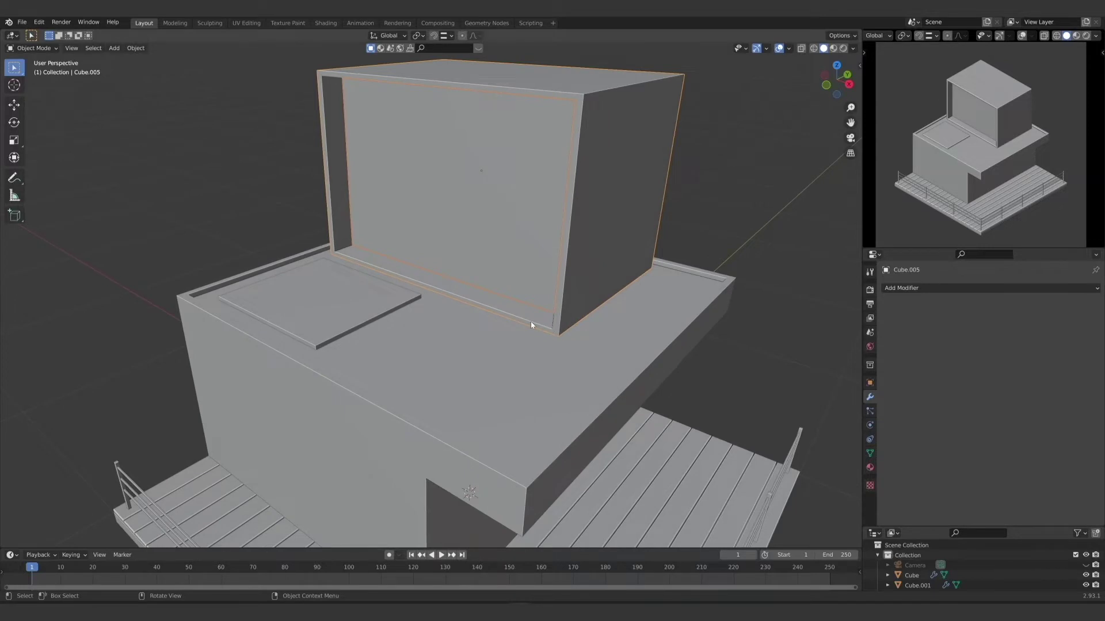
key(g)
key(z)
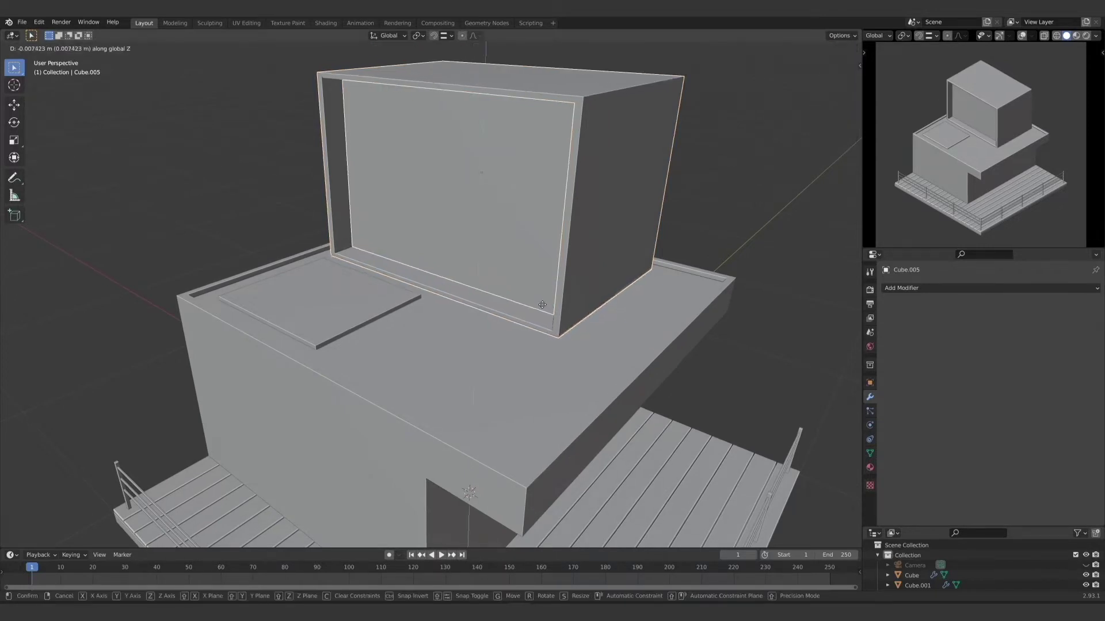
click(541, 306)
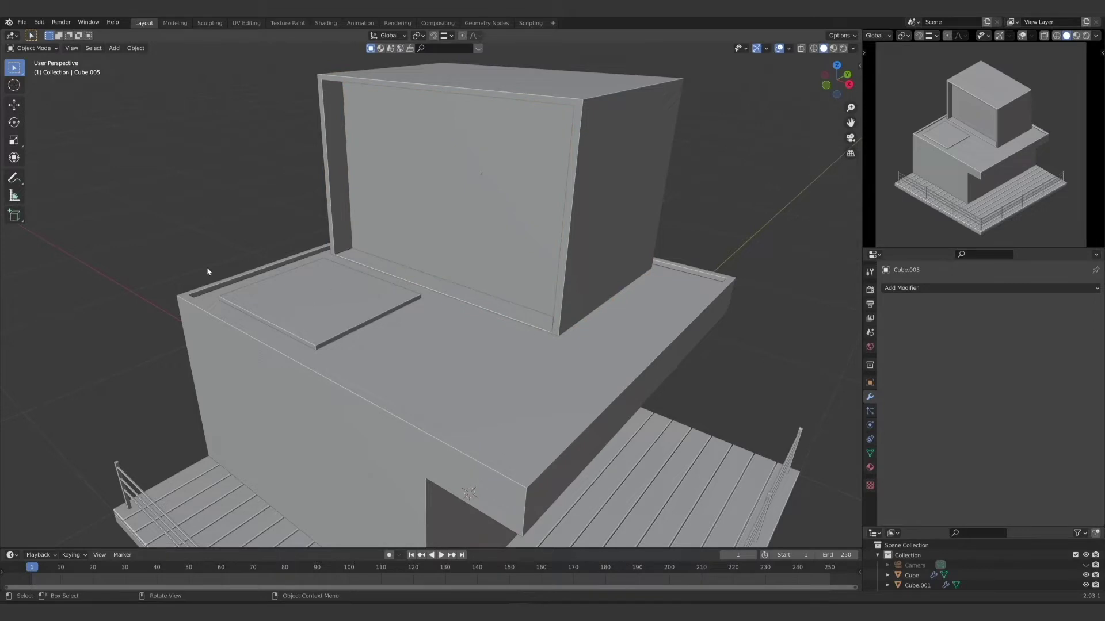
Step: Select Plane.001, then Cube.006, and cancel a test vertical move of Cube.006
click(711, 475)
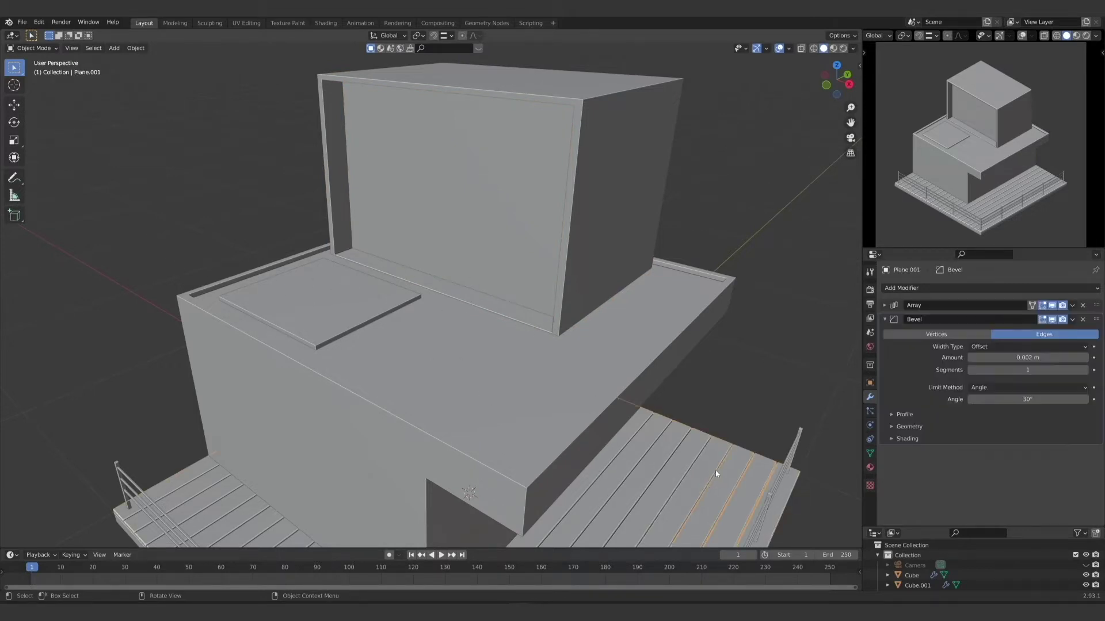
click(472, 294)
key(g)
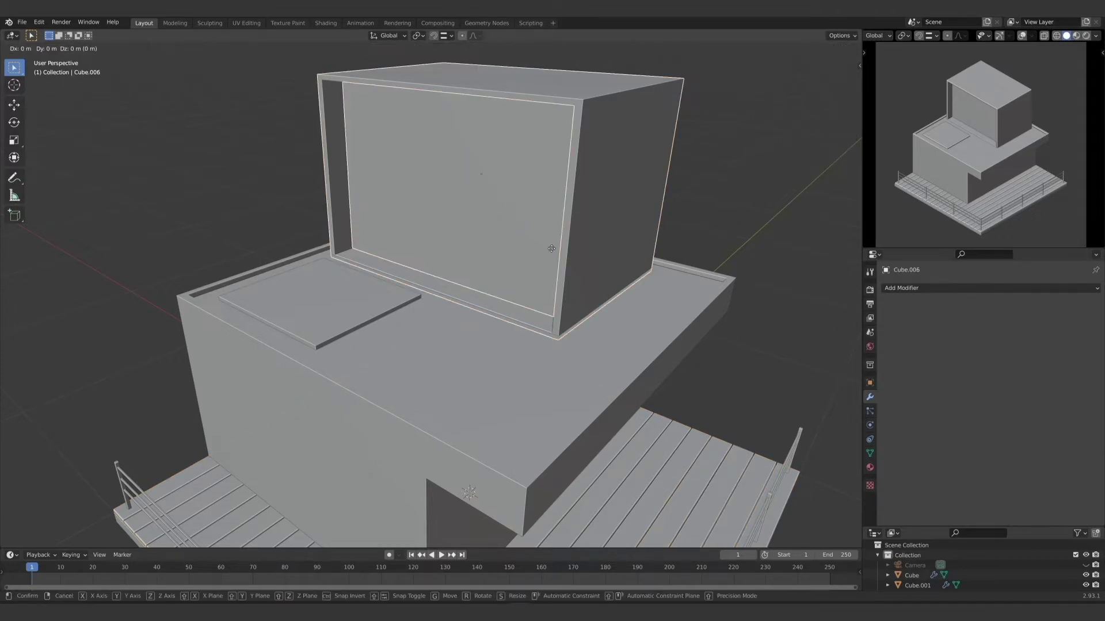
key(z)
right_click(501, 337)
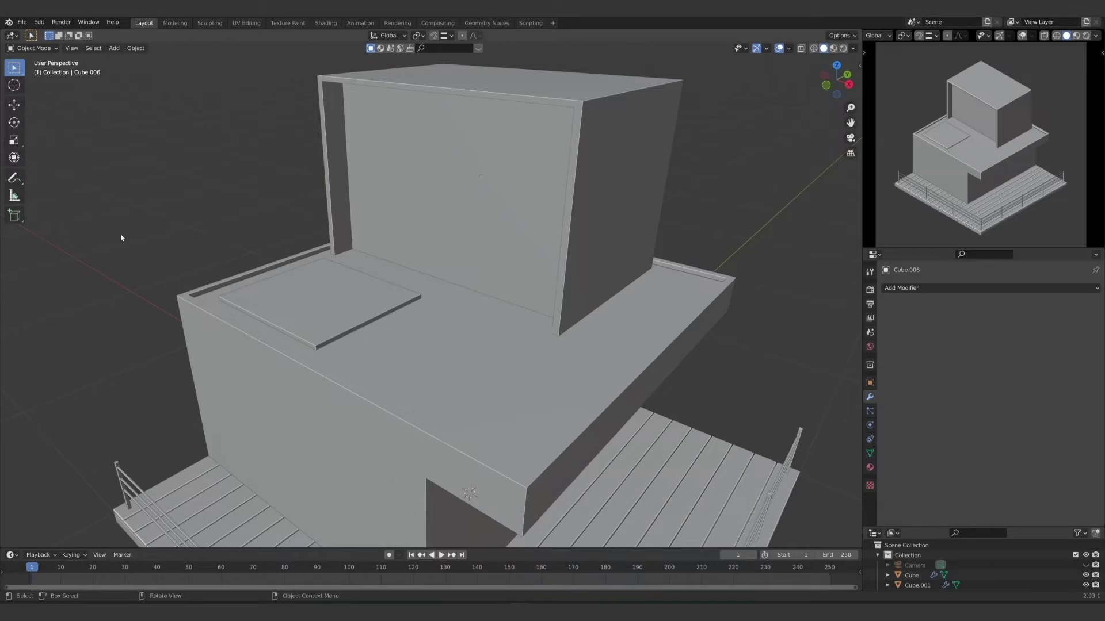
middle_drag(121, 238, 358, 288)
scroll(374, 293, up, 6)
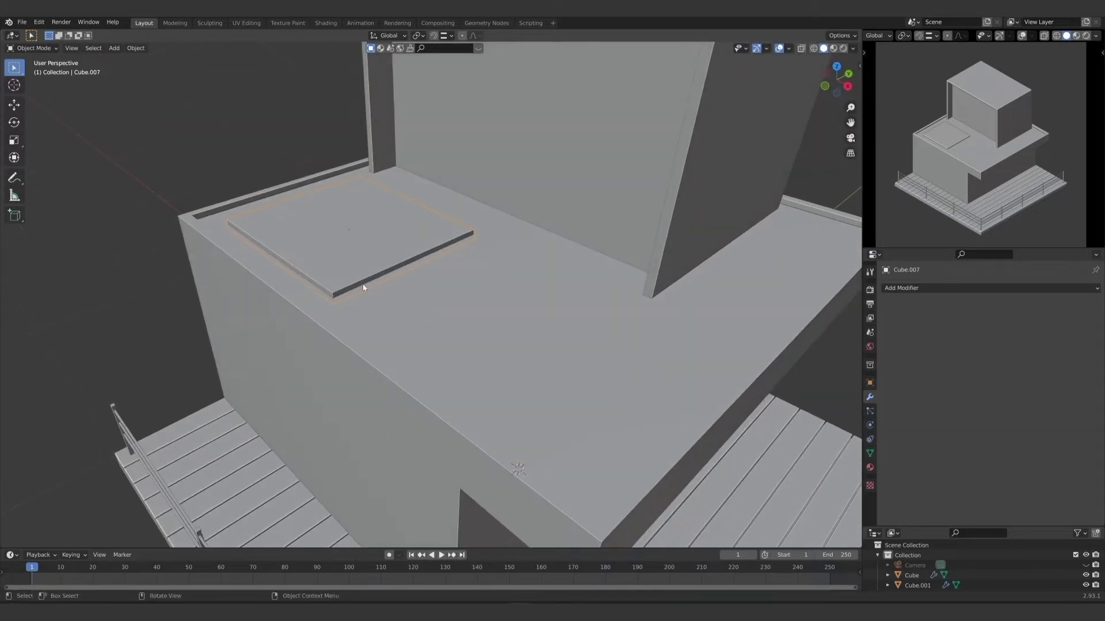
Step: Duplicate the roof slab and raise the copy slightly along Z
click(358, 287)
key(shift+d)
key(z)
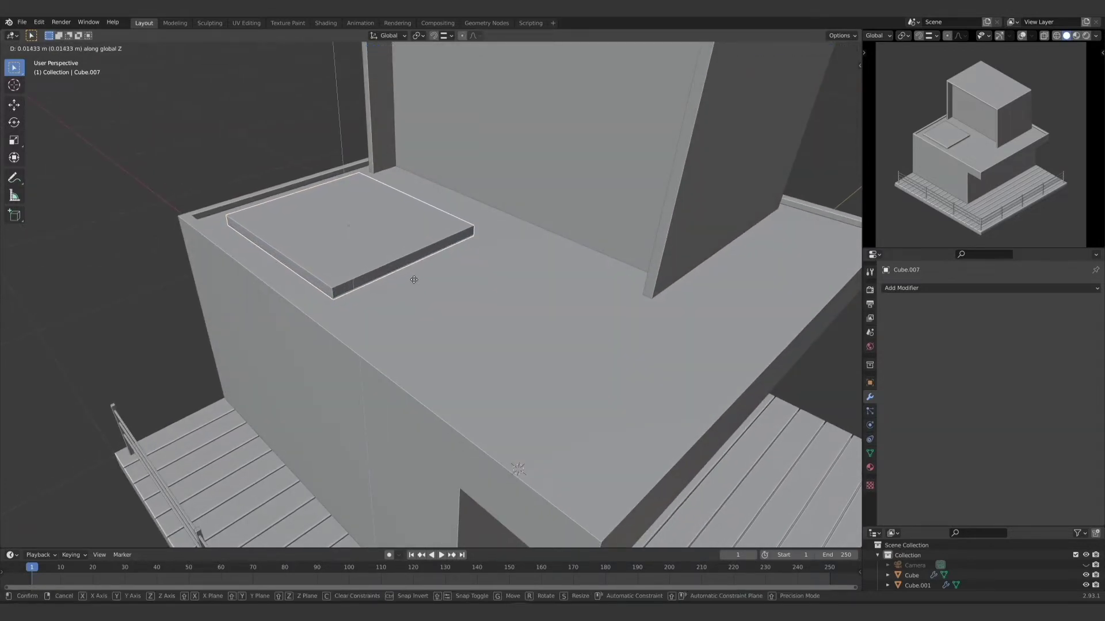
click(414, 279)
middle_drag(414, 279, 371, 309)
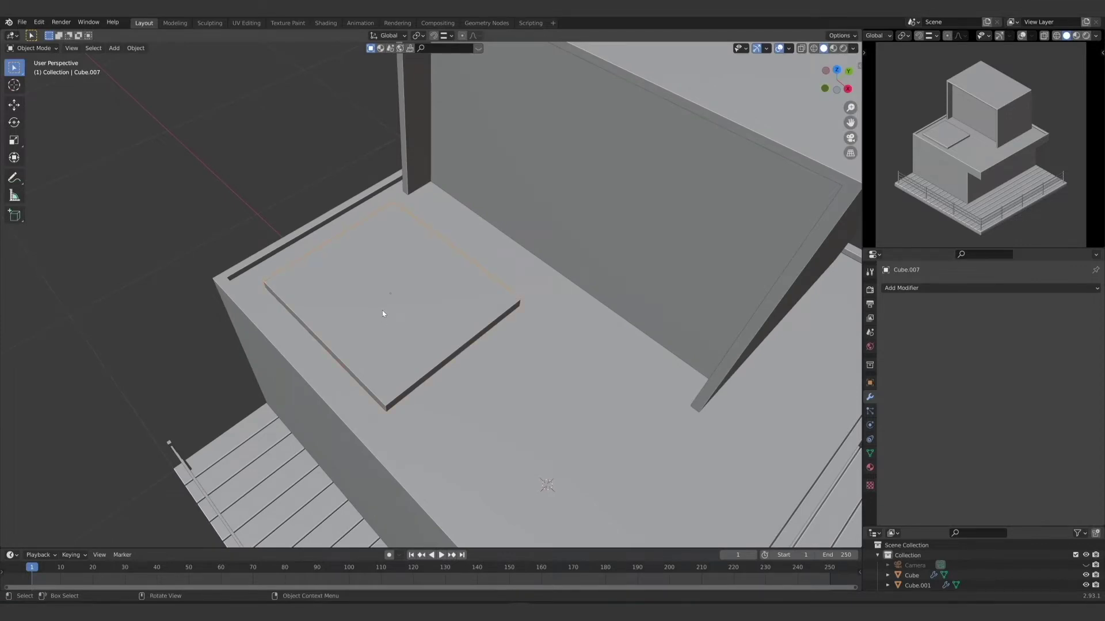
Step: Inset the copy's top face and extrude it downward into a recessed tray
key(Tab)
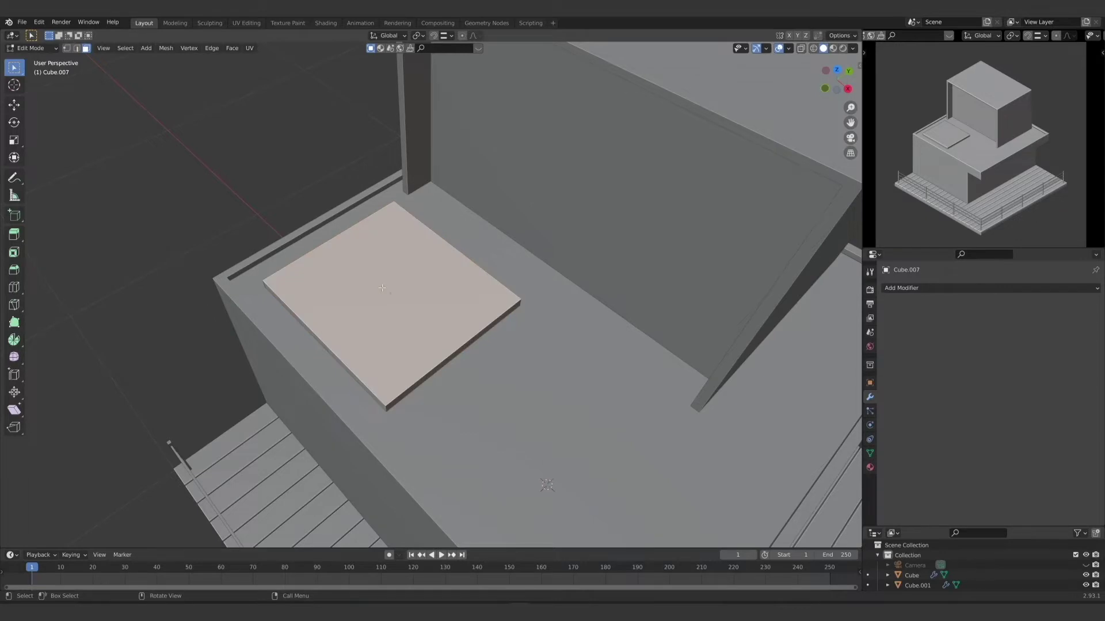
middle_drag(389, 273, 395, 311)
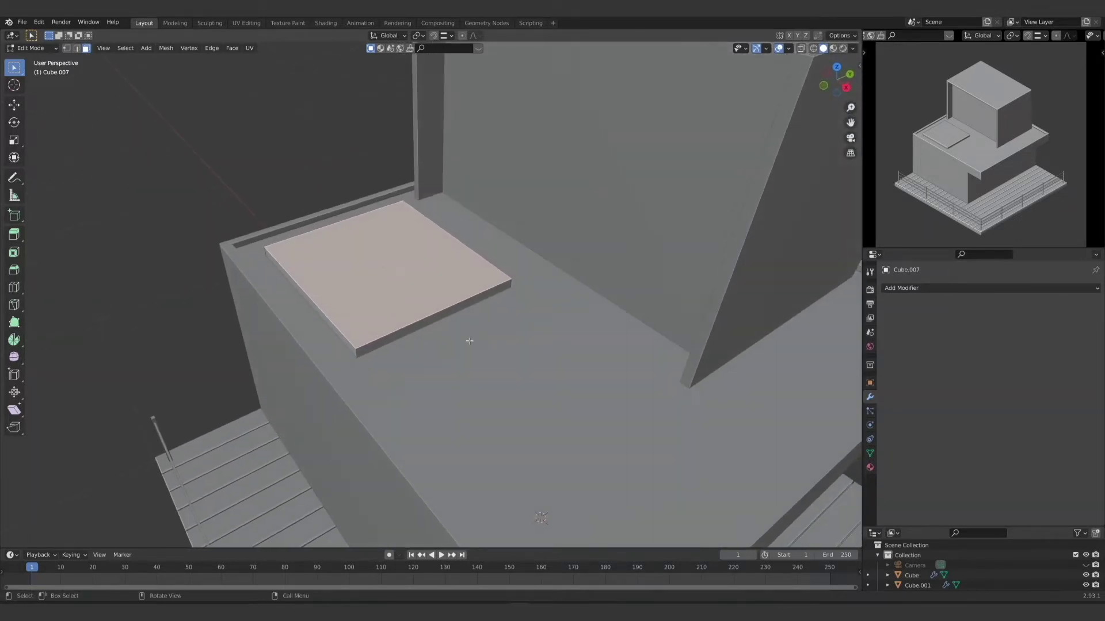
key(i)
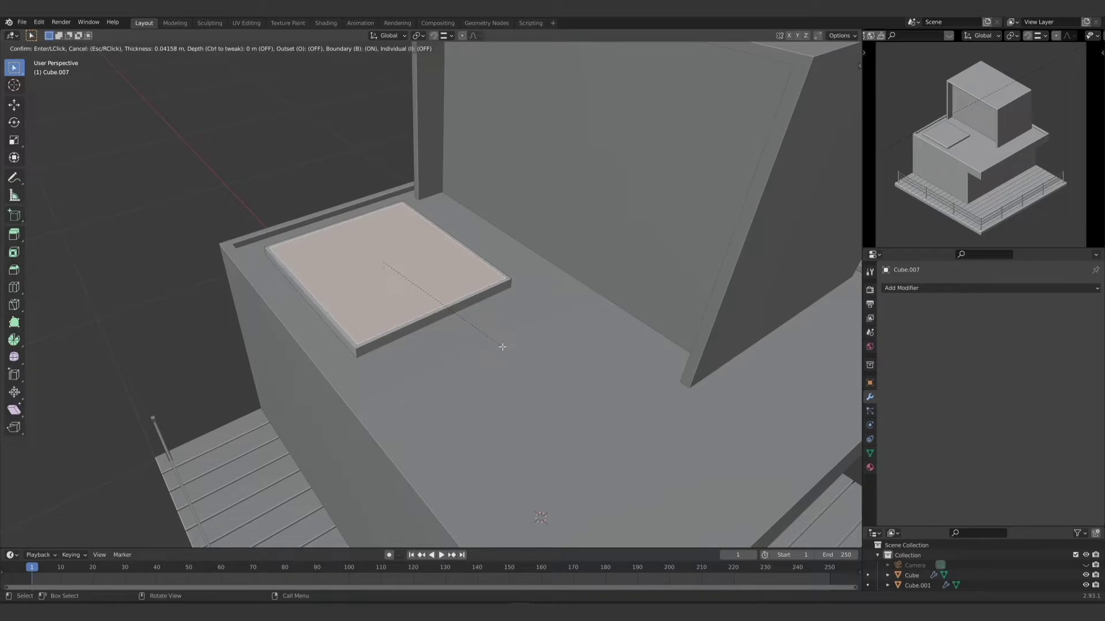
click(499, 343)
scroll(439, 341, up, 2)
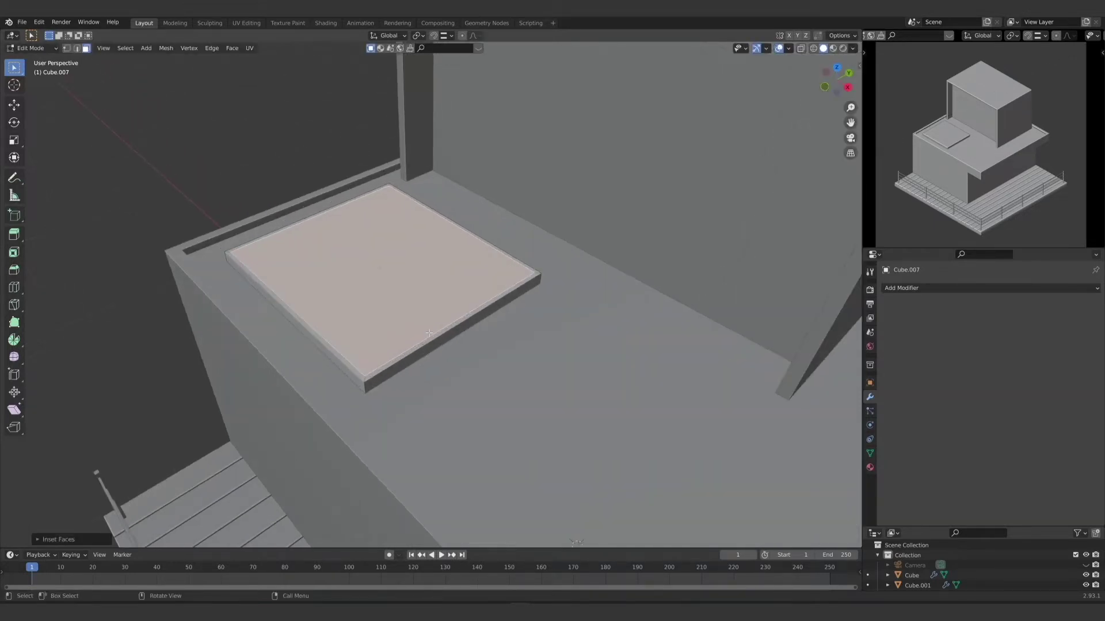
key(e)
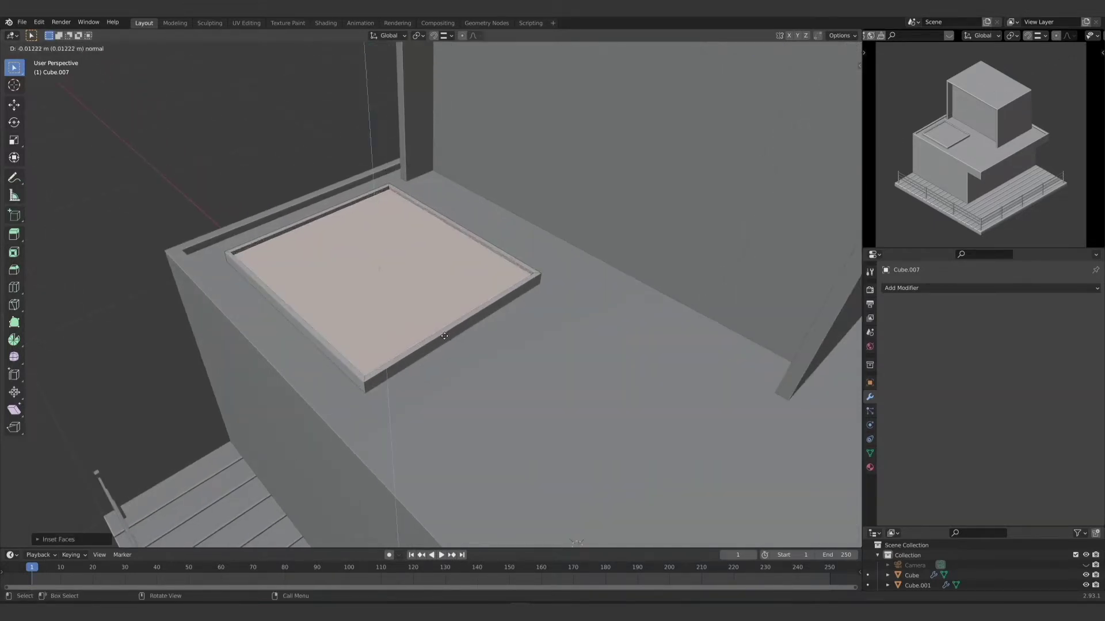
click(445, 339)
key(Tab)
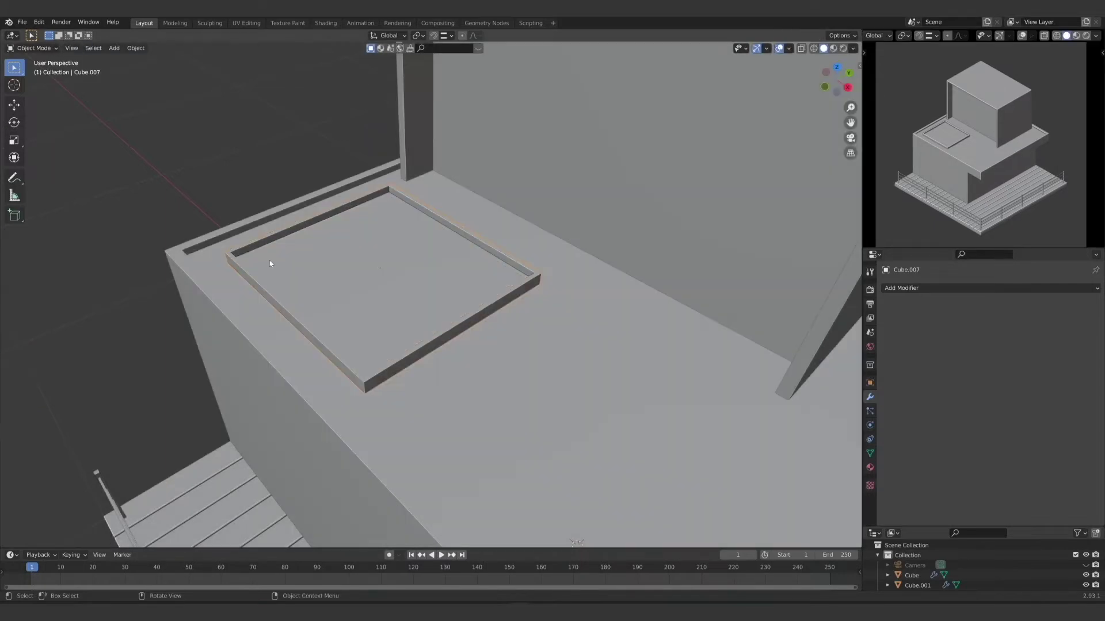
scroll(486, 374, down, 6)
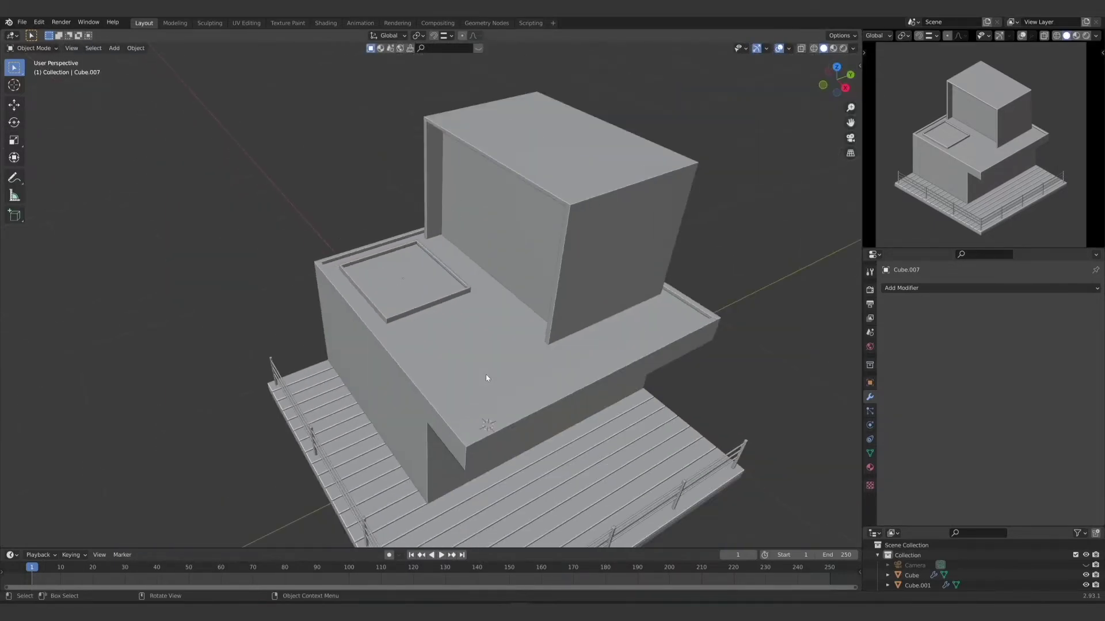
Step: Select the middle block Cube.004 and isolate it in Local View
middle_drag(485, 374, 366, 324)
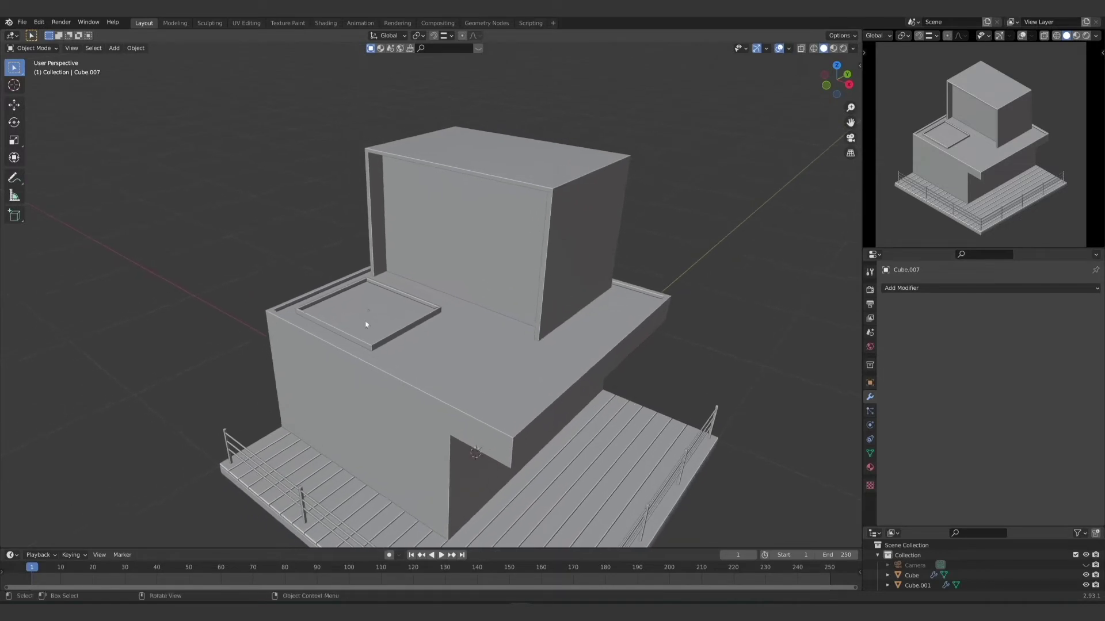
middle_drag(450, 353, 356, 280)
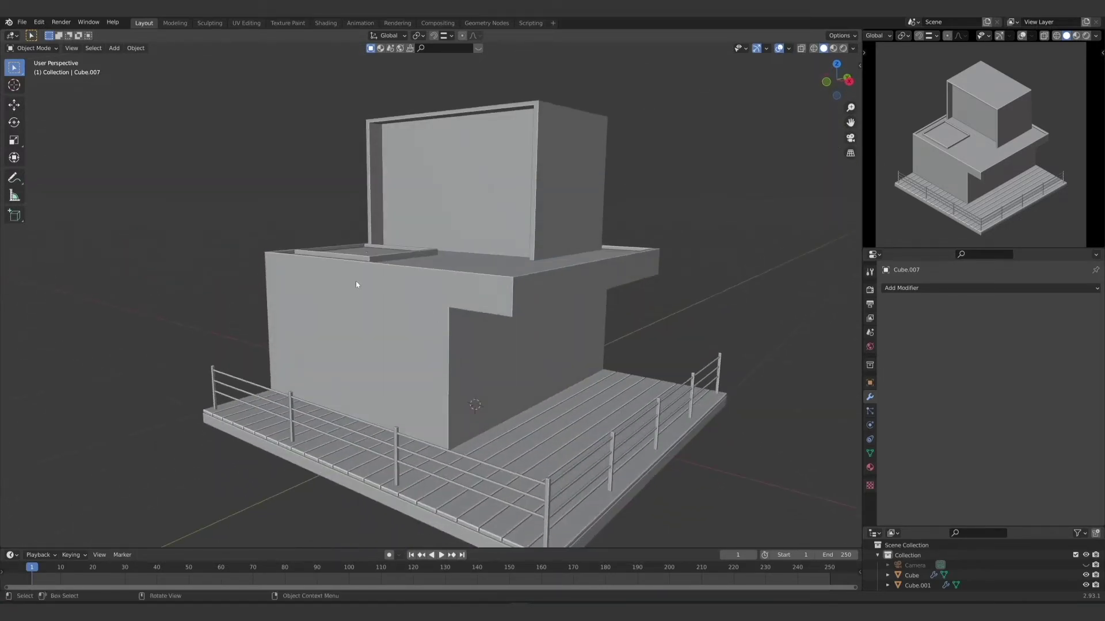
click(429, 304)
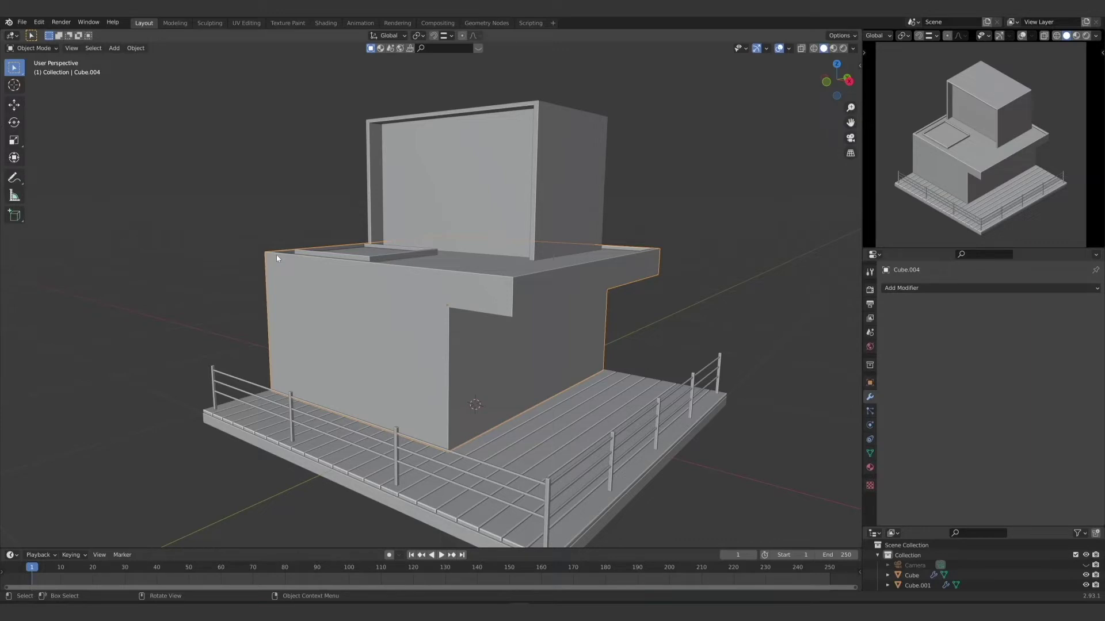
middle_drag(275, 261, 460, 367)
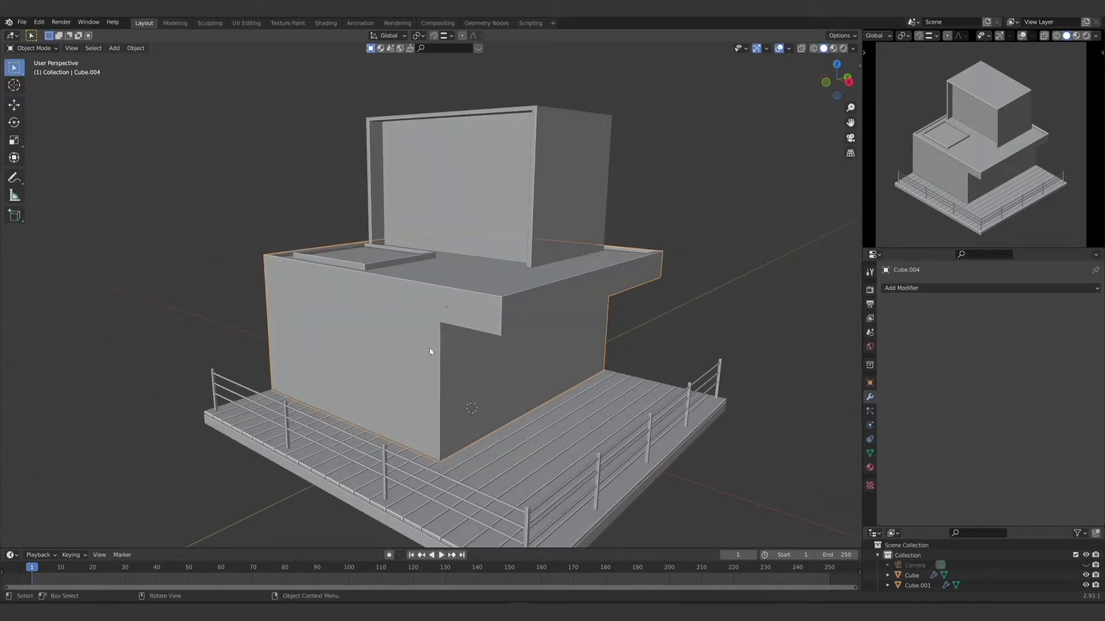
key(KP_Divide)
Step: Orbit and zoom around the isolated Cube.004 to frame its notched front face
middle_drag(335, 315, 137, 344)
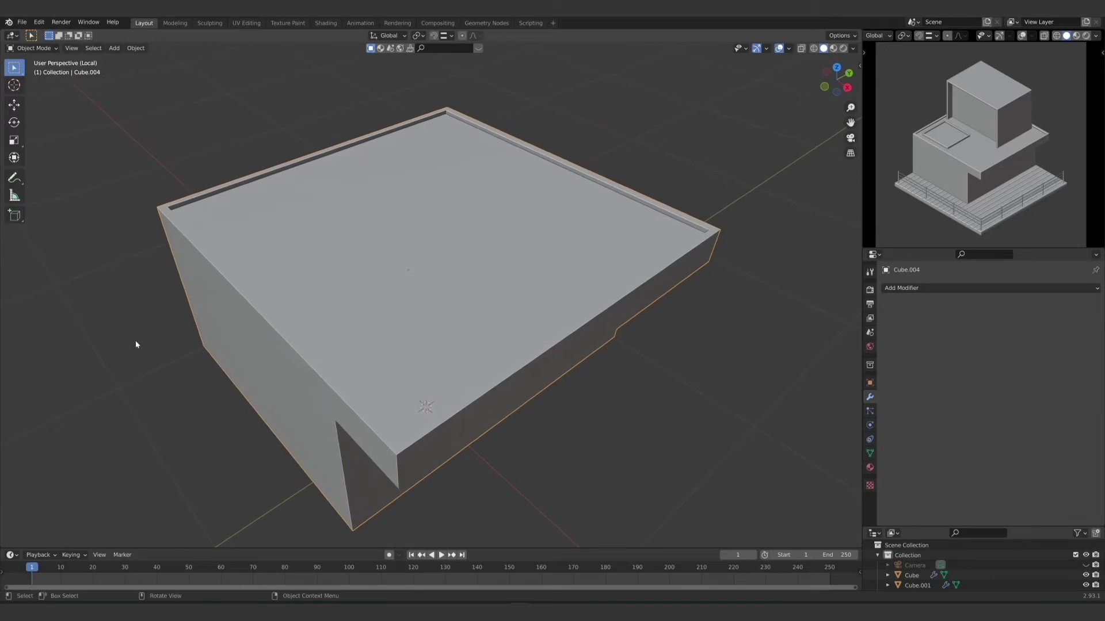
middle_drag(259, 241, 463, 341)
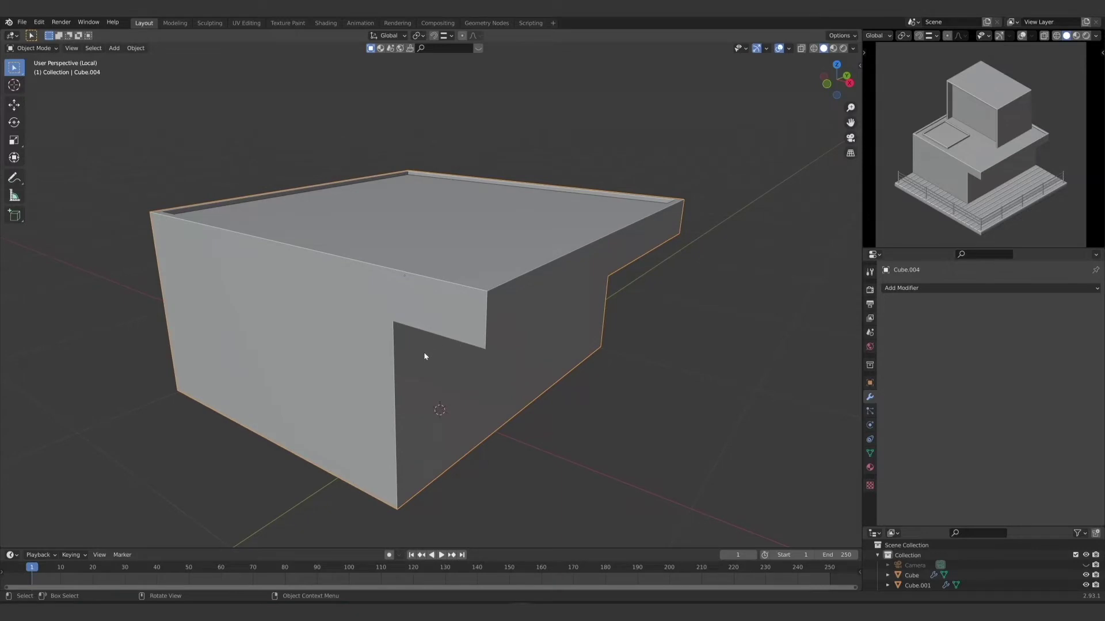
scroll(427, 357, down, 2)
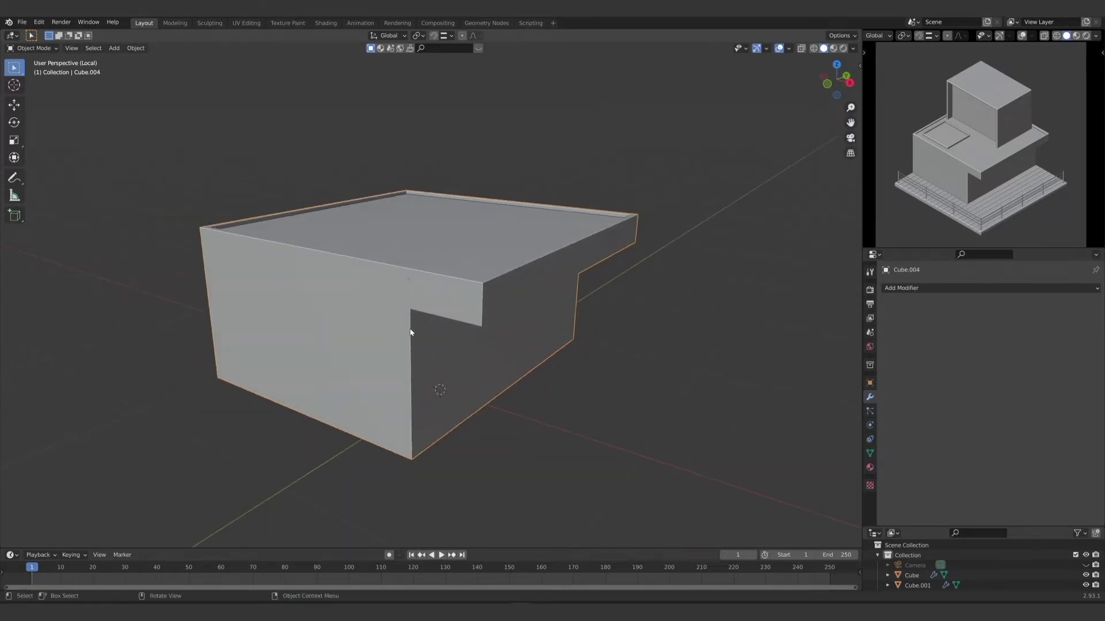
key(KP_Divide)
key(KP_Divide)
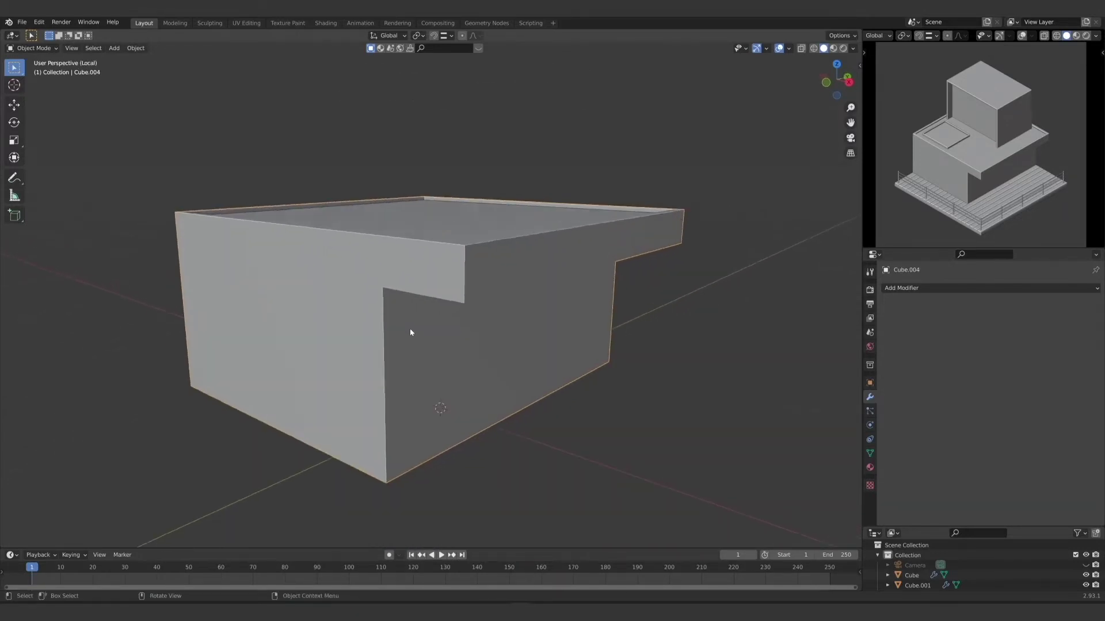
middle_drag(411, 332, 388, 348)
Step: In Edit Mode, loop-cut around Cube.004 and move the new loop into position
key(Tab)
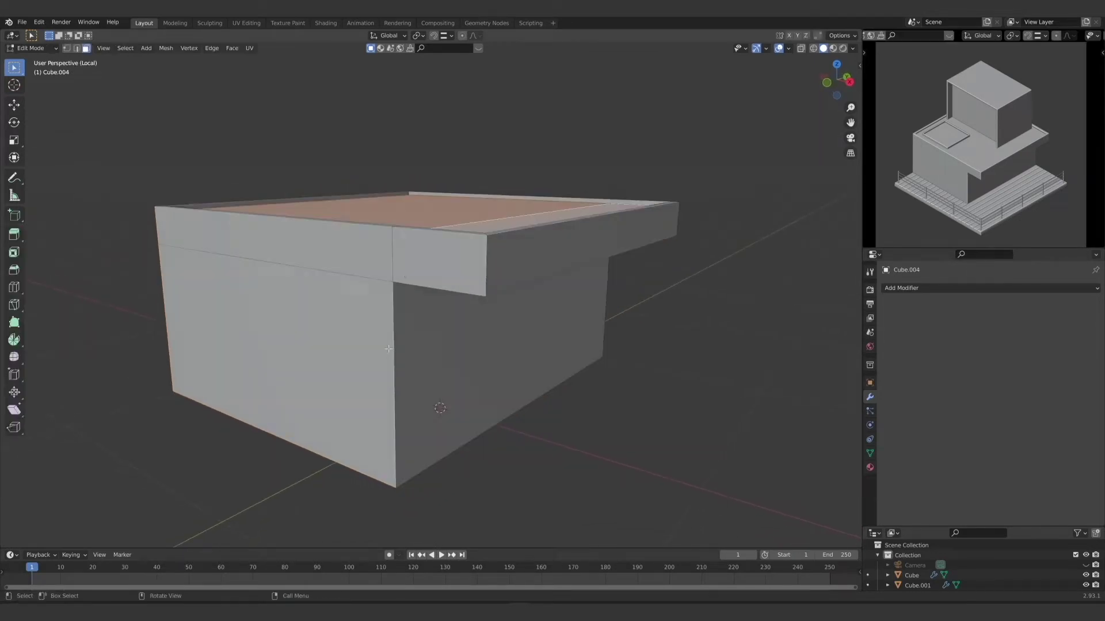
key(ctrl+r)
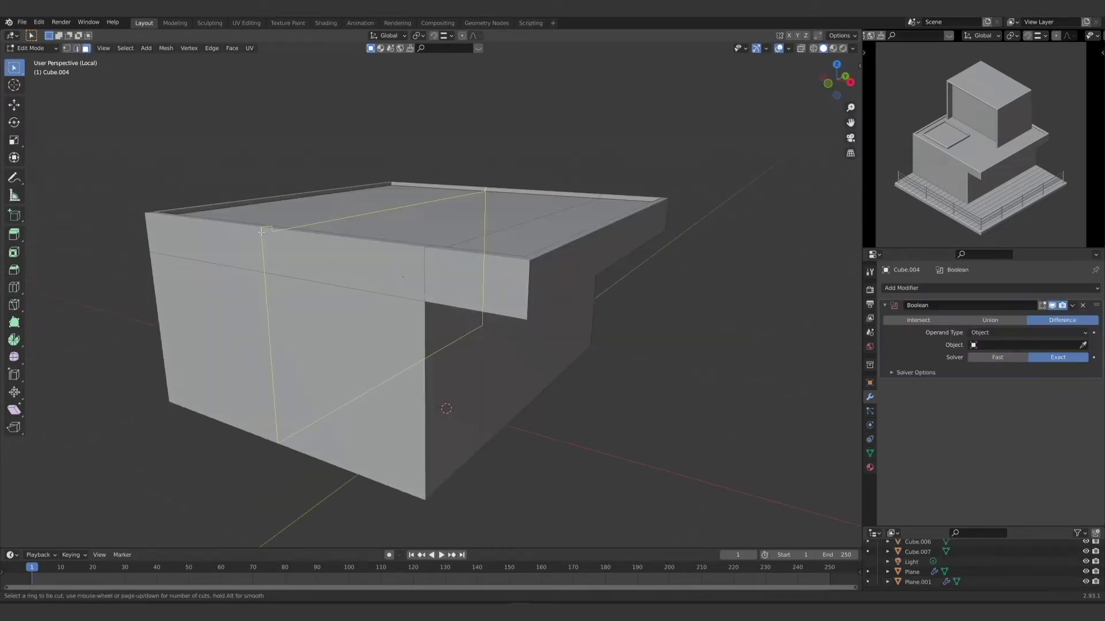
click(266, 231)
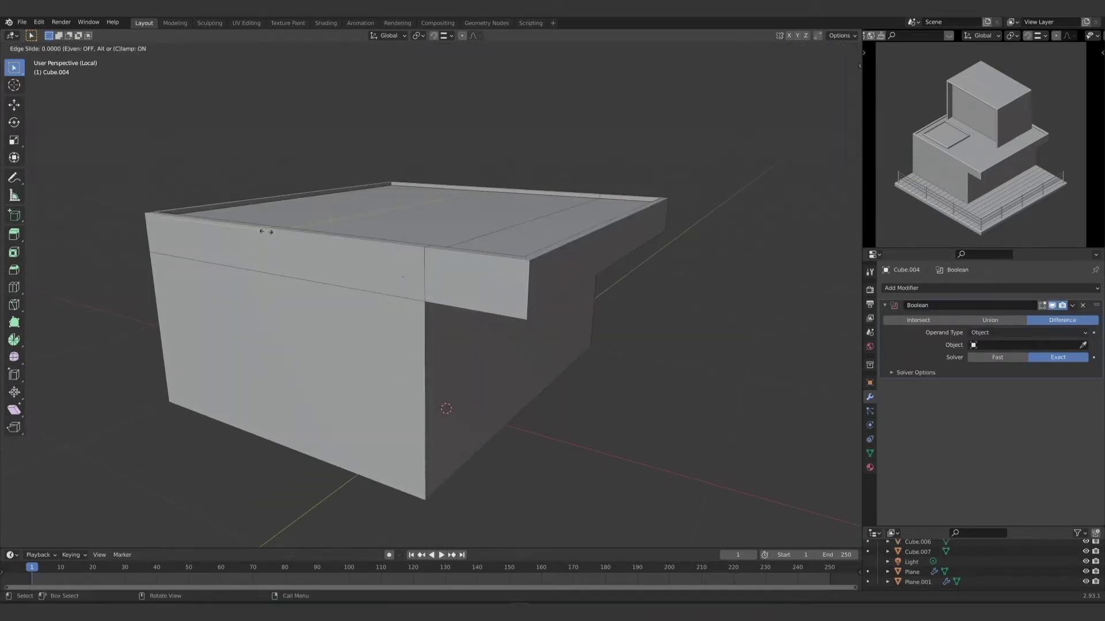
click(284, 265)
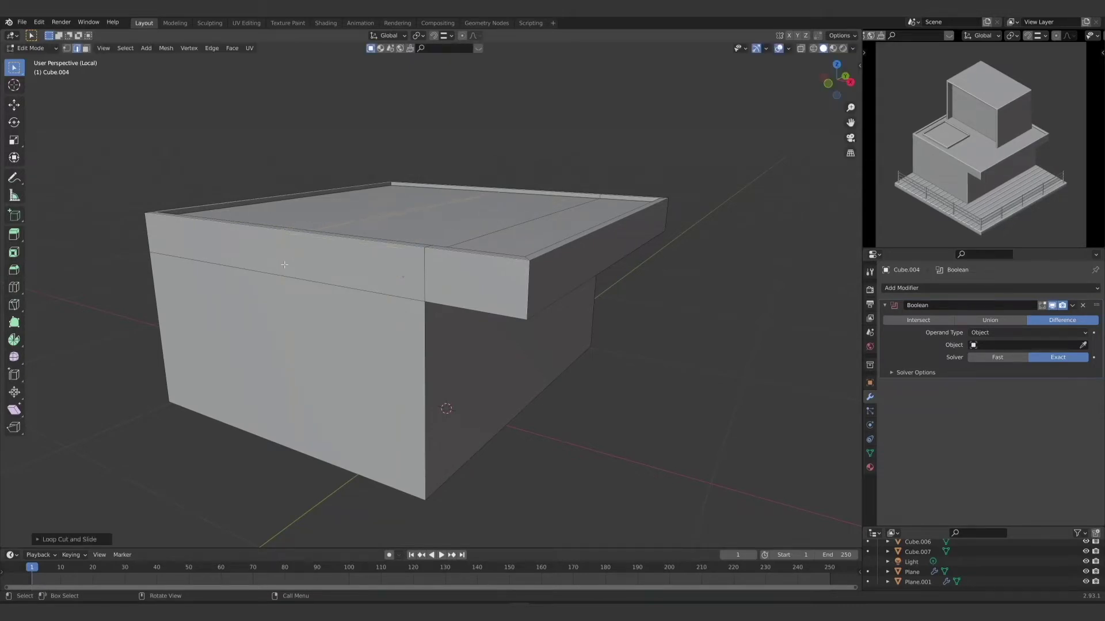
middle_drag(284, 265, 320, 347)
key(KP_5)
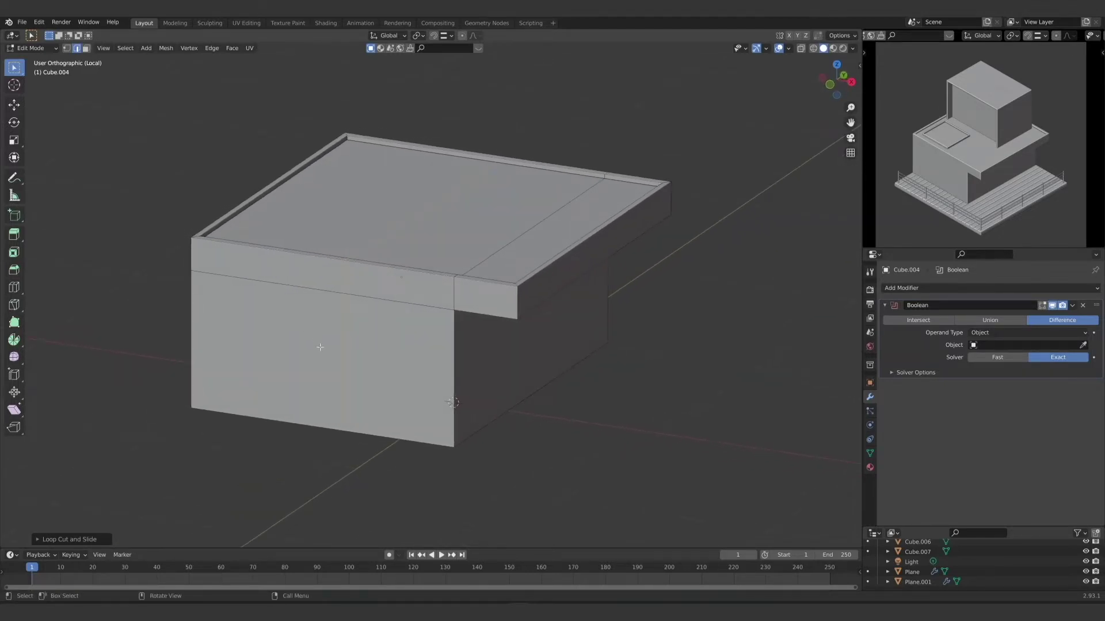
key(g)
click(366, 363)
Step: Add two more edge loops across the block's top face
key(ctrl+r)
click(266, 269)
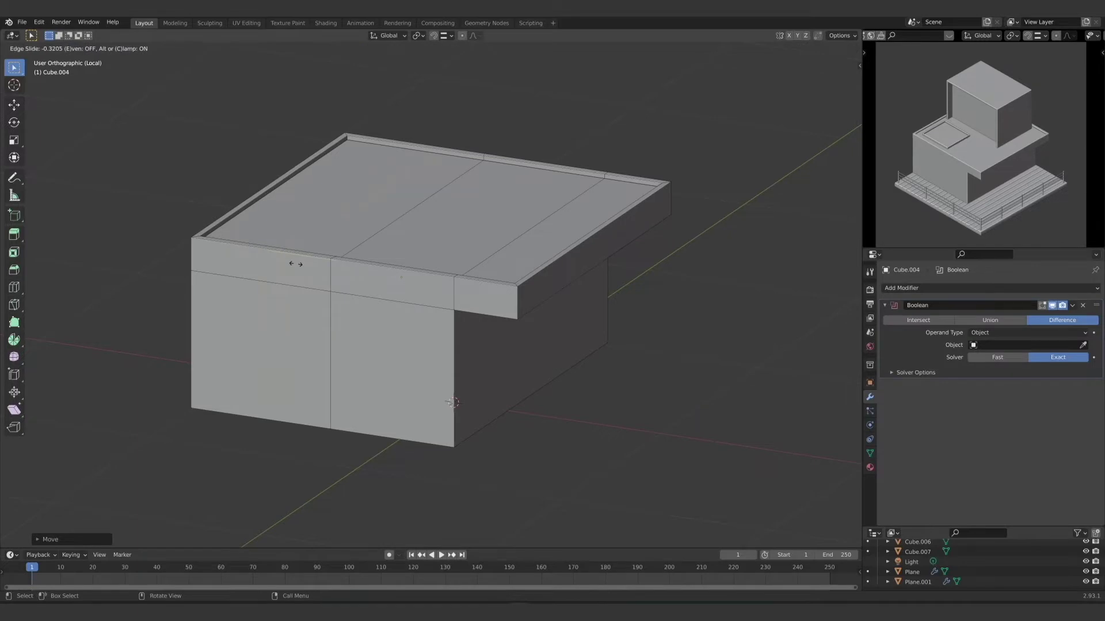
click(301, 257)
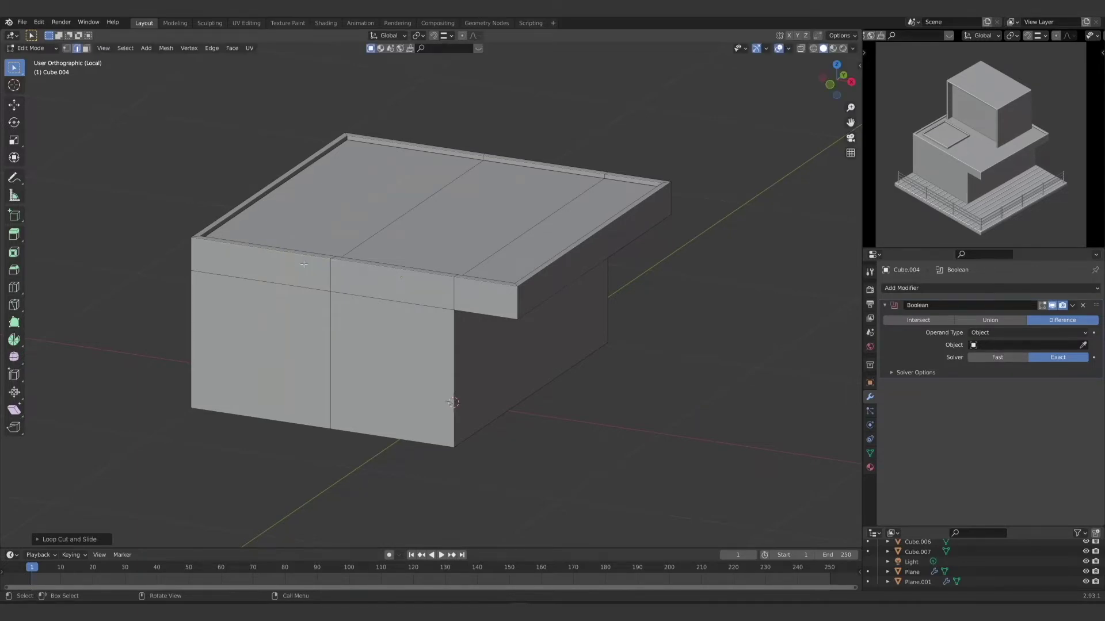
key(ctrl+r)
click(246, 253)
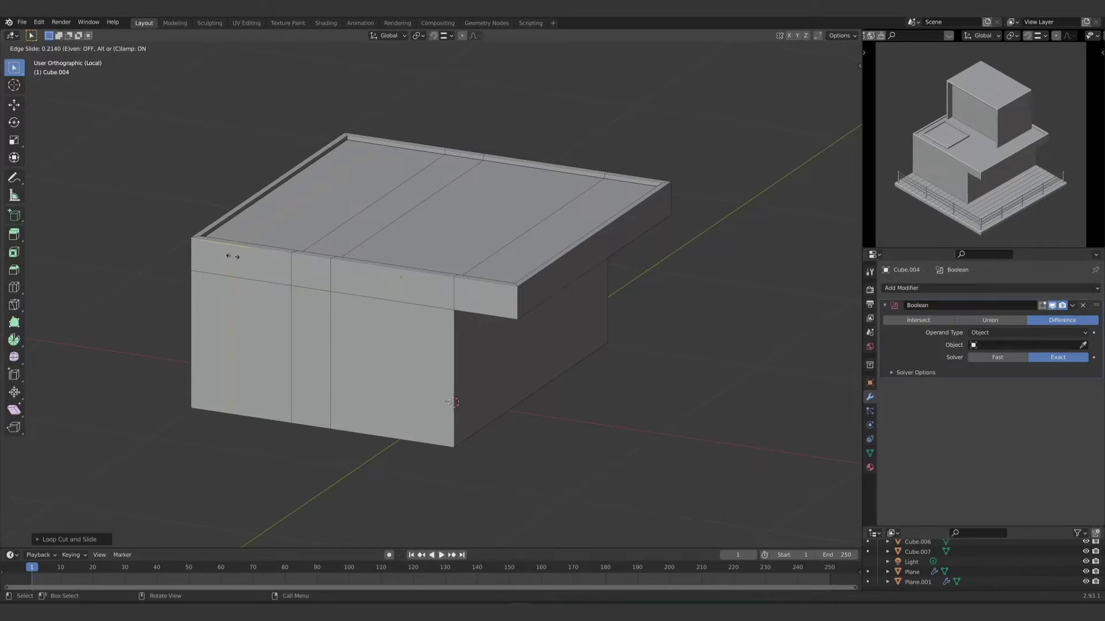
click(231, 256)
Step: Add a vertical edge loop on the block's front face
middle_drag(420, 387, 370, 384)
key(ctrl+r)
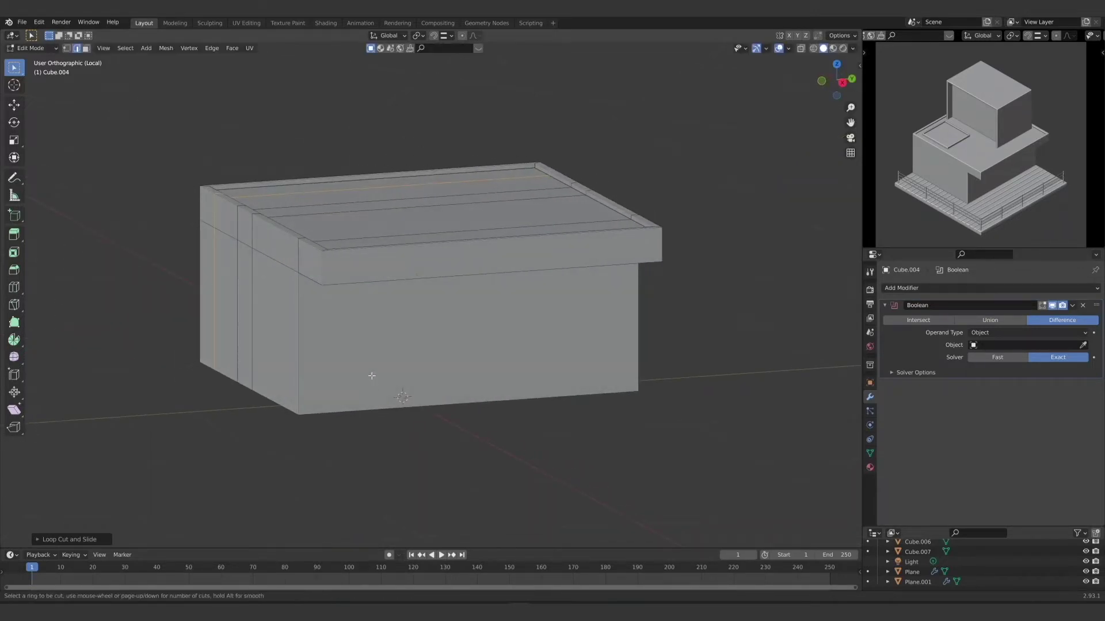
click(446, 278)
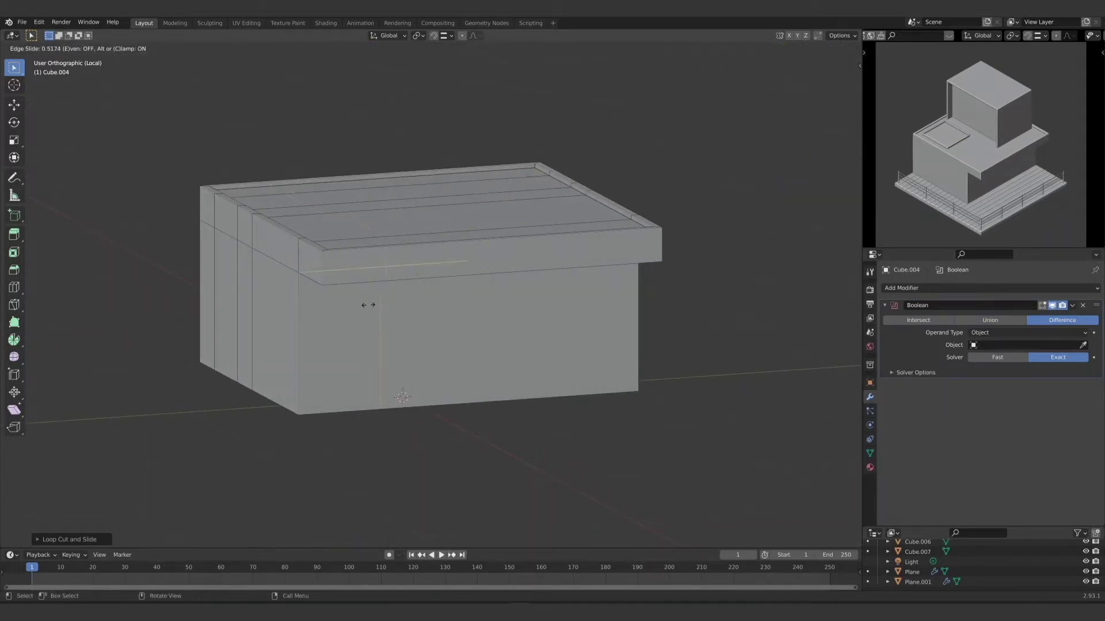
click(372, 304)
middle_drag(373, 304, 369, 351)
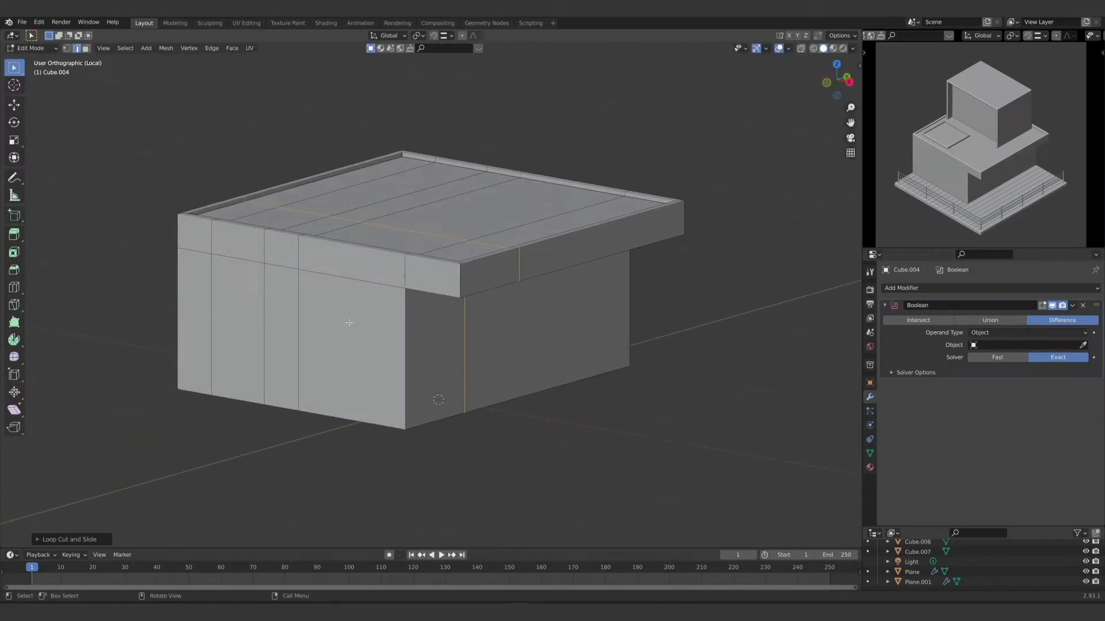
middle_drag(506, 353, 449, 357)
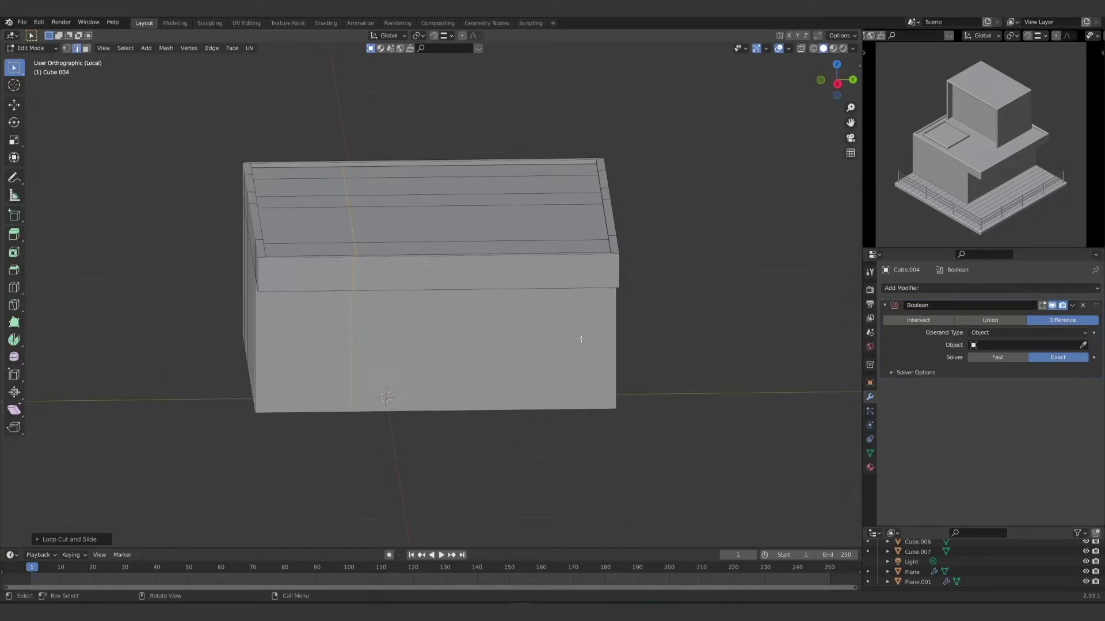
key(ctrl+r)
key(Escape)
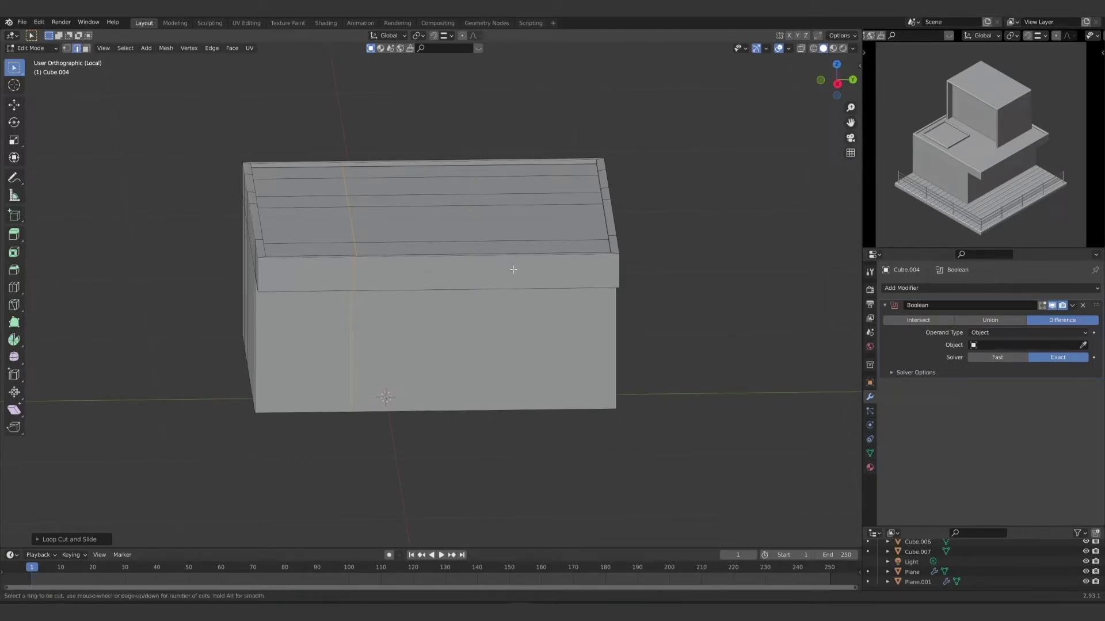
Step: Add two more edge loops across the long side's top band
key(ctrl+r)
click(494, 260)
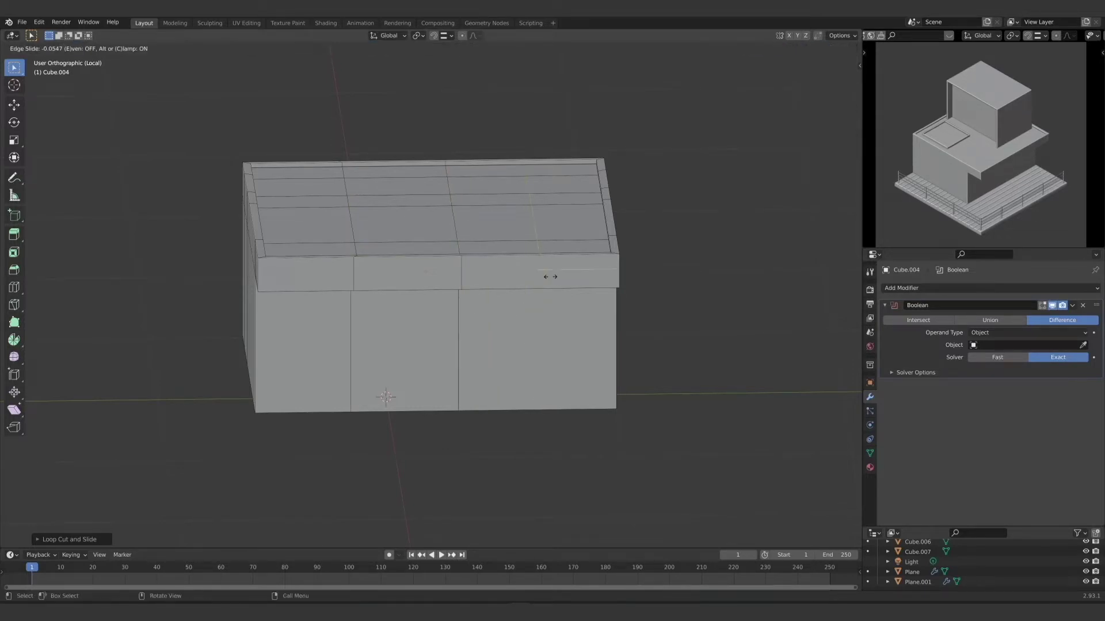
click(582, 278)
middle_drag(582, 278, 481, 402)
key(ctrl+r)
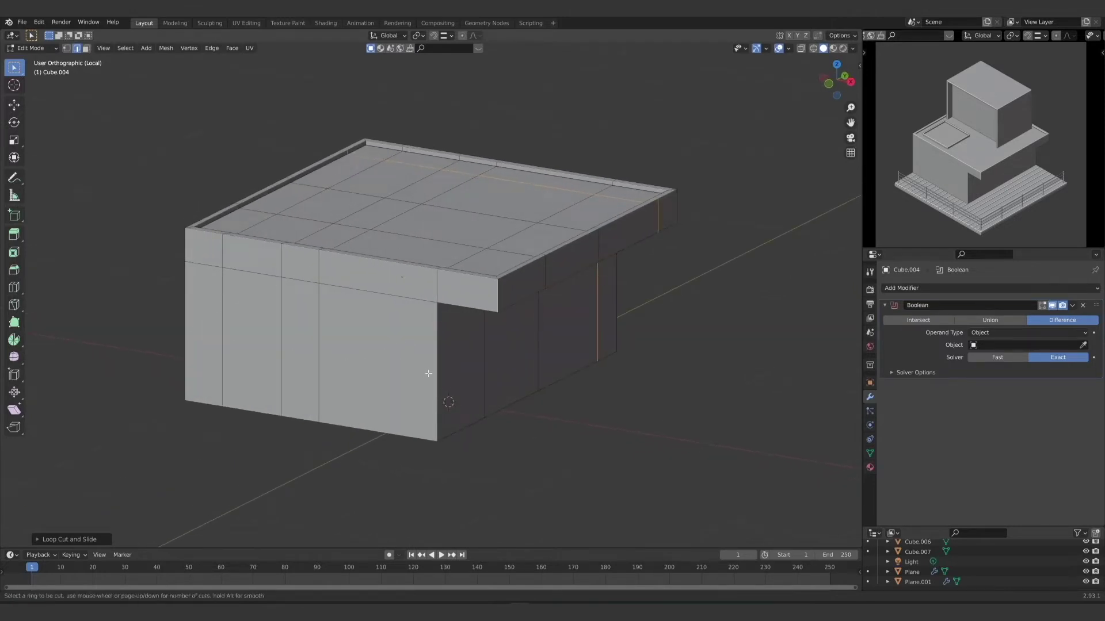
click(436, 351)
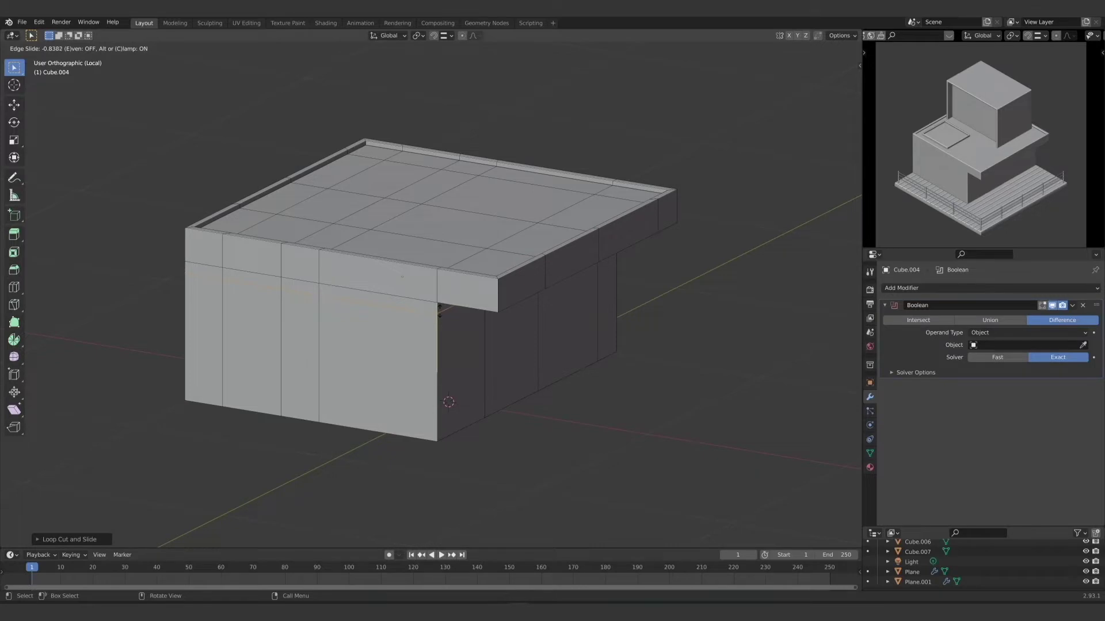
click(441, 307)
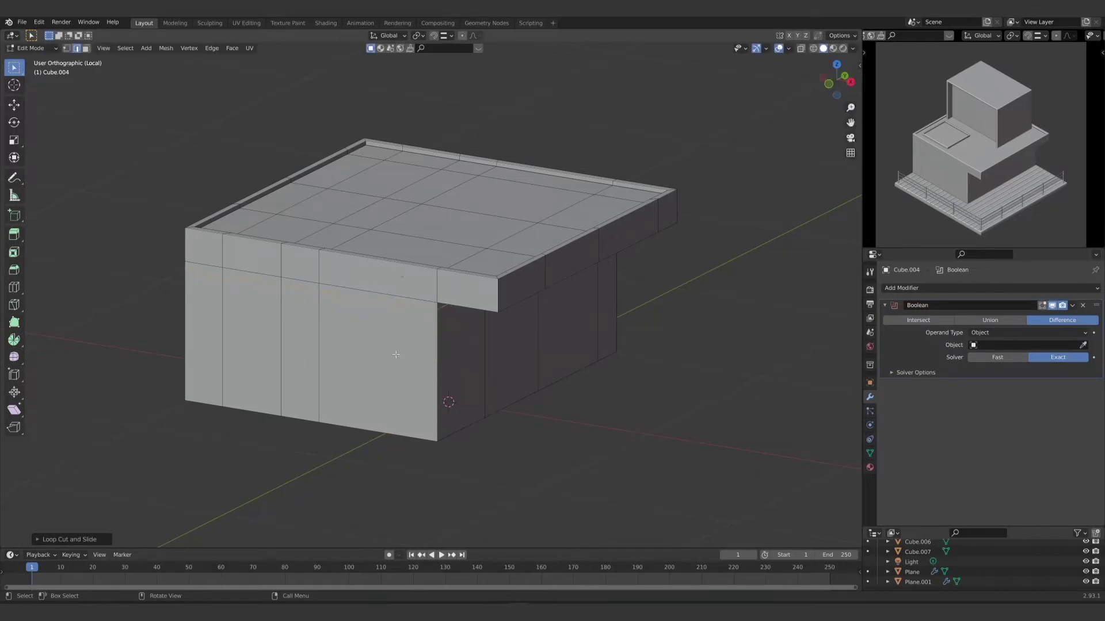
Step: Loop-cut the right face, then leave and re-enter Edit Mode
key(ctrl+r)
click(444, 382)
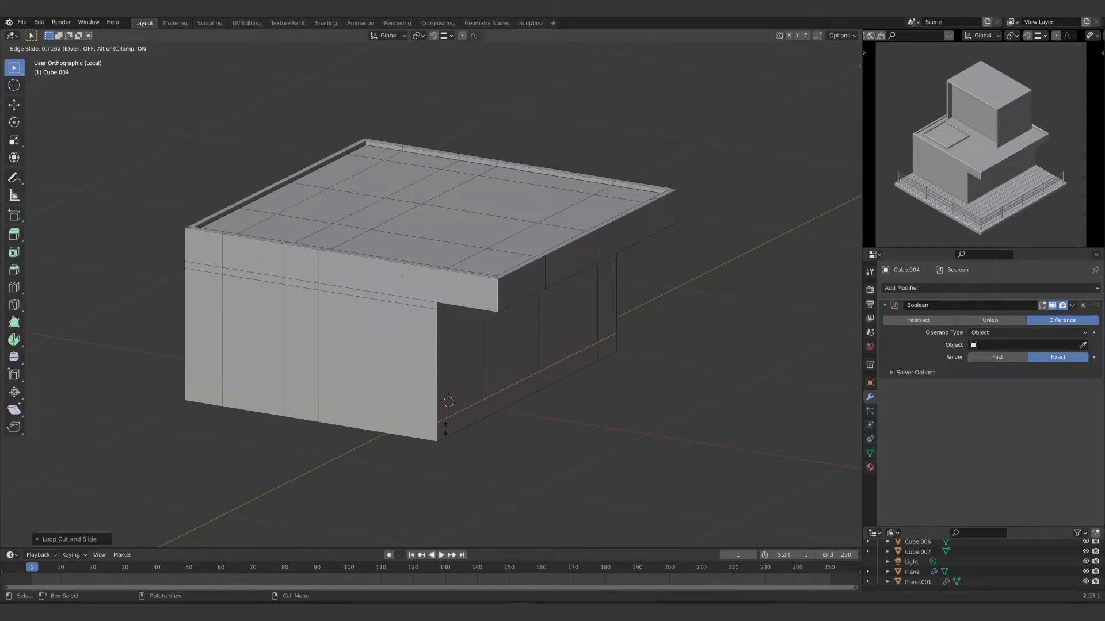
click(445, 429)
key(Tab)
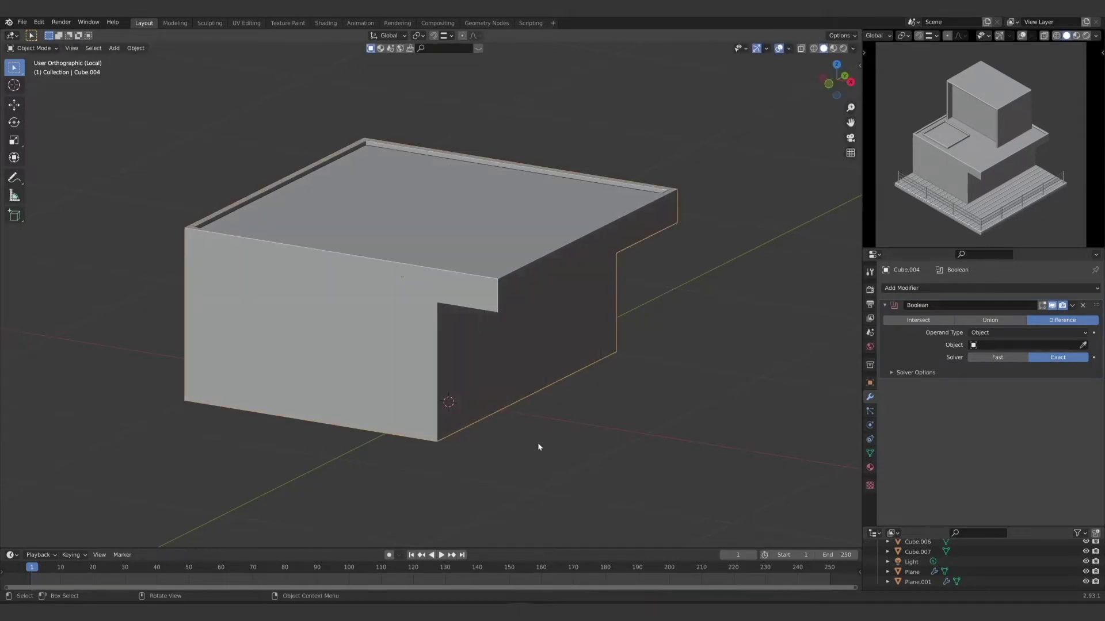
middle_drag(477, 443, 455, 441)
key(Tab)
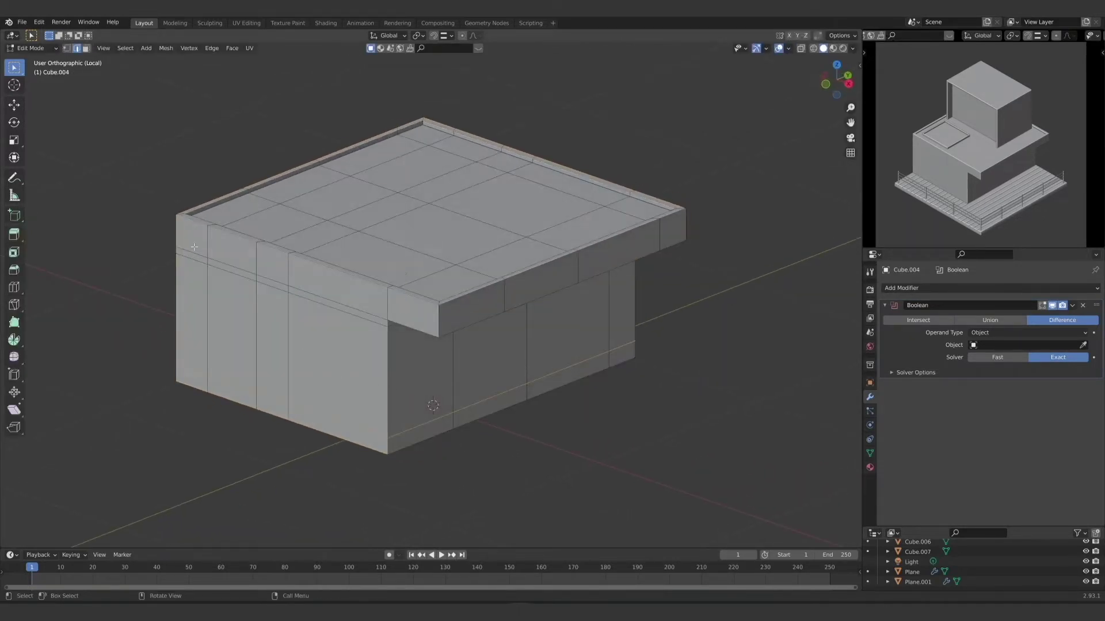
Step: Select the four wall panel faces and separate them by selection into a new object
click(86, 48)
click(356, 399)
shift+click(233, 331)
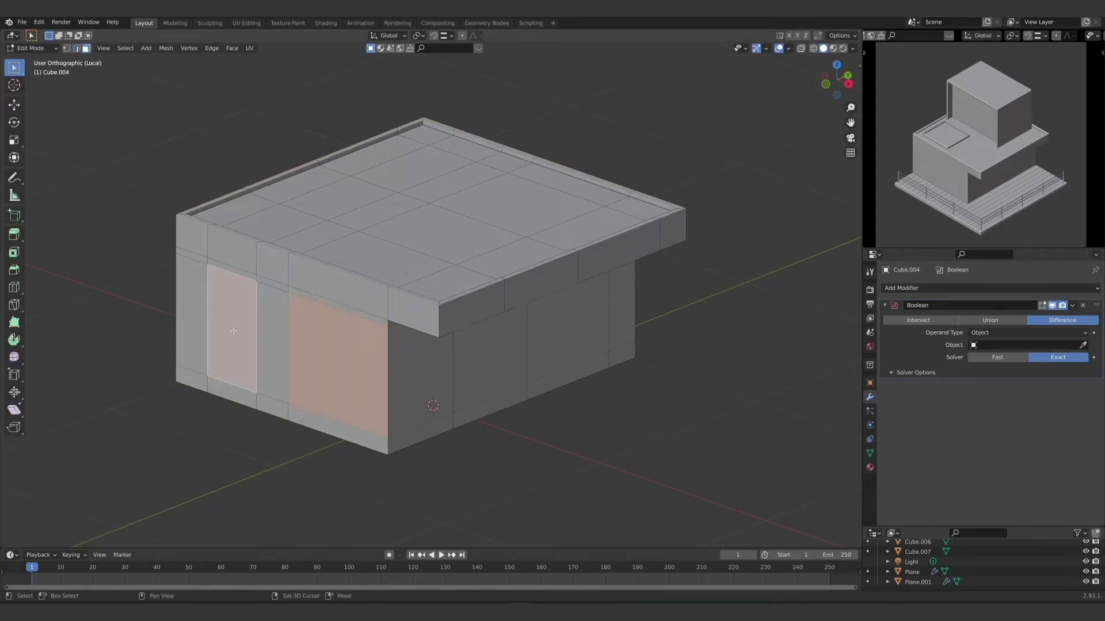
shift+middle_drag(448, 427, 432, 430)
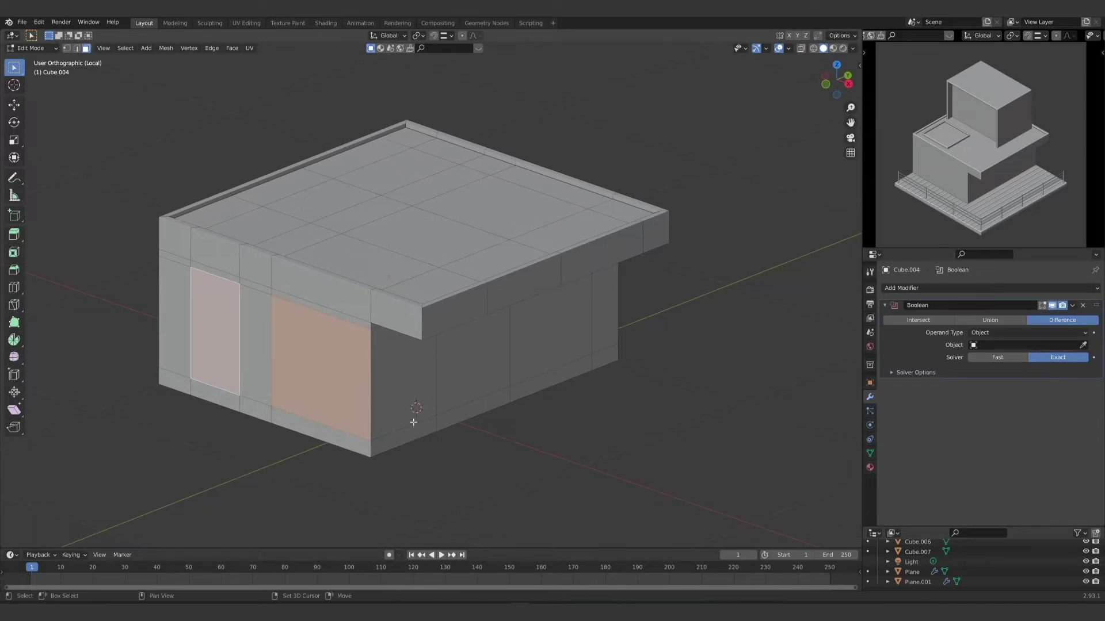
shift+click(403, 380)
shift+click(558, 346)
middle_drag(525, 446, 516, 501)
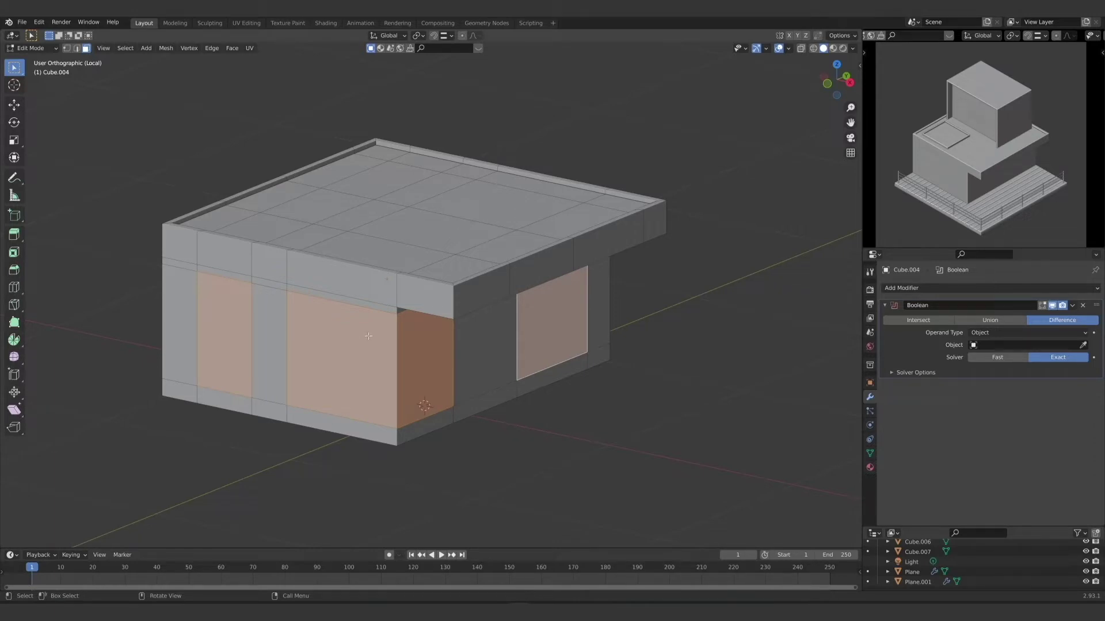
key(p)
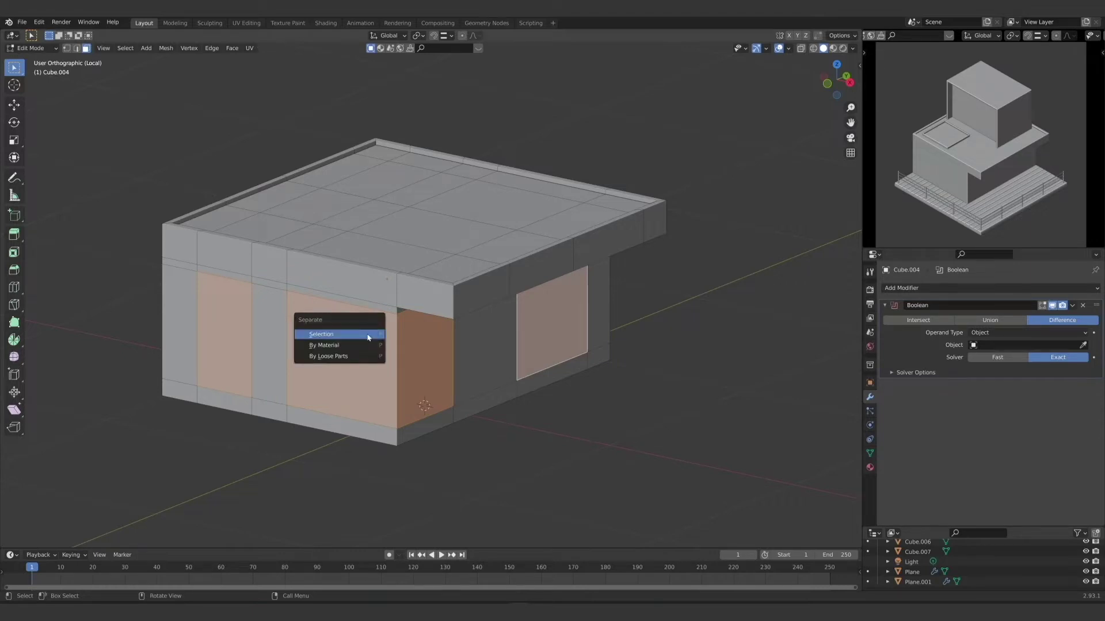
click(368, 338)
Step: In Object Mode, select Cube.008 and exit Local View to show the whole house
key(Tab)
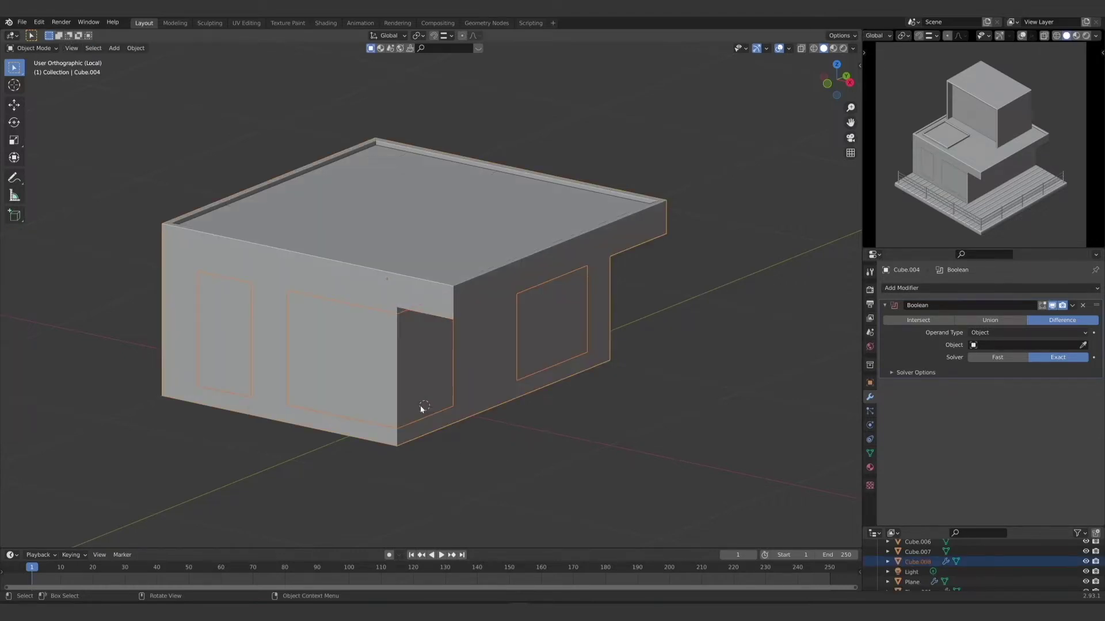
click(474, 424)
click(412, 359)
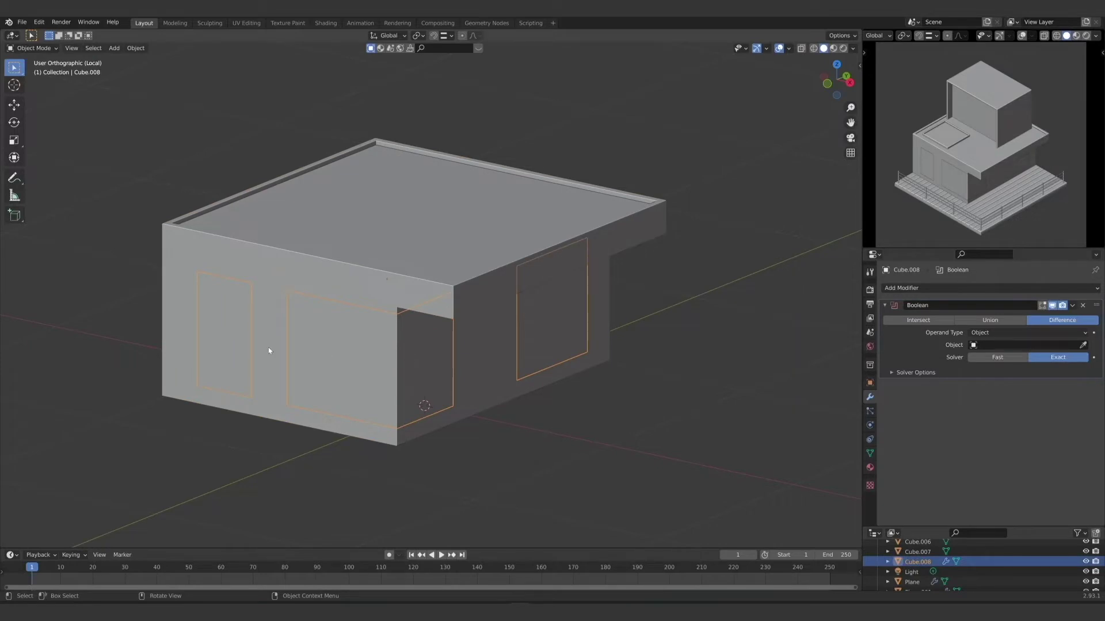
key(g)
click(351, 390)
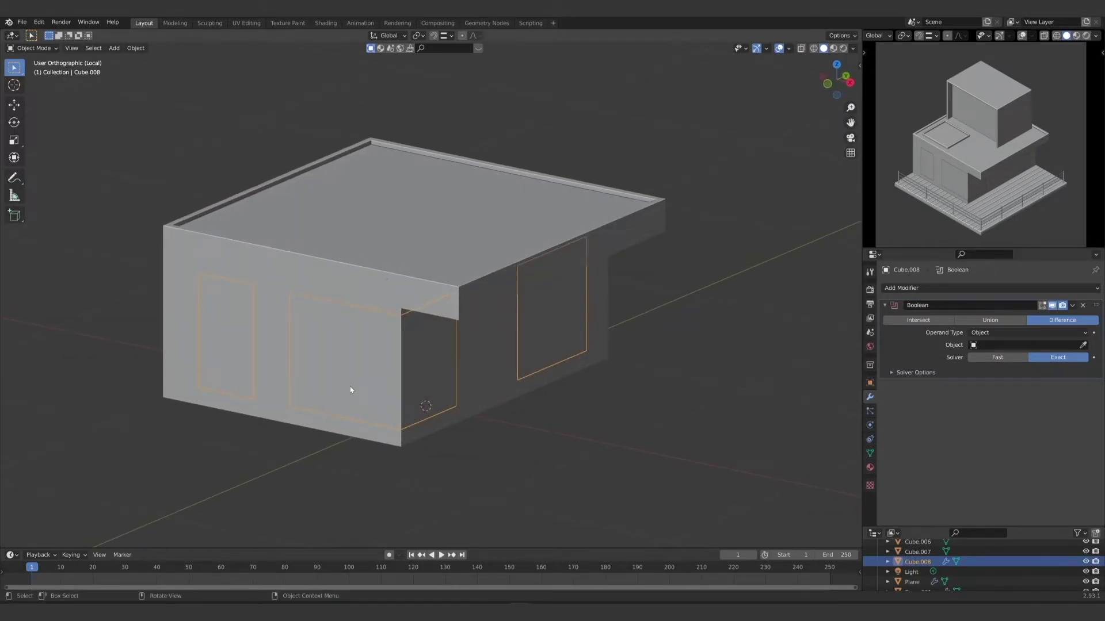
key(KP_Divide)
Step: Test-move the panels out of the walls, undo it, and select the lower floor's walls
middle_drag(351, 388, 453, 387)
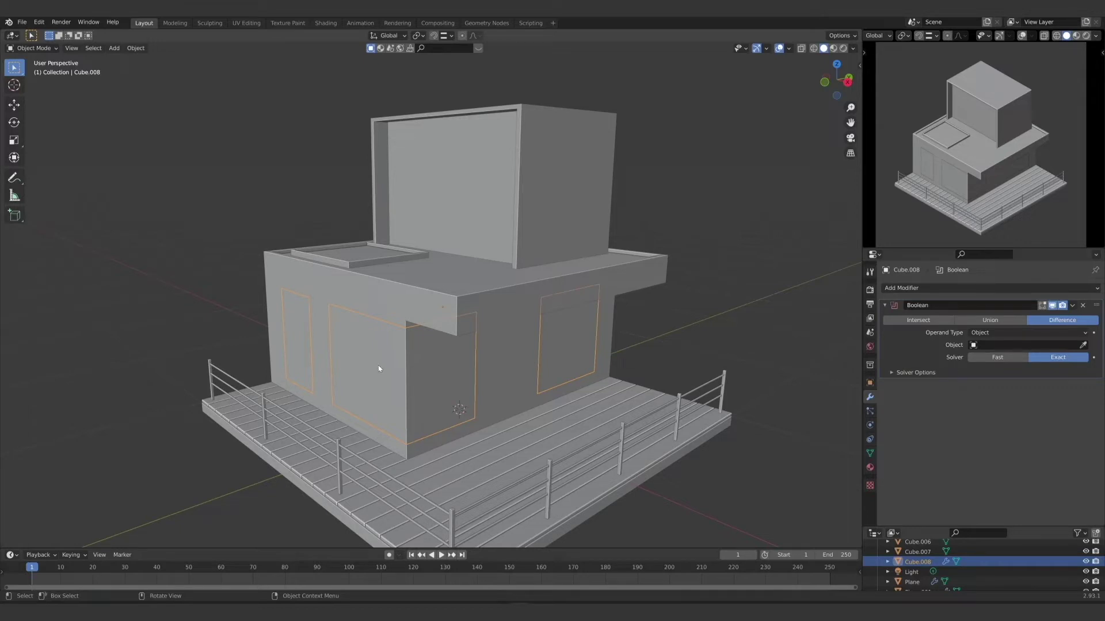
key(g)
click(625, 377)
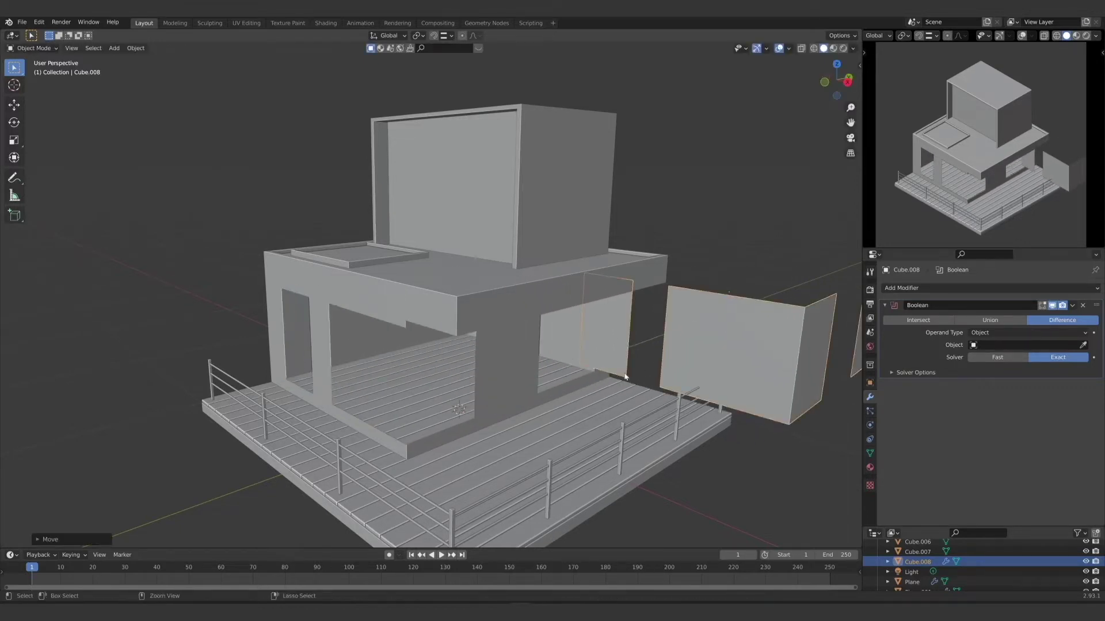
middle_drag(625, 377, 596, 382)
key(ctrl+z)
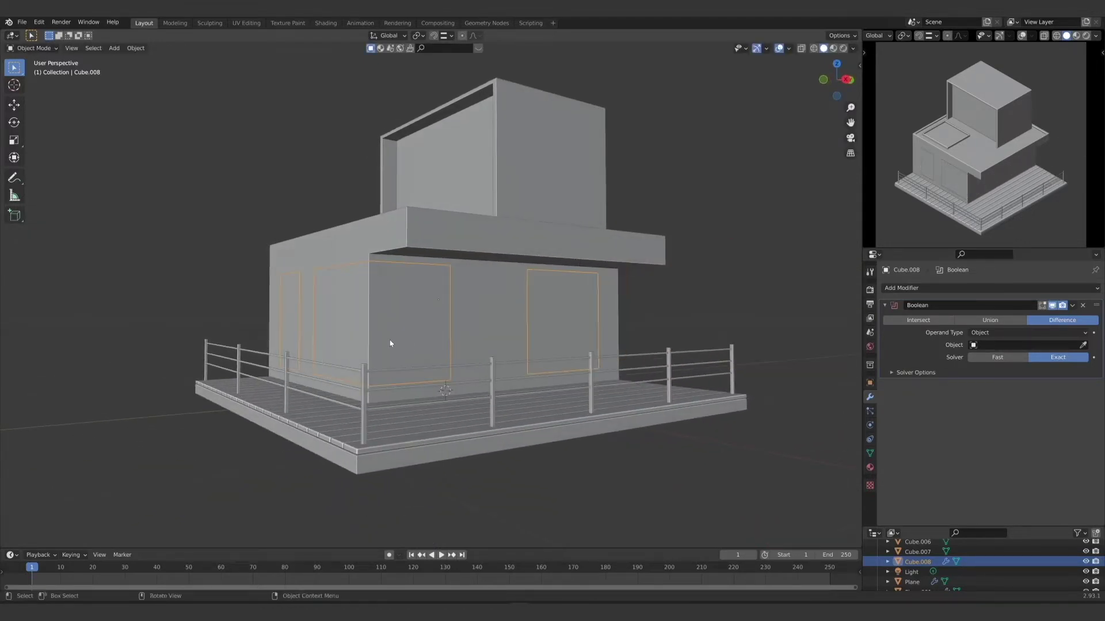
middle_drag(390, 344, 415, 357)
click(452, 291)
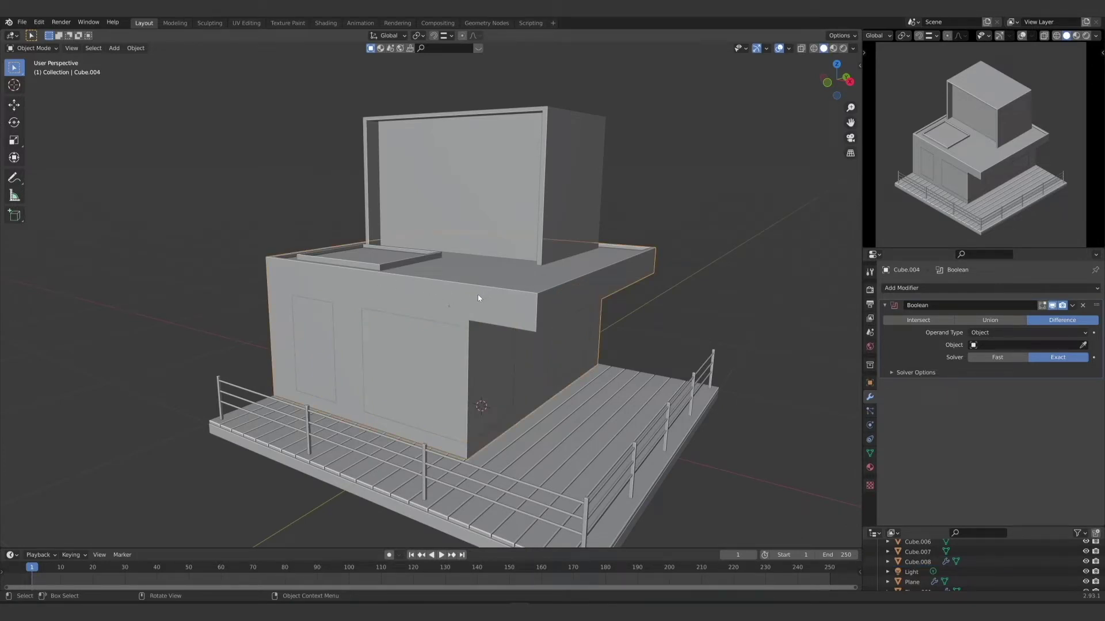
Step: Isolate the lower floor shell in local view and orbit to inspect its open side
key(KP_Divide)
middle_drag(477, 296, 263, 259)
middle_drag(493, 443, 215, 357)
mouse_move(405, 357)
middle_down()
mouse_move(357, 368)
mouse_move(401, 360)
mouse_move(390, 368)
middle_up()
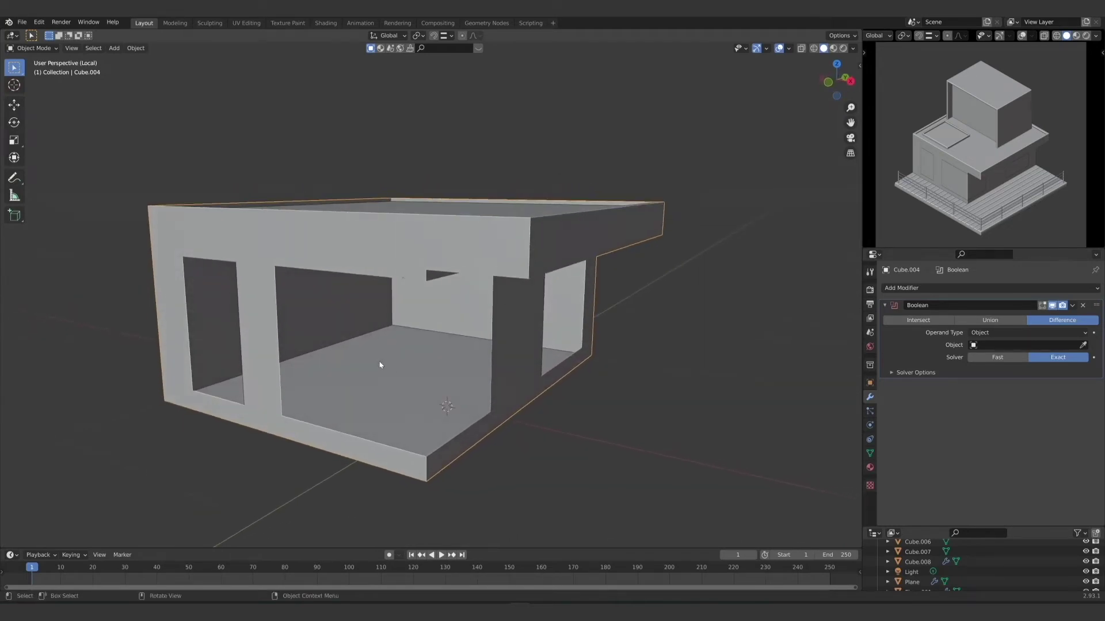
Step: Apply all transforms to the shell and set its origin to geometry
key(ctrl+a)
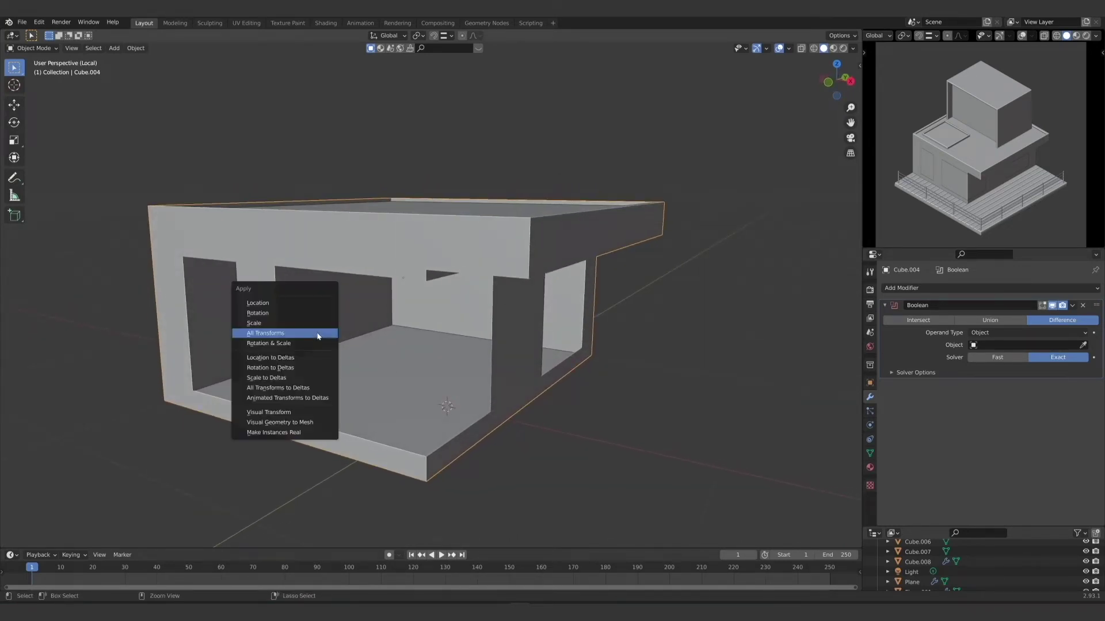
click(314, 334)
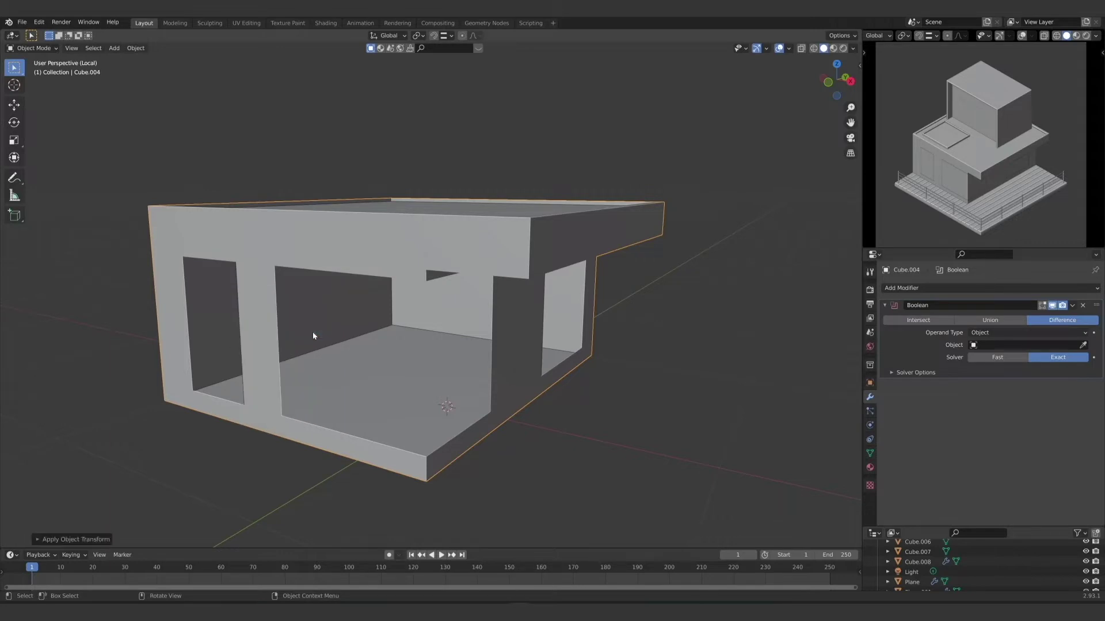
click(140, 50)
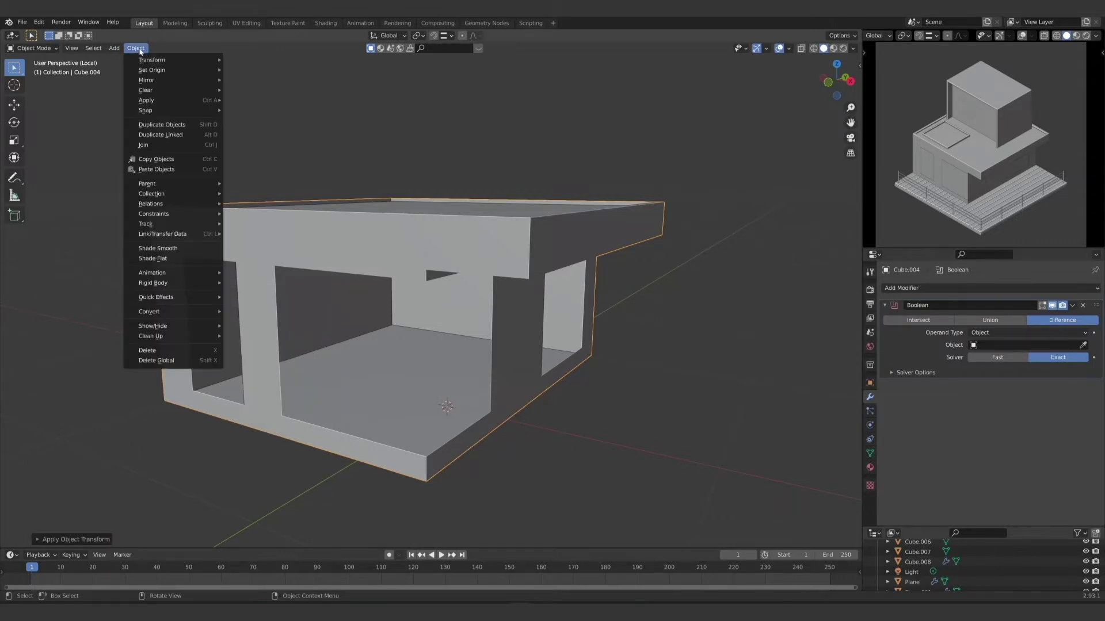
mouse_move(149, 70)
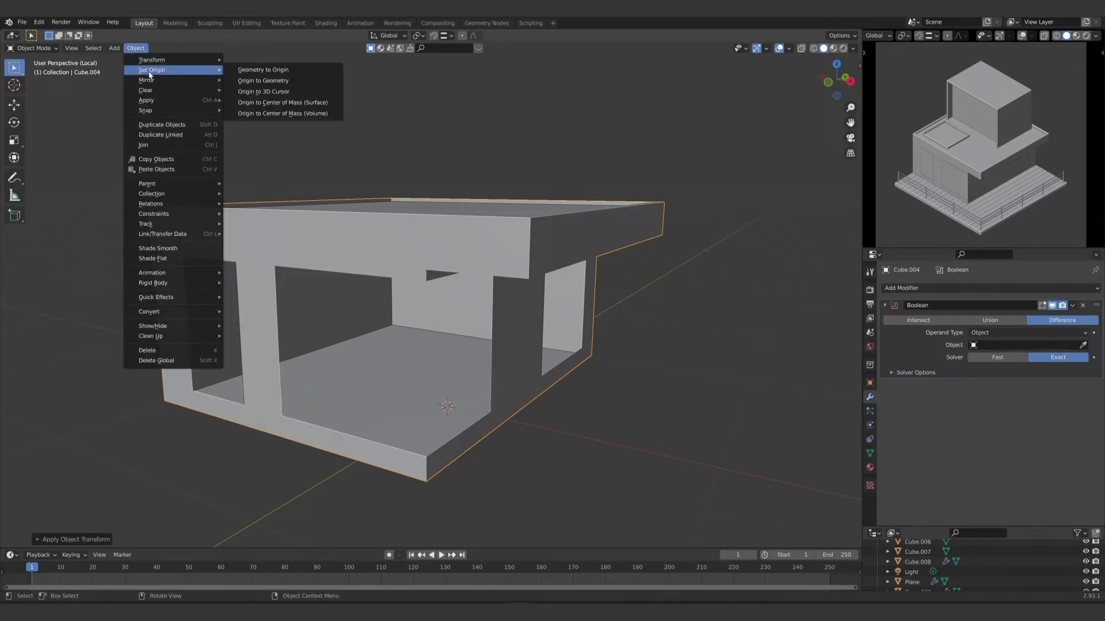
click(288, 81)
middle_drag(403, 253, 425, 261)
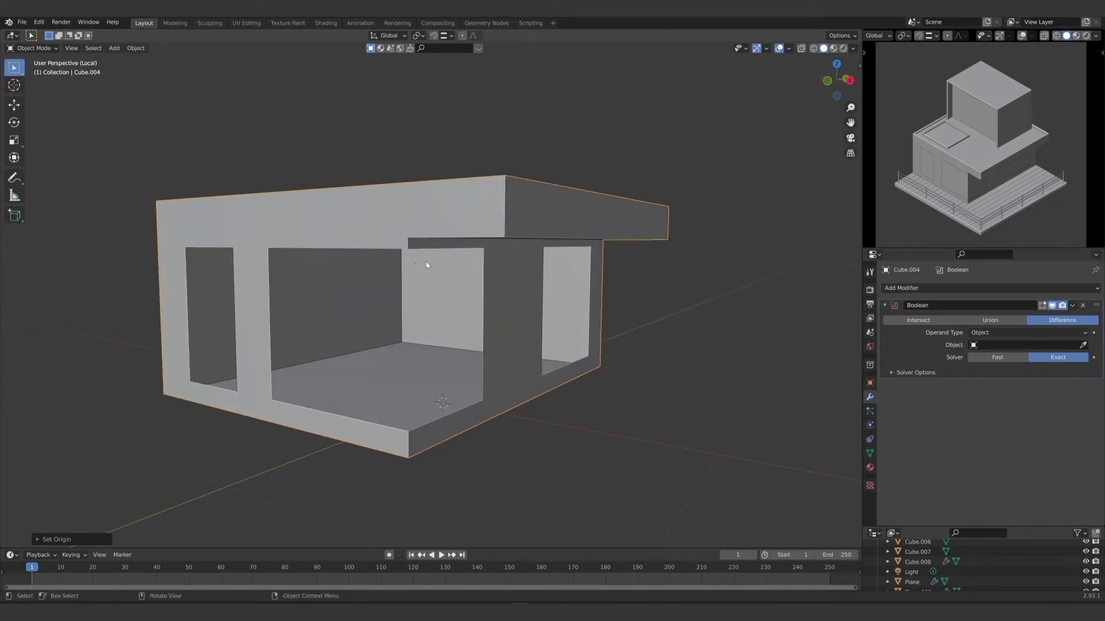
middle_drag(422, 264, 286, 373)
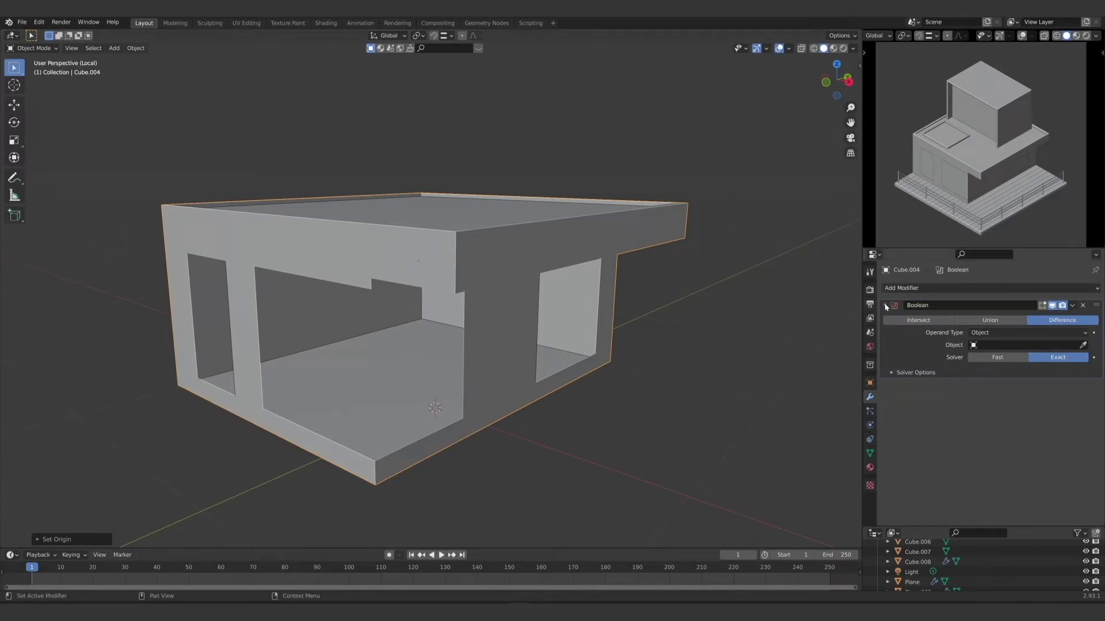
Step: Replace the shell's Boolean modifier with a Solidify modifier
click(1082, 306)
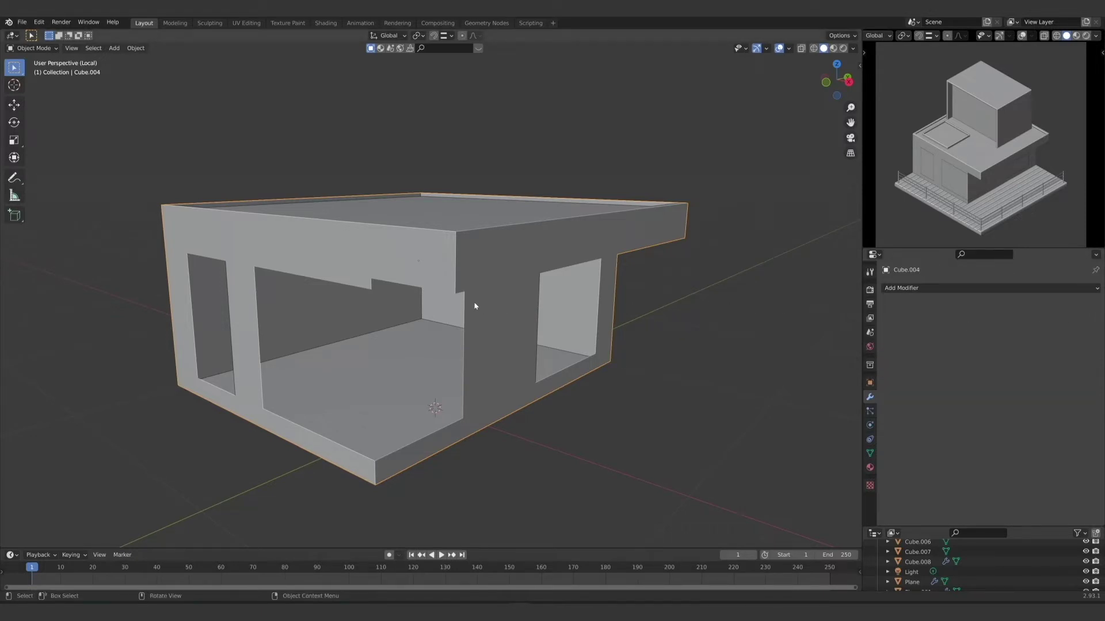
middle_drag(476, 306, 478, 313)
click(944, 288)
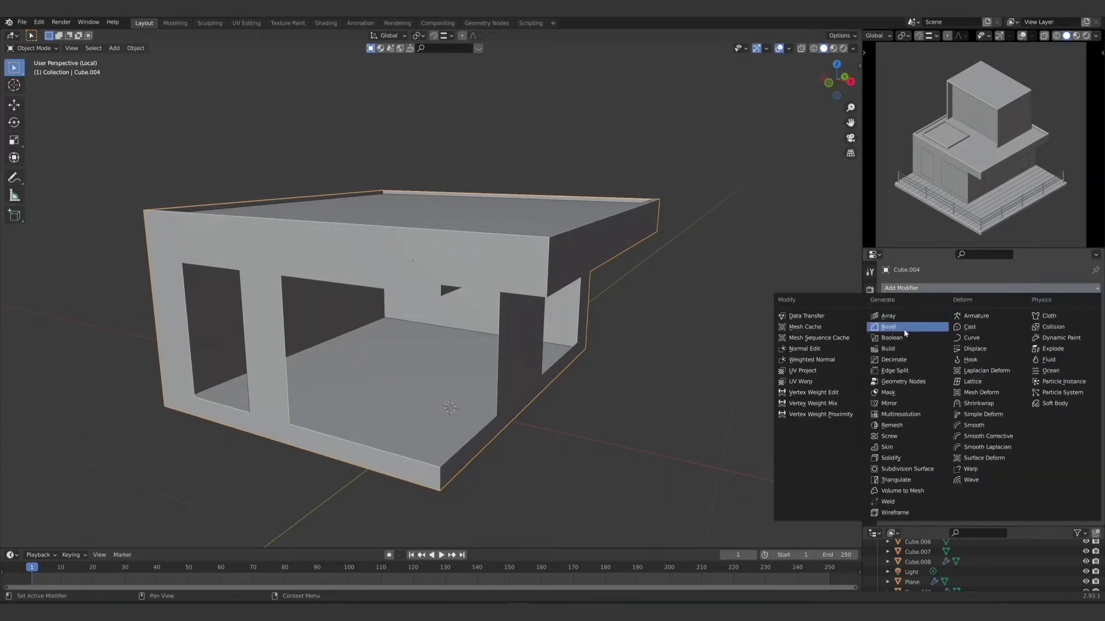
click(906, 459)
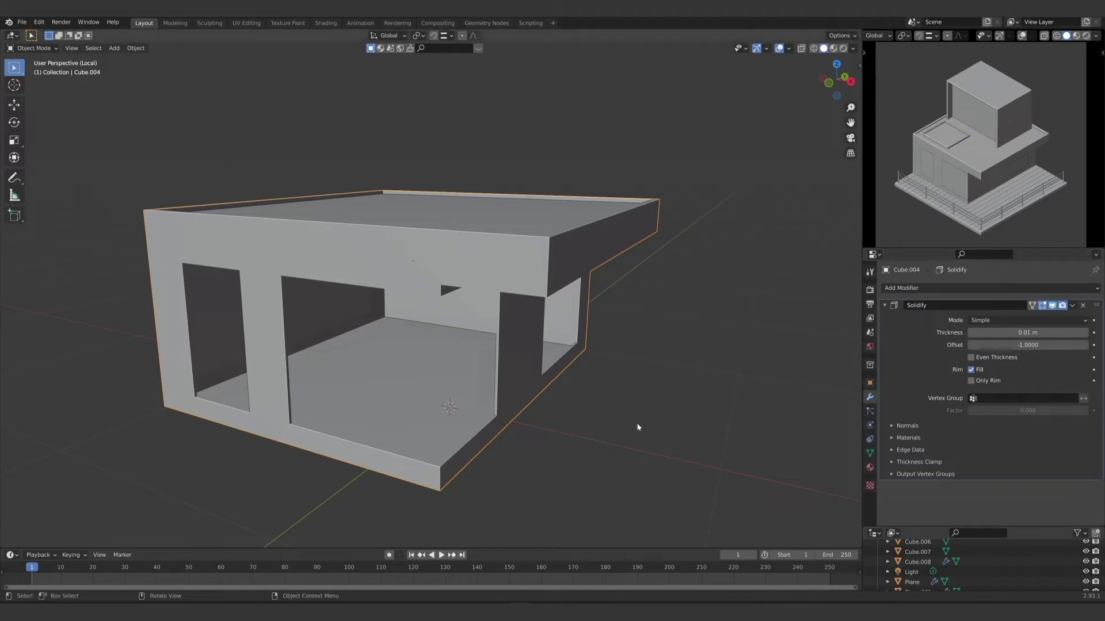
scroll(447, 433, up, 5)
middle_drag(450, 435, 596, 450)
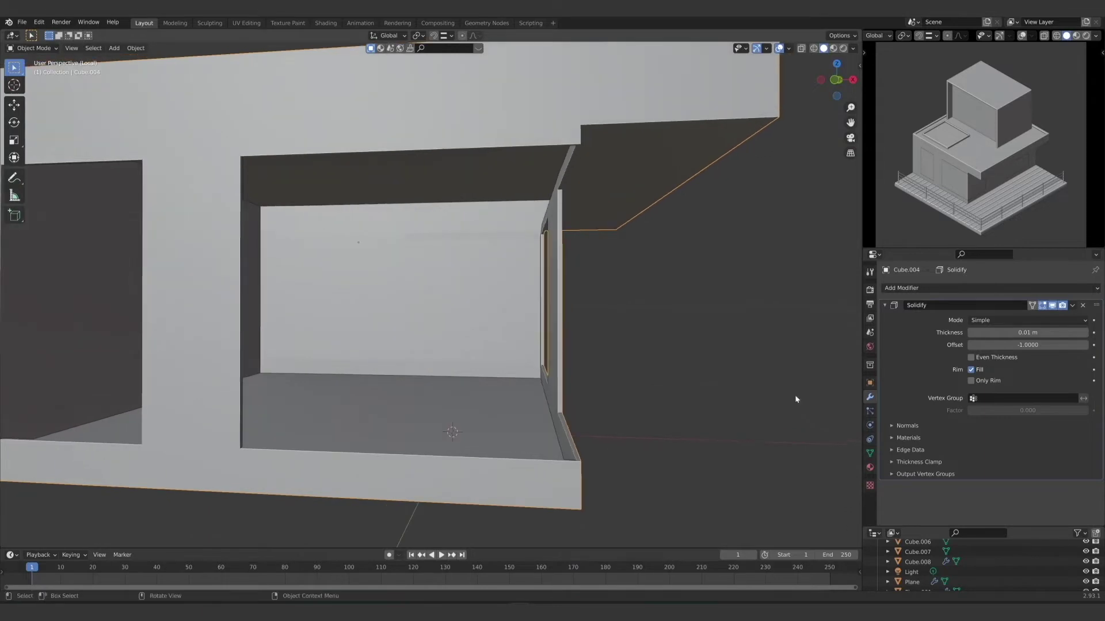
Step: Enable Even Thickness on the Solidify modifier and inspect the walls and roof slab
click(971, 357)
middle_drag(454, 397, 465, 348)
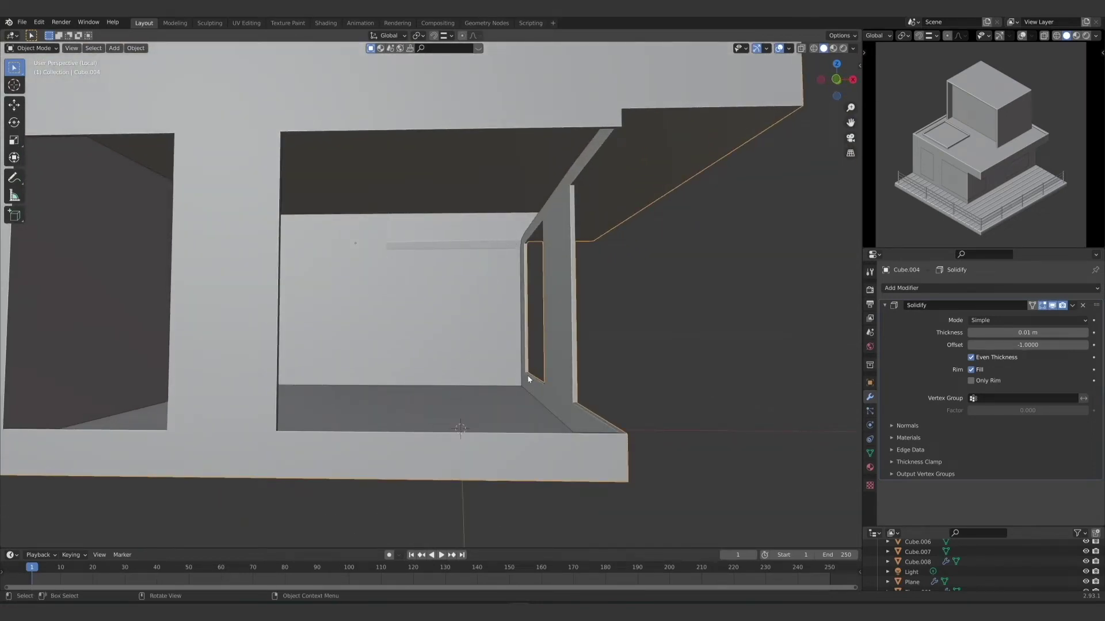
middle_drag(528, 379, 545, 409)
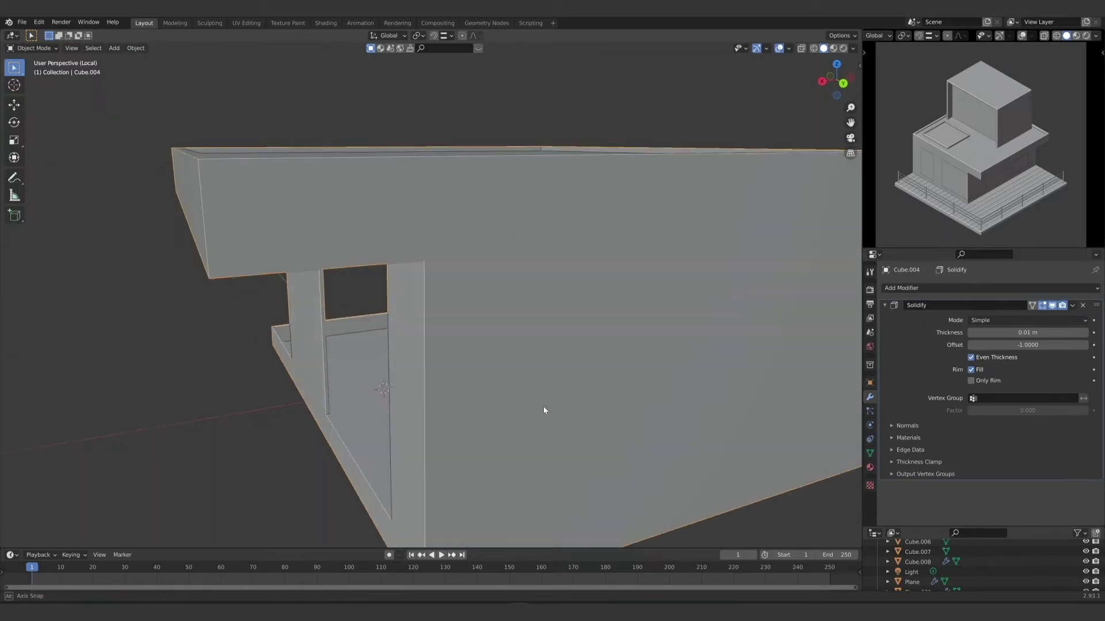
middle_drag(311, 243, 408, 410)
scroll(368, 313, down, 10)
scroll(389, 387, up, 1)
scroll(390, 392, down, 1)
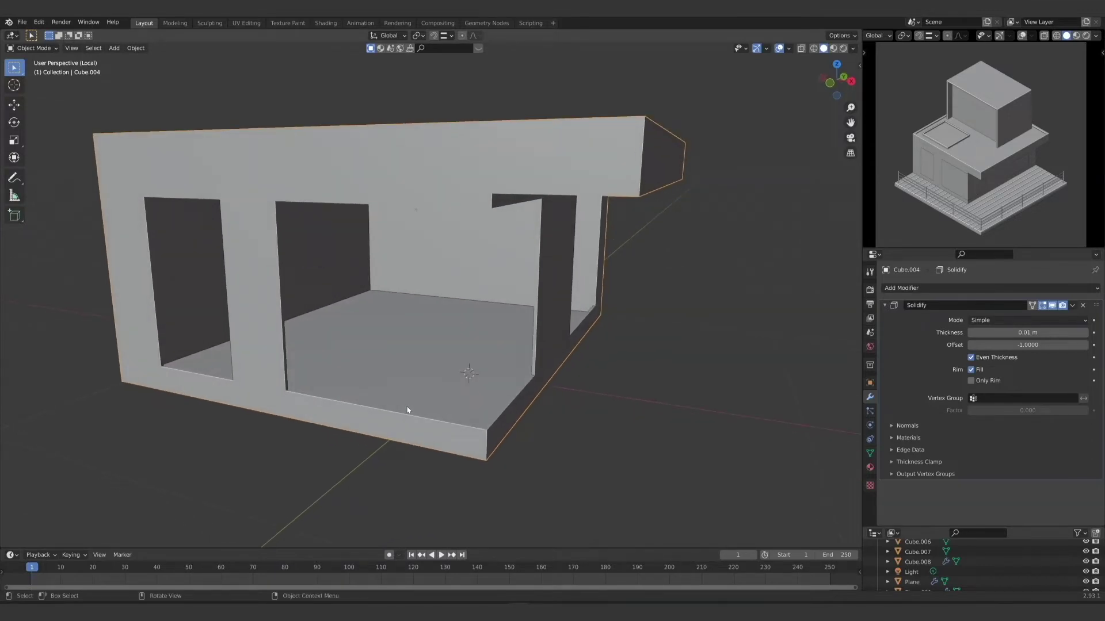
Step: Set the Solidify thickness to 0.014 m and leave local view to show the whole house
middle_drag(473, 395, 445, 378)
scroll(478, 385, up, 3)
scroll(445, 377, down, 4)
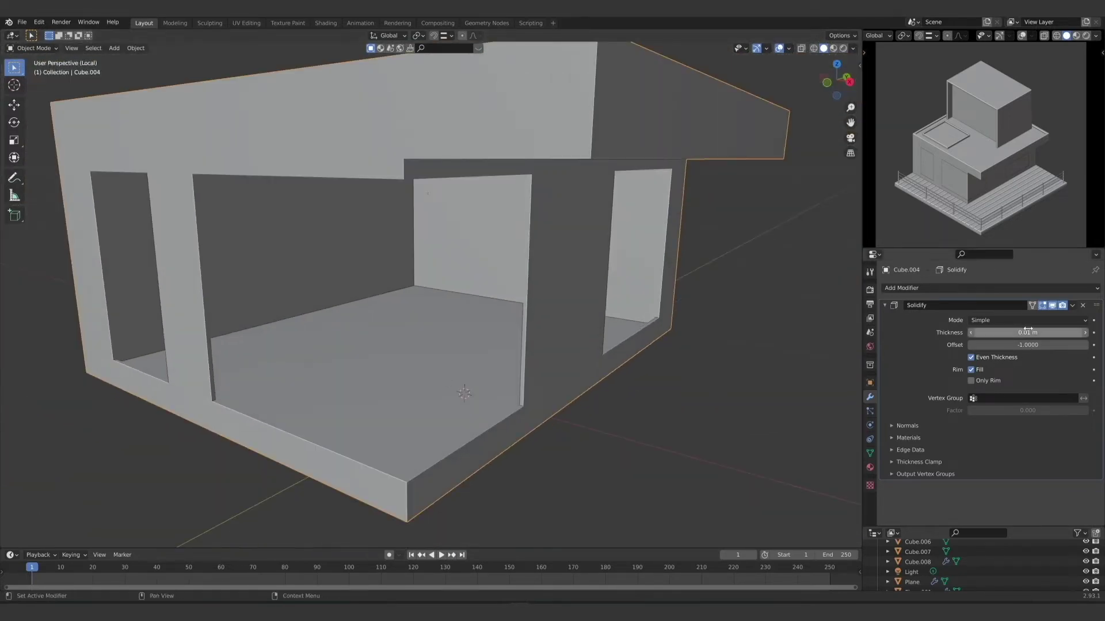
mouse_move(1027, 333)
mouse_down()
mouse_move(1094, 332)
mouse_move(1039, 333)
mouse_up()
middle_drag(518, 320, 481, 321)
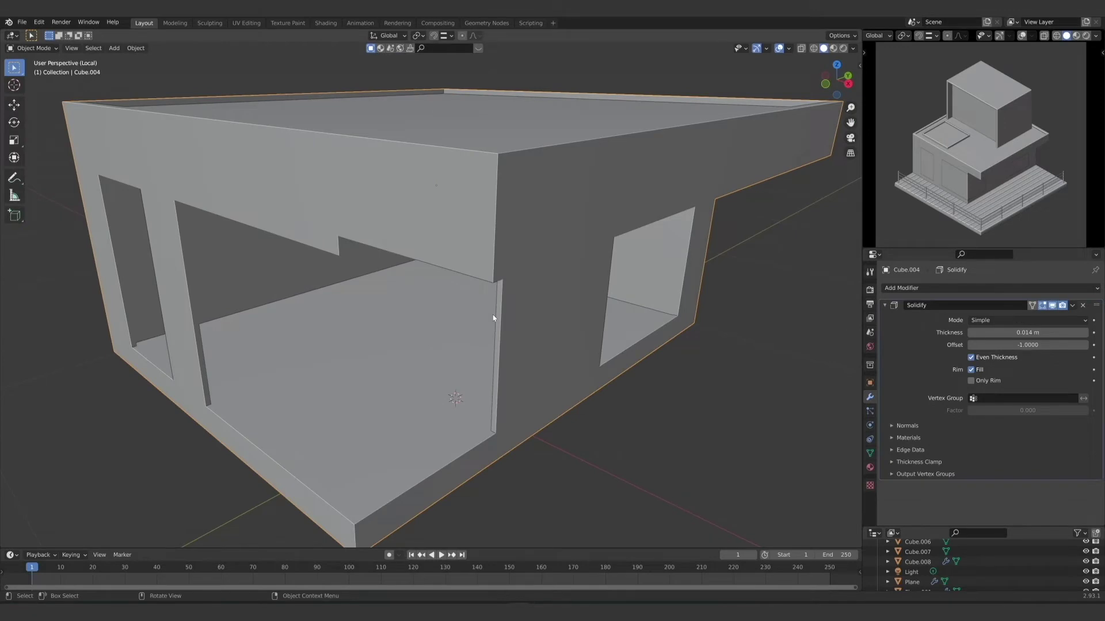
key(KP_Divide)
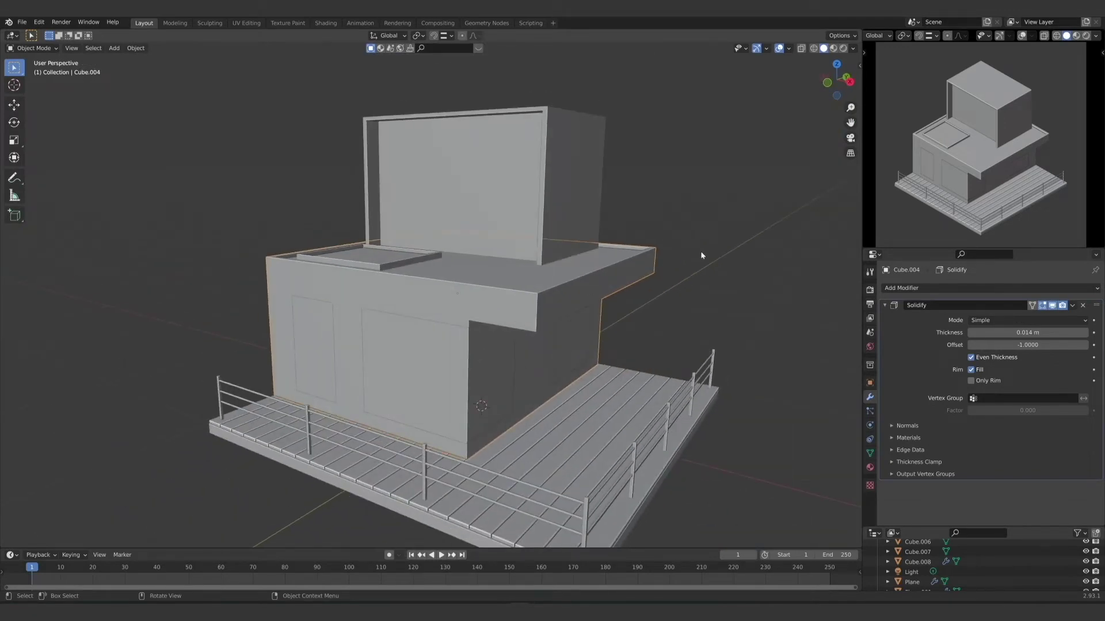
Step: Turn on X-ray and orbit in over the lower floor
click(801, 48)
middle_drag(629, 445, 675, 273)
scroll(575, 417, up, 5)
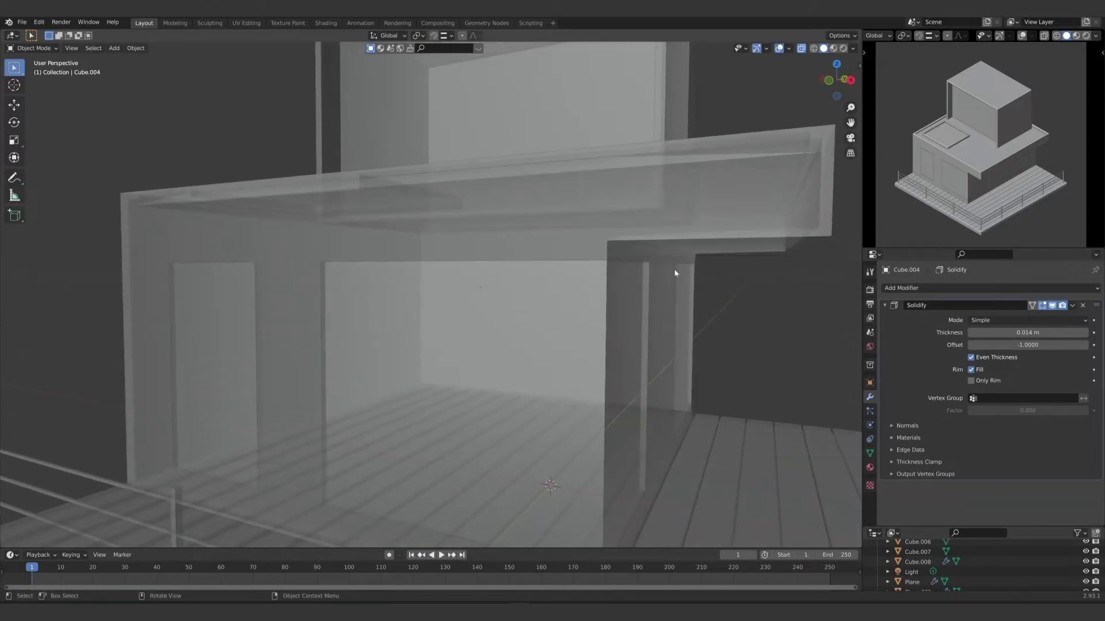
middle_drag(638, 202, 672, 188)
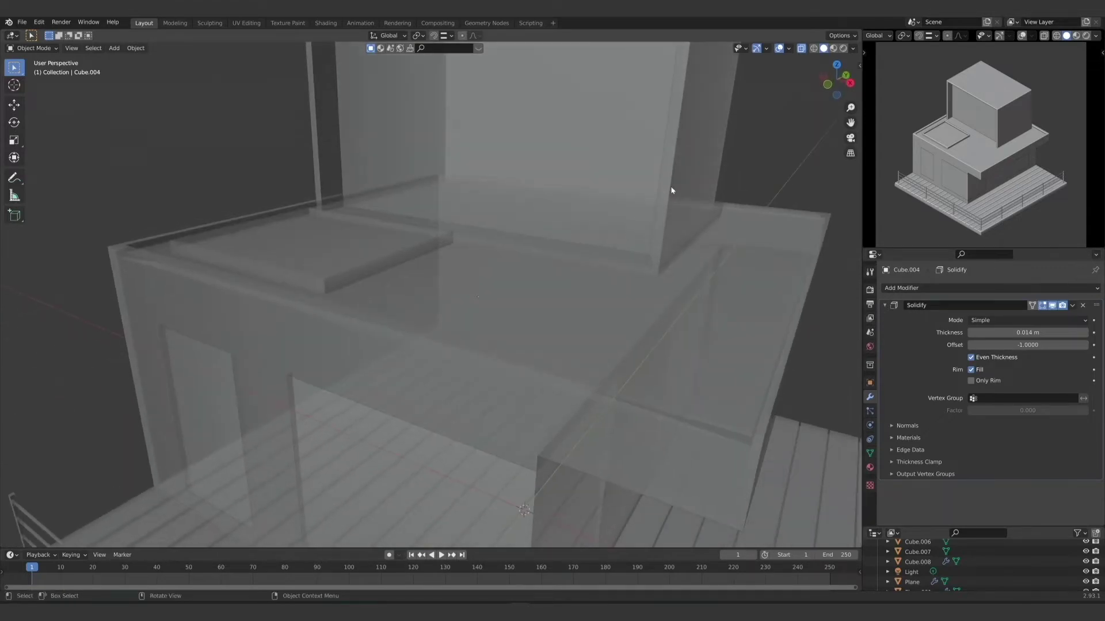
middle_drag(700, 408, 561, 362)
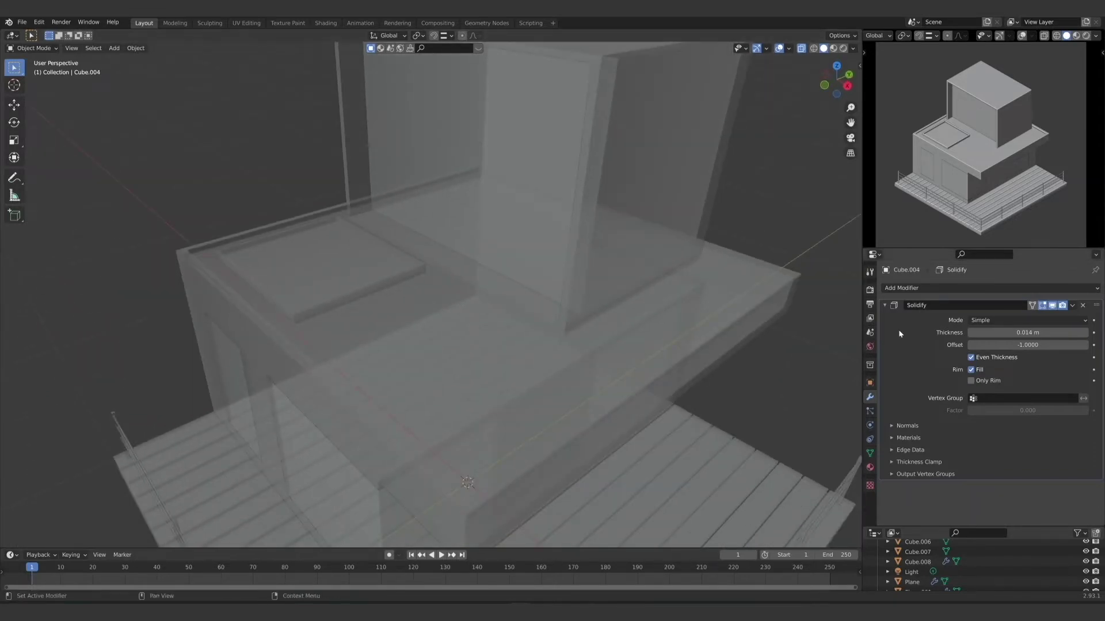
Step: Collapse the Solidify panel, turn X-ray off, and bring up the Add menu
click(885, 304)
click(801, 48)
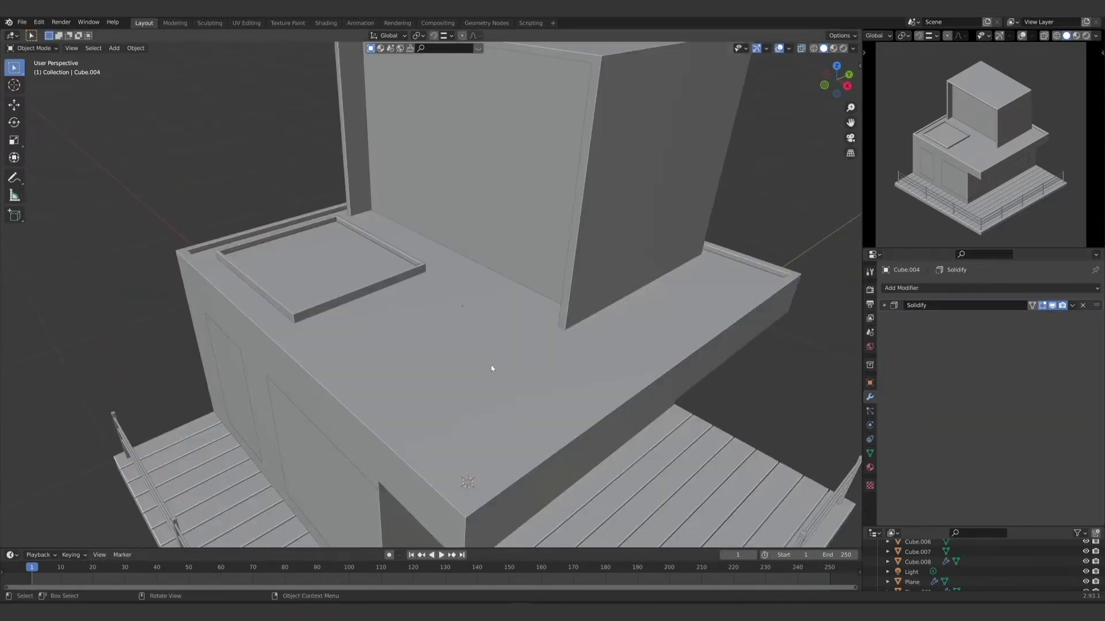
middle_drag(492, 365, 445, 379)
scroll(460, 395, down, 4)
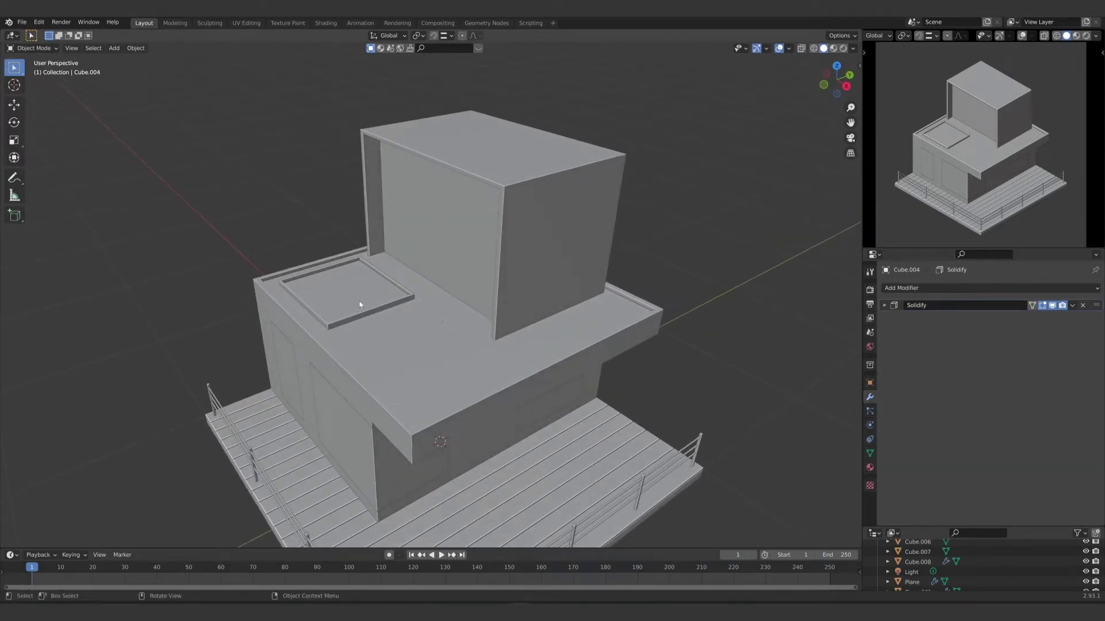
middle_drag(473, 441, 467, 436)
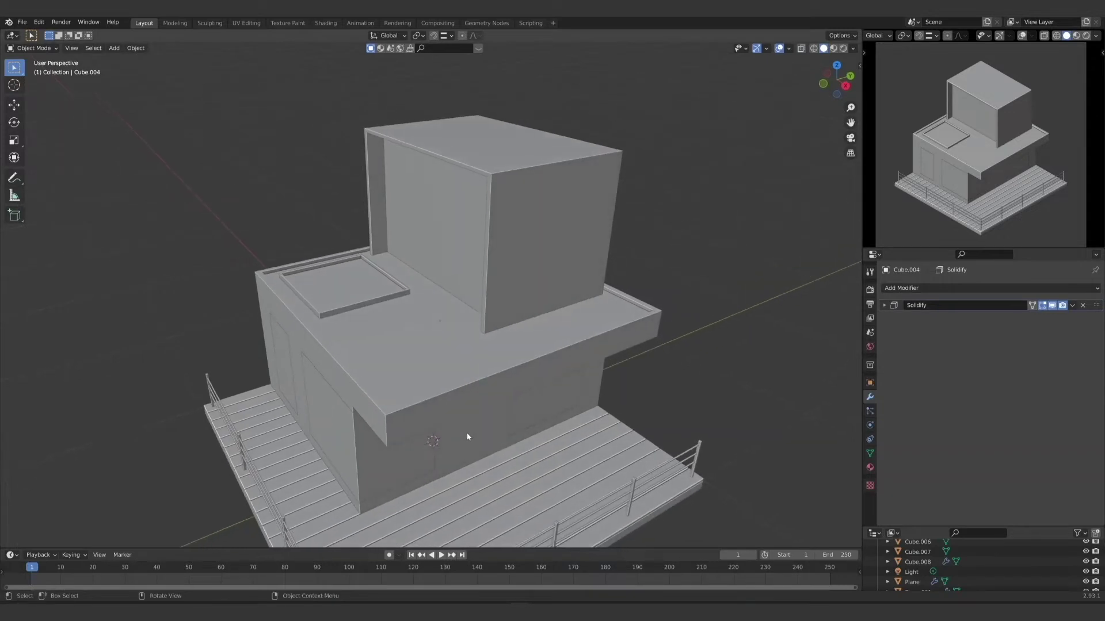
key(shift+a)
Step: Add a new cube, undoing an accidental plane, and view it from the top
mouse_move(369, 361)
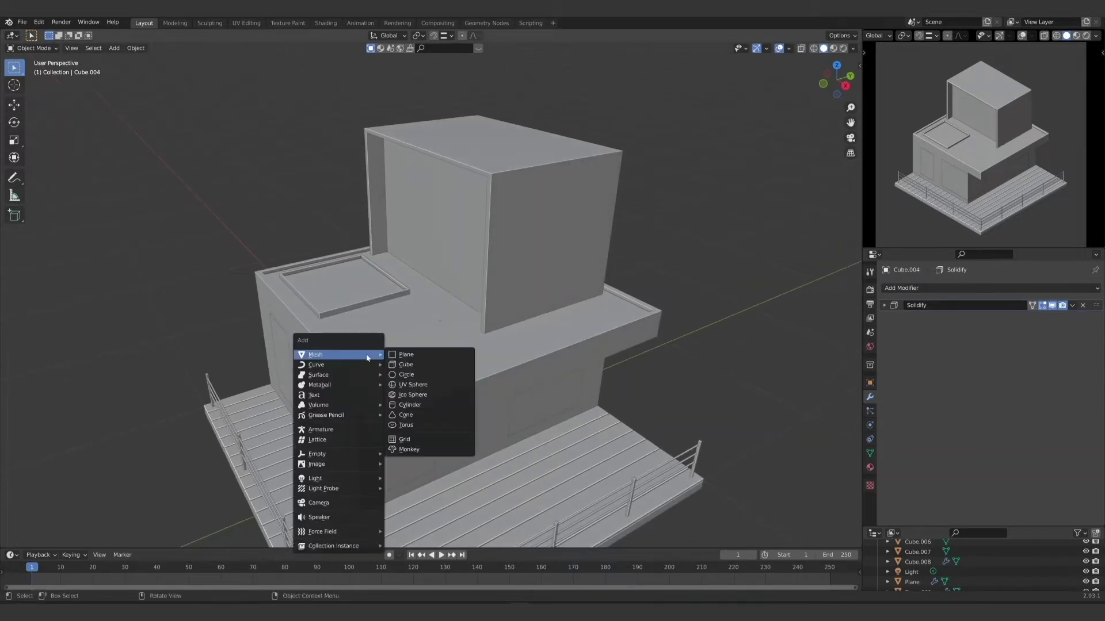
click(432, 356)
key(ctrl+z)
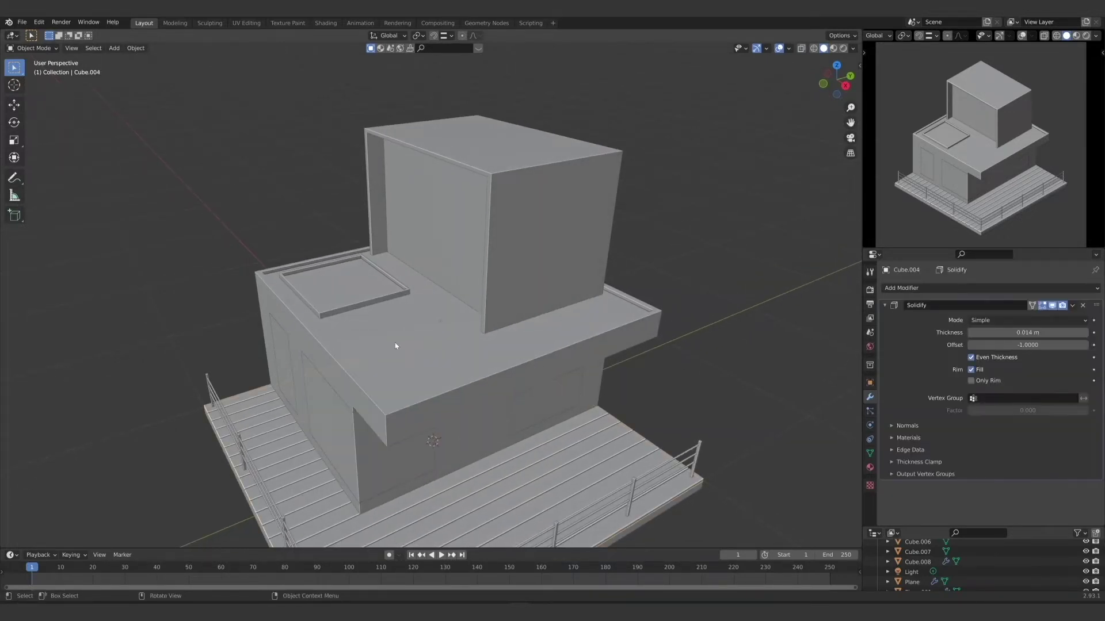
key(shift+a)
mouse_move(397, 340)
click(429, 353)
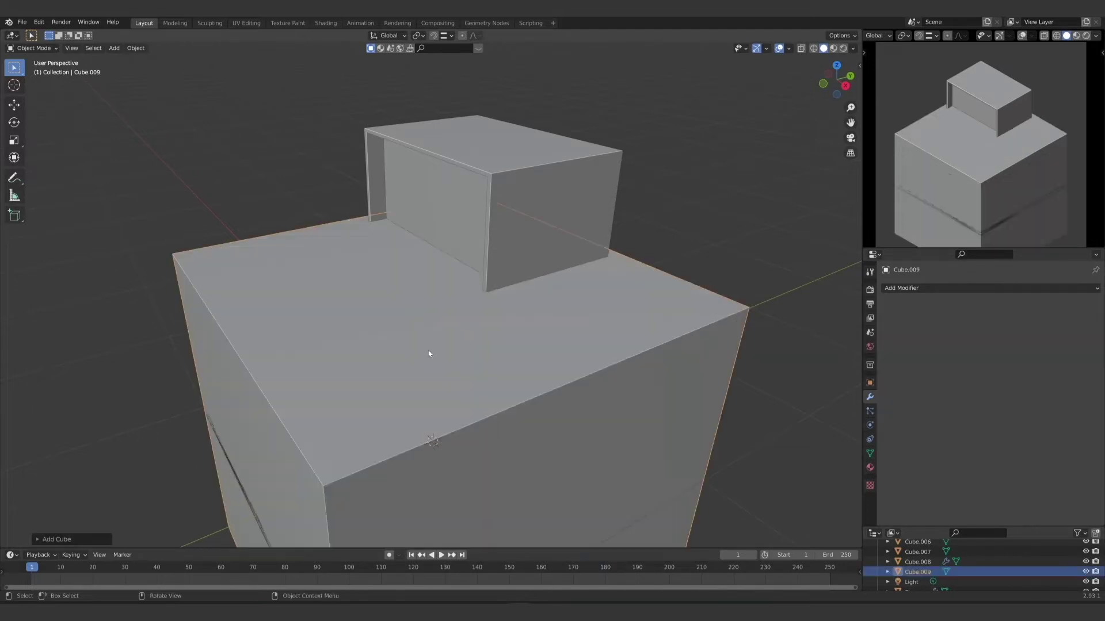
key(KP_7)
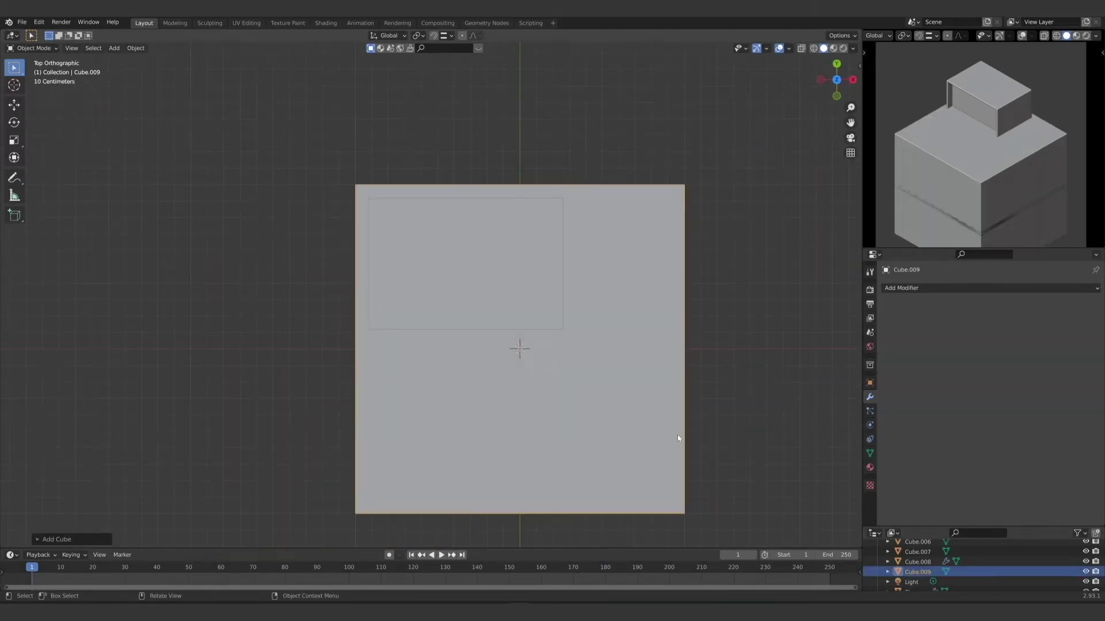
shift+middle_drag(678, 438, 524, 395)
Step: Scale the cube to 0.273, move it over the upper terrace, and flatten it along Y
key(s)
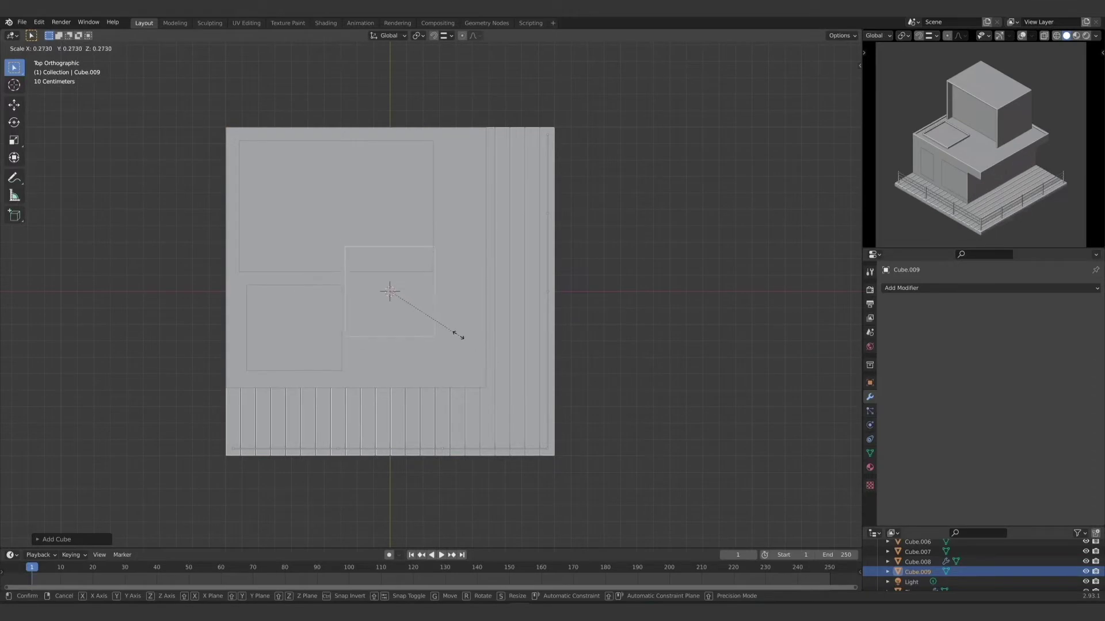
click(441, 322)
key(g)
click(449, 385)
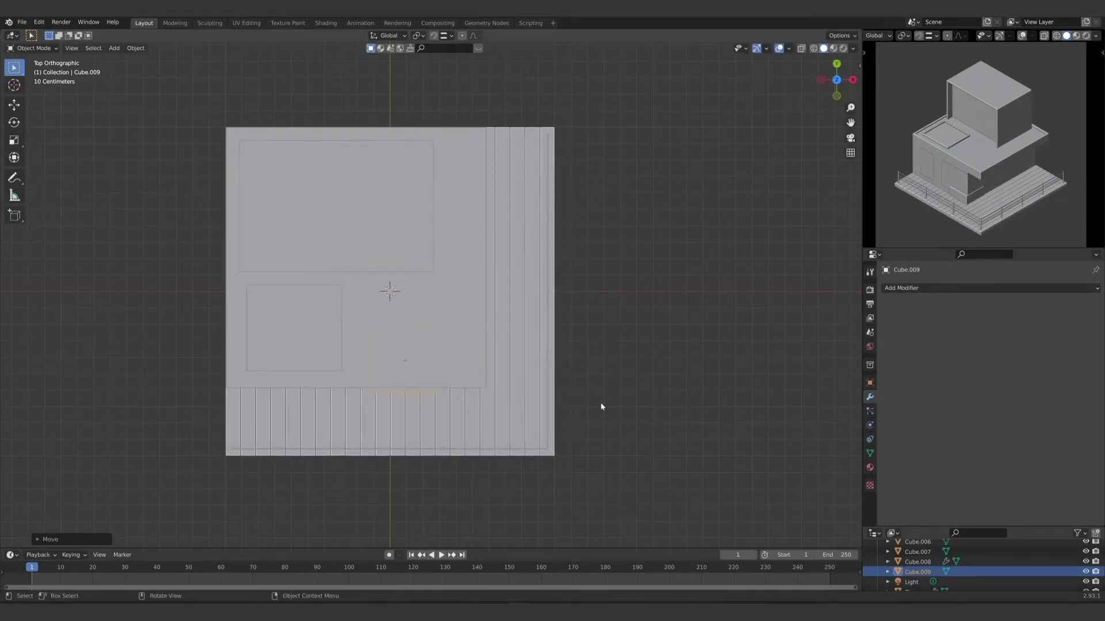
key(s)
key(y)
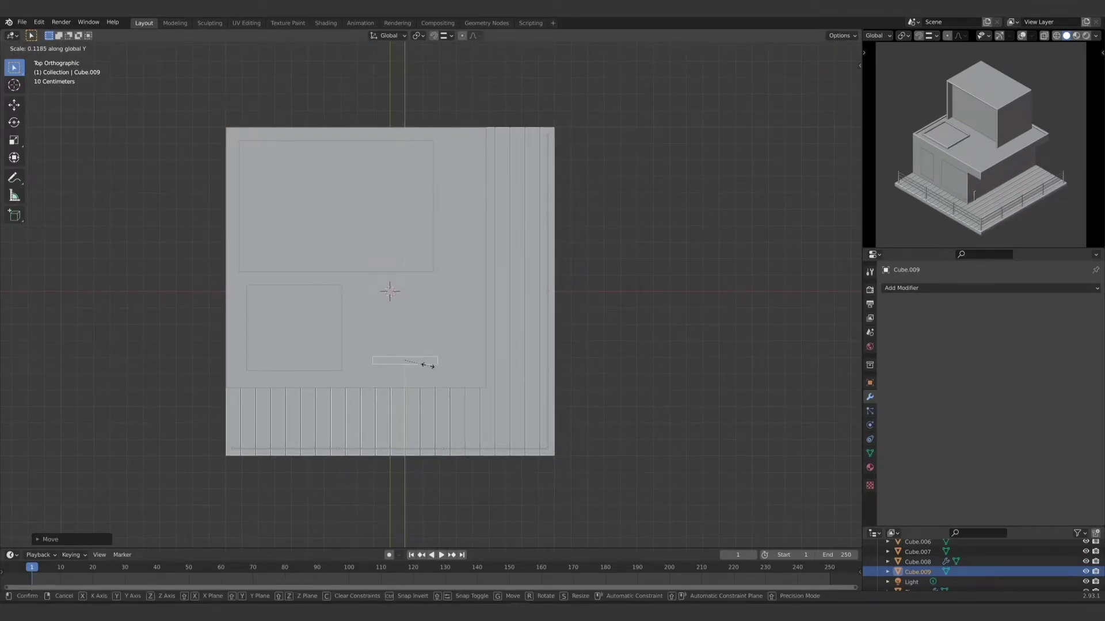
click(429, 365)
scroll(444, 385, up, 3)
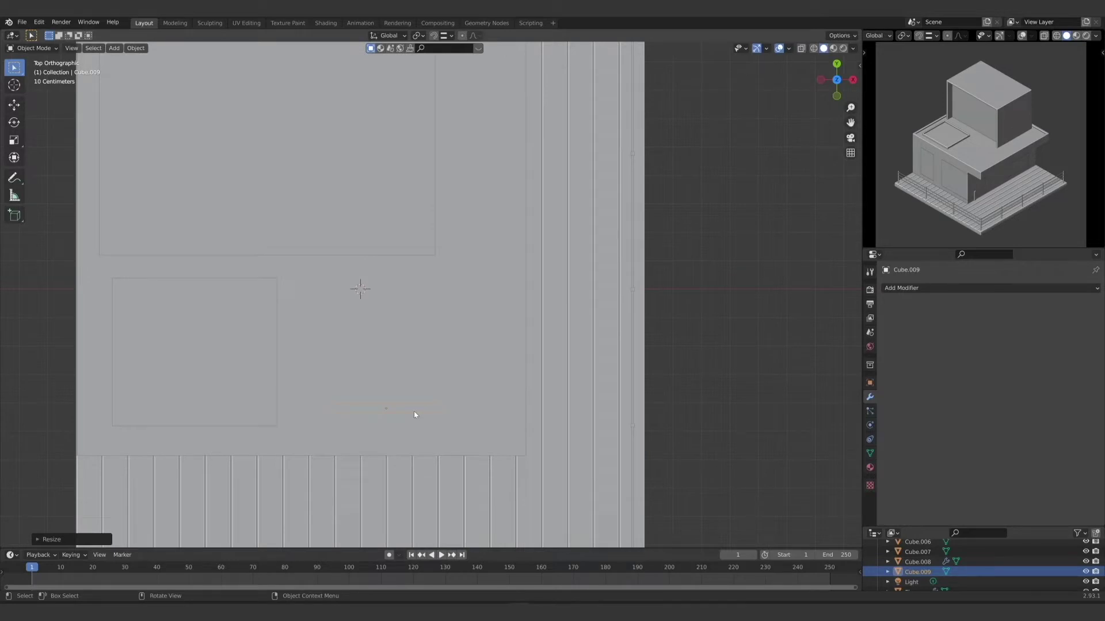
scroll(412, 417, up, 5)
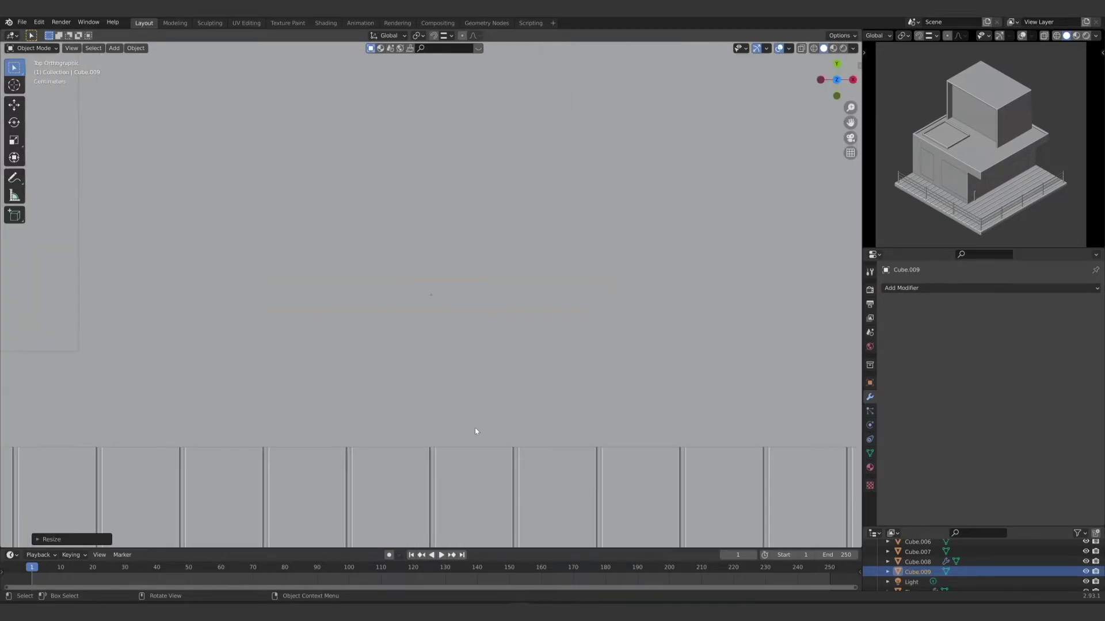
Step: In wireframe, thin the strip further along Y, then return to solid shading
key(z)
click(663, 209)
key(s)
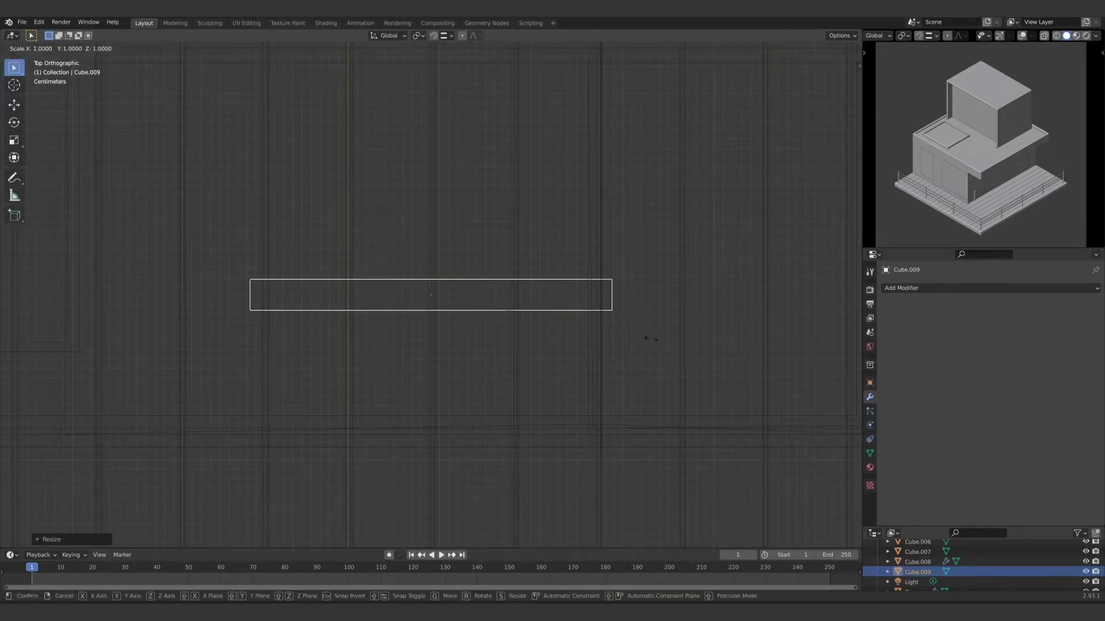
key(y)
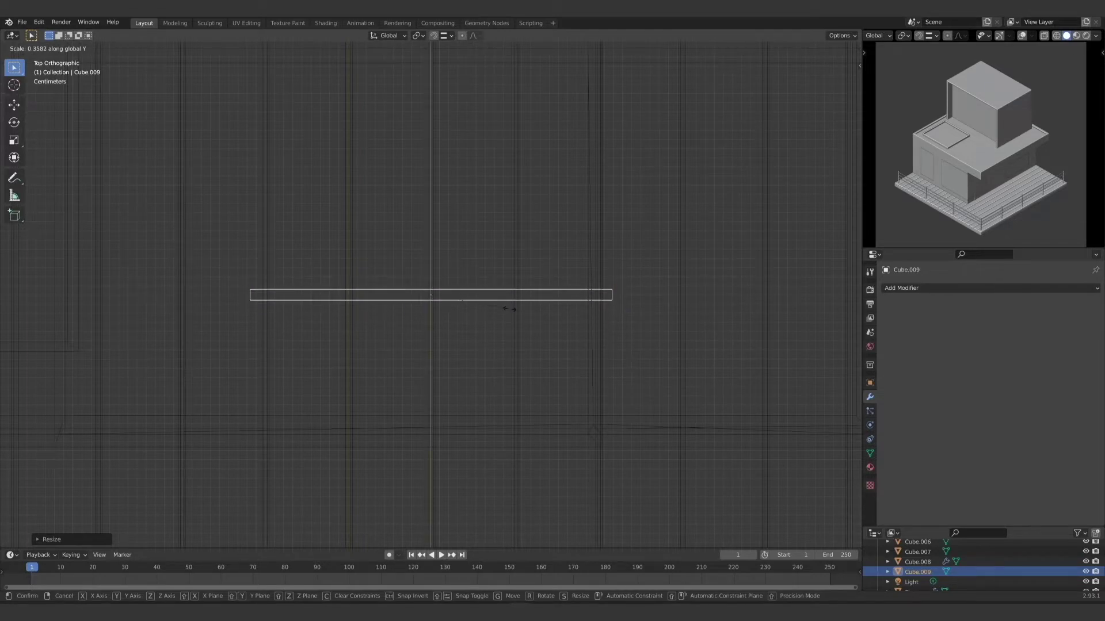
click(458, 298)
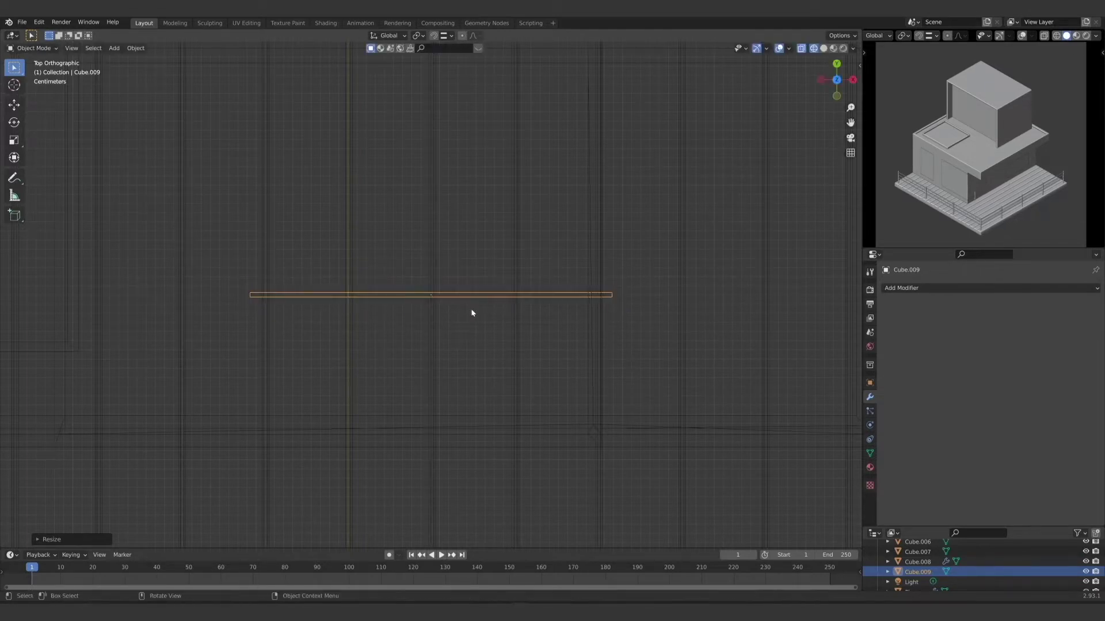
mouse_move(473, 311)
middle_down()
mouse_move(512, 338)
mouse_move(458, 306)
middle_up()
scroll(458, 308, down, 1)
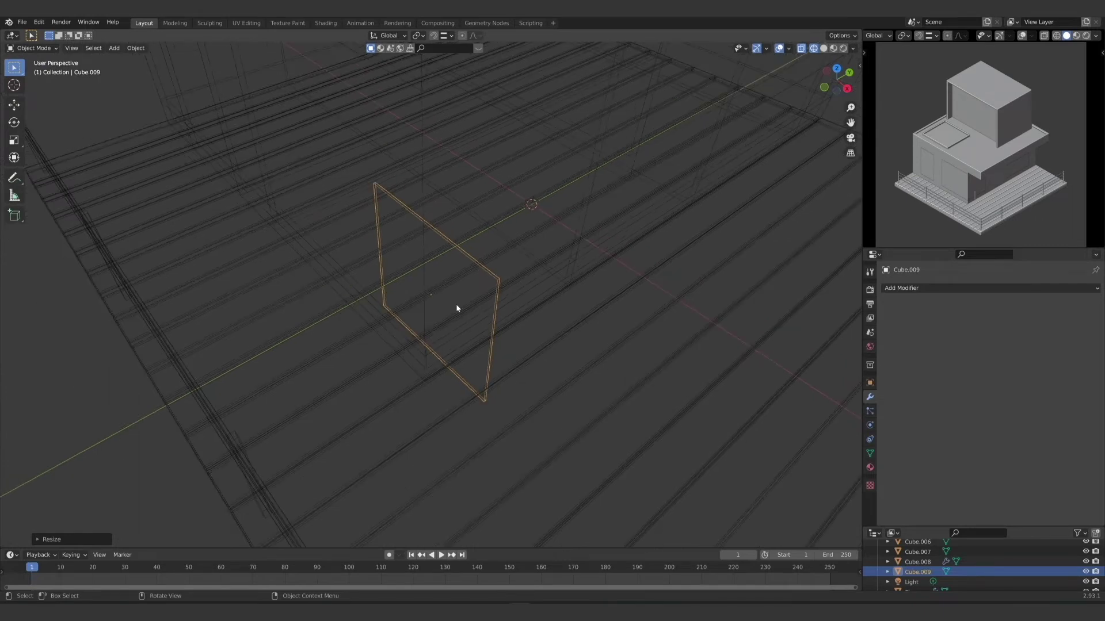
key(z)
click(515, 310)
scroll(503, 354, down, 8)
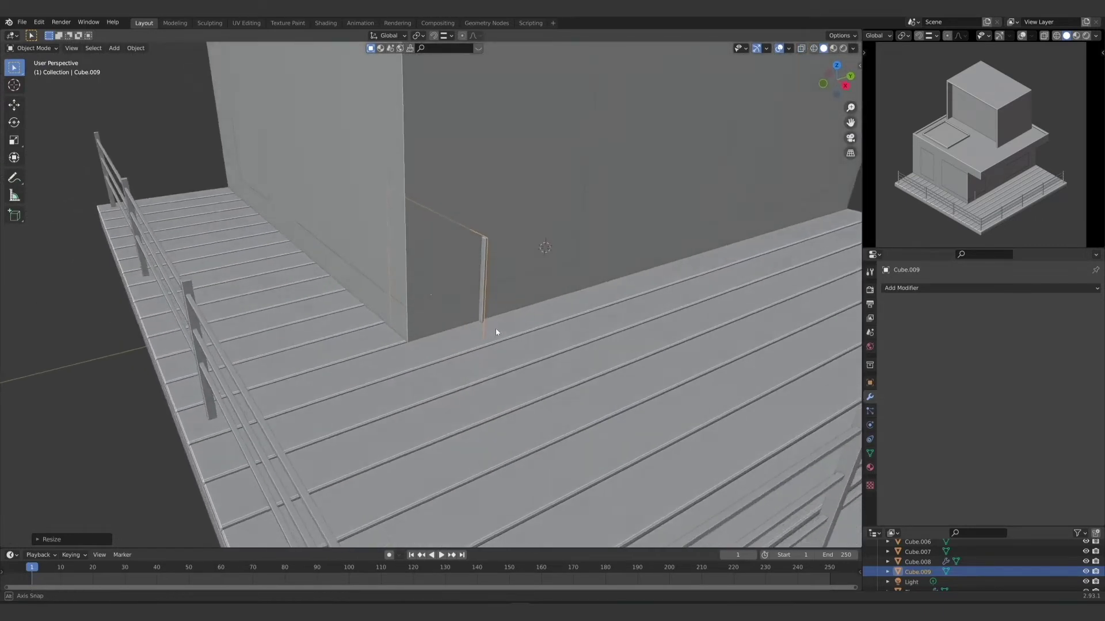
Step: Raise the panel vertically onto the terrace and shorten its height along Z
key(g)
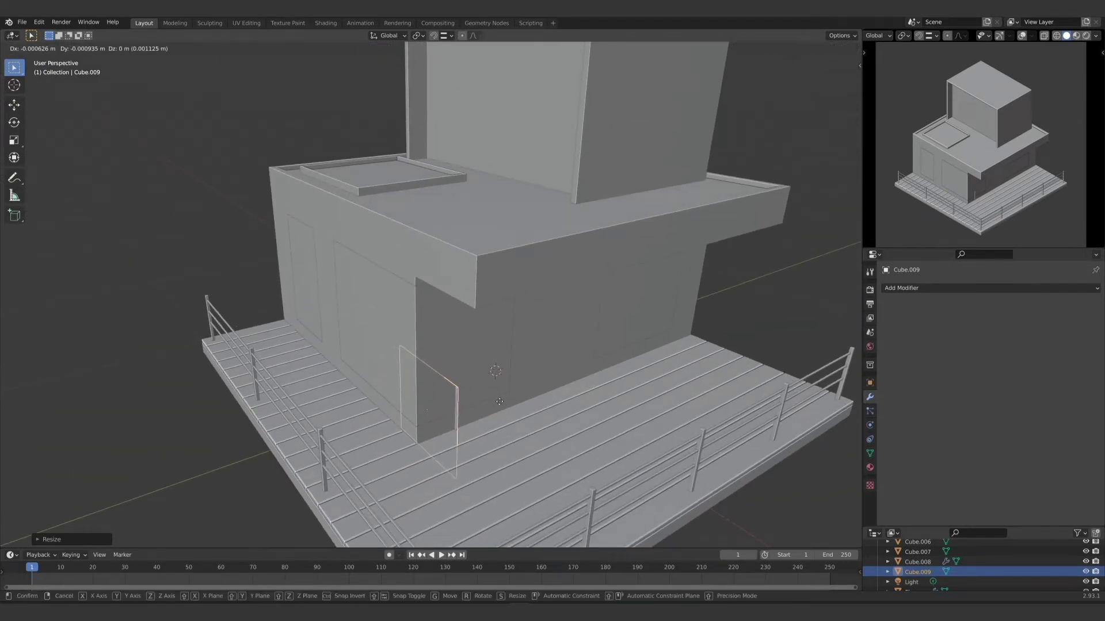
key(z)
click(488, 199)
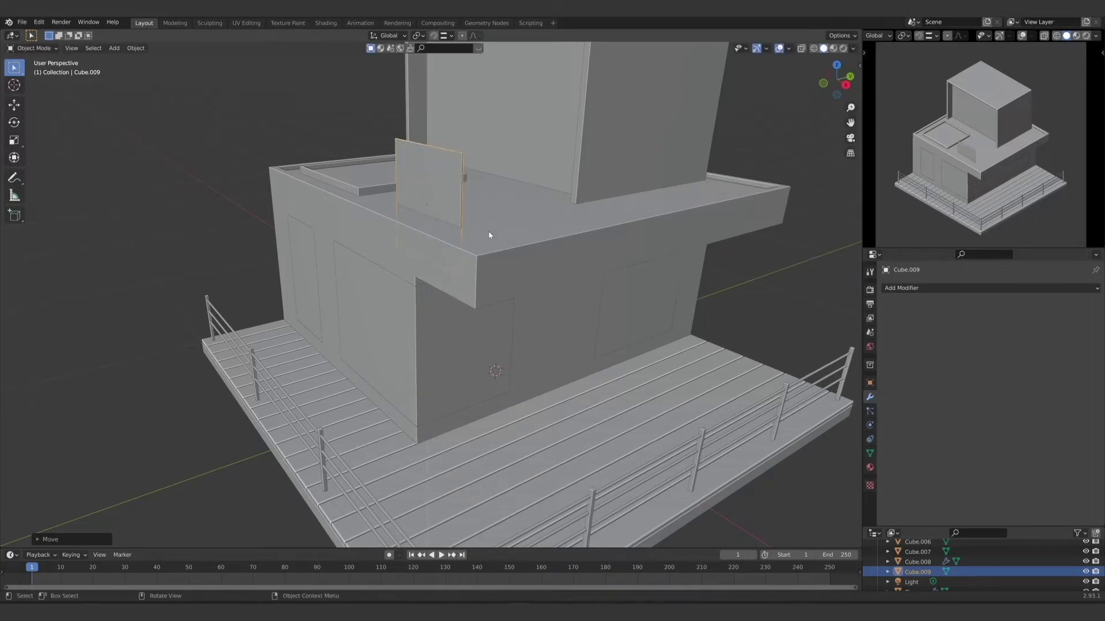
key(s)
key(z)
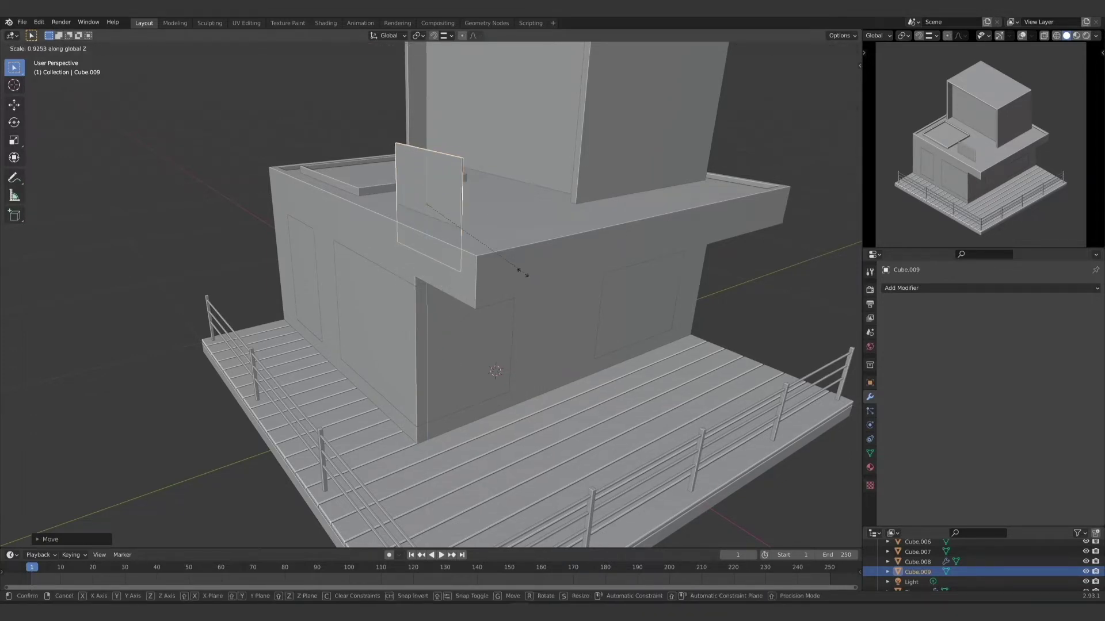
click(464, 245)
key(KP_7)
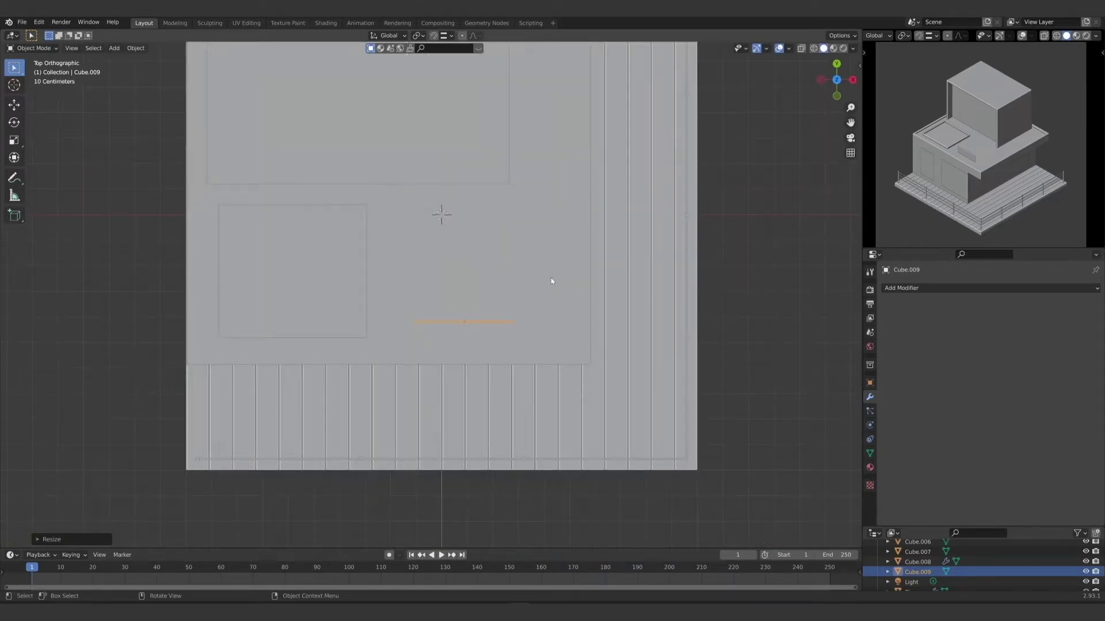
Step: In top wireframe view, move the panel to the terrace's front-left edge, then return to solid
key(z)
click(433, 274)
key(g)
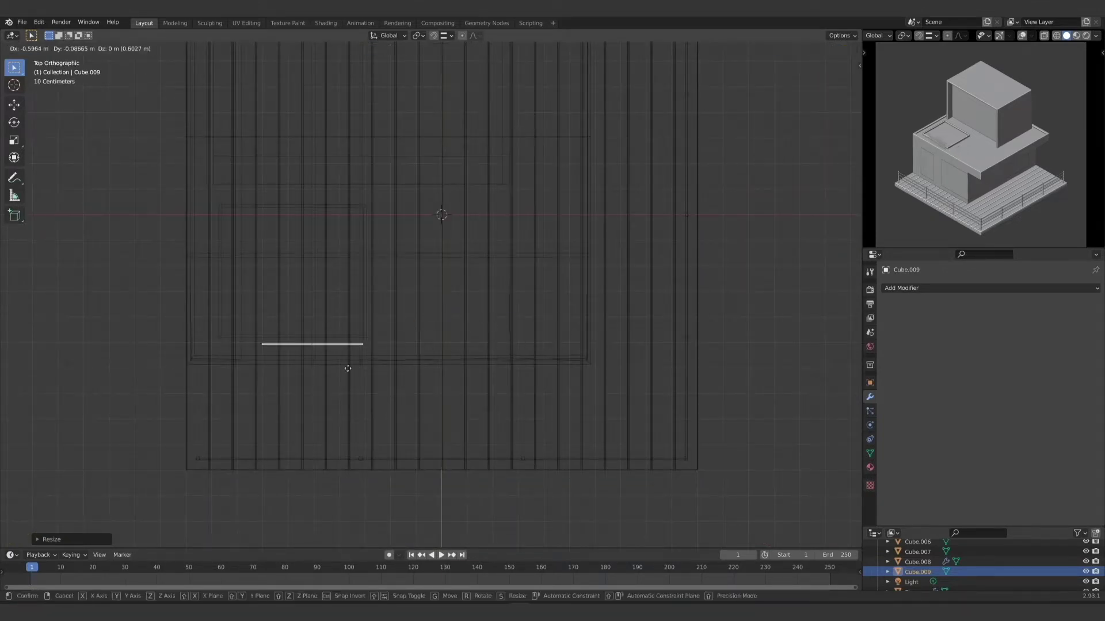
click(294, 376)
mouse_move(378, 392)
middle_down()
mouse_move(357, 358)
mouse_move(340, 373)
mouse_move(458, 496)
mouse_move(431, 490)
mouse_move(447, 486)
mouse_move(407, 443)
mouse_move(463, 473)
mouse_move(447, 456)
mouse_move(402, 513)
mouse_move(418, 447)
mouse_move(424, 456)
mouse_move(496, 415)
middle_up()
key(shift+z)
Step: Lift the panel about 0.057 m vertically so it sits on the terrace edge
scroll(404, 479, up, 4)
key(g)
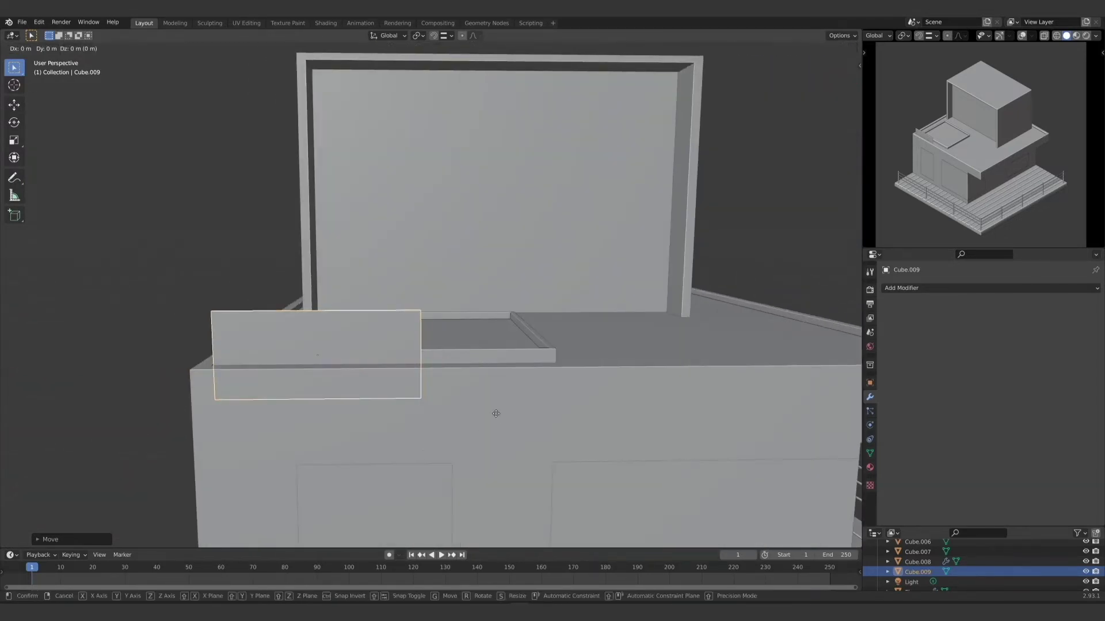
key(z)
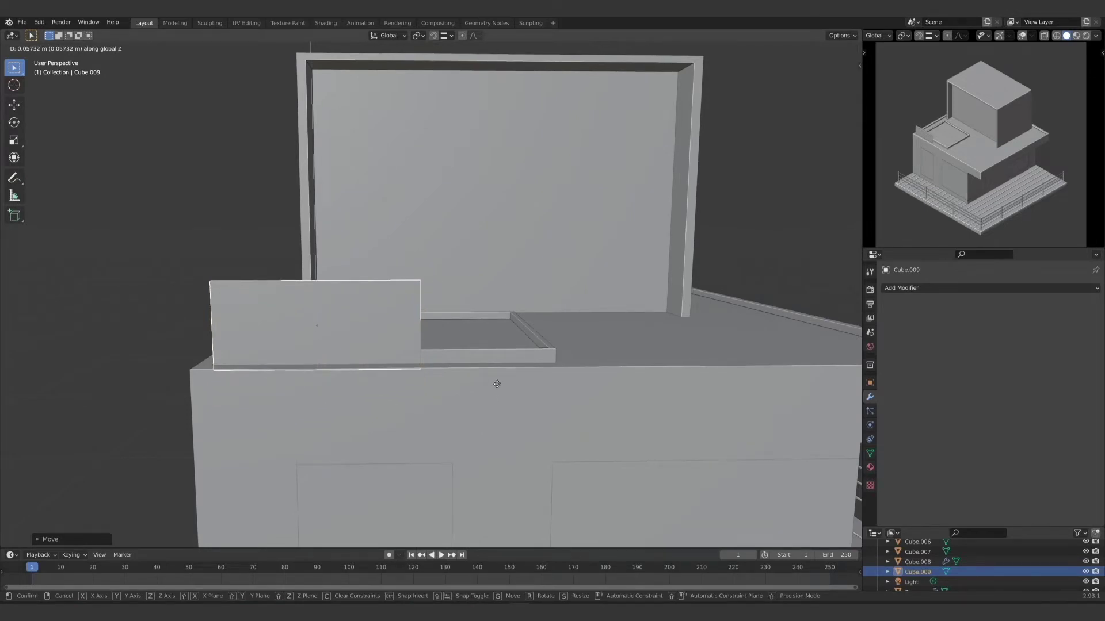
click(497, 383)
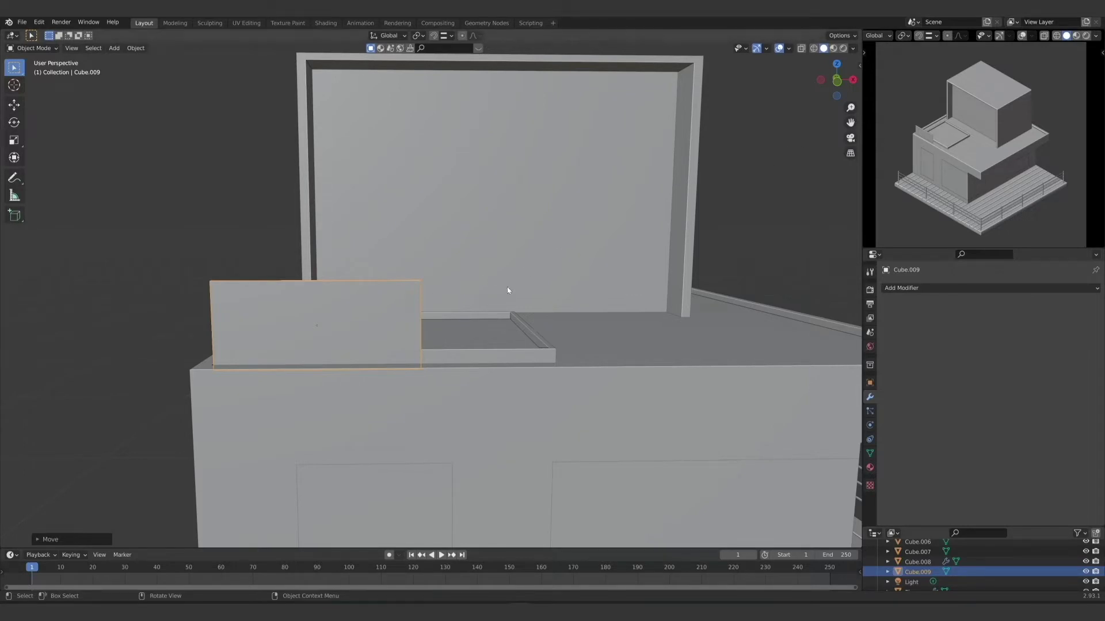
middle_drag(318, 305, 396, 371)
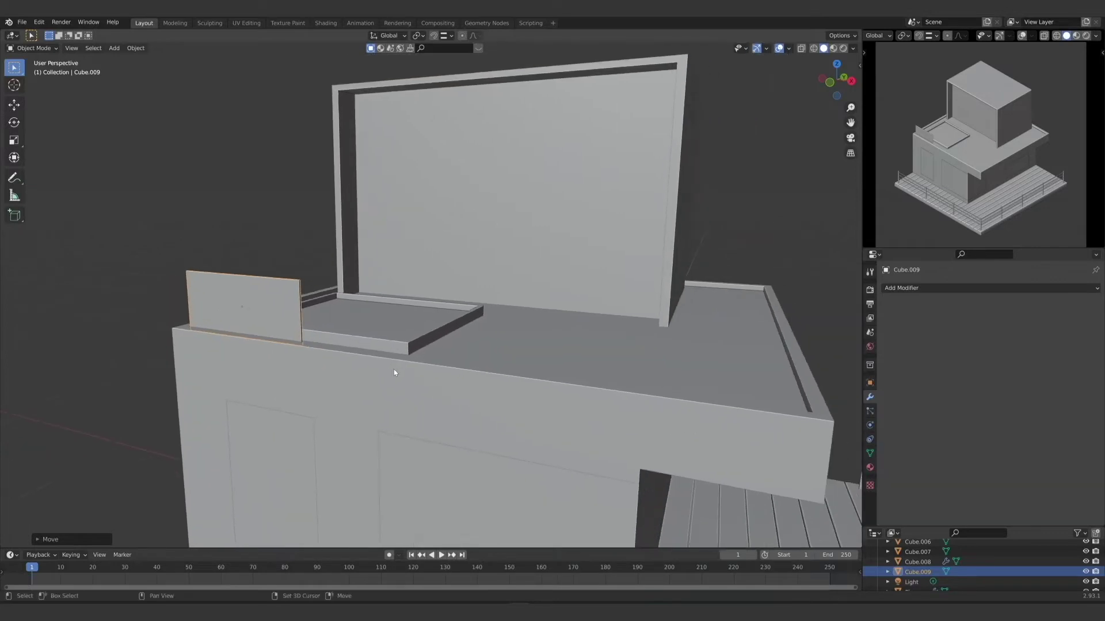
Step: Add an Array modifier to the panel with 4 copies at a 1.010 X offset
click(922, 288)
click(909, 315)
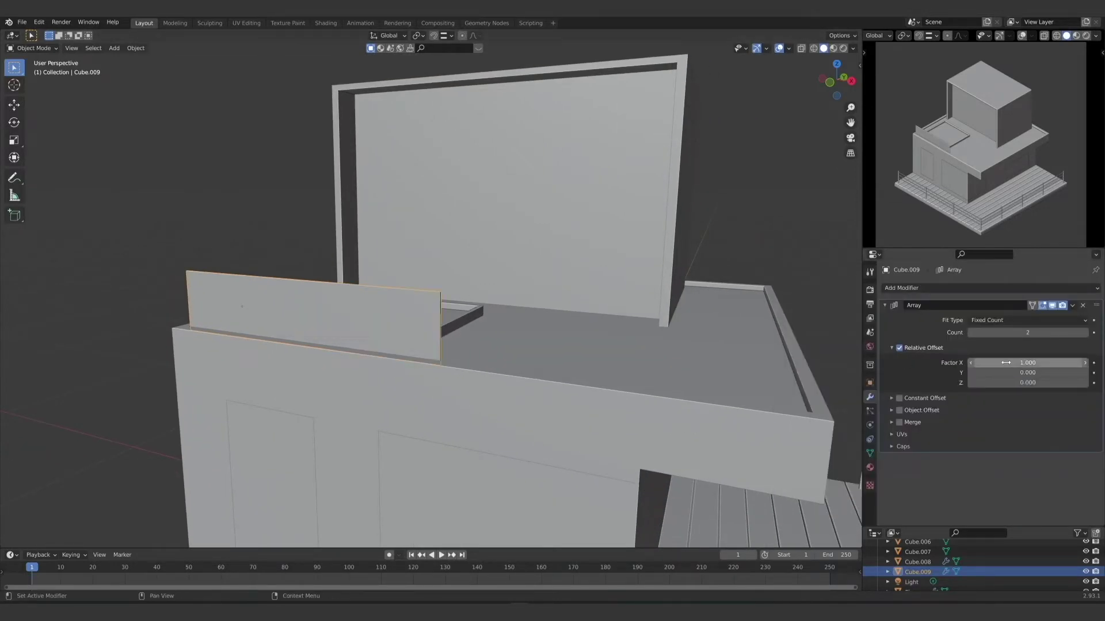
click(1085, 333)
click(1085, 332)
mouse_move(673, 375)
middle_down()
mouse_move(687, 382)
mouse_move(662, 379)
middle_up()
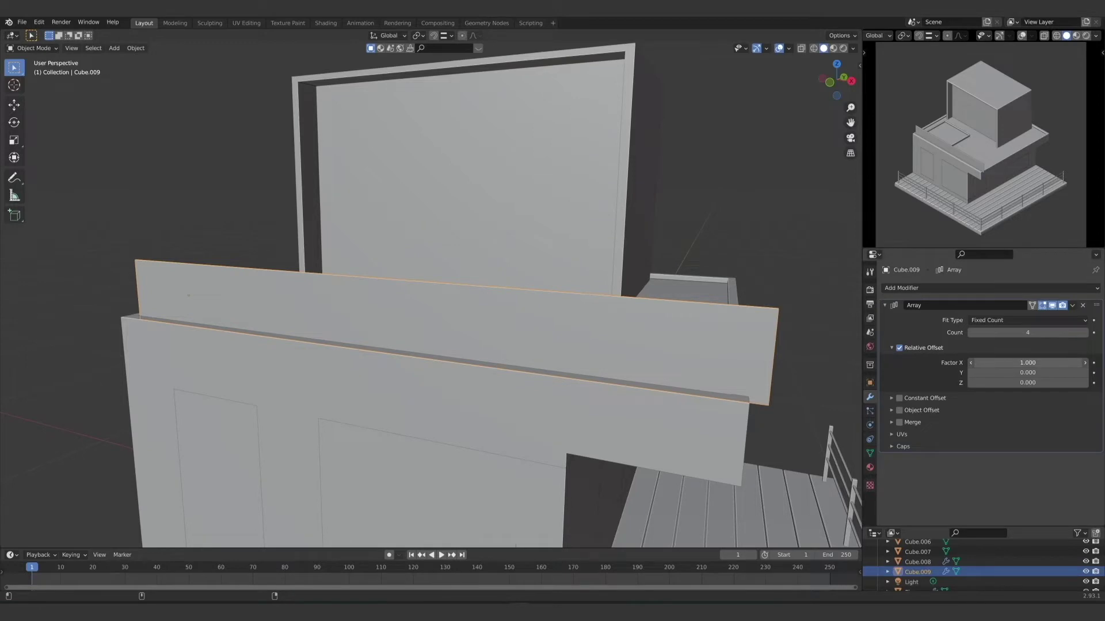
drag(1028, 362, 1034, 362)
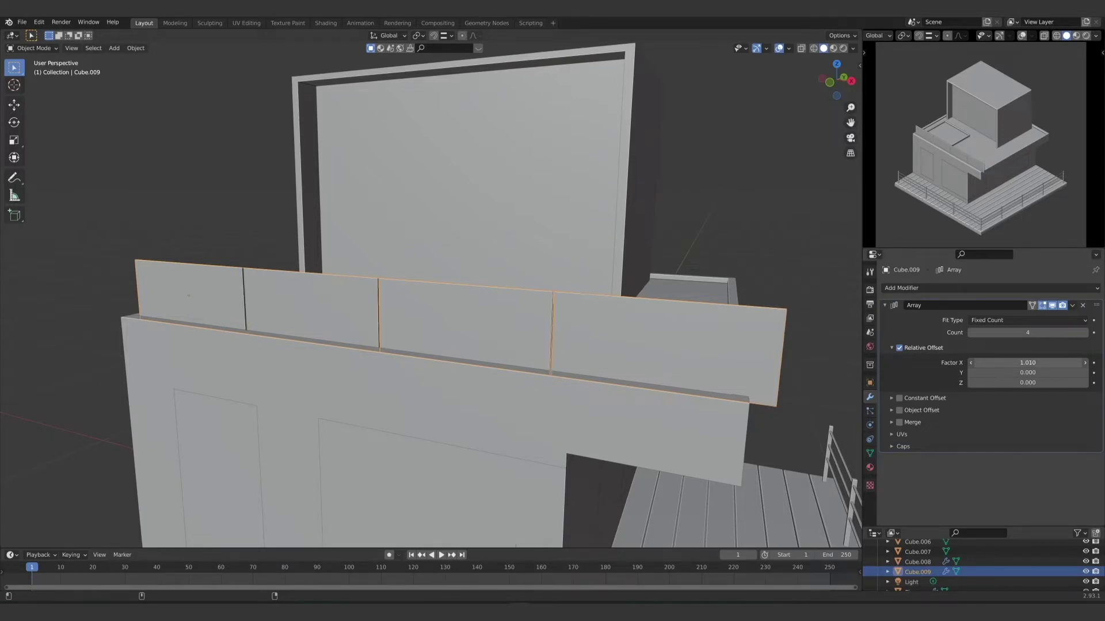
Step: Scale the panel row along X to span the terrace's front edge, then zoom out to check
key(s)
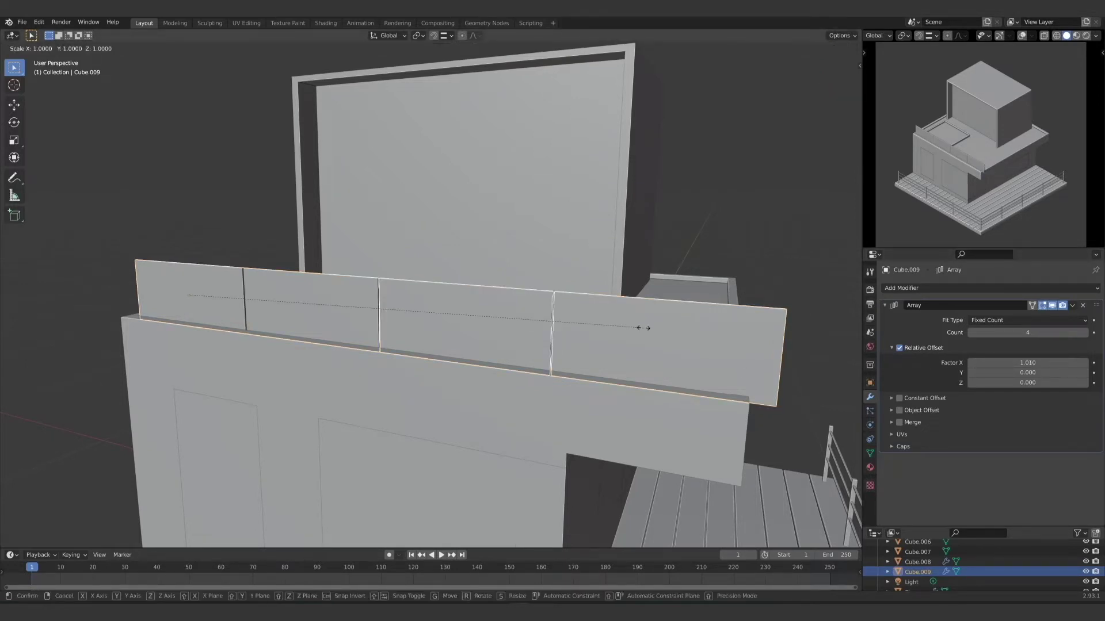
key(x)
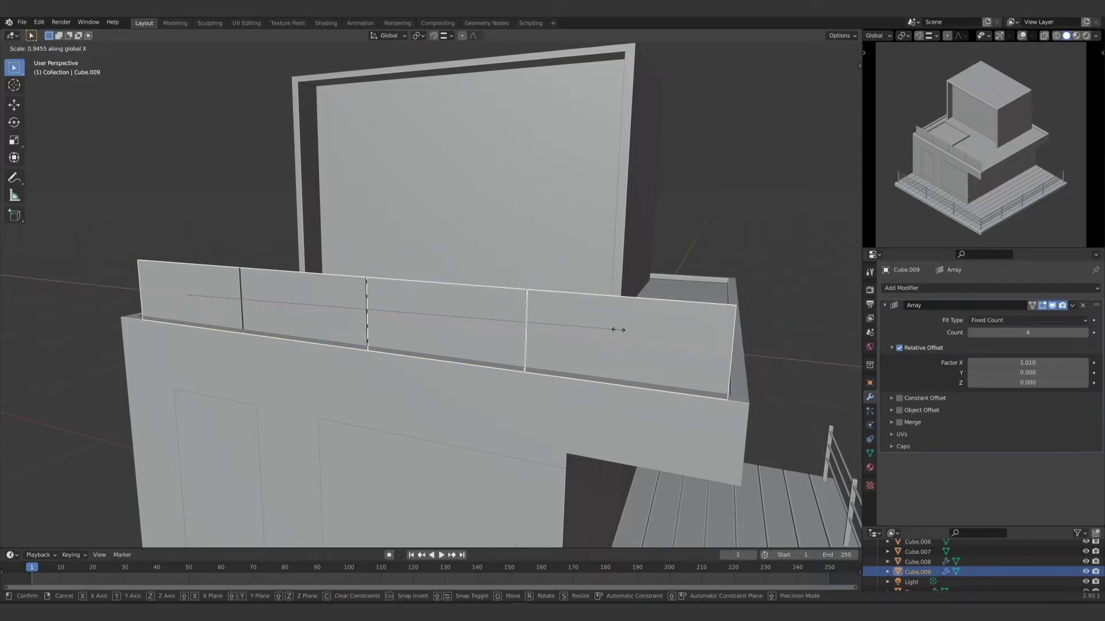
click(616, 329)
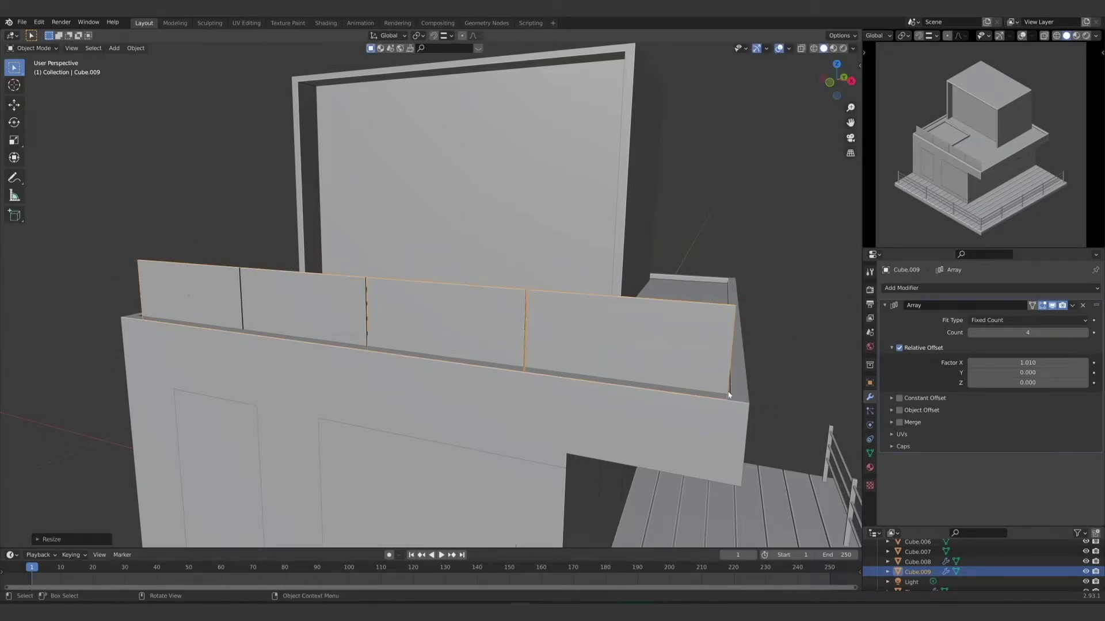
middle_drag(421, 374, 178, 357)
middle_drag(476, 458, 596, 388)
scroll(595, 391, down, 1)
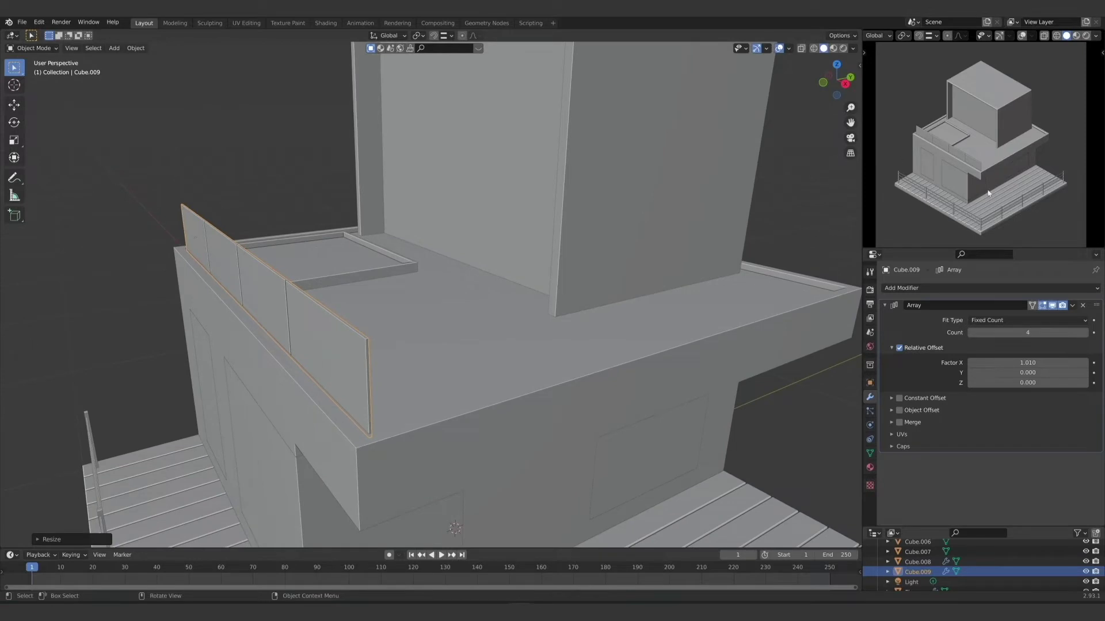
scroll(599, 285, down, 2)
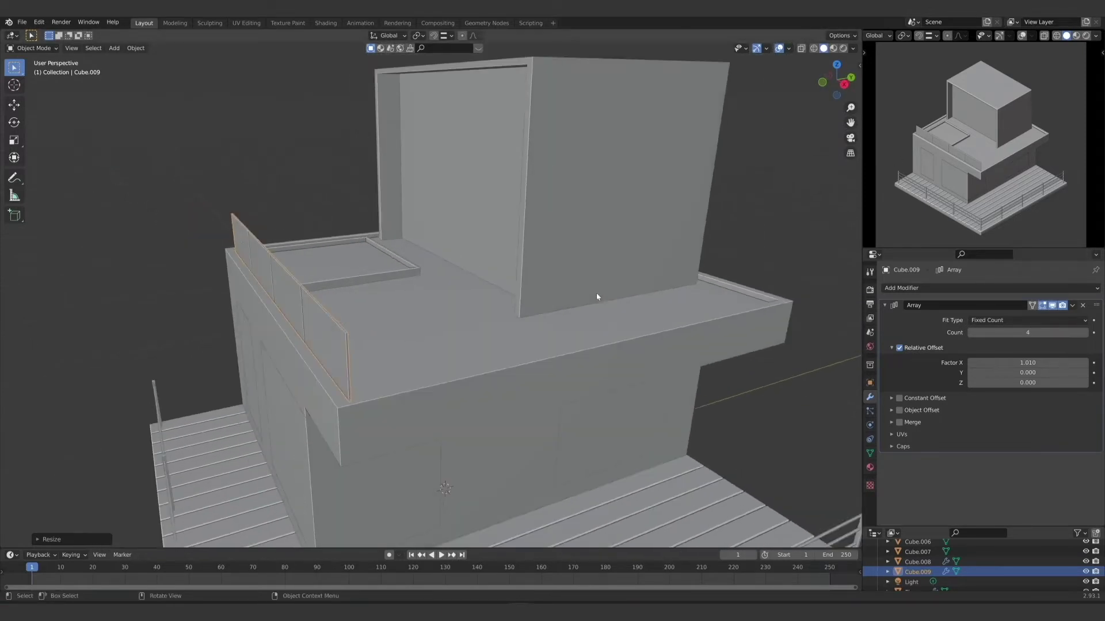
scroll(597, 297, down, 3)
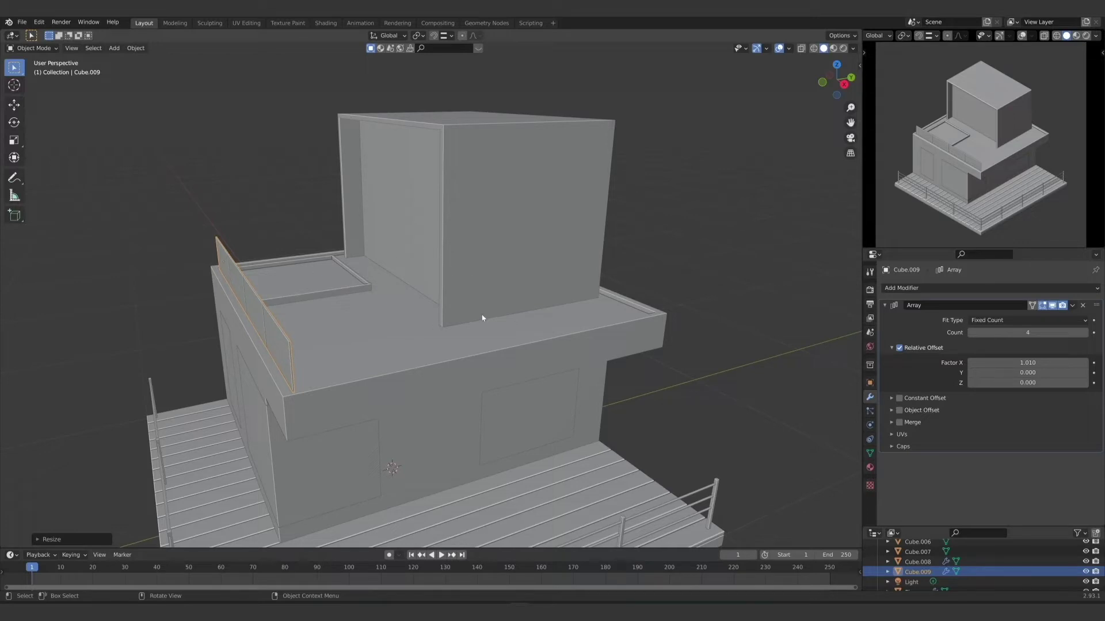
Step: Duplicate the parapet row along Y onto the opposite terrace edge
key(shift+d)
key(y)
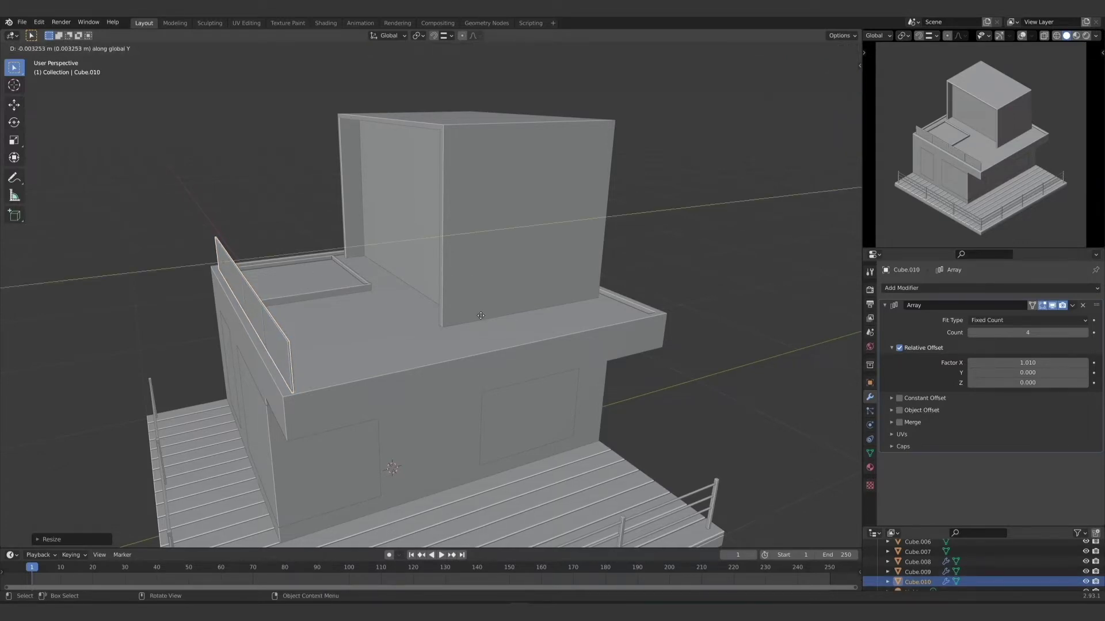
click(746, 314)
mouse_move(746, 315)
middle_down()
mouse_move(631, 325)
mouse_move(654, 343)
mouse_move(668, 334)
middle_up()
Step: Turn on shadows in the viewport shading options
click(853, 49)
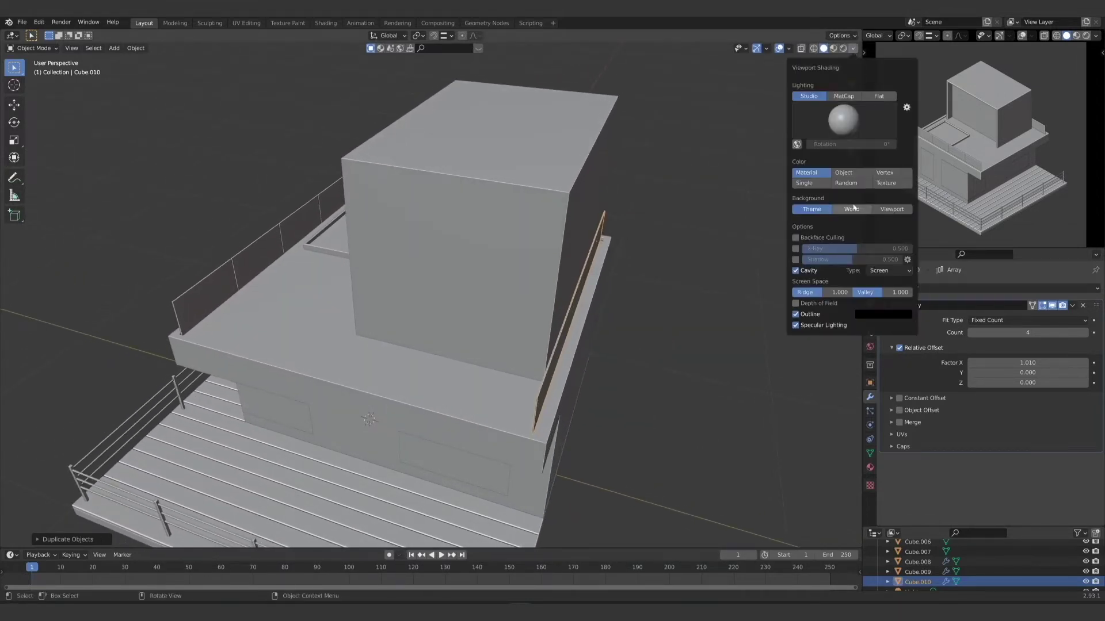
click(795, 260)
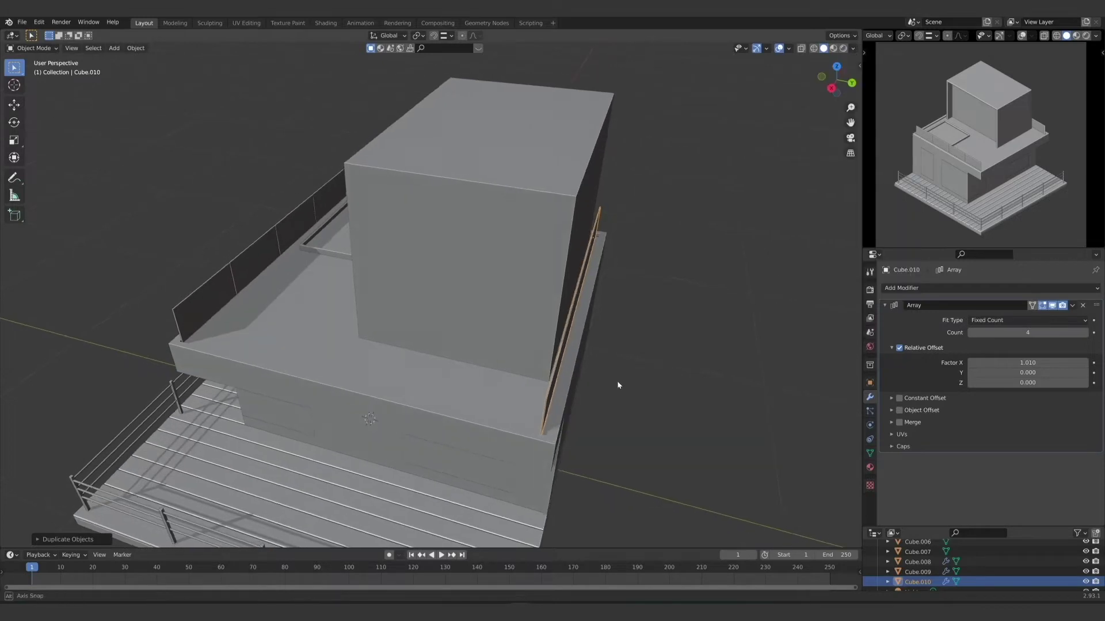
click(854, 48)
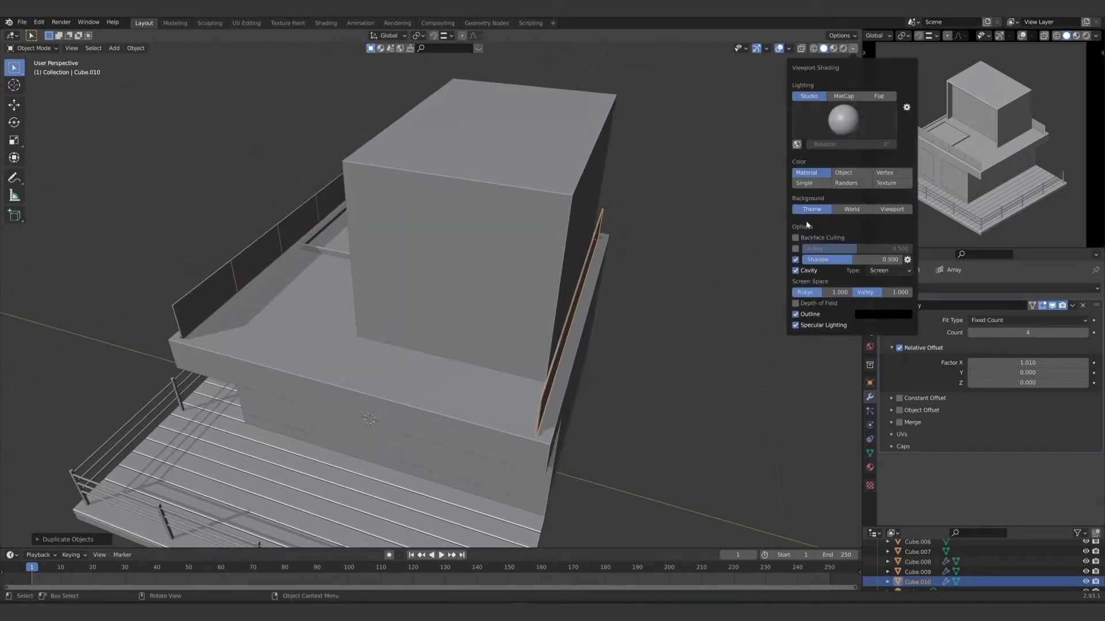
mouse_move(765, 299)
middle_down()
mouse_move(604, 320)
mouse_move(698, 316)
mouse_move(715, 337)
middle_up()
Step: In top wireframe view, duplicate the panel row and rotate the copy 90°
key(KP_7)
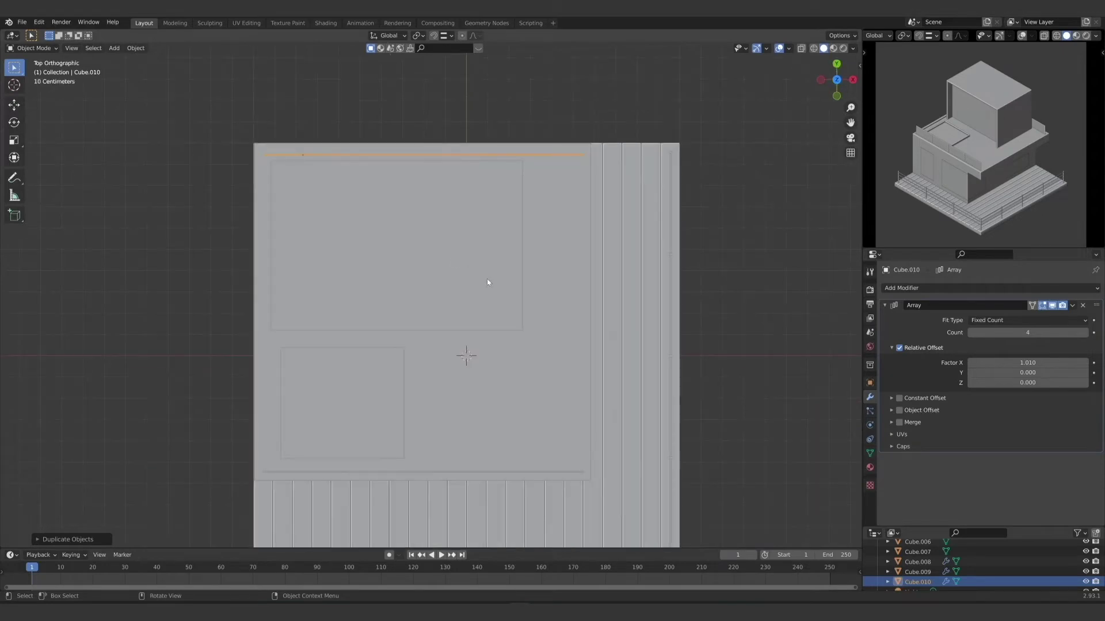
shift+scroll(486, 282, down, 2)
key(z)
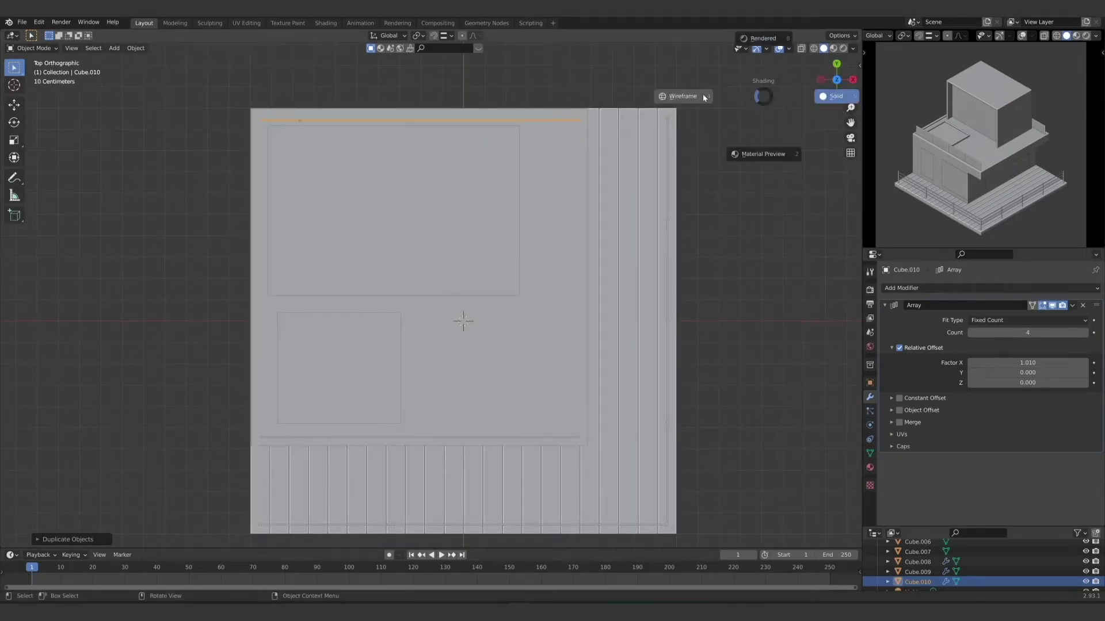
click(704, 98)
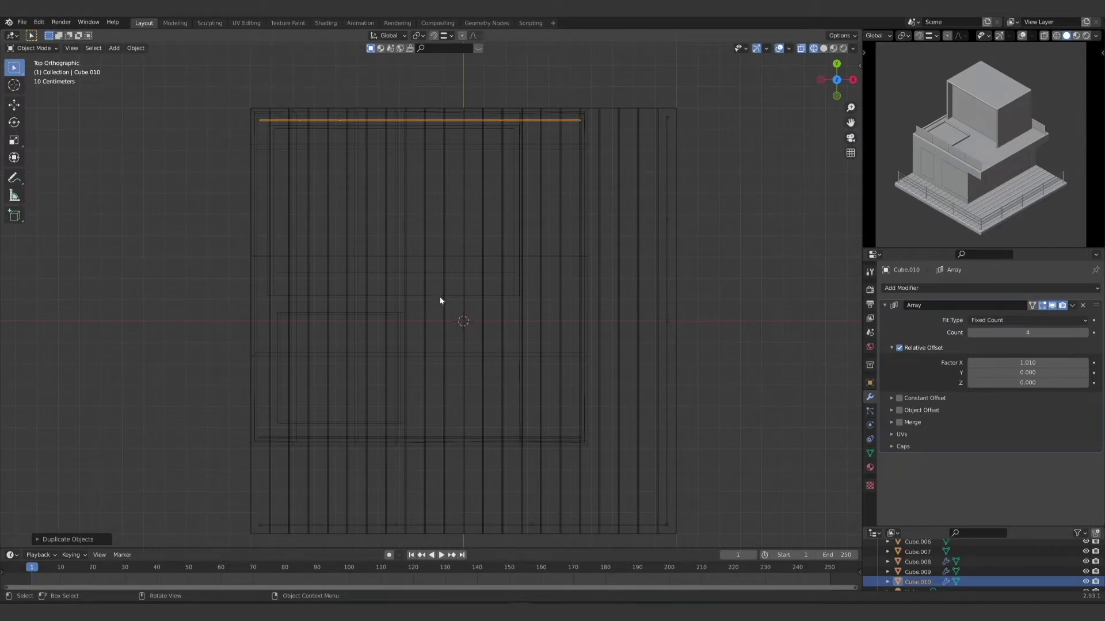
key(shift+d)
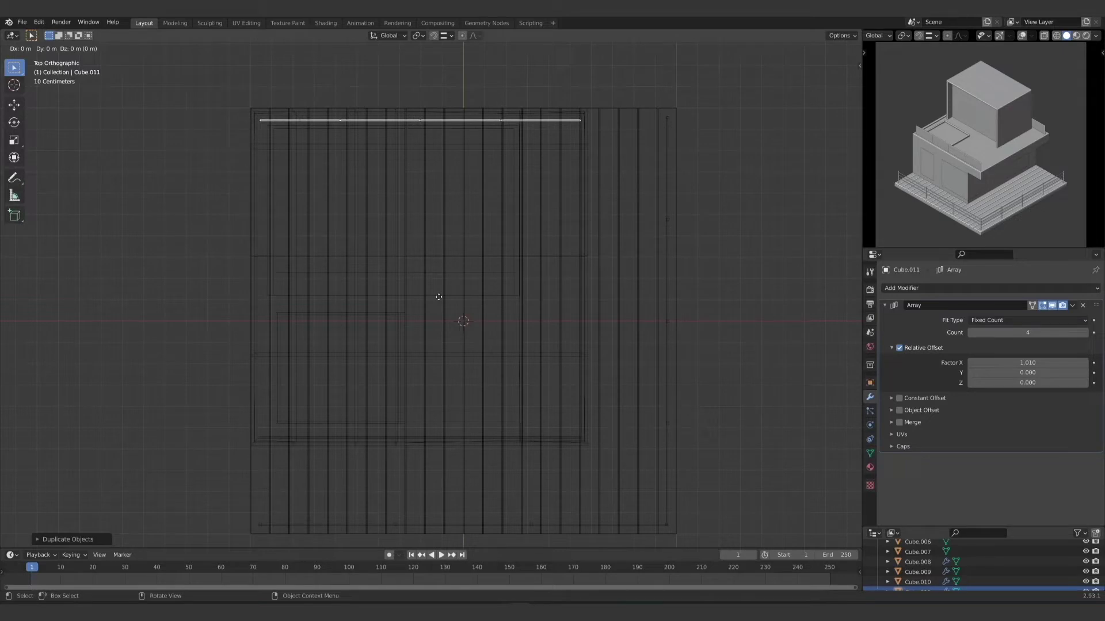
text(r90)
key(Return)
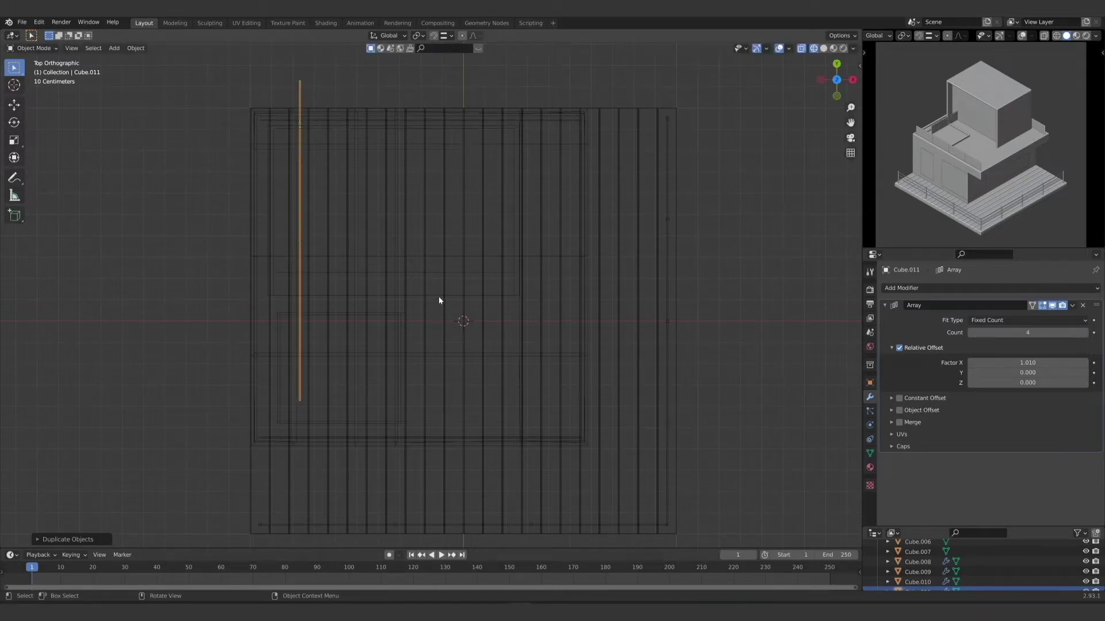
Step: Move the rotated row to the terrace's left edge and scale it along Y to fit
key(g)
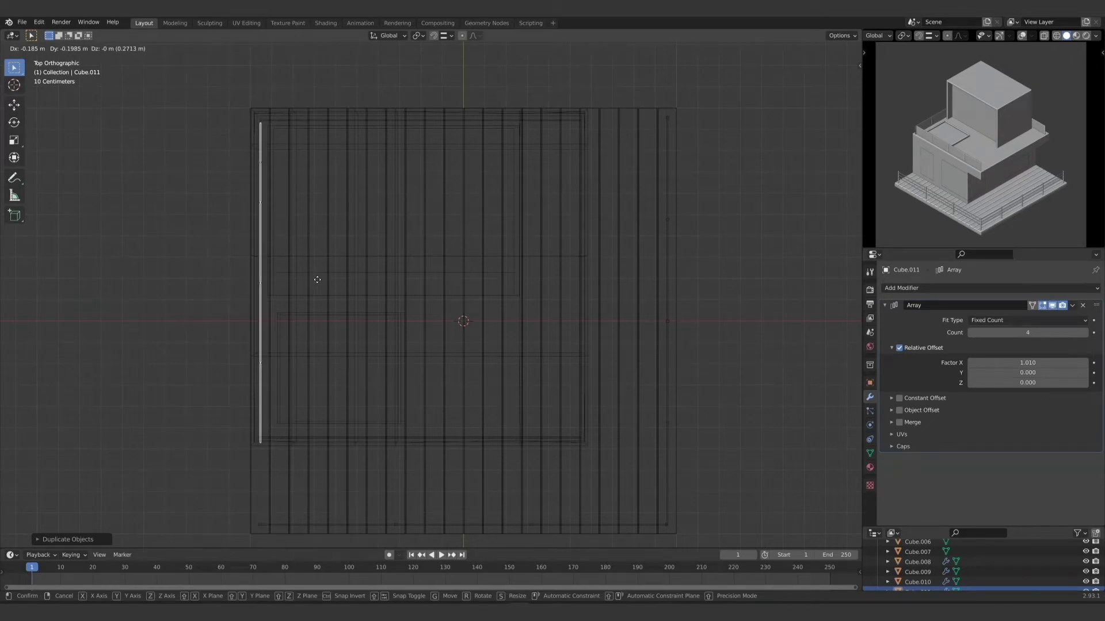
click(317, 280)
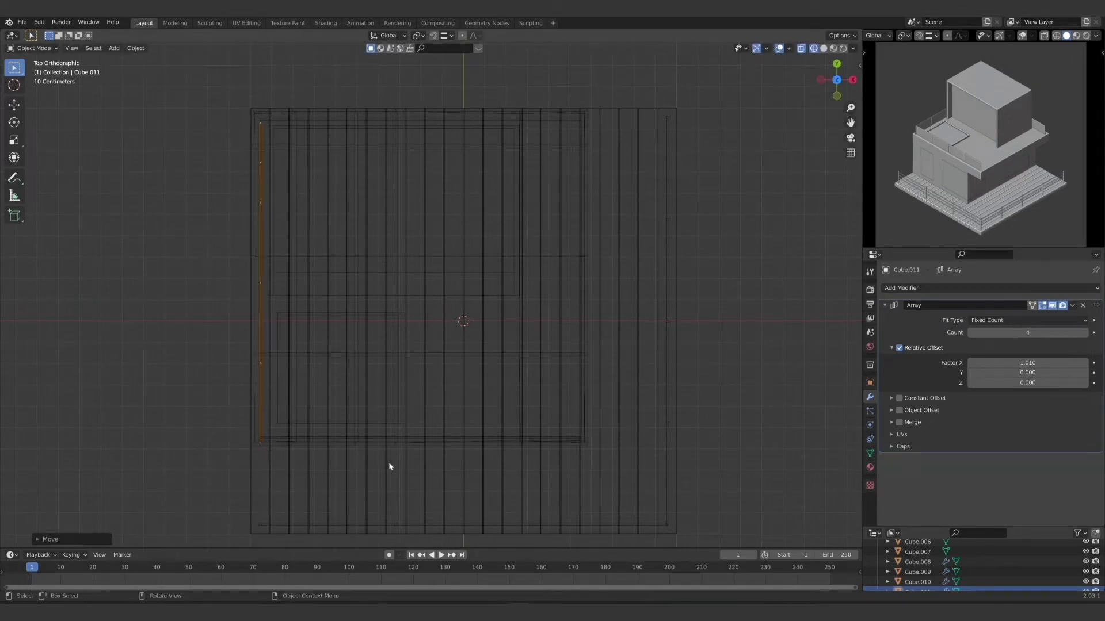
key(s)
key(y)
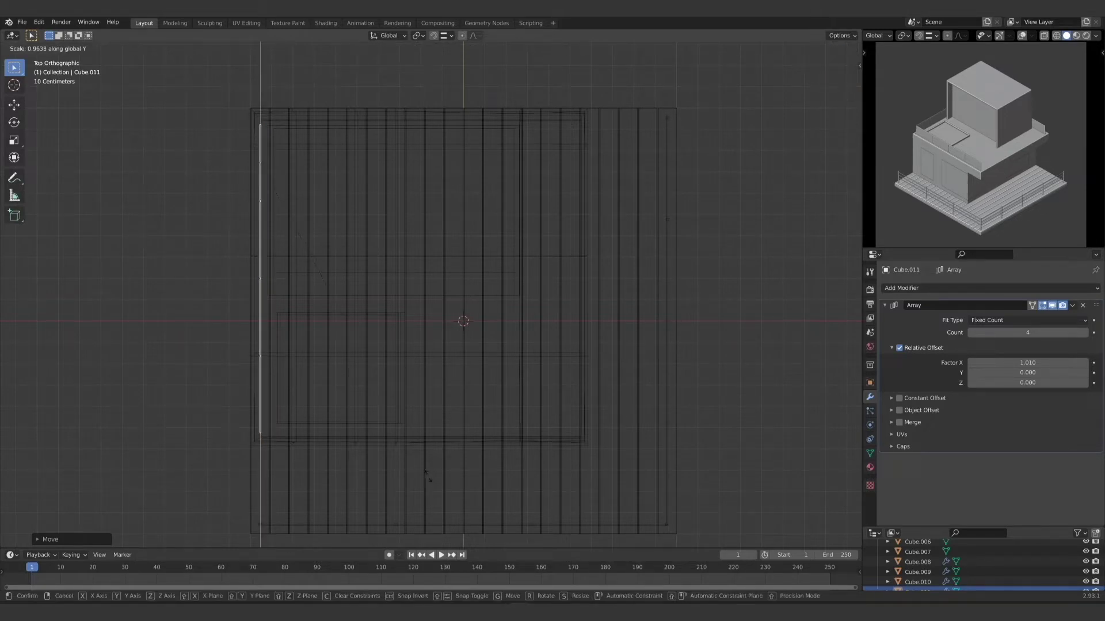
click(427, 478)
key(g)
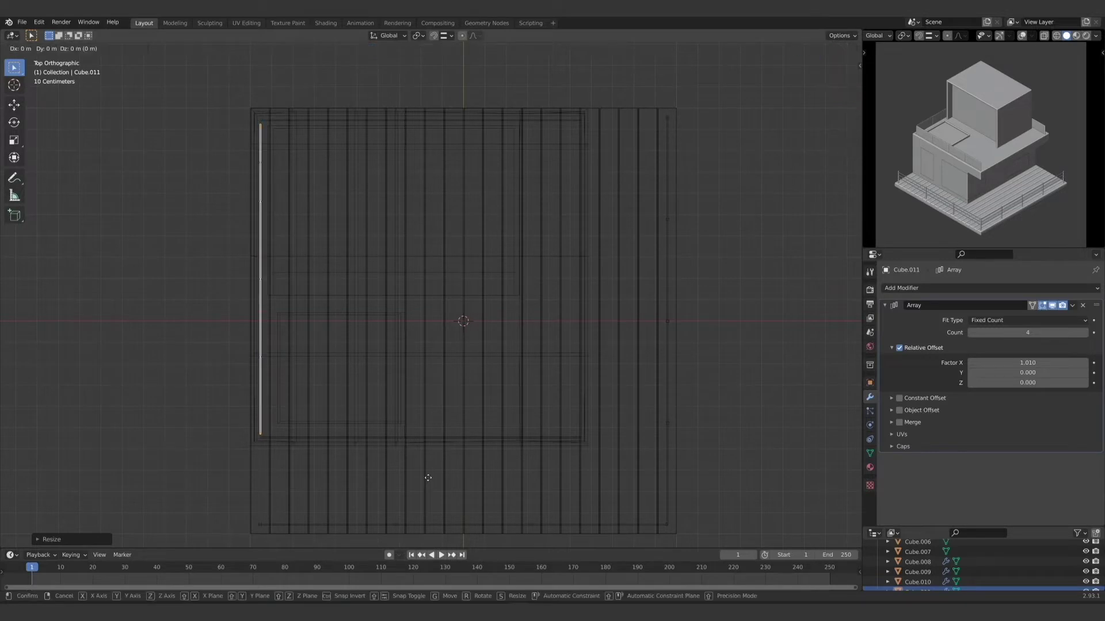
click(427, 477)
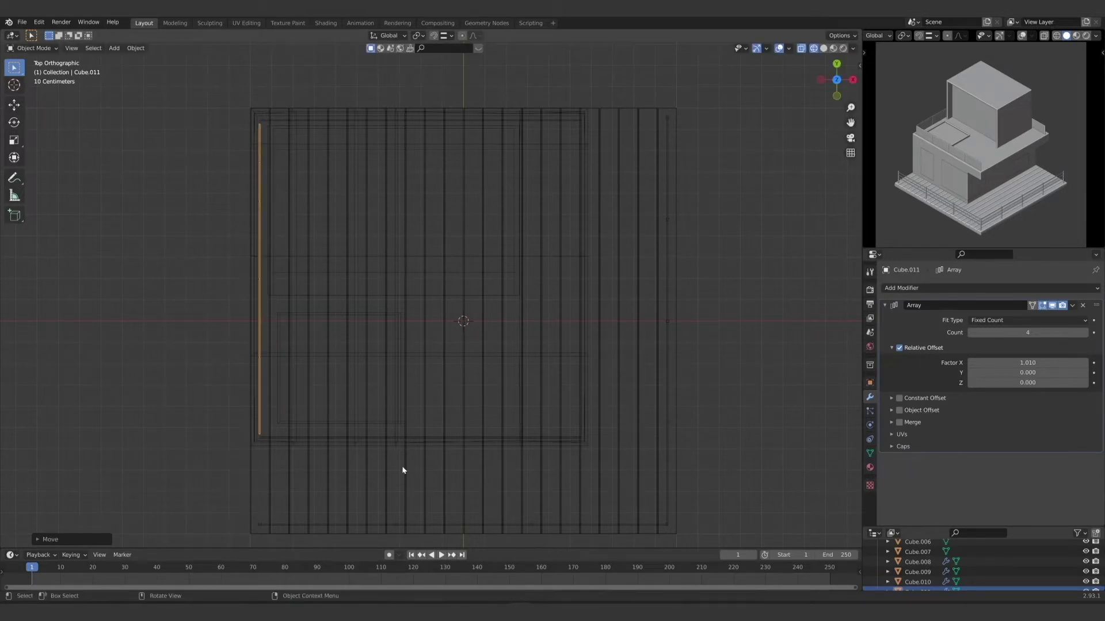
Step: Duplicate the side row along X onto the terrace's right edge
key(shift+d)
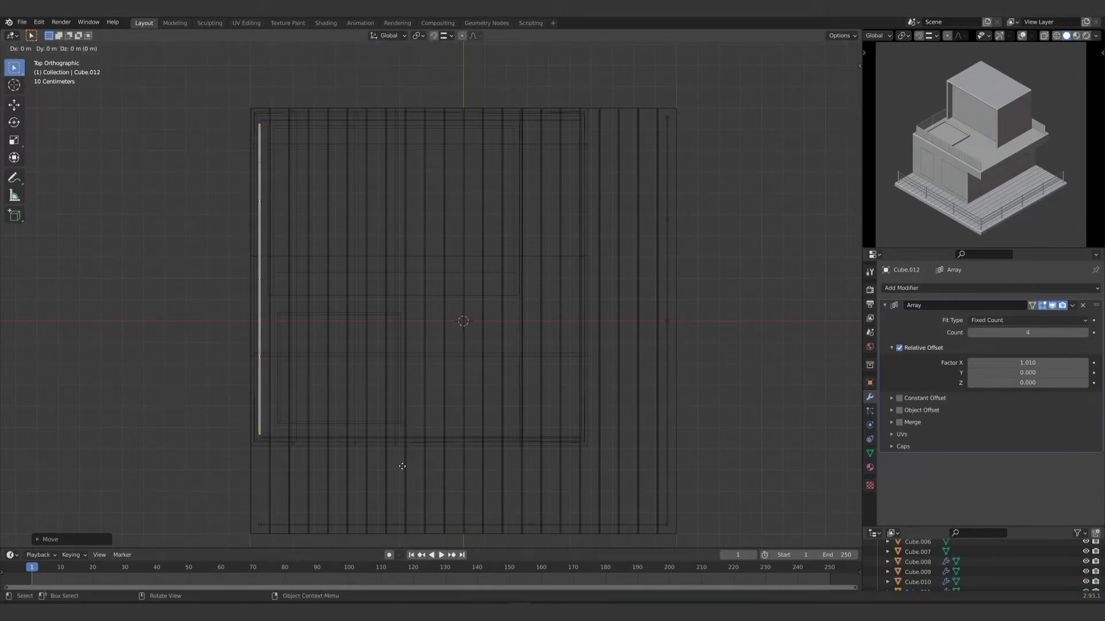
key(x)
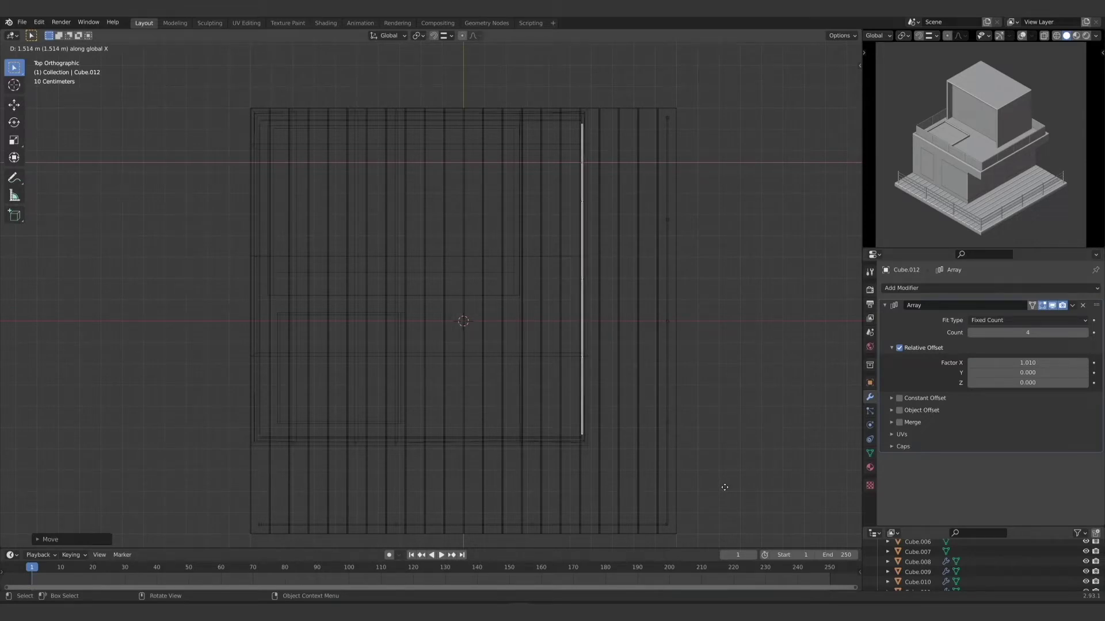
click(724, 487)
scroll(978, 172, up, 8)
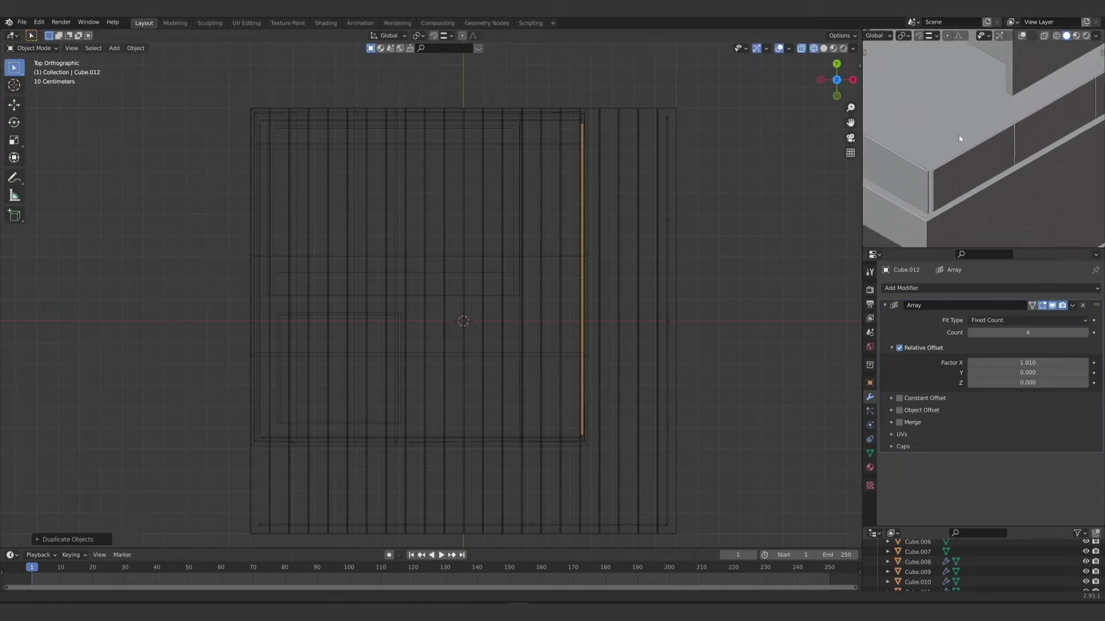
scroll(959, 138, up, 5)
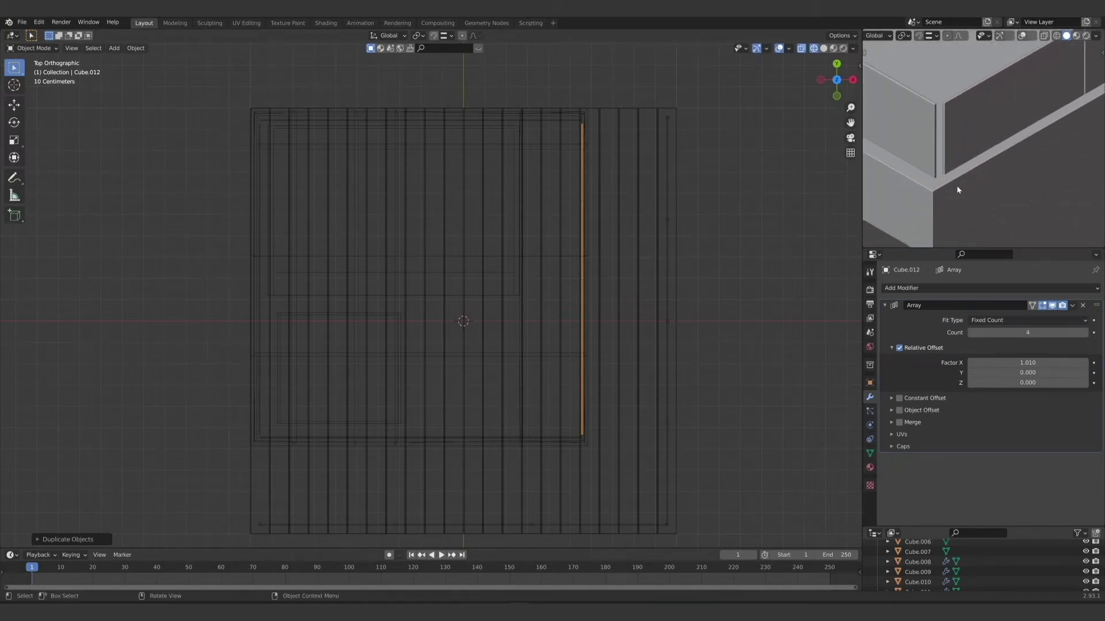
middle_drag(584, 427, 546, 368)
Step: Switch back to solid display and nudge the side parapet panel row along X into place
click(823, 49)
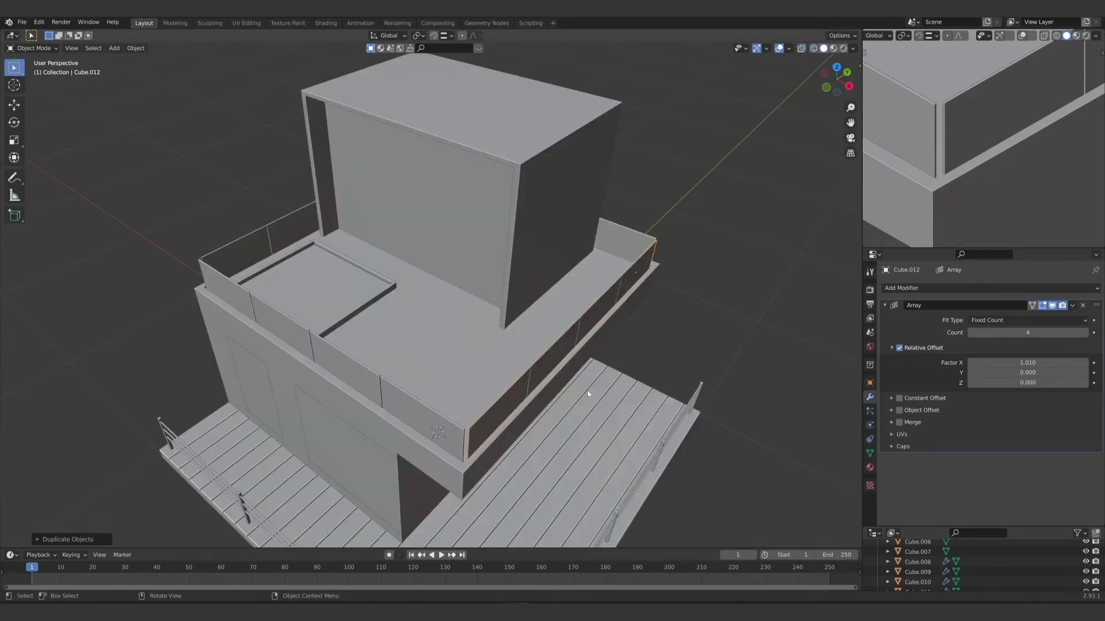
scroll(544, 368, up, 8)
scroll(533, 324, down, 6)
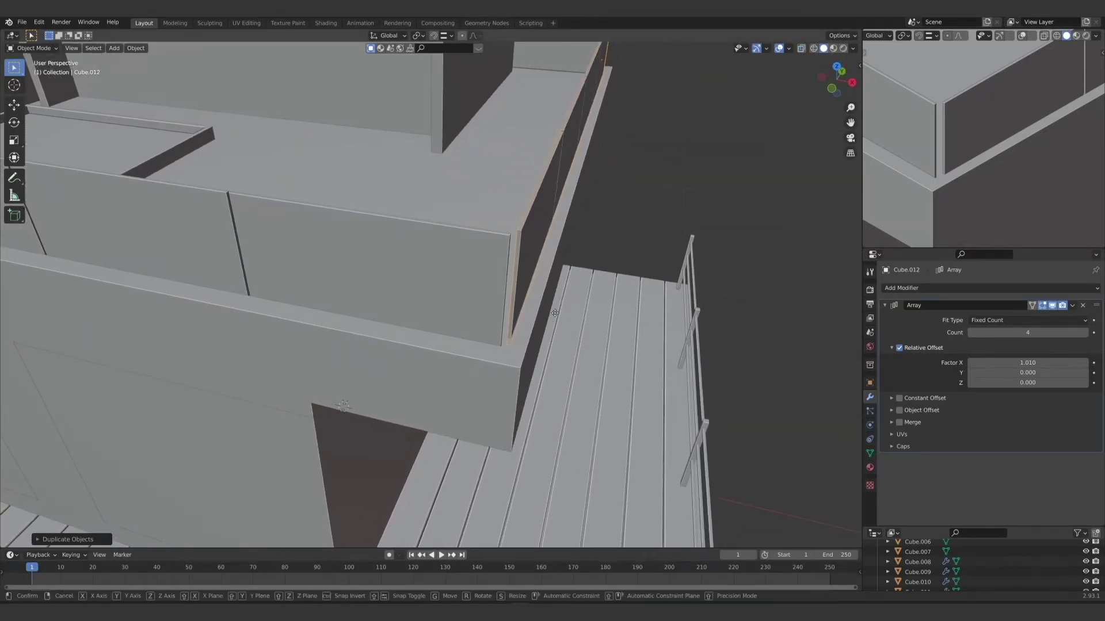
key(g)
key(z)
key(x)
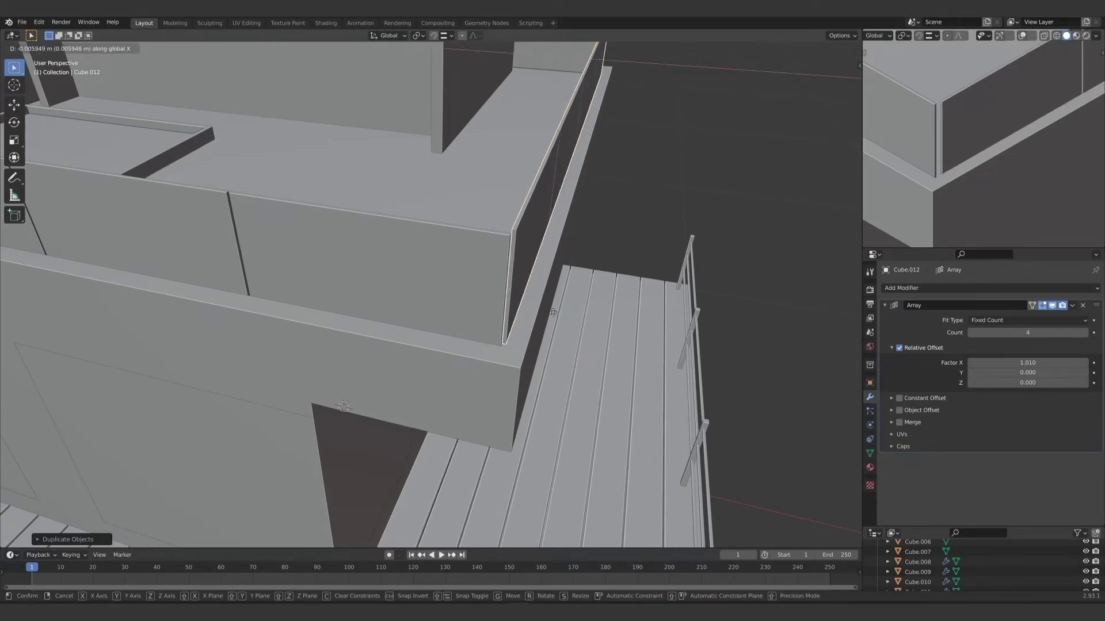
click(553, 313)
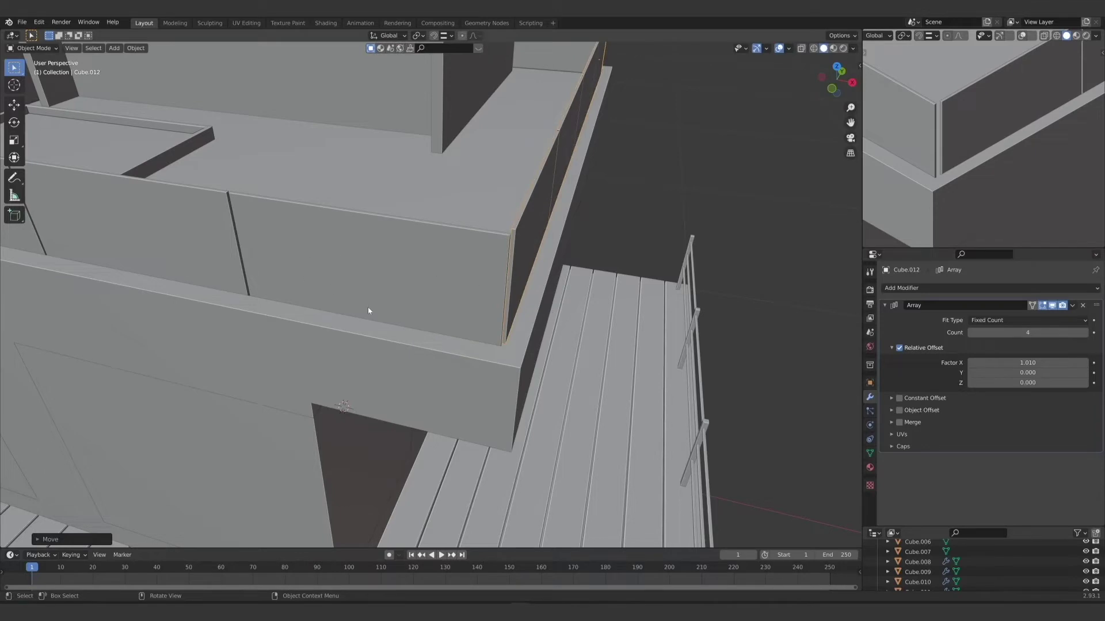
Step: Stretch the front and back parapet rows Cube.009 and Cube.010 slightly along X
click(377, 266)
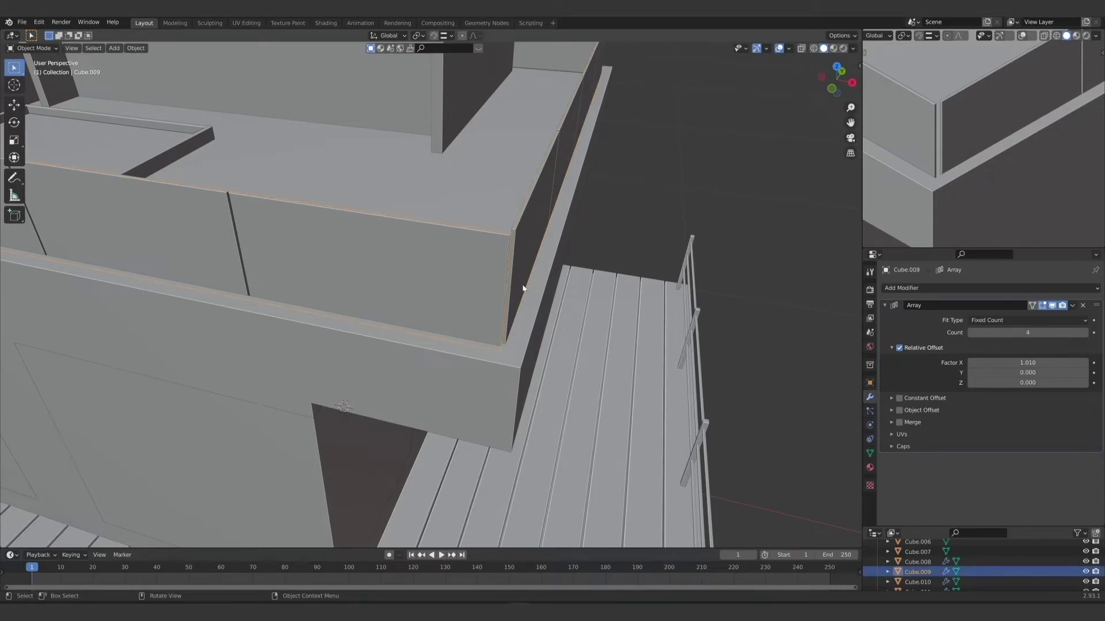
shift+click(564, 50)
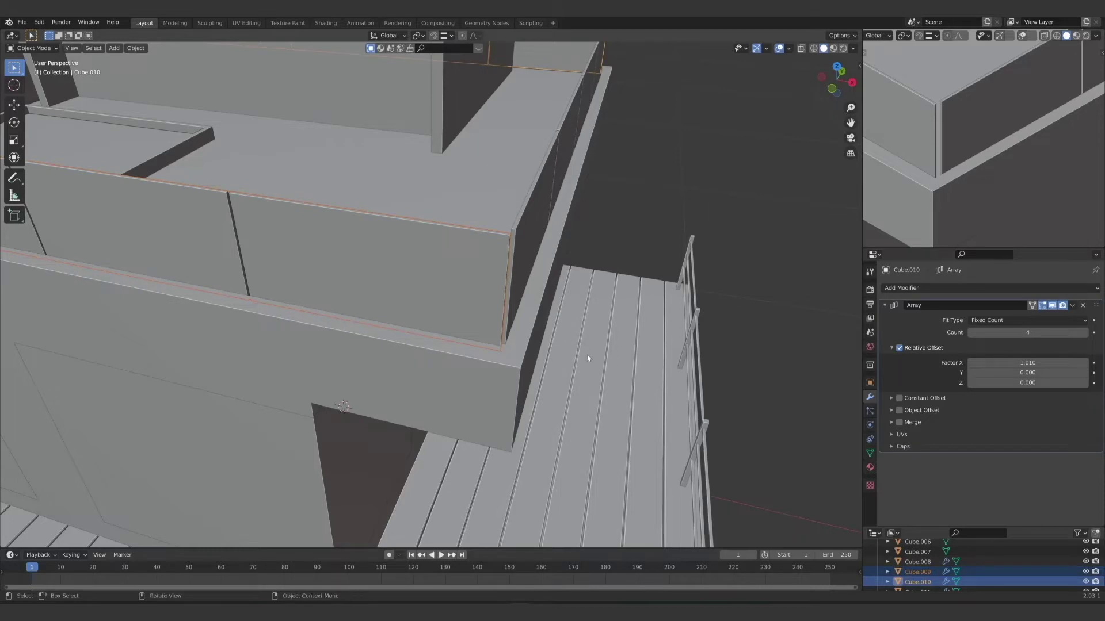
key(s)
key(x)
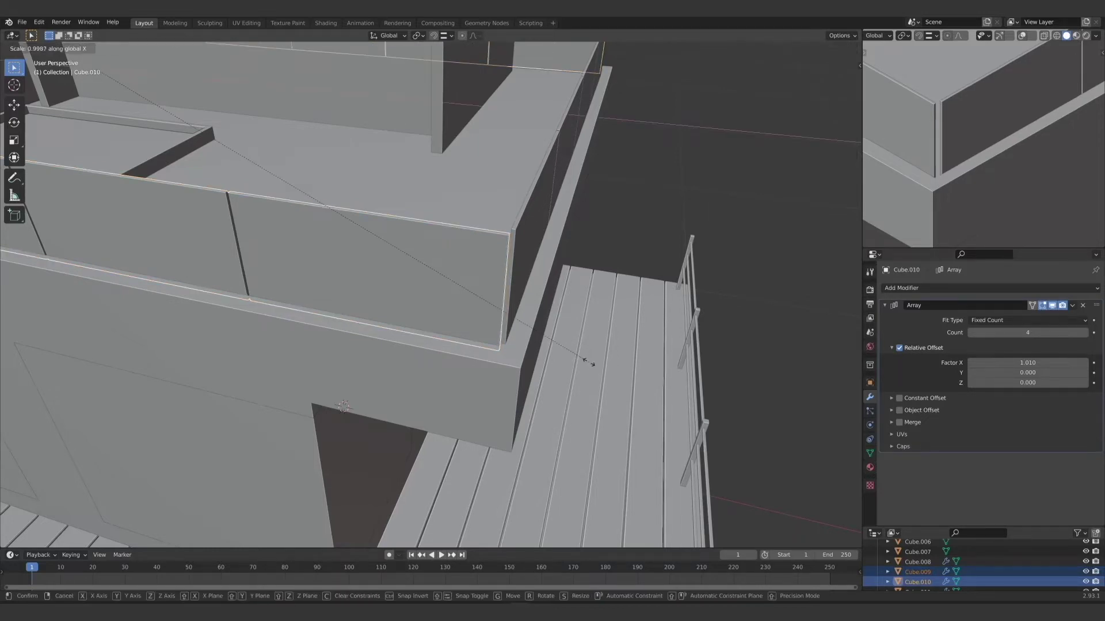
click(589, 366)
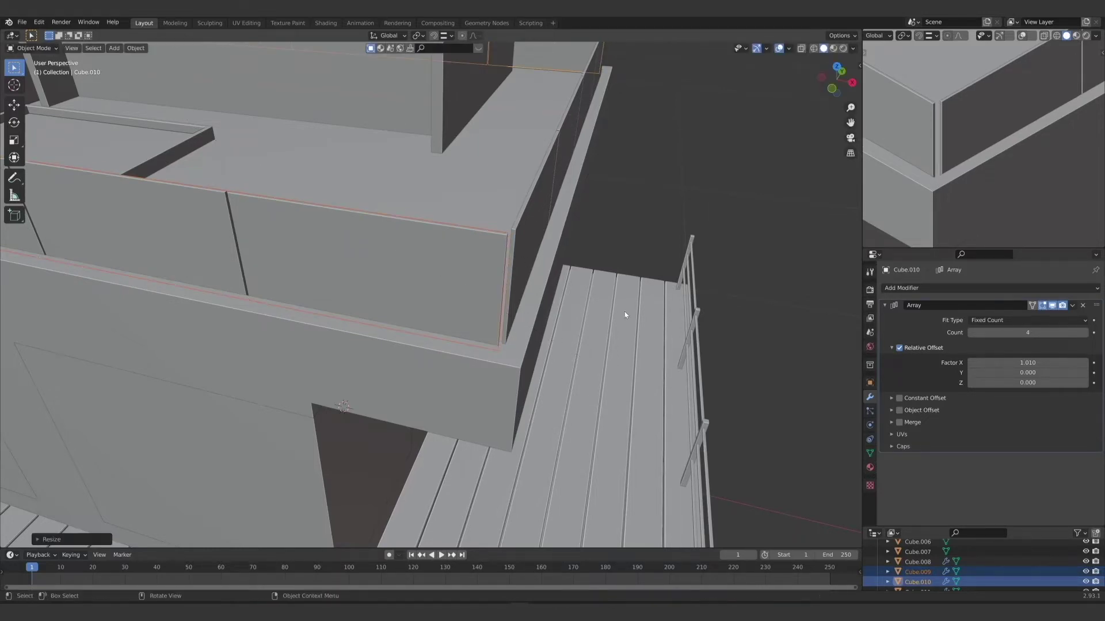
middle_drag(625, 315, 417, 261)
key(alt+a)
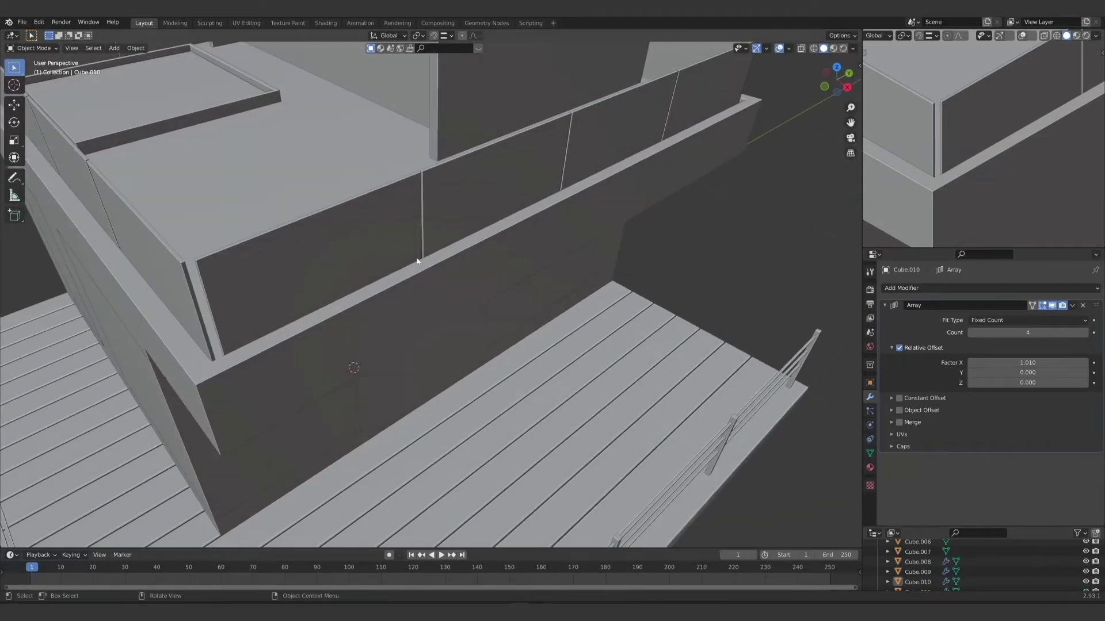
Step: Stretch the side parapet row Cube.011 about 1.007 along Y across the deck edge
click(451, 253)
shift+middle_drag(96, 76, 222, 126)
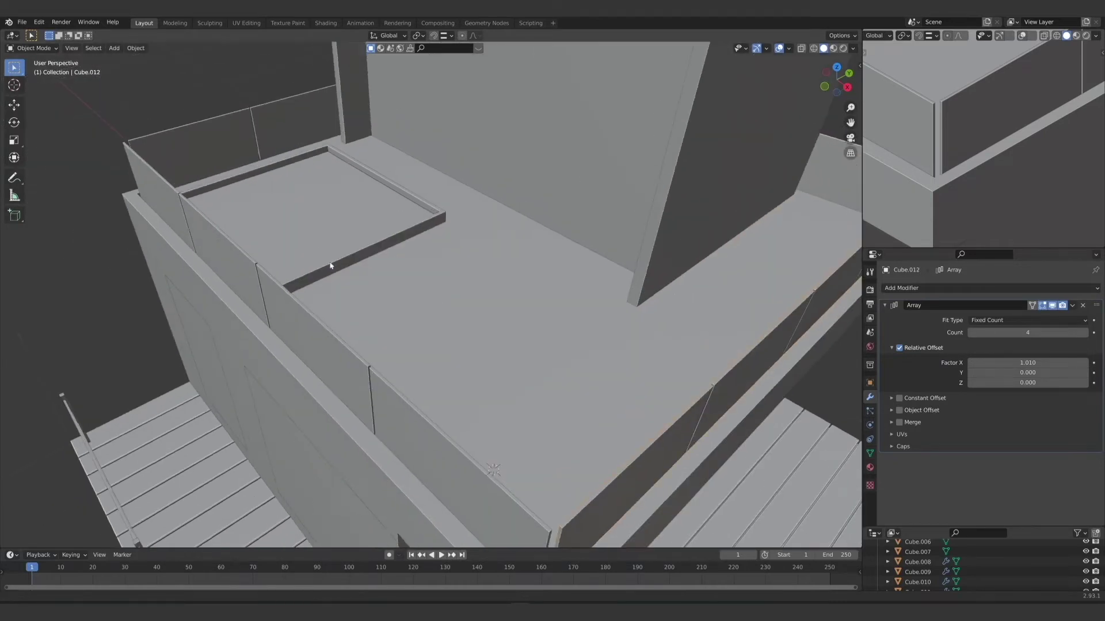
click(223, 126)
middle_drag(614, 286, 603, 371)
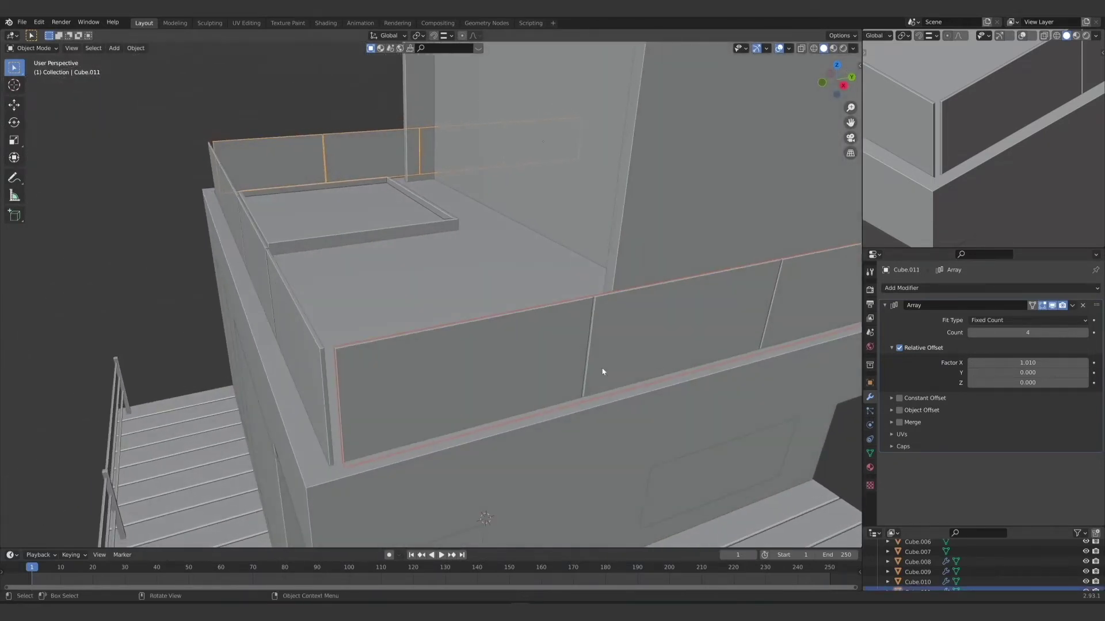
key(s)
key(y)
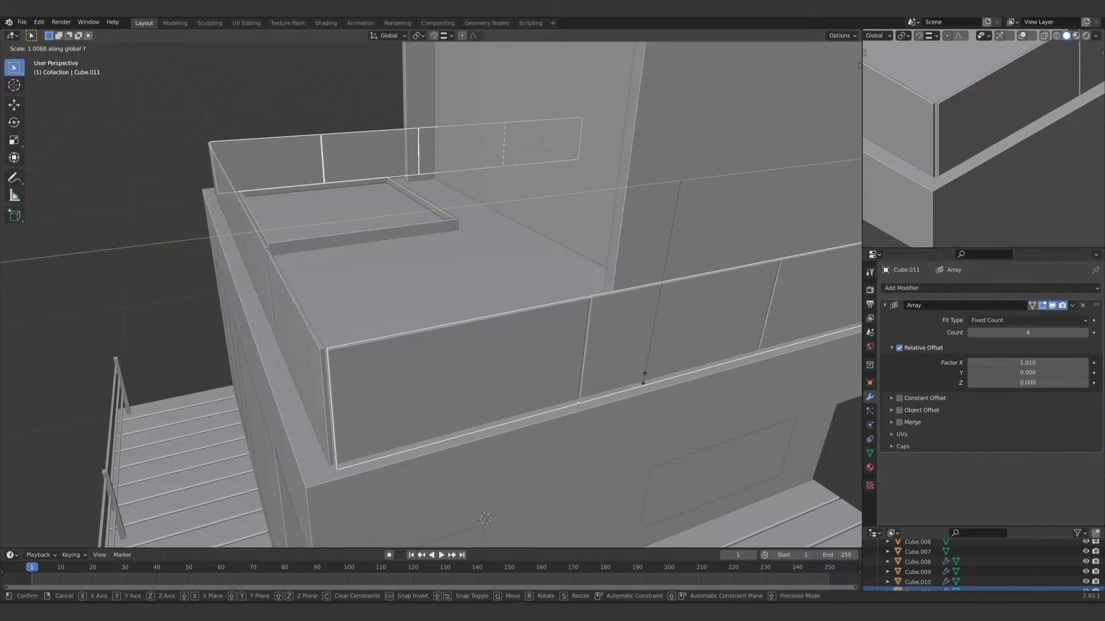
click(644, 378)
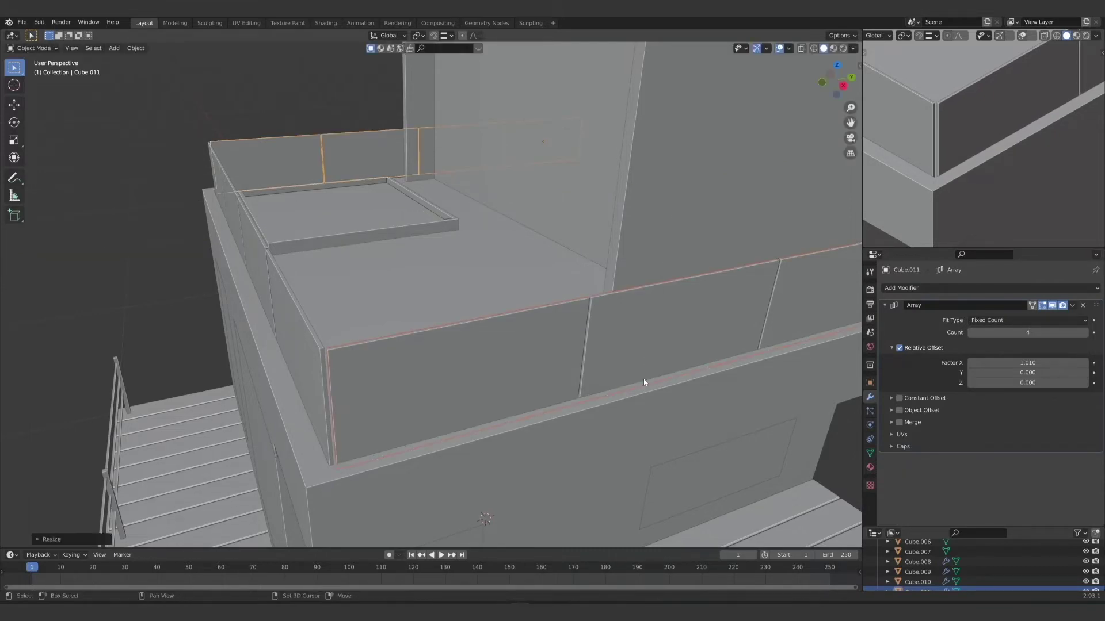
scroll(668, 334, down, 5)
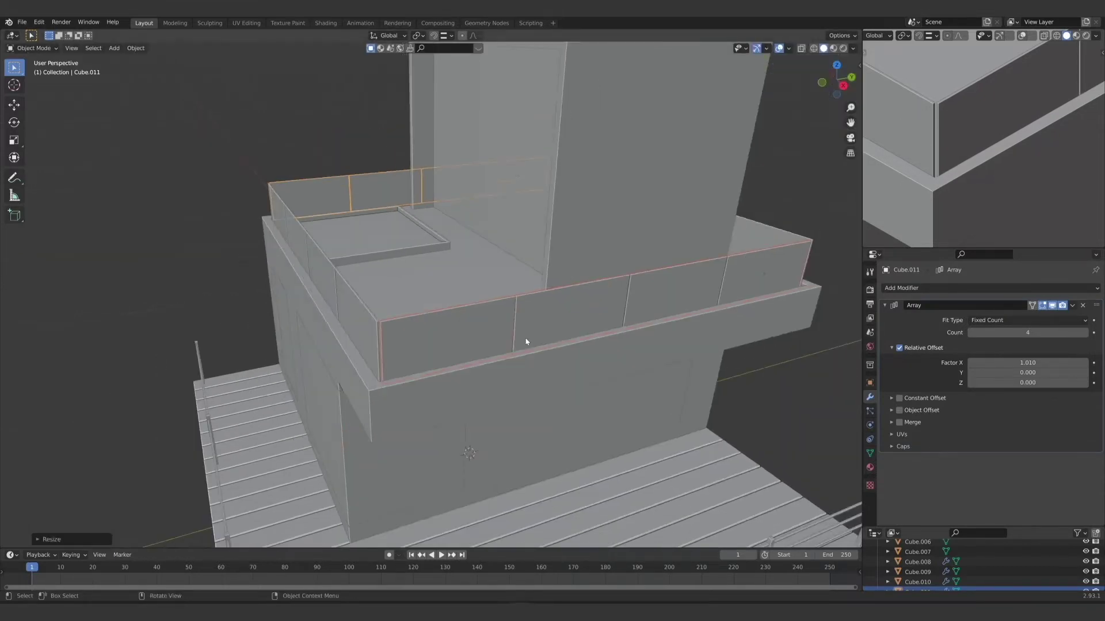
Step: Save the file as 'Tutorial 01 Isometric Voxel.blend'
key(ctrl+s)
mouse_move(397, 374)
middle_down()
mouse_move(382, 370)
mouse_move(395, 371)
middle_up()
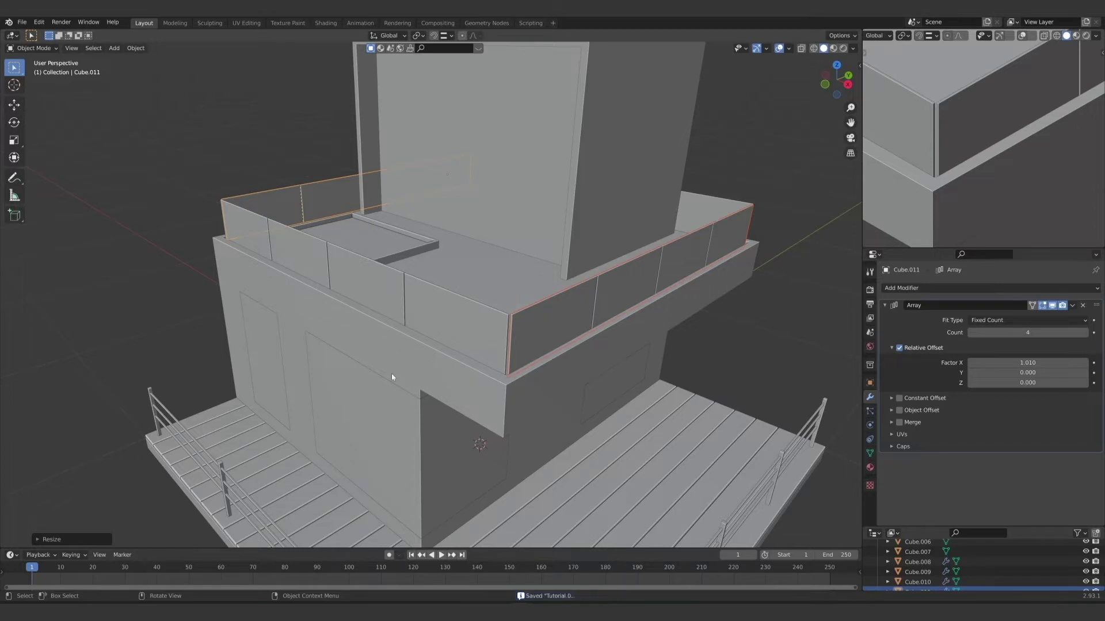
middle_drag(391, 377, 447, 403)
scroll(408, 347, down, 4)
scroll(1041, 144, down, 3)
scroll(1040, 144, down, 8)
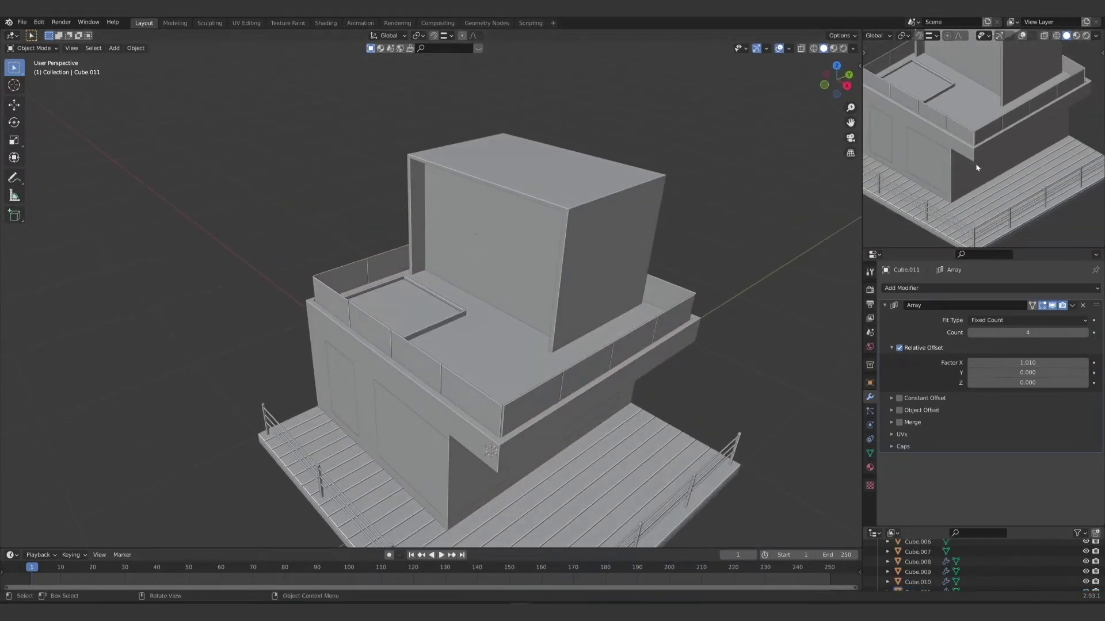
scroll(965, 193, up, 2)
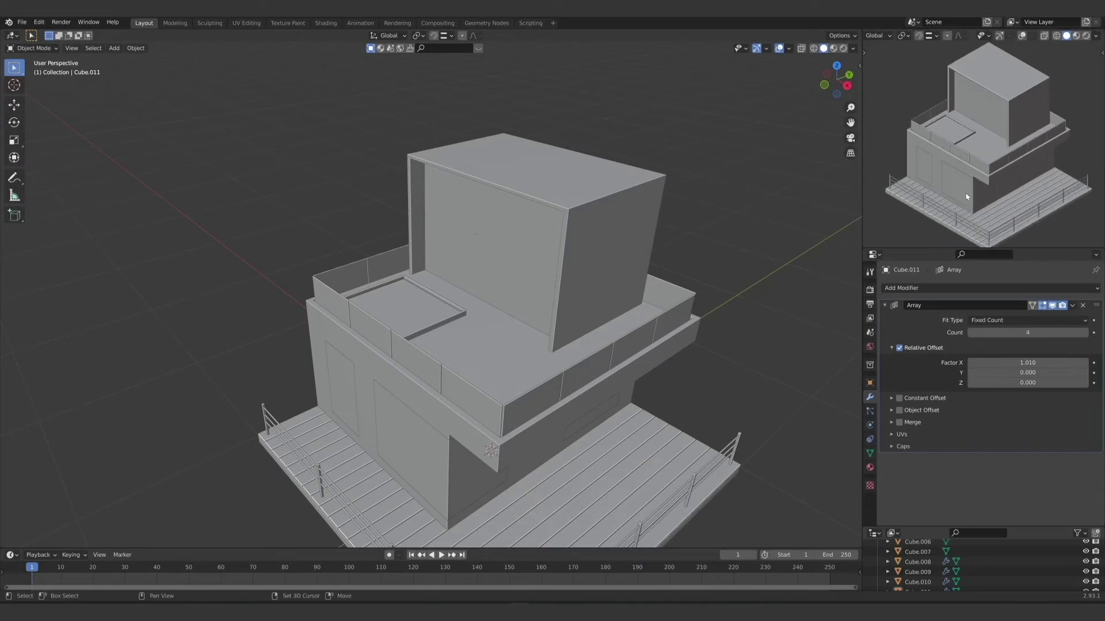
shift+middle_drag(962, 189, 954, 183)
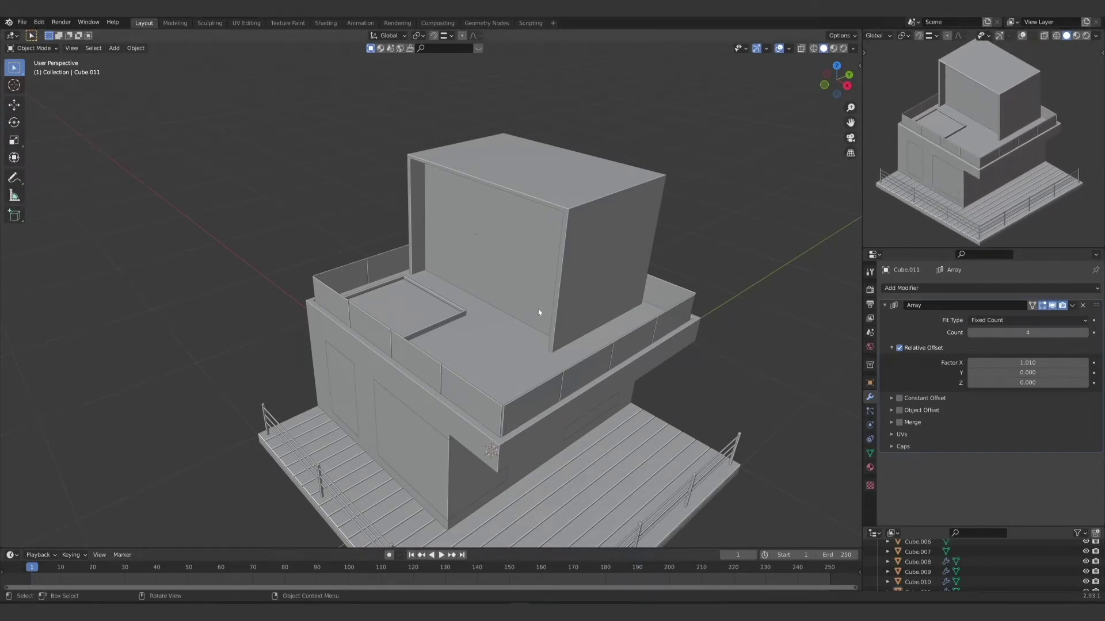
middle_drag(538, 312, 509, 381)
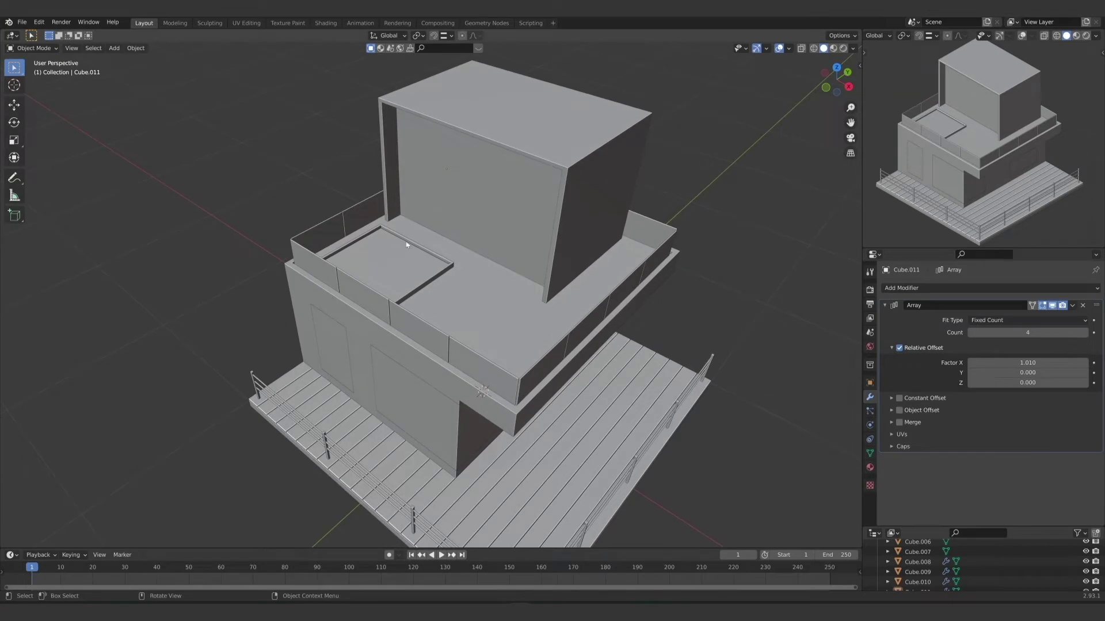
click(371, 303)
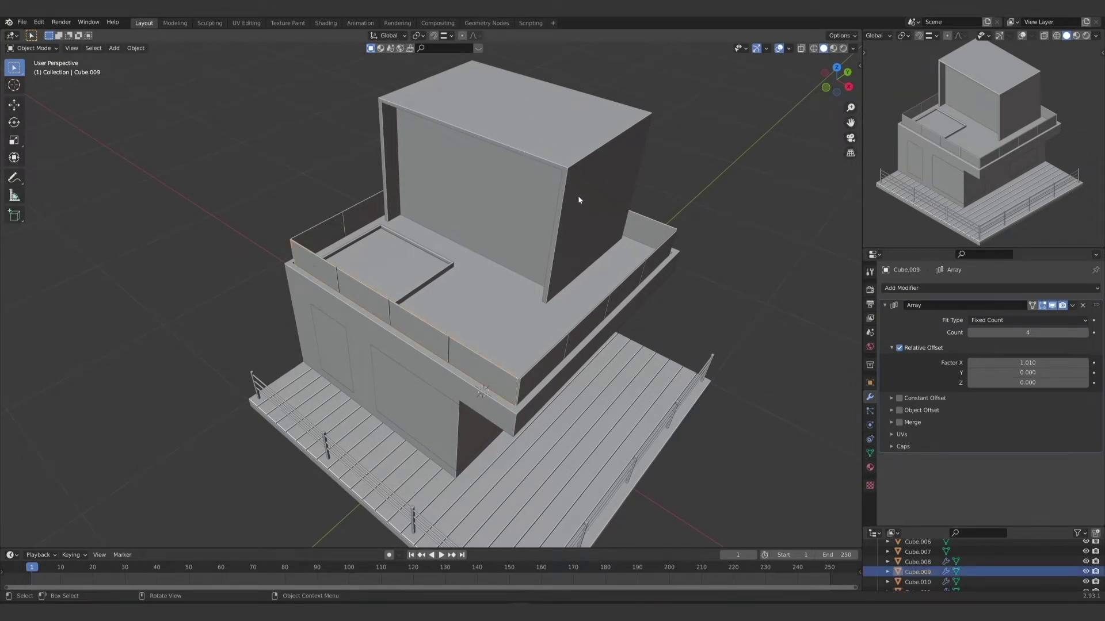
middle_drag(579, 200, 420, 263)
Step: In Edit Mode on Cube.005, extrude the top face slightly upward
click(413, 298)
key(Tab)
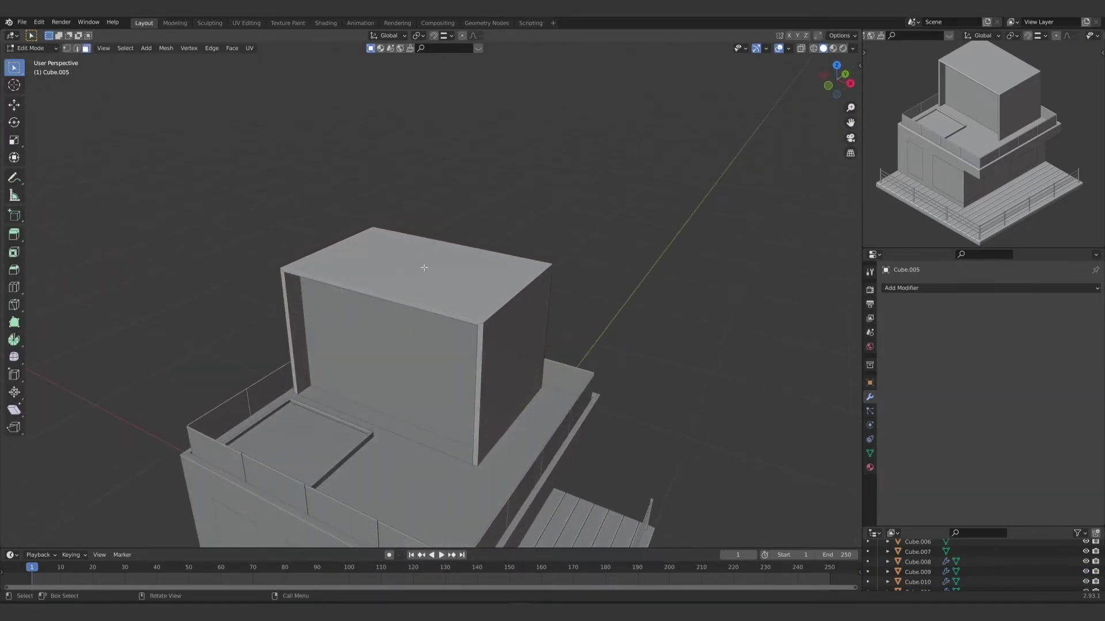
click(424, 268)
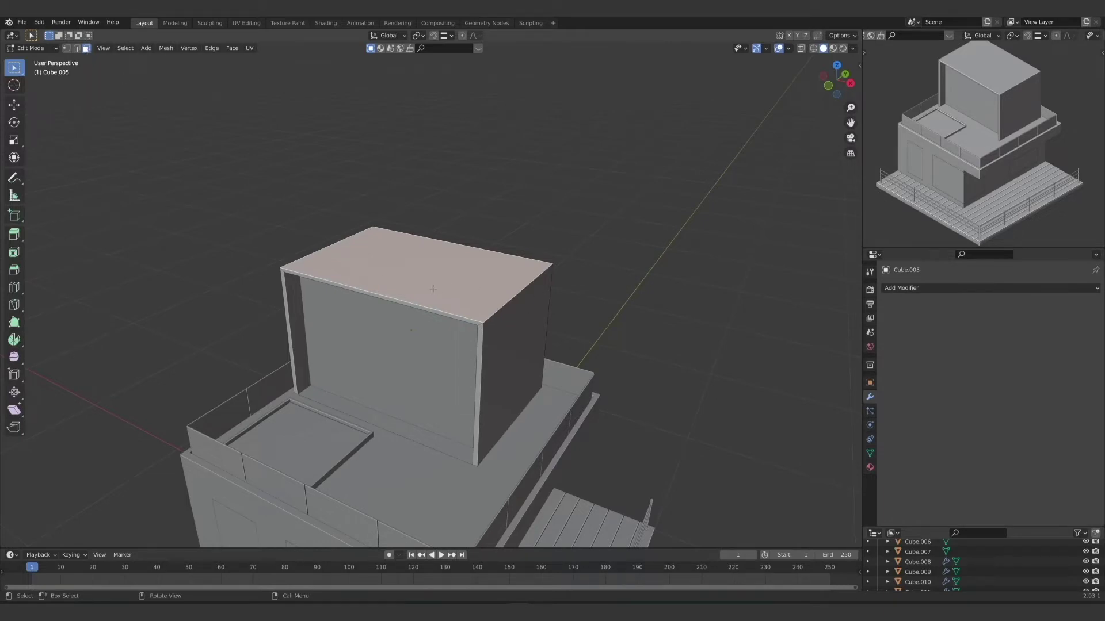
key(e)
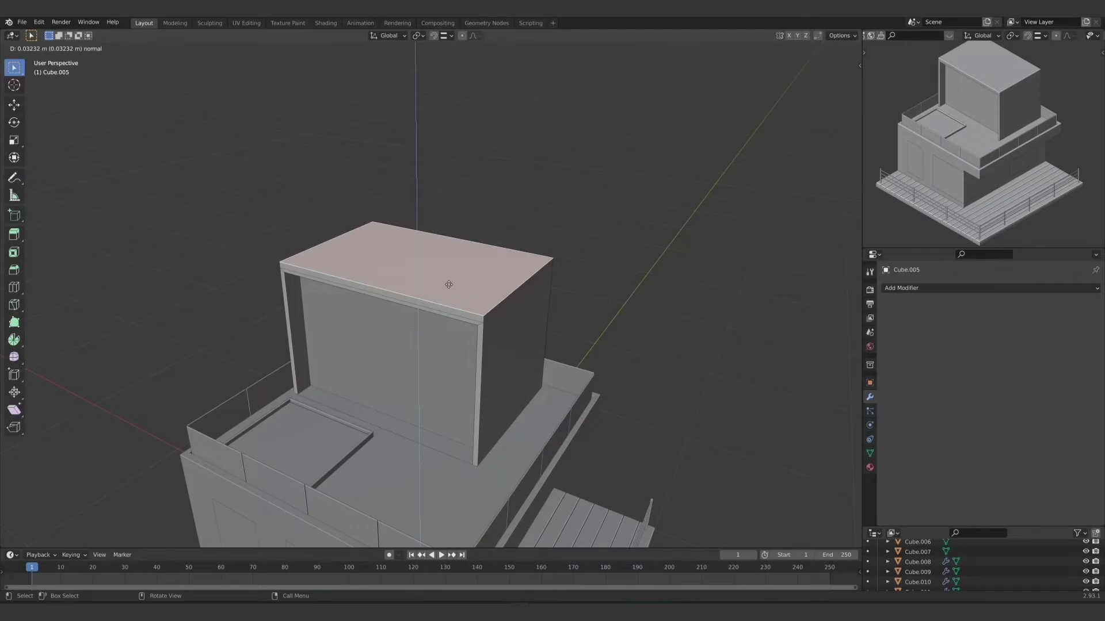
click(449, 284)
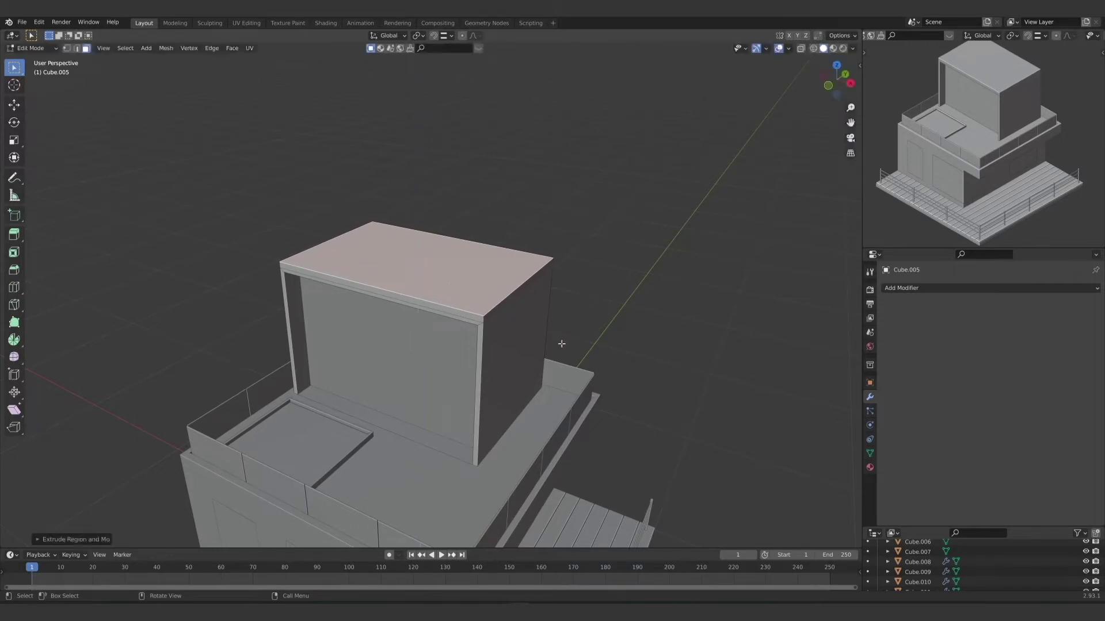
middle_drag(562, 343, 547, 362)
scroll(547, 361, up, 2)
scroll(549, 358, down, 1)
Step: Try an inset on the top face, undo it, and return to Object Mode
key(i)
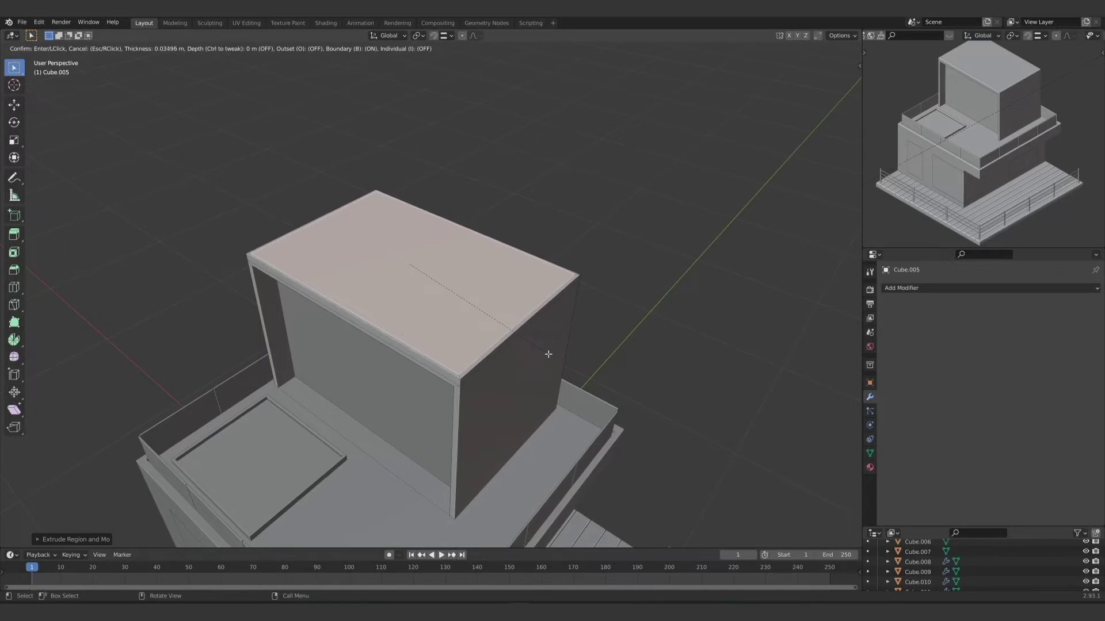
click(548, 354)
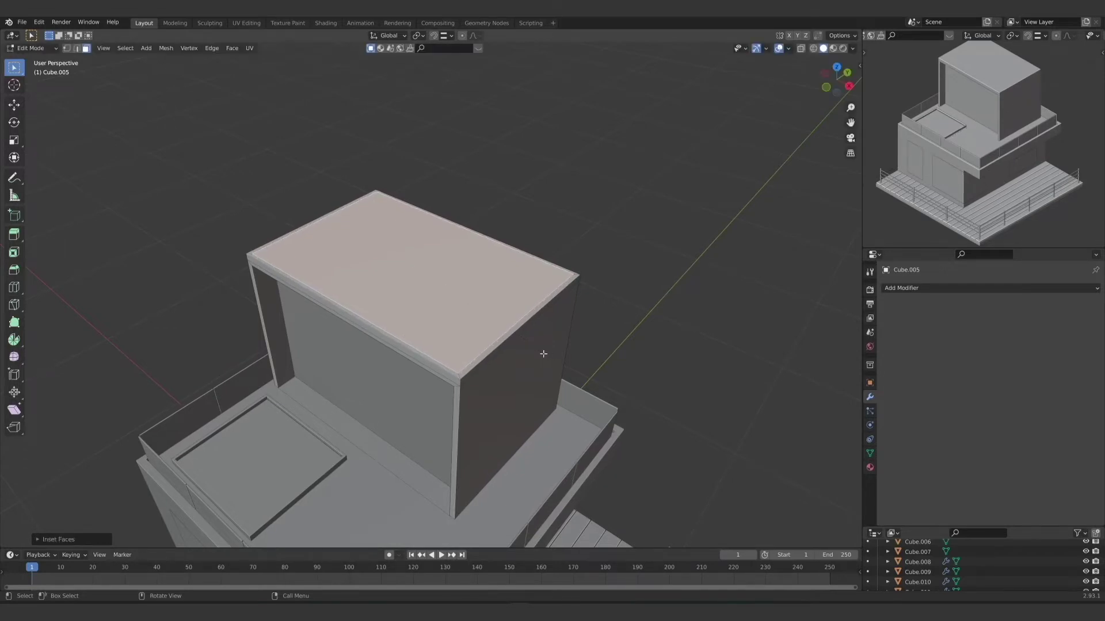
scroll(518, 374, up, 4)
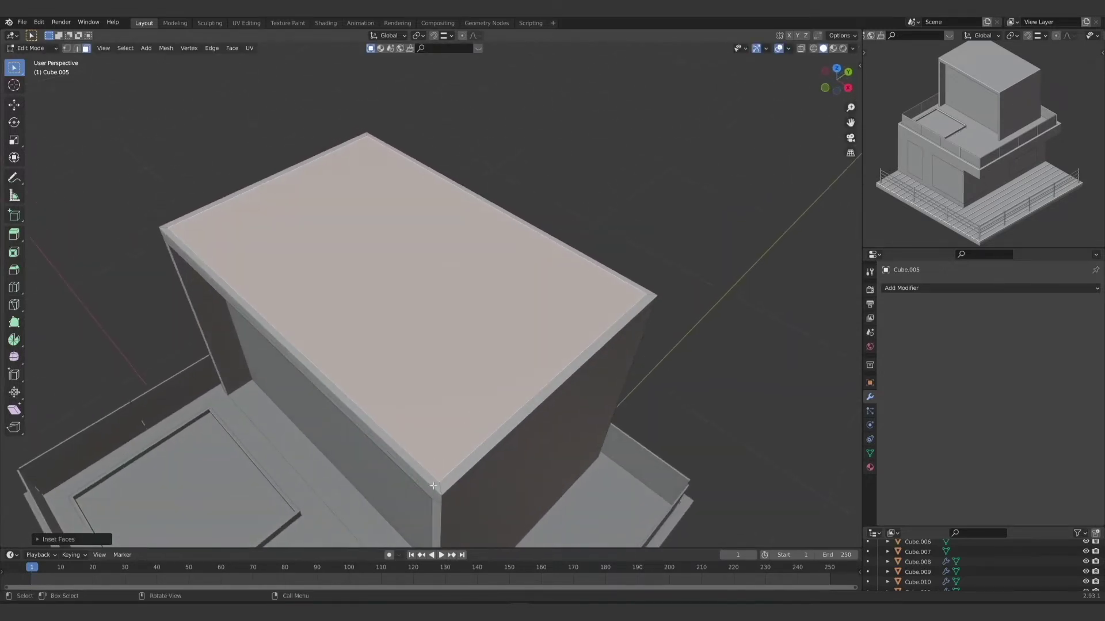
key(ctrl+z)
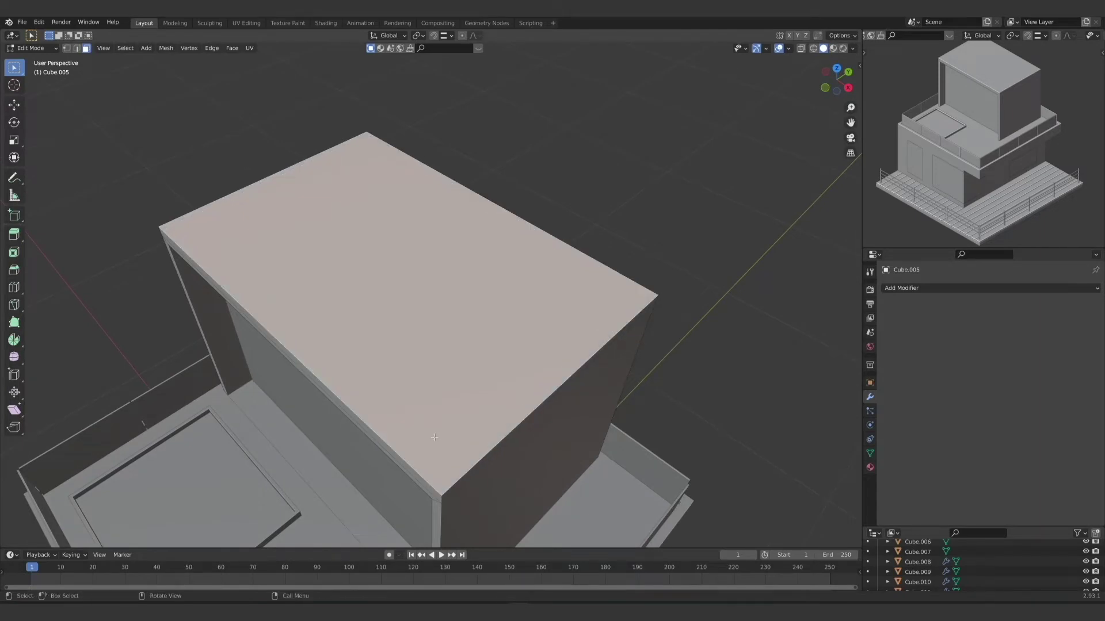
key(Tab)
middle_drag(427, 416, 407, 437)
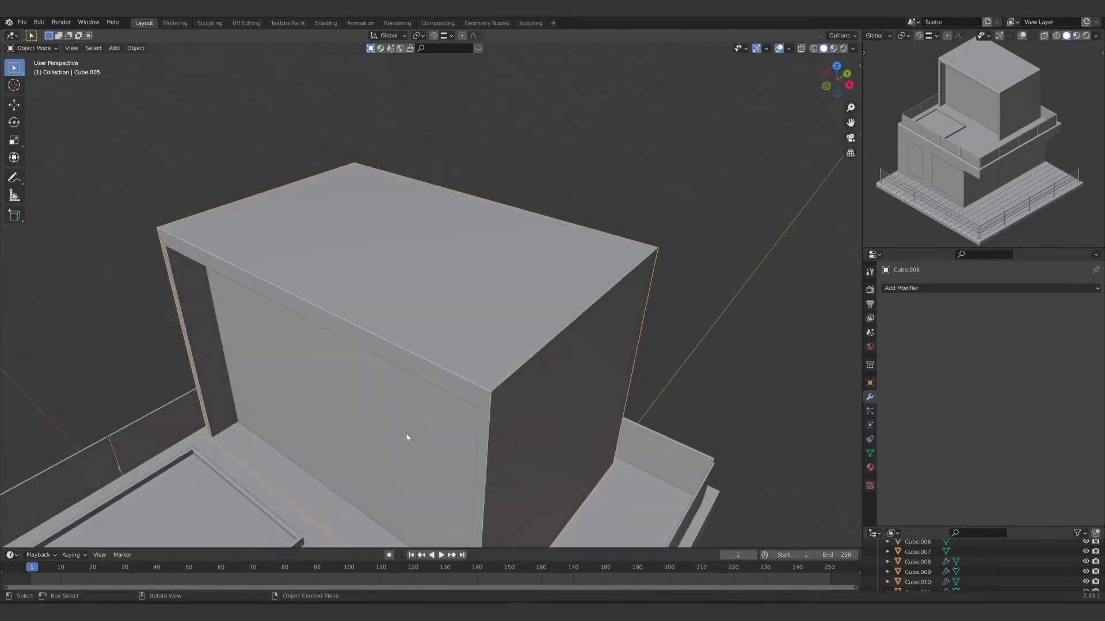
Step: Apply the roof box's transform and reset its origin point
key(ctrl+a)
click(407, 437)
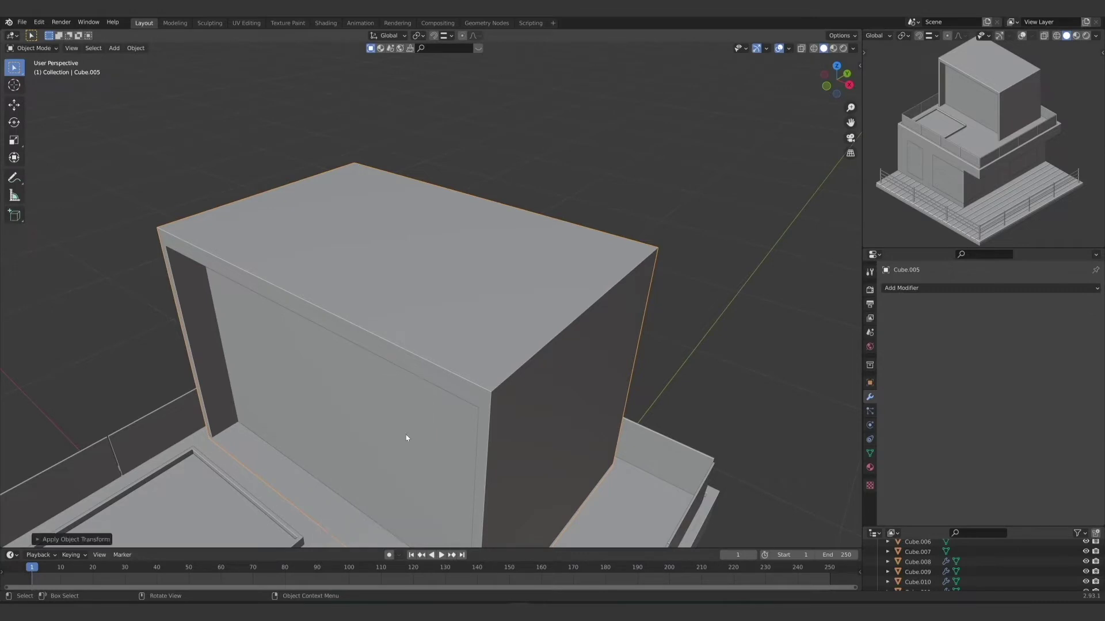
click(136, 47)
mouse_move(173, 73)
click(271, 77)
Step: Inset the top face 0.026 m and sink it 0.017 m to leave a rim
key(Tab)
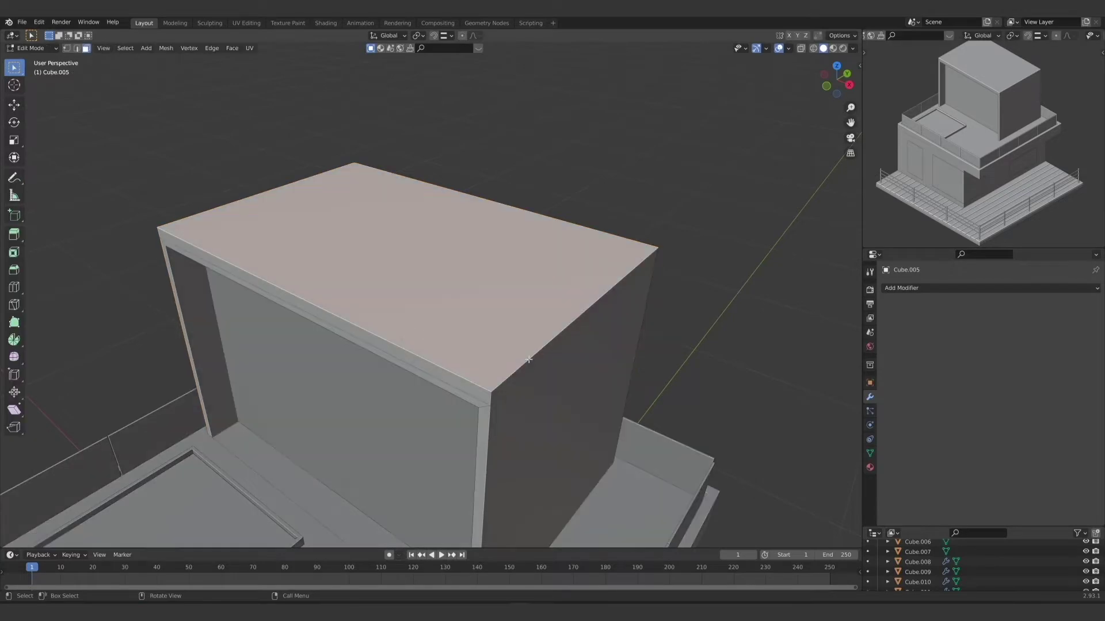
key(i)
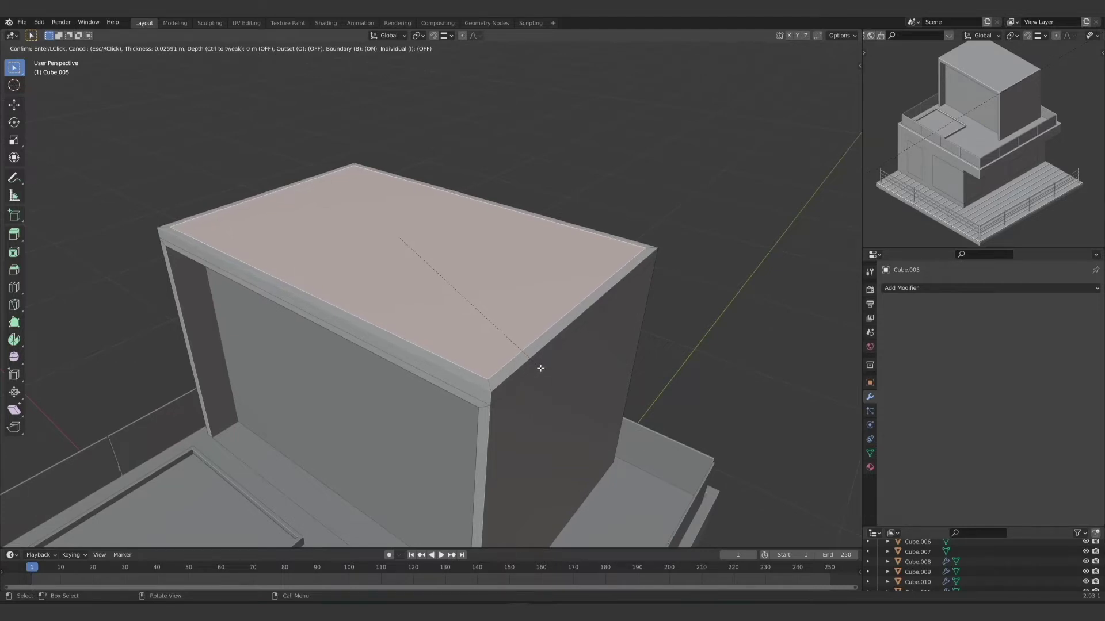
click(541, 367)
middle_drag(528, 366, 471, 334)
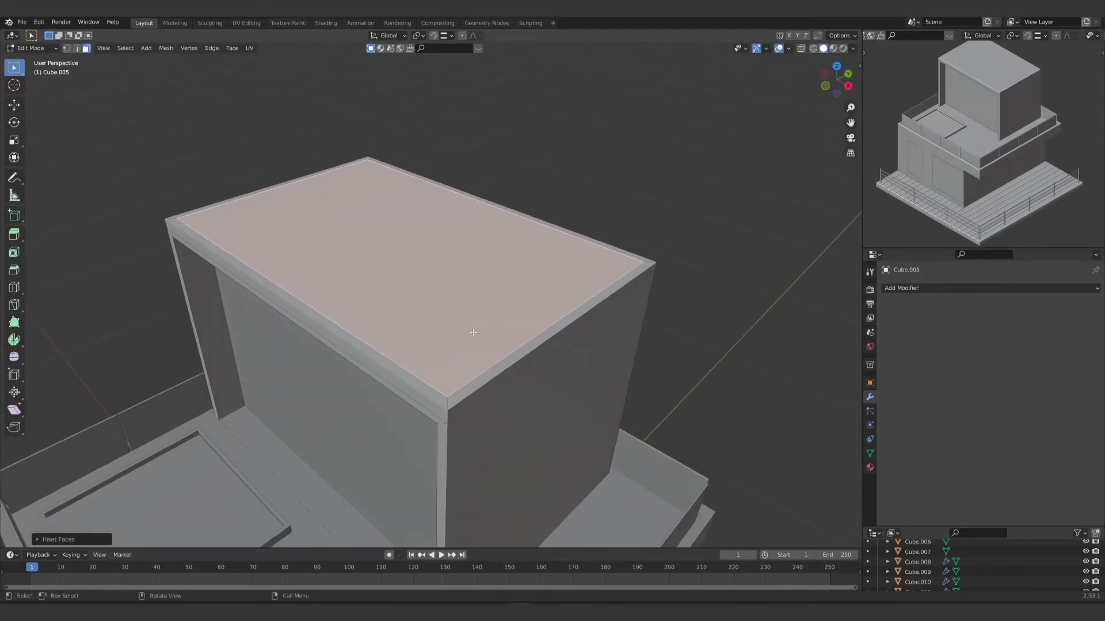
key(e)
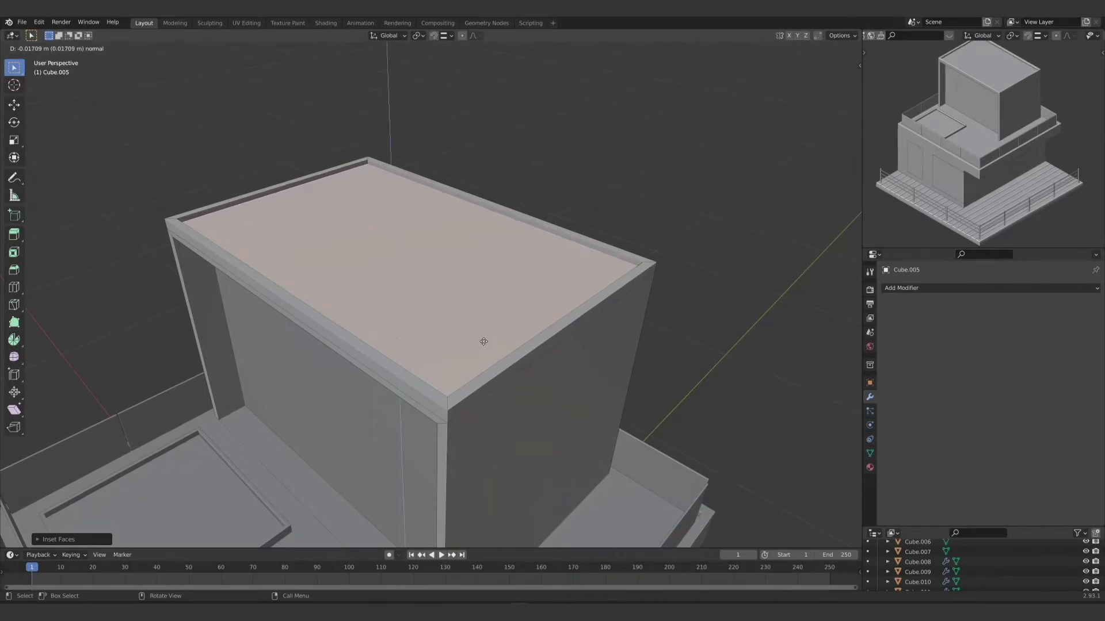
click(483, 341)
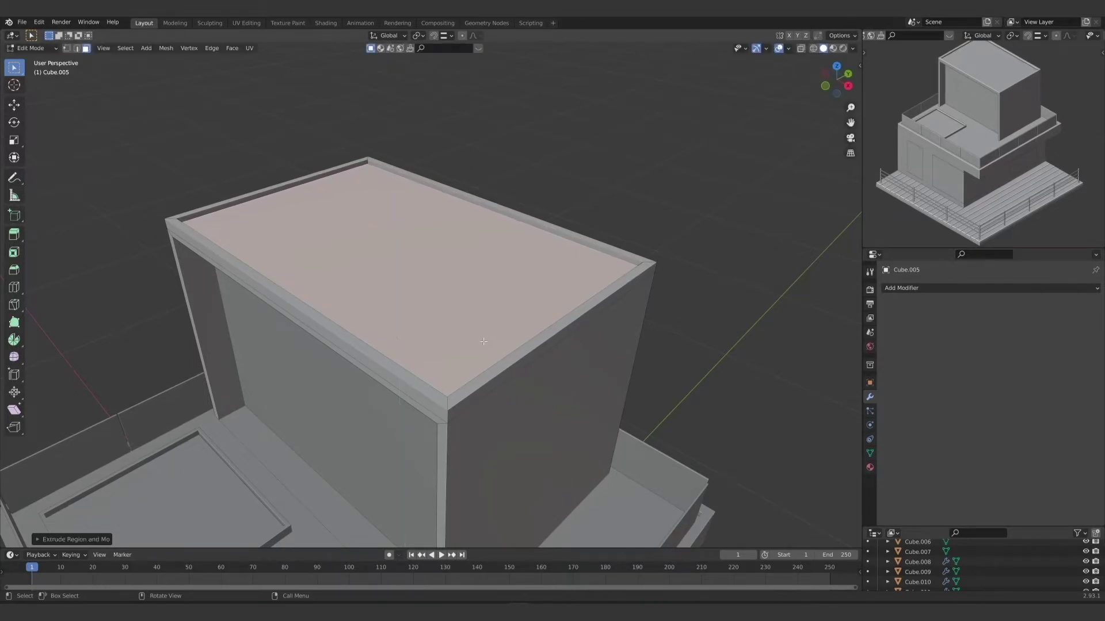
key(Tab)
middle_drag(208, 298, 229, 380)
Step: In front view, duplicate parapet row Cube.009 above the roof box with Array count 3
click(237, 375)
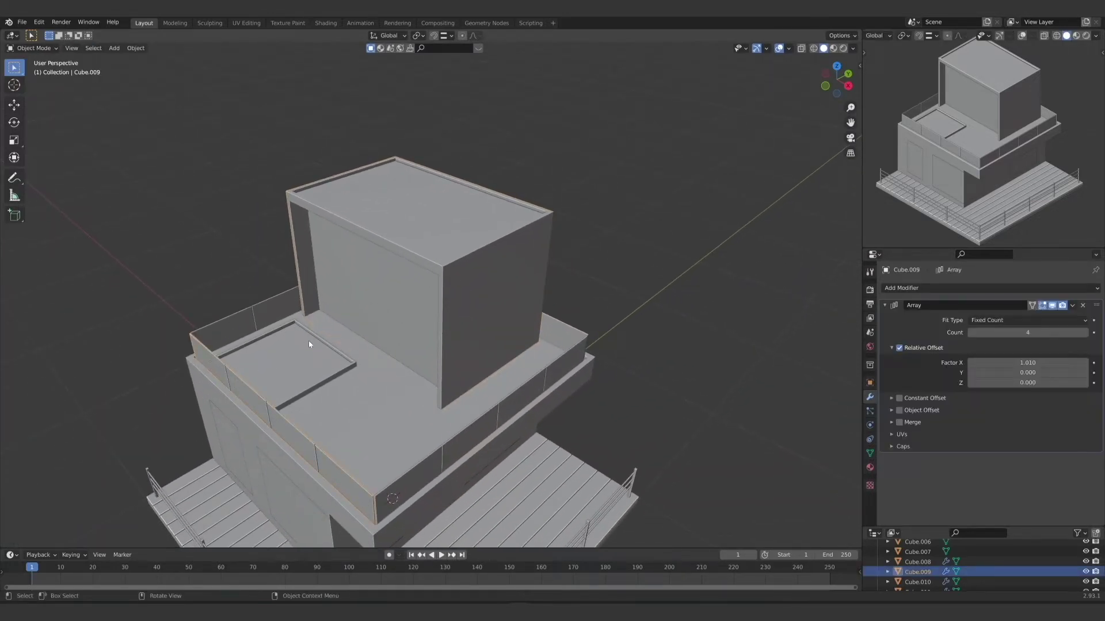
middle_drag(309, 344, 336, 421)
key(KP_1)
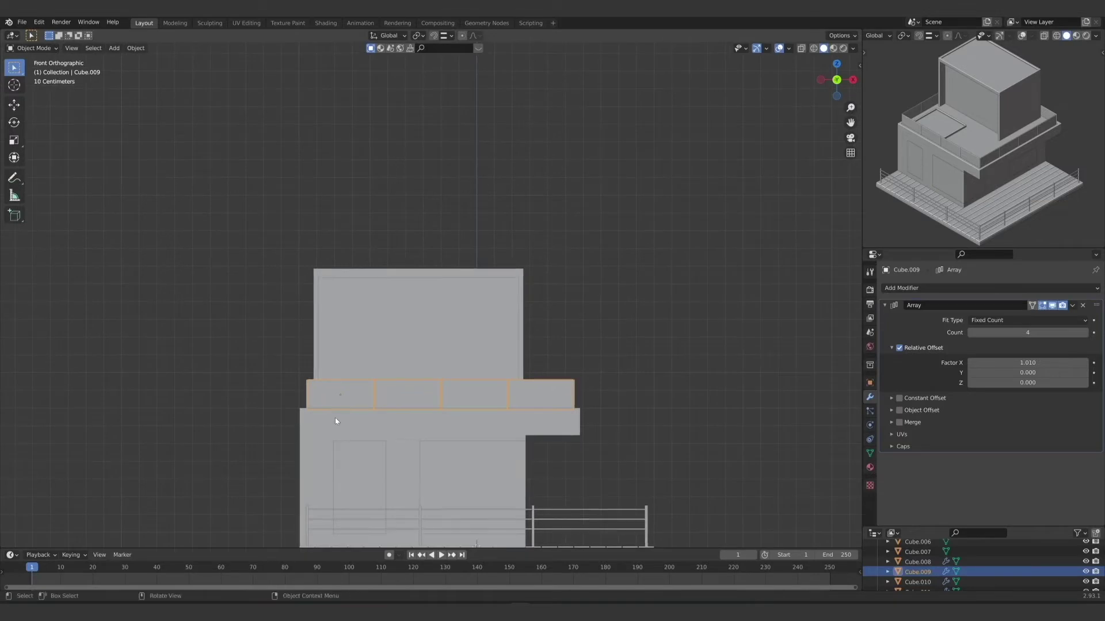
key(shift+d)
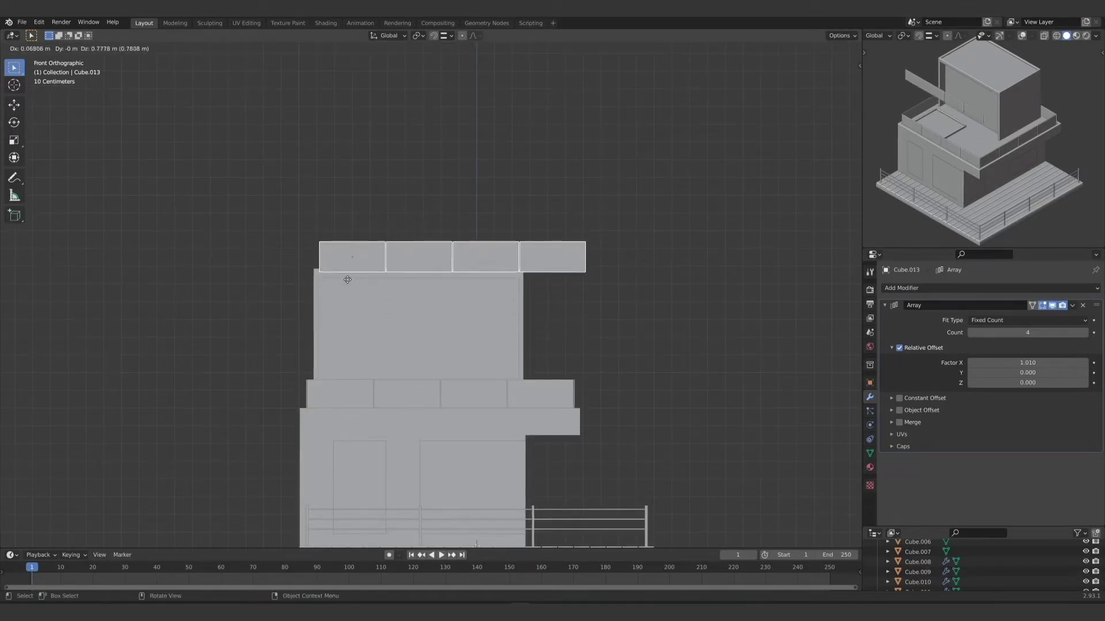
click(346, 282)
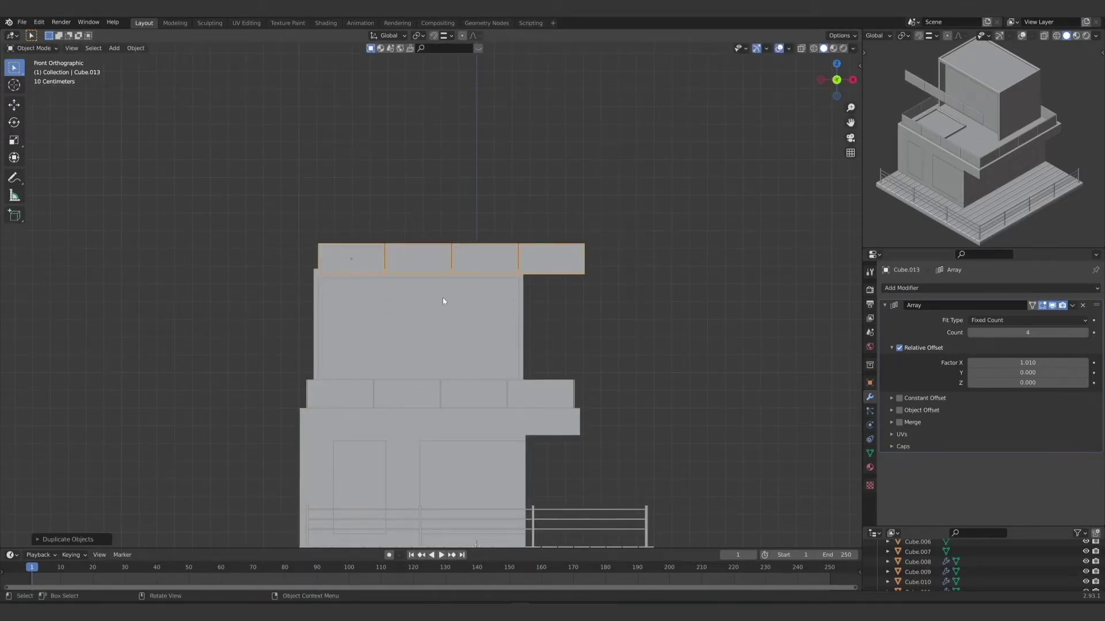
click(976, 332)
Step: Slide the three-panel copy Cube.013 along Y onto the roof's edge
middle_drag(779, 352, 458, 457)
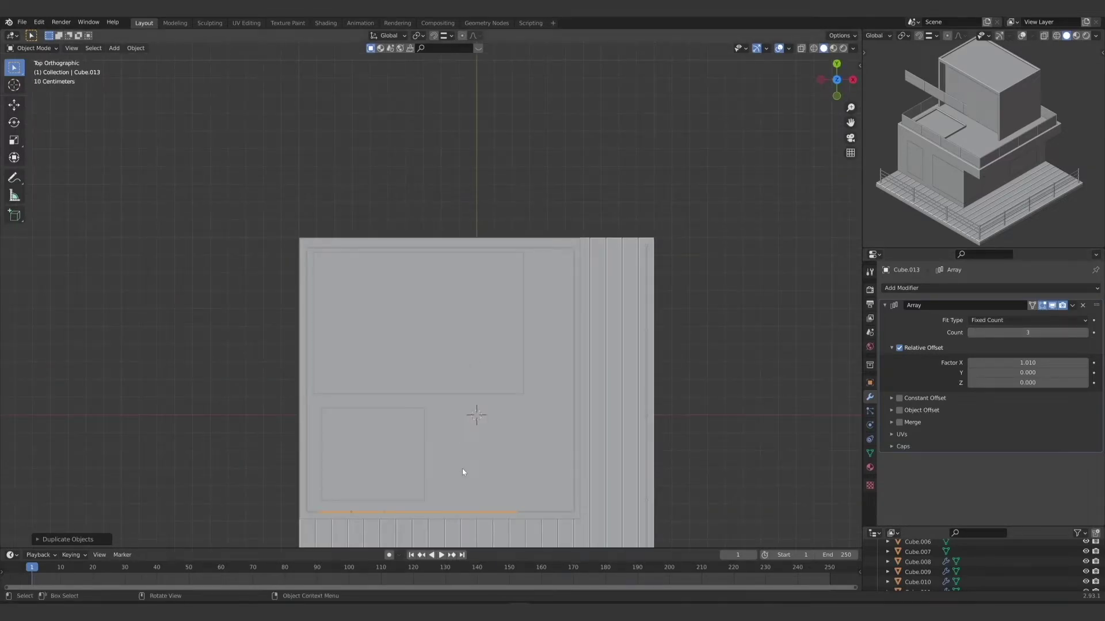
key(g)
key(y)
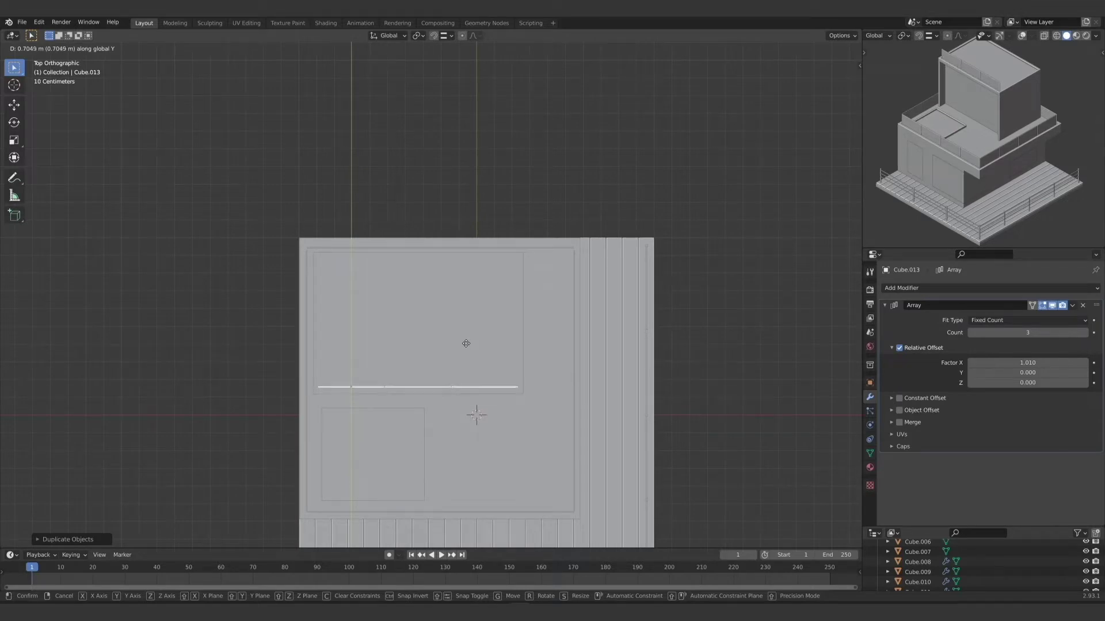
click(466, 343)
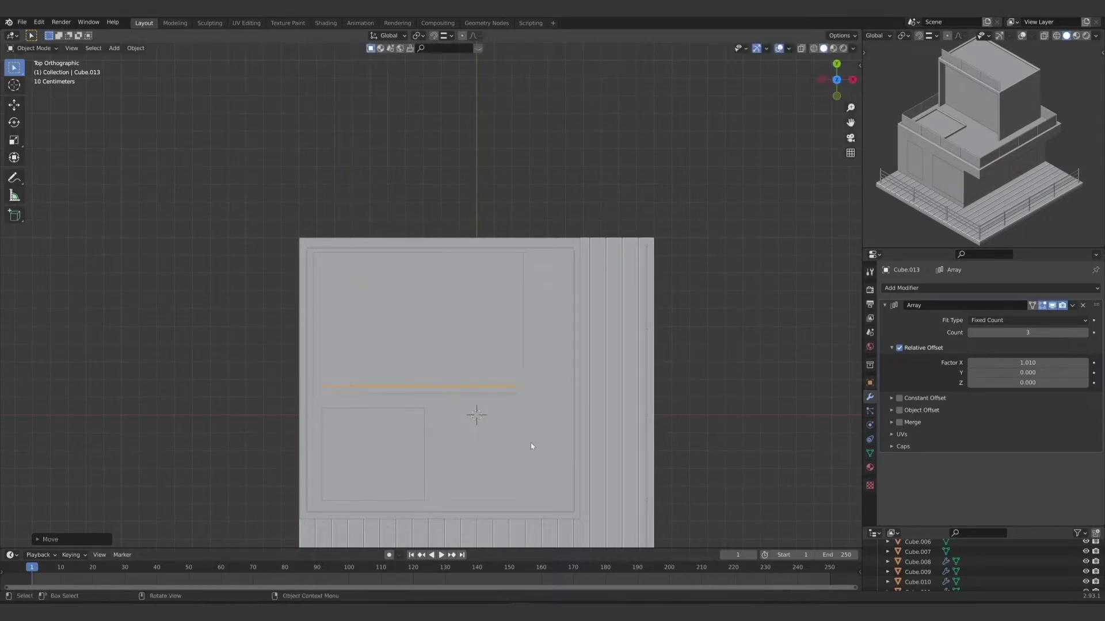
middle_drag(530, 446, 507, 398)
scroll(356, 413, up, 4)
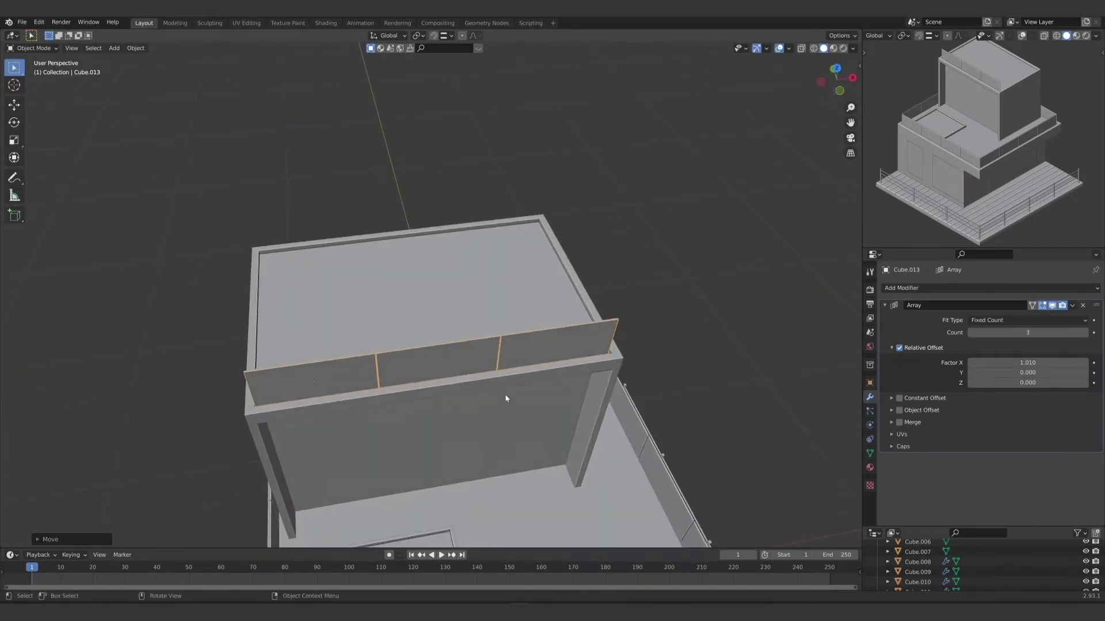
Step: Nudge the front roof parapet wall along X
key(g)
key(x)
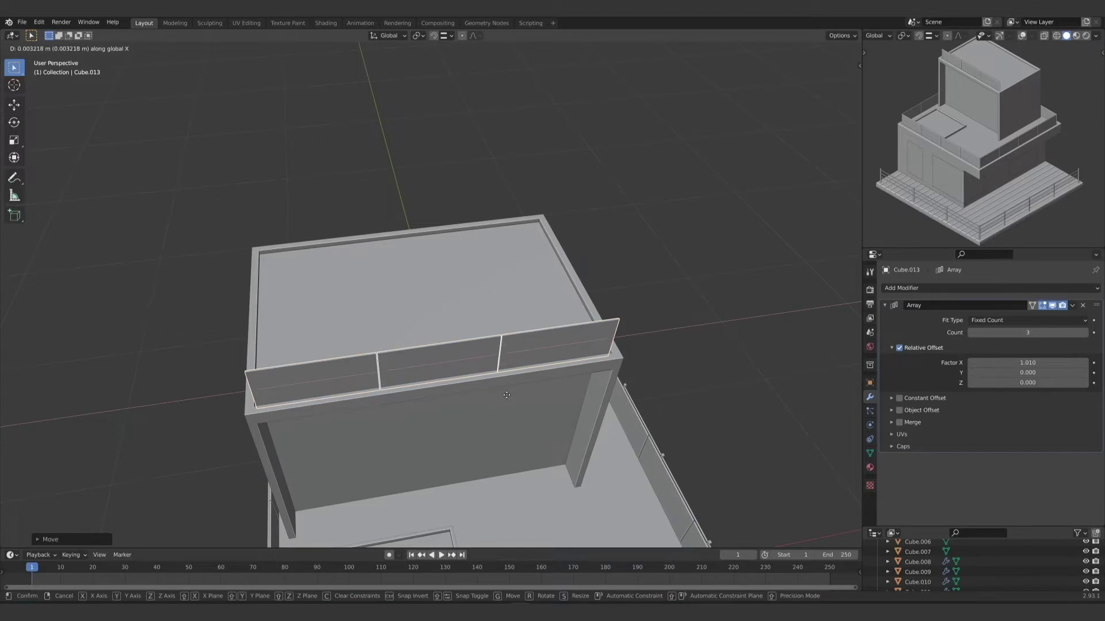
click(506, 395)
middle_drag(506, 394, 399, 456)
Step: Duplicate the front wall along Y onto the roof's back edge
key(shift+d)
key(y)
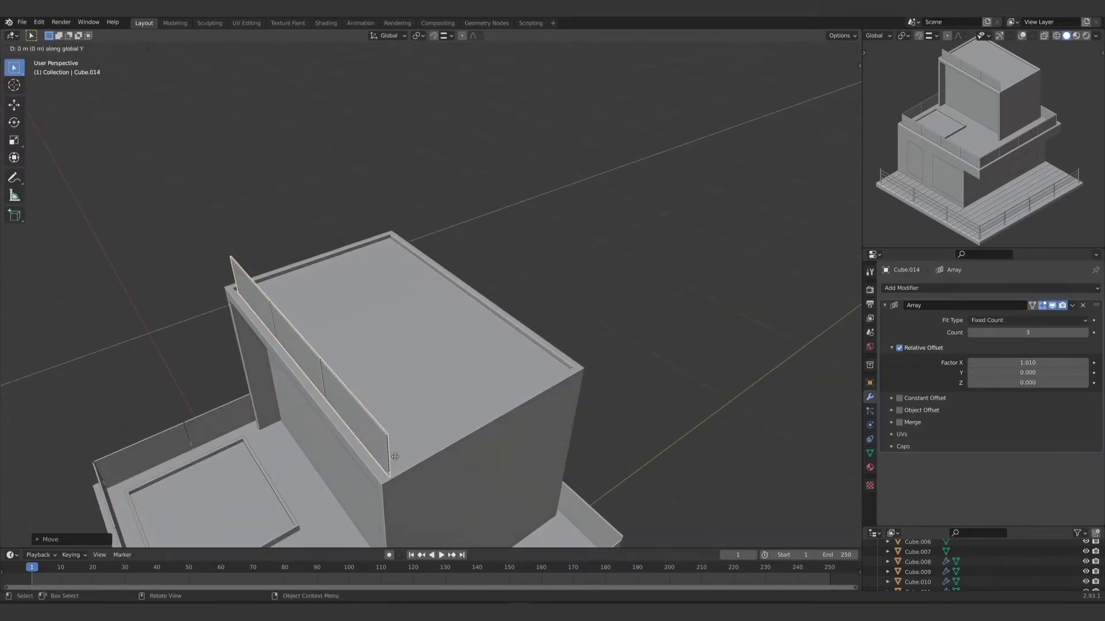
click(555, 406)
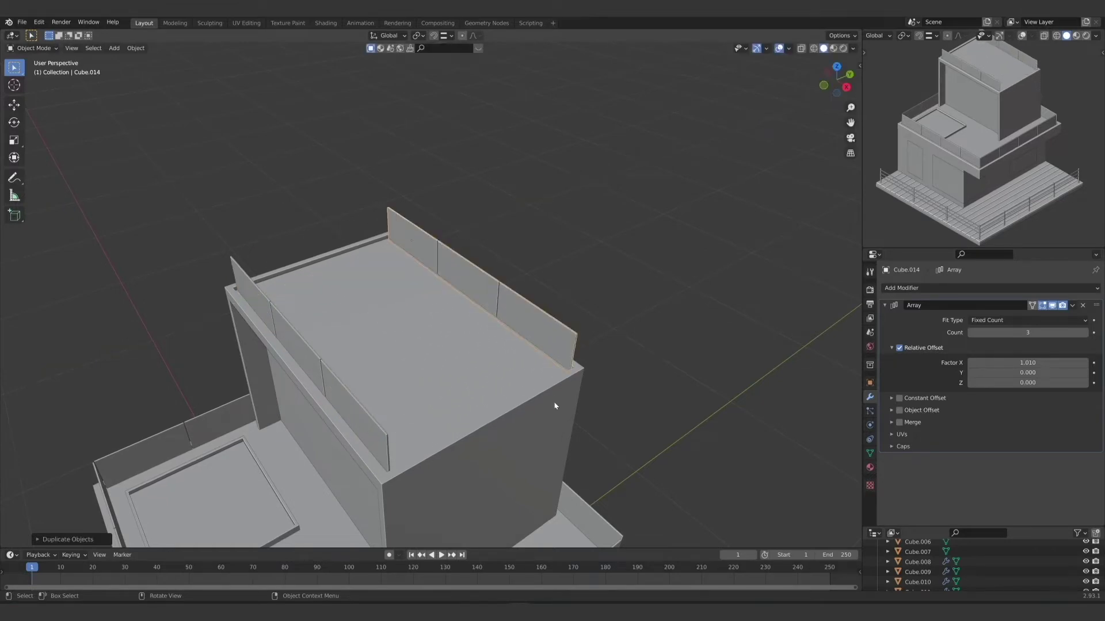
middle_drag(320, 425, 361, 270)
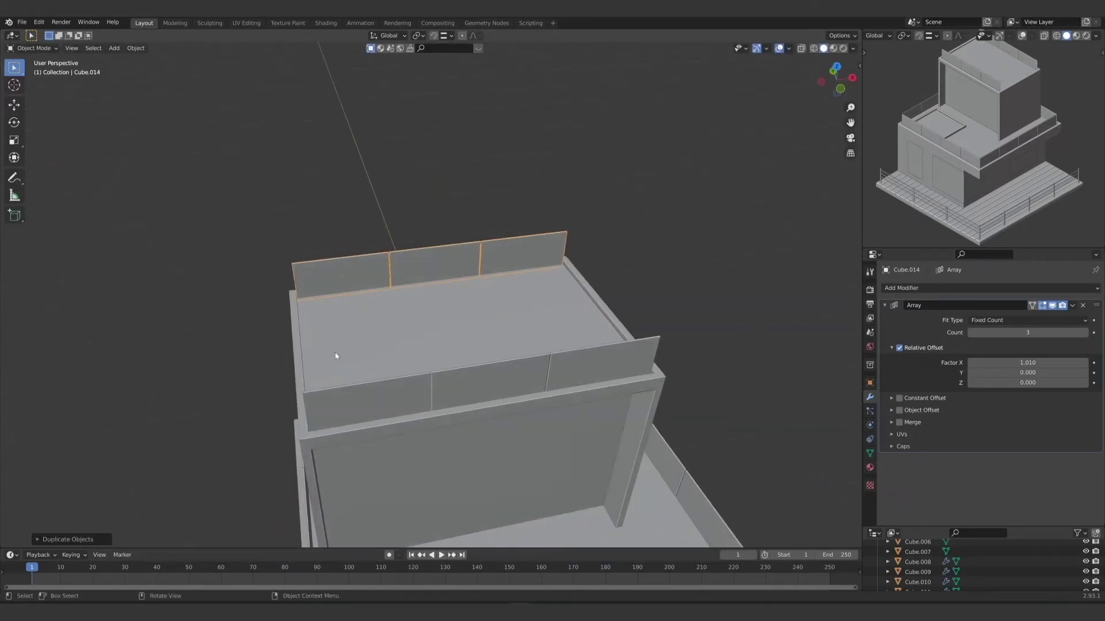
middle_drag(336, 355, 371, 352)
Step: Copy the back wall rotated 90° onto the left edge, with 2 panels, shortened along Y
key(KP_7)
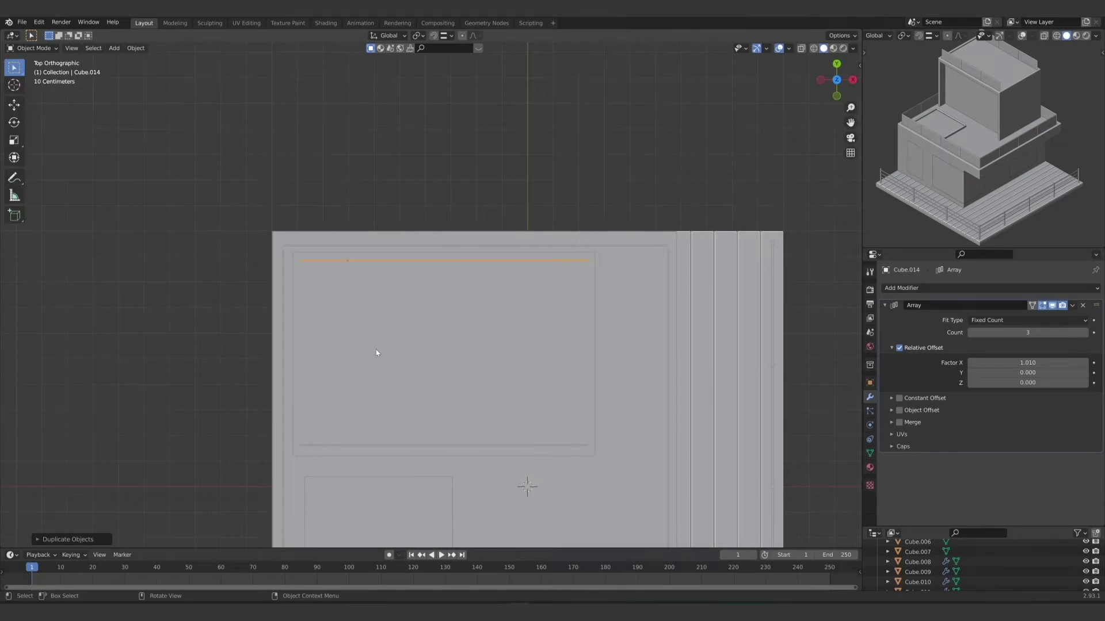
key(shift+d)
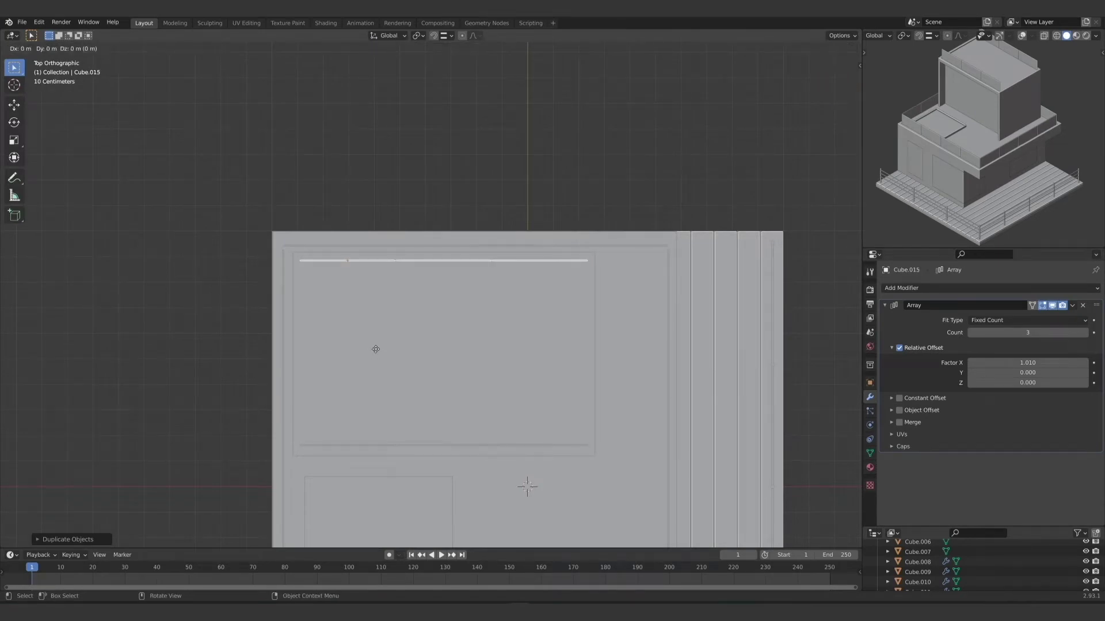
text(r90)
key(Return)
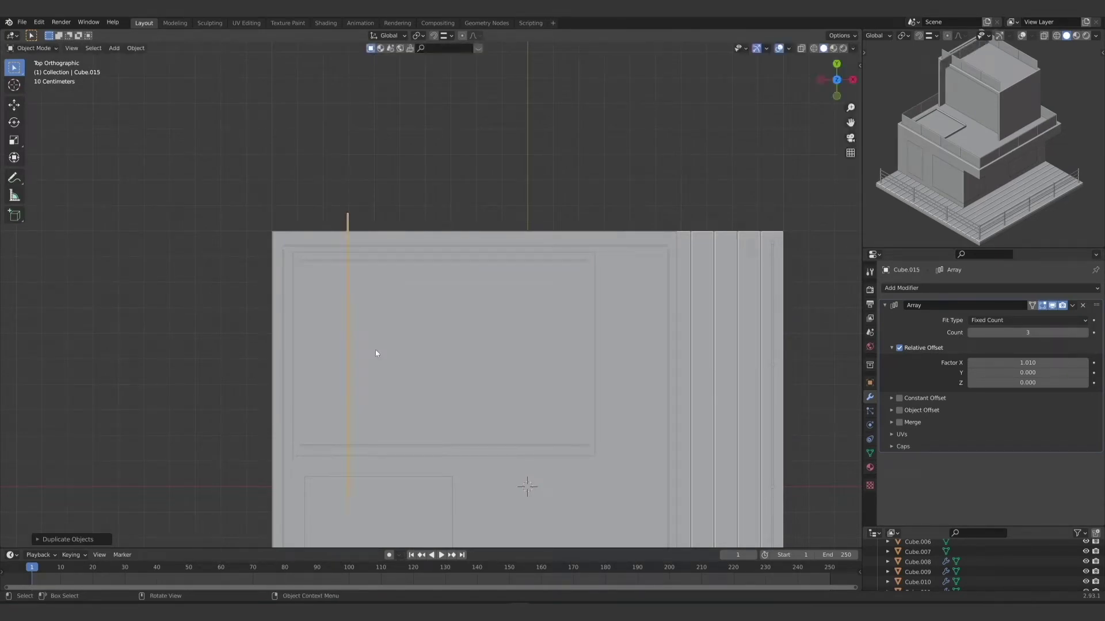
key(g)
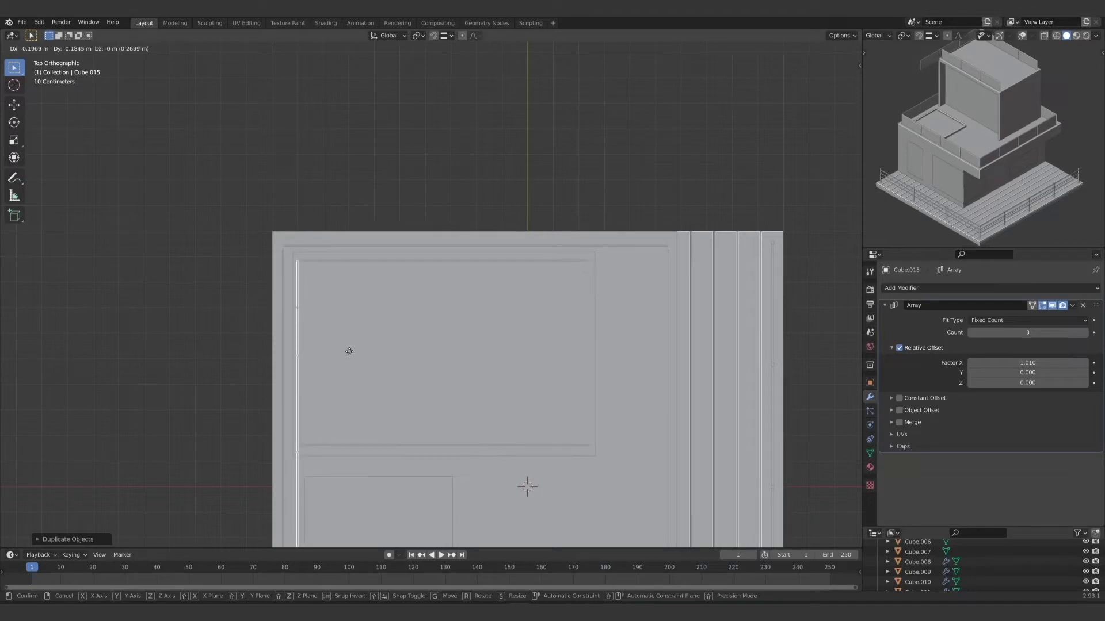
click(350, 352)
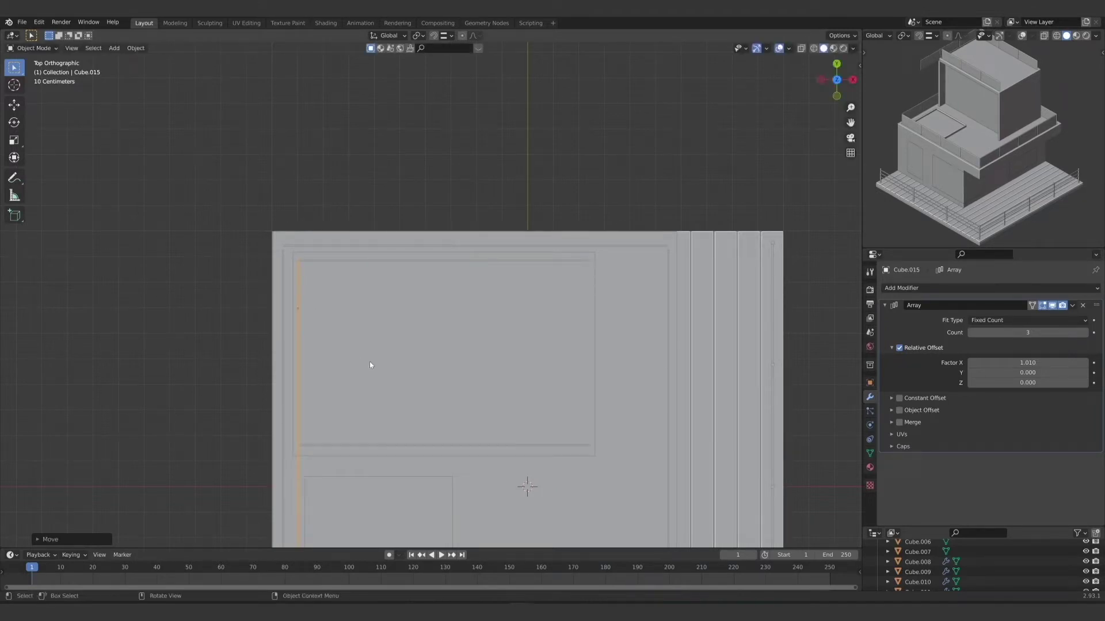
click(972, 333)
key(s)
key(y)
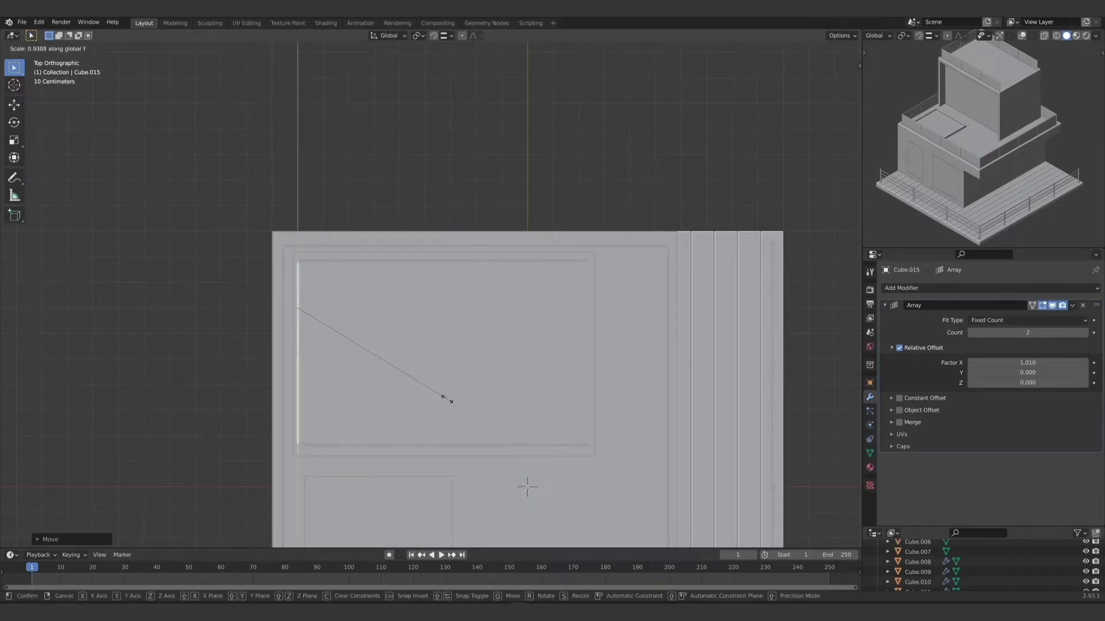
click(449, 401)
middle_drag(413, 391, 392, 347)
Step: Nudge the left side roof wall along X
scroll(392, 347, up, 2)
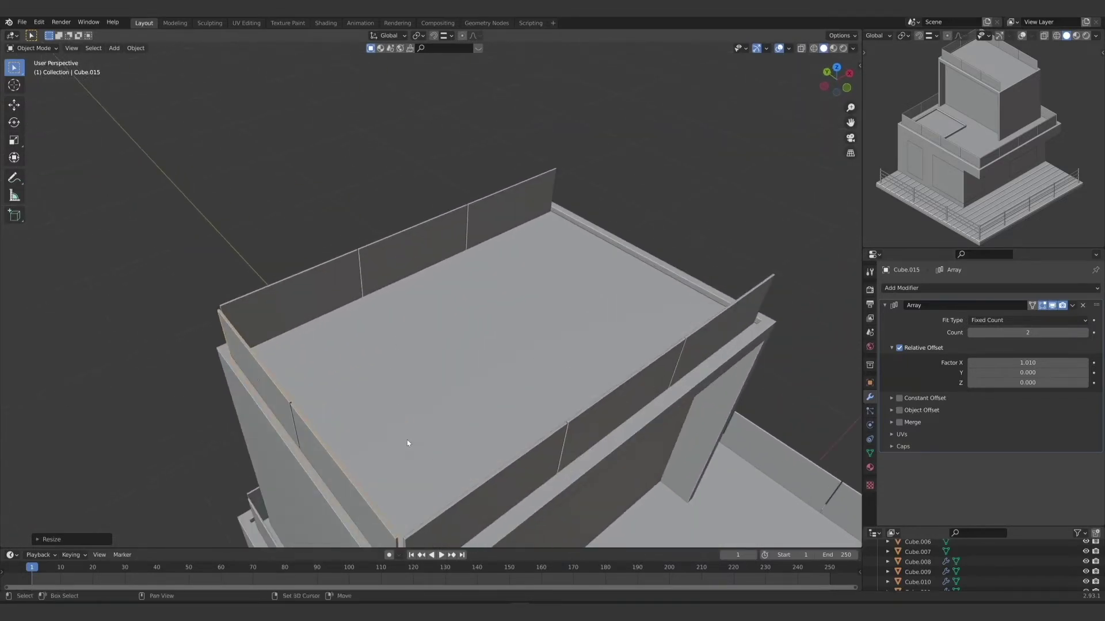
middle_drag(406, 439, 410, 367)
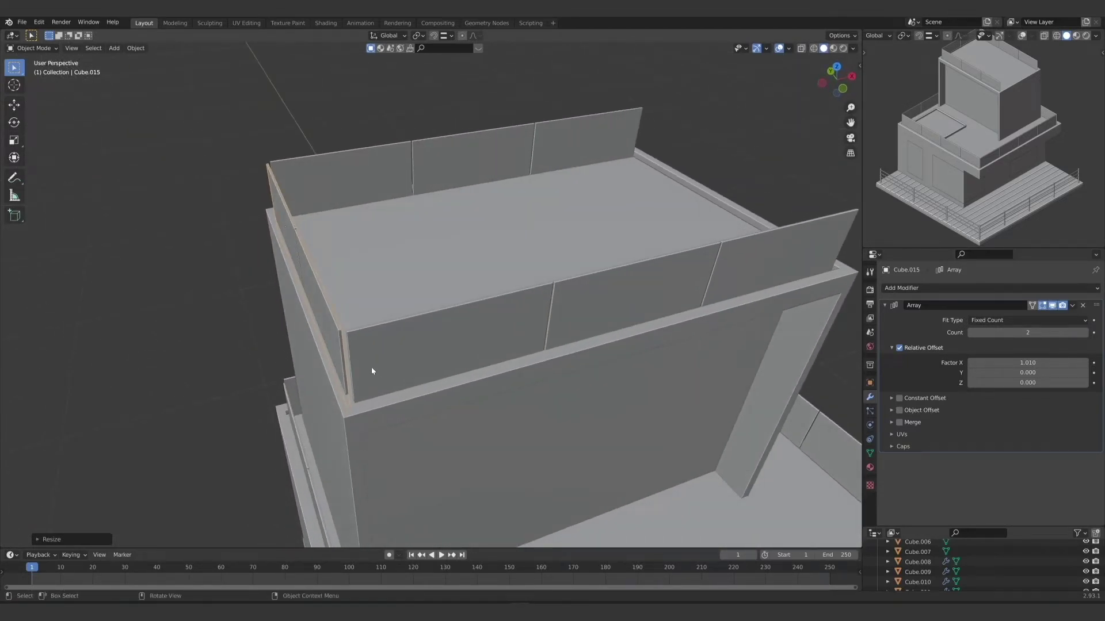
key(g)
key(x)
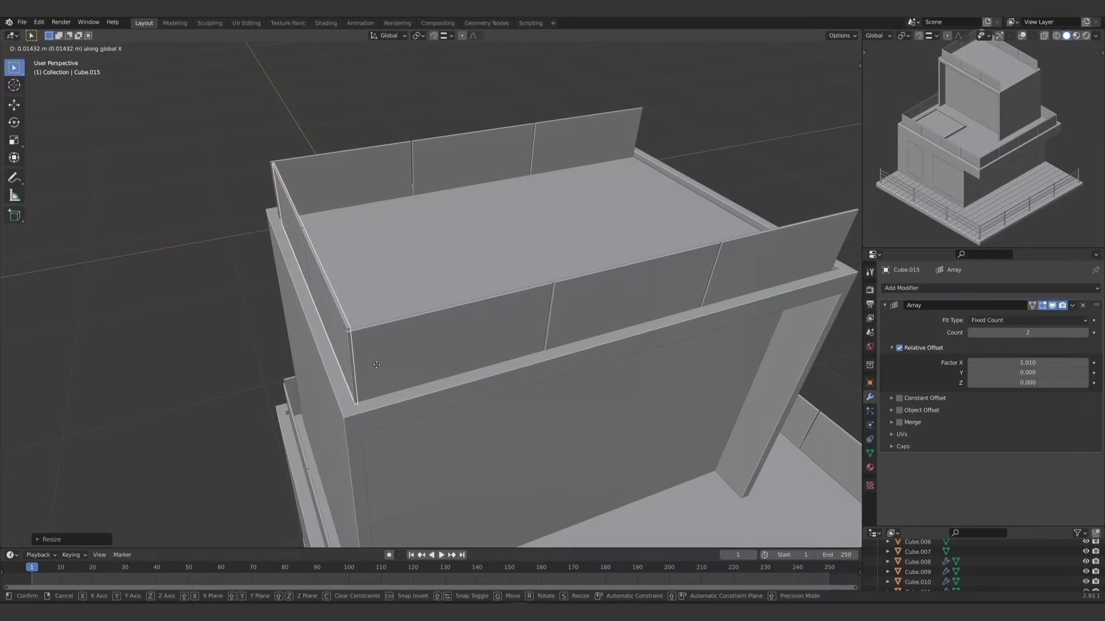
click(402, 357)
Step: Select the front and back roof walls and shift them along X
click(437, 368)
middle_drag(476, 383, 501, 406)
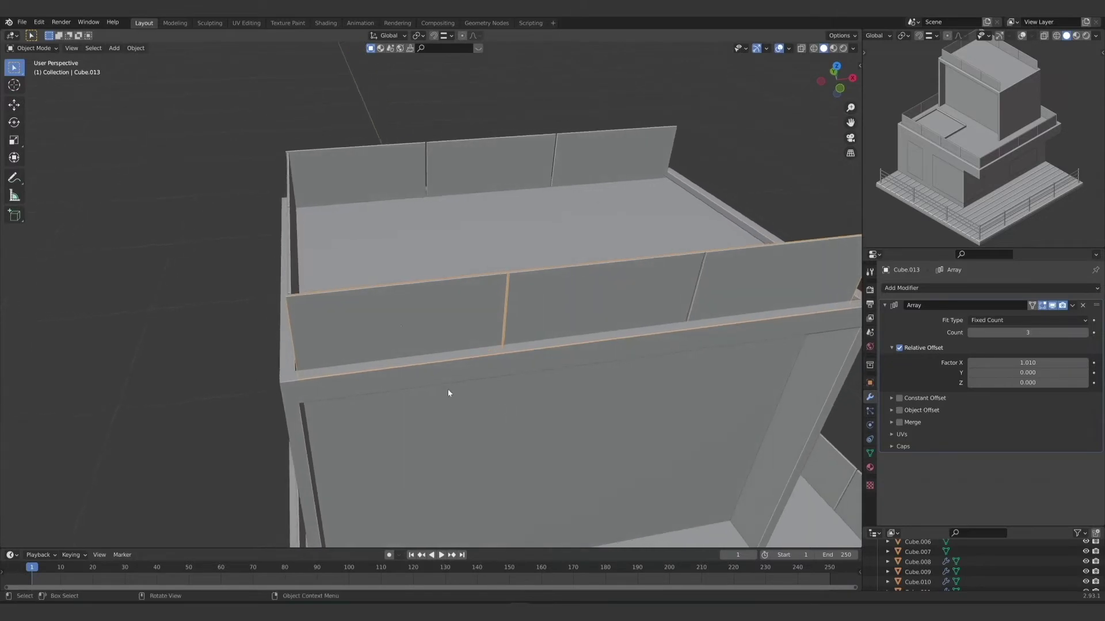
shift+click(378, 164)
key(g)
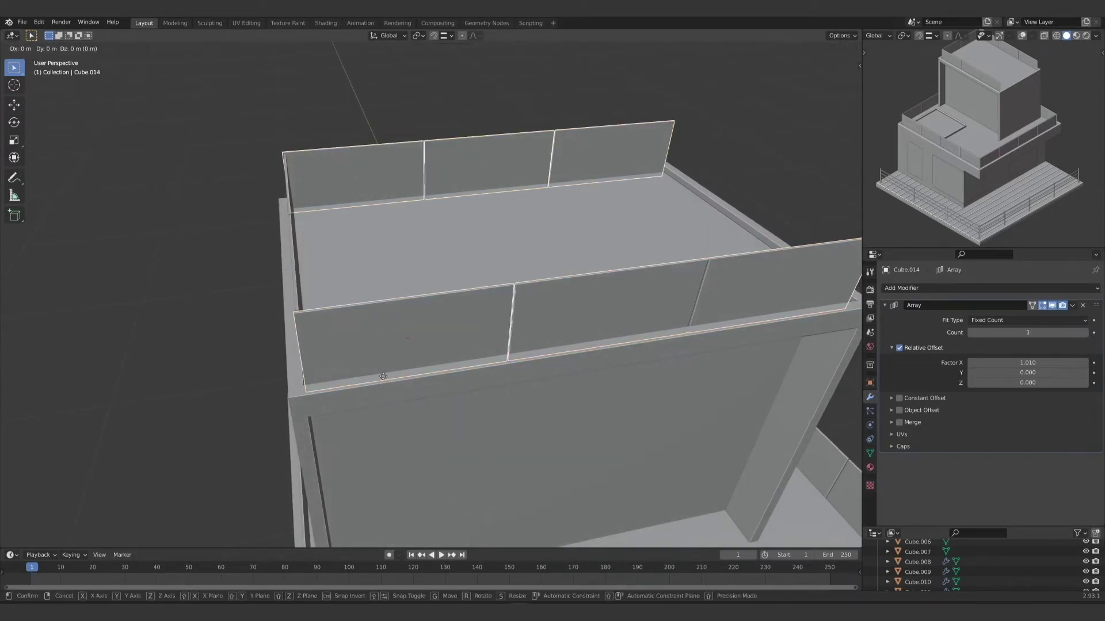
key(x)
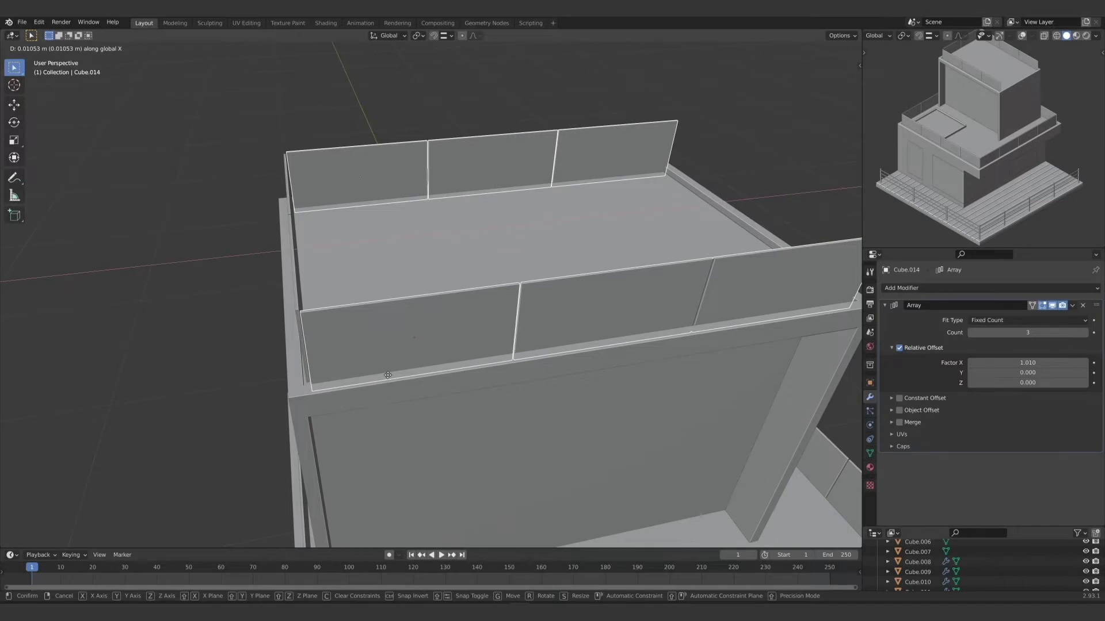
click(388, 375)
middle_drag(500, 402, 488, 404)
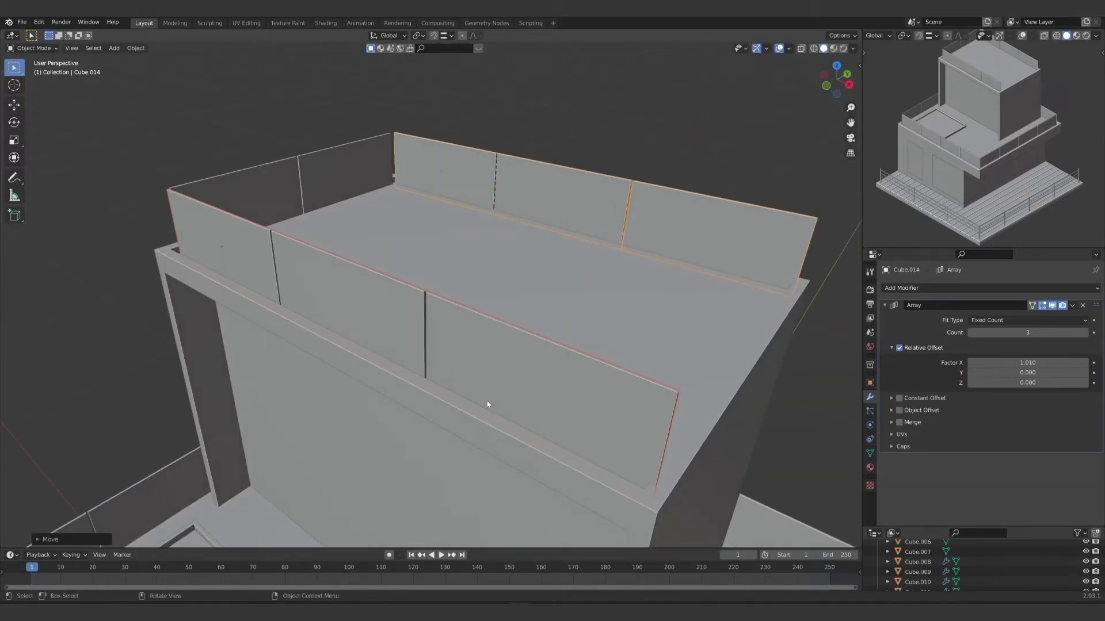
Step: Narrow the front and back walls slightly along X and settle them in place
key(s)
key(x)
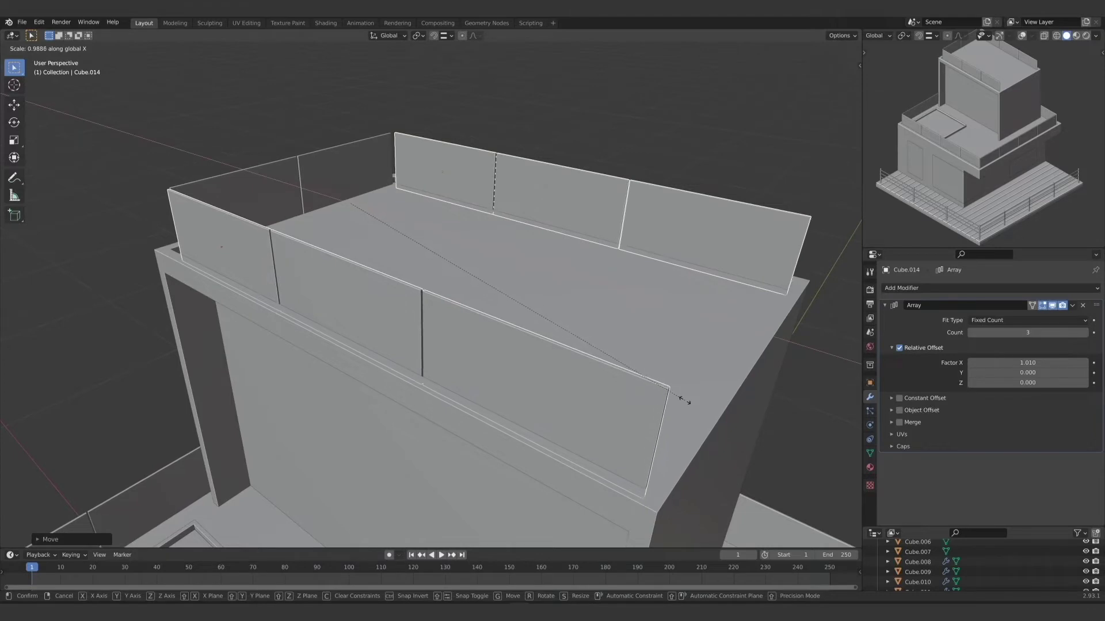
click(683, 400)
middle_drag(680, 402, 587, 397)
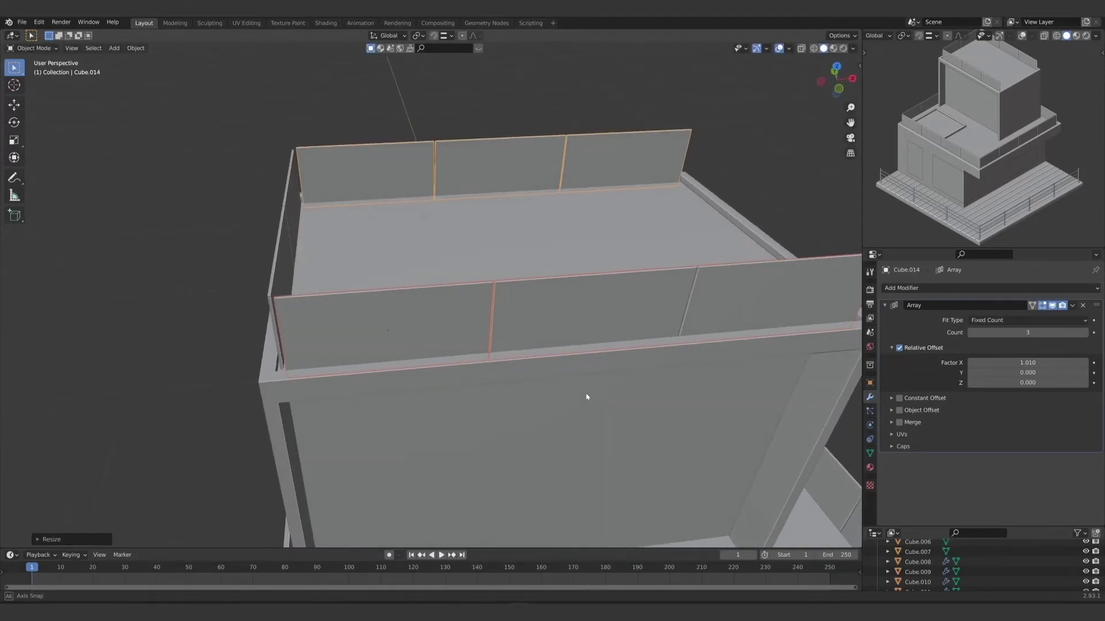
key(g)
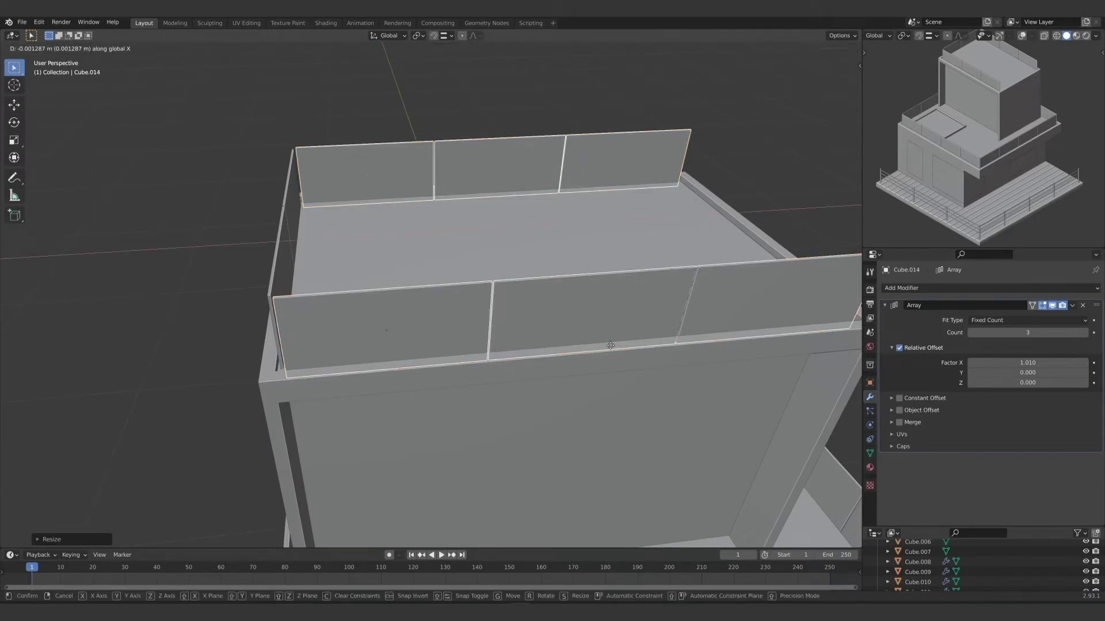
click(597, 350)
middle_drag(597, 350, 587, 372)
Step: In top view, duplicate the left side wall along X onto the roof's right edge
click(333, 224)
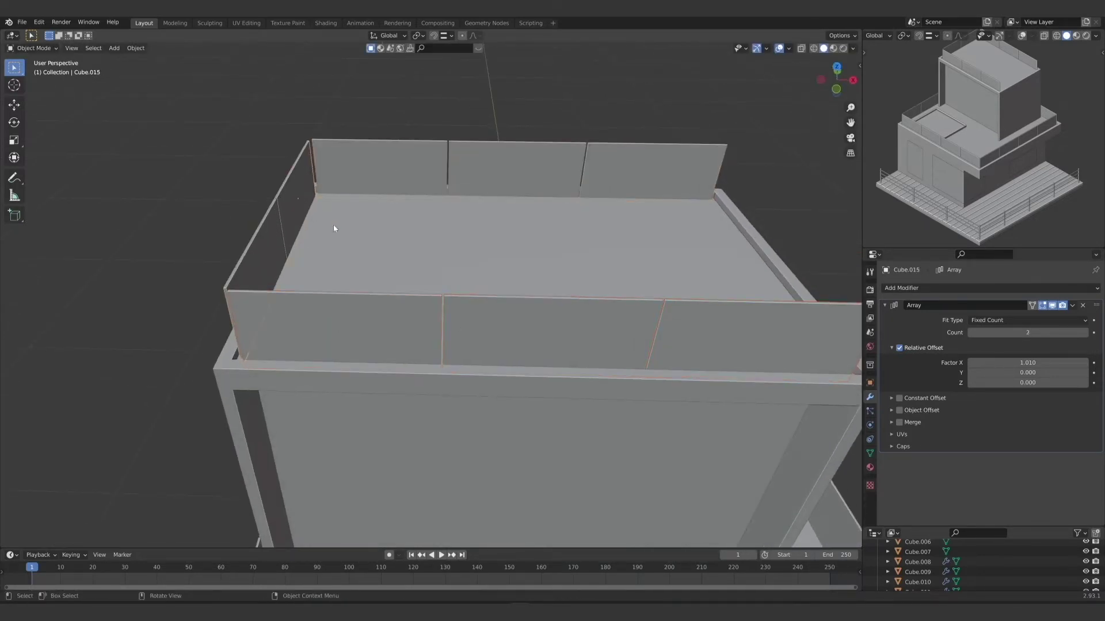
key(KP_7)
scroll(451, 385, up, 2)
key(shift+d)
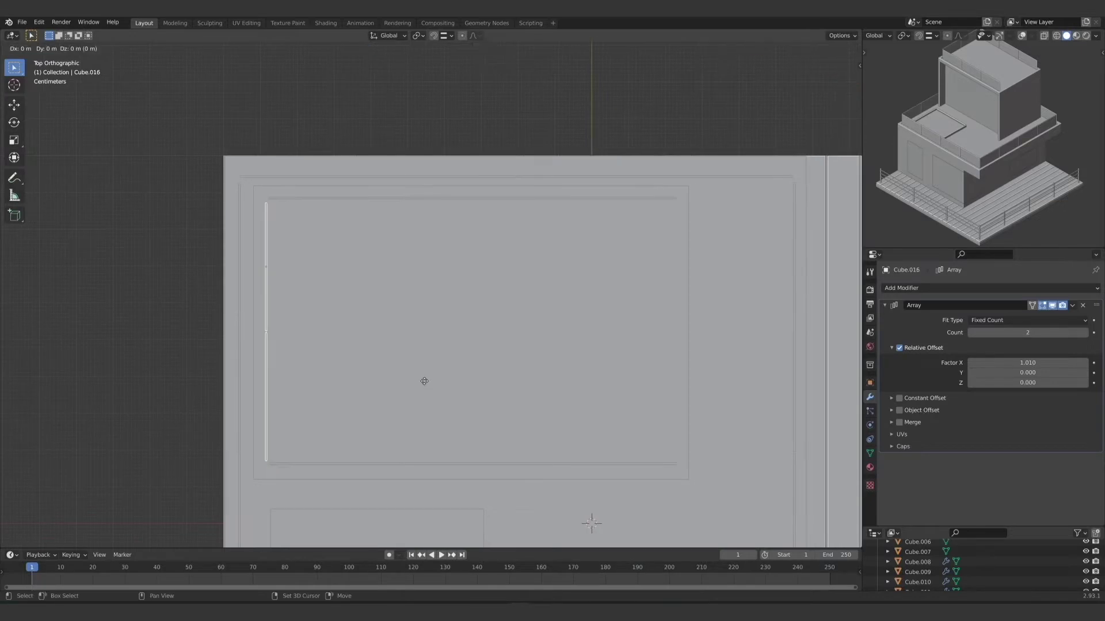
key(x)
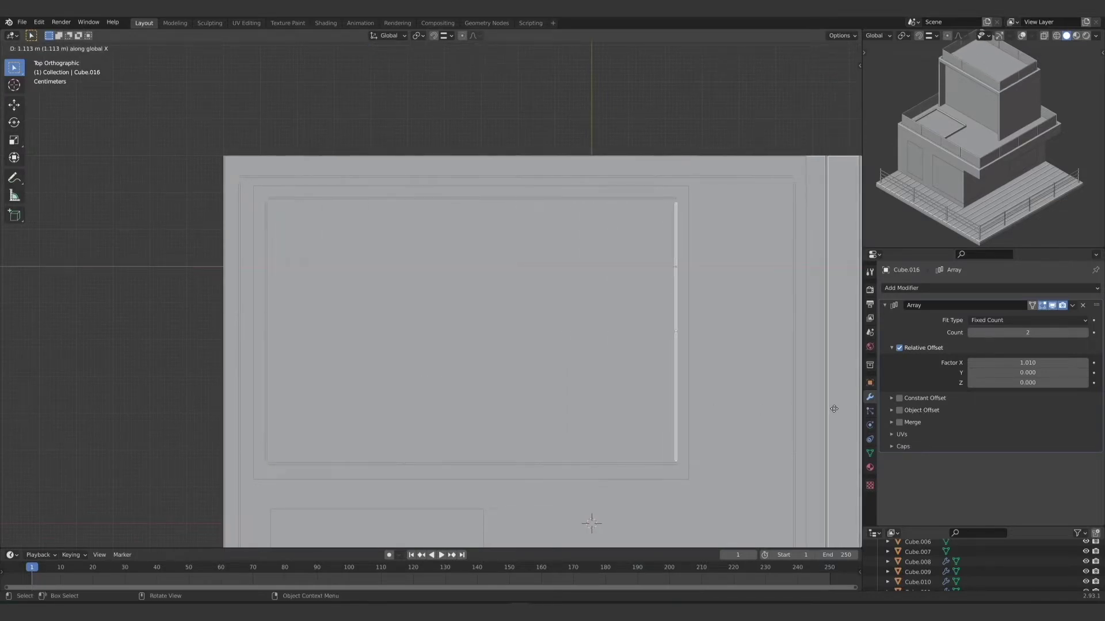
click(836, 408)
middle_drag(835, 408, 726, 402)
Step: Save the file and inspect the building through the camera view
key(ctrl+s)
scroll(474, 364, down, 4)
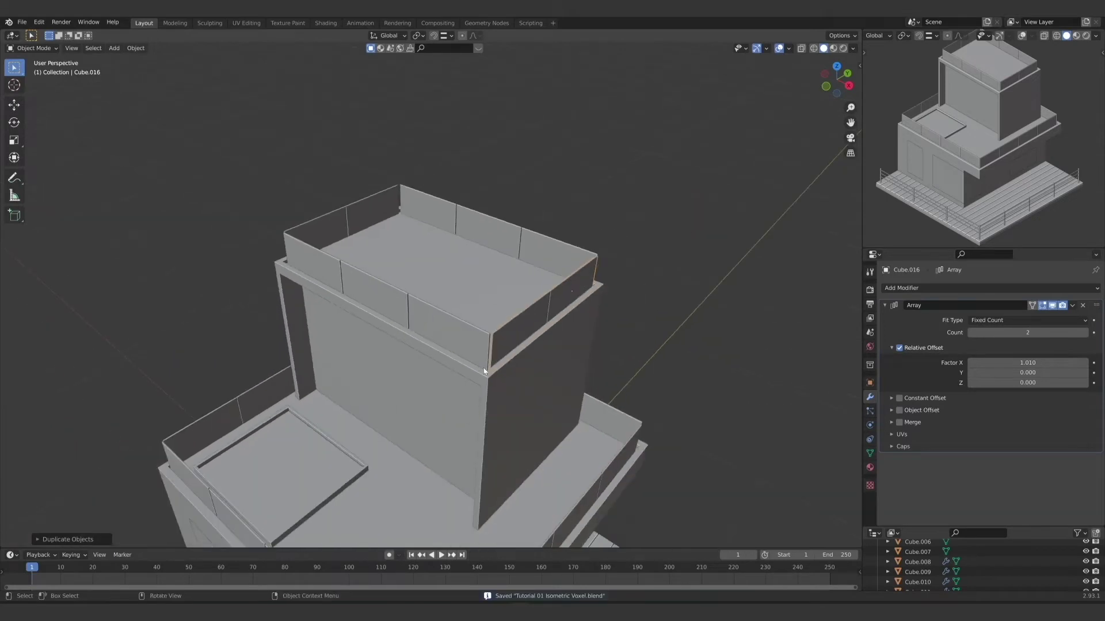
key(KP_0)
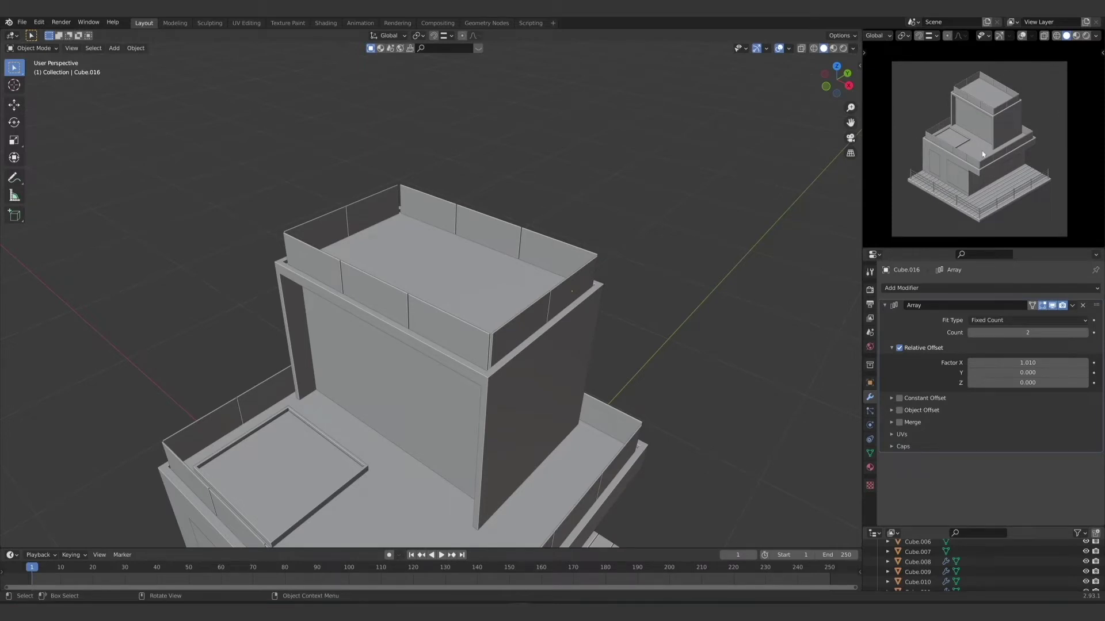
mouse_move(456, 402)
middle_down()
mouse_move(533, 378)
mouse_move(454, 458)
mouse_move(469, 404)
middle_up()
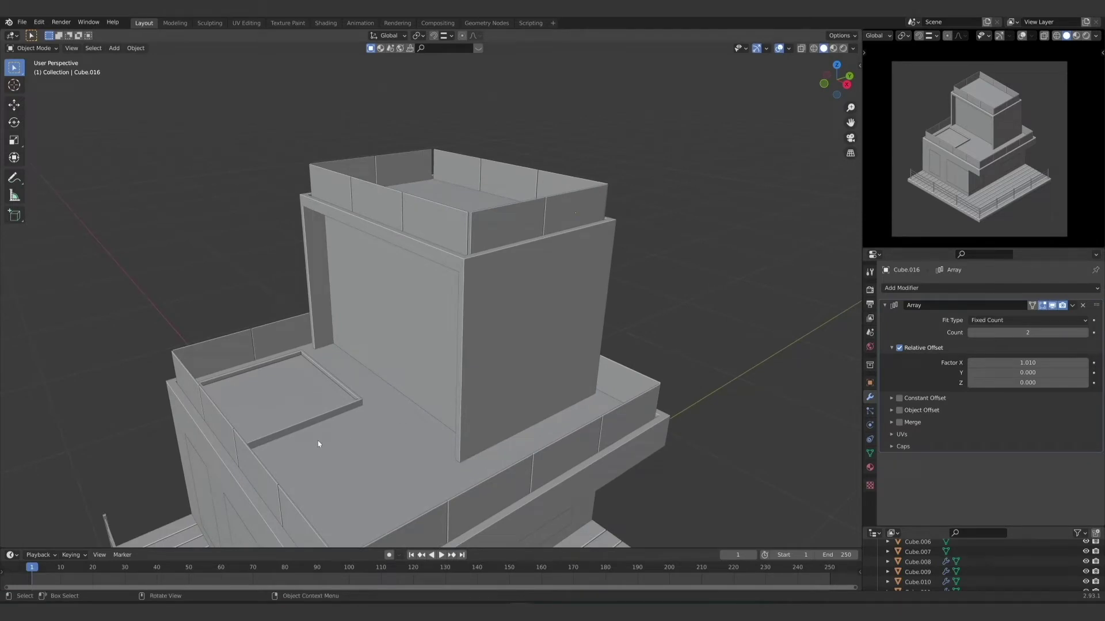
middle_drag(248, 467, 258, 382)
Step: Duplicate the plank deck floor and raise the copy along Z to the upper terrace
click(258, 392)
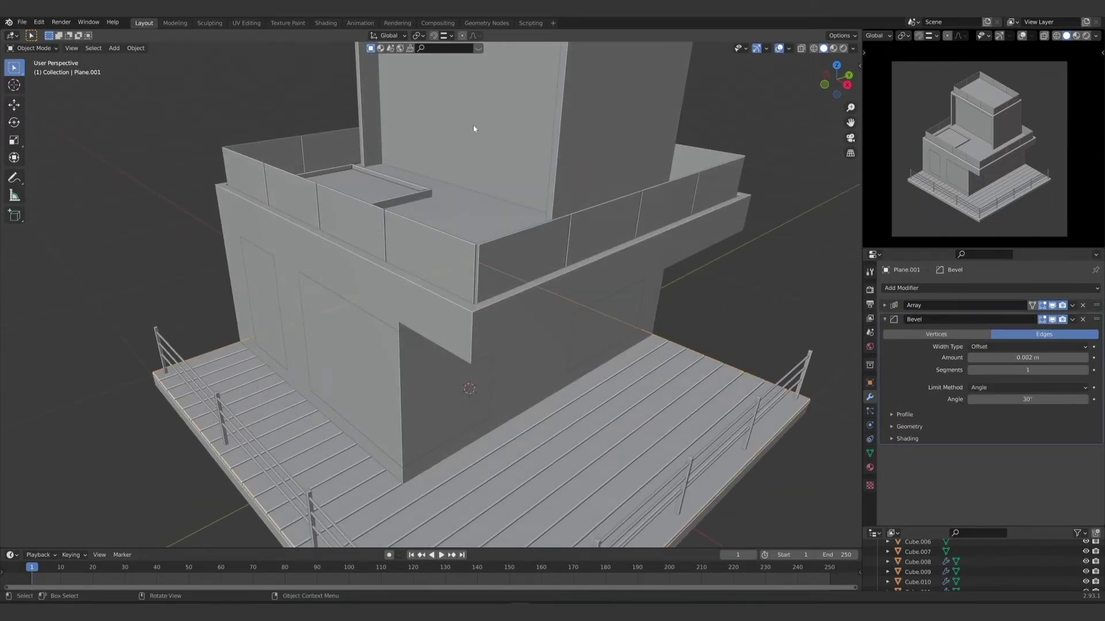
middle_drag(443, 352, 432, 435)
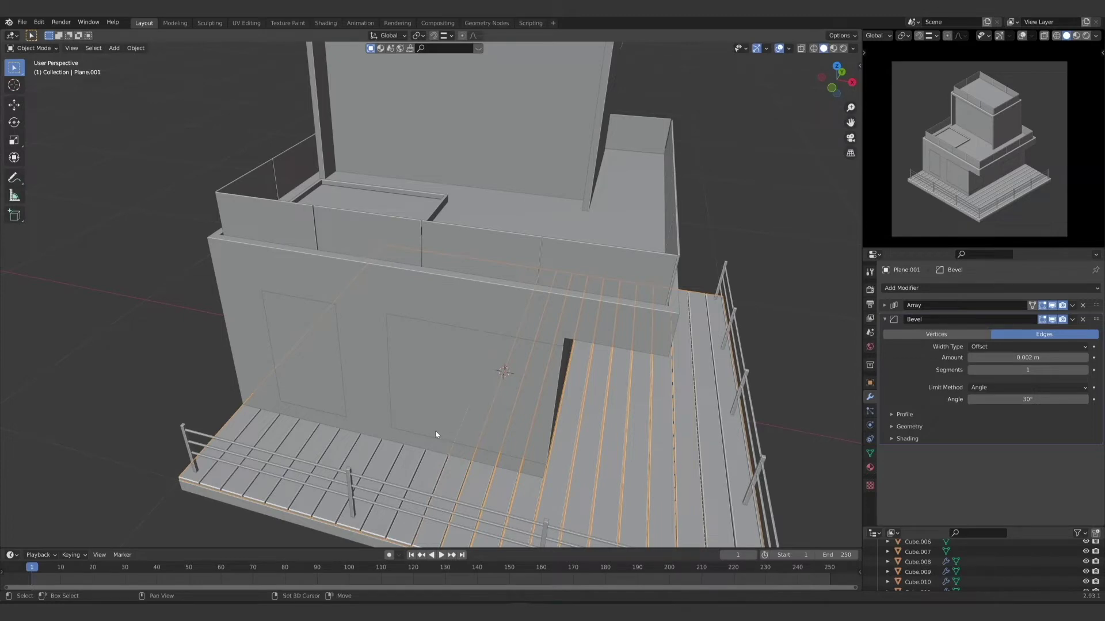
key(shift+d)
key(z)
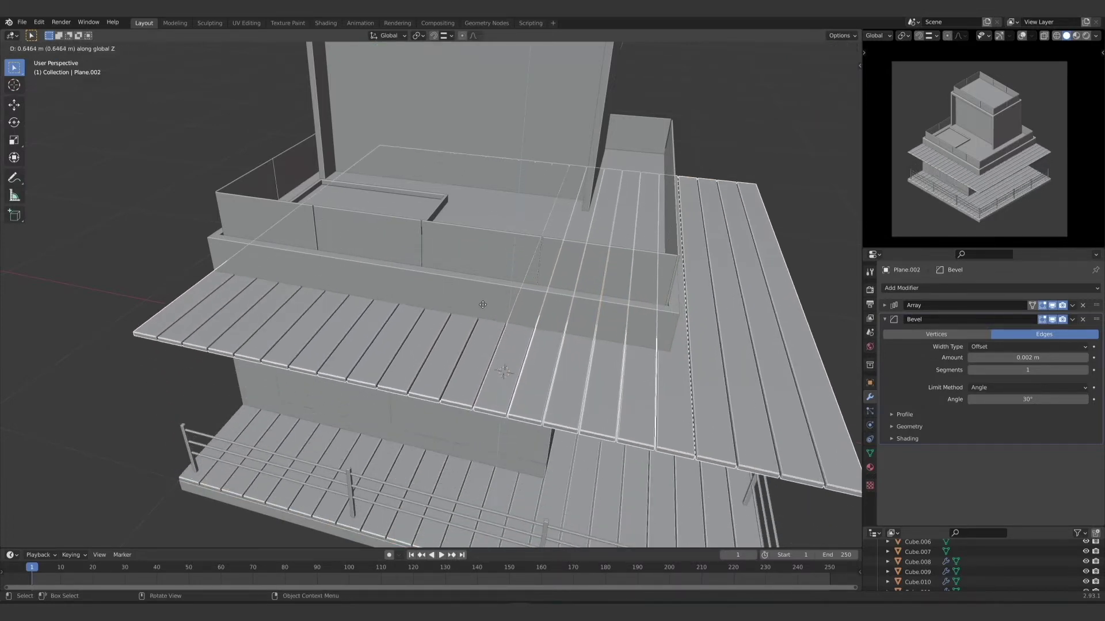
click(486, 276)
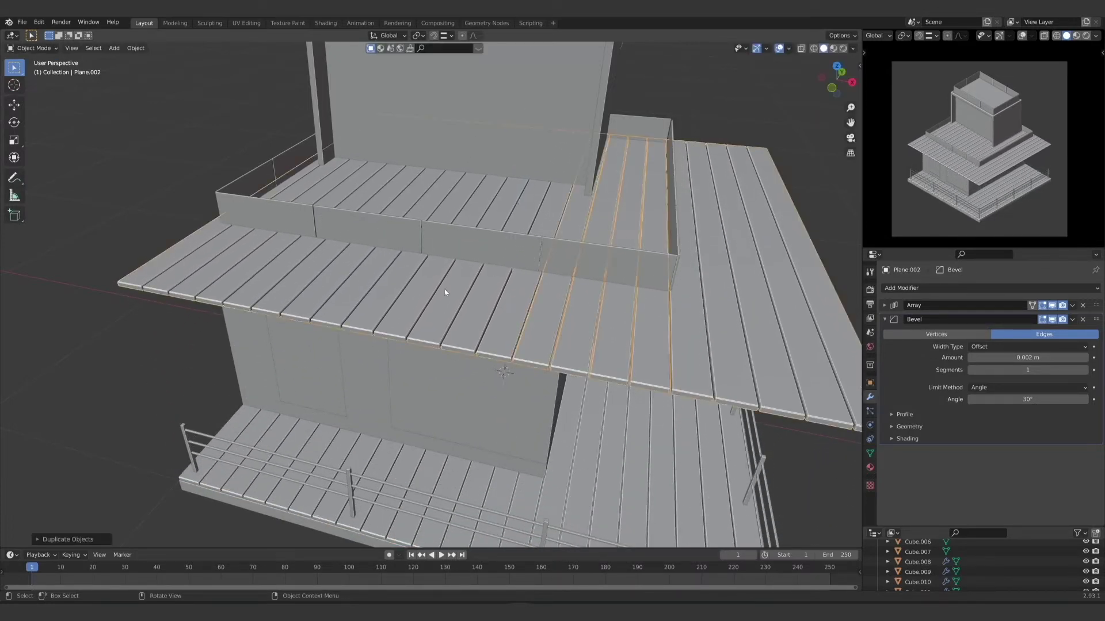
Step: Rotate Plane.002 90°, collapse its Bevel panel, and hide its Array in the viewport
key(KP_7)
text(r)
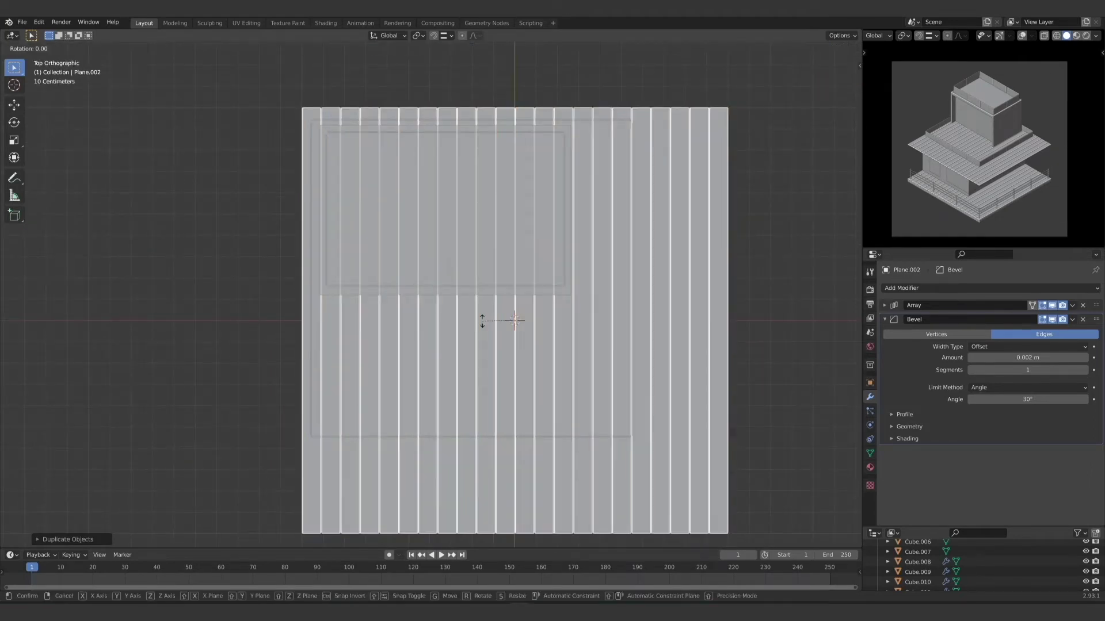
text(90)
key(Return)
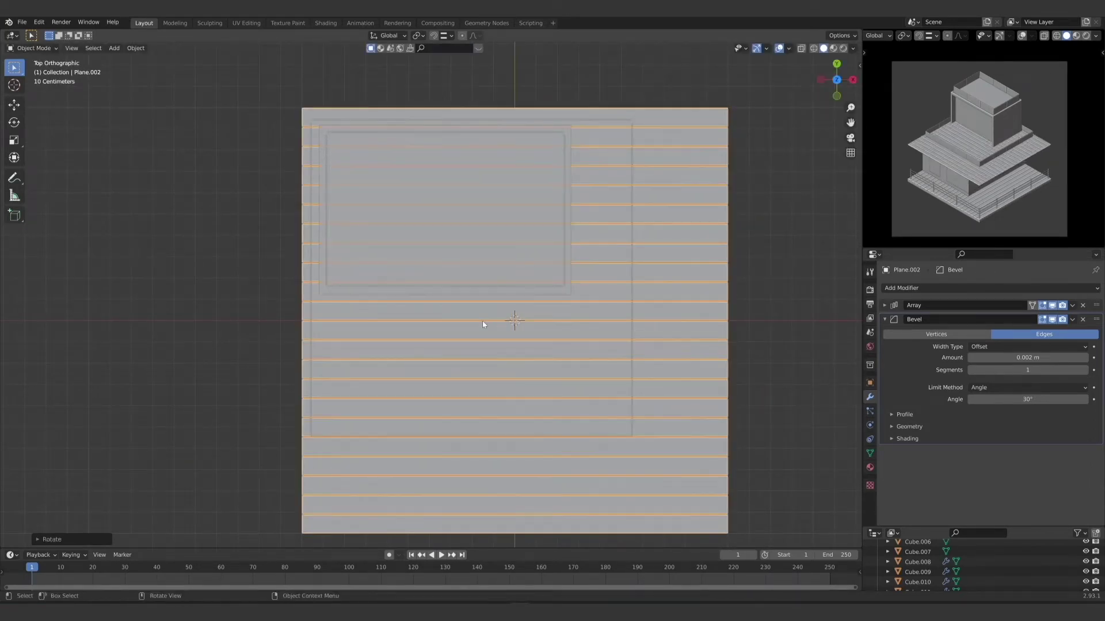
scroll(494, 359, down, 1)
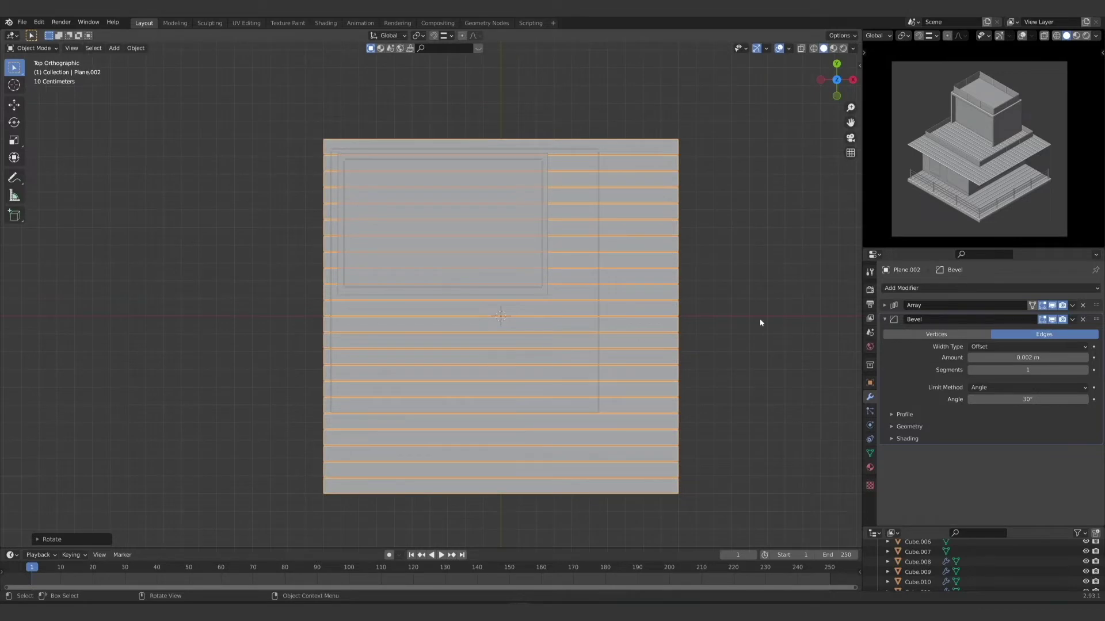
click(884, 320)
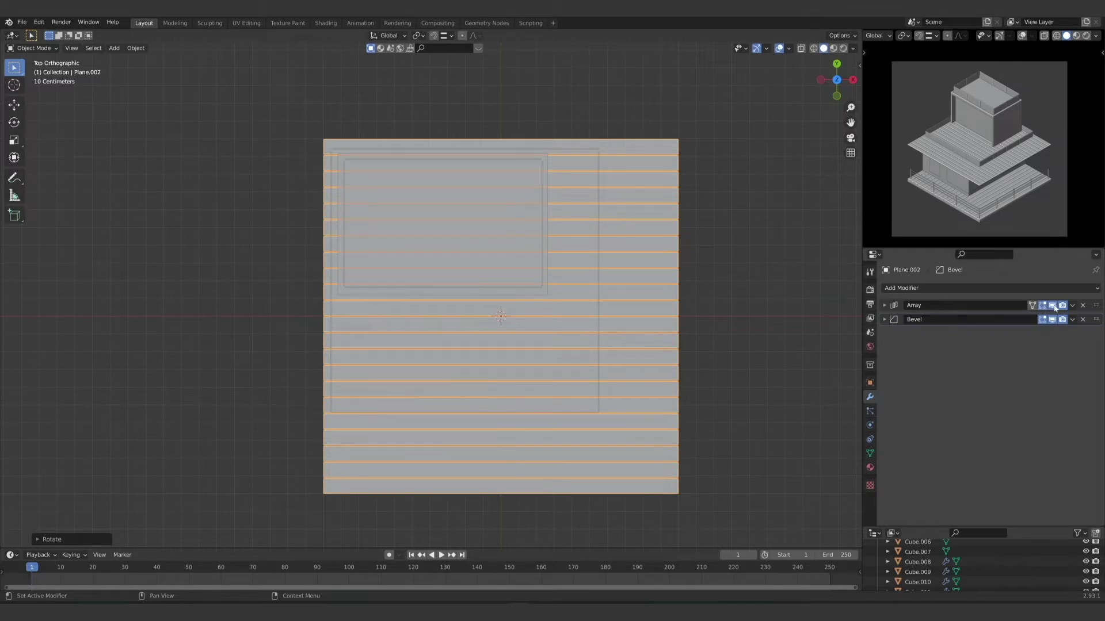
click(1052, 305)
scroll(462, 248, up, 2)
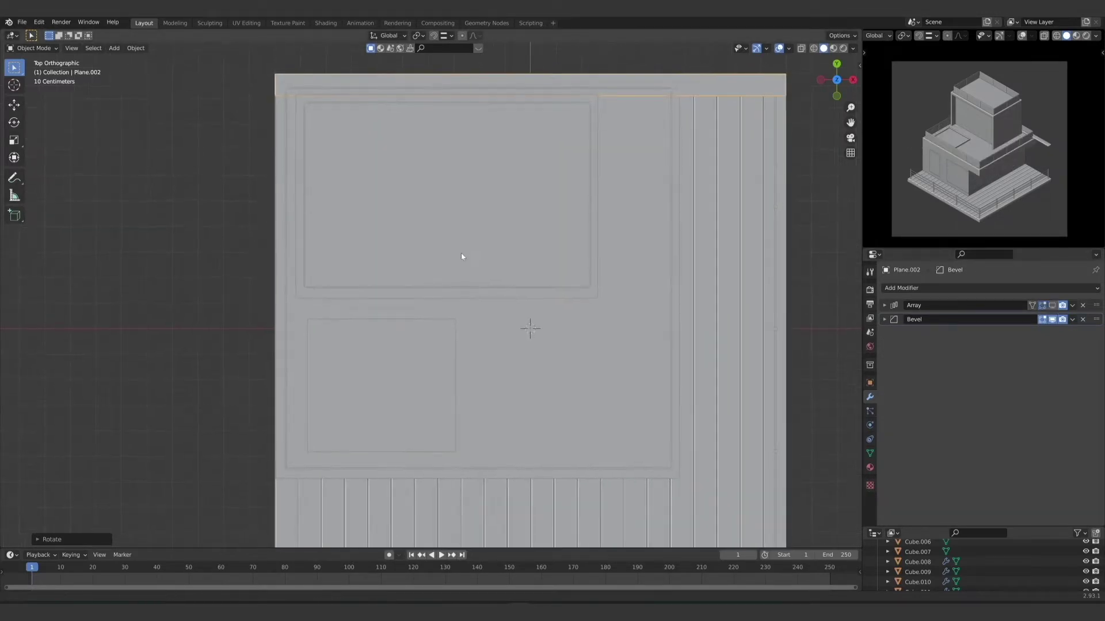
shift+middle_drag(461, 256, 437, 328)
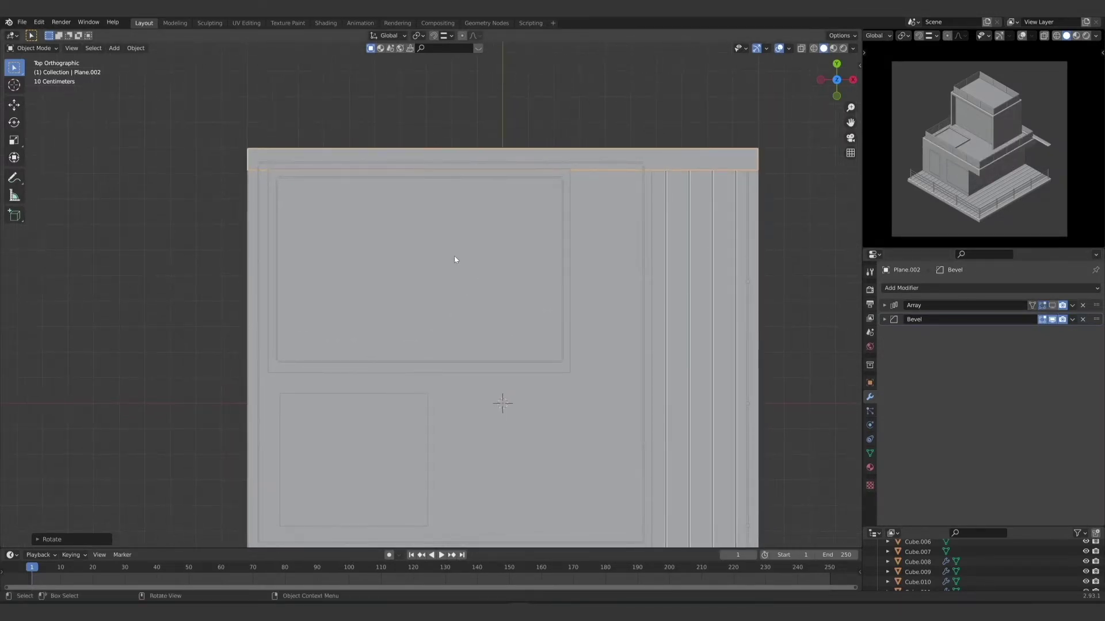
Step: Move the plank strip over the upper terrace and select its vertices in X-ray vertex mode
key(g)
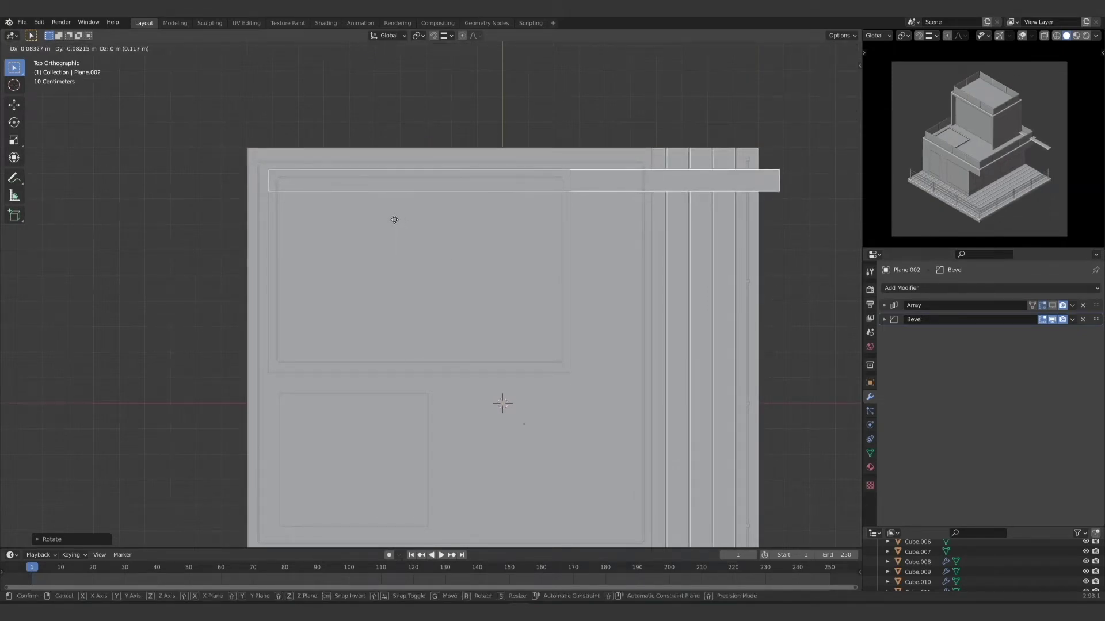
click(394, 219)
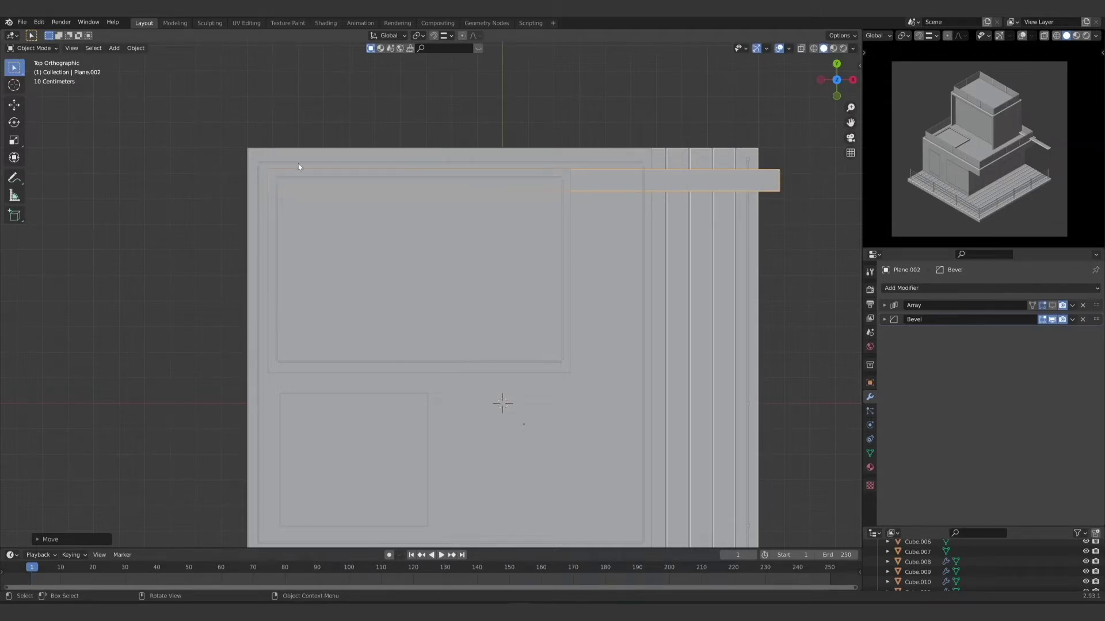
key(Tab)
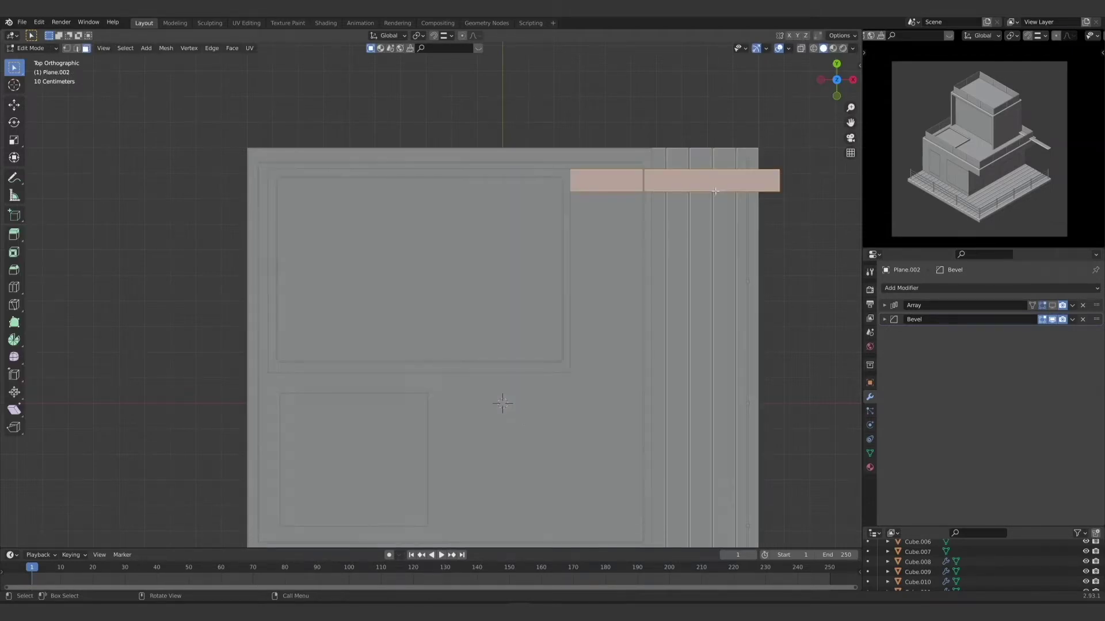
click(67, 49)
click(801, 48)
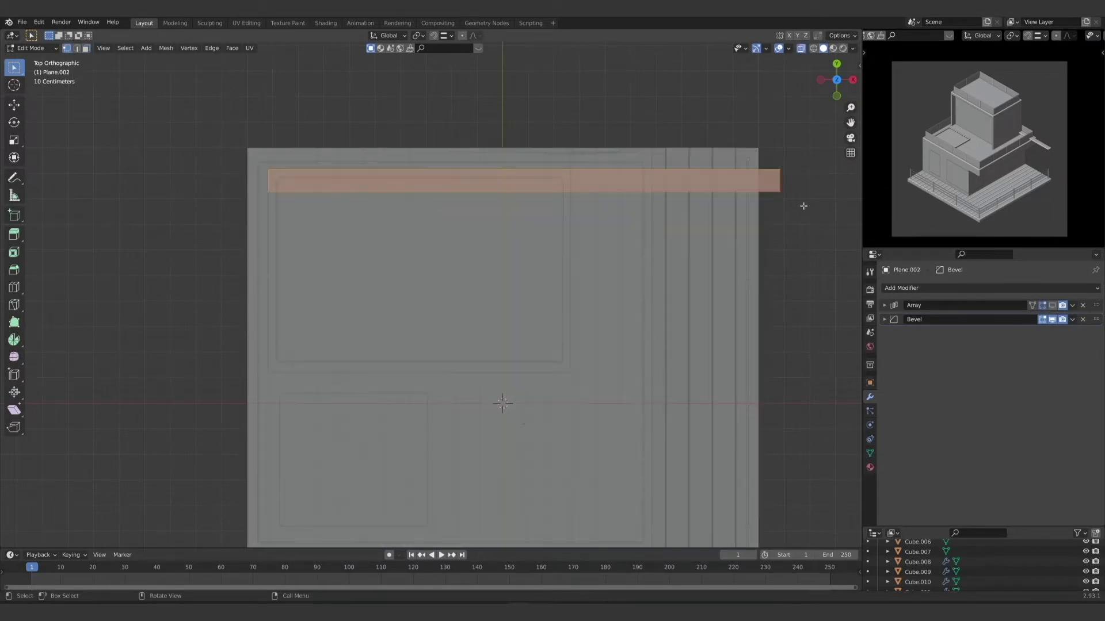
drag(812, 125, 754, 255)
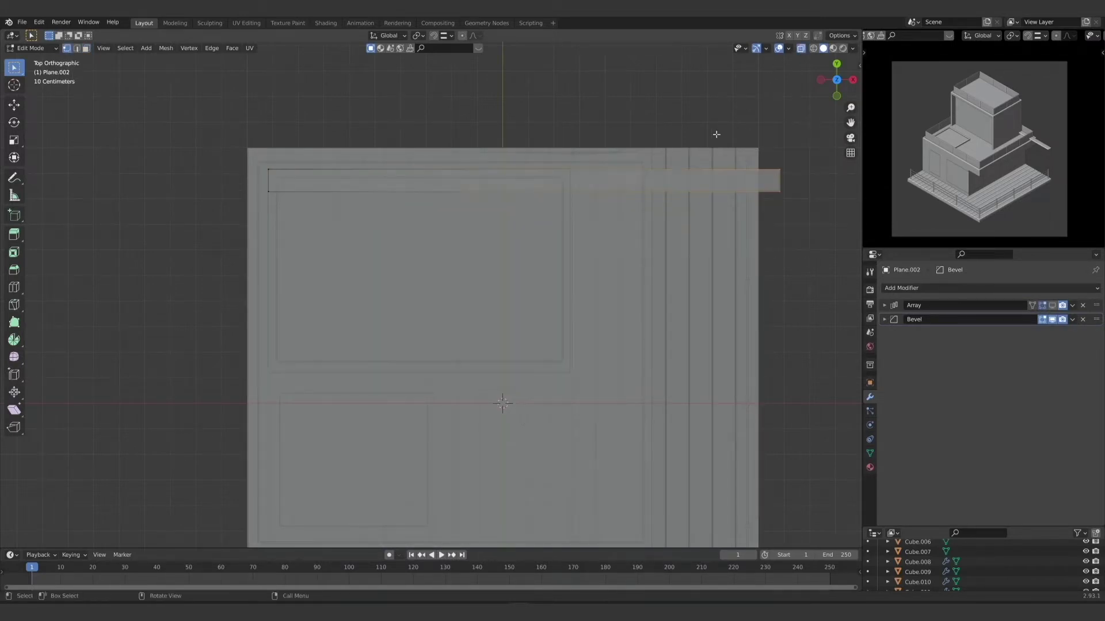
Step: Trim the strip's right and left ends along X to span the terrace width
drag(812, 120, 748, 238)
key(g)
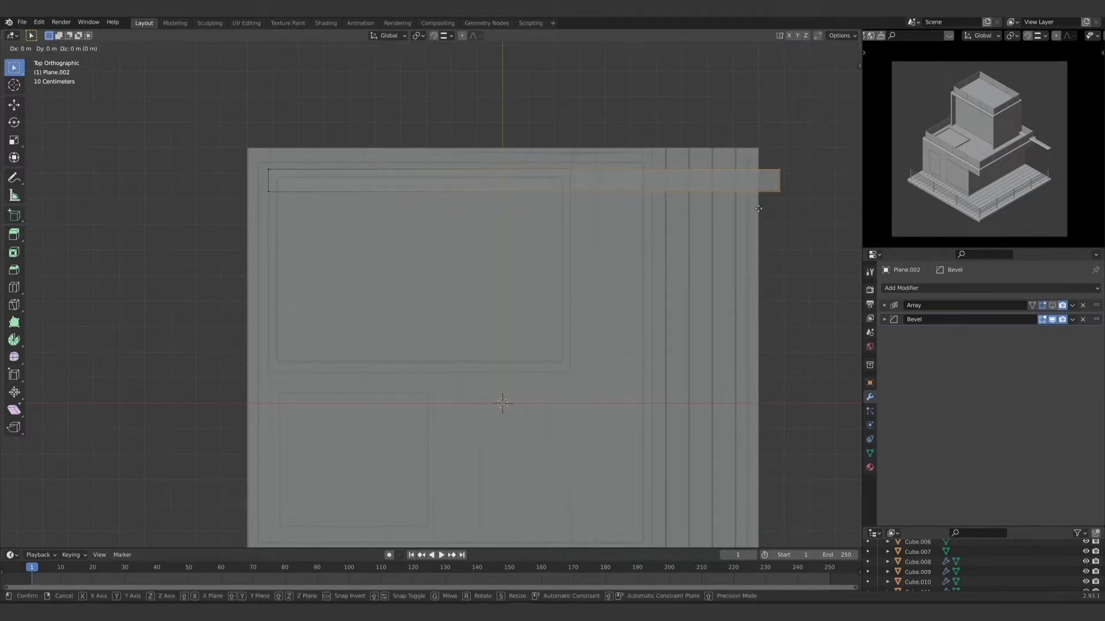
key(x)
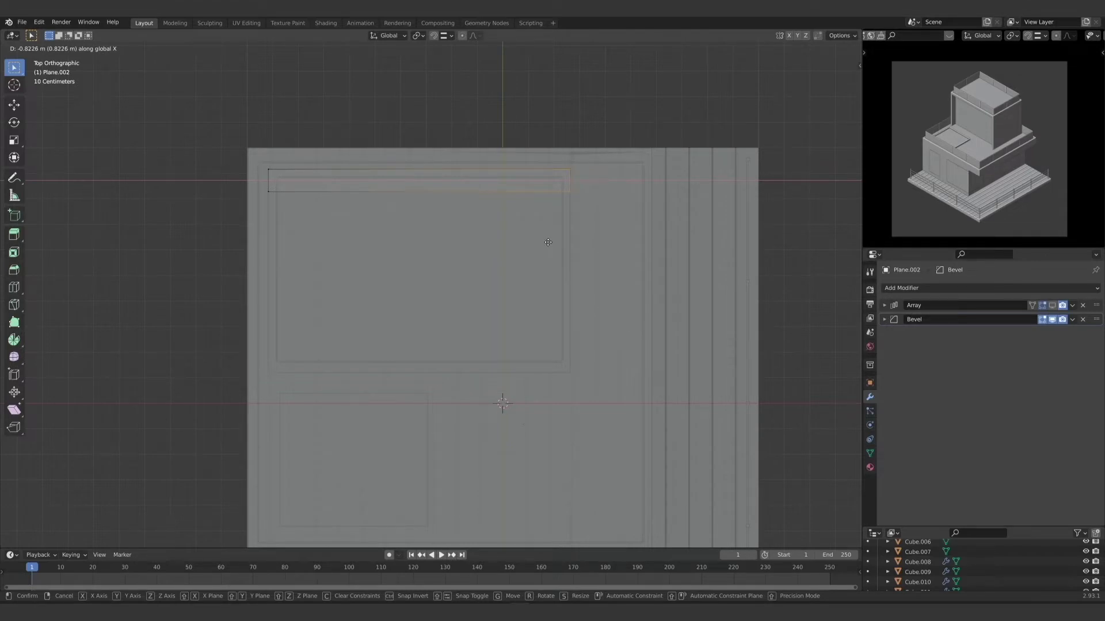
click(548, 242)
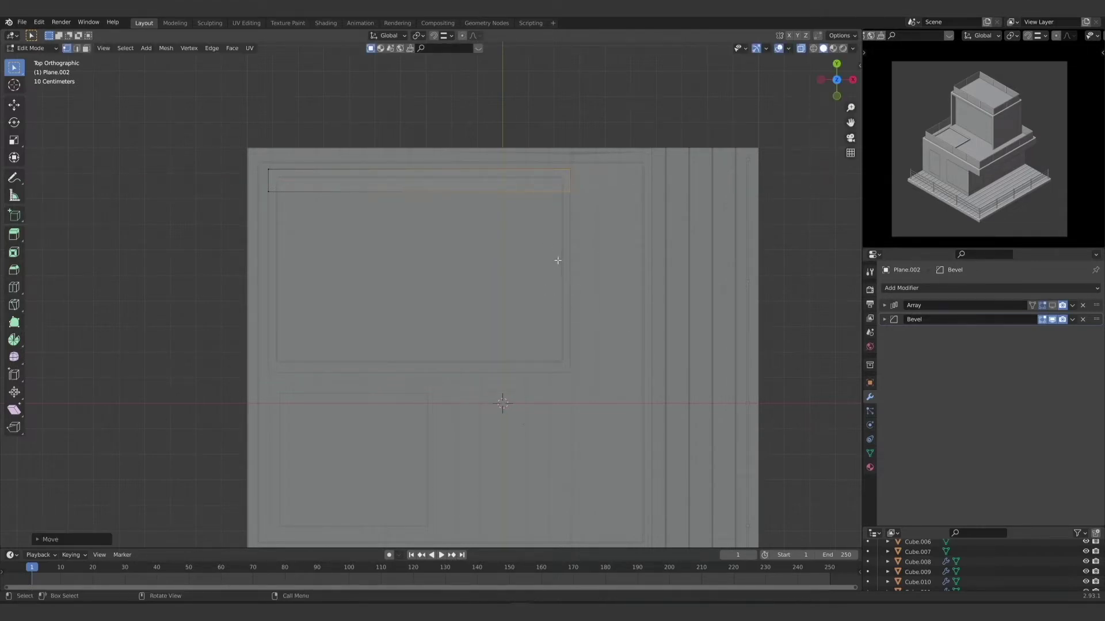
drag(241, 145, 295, 218)
key(g)
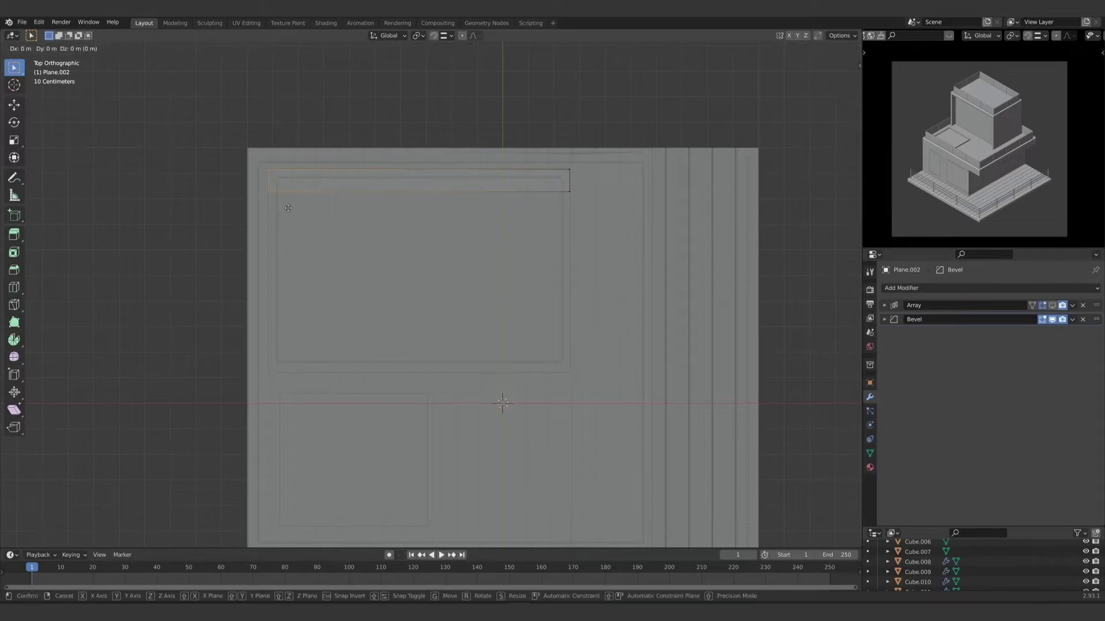
key(x)
click(290, 209)
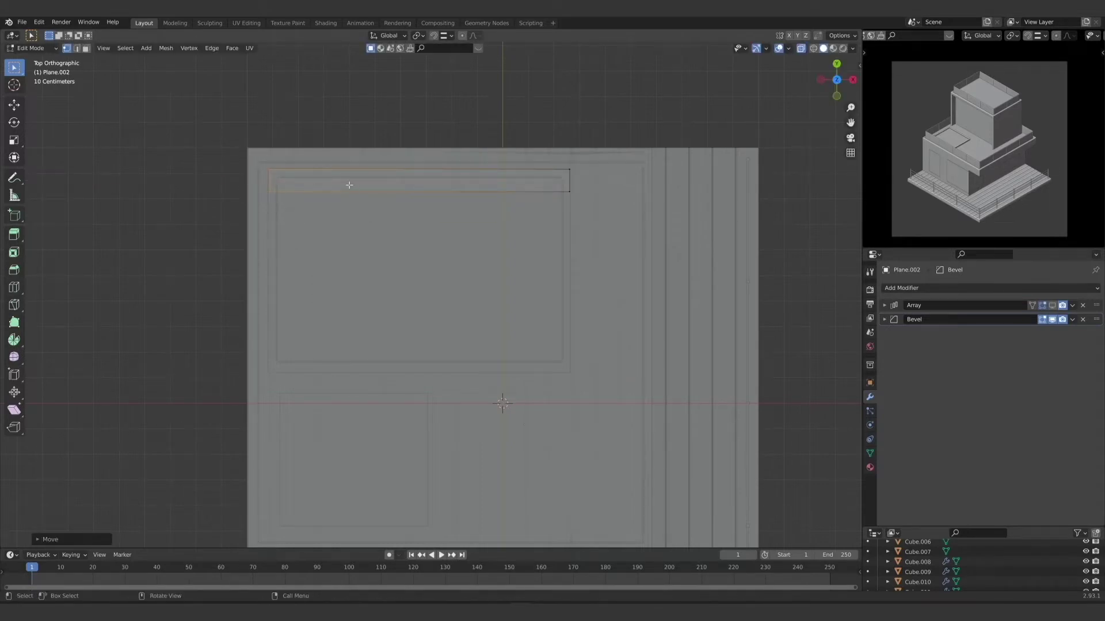
Step: Adjust the strip's top-edge vertices and return to Object Mode
drag(237, 145, 613, 177)
key(g)
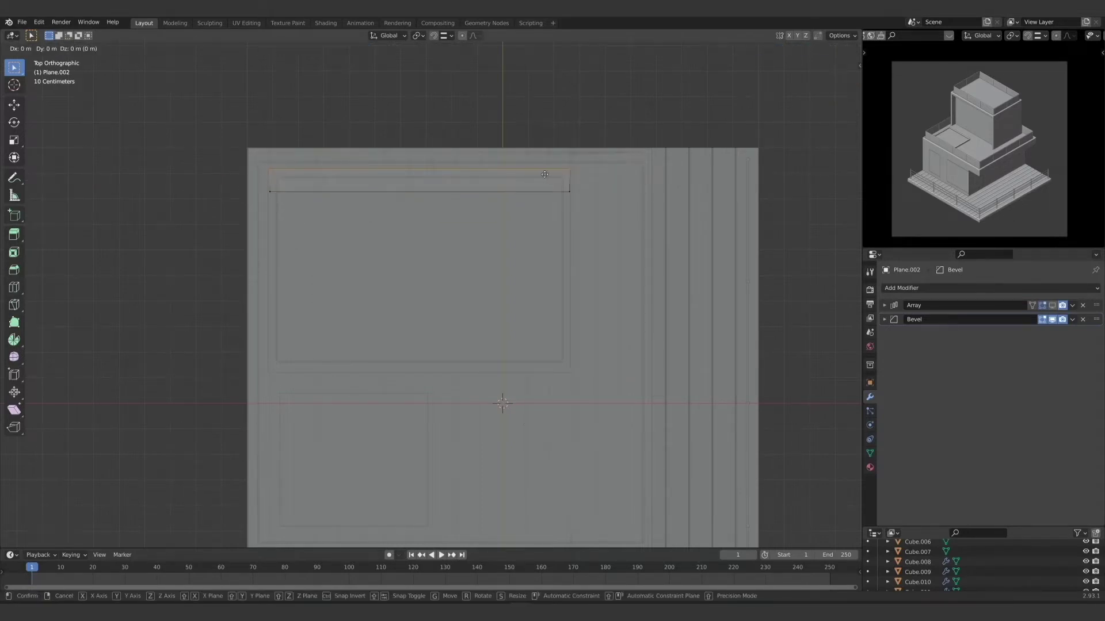
click(544, 174)
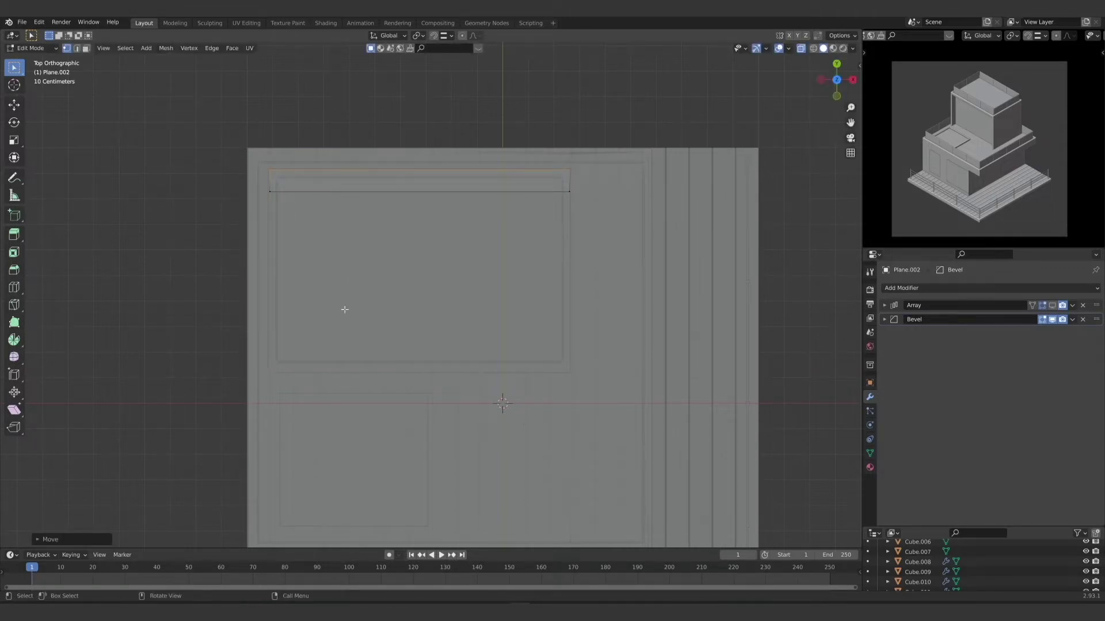
key(Tab)
middle_drag(340, 332, 340, 414)
scroll(356, 224, up, 3)
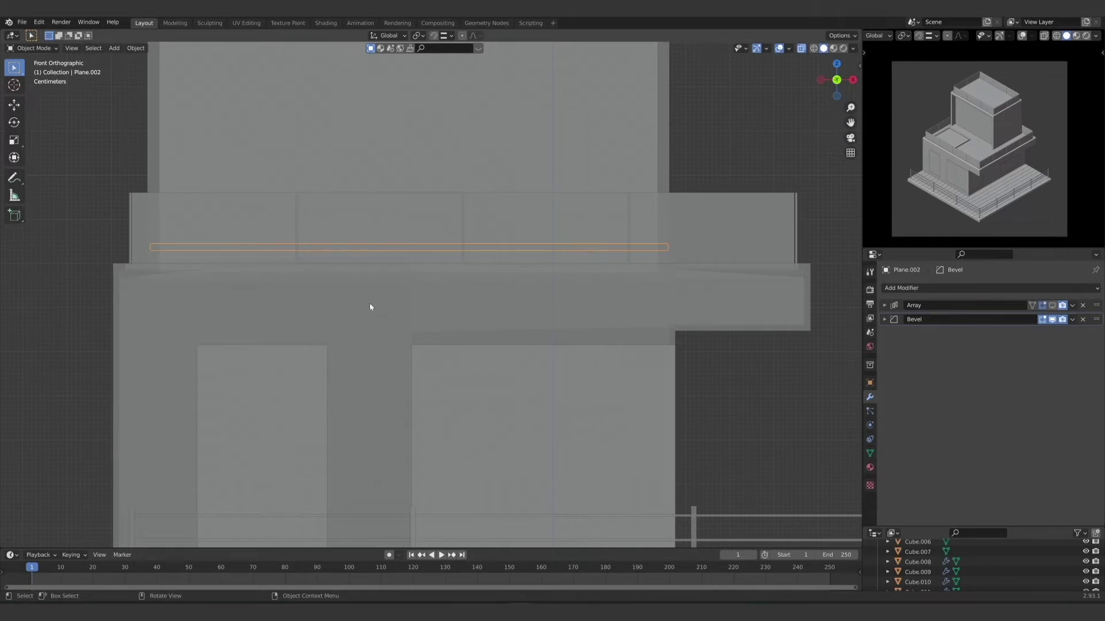
Step: Lower the plank strip along Z onto the terrace floor
key(g)
key(z)
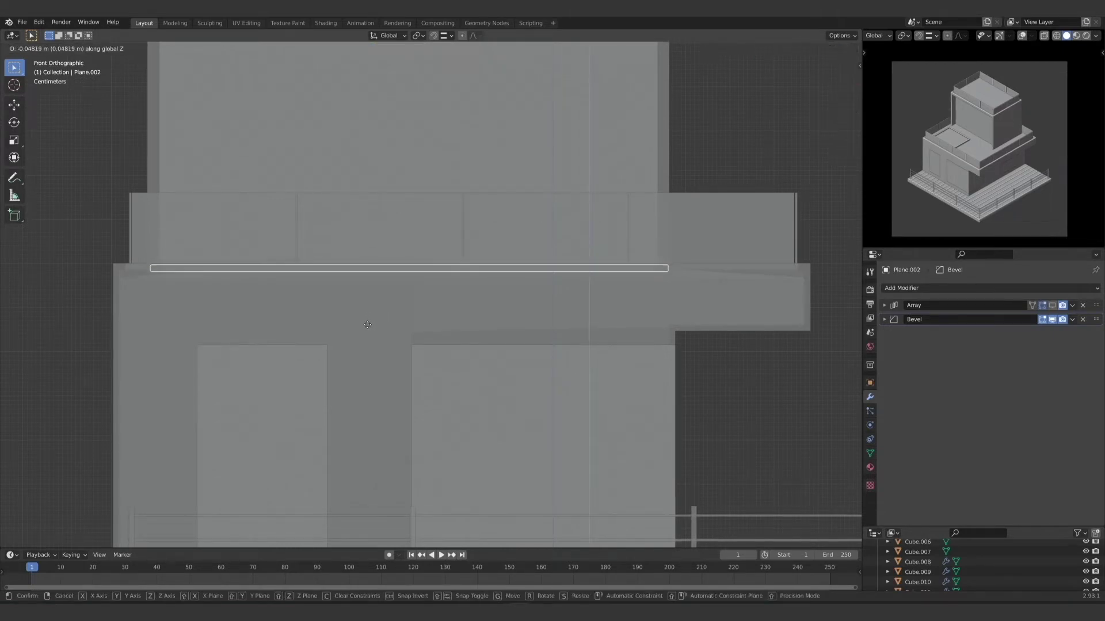
click(367, 325)
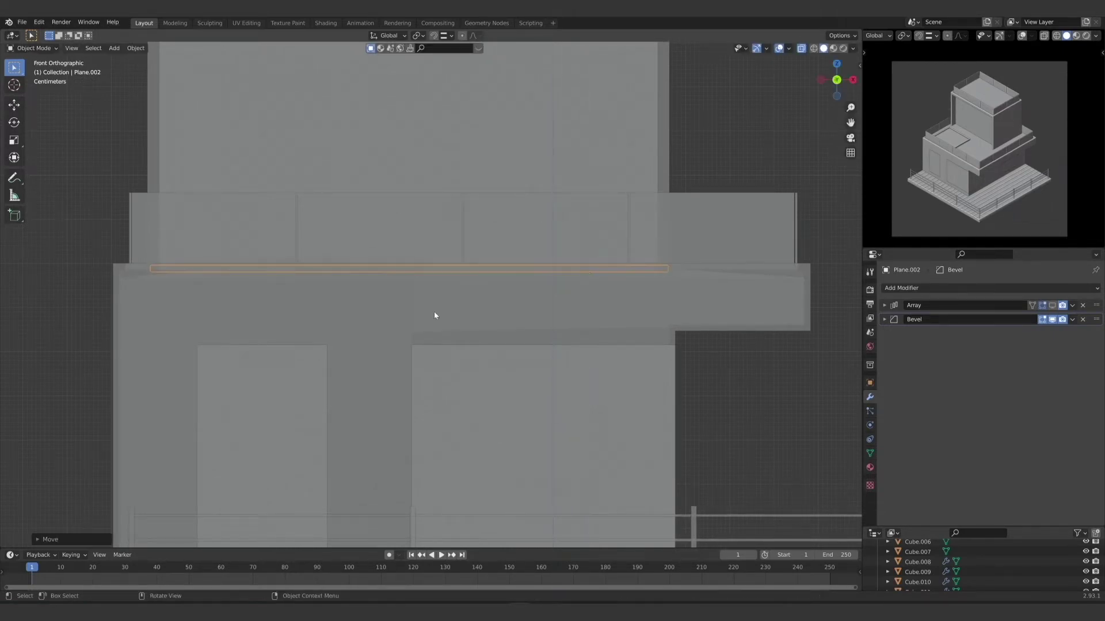
middle_drag(434, 311, 399, 335)
Step: Show the Array modifier in the viewport again with Count 9, and turn X-ray off
click(886, 306)
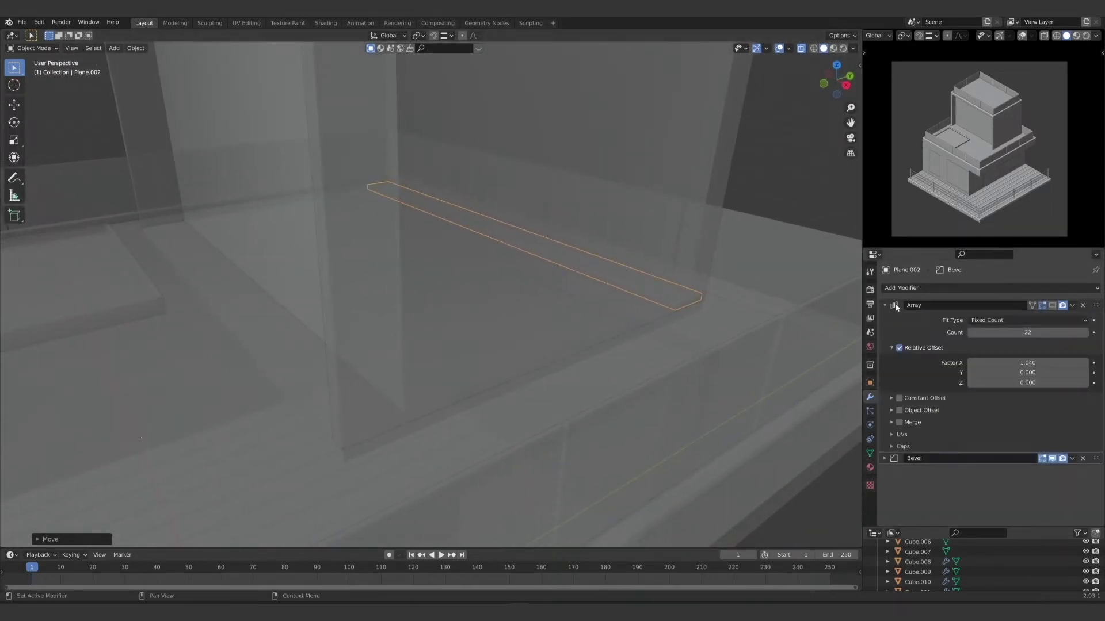
click(1051, 305)
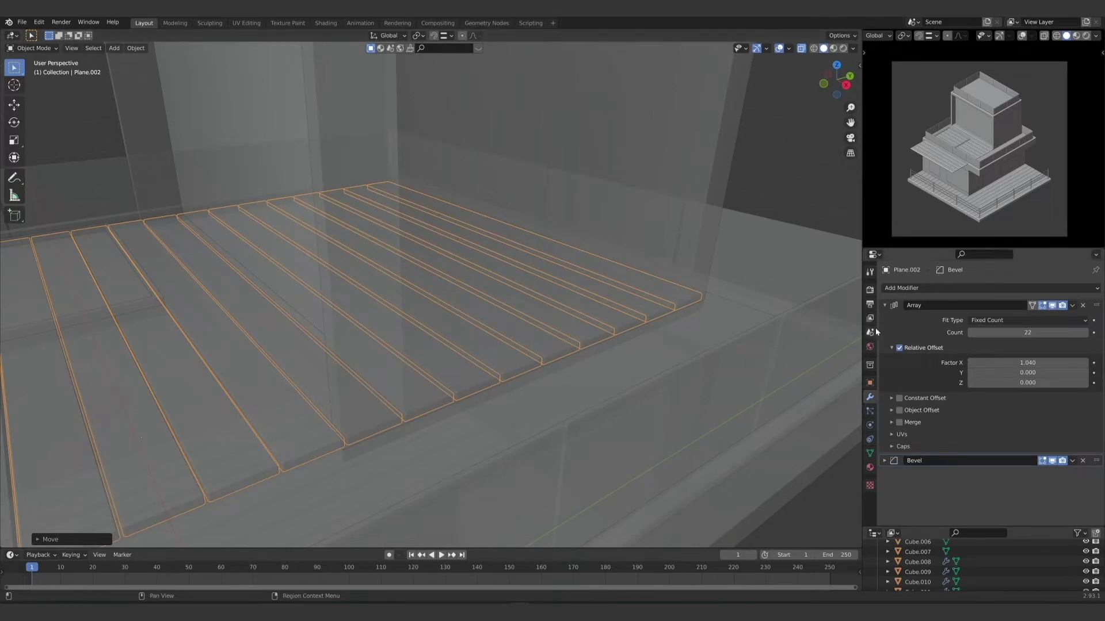
drag(970, 333, 955, 334)
middle_drag(532, 335, 519, 337)
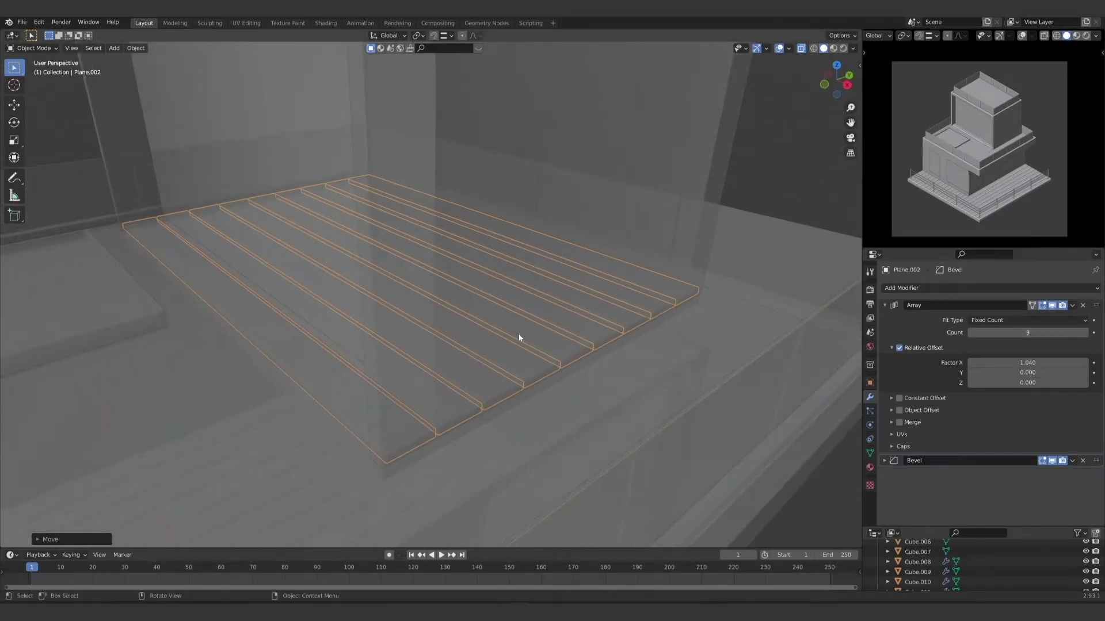
click(800, 48)
middle_drag(518, 250, 435, 295)
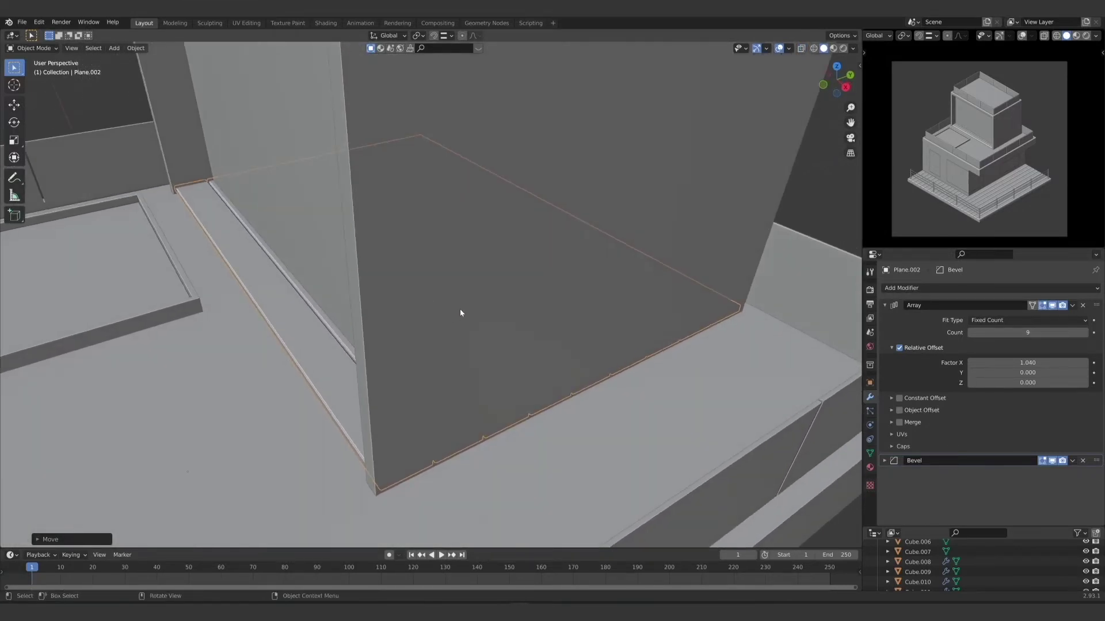
Step: Scale the plank floor to 0.972 along Y to fit the terrace, then deselect it
key(s)
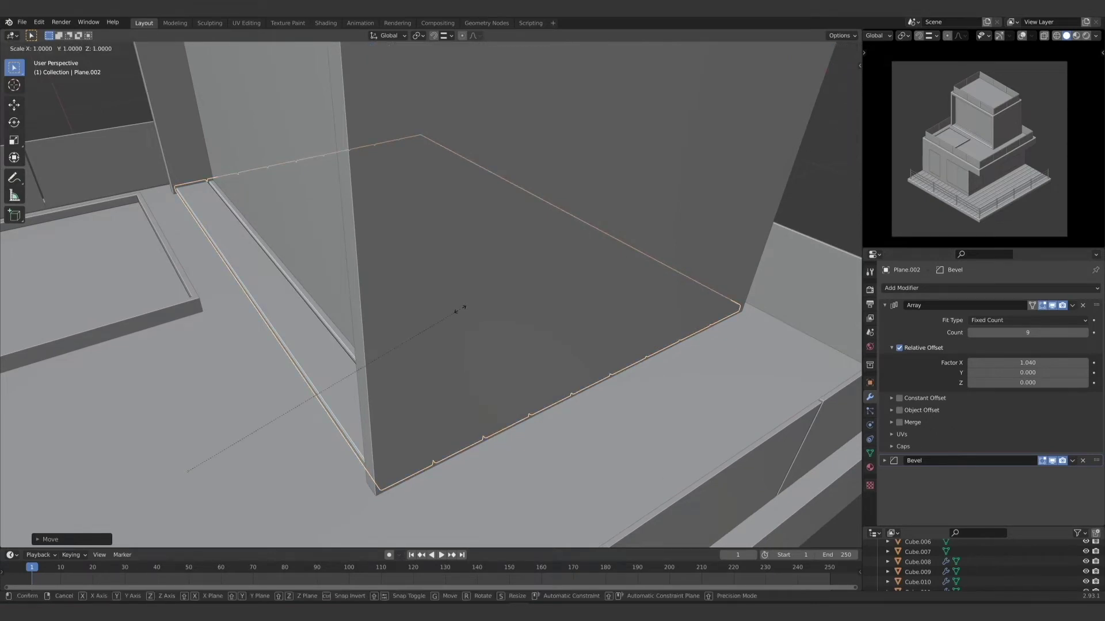
key(y)
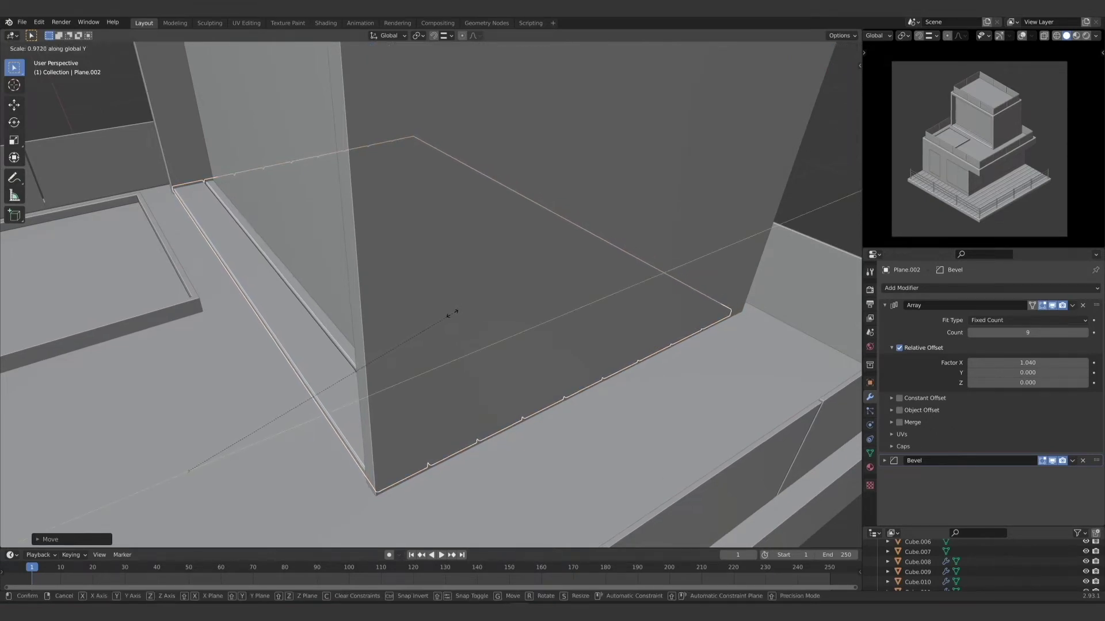
click(457, 316)
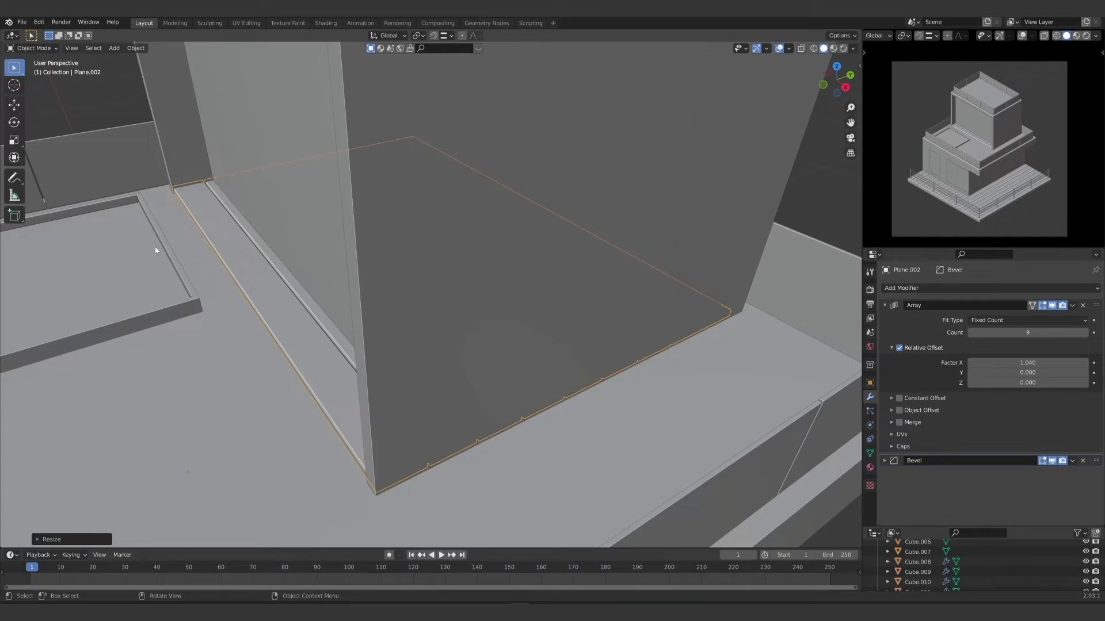
click(100, 100)
middle_drag(266, 360, 313, 352)
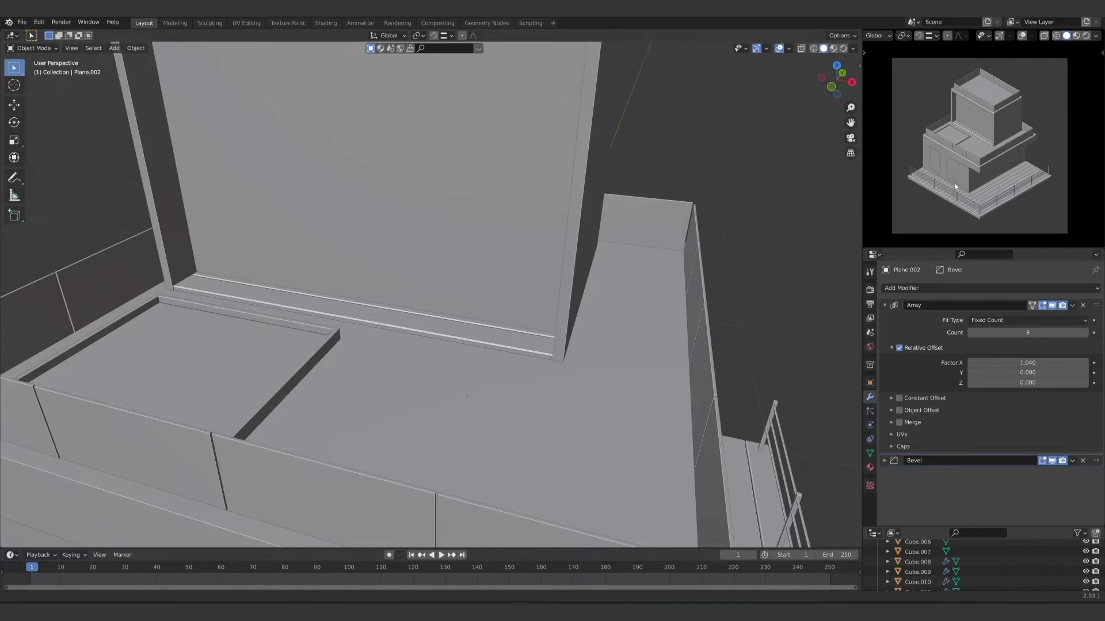
middle_drag(419, 246, 410, 255)
Step: Save the file as Tutorial 01 Isometric Voxel.blend and zoom out to the whole building
key(ctrl+s)
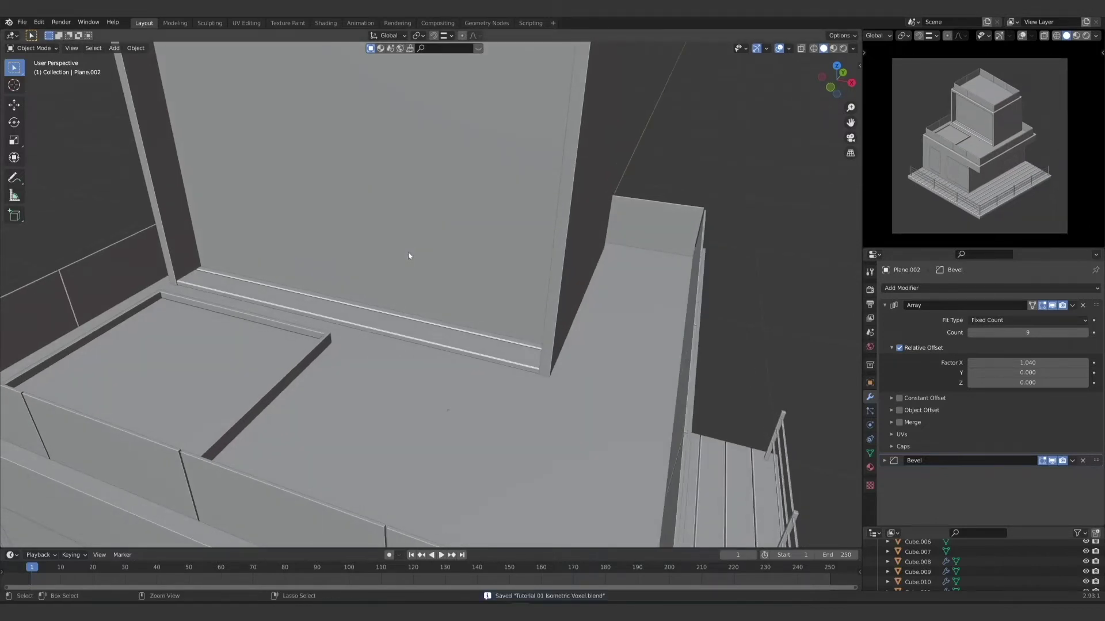
scroll(456, 299, down, 3)
scroll(423, 308, down, 4)
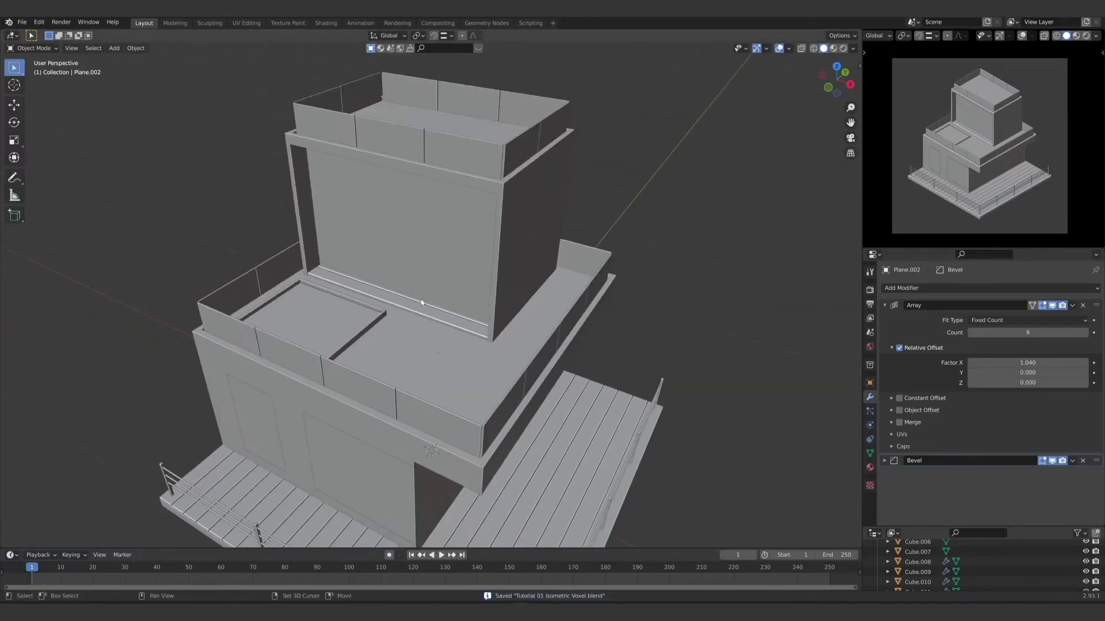
middle_drag(422, 308, 398, 326)
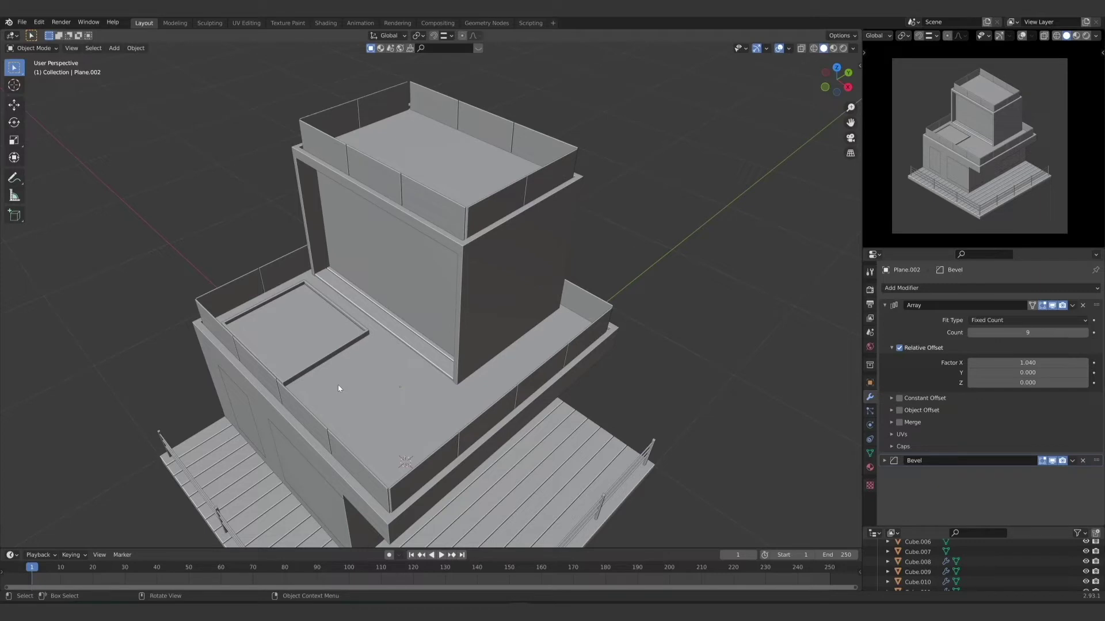
Step: Add a cube, shrink it, and place it on the lower roof beside the tower
mouse_move(335, 397)
middle_down()
mouse_move(313, 414)
mouse_move(326, 414)
middle_up()
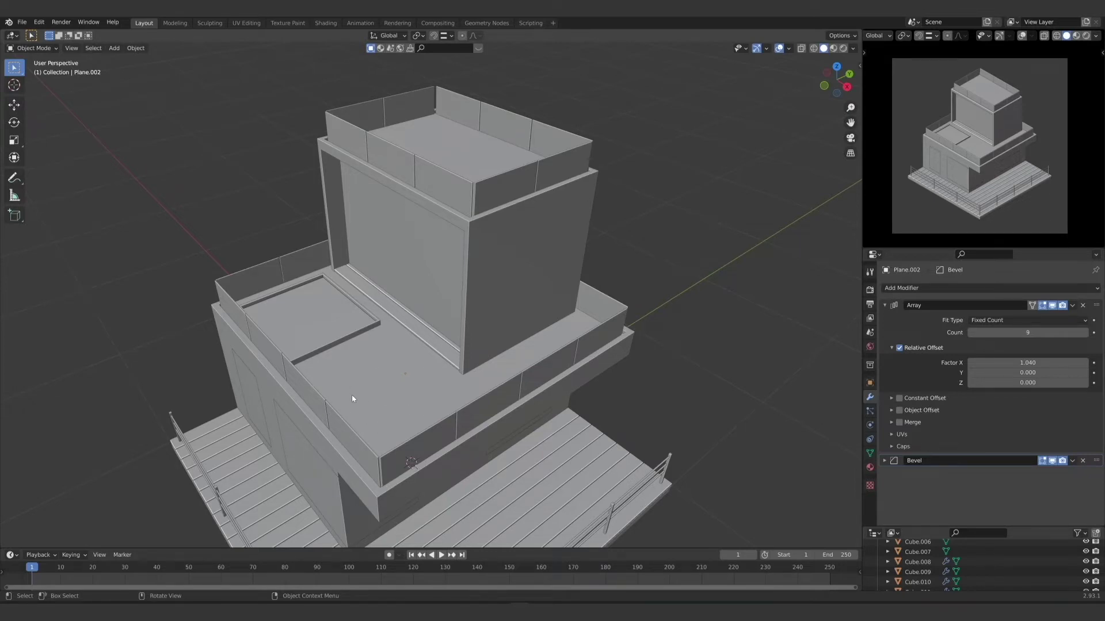
middle_drag(351, 395, 359, 347)
key(shift+a)
mouse_move(361, 349)
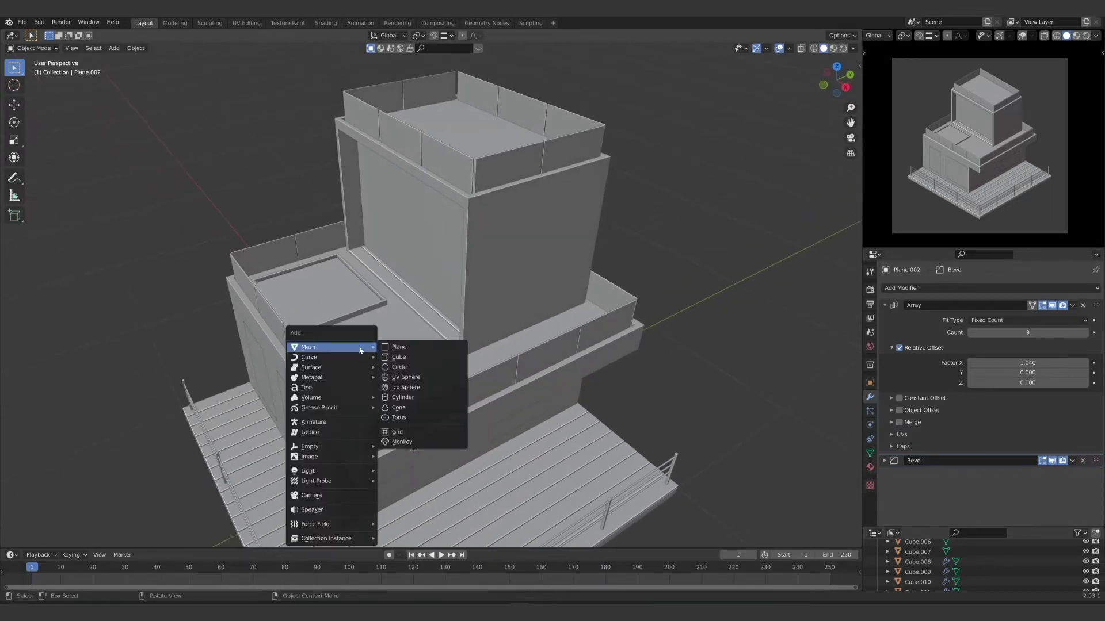
click(399, 357)
key(s)
click(485, 459)
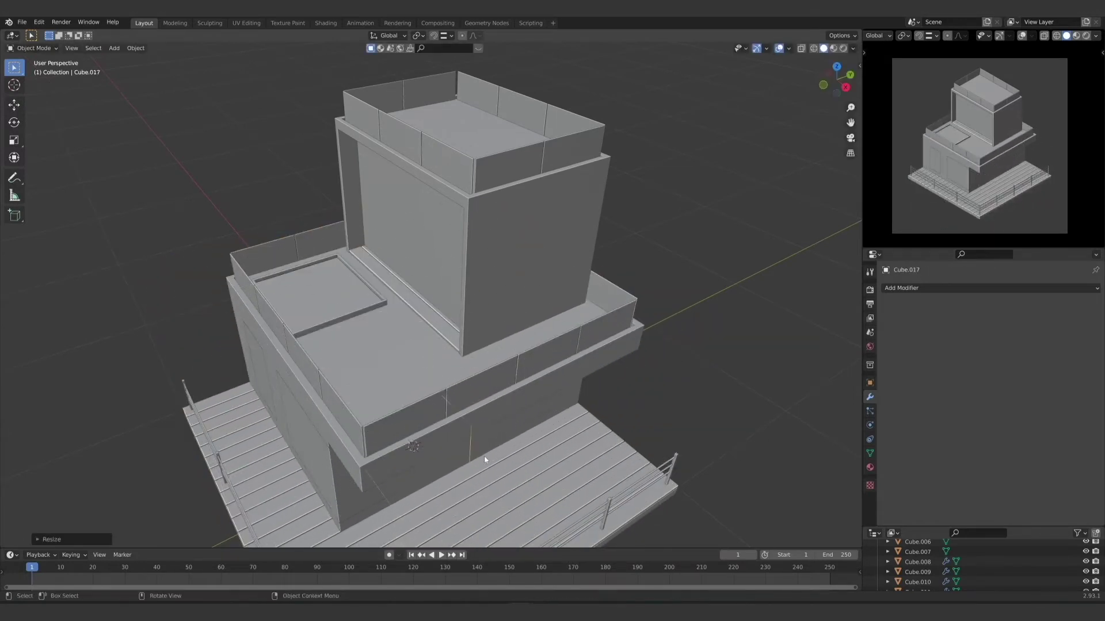
key(g)
click(491, 371)
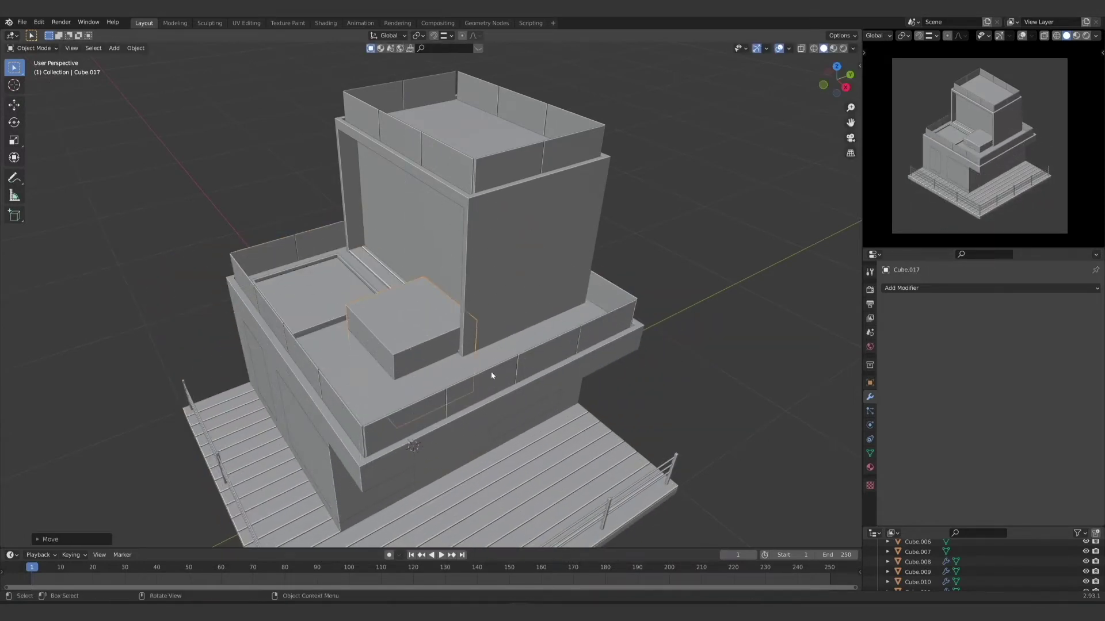
Step: Isolate the new cube in local view and flatten it vertically into a slab
key(KP_Divide)
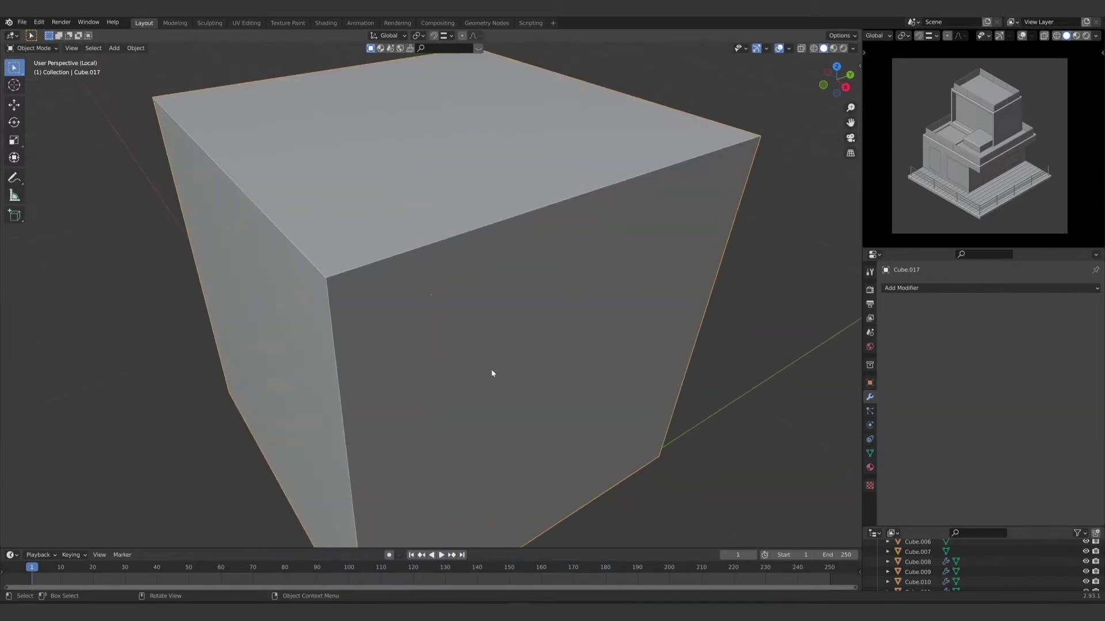
middle_drag(492, 372, 469, 358)
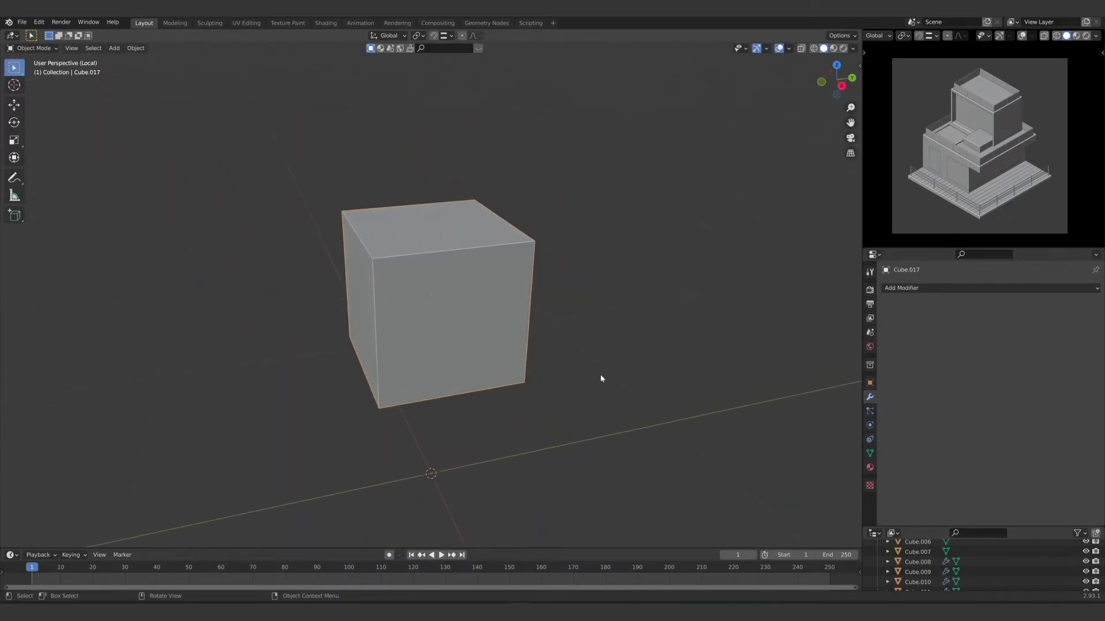
key(s)
key(z)
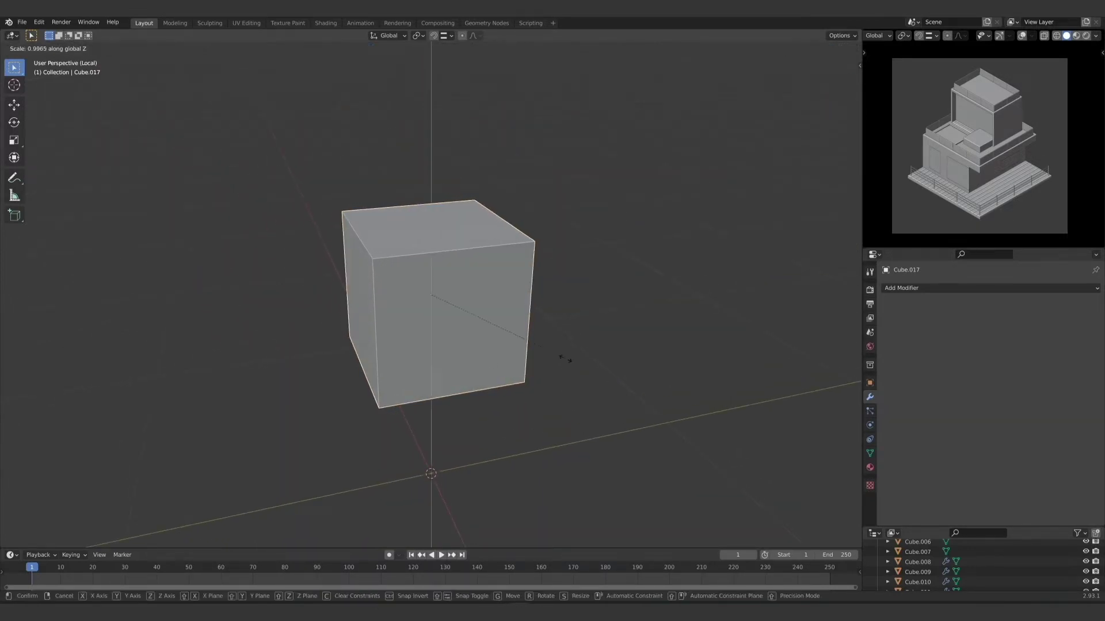
click(451, 310)
middle_drag(556, 359, 552, 372)
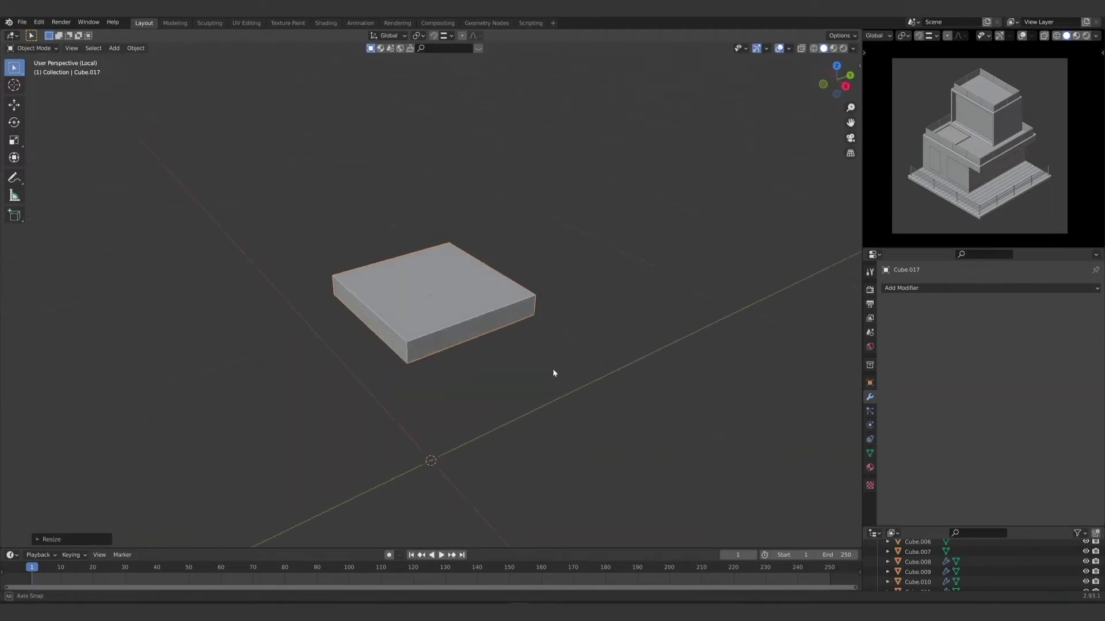
key(s)
key(x)
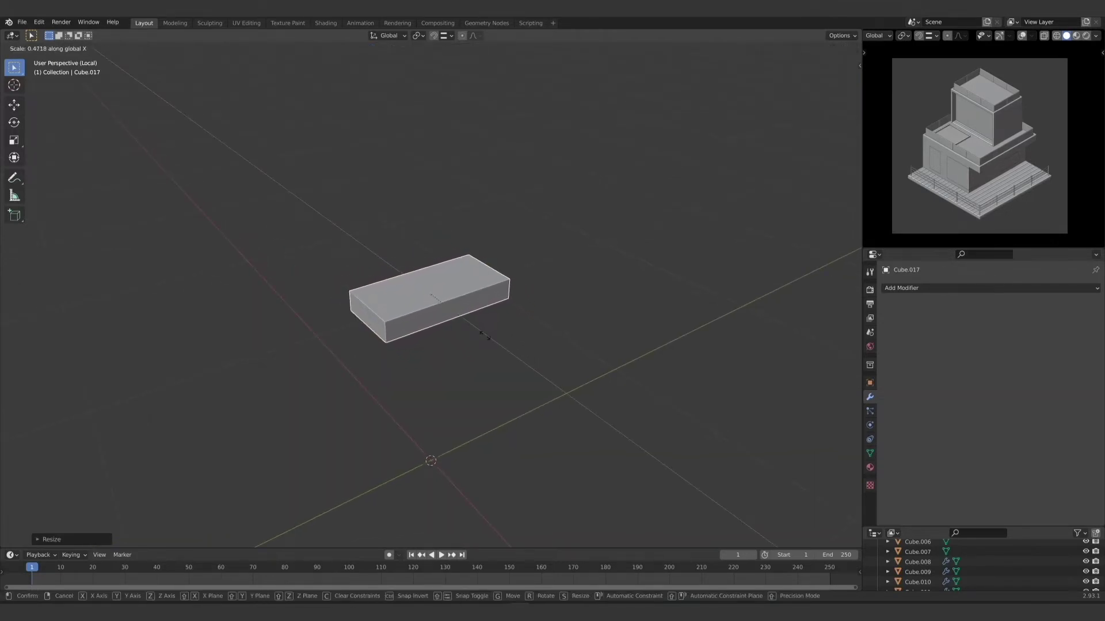
key(z)
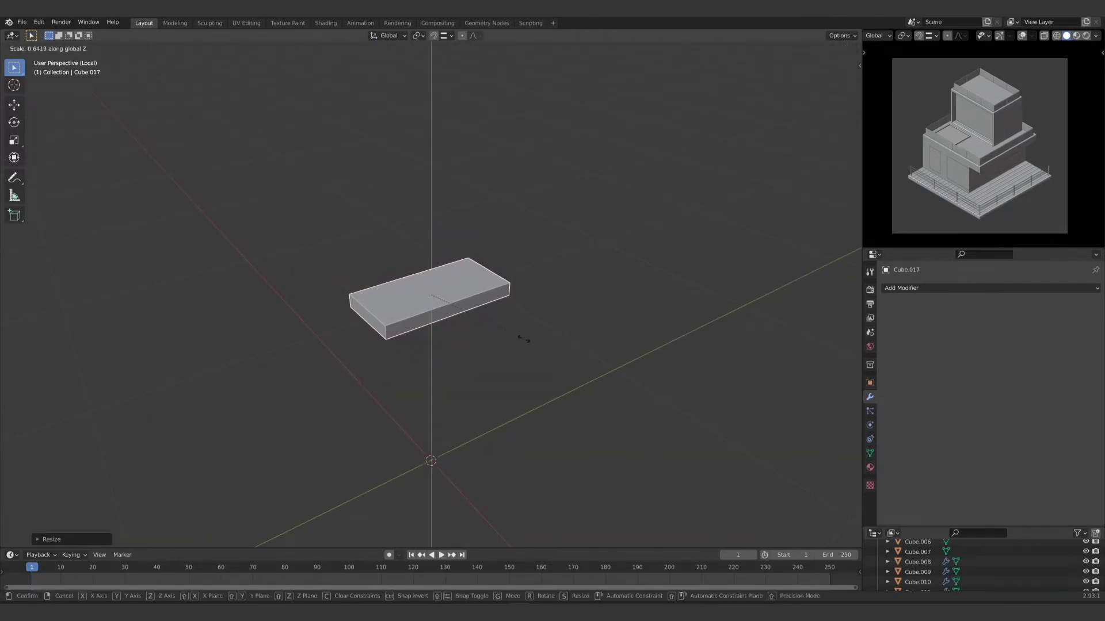
click(536, 340)
scroll(454, 338, up, 3)
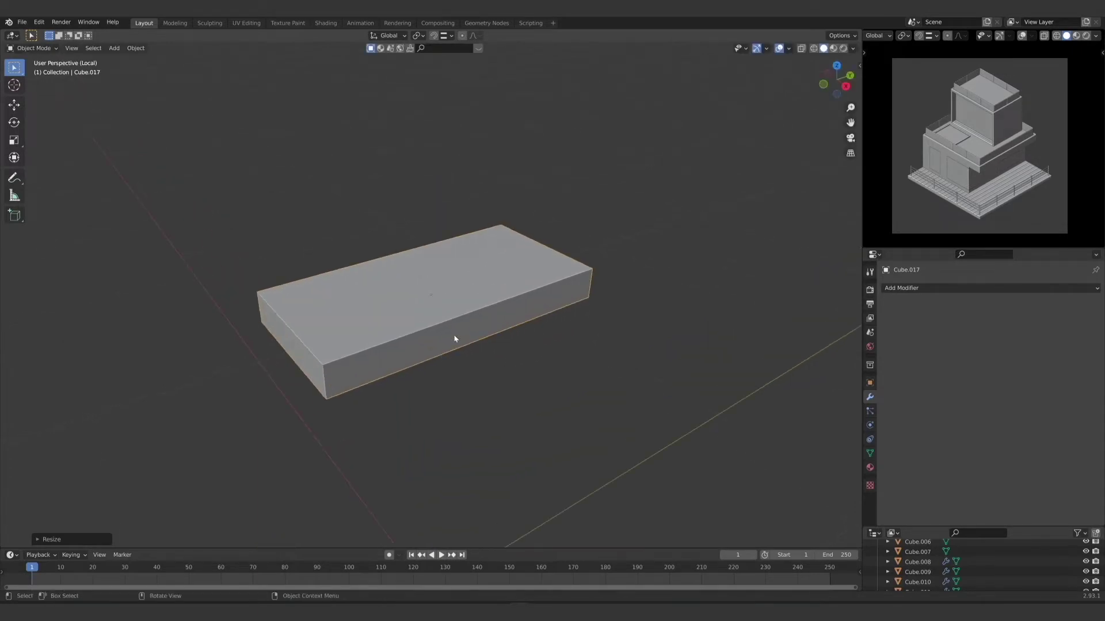
middle_drag(454, 338, 479, 364)
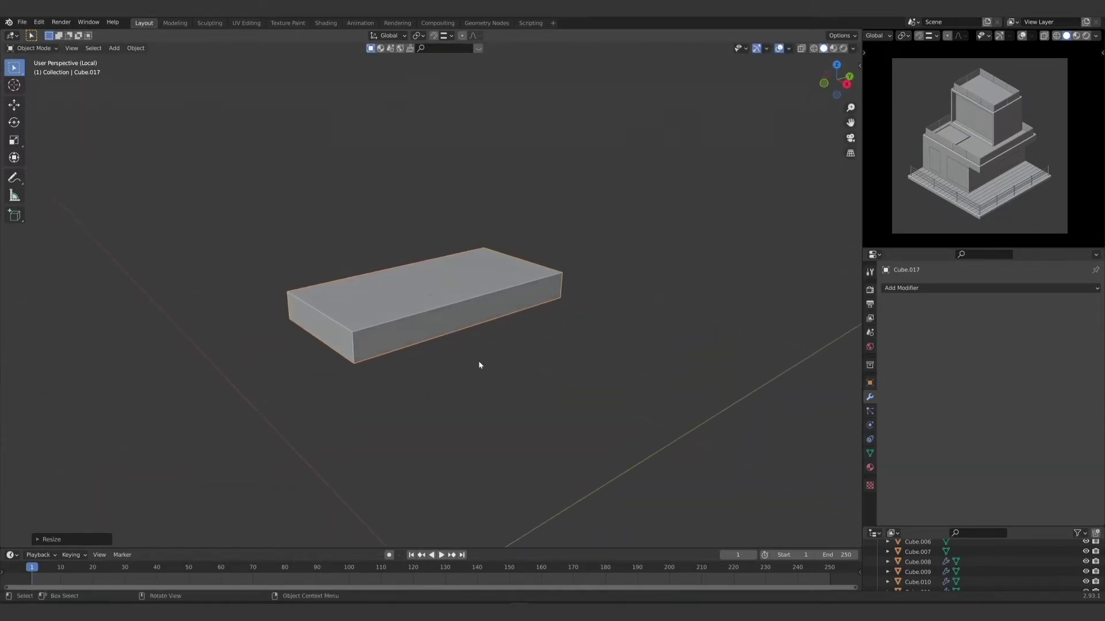
Step: Duplicate the slab downward, thin the copy, and set it just under the top slab
key(shift+d)
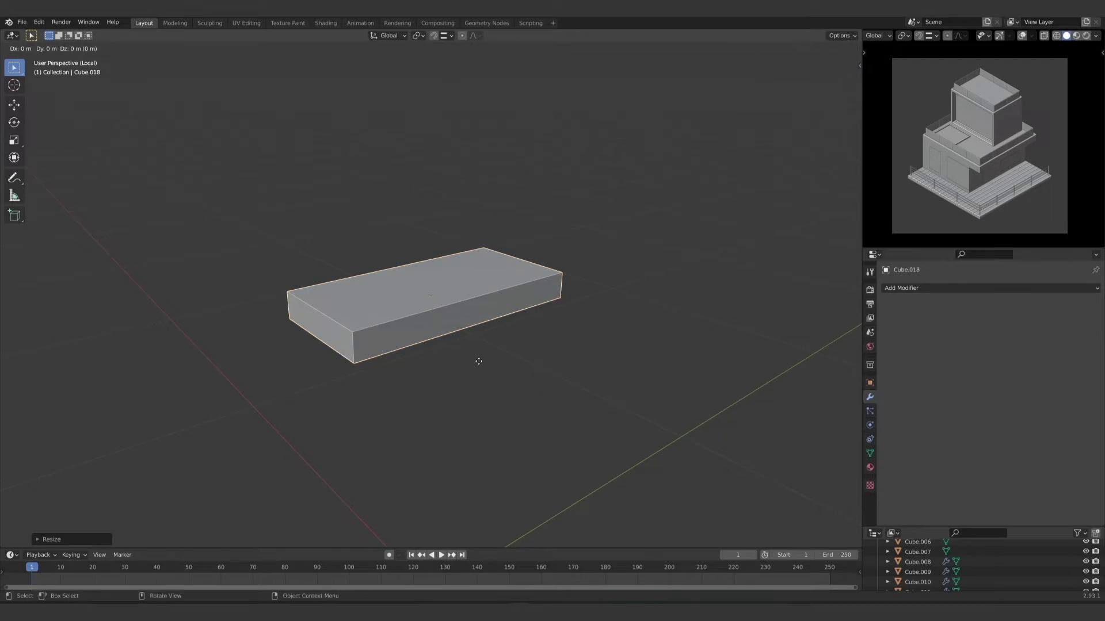
key(z)
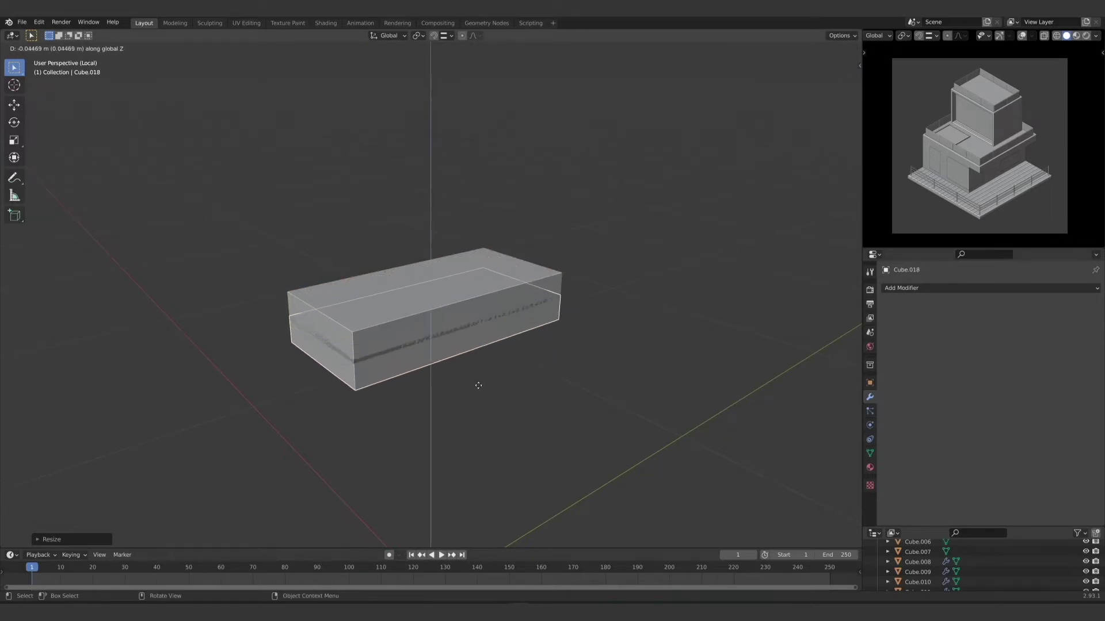
click(477, 390)
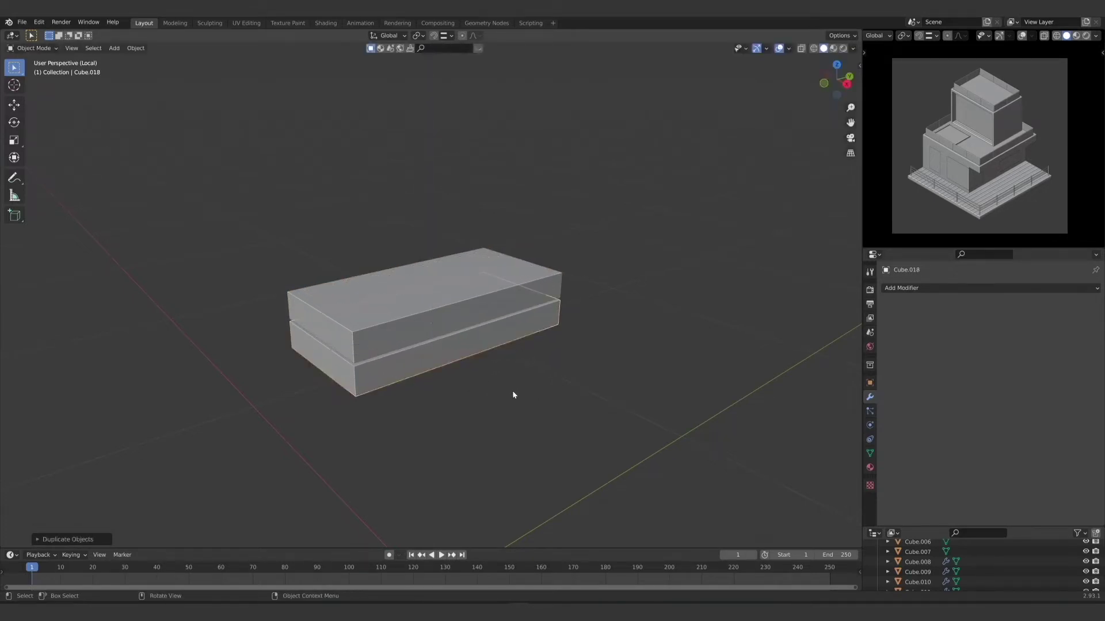
key(s)
key(z)
click(478, 374)
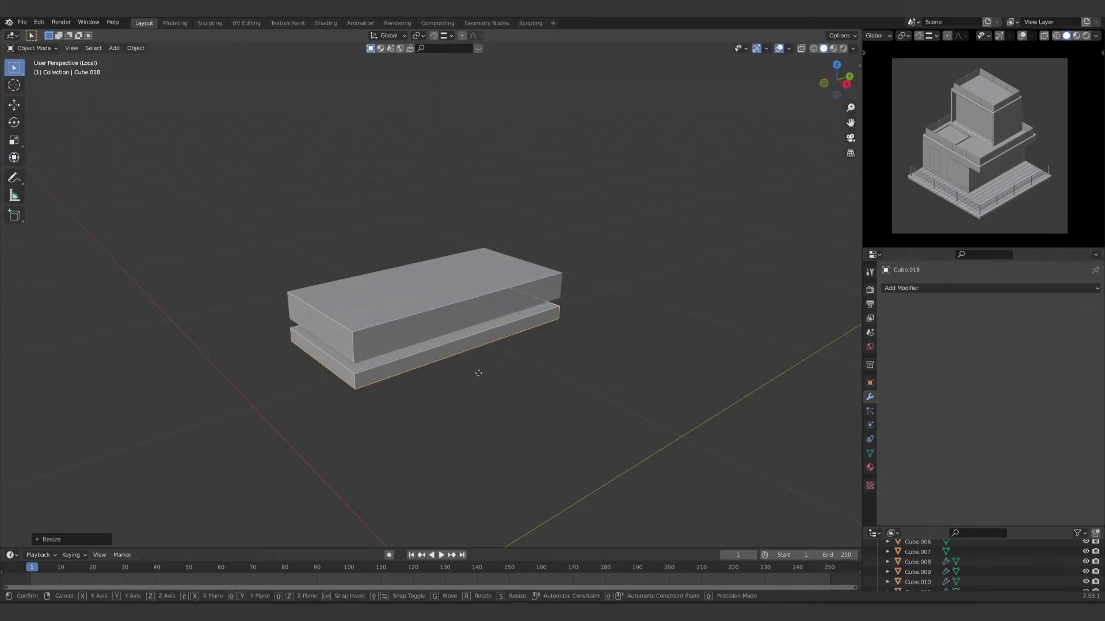
key(g)
key(z)
click(481, 370)
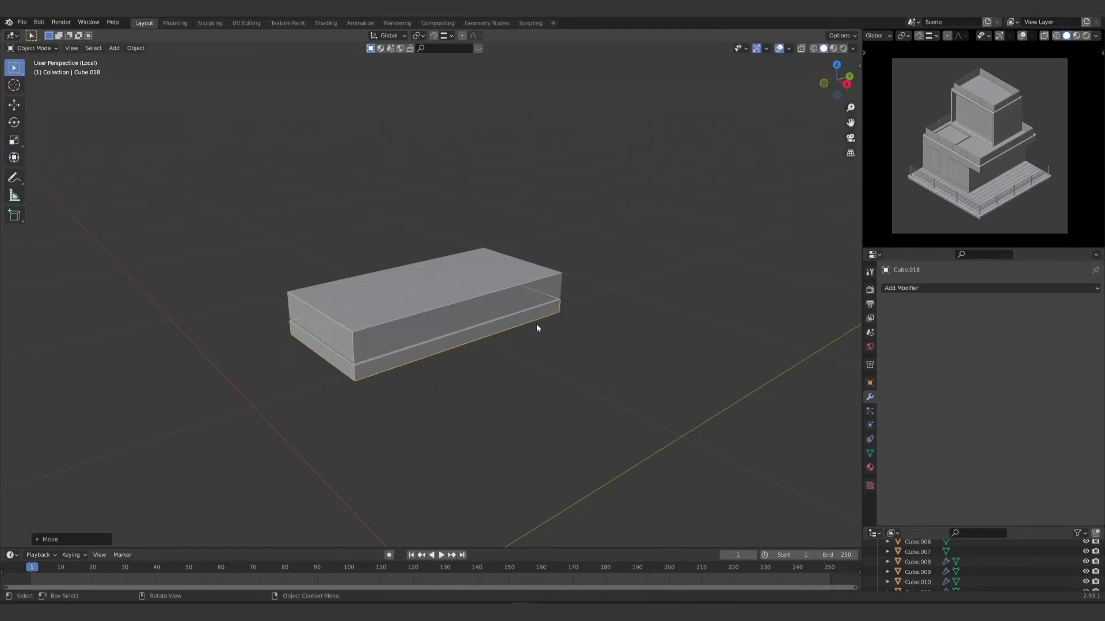
Step: Adjust the lower slab's vertical thickness, undoing the extra rescale
click(361, 361)
key(s)
key(z)
click(500, 374)
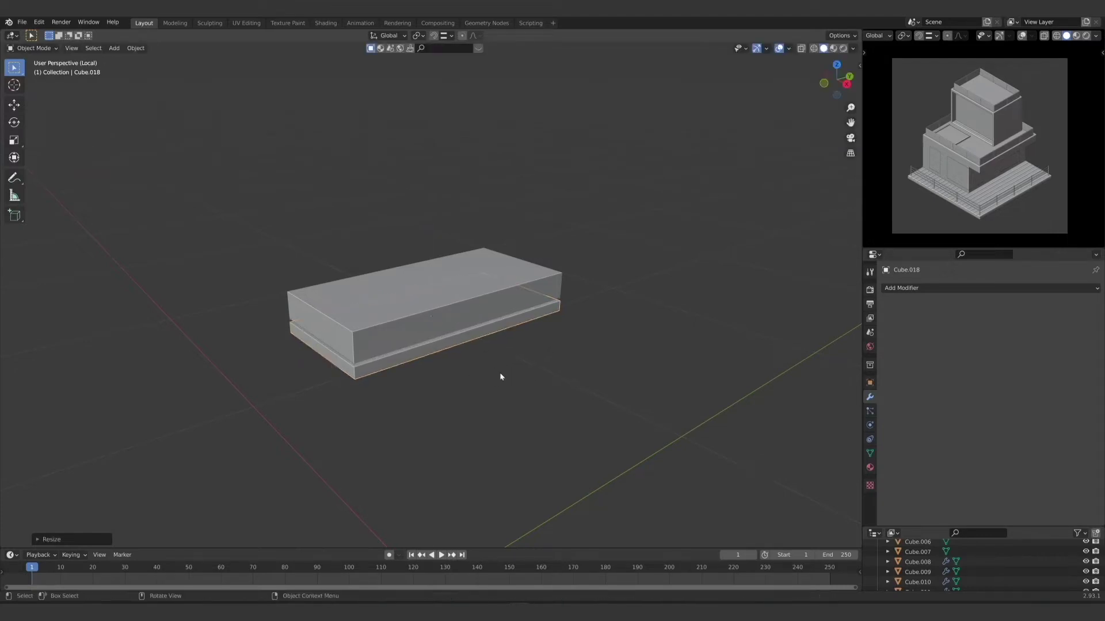
key(s)
key(z)
key(Escape)
key(ctrl+z)
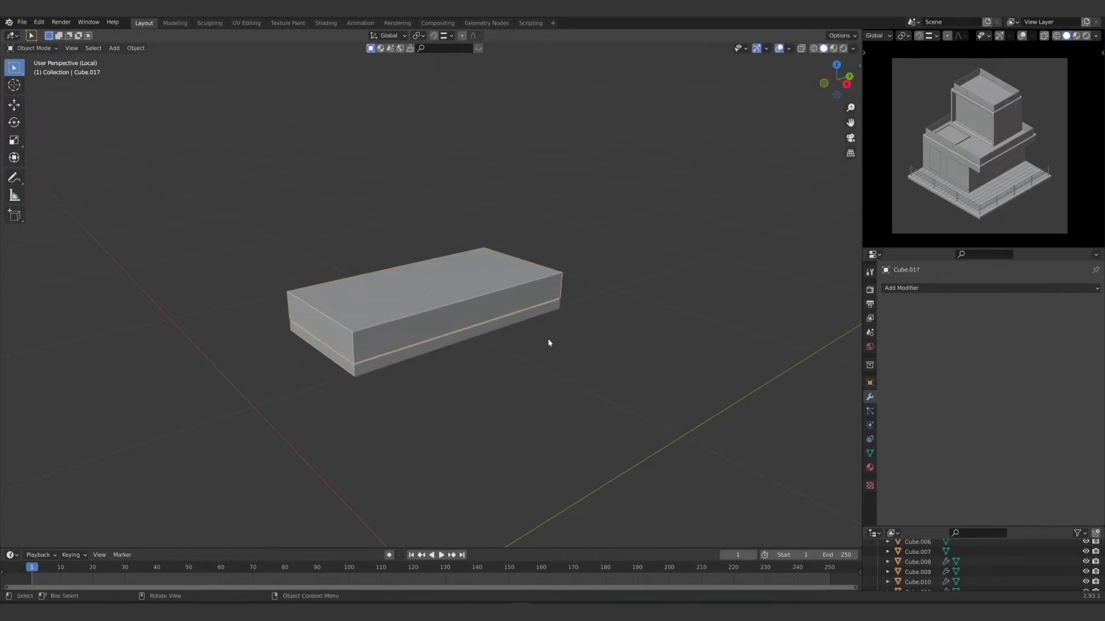
Step: Resize the upper slab's height and seat it onto the lower slab
key(s)
key(z)
click(584, 349)
key(g)
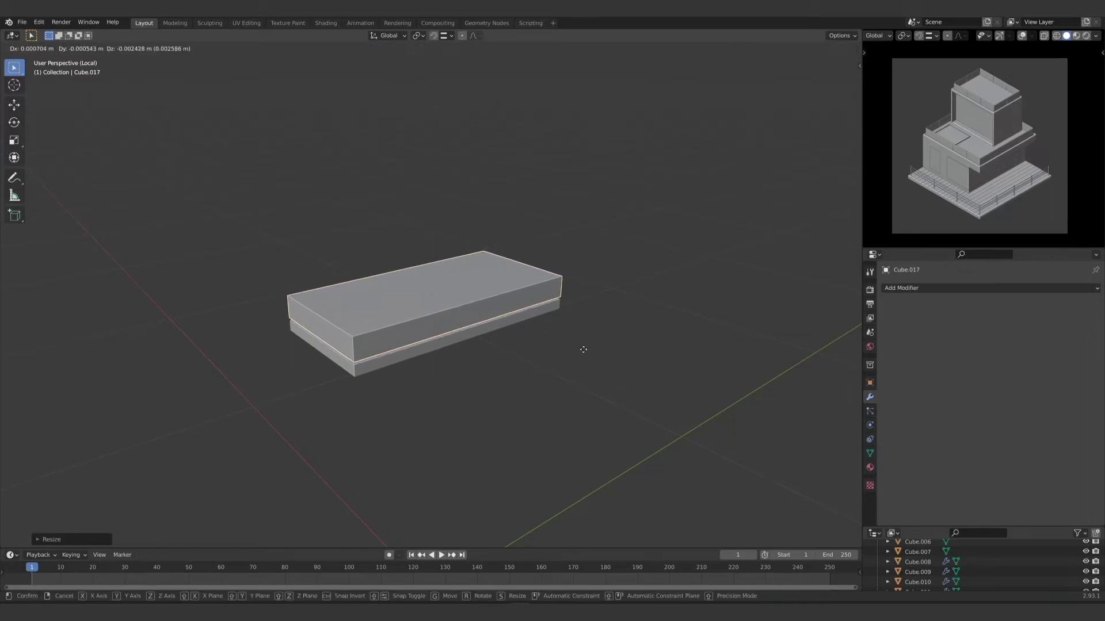
key(z)
click(578, 349)
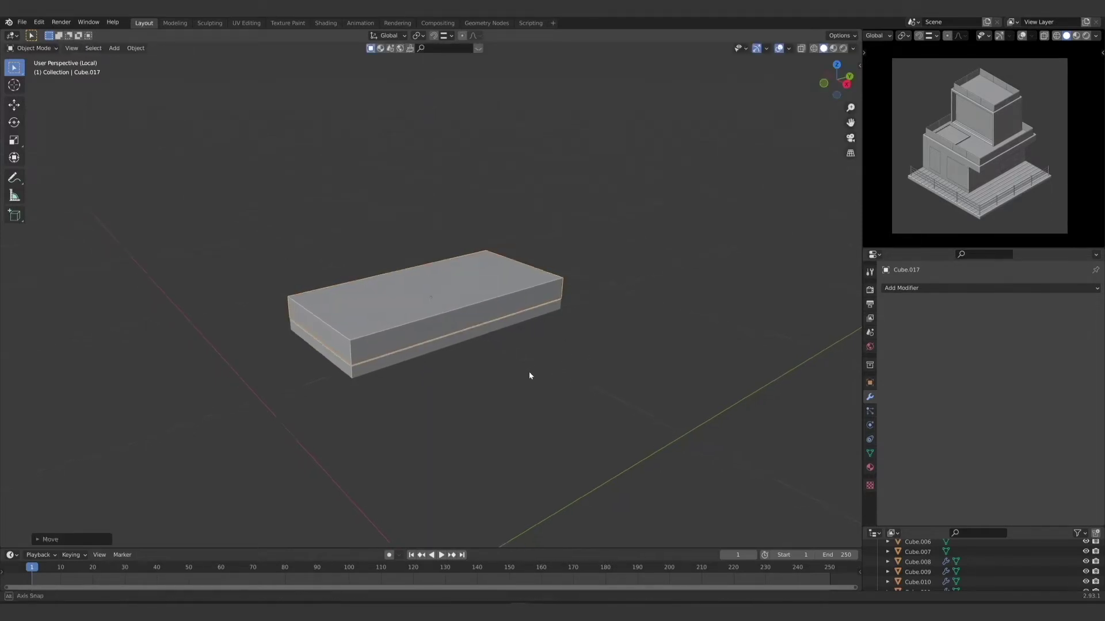
middle_drag(530, 375, 388, 308)
Step: Add two edge loops across the lower slab in Edit Mode
click(403, 308)
key(Tab)
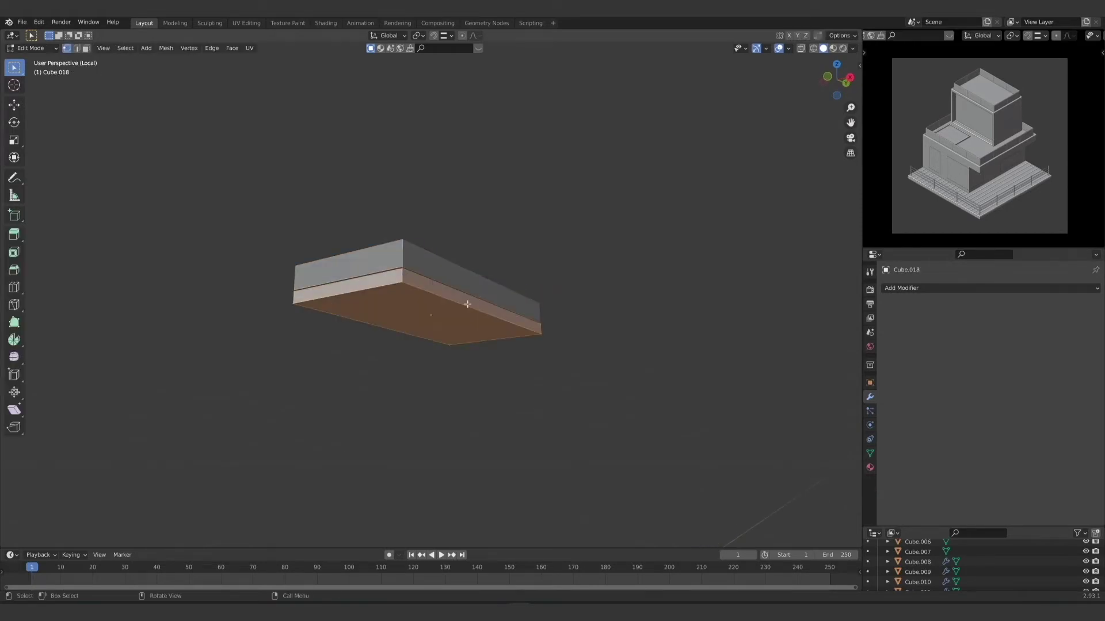
middle_drag(467, 304, 405, 340)
key(ctrl+r)
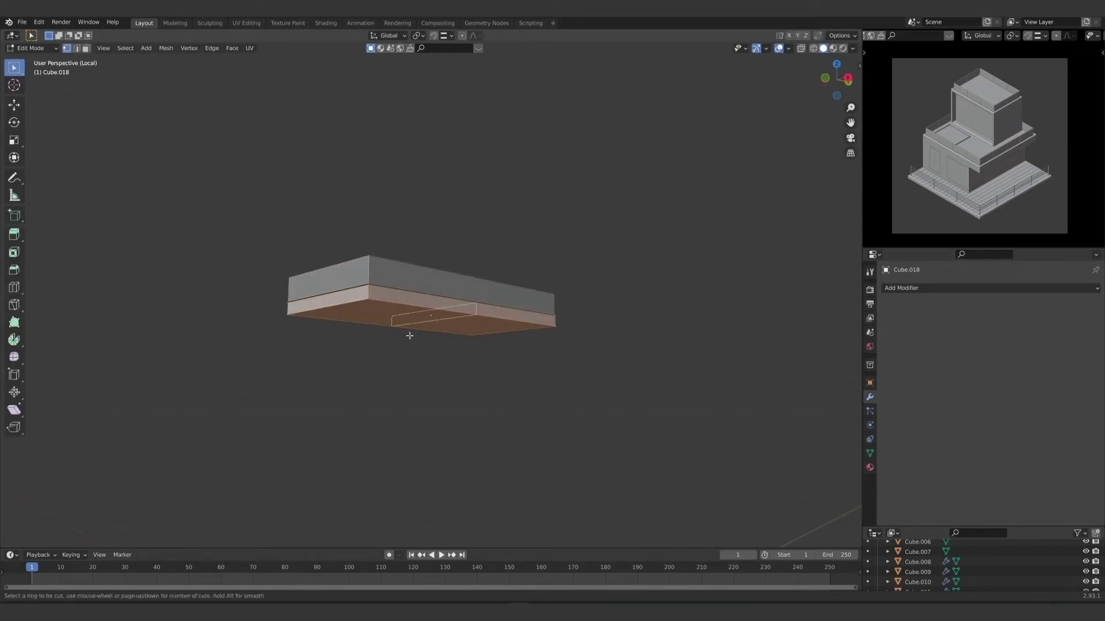
scroll(433, 307, up, 1)
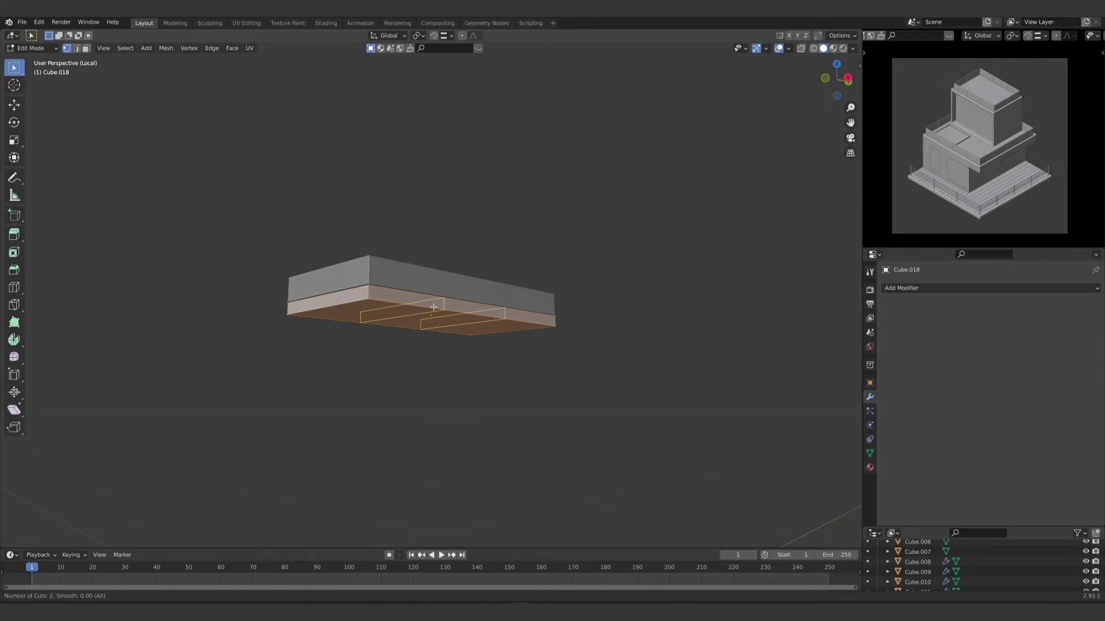
scroll(433, 308, up, 5)
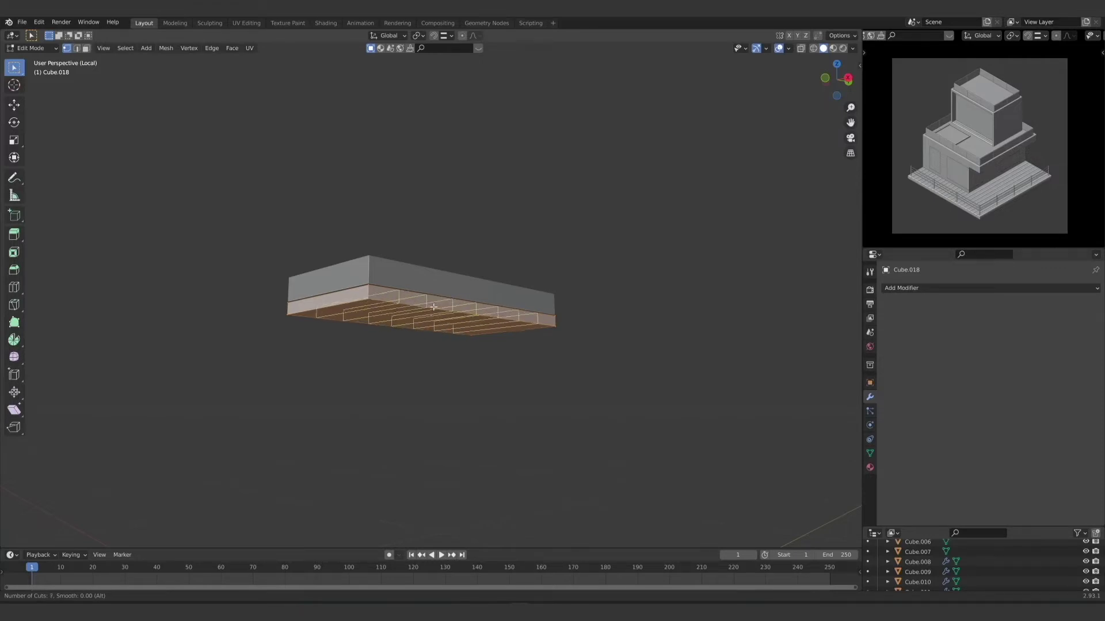
scroll(433, 307, down, 5)
scroll(433, 307, up, 1)
scroll(433, 307, up, 5)
scroll(434, 307, down, 6)
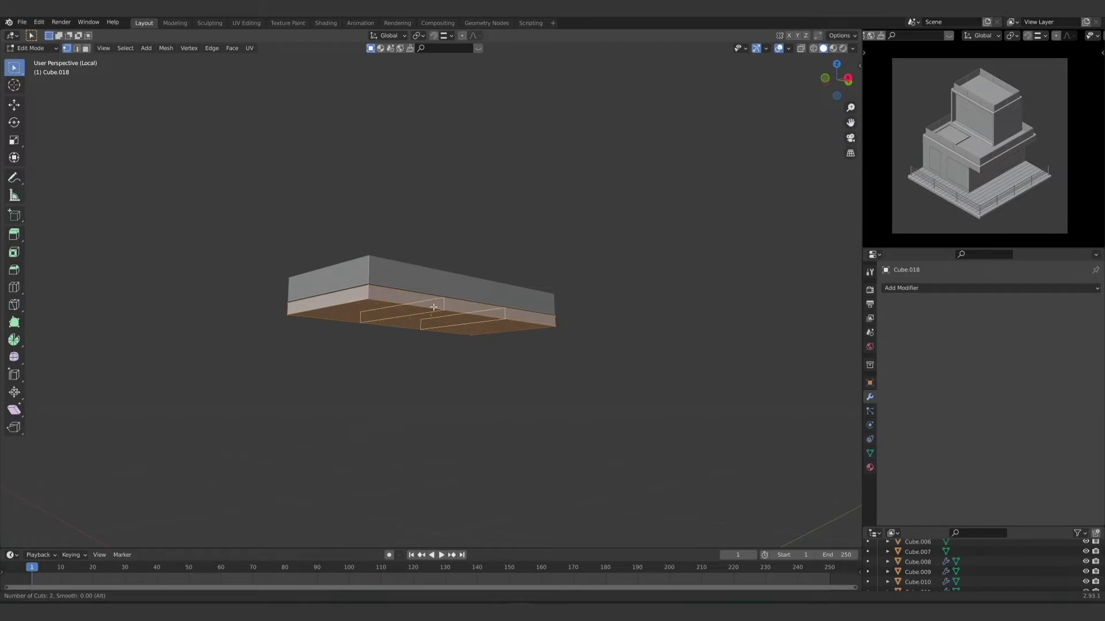
click(433, 308)
Step: Stretch the selected slab geometry along the Y axis
middle_drag(501, 356, 459, 366)
key(s)
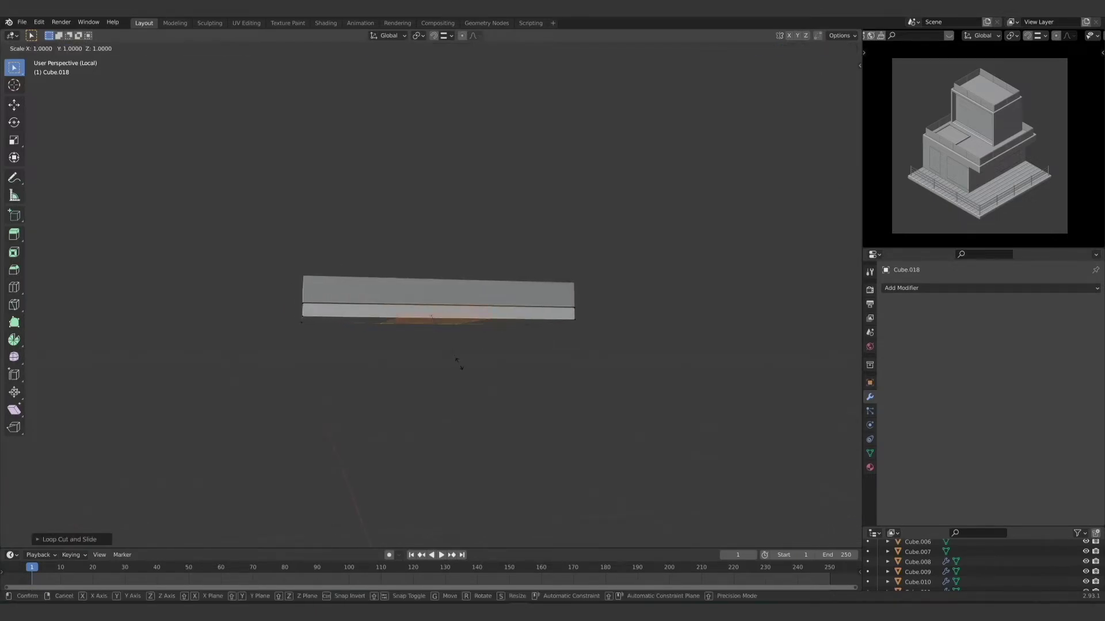
key(y)
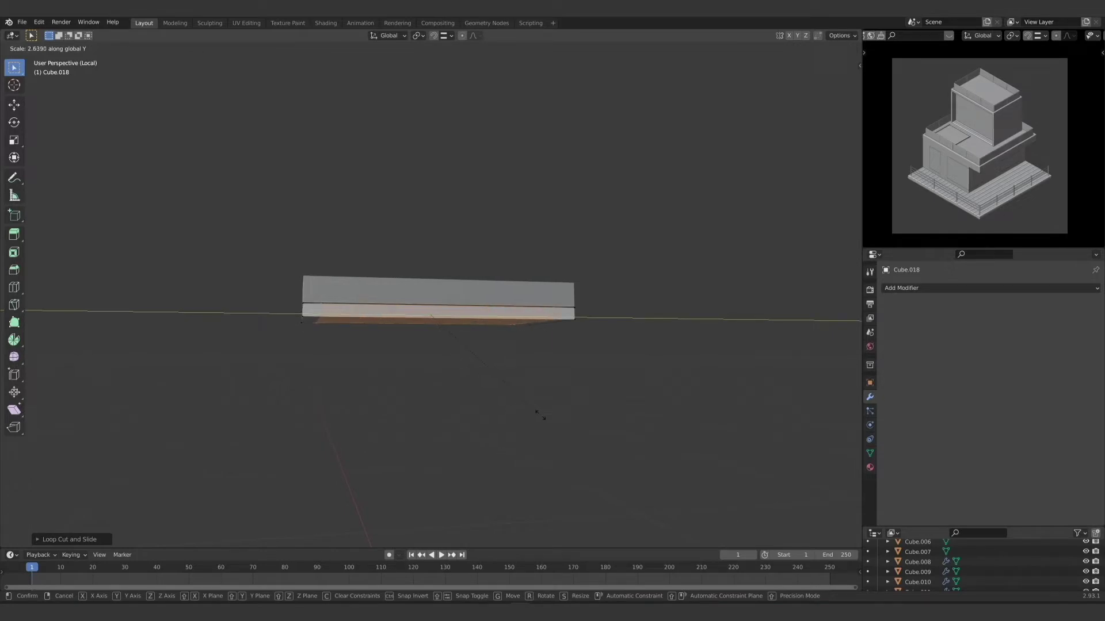
click(540, 416)
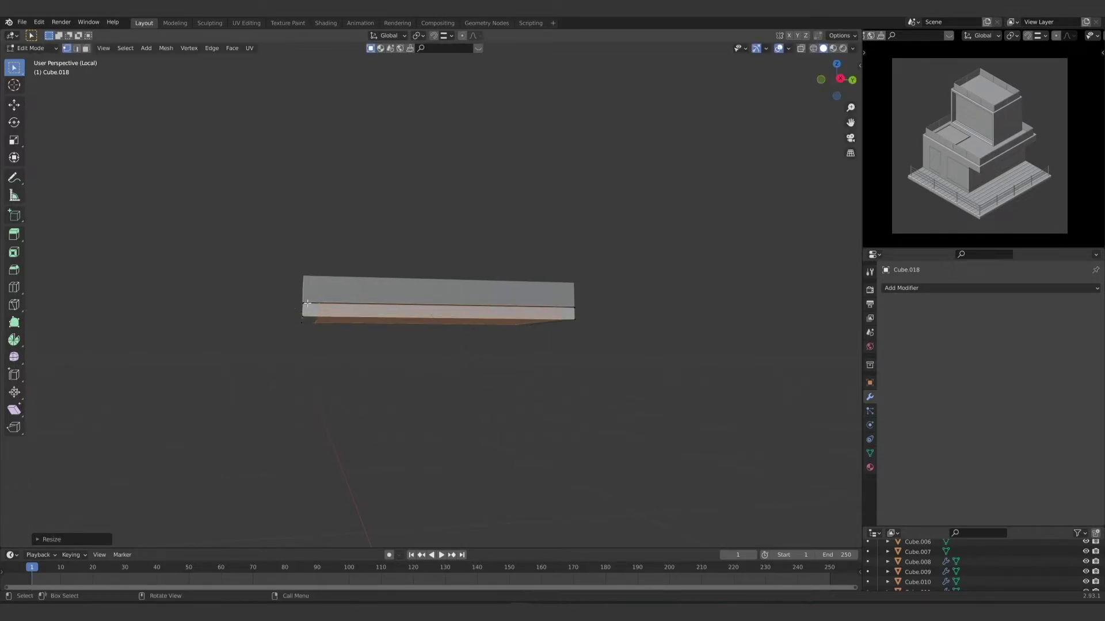
Step: Add another loop cut and widen the slab along the X axis
middle_drag(339, 359, 401, 382)
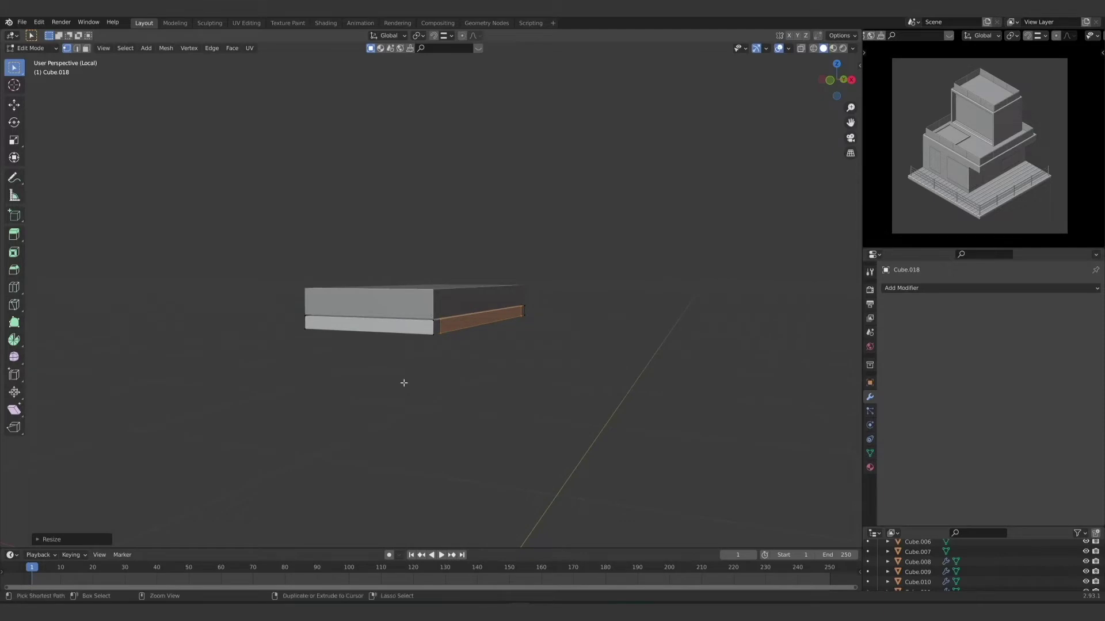
key(ctrl+r)
click(360, 325)
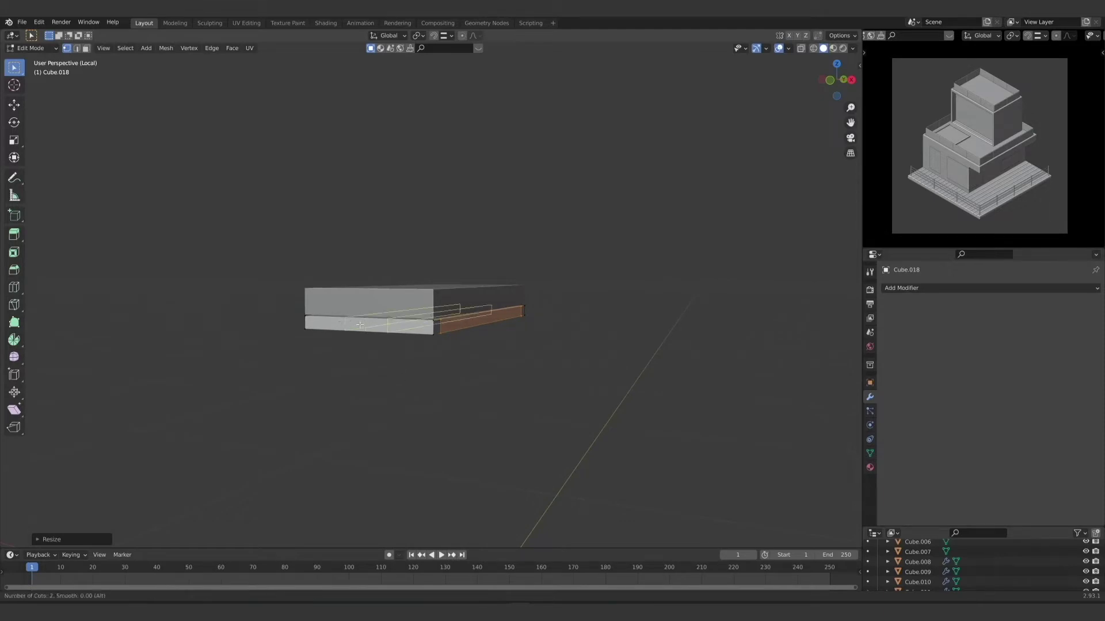
middle_drag(360, 325, 394, 353)
key(s)
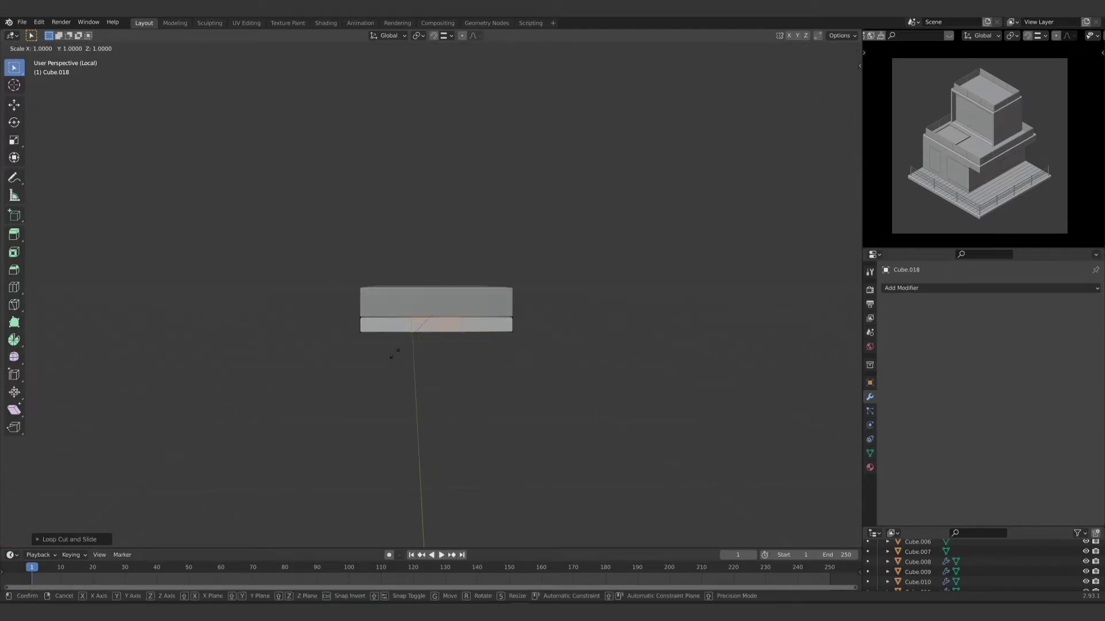
key(x)
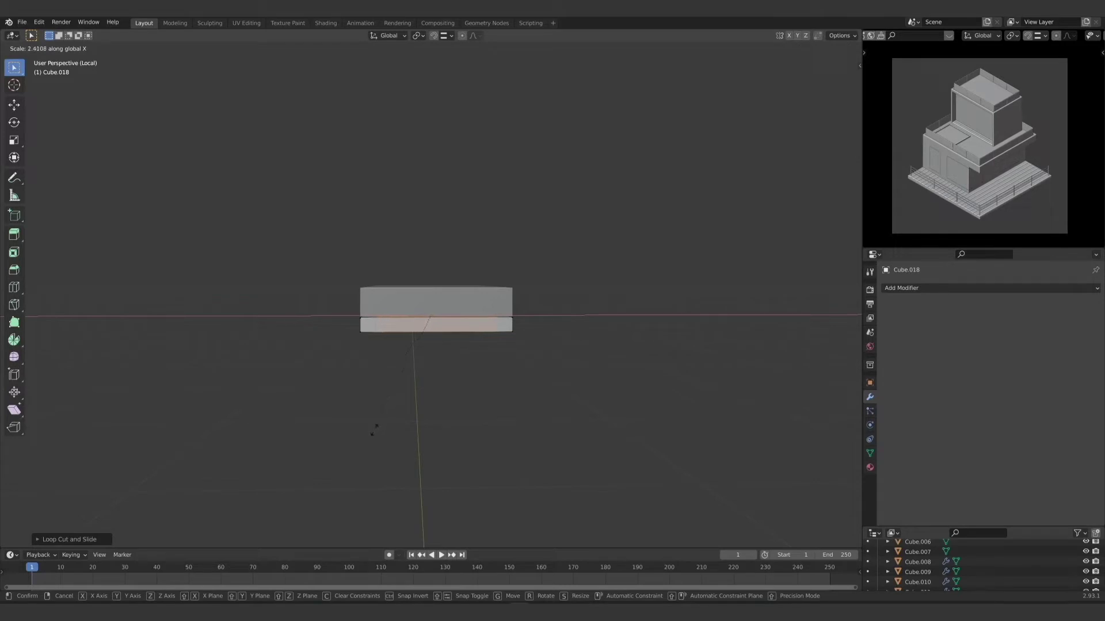
click(372, 432)
Step: Extrude the four bottom corner faces downward into legs and adjust their length
middle_drag(474, 439, 433, 385)
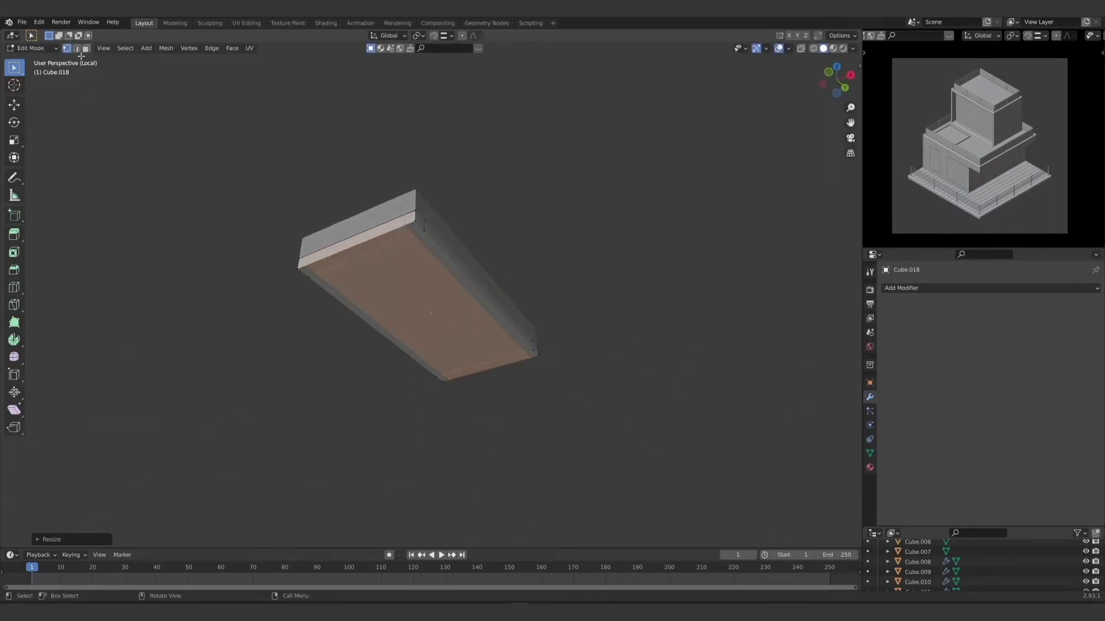
click(87, 52)
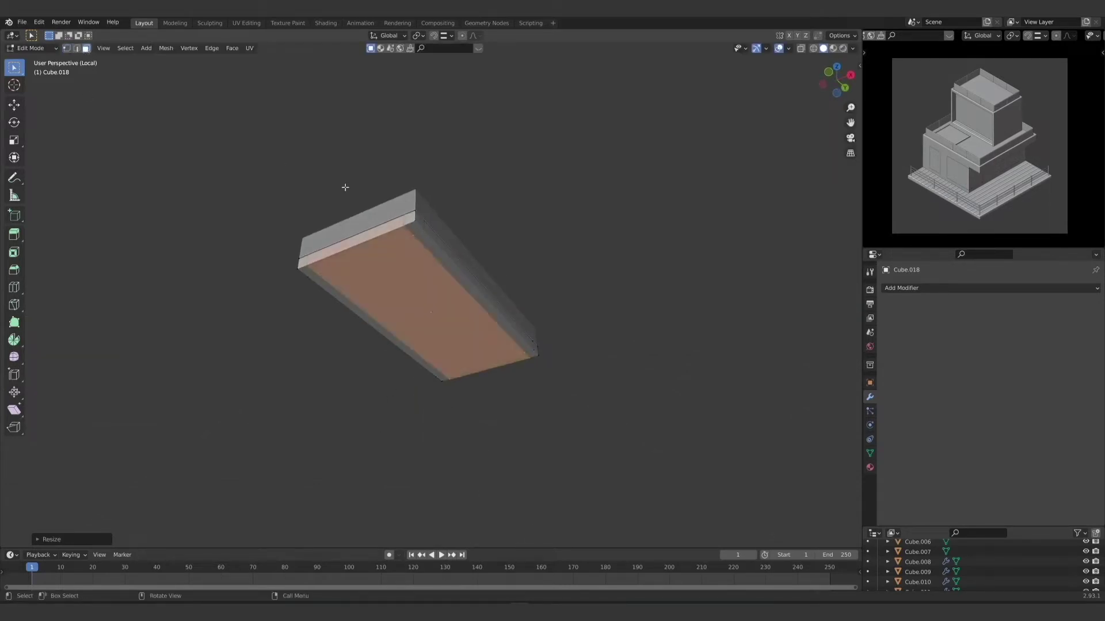
click(414, 227)
shift+click(308, 271)
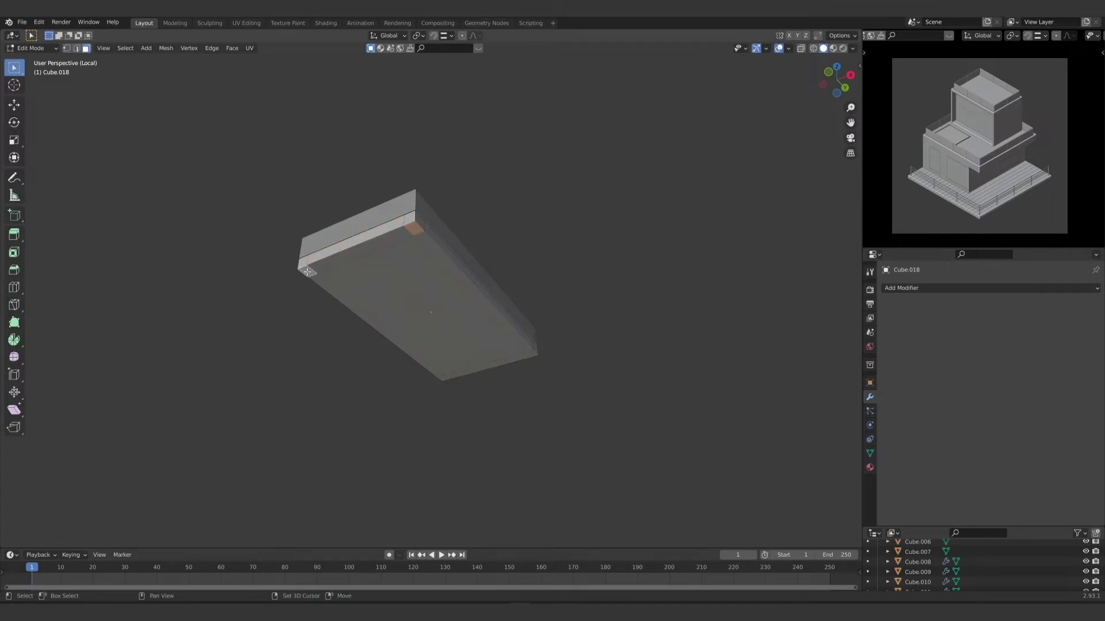
shift+click(531, 353)
shift+click(442, 379)
key(e)
click(461, 368)
middle_drag(460, 368, 460, 390)
key(g)
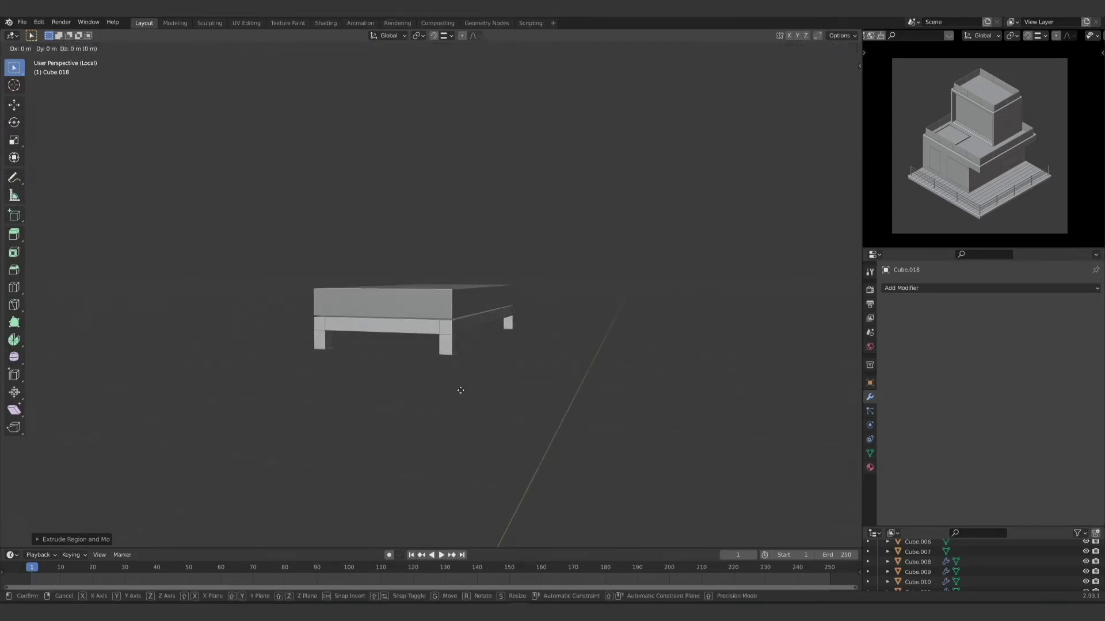
key(z)
click(459, 391)
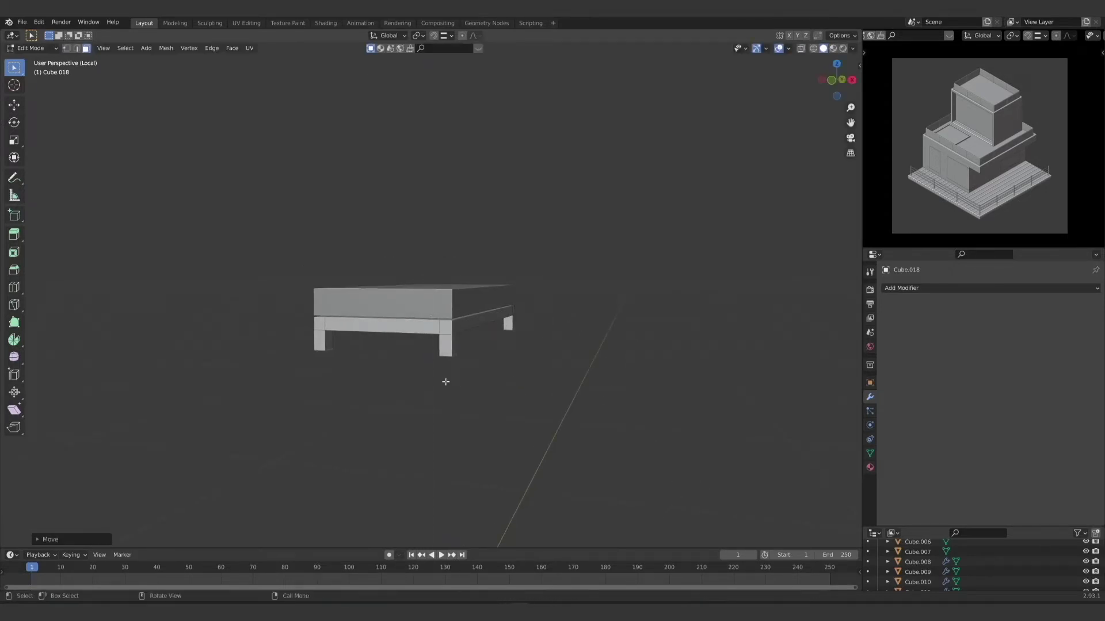
Step: Give the base a Bevel modifier with 0.1 m amount and one segment
middle_drag(443, 380, 412, 369)
key(Tab)
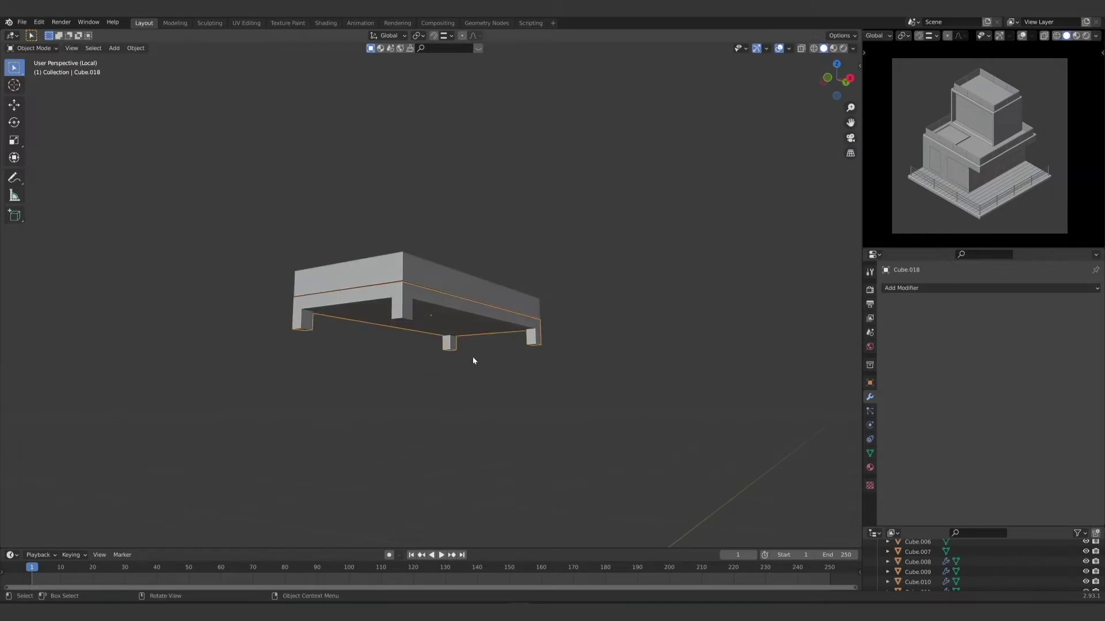
click(920, 288)
click(898, 326)
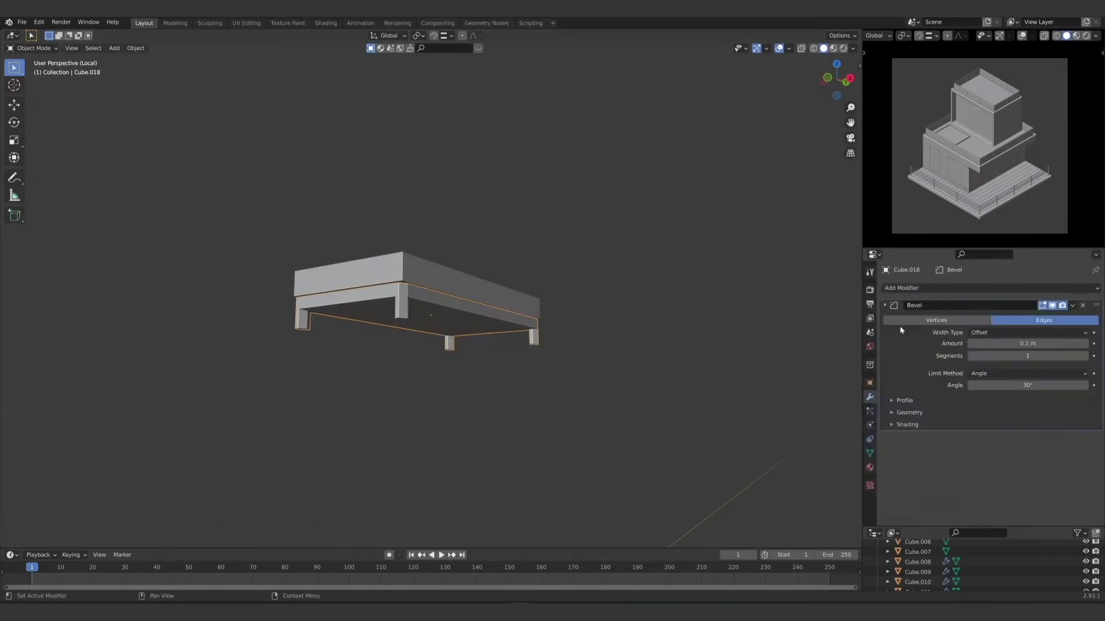
middle_drag(453, 354, 587, 374)
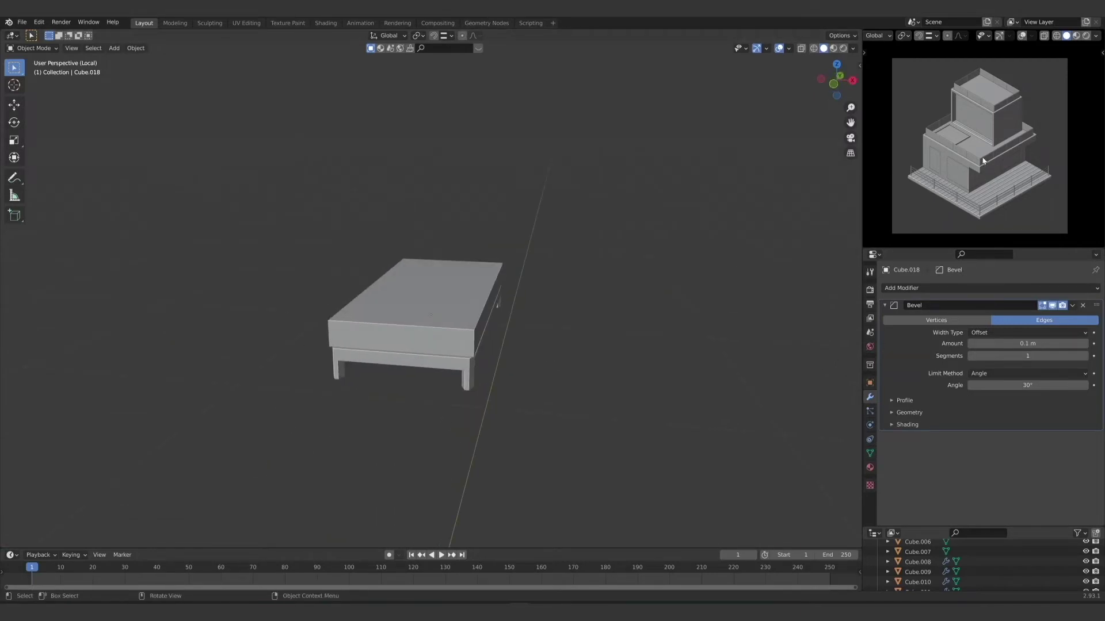
middle_drag(380, 381, 431, 437)
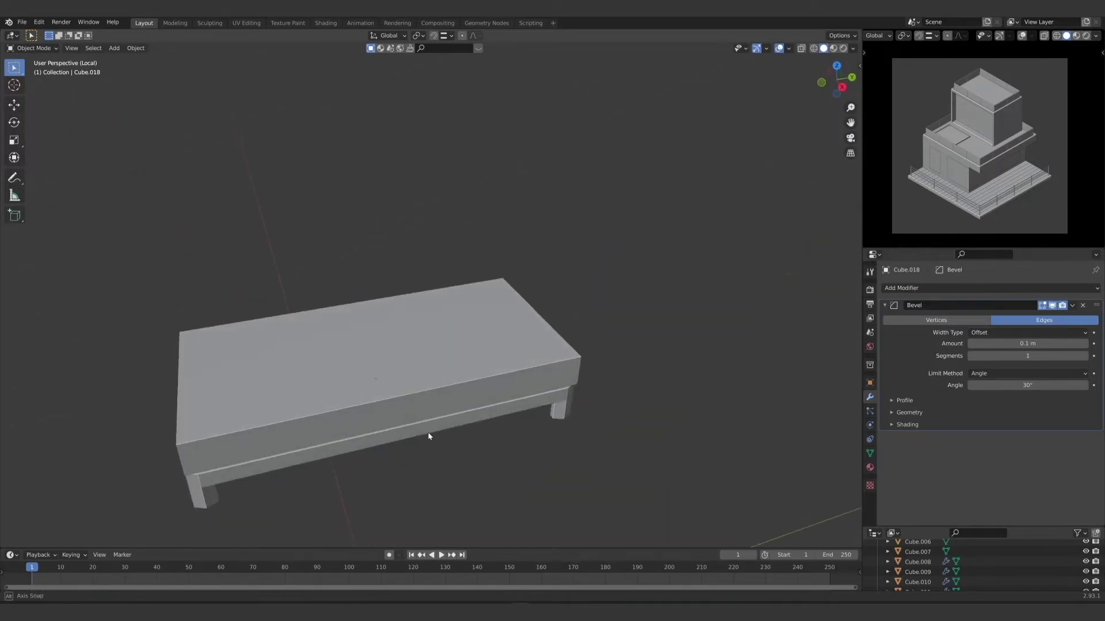
click(386, 356)
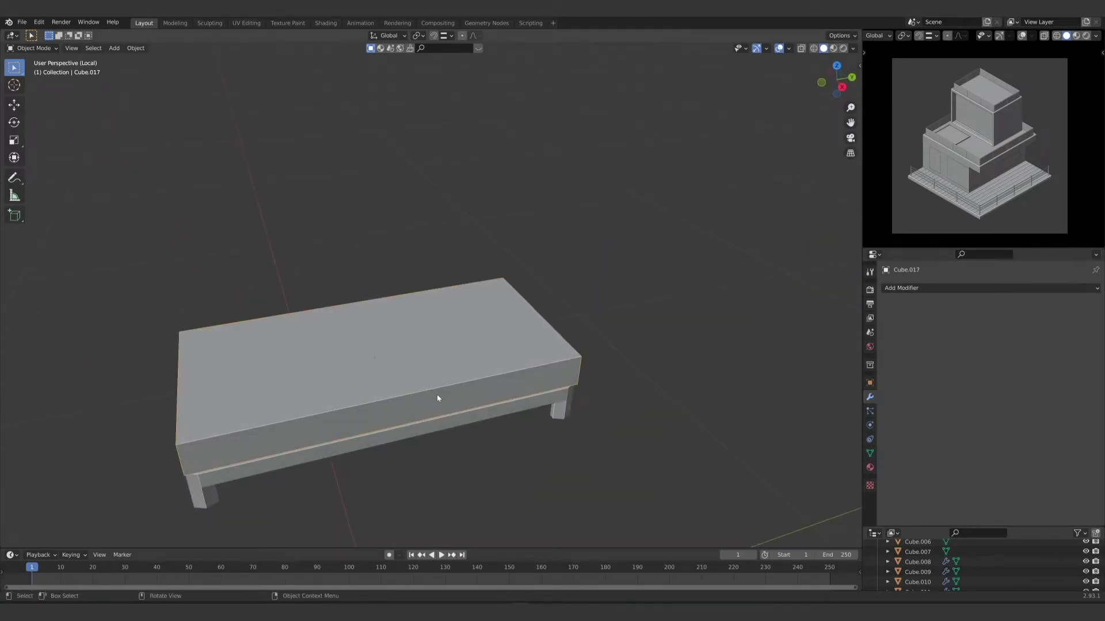
Step: Add a loop cut near one end of the upper slab in Edit Mode
middle_drag(518, 387, 447, 394)
key(Tab)
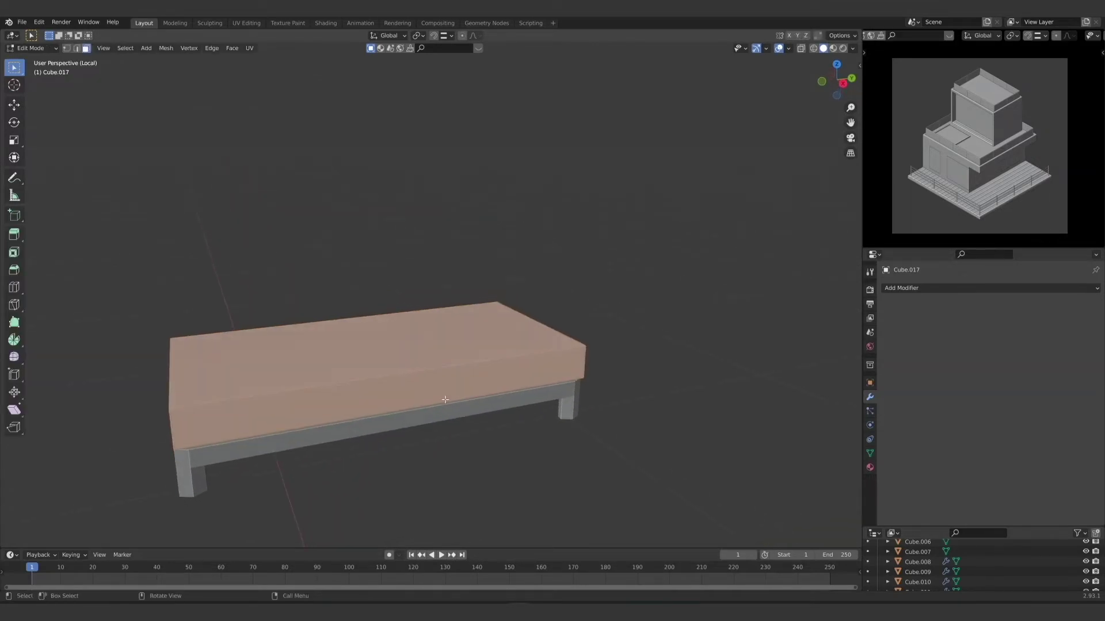
key(ctrl+r)
click(410, 370)
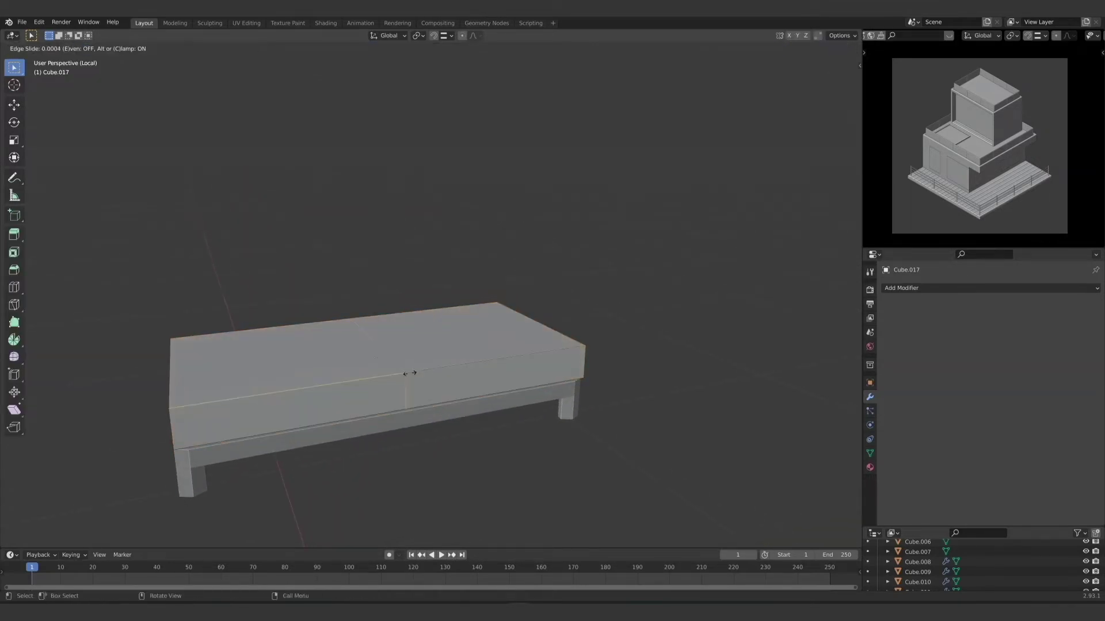
click(565, 356)
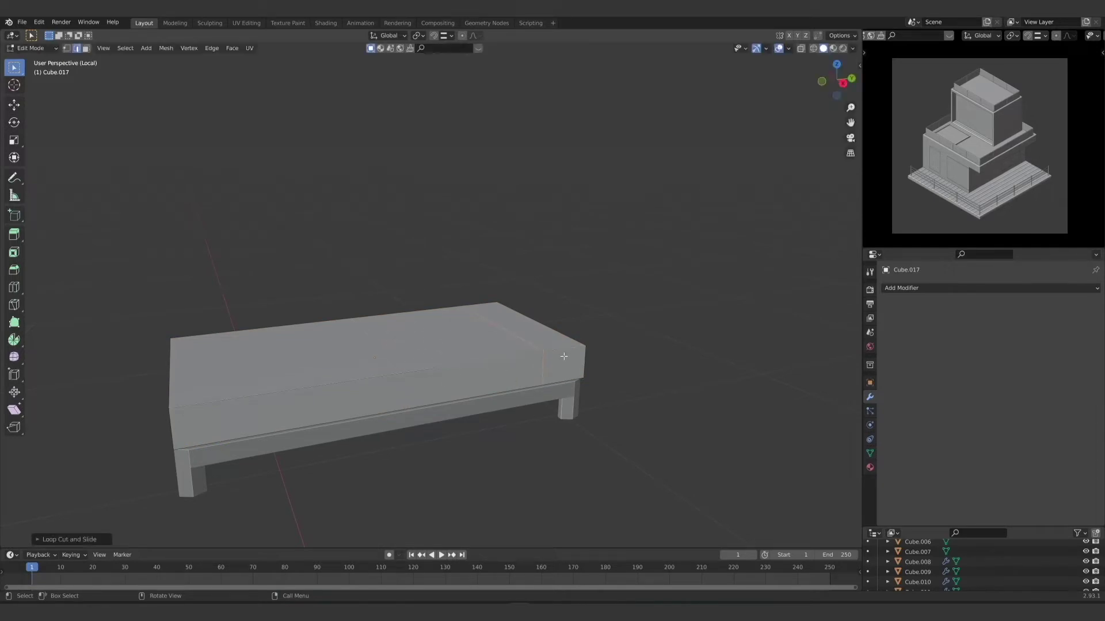
click(86, 49)
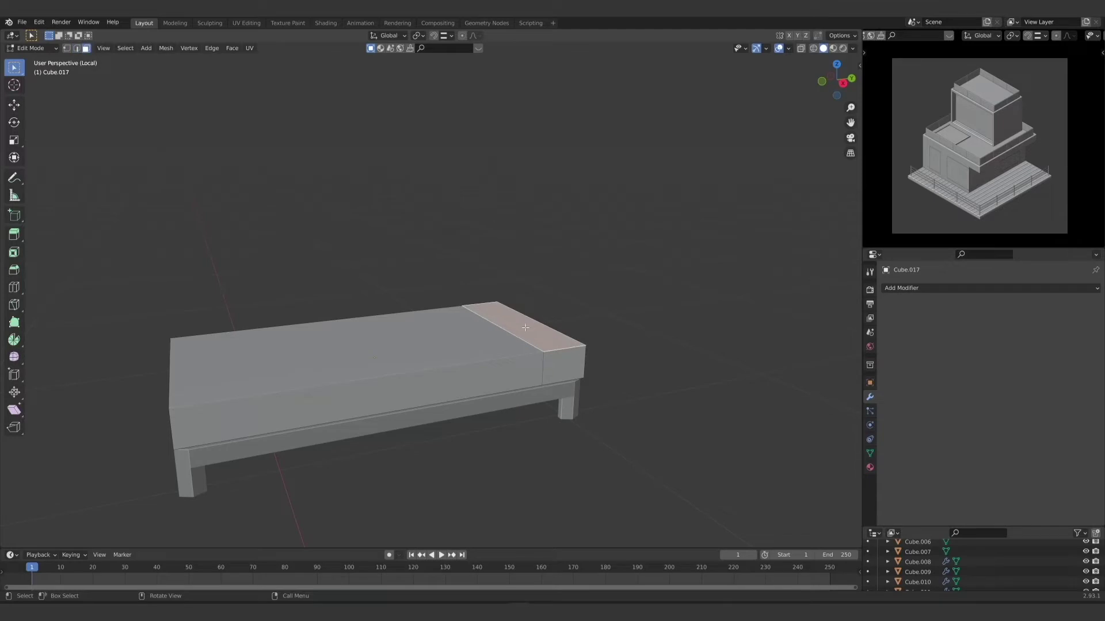
Step: Extrude the end face up into a backrest, then tilt and reposition it
key(KP_3)
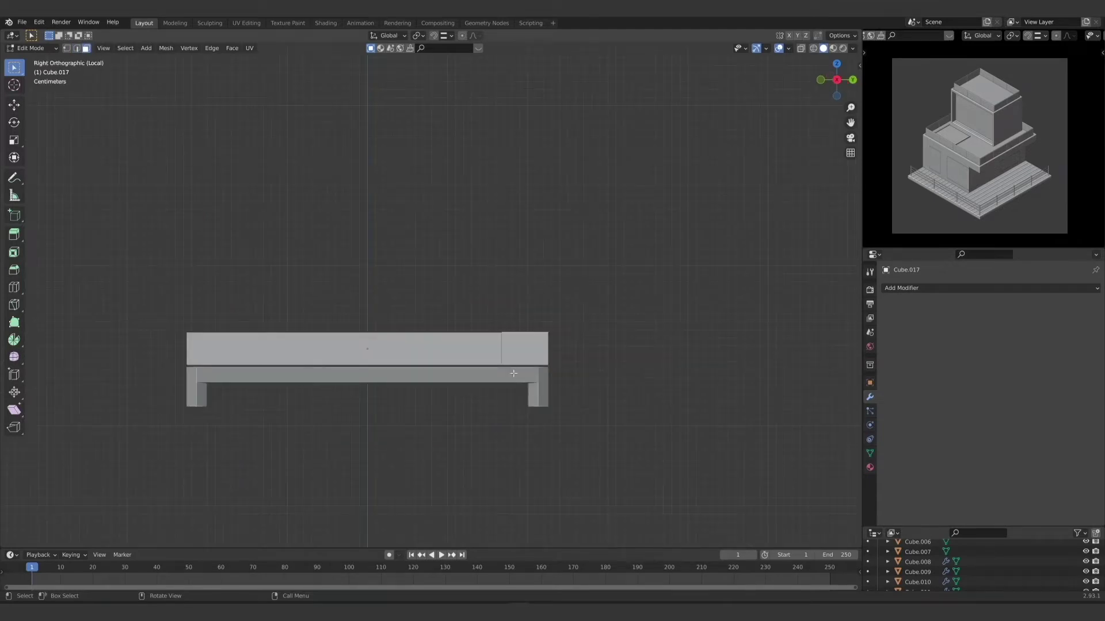
key(e)
click(526, 335)
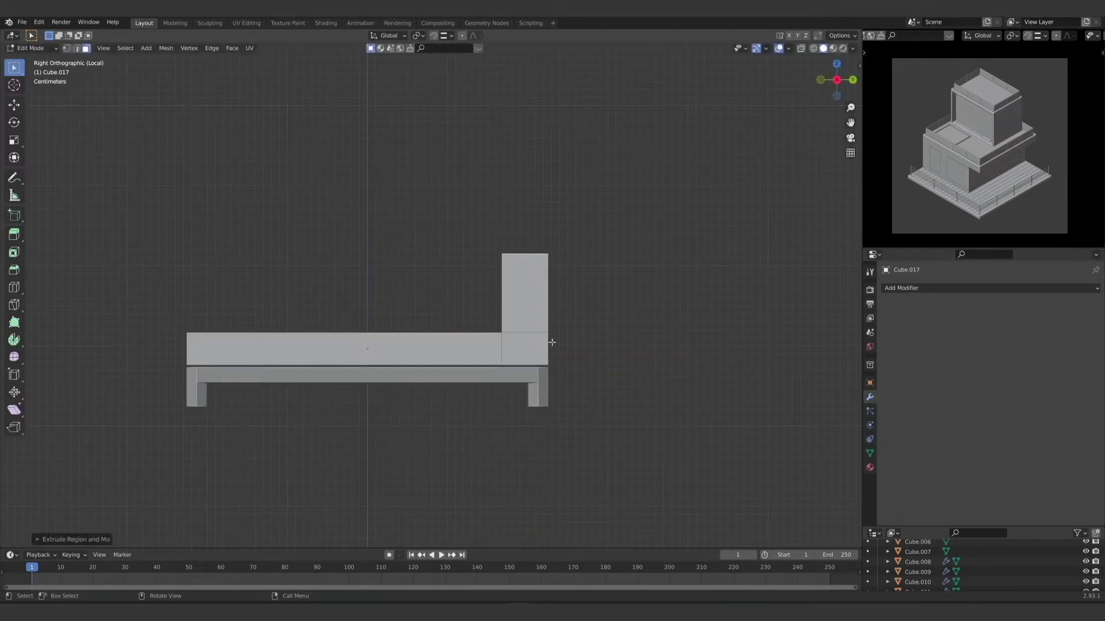
key(r)
click(644, 371)
key(g)
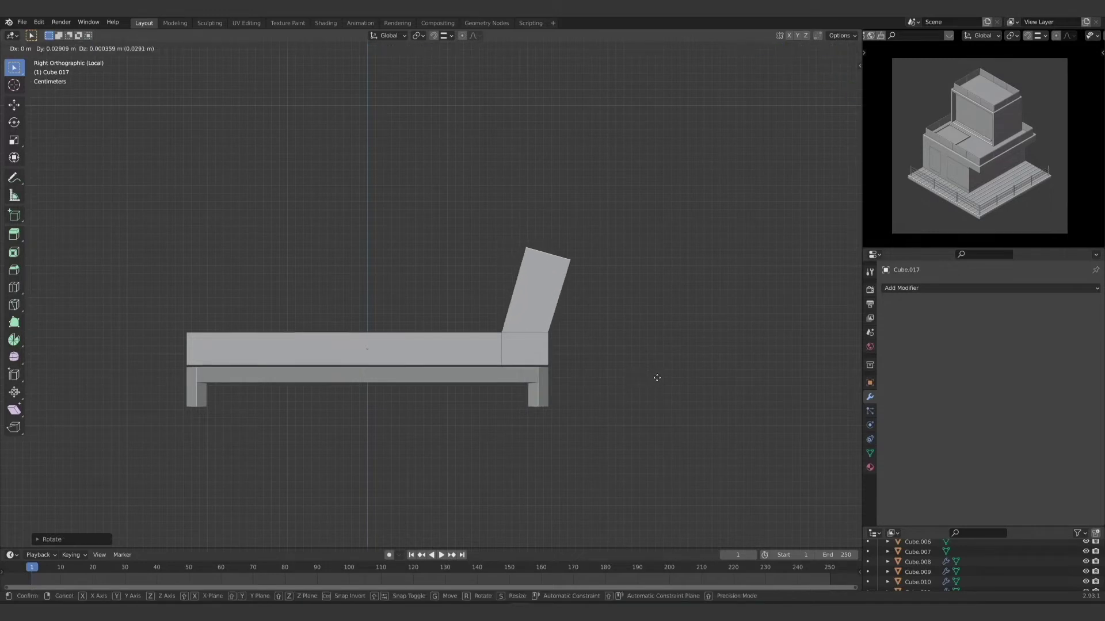
click(657, 377)
middle_drag(614, 379, 554, 409)
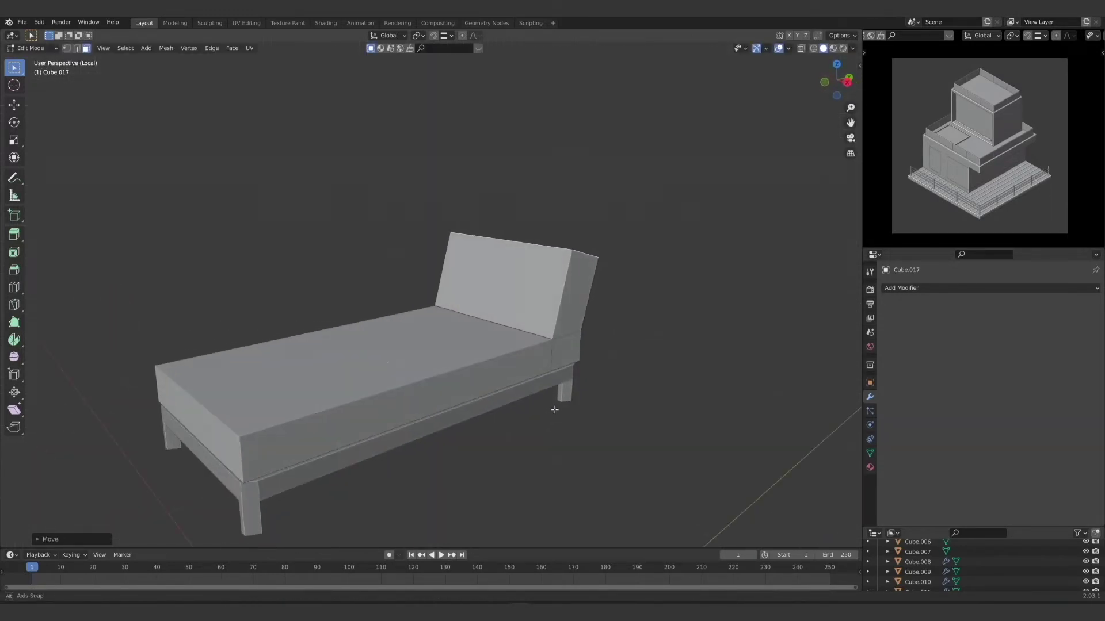
Step: Add a Bevel modifier to the chaise in Object Mode
key(Tab)
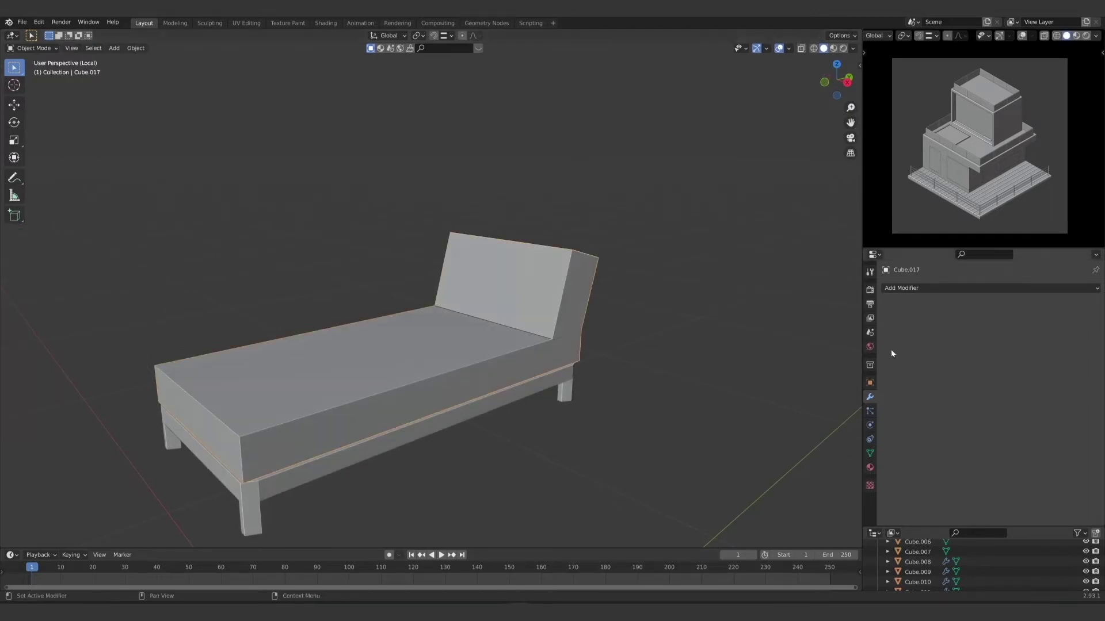
click(901, 287)
click(898, 327)
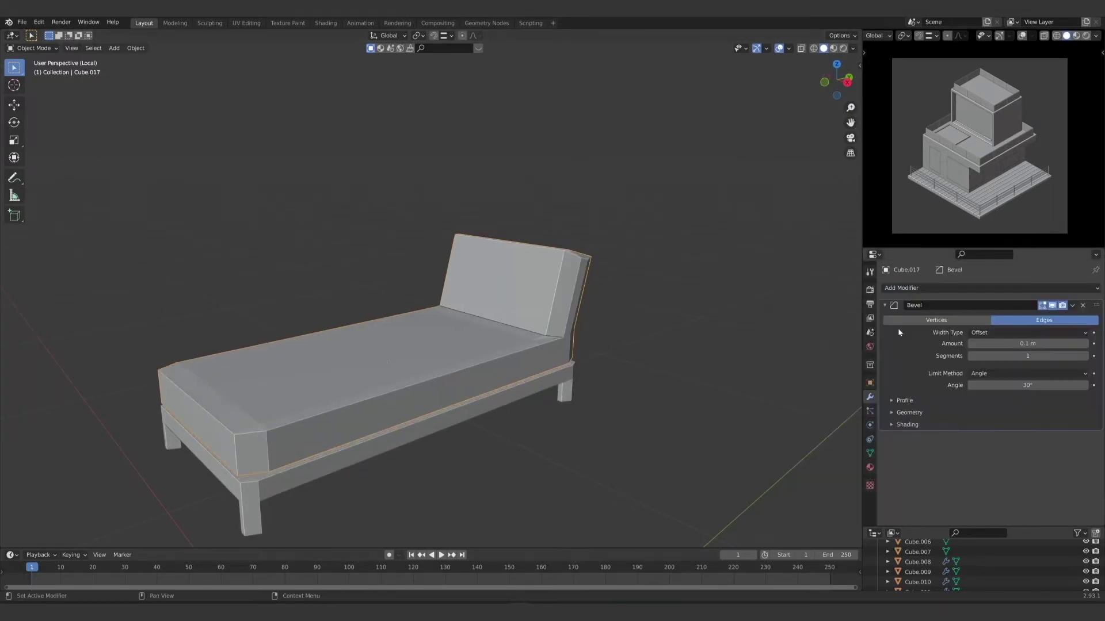
Step: Apply all transforms, reset the chaise's origin, and set the bevel amount to 0.006 m
key(ctrl+a)
click(390, 294)
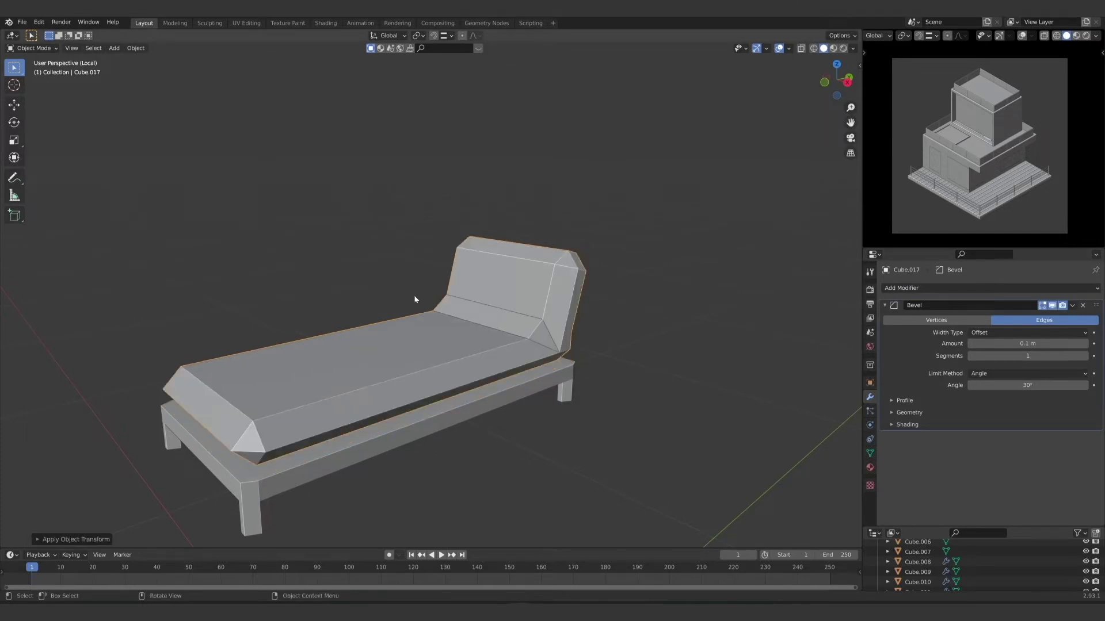
click(143, 50)
mouse_move(184, 63)
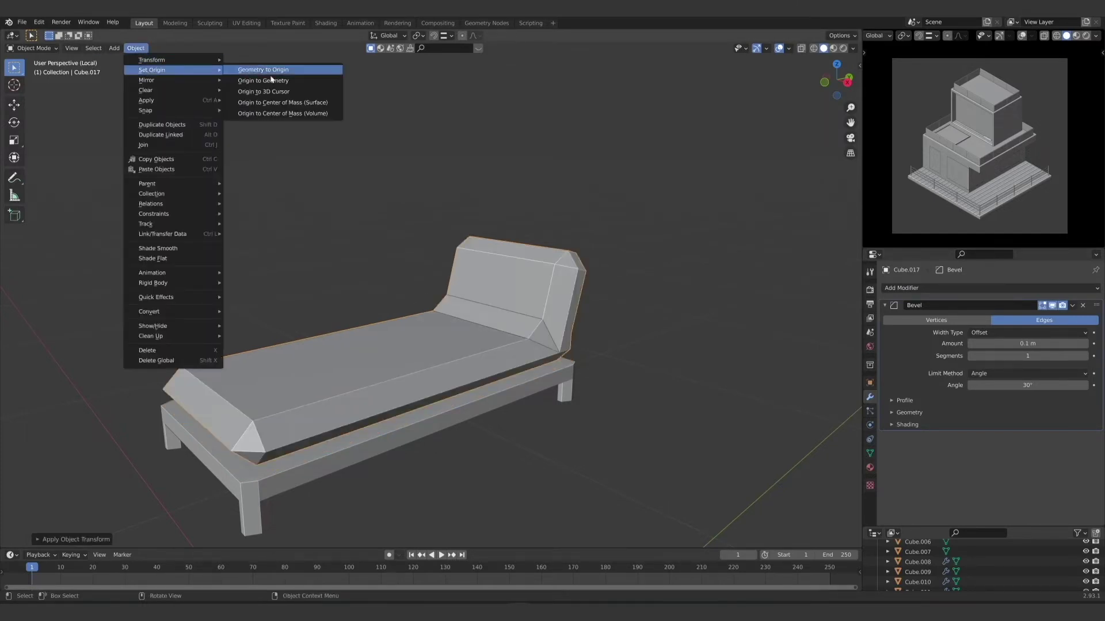
click(291, 81)
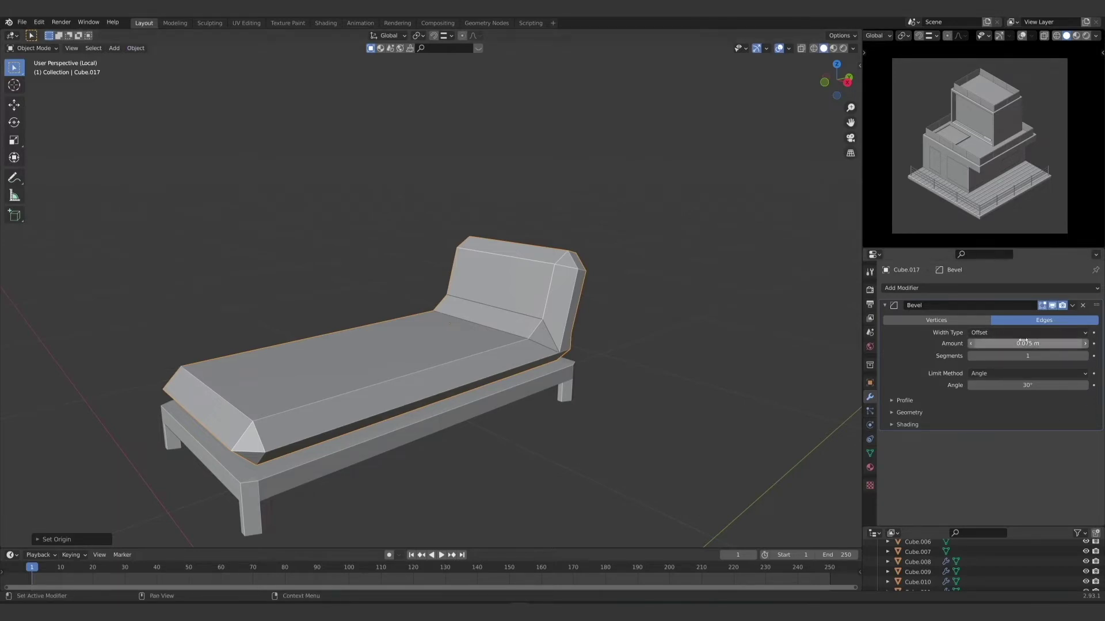
drag(1023, 344, 976, 343)
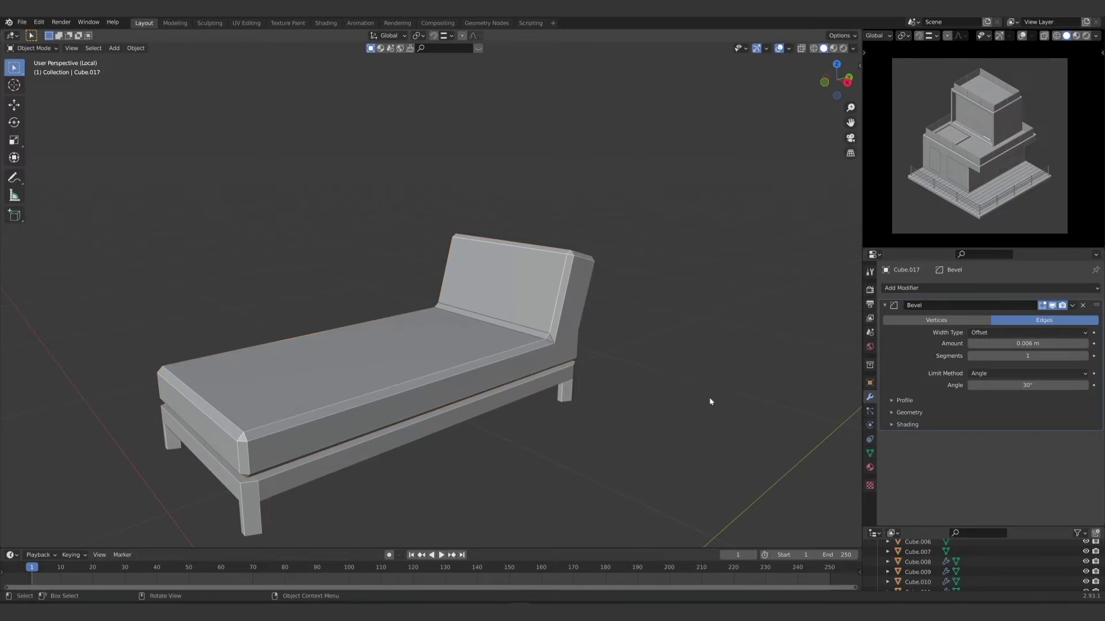
middle_drag(710, 402, 560, 431)
Step: Add a cube, shrink it, and move it over beside the lounge chair
key(shift+a)
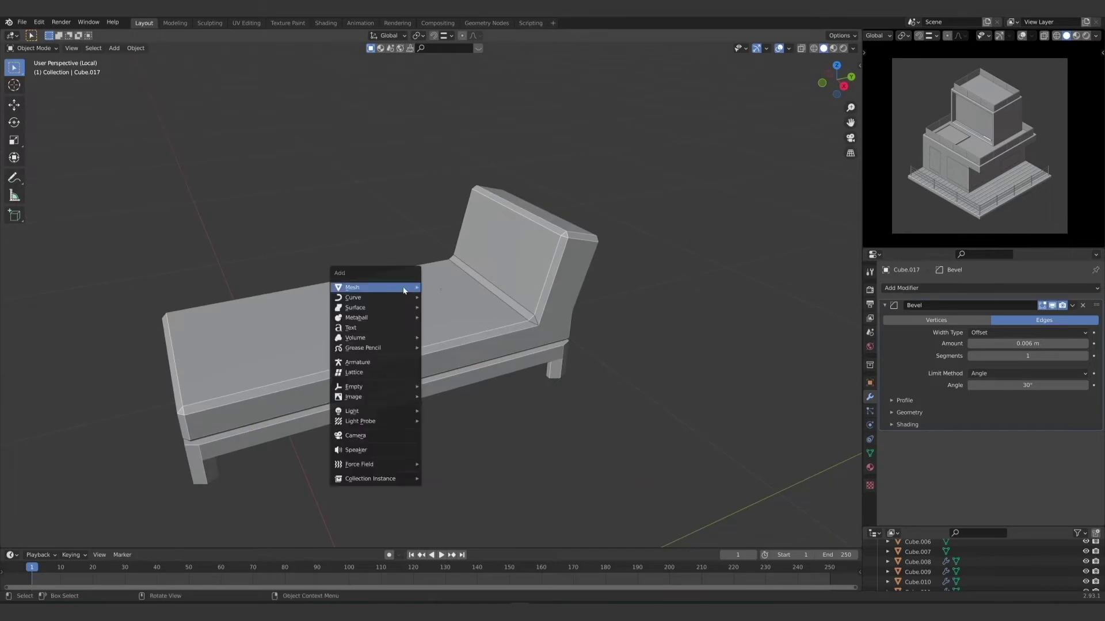
mouse_move(403, 288)
click(460, 297)
key(s)
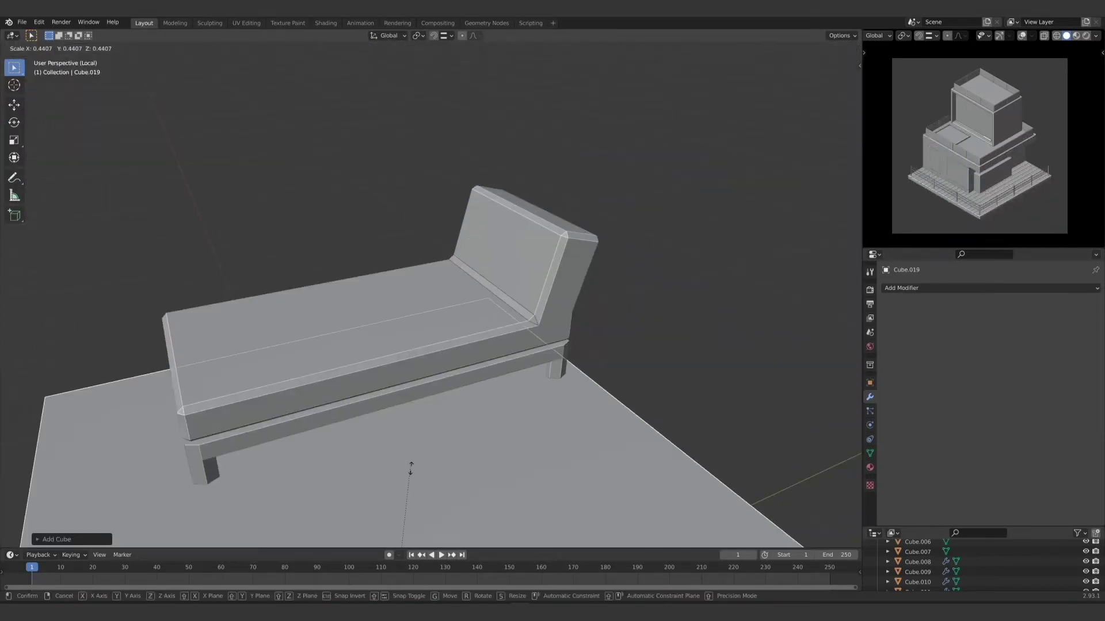
click(400, 547)
key(g)
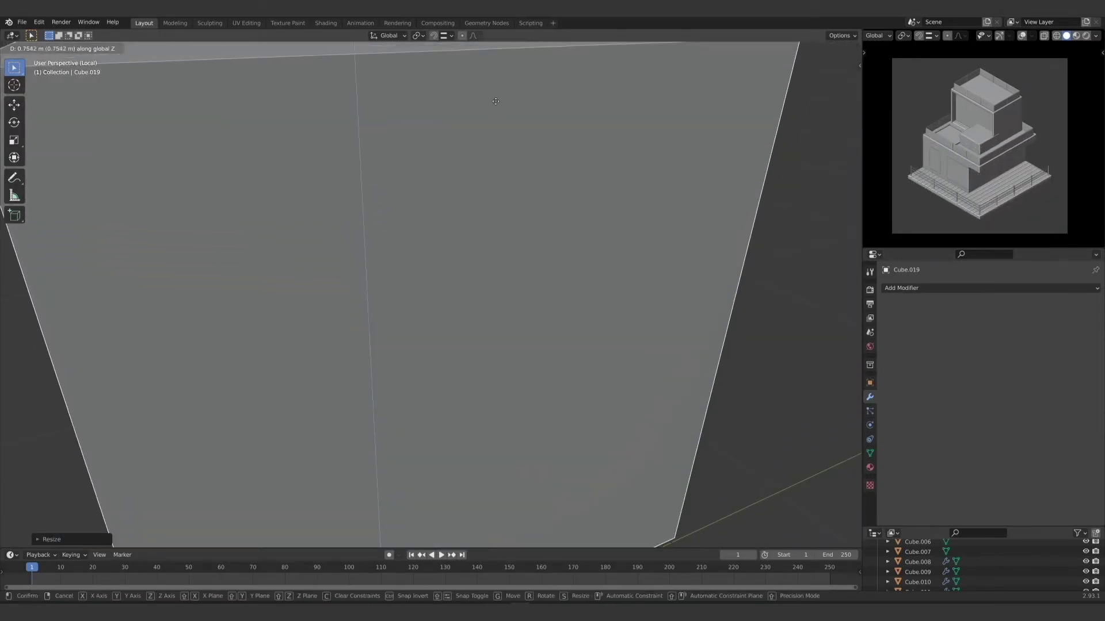
click(765, 395)
key(s)
click(375, 352)
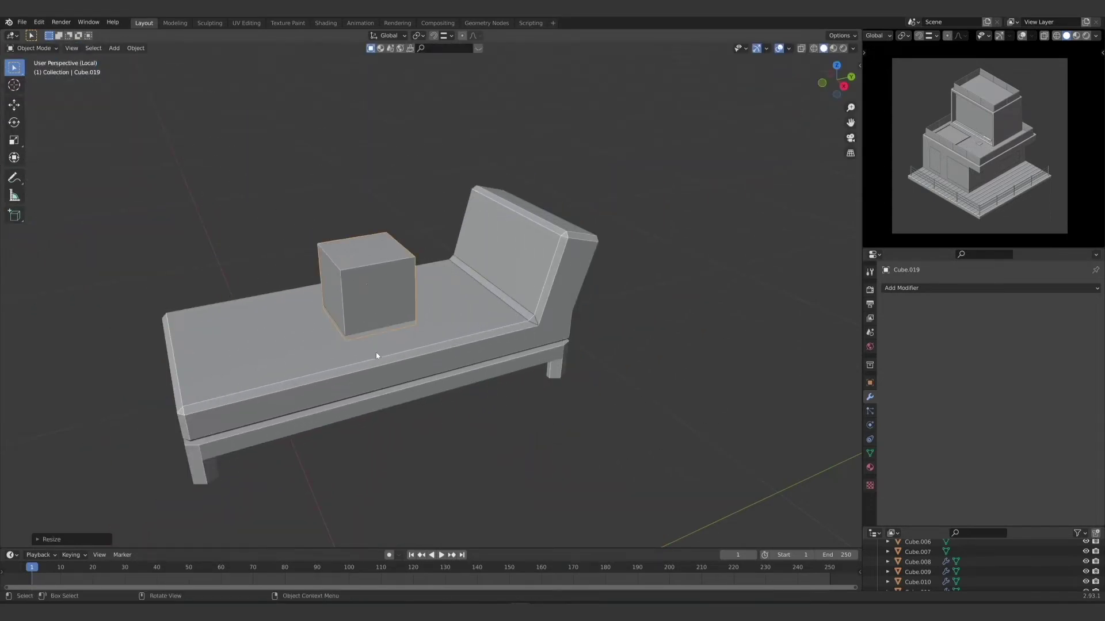
Step: Rescale the cube into a long, thin cushion-sized slab
middle_drag(375, 352, 468, 351)
key(s)
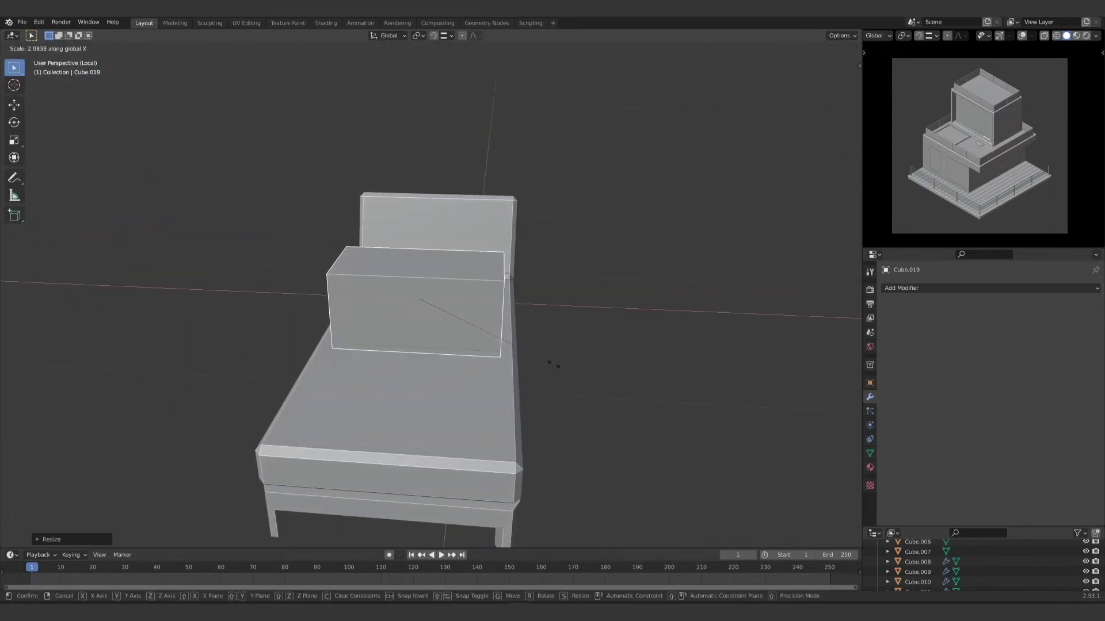
click(547, 369)
middle_drag(547, 370, 511, 404)
key(s)
click(478, 403)
key(s)
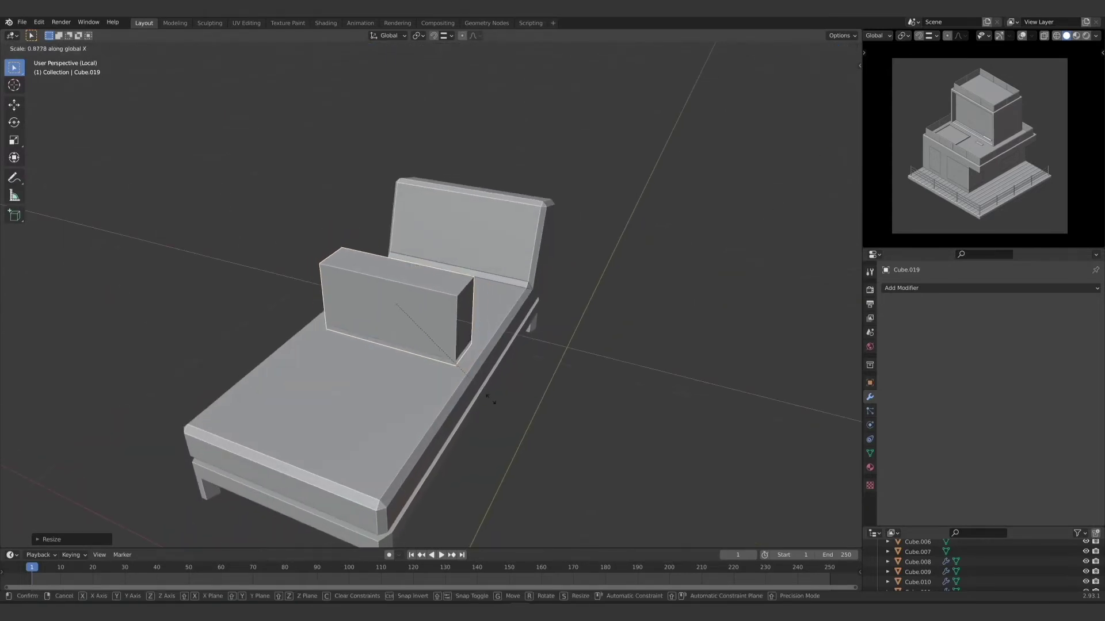
click(485, 394)
key(s)
click(561, 411)
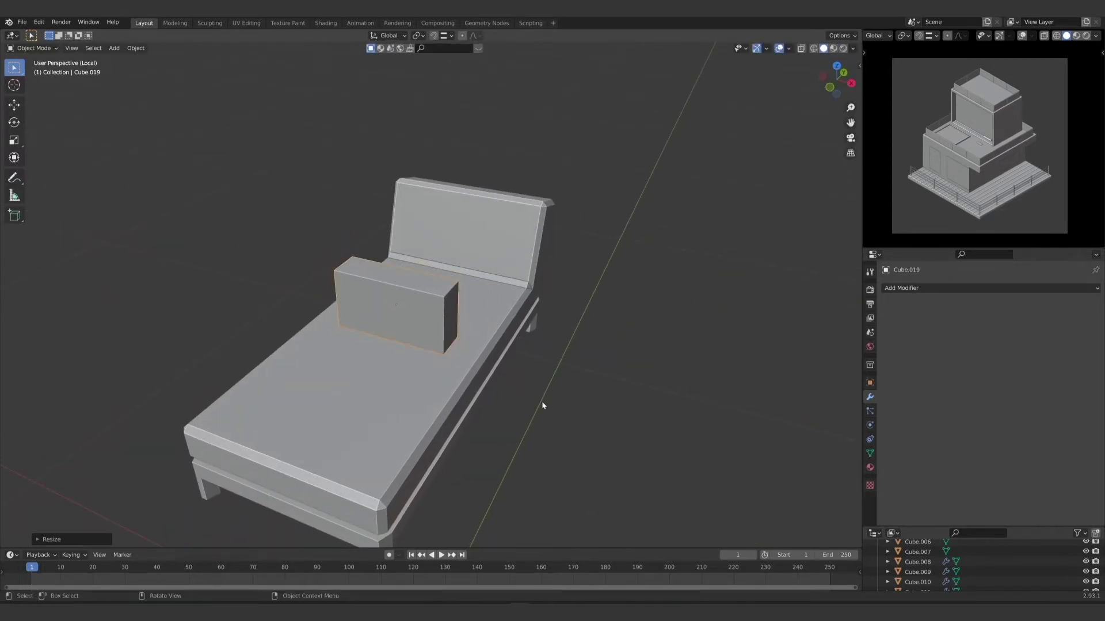
Step: In right side view, tilt the cushion and lean it against the chaise's backrest
middle_drag(541, 401, 493, 376)
key(KP_3)
key(r)
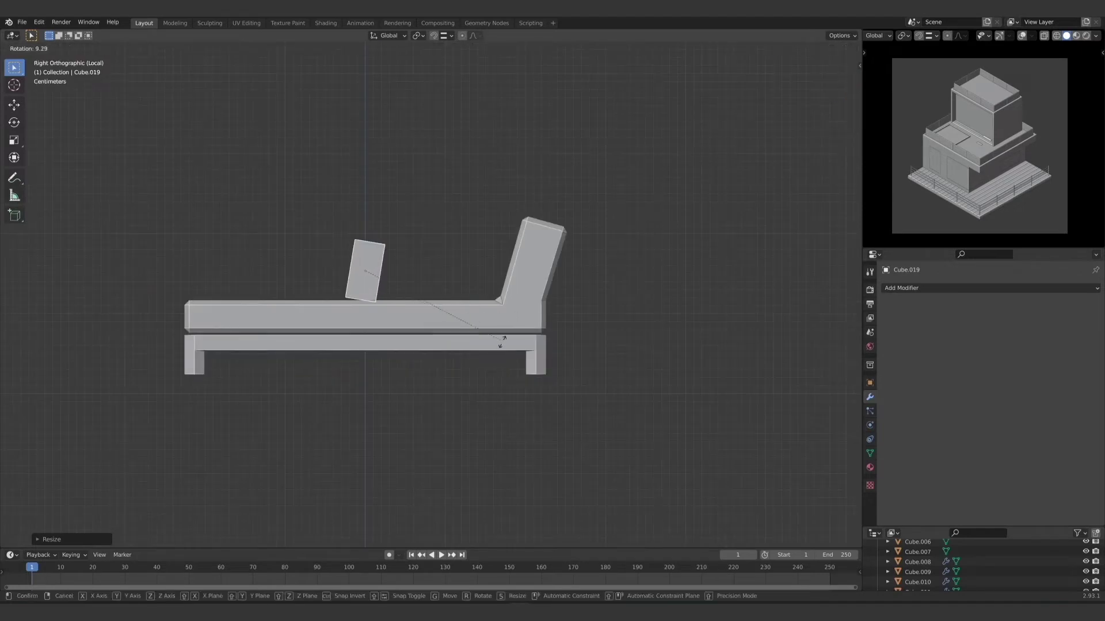
click(498, 344)
key(g)
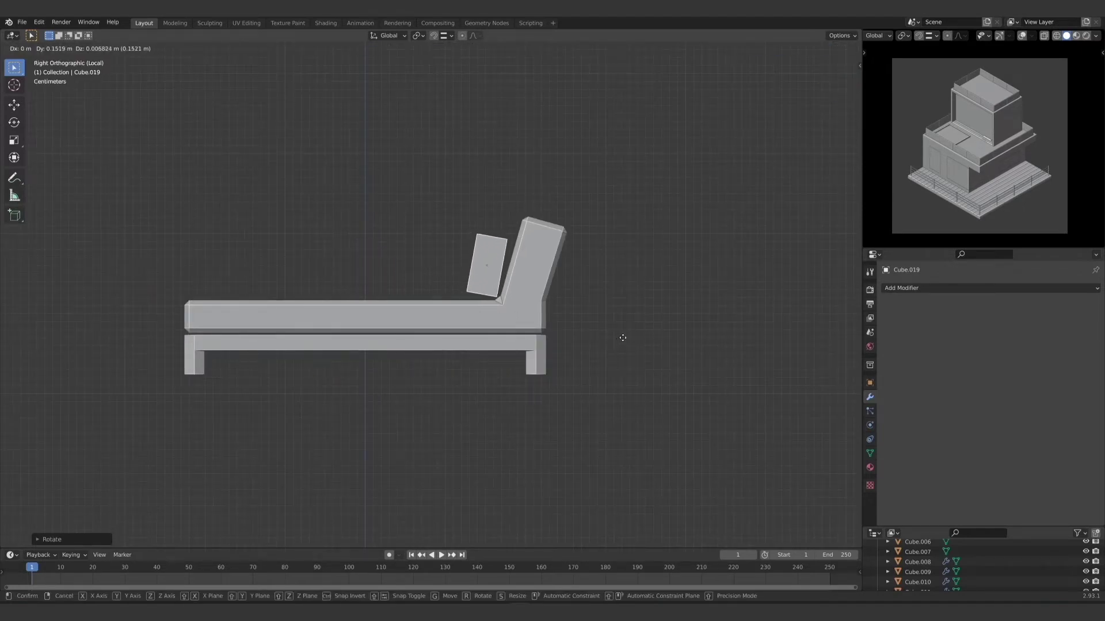
click(575, 357)
middle_drag(571, 360, 507, 345)
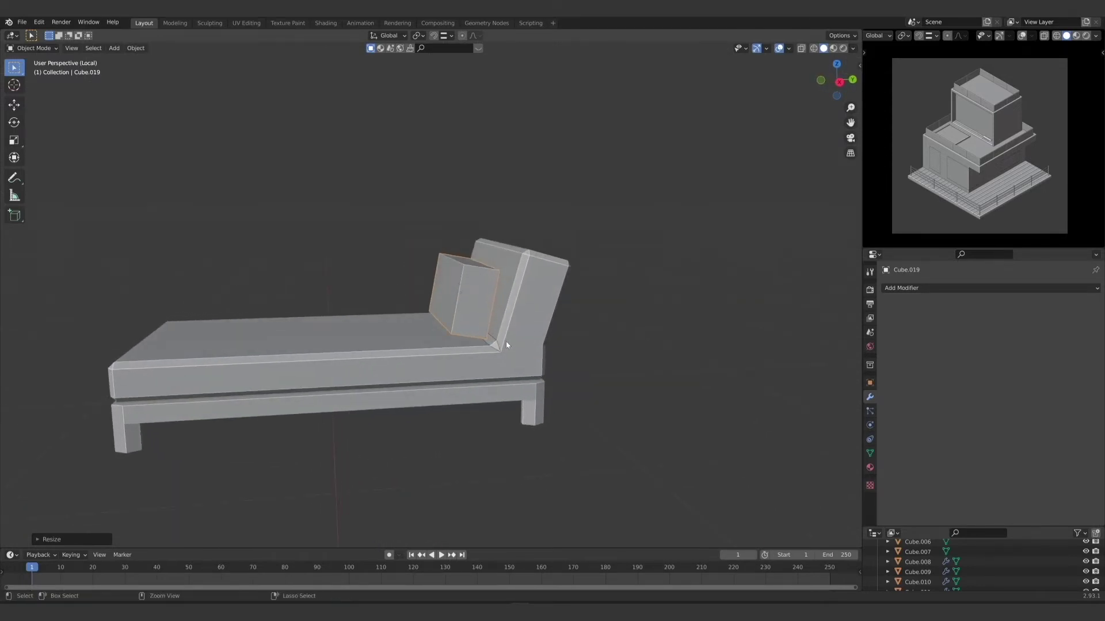
Step: Apply the cushion's scale and rotation and reset its origin
key(ctrl+a)
click(506, 346)
click(136, 48)
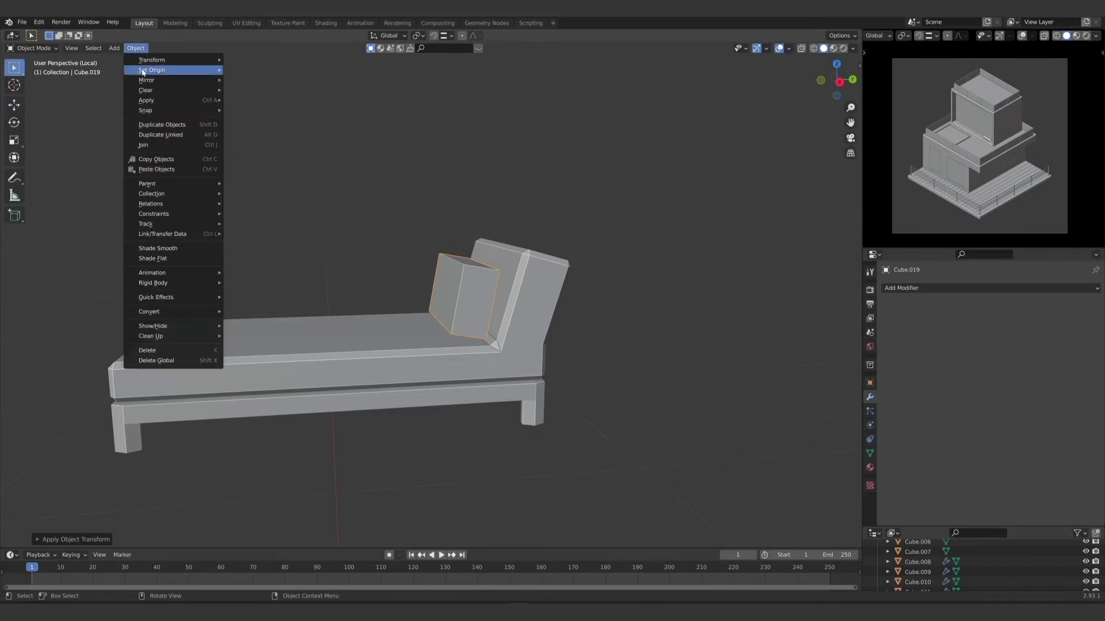
mouse_move(155, 73)
click(254, 81)
Step: Add a Bevel modifier to the cushion with Amount about 0.008 m
click(938, 286)
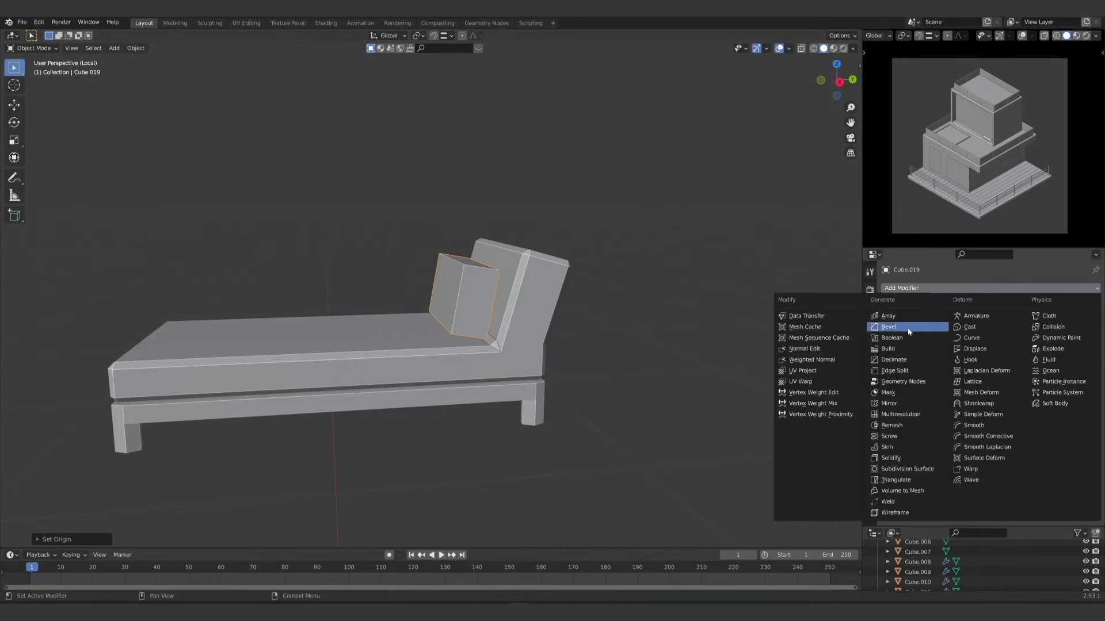
click(894, 329)
drag(999, 343, 968, 344)
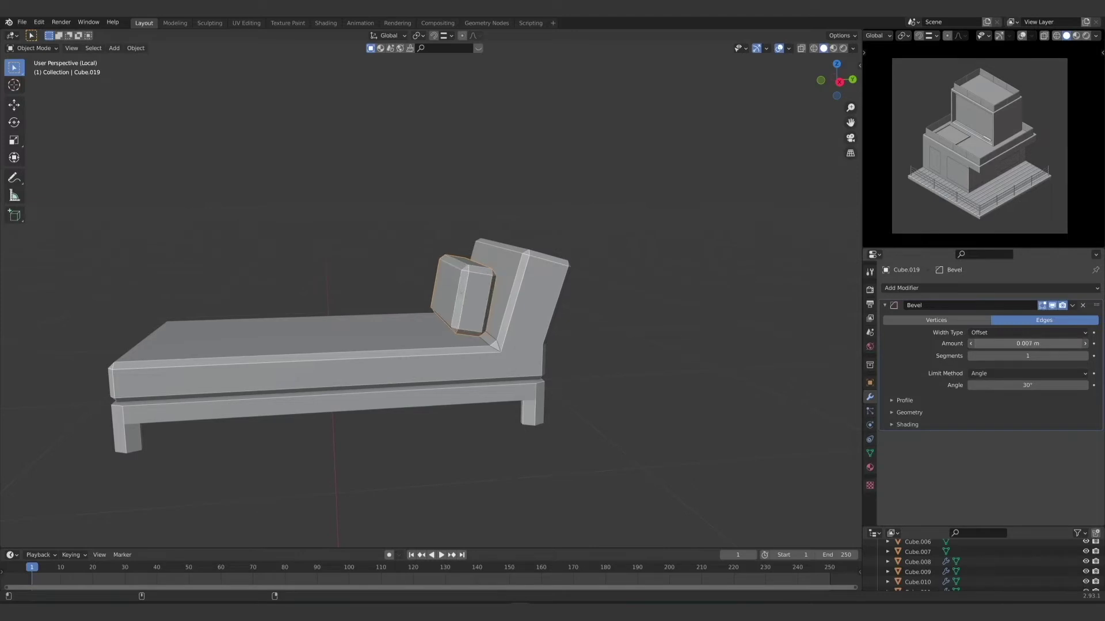
click(703, 316)
middle_drag(702, 316, 585, 345)
scroll(538, 333, down, 2)
Step: Leave local view, lift the lounge chair onto the balcony along Z, and shrink it
scroll(513, 327, up, 1)
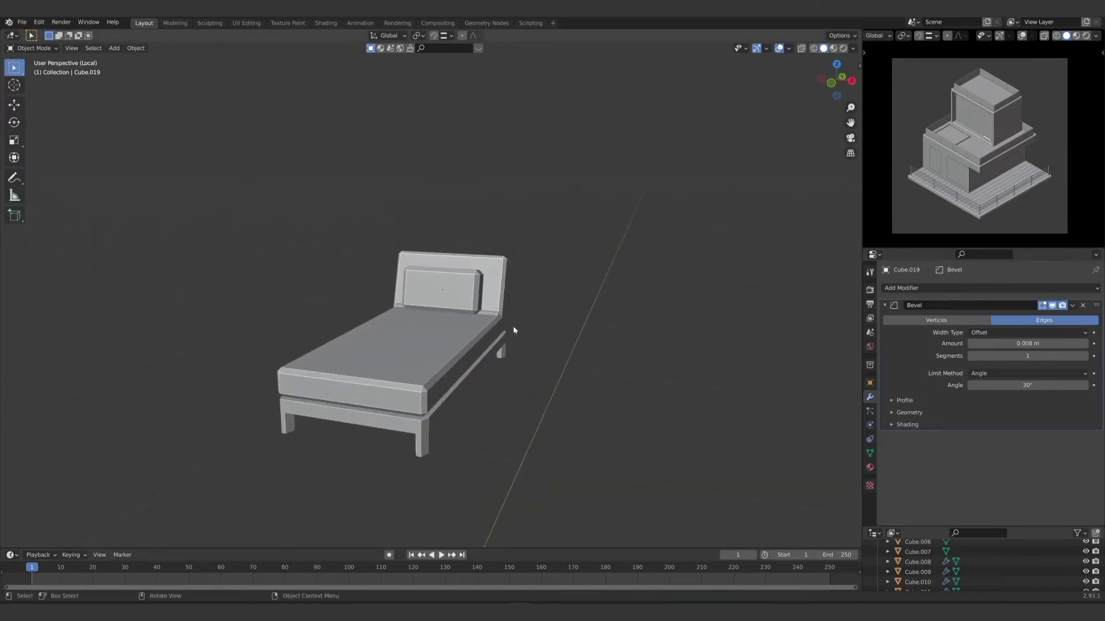
key(KP_Divide)
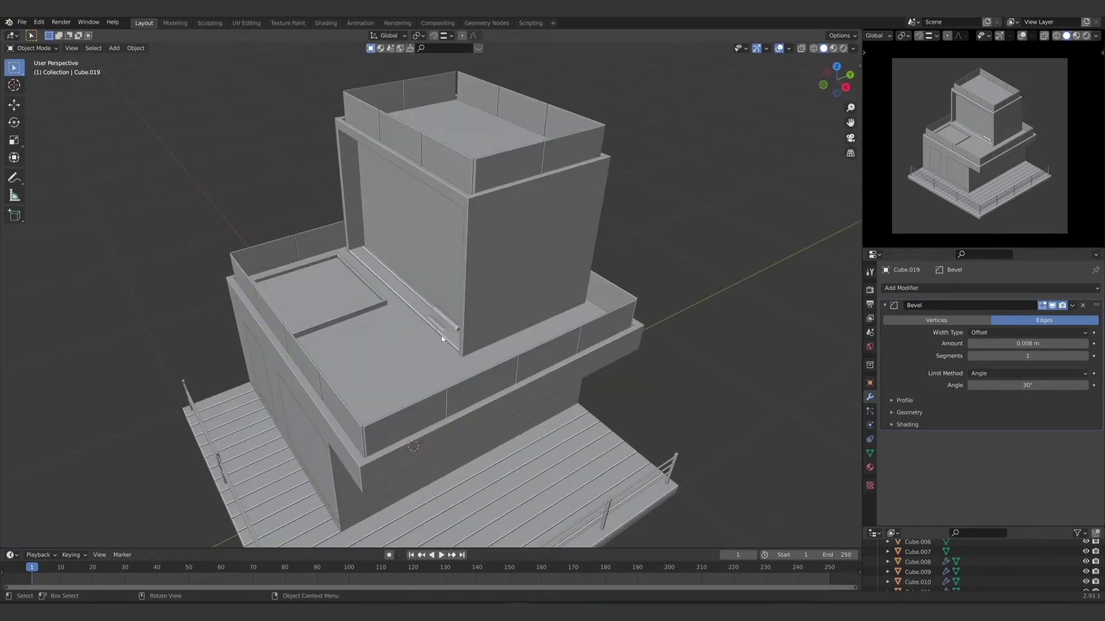
mouse_move(468, 384)
middle_down()
mouse_move(484, 356)
mouse_move(473, 366)
middle_up()
scroll(469, 377, up, 5)
scroll(473, 367, down, 3)
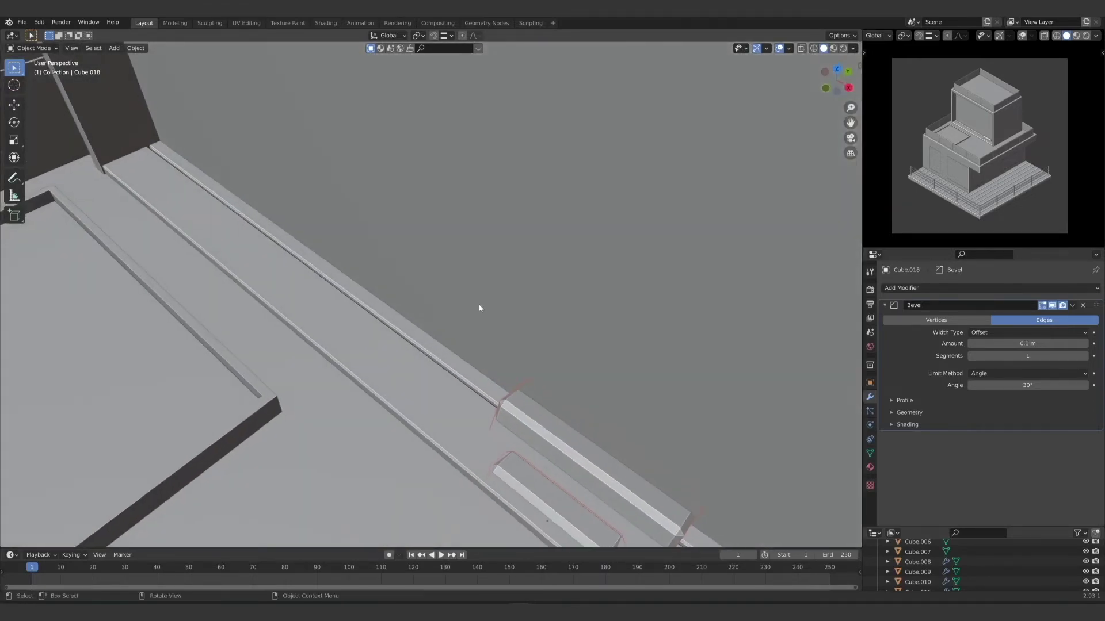
scroll(481, 313, down, 5)
scroll(485, 319, down, 1)
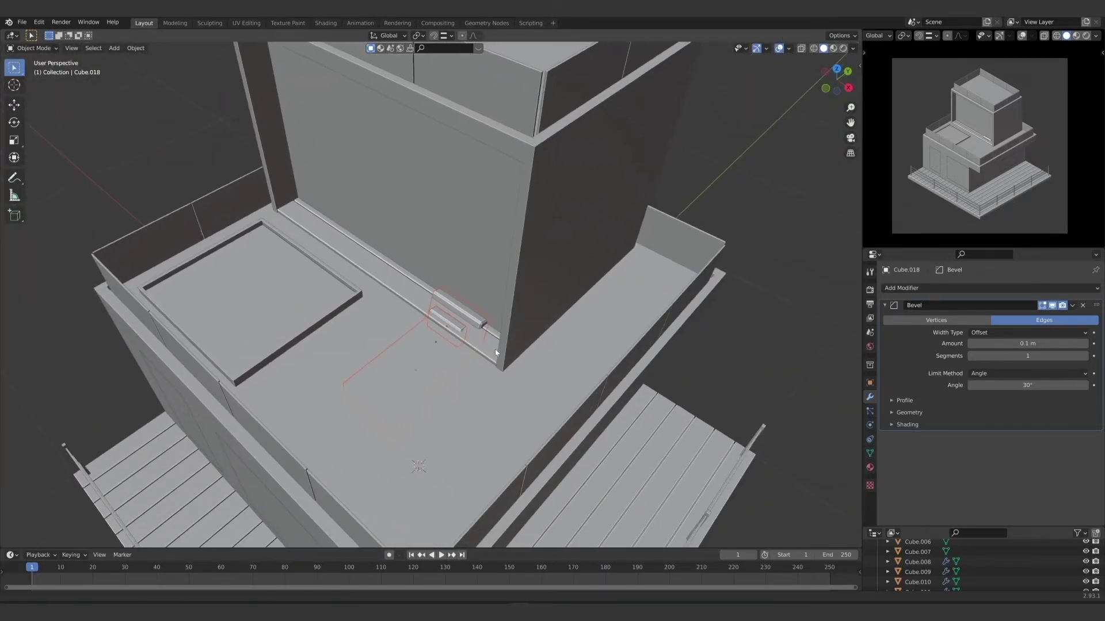
key(g)
key(z)
click(678, 342)
scroll(679, 342, down, 3)
key(s)
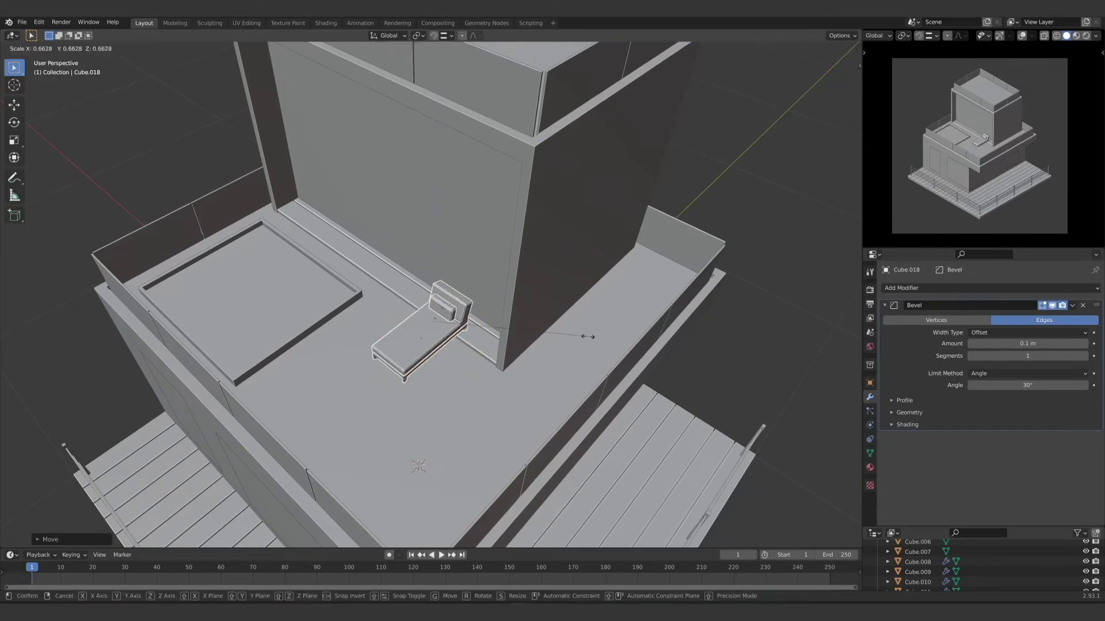
click(541, 336)
Step: From top view, reposition the chair across the terrace and enlarge it about 1.09 times
key(KP_7)
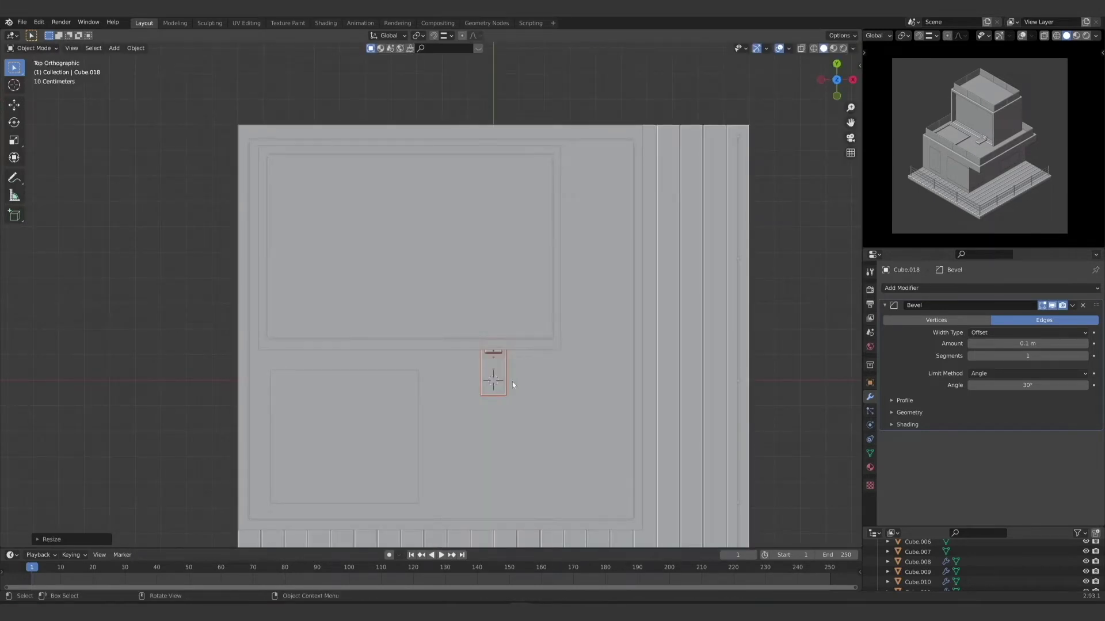
key(g)
click(495, 450)
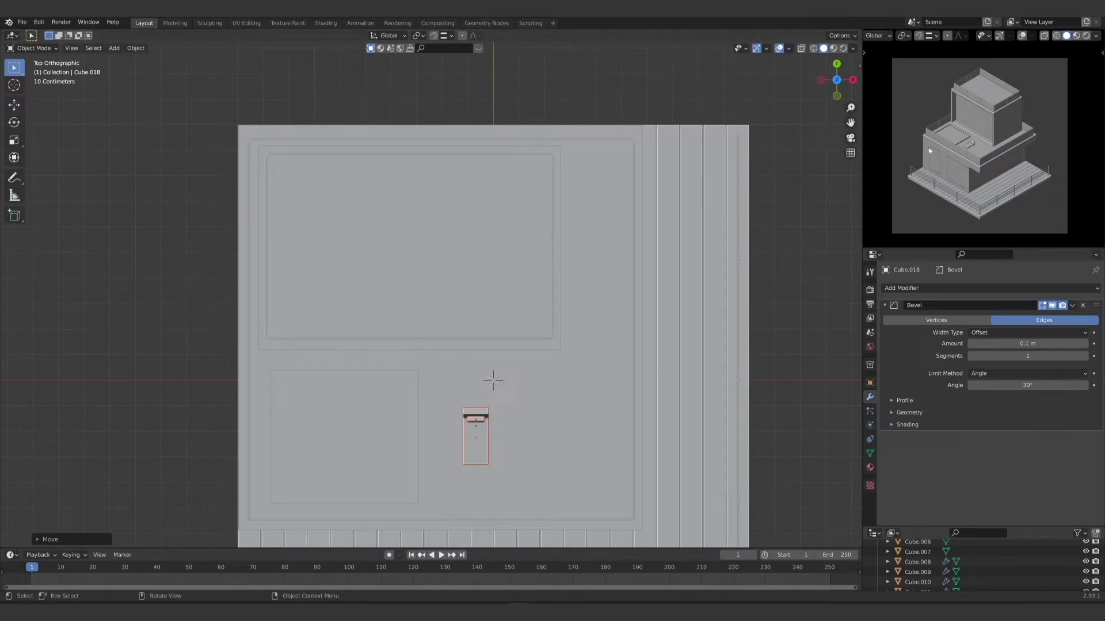
key(s)
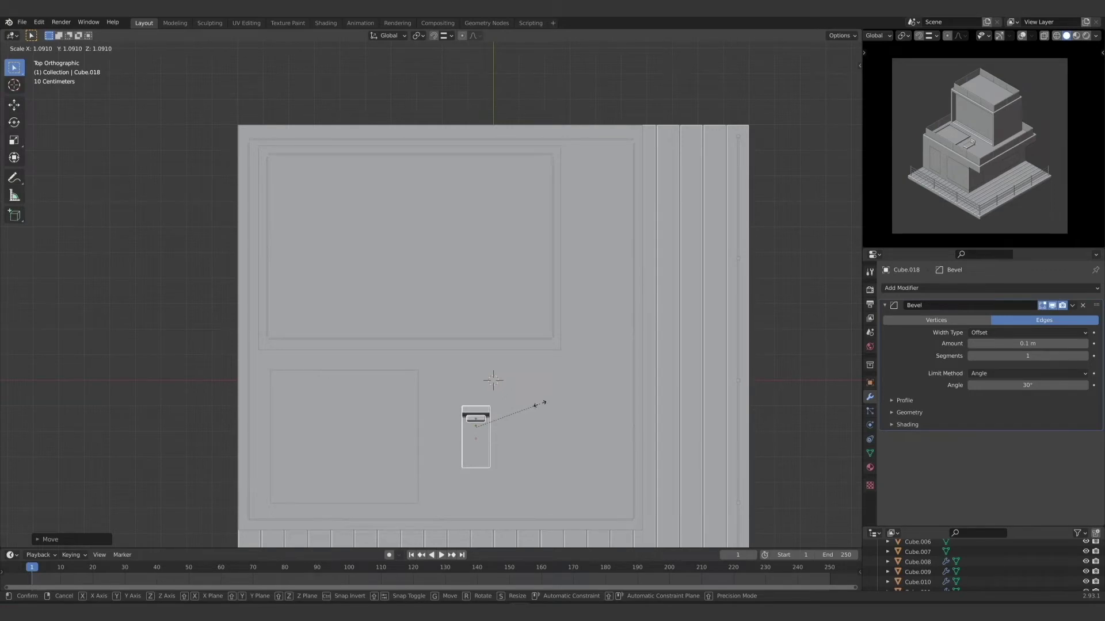
click(539, 405)
mouse_move(540, 405)
middle_down()
mouse_move(478, 422)
mouse_move(456, 385)
mouse_move(419, 389)
middle_up()
scroll(381, 356, up, 8)
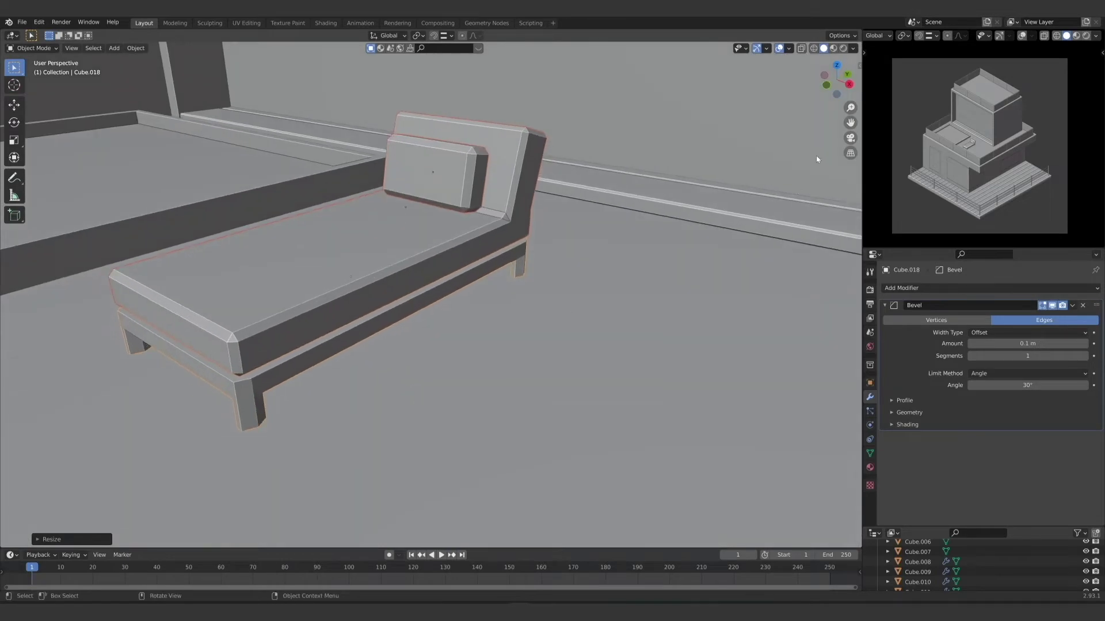
Step: Set viewport shading Color to Random and lower the chair along Z onto the floor
click(853, 49)
click(846, 182)
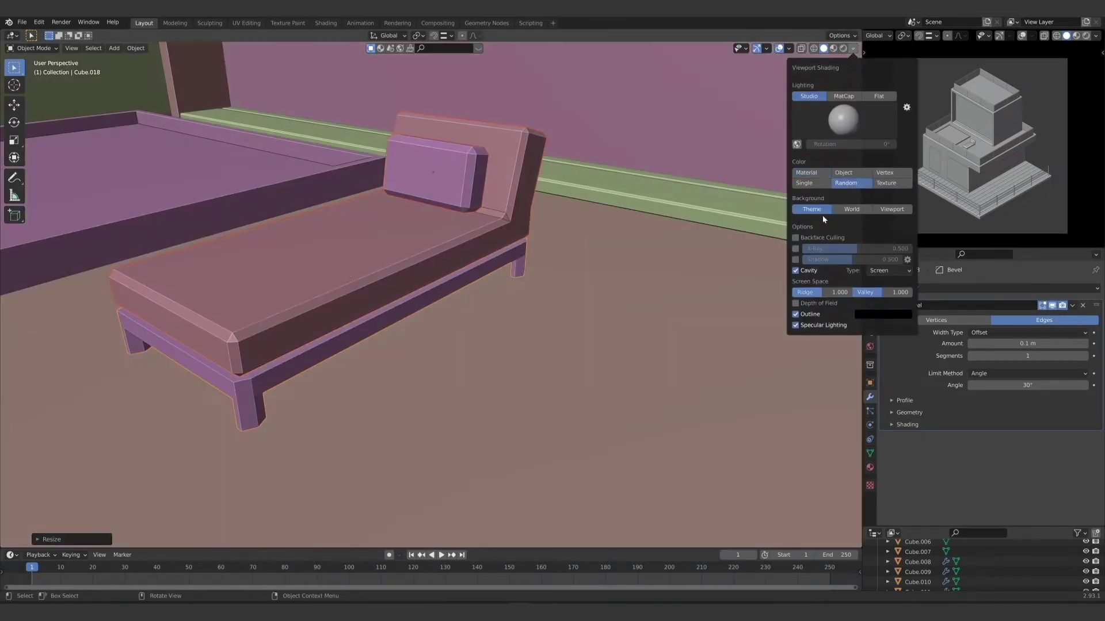
key(g)
key(z)
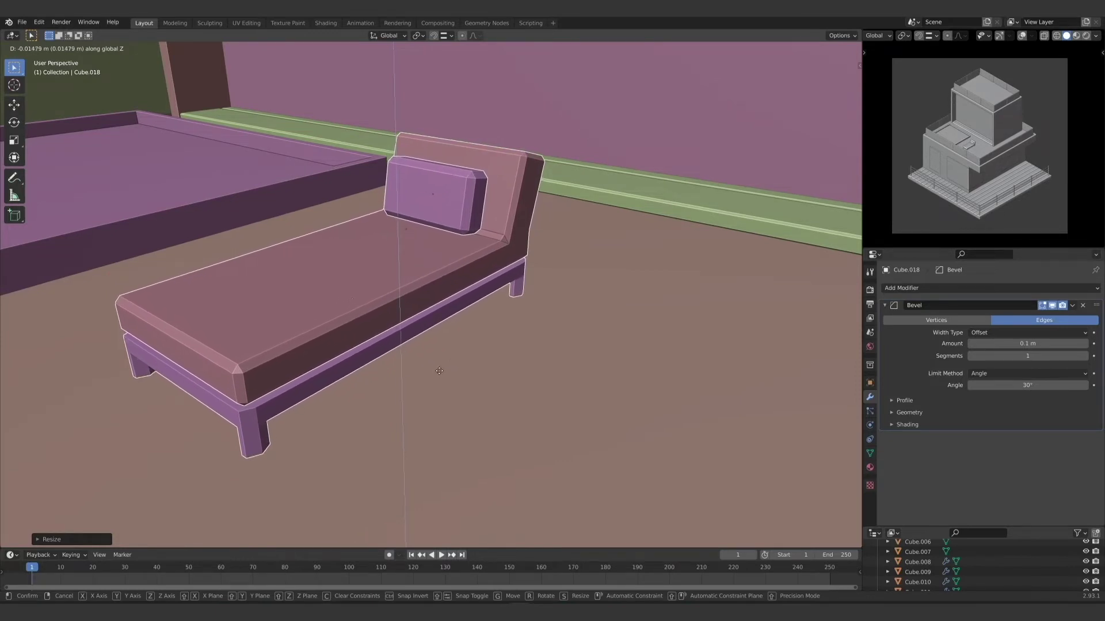
click(438, 372)
Step: Set shading Color back to Material, then select the balcony floor and the chair's cushion
click(854, 48)
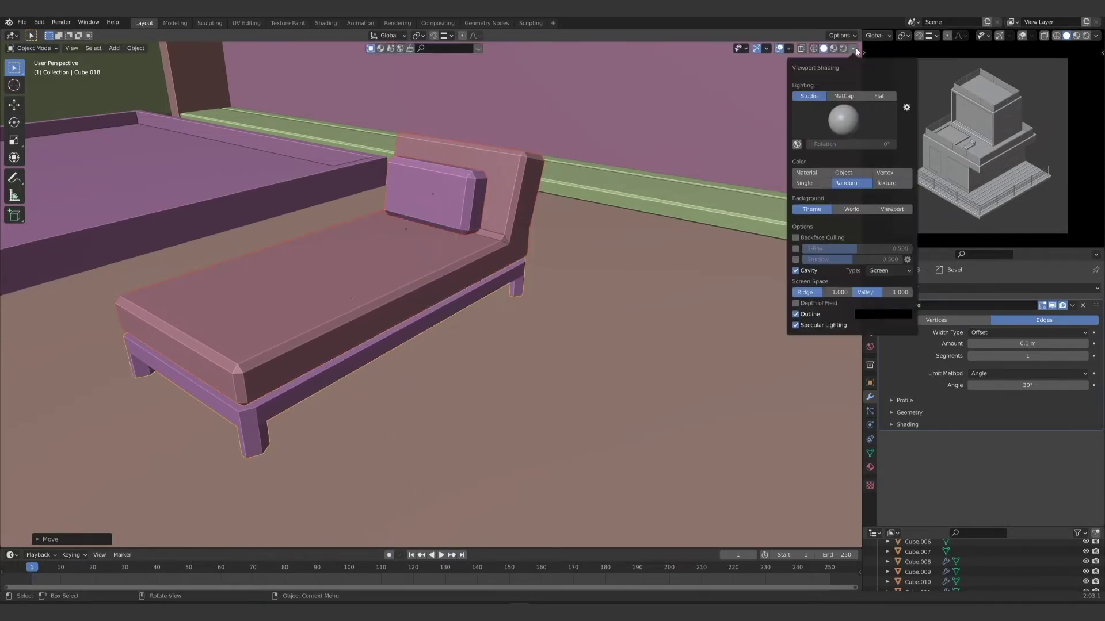
click(806, 175)
scroll(411, 375, down, 4)
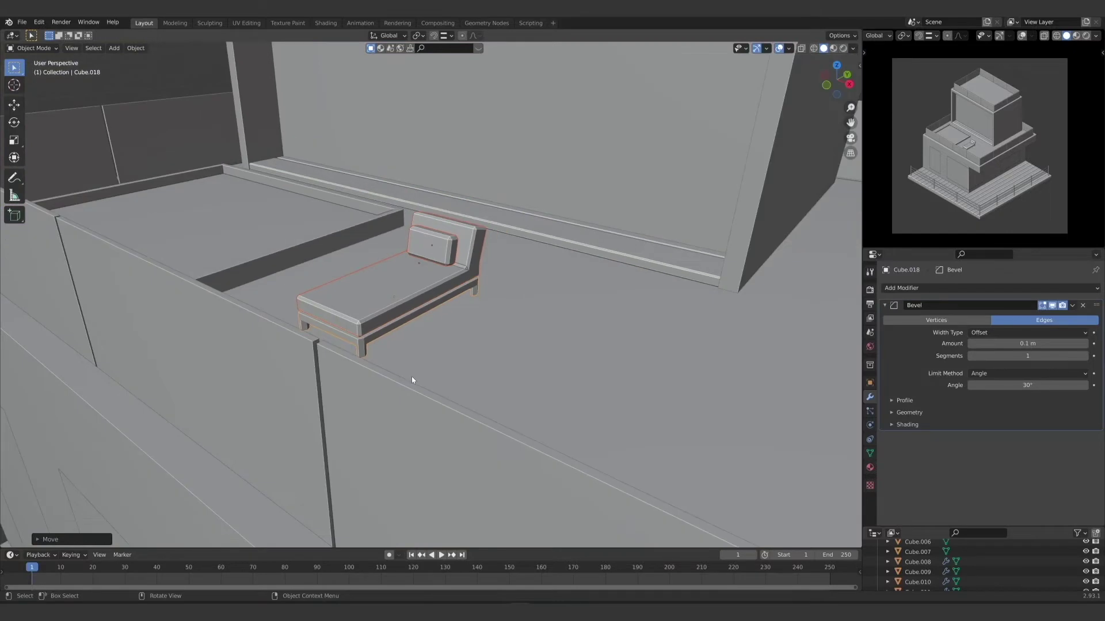
middle_drag(412, 379, 412, 372)
click(412, 372)
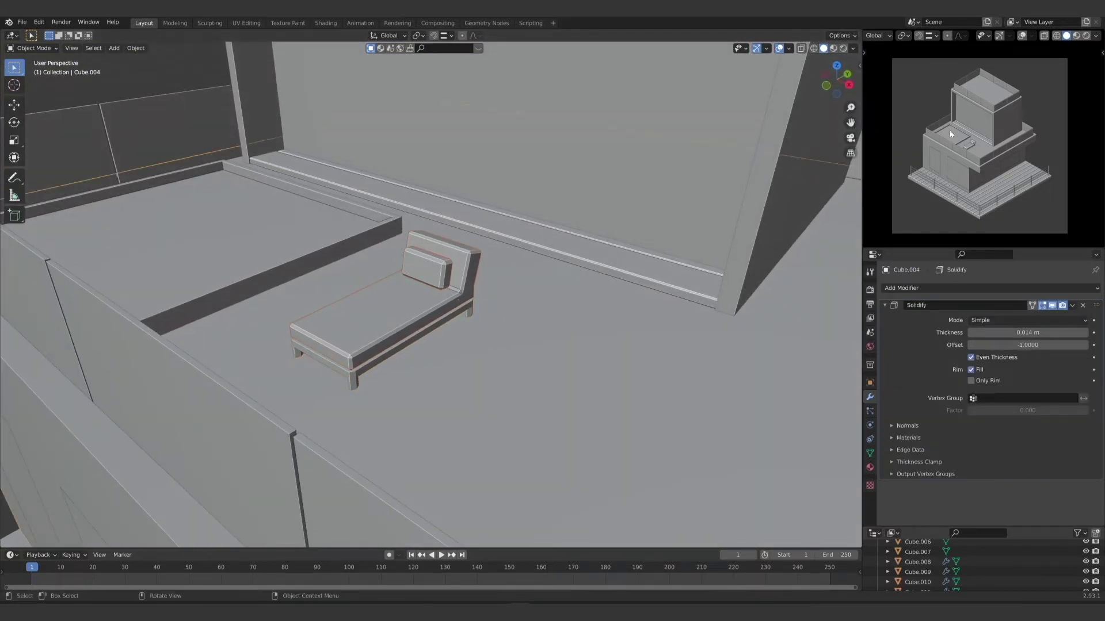
scroll(977, 152, up, 5)
scroll(977, 151, down, 5)
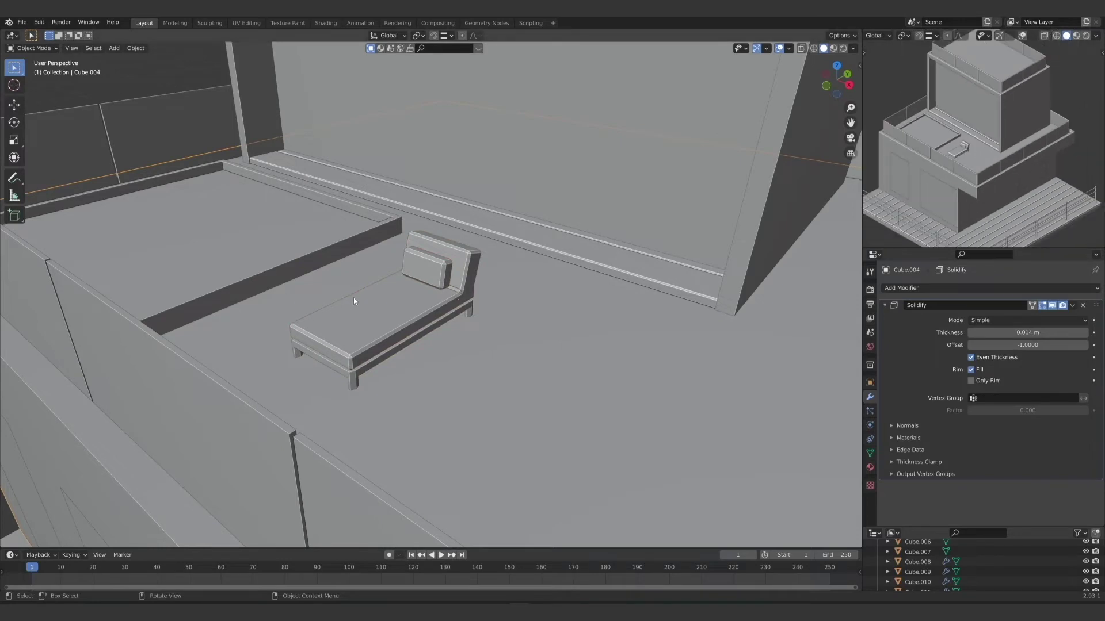
click(425, 280)
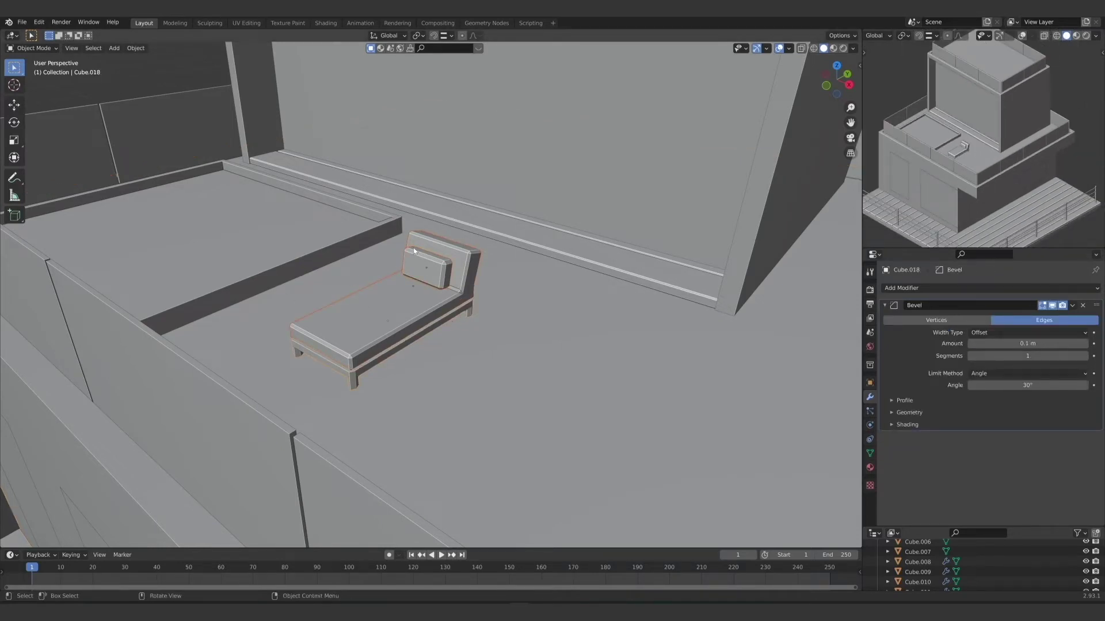
Step: In top view, duplicate the lounge chair twice along X into three side-by-side loungers
key(KP_7)
shift+middle_drag(450, 438, 319, 391)
key(shift+d)
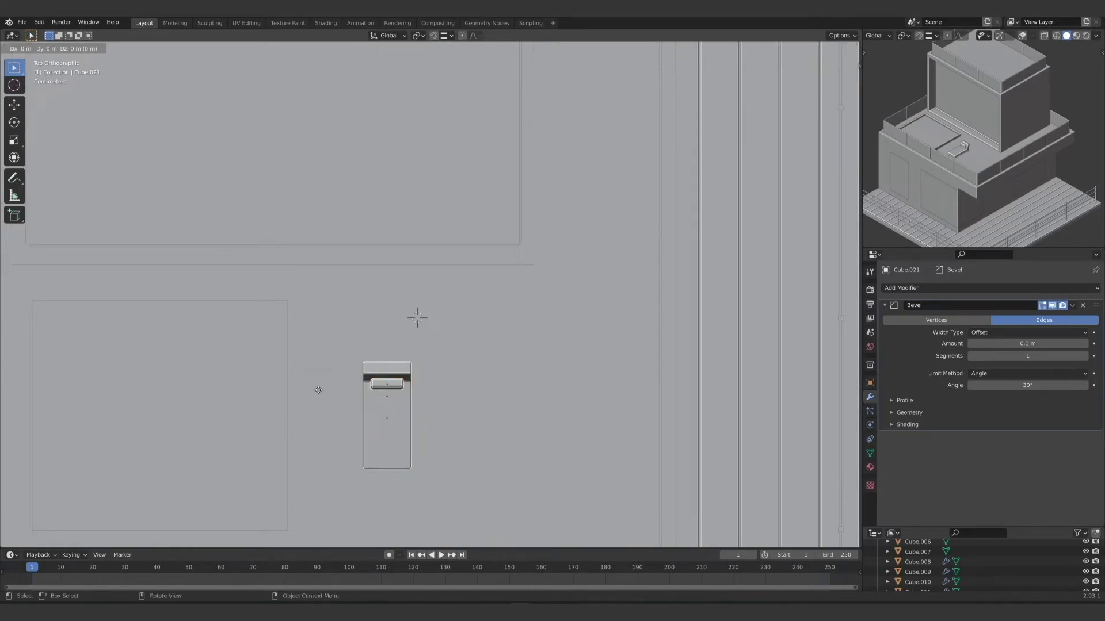
key(x)
click(396, 398)
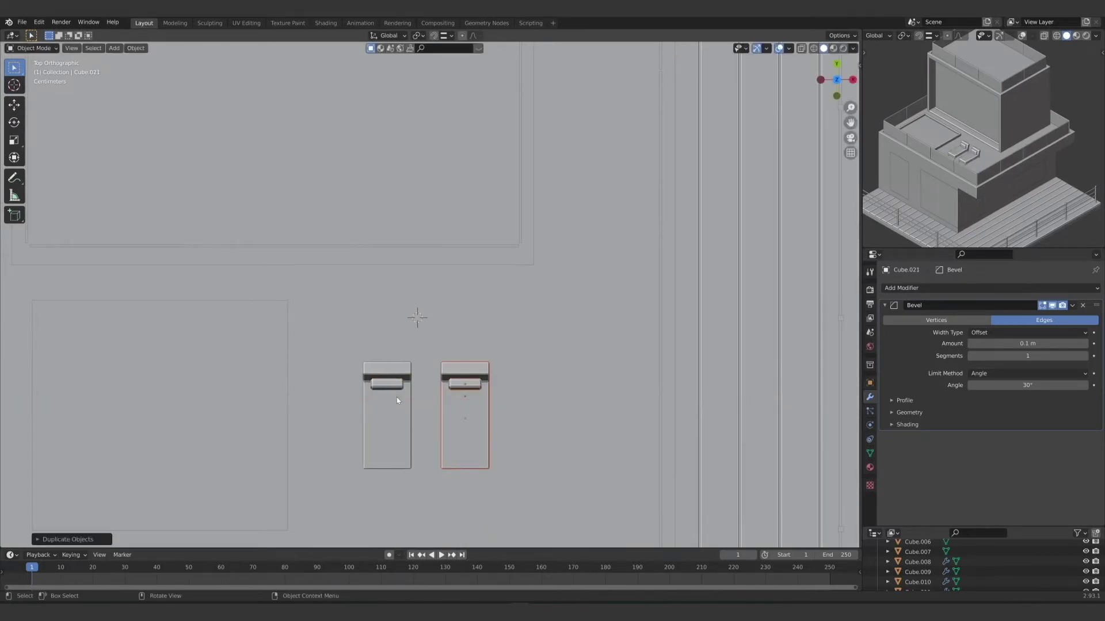
key(shift+d)
key(x)
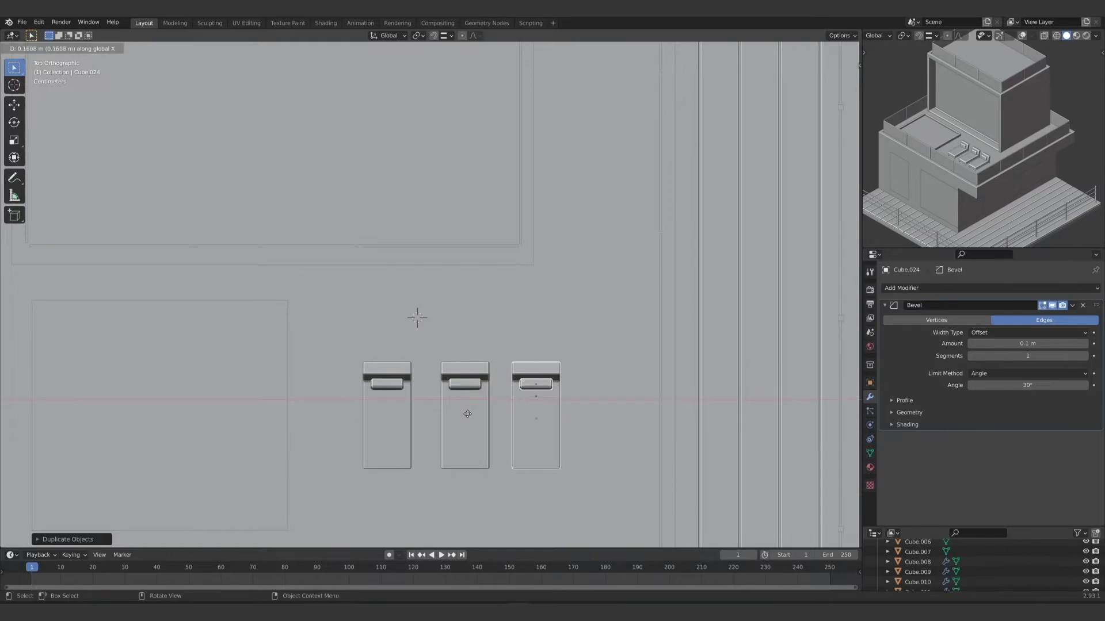
click(471, 411)
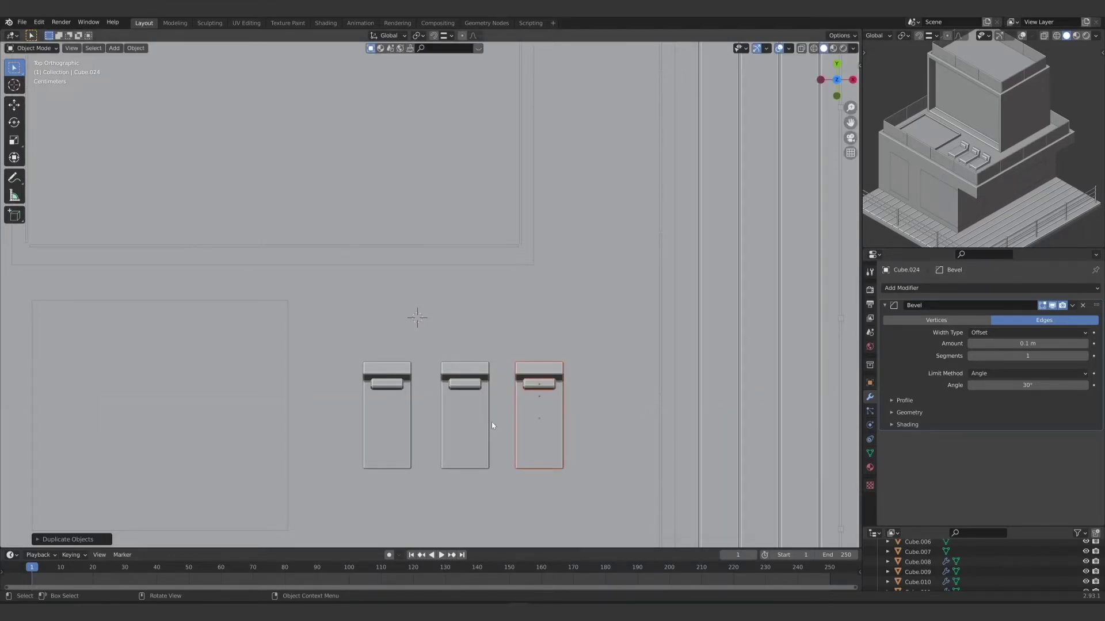
Step: Orbit to look down on the terrace and bring up the Add menu
middle_drag(491, 422, 449, 403)
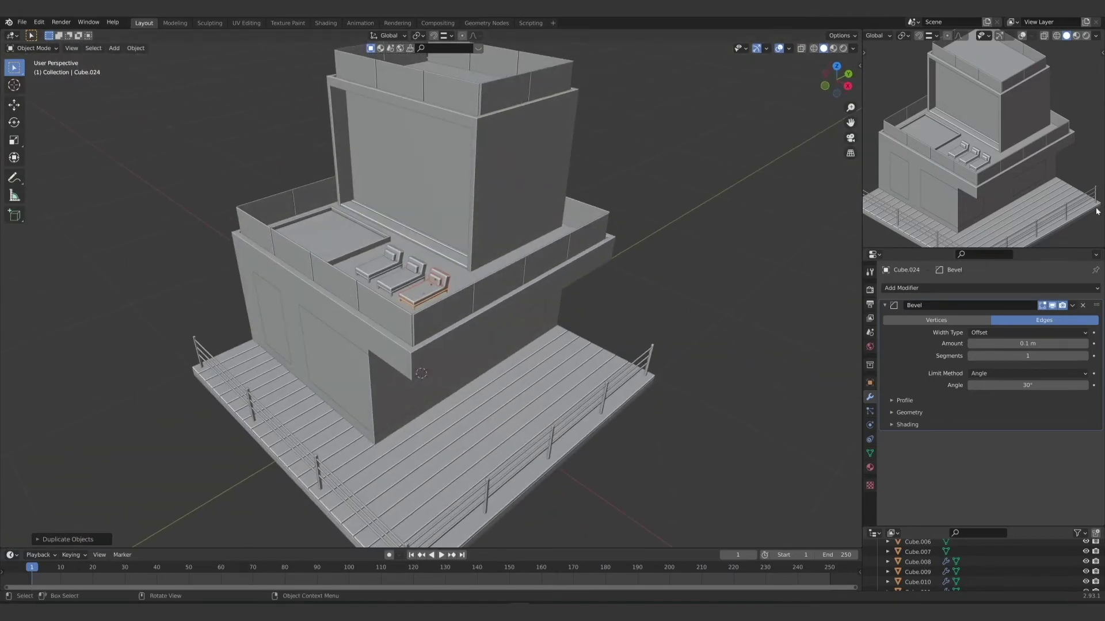
scroll(1035, 201, down, 2)
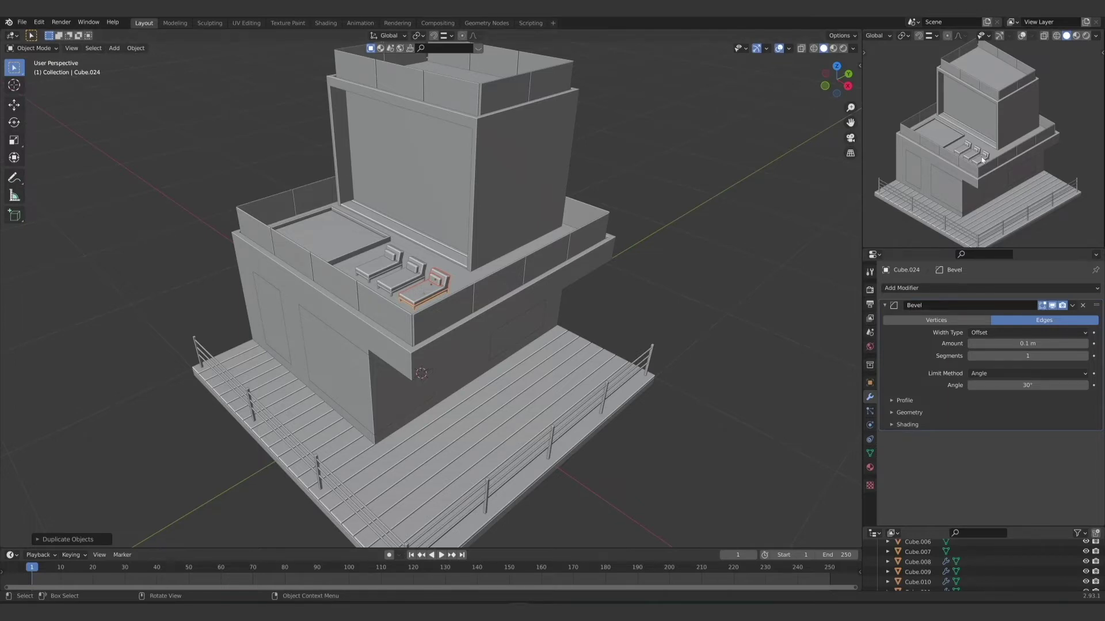
scroll(982, 160, up, 2)
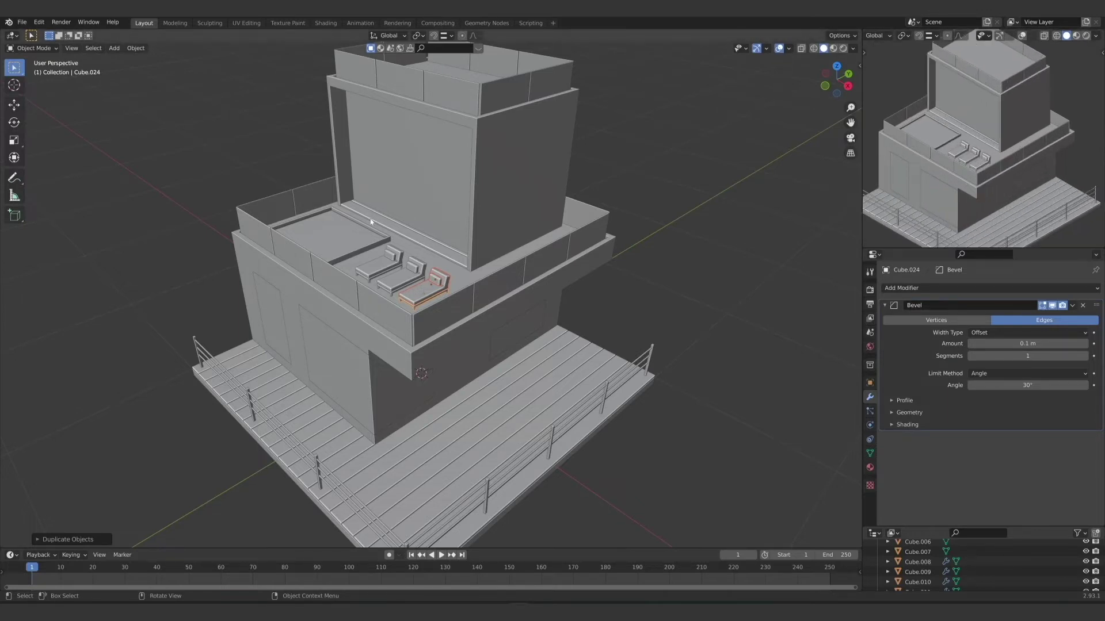
middle_drag(414, 414, 398, 352)
scroll(414, 378, up, 3)
scroll(398, 352, down, 2)
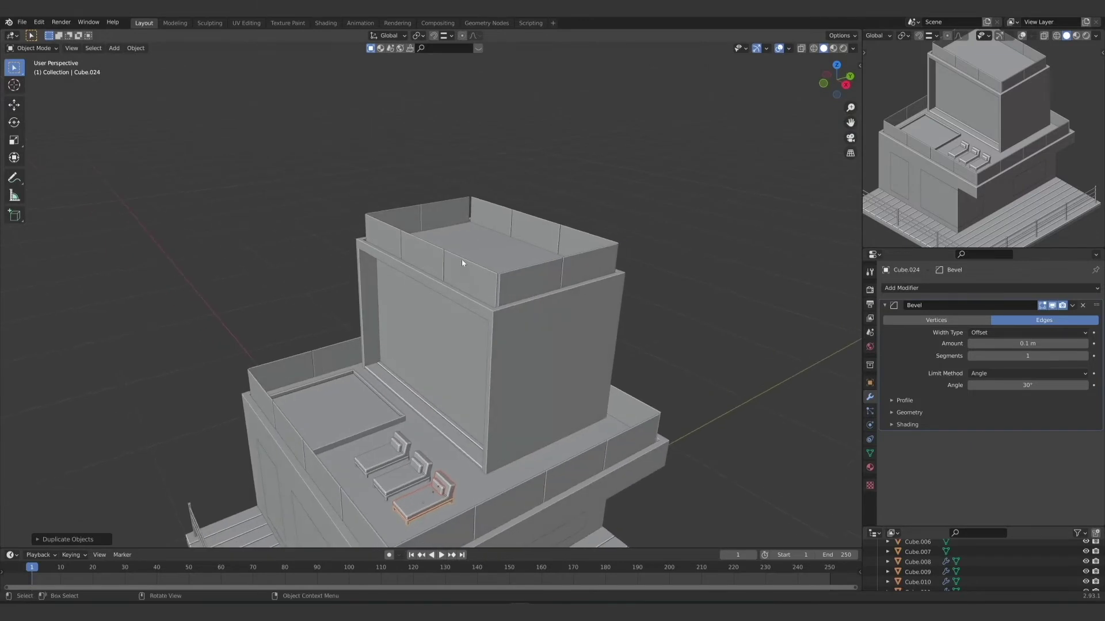
key(shift+a)
Step: Add a cube, shrink it, and place it above the roof terrace
mouse_move(443, 270)
click(490, 280)
key(s)
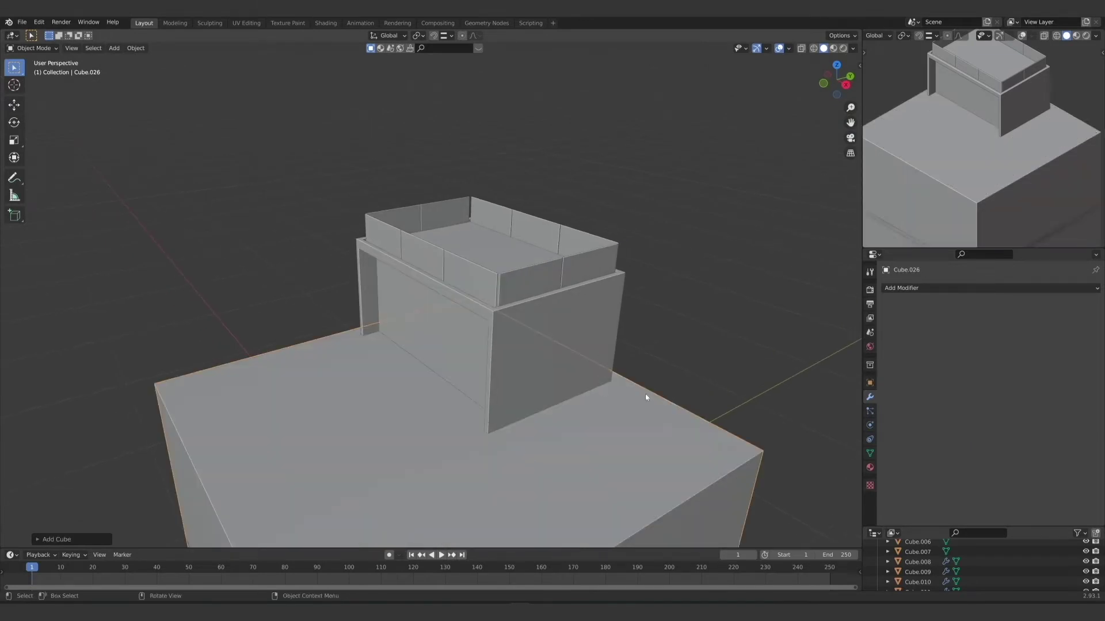
click(552, 521)
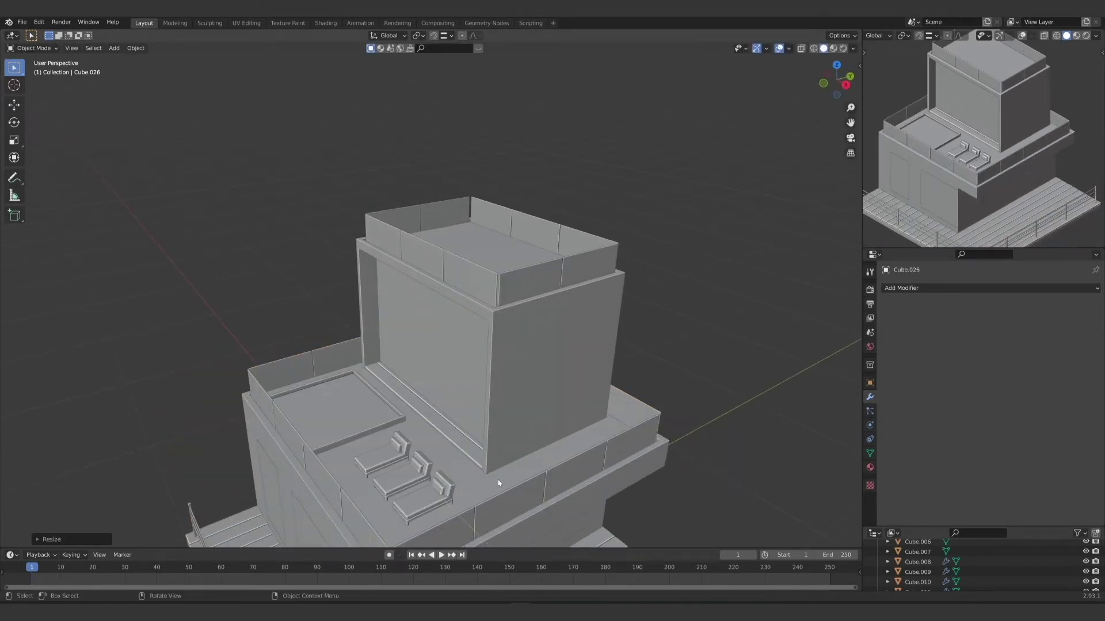
key(g)
click(473, 273)
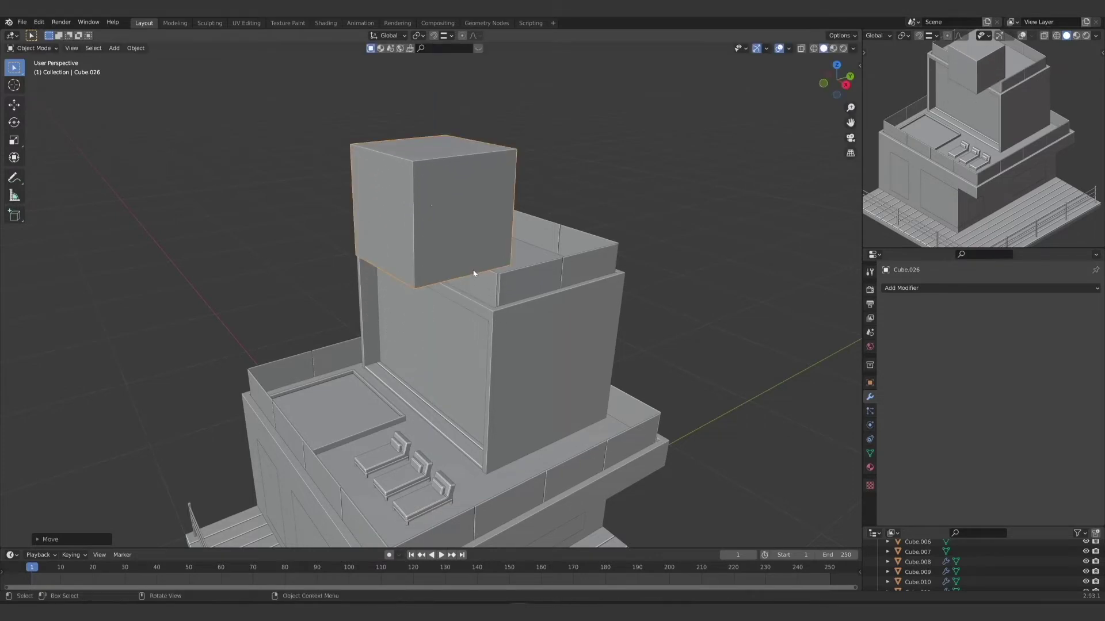
Step: Isolate the cube in local view and flatten it along Z into a slab
key(KP_Divide)
scroll(449, 296, down, 4)
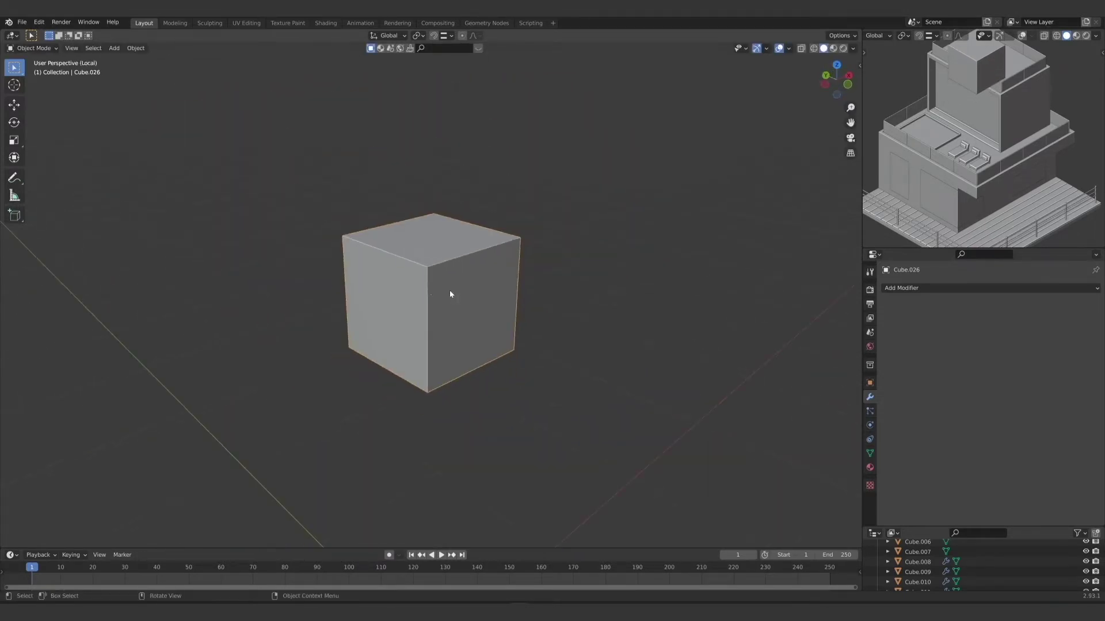
middle_drag(450, 290, 441, 301)
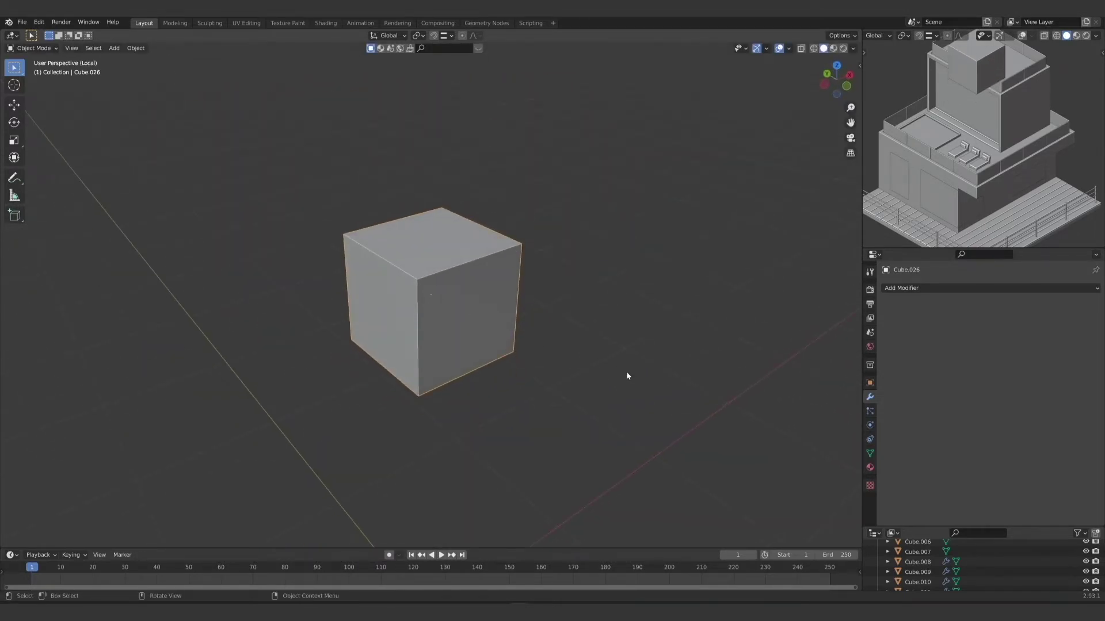
key(s)
key(z)
click(461, 333)
middle_drag(460, 333, 454, 348)
scroll(453, 344, up, 3)
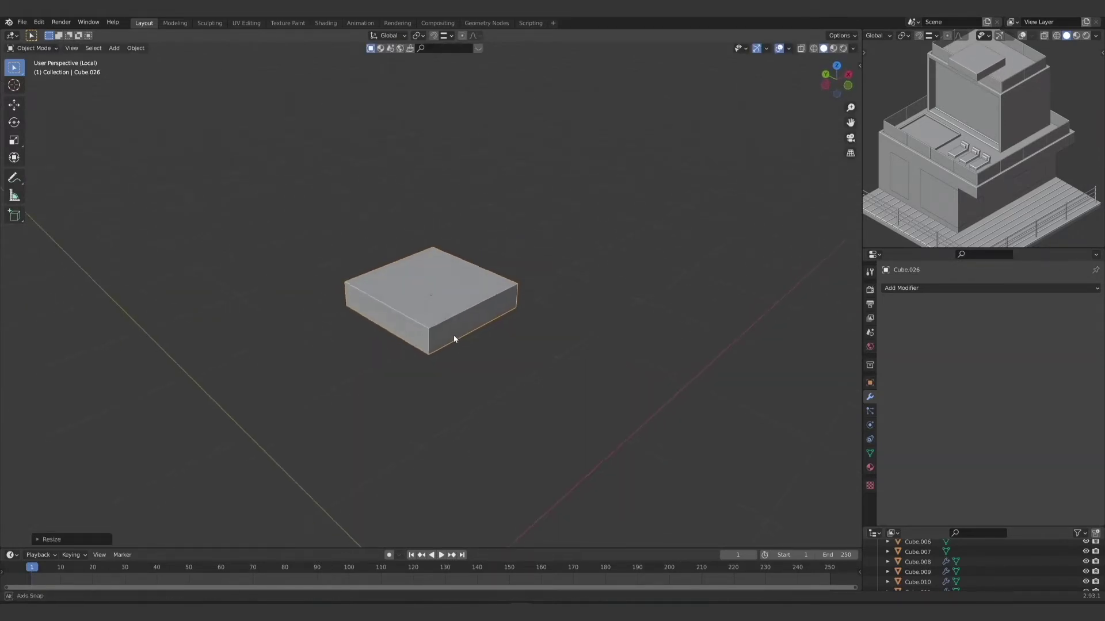
middle_drag(450, 338, 446, 349)
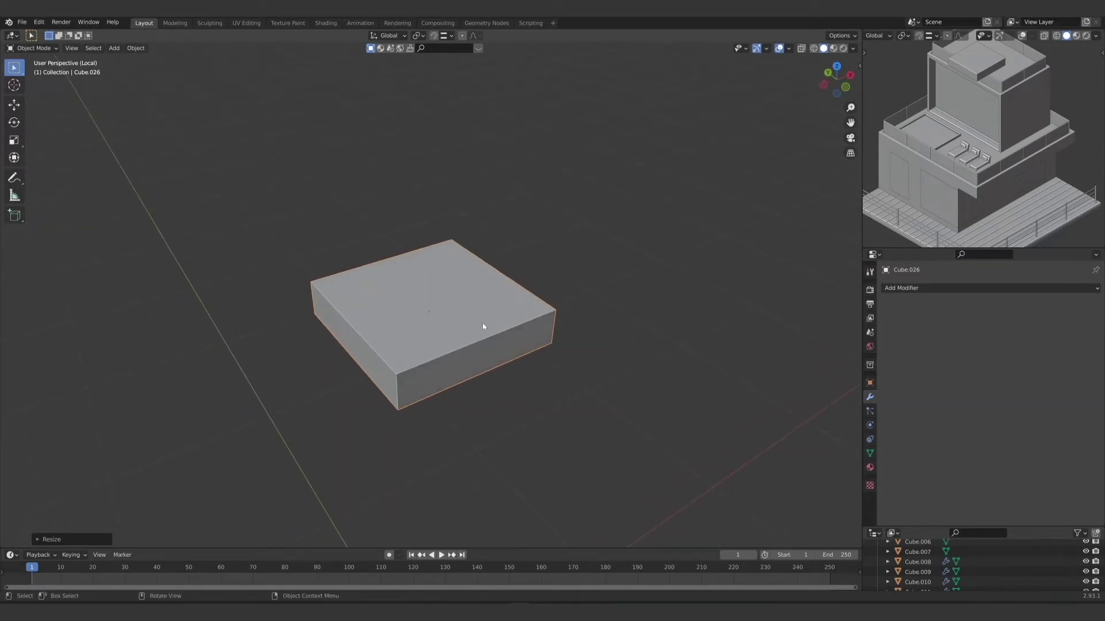
Step: In Edit Mode, add an edge loop across the slab and scale the loops apart along Y
key(Tab)
key(ctrl+r)
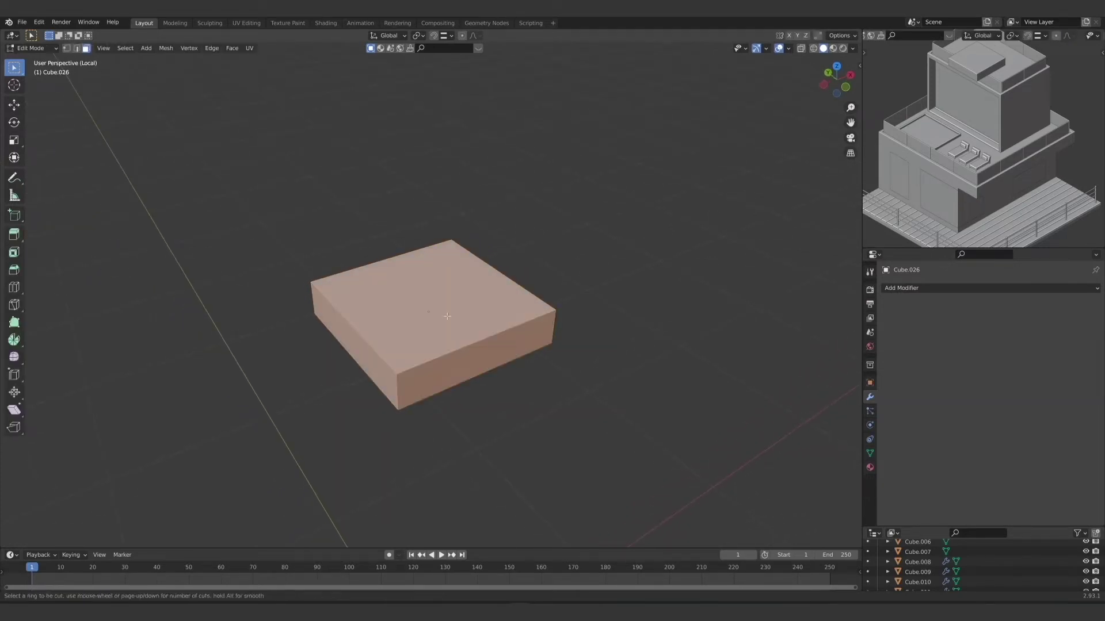
click(348, 327)
click(368, 333)
middle_drag(369, 334, 437, 346)
key(s)
key(x)
key(y)
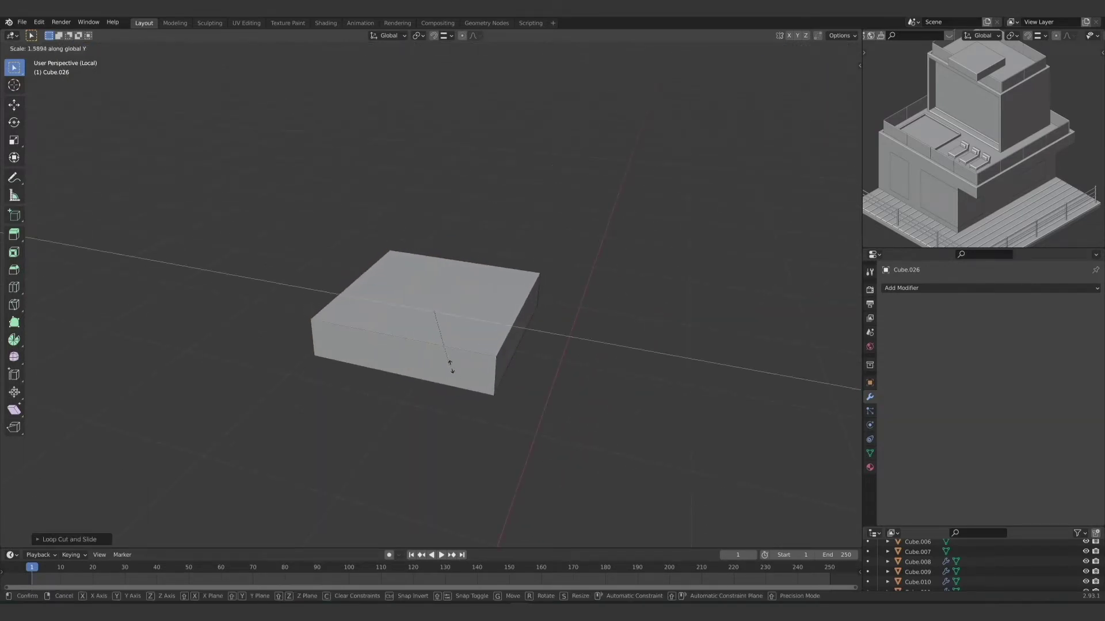
click(460, 375)
middle_drag(460, 375, 457, 375)
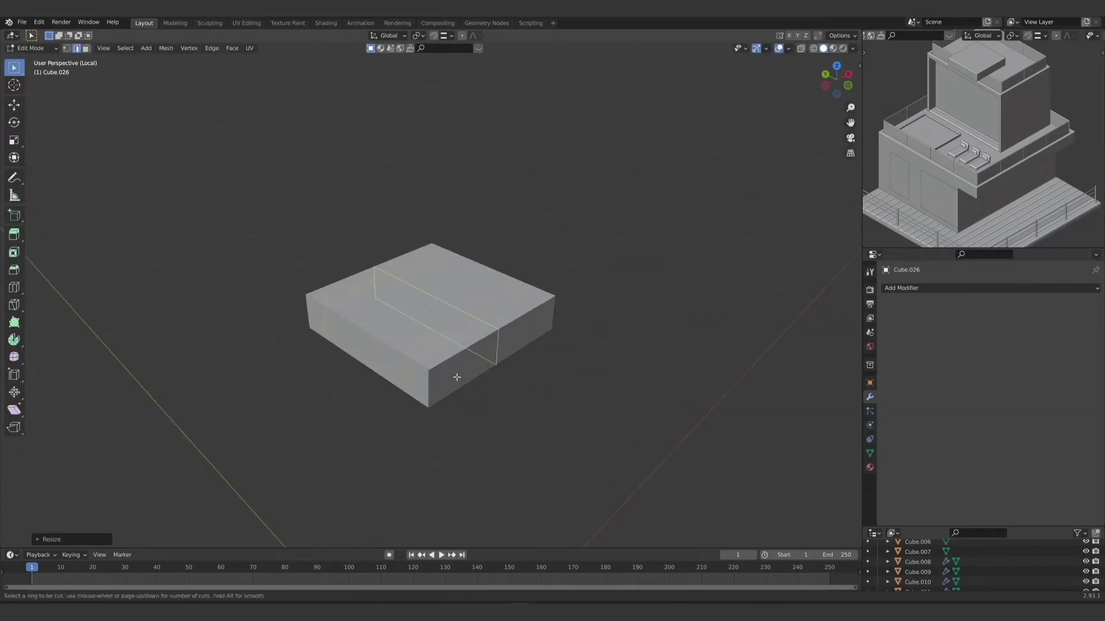
Step: Add a second edge loop and shift it along X
key(g)
key(g)
click(524, 326)
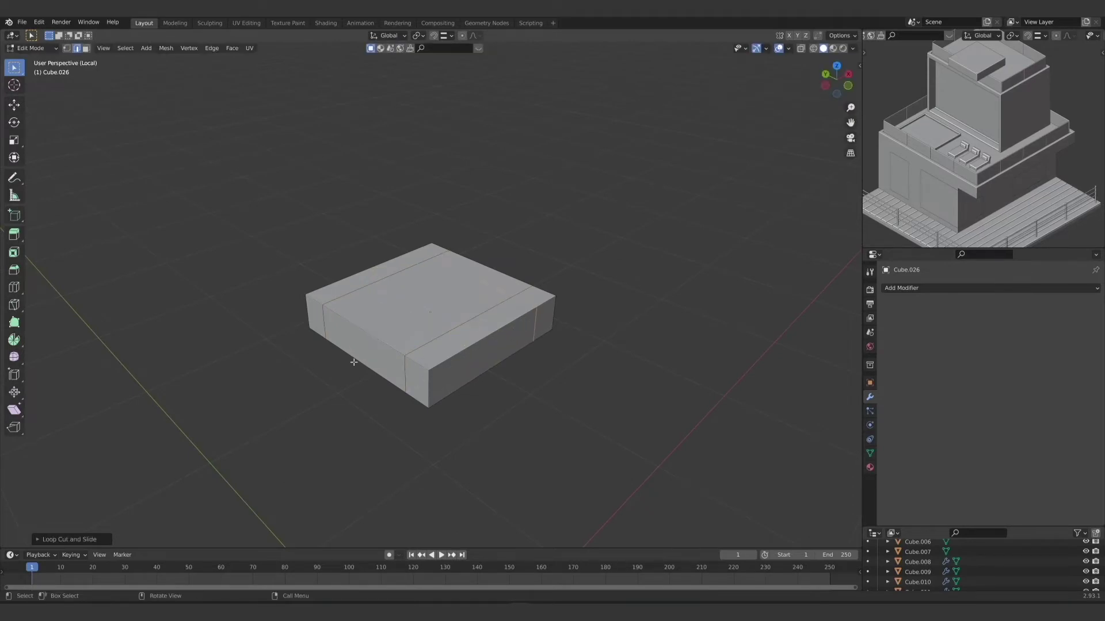
middle_drag(357, 374, 286, 363)
key(g)
key(y)
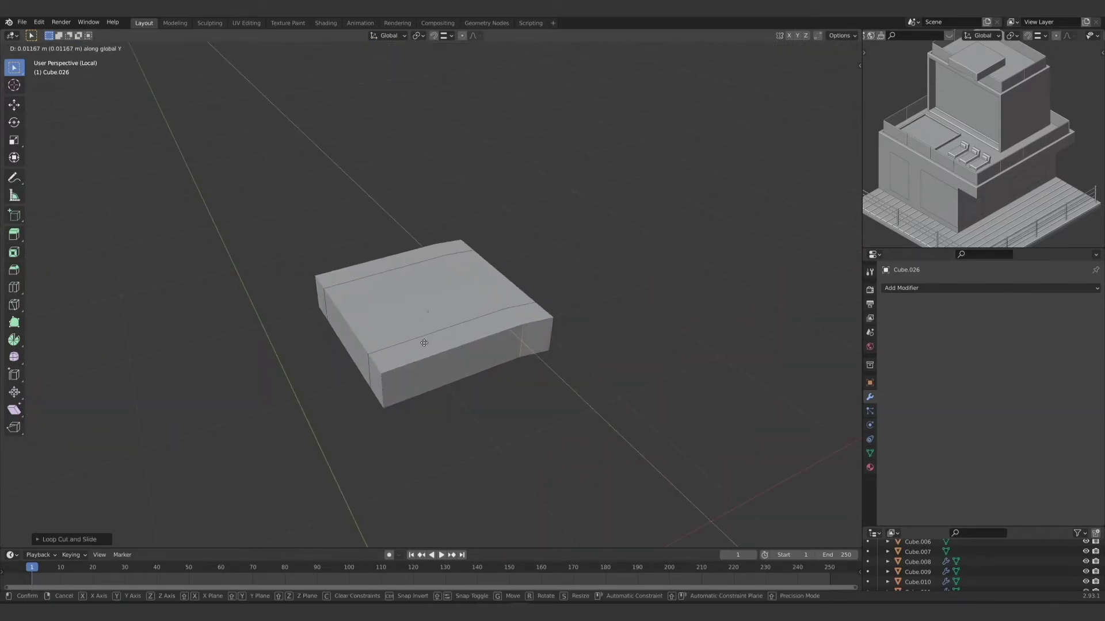
key(x)
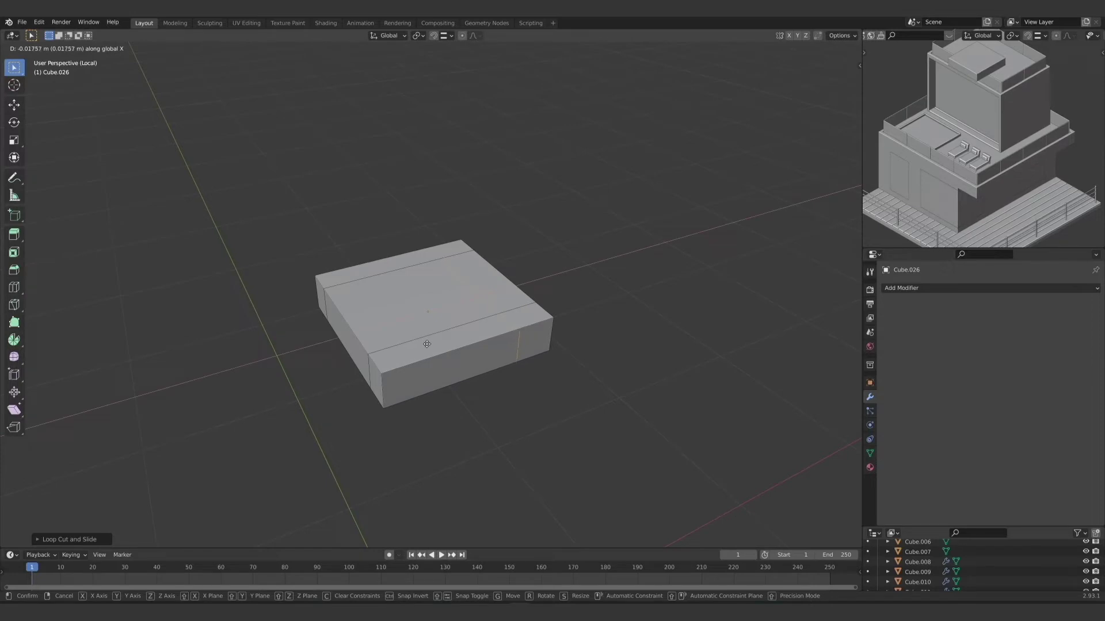
click(427, 344)
Step: Extrude the left, back, and right edge face strips upward into armrests
middle_drag(187, 127, 358, 267)
alt+shift+click(424, 246)
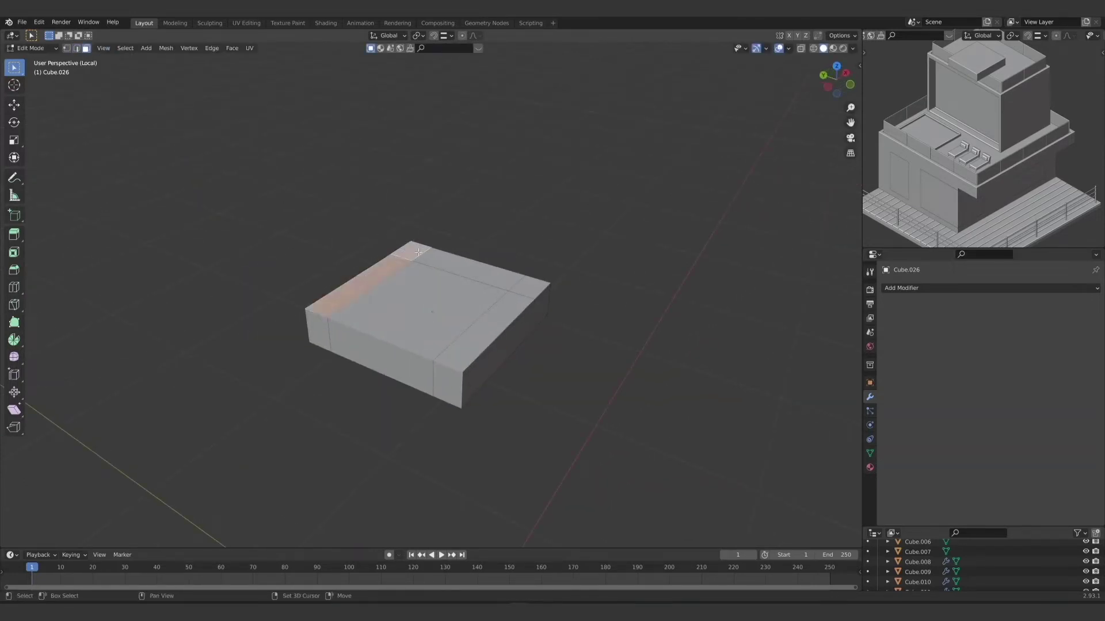
alt+shift+click(440, 260)
alt+shift+click(444, 345)
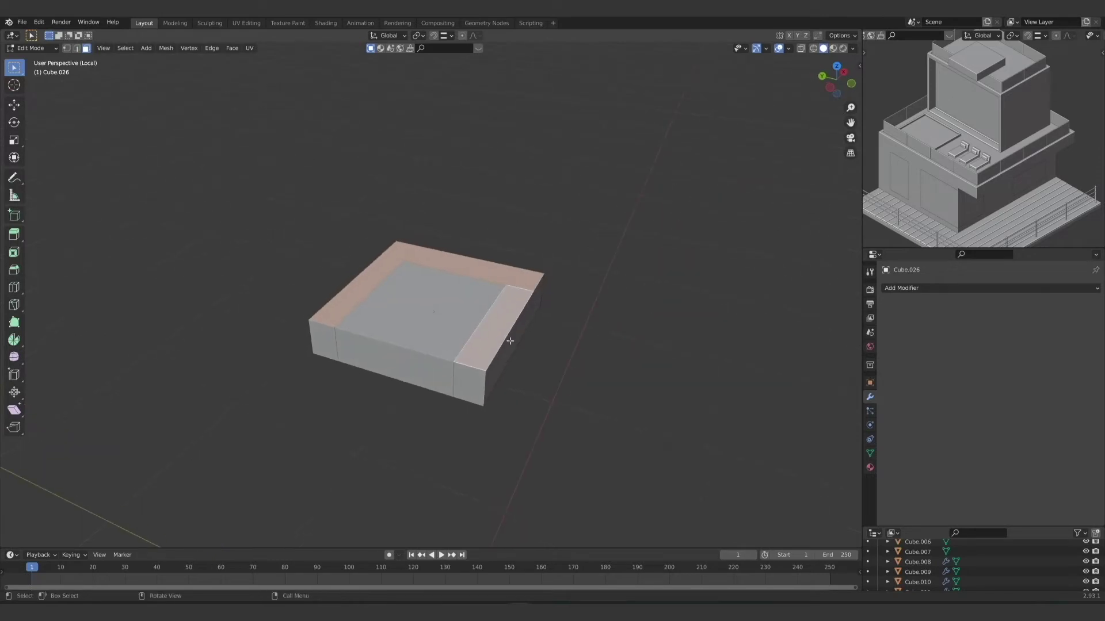
key(e)
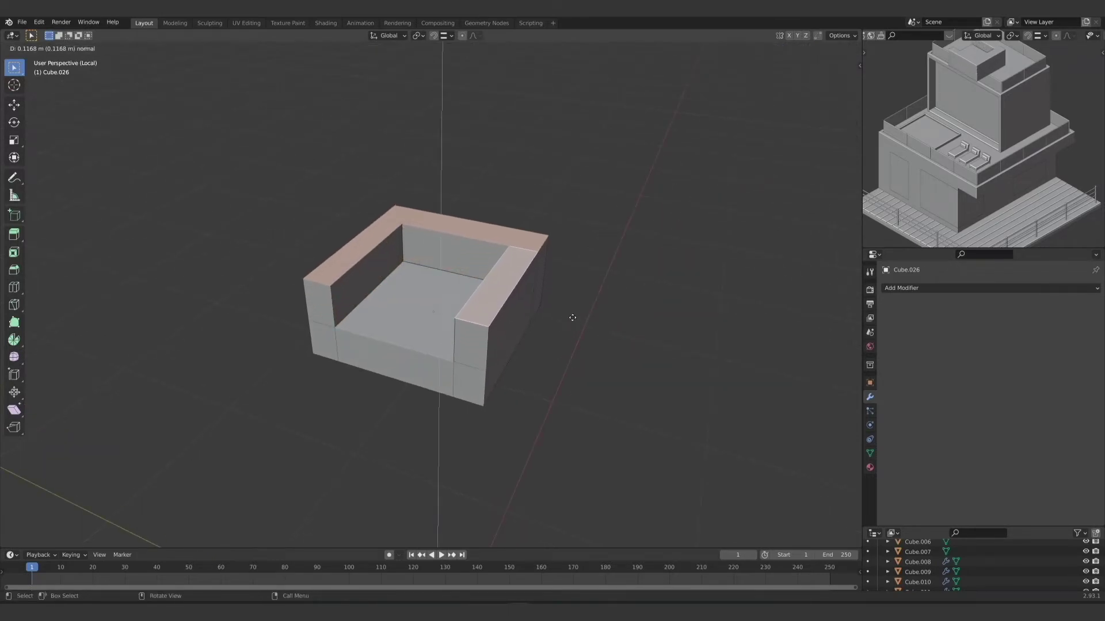
click(572, 317)
Step: Extrude the back section higher into a tall backrest and leave Edit Mode
alt+shift+click(495, 277)
alt+shift+click(509, 233)
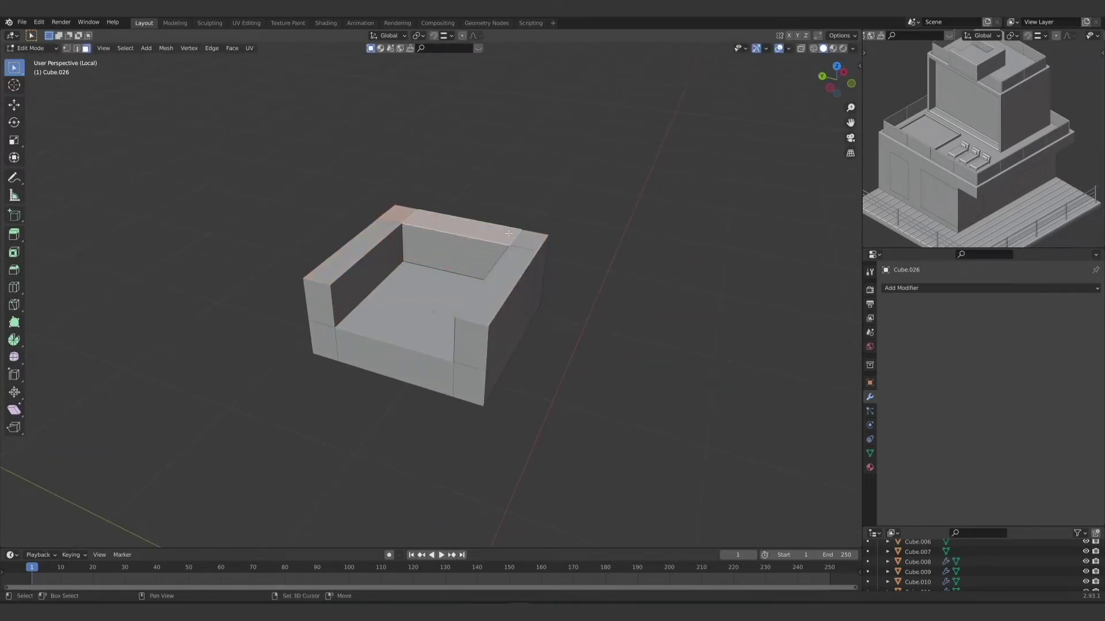
alt+click(509, 233)
key(e)
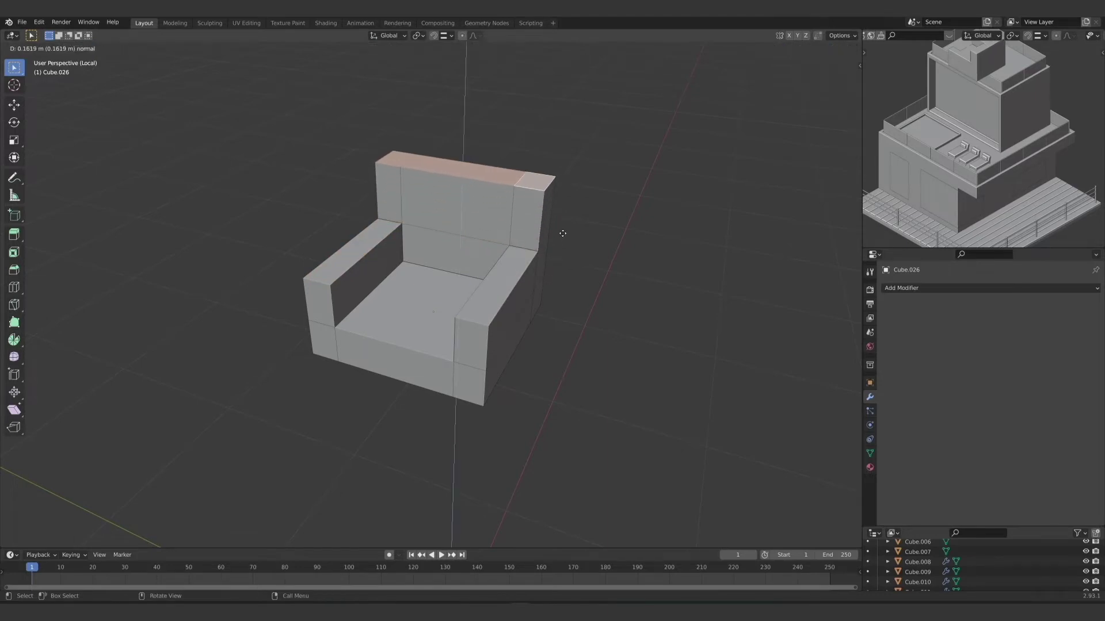
click(563, 231)
middle_drag(589, 315, 493, 315)
shift+click(311, 274)
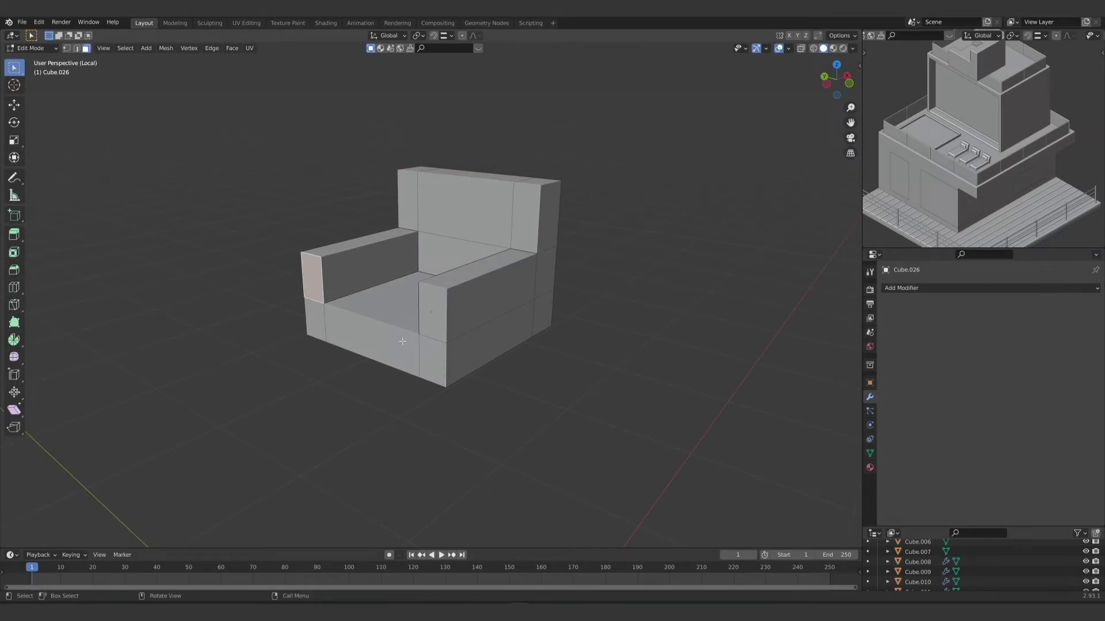
key(Tab)
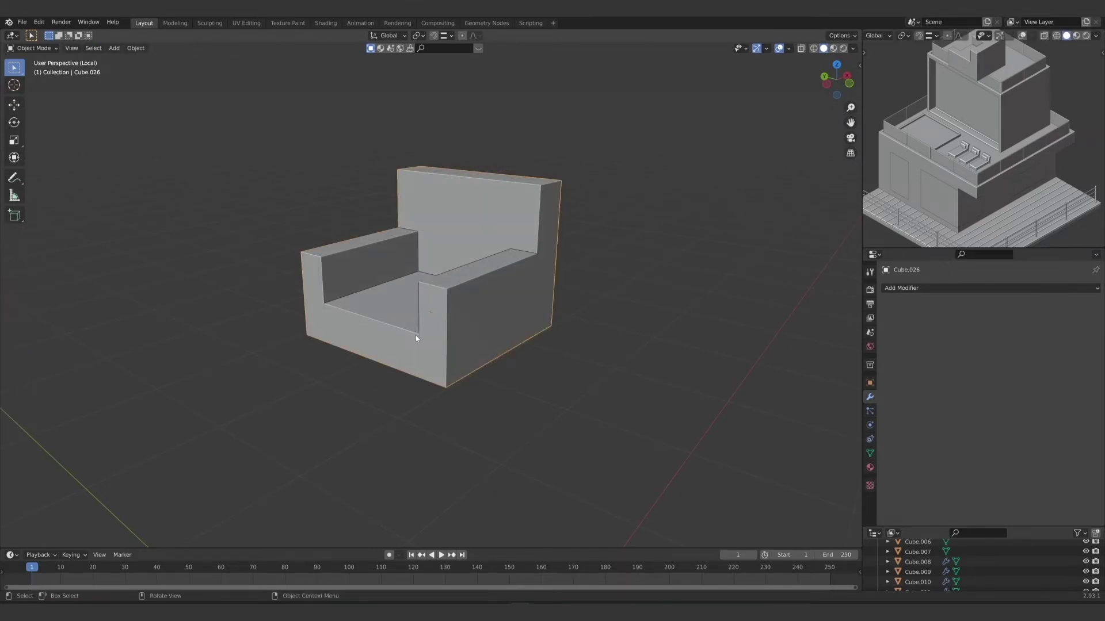
Step: Add a new cube mesh, shrink it, and move it up below the armchair
key(shift+a)
mouse_move(469, 339)
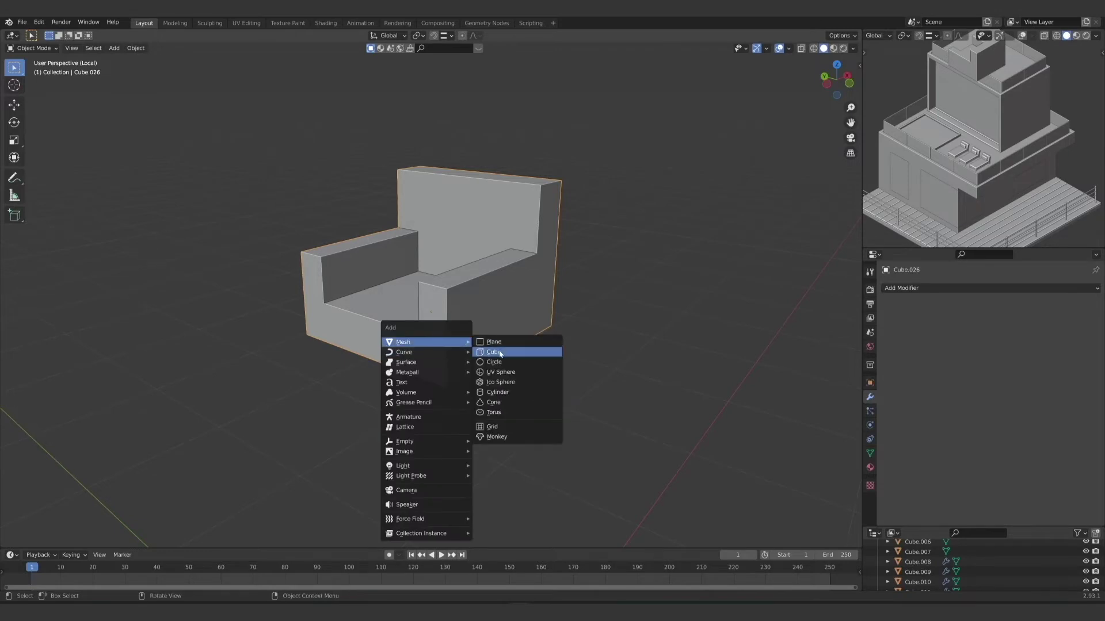
click(495, 352)
key(s)
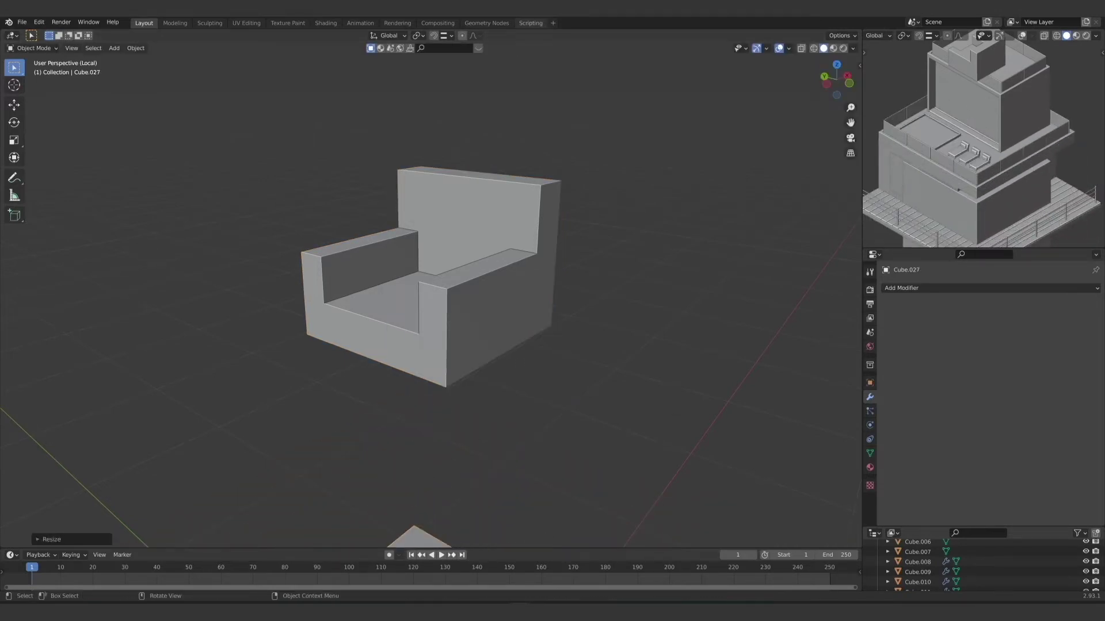
key(g)
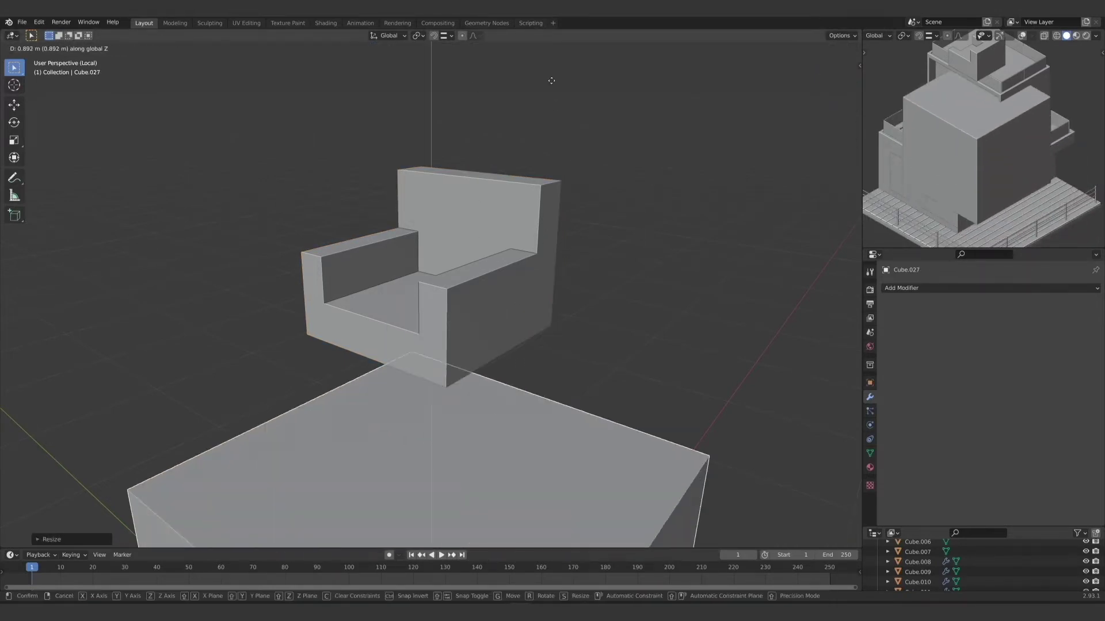
key(Return)
key(s)
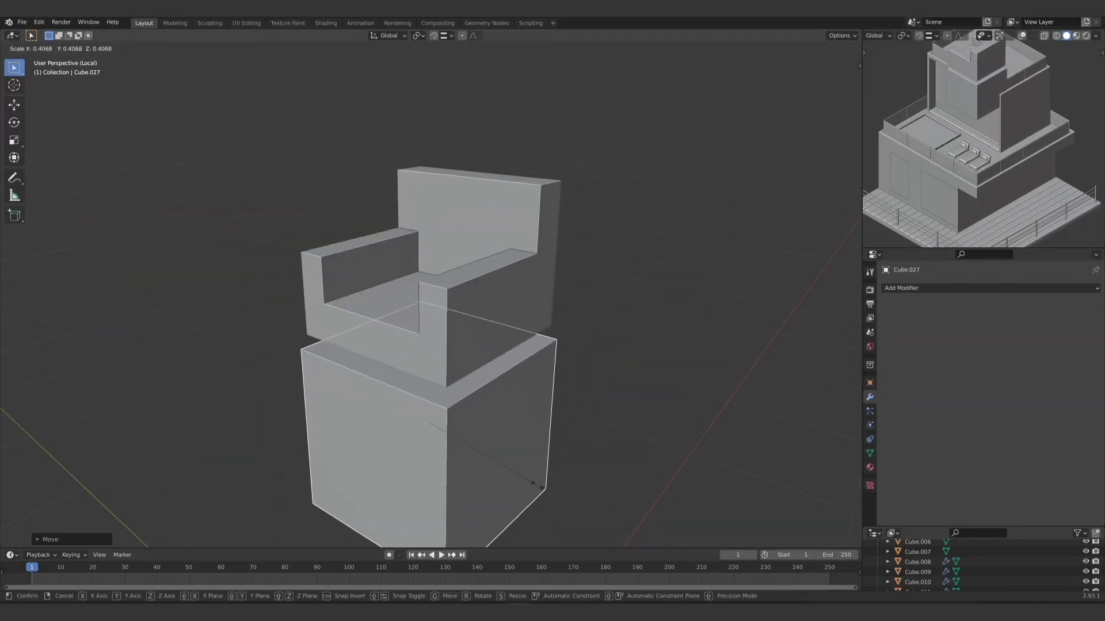
click(529, 488)
Step: In front view, flatten the lower box into a thin slab against the chair's underside
key(KP_1)
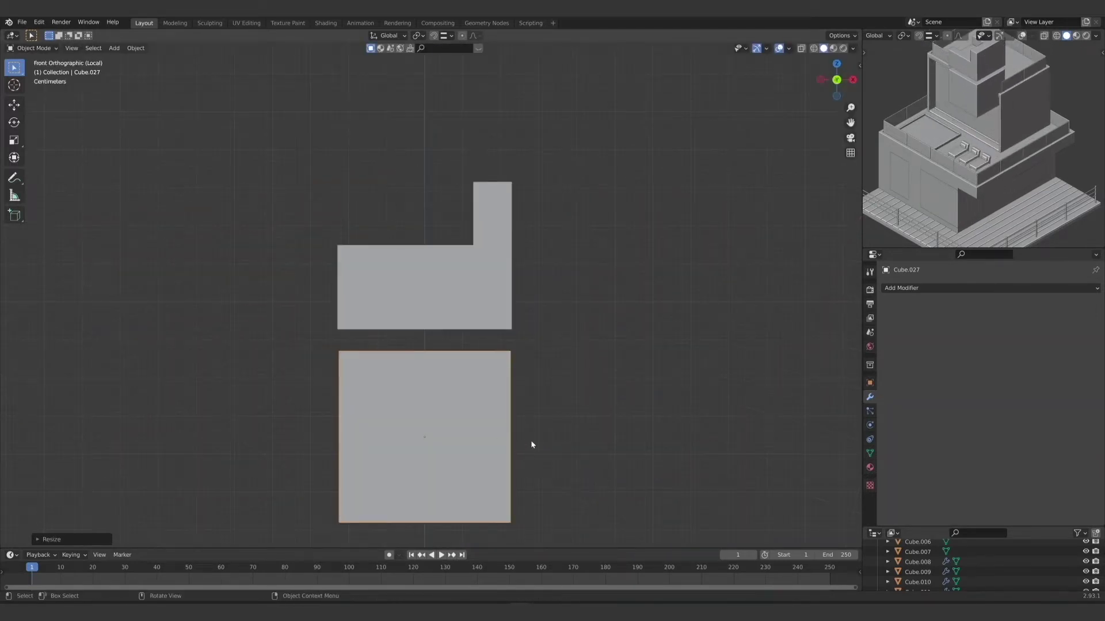
key(s)
click(527, 440)
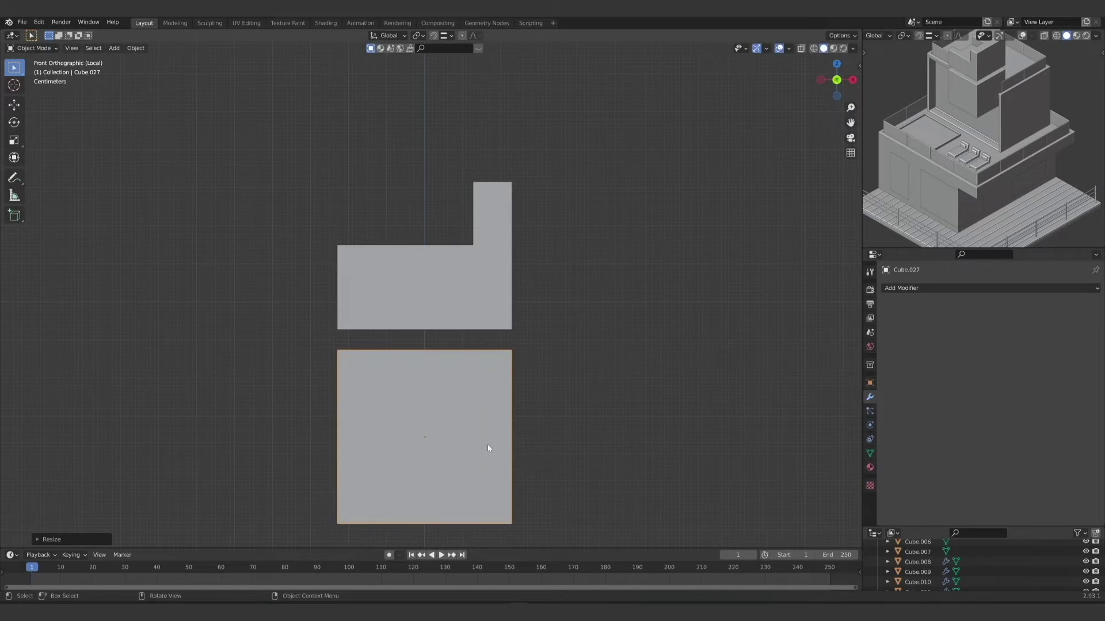
key(g)
key(z)
click(581, 379)
key(s)
key(z)
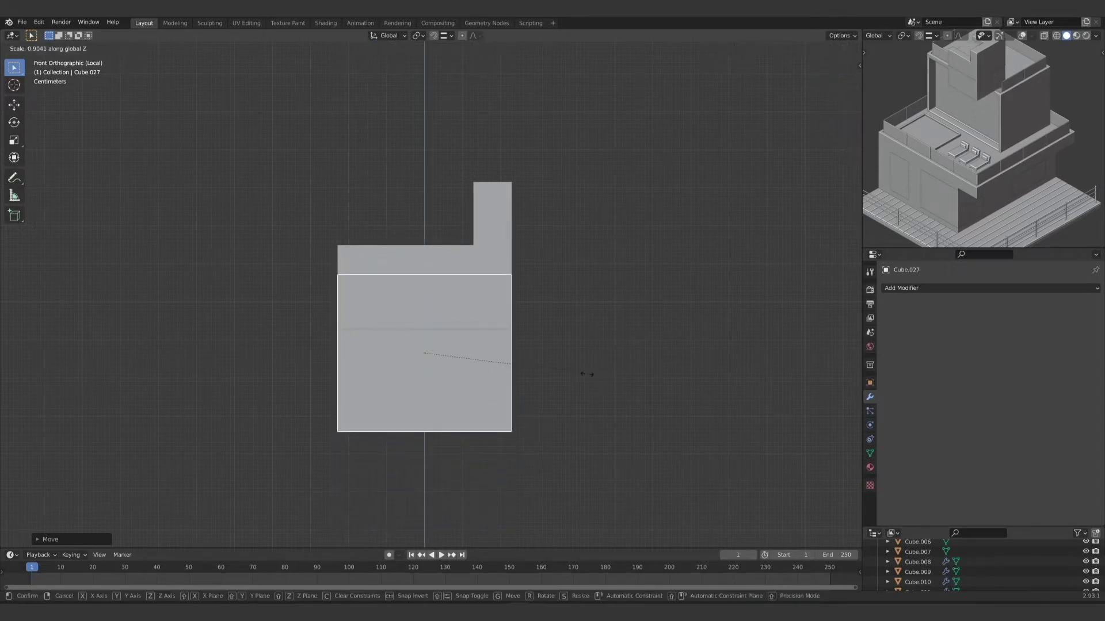
click(450, 357)
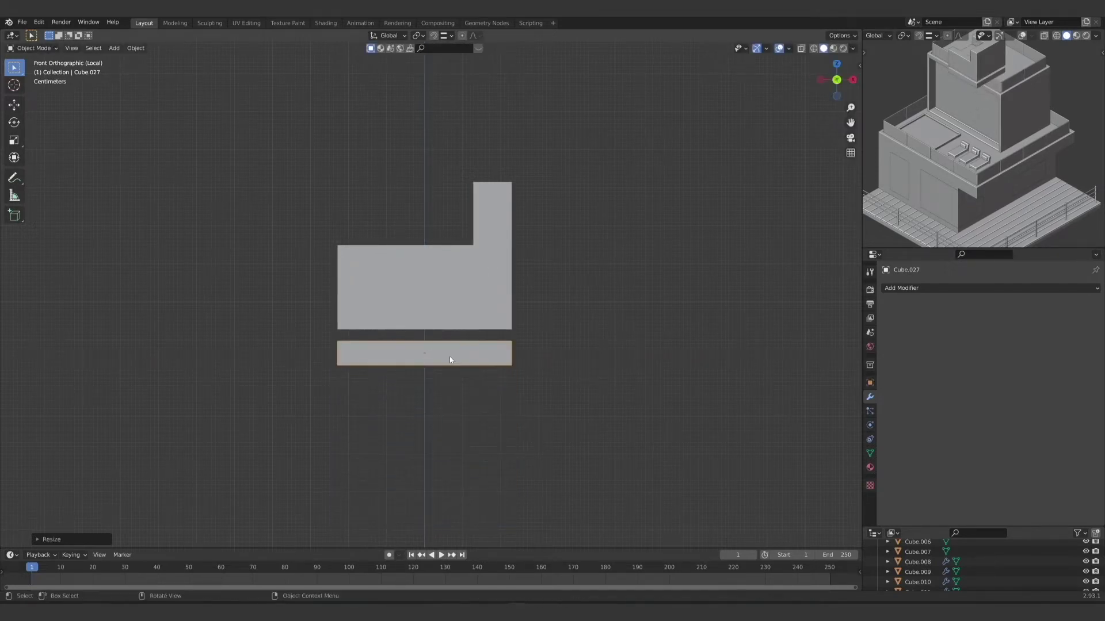
key(g)
key(z)
click(466, 367)
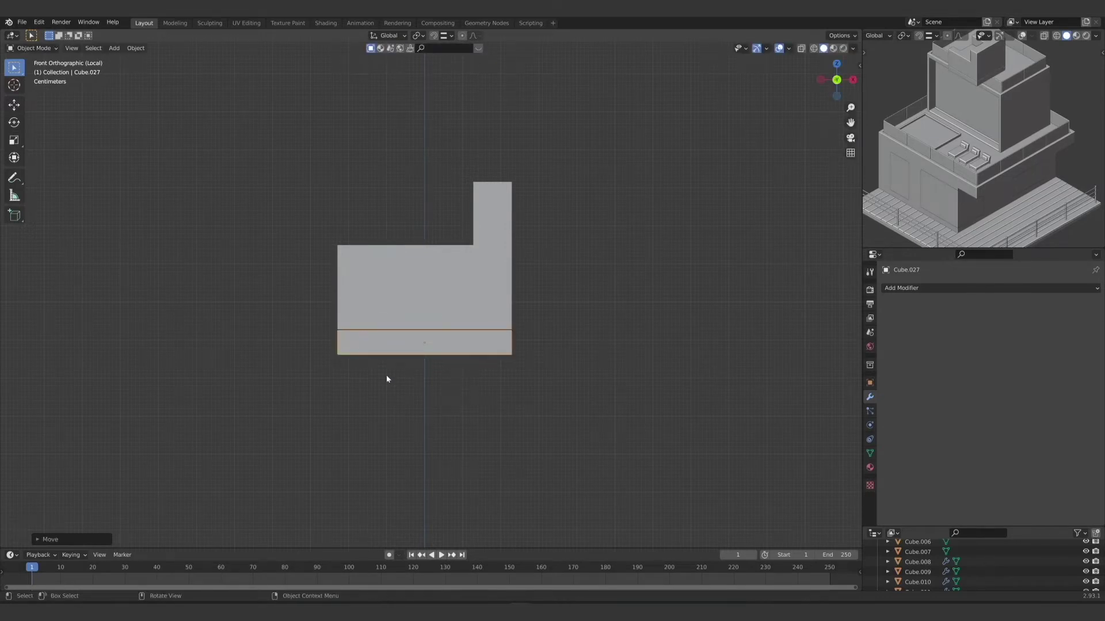
Step: Make the base slab thinner along Z and raise it slightly
middle_drag(387, 379, 382, 383)
key(s)
key(z)
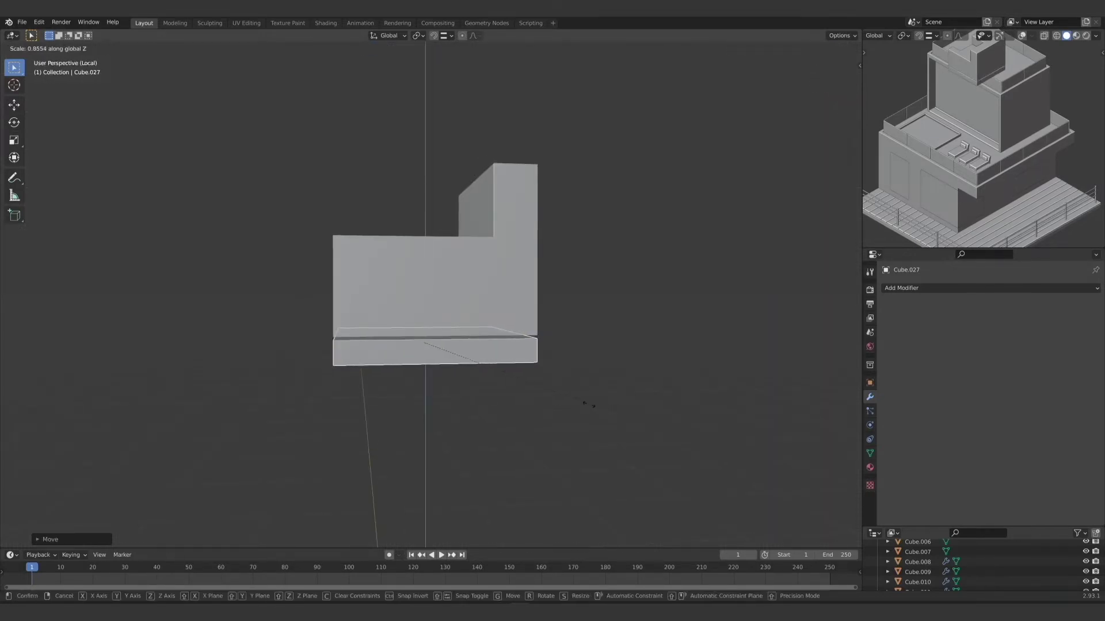
click(588, 403)
key(g)
key(z)
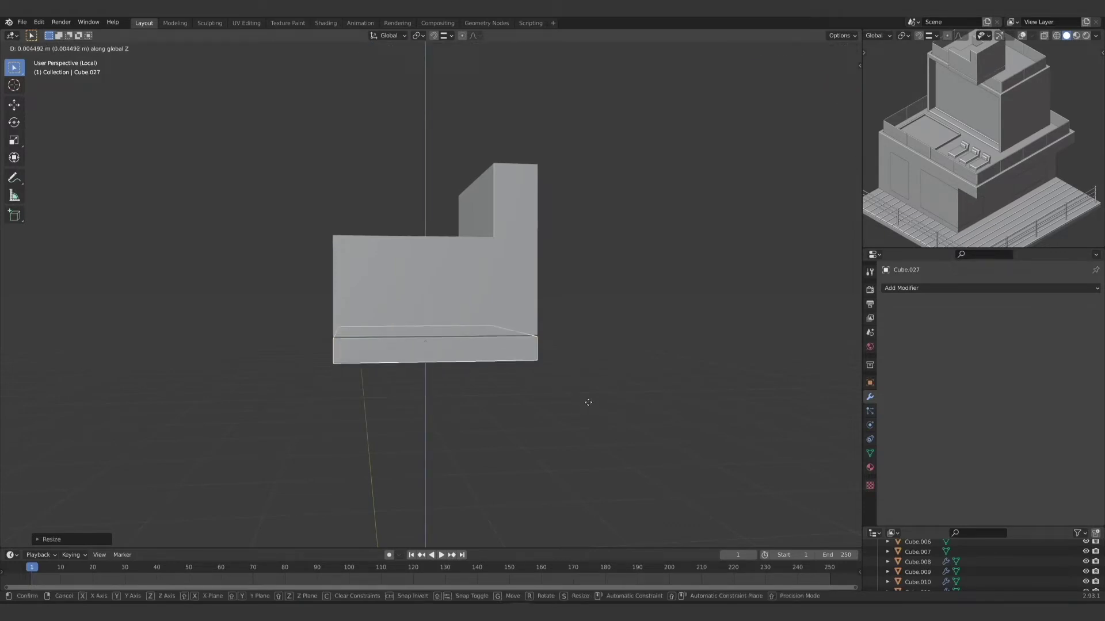
click(588, 403)
middle_drag(423, 336, 396, 311)
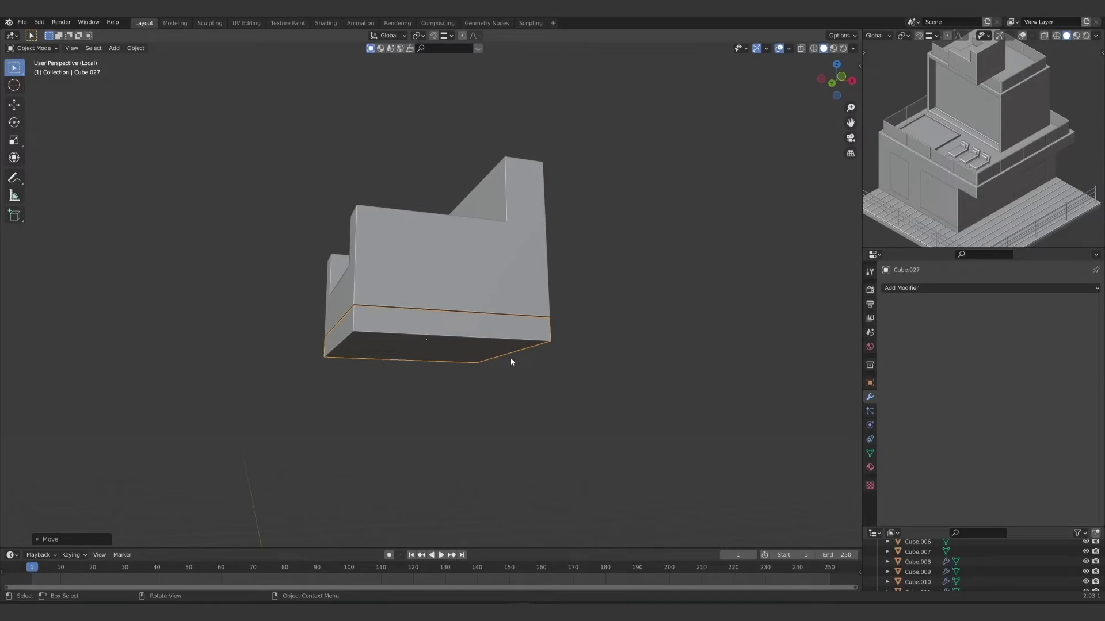
middle_drag(510, 361, 443, 422)
Step: In Edit Mode, add two loop cuts on the slab and spread them along X toward the corners
key(Tab)
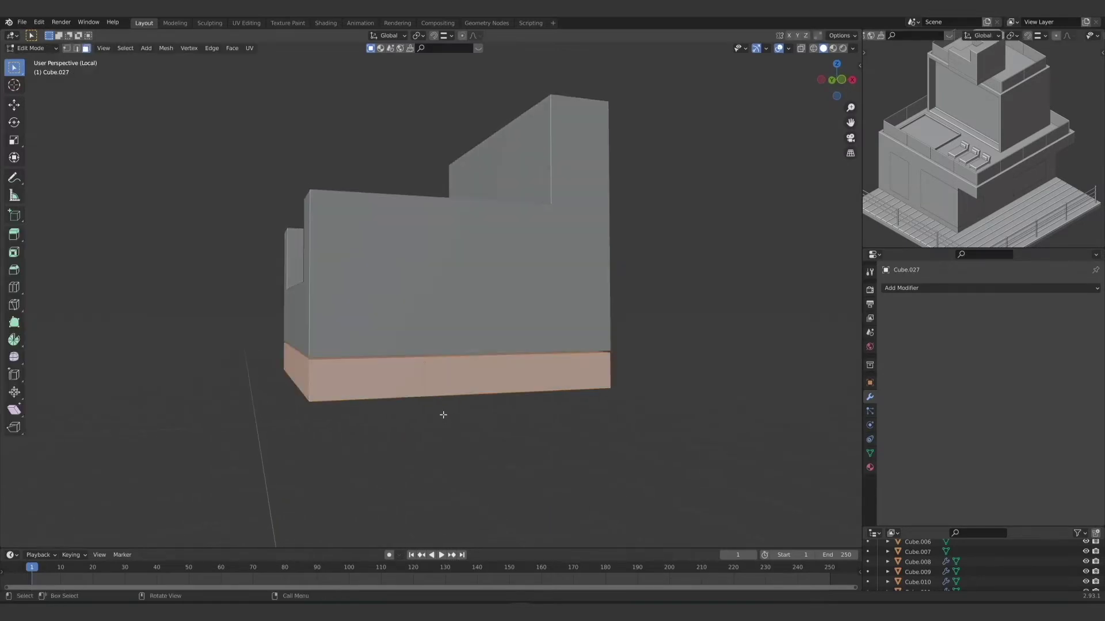
middle_drag(381, 403, 366, 428)
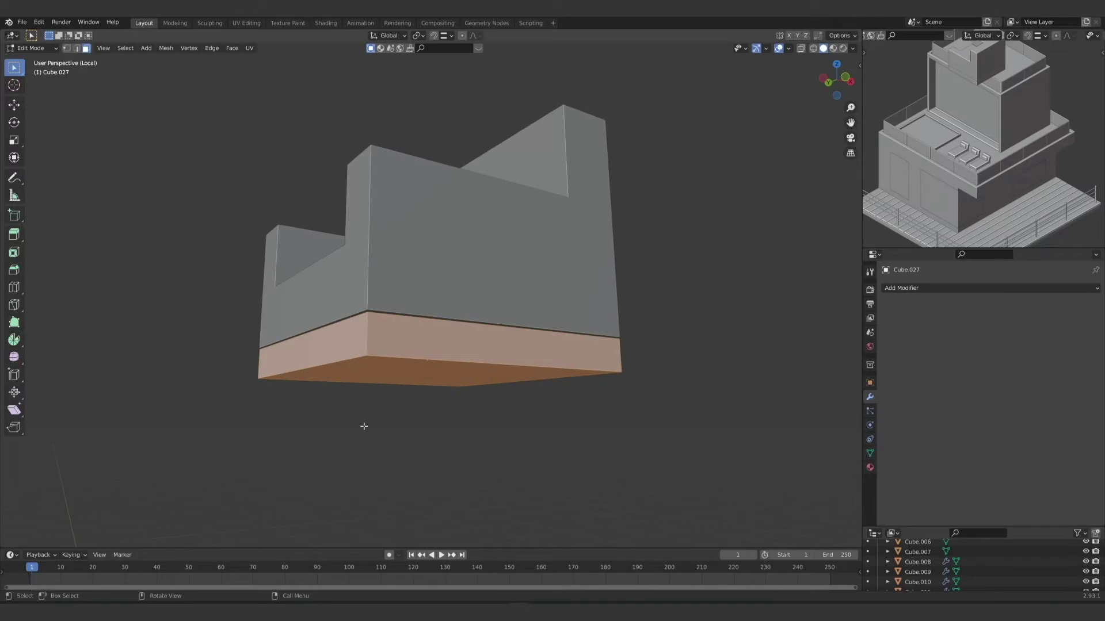
key(ctrl+r)
scroll(432, 353, up, 1)
click(432, 353)
right_click(432, 353)
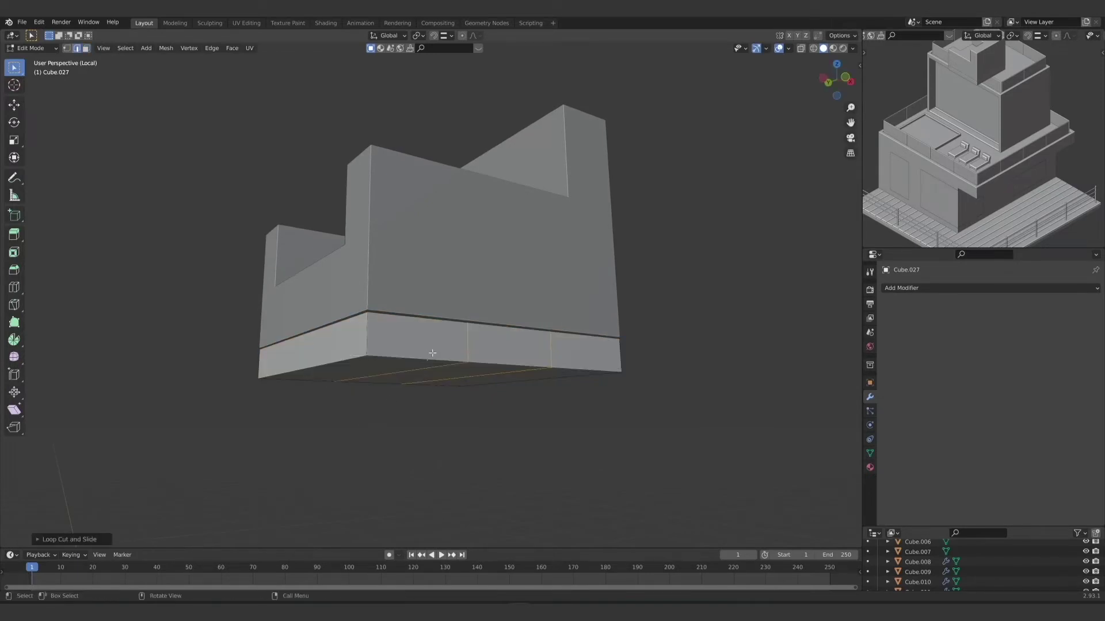
middle_drag(432, 352, 446, 391)
key(s)
key(x)
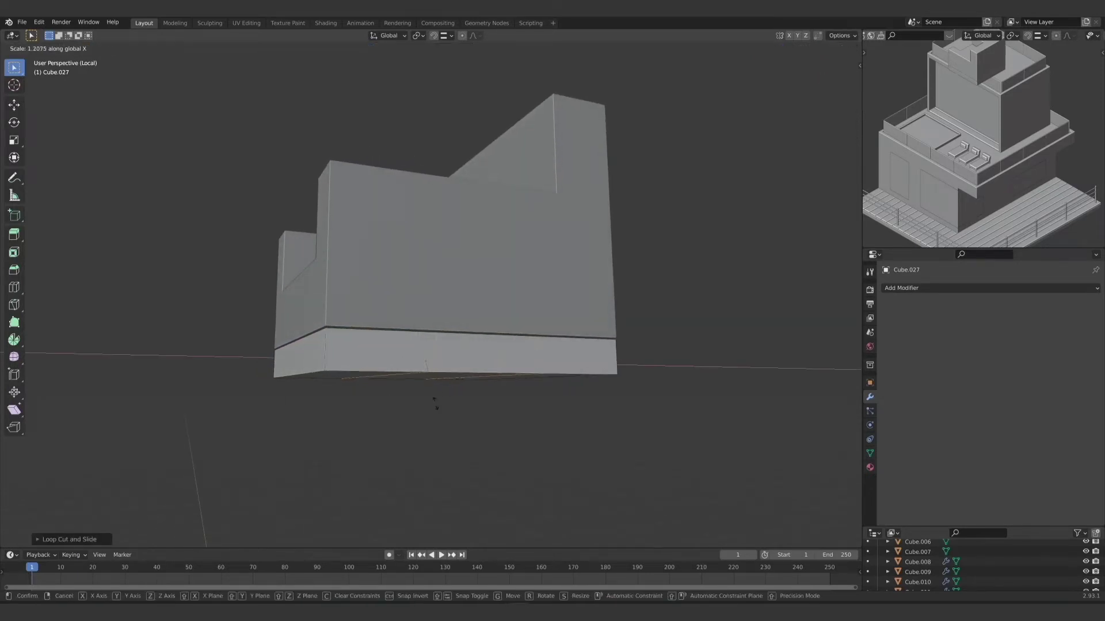
click(399, 438)
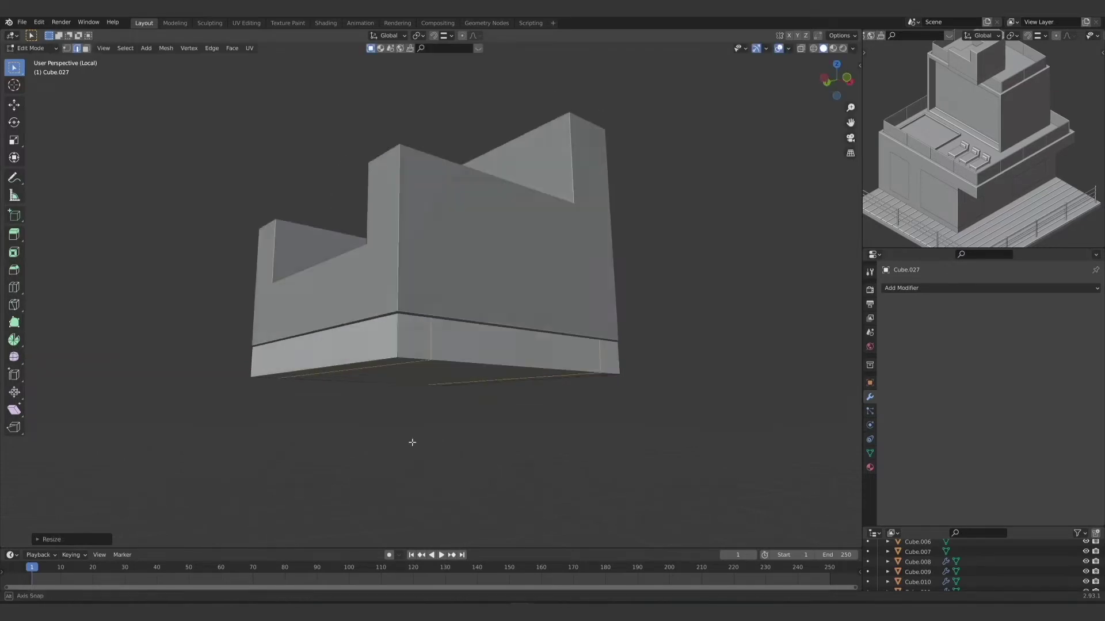
middle_drag(412, 445, 434, 446)
Step: Add a second pair of loop cuts and spread them along Y toward the corners
key(ctrl+r)
click(360, 359)
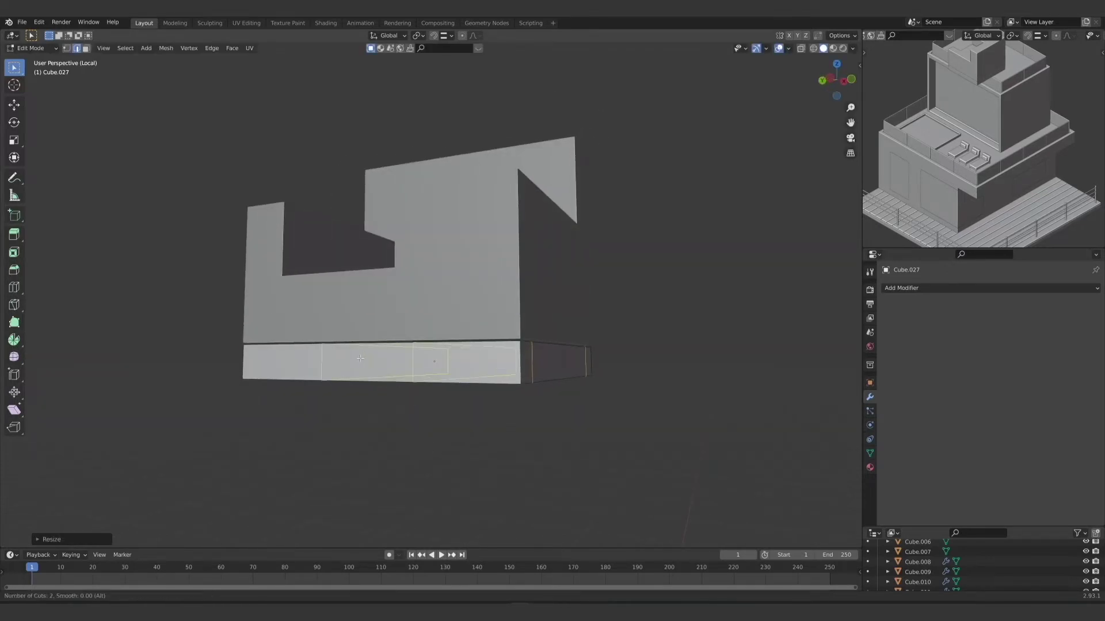
right_click(352, 415)
key(s)
key(y)
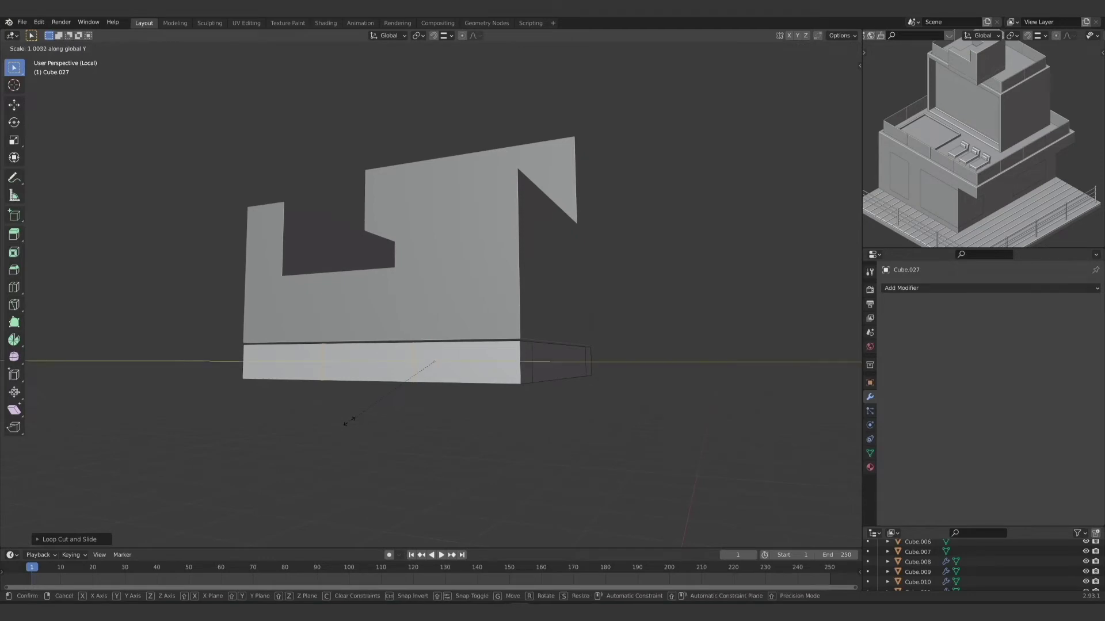
click(257, 527)
Step: Extrude the four underside corner faces into short legs and return to Object Mode
middle_drag(256, 527, 38, 124)
click(260, 290)
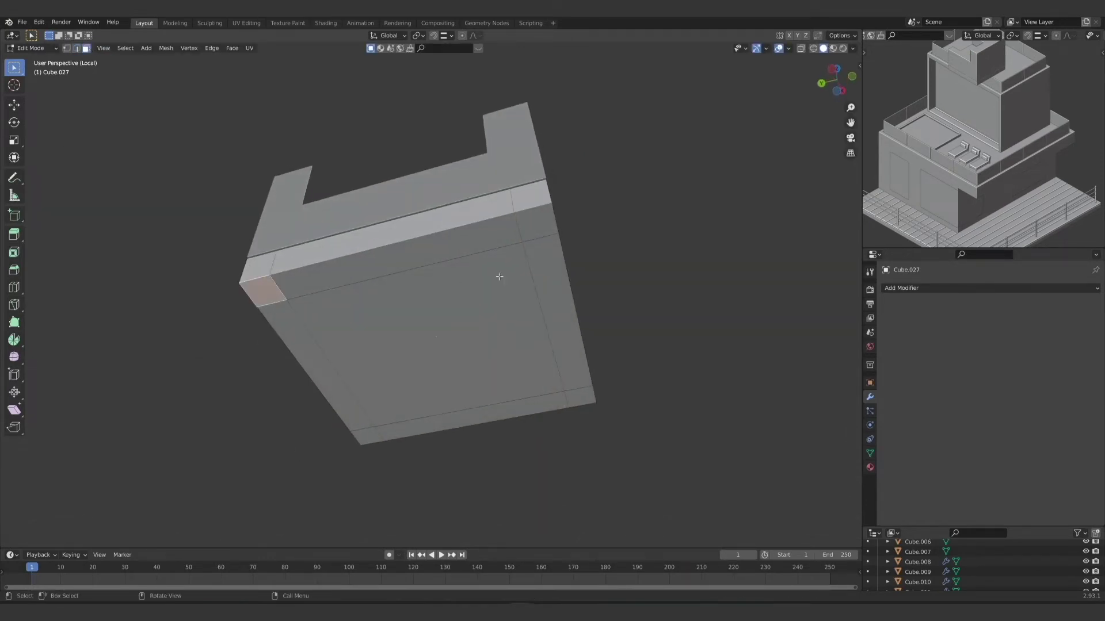
shift+click(535, 224)
shift+click(580, 395)
shift+click(364, 435)
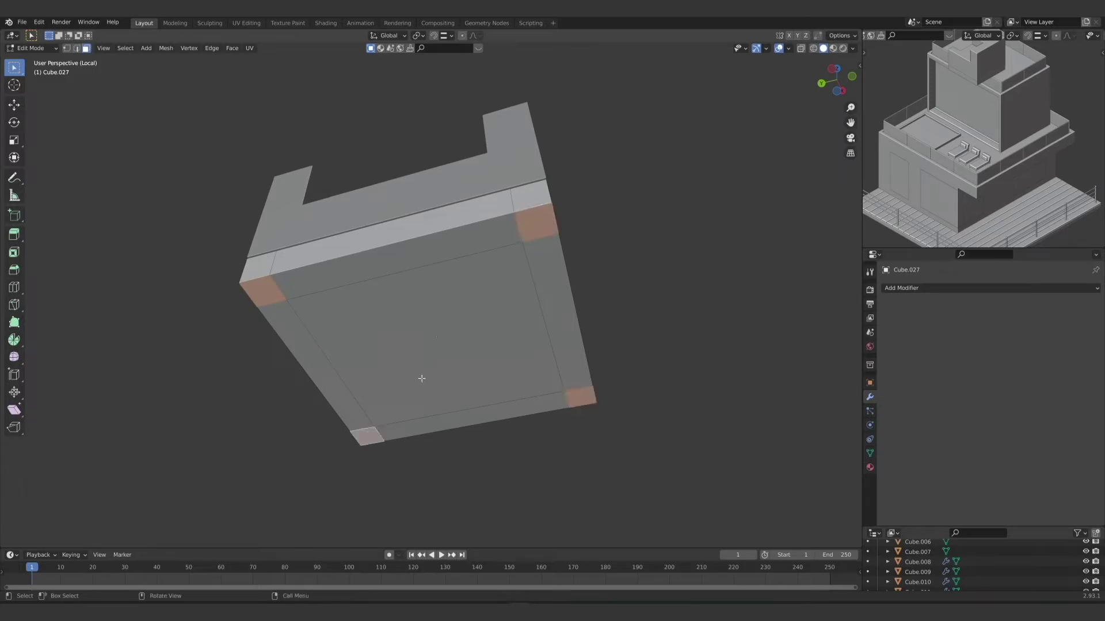
key(e)
click(416, 416)
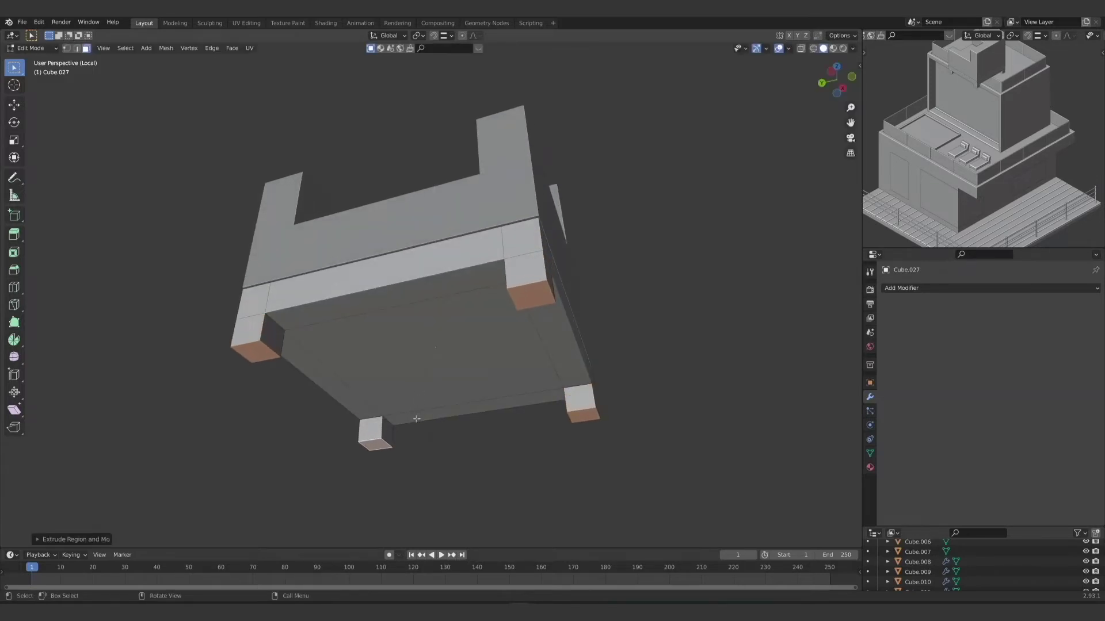
middle_drag(416, 416, 374, 400)
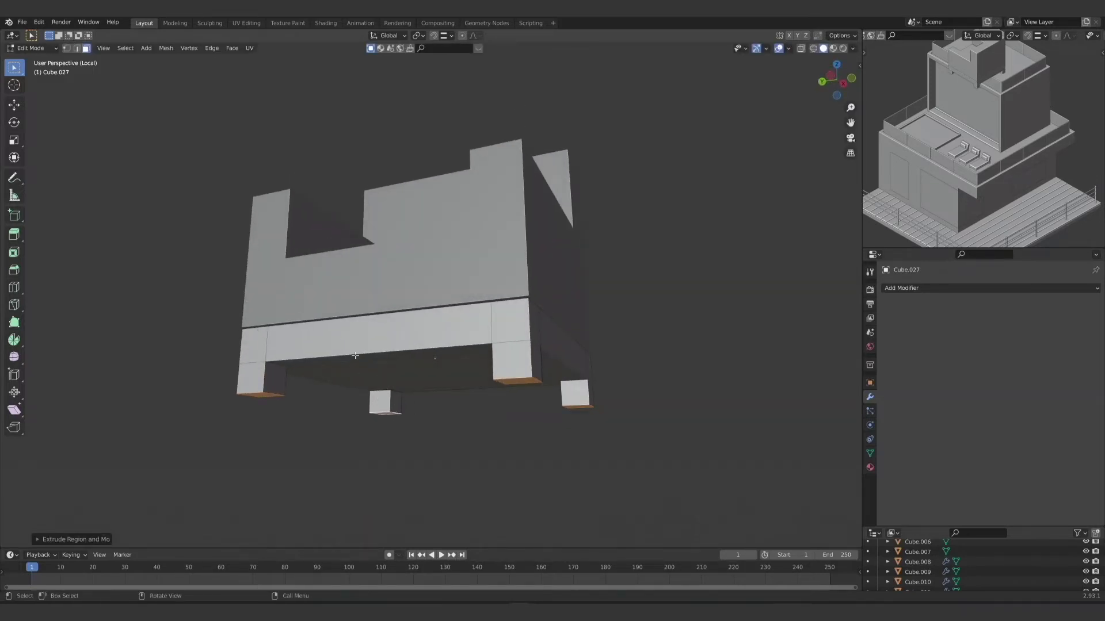
key(Tab)
middle_drag(446, 353, 389, 345)
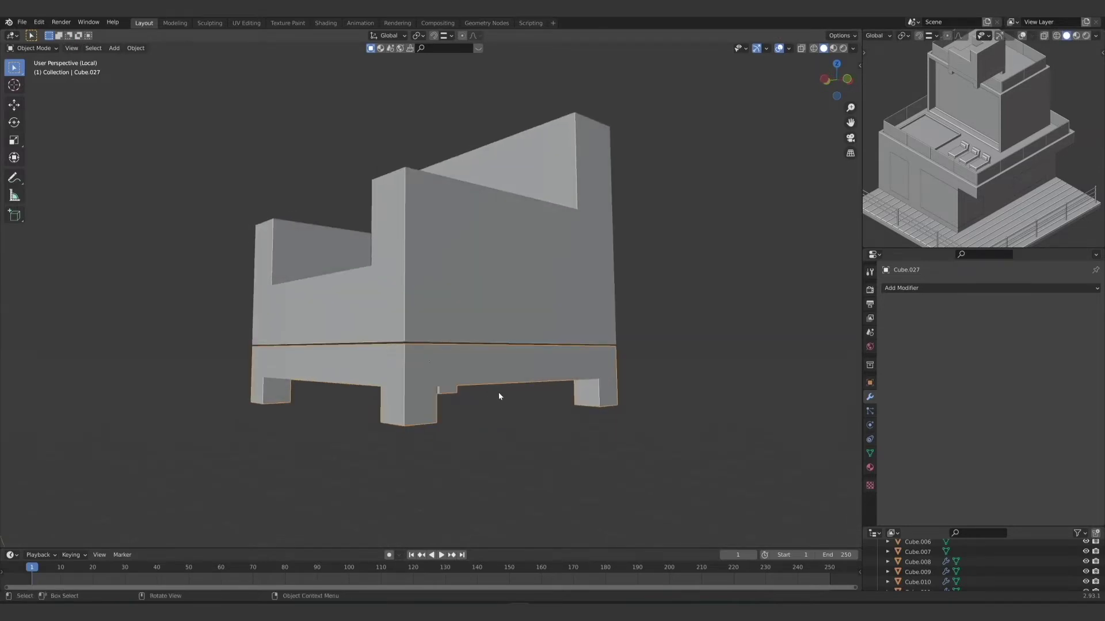
Step: Add a Bevel modifier to the chair base, then adjust the base's size and position
click(920, 288)
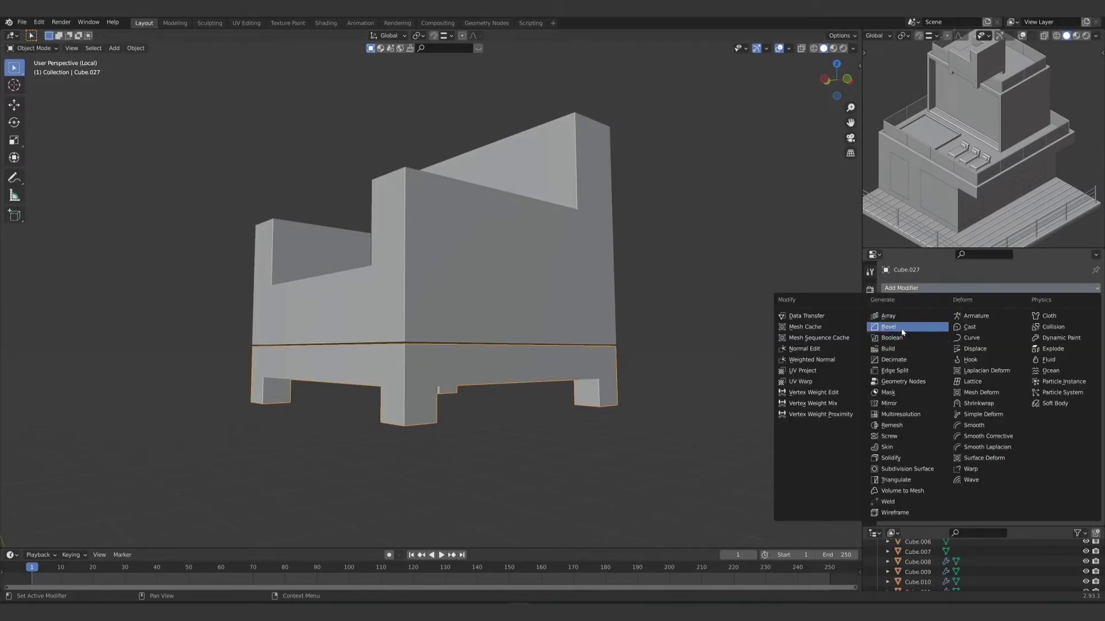
click(897, 327)
middle_drag(557, 393, 491, 399)
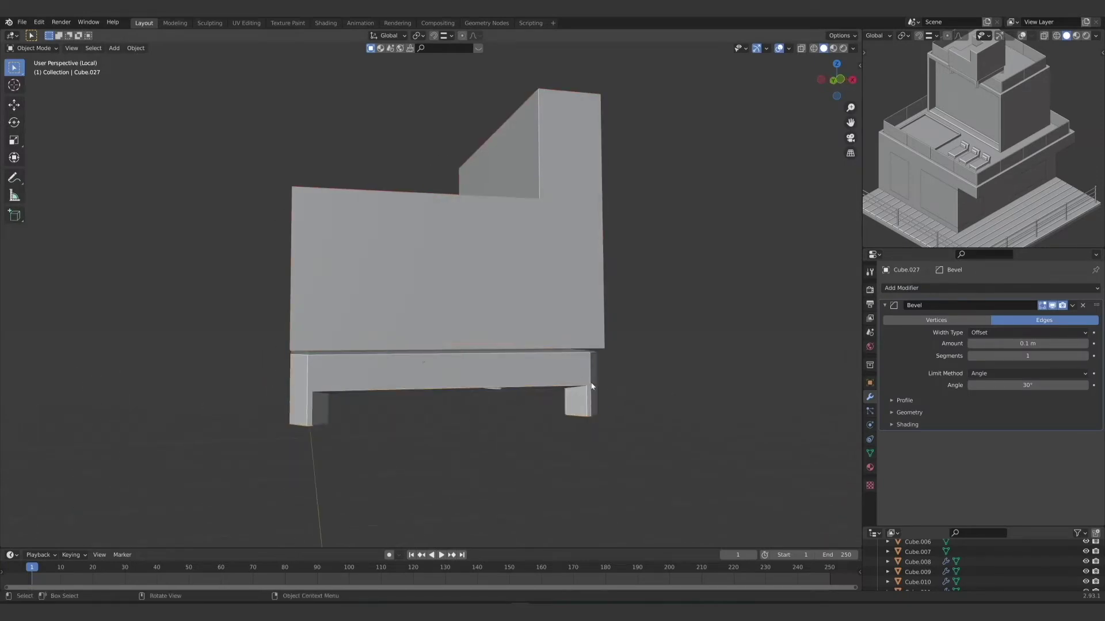
key(s)
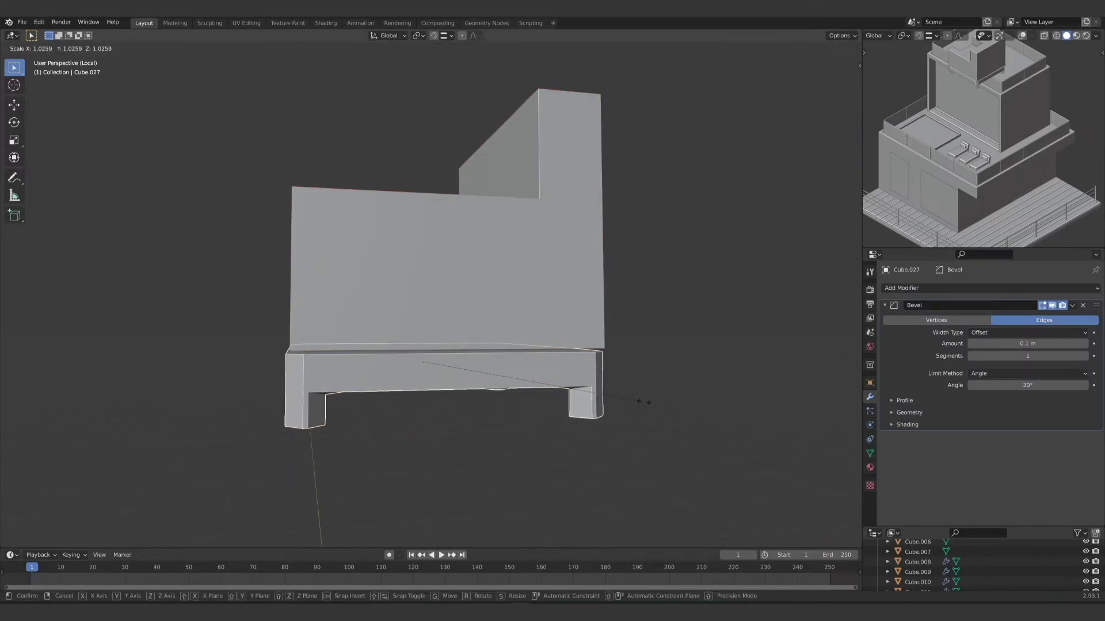
click(640, 402)
key(g)
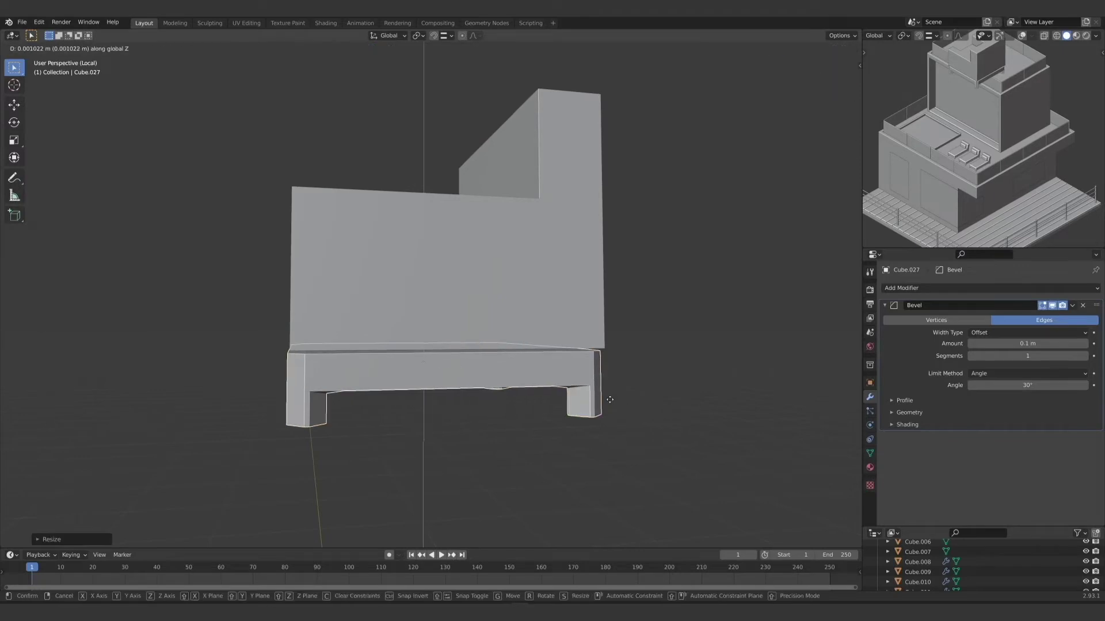
click(628, 402)
middle_drag(629, 402, 661, 427)
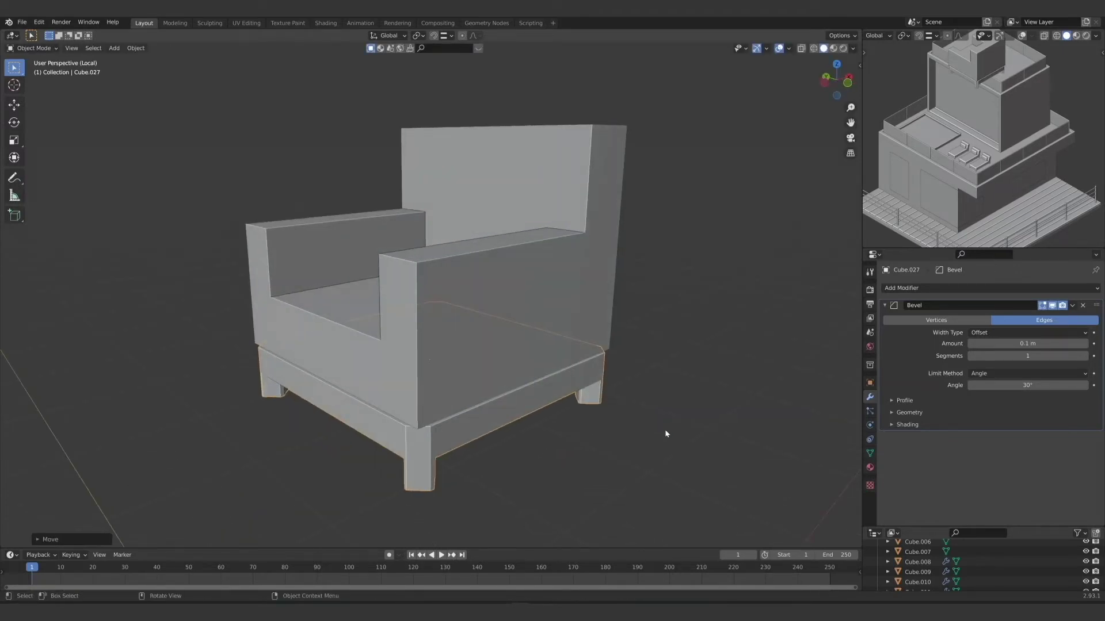
key(s)
click(662, 428)
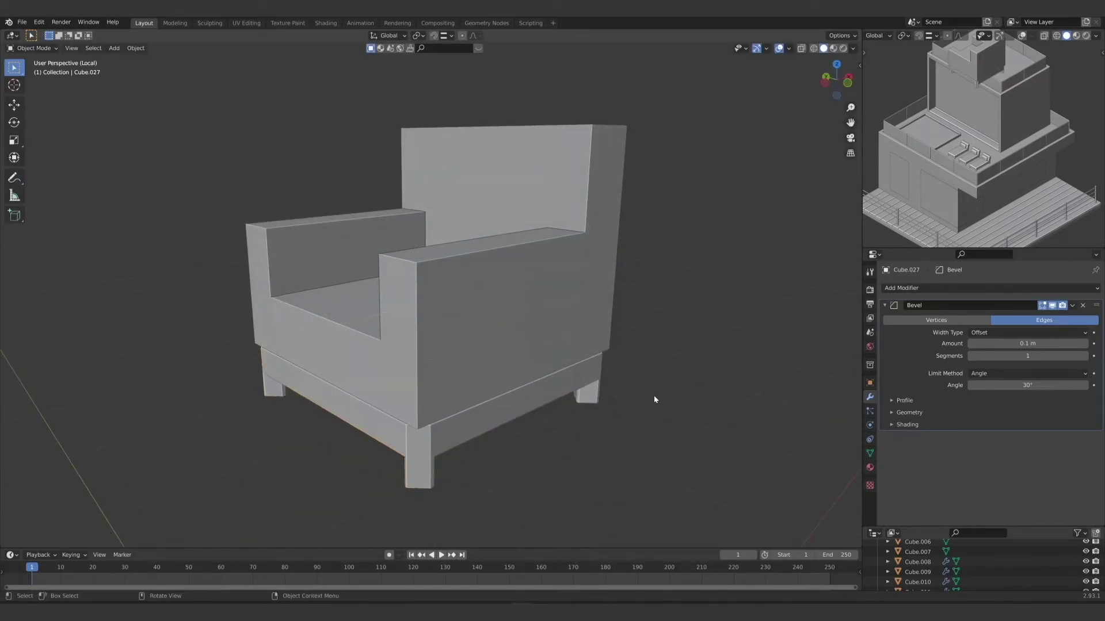
Step: Add a Bevel modifier to the armchair body
middle_drag(653, 395, 547, 362)
click(547, 362)
click(943, 289)
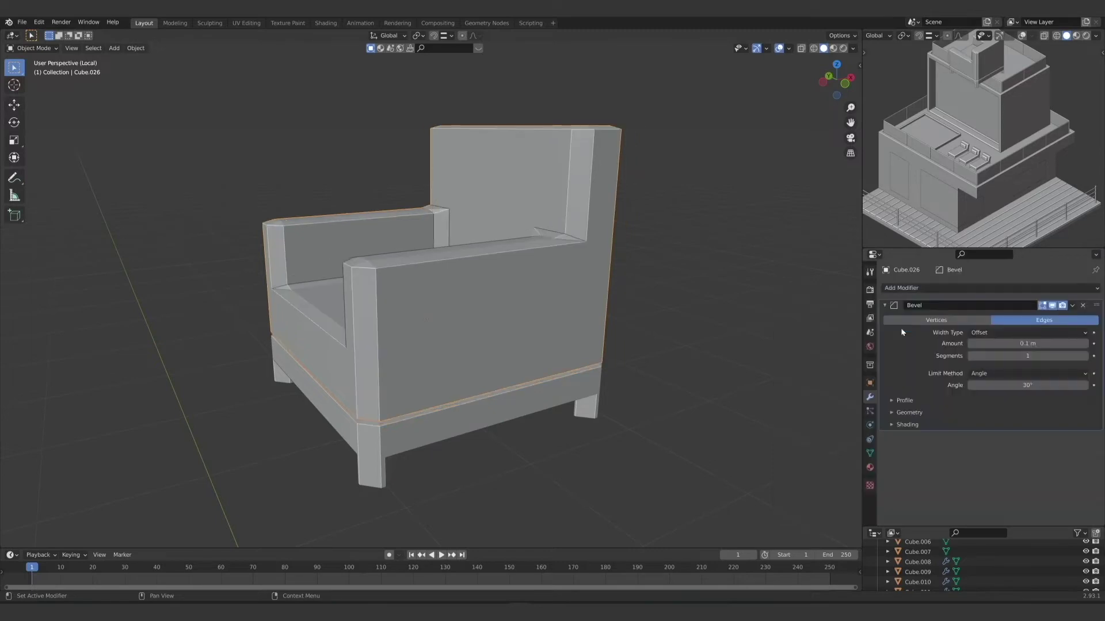
click(901, 332)
middle_drag(596, 362, 506, 302)
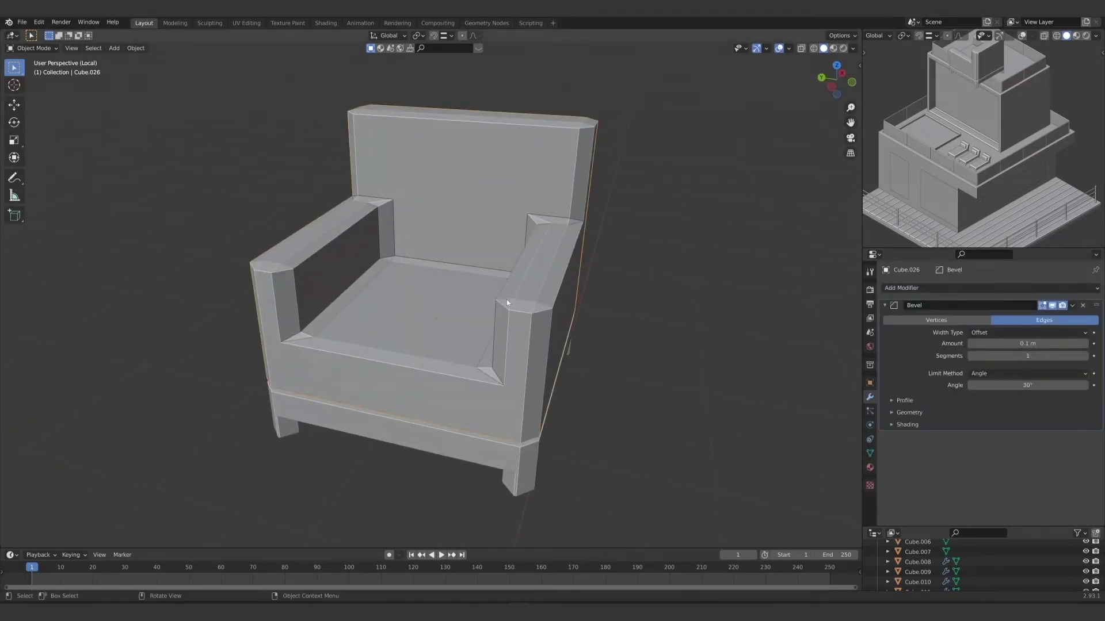
Step: Apply all transforms to the body, reset its origin, and set the bevel amount to 0.014 m
key(ctrl+a)
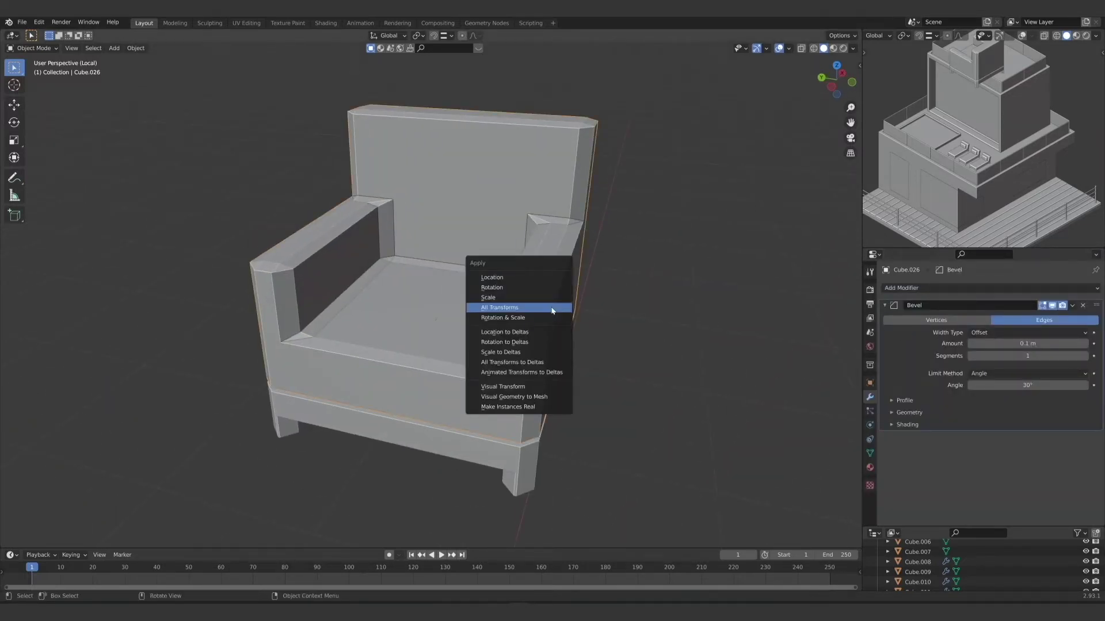
click(551, 309)
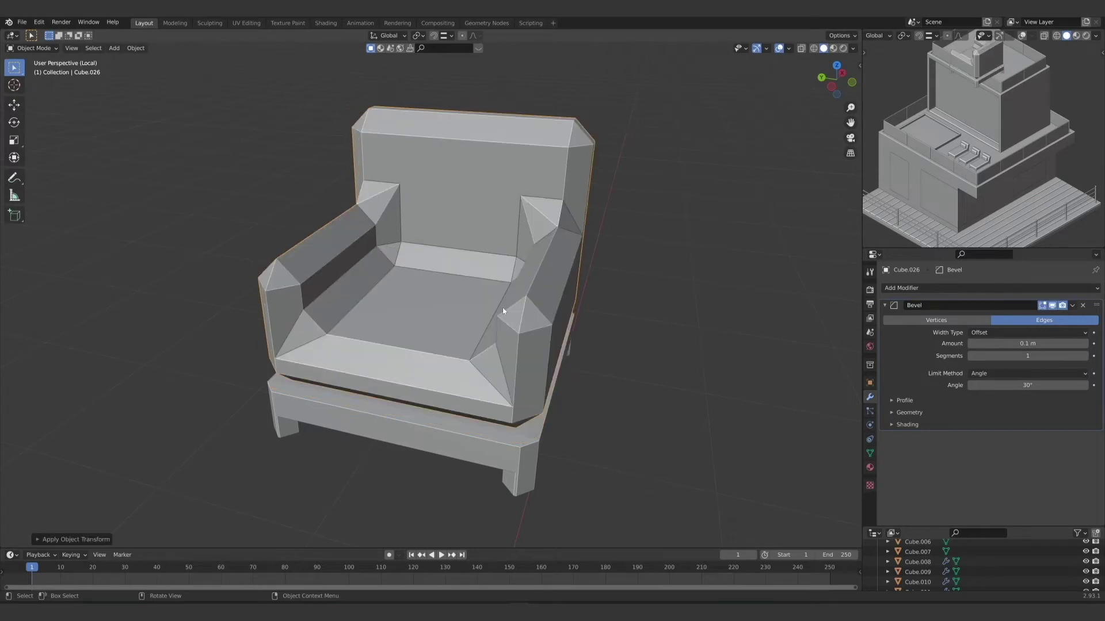
click(136, 48)
mouse_move(161, 71)
click(270, 82)
drag(1027, 343, 996, 344)
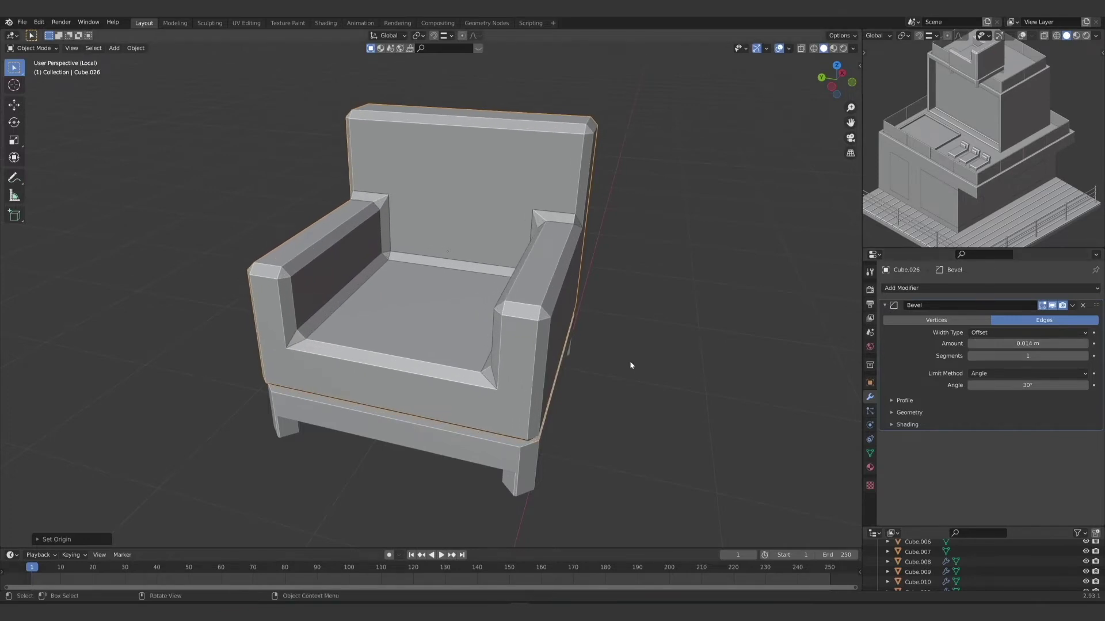
middle_drag(629, 361, 564, 366)
scroll(620, 375, down, 3)
Step: Raise the chair base vertically, then shrink the whole armchair to a small size
click(417, 348)
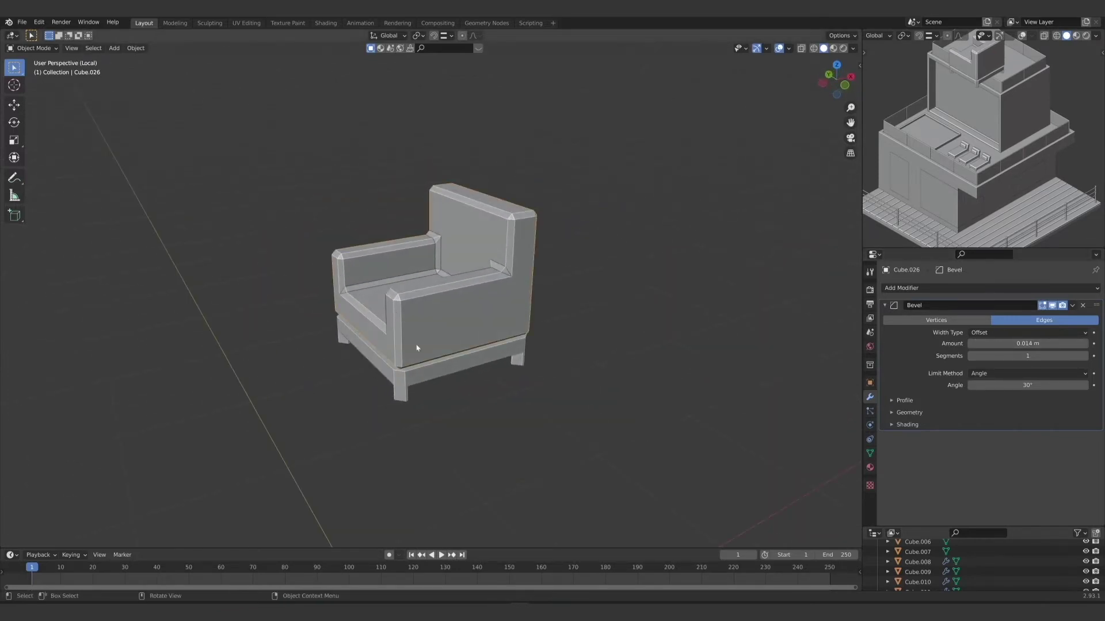
click(446, 376)
key(g)
key(z)
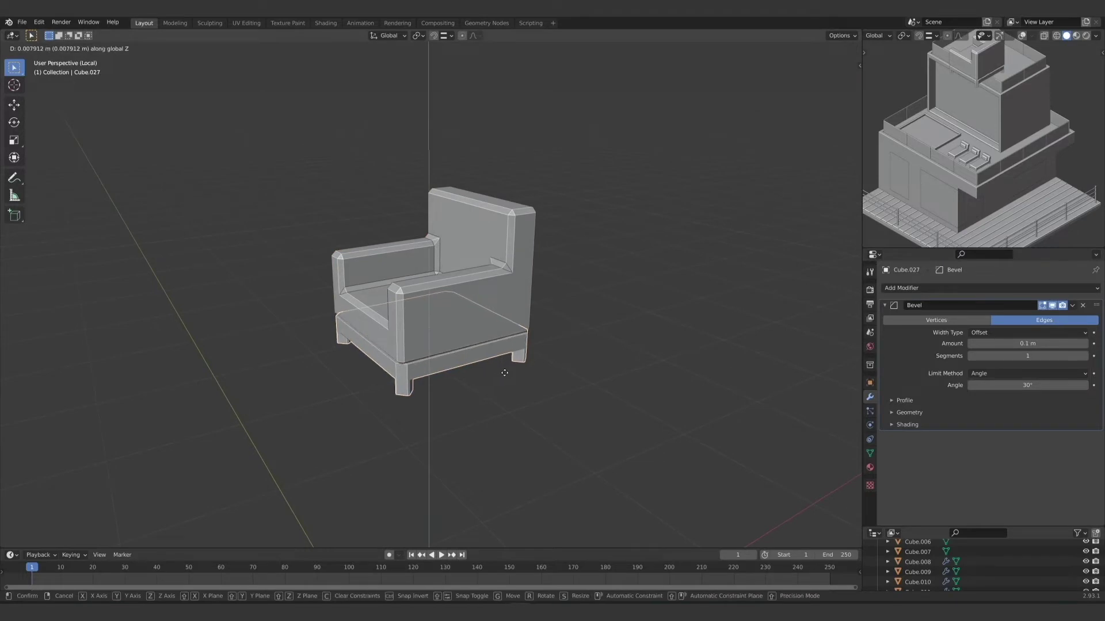
click(504, 375)
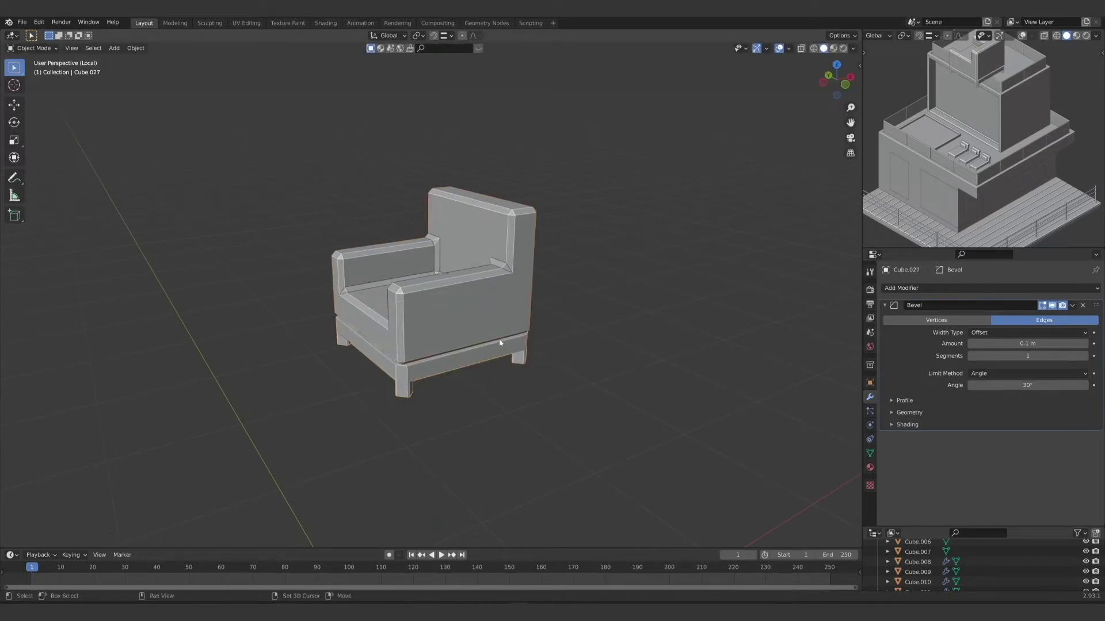
middle_drag(494, 338, 504, 342)
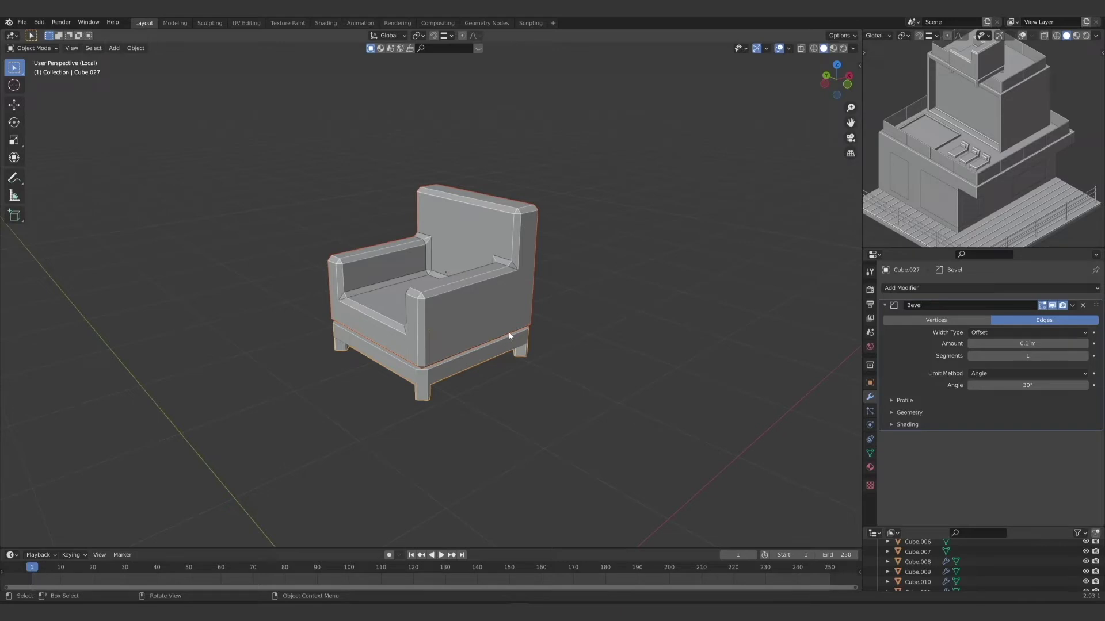
key(KP_Divide)
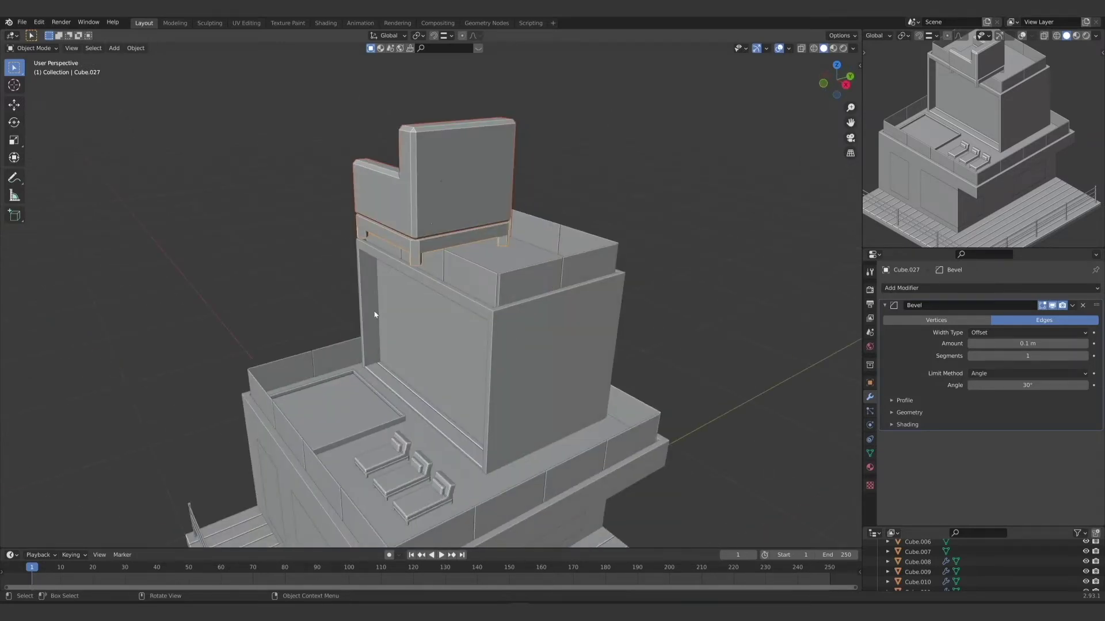
middle_drag(375, 314, 572, 410)
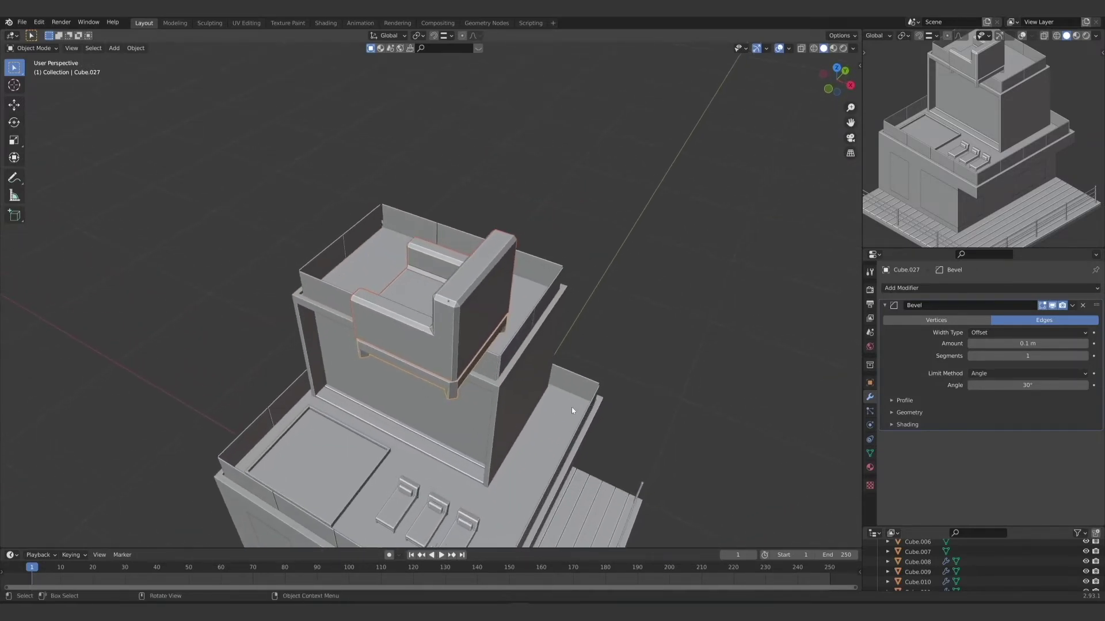
key(s)
click(458, 343)
Step: From top view, move the armchair onto the upper roof
key(KP_7)
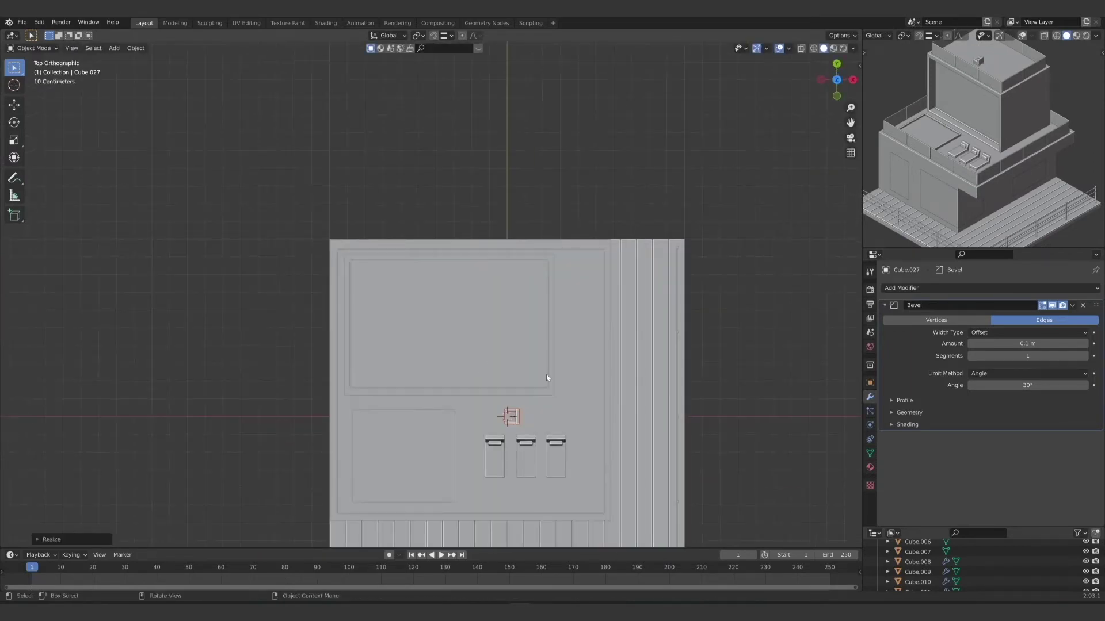
key(g)
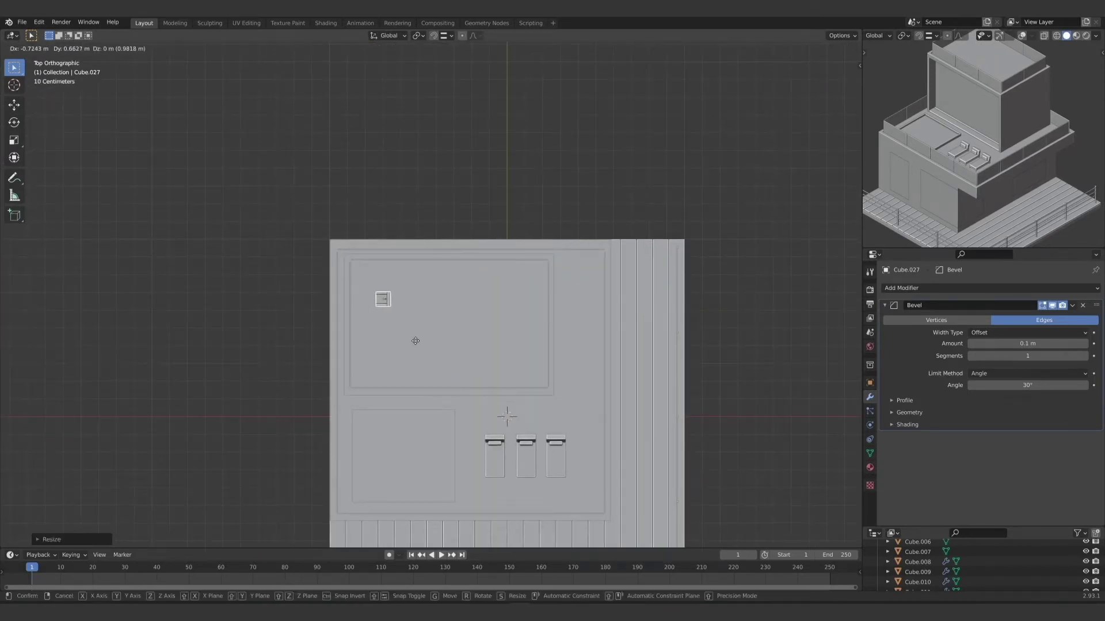
click(415, 341)
key(s)
key(Escape)
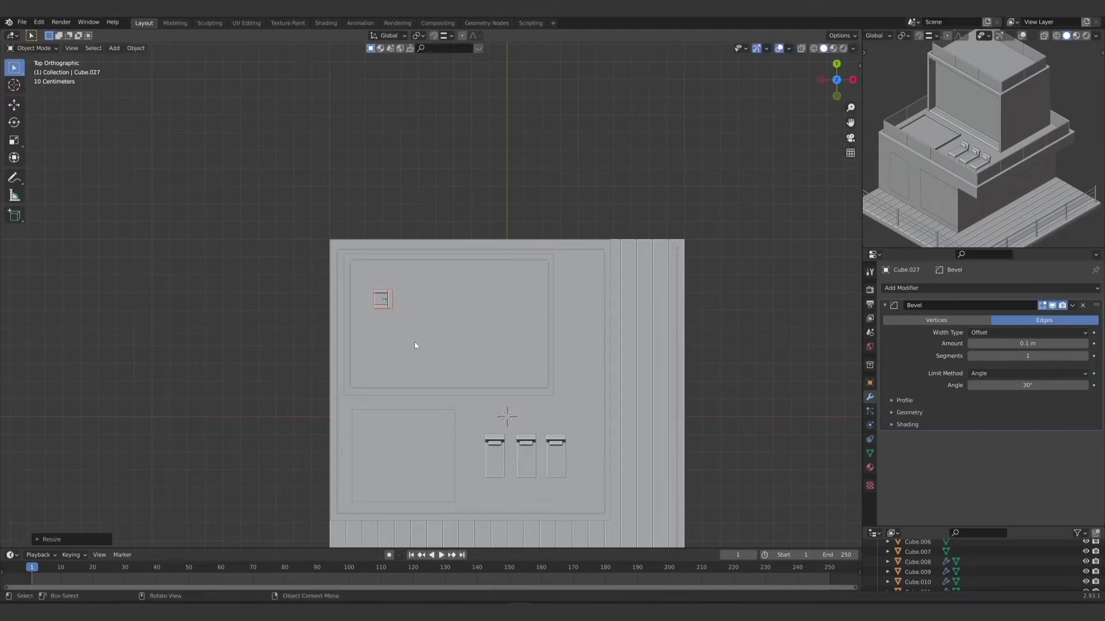
key(s)
key(Escape)
middle_drag(412, 340, 469, 348)
scroll(478, 357, up, 4)
middle_drag(439, 398, 395, 395)
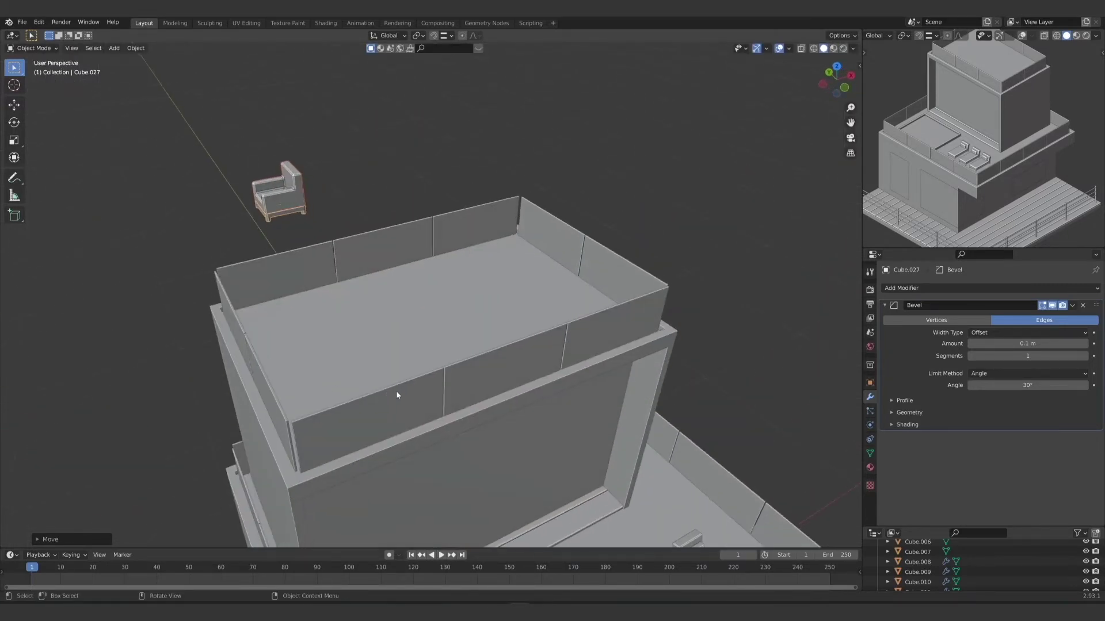
Step: Using random object colours, lower the armchair onto the roof floor, then duplicate it
click(853, 48)
click(851, 183)
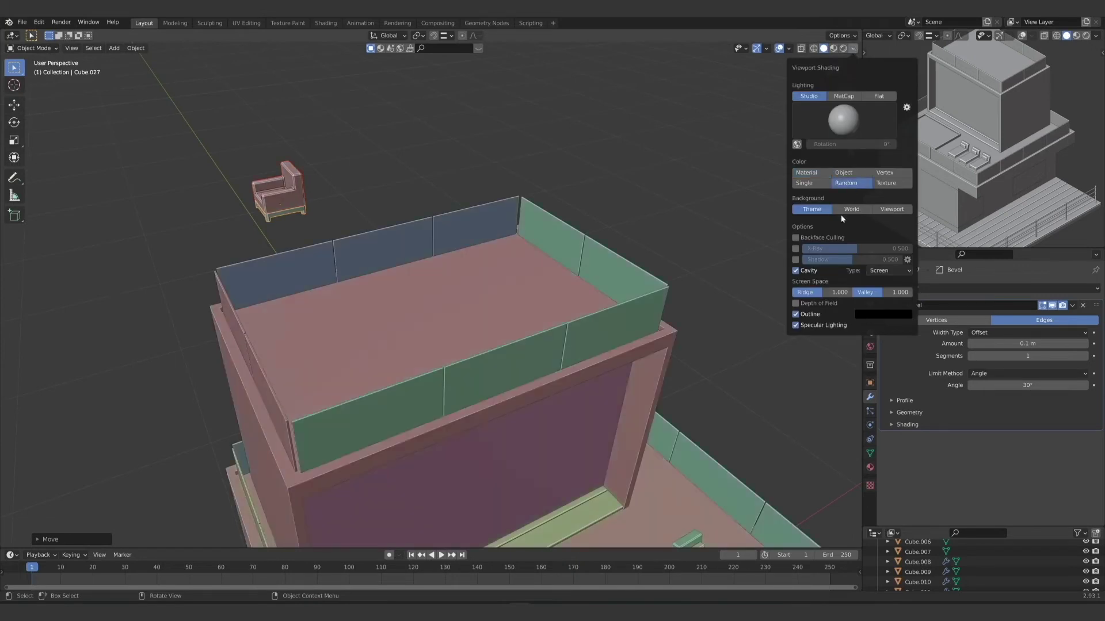
scroll(375, 318, up, 5)
middle_drag(443, 354, 448, 326)
key(g)
key(z)
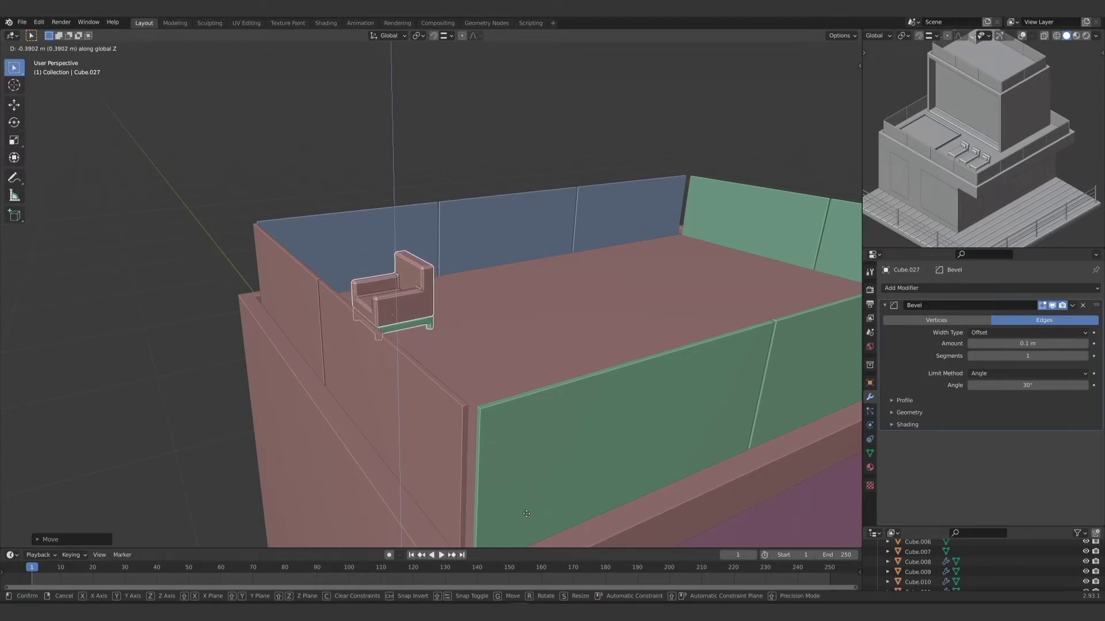
click(527, 514)
click(853, 48)
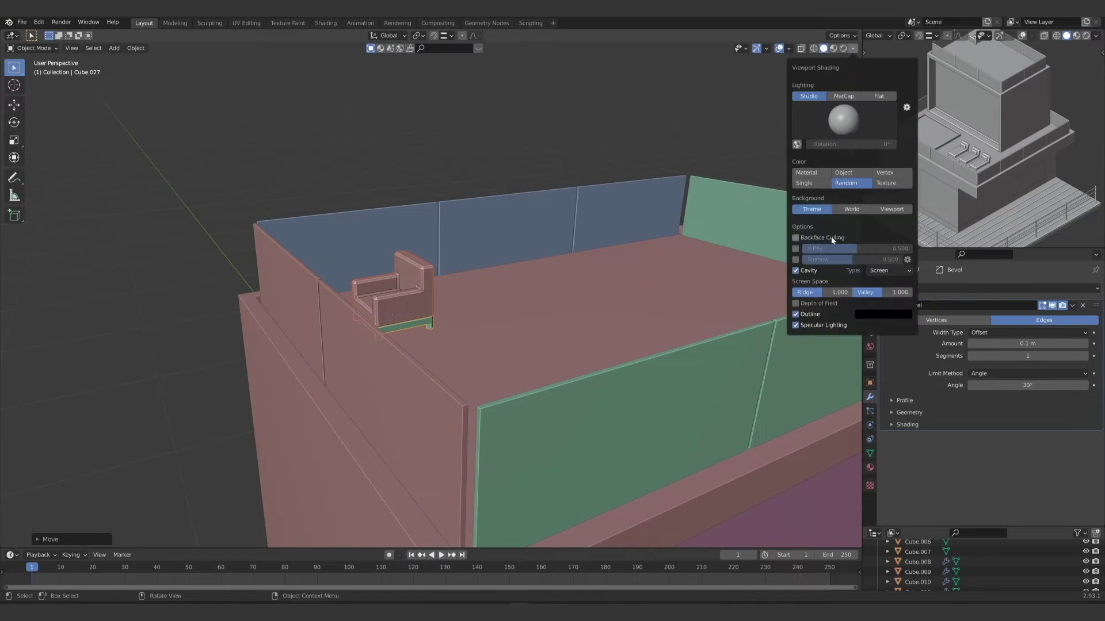
click(817, 184)
mouse_move(575, 374)
middle_down()
mouse_move(354, 420)
mouse_move(394, 426)
mouse_move(416, 406)
mouse_move(347, 378)
middle_up()
key(KP_7)
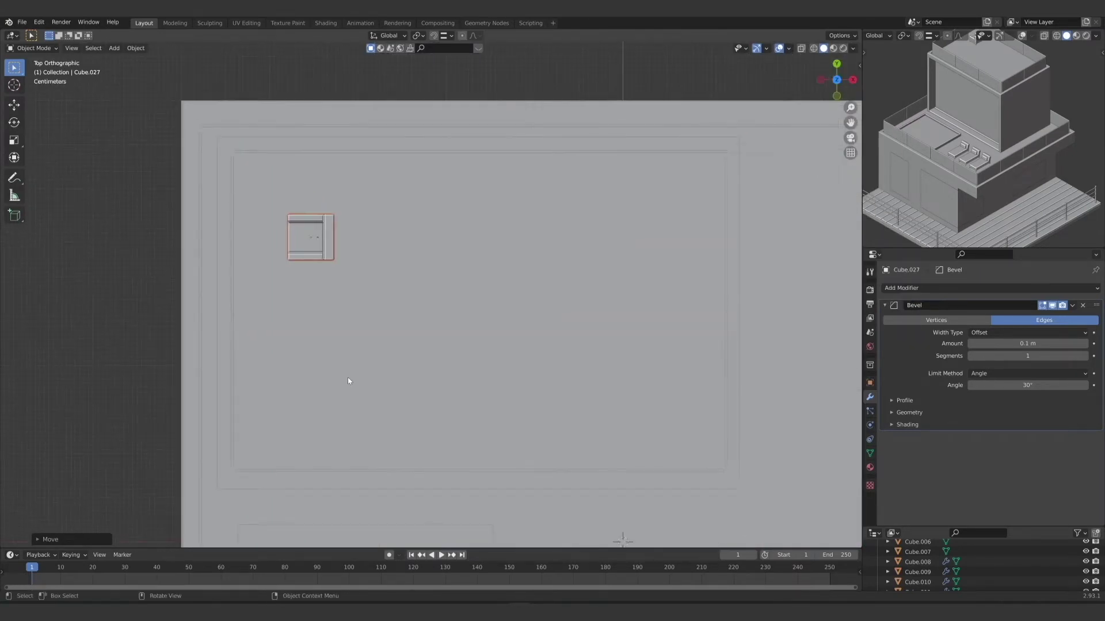
key(shift+d)
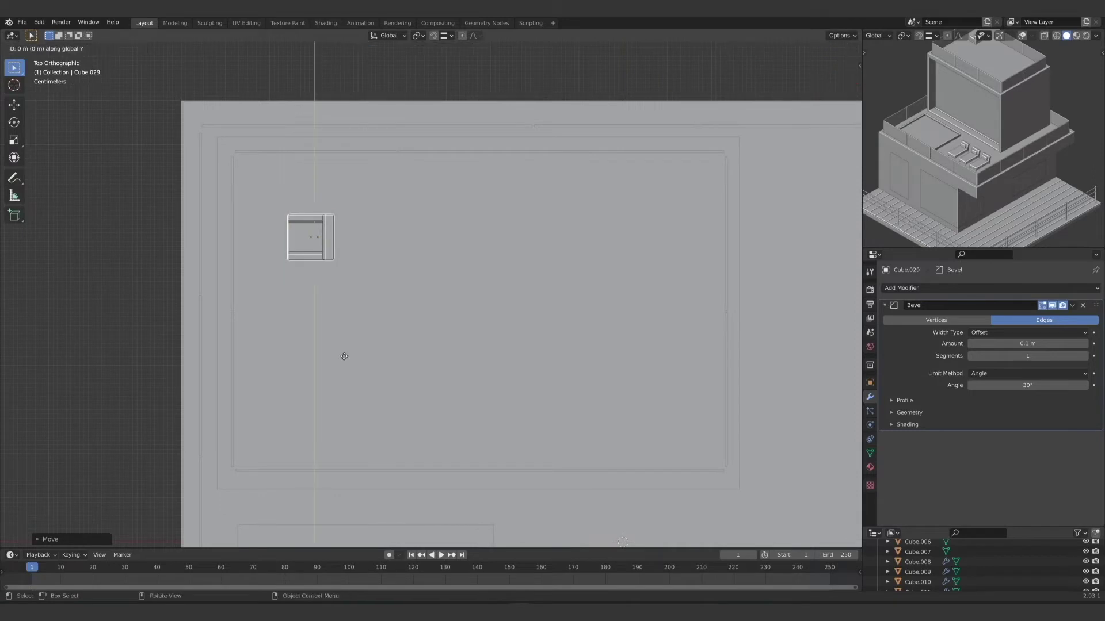
Step: Place the copy and a third armchair along Y to form a row of three
click(346, 436)
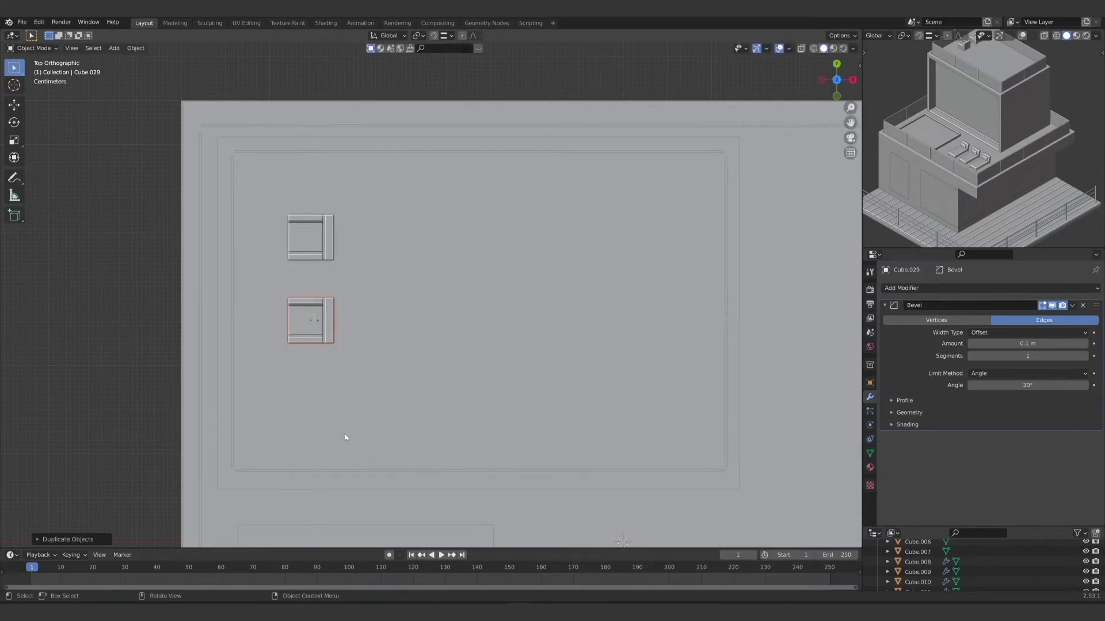
key(shift+d)
key(y)
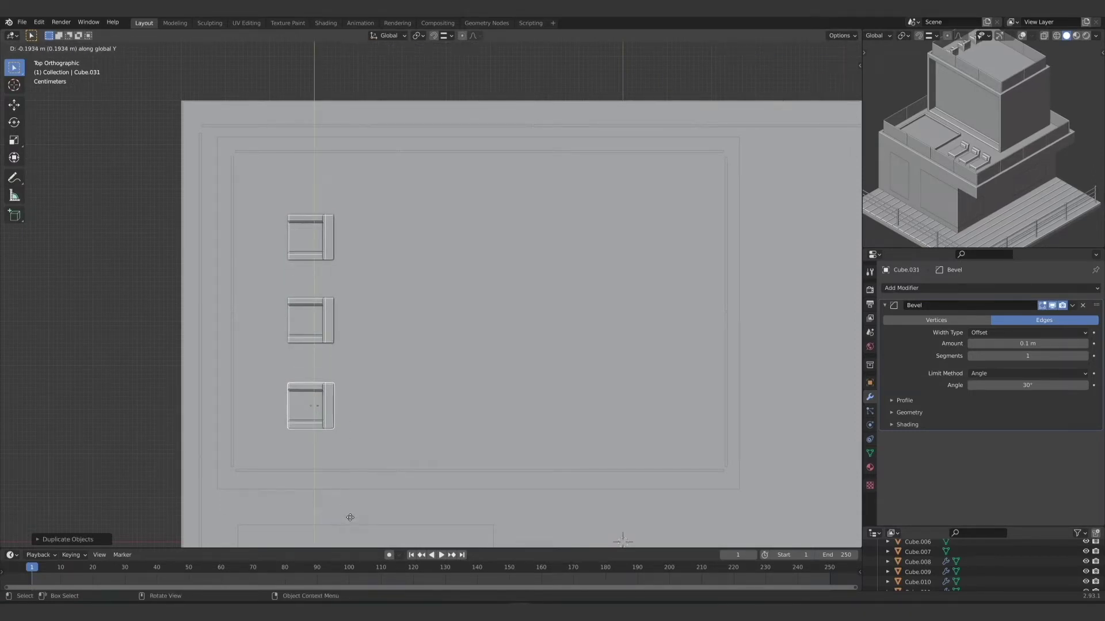
click(349, 516)
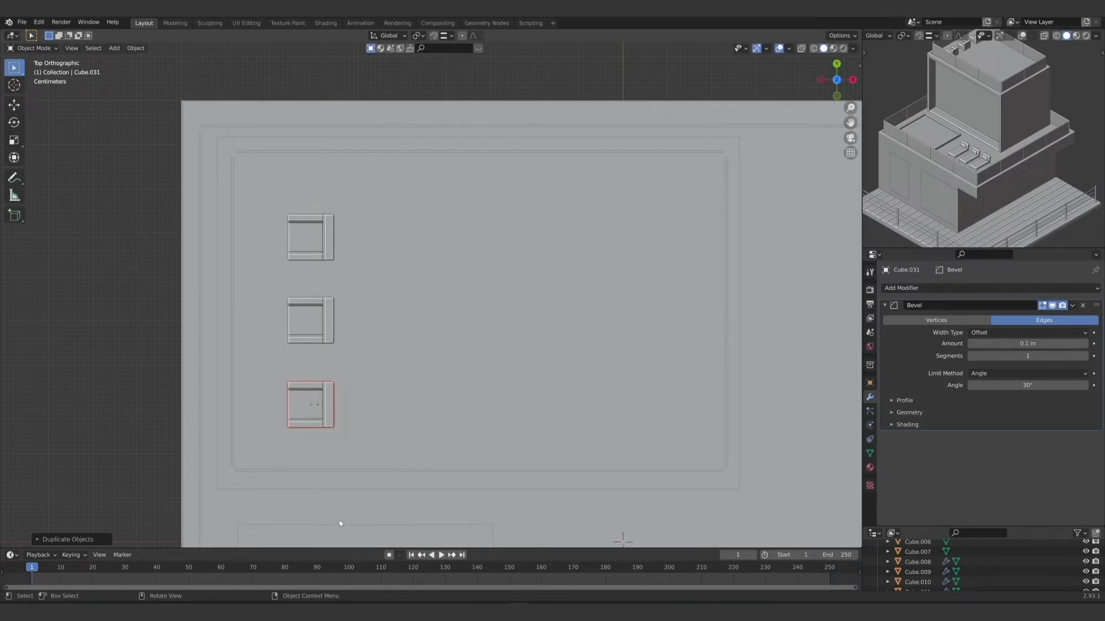
middle_drag(340, 520, 332, 370)
Step: Select all three armchairs and shift them together along Y, then along X
shift+click(341, 397)
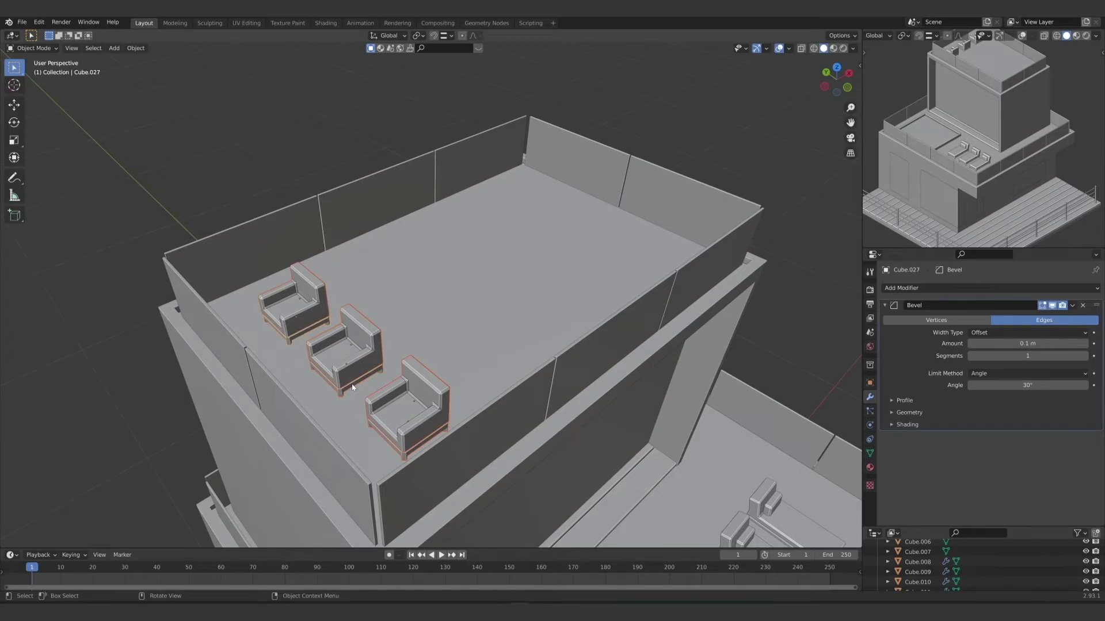
key(KP_7)
key(g)
key(y)
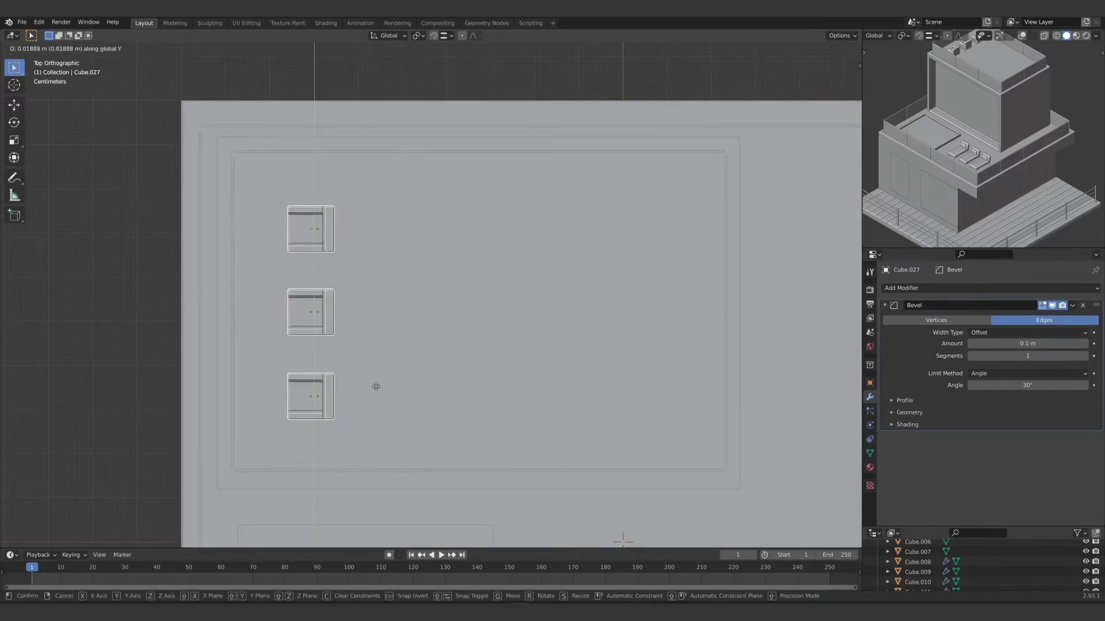
click(376, 385)
middle_drag(868, 150, 971, 155)
key(g)
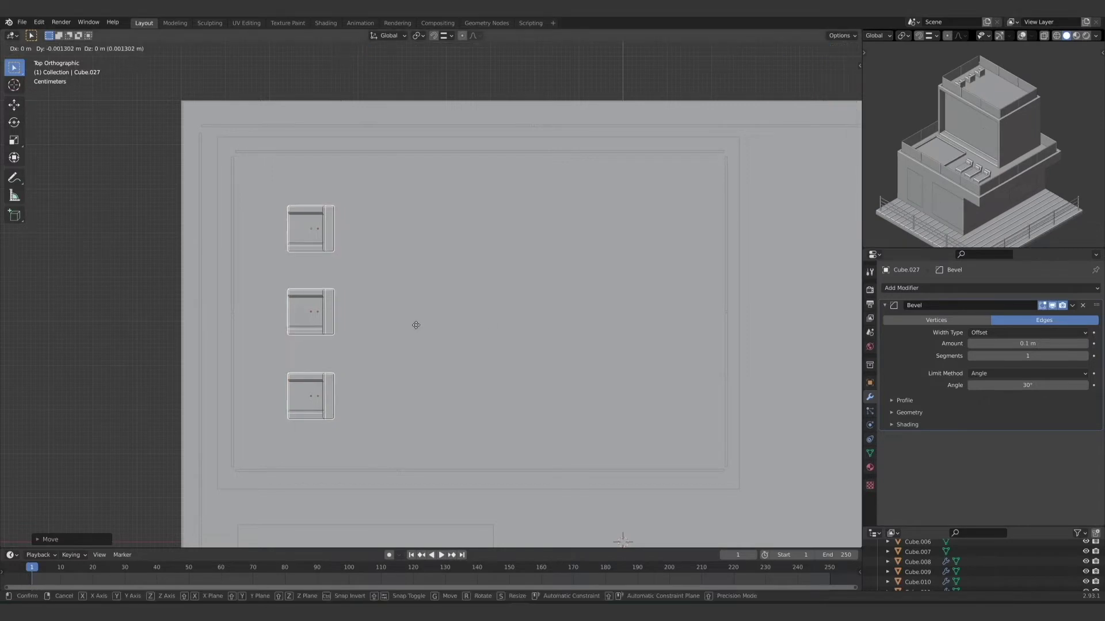
key(x)
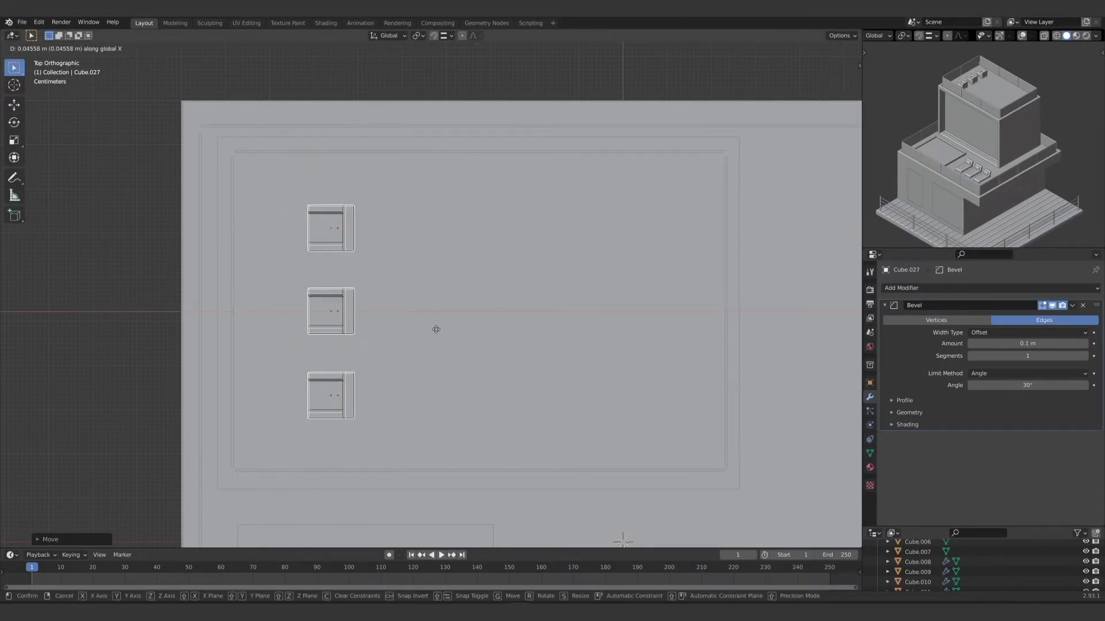
click(432, 330)
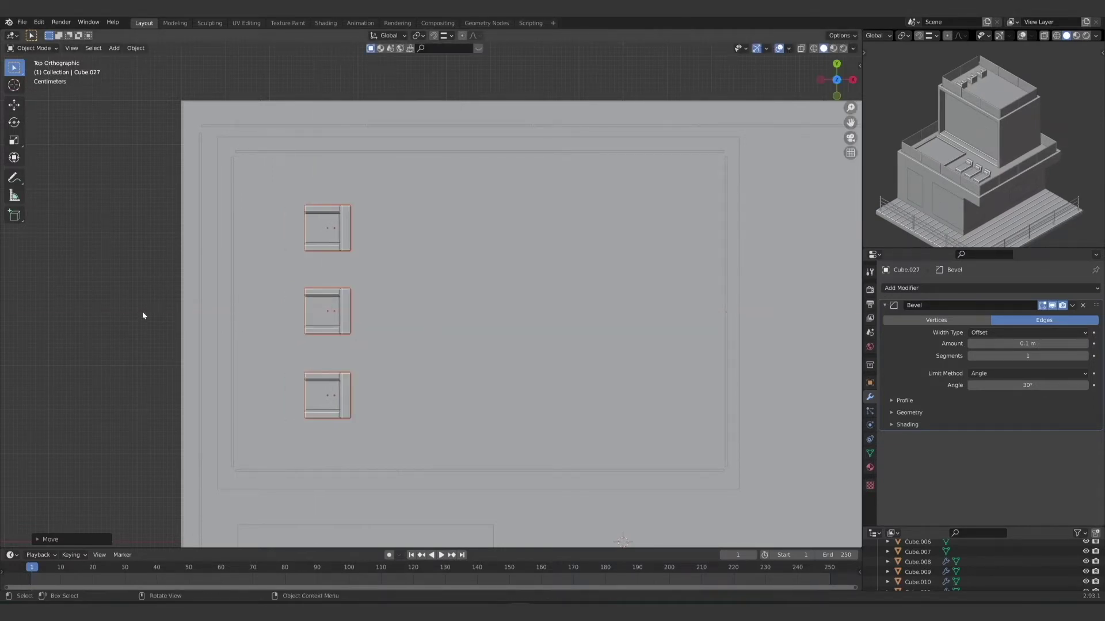
middle_drag(442, 429, 392, 415)
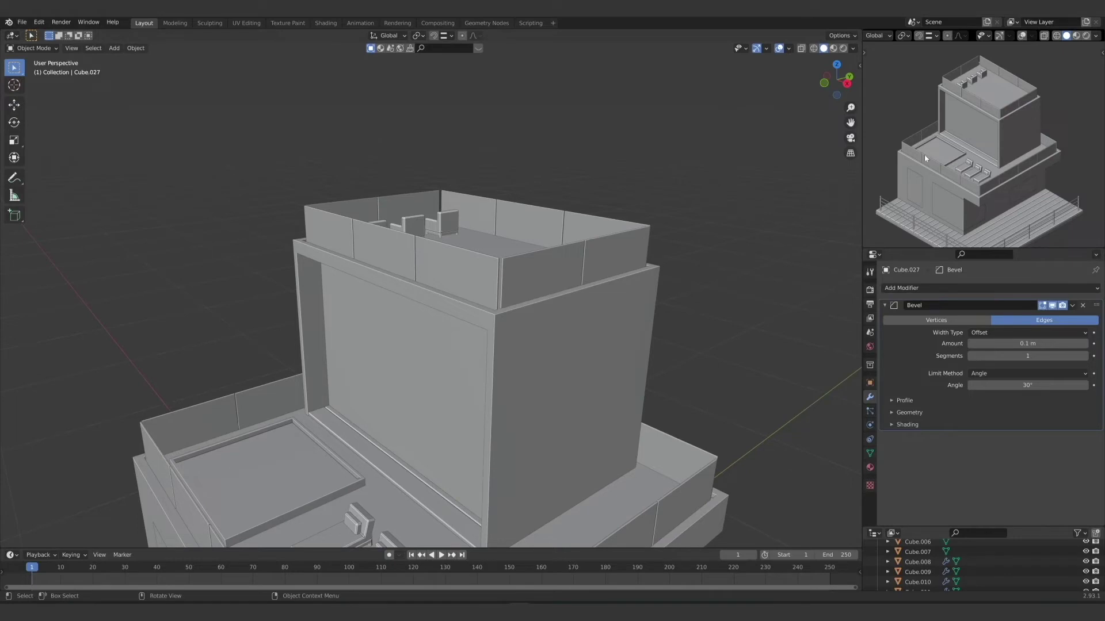
Step: Select the ground-floor block Cube.008, then the building's upper block, orbiting above it
scroll(575, 363, down, 3)
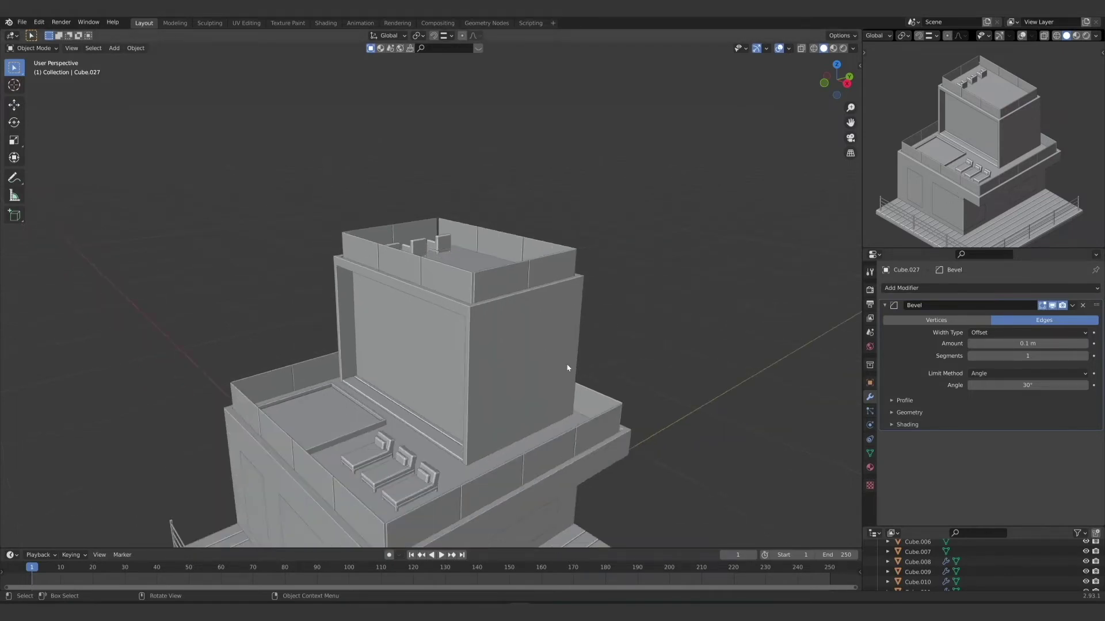
middle_drag(568, 370, 503, 374)
click(537, 377)
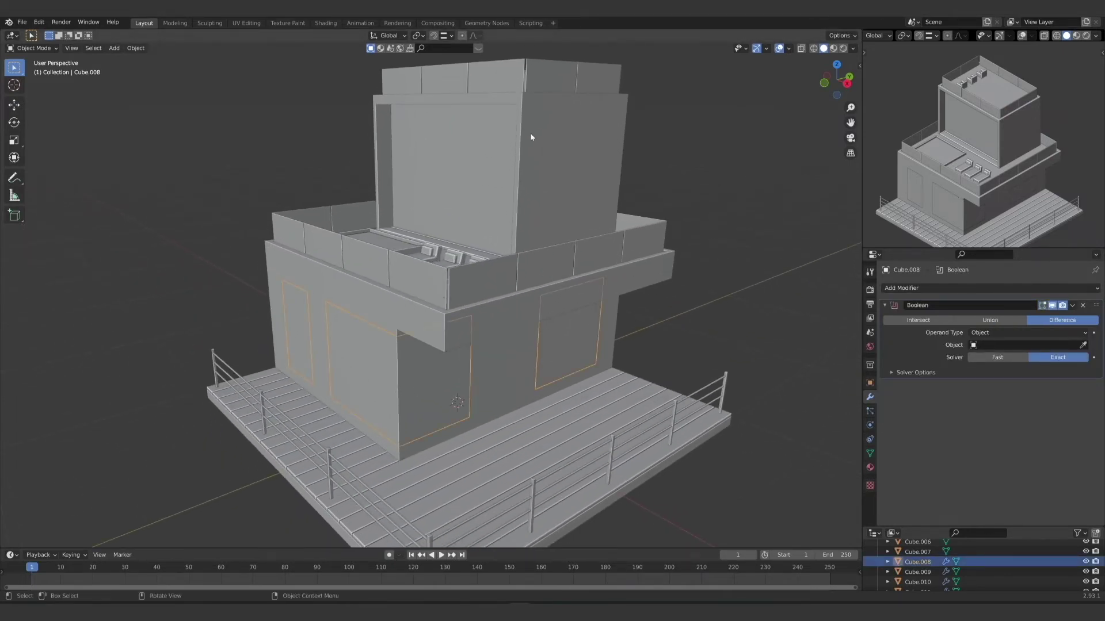
click(554, 151)
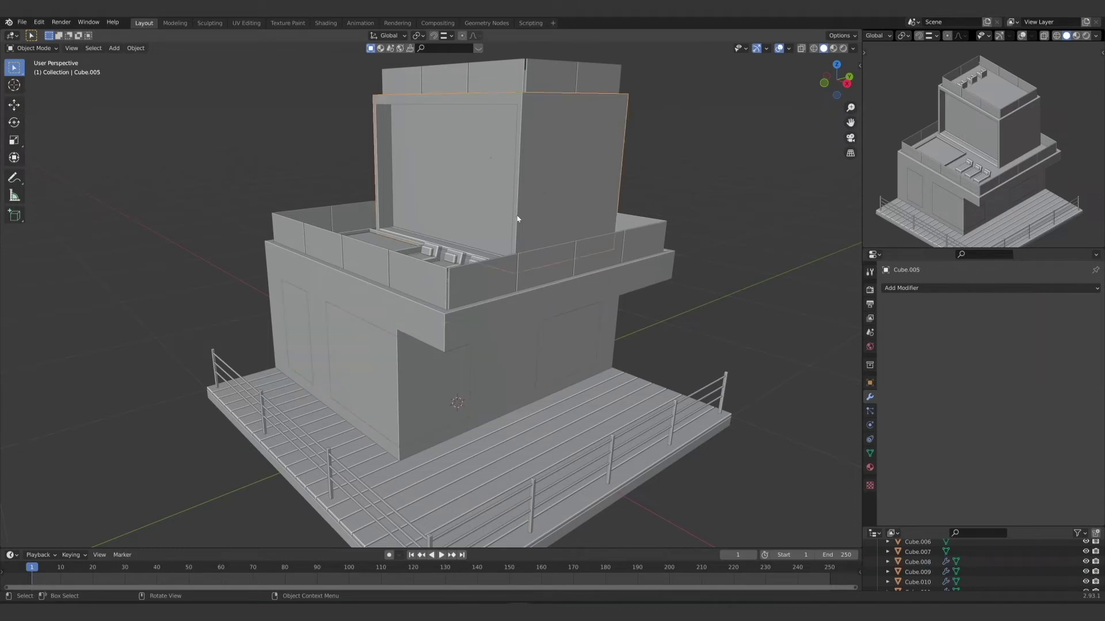
middle_drag(553, 150, 364, 224)
middle_drag(392, 189, 469, 310)
scroll(363, 259, up, 3)
Step: Add a smaller cube and place it against the upper block in front view
key(shift+a)
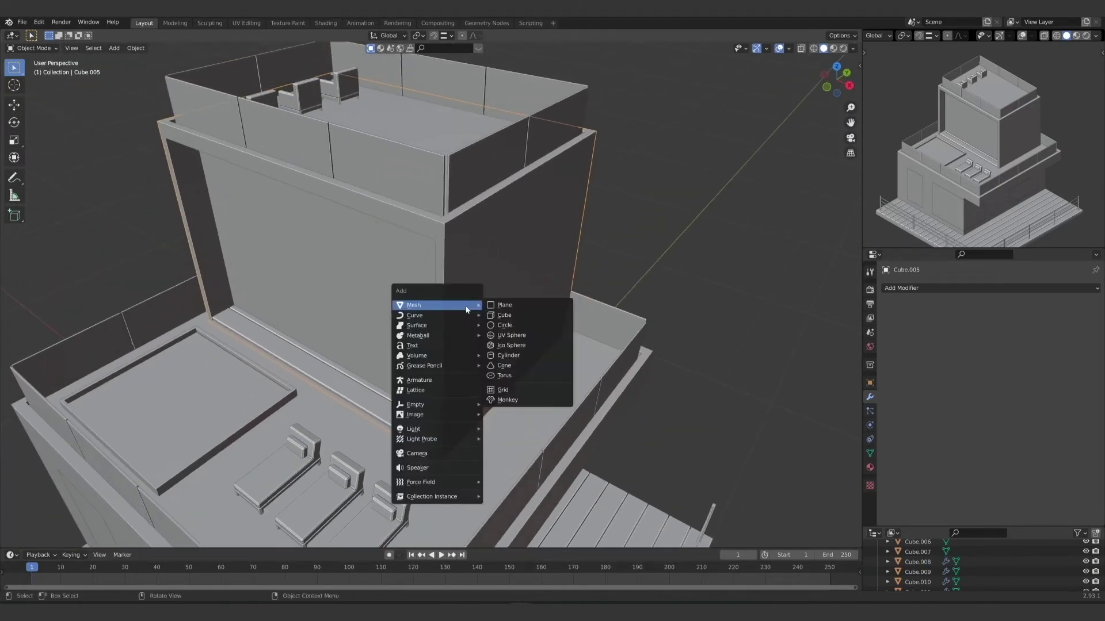
click(524, 315)
key(s)
click(448, 505)
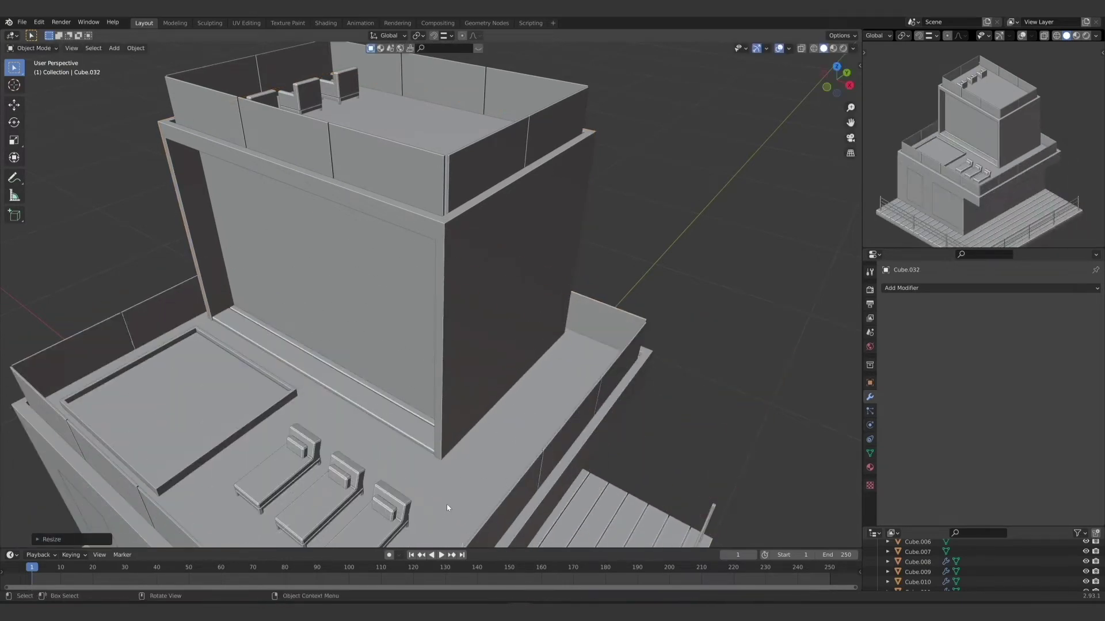
key(KP_1)
key(g)
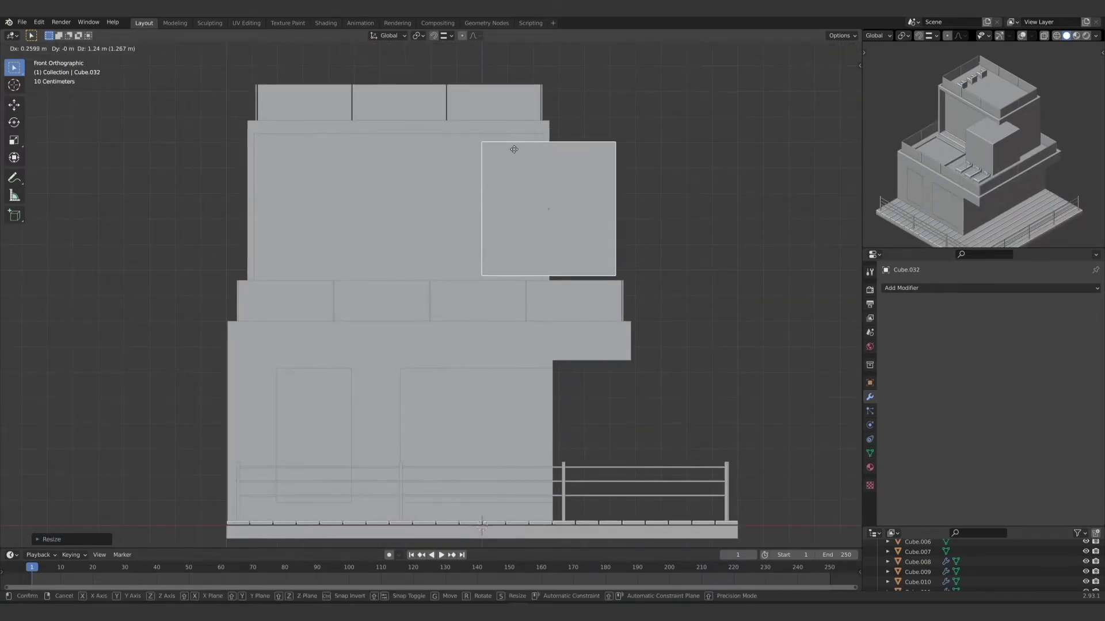
click(507, 146)
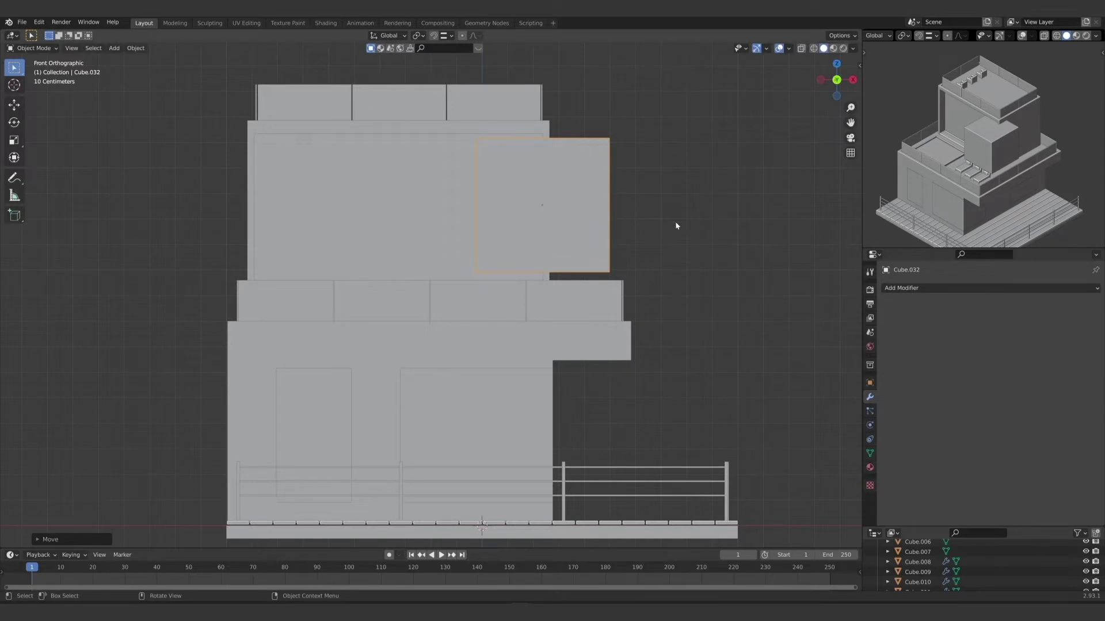
Step: In right view, slide the cube sideways, flatten its height, then lower and shrink it slightly
key(KP_3)
key(g)
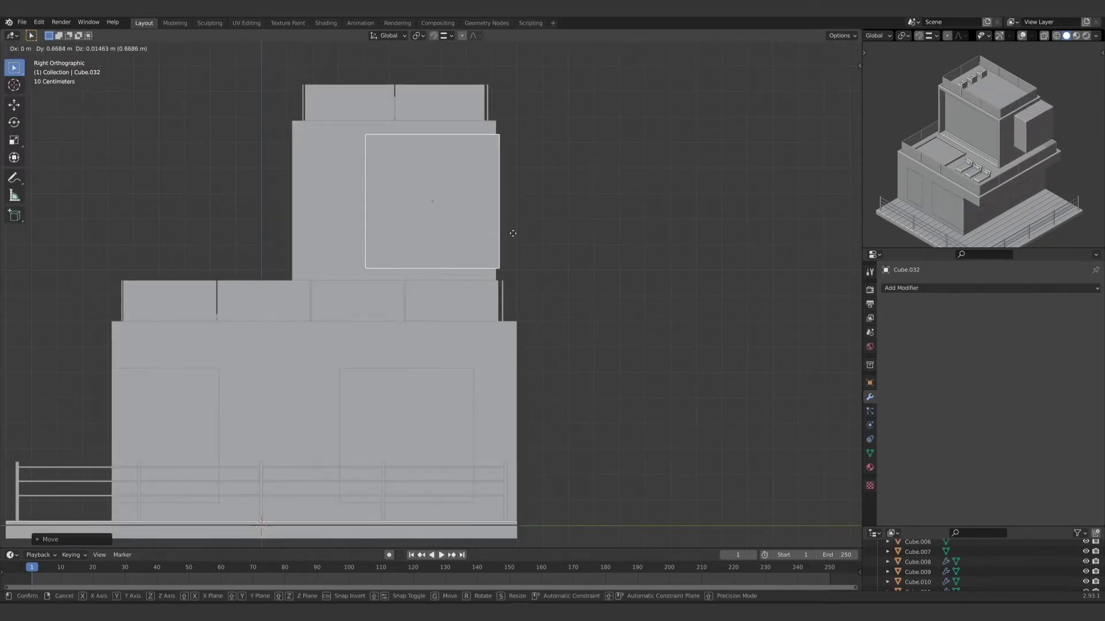
click(499, 229)
key(s)
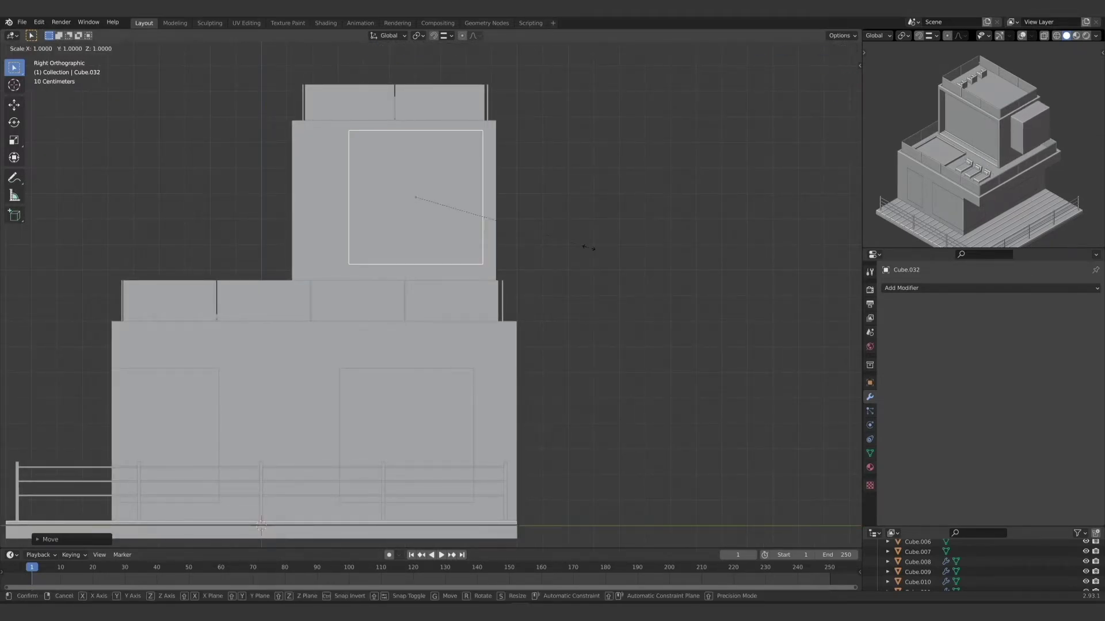
key(z)
click(521, 239)
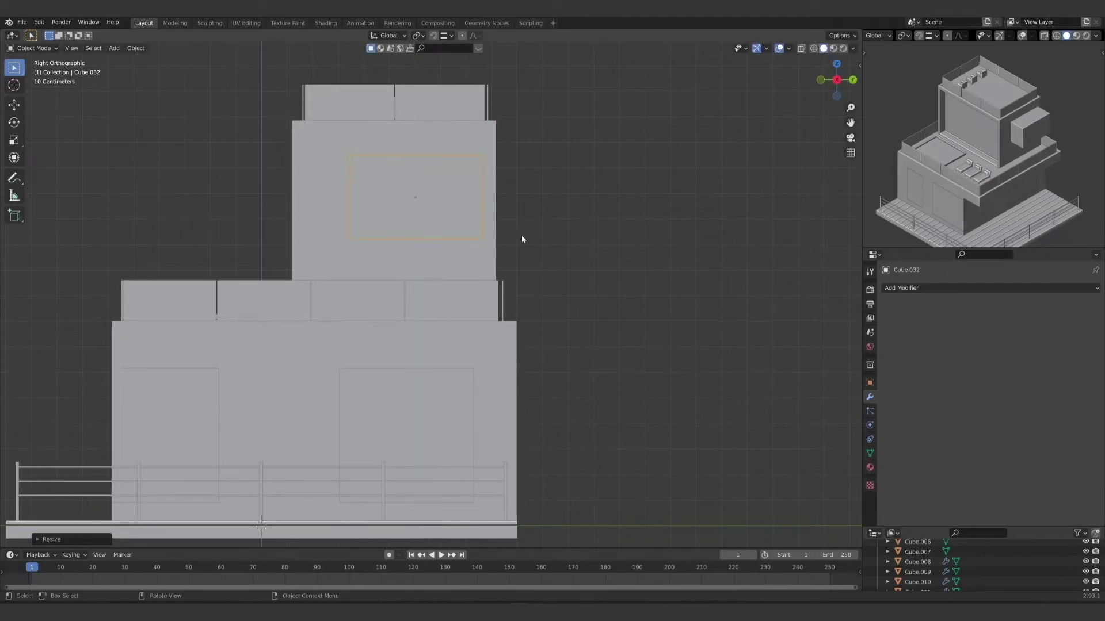
key(g)
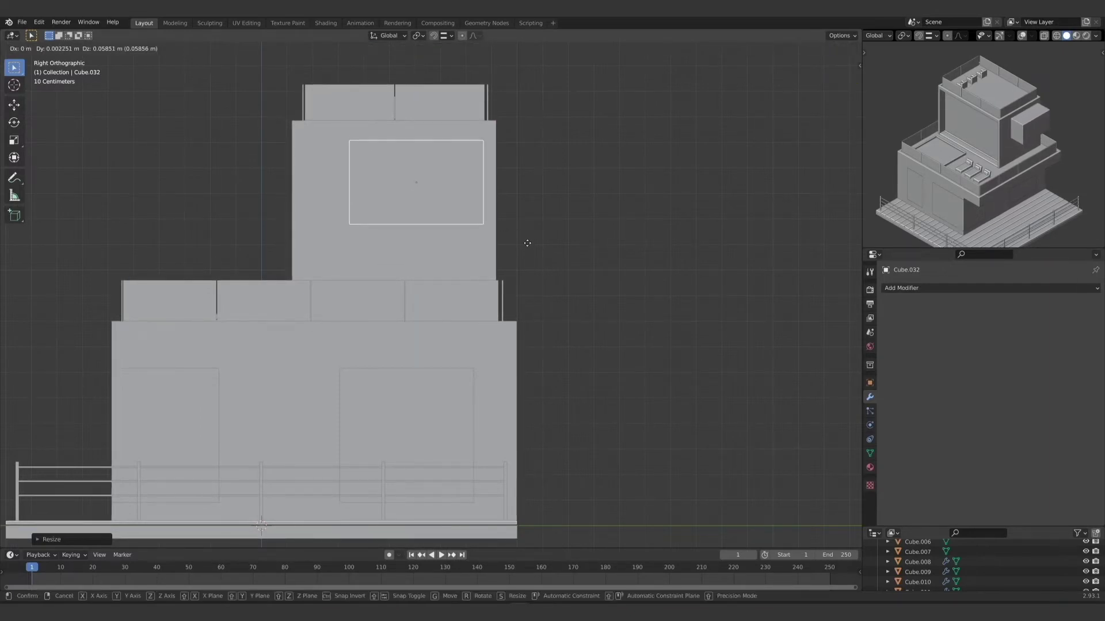
click(525, 249)
key(s)
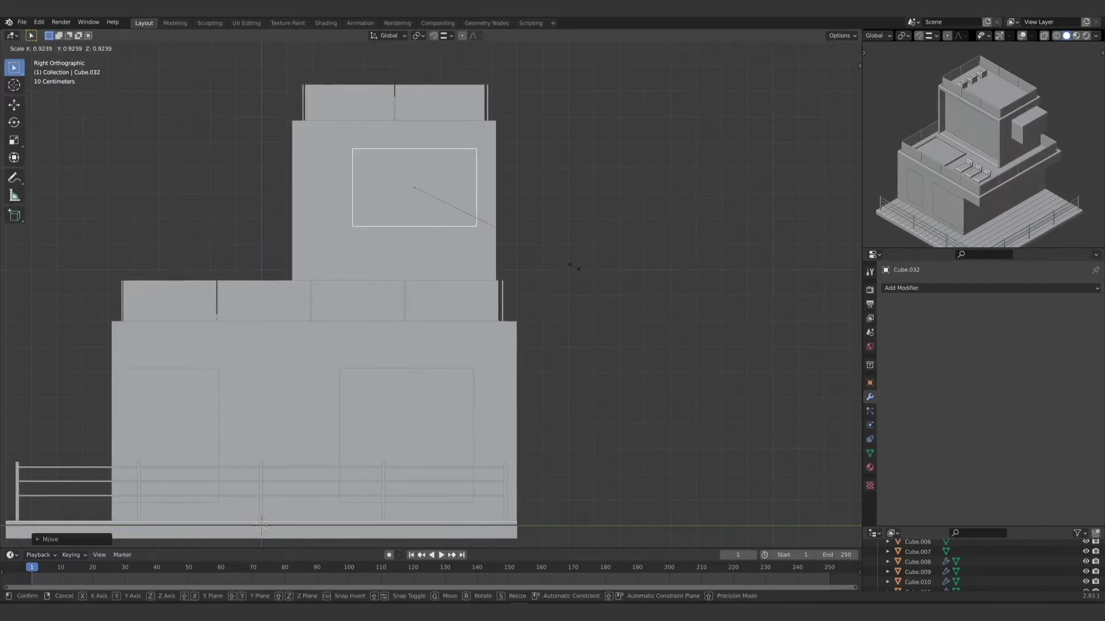
click(564, 267)
middle_drag(564, 266, 498, 352)
scroll(484, 274, up, 2)
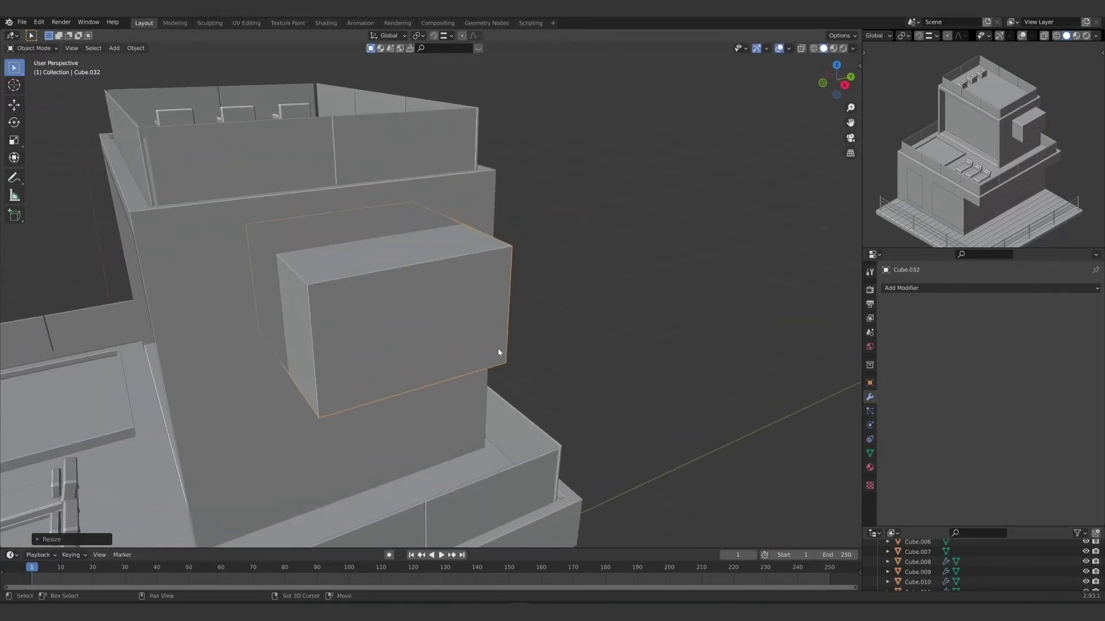
Step: Give wall block Cube.005 a Difference Boolean modifier using Cube.032 as the cutter
click(245, 230)
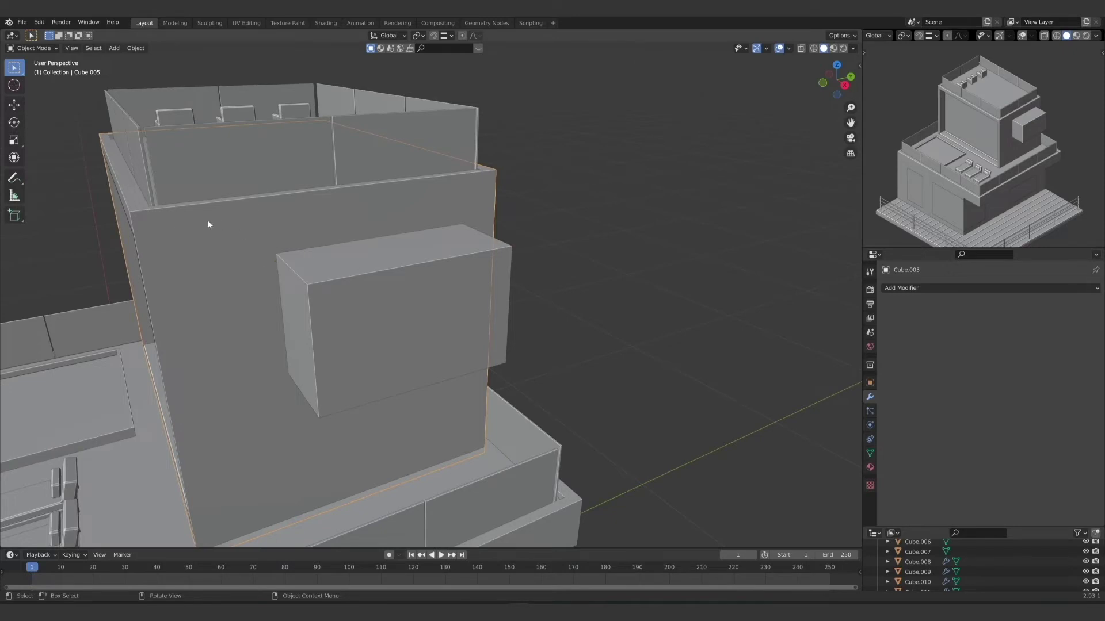
middle_drag(205, 292, 318, 219)
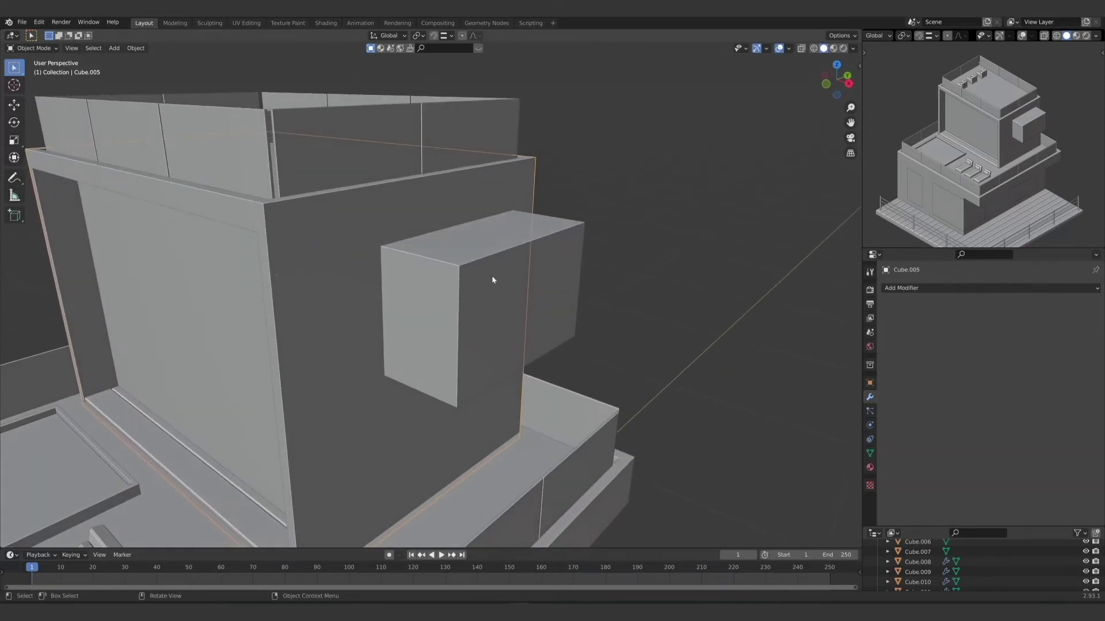
click(940, 288)
click(902, 336)
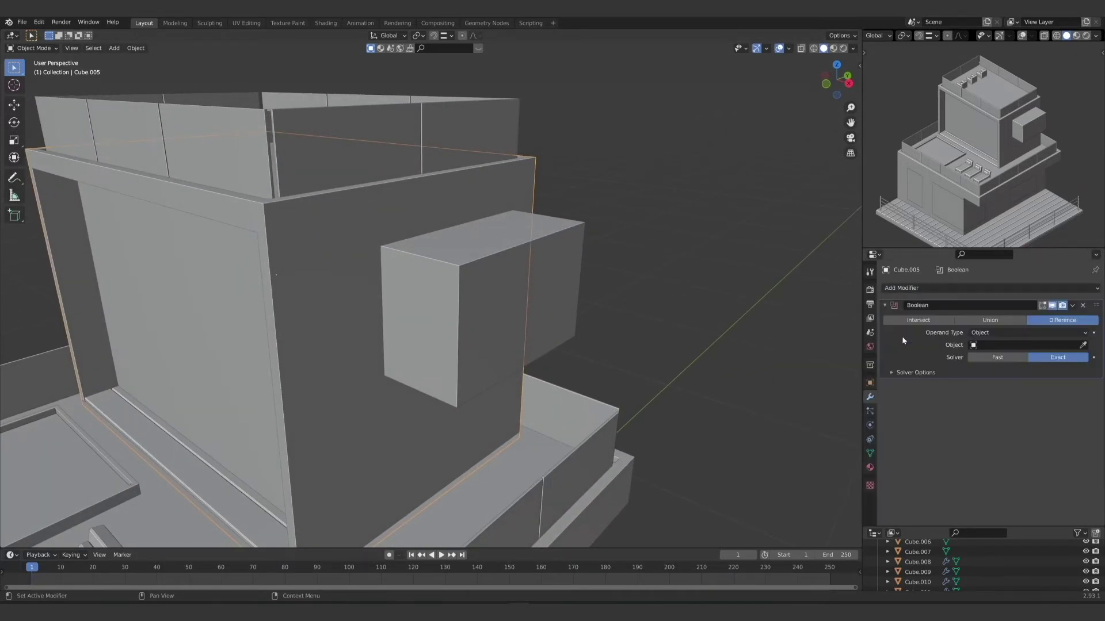
click(1083, 346)
click(561, 249)
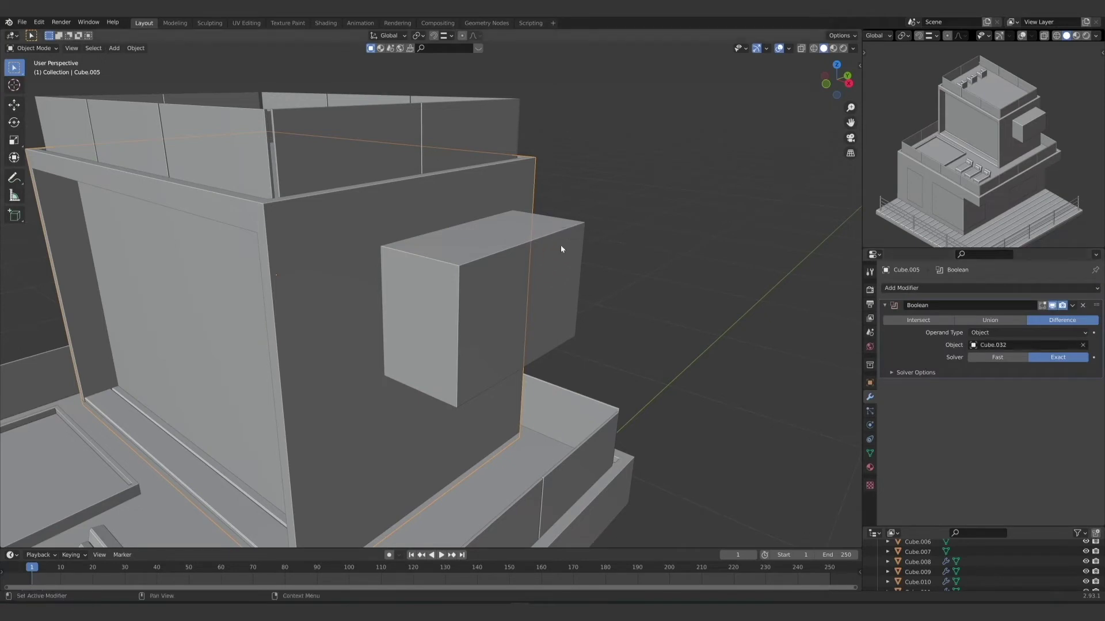
Step: Select the protruding box Cube.032 and duplicate it as Cube.033
click(633, 263)
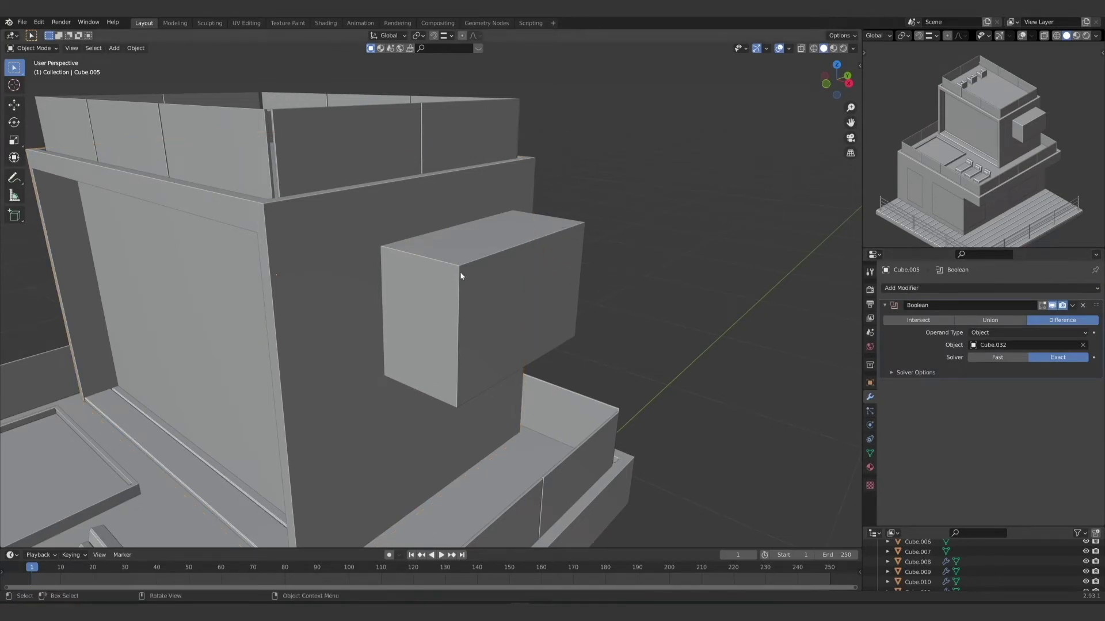
click(485, 269)
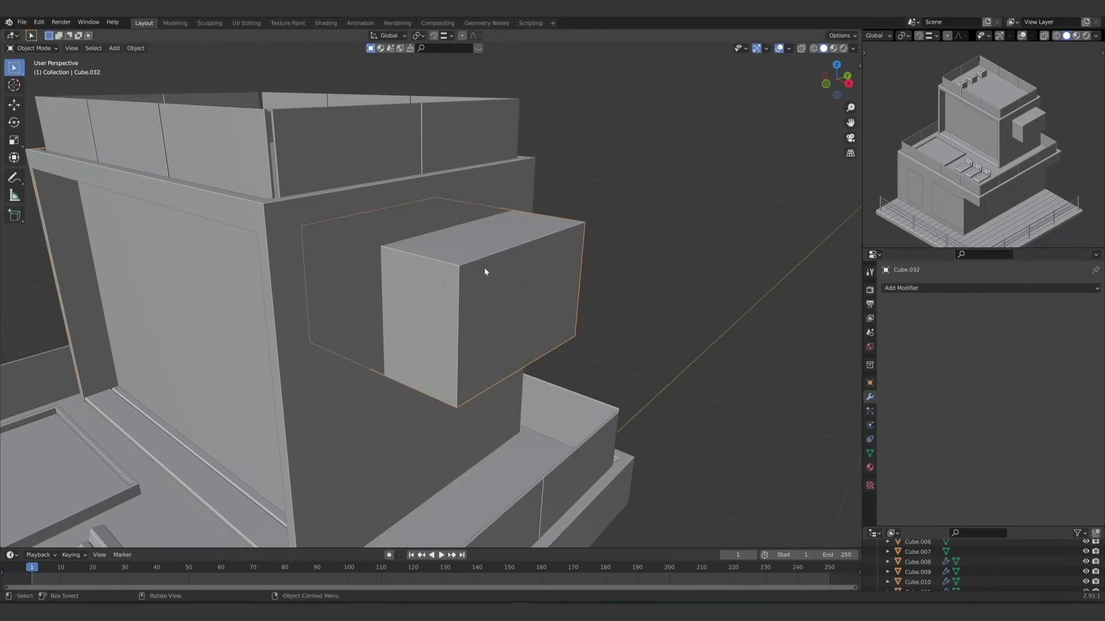
key(shift+d)
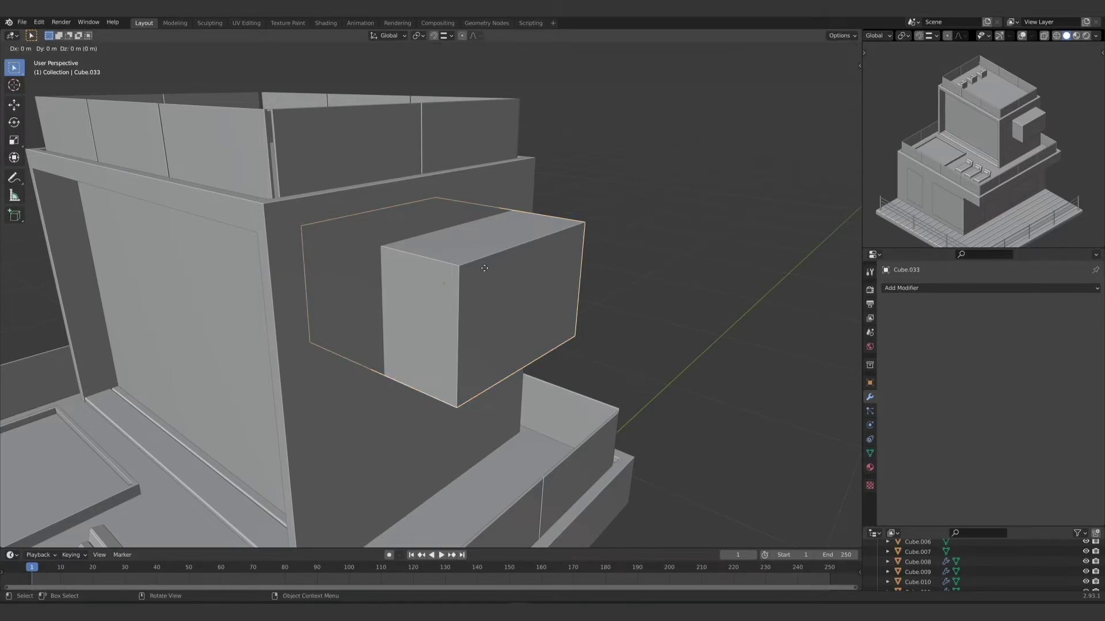
Step: Keep duplicate Cube.033 in place and thin it along the X axis into a pane
right_click(484, 268)
key(s)
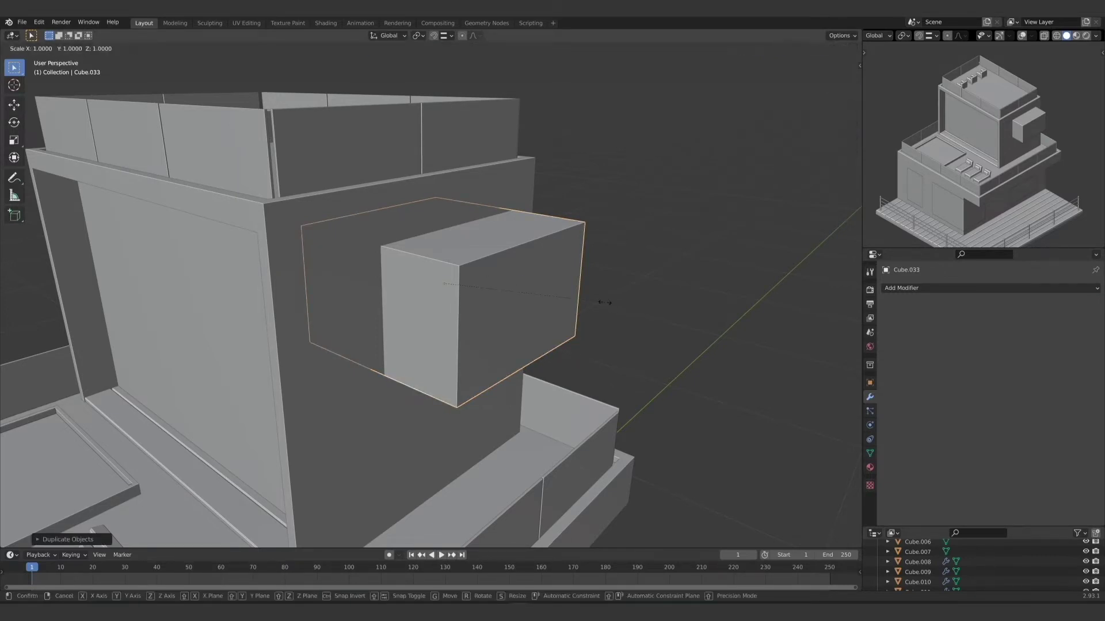
key(x)
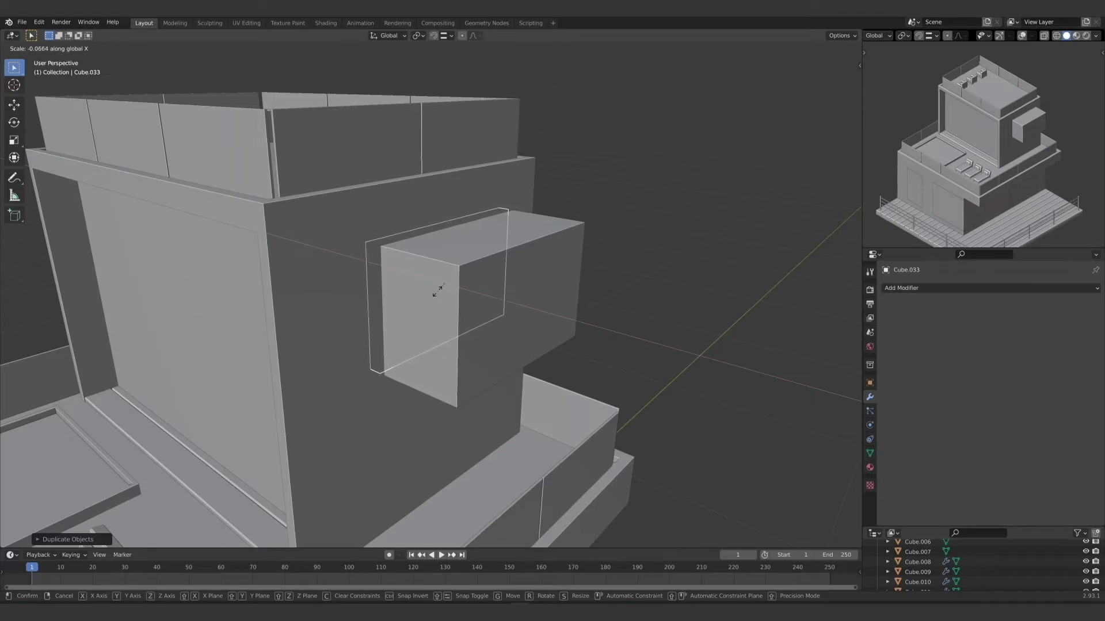
click(455, 298)
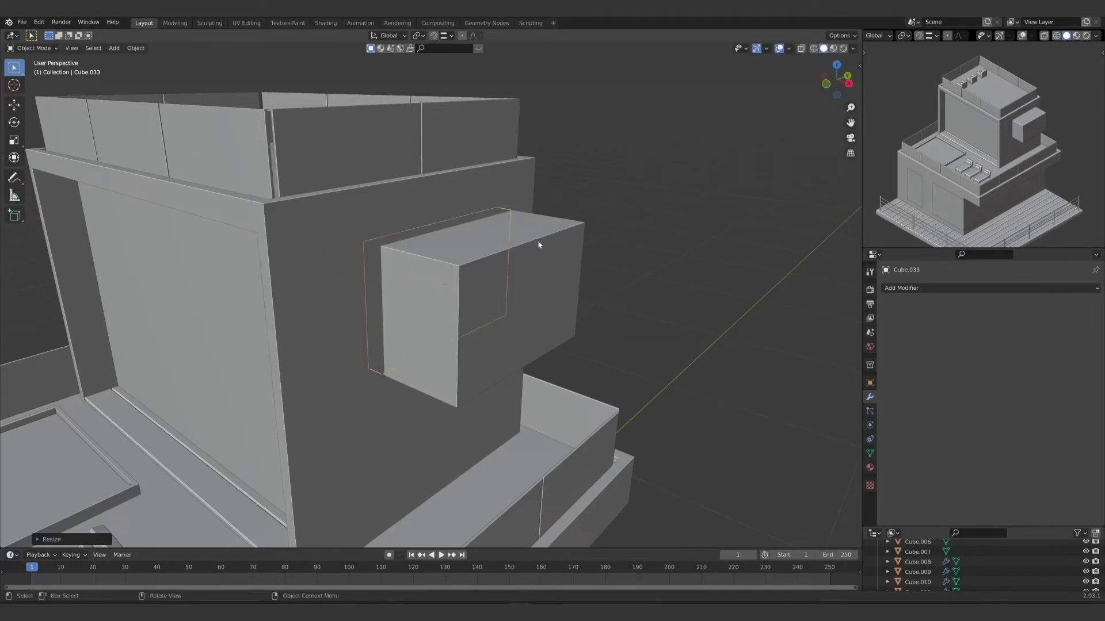
Step: Hide the original cutter Cube.032 in the Outliner to reveal the wall opening
click(556, 232)
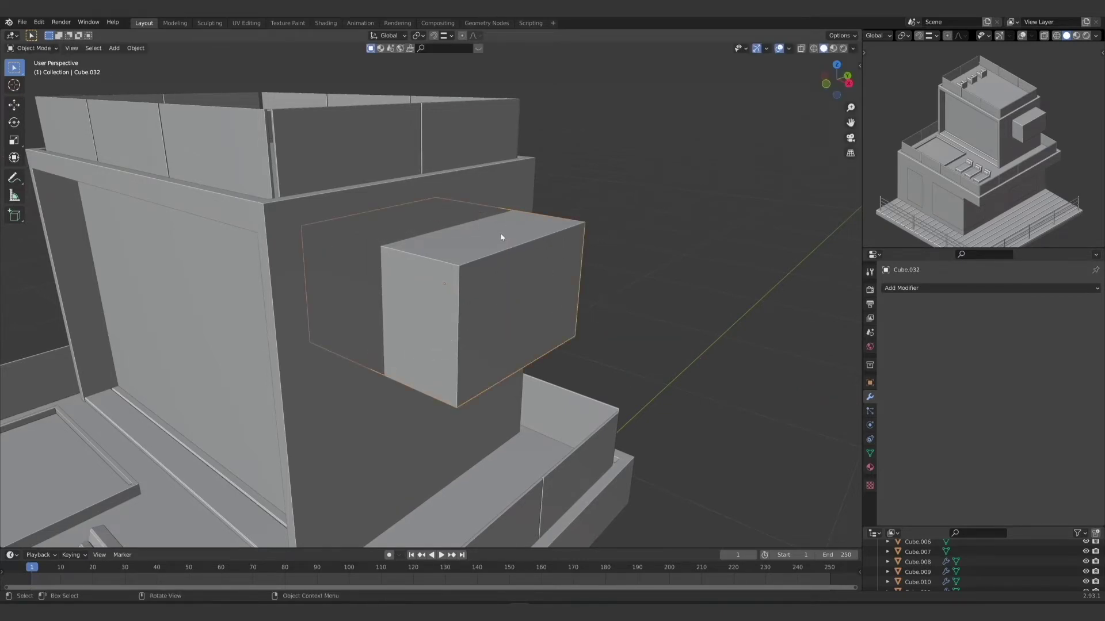
scroll(1029, 574, down, 5)
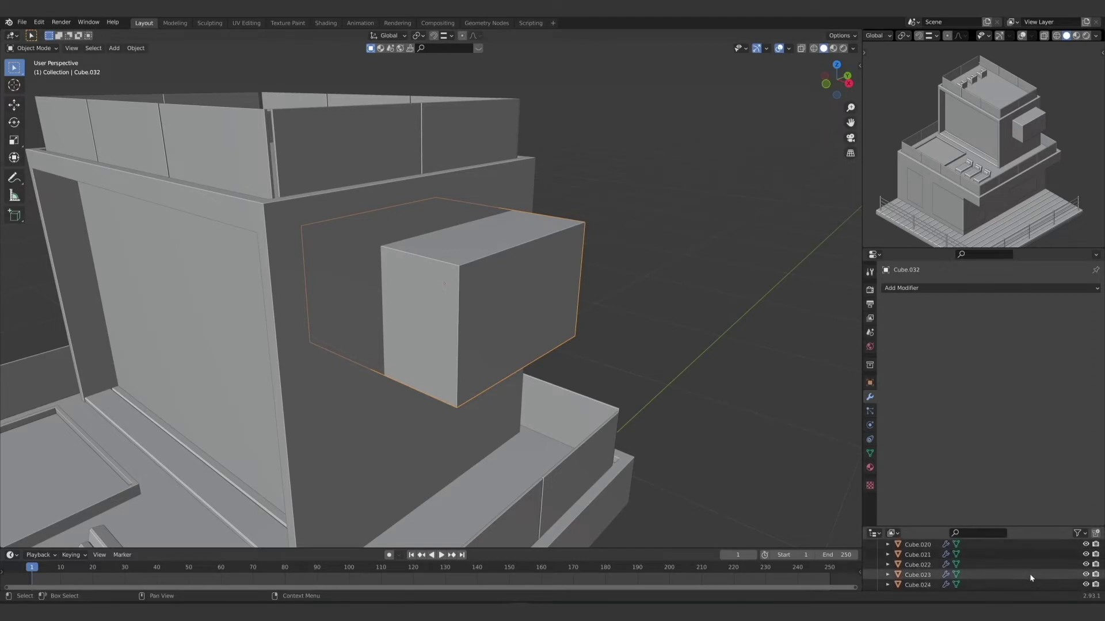
scroll(1030, 574, down, 5)
click(1086, 551)
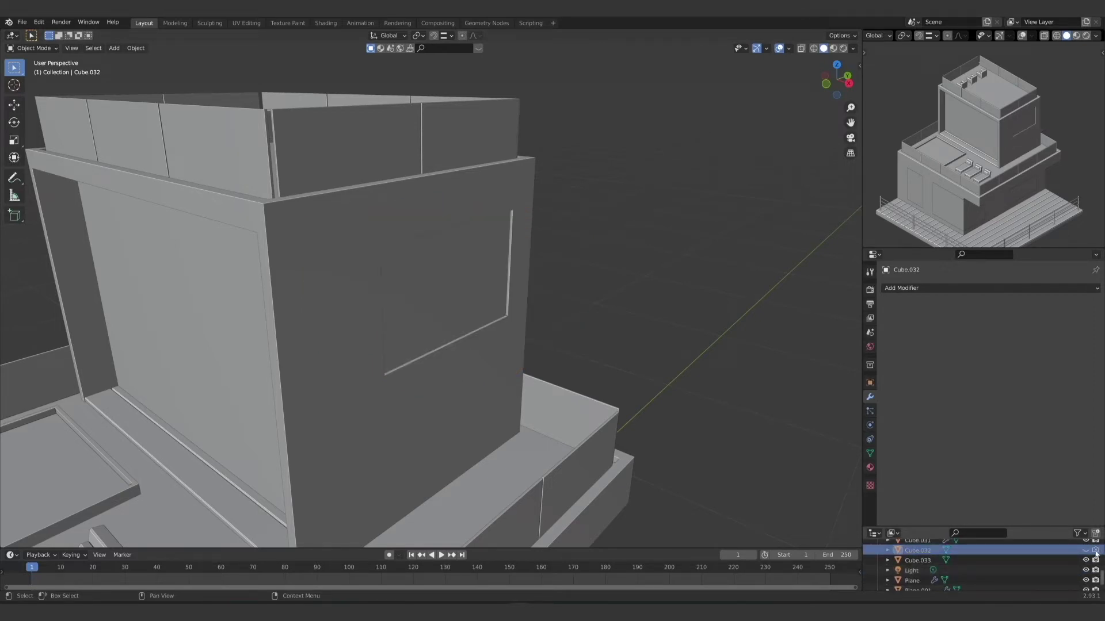
Step: Select the thin panel Cube.033, undo a stray move, and shrink it along Y
middle_drag(561, 351, 455, 333)
click(455, 332)
key(g)
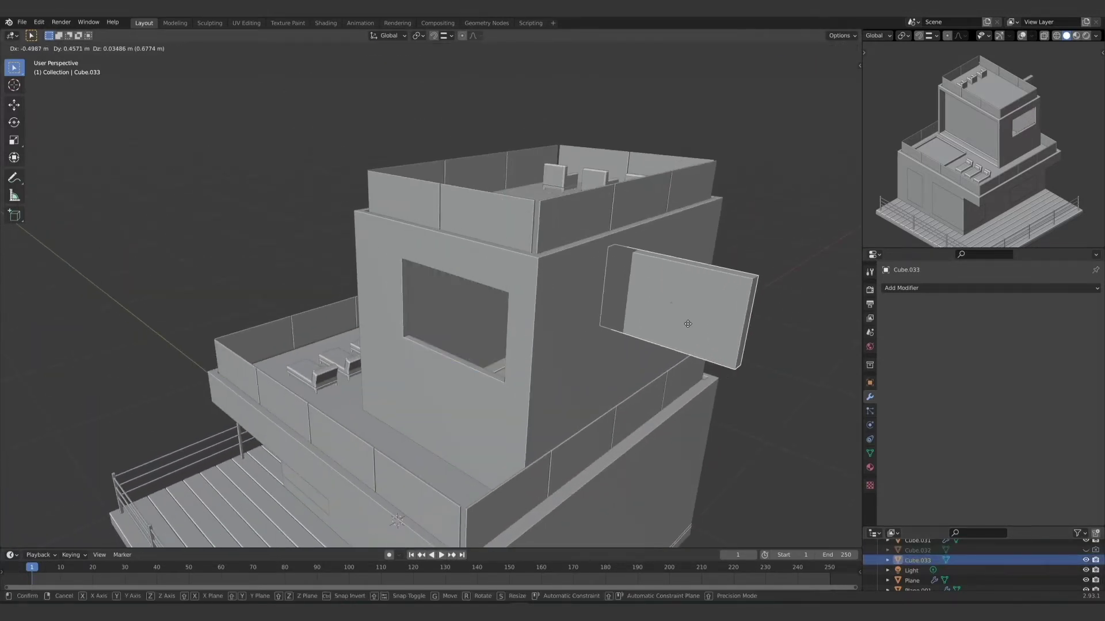
click(688, 323)
key(ctrl+z)
middle_drag(688, 324, 514, 397)
key(s)
key(y)
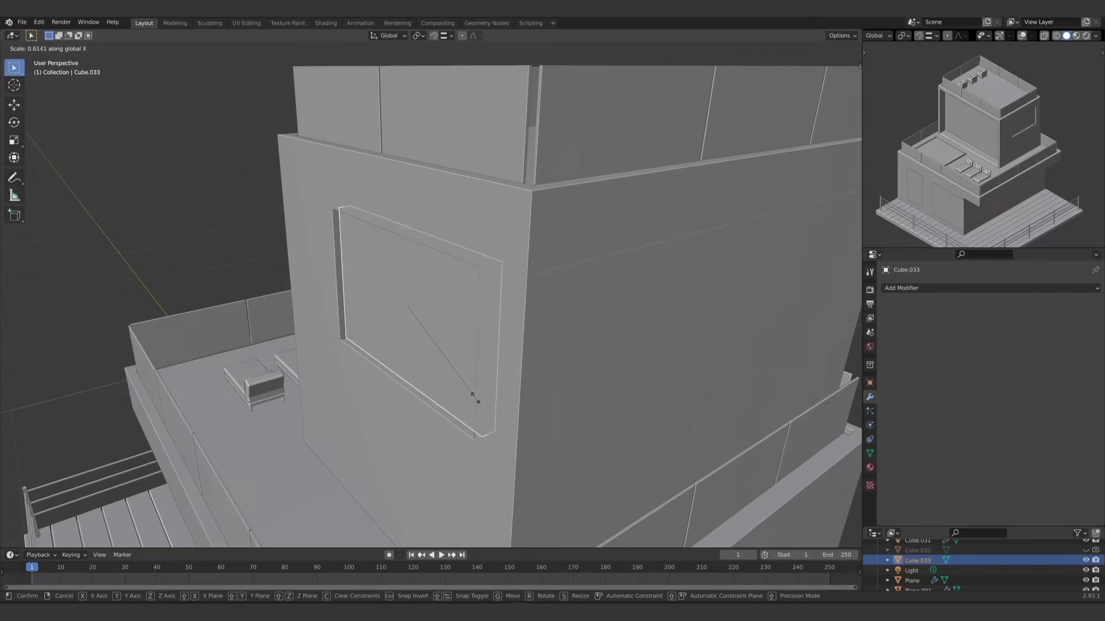
click(507, 386)
Step: Slide the panel along X, thin it further on X, and seat it inside the opening
key(g)
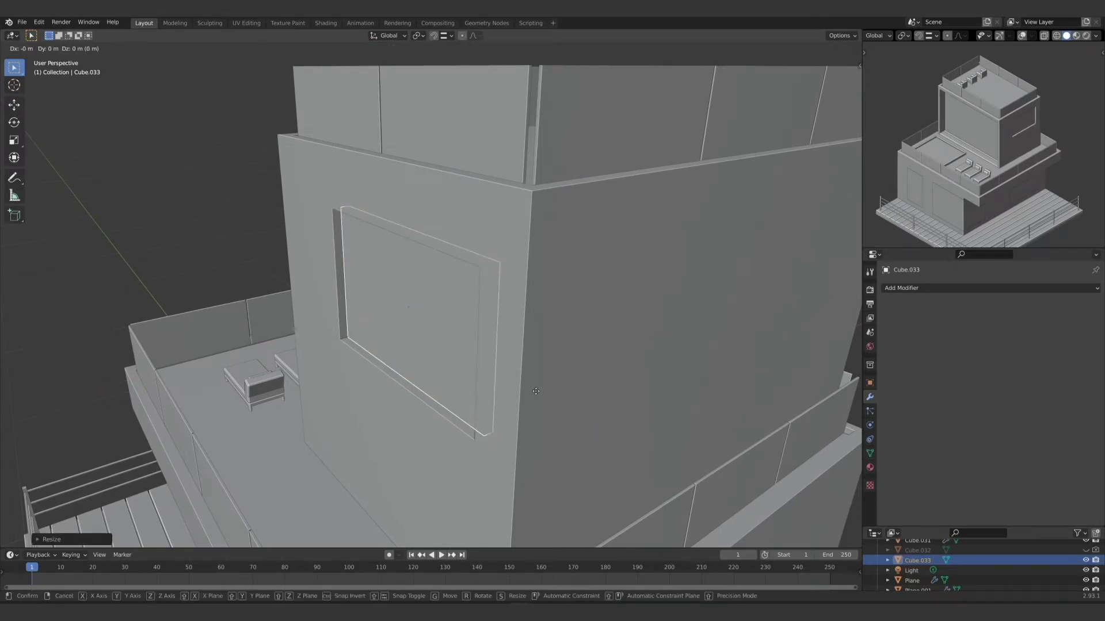
key(x)
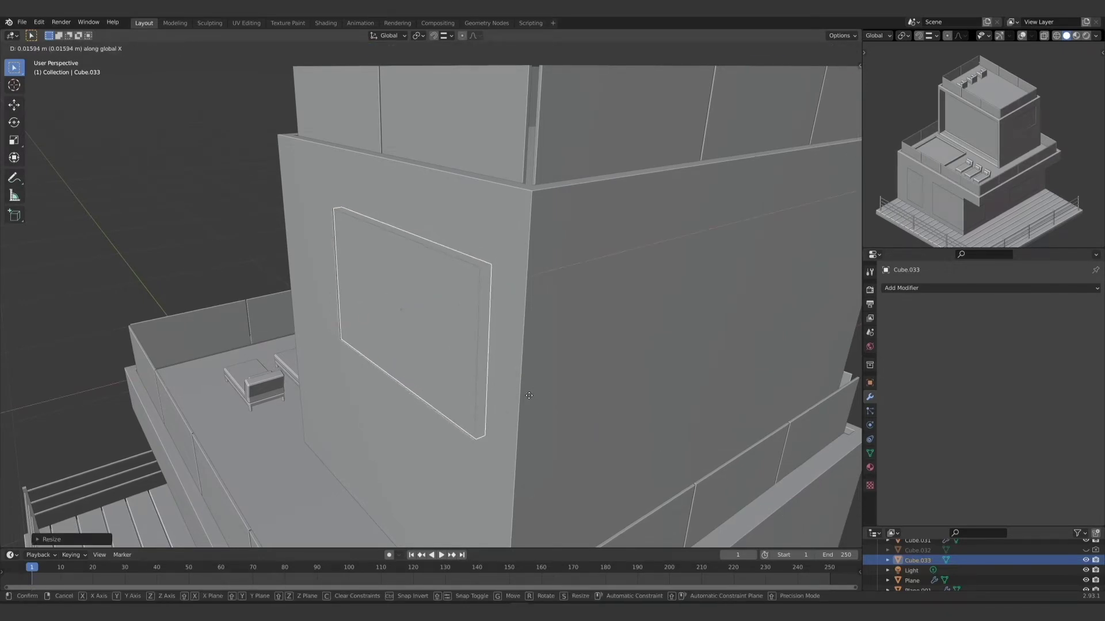
click(453, 423)
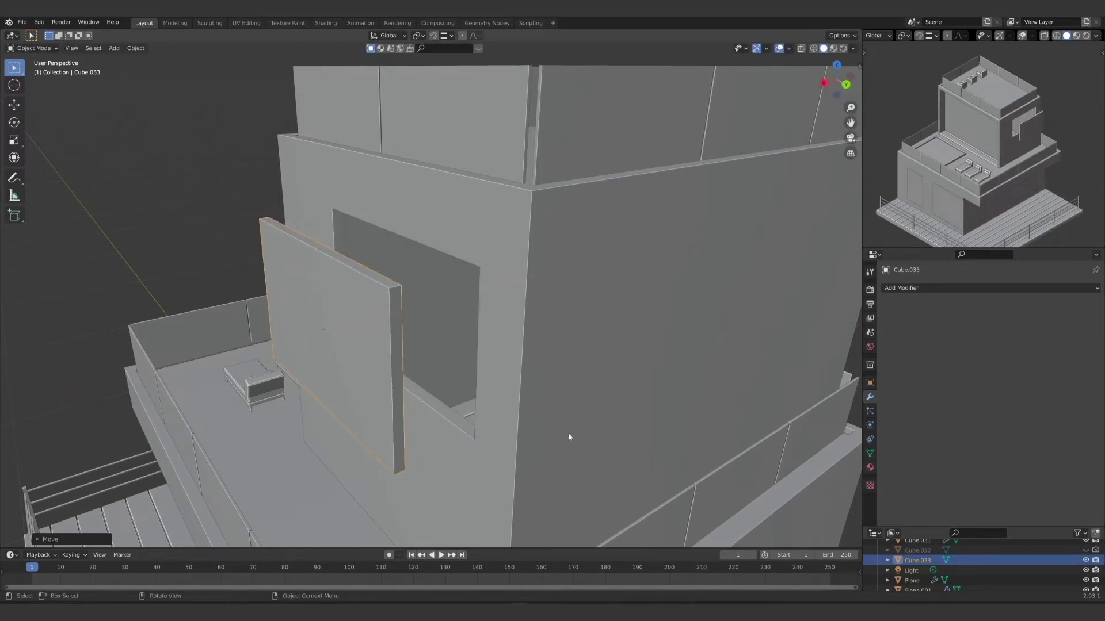
key(s)
key(x)
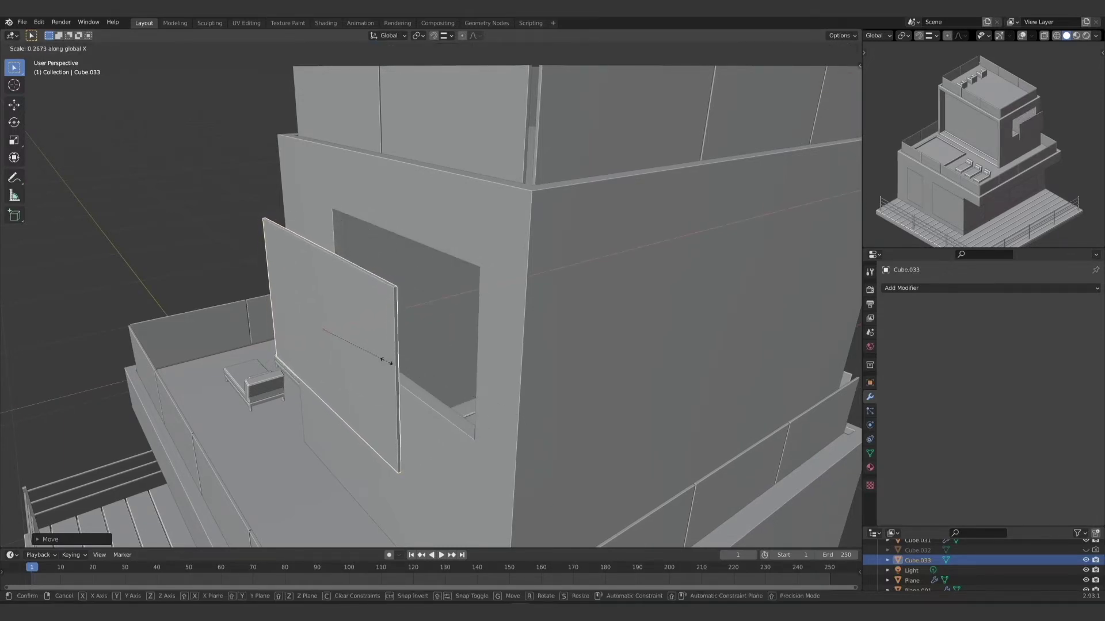
click(384, 361)
key(g)
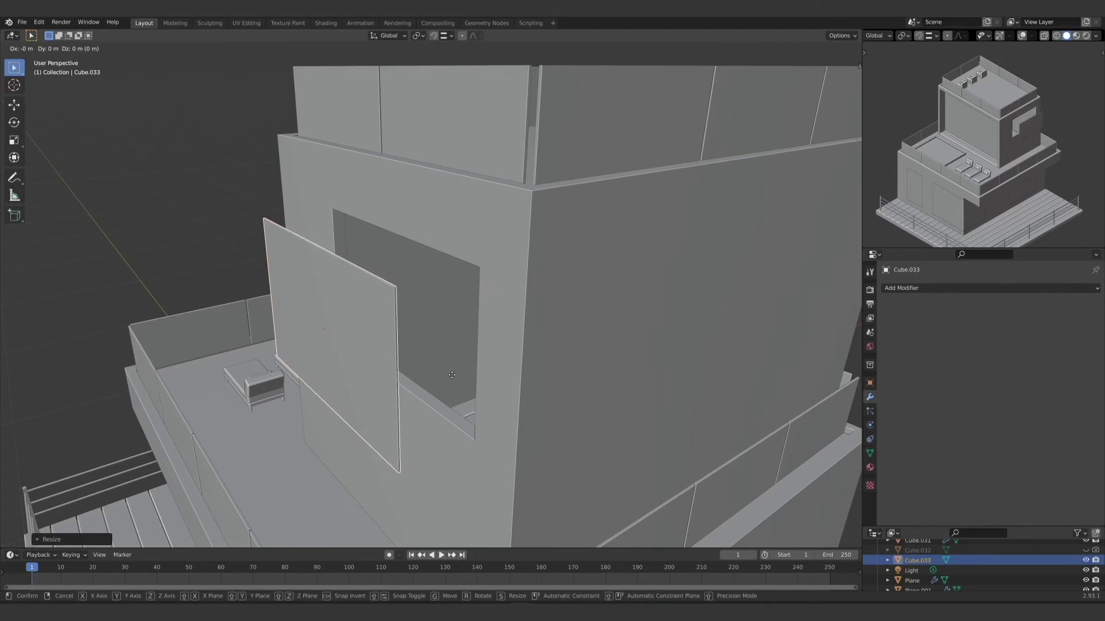
key(x)
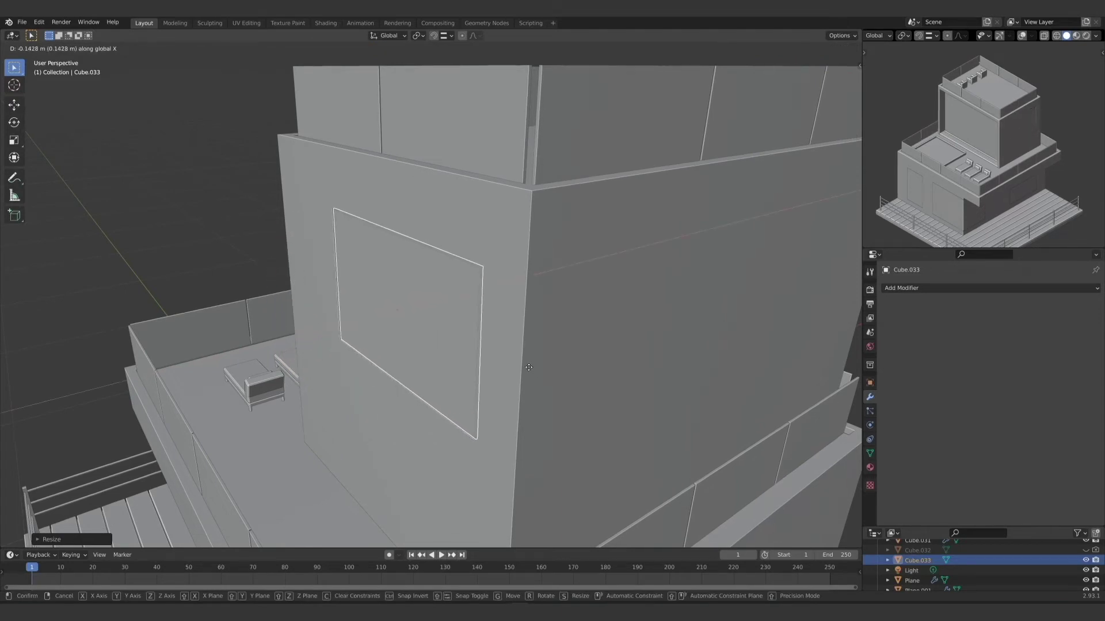
click(528, 367)
Step: Save Tutorial 01 Isometric Voxel.blend and orbit to inspect the building from above
middle_drag(155, 227, 626, 340)
click(492, 264)
scroll(590, 315, down, 5)
key(ctrl+s)
scroll(402, 325, down, 5)
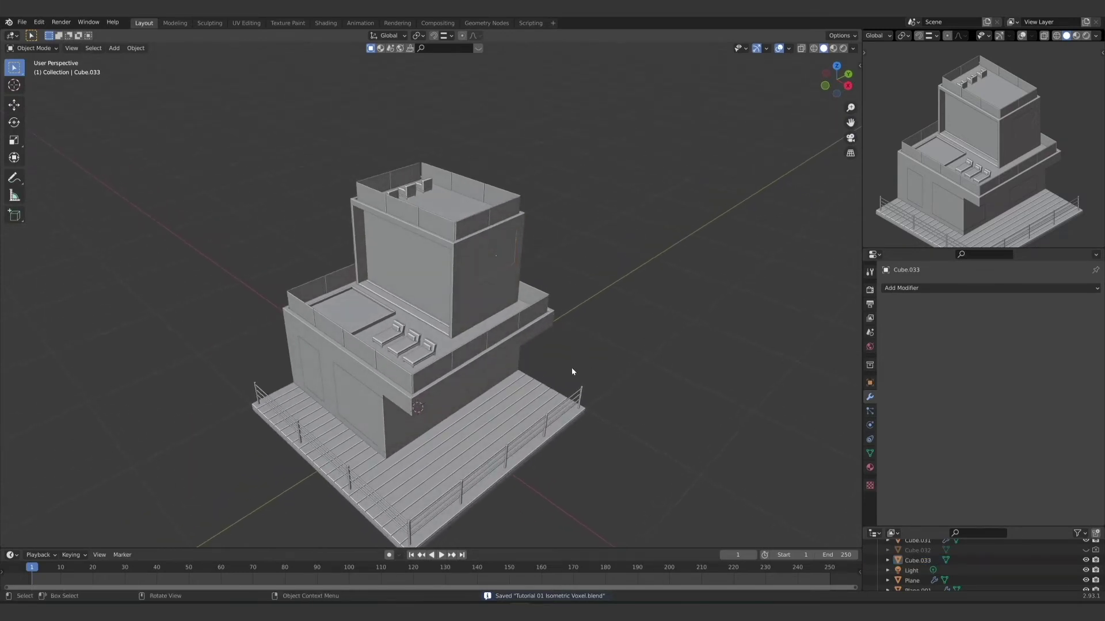
middle_drag(572, 370, 560, 393)
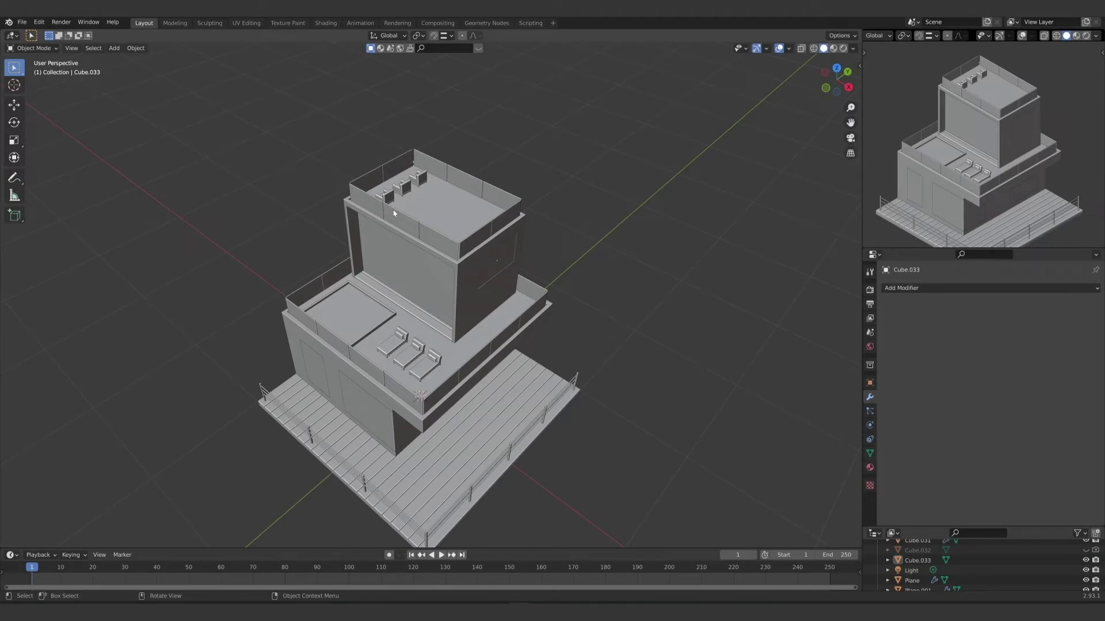
middle_drag(419, 373, 726, 412)
Step: Add a new cube, flatten it on Z, isolate it in local view, and narrow it on Y
key(shift+a)
mouse_move(403, 372)
click(440, 378)
key(s)
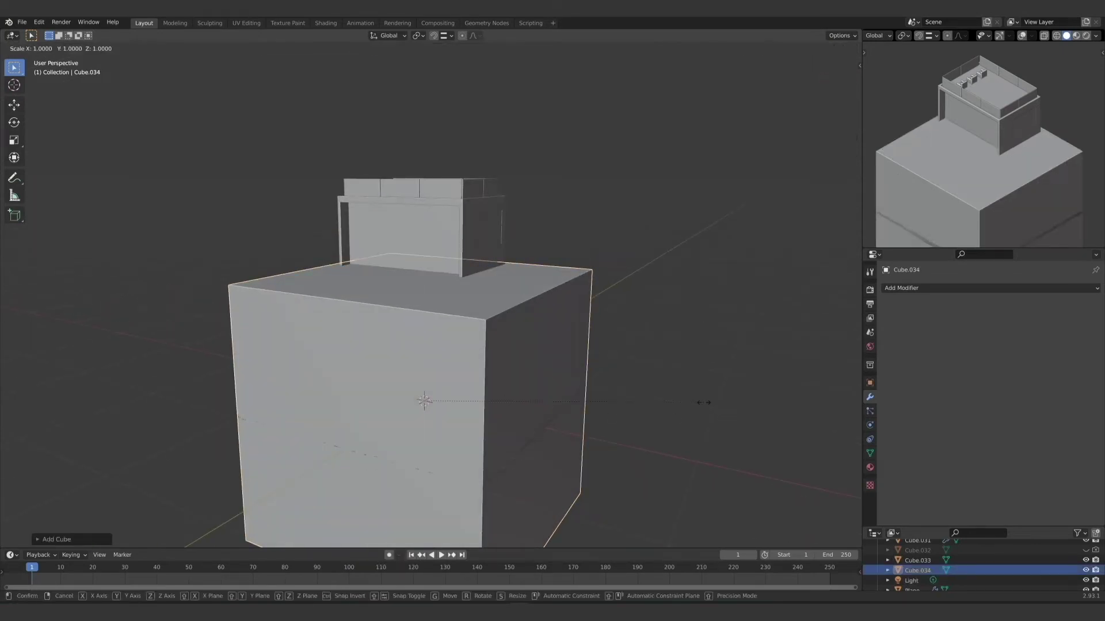
key(z)
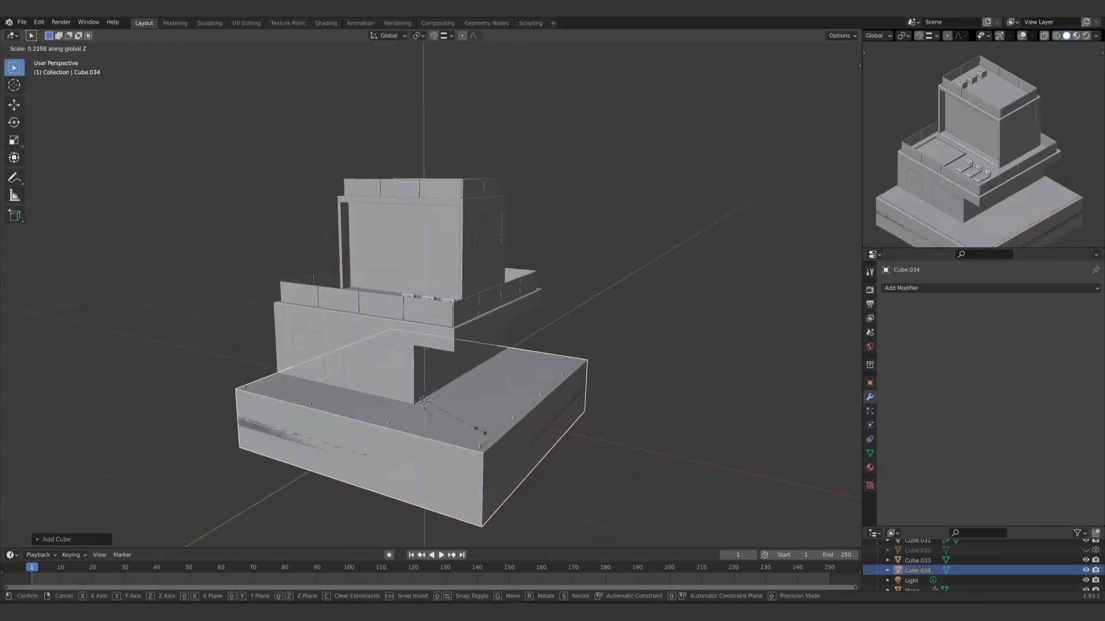
click(473, 427)
key(KP_Divide)
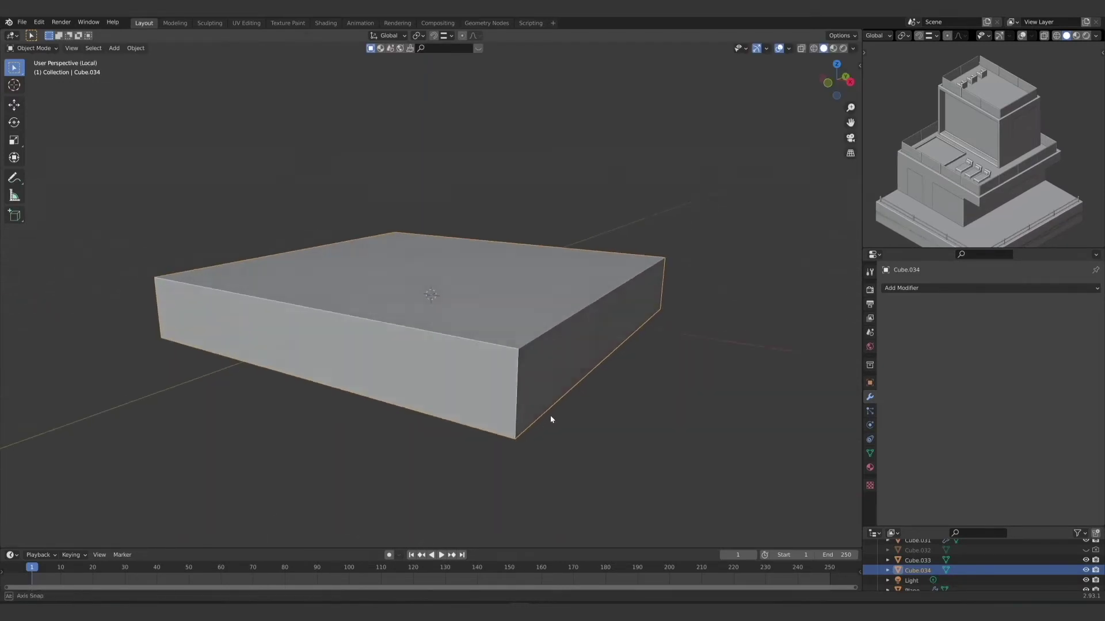
key(s)
key(y)
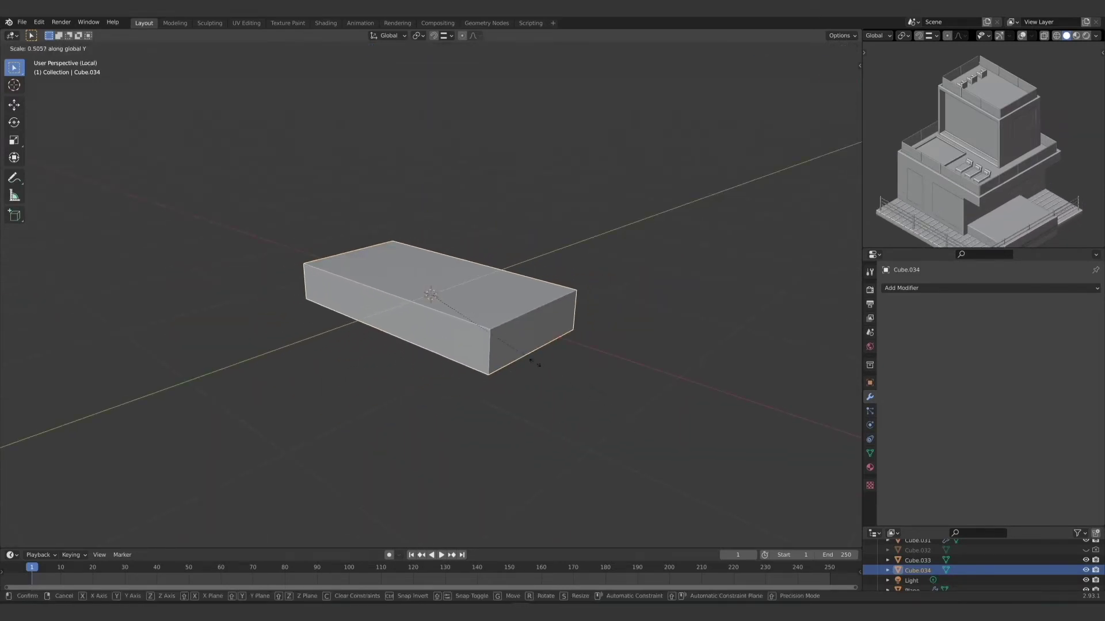
click(492, 331)
middle_drag(599, 362, 501, 395)
Step: Add an Array modifier with X offset 0, stacked Y/Z offsets, and count 8 for stairs
click(972, 289)
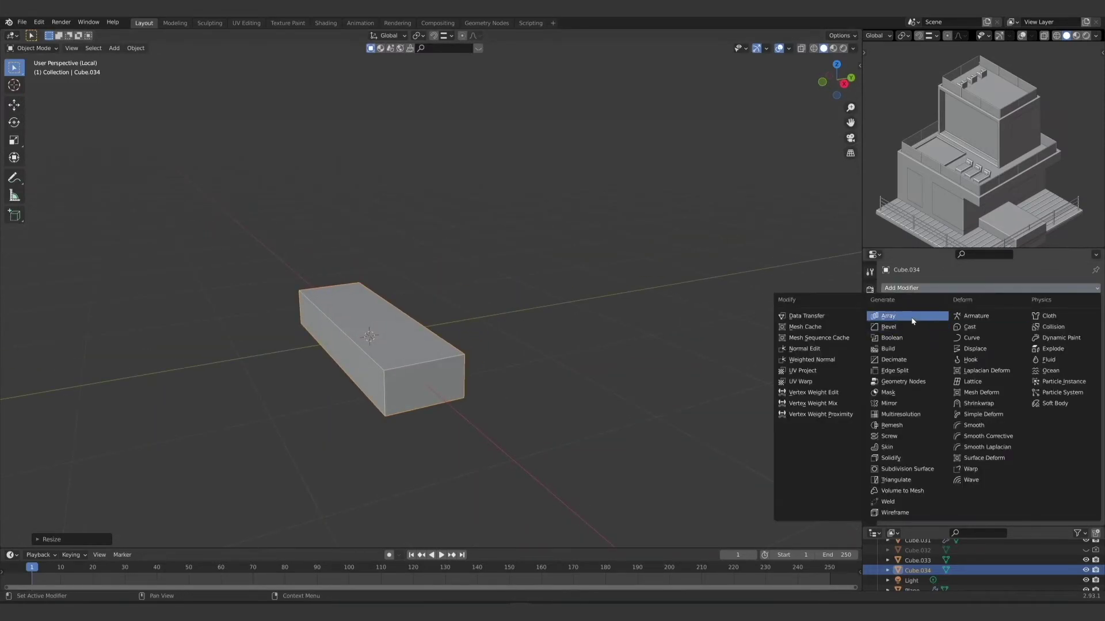
click(894, 316)
double_click(1005, 363)
text(0)
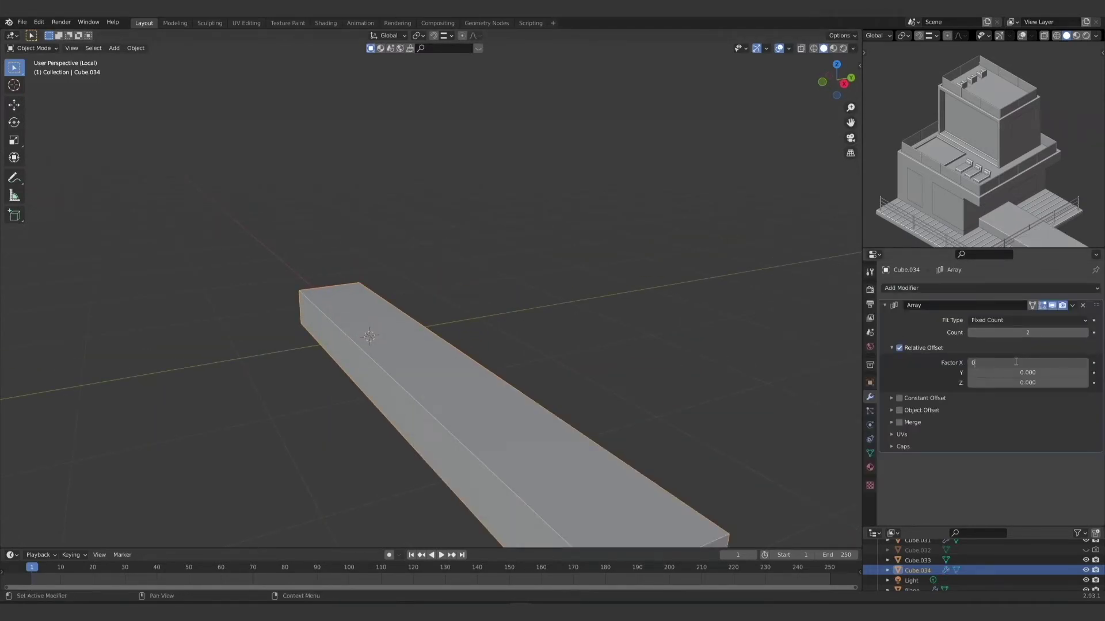
key(Return)
drag(1013, 372, 1067, 382)
scroll(597, 322, down, 3)
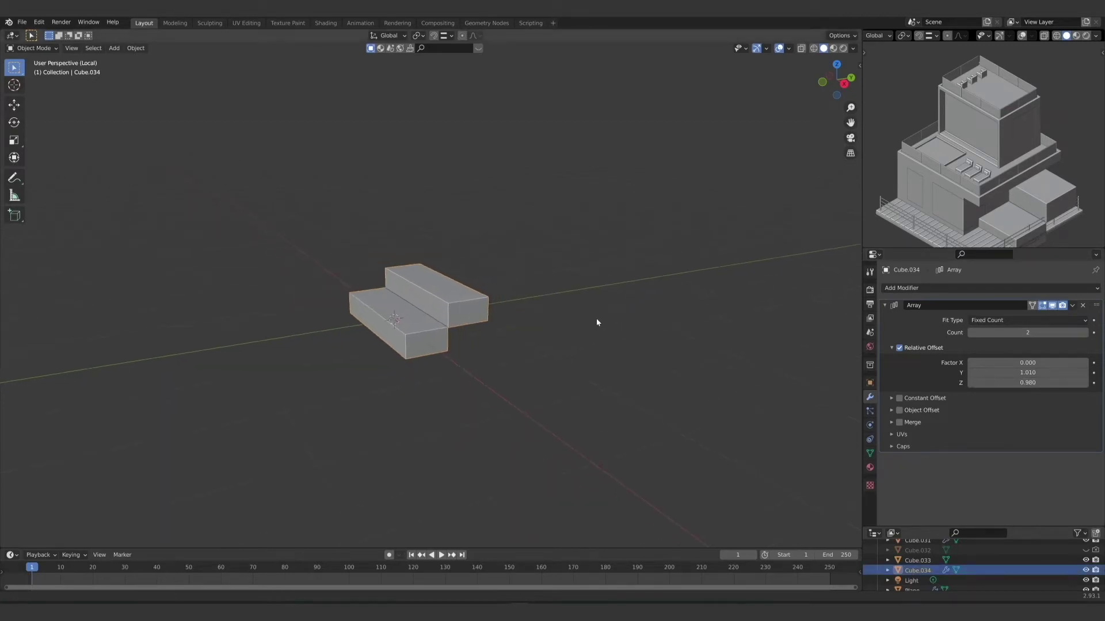
mouse_move(978, 333)
mouse_down()
mouse_move(1001, 333)
mouse_move(956, 330)
mouse_up()
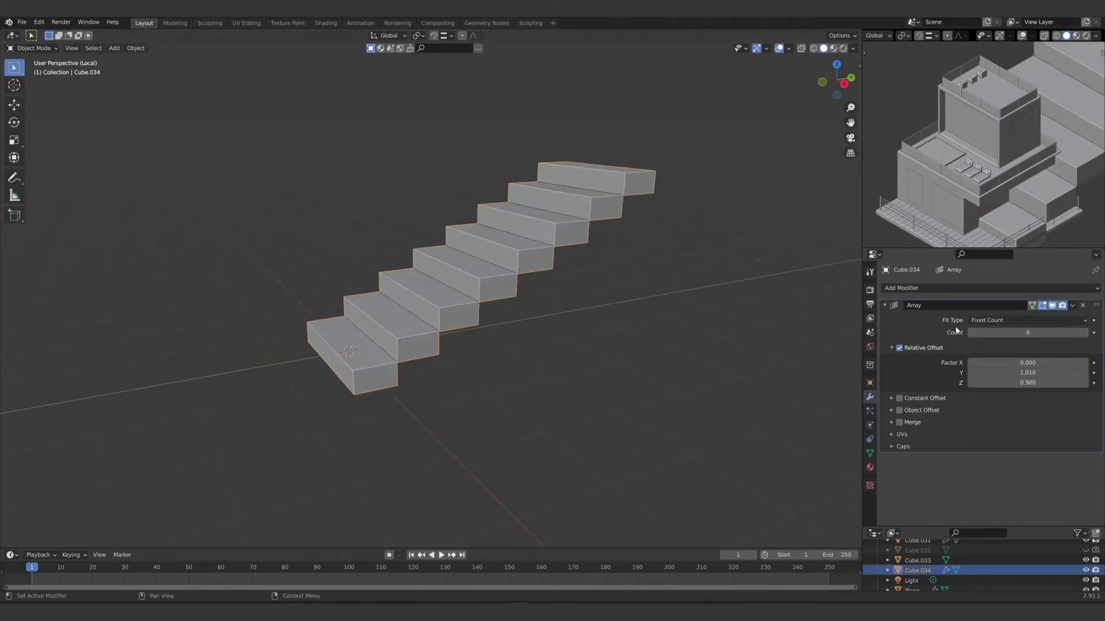
Step: Remove the Array modifier, exit local view, and delete staircase block Cube.034
mouse_move(510, 299)
middle_down()
mouse_move(680, 315)
mouse_move(500, 313)
middle_up()
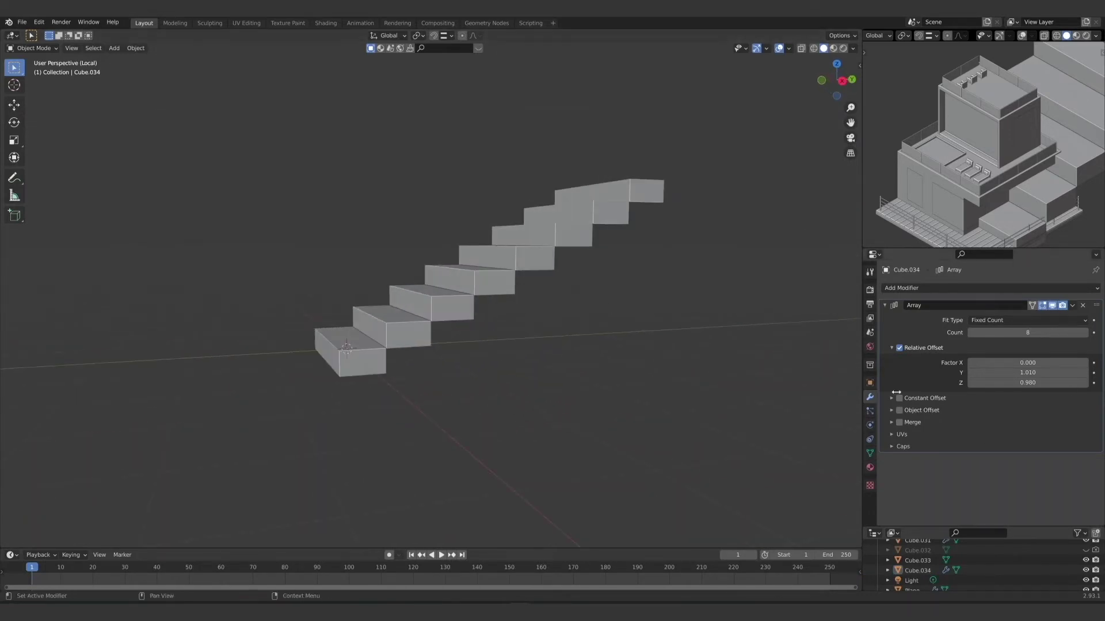
middle_drag(529, 239, 508, 283)
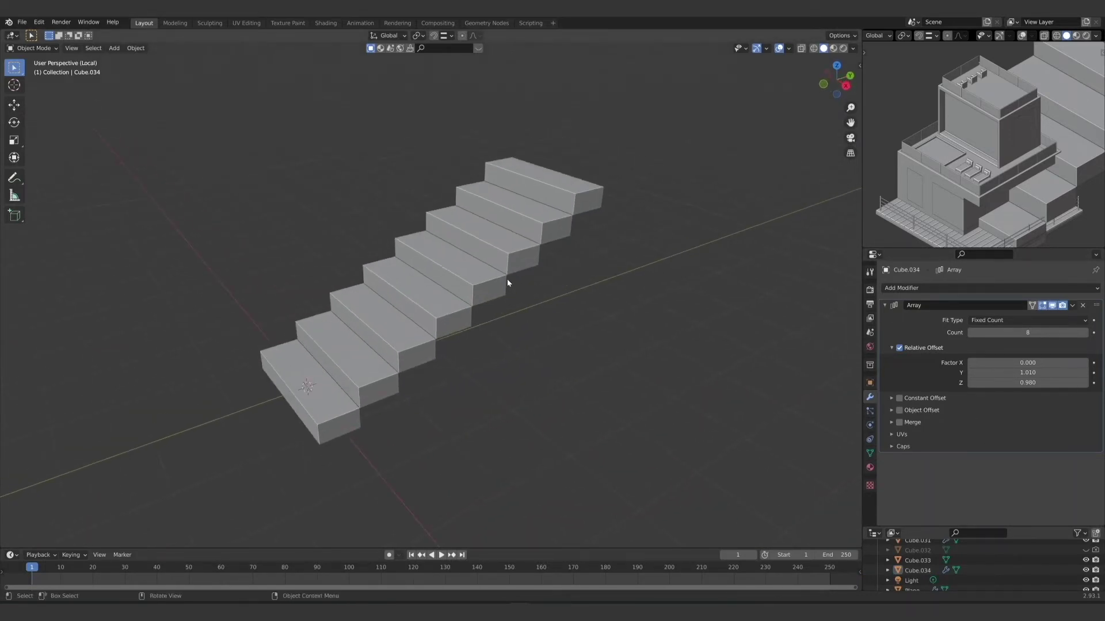
click(499, 262)
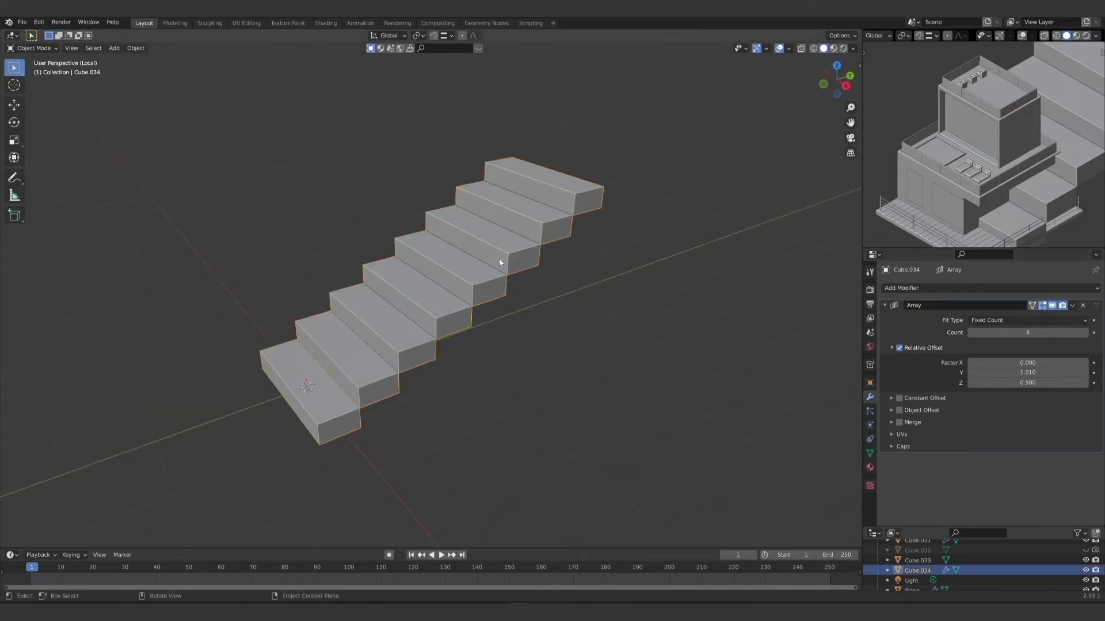
click(1083, 306)
key(KP_Divide)
middle_drag(570, 230, 485, 290)
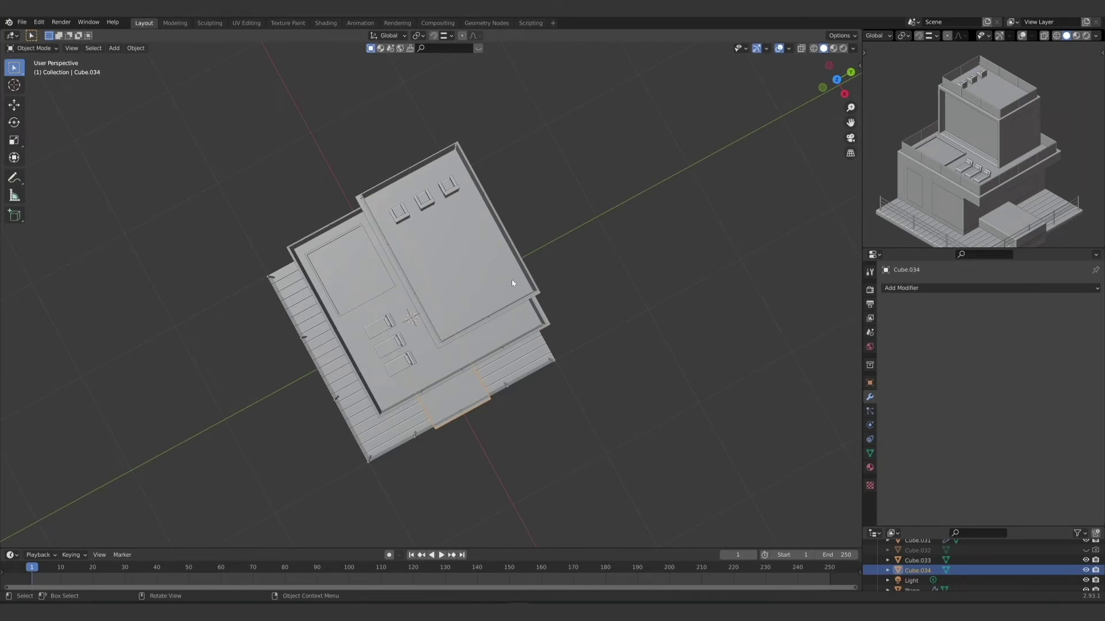
middle_drag(512, 283, 590, 254)
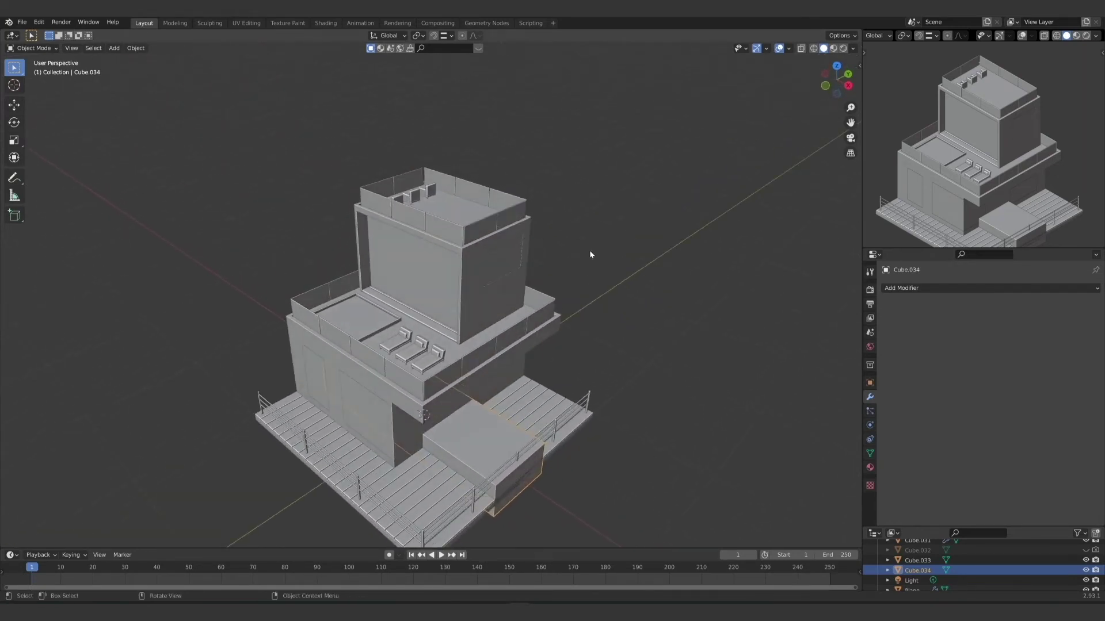
key(x)
click(487, 453)
middle_drag(558, 426, 582, 403)
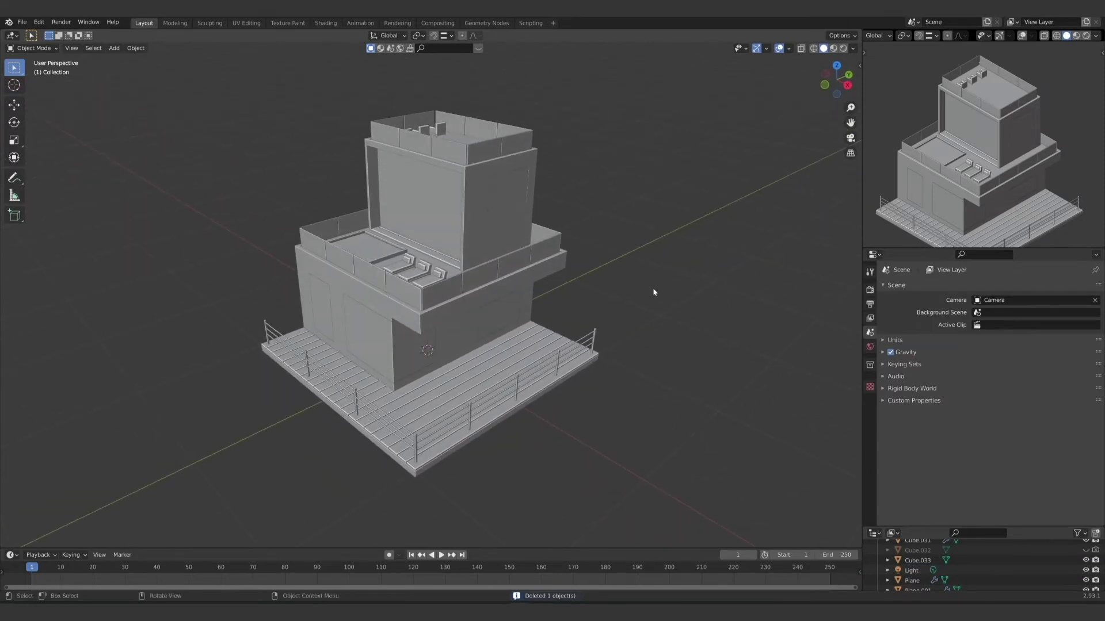
middle_drag(631, 313, 483, 444)
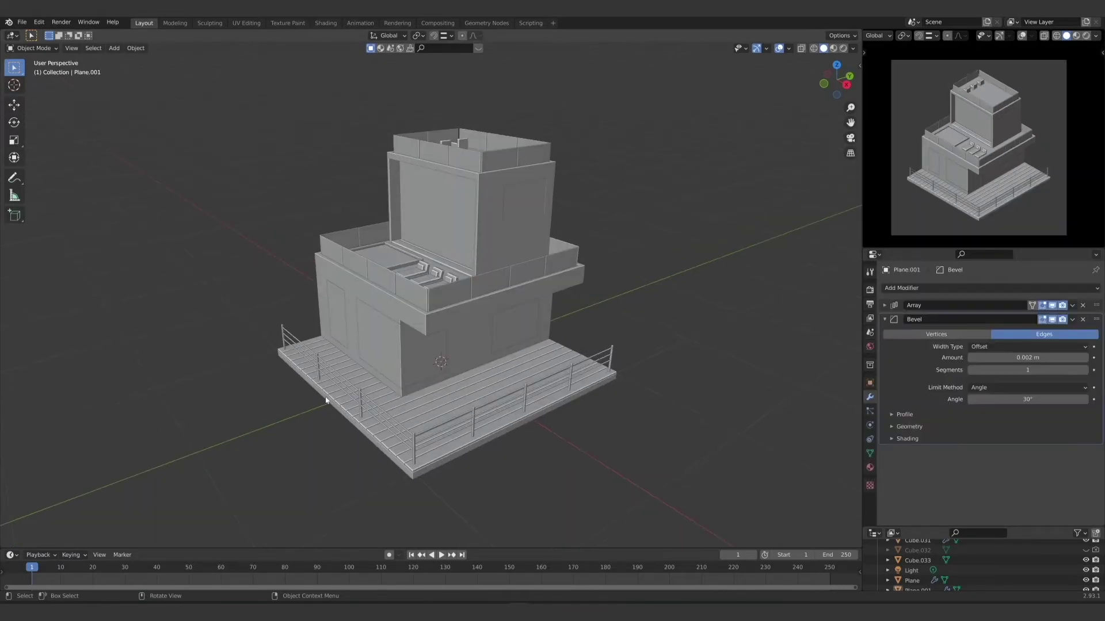
mouse_move(480, 388)
middle_down()
mouse_move(464, 396)
mouse_move(475, 385)
middle_up()
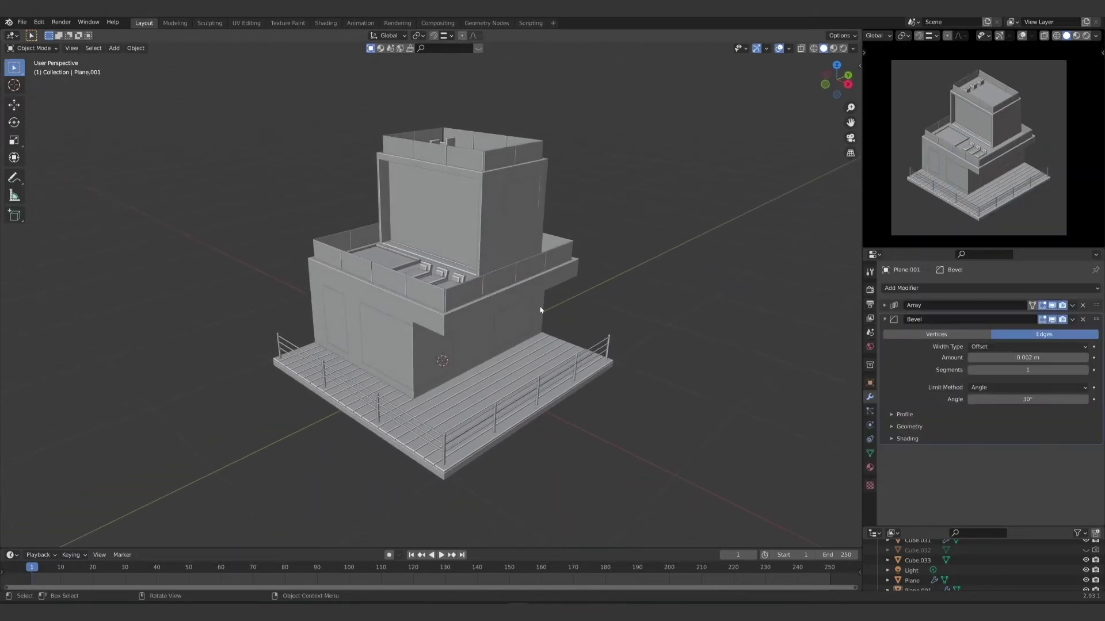
Step: Switch both the main viewport and the camera preview viewport to Material Preview shading
click(832, 50)
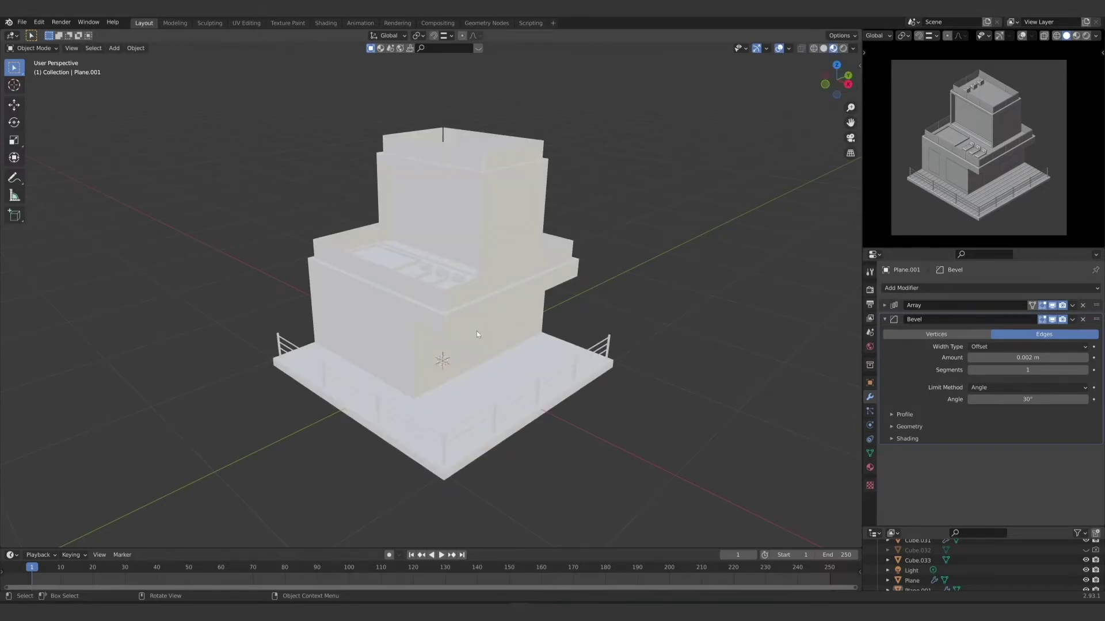
middle_drag(476, 334, 453, 328)
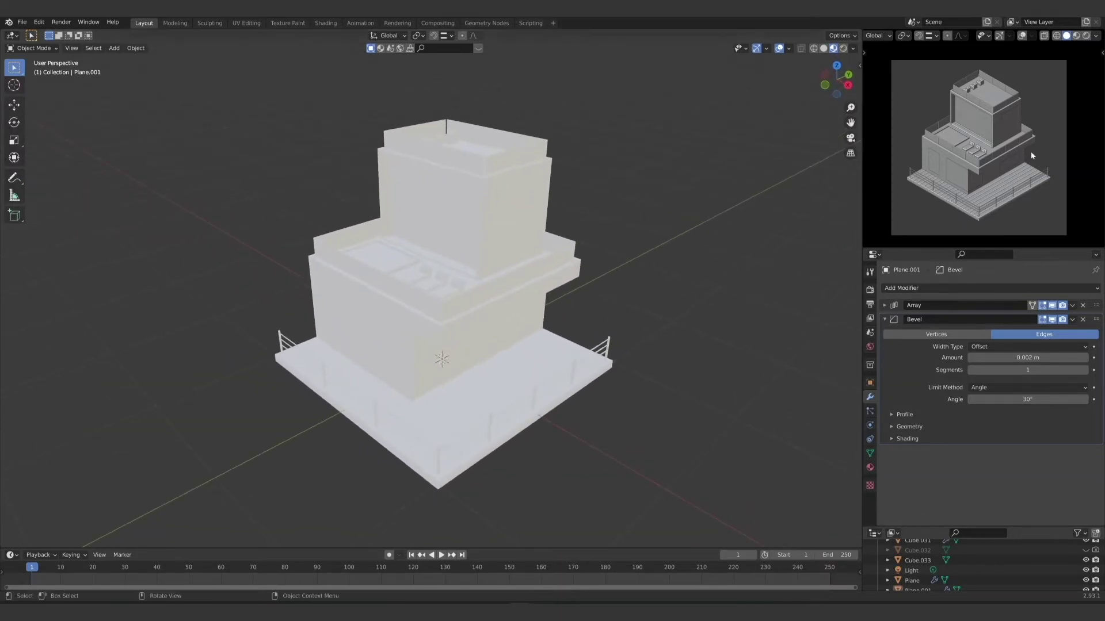
click(1077, 36)
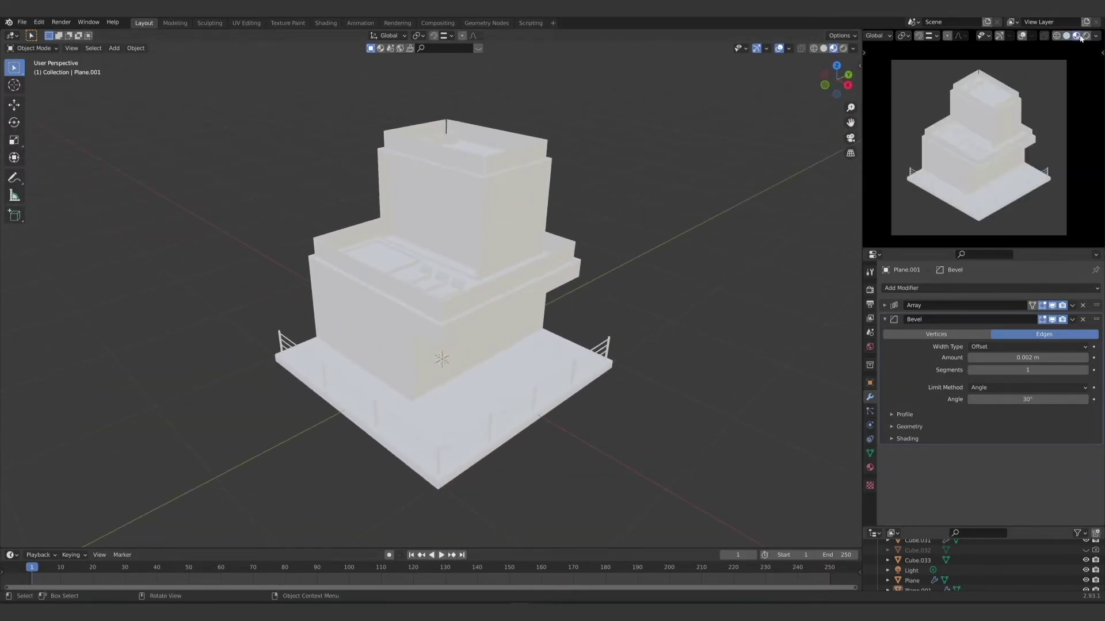
click(1095, 35)
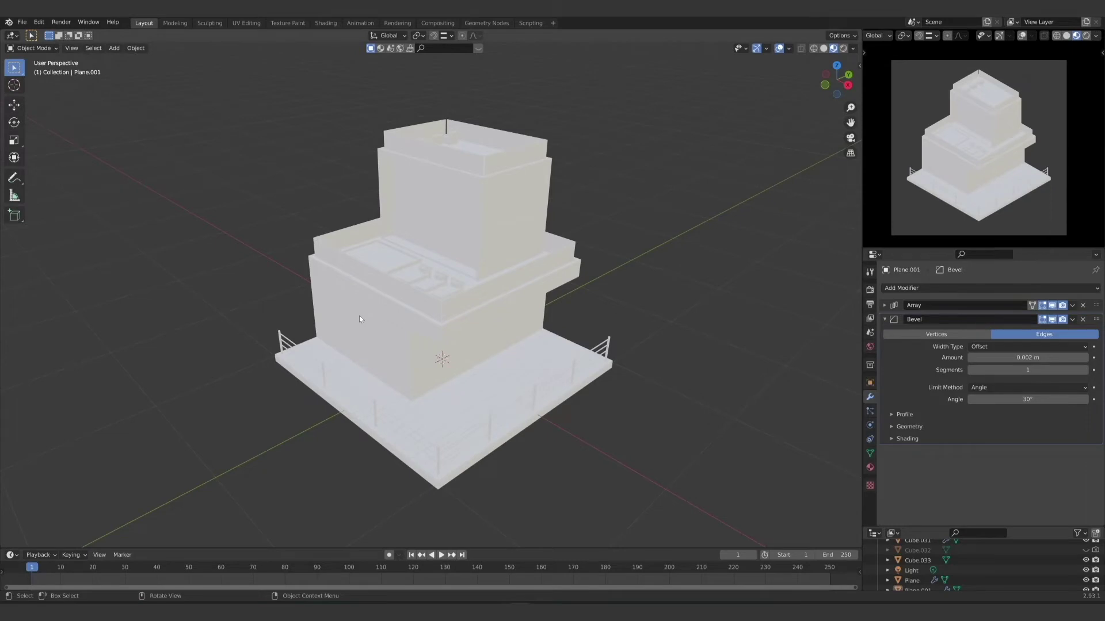
middle_drag(372, 390, 412, 385)
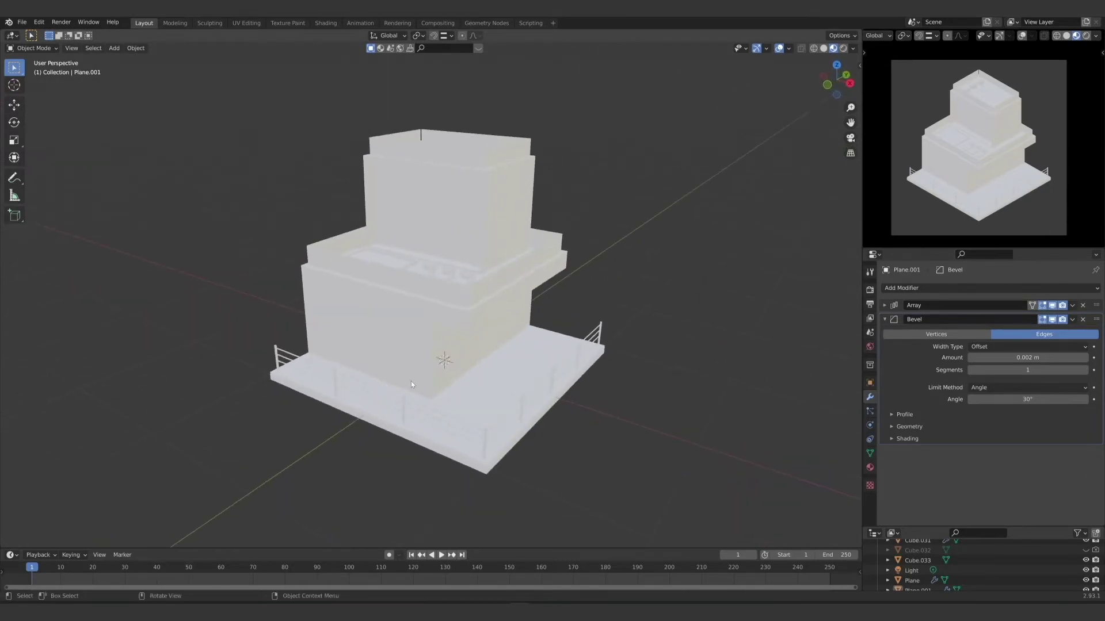
Step: Set the main view back to Solid shading, zoom toward the deck, and select the deck Plane
click(823, 48)
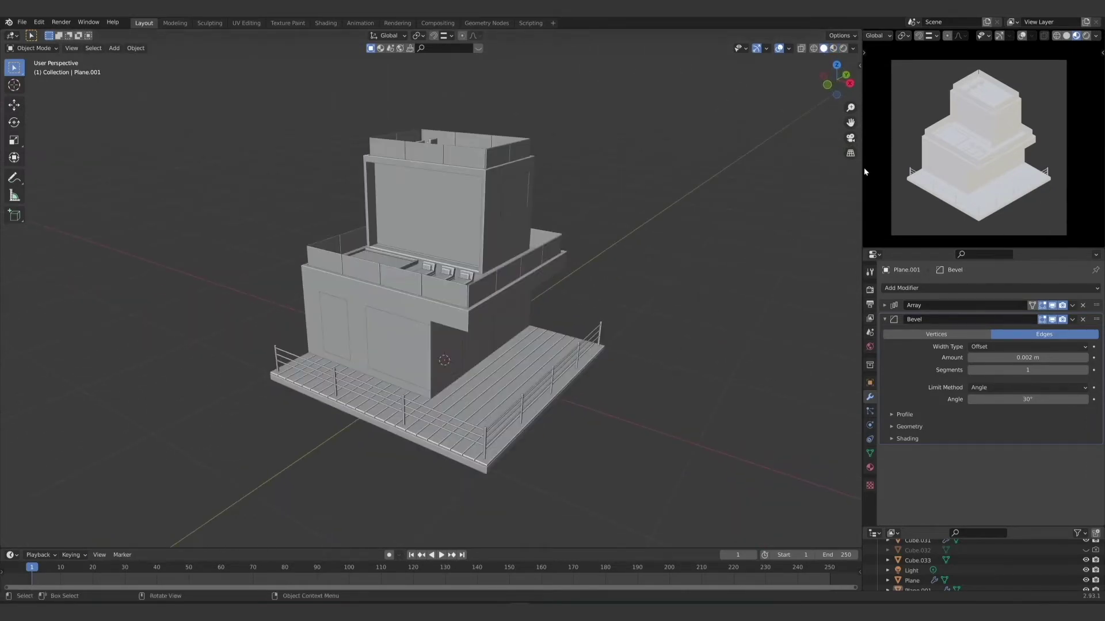
scroll(987, 145, up, 1)
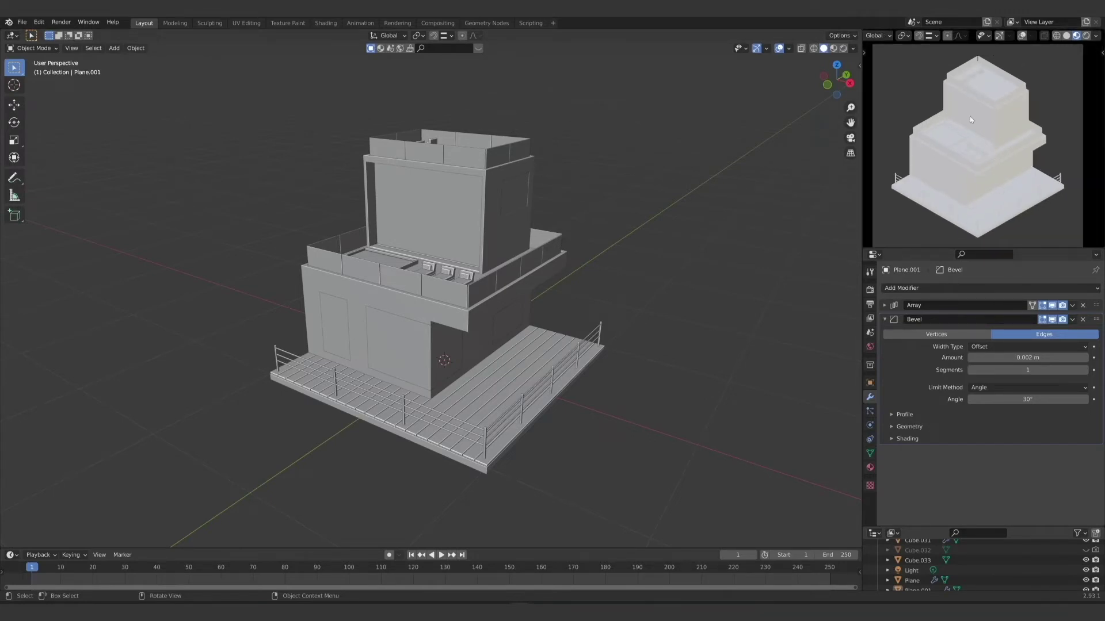
middle_drag(611, 446, 533, 466)
scroll(533, 466, up, 4)
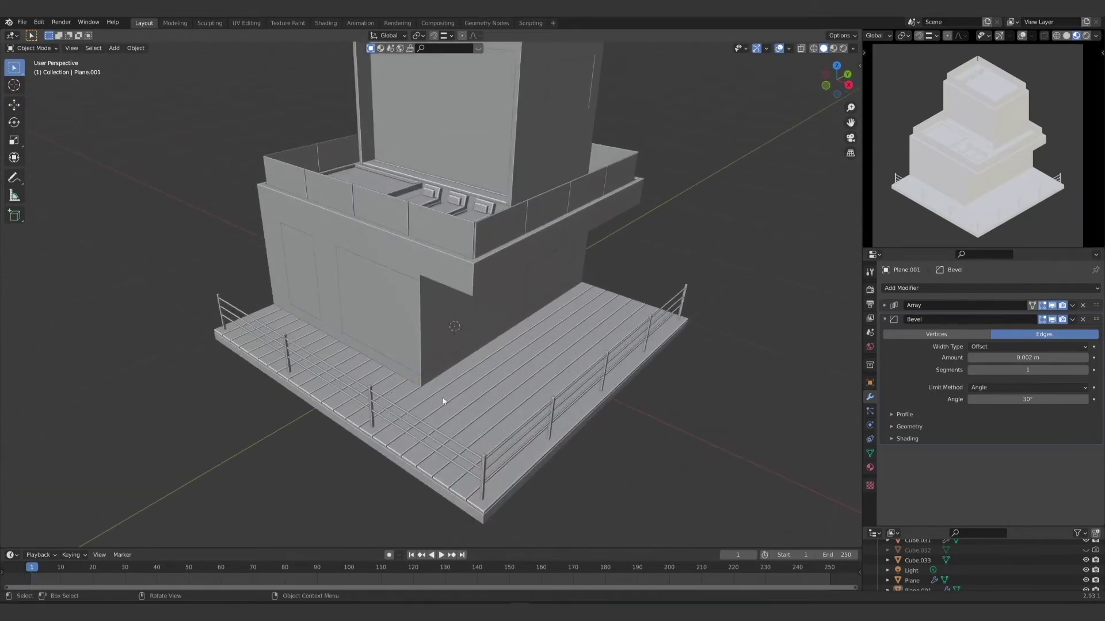
scroll(538, 395, up, 3)
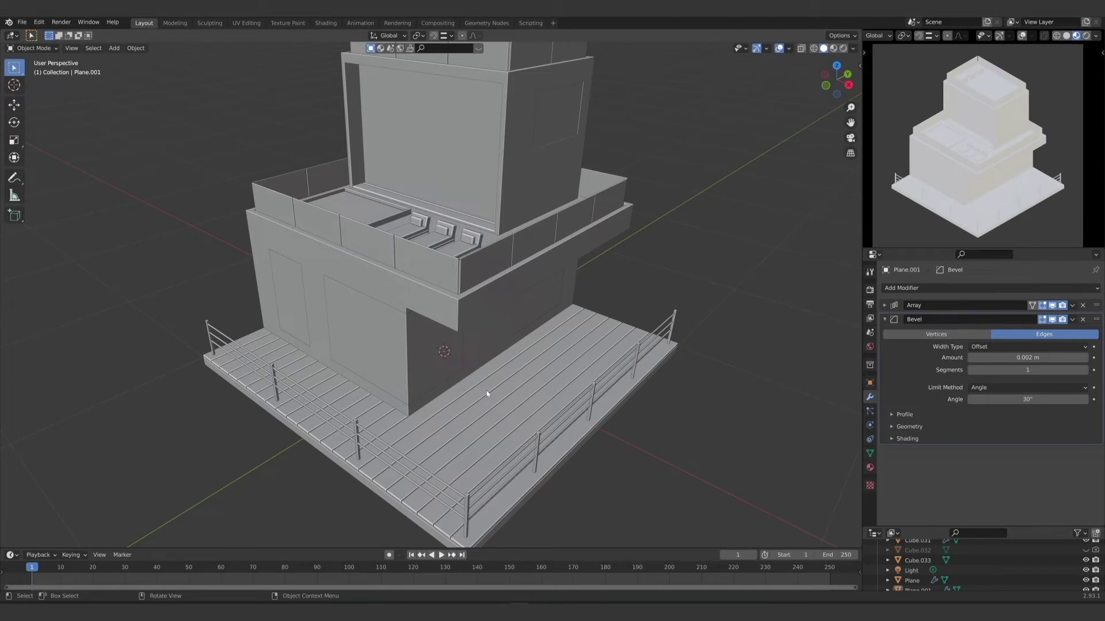
middle_drag(505, 399, 489, 377)
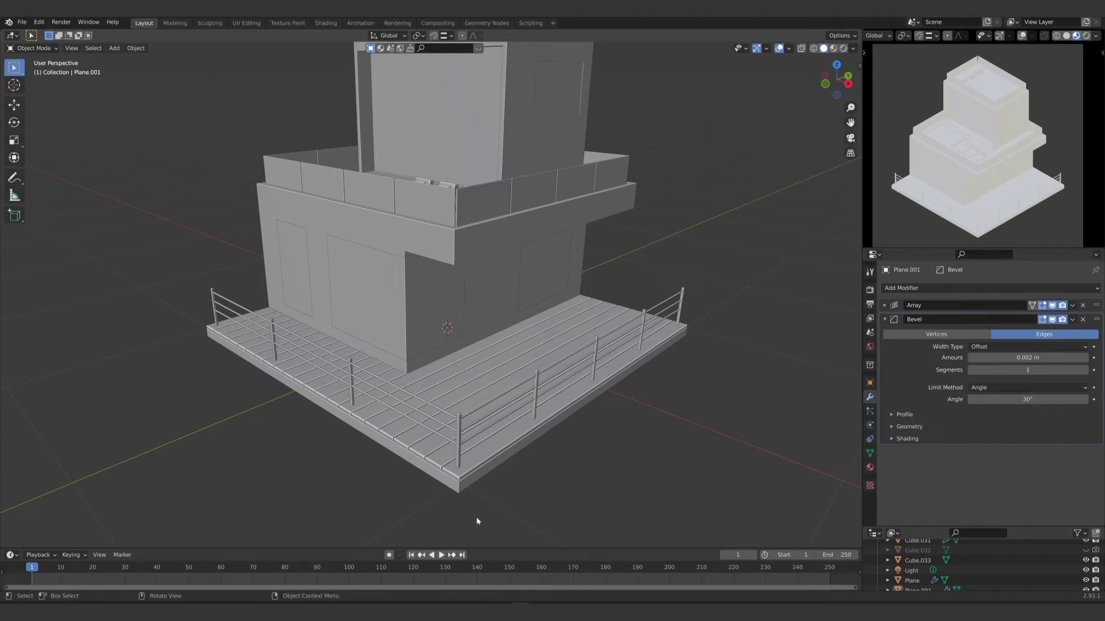
click(472, 482)
middle_drag(544, 518, 542, 513)
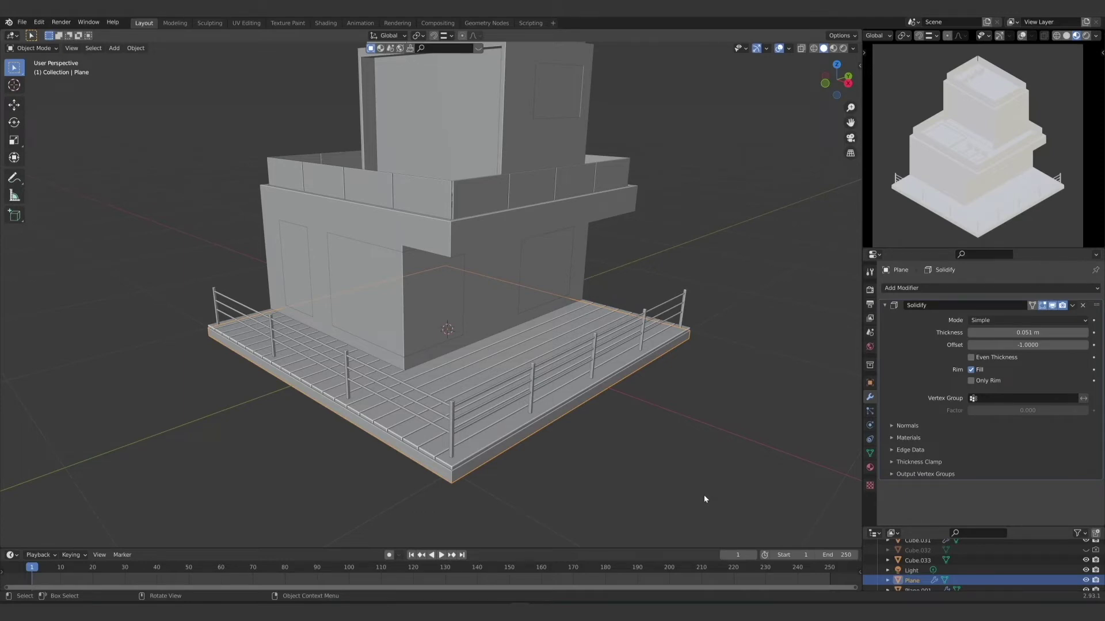
Step: Create a new material on the deck plane in Material Properties and name it 'Wood'
click(870, 468)
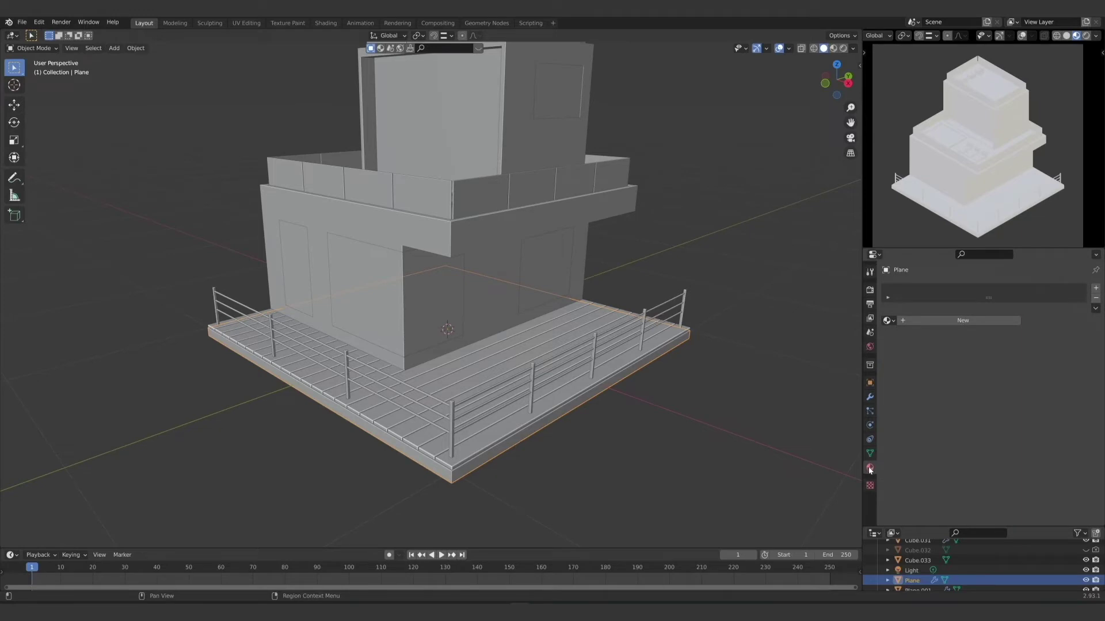
click(945, 322)
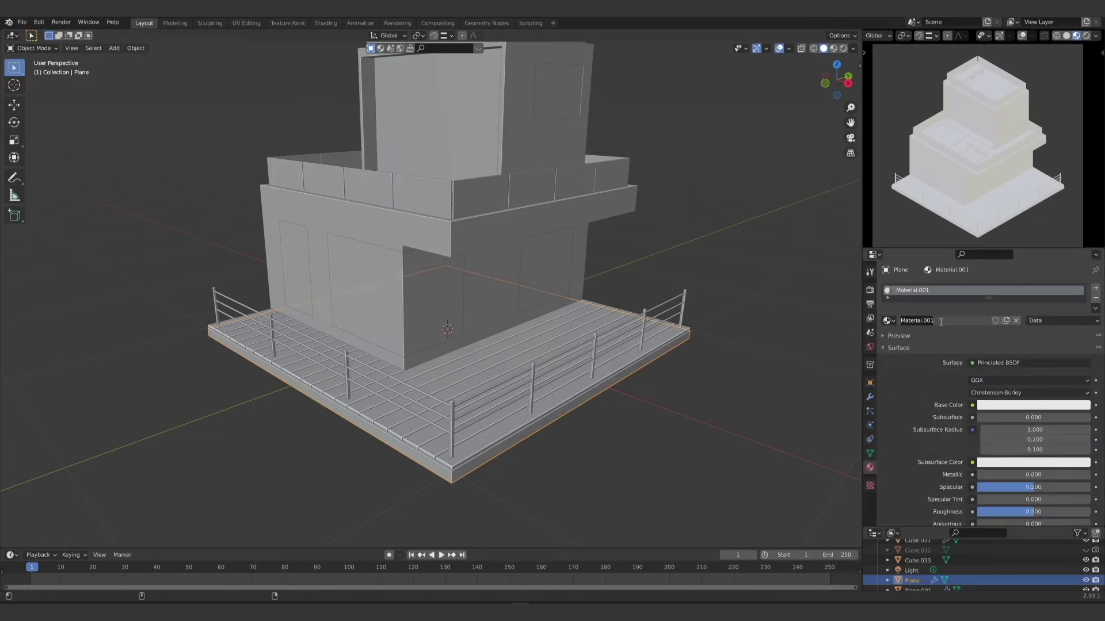
text(Wood)
key(Return)
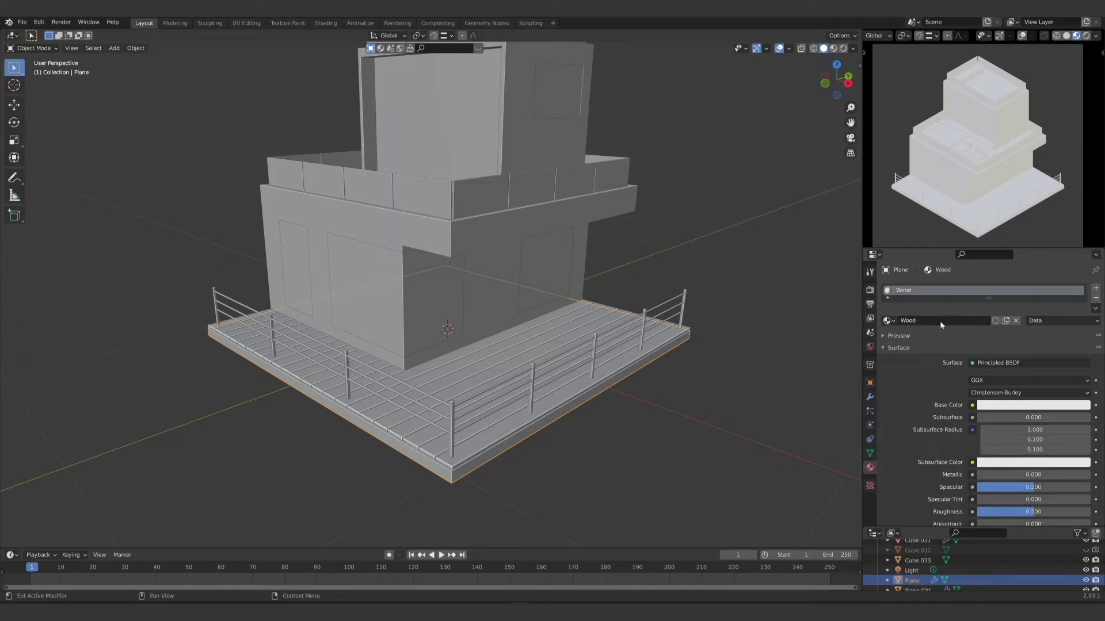
middle_drag(578, 454, 584, 462)
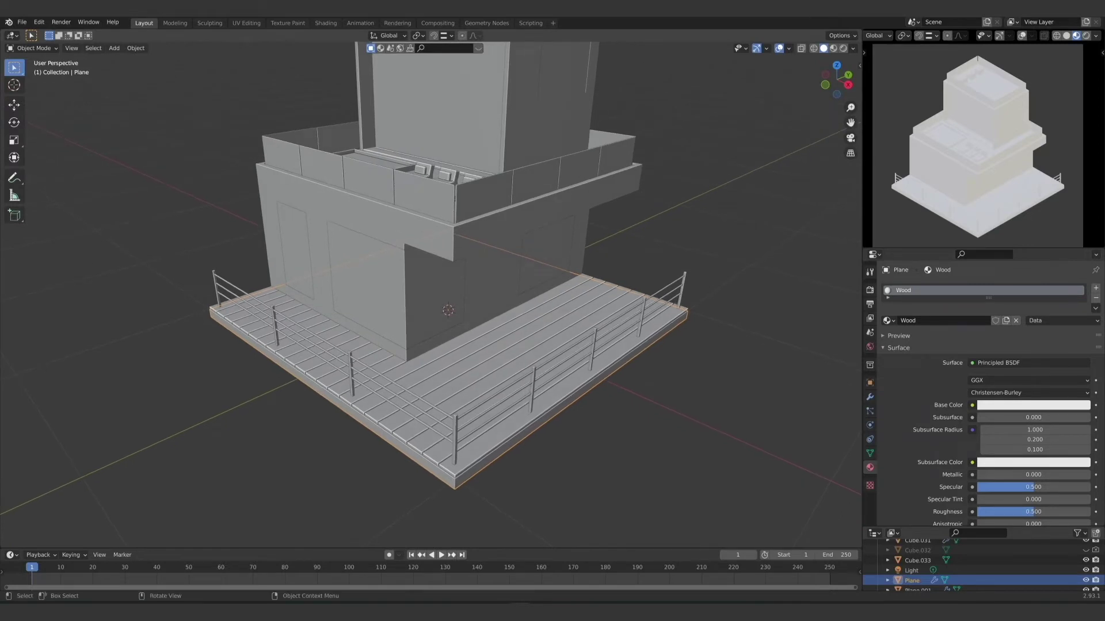
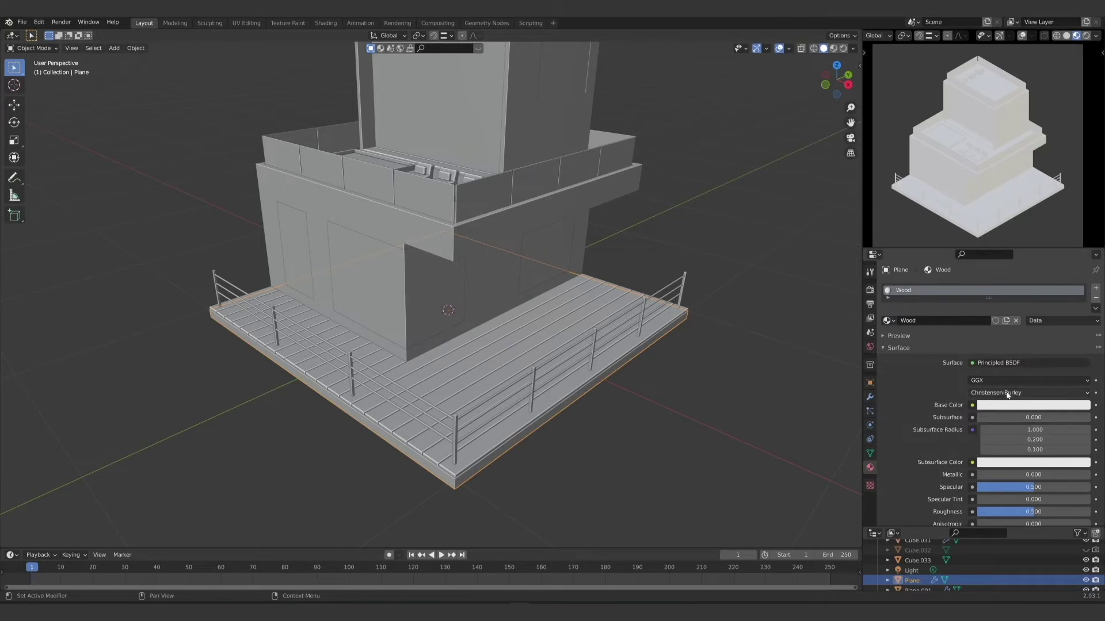
Step: Set the Wood material's base colour to hex E79A72 and check the salmon-orange deck edges
scroll(989, 396, down, 1)
click(1011, 396)
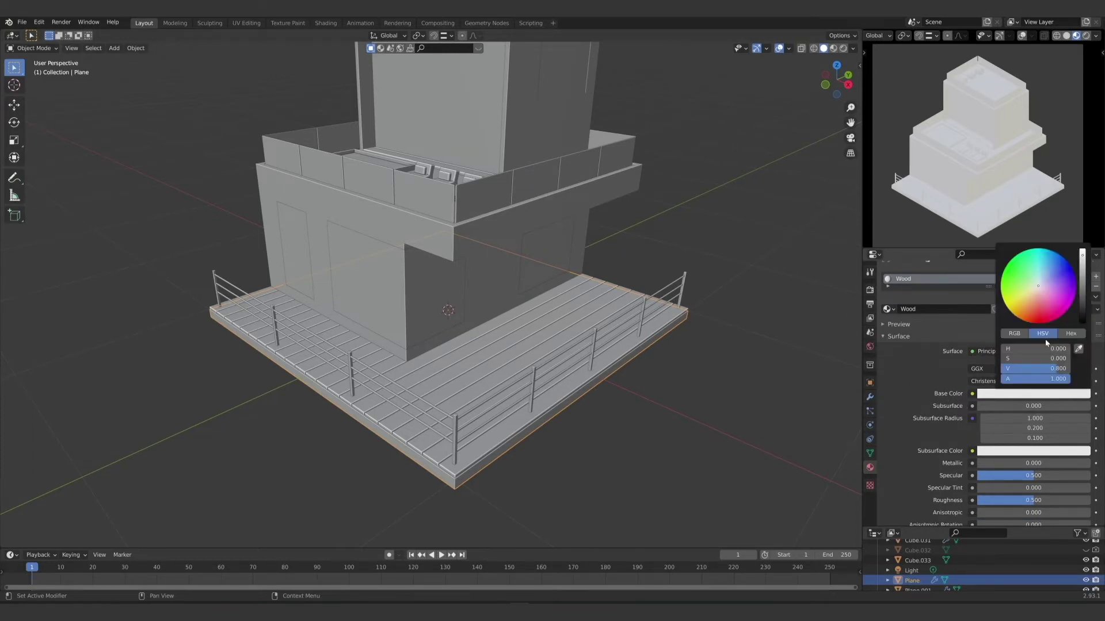
click(1068, 335)
click(1050, 348)
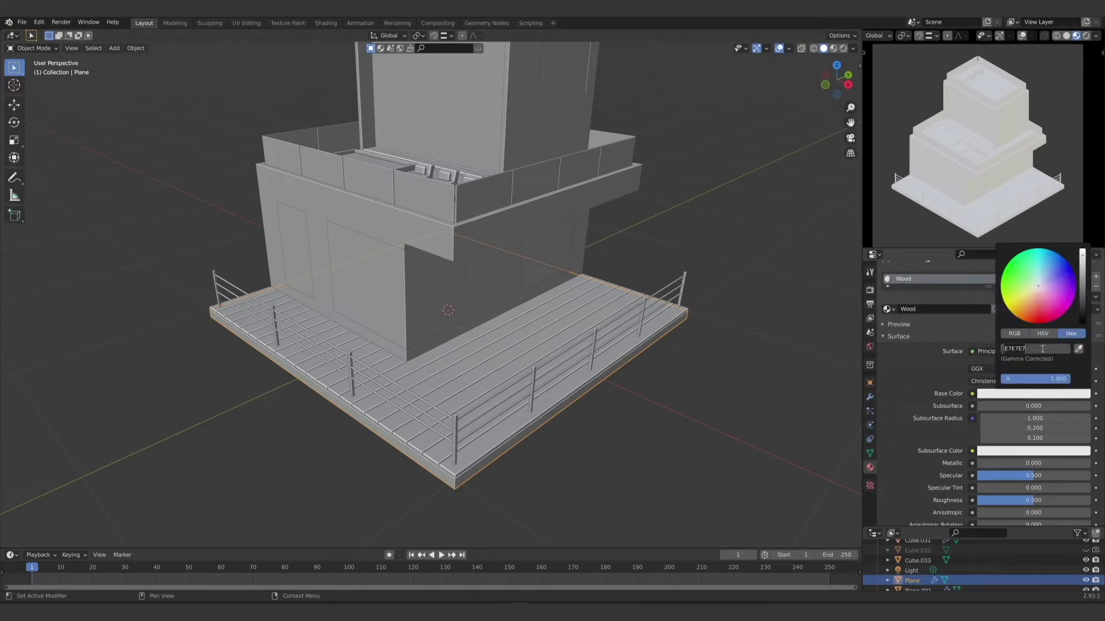
text(E79A72)
key(Return)
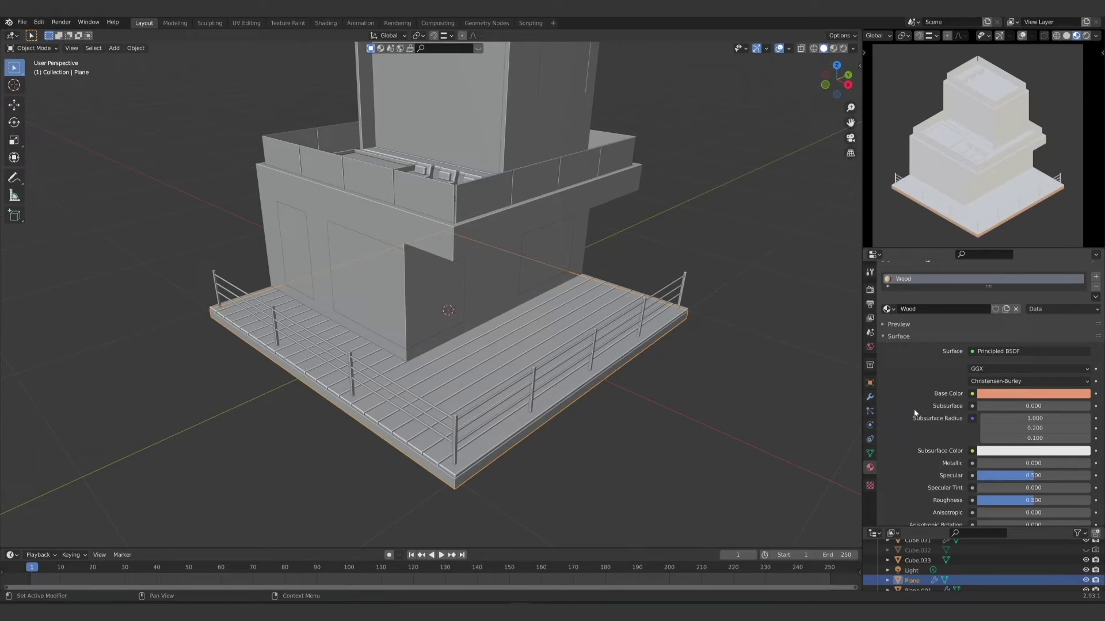
click(1043, 396)
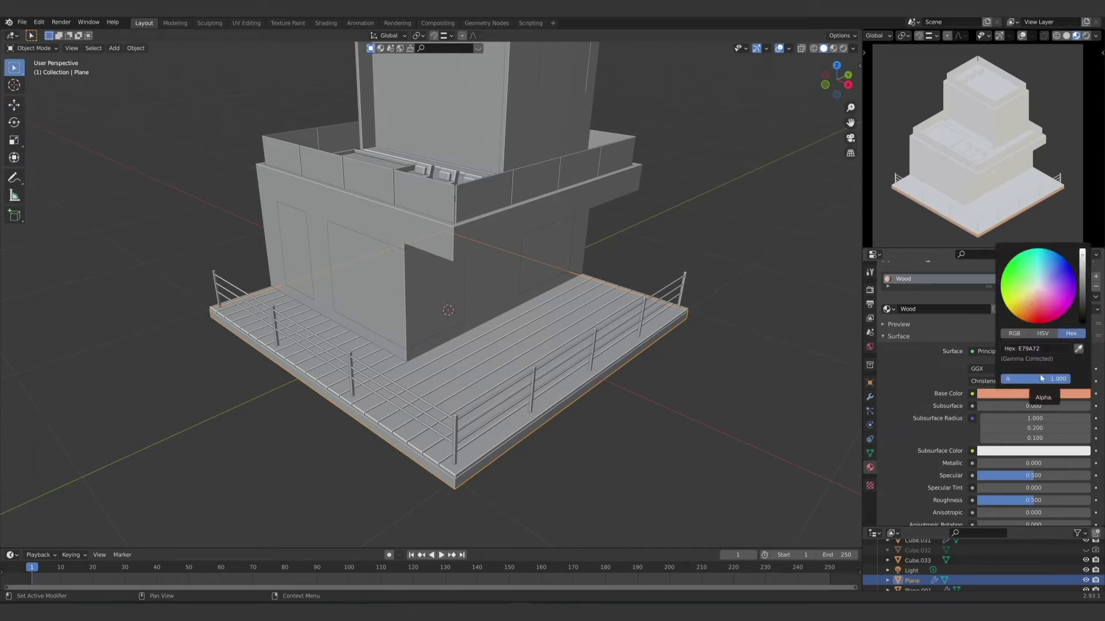
click(733, 312)
shift+middle_drag(920, 208, 921, 103)
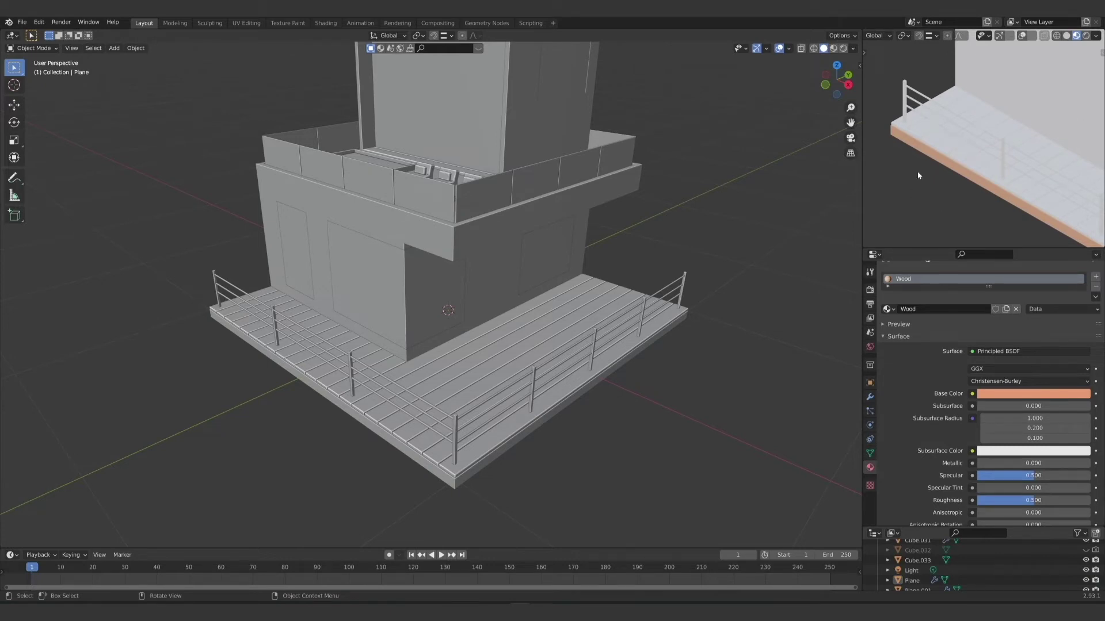
Step: Orbit the view and select the second deck, Plane.001, to reveal its empty material slot
scroll(964, 173, down, 2)
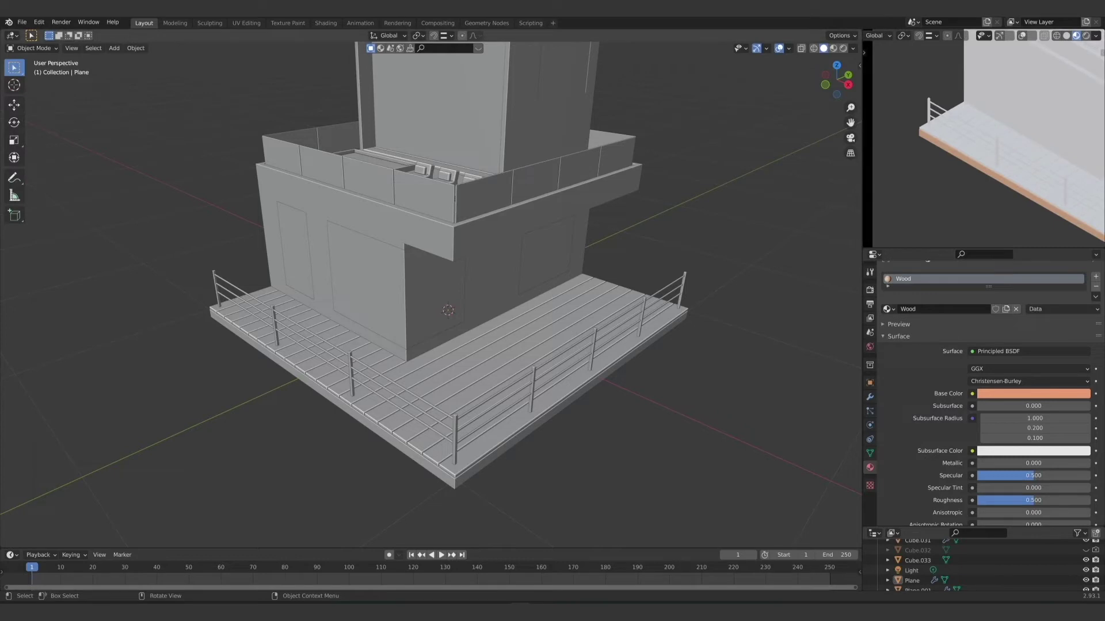
middle_drag(555, 341, 501, 380)
click(492, 342)
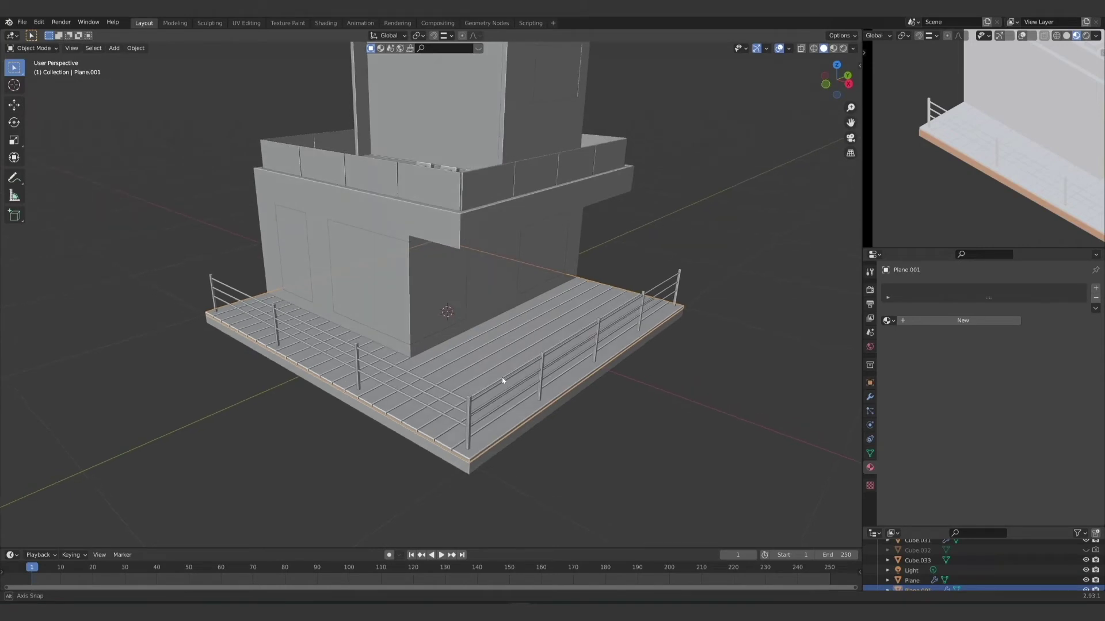
click(490, 457)
click(613, 341)
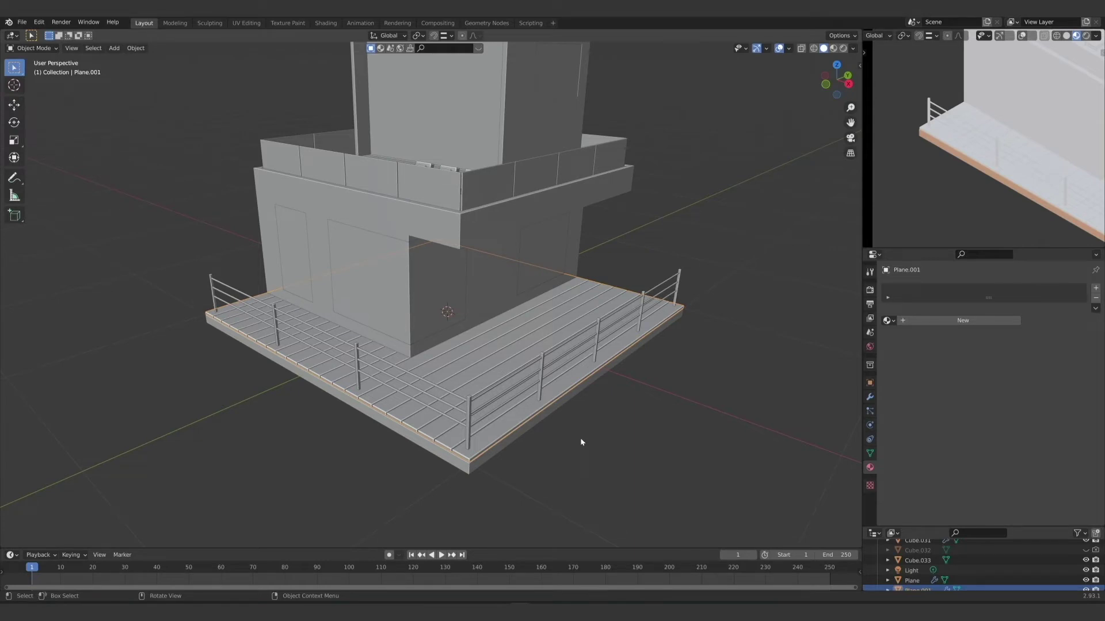
middle_drag(519, 418, 462, 430)
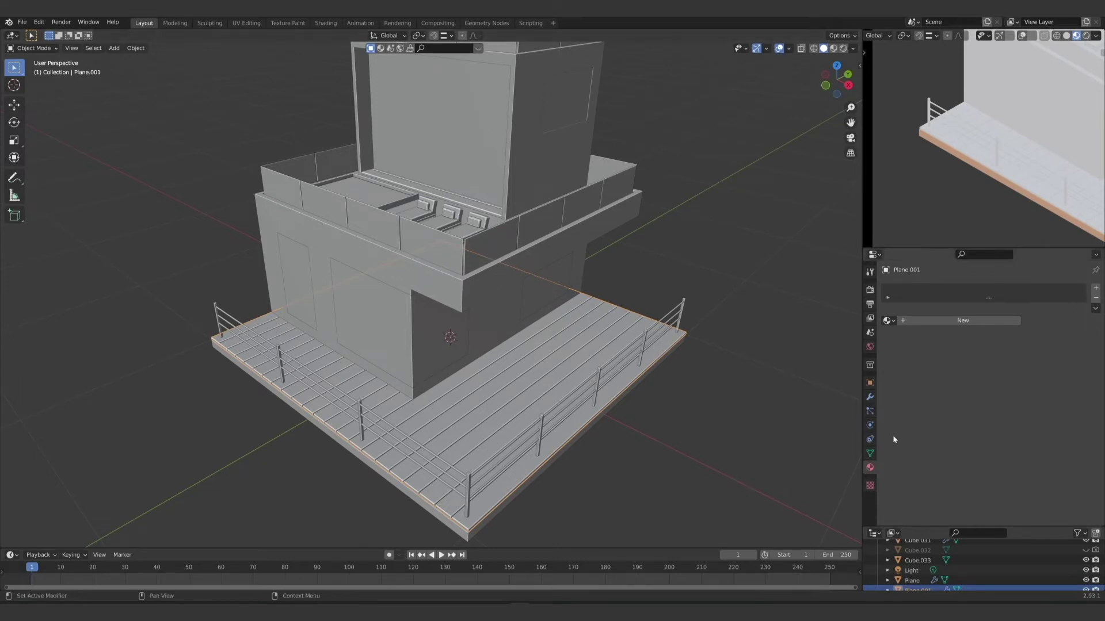
Step: Assign the existing Wood material to the deck Plane.001
click(887, 321)
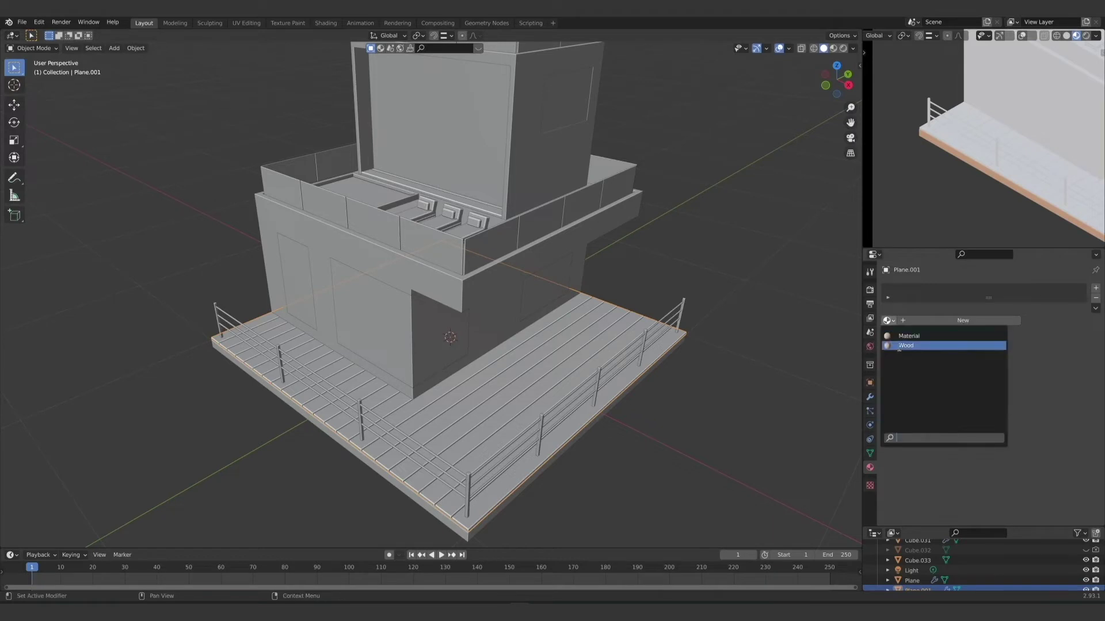
click(901, 348)
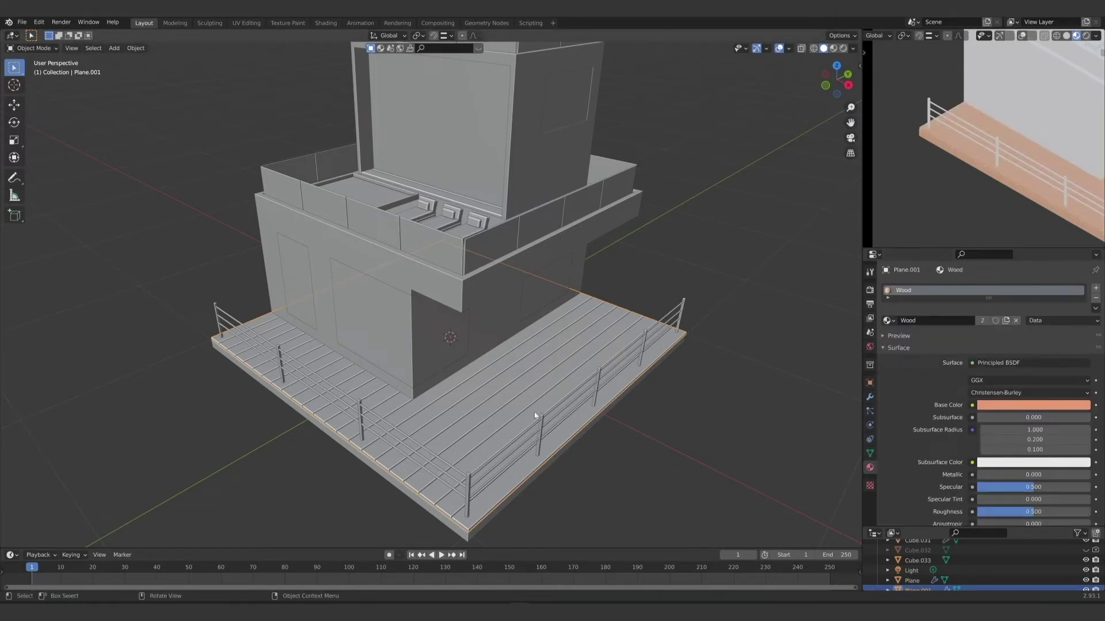
click(662, 430)
click(573, 366)
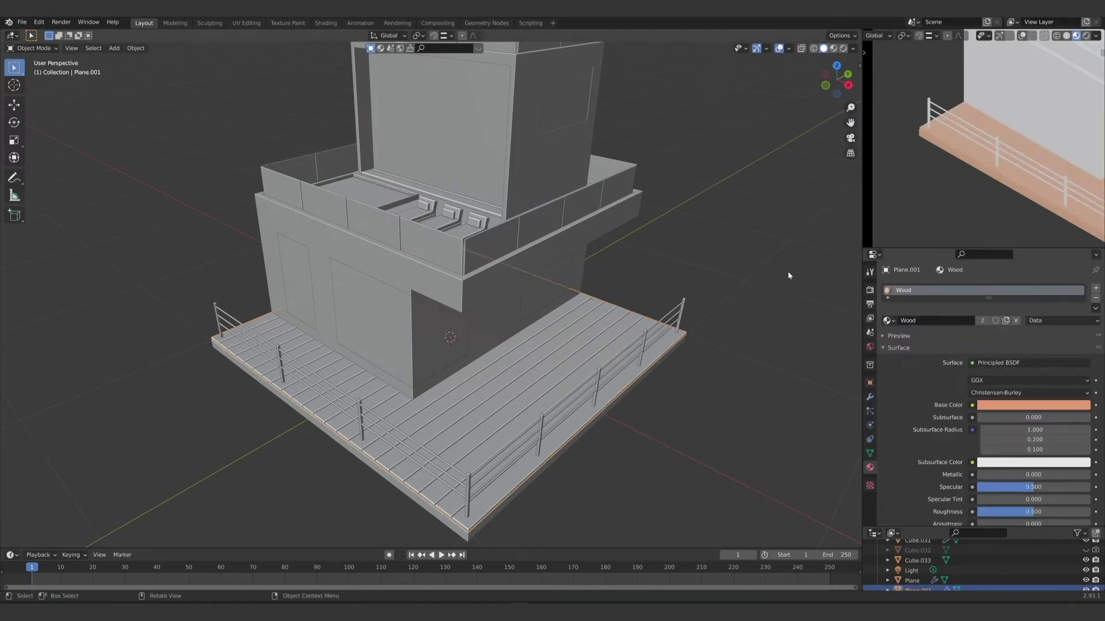
click(888, 322)
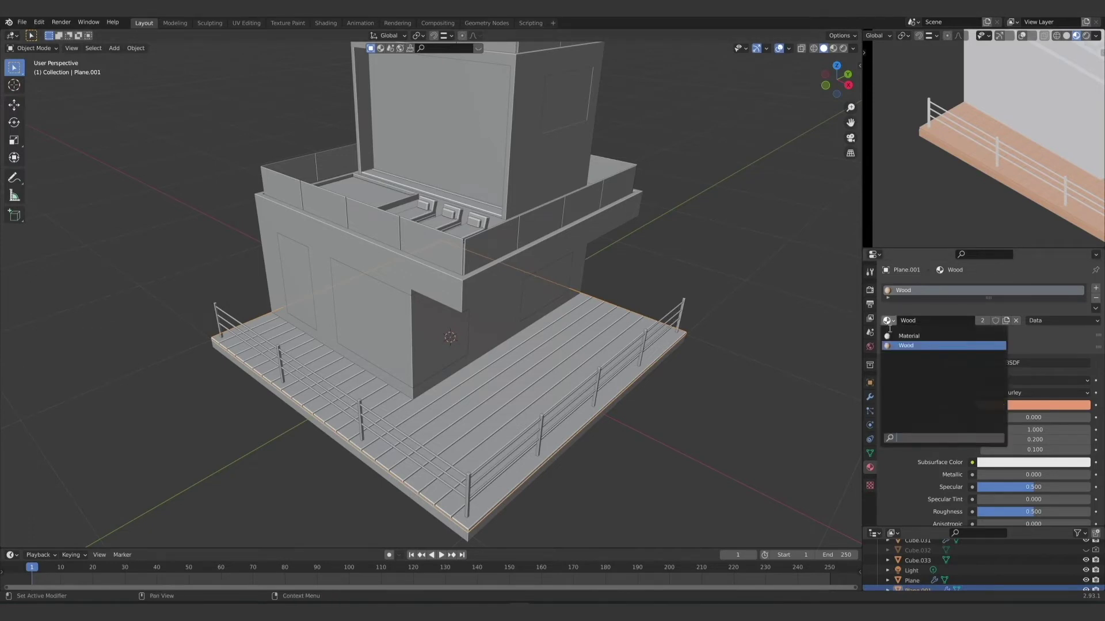
click(915, 346)
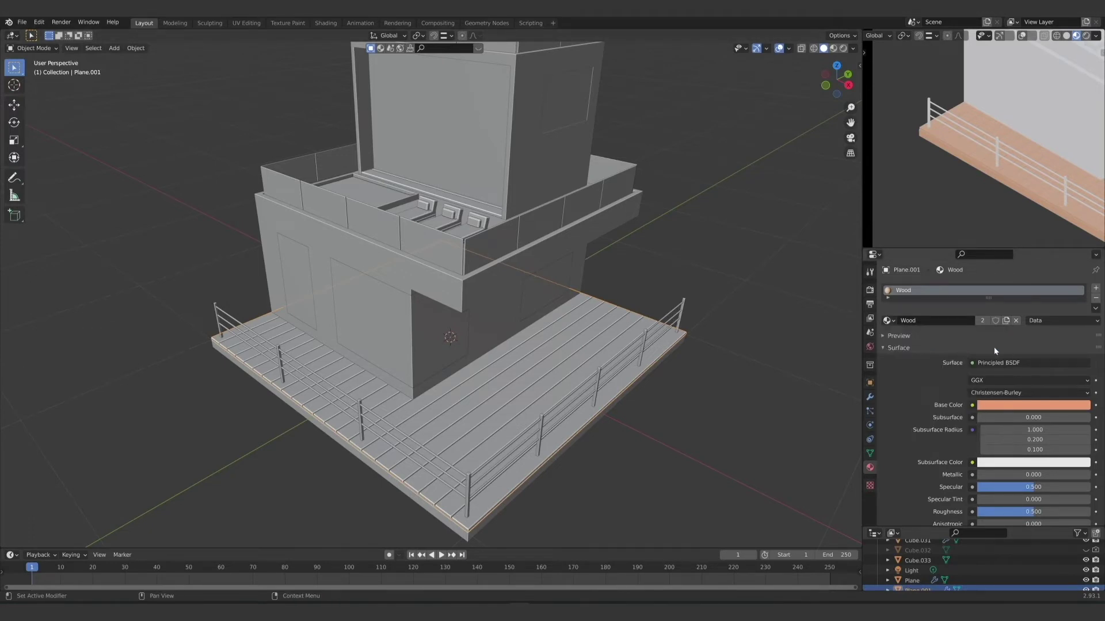
Step: View the preview through the scene camera, frame the building, and select the roof floor Plane.002
middle_drag(688, 465, 689, 460)
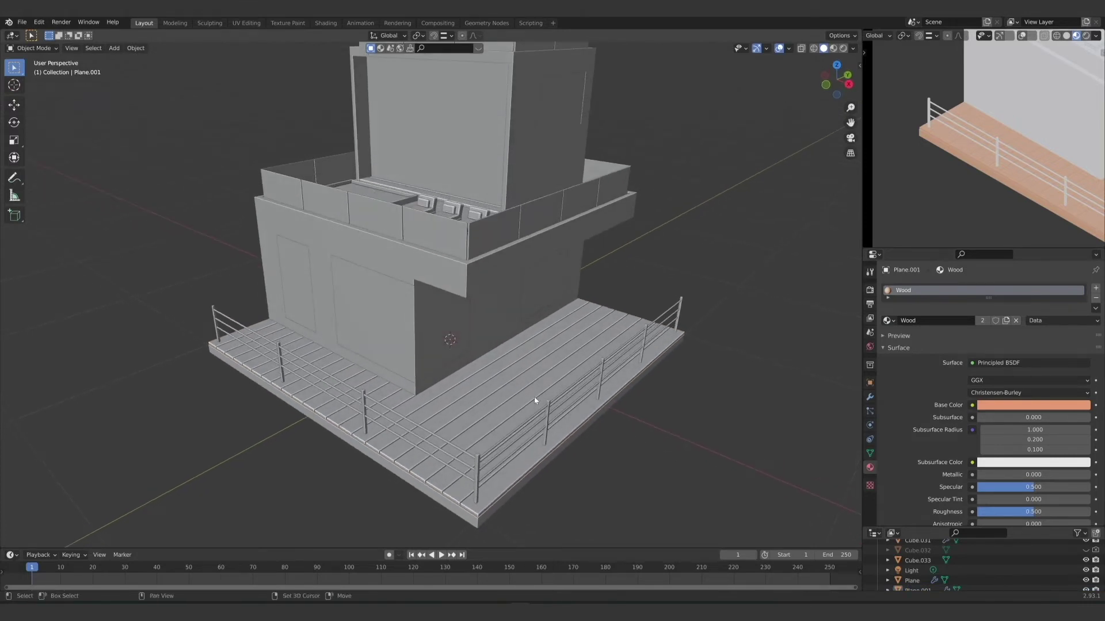
middle_drag(538, 400, 522, 424)
key(KP_0)
shift+middle_drag(1044, 143, 985, 182)
middle_drag(403, 300, 381, 255)
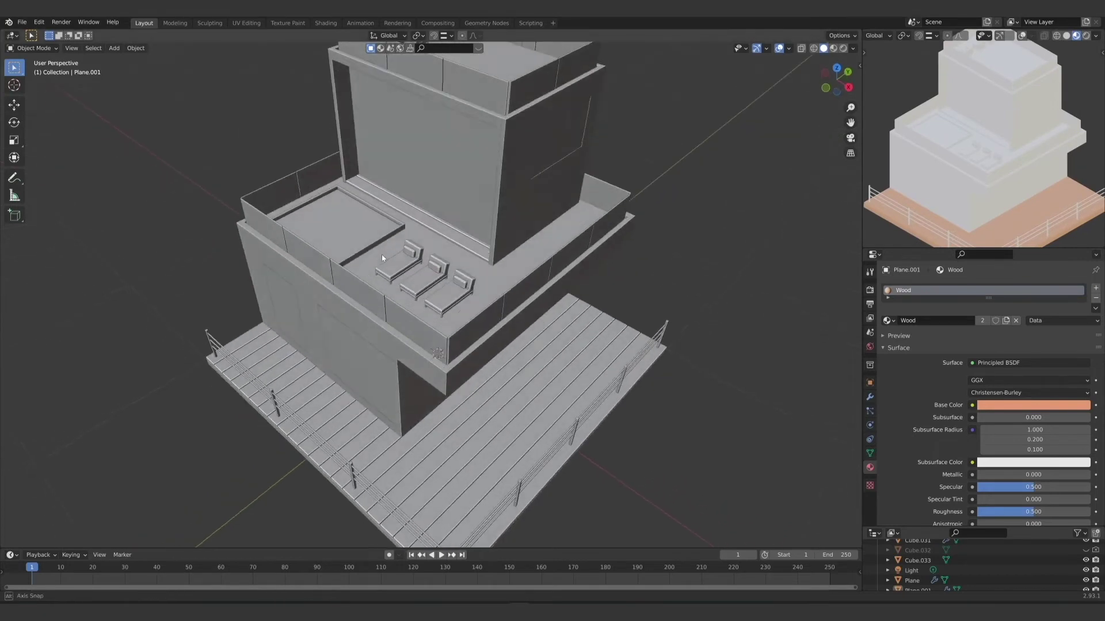
click(368, 192)
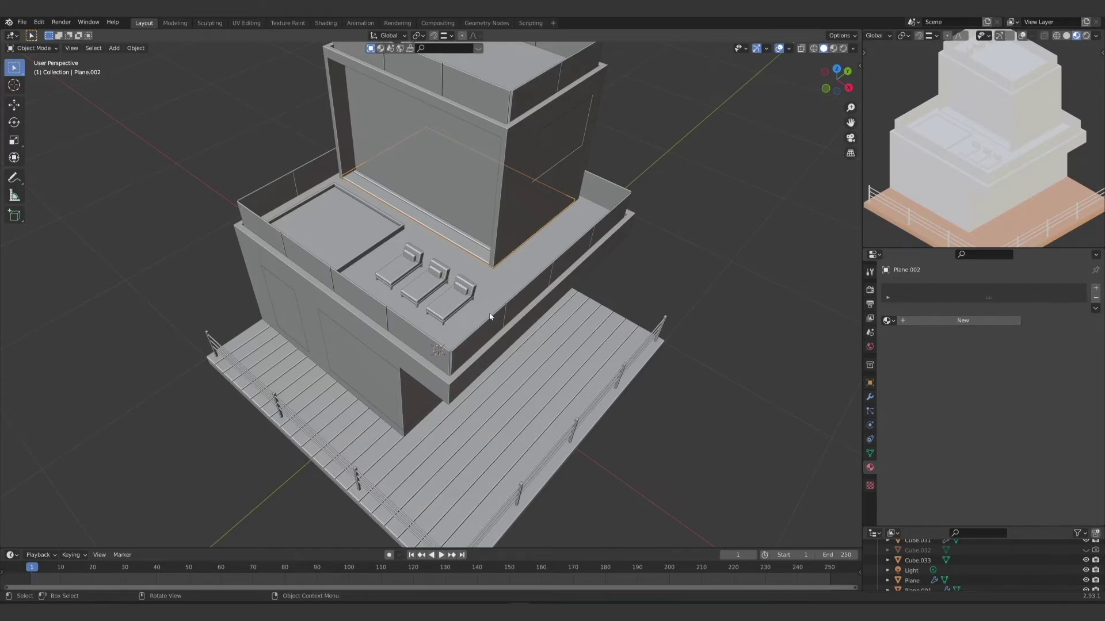
Step: Assign Wood to the roof floor Plane.002, then zoom onto the roof terrace chairs
middle_drag(396, 210, 502, 297)
click(888, 321)
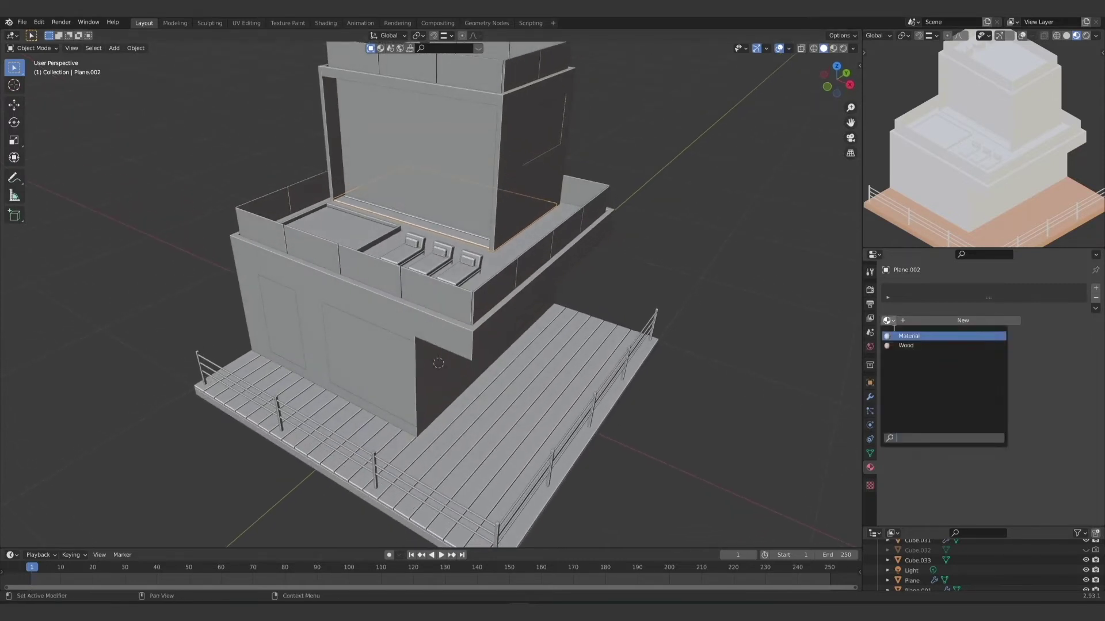
click(915, 347)
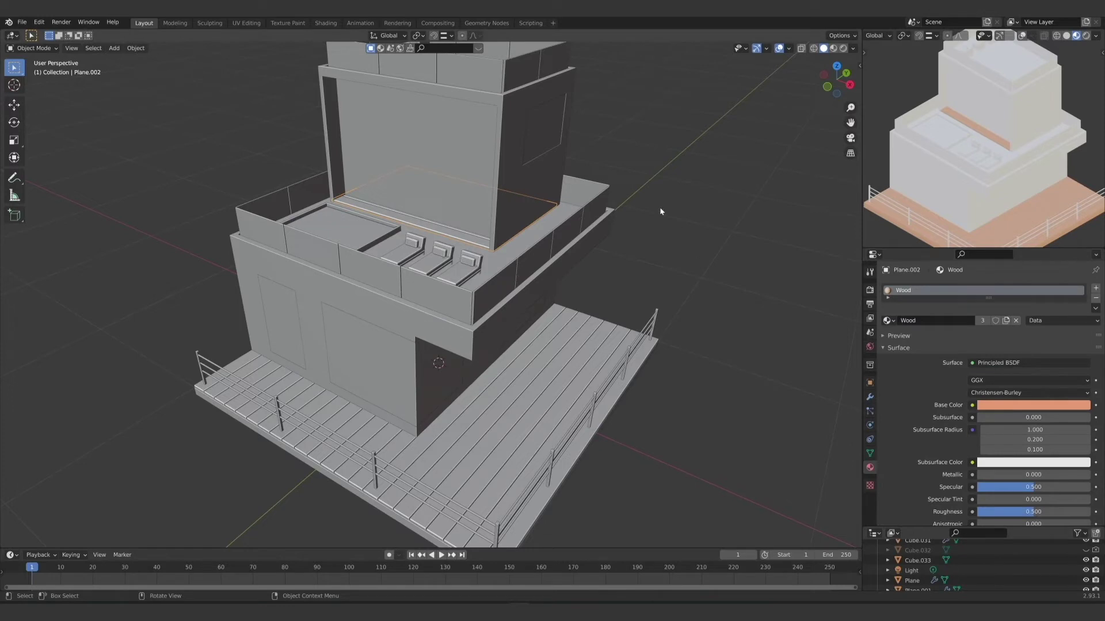
middle_drag(697, 238, 612, 367)
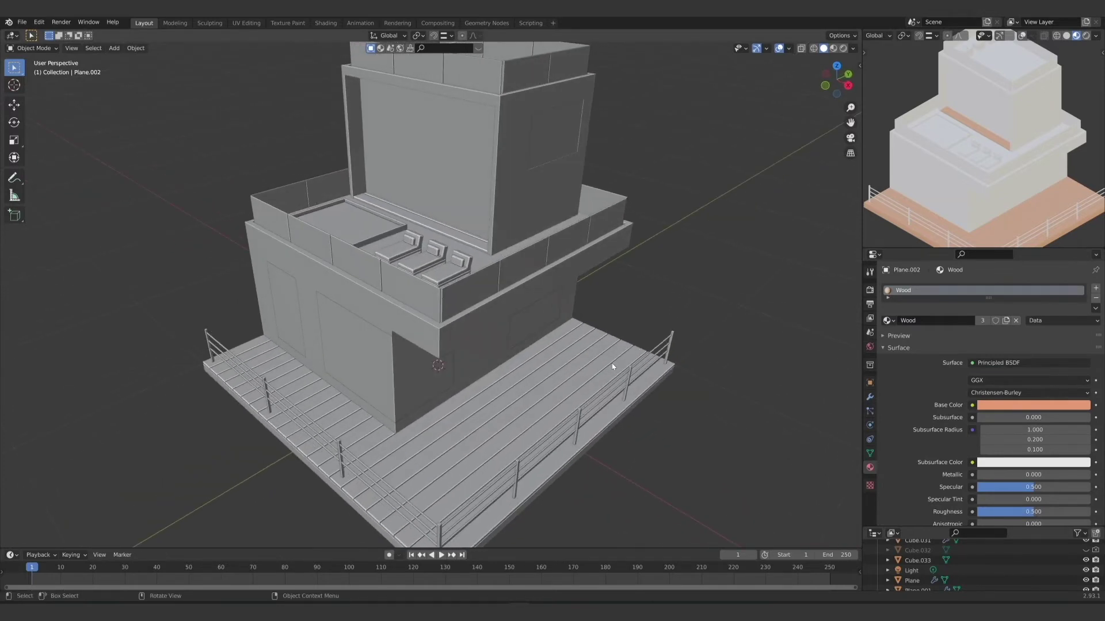
middle_drag(494, 438, 310, 387)
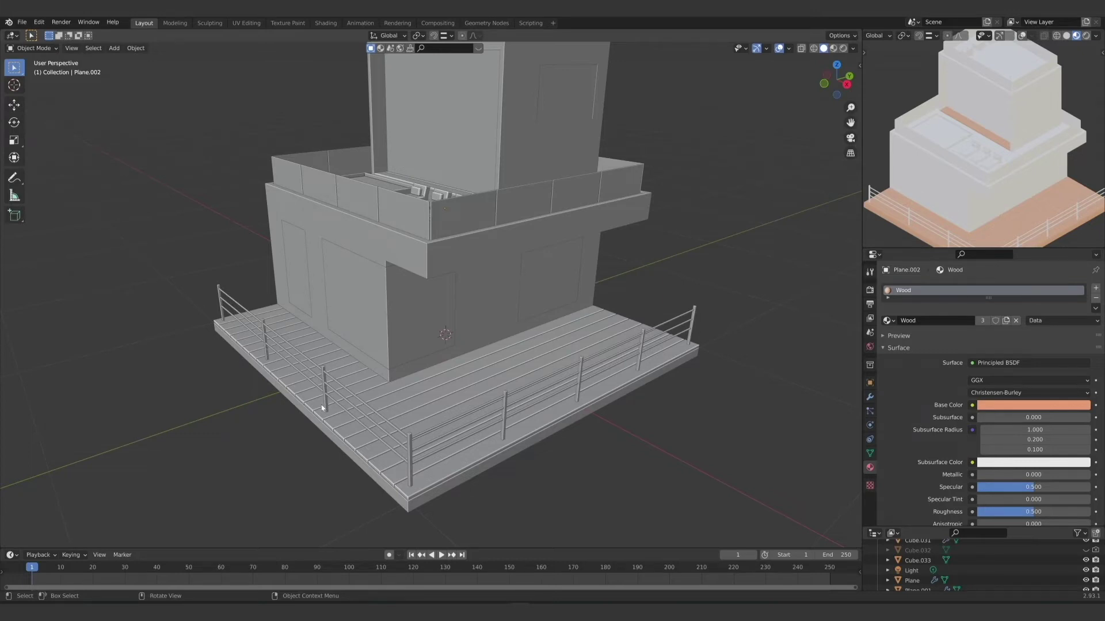
middle_drag(377, 426, 345, 409)
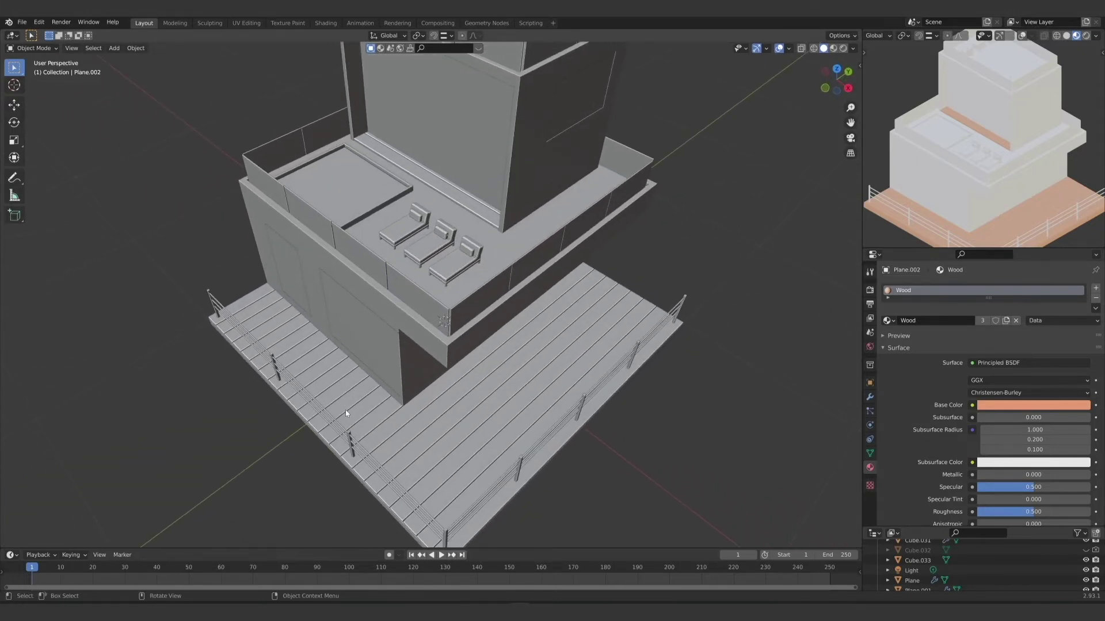
scroll(458, 333, up, 5)
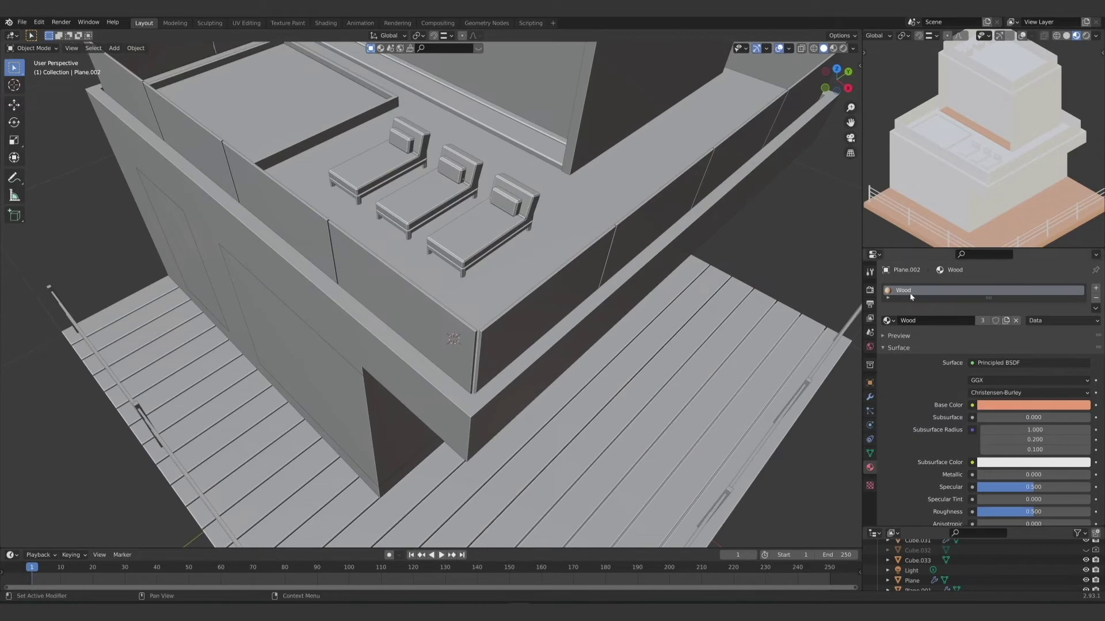
Step: Assign the Wood material to the three rooftop lounge chairs
click(478, 230)
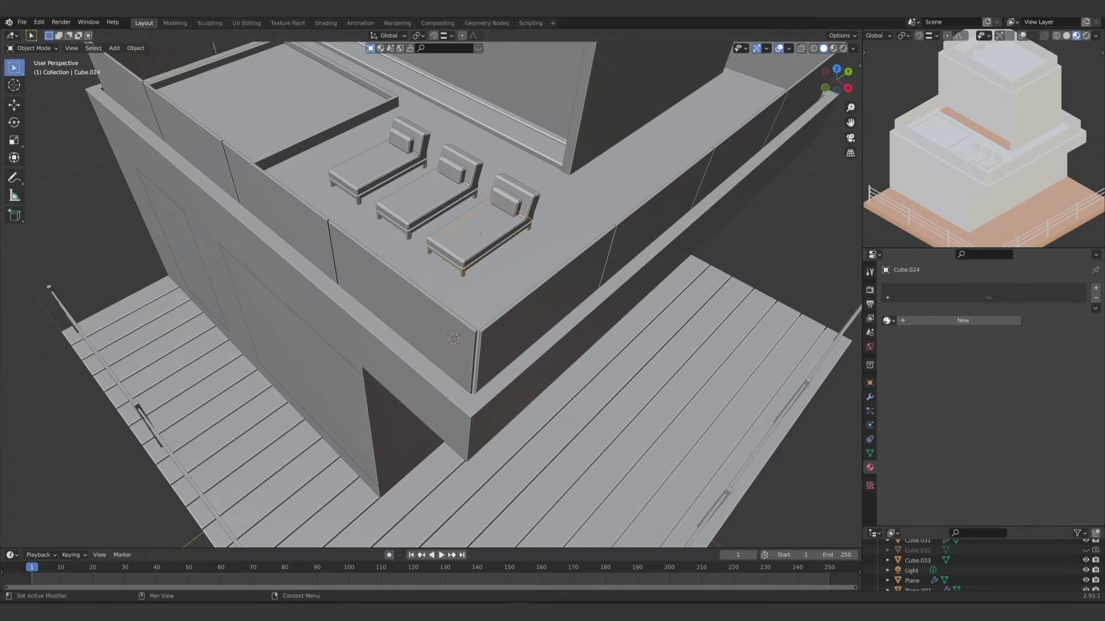
click(889, 321)
click(910, 334)
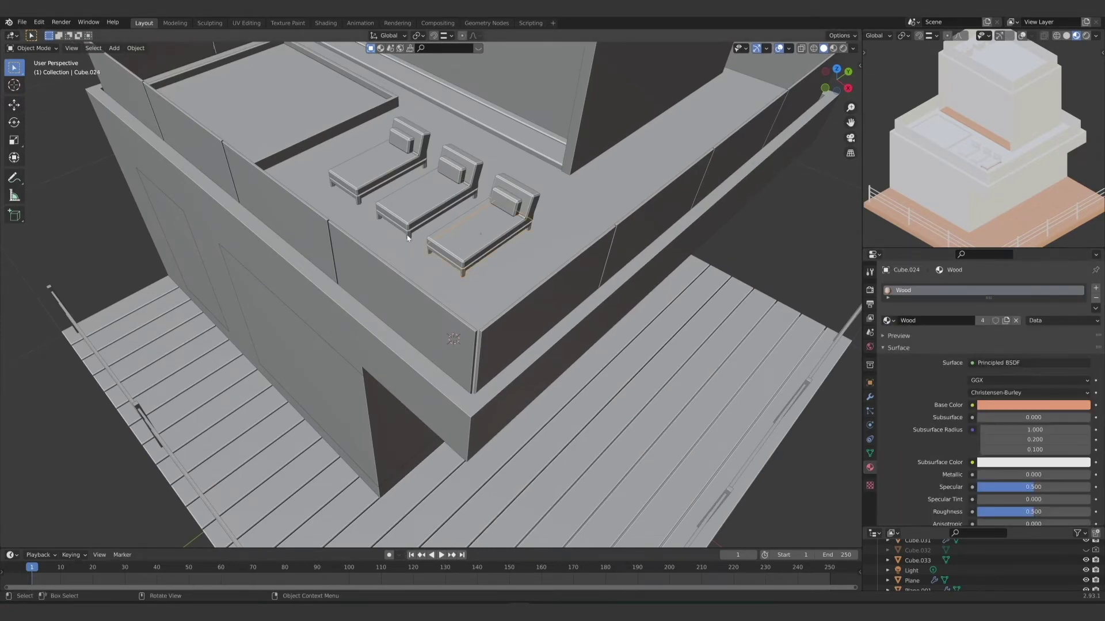
click(410, 236)
click(889, 320)
click(909, 347)
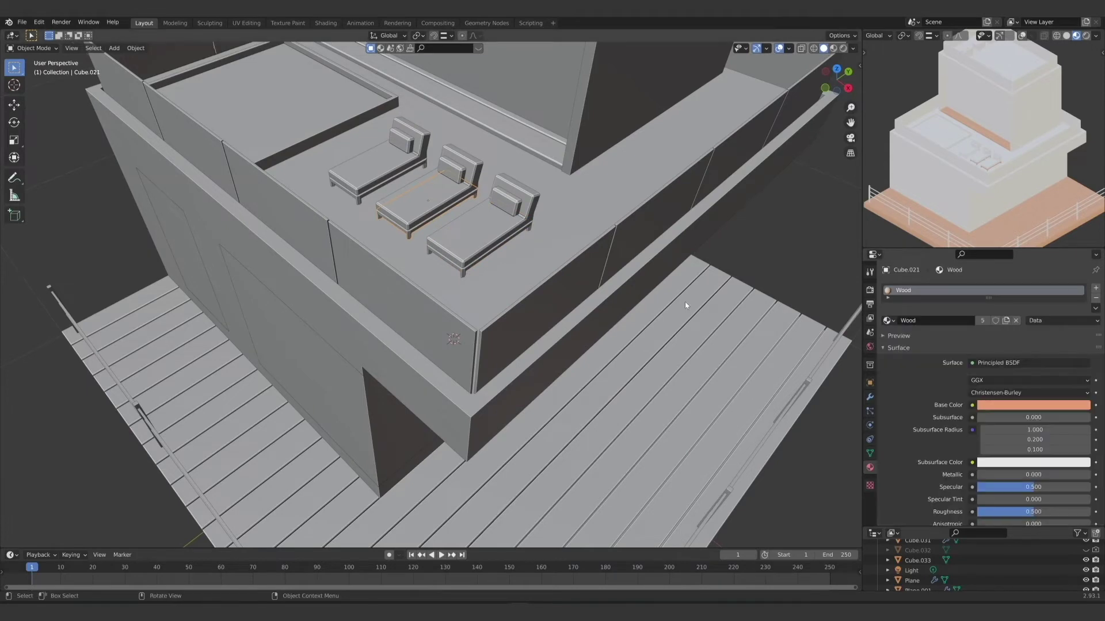
click(360, 206)
click(888, 321)
click(909, 334)
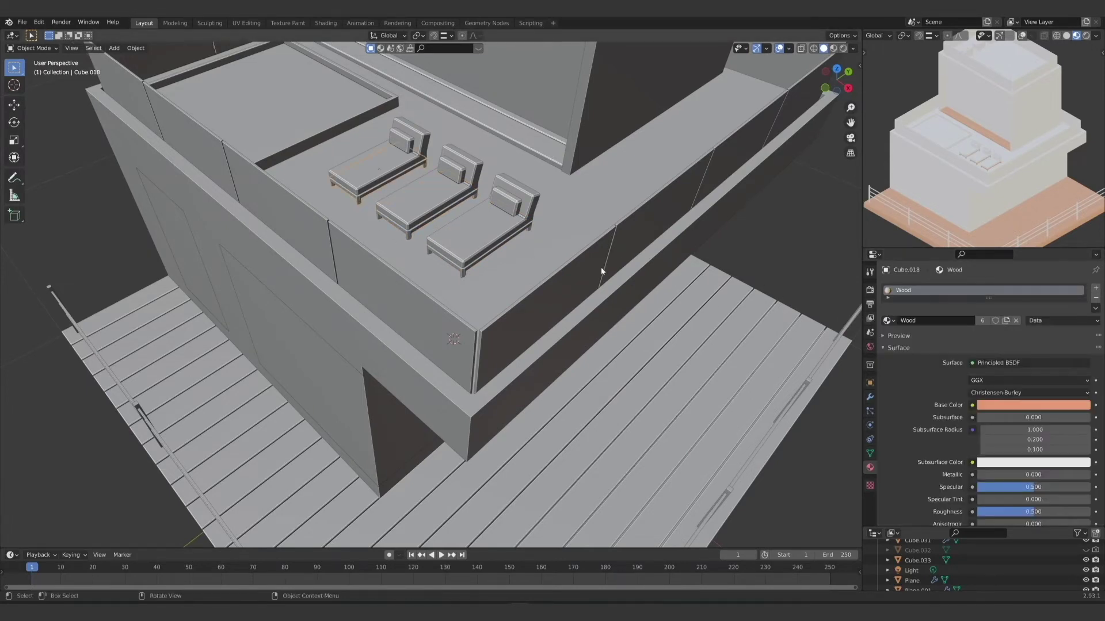
scroll(969, 179, up, 6)
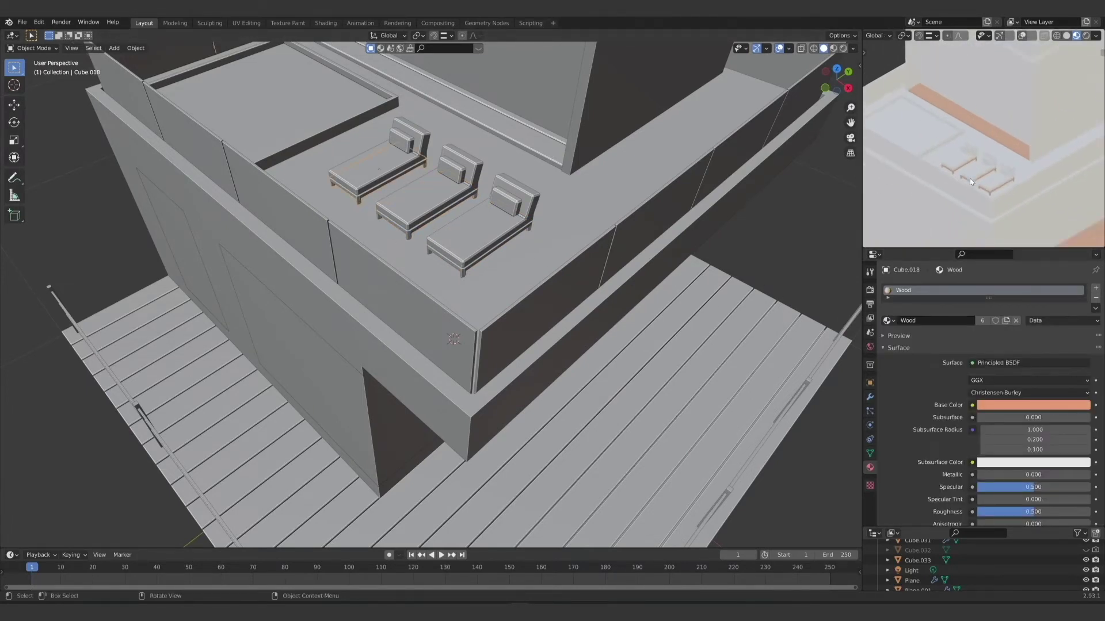
scroll(983, 205, down, 5)
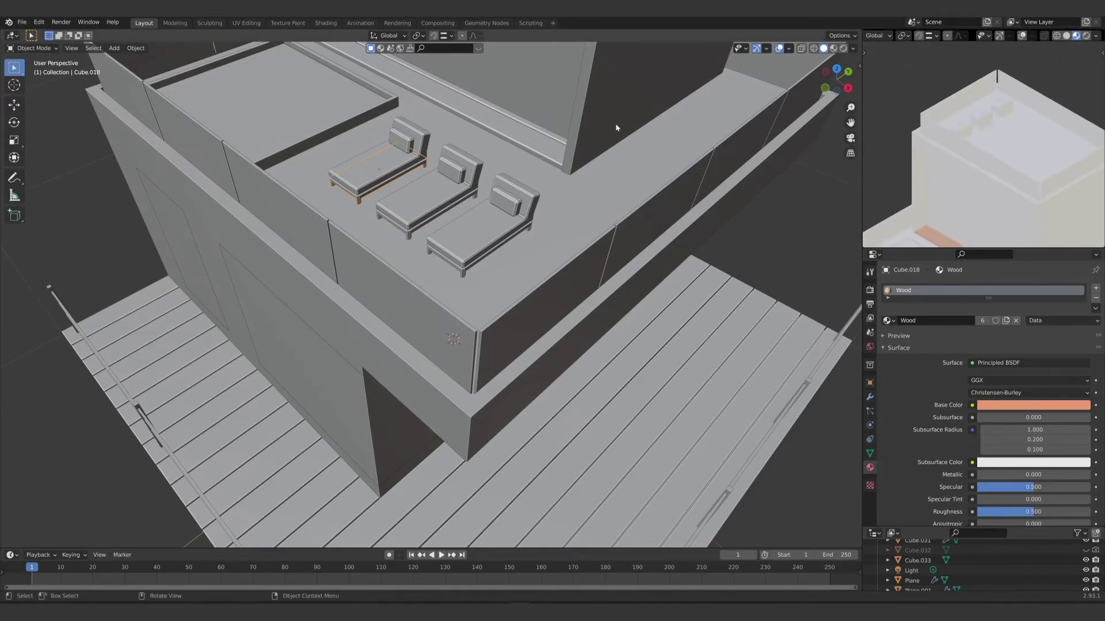
scroll(463, 333, up, 4)
scroll(463, 334, down, 5)
scroll(373, 295, up, 2)
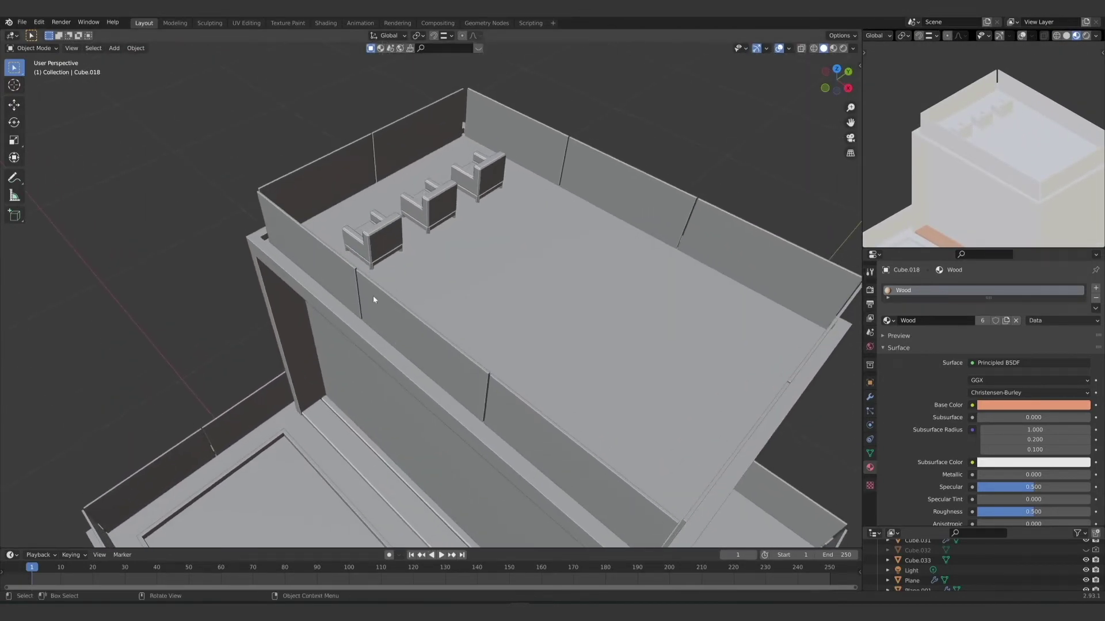
Step: Assign Wood to the armchair Cube.031 and the middle and third rooftop chairs
click(386, 256)
click(887, 320)
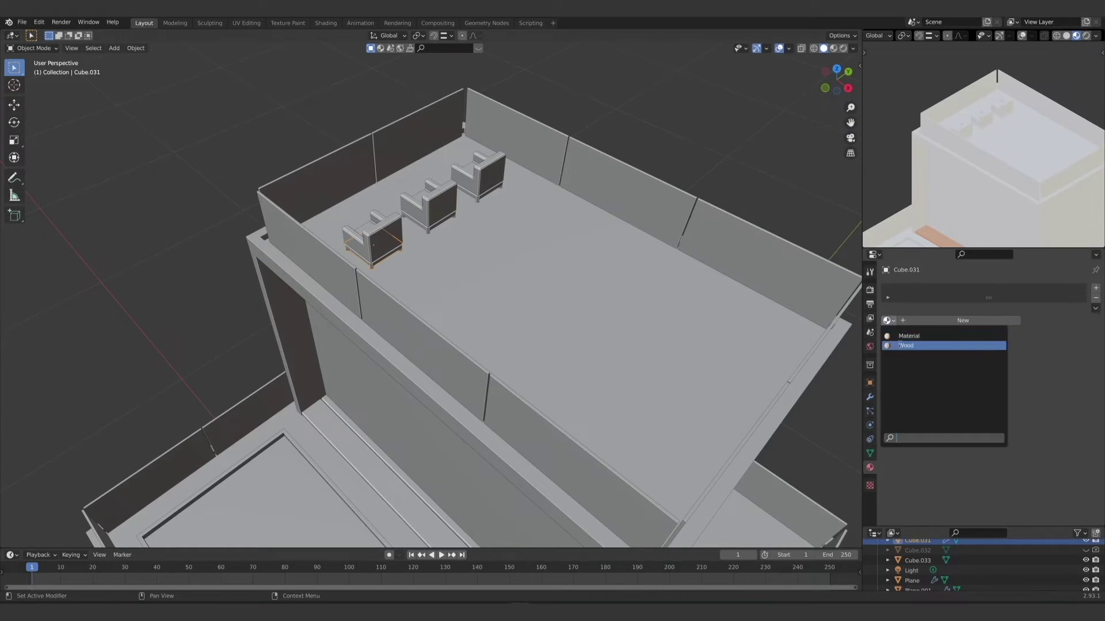
click(906, 346)
click(430, 230)
click(888, 320)
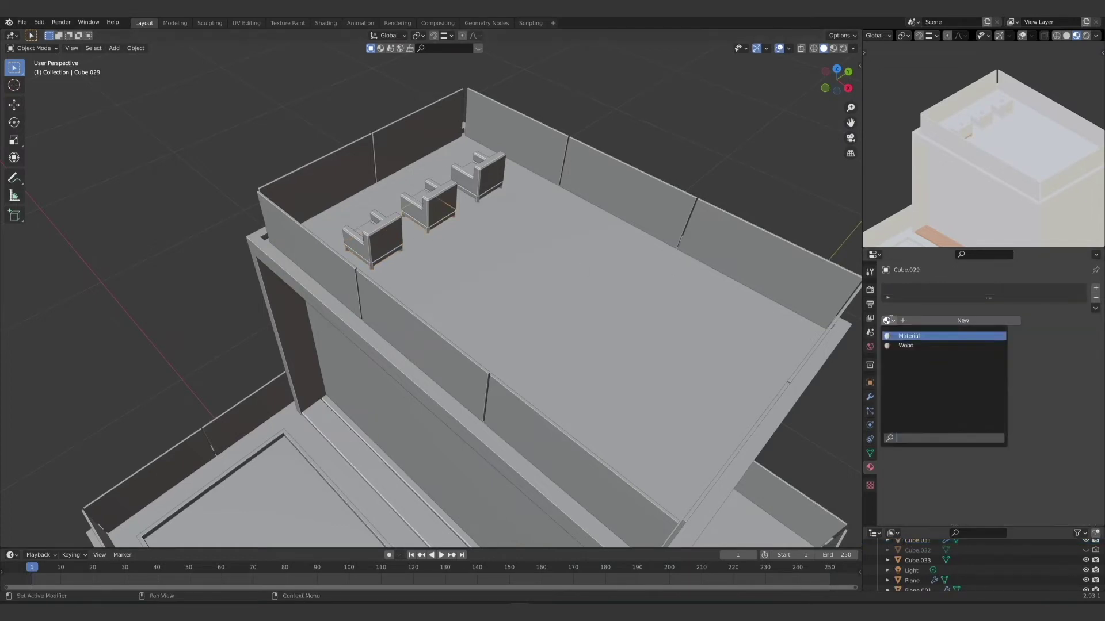
click(907, 345)
click(481, 198)
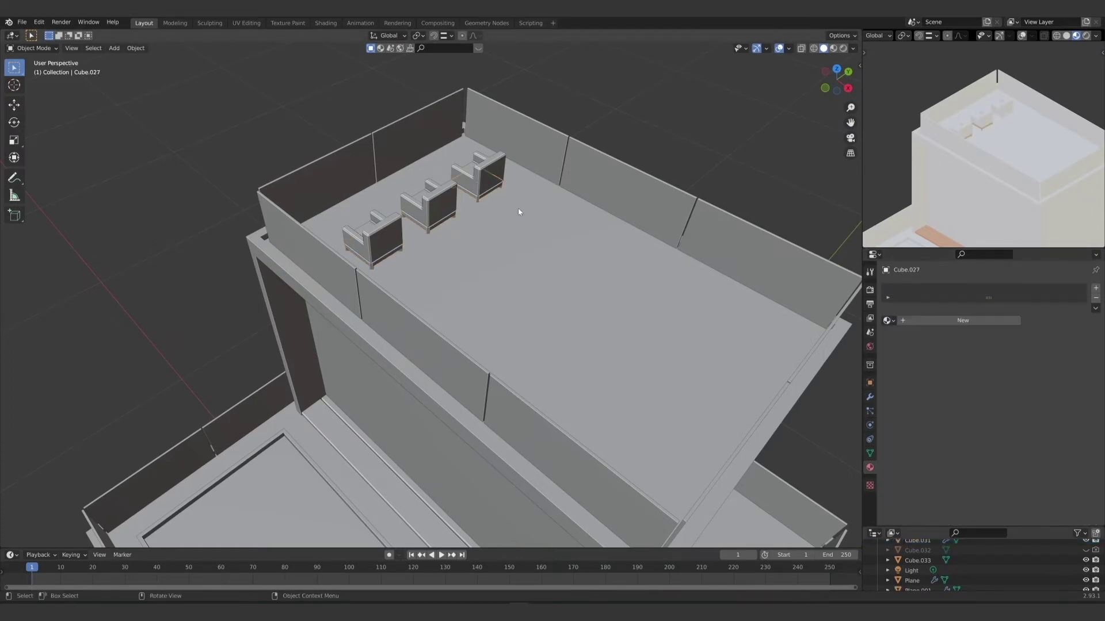
click(888, 320)
click(899, 347)
scroll(438, 287, down, 5)
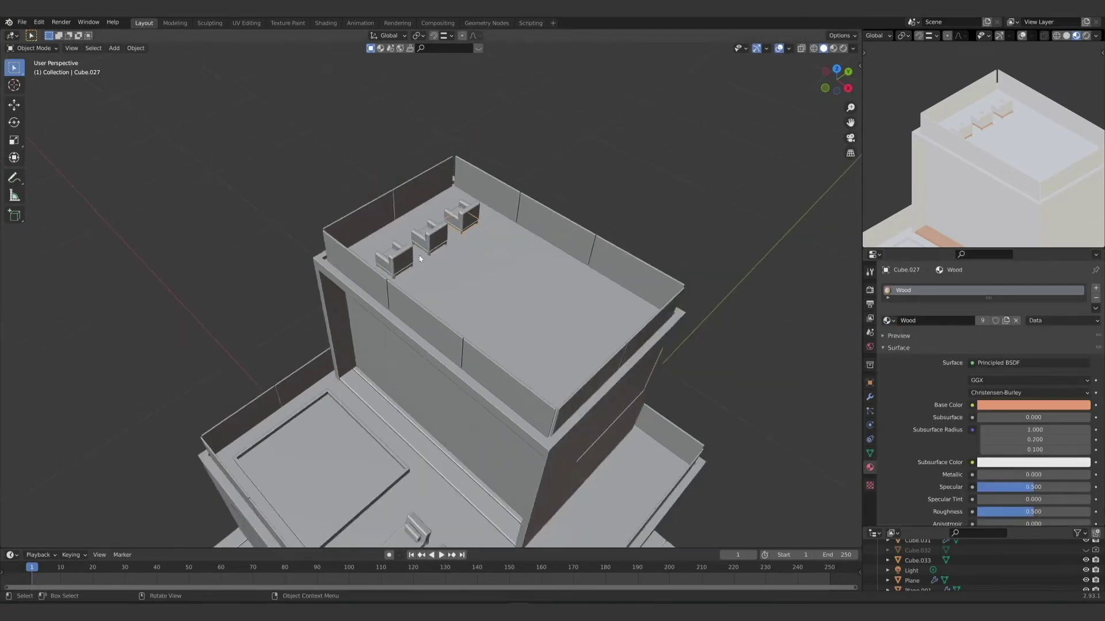
middle_drag(414, 271, 420, 240)
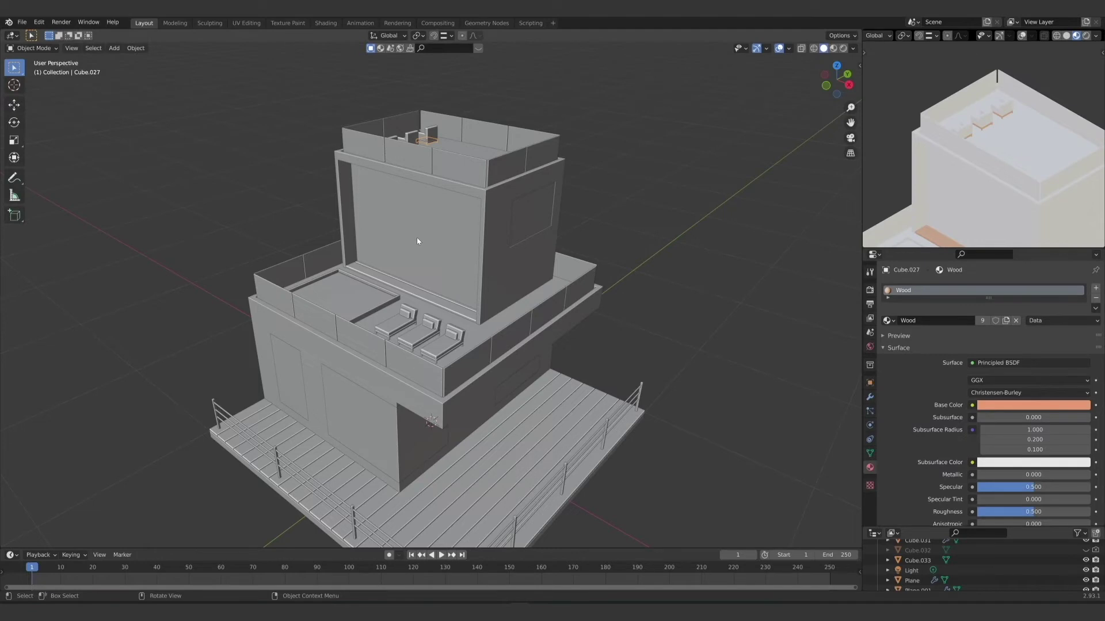
Step: Save the project as Tutorial 01 Isometric Voxel Materials.blend and reframe the whole building
key(ctrl+s)
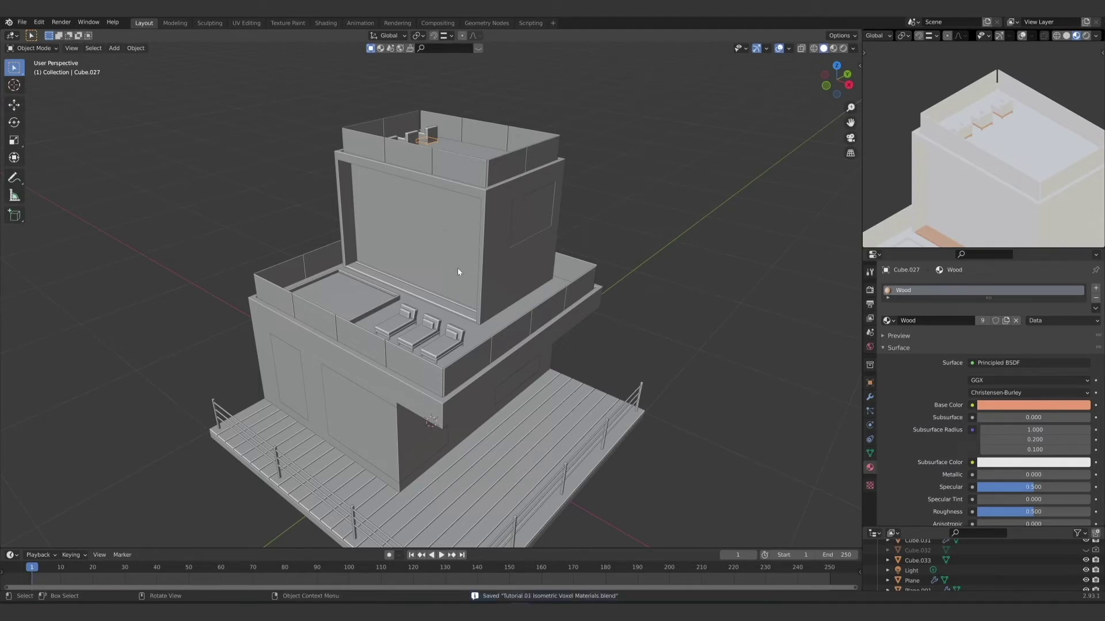
middle_drag(428, 261, 380, 371)
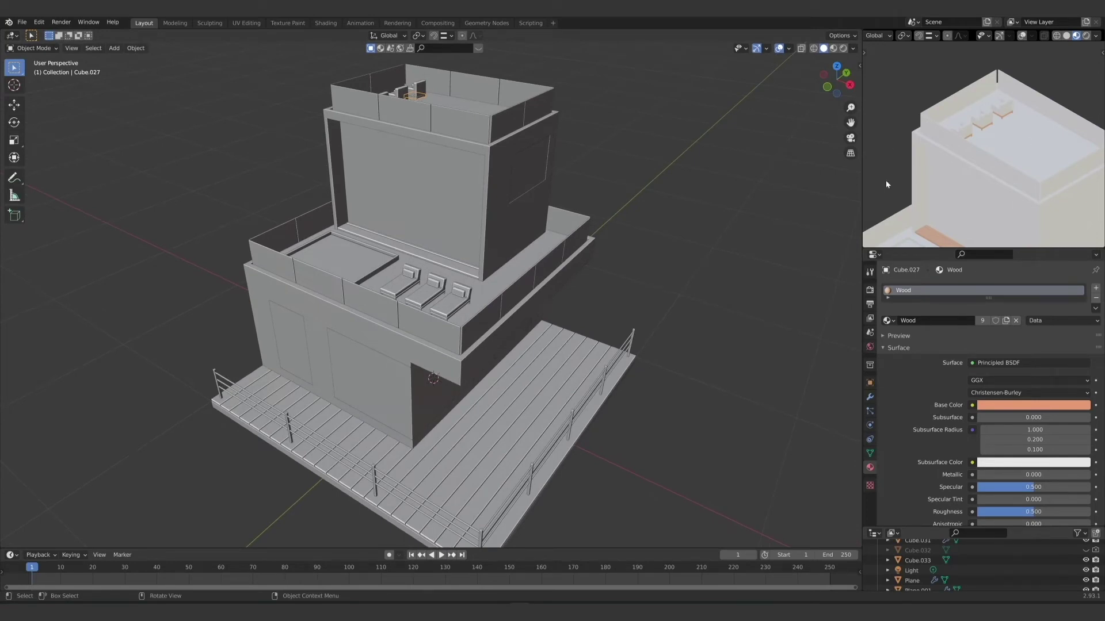
scroll(927, 154, down, 5)
mouse_move(926, 154)
middle_down()
mouse_move(933, 184)
mouse_move(941, 154)
mouse_move(938, 165)
middle_up()
middle_drag(397, 363, 367, 373)
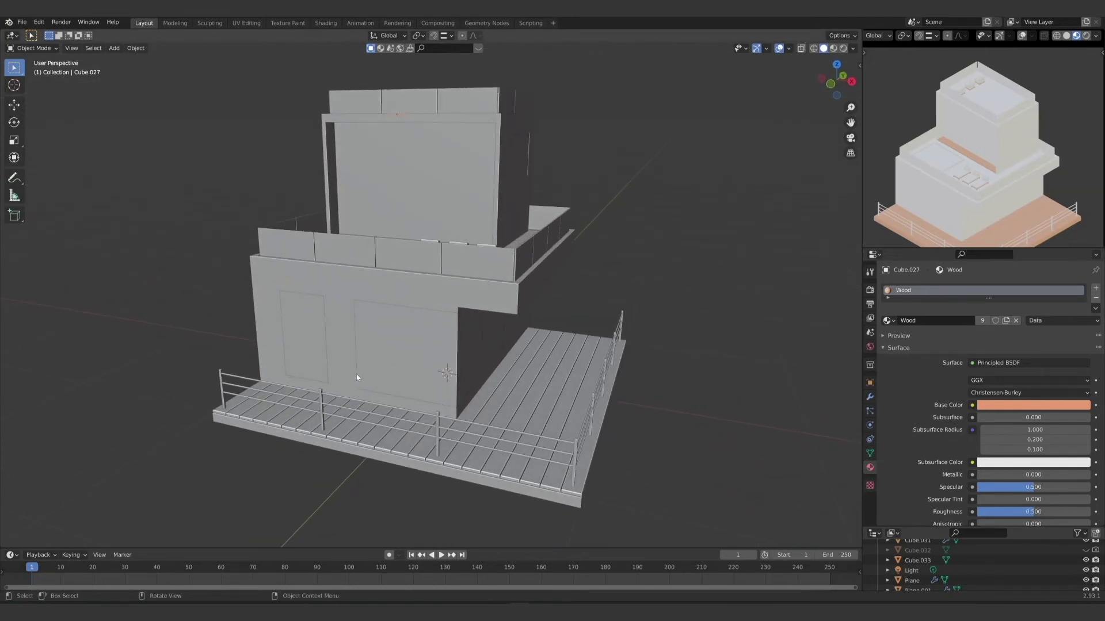
Step: Check materials on the door frames, upper window frame, upper wall panel, top parapet and left frame
click(412, 348)
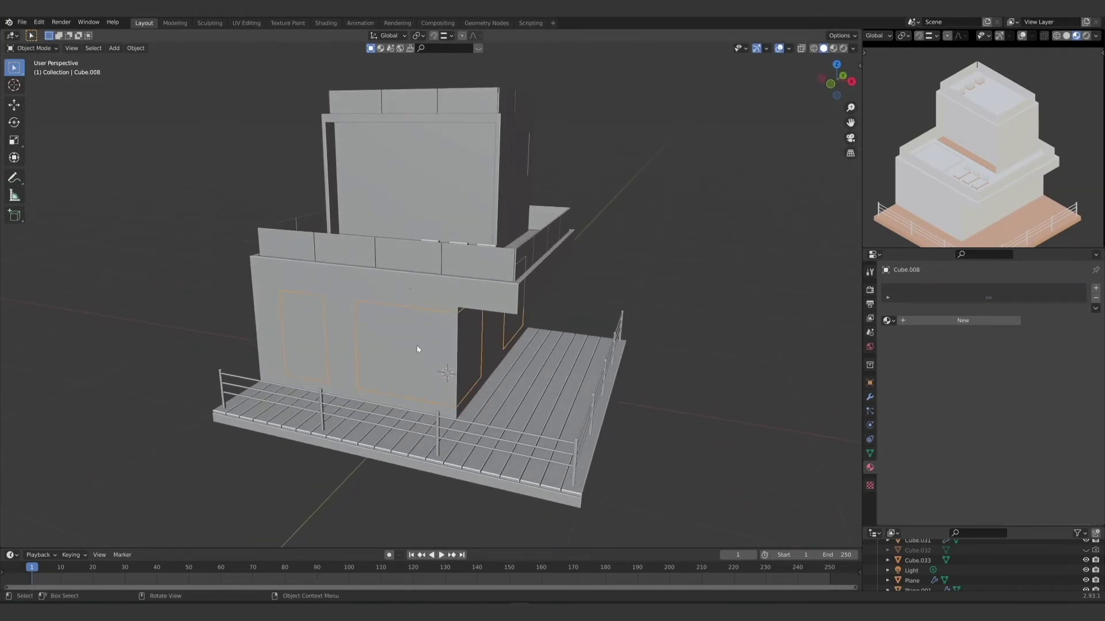
middle_drag(472, 199, 554, 171)
click(522, 157)
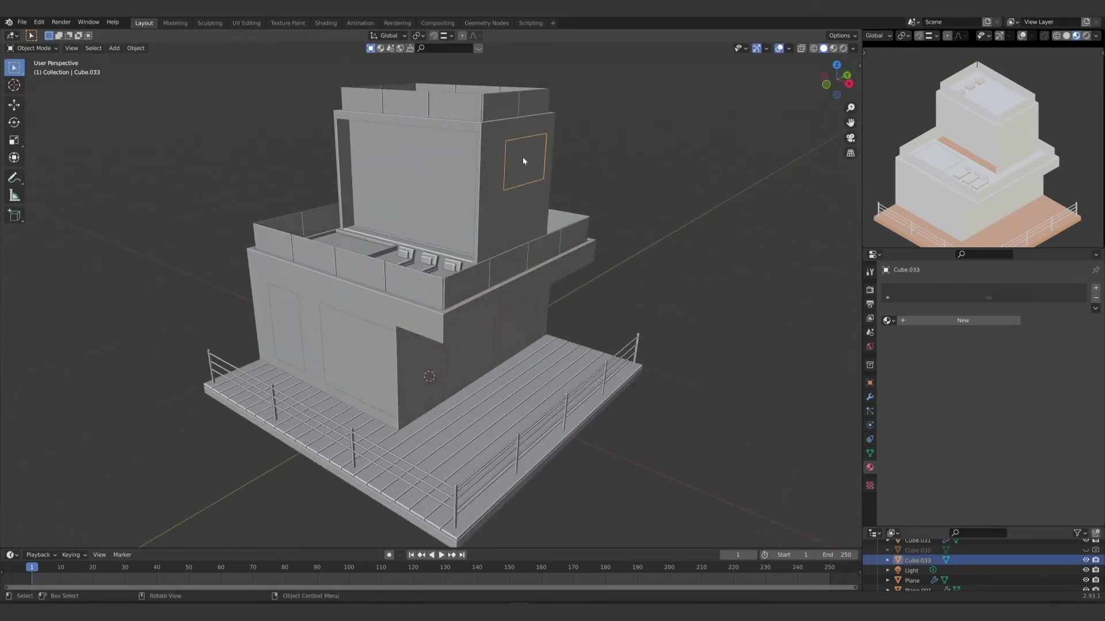
click(404, 175)
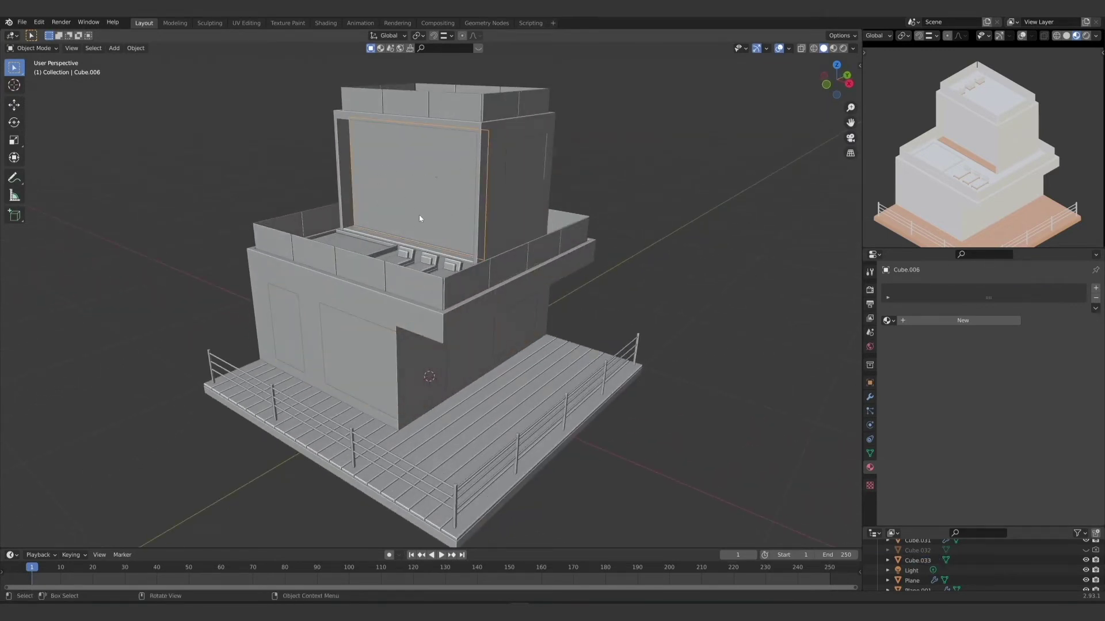
middle_drag(419, 217, 362, 215)
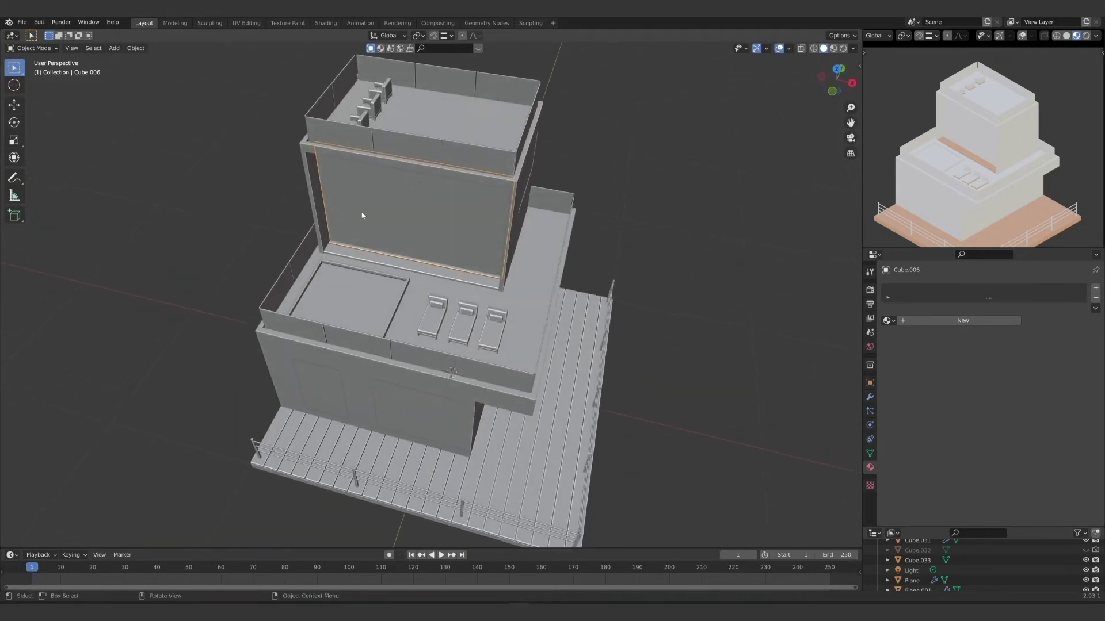
click(327, 136)
click(394, 345)
Step: Check the balcony parapet, top parapets, upper front wall and lower door and window frames
middle_drag(536, 374, 493, 360)
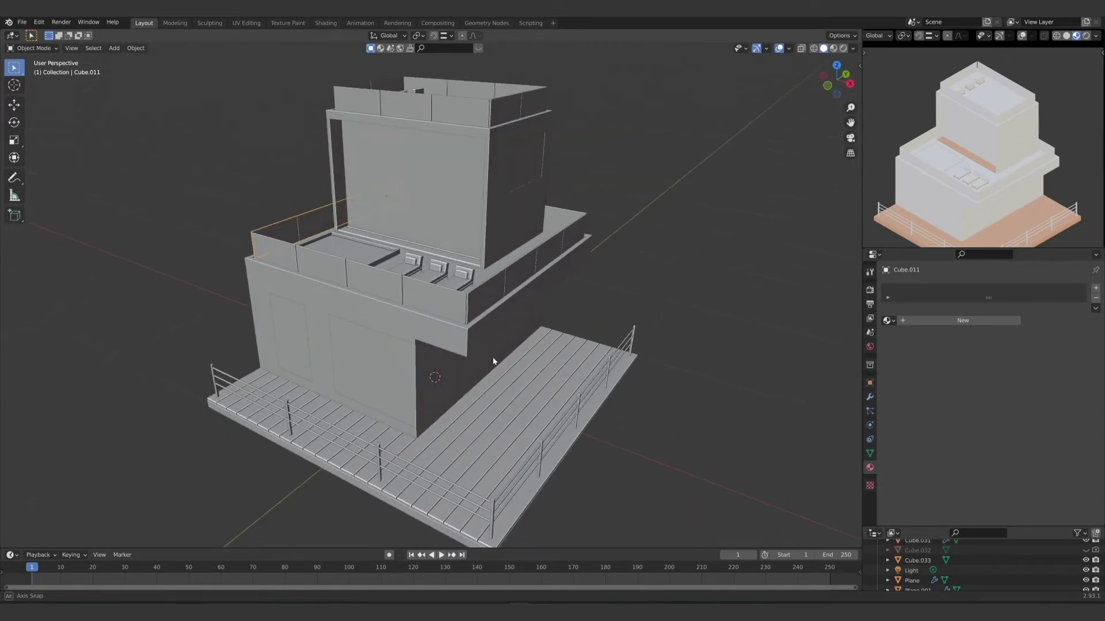
click(482, 303)
click(455, 108)
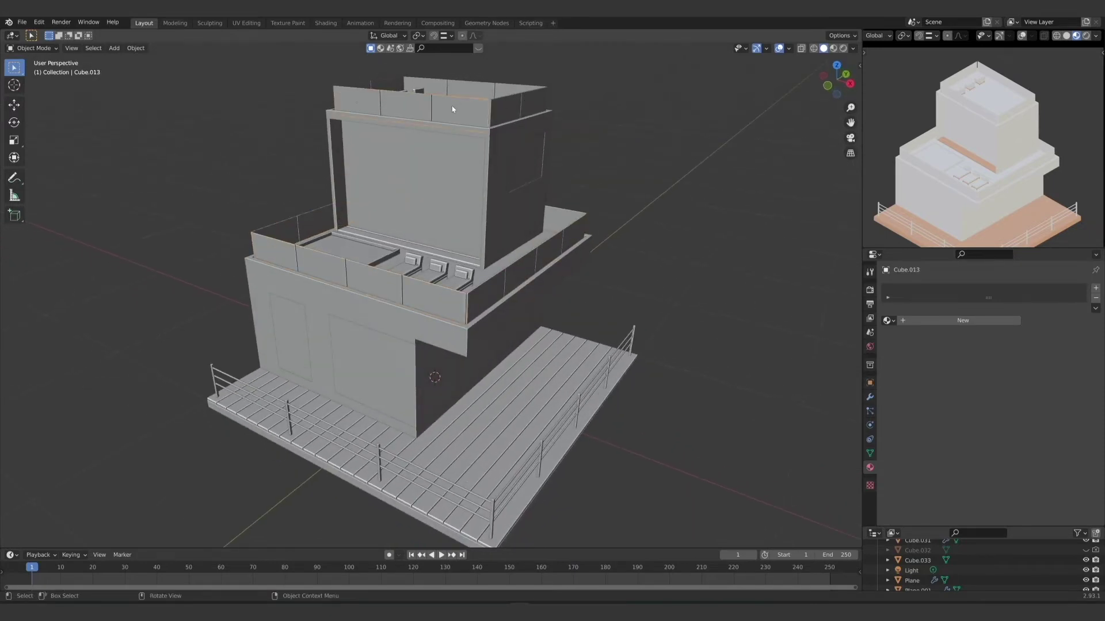
click(514, 114)
click(423, 180)
click(380, 286)
middle_drag(353, 283, 328, 291)
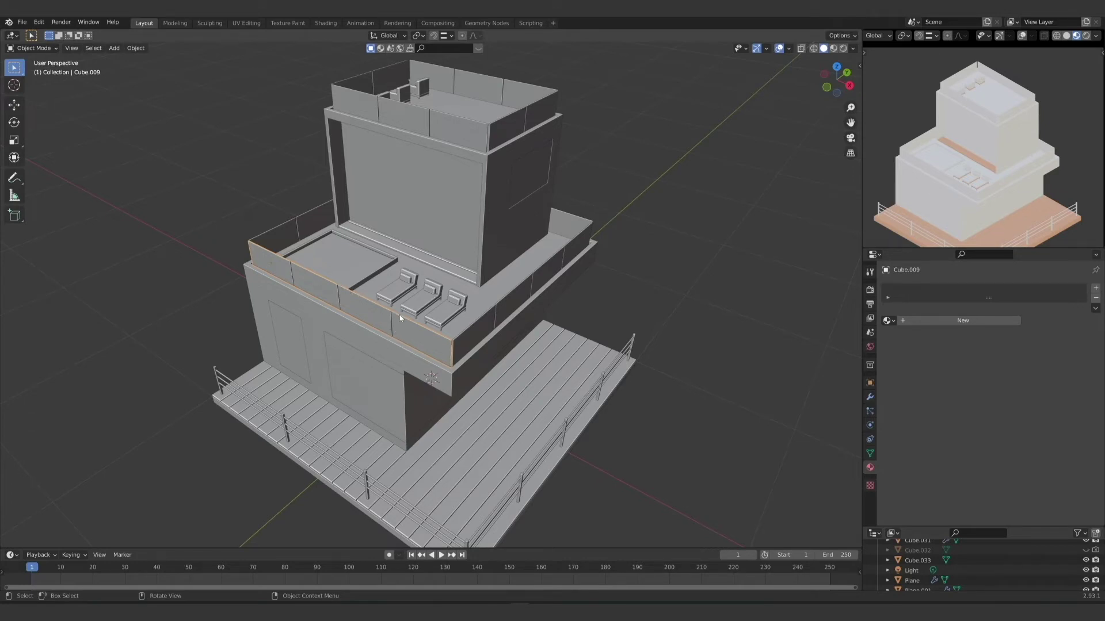
click(381, 389)
middle_drag(394, 444, 356, 444)
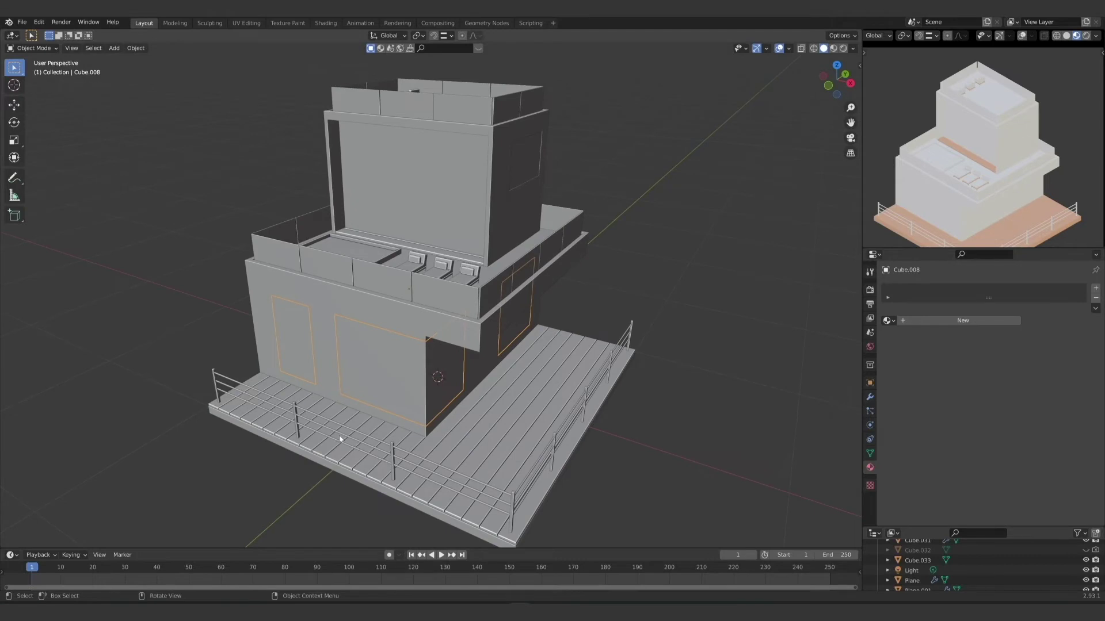
middle_drag(305, 393, 301, 411)
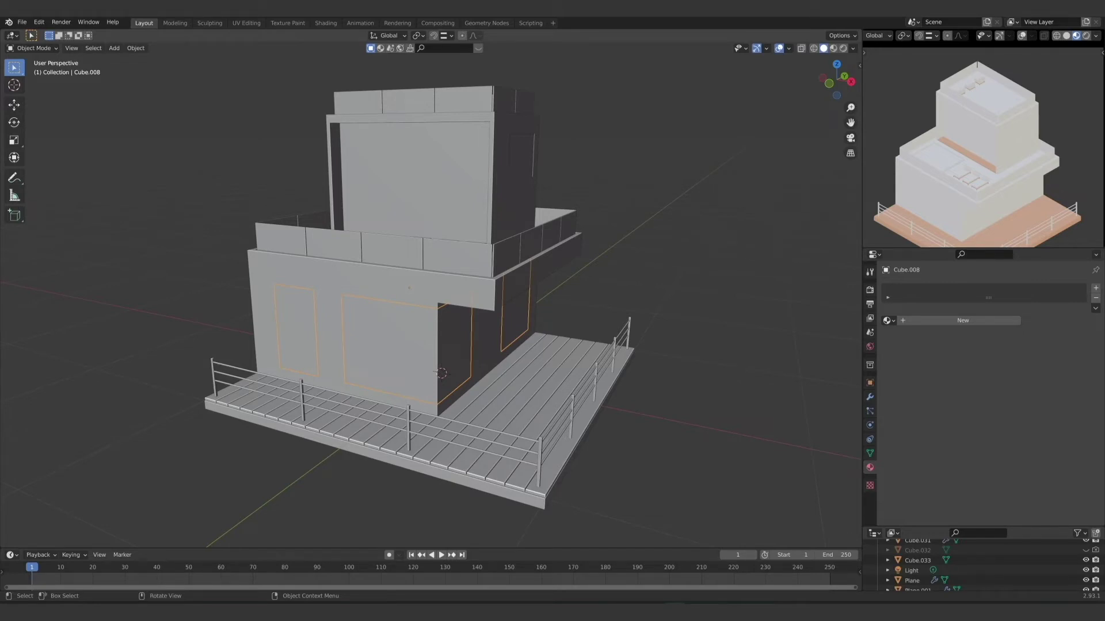
middle_drag(338, 335, 336, 334)
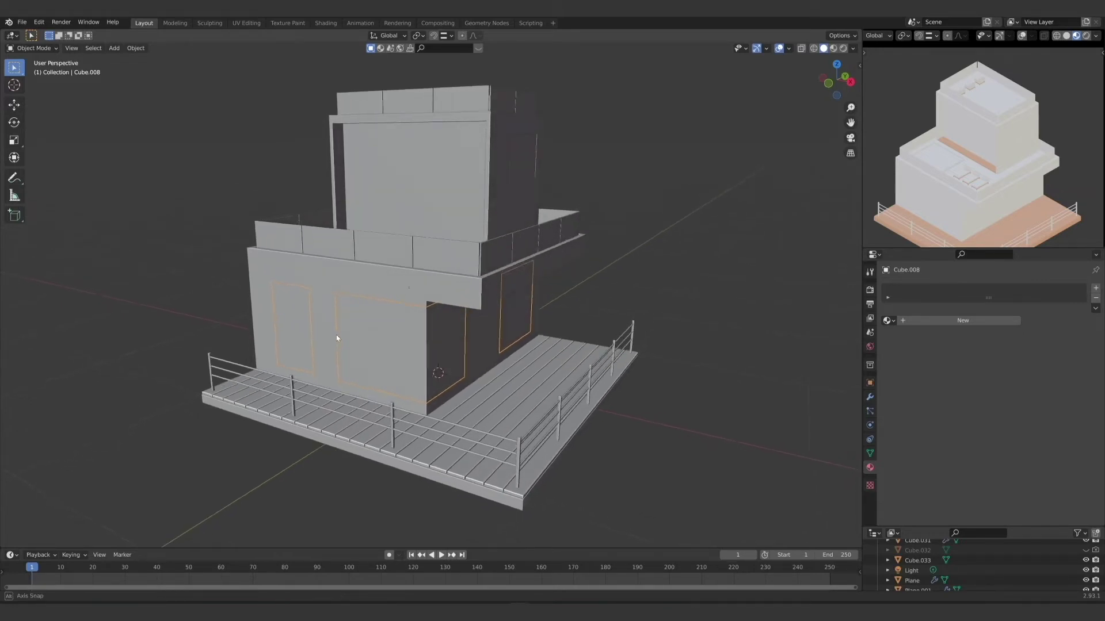
Step: Create a new material named Windows for the door and window frames
click(962, 321)
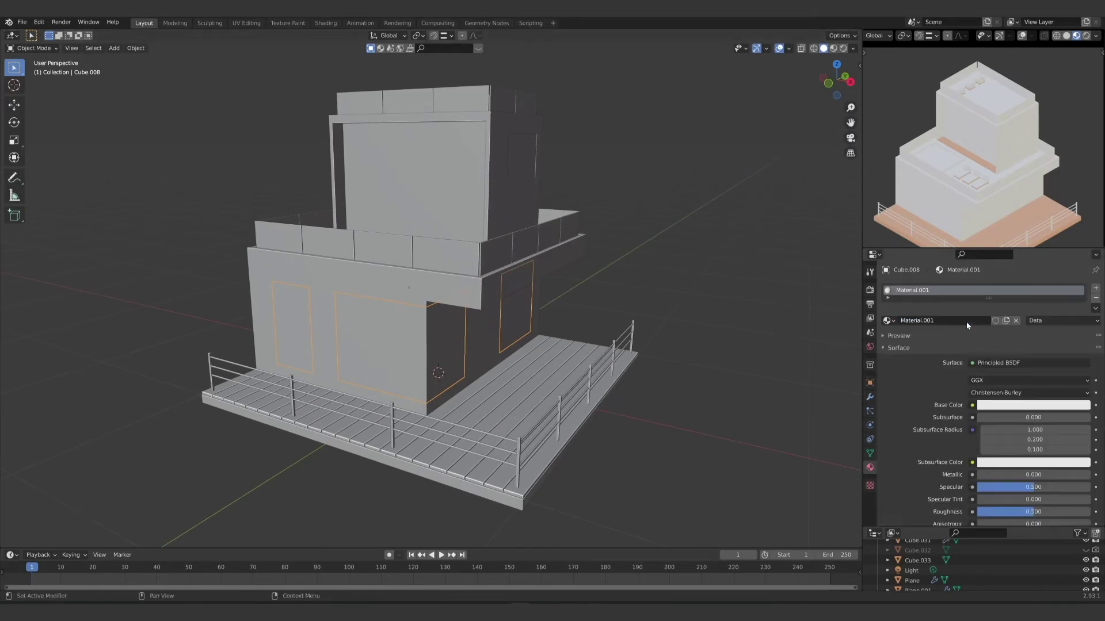
double_click(937, 318)
text(Windows)
key(Return)
Step: Reselect the window frame object and split the 3D view into two stacked views
click(684, 303)
middle_drag(685, 303, 610, 316)
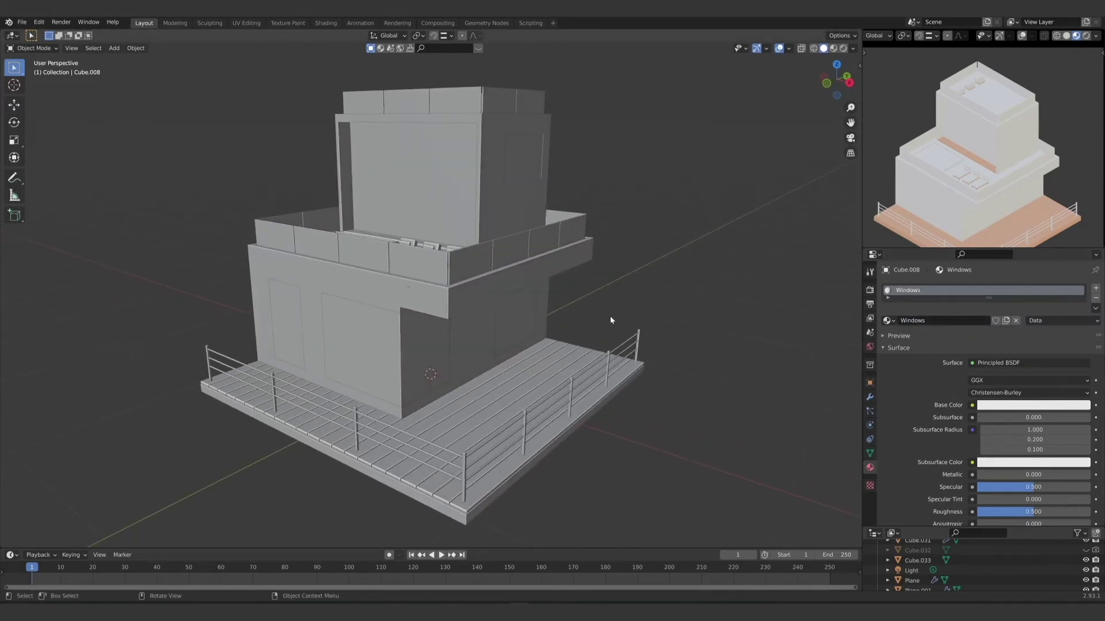
click(352, 363)
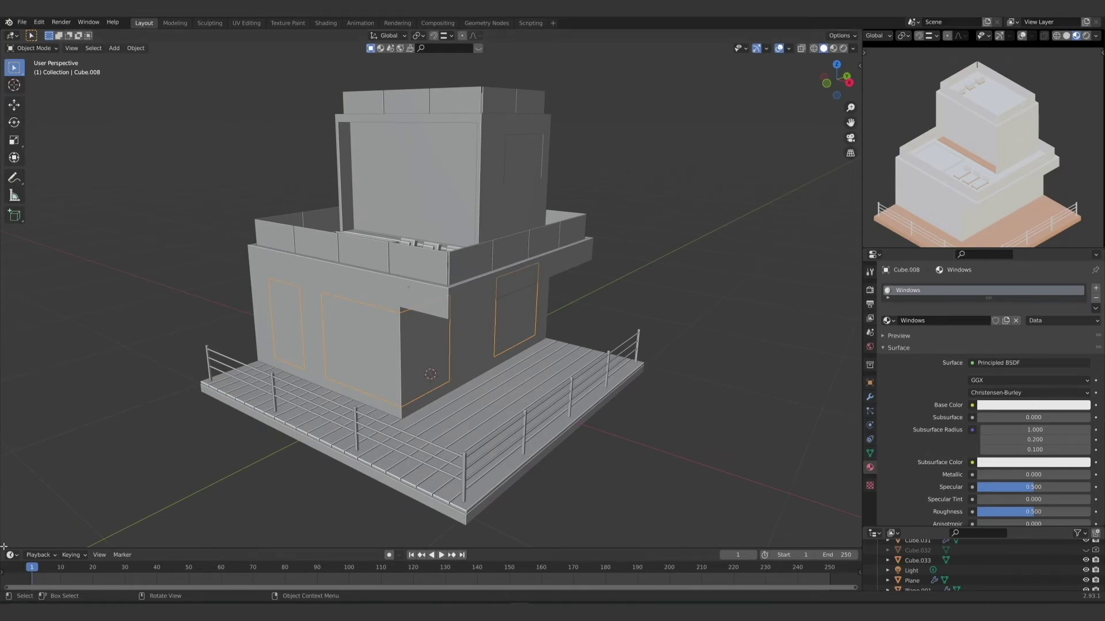
drag(6, 543, 65, 263)
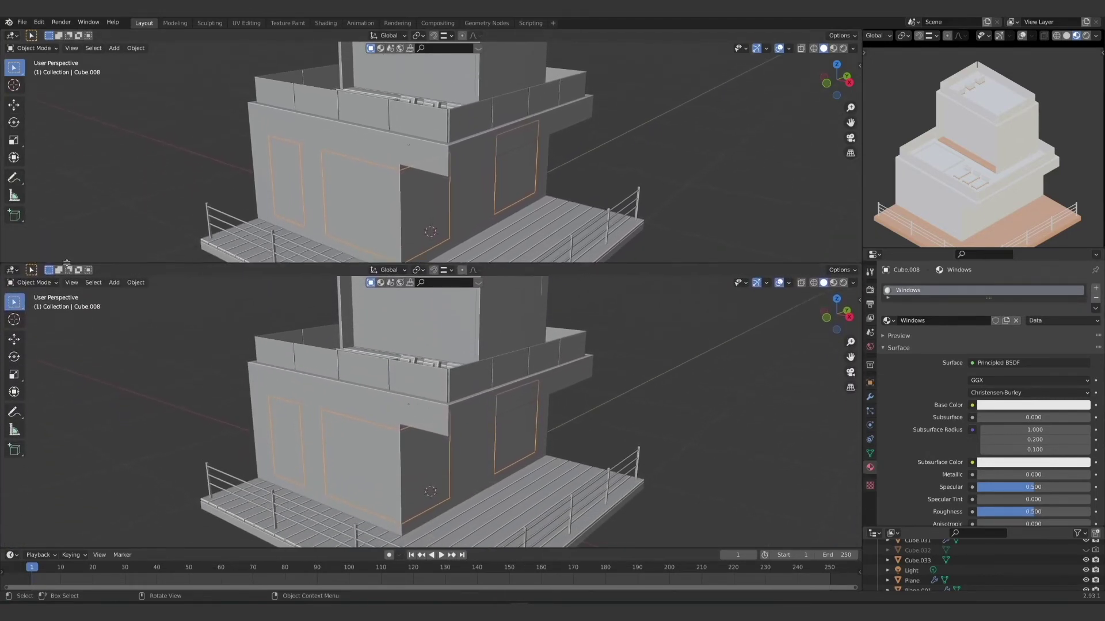
Step: Turn the lower view into the Shader Editor and delete the Windows material's Principled BSDF node
click(10, 270)
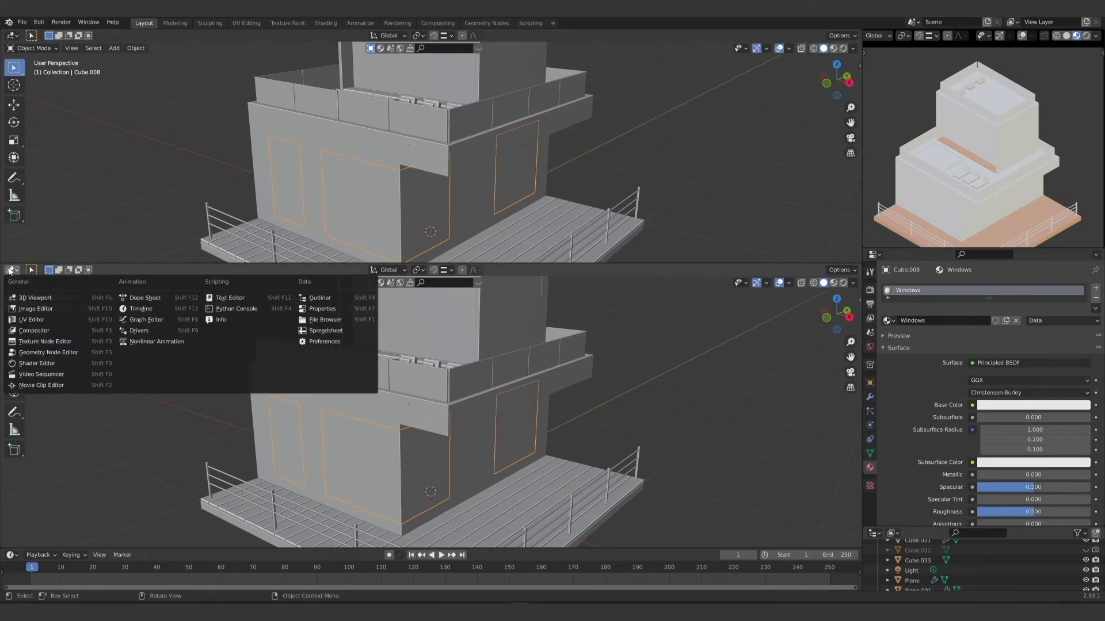
click(52, 364)
scroll(415, 443, up, 3)
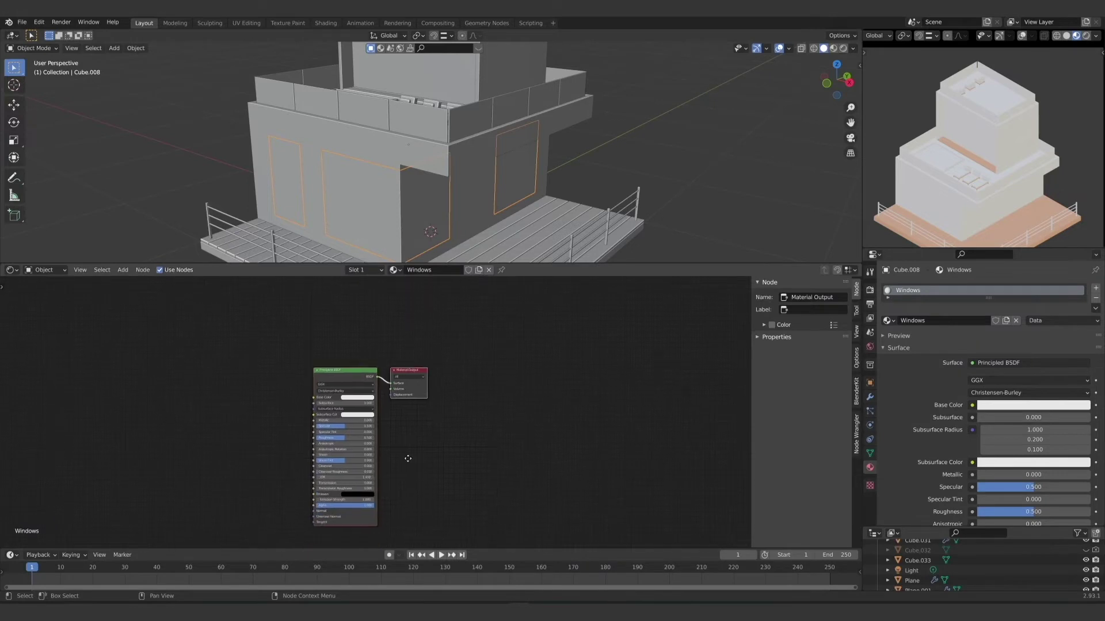
middle_drag(423, 432, 431, 431)
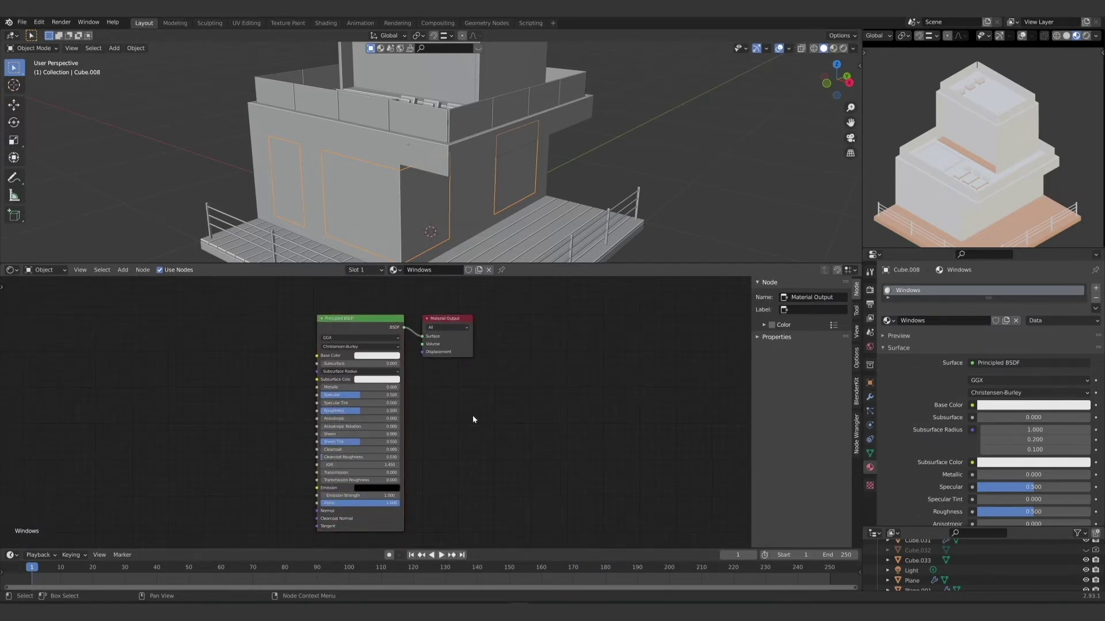
click(331, 321)
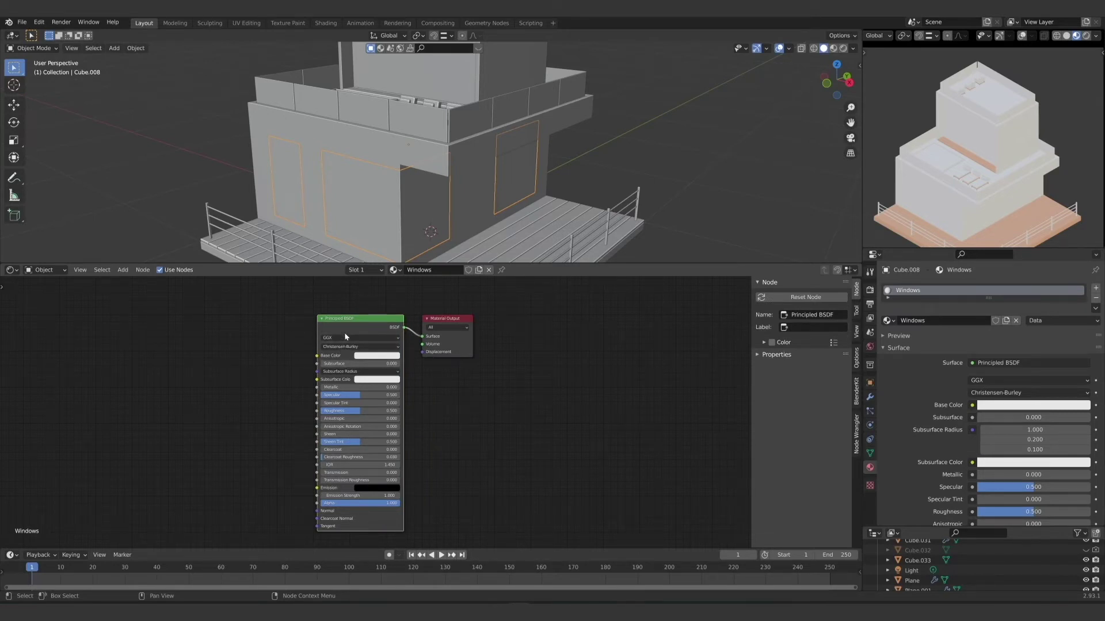
key(x)
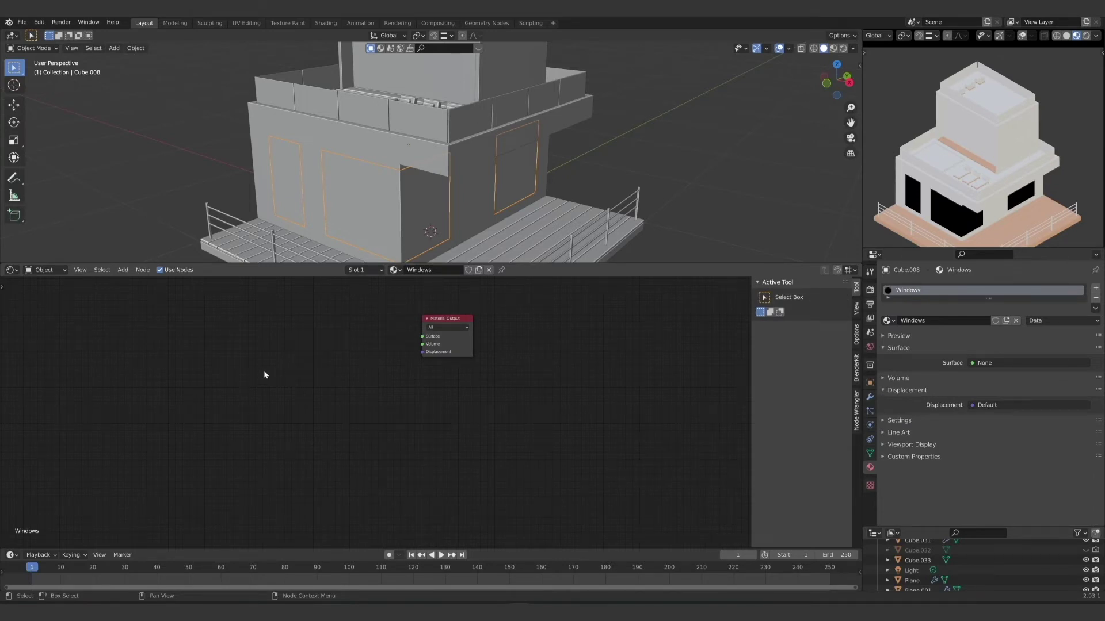
Step: Add a Mix Shader and connect it to the Material Output's Surface input
middle_drag(264, 374, 285, 395)
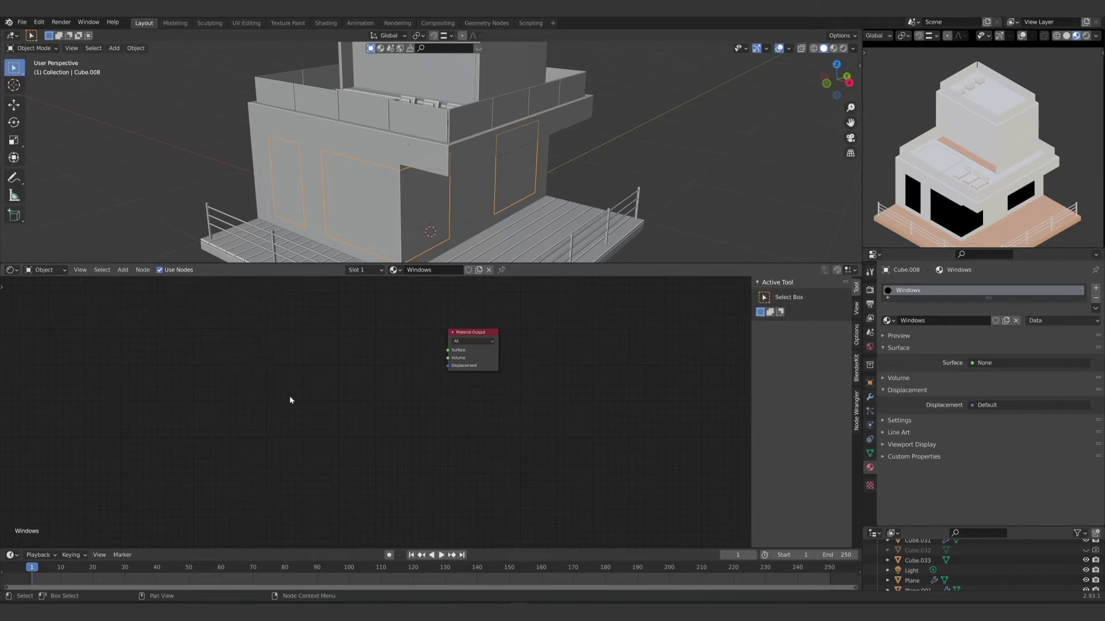
key(shift+a)
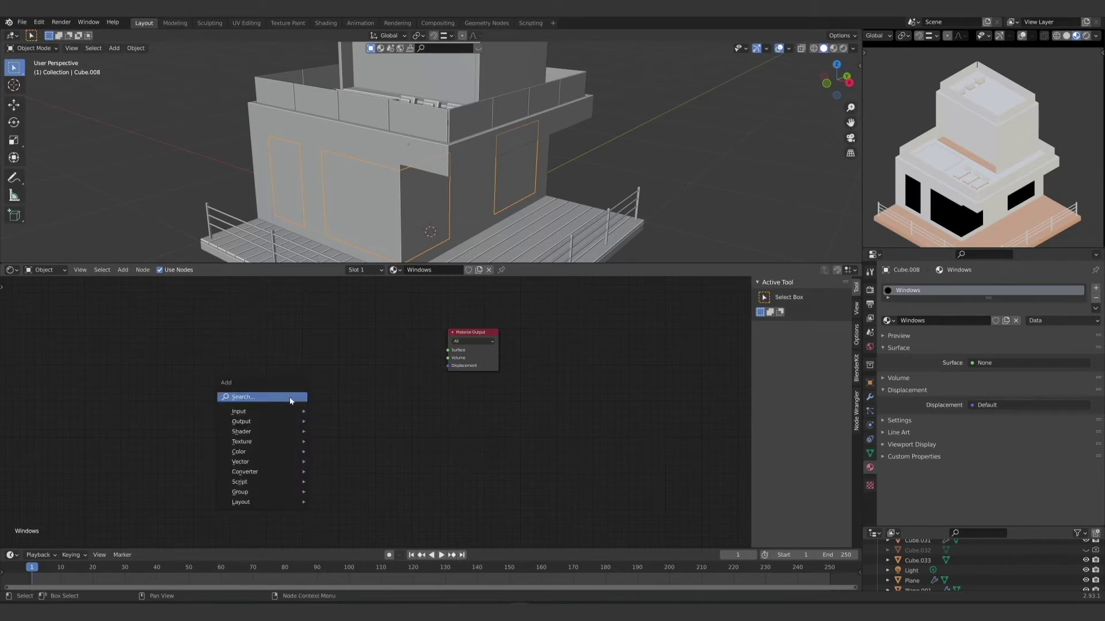
click(291, 398)
text(mix)
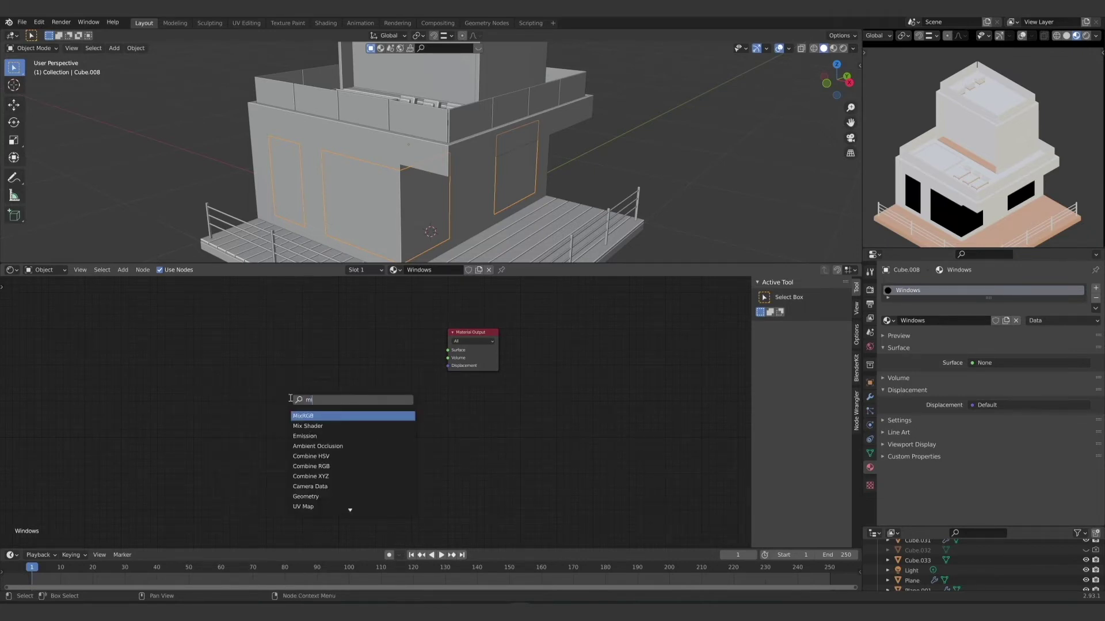
click(316, 425)
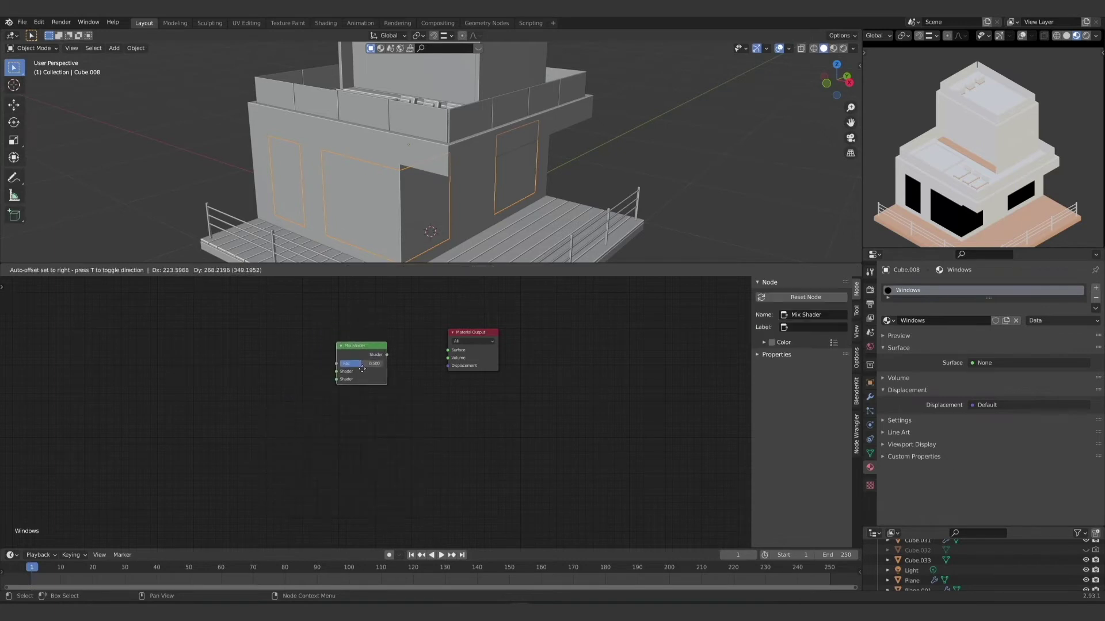
click(368, 363)
drag(393, 348, 452, 357)
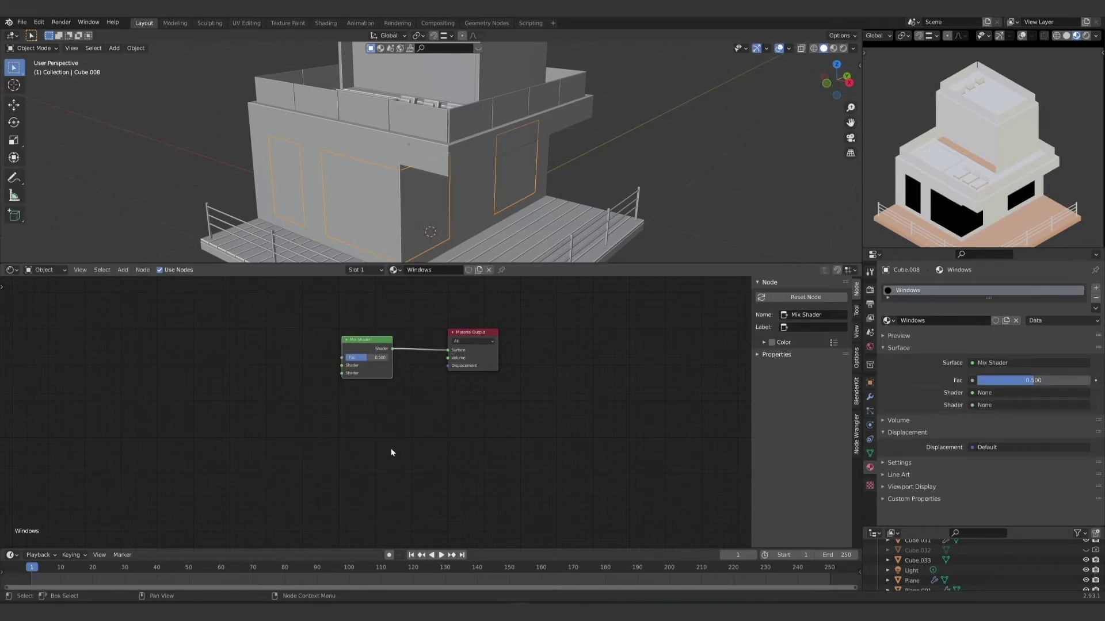
Step: Try adding a second mix node, but undo the MixRGB node that gets placed
middle_drag(295, 499, 366, 522)
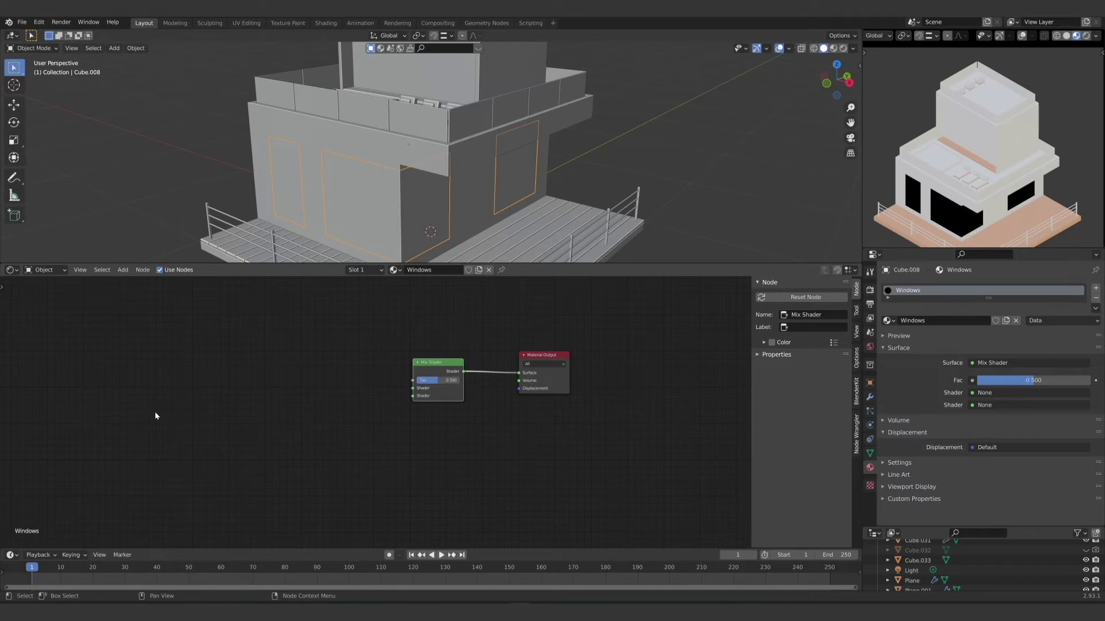
middle_drag(155, 416, 192, 439)
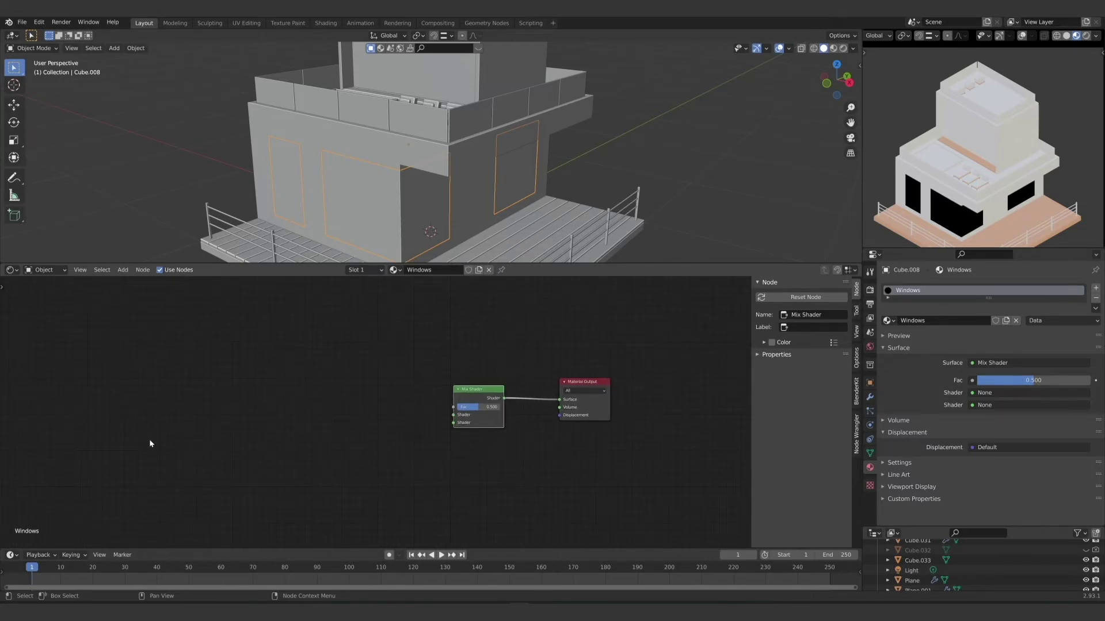
key(shift+a)
click(186, 444)
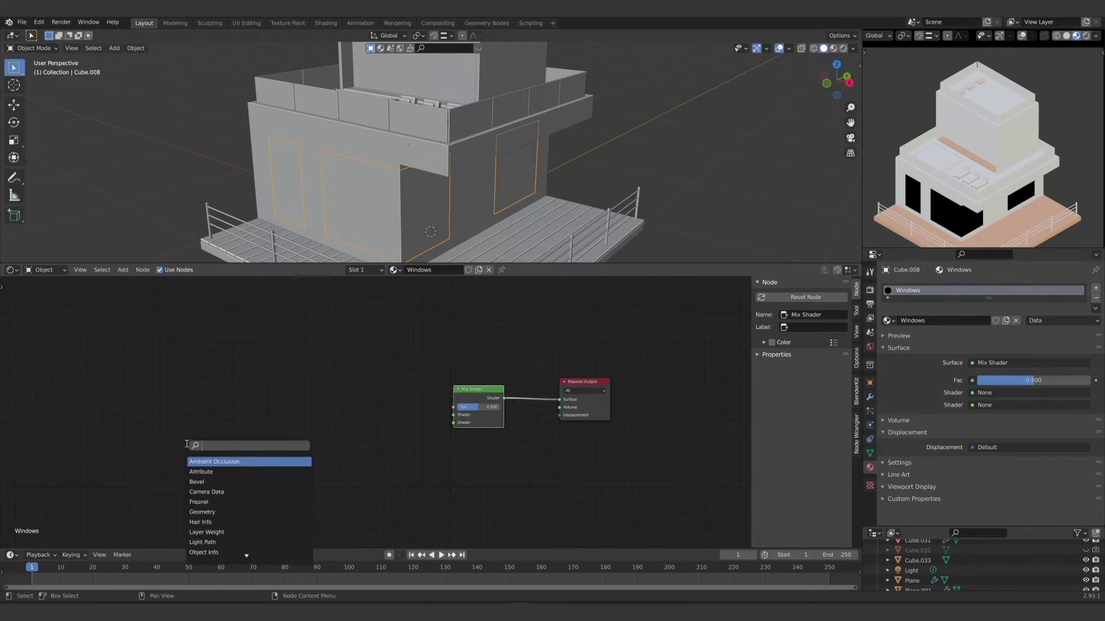
text(mix)
key(Return)
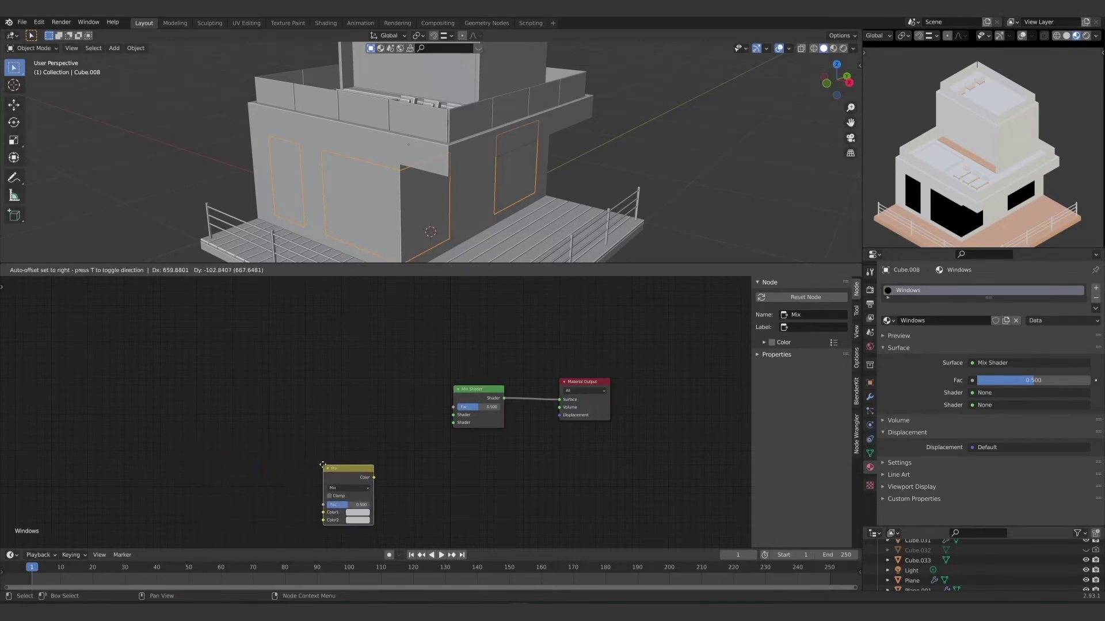
click(322, 463)
key(ctrl+z)
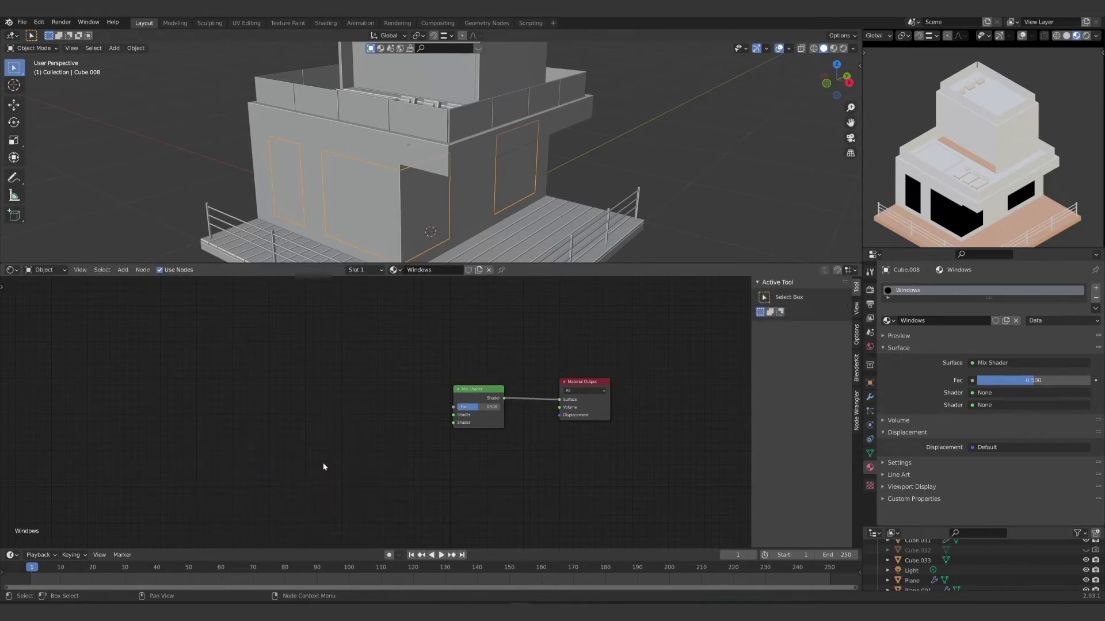
Step: Add a second Mix Shader and plug it into the first Mix Shader's upper Shader input
key(shift+a)
click(324, 463)
text(mix)
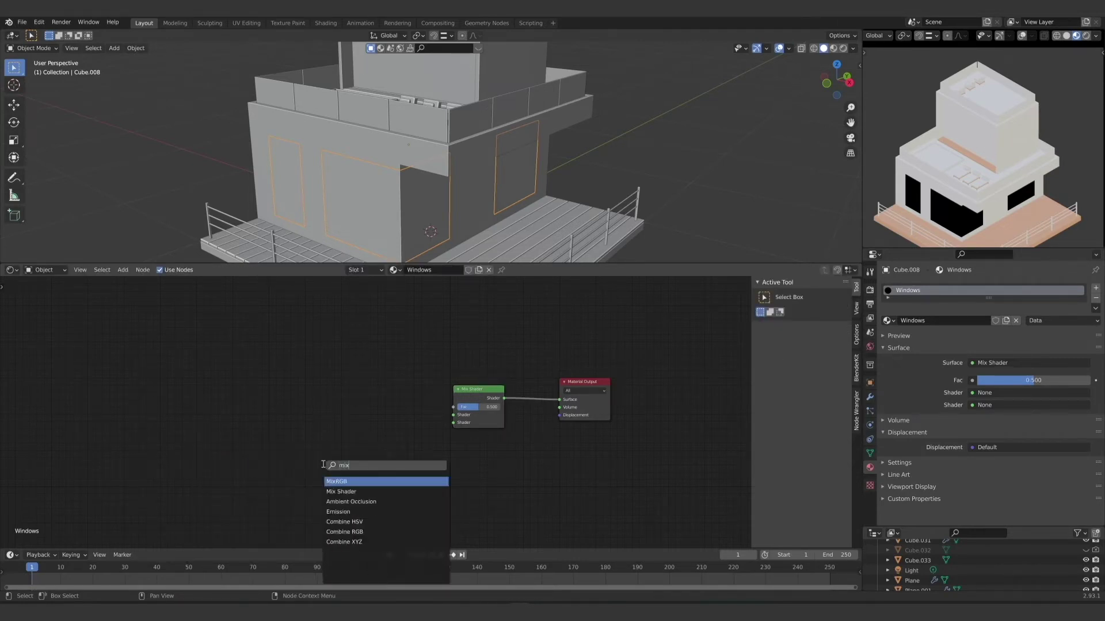
key(Down)
key(Return)
click(378, 477)
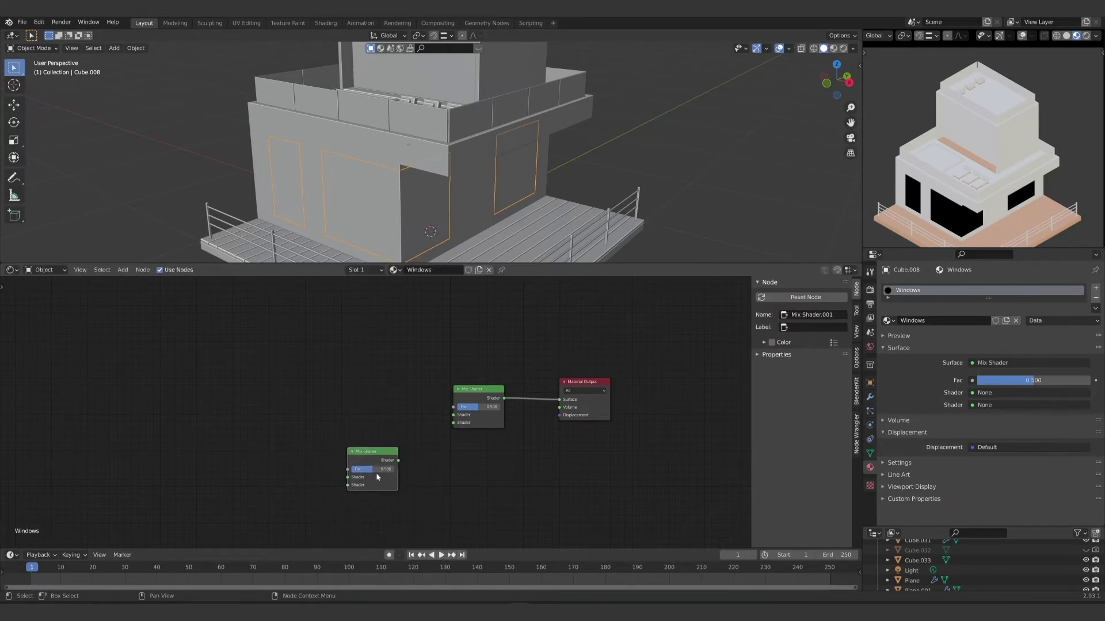
drag(399, 460, 453, 415)
drag(393, 449, 391, 437)
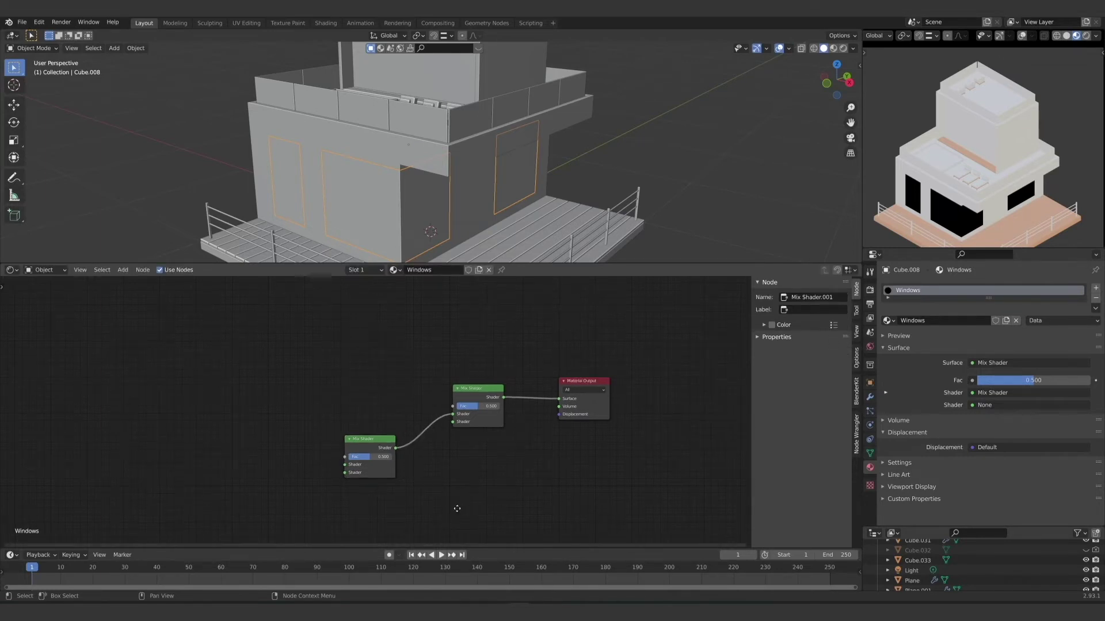
Step: Add a Transparent BSDF node and link it into the outer Mix Shader
middle_drag(456, 510, 442, 465)
key(shift+a)
text(tra)
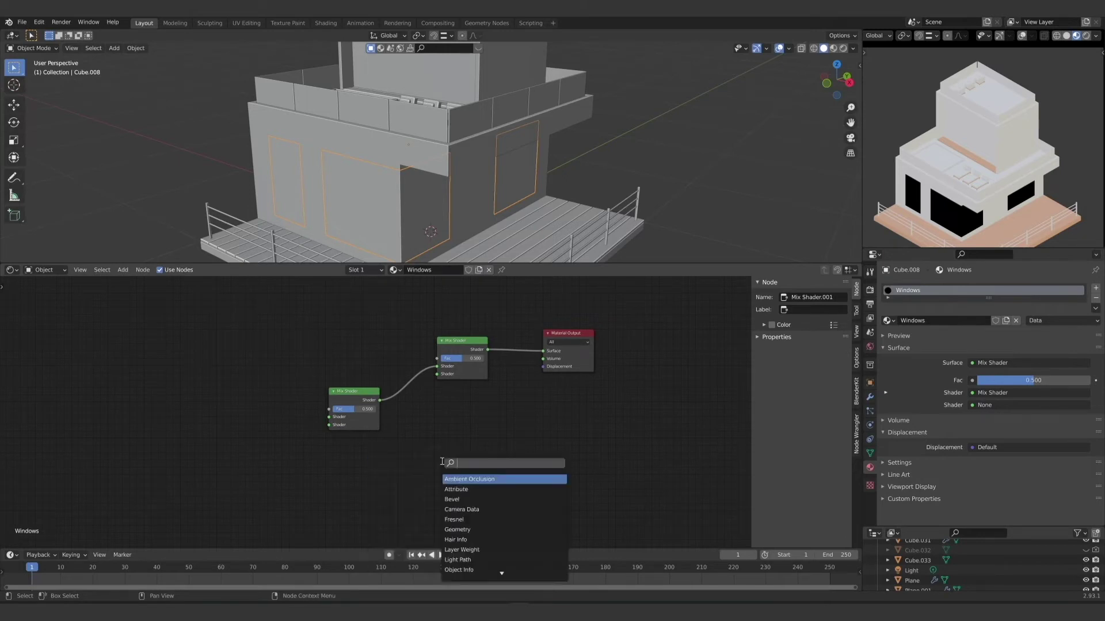
click(469, 489)
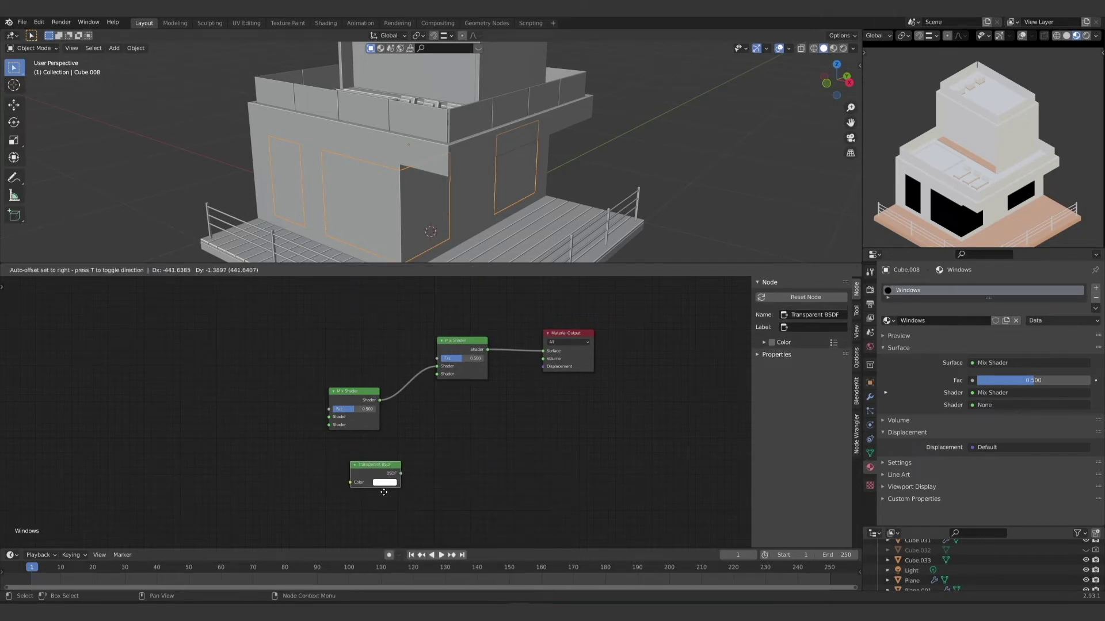
click(388, 478)
drag(383, 470, 437, 375)
drag(355, 463, 331, 466)
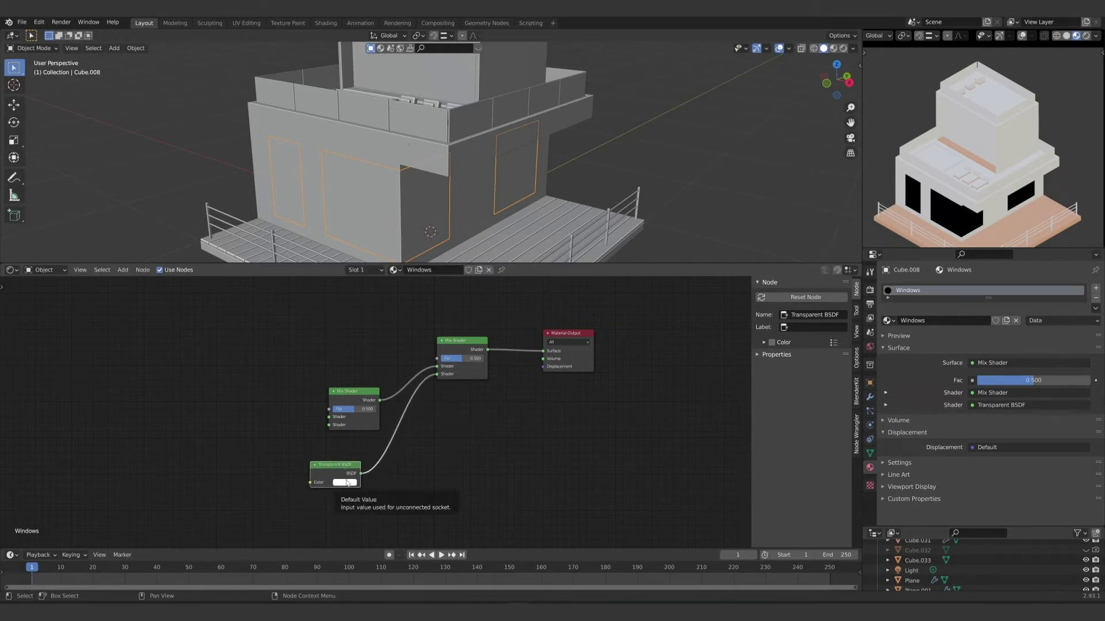
drag(363, 425, 383, 410)
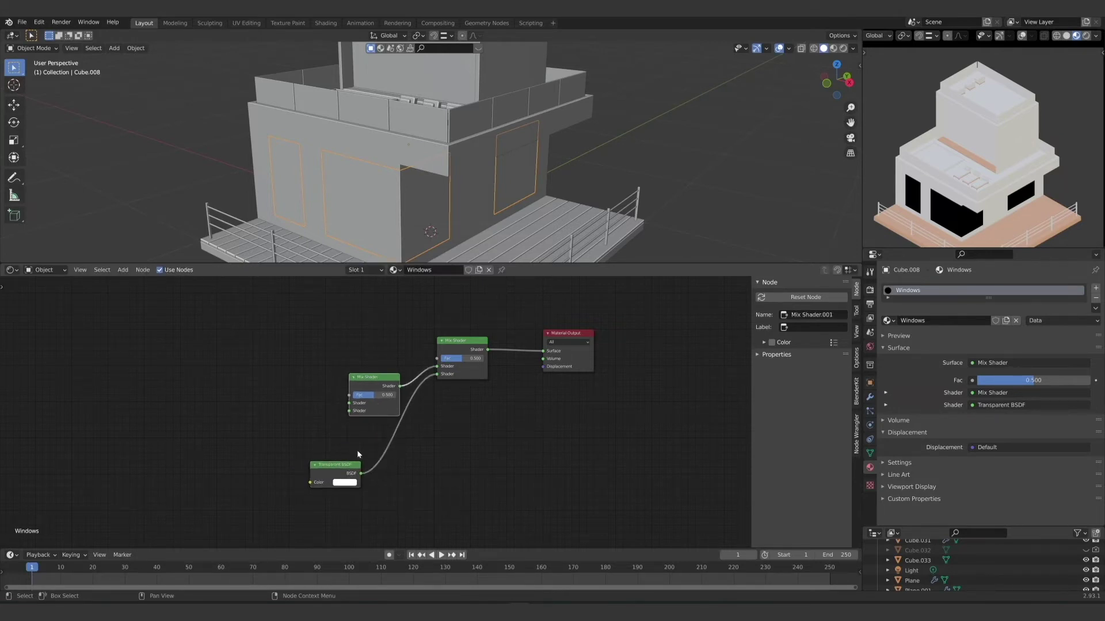
drag(348, 465, 352, 413)
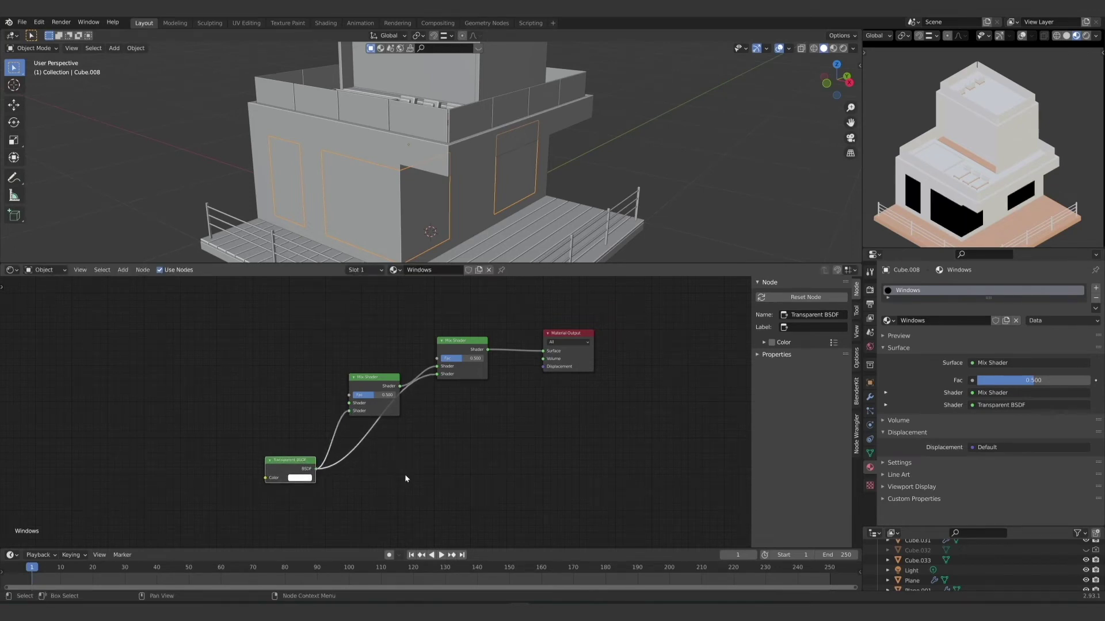
Step: Add a Glossy BSDF feeding the inner Mix Shader's first Shader input
key(shift+a)
click(208, 410)
text(glosd)
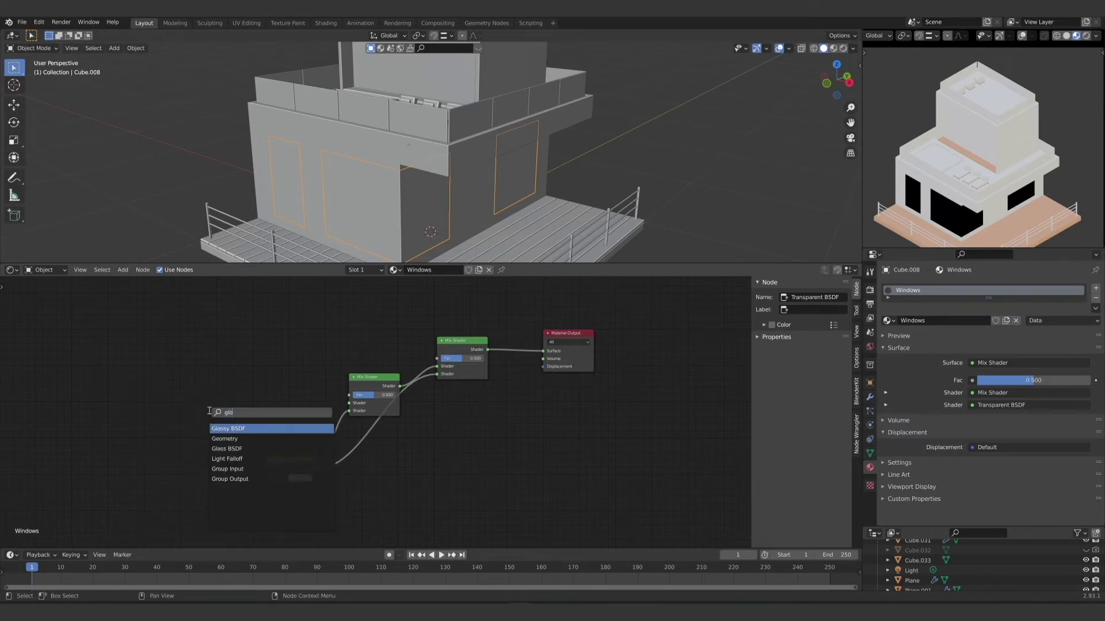
click(234, 432)
click(236, 404)
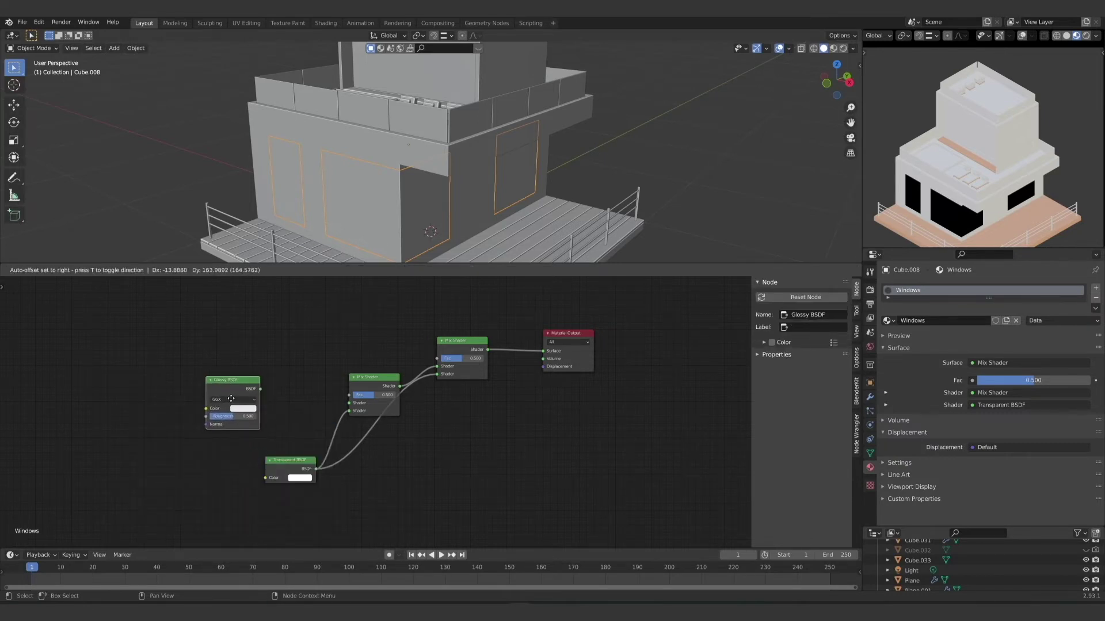
drag(261, 390, 348, 402)
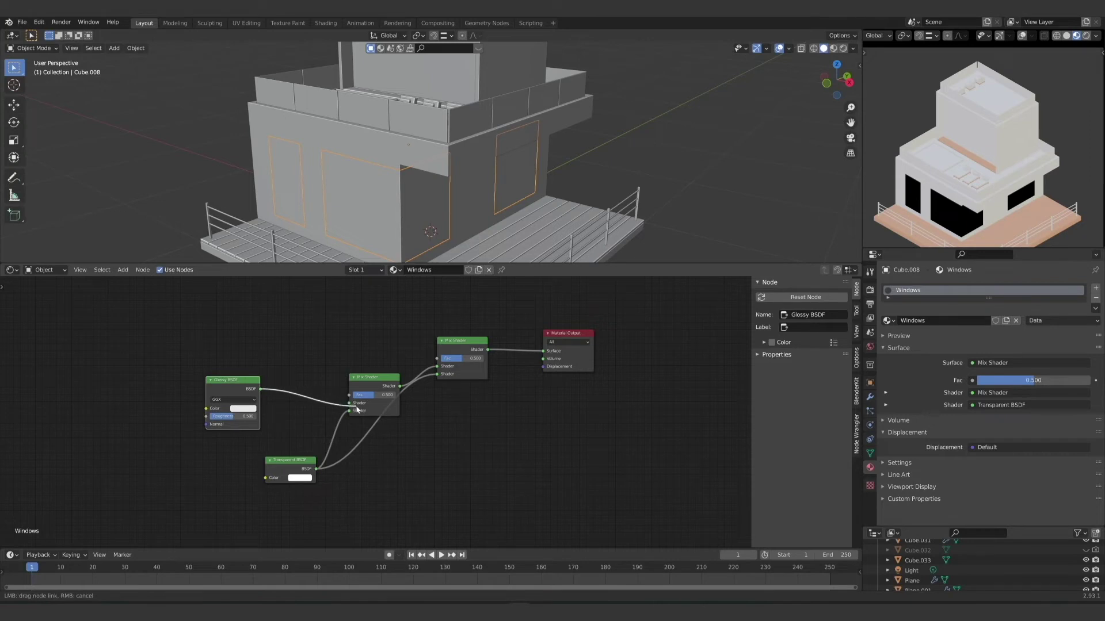
drag(230, 384, 227, 413)
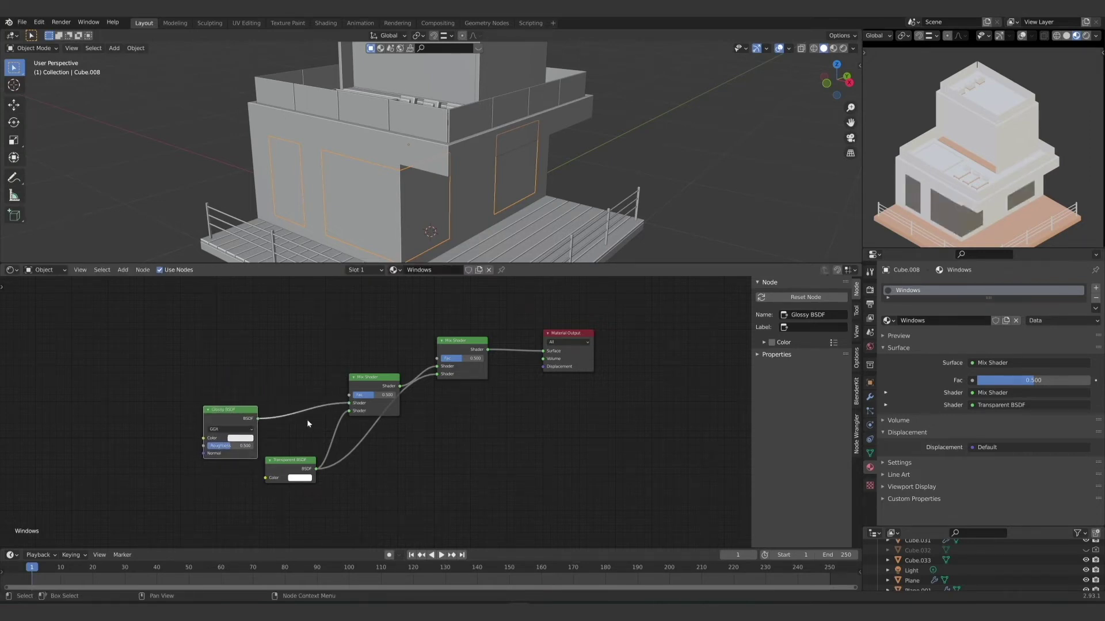
Step: Add a Fresnel node with IOR 40 driving the inner Mix Shader's factor
key(shift+a)
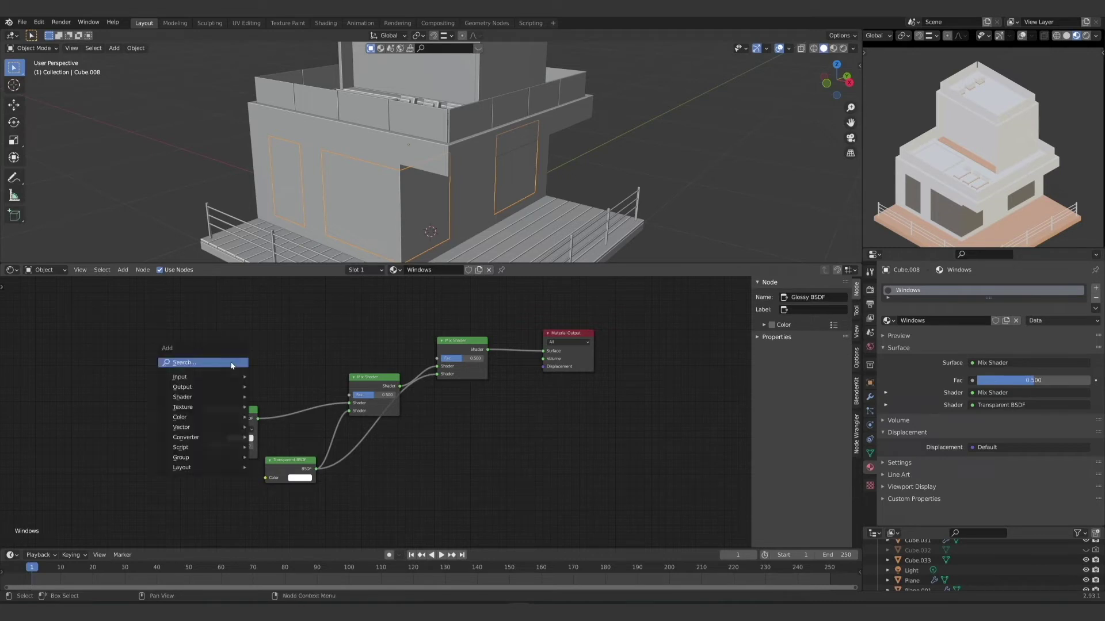
key(r)
click(230, 361)
text(fren)
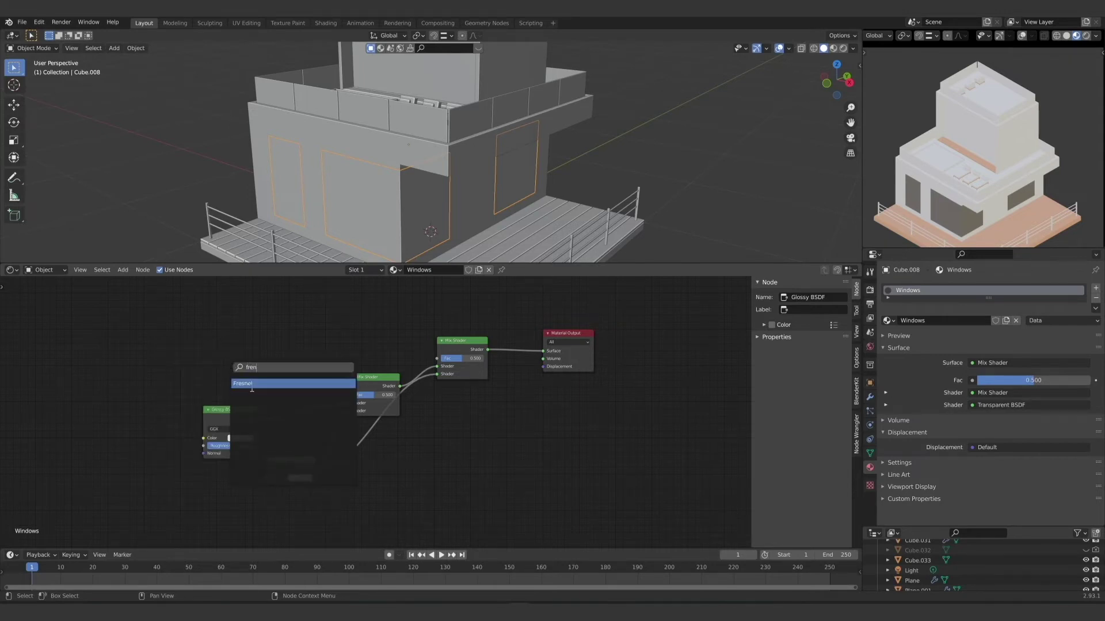
click(251, 383)
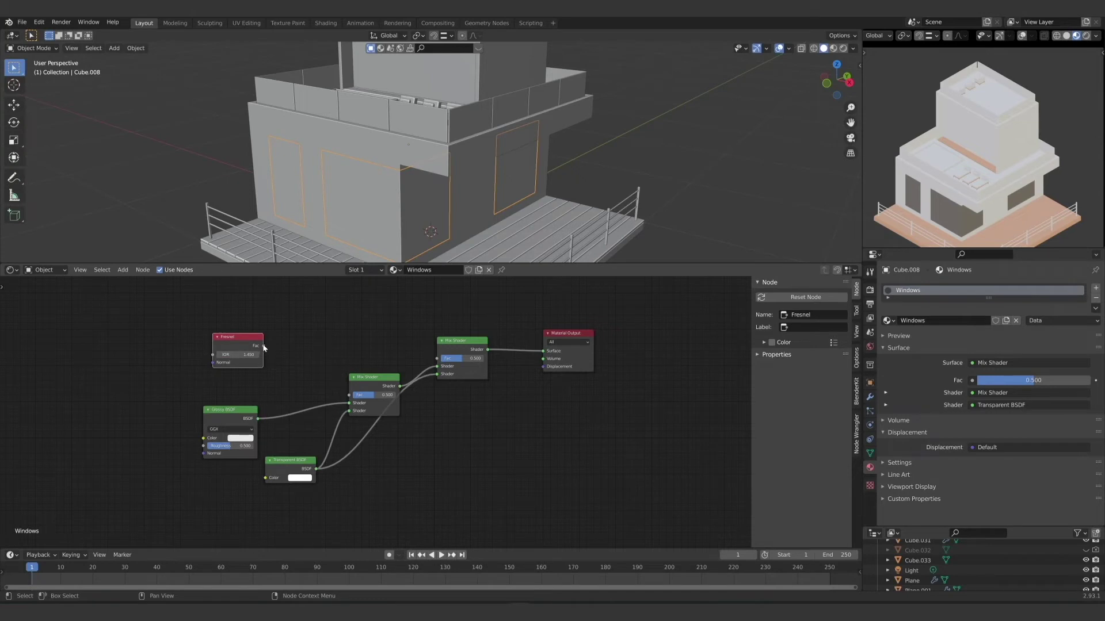
drag(264, 347, 350, 395)
click(239, 354)
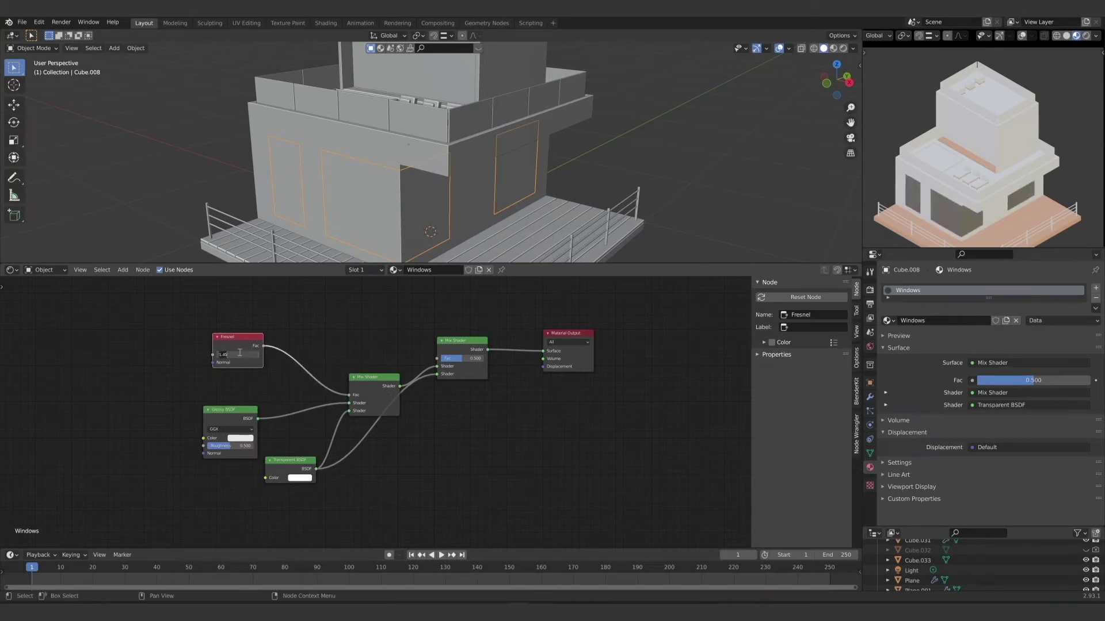
text(40)
key(Return)
middle_drag(303, 381, 316, 413)
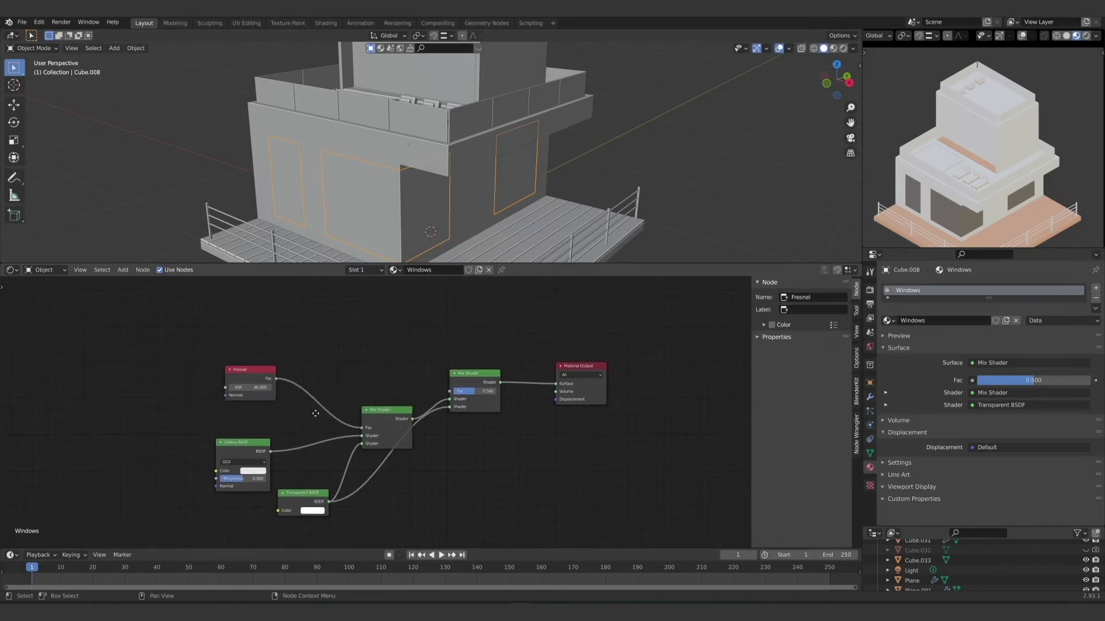
drag(401, 430, 389, 422)
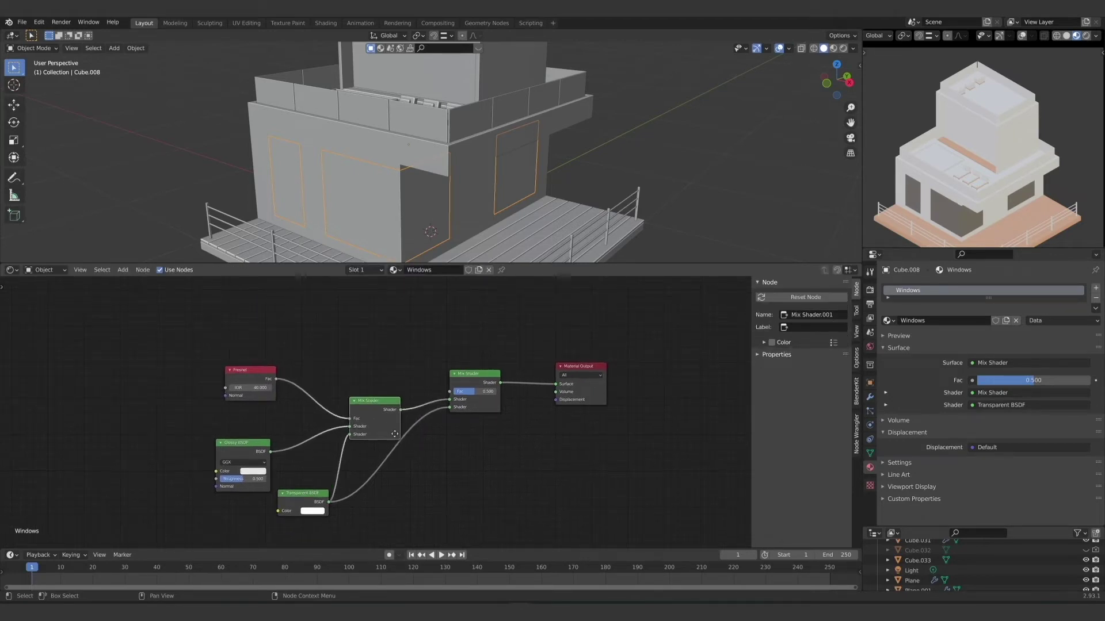
middle_drag(394, 433, 417, 465)
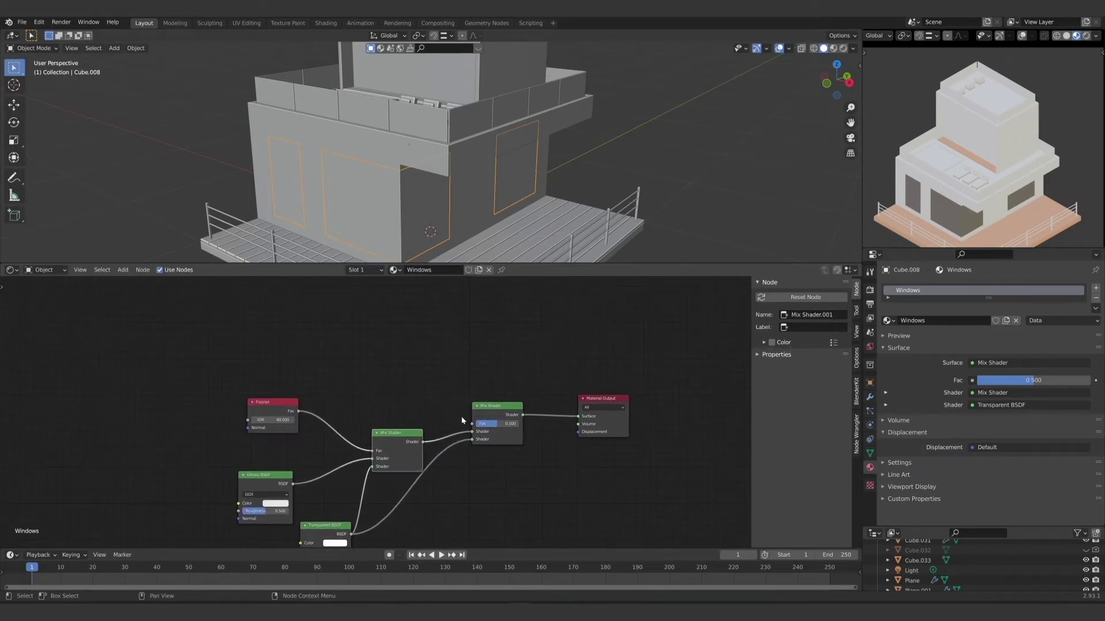
middle_drag(318, 392, 349, 406)
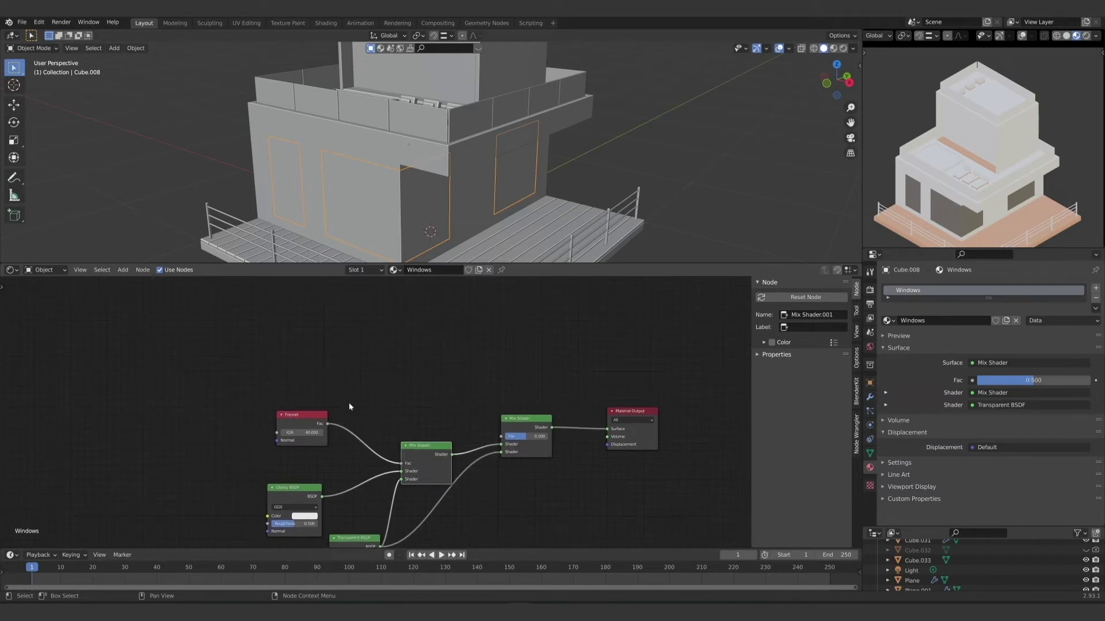
Step: Add a Math Add node into the outer Mix Shader's Fac, then chain a duplicate into it
key(shift+a)
click(331, 371)
text(math)
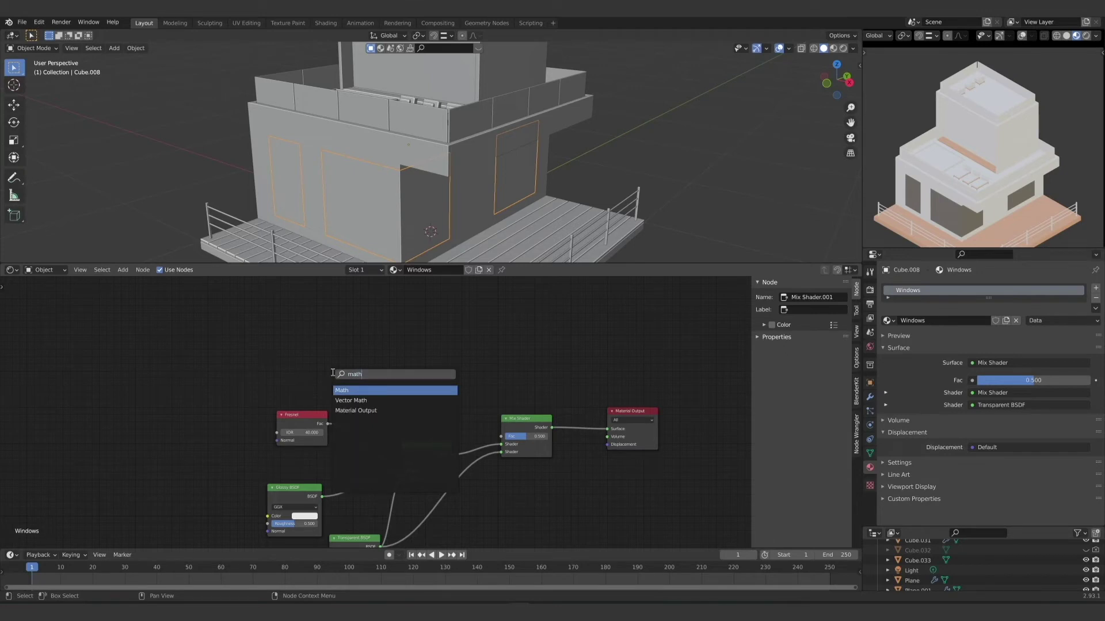
key(Return)
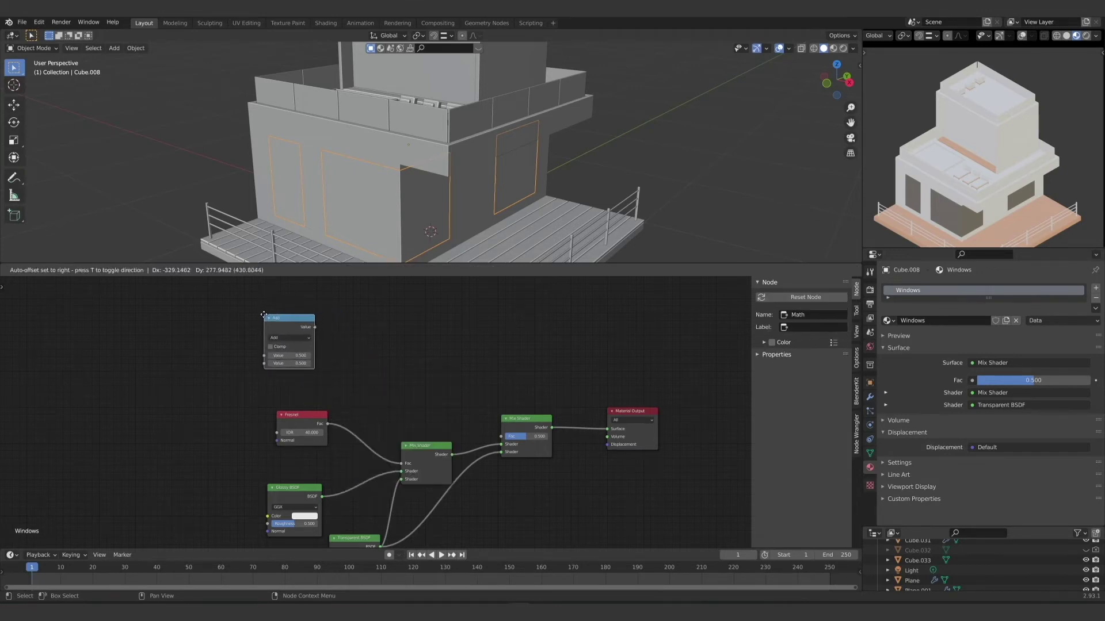
click(263, 315)
drag(316, 331, 501, 436)
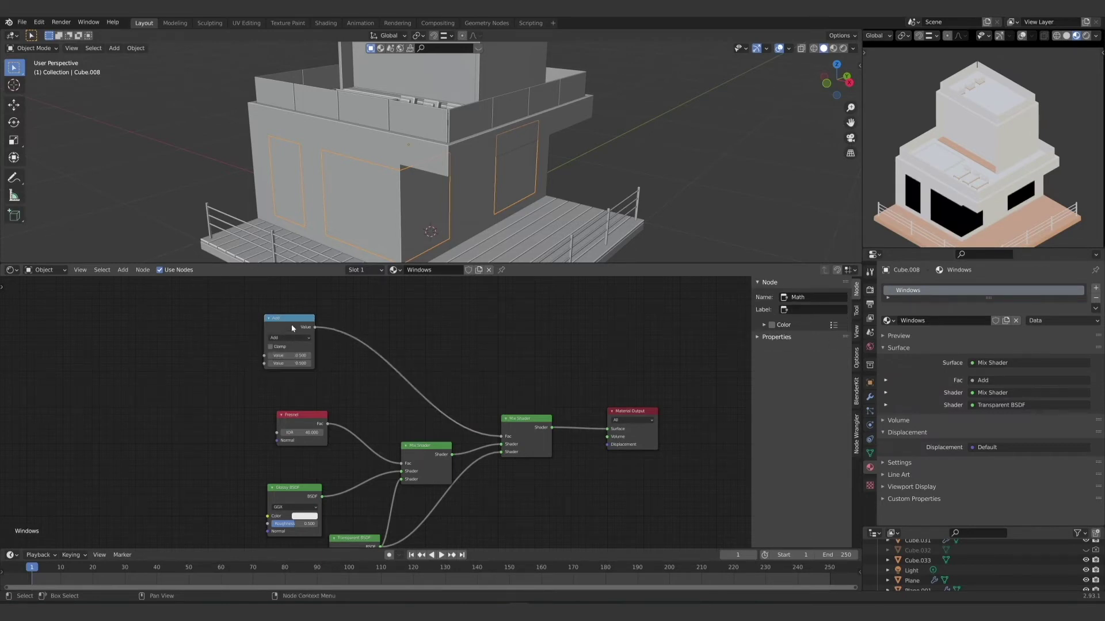
key(shift+d)
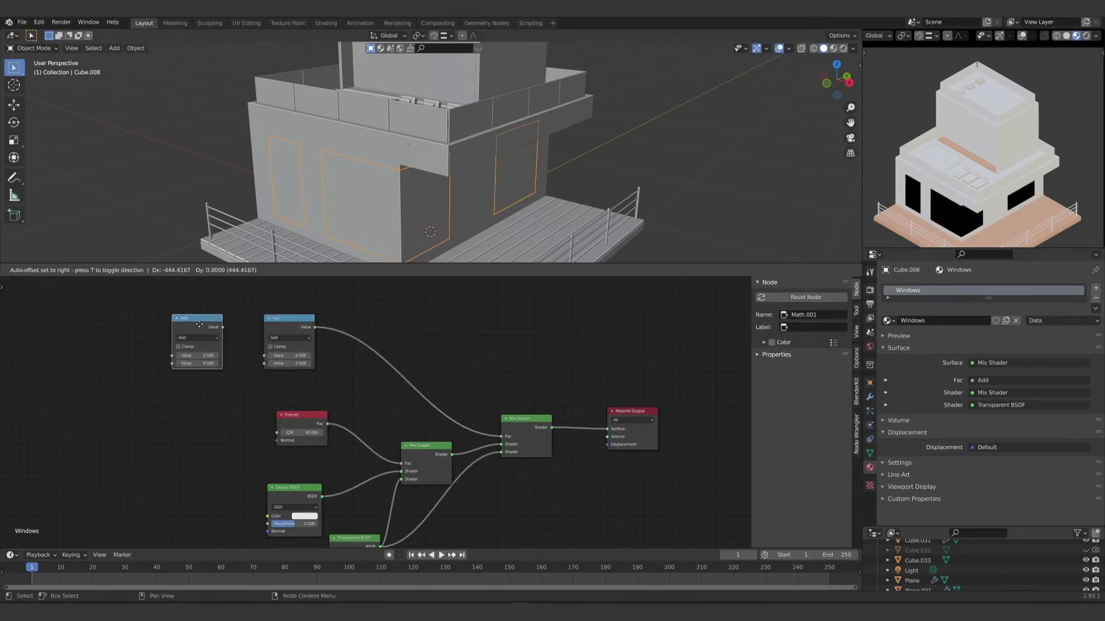
click(199, 323)
drag(223, 327, 265, 356)
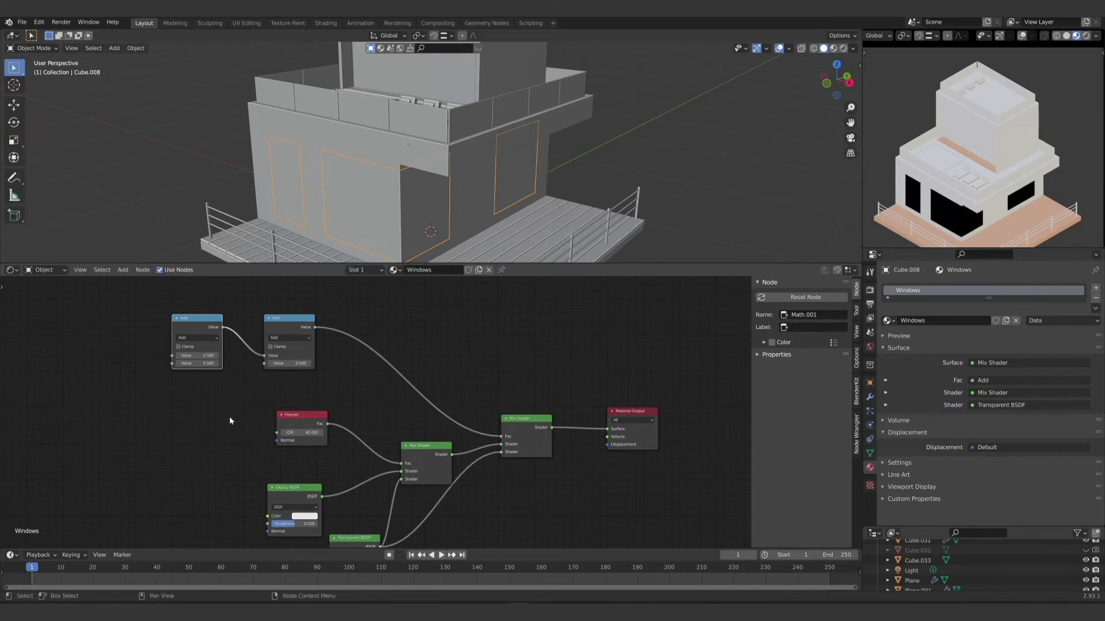
Step: Add a Light Path node feeding Is Shadow Ray and Is Glossy Ray into the two Add nodes
key(shift+a)
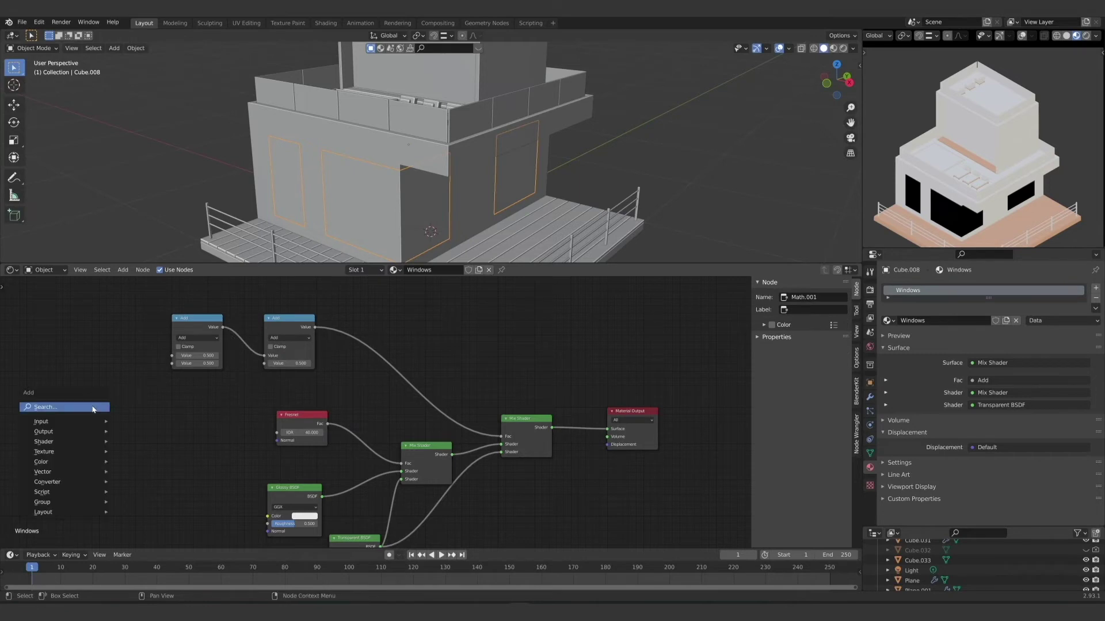
key(l)
click(63, 408)
text(l)
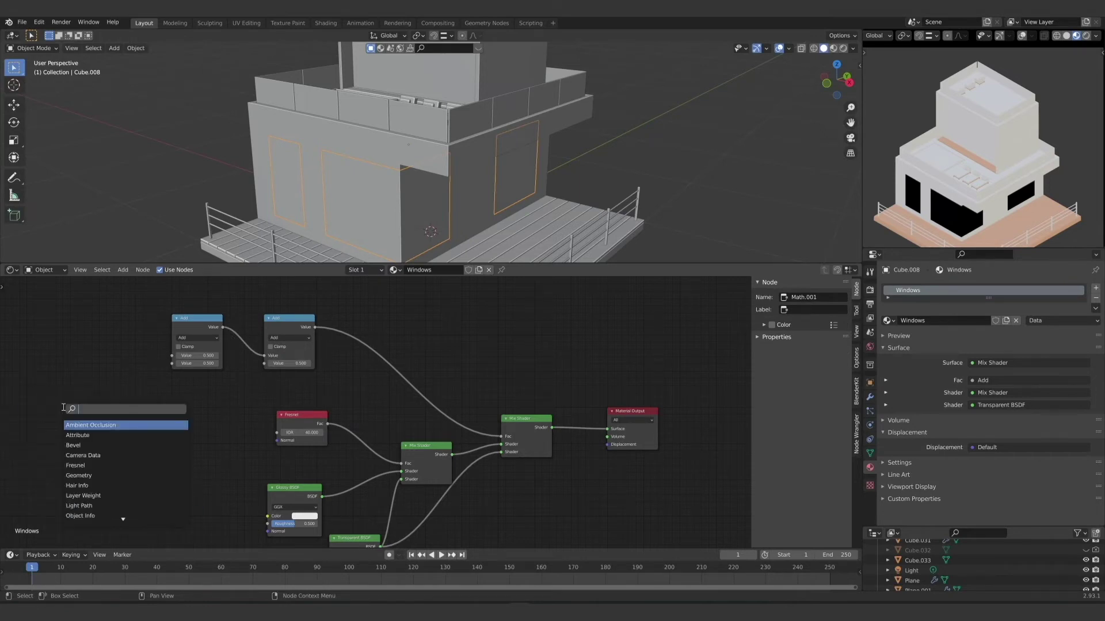
text(ight)
key(Return)
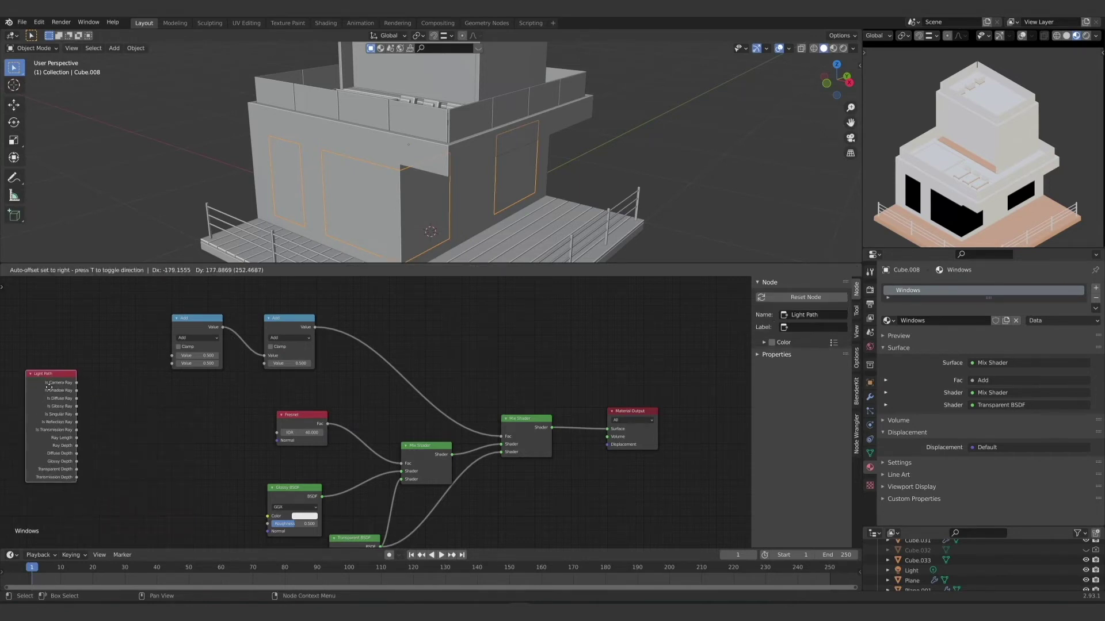
click(89, 360)
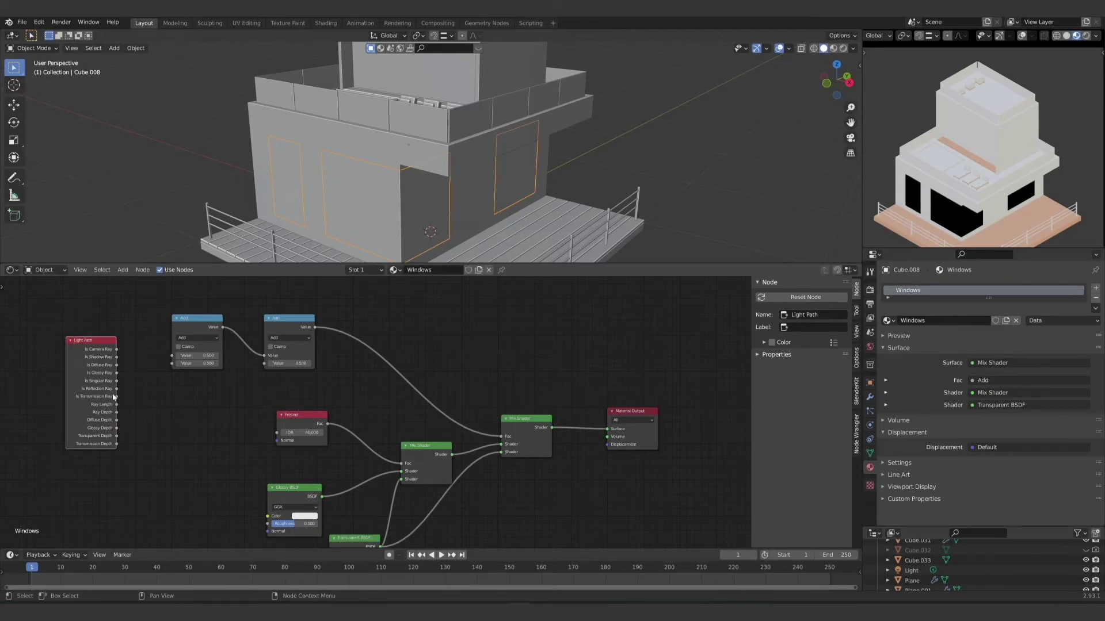
drag(117, 357, 172, 364)
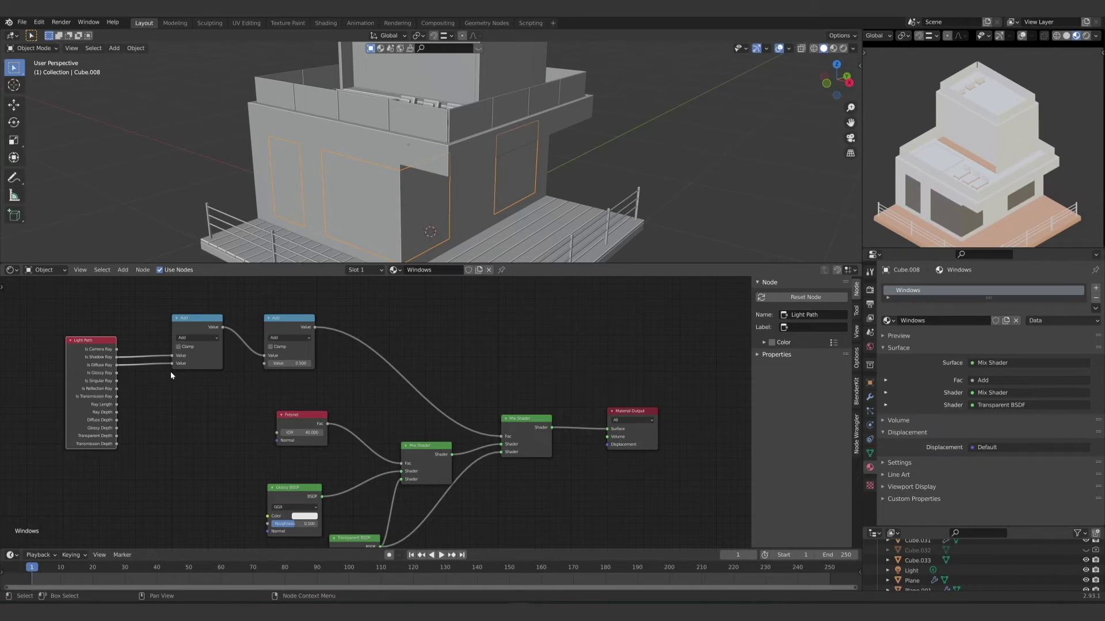
drag(116, 373, 264, 363)
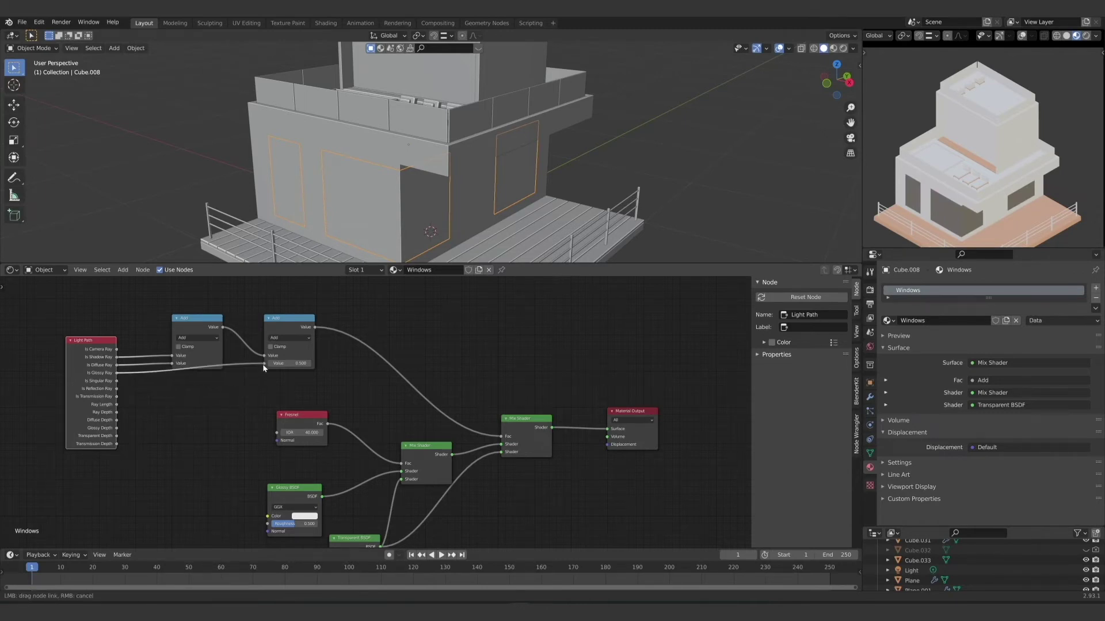
drag(189, 340, 184, 323)
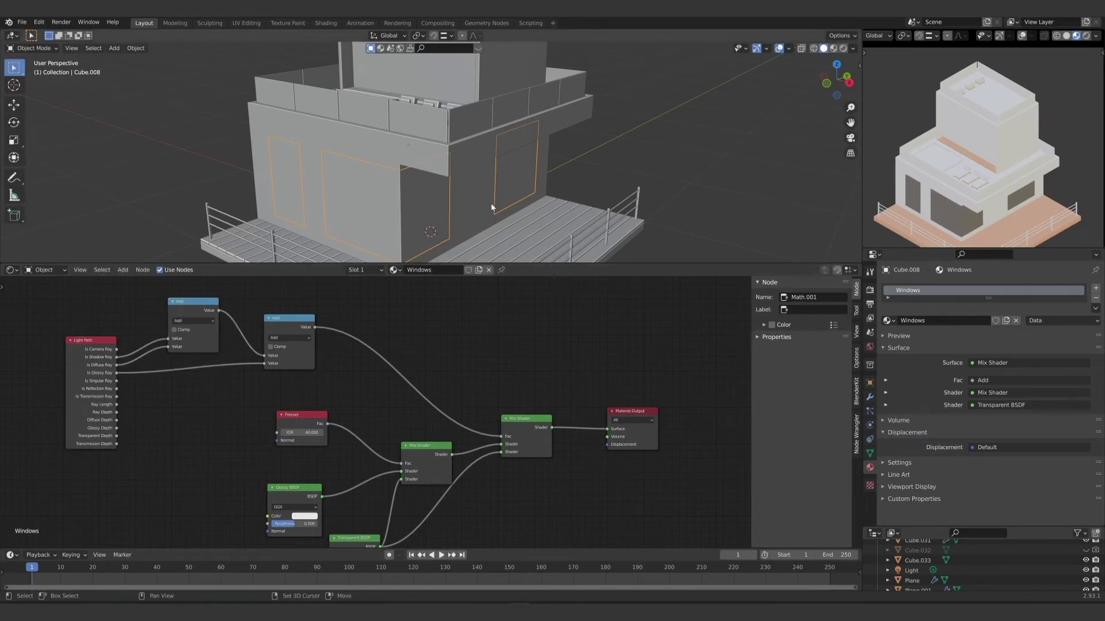
Step: Set the Glossy BSDF roughness to 0
middle_drag(493, 204, 485, 171)
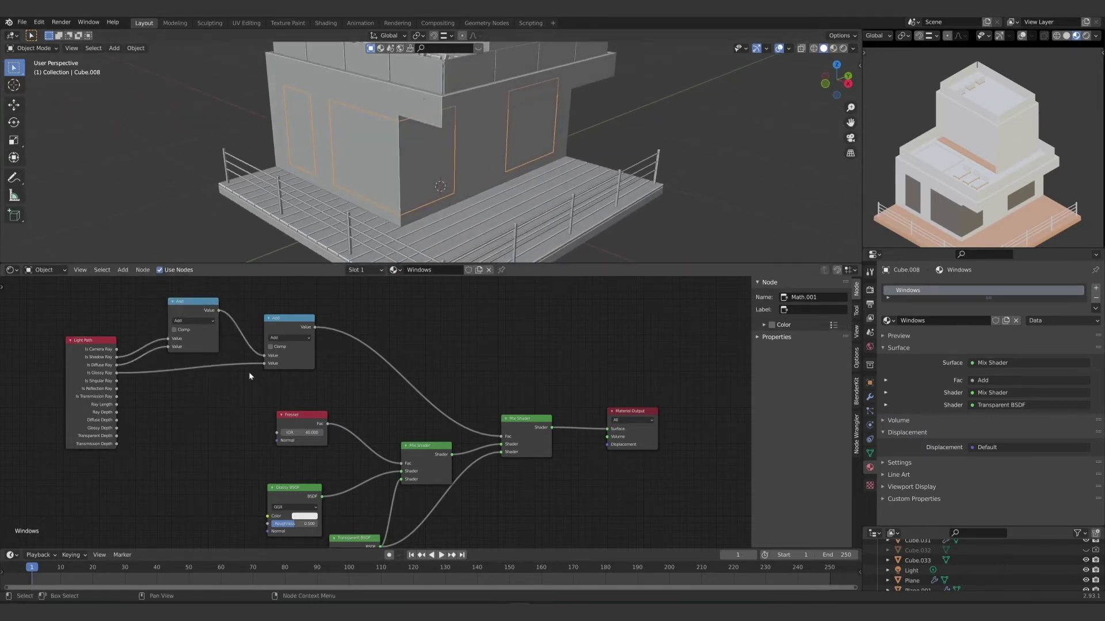
middle_drag(300, 452, 262, 412)
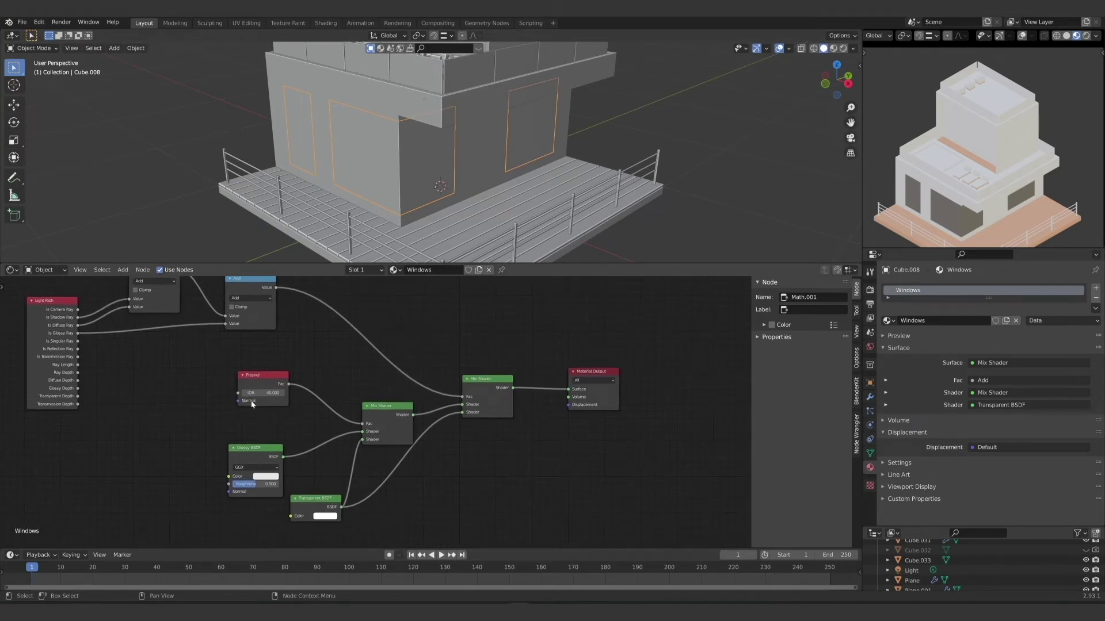
click(265, 483)
text(0)
key(Return)
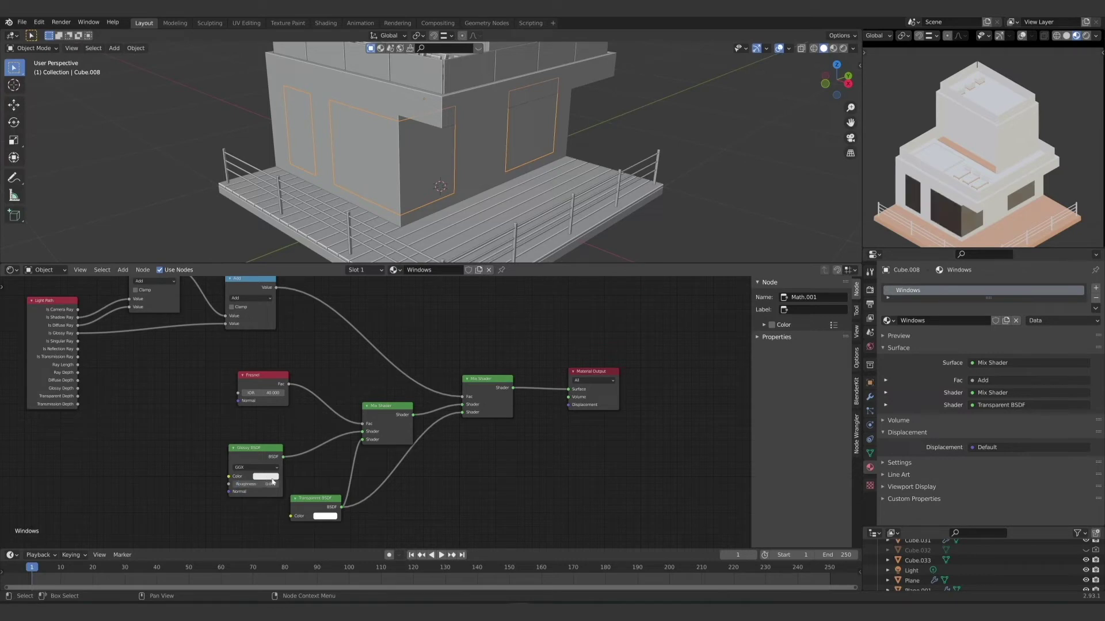
middle_drag(469, 167, 441, 223)
Step: Assign the existing Windows material to Cube.033 and Cube.006
click(528, 72)
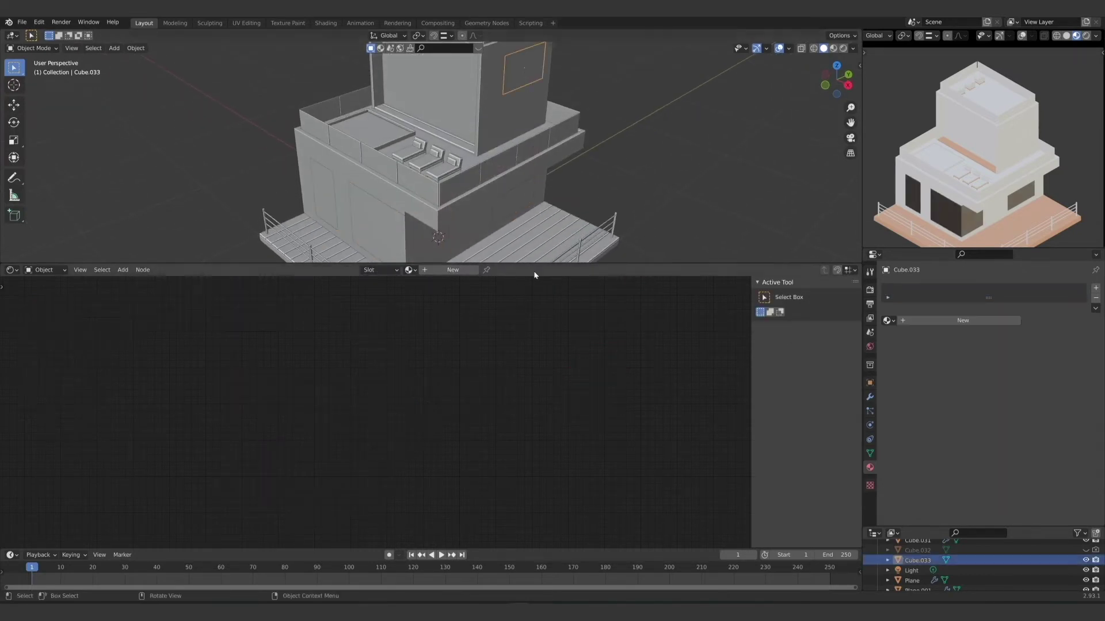
click(886, 321)
click(910, 345)
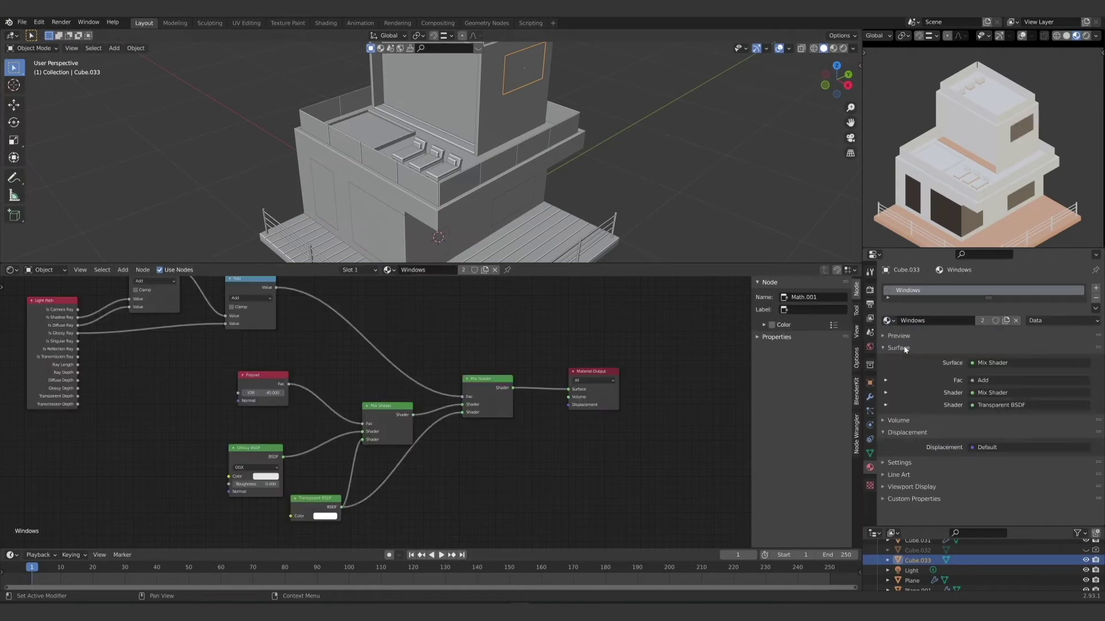
click(431, 104)
click(887, 321)
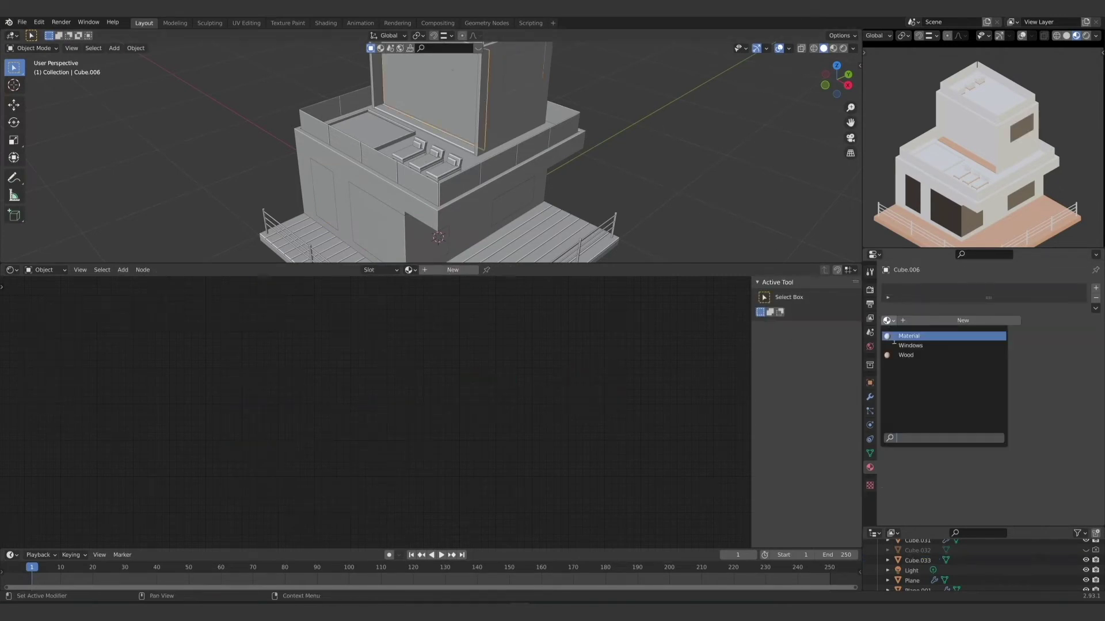
click(901, 345)
Step: Show the material preview, rearrange the Add and Mix Shader nodes, and select Cube.009
click(899, 337)
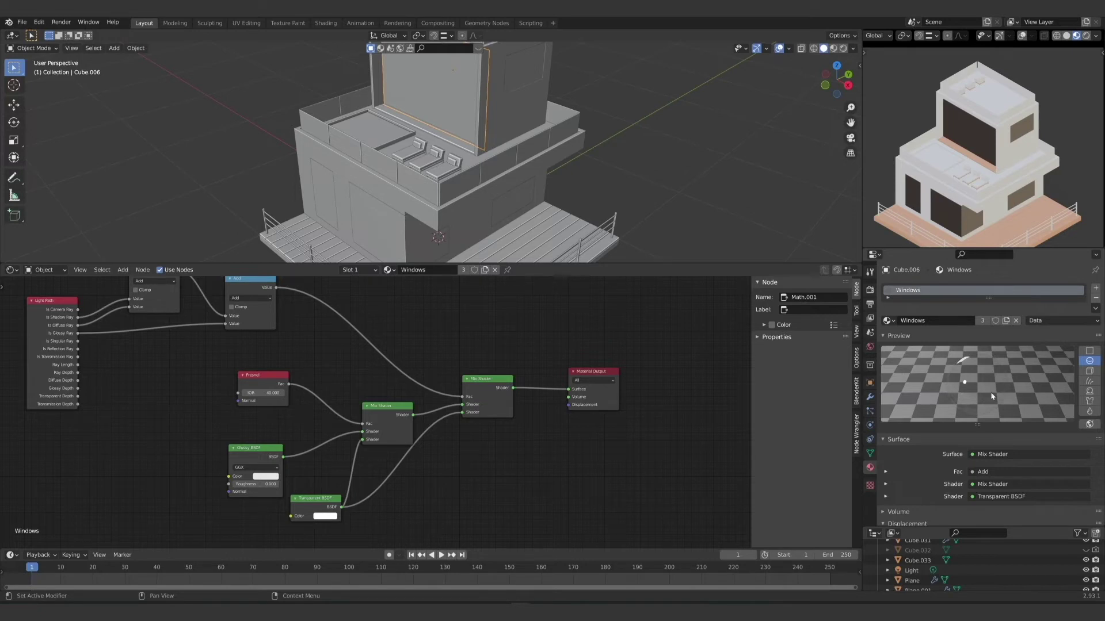
middle_drag(355, 371, 413, 388)
scroll(414, 388, down, 1)
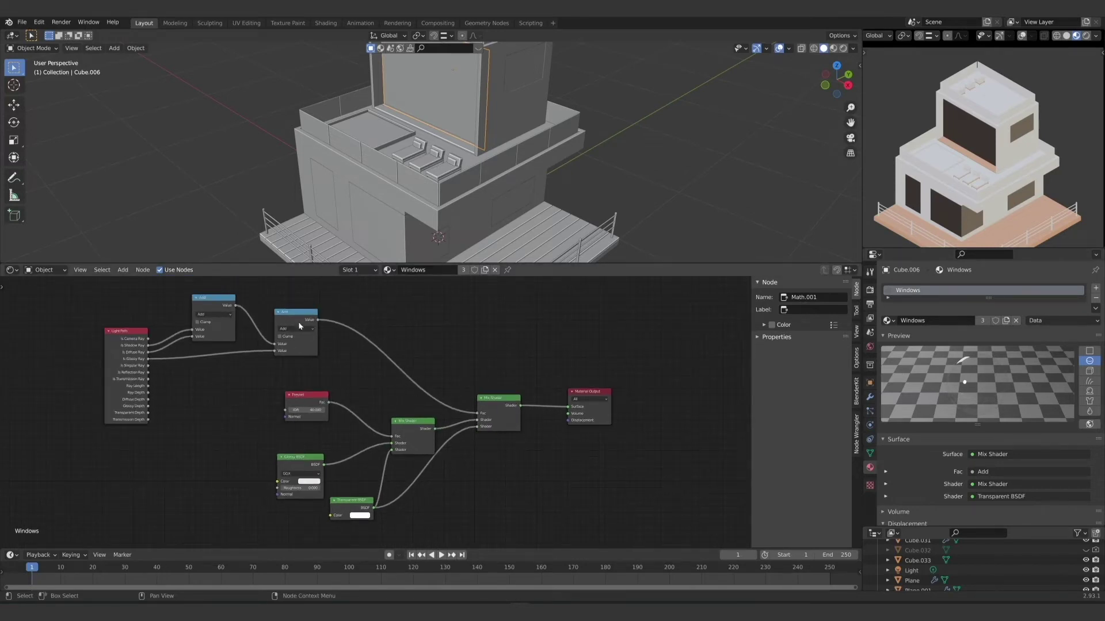
drag(298, 322, 312, 335)
drag(213, 298, 222, 302)
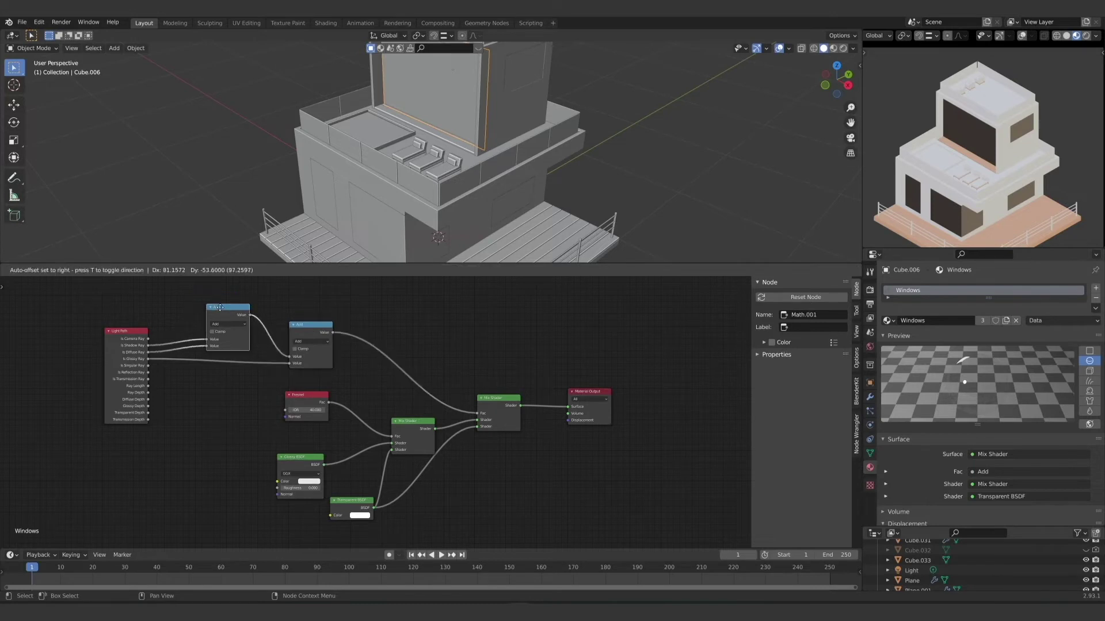
click(294, 303)
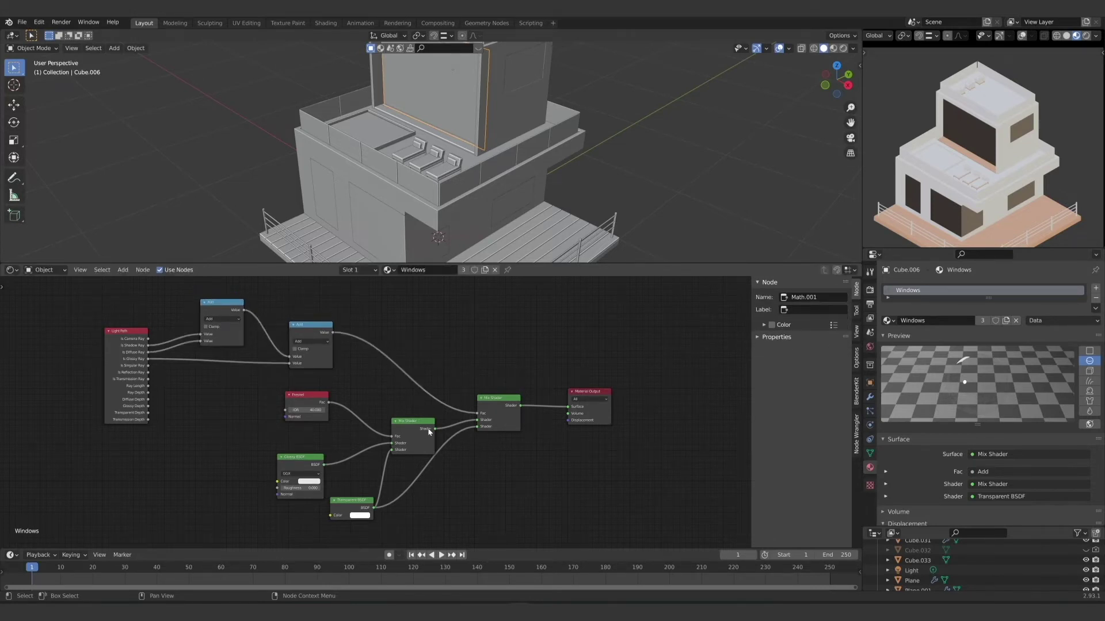
drag(414, 425, 414, 414)
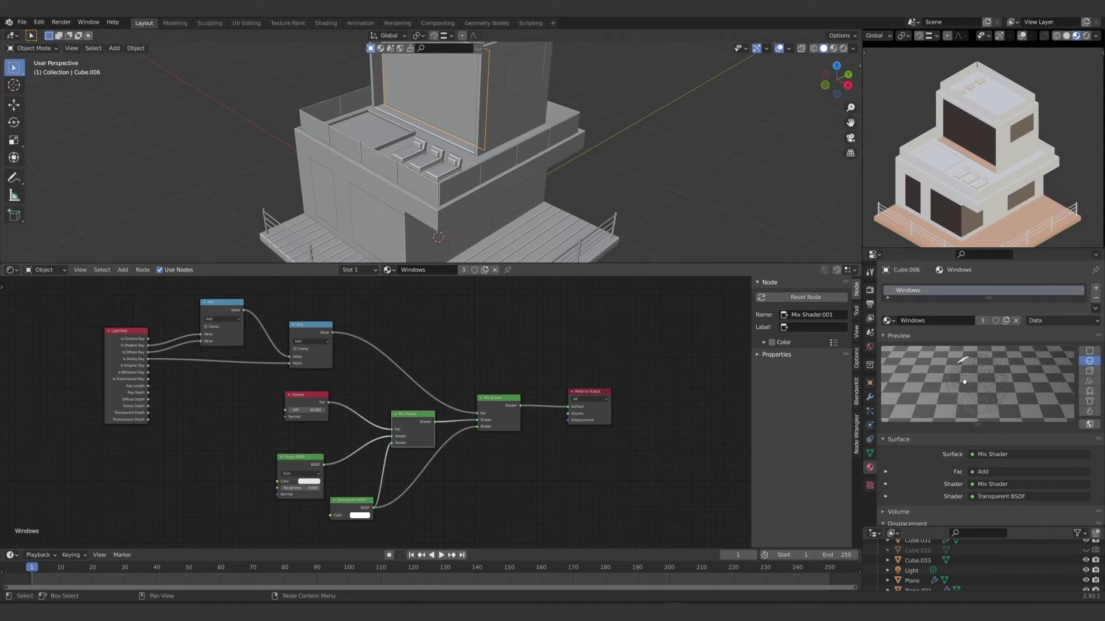
mouse_move(611, 196)
middle_down()
mouse_move(623, 197)
mouse_move(623, 181)
middle_up()
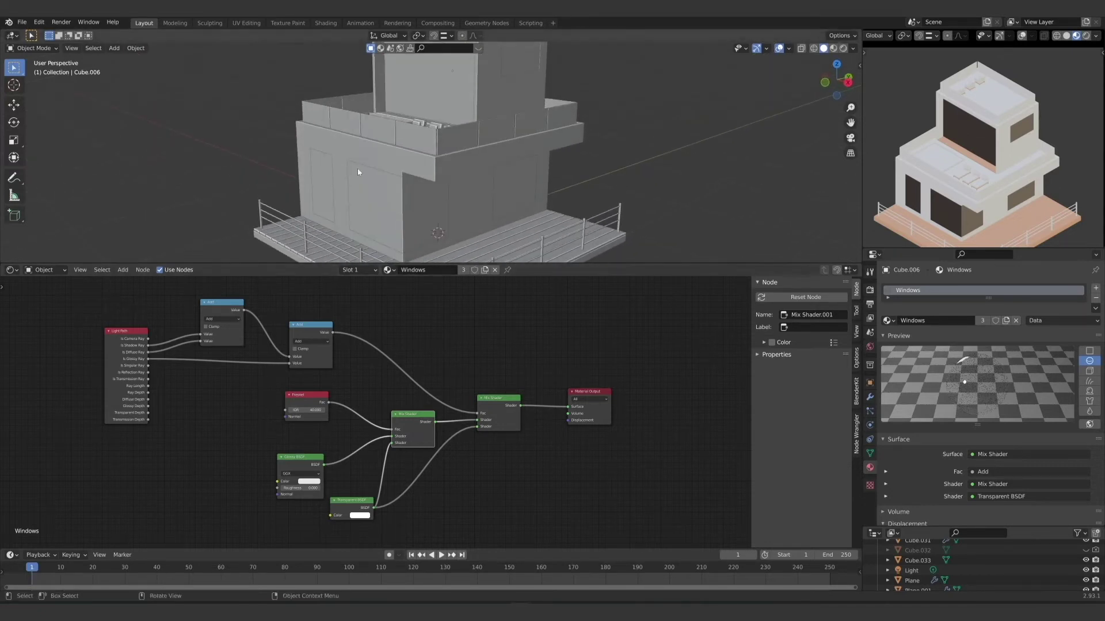
click(314, 120)
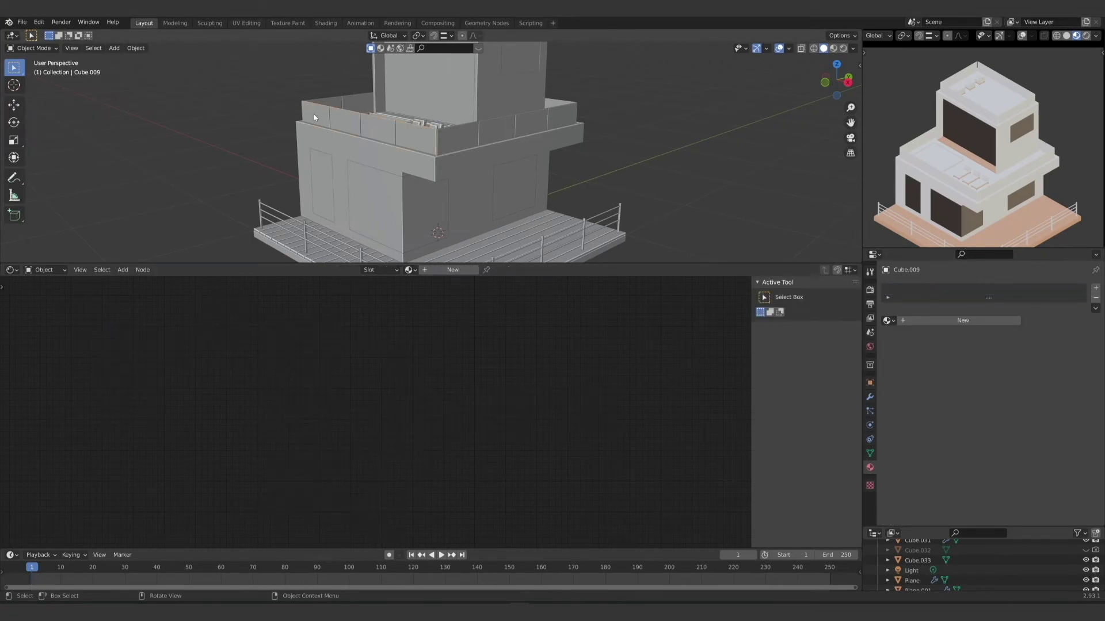
Step: Create a new Material.001 for Cube.009 and delete its Principled BSDF node
middle_drag(437, 167, 398, 192)
scroll(406, 199, up, 2)
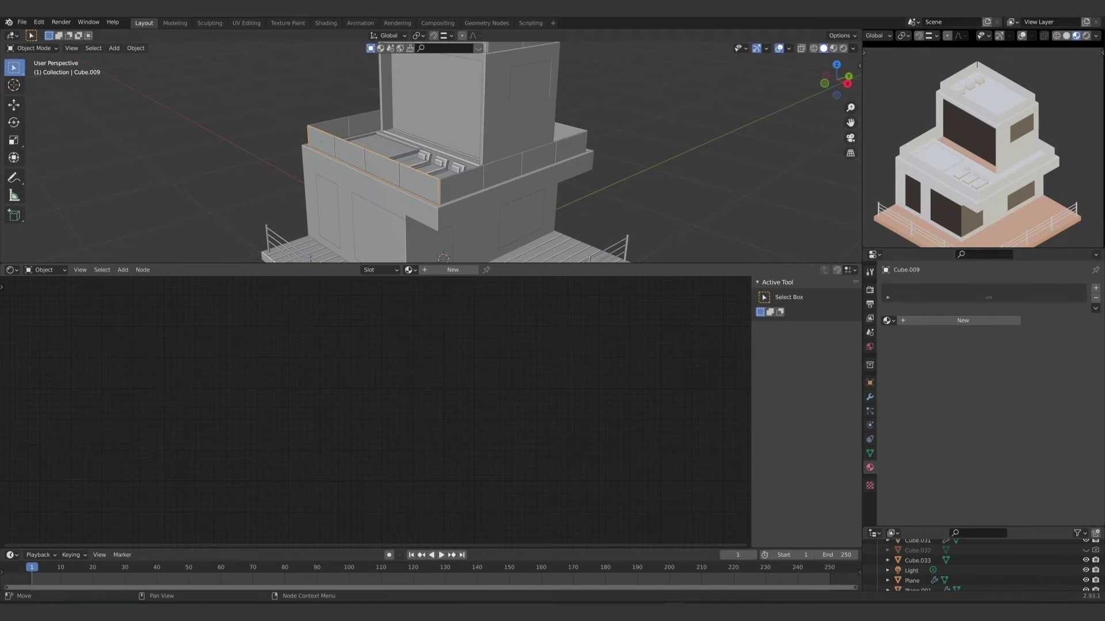
click(952, 320)
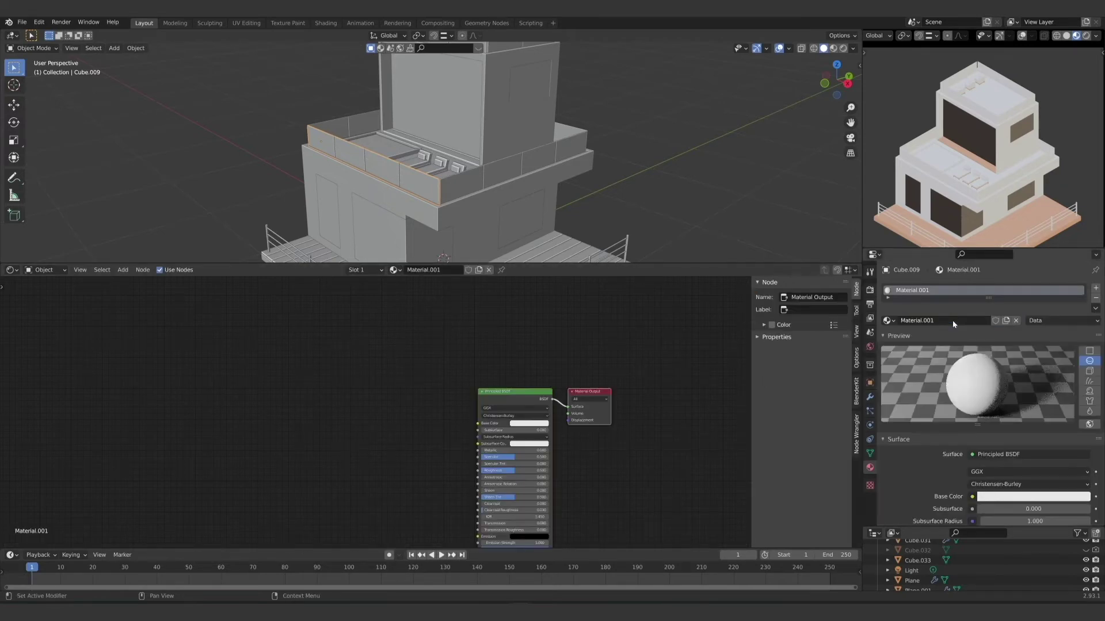
key(Home)
scroll(330, 361, up, 2)
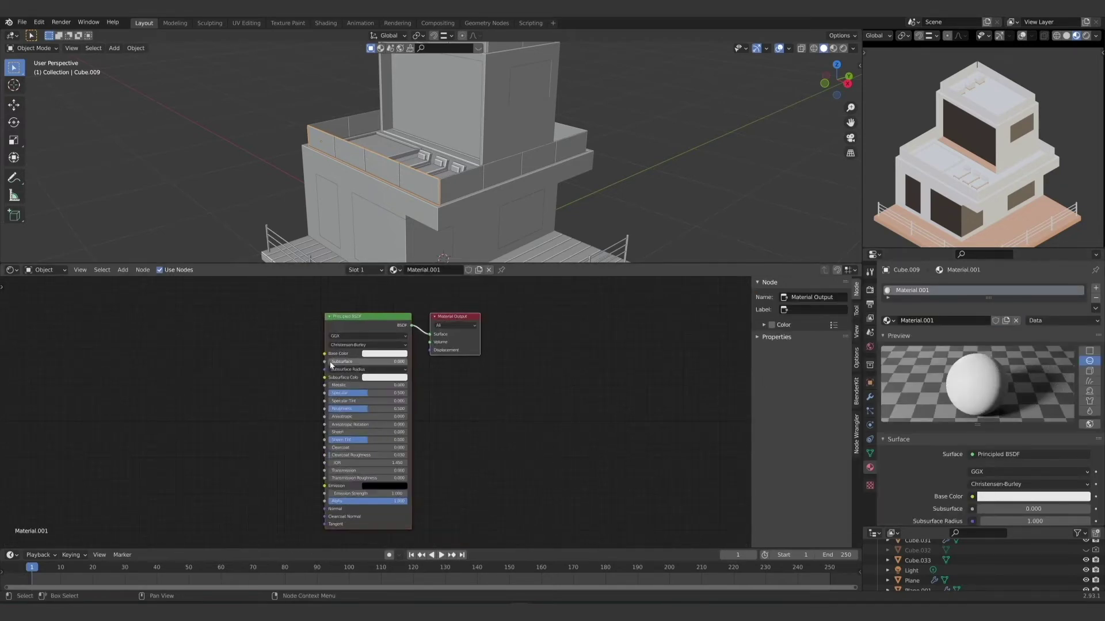
click(375, 335)
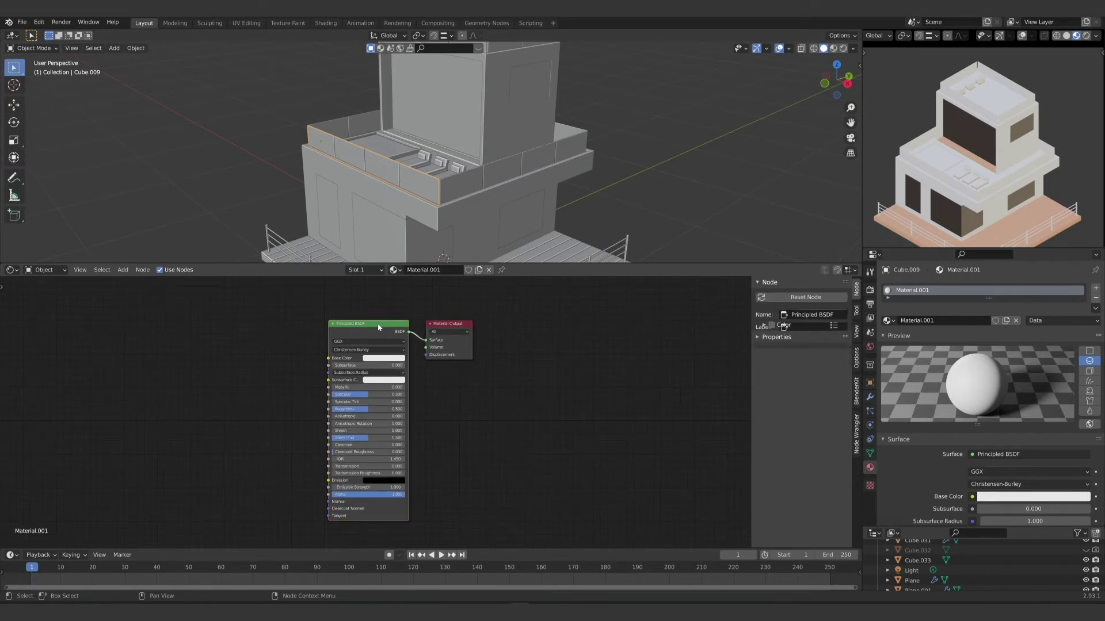
key(x)
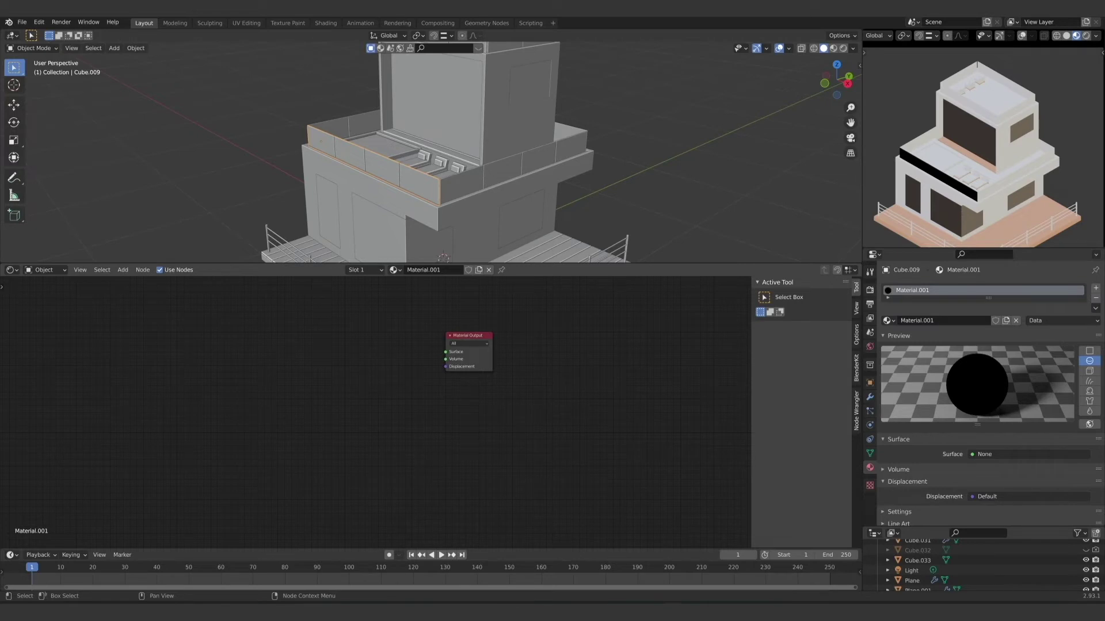
Step: Add a Mix Shader node and wire its output into the Material Output Surface
key(shift+a)
click(249, 357)
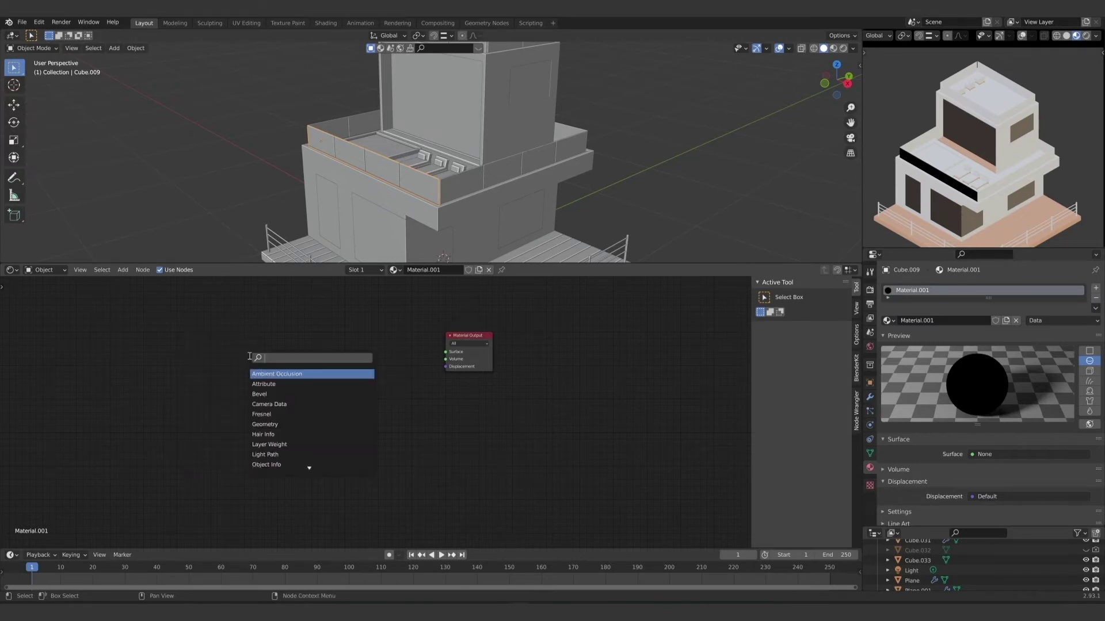
text(mix)
key(Return)
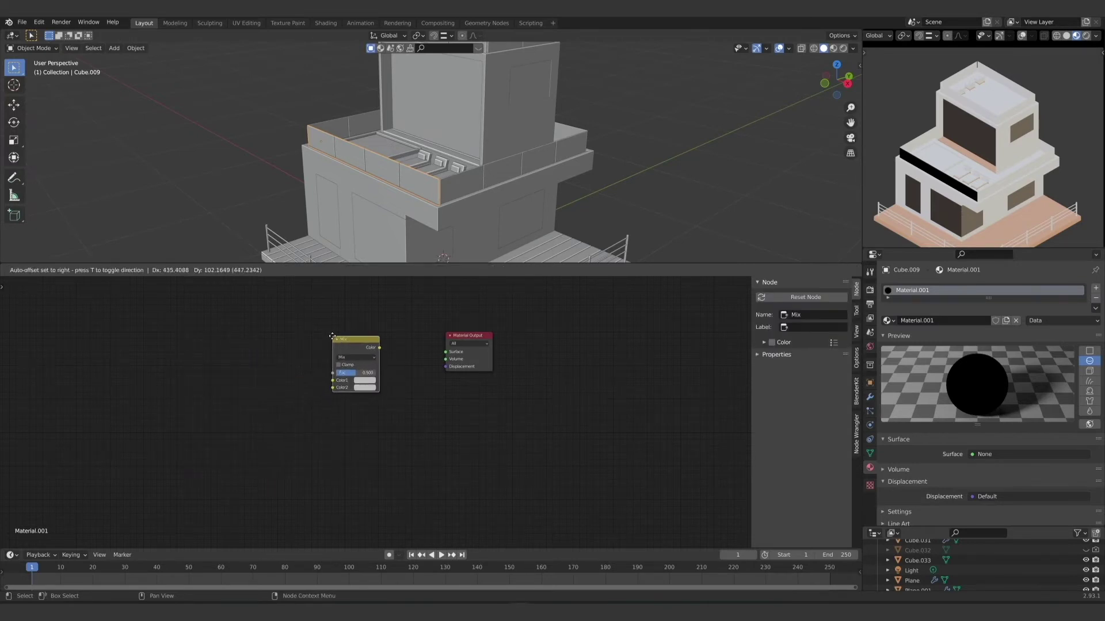
key(Escape)
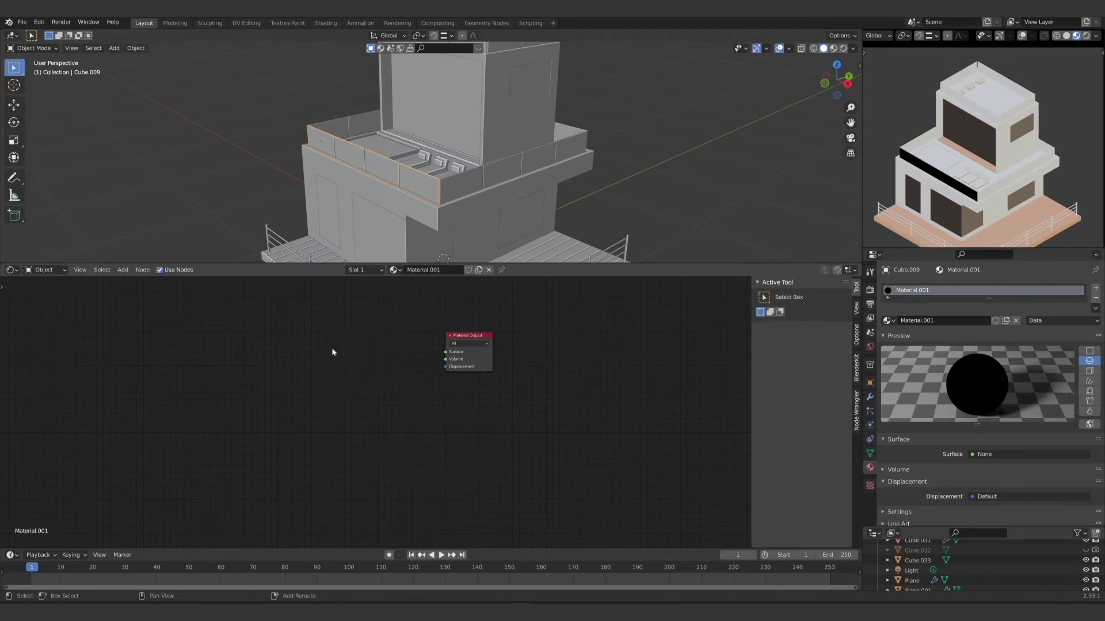
key(shift+a)
click(333, 349)
text(mi)
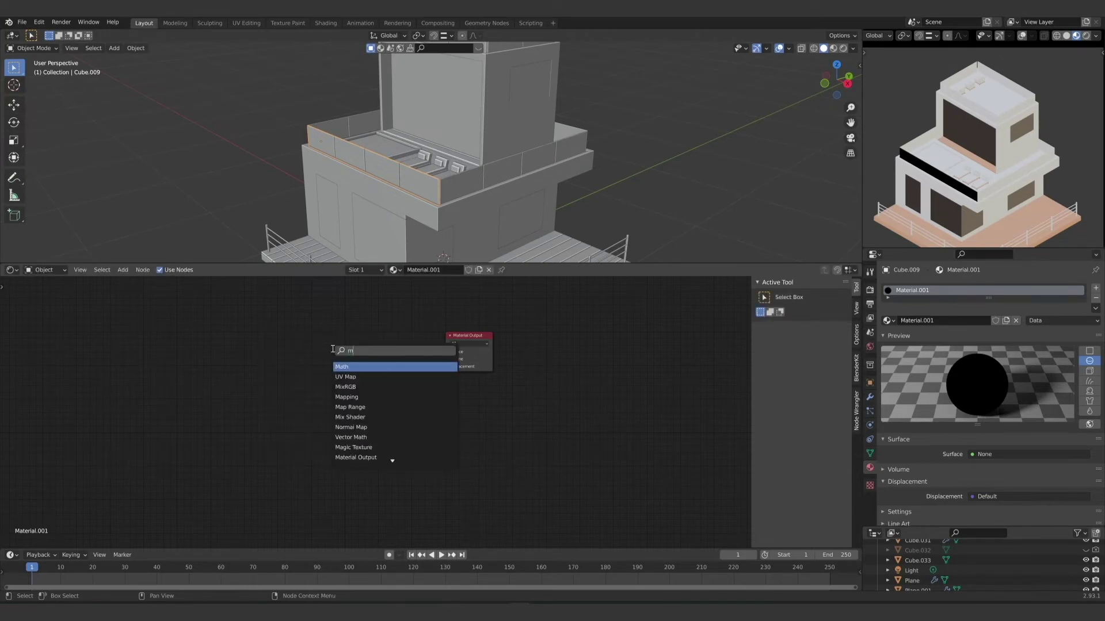
click(359, 377)
click(363, 373)
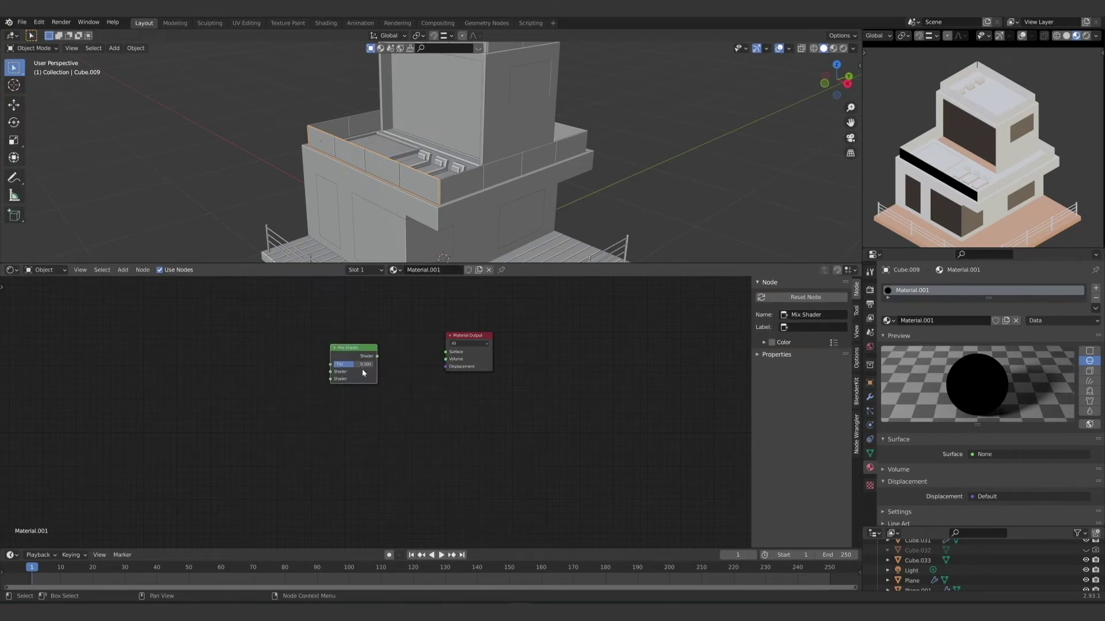
drag(377, 357, 450, 353)
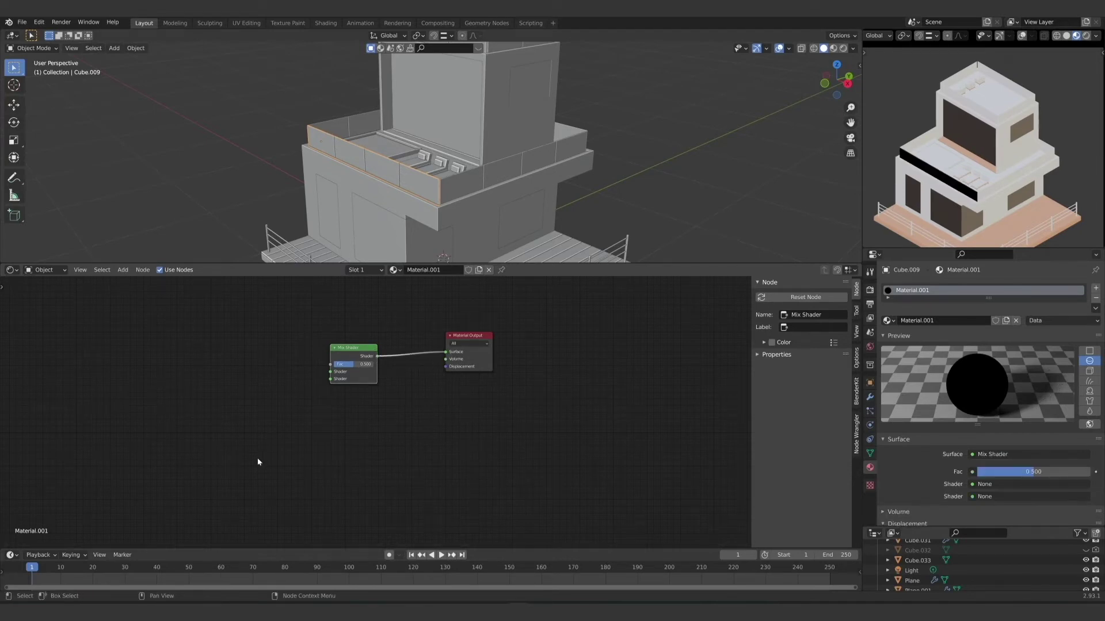
scroll(315, 445, up, 3)
Step: Add a Transparent BSDF into the Mix Shader's second Shader input
middle_drag(321, 437, 308, 462)
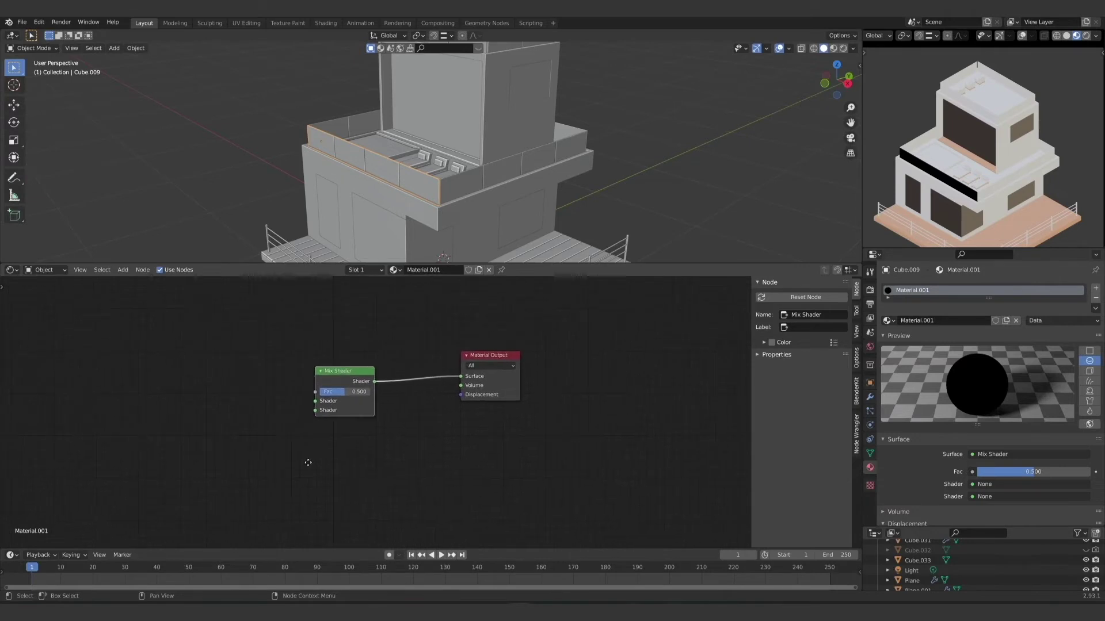
key(shift+a)
click(269, 444)
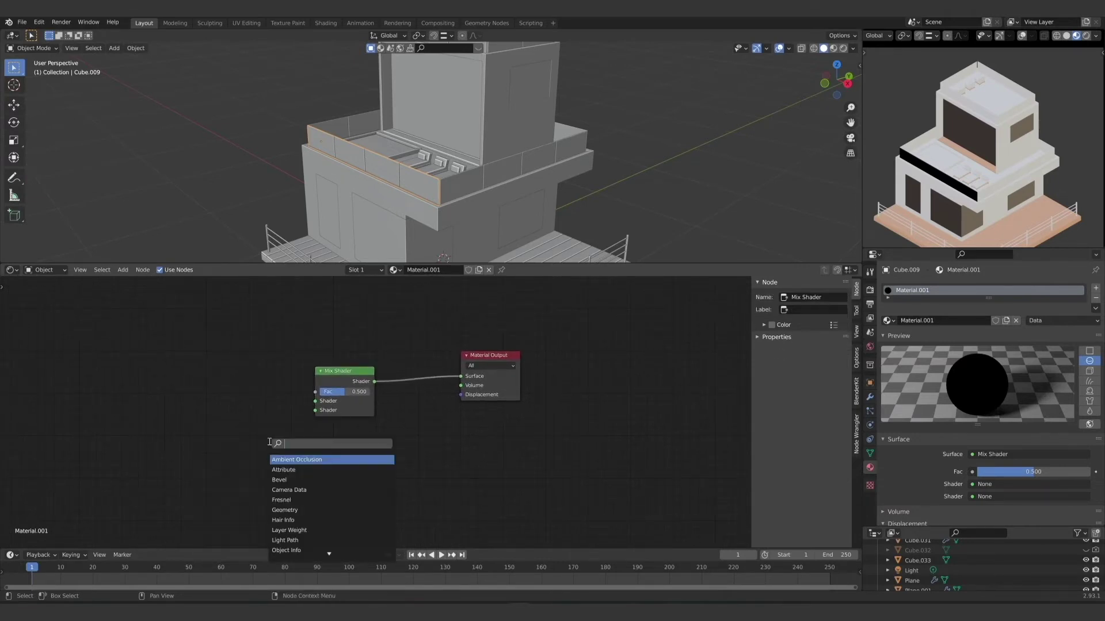
text(tran)
key(Down)
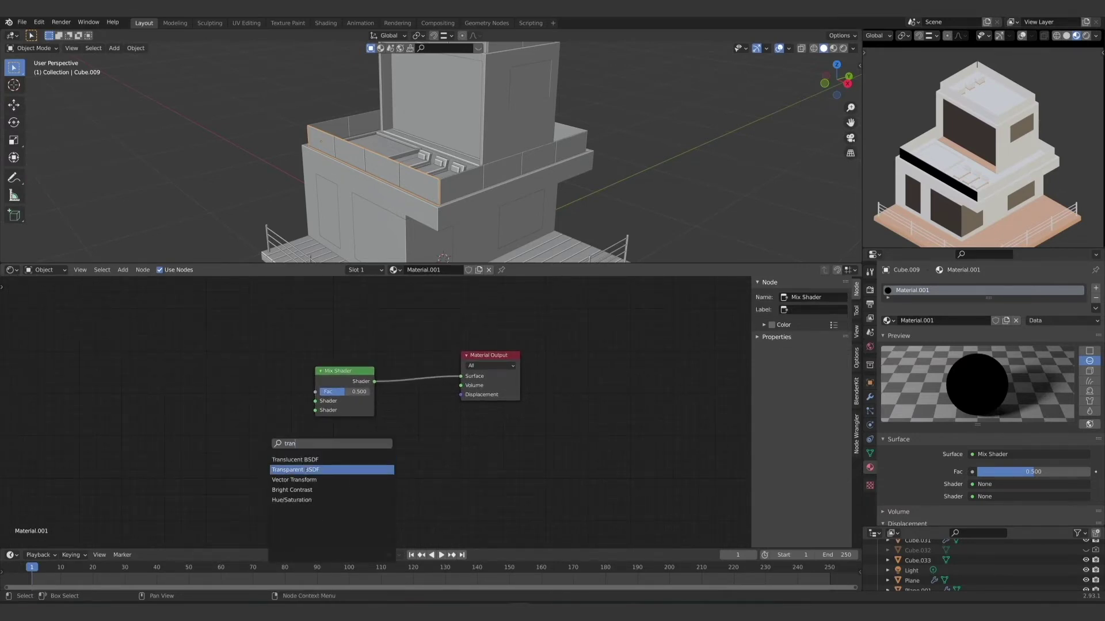
key(Return)
click(212, 486)
drag(229, 469, 316, 410)
middle_drag(259, 422, 315, 447)
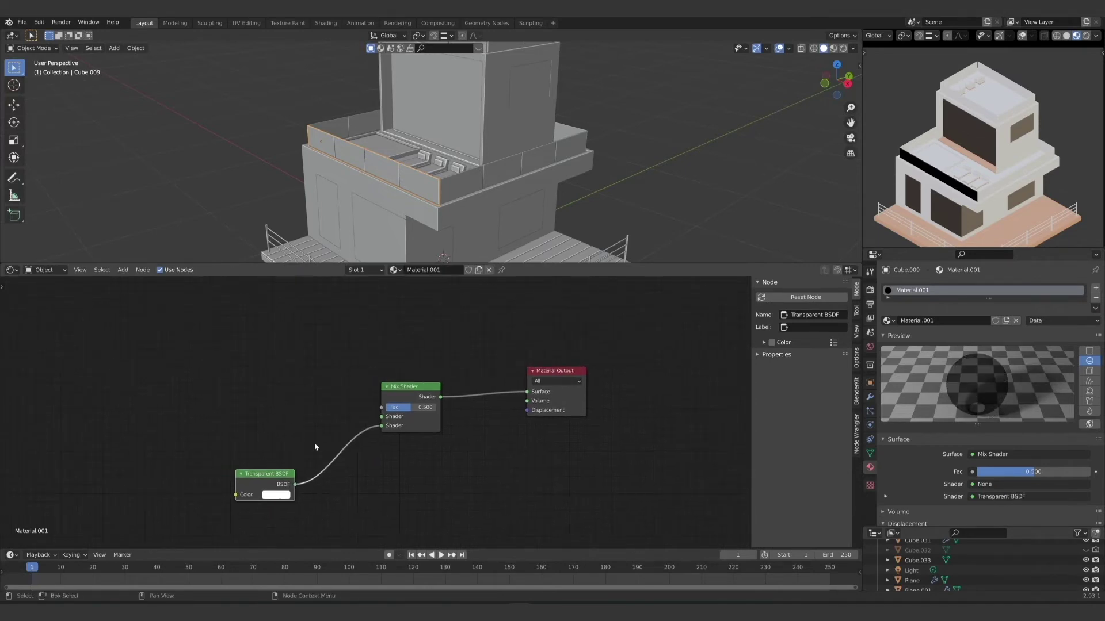
Step: Add a Math node set to Greater Than, duplicate it, and chain both into the Fac
key(shift+a)
click(219, 408)
text(grea)
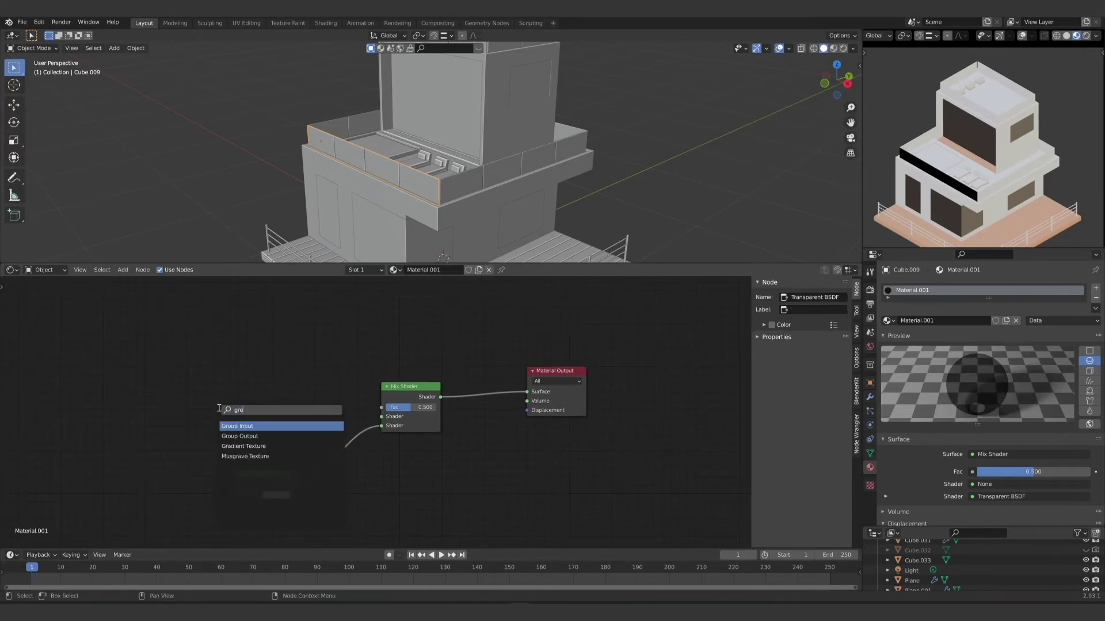
key(BackSpace)
key(BackSpace)
key(BackSpace)
key(BackSpace)
text(ma)
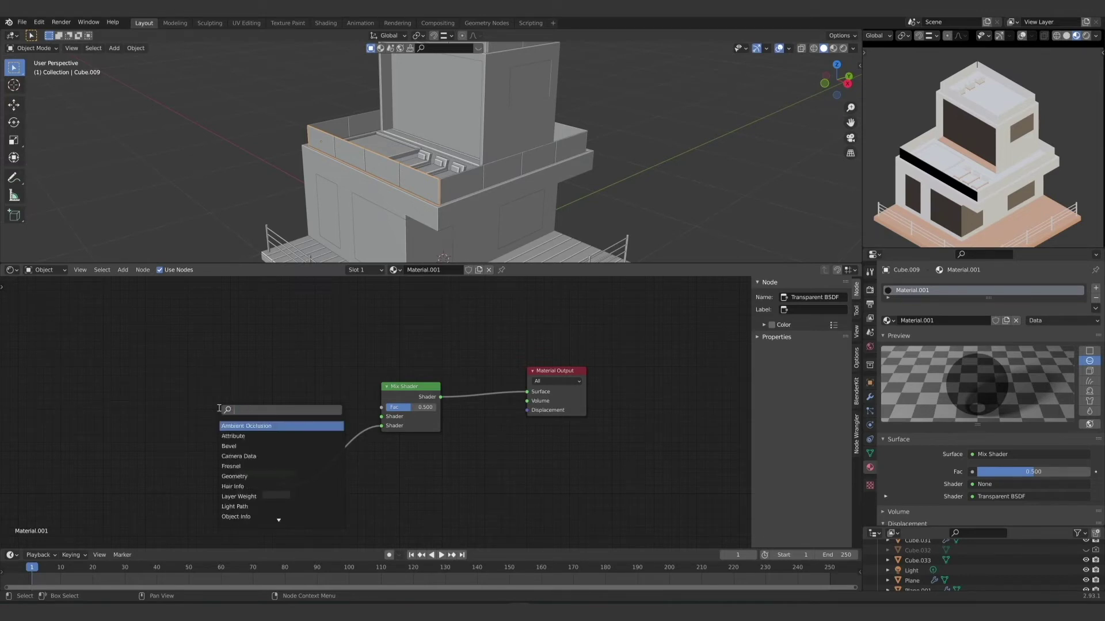
text(th)
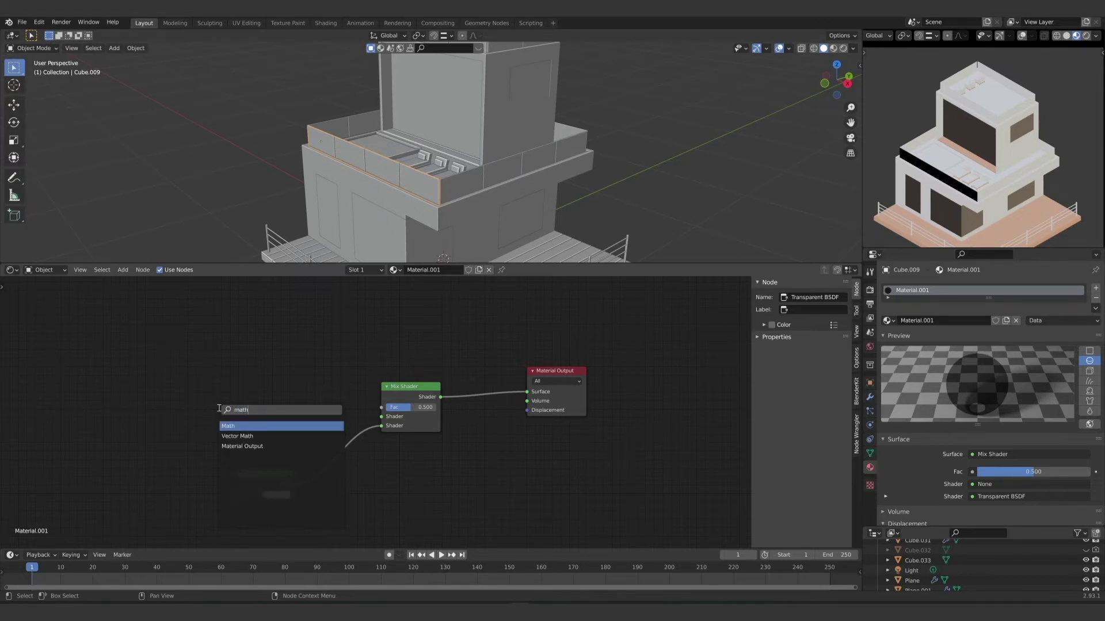
key(Return)
click(236, 385)
click(237, 388)
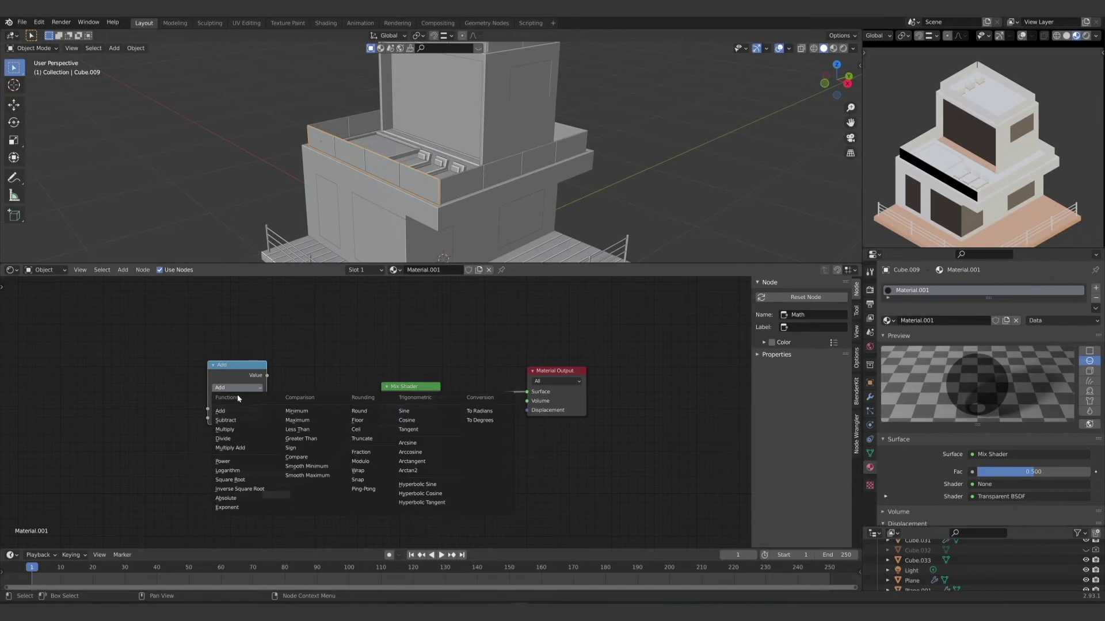
click(302, 439)
drag(239, 370, 381, 407)
middle_drag(176, 417, 284, 445)
key(shift+d)
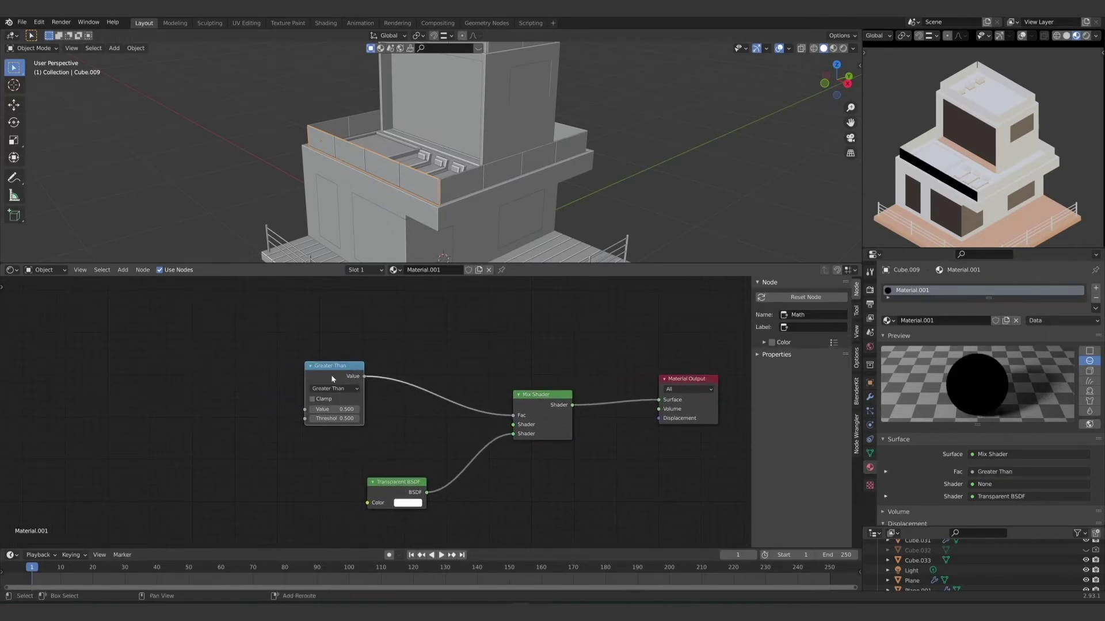
click(207, 377)
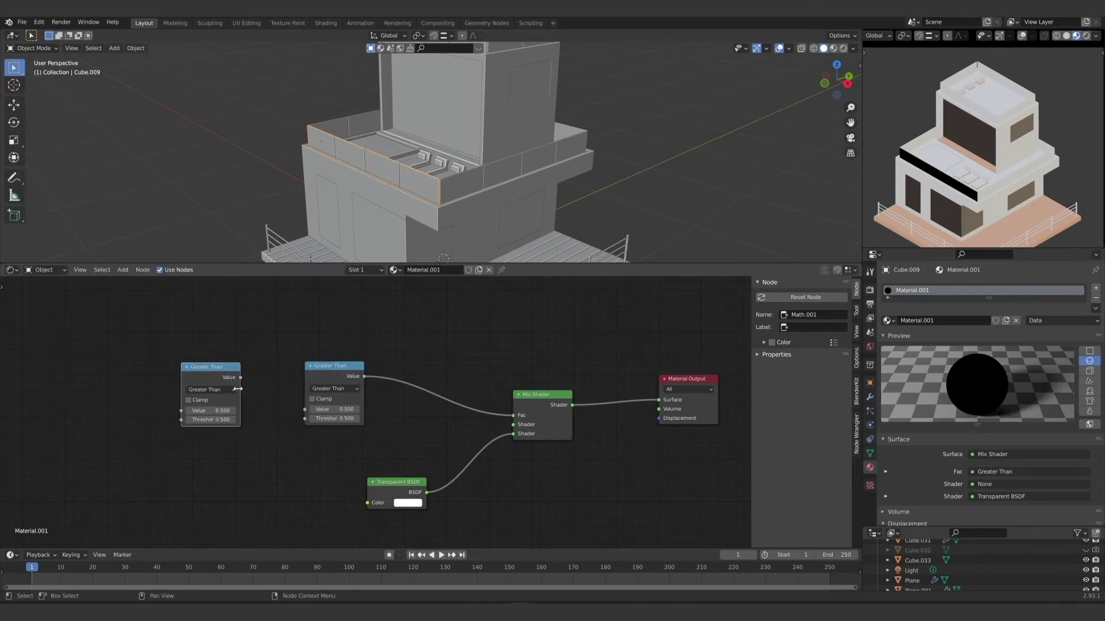
drag(241, 378, 305, 410)
Step: Add a Light Path node linking Is Shadow, Diffuse and Transmission Ray to the Greater Than nodes
key(shift+a)
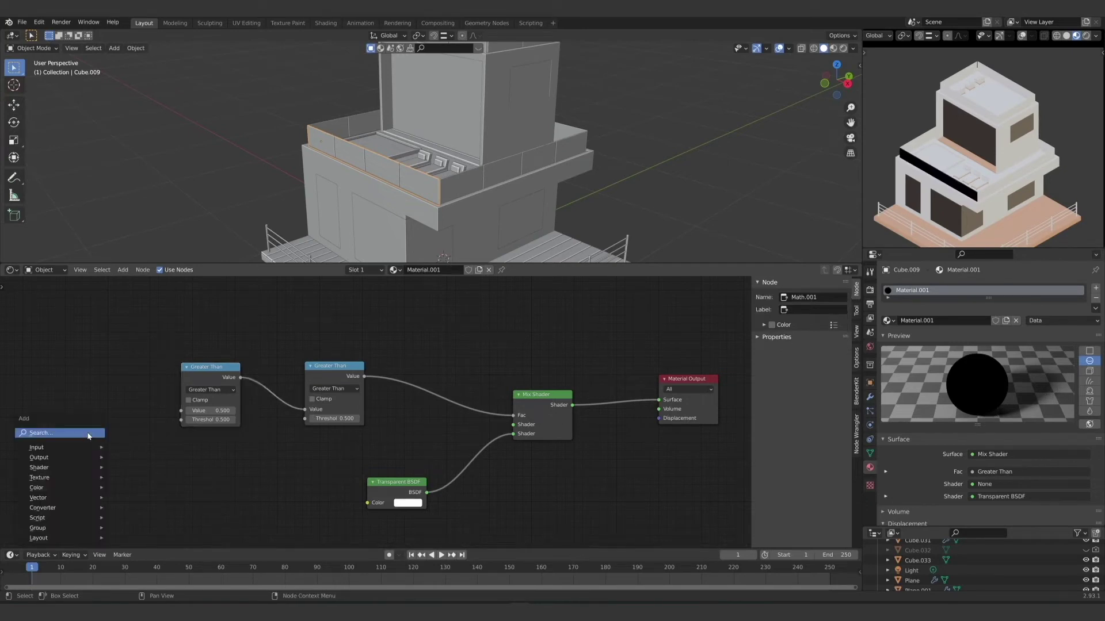
click(87, 432)
text(light)
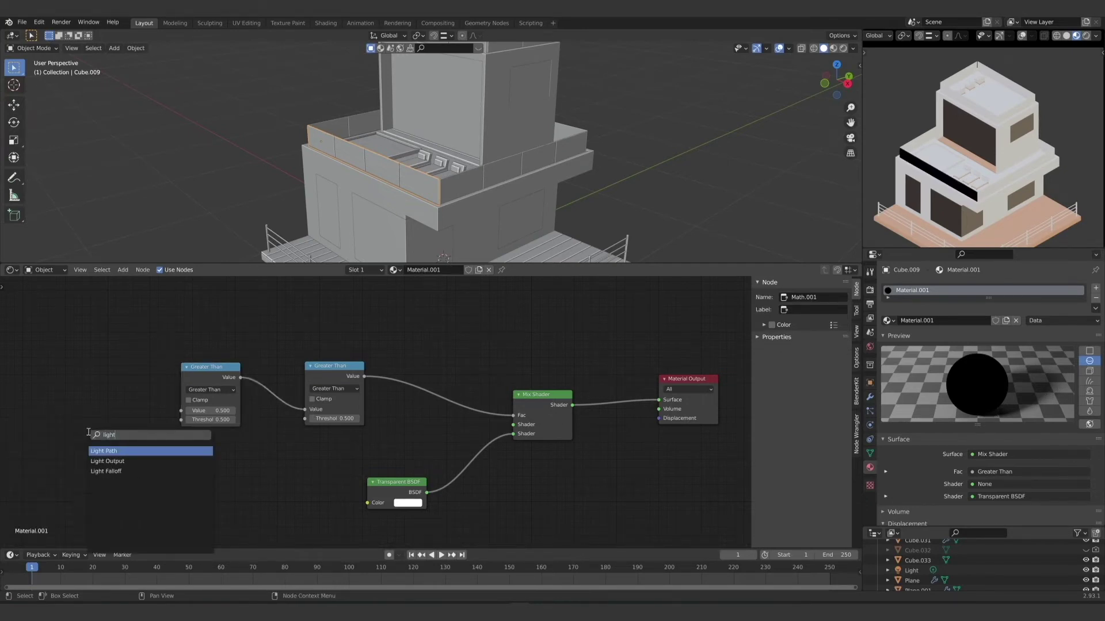
key(Return)
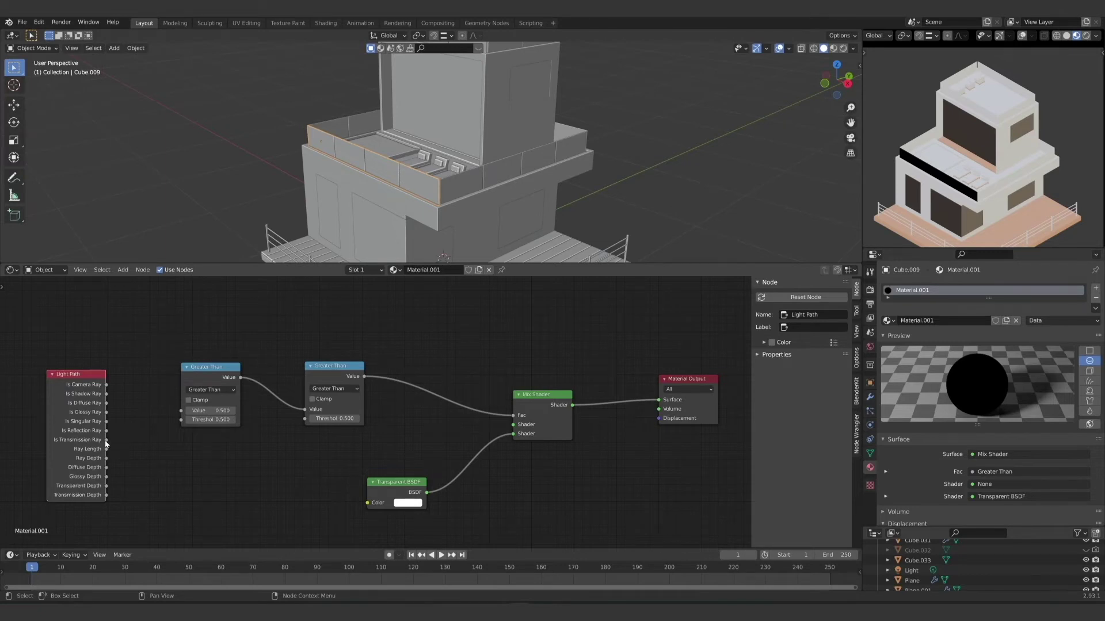
drag(106, 443, 305, 419)
drag(207, 373, 205, 347)
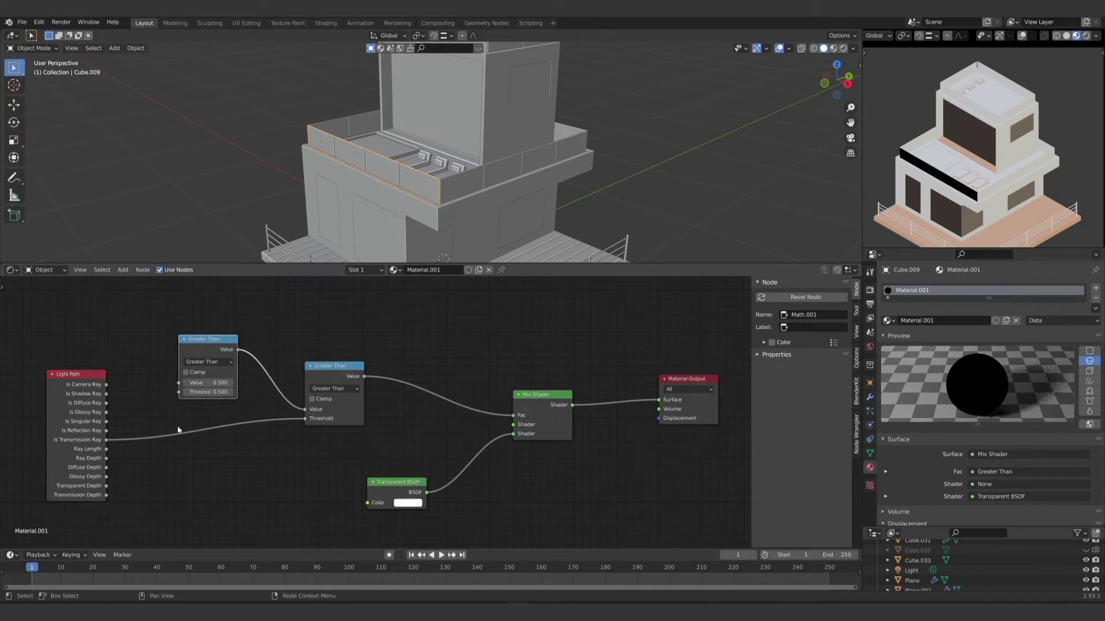
drag(105, 394, 180, 384)
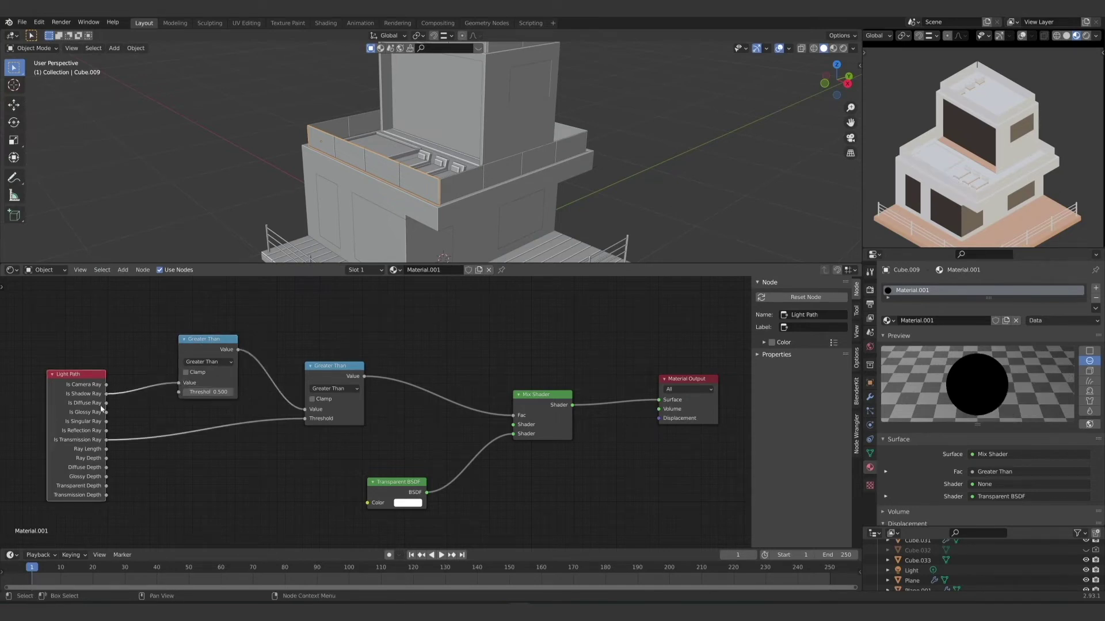
drag(106, 403, 179, 393)
middle_drag(379, 425, 306, 434)
scroll(292, 459, down, 2)
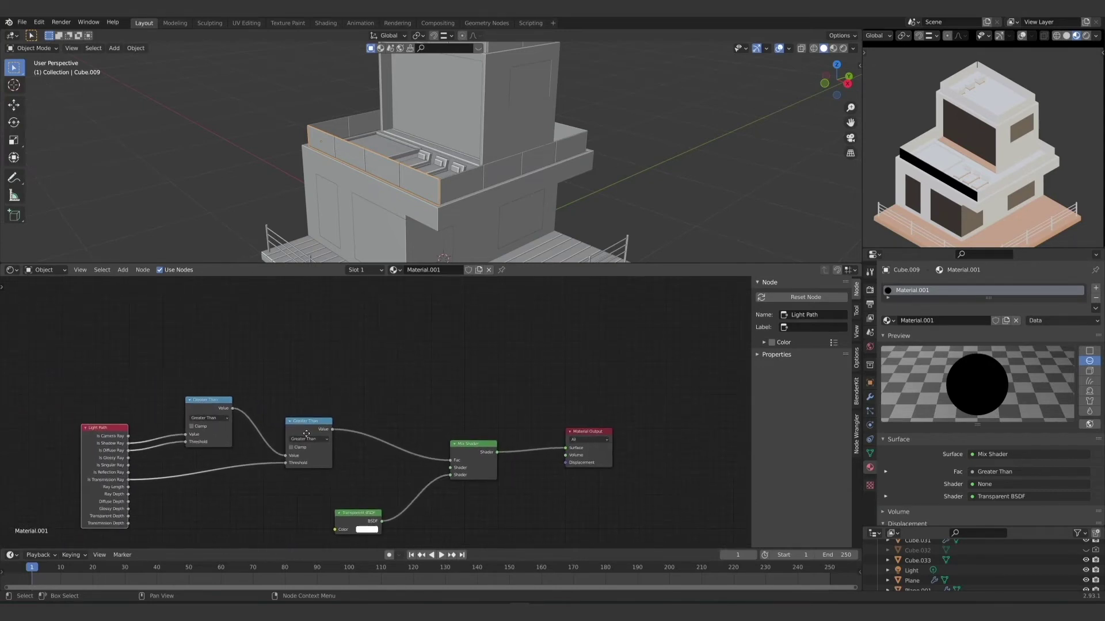
click(339, 337)
Step: Feed a Glass BSDF (roughness 0, IOR 1.330) into the Mix Shader's first Shader, then save
key(shift+a)
click(340, 348)
text(glass)
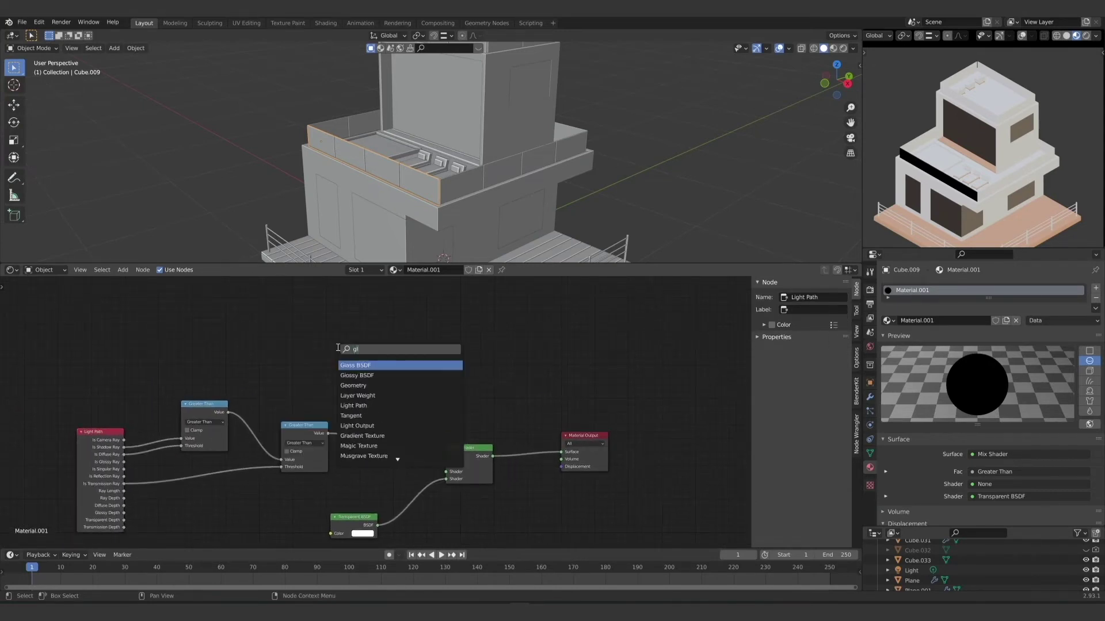
click(366, 364)
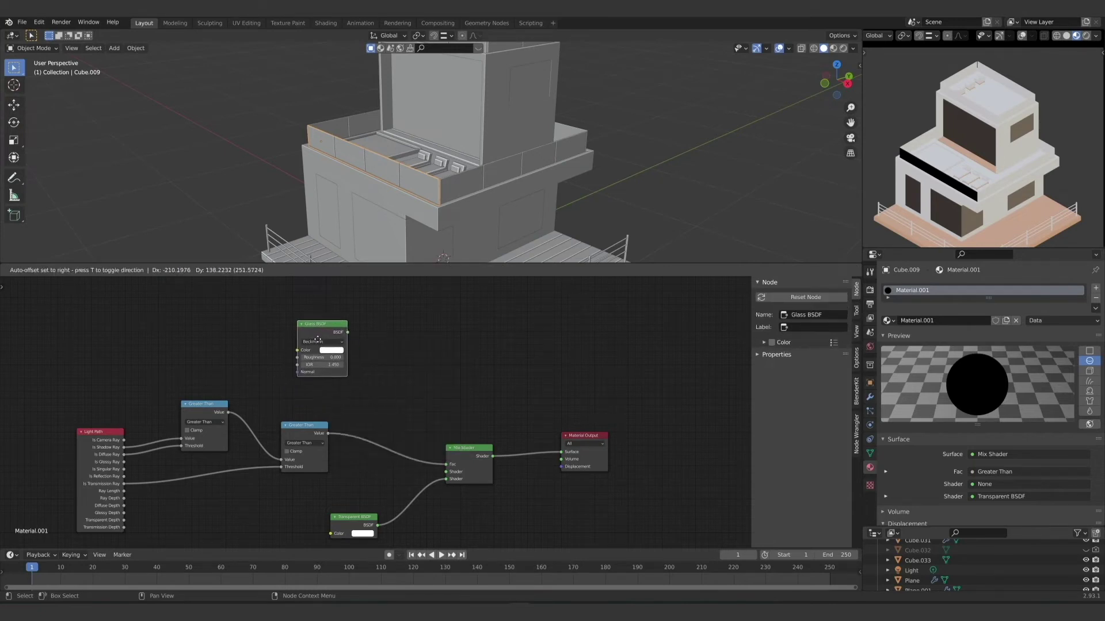
click(313, 346)
middle_drag(333, 359, 294, 354)
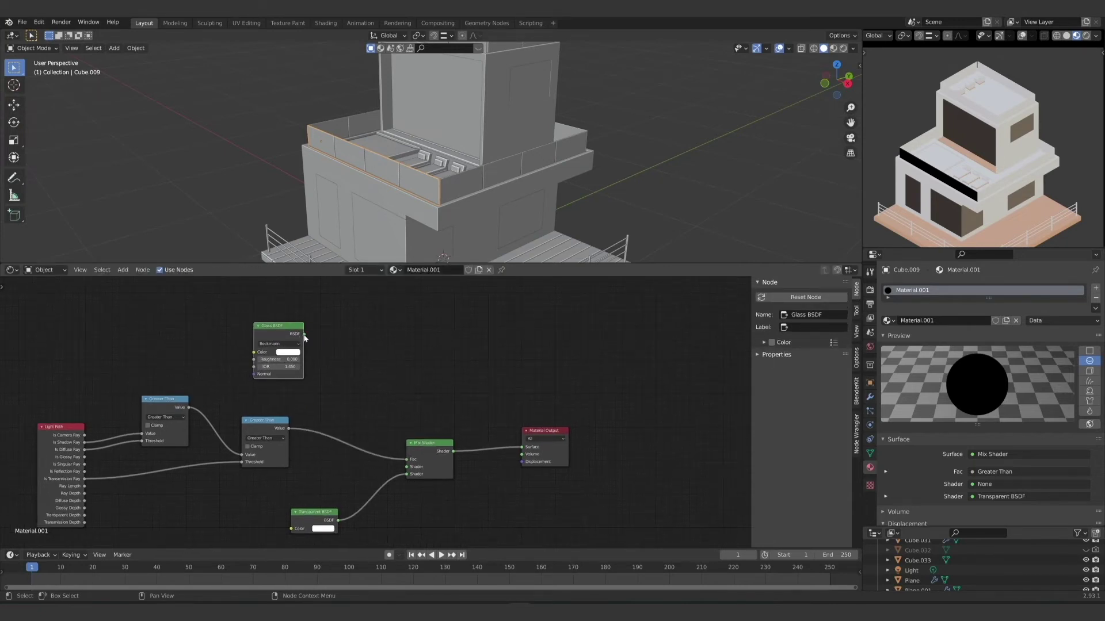
drag(304, 334, 408, 468)
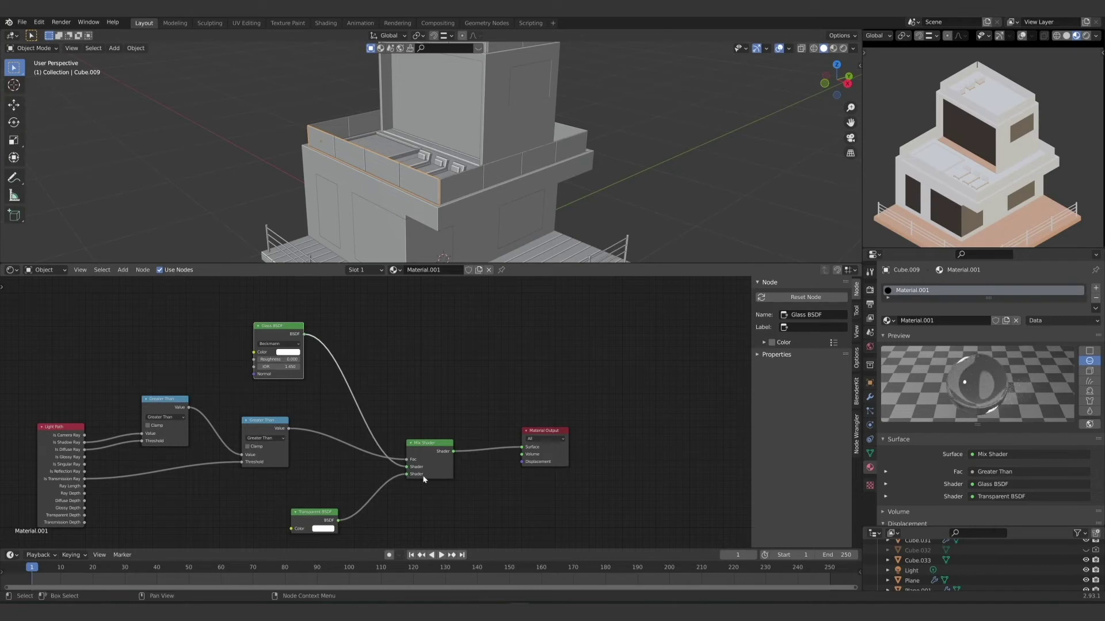
click(288, 360)
key(Return)
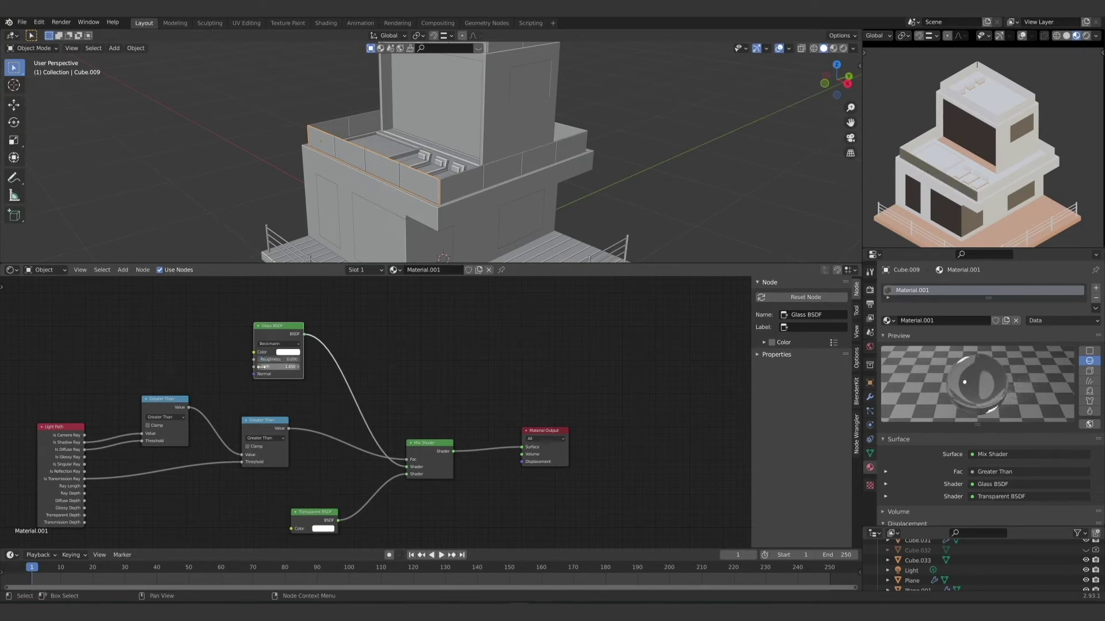
click(278, 367)
text(1.330)
key(Return)
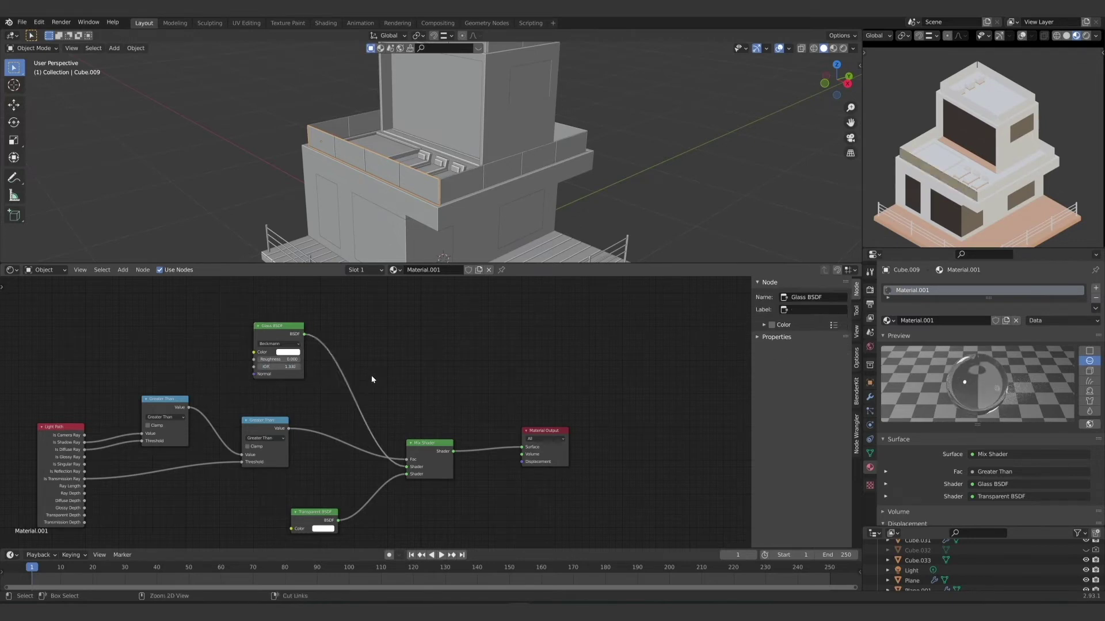
key(ctrl+s)
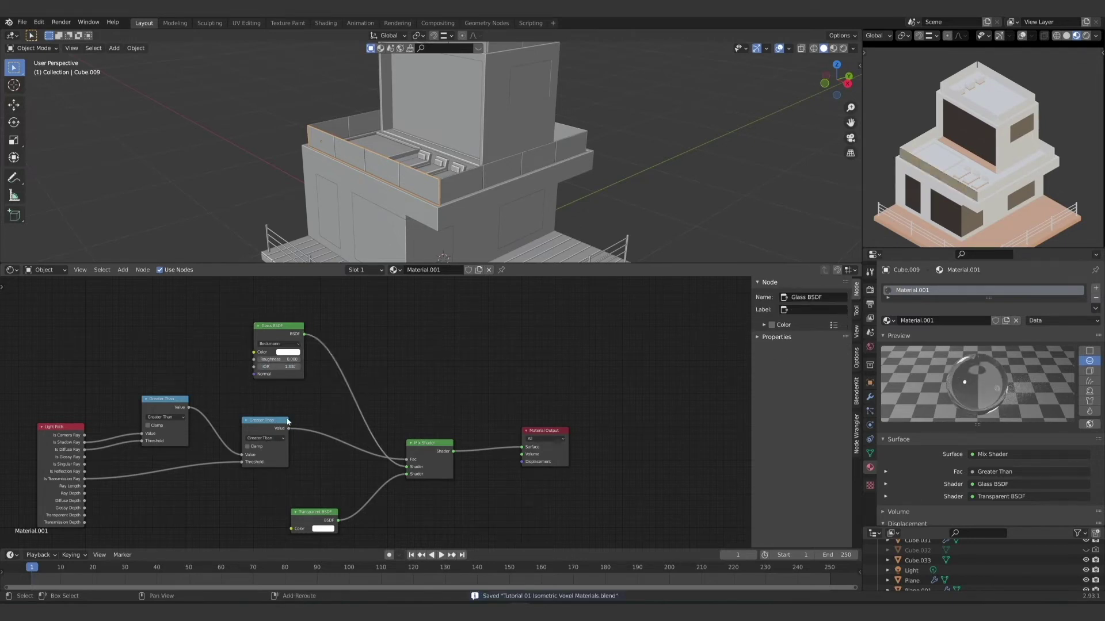
Step: Lower the Transparent BSDF colour from white to a light grey
middle_drag(278, 420, 296, 409)
scroll(969, 175, up, 6)
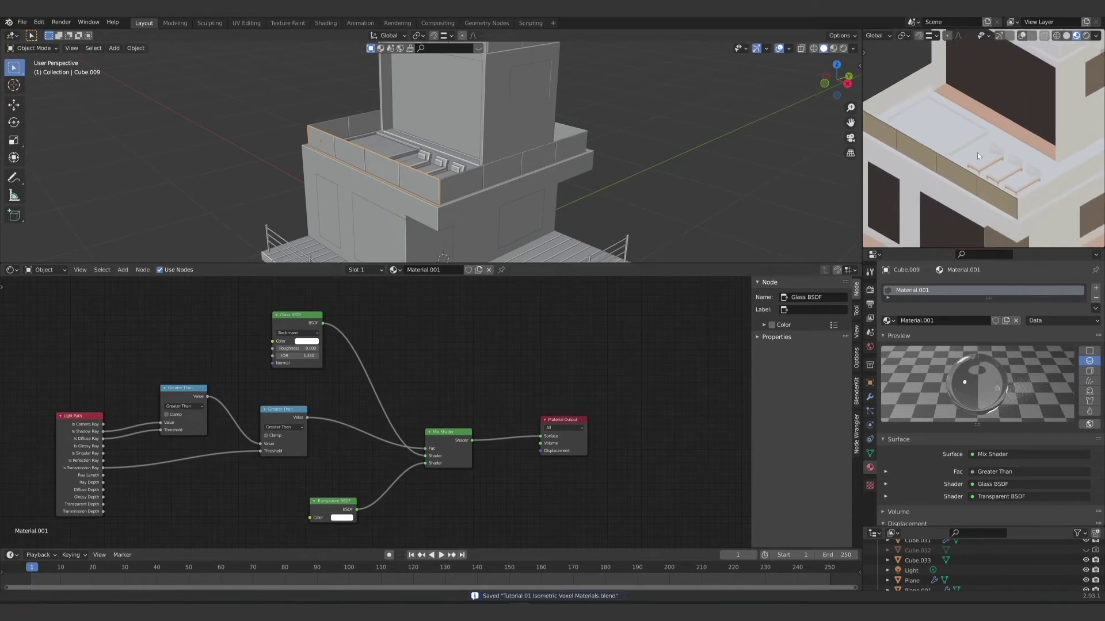
shift+middle_drag(1002, 157, 979, 161)
scroll(979, 161, down, 5)
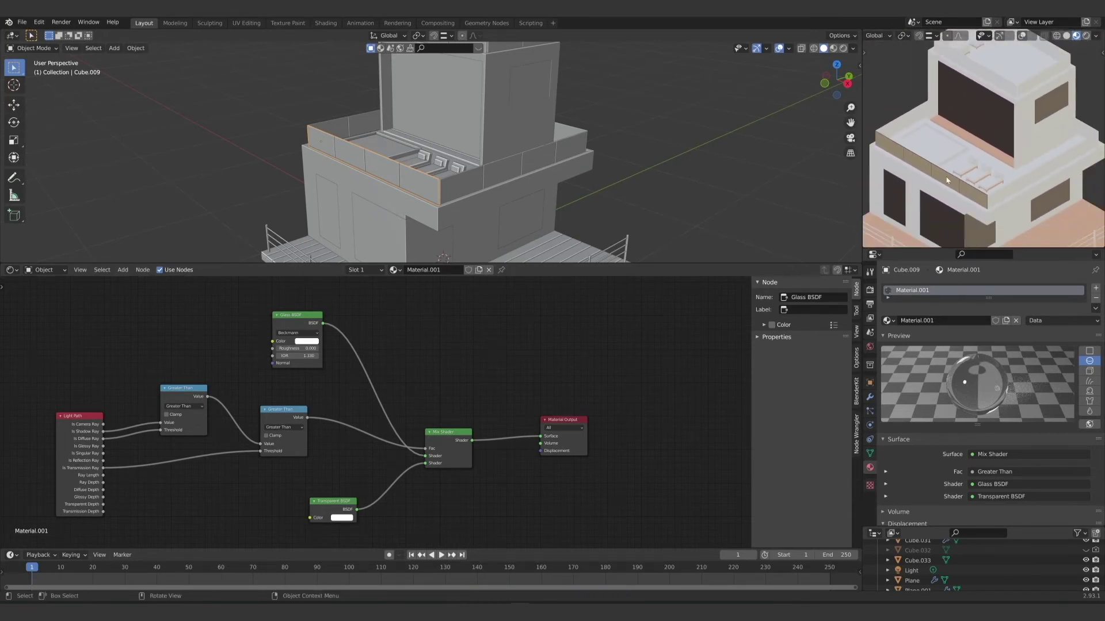
mouse_move(520, 184)
middle_down()
mouse_move(569, 167)
mouse_move(525, 203)
middle_up()
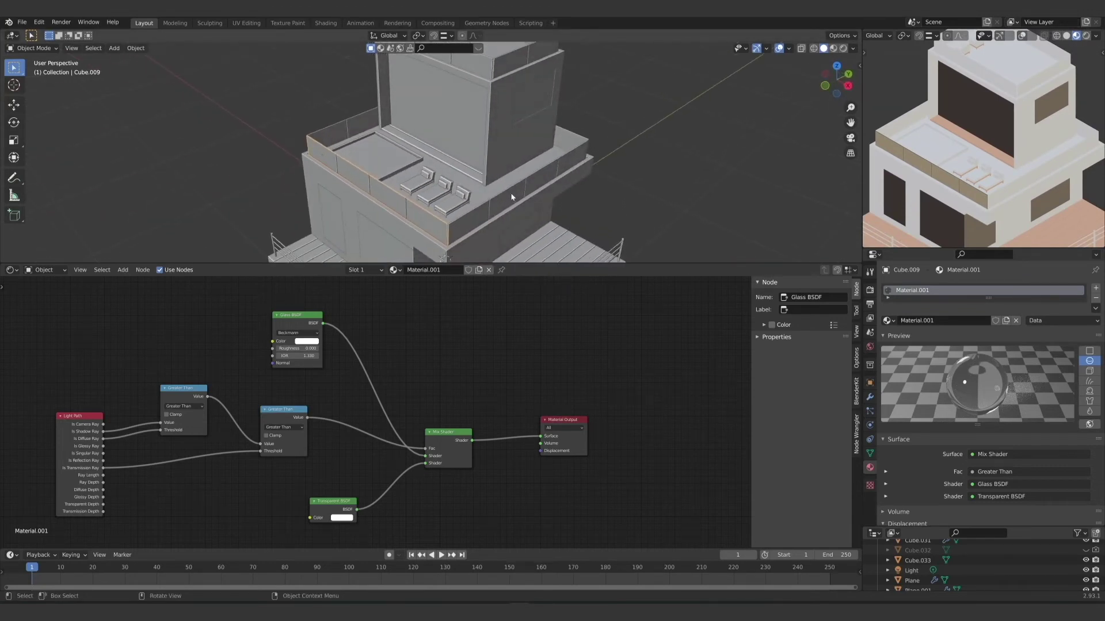
click(342, 518)
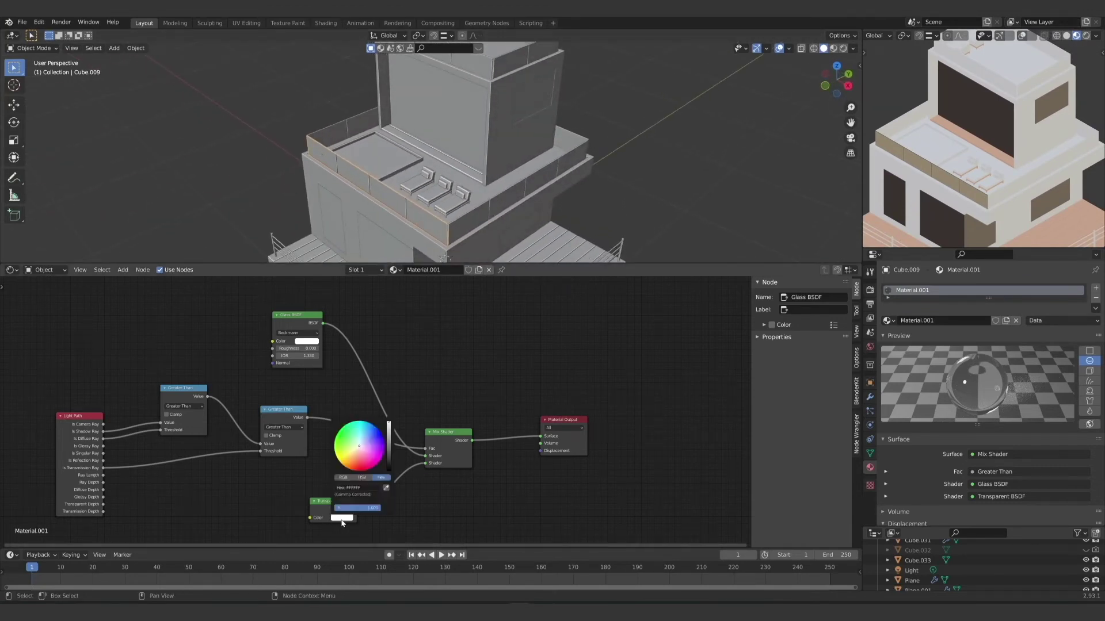
click(389, 433)
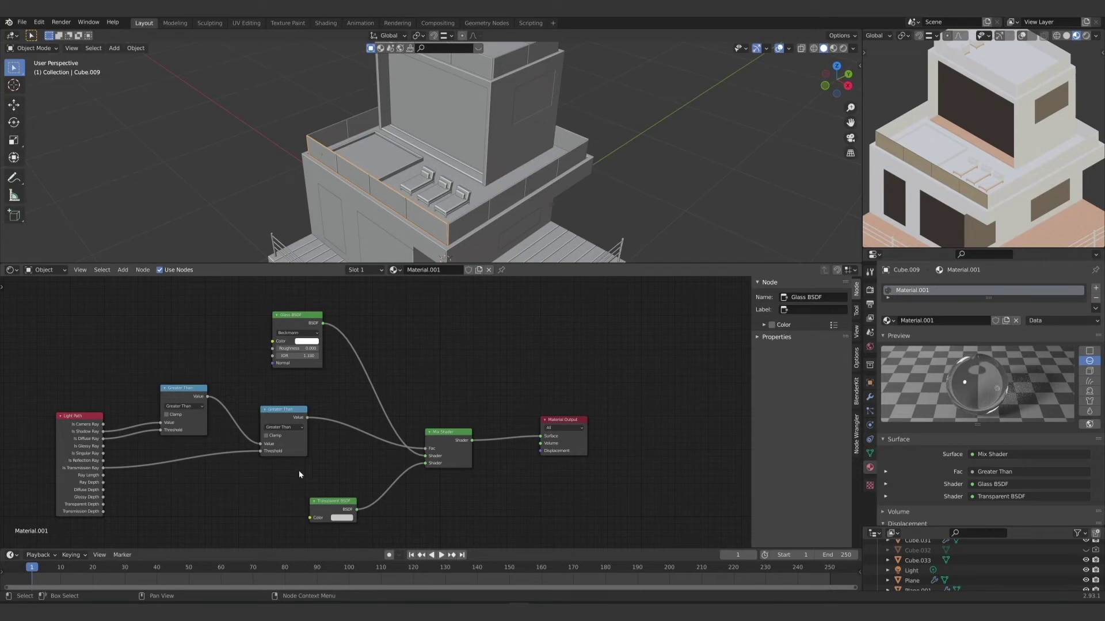
Step: Darken the Transparent BSDF colour further to grey 8F8F8F and bring up the area-merge options
middle_drag(349, 473, 310, 469)
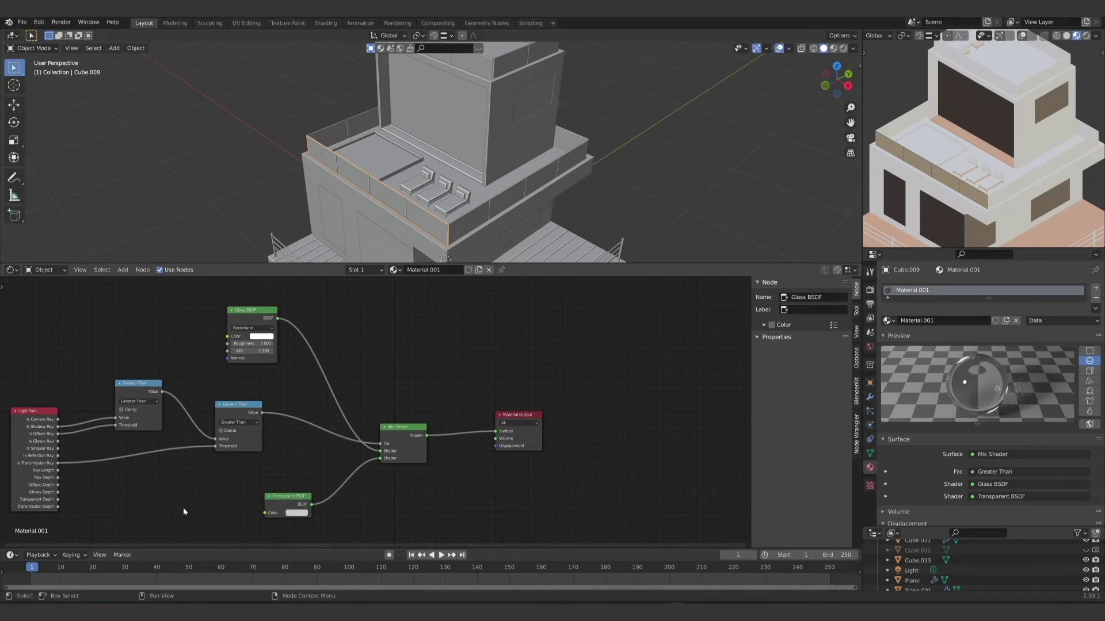
click(297, 513)
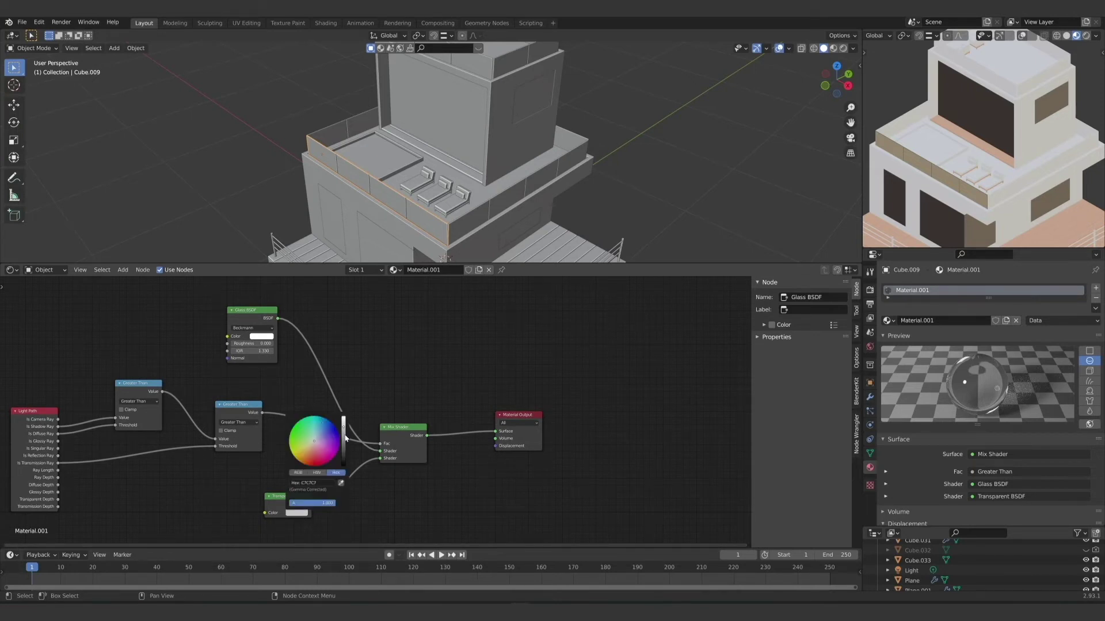
scroll(346, 439, down, 5)
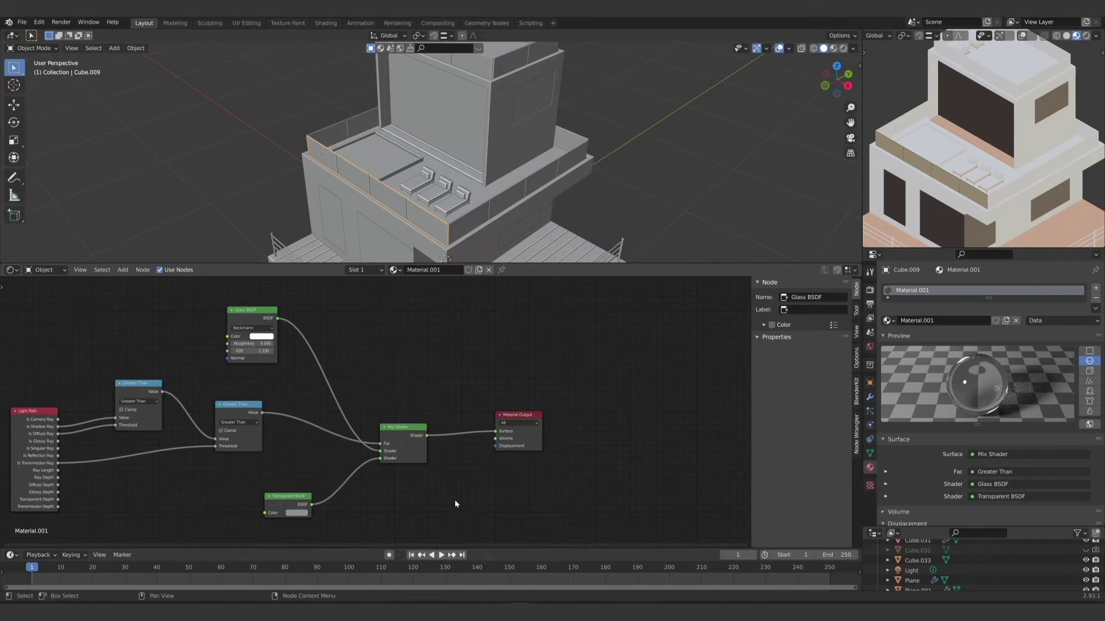
scroll(461, 492, down, 1)
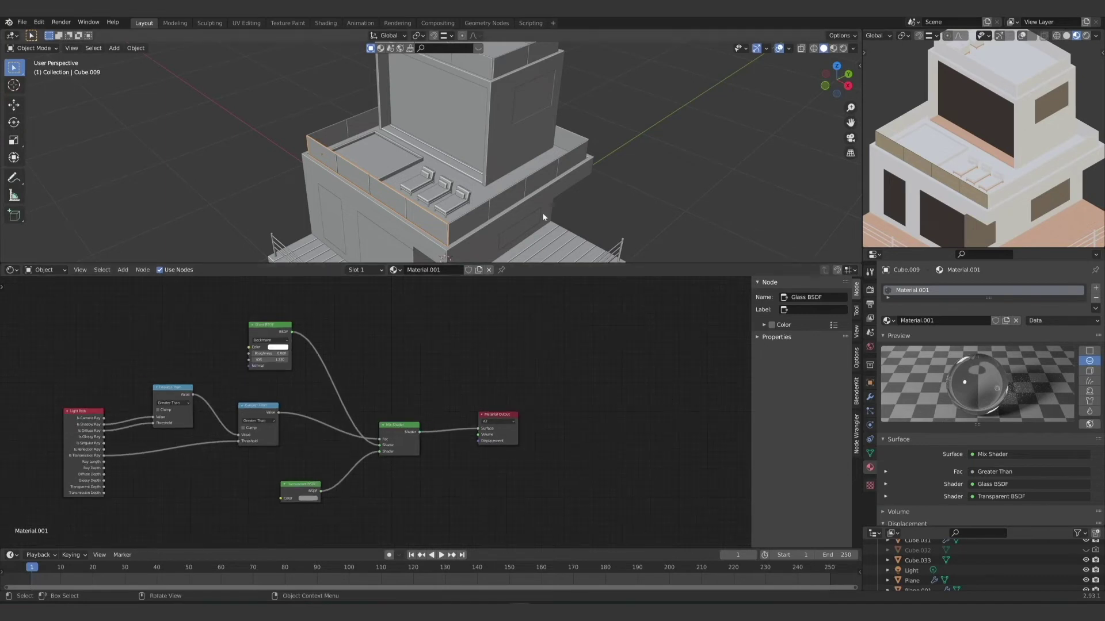
right_click(526, 265)
Step: Merge away the node editor, apply Material.001 to balcony panel Cube.012, and rename it Glass
click(526, 264)
click(495, 314)
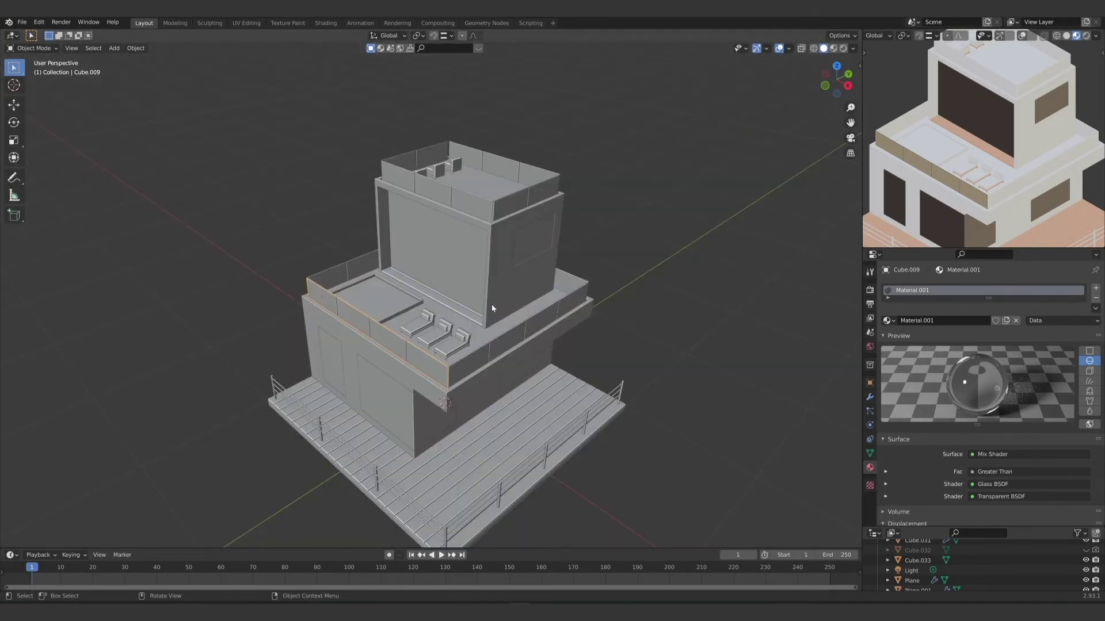
click(480, 363)
click(888, 320)
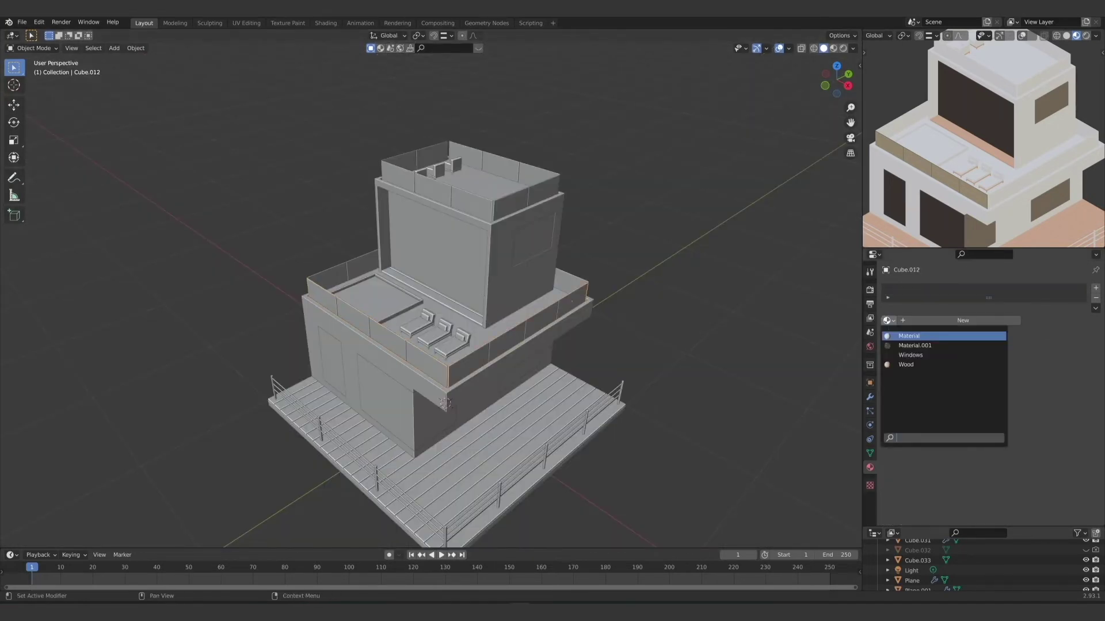
click(920, 347)
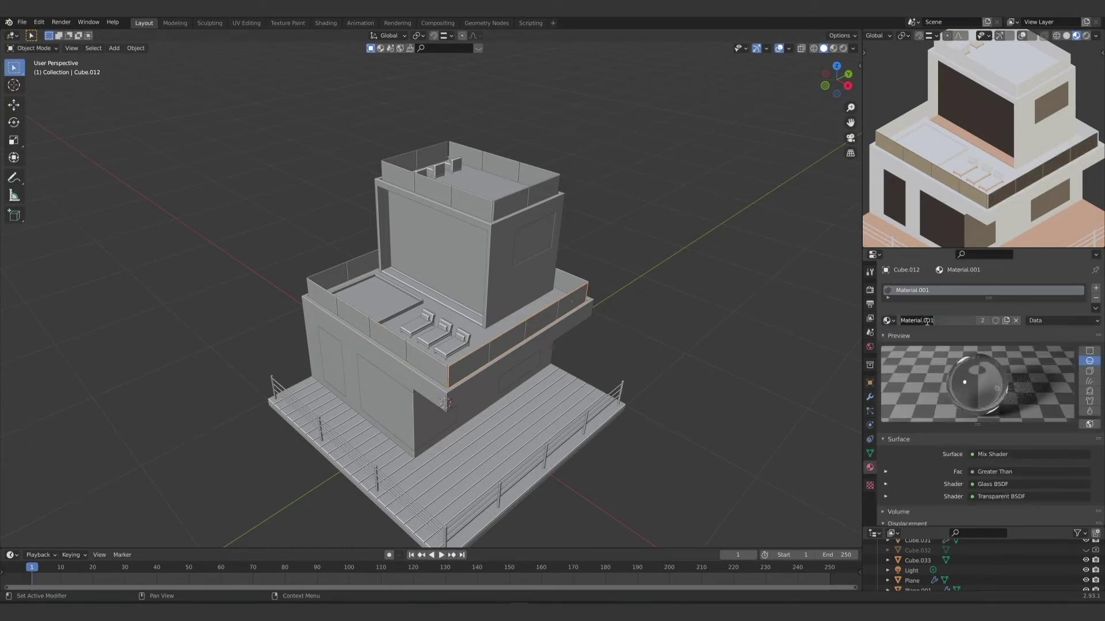
text(Glass)
key(Return)
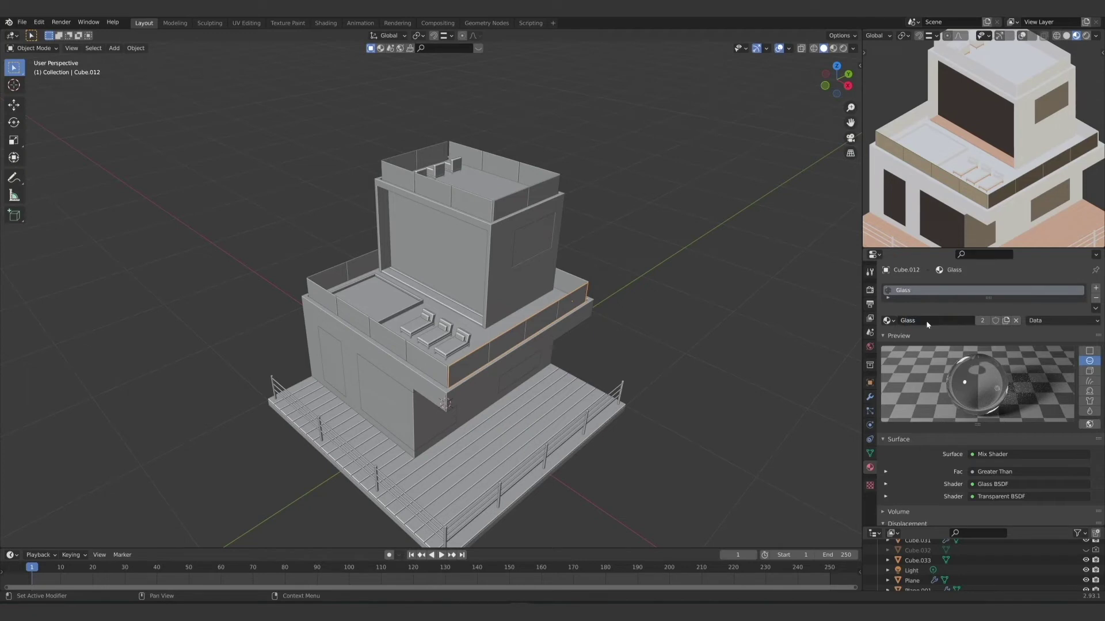
Step: Apply the Glass material to two more glass railing panels
middle_drag(604, 322, 581, 317)
click(580, 316)
click(886, 321)
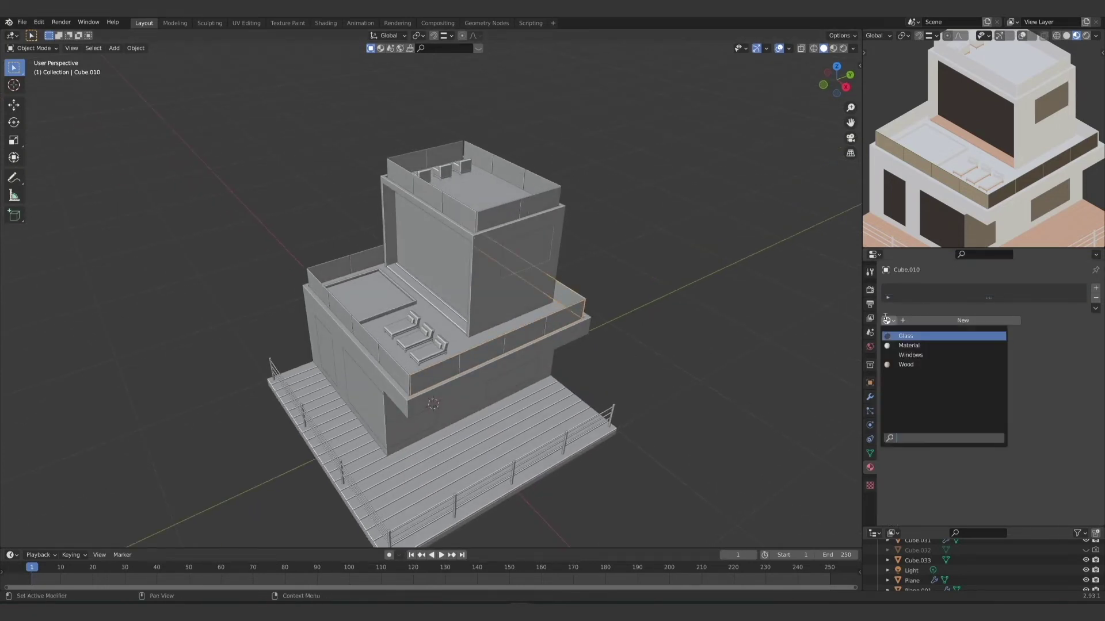
click(901, 348)
click(573, 302)
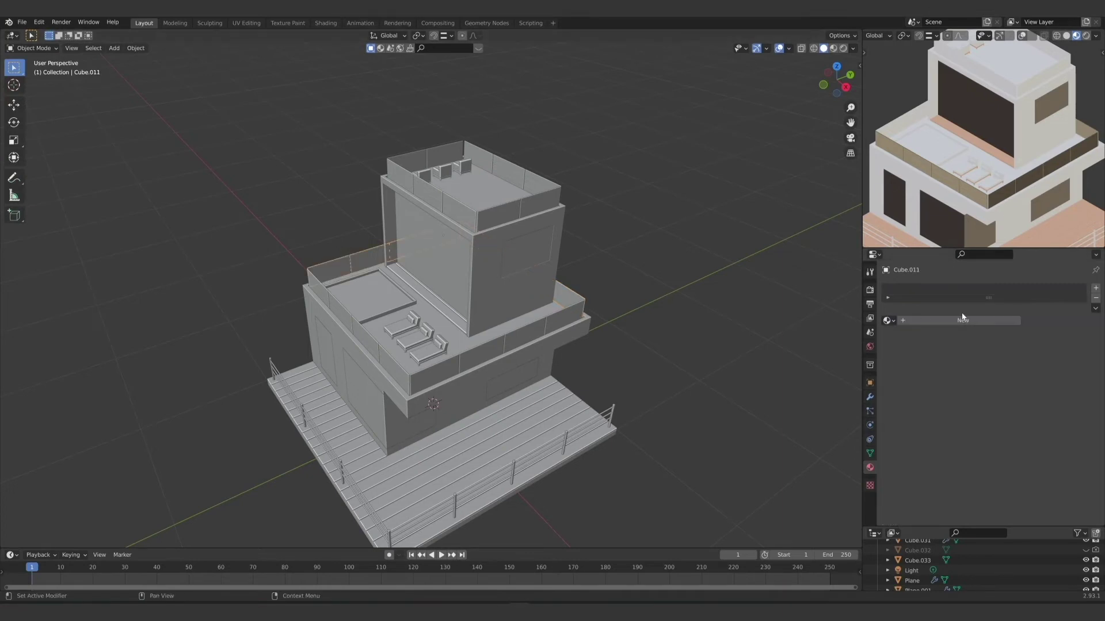
click(886, 320)
click(902, 345)
Step: Apply the Glass material to the four roof parapet panels
click(493, 219)
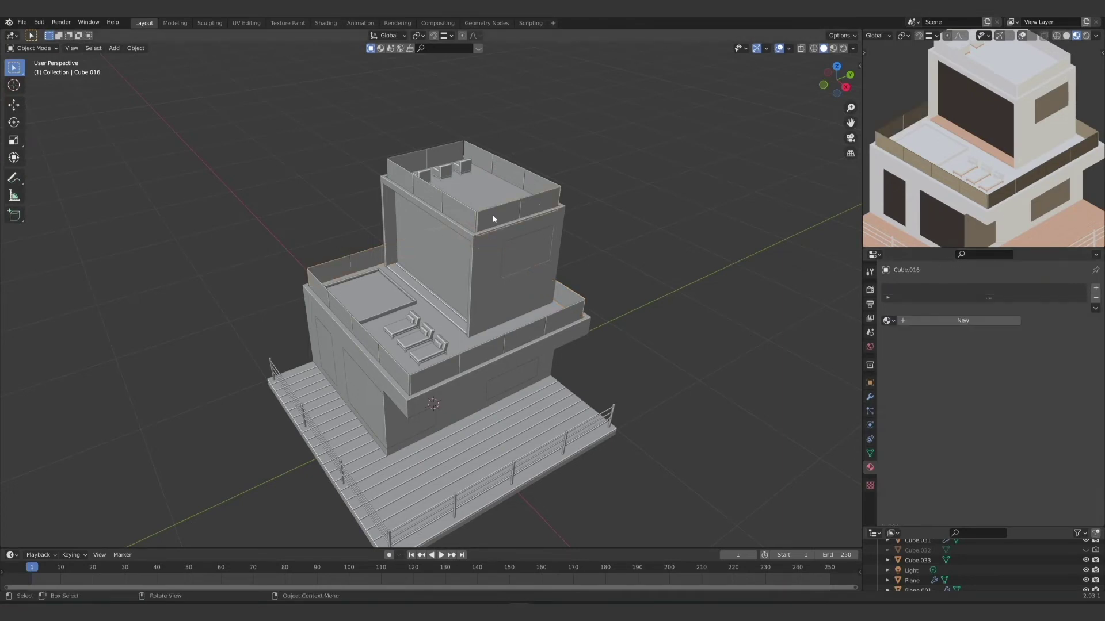
click(886, 320)
click(901, 346)
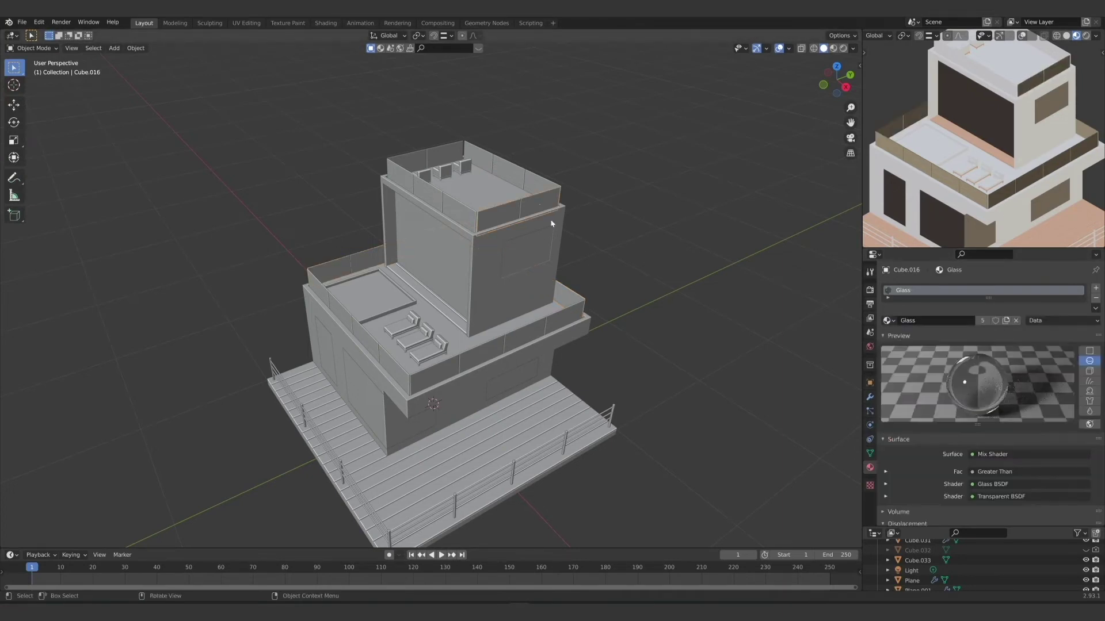
click(459, 214)
click(887, 321)
click(902, 338)
click(538, 190)
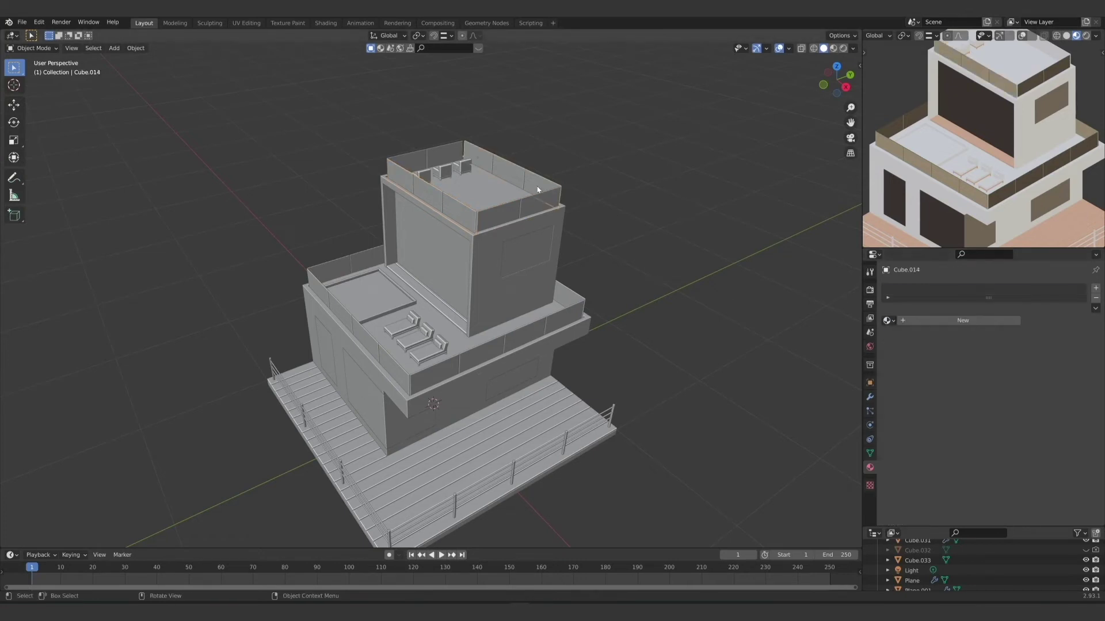
click(887, 321)
click(902, 338)
click(467, 167)
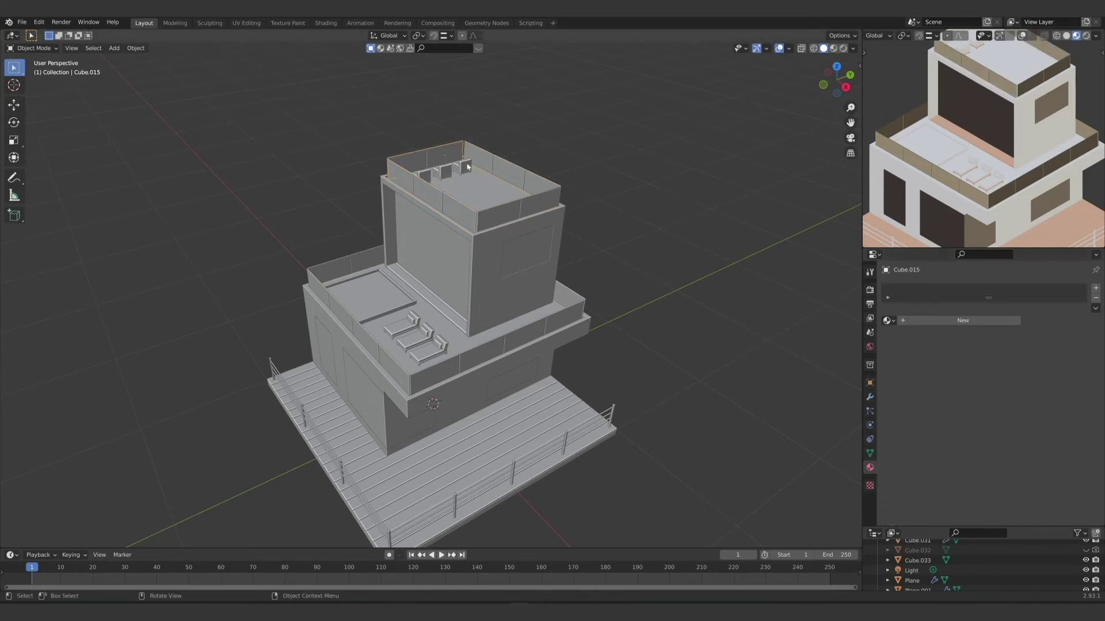
click(887, 321)
click(899, 343)
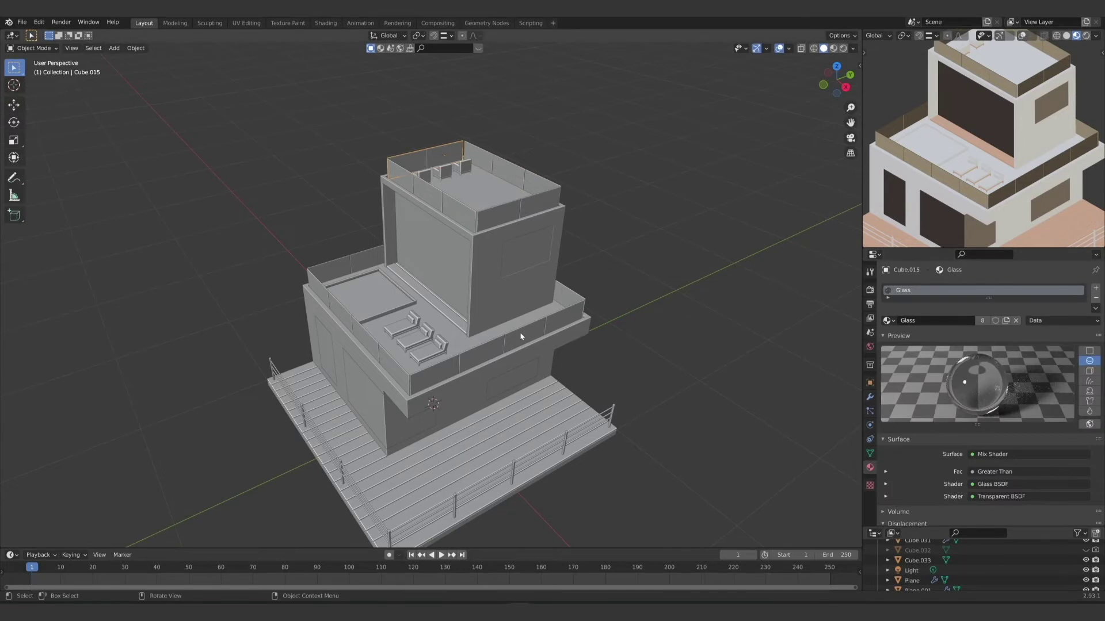
Step: Save the house file with Ctrl+S and check the building in Rendered shading
middle_drag(521, 336, 506, 286)
key(ctrl+s)
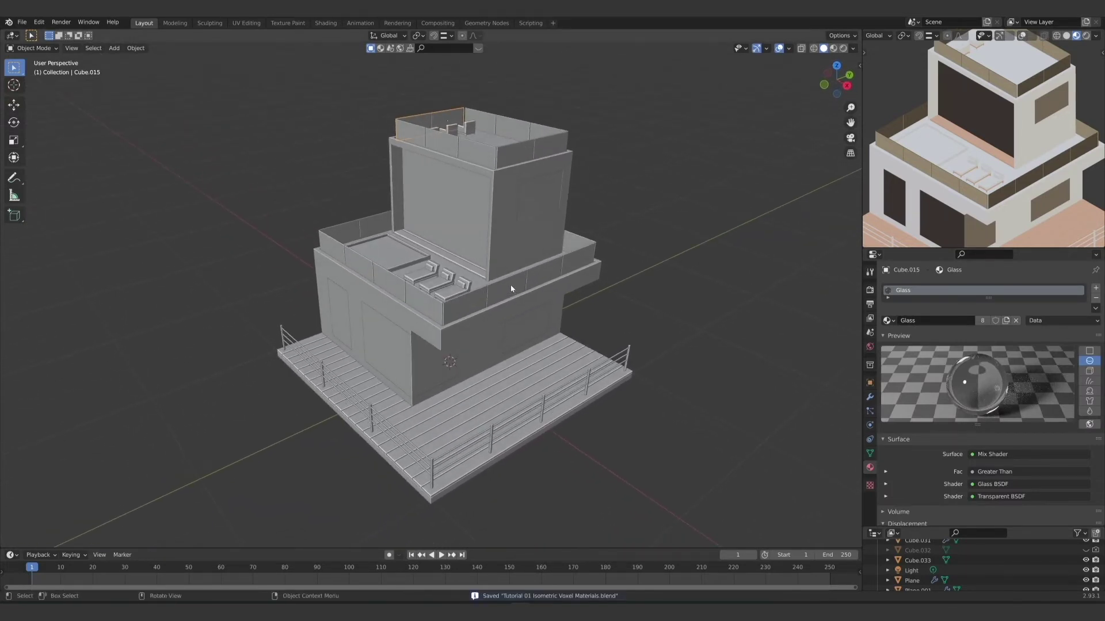
key(z)
click(515, 217)
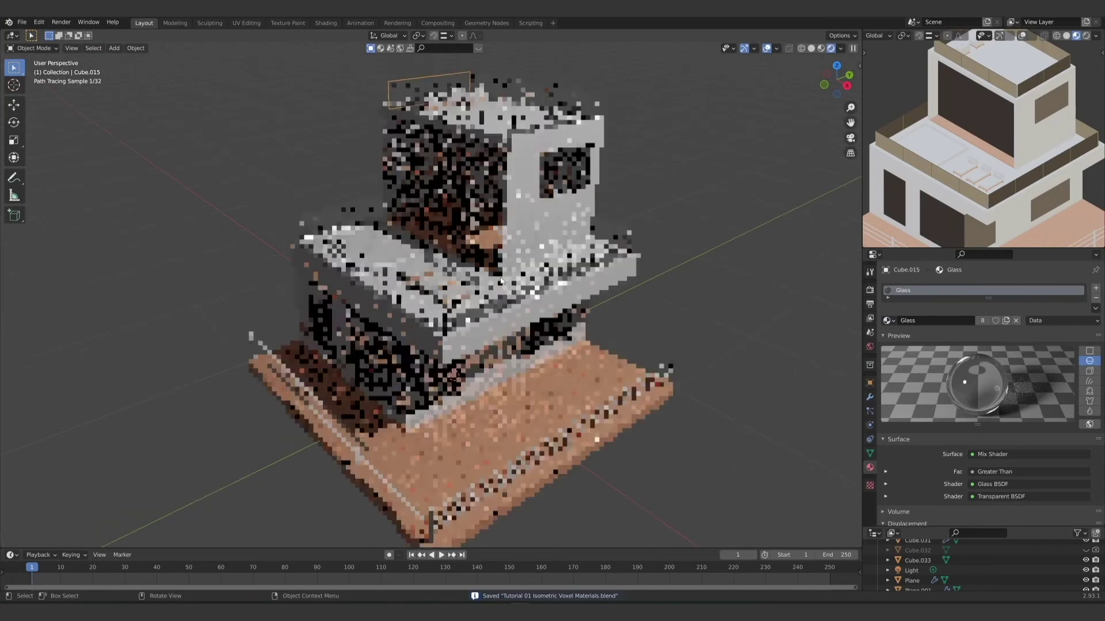
middle_drag(730, 286, 705, 333)
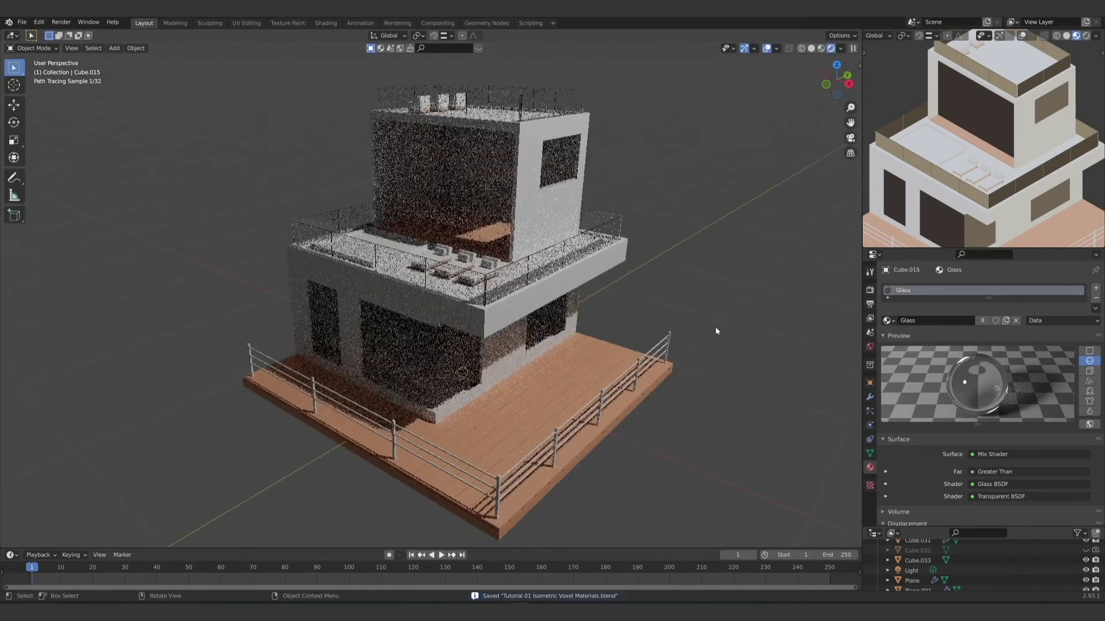
scroll(361, 351, down, 3)
Step: Switch back to Solid shading, then view the building in Material Preview
click(361, 351)
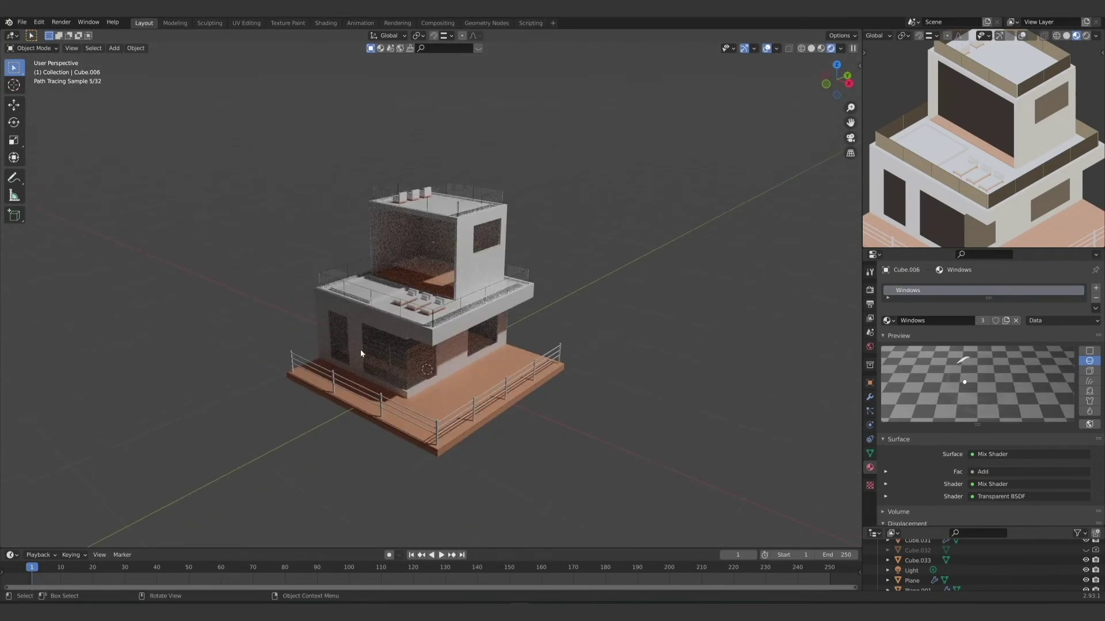
key(z)
click(438, 340)
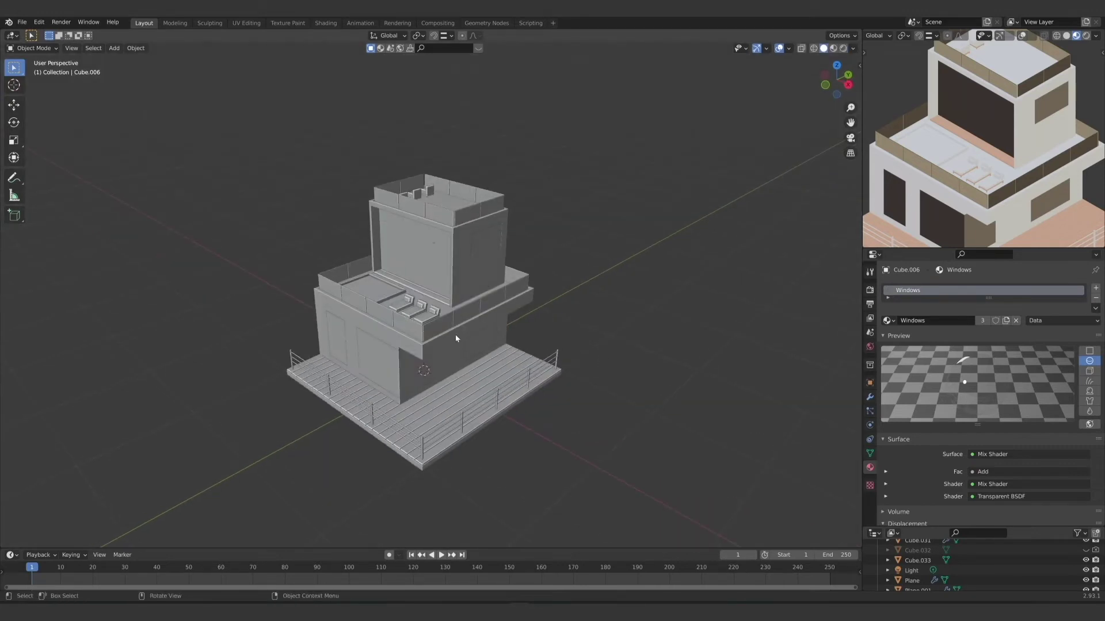
scroll(455, 338, up, 3)
scroll(456, 337, down, 1)
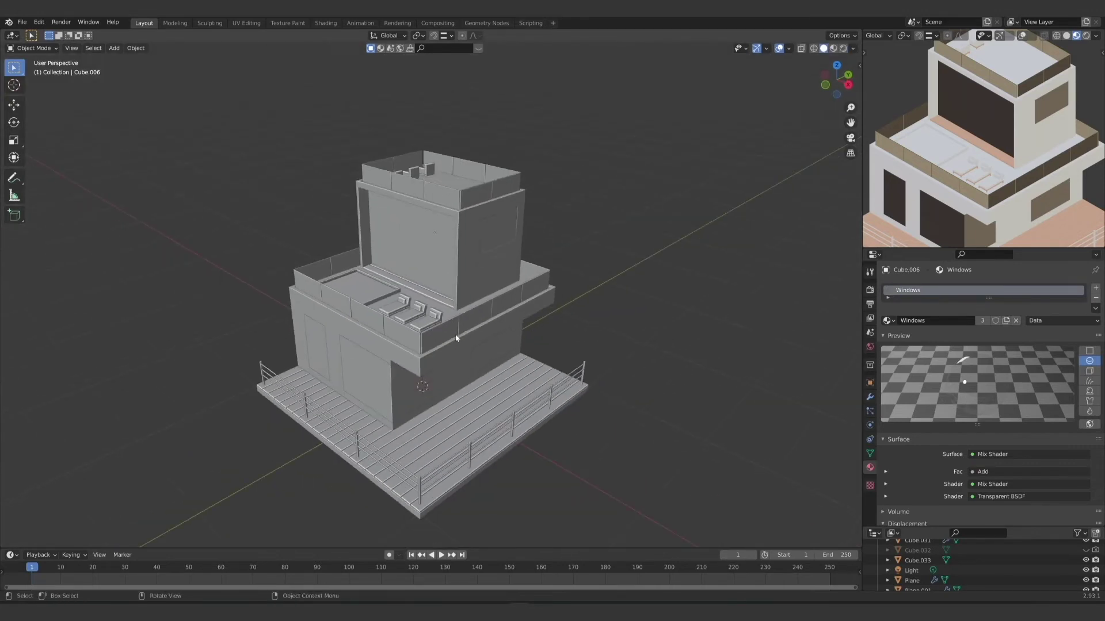
click(833, 48)
mouse_move(495, 288)
middle_down()
mouse_move(464, 295)
mouse_move(495, 292)
middle_up()
Step: Select rooftop slab Cube.007 and view the pool and loungers close up in Solid shading
mouse_move(387, 316)
middle_down()
mouse_move(413, 298)
mouse_move(395, 297)
middle_up()
scroll(391, 250, up, 5)
click(392, 250)
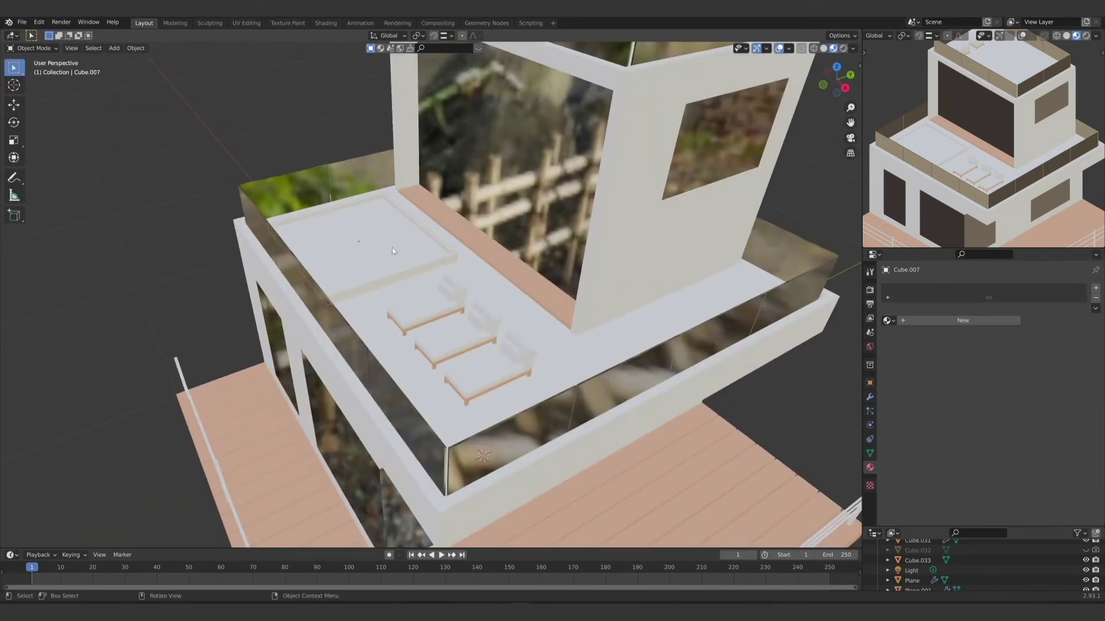
click(823, 48)
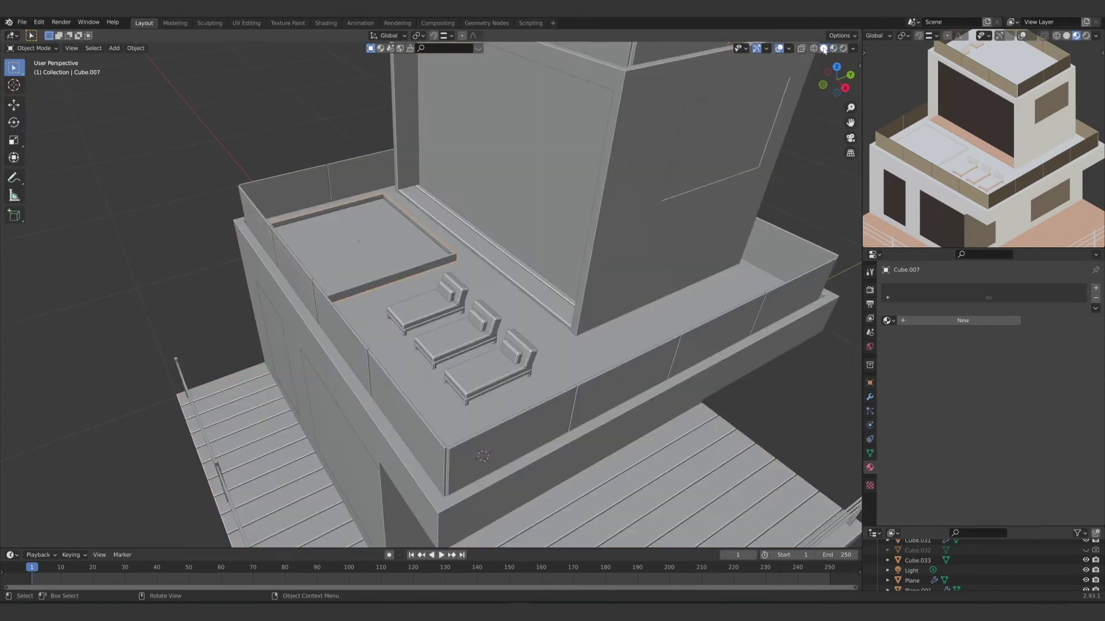
scroll(950, 173, up, 5)
scroll(964, 161, up, 1)
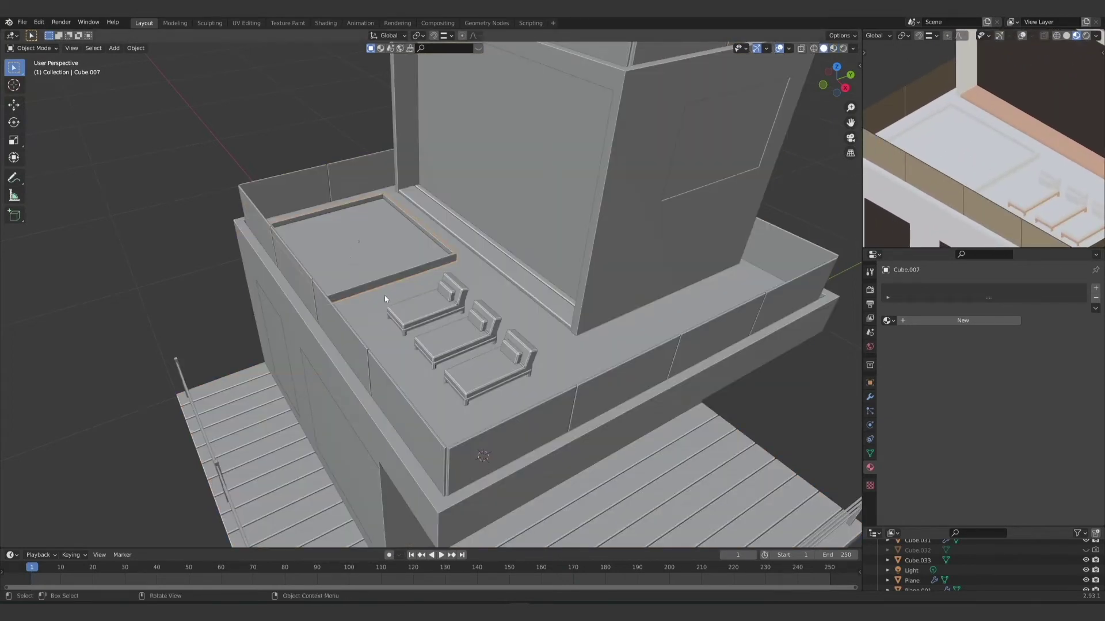
middle_drag(385, 295, 339, 271)
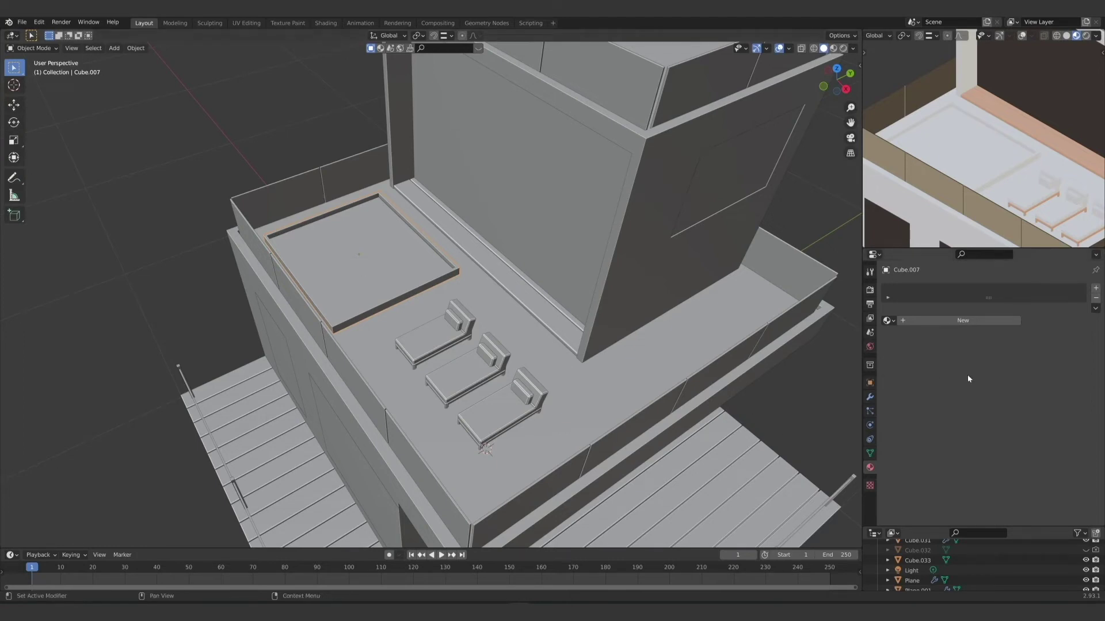
Step: Add two material slots to Cube.007 and enter Edit Mode
click(1095, 288)
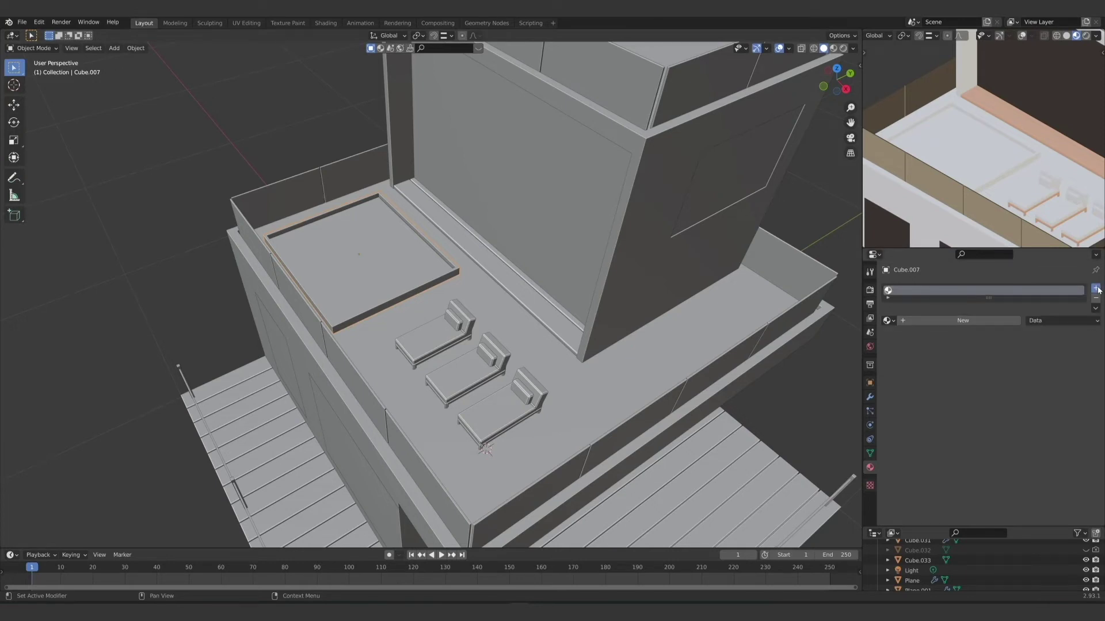
click(1095, 288)
click(888, 291)
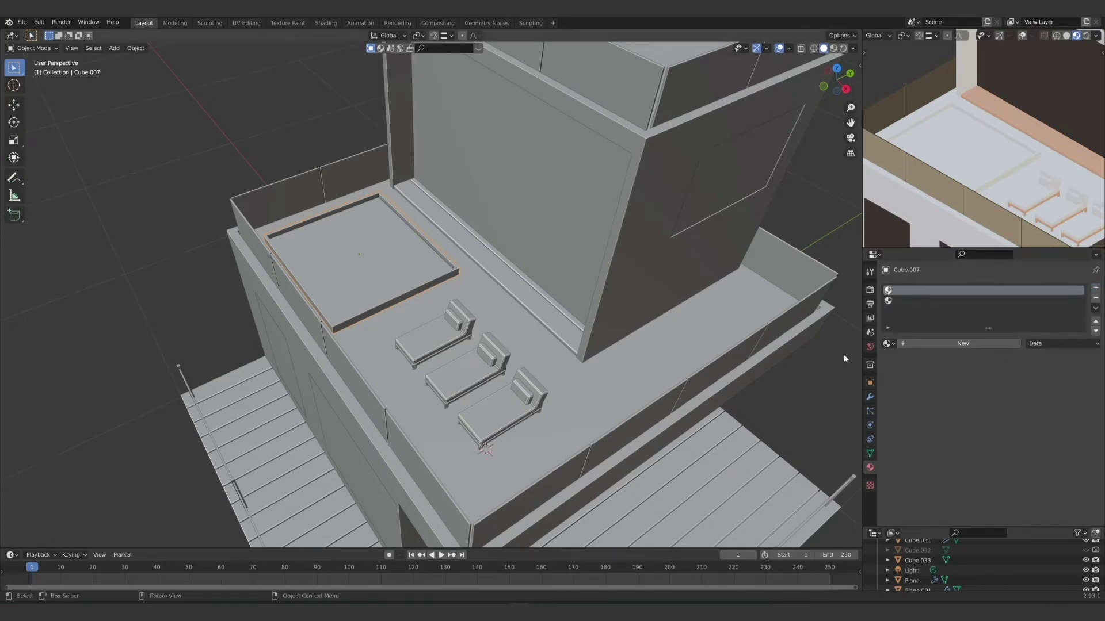
key(Tab)
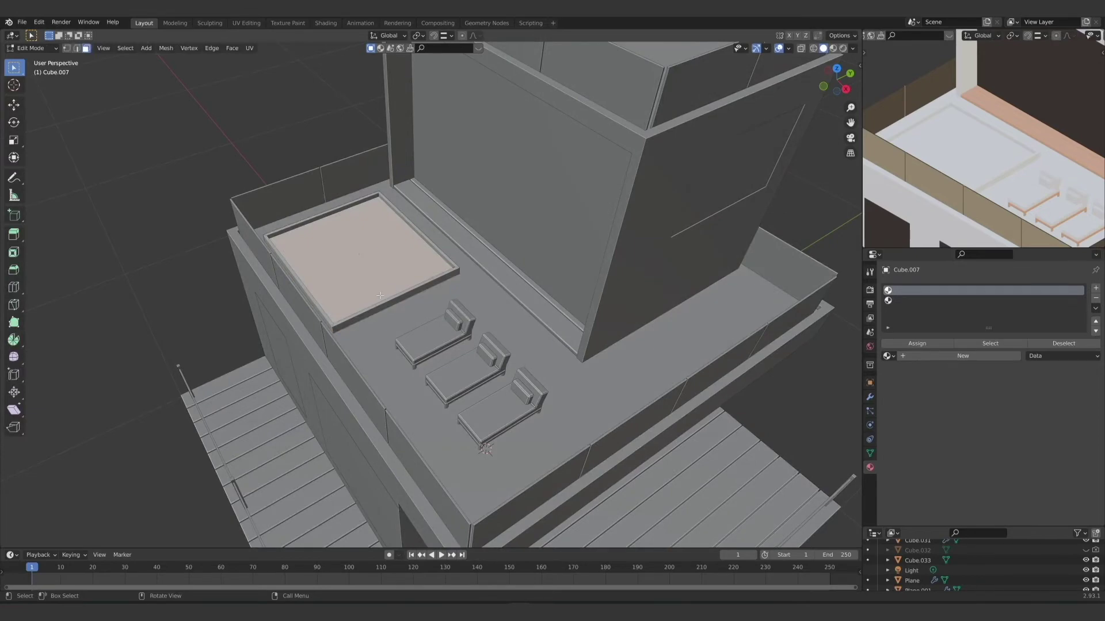
Step: Assign the pool's top face to the second material slot, then leave Edit Mode
scroll(380, 295, down, 3)
middle_drag(379, 295, 329, 279)
scroll(329, 280, up, 3)
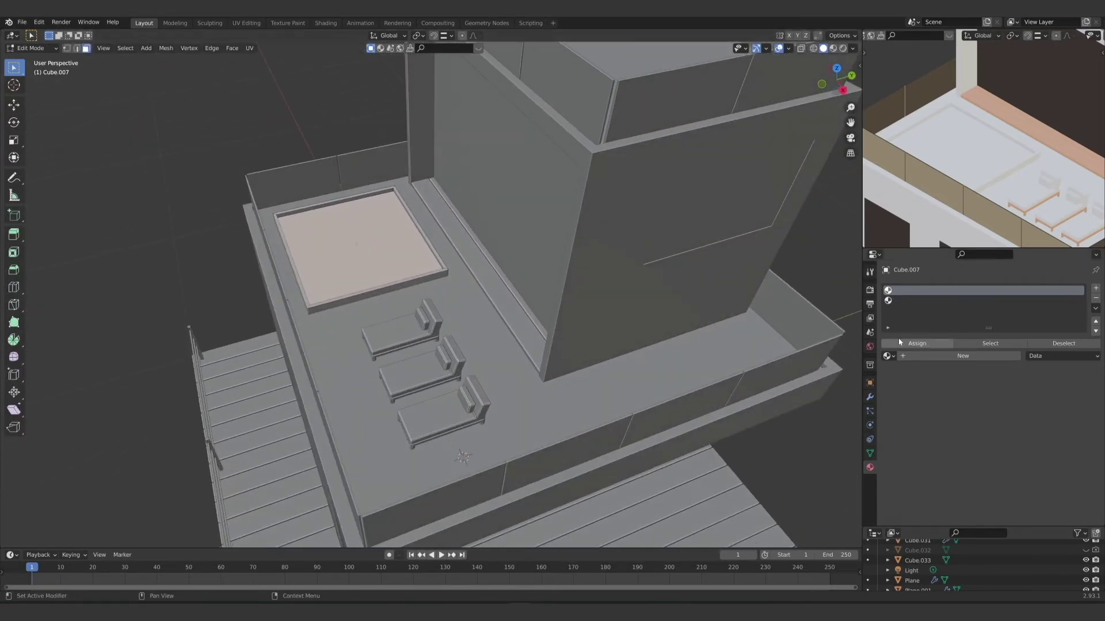
key(l)
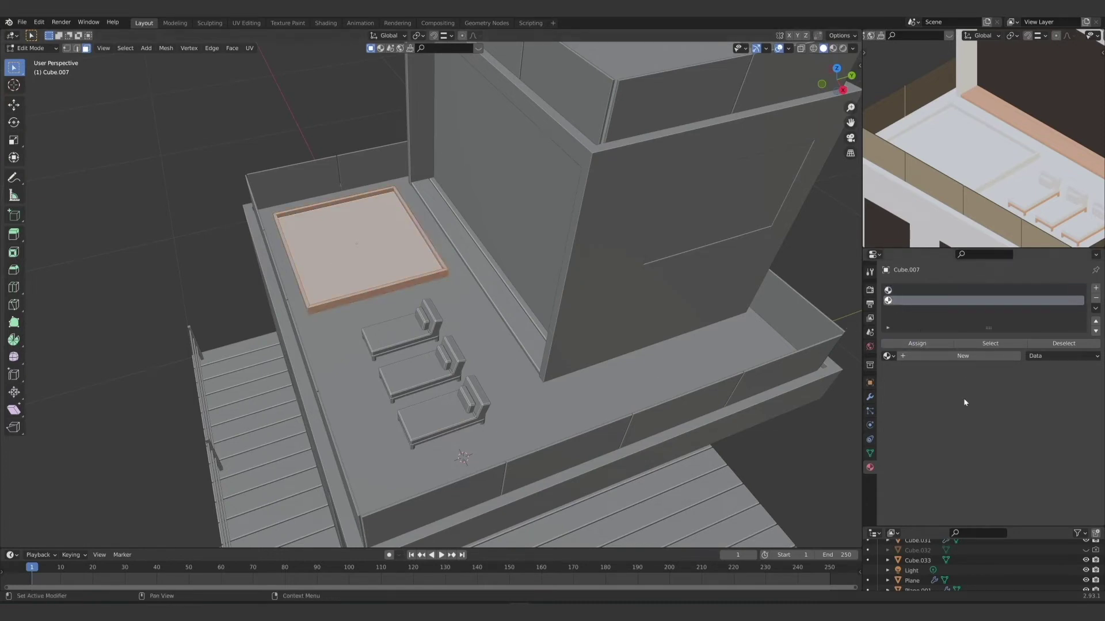
click(346, 241)
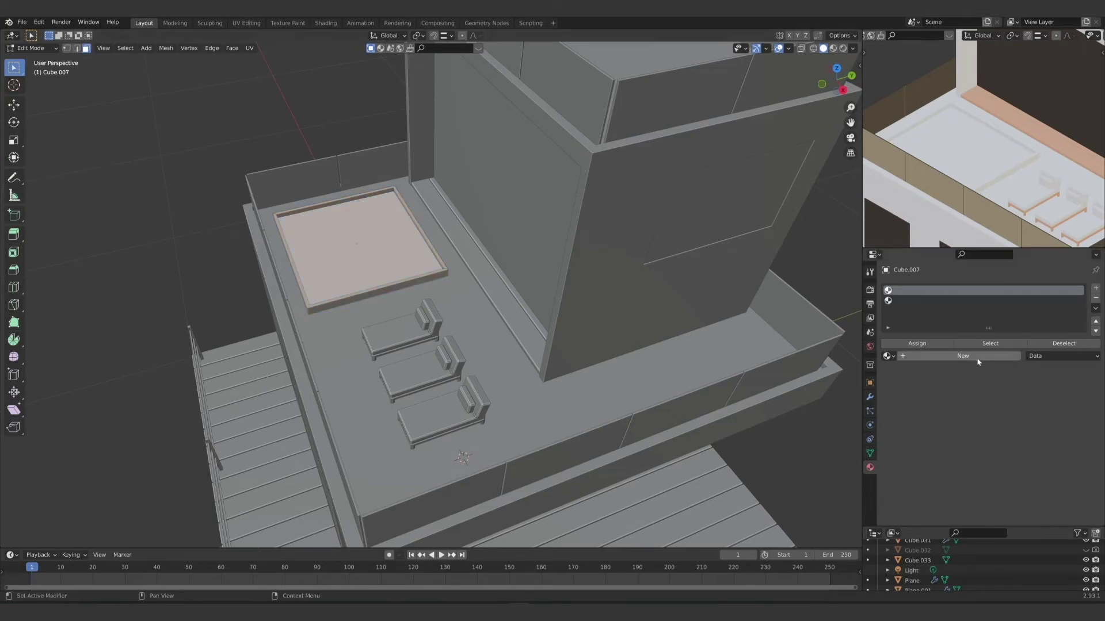
click(895, 301)
click(914, 343)
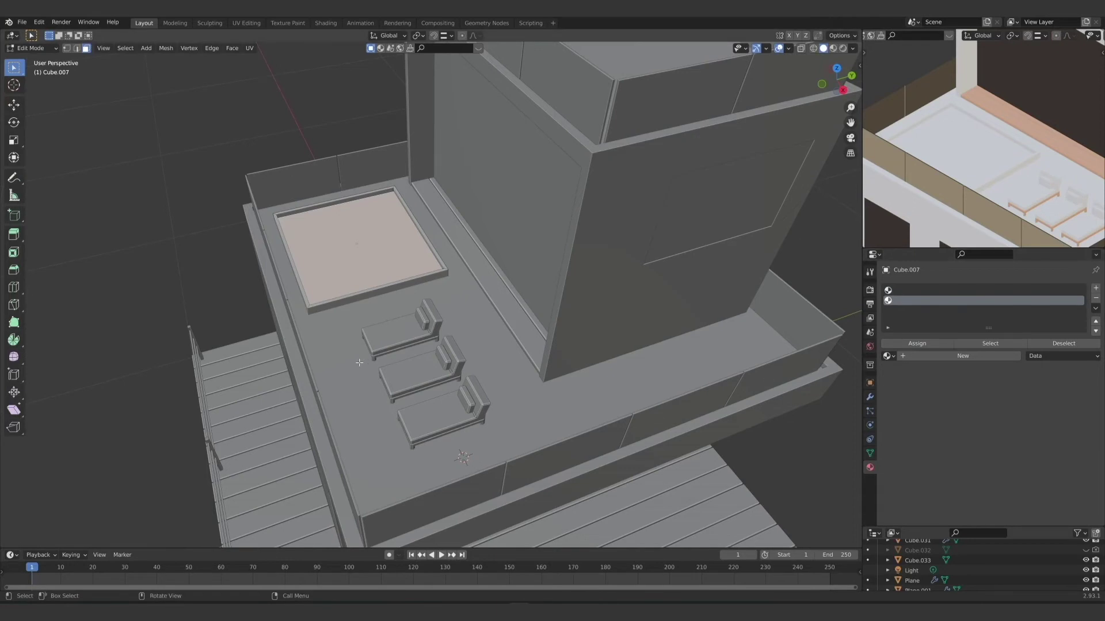
middle_drag(374, 345, 421, 346)
key(Tab)
scroll(346, 357, down, 2)
scroll(404, 342, up, 4)
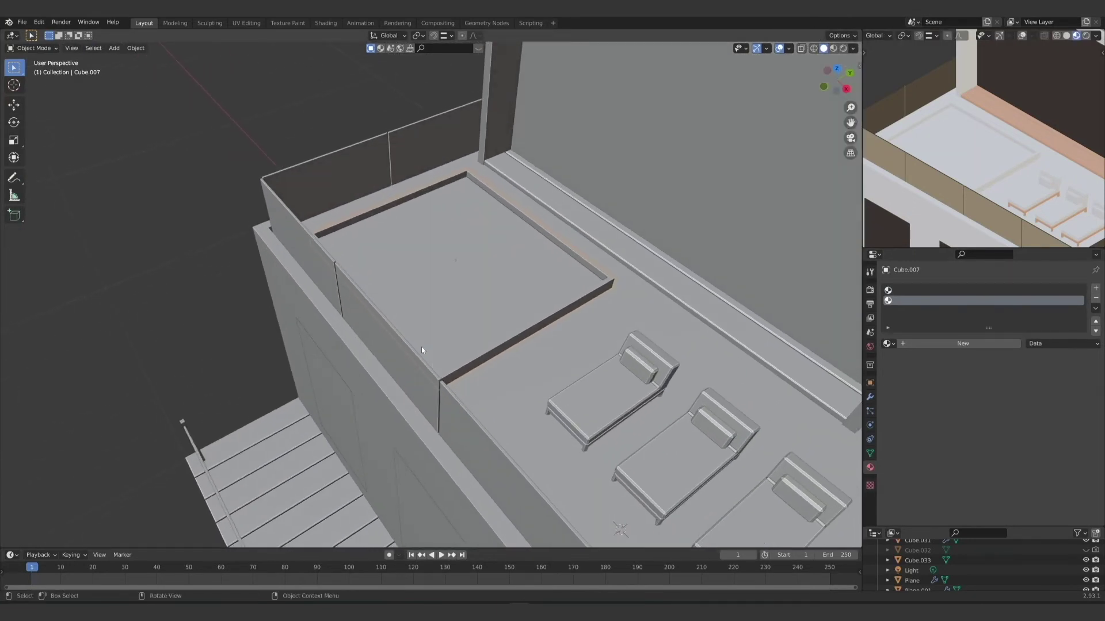
Step: Create a new material named Walls in the first slot
click(921, 290)
click(926, 346)
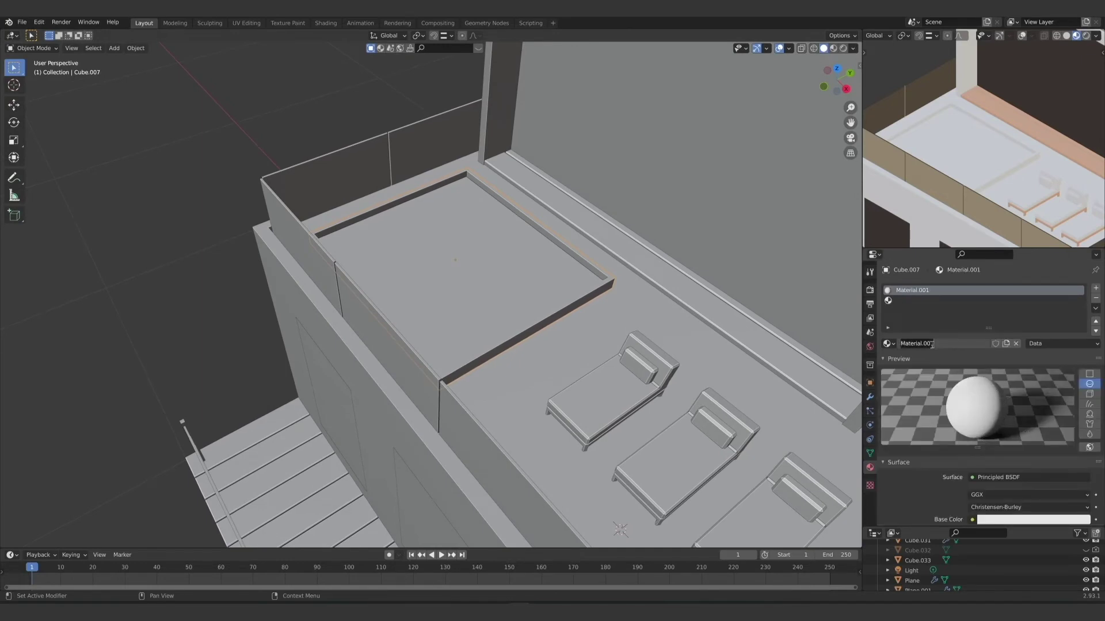
text(Walls)
key(Return)
Step: Set the Walls base colour to dark grey hex 373737
scroll(920, 455, down, 4)
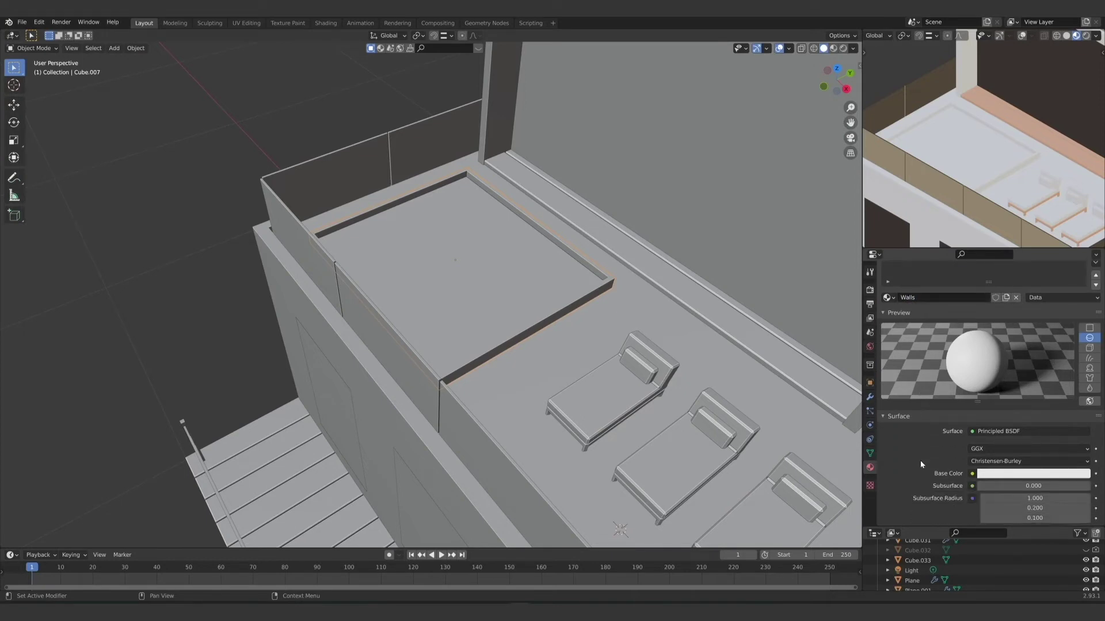
click(1055, 429)
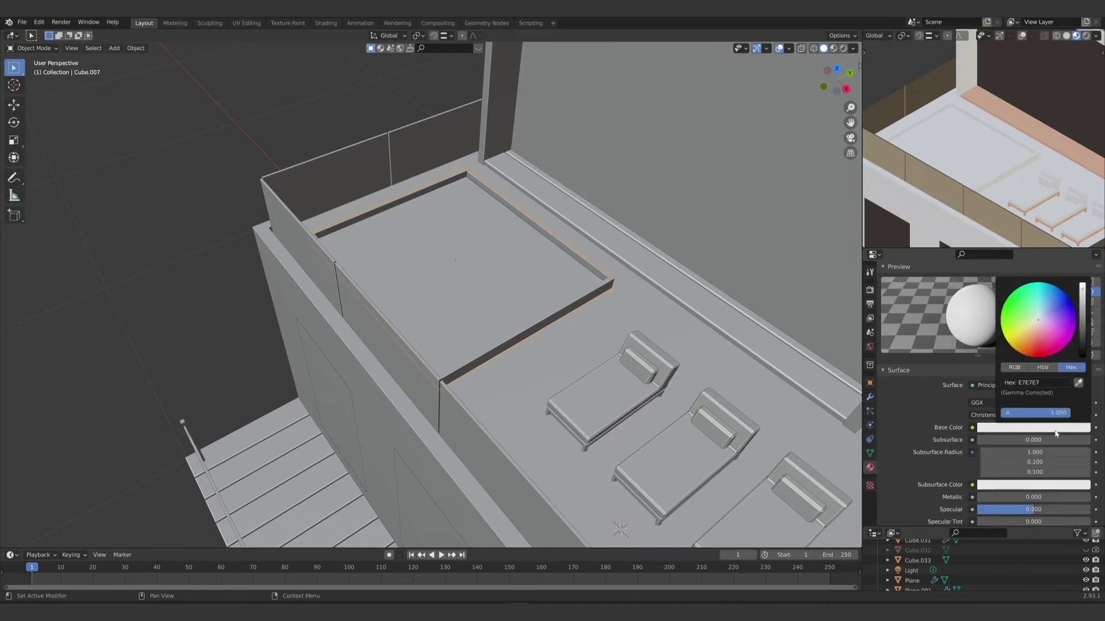
click(1085, 340)
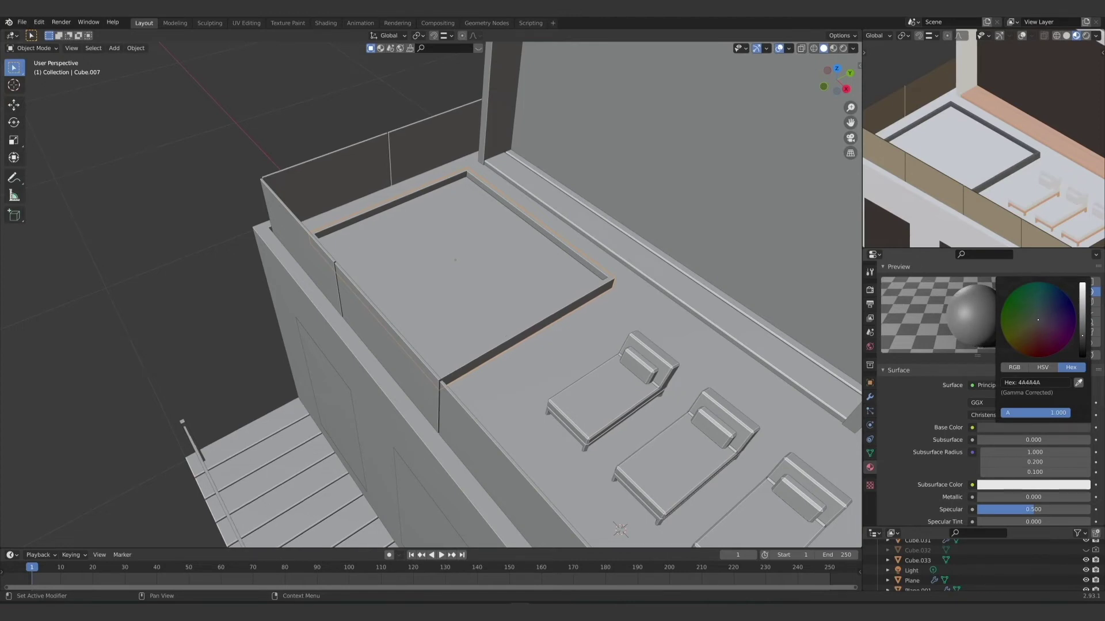
drag(1082, 336, 1082, 337)
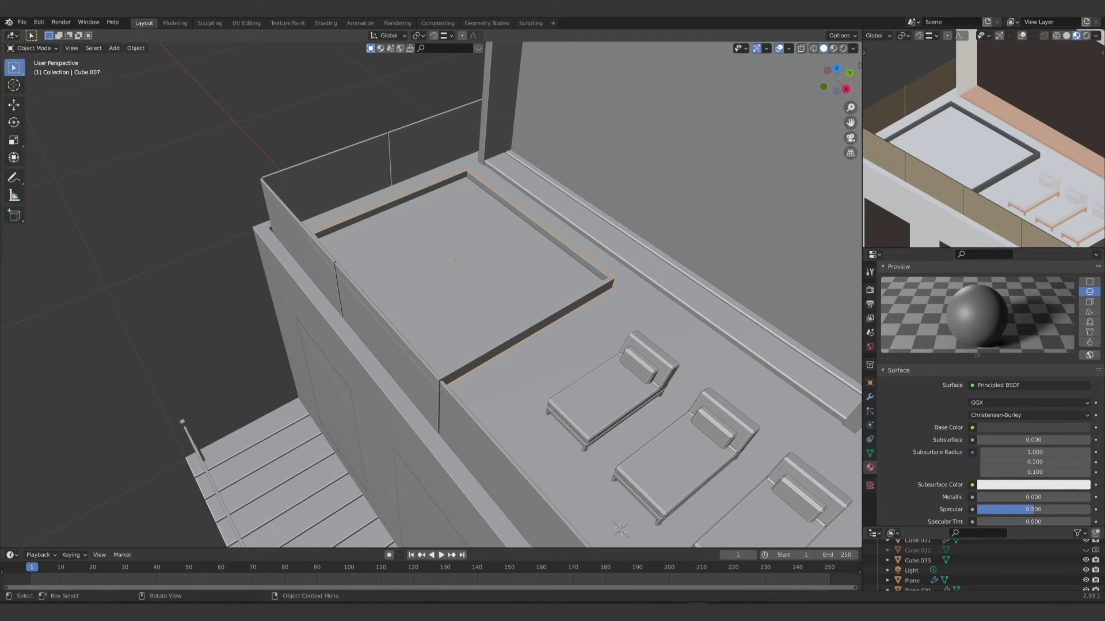
click(1007, 428)
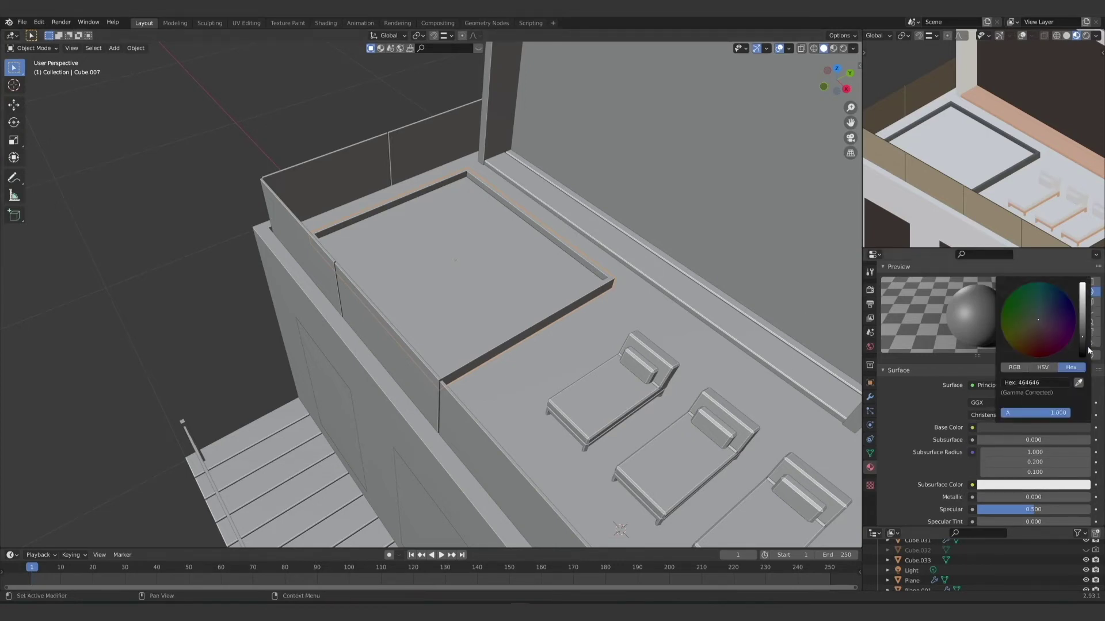
click(1020, 383)
text(373737)
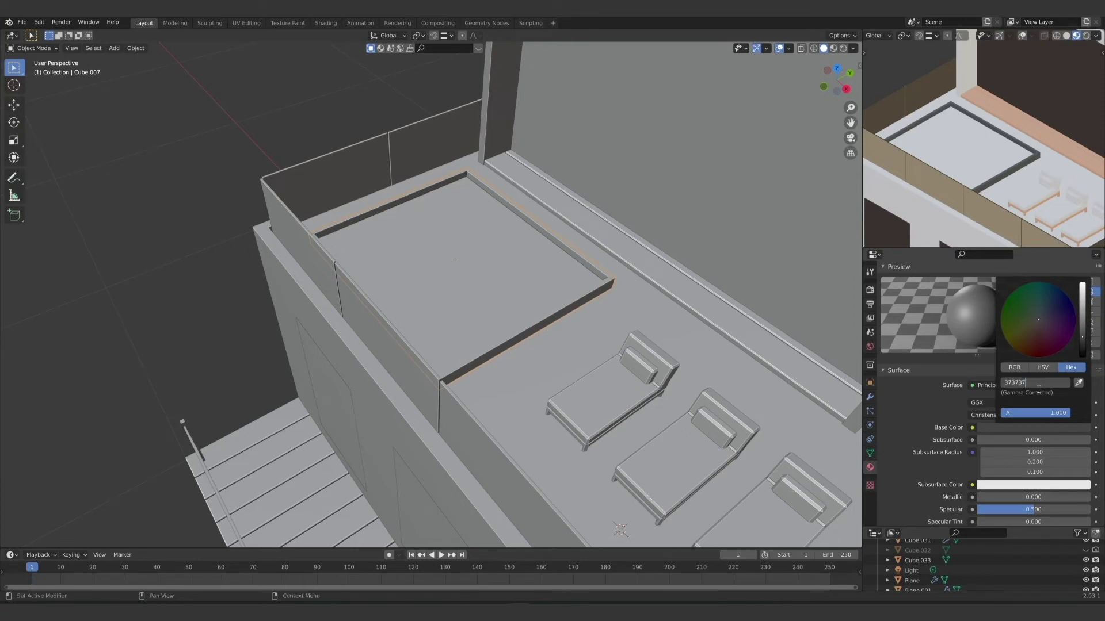
key(Return)
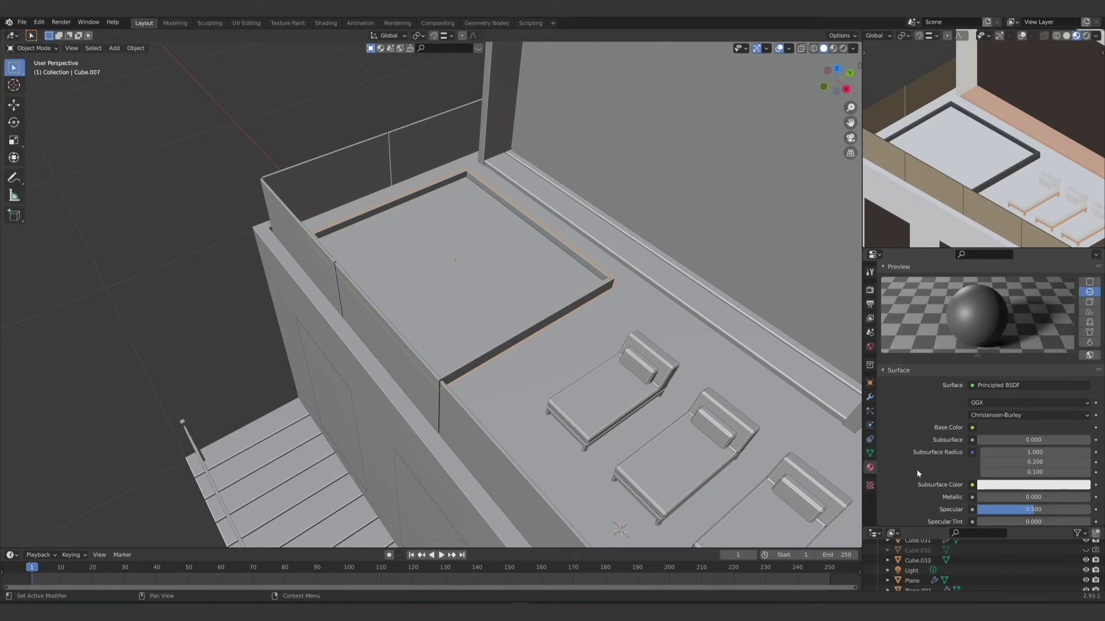
Step: Set Walls Specular to 0.300 and raise Roughness toward 1.0
scroll(917, 470, down, 2)
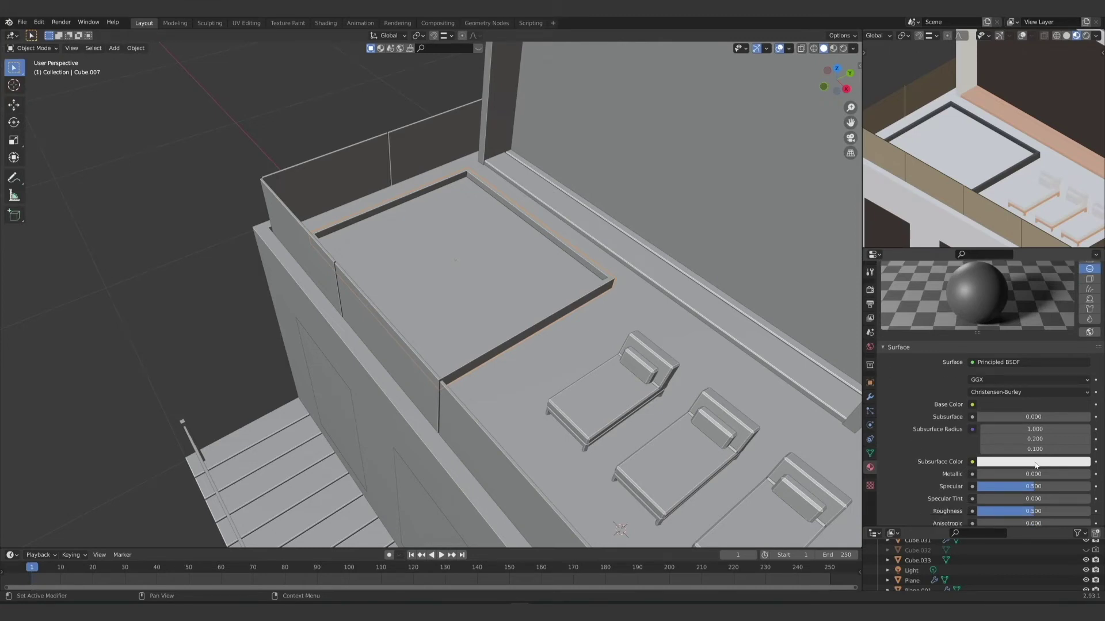
scroll(987, 496, down, 2)
click(1041, 463)
key(BackSpace)
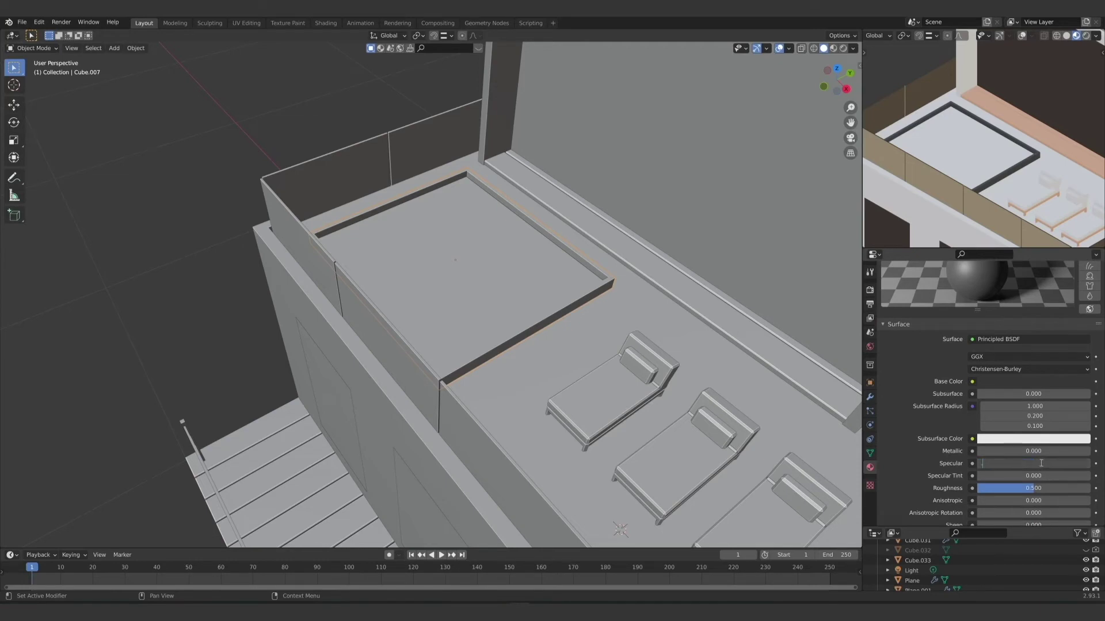
key(Return)
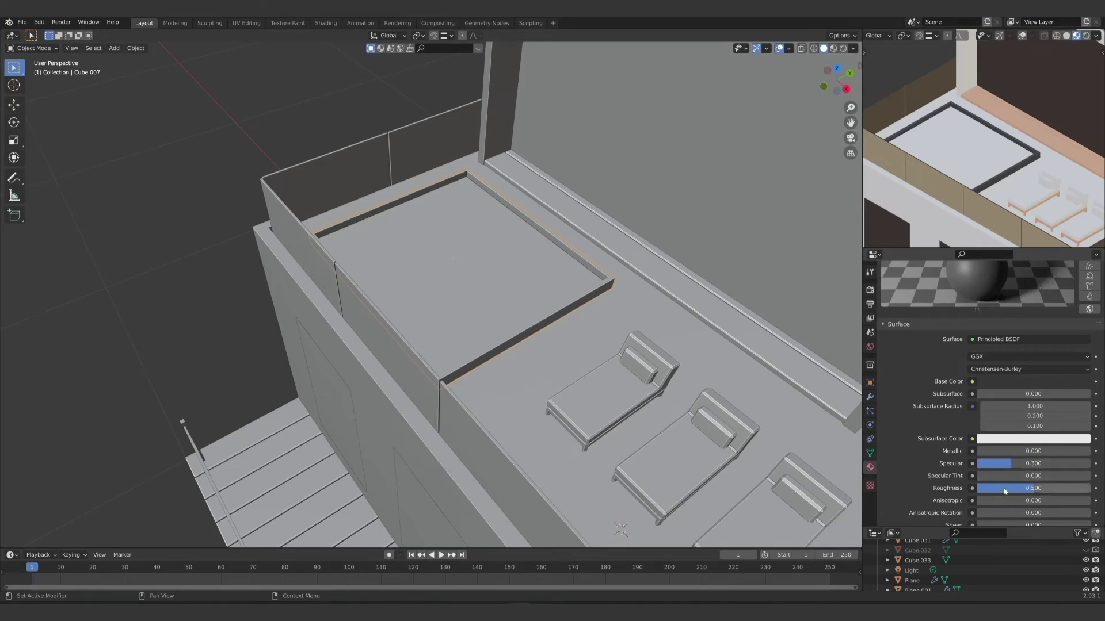
drag(1031, 490, 1087, 490)
scroll(937, 423, up, 5)
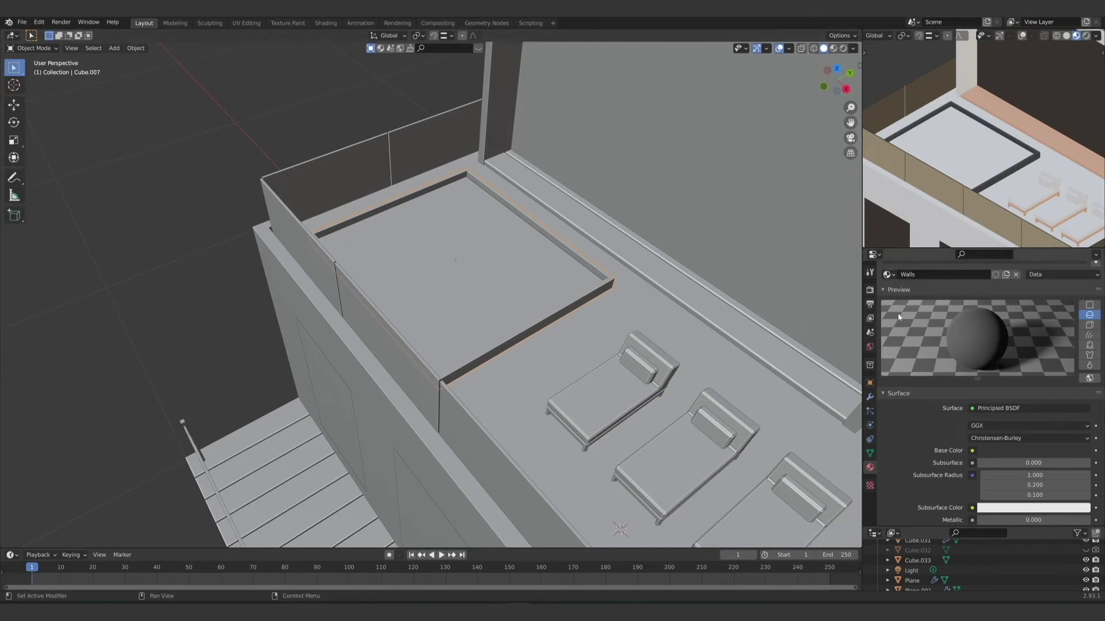
Step: Create a new material named Pool in the second slot
scroll(898, 313, up, 5)
click(912, 301)
click(938, 346)
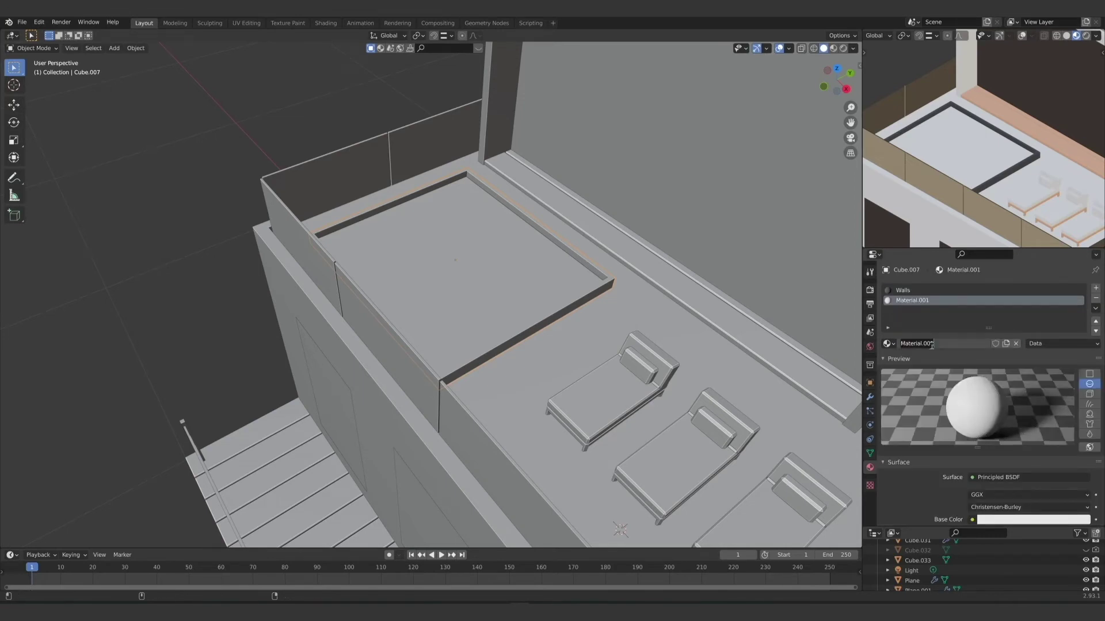
text(Pool)
key(Return)
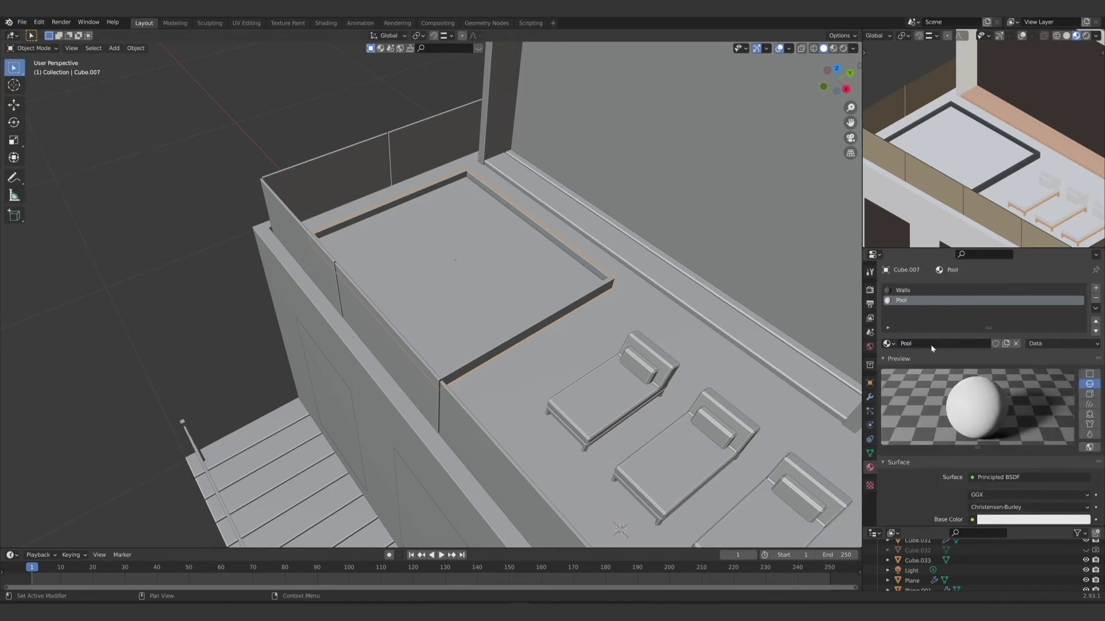
Step: Set the Pool base colour to dark blue hex 3C5B86
scroll(915, 419, down, 4)
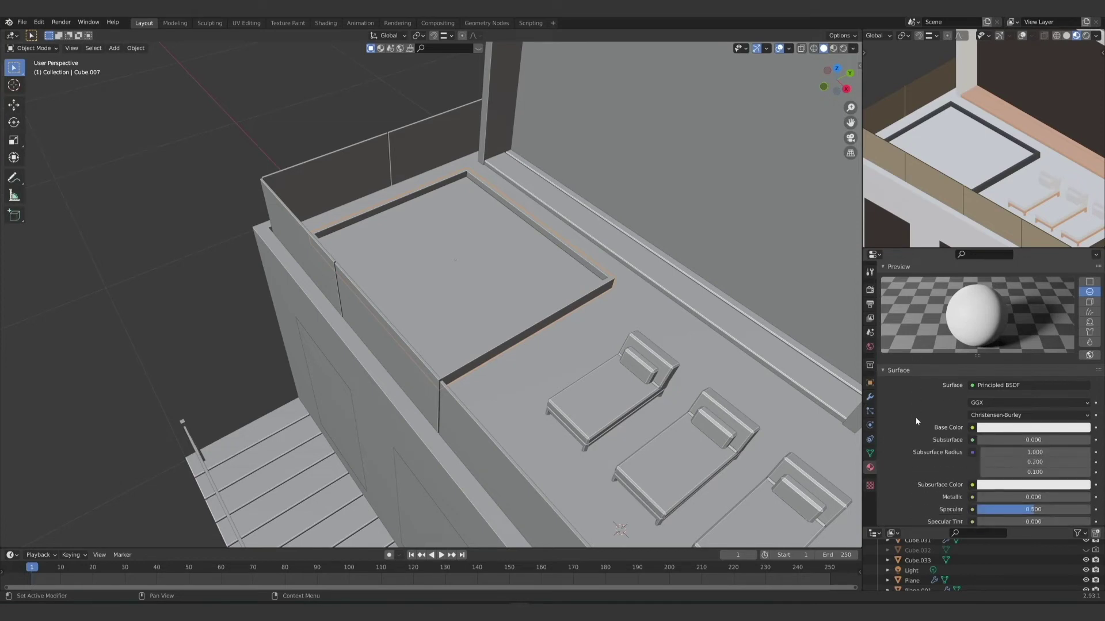
scroll(916, 422, down, 3)
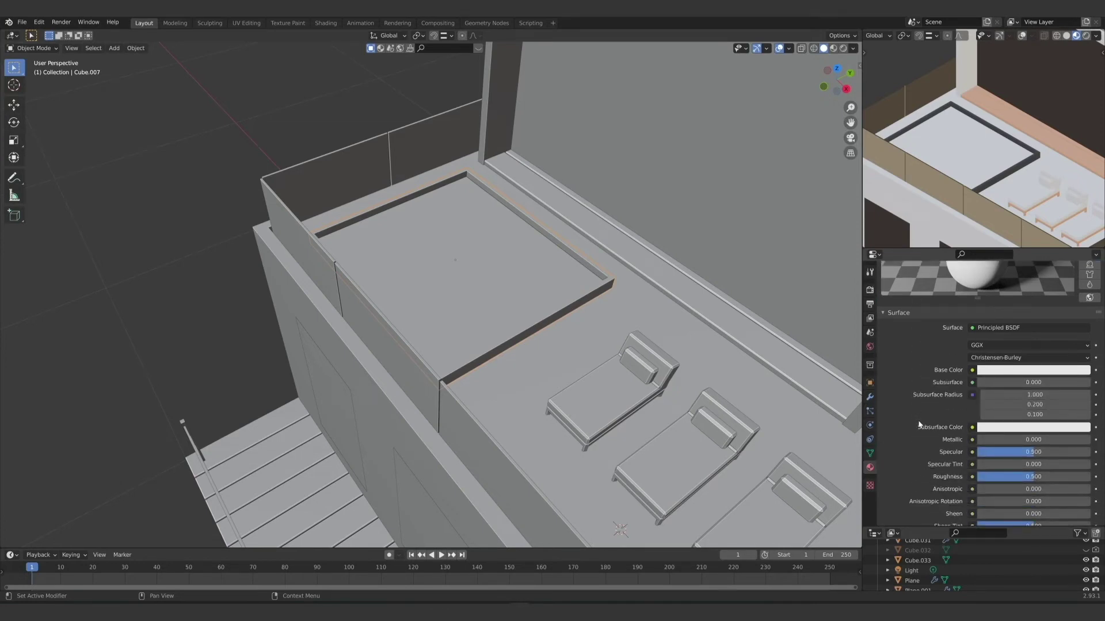
click(1051, 371)
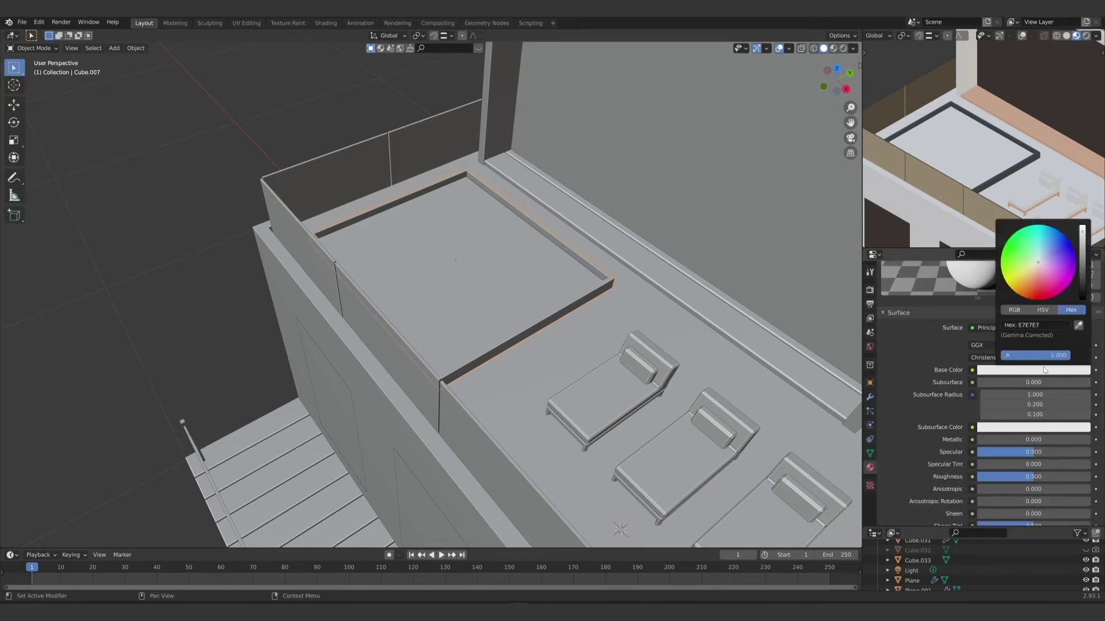
click(1050, 250)
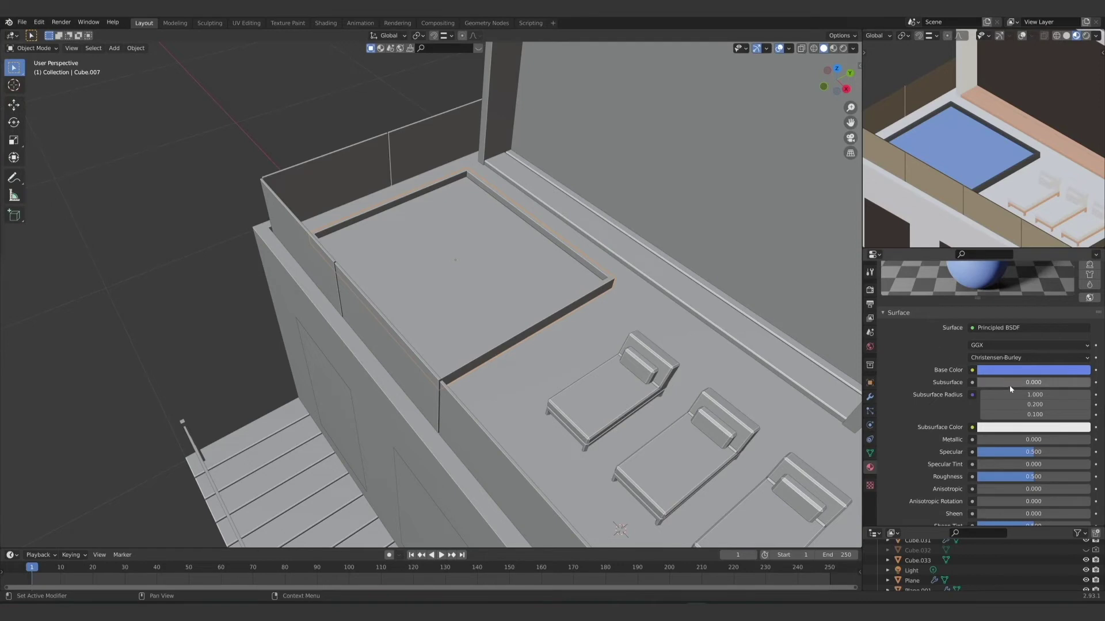
click(1035, 370)
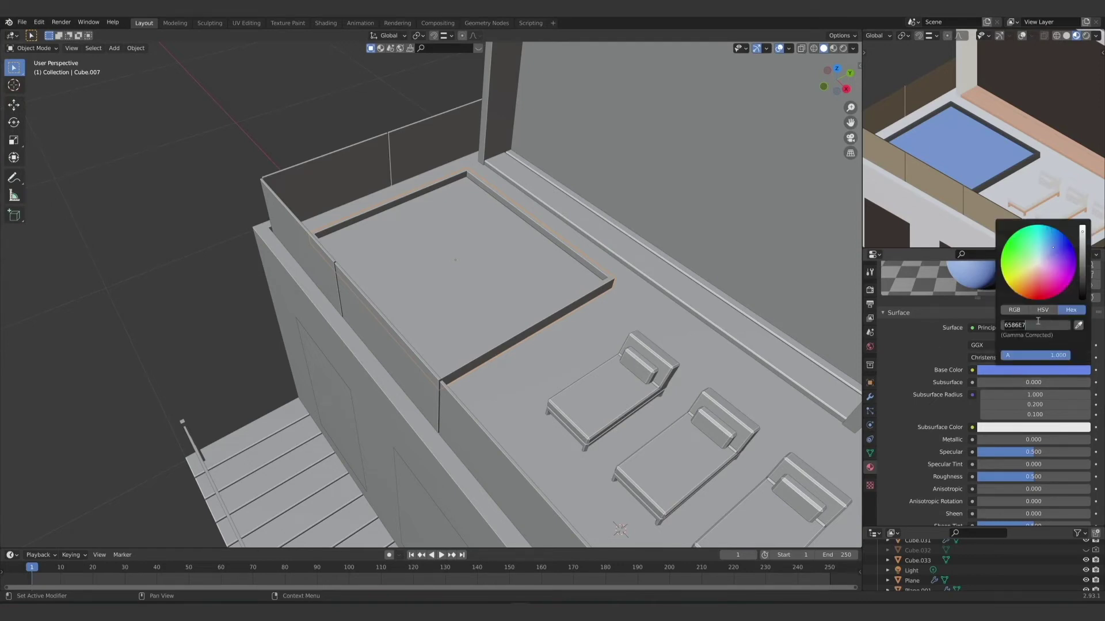
text(3C5B86)
key(Return)
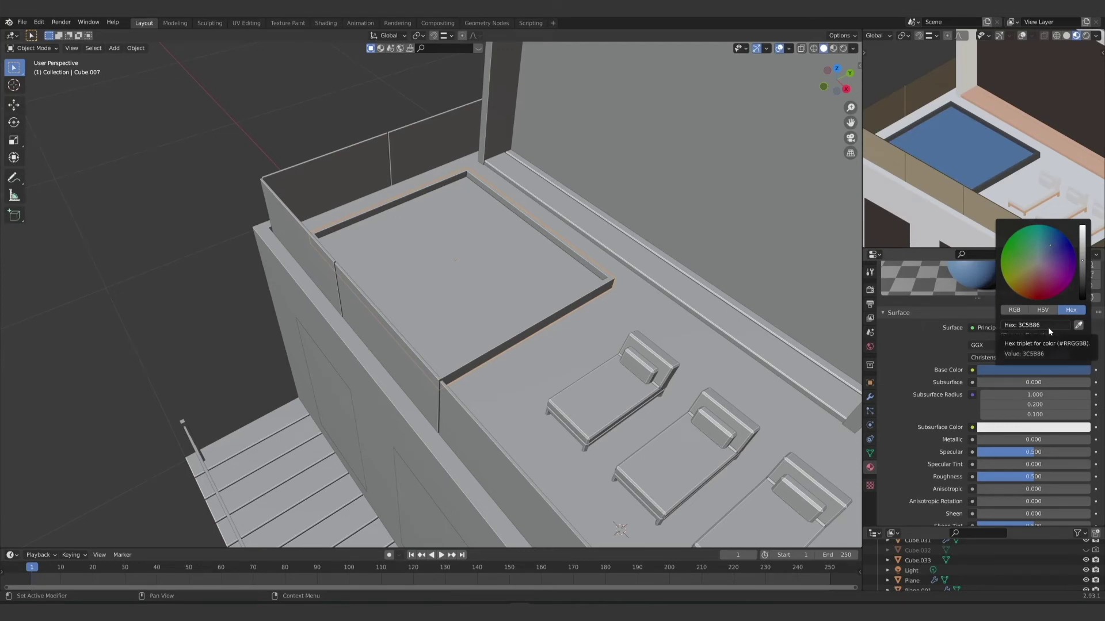
Step: Set the Pool roughness to 0.010
scroll(930, 403, down, 2)
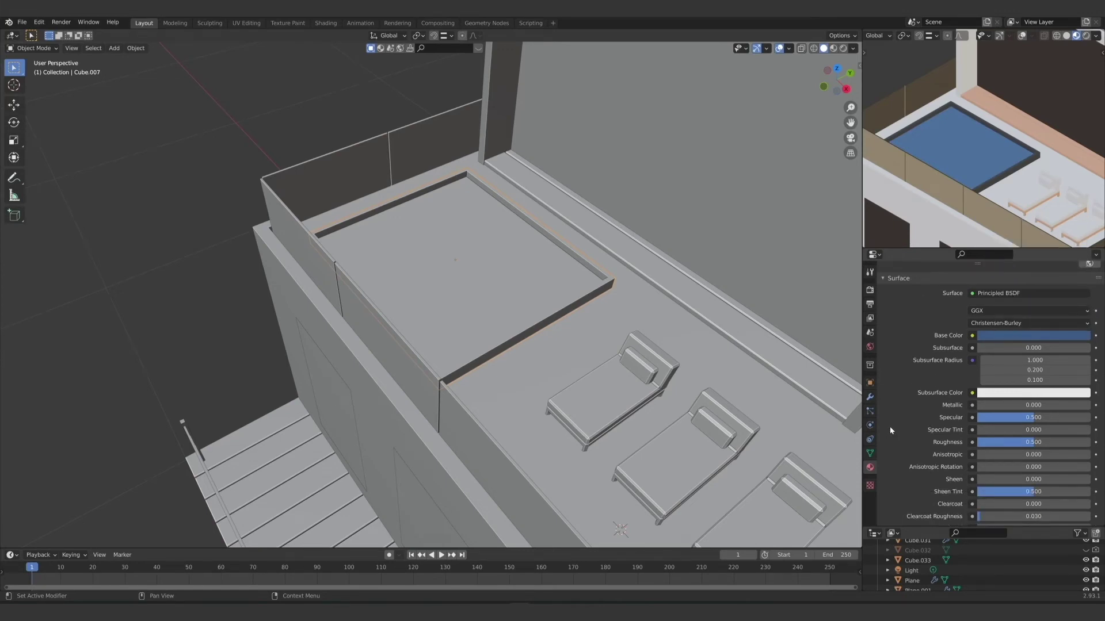
click(1037, 442)
key(BackSpace)
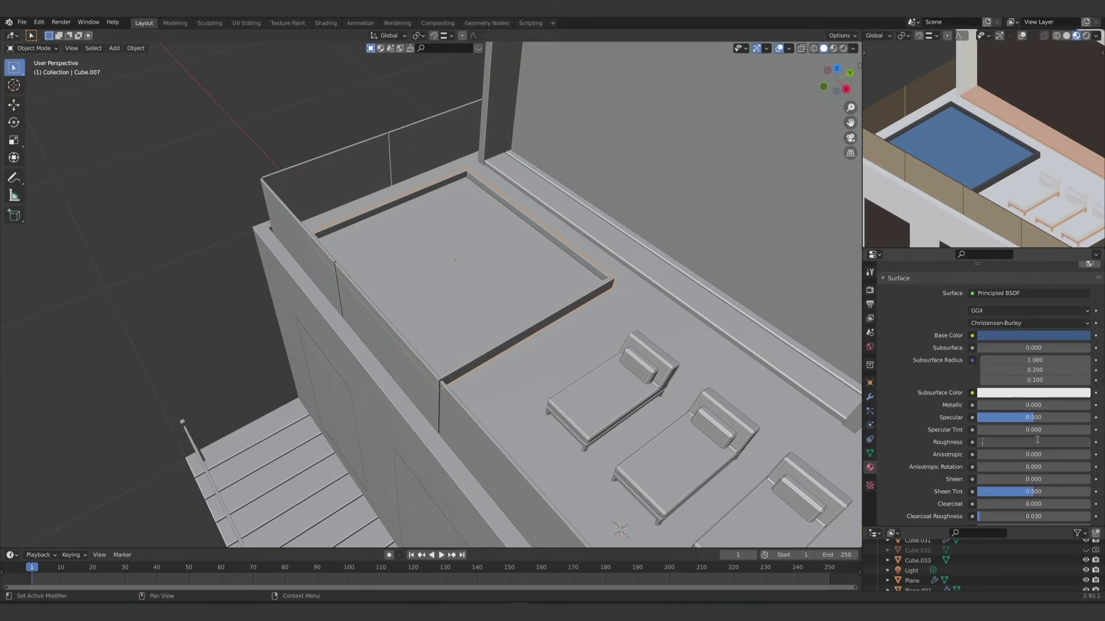
text(.01)
key(Return)
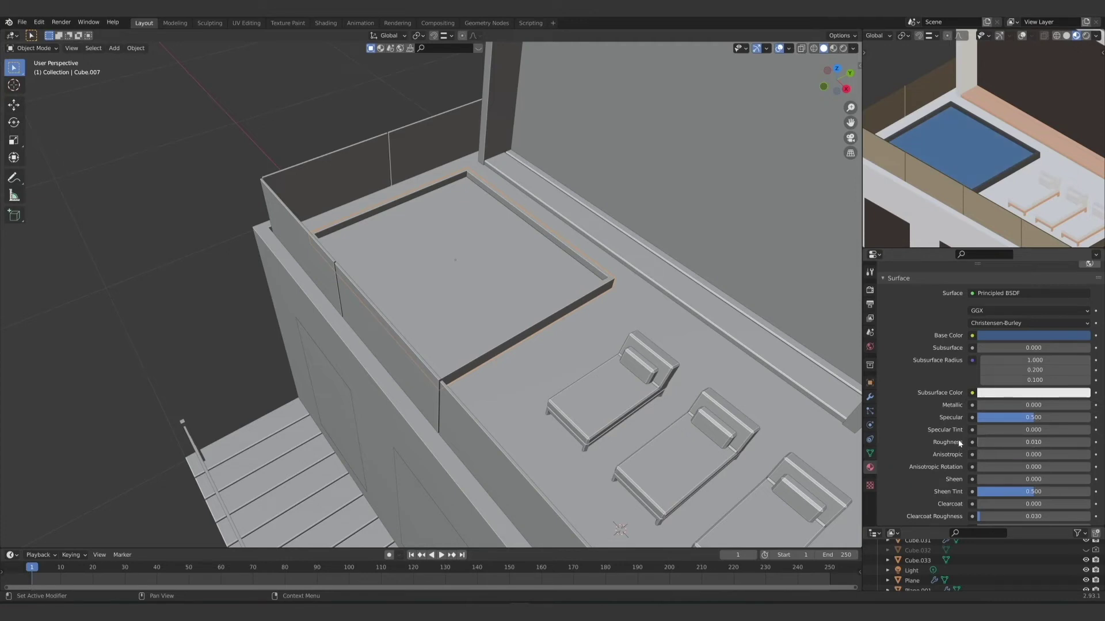
Step: Check the blue pool in Rendered shading, return to Material Preview, and select Cube.004
key(z)
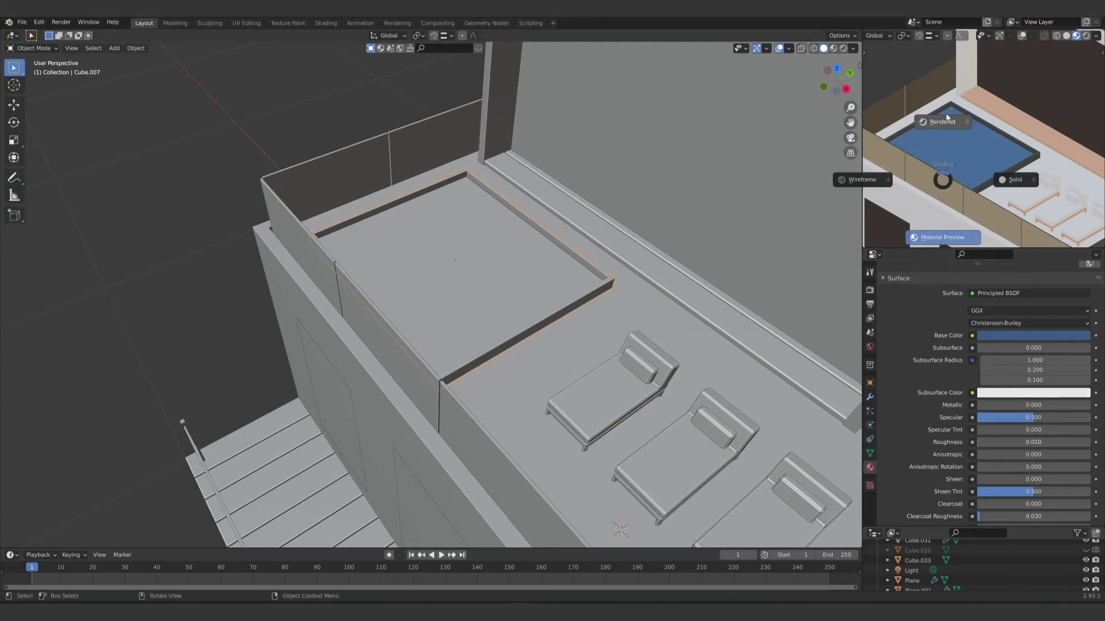
click(945, 113)
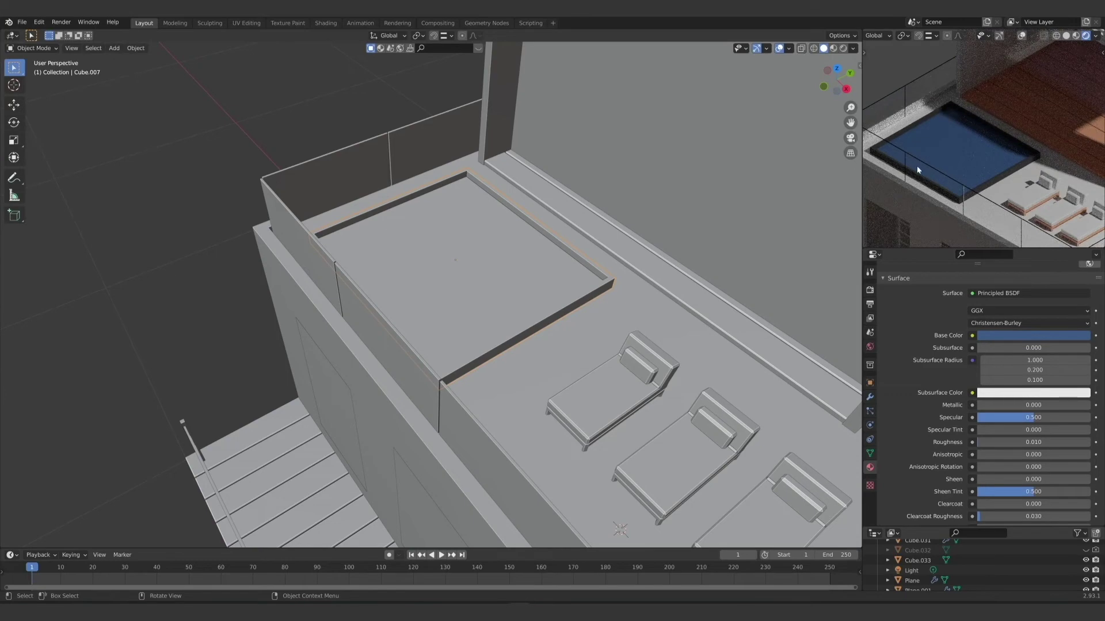
key(z)
click(1006, 170)
scroll(553, 271, down, 10)
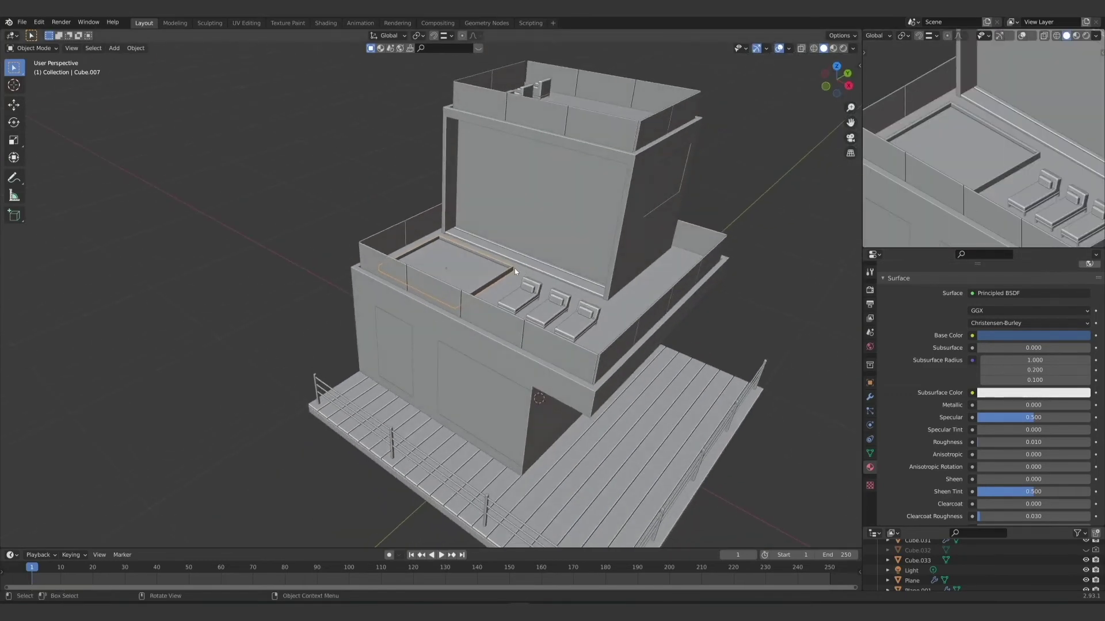
click(1075, 36)
mouse_move(661, 267)
middle_down()
mouse_move(641, 288)
mouse_move(607, 256)
middle_up()
click(595, 278)
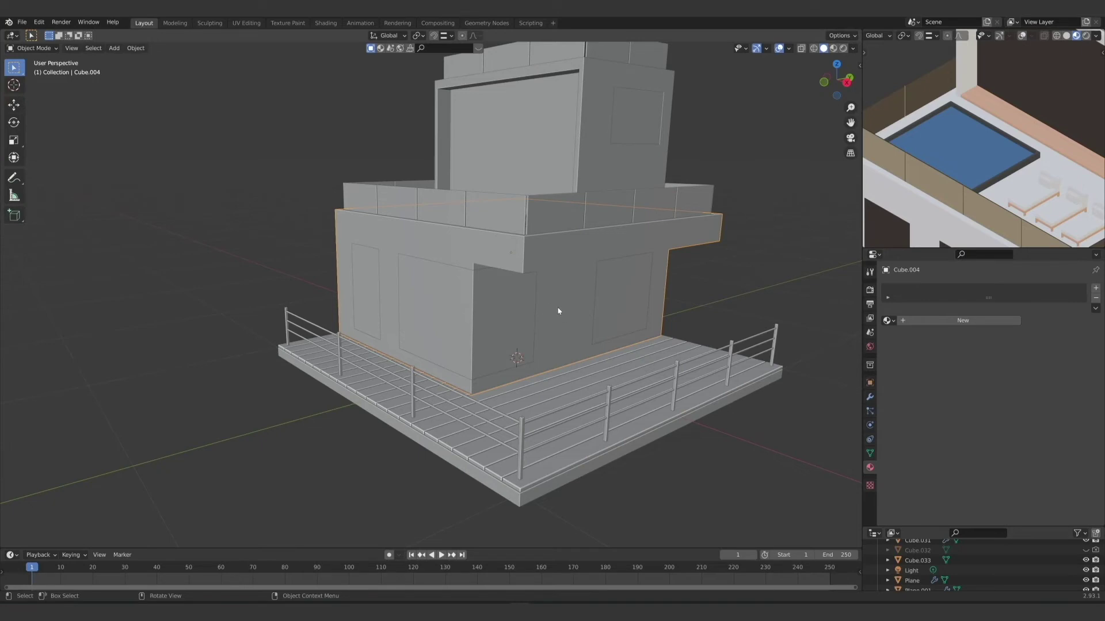
Step: Isolate Cube.004 in local view with numpad /
key(KP_Divide)
middle_drag(555, 313, 489, 322)
scroll(1013, 156, up, 6)
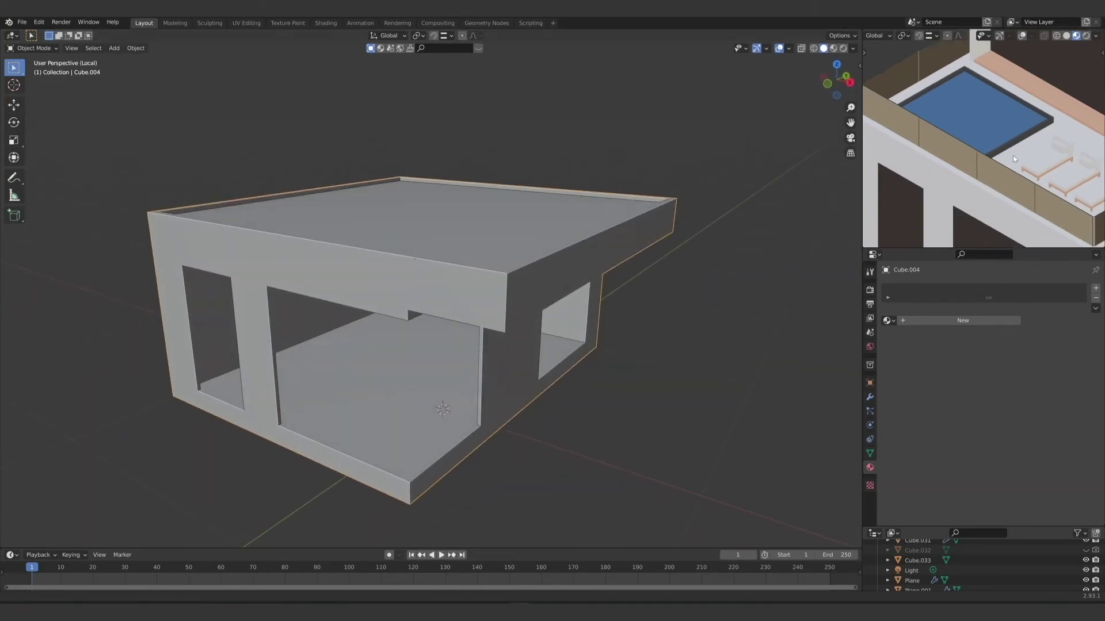
shift+middle_drag(1028, 69, 1046, 102)
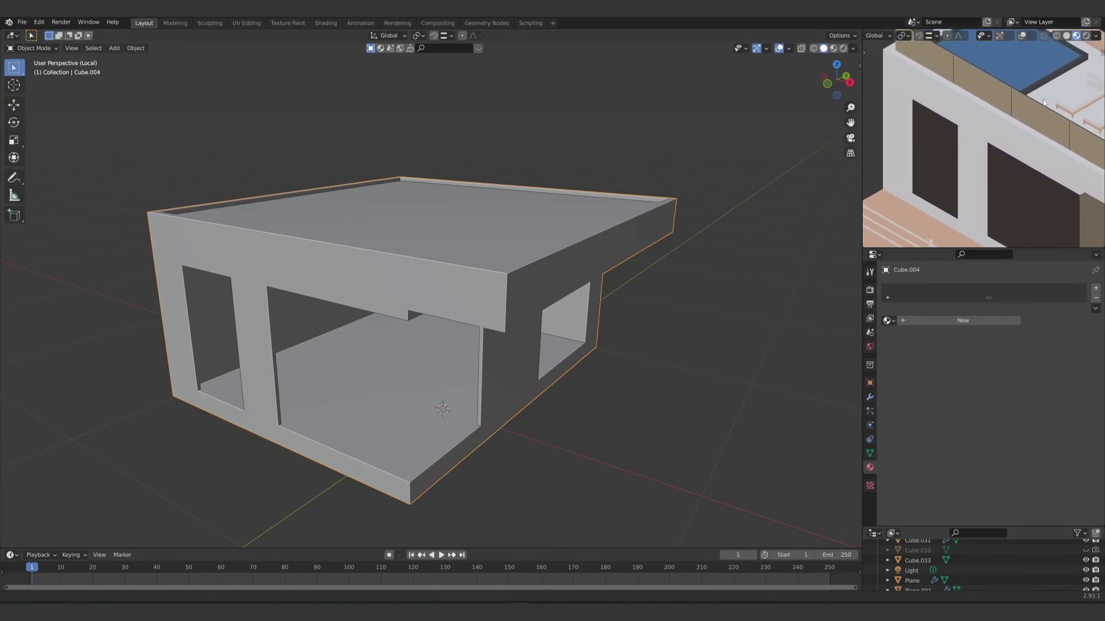
Step: Apply the existing Walls material to Cube.004 and orbit to inspect the walls
click(889, 320)
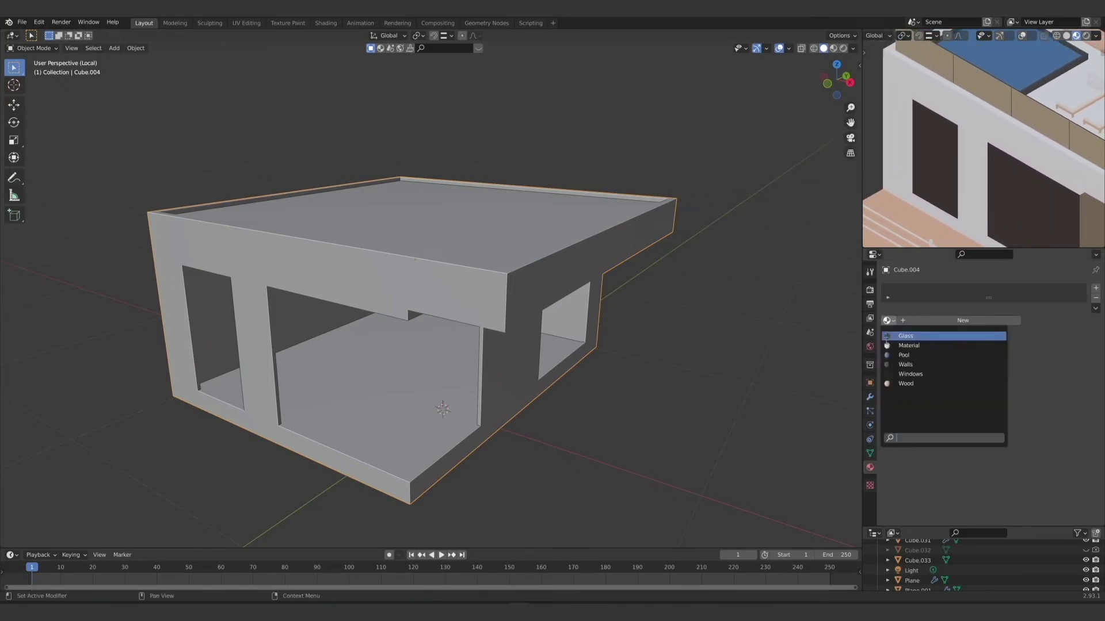
click(902, 369)
middle_drag(781, 377, 535, 370)
drag(986, 300, 987, 321)
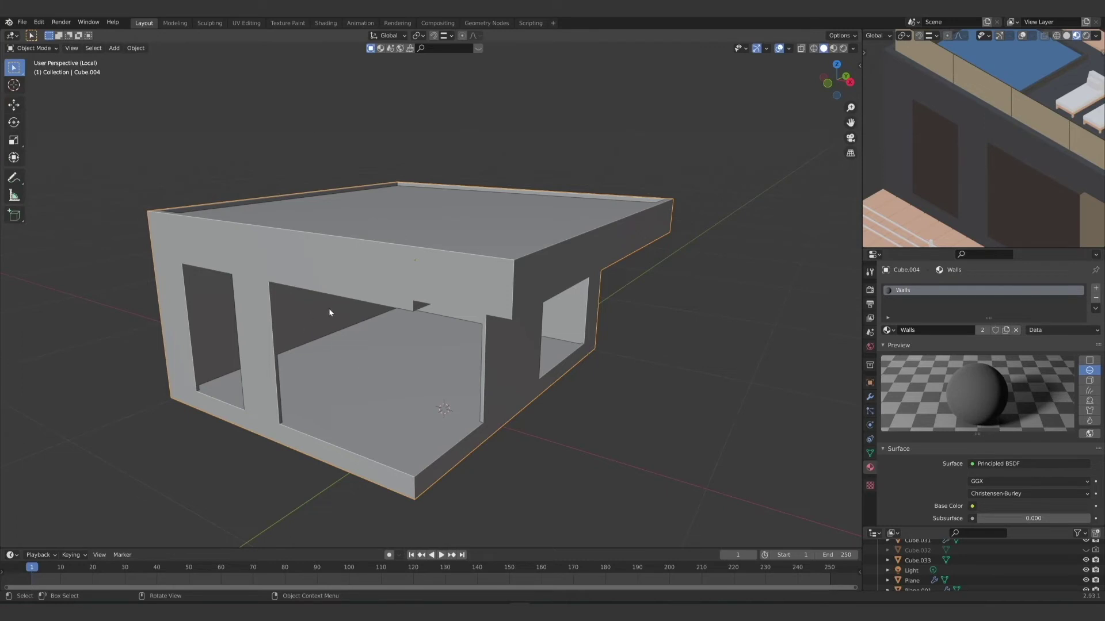
middle_drag(381, 377, 365, 380)
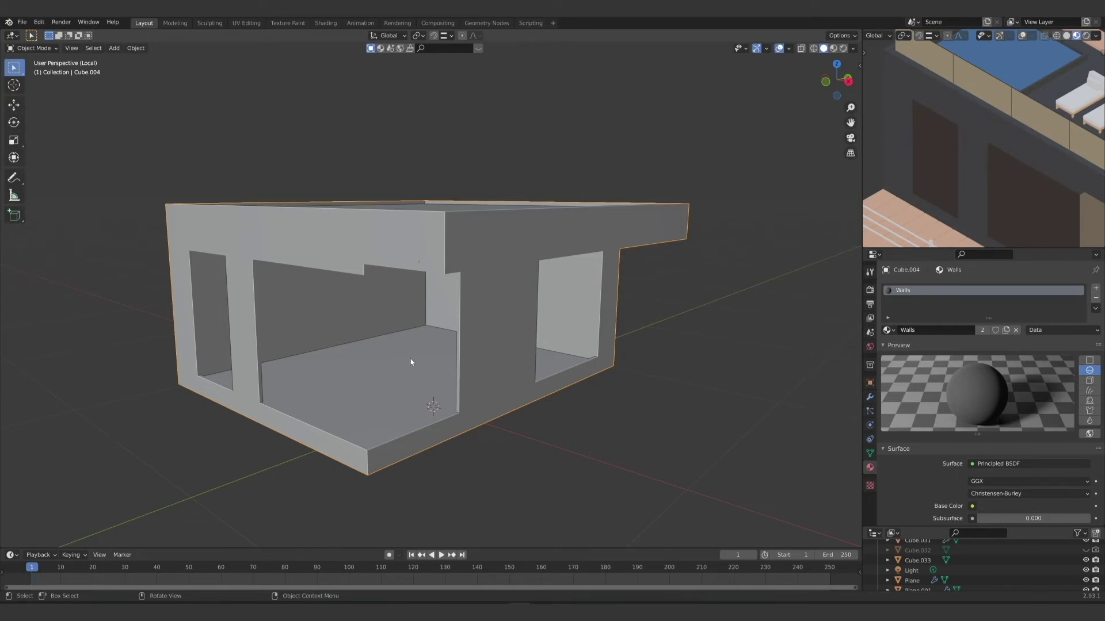
middle_drag(385, 361, 337, 374)
Step: Enter Edit Mode on Cube.004 and hide its Solidify modifier in the viewport
key(Tab)
click(869, 397)
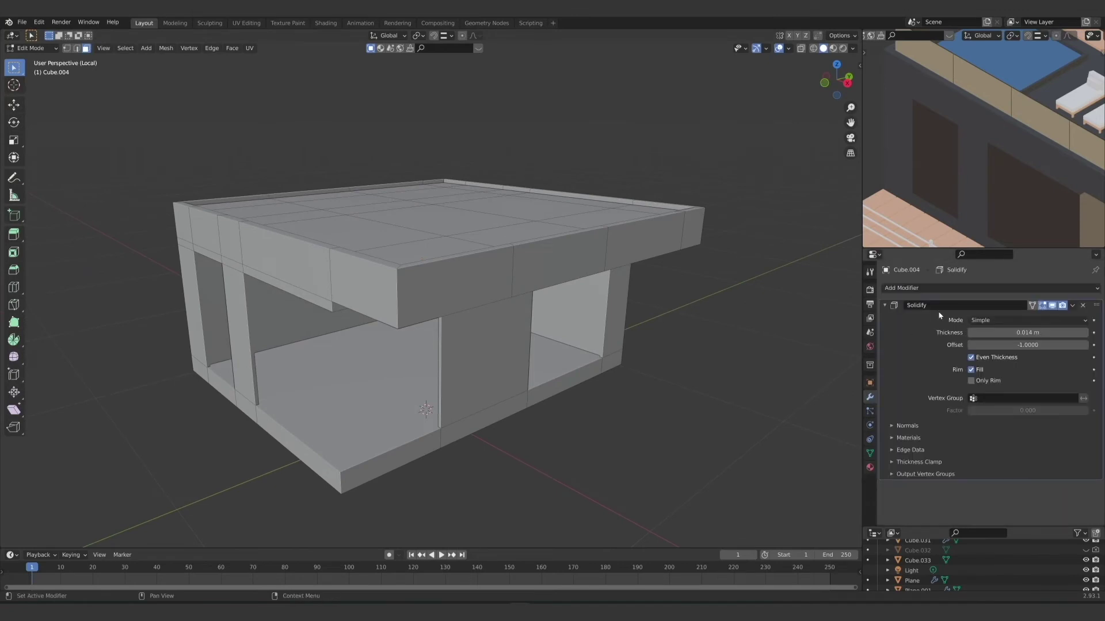
click(1052, 307)
Step: Select the whole interior floor by picking one face and growing the selection
middle_drag(458, 415, 426, 398)
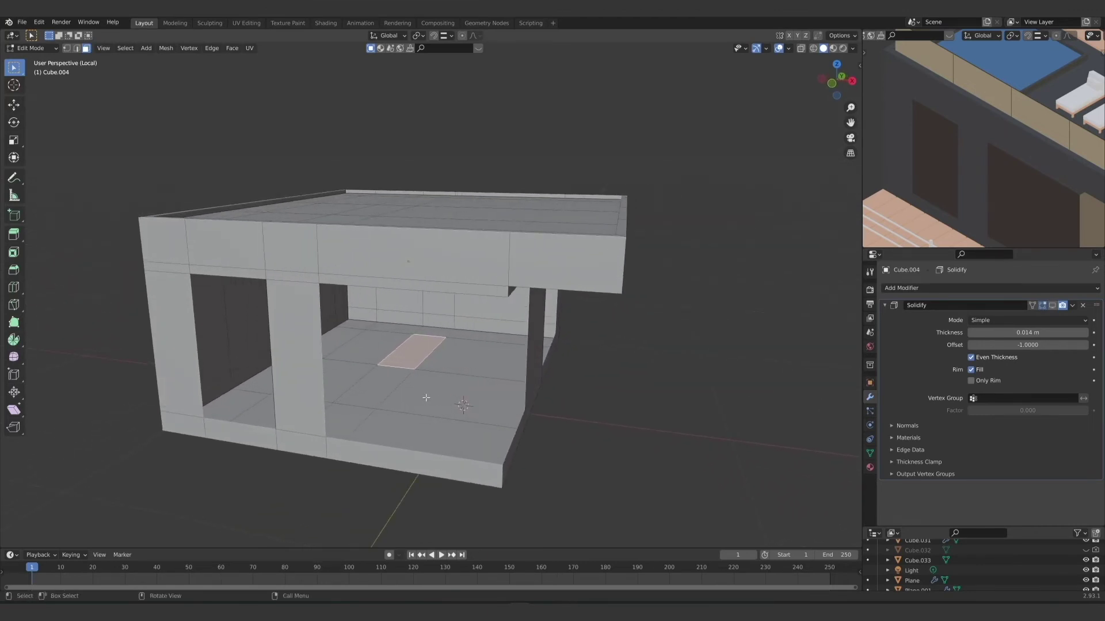
click(381, 380)
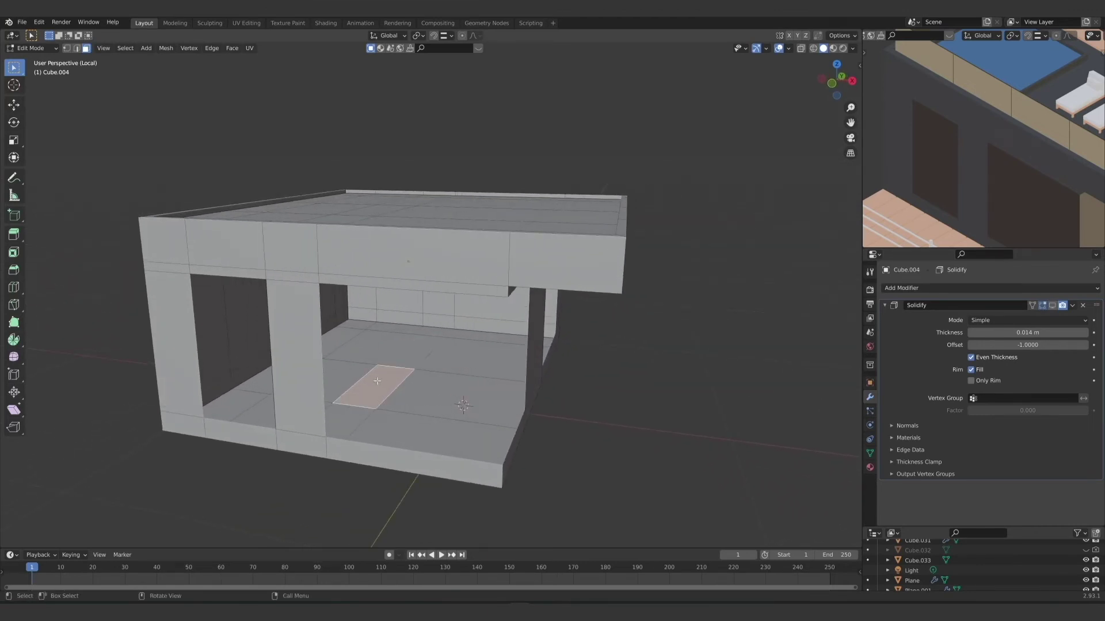
key(ctrl)
key(ctrl+KP_Add)
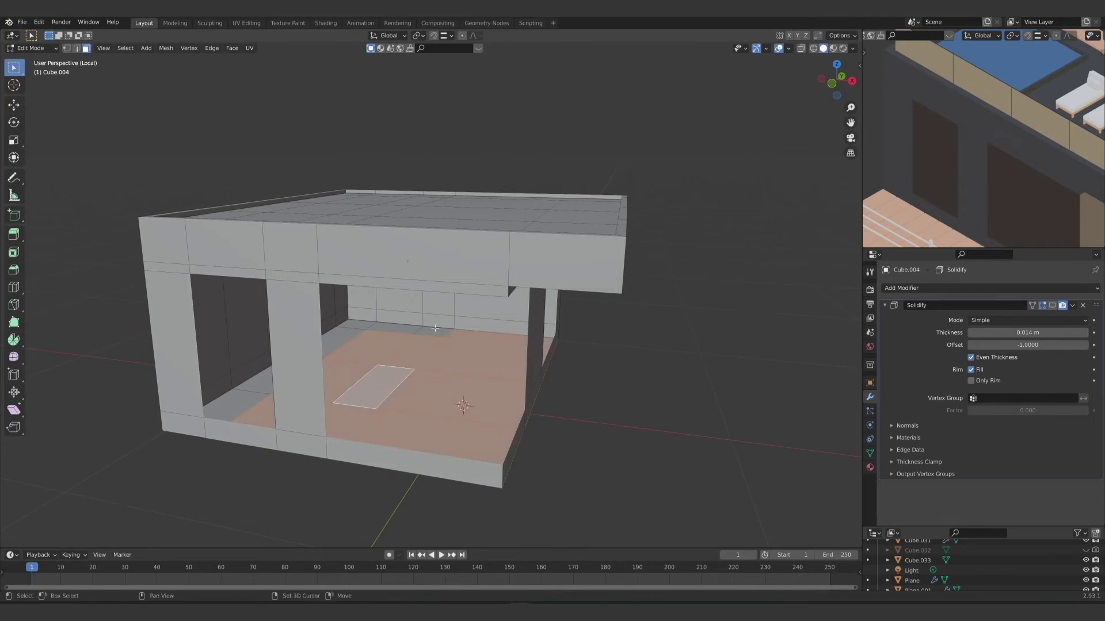
Step: Box-select the interior back and side wall faces of the building
middle_drag(416, 368, 425, 257)
drag(426, 257, 310, 364)
middle_drag(310, 364, 276, 340)
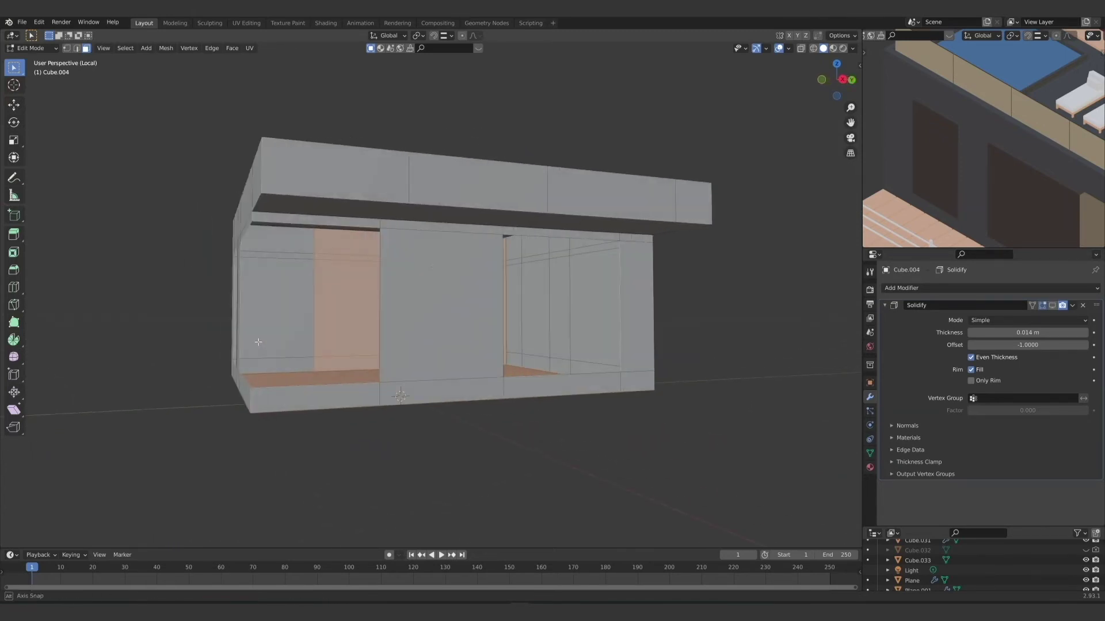
drag(282, 244, 301, 361)
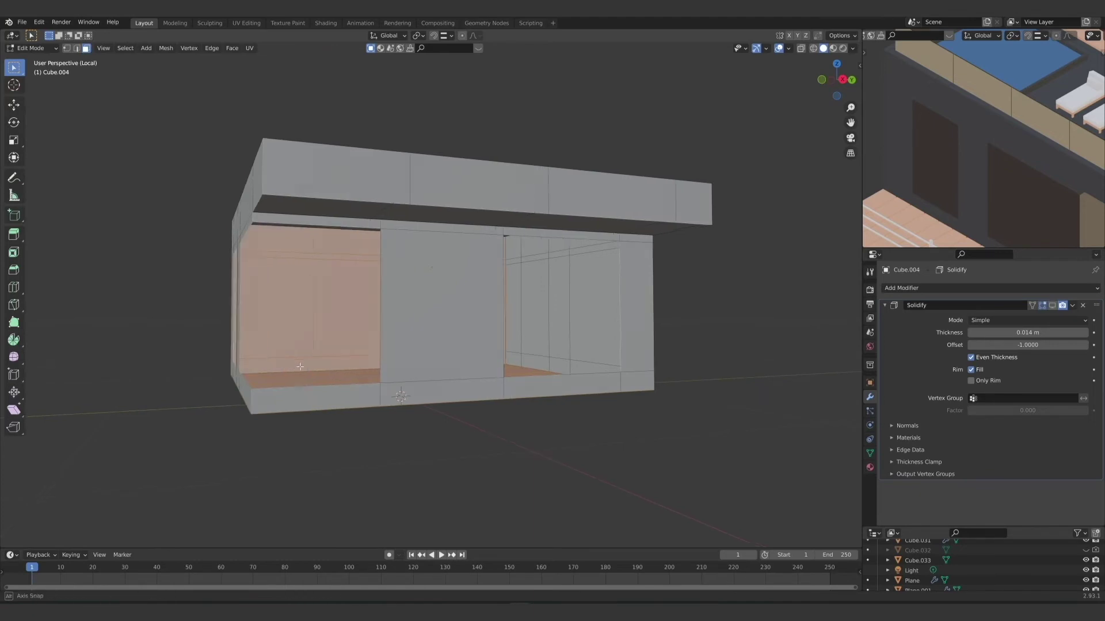
middle_drag(305, 356, 376, 368)
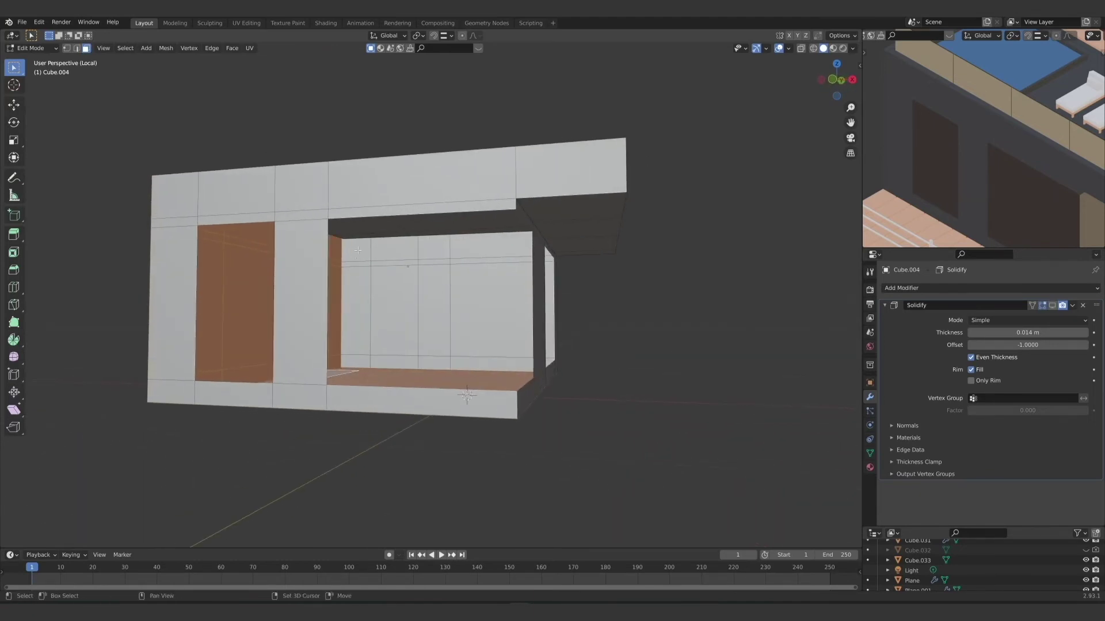
drag(358, 250, 508, 361)
middle_drag(509, 361, 452, 371)
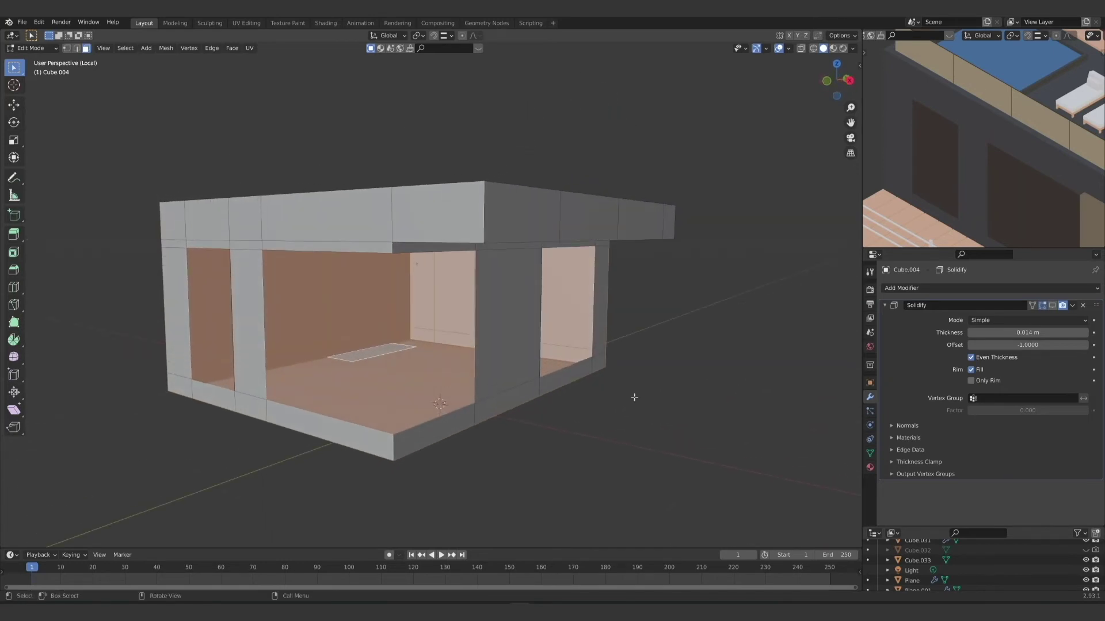
Step: Add a second material slot with a new material named 'Internal Wall'
click(871, 468)
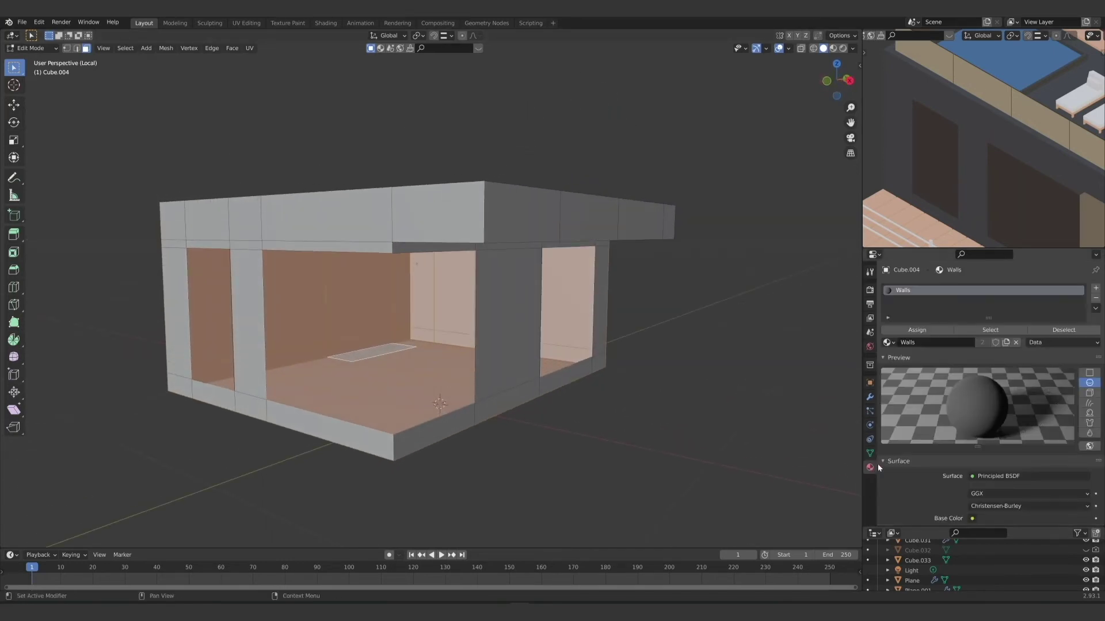
click(1096, 290)
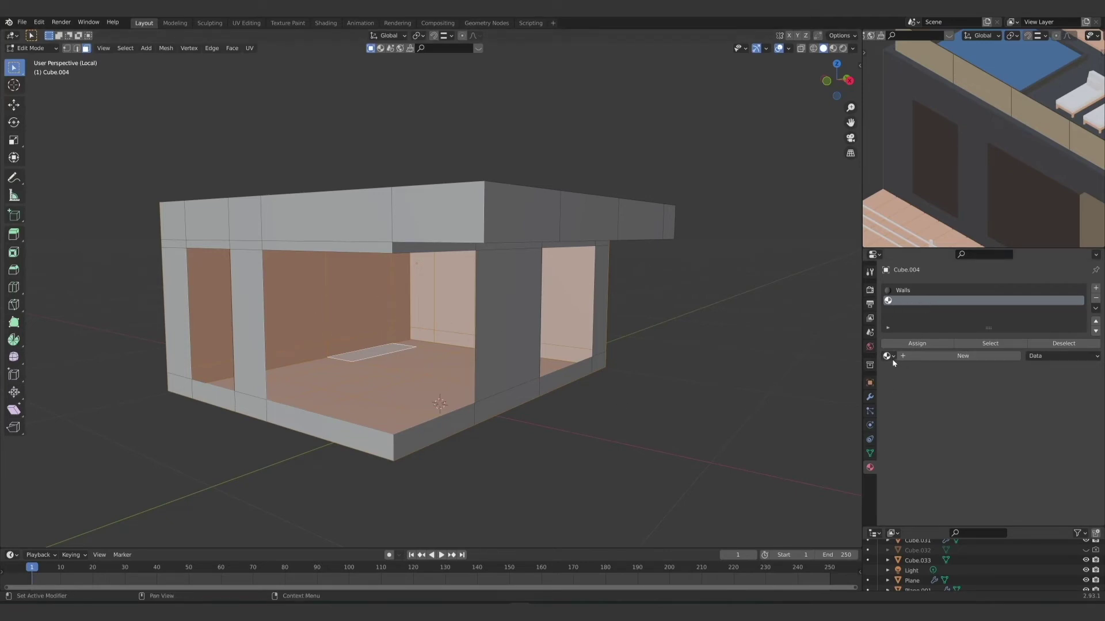
click(928, 357)
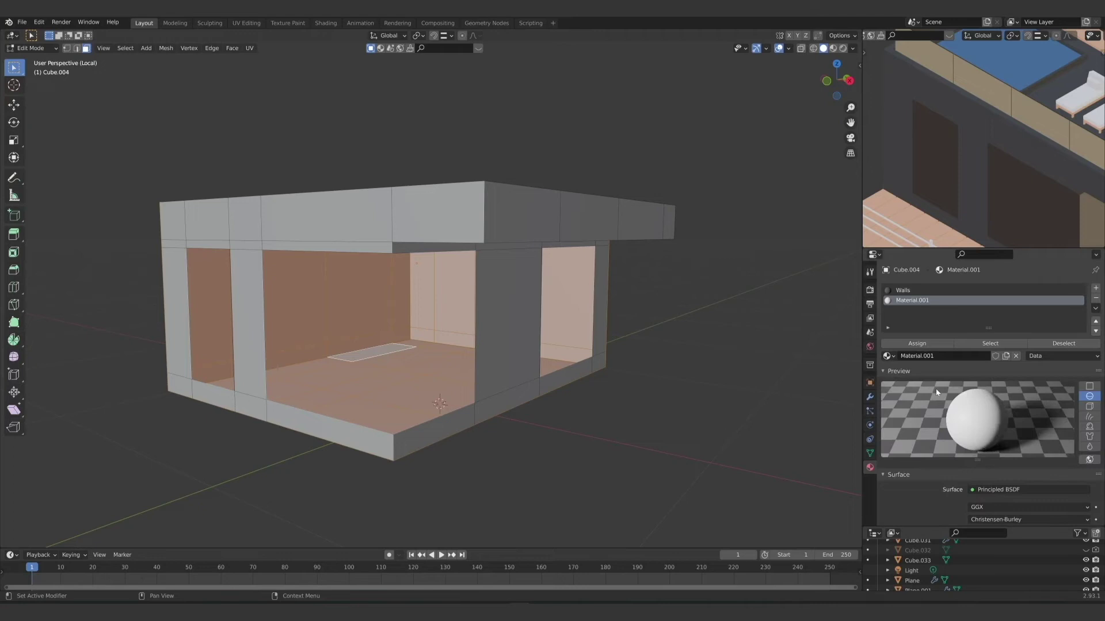
double_click(931, 355)
text(Internal Wall)
key(Return)
Step: Set Internal Wall's Base Color to DBDBDB and Roughness to 1.0
scroll(927, 464, down, 3)
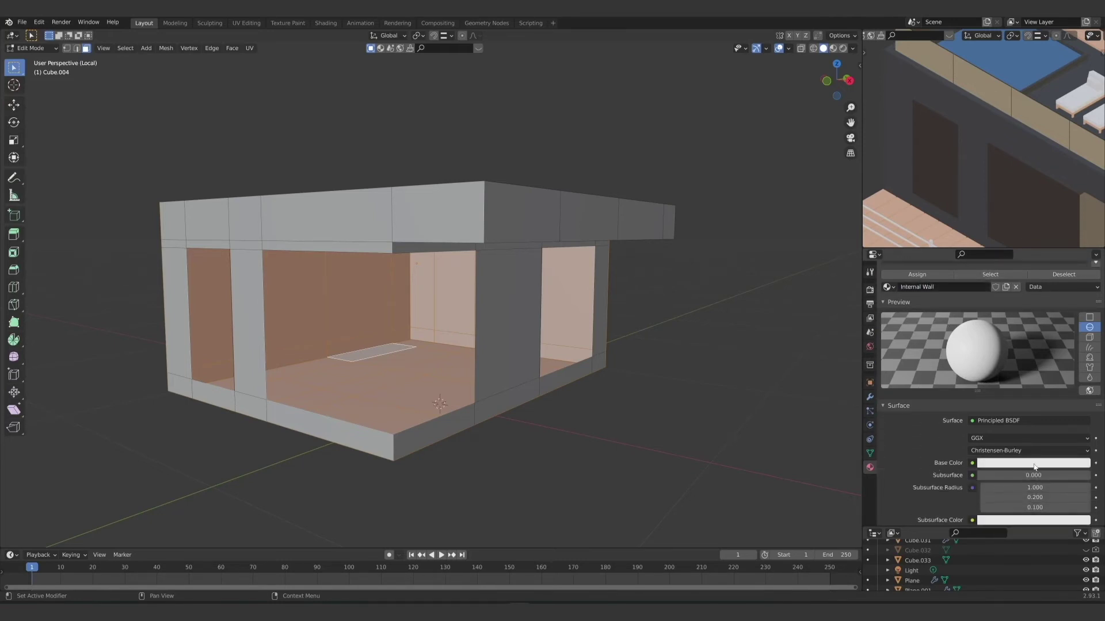
click(1035, 464)
click(1083, 330)
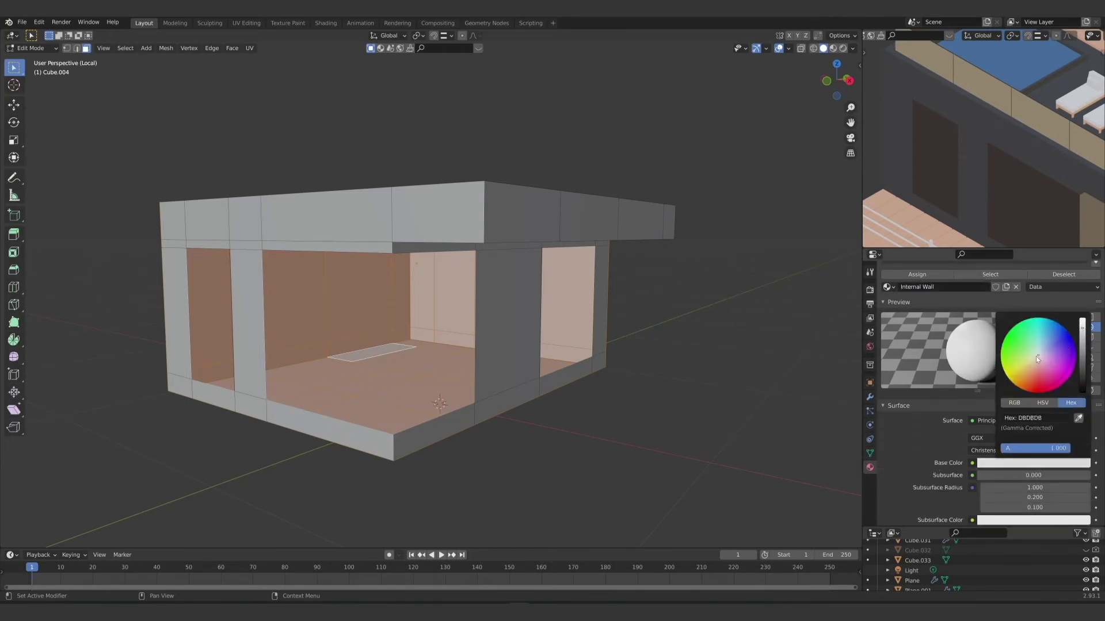
scroll(915, 448, down, 3)
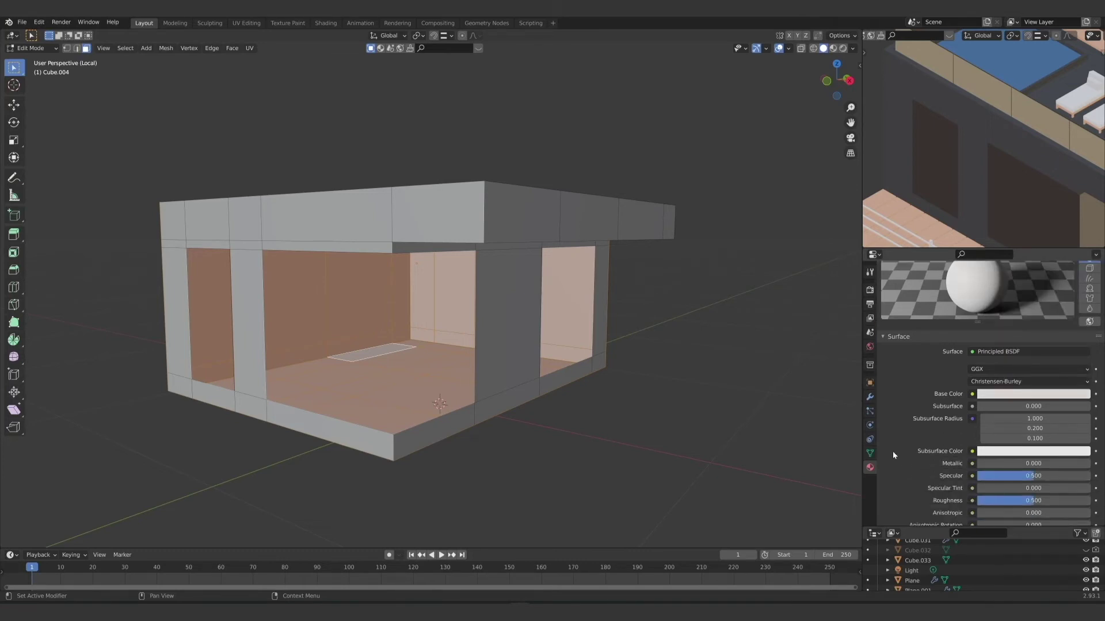
drag(1020, 504, 1089, 504)
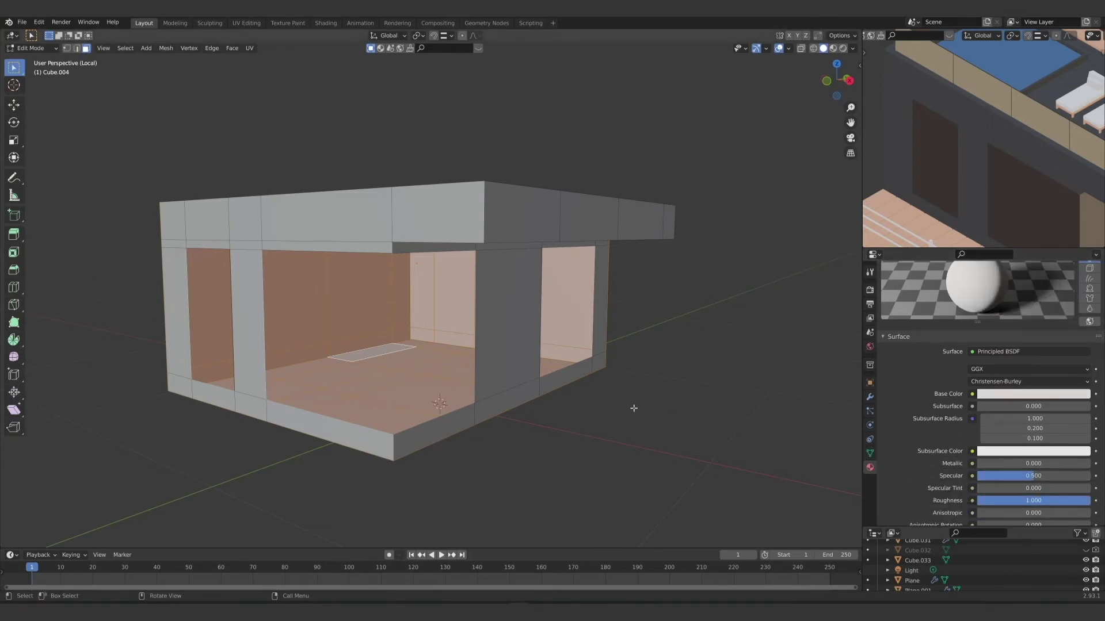
scroll(909, 434, up, 3)
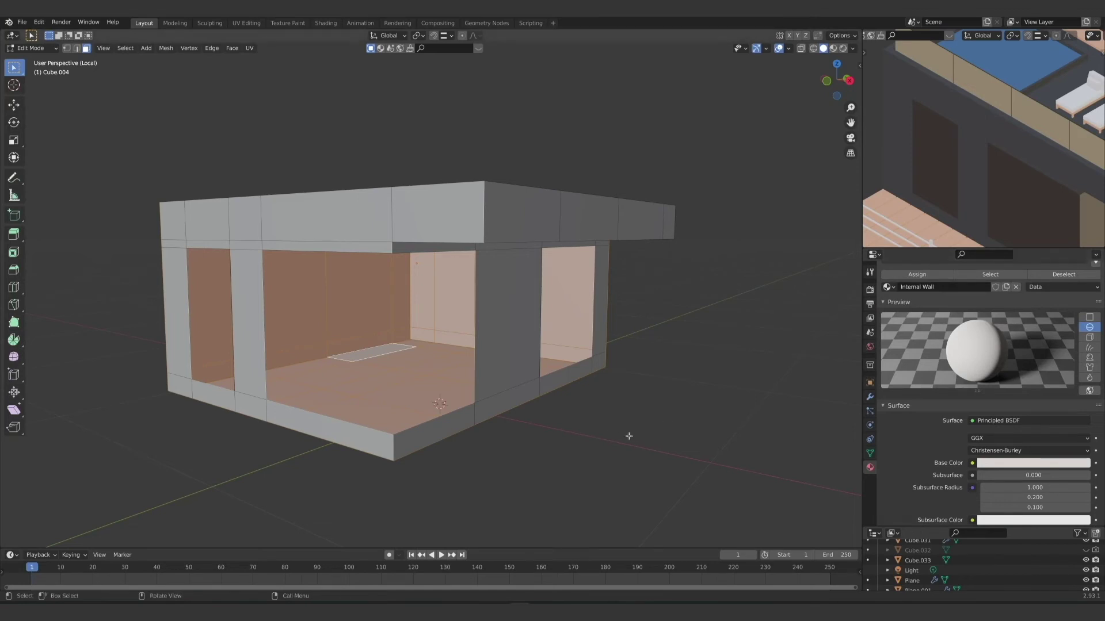
scroll(918, 379, up, 3)
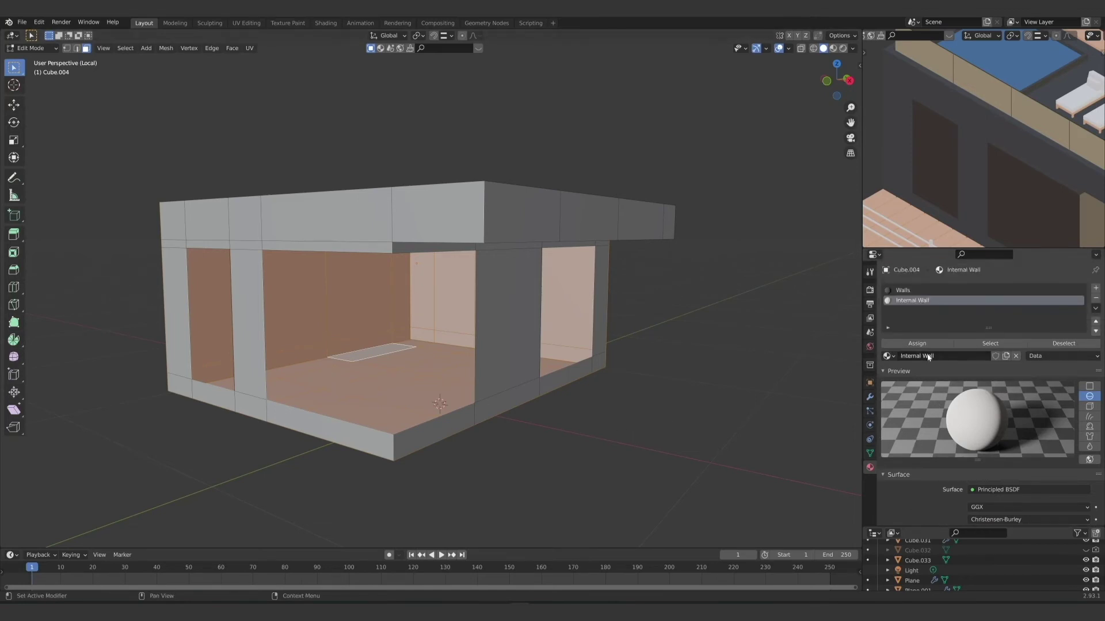
Step: Switch to Material Preview shading, return to Object Mode, and inspect the interior material
click(832, 49)
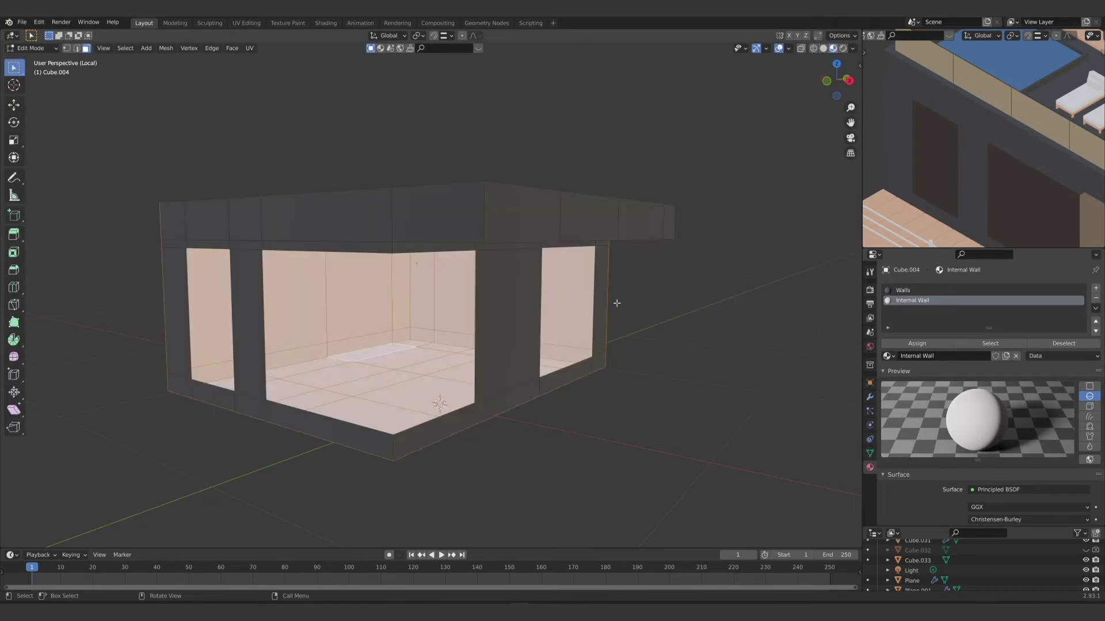
key(Tab)
click(693, 328)
middle_drag(693, 328, 656, 329)
Step: Re-enable the ground-floor building's Solidify modifier in the viewport to restore wall thickness
click(473, 331)
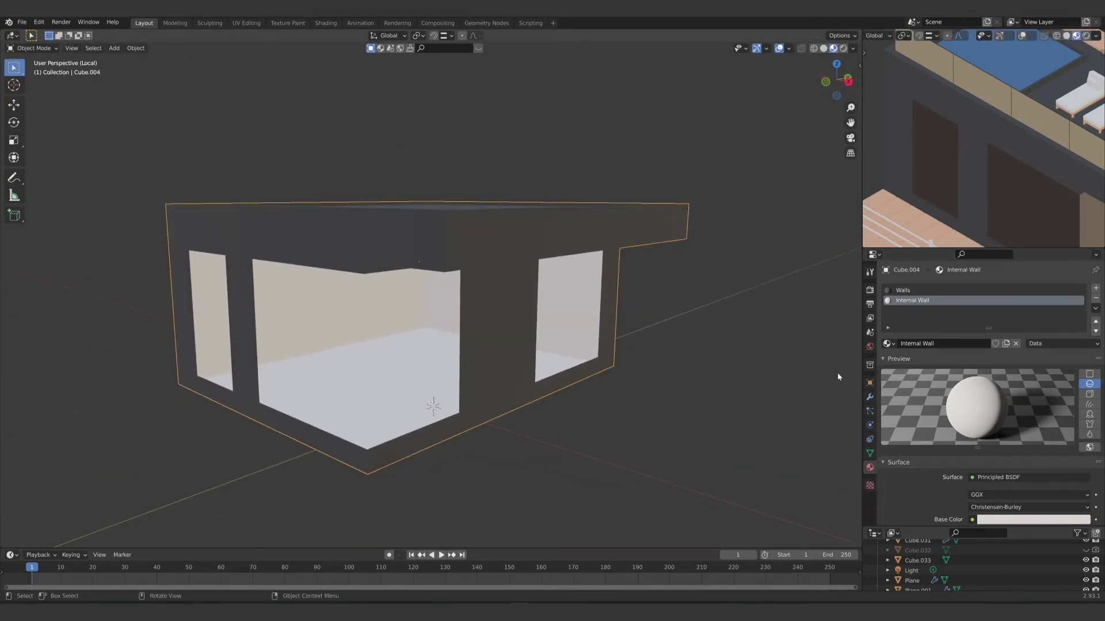
click(869, 397)
click(1052, 306)
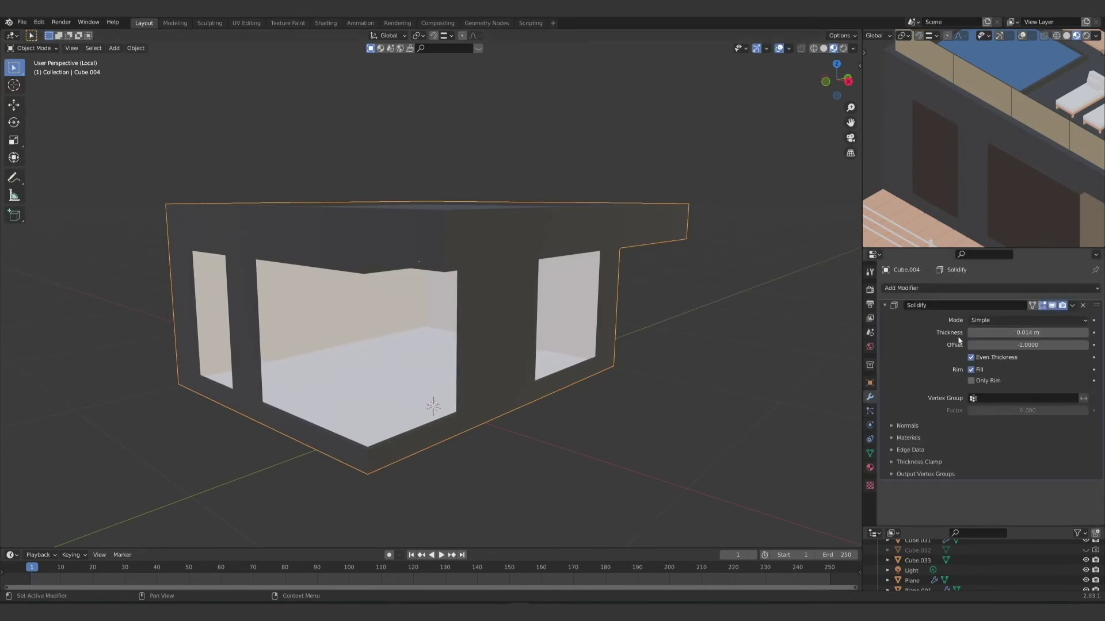
click(893, 305)
middle_drag(443, 325, 707, 142)
Step: Leave local view and assign the existing Walls material to upper block Cube.005
key(KP_Divide)
middle_drag(785, 104, 519, 317)
click(473, 253)
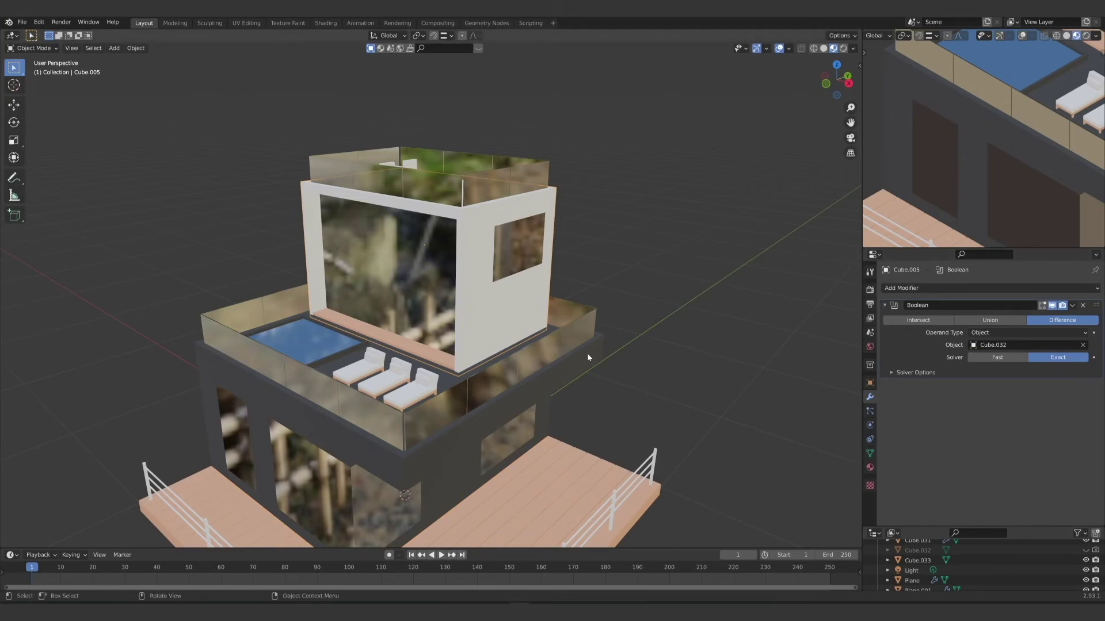
middle_drag(588, 358, 575, 364)
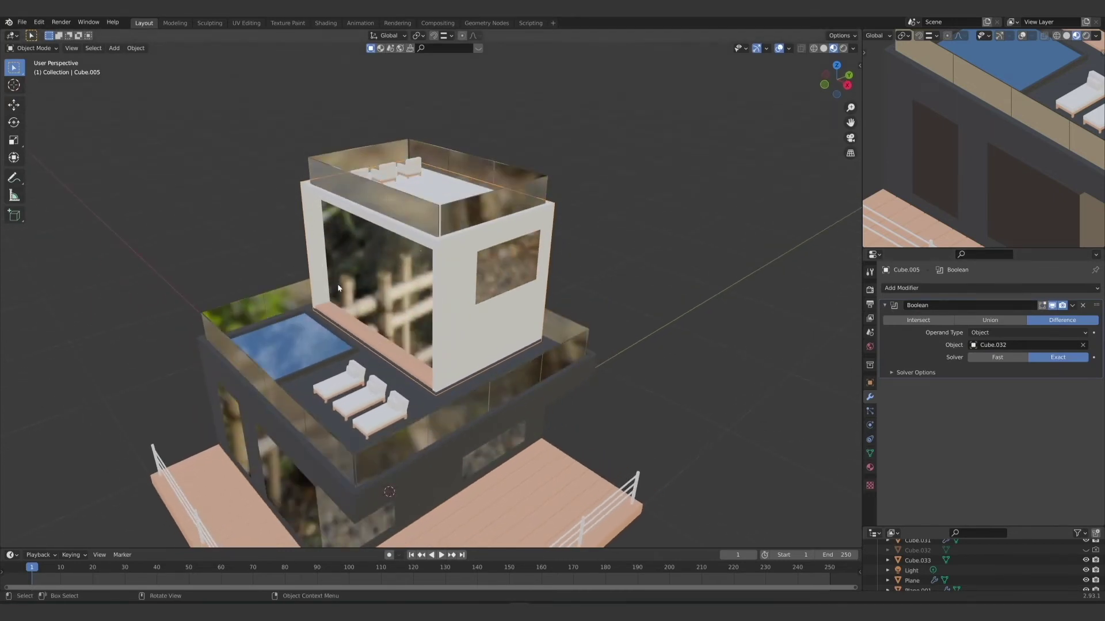
click(870, 467)
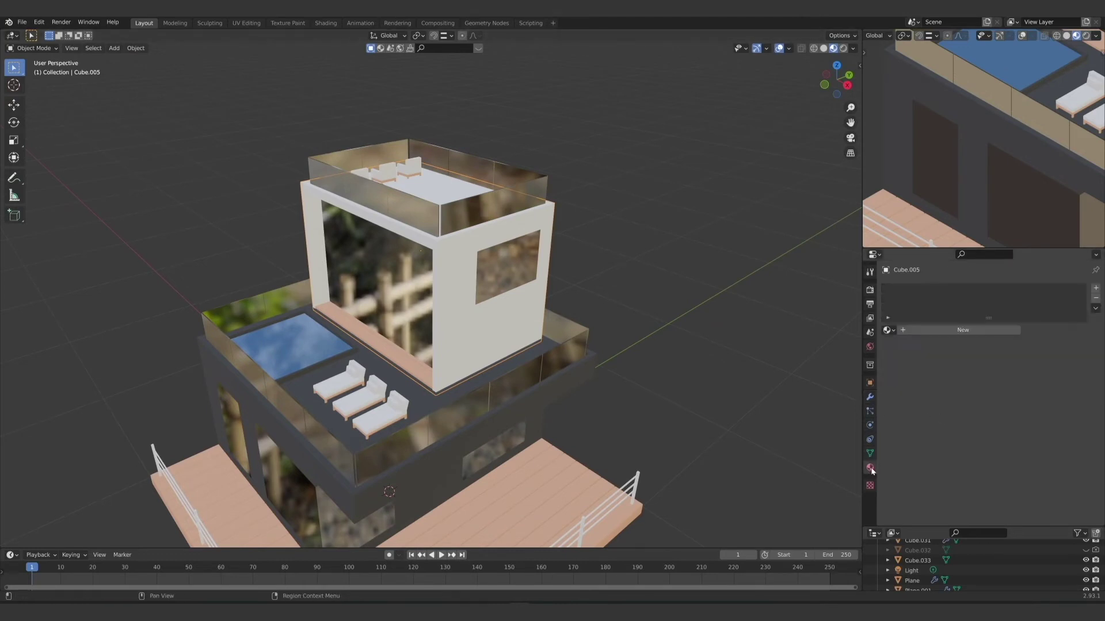
click(889, 332)
click(920, 384)
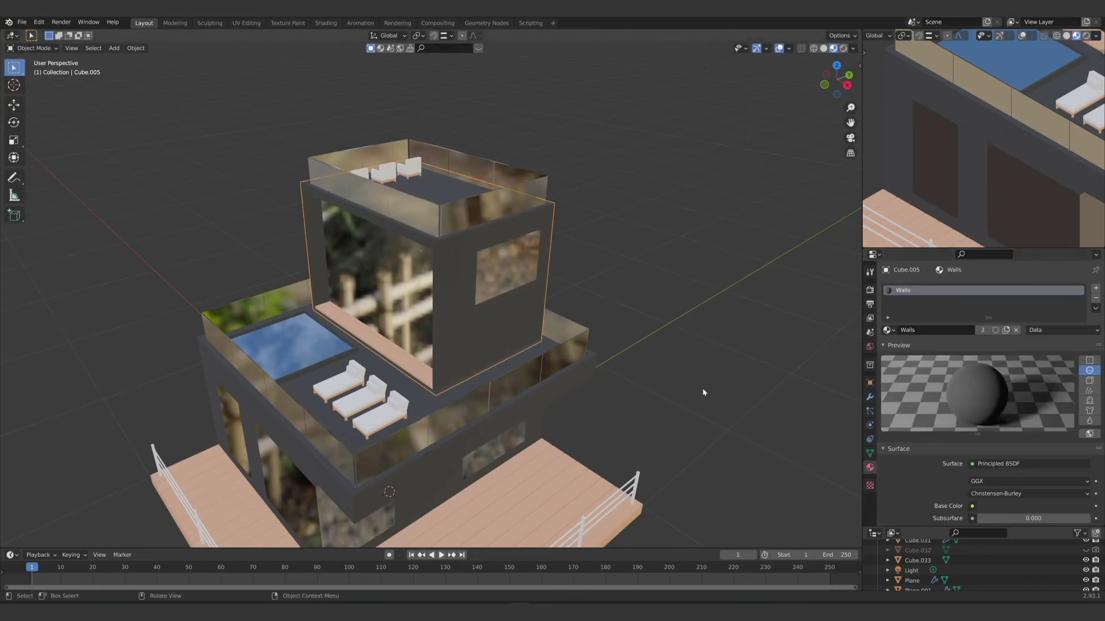
Step: Deselect and orbit to a top-down view of the house and pool deck
middle_drag(703, 392, 671, 384)
click(669, 383)
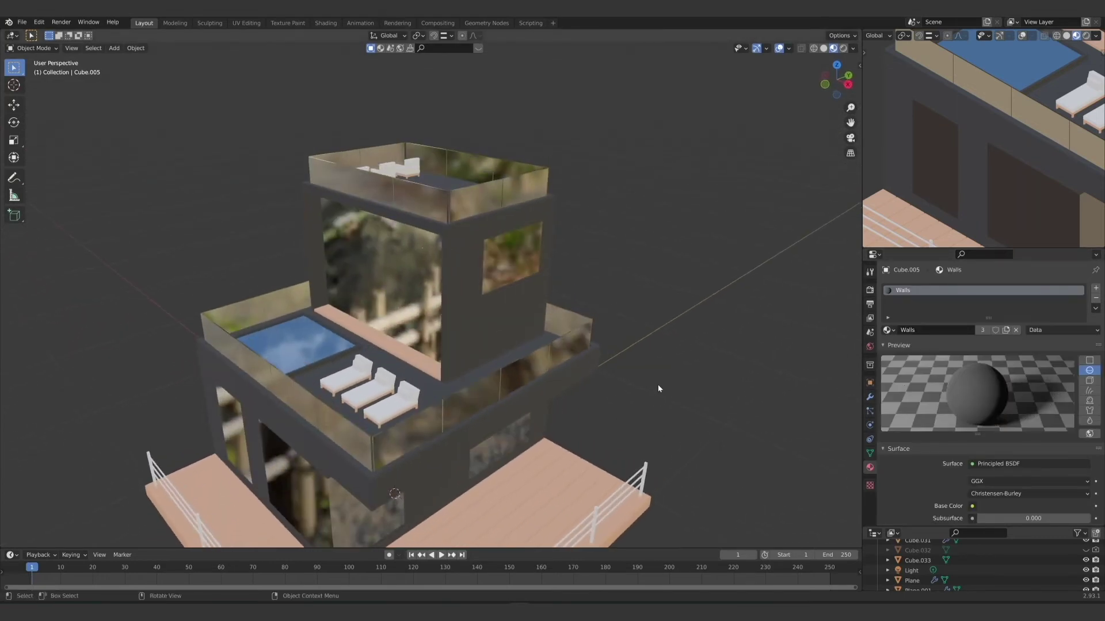
scroll(982, 157, down, 3)
middle_drag(982, 157, 927, 233)
scroll(909, 199, up, 3)
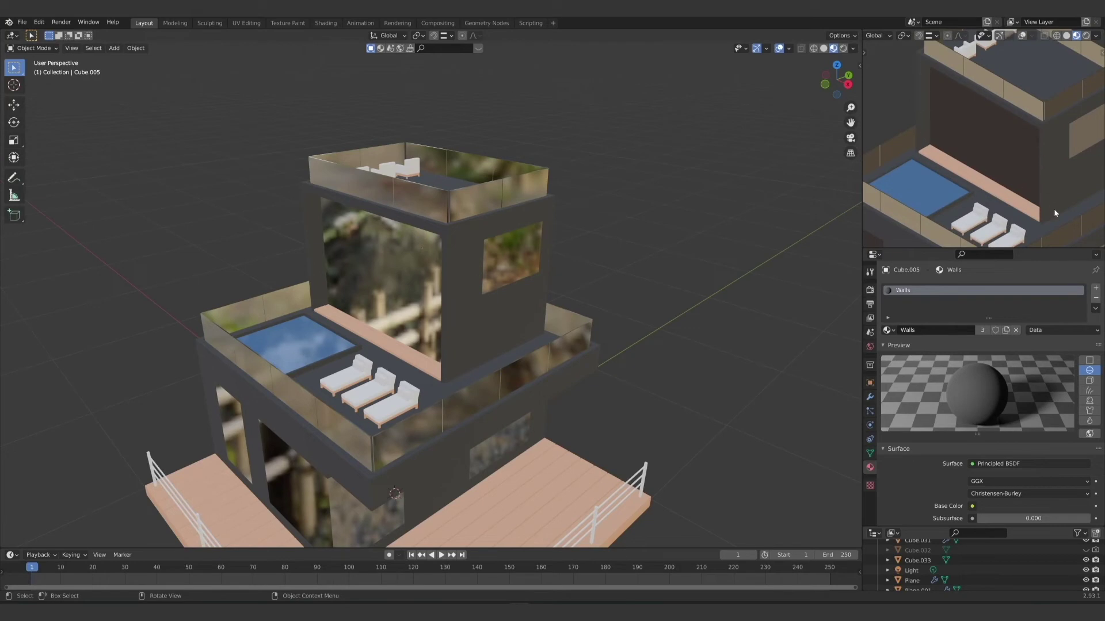
middle_drag(506, 403, 454, 431)
scroll(461, 413, down, 4)
scroll(452, 389, up, 2)
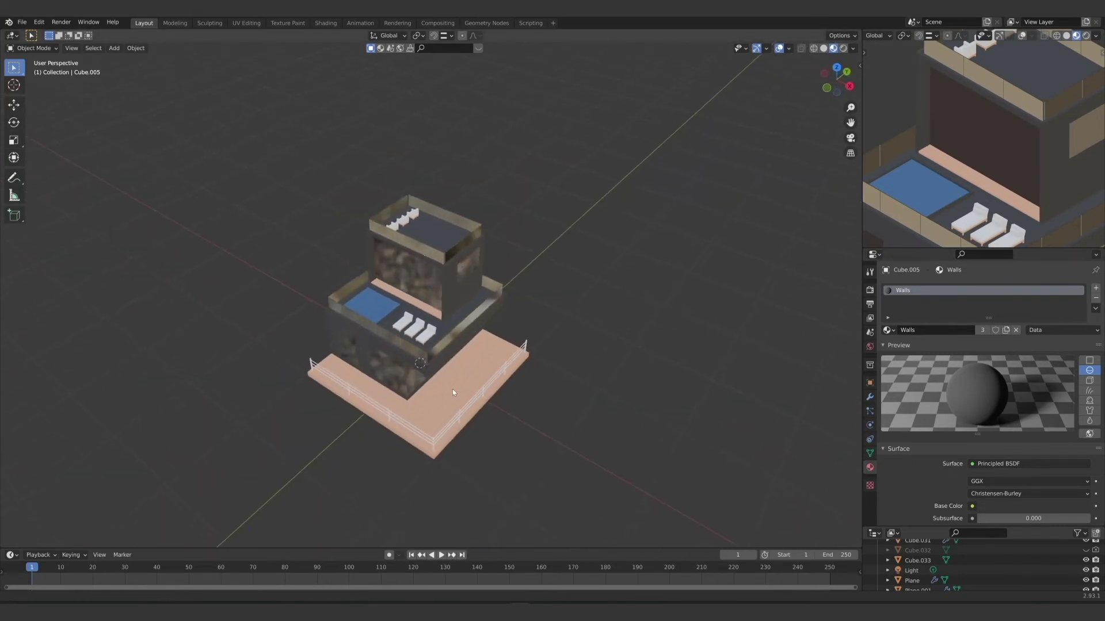
middle_drag(453, 389, 418, 419)
scroll(434, 404, up, 4)
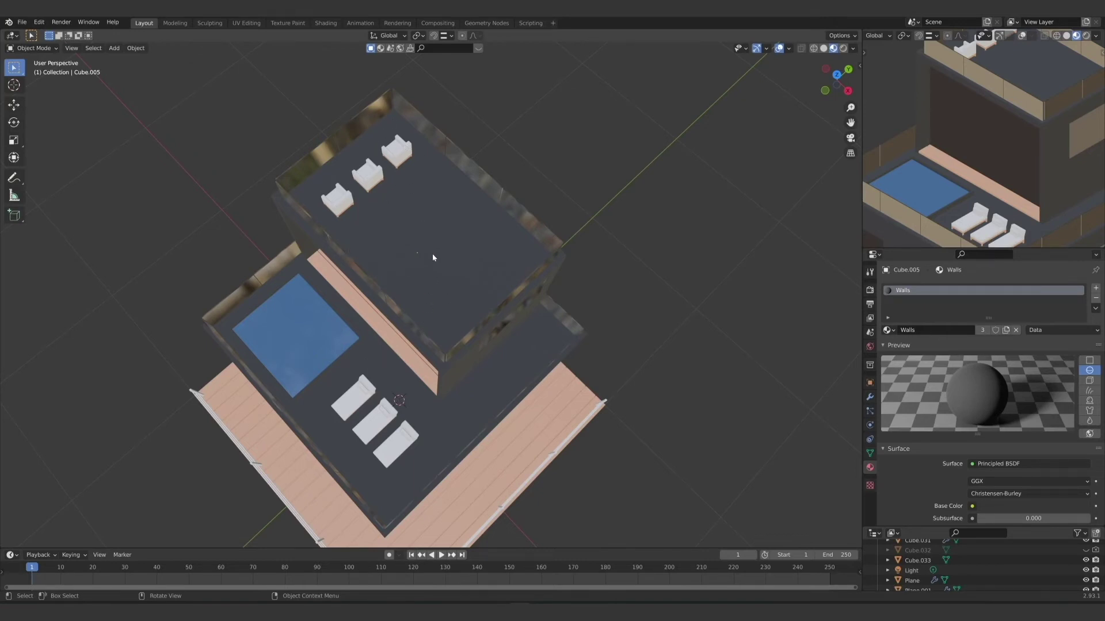
Step: Select the lower-floor block Cube.004 and toggle Local View on and off to inspect it
middle_drag(380, 411, 389, 371)
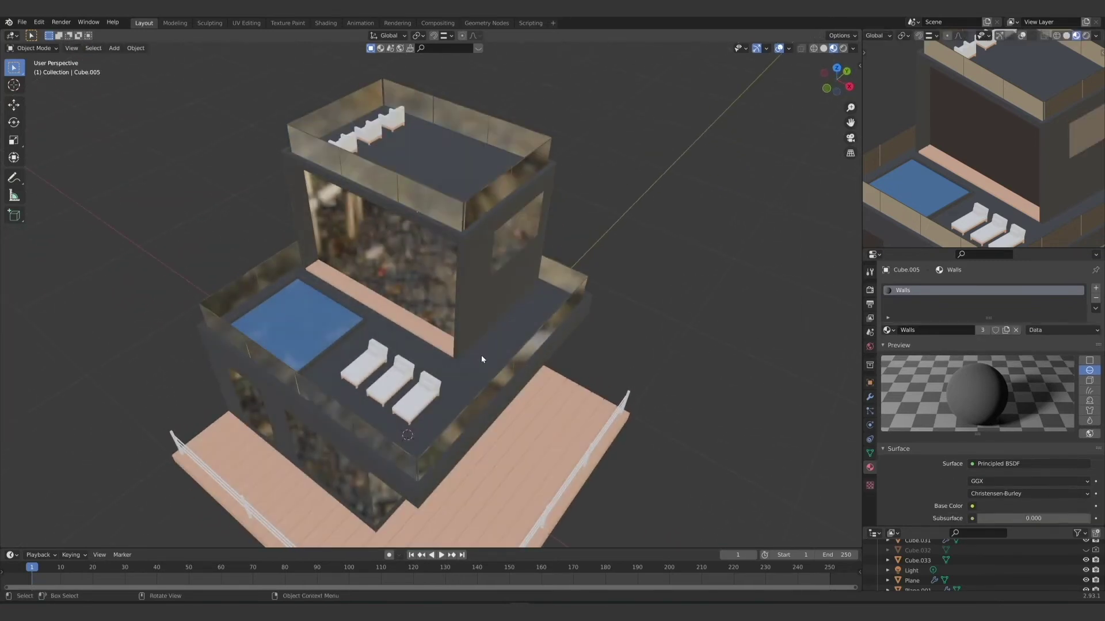
click(429, 376)
middle_drag(429, 377, 422, 396)
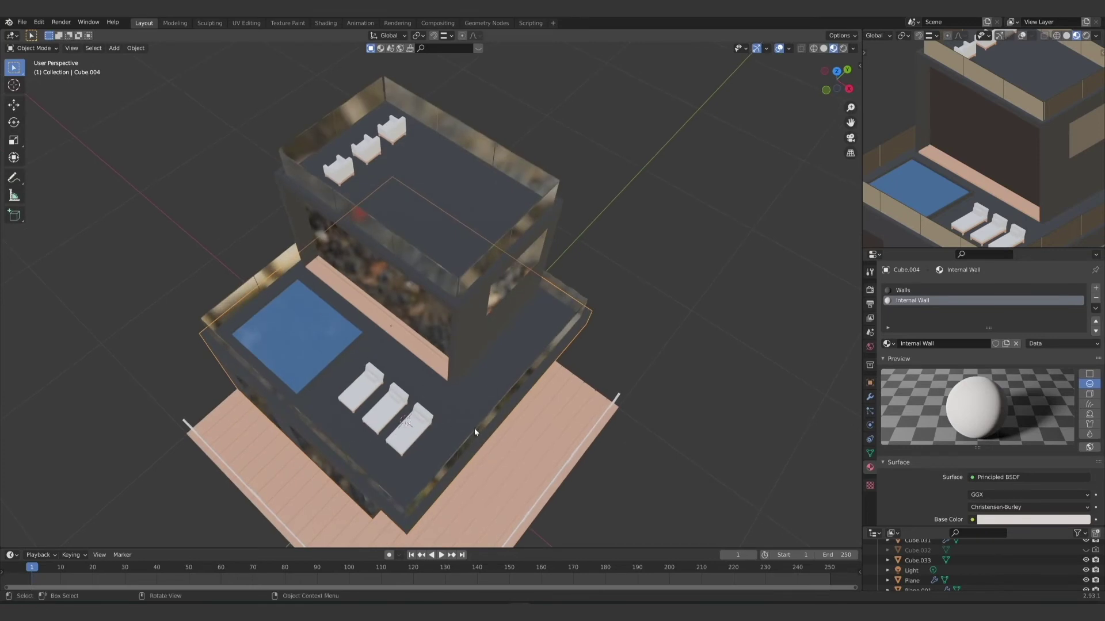
middle_drag(474, 432, 389, 403)
key(KP_Divide)
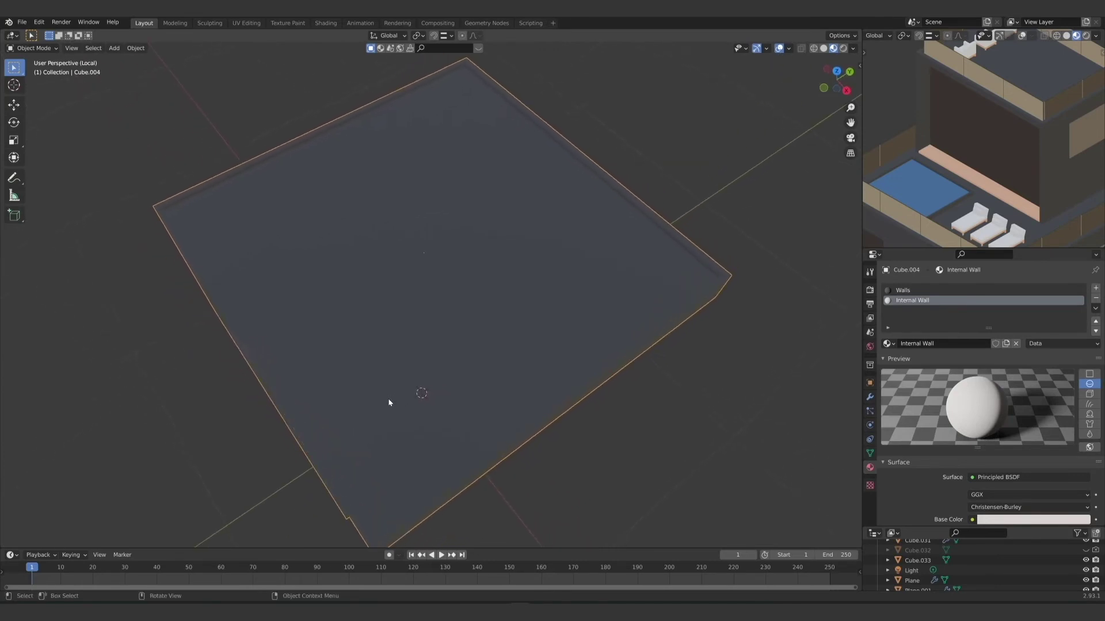
key(KP_Divide)
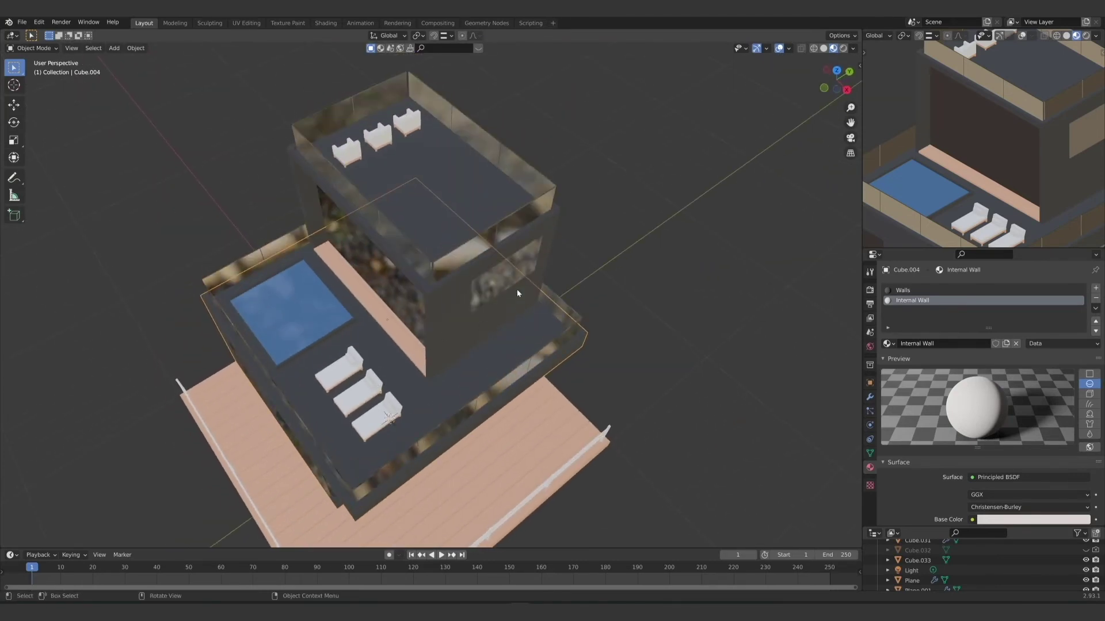
Step: In Edit Mode, nudge the long upper-walkway edge slightly along X
key(Tab)
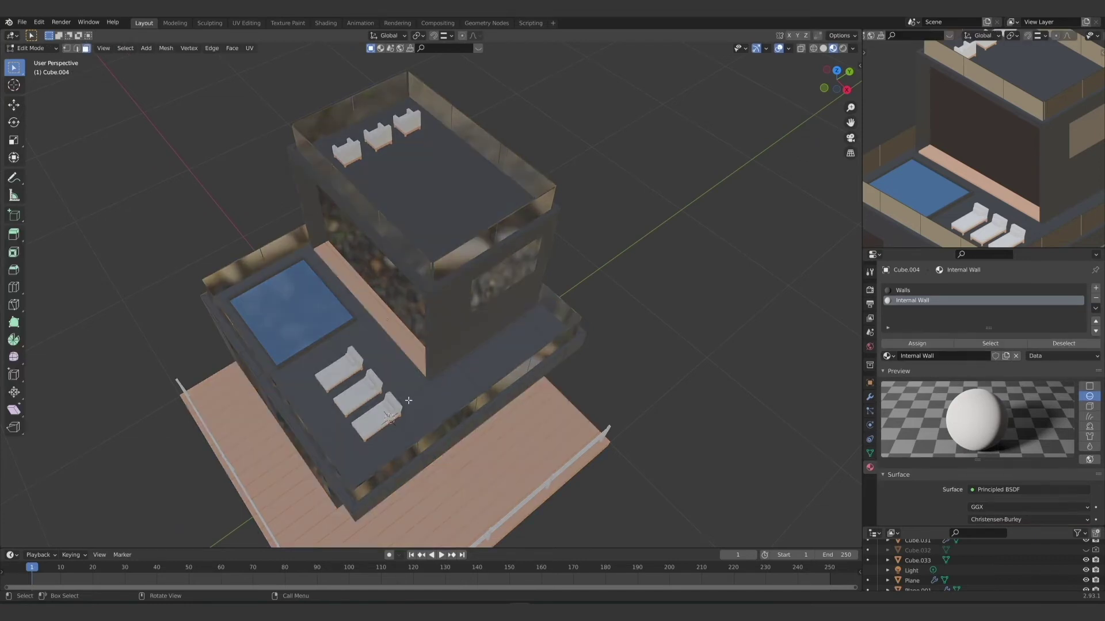
middle_drag(429, 391, 416, 406)
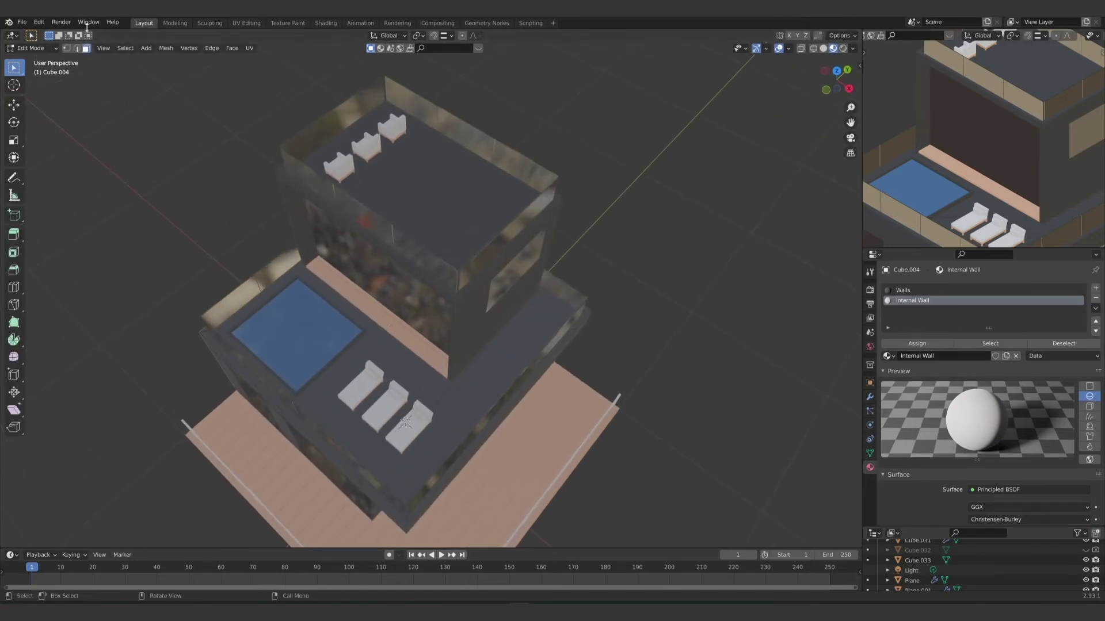
key(2)
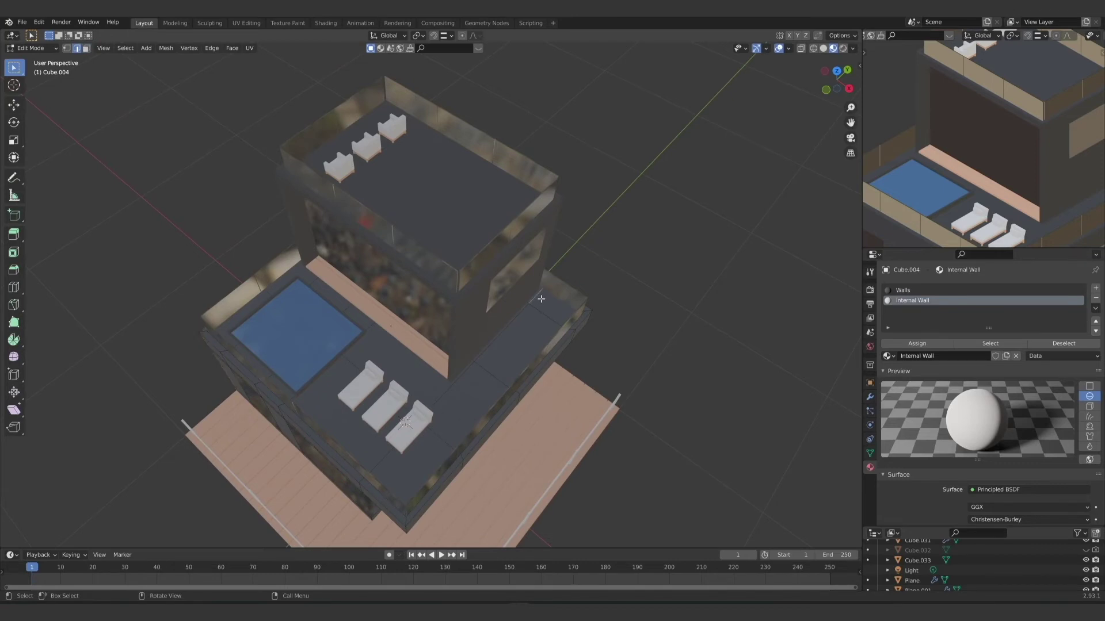
click(512, 324)
middle_drag(432, 433, 429, 451)
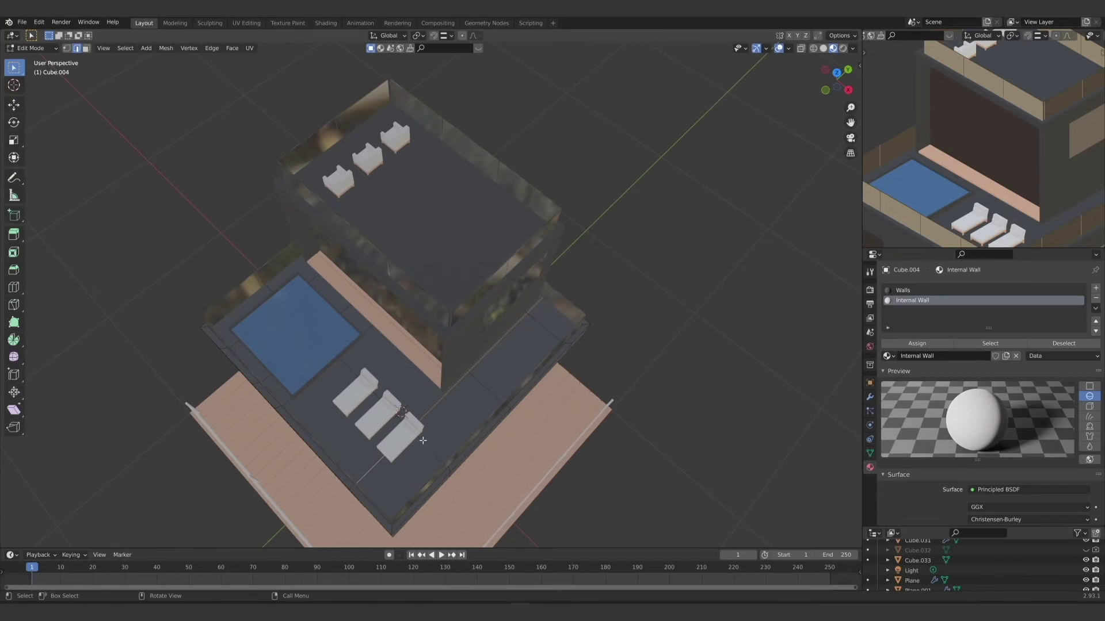
key(g)
key(x)
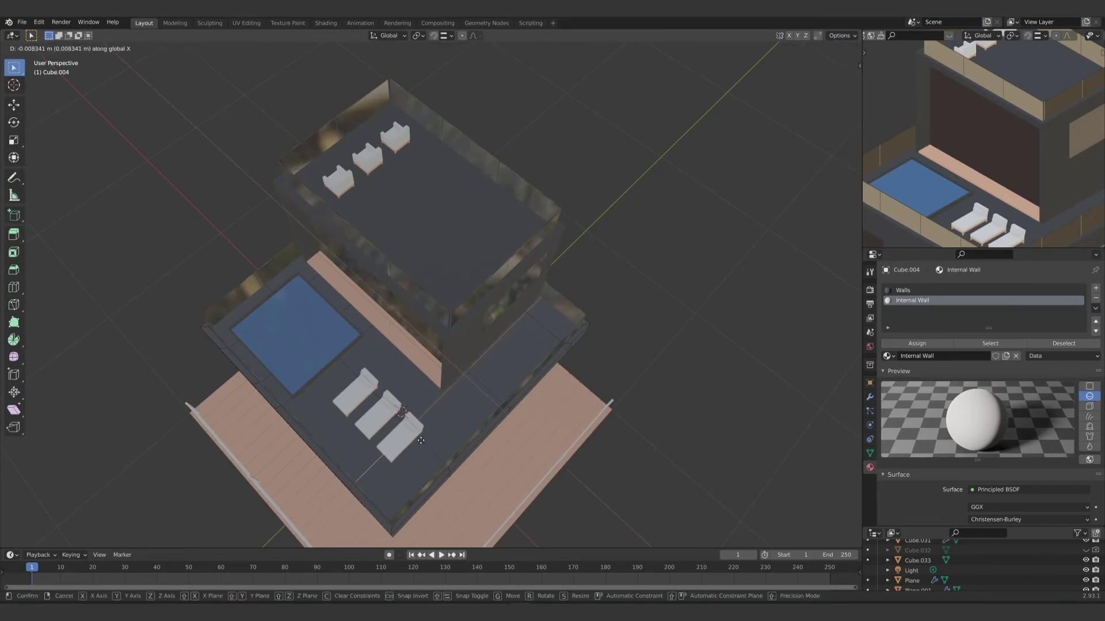
click(420, 440)
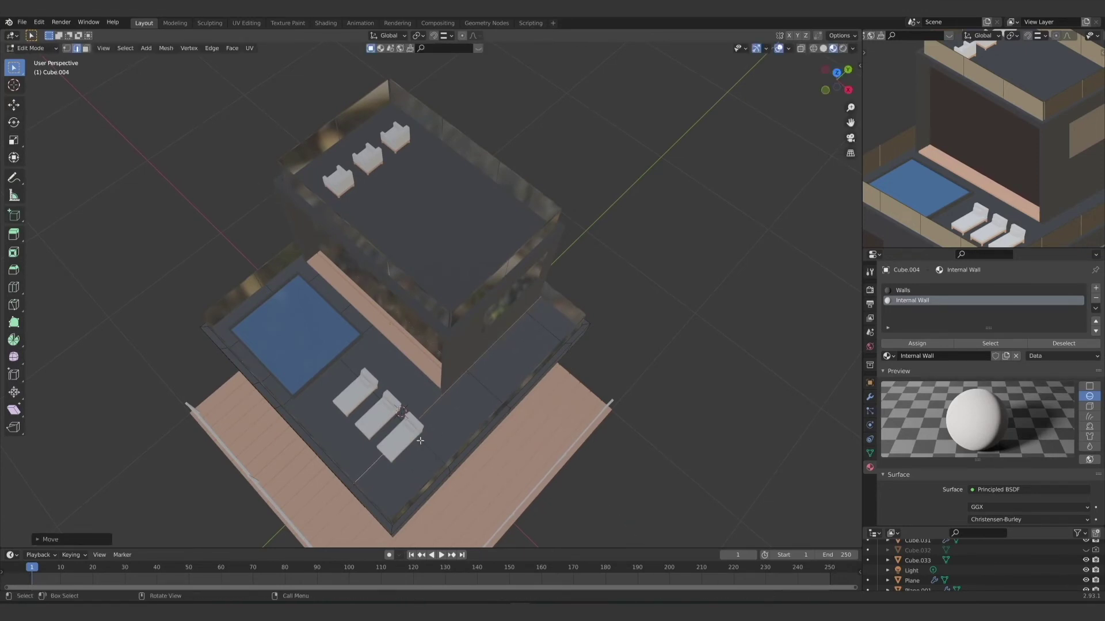
Step: Add a loop cut across the lower floor
middle_drag(369, 446, 362, 431)
scroll(363, 425, up, 2)
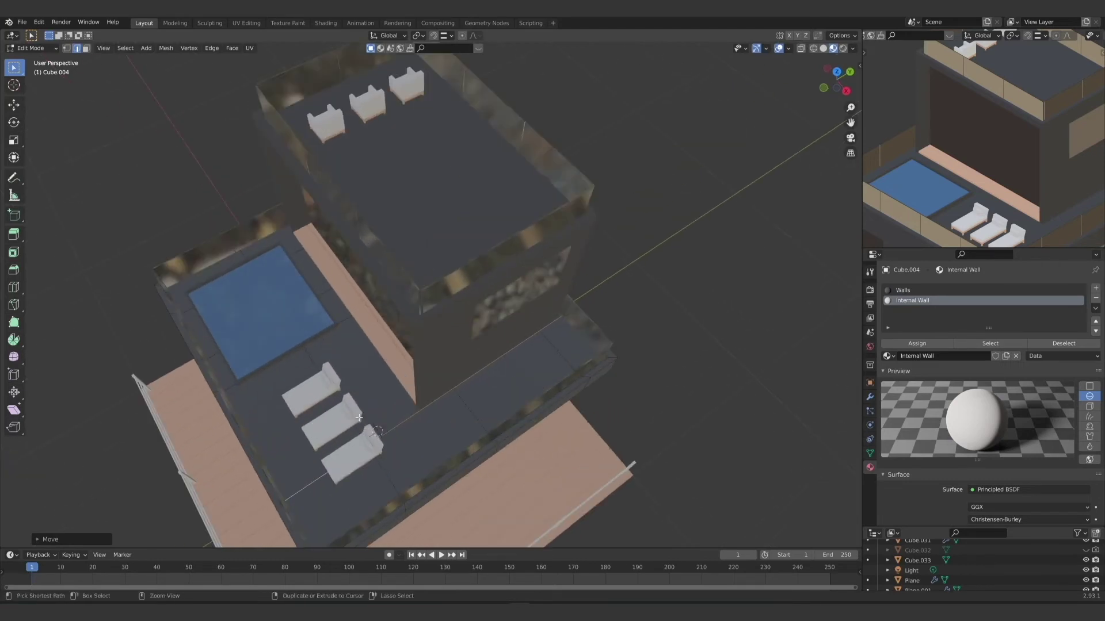
key(ctrl+r)
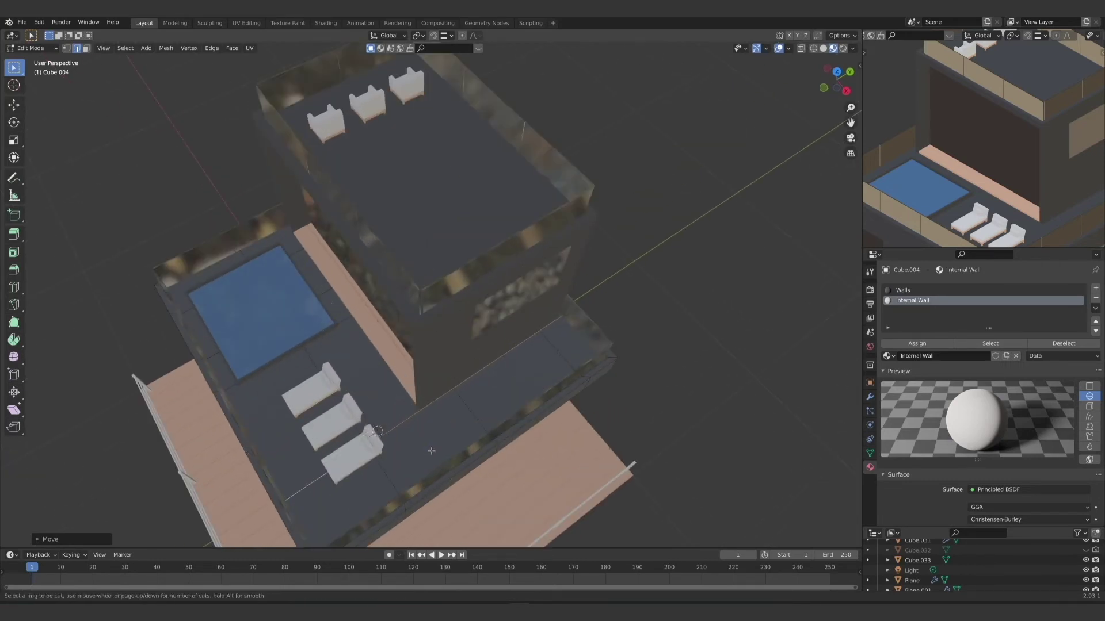
click(447, 462)
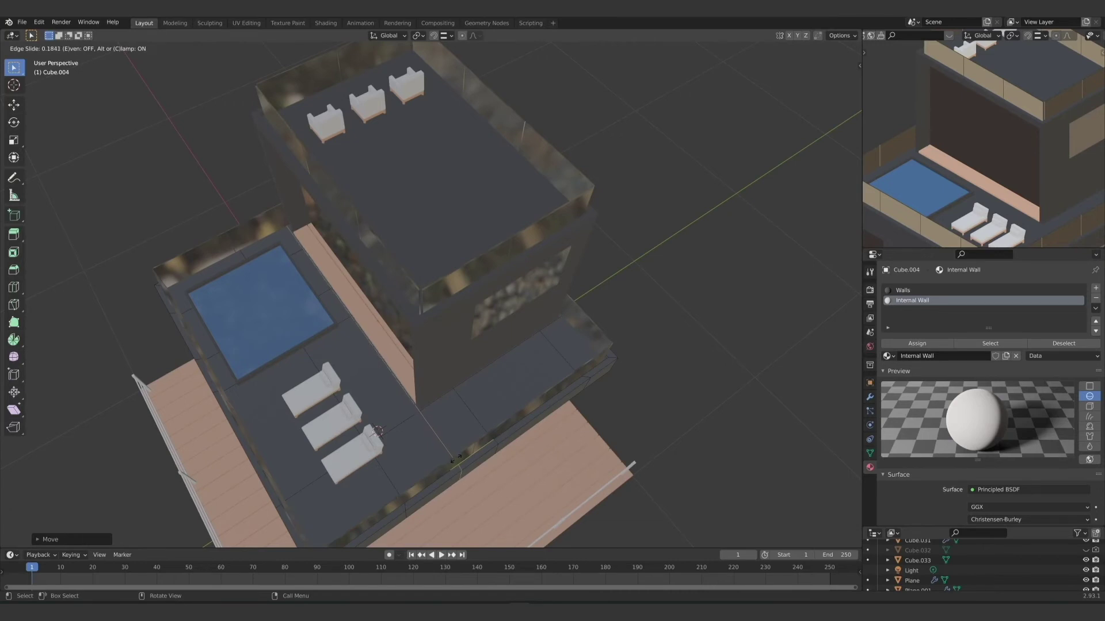
click(456, 459)
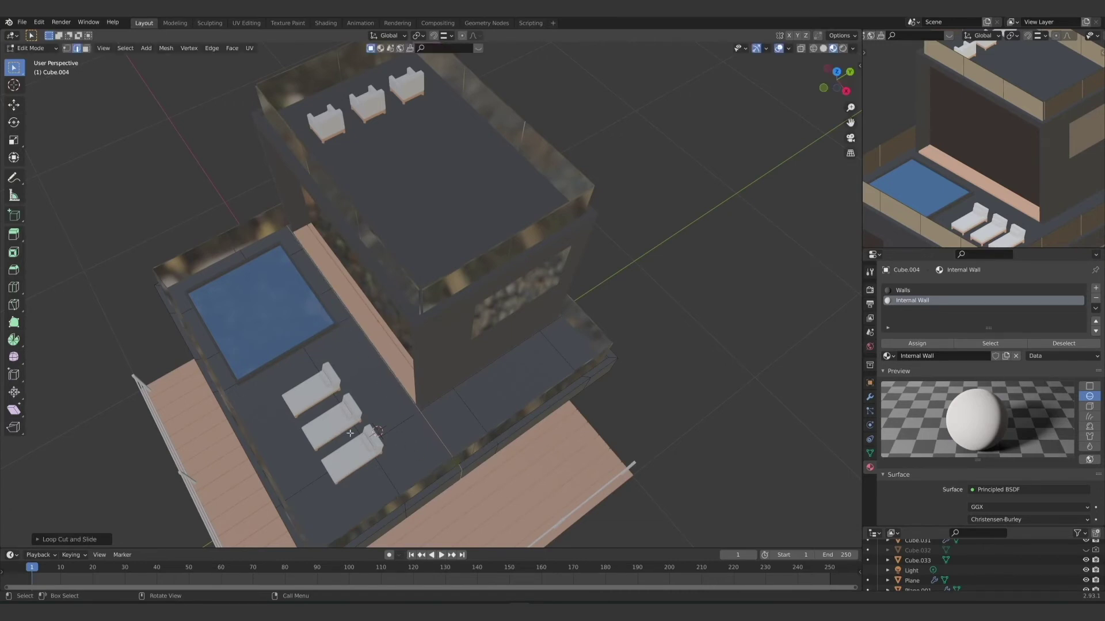
Step: Move the short pool-corner edge slightly along X
click(347, 318)
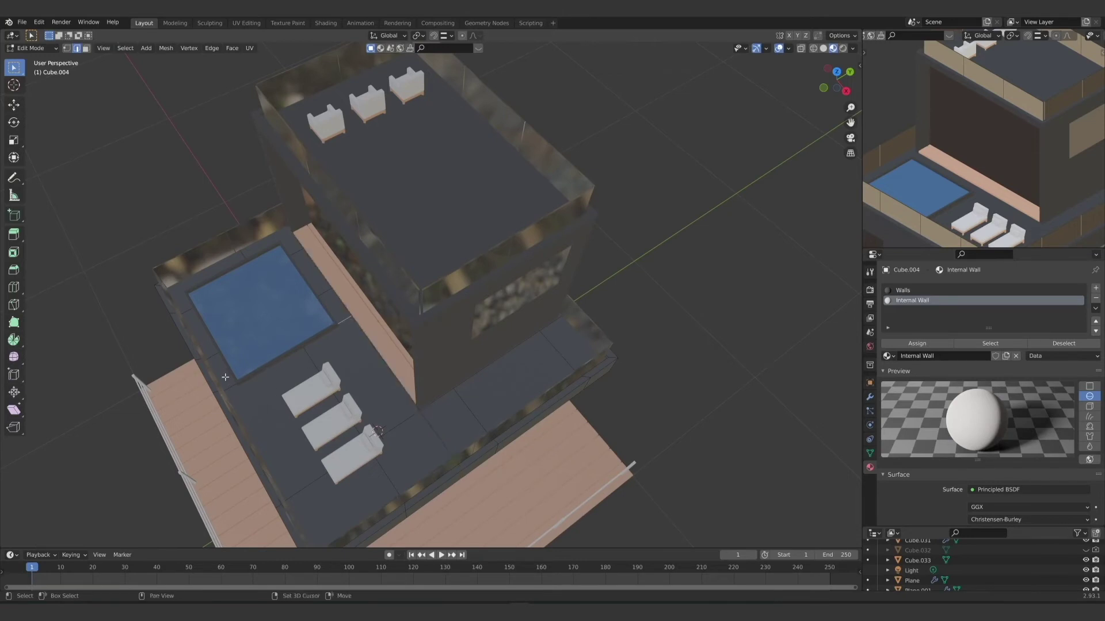
middle_drag(278, 384, 364, 338)
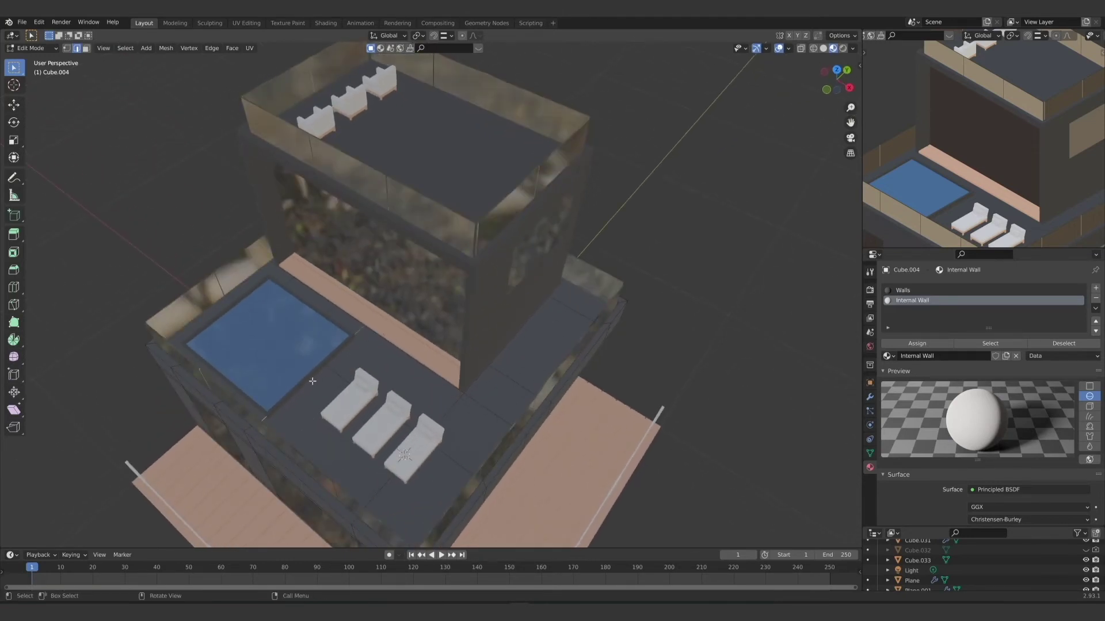
key(g)
key(x)
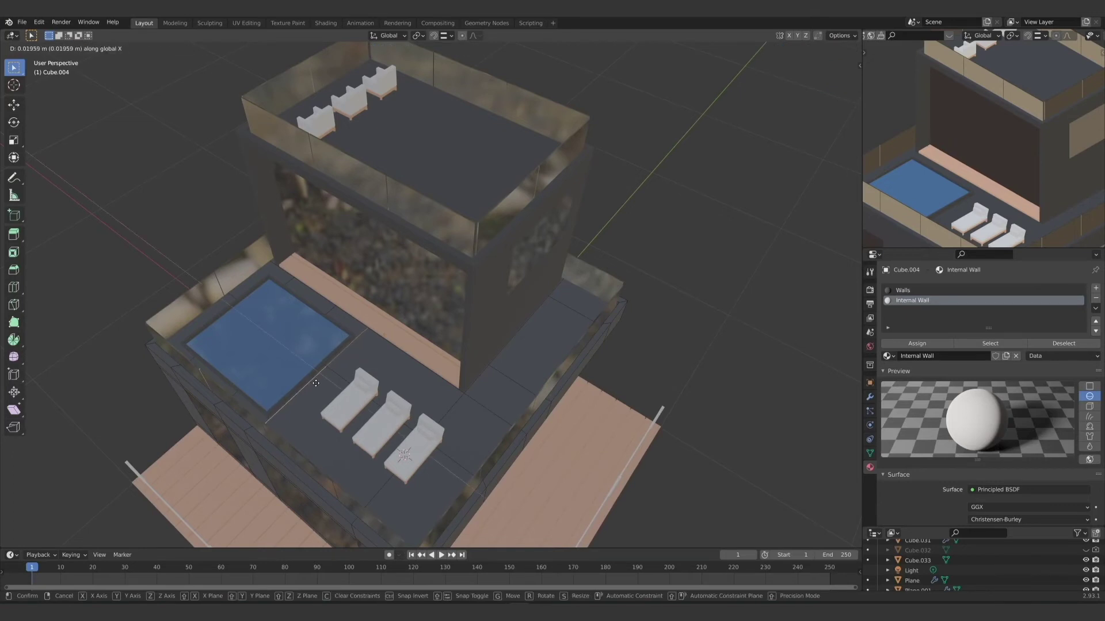
click(315, 384)
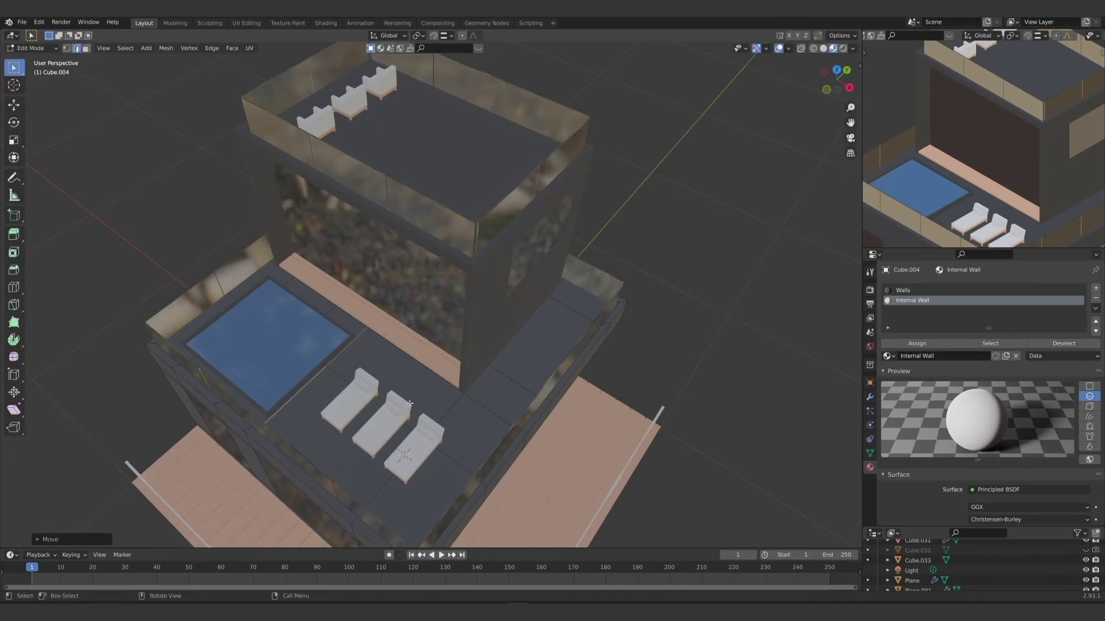
middle_drag(410, 403, 189, 159)
Step: Inset the floor faces around the lounge chairs and along the walkway by about 0.044 m
click(86, 47)
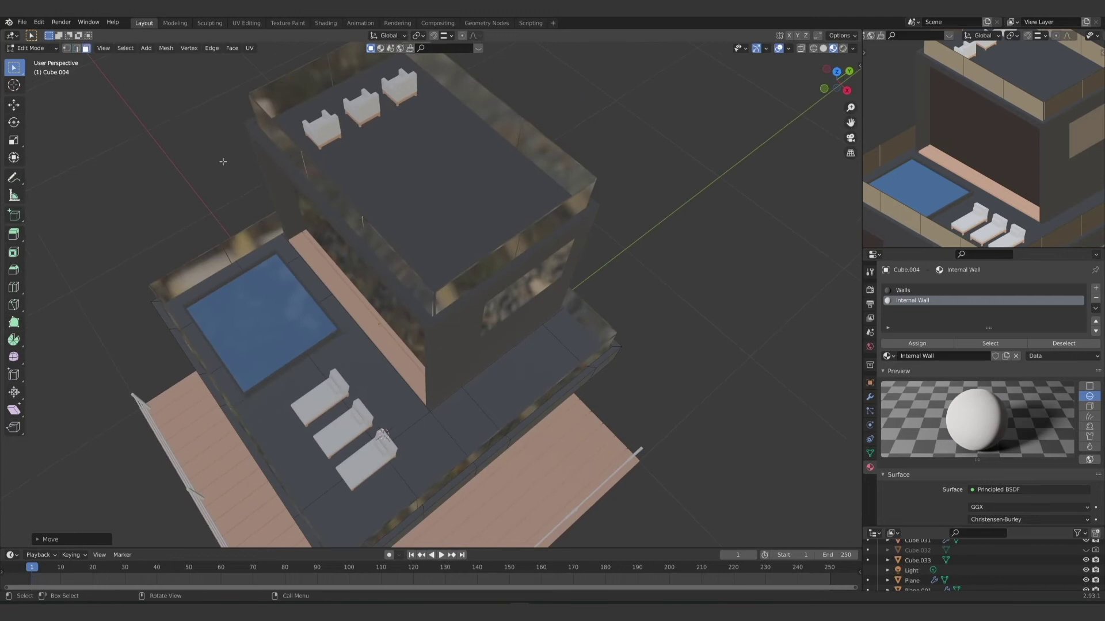
click(369, 395)
shift+click(345, 494)
shift+click(376, 477)
shift+click(429, 452)
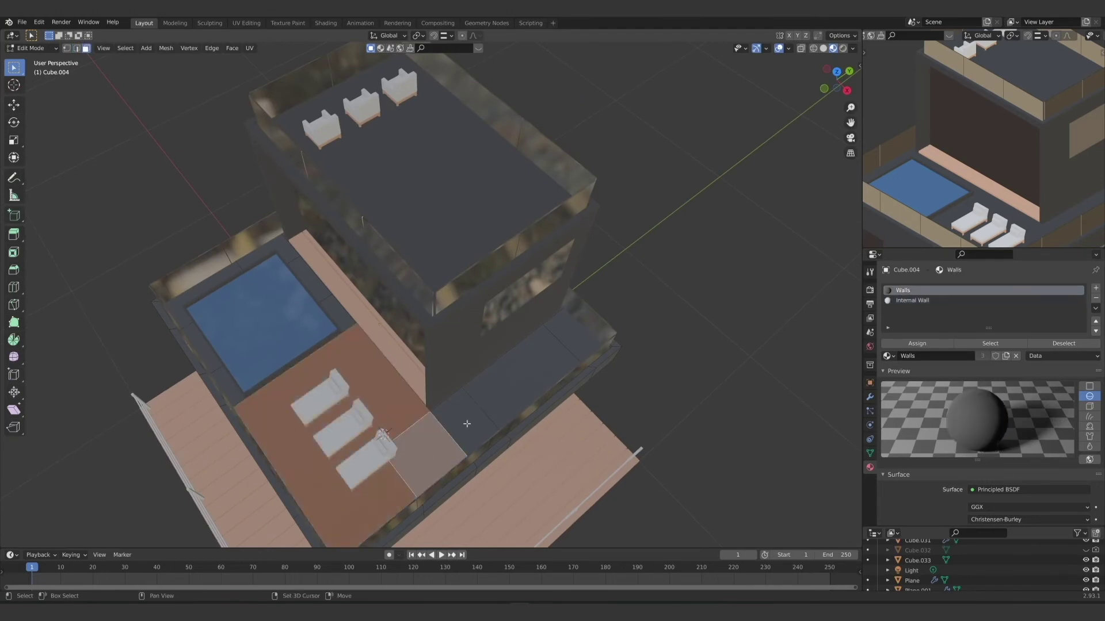
shift+click(467, 423)
ctrl+click(569, 345)
mouse_move(510, 465)
middle_down()
mouse_move(497, 458)
mouse_move(518, 467)
middle_up()
key(i)
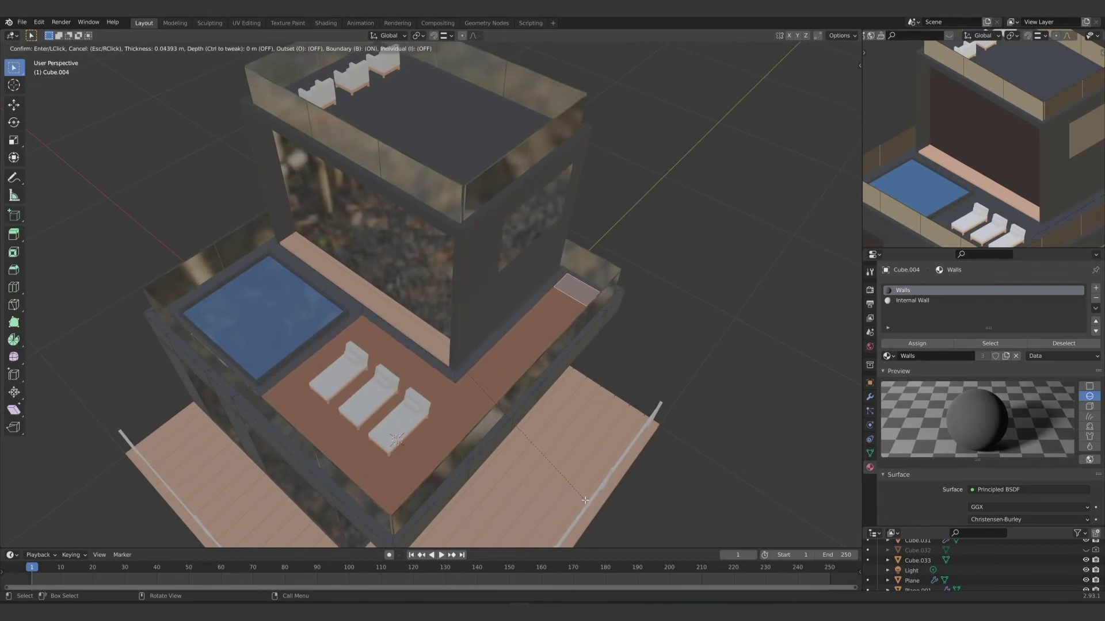
click(586, 500)
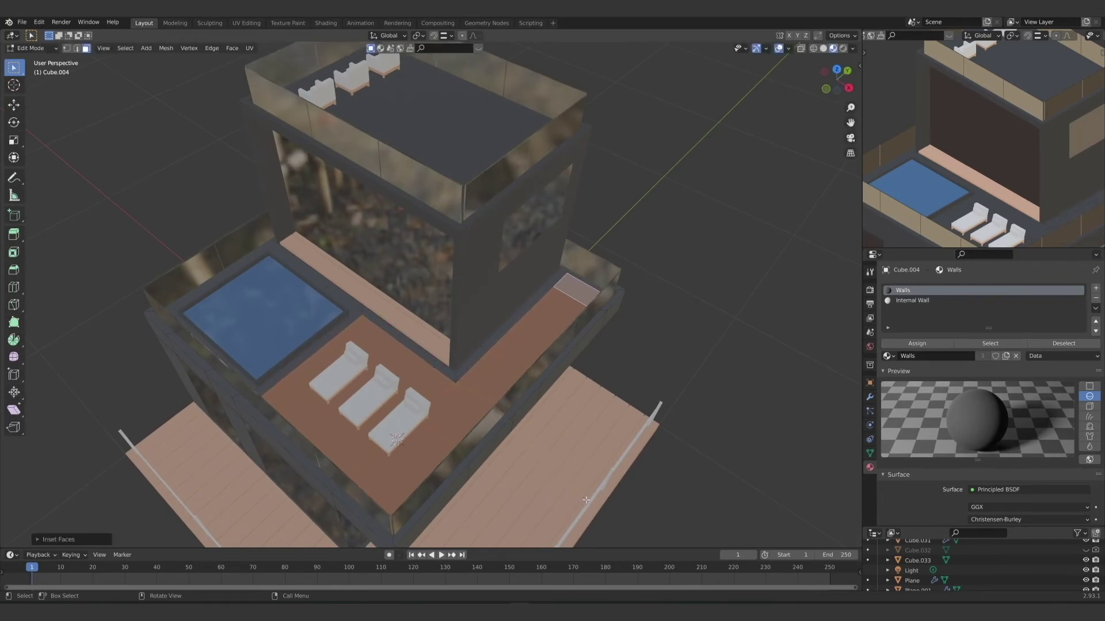
middle_drag(586, 500, 628, 486)
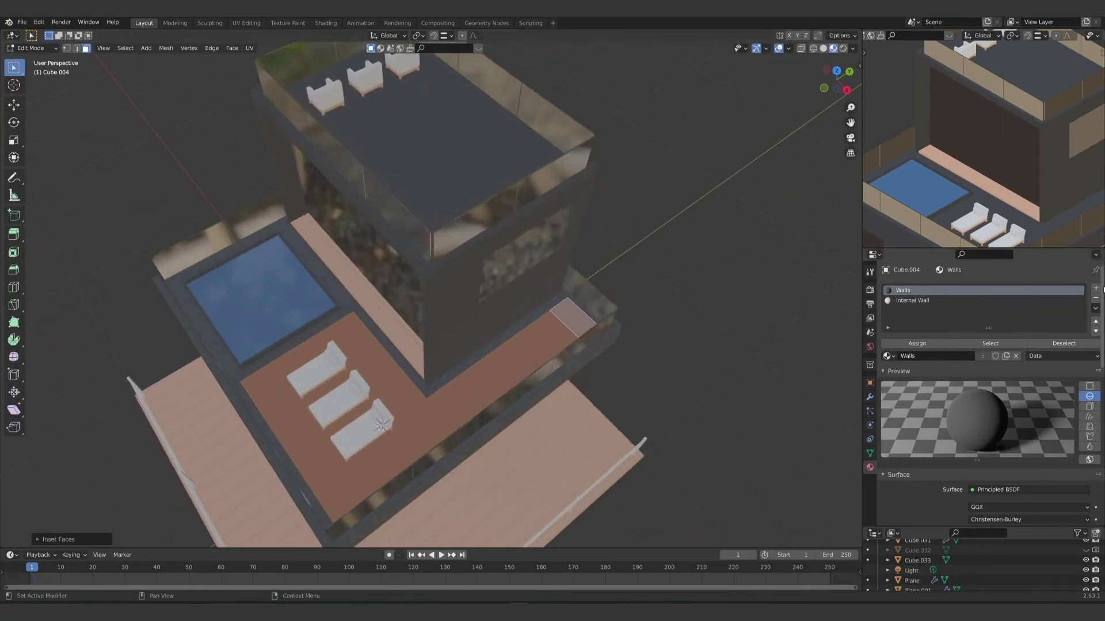
Step: Add a material slot holding a separate copy of Walls, named Walls 2
click(1095, 290)
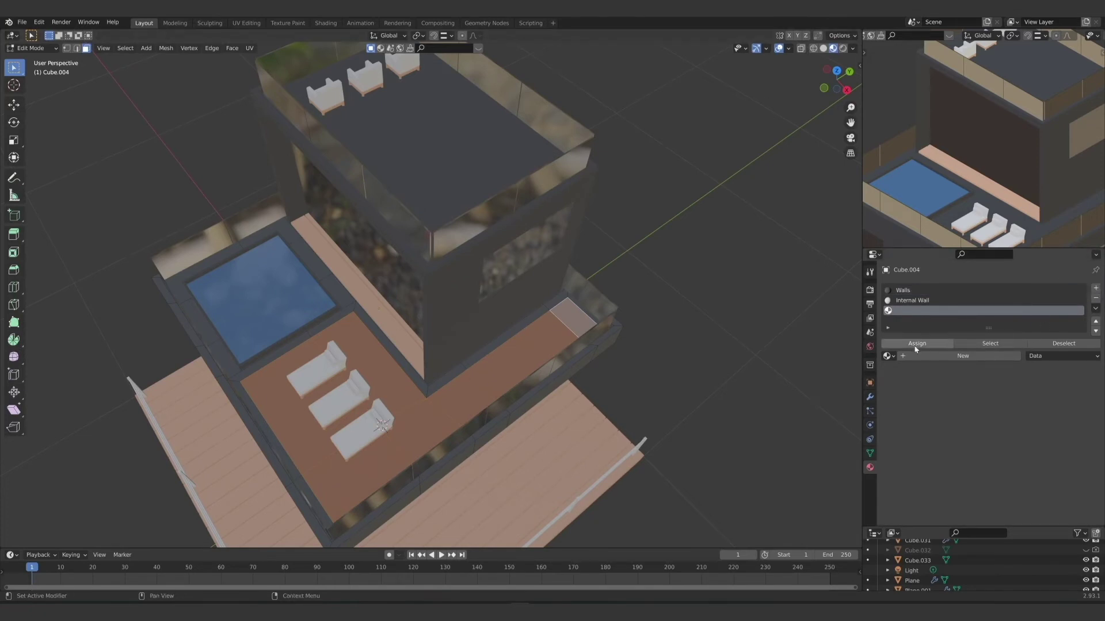
click(887, 356)
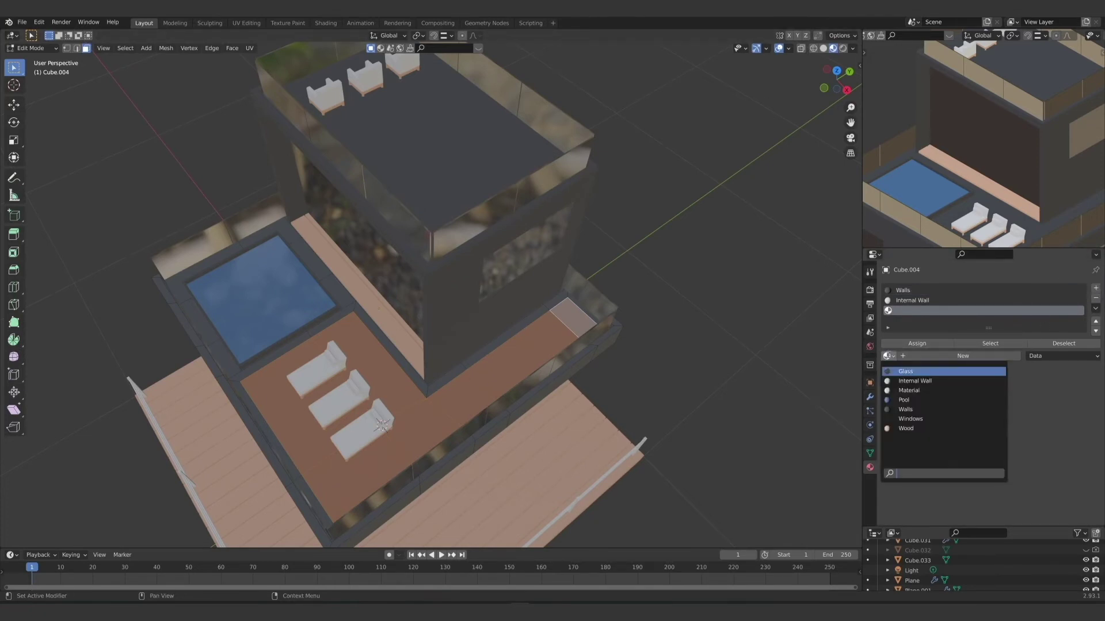
click(911, 411)
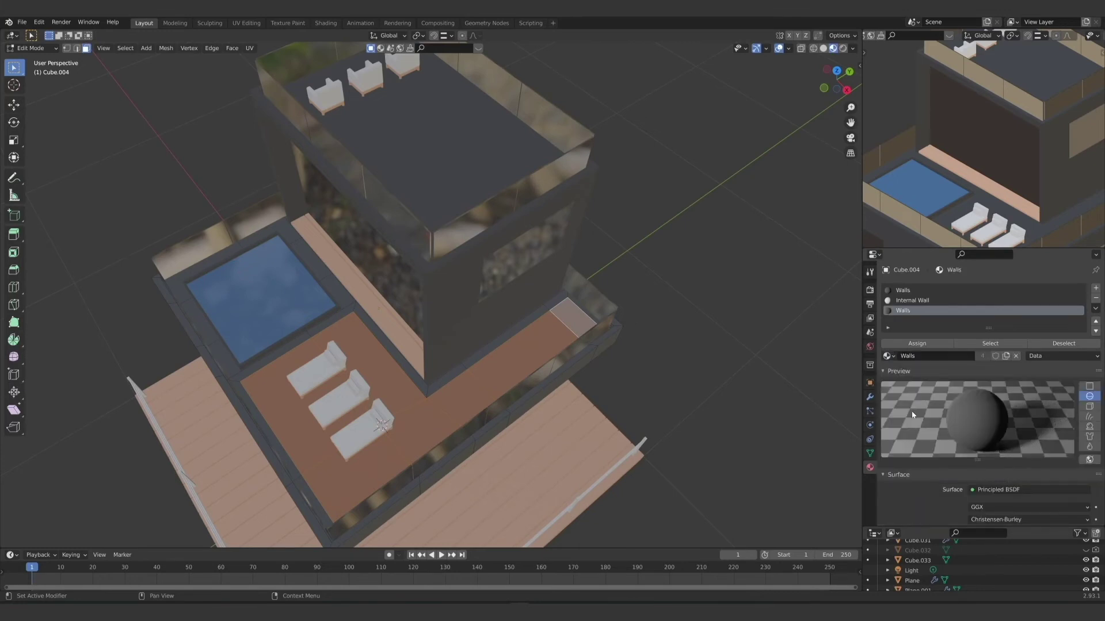
click(1006, 356)
double_click(958, 356)
key(Return)
Step: Lighten the Walls 2 base colour to grey 585858
scroll(937, 480, down, 5)
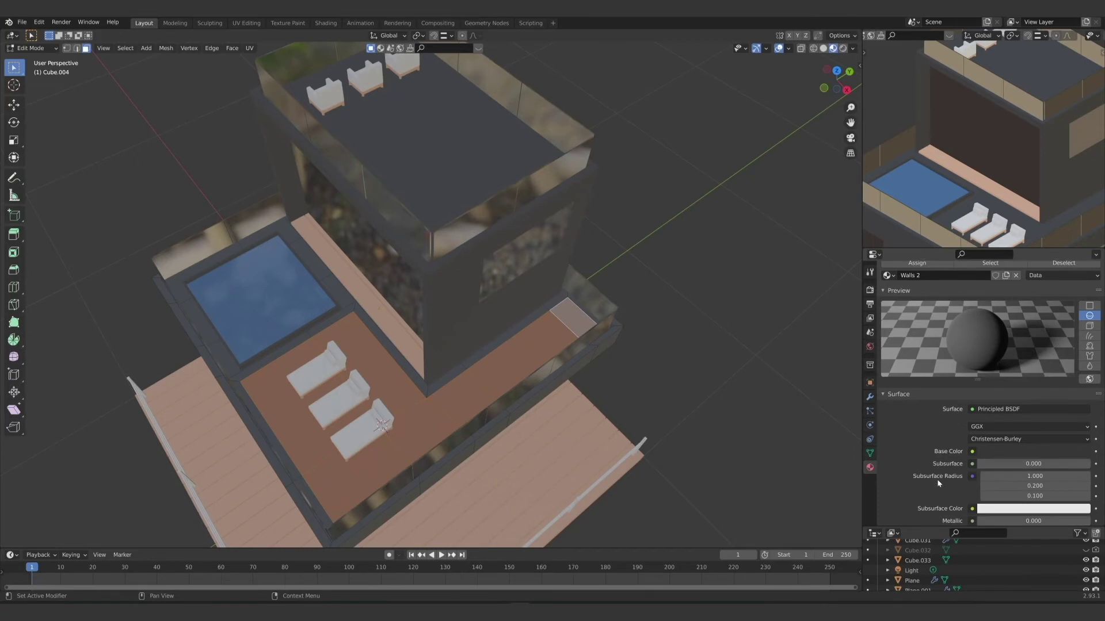
click(1012, 453)
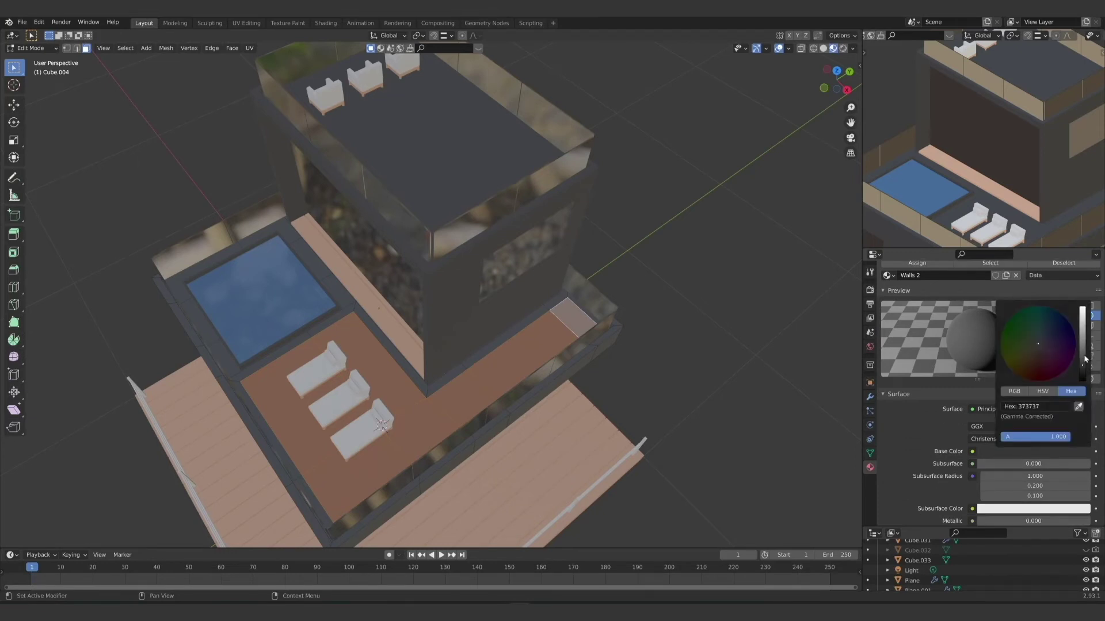
drag(1085, 359, 1086, 358)
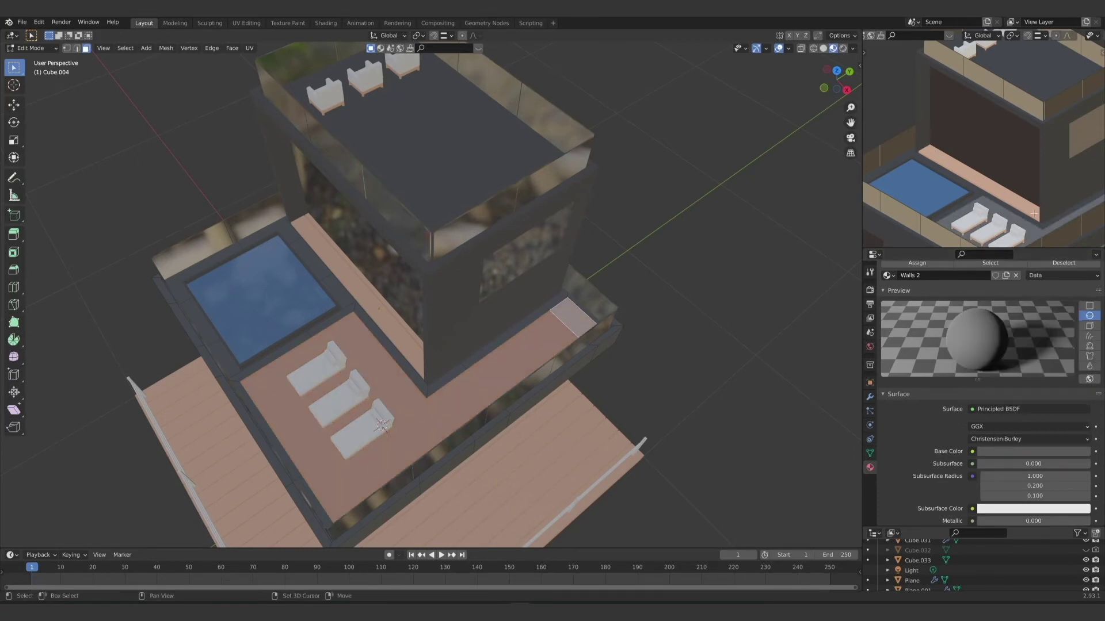
shift+middle_drag(1067, 207, 1004, 172)
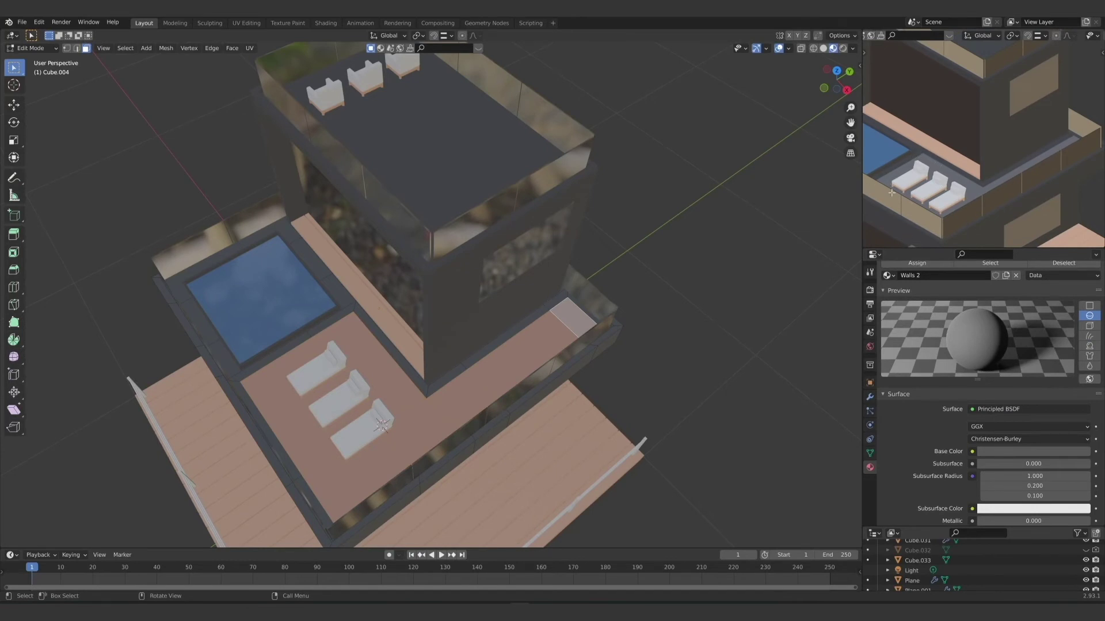
Step: Inset the top roof face of the upper floor block Cube.005
click(441, 357)
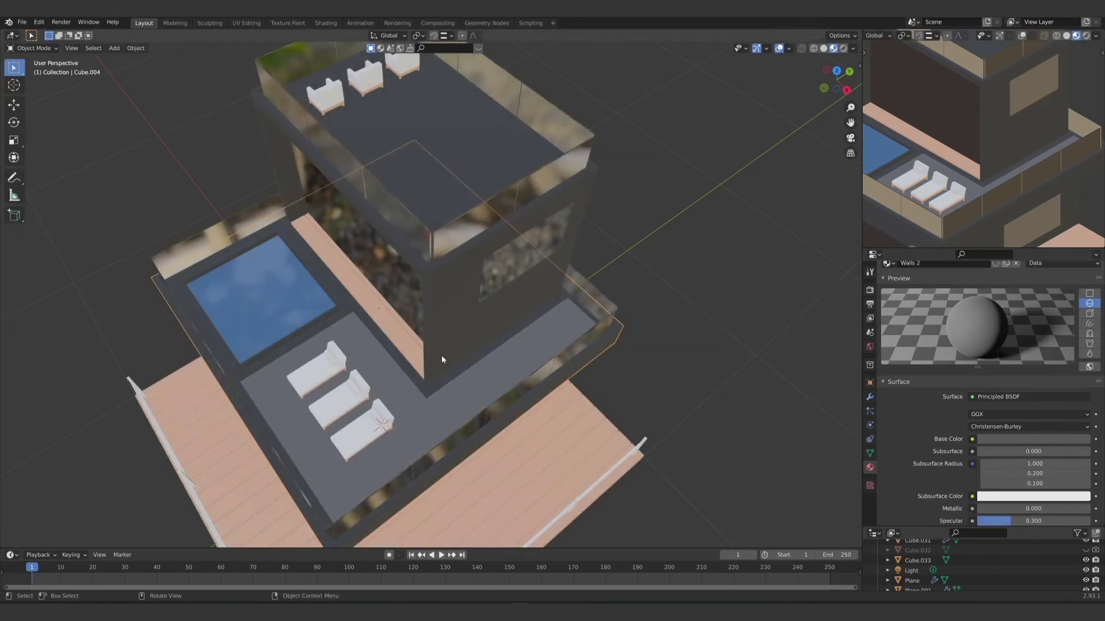
middle_drag(440, 357, 395, 330)
click(439, 216)
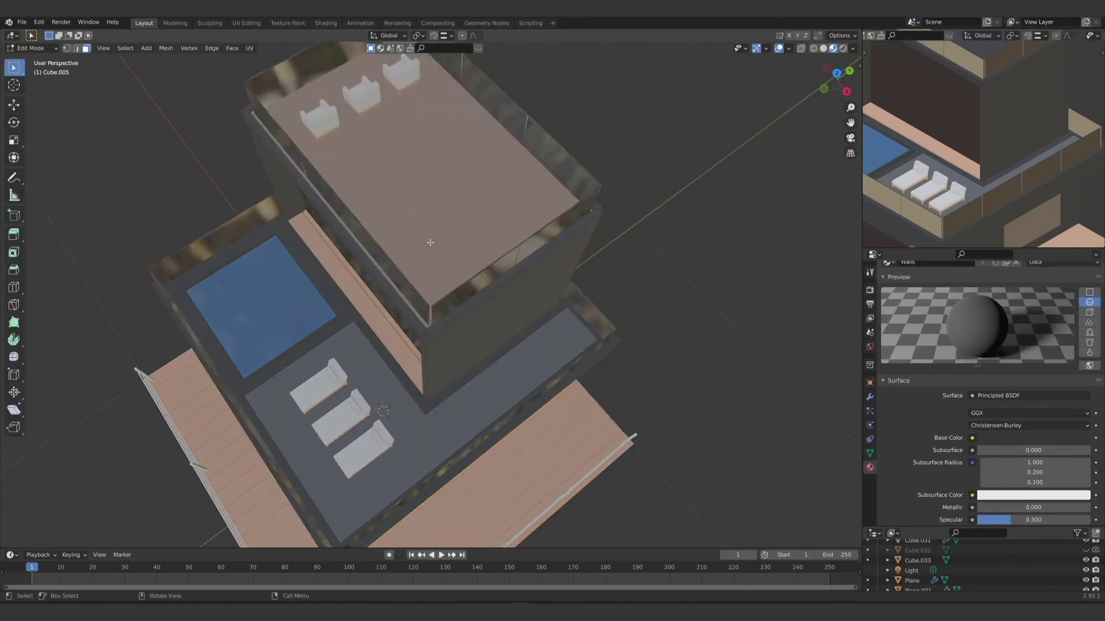
middle_drag(432, 243, 433, 248)
click(678, 206)
click(487, 234)
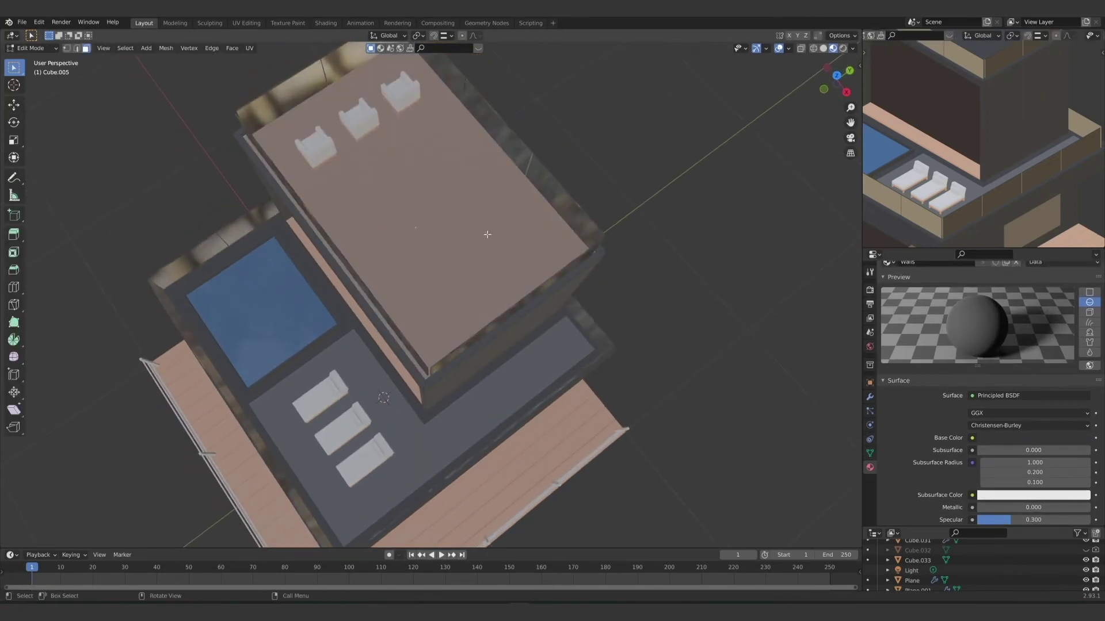
middle_drag(451, 339, 468, 316)
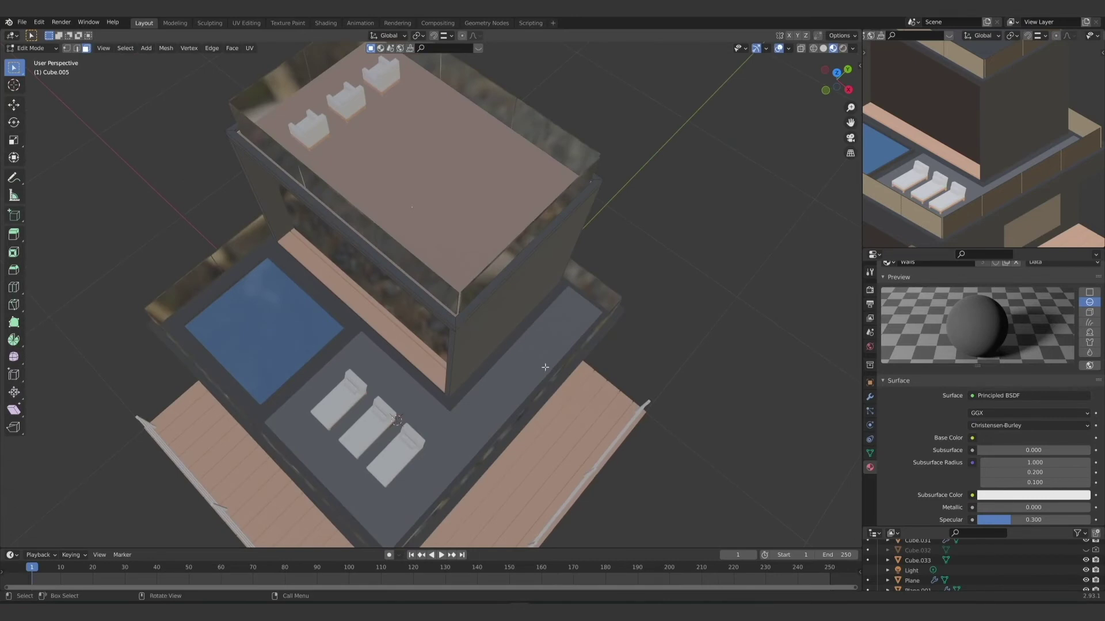
key(i)
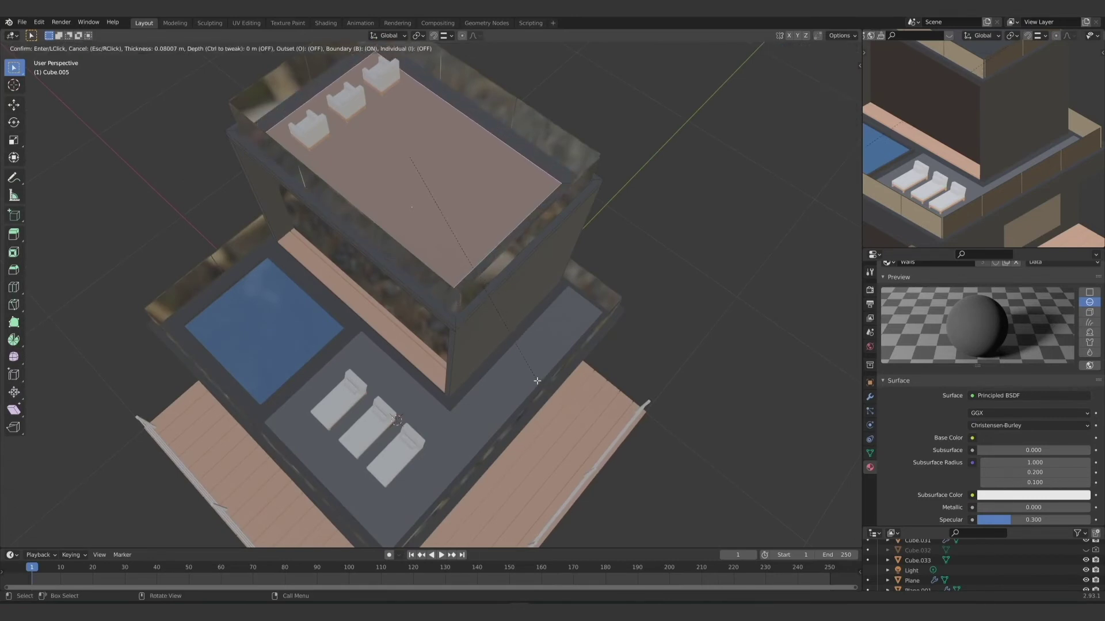
click(538, 382)
Step: Assign a new material slot set to Walls 2 to the inset roof face
mouse_move(538, 382)
middle_down()
mouse_move(505, 375)
mouse_move(522, 381)
middle_up()
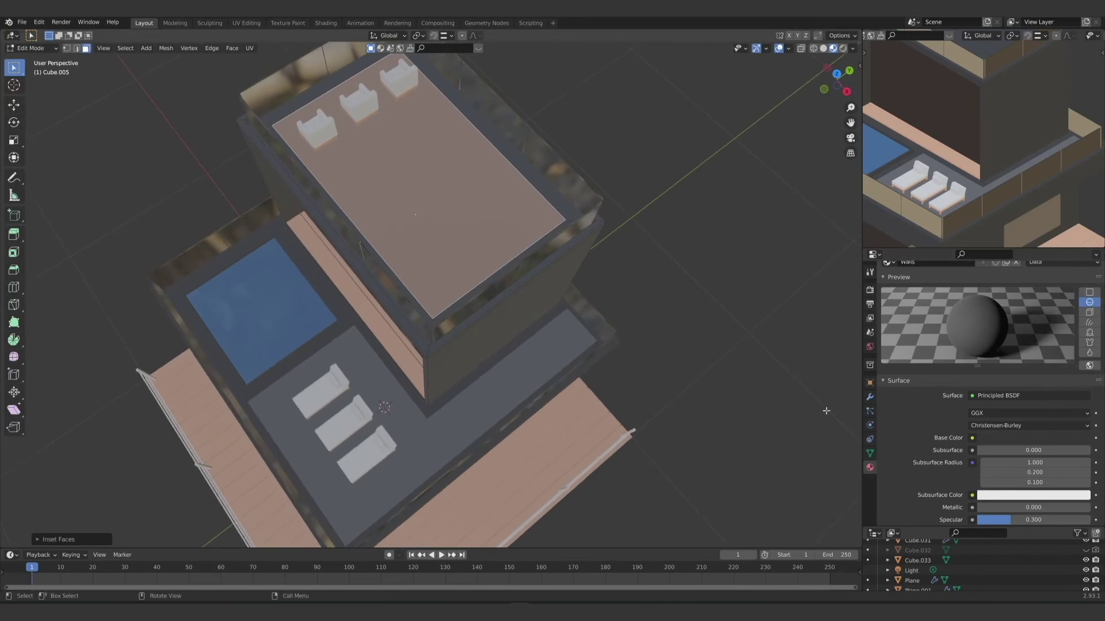
scroll(919, 443, up, 3)
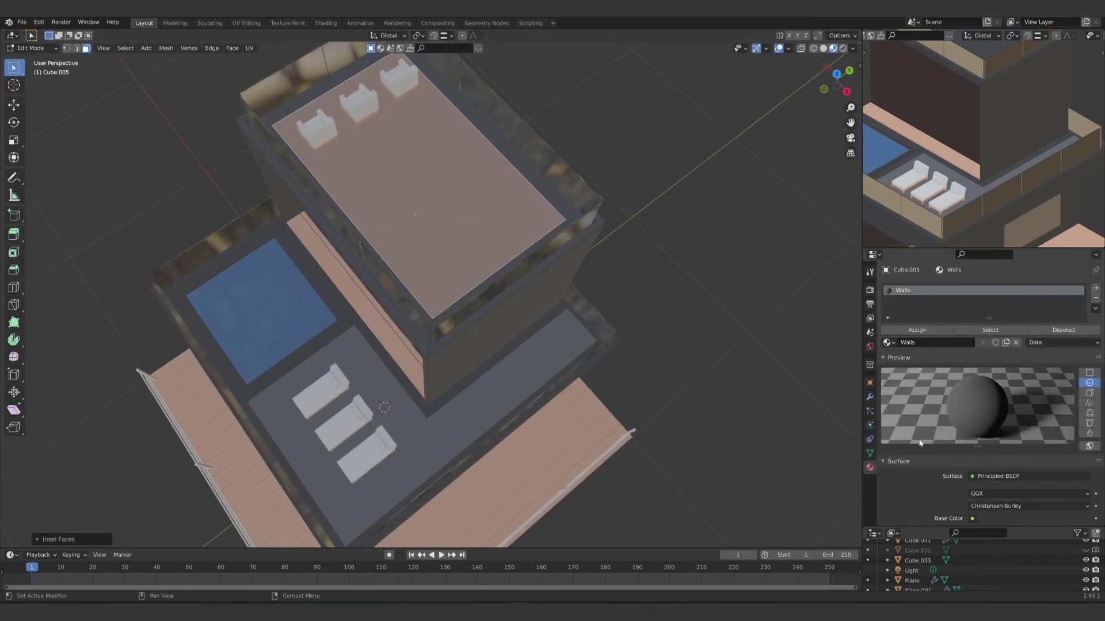
click(1095, 288)
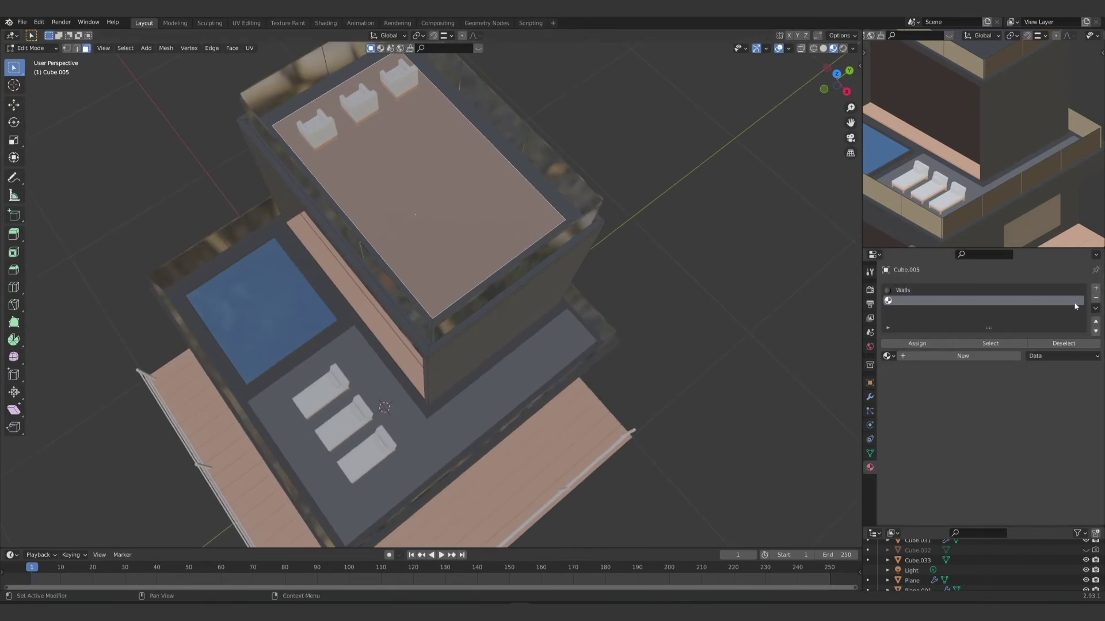
click(915, 345)
click(887, 356)
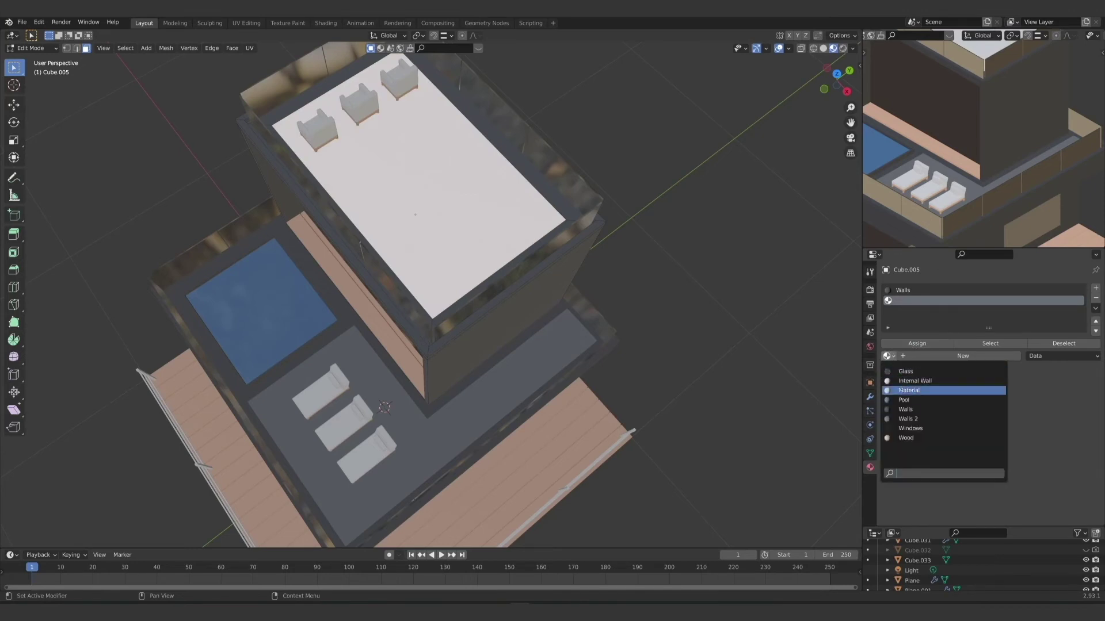
click(903, 422)
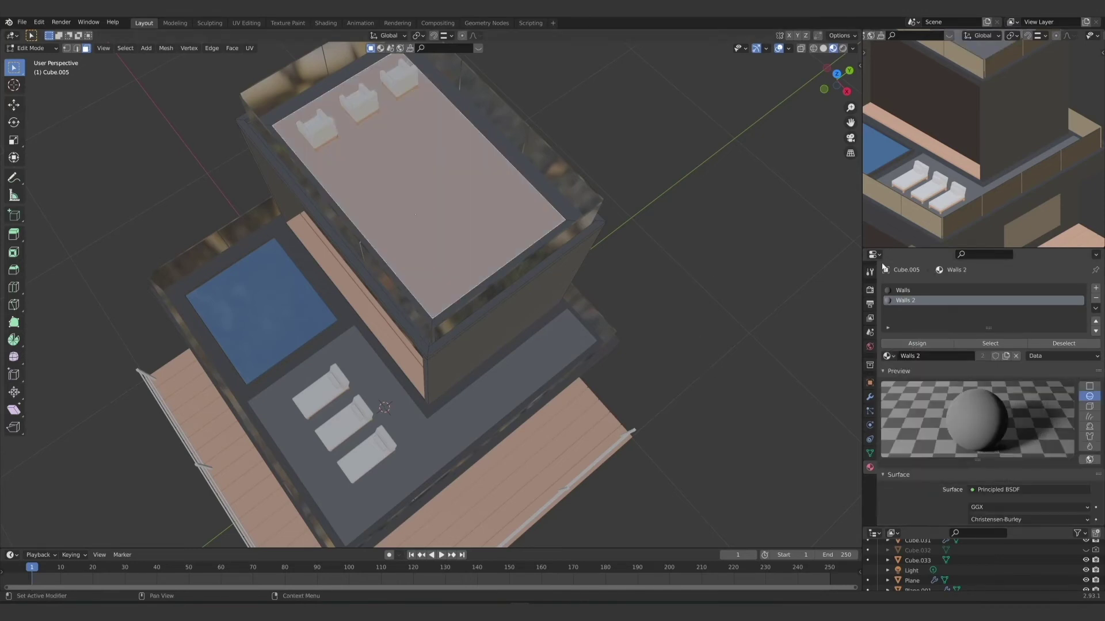
Step: Scale the inset roof face up slightly, leaving a thin border around it
key(KP_Decimal)
scroll(964, 110, up, 1)
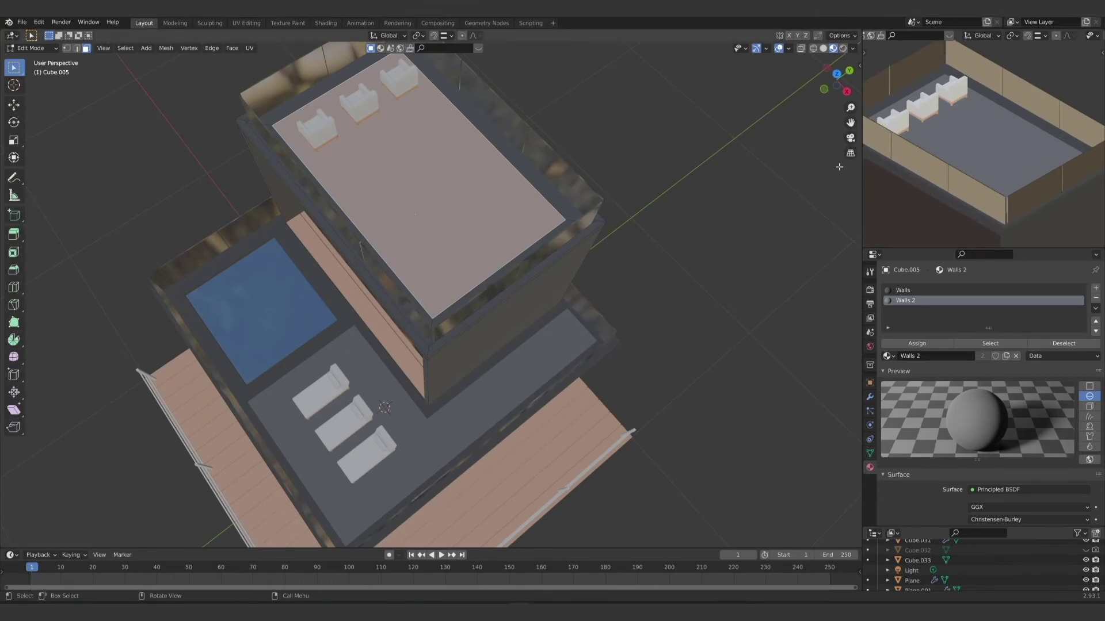
key(s)
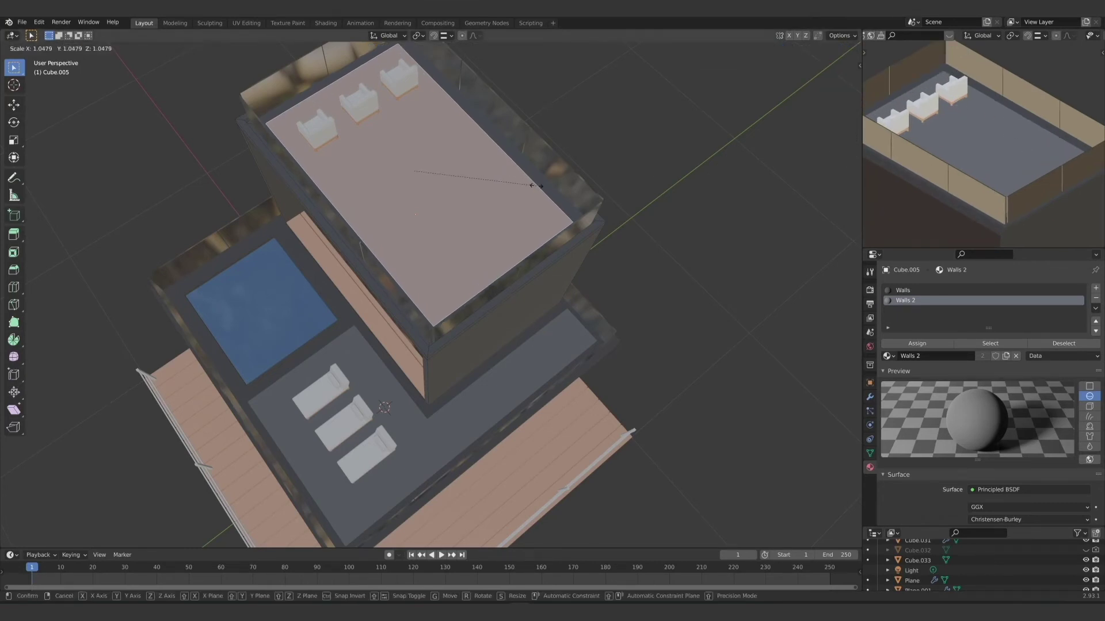
click(534, 188)
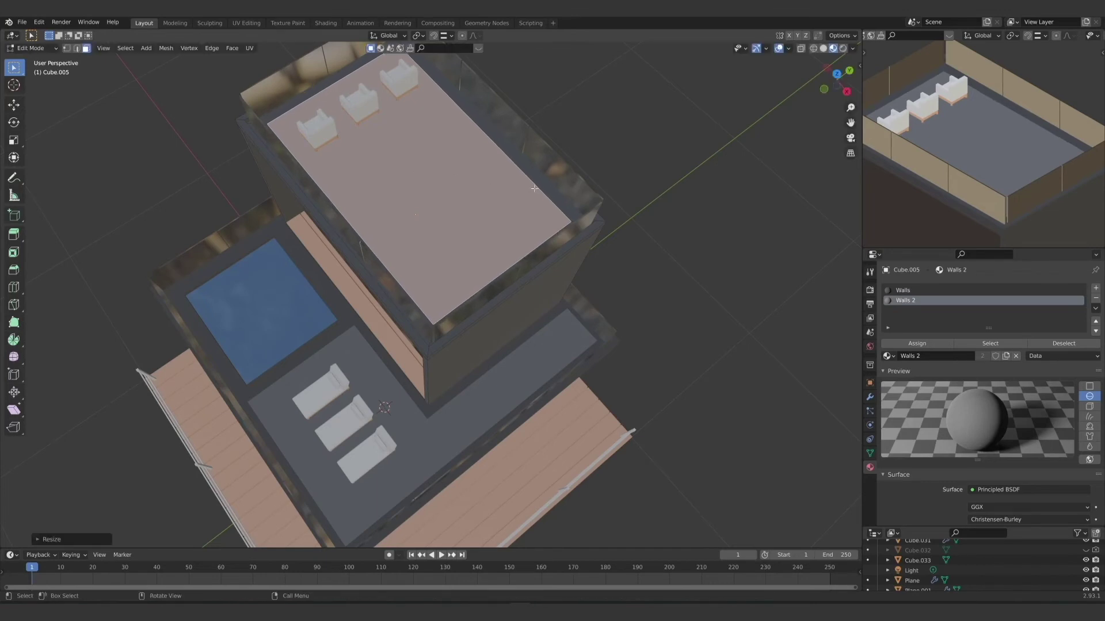
middle_drag(412, 243, 437, 190)
scroll(1009, 84, down, 3)
scroll(1008, 84, down, 5)
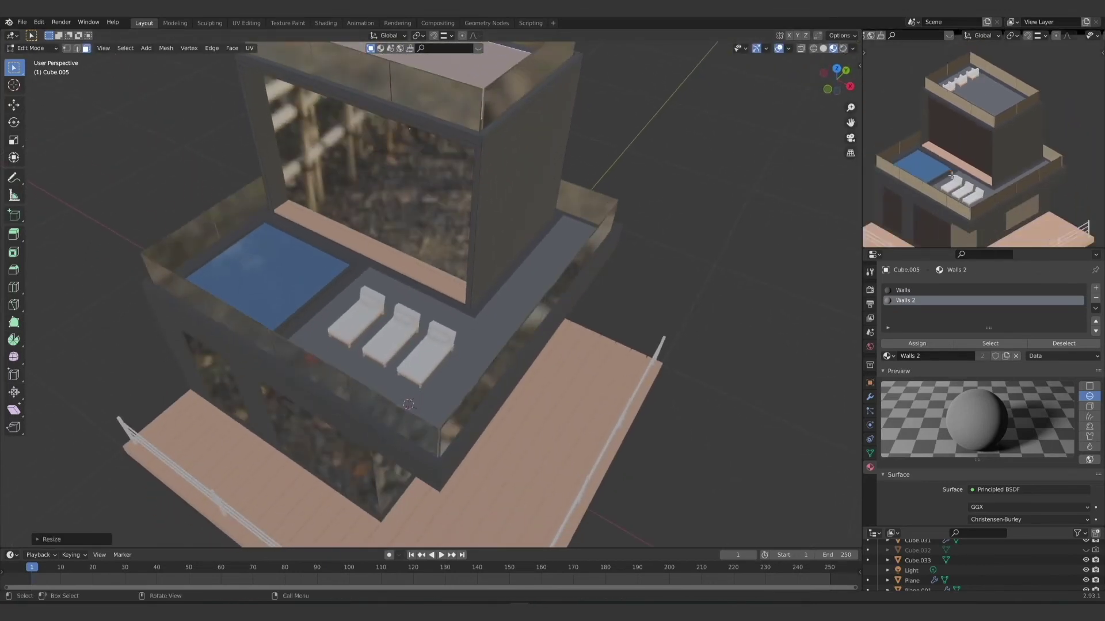
key(KP_0)
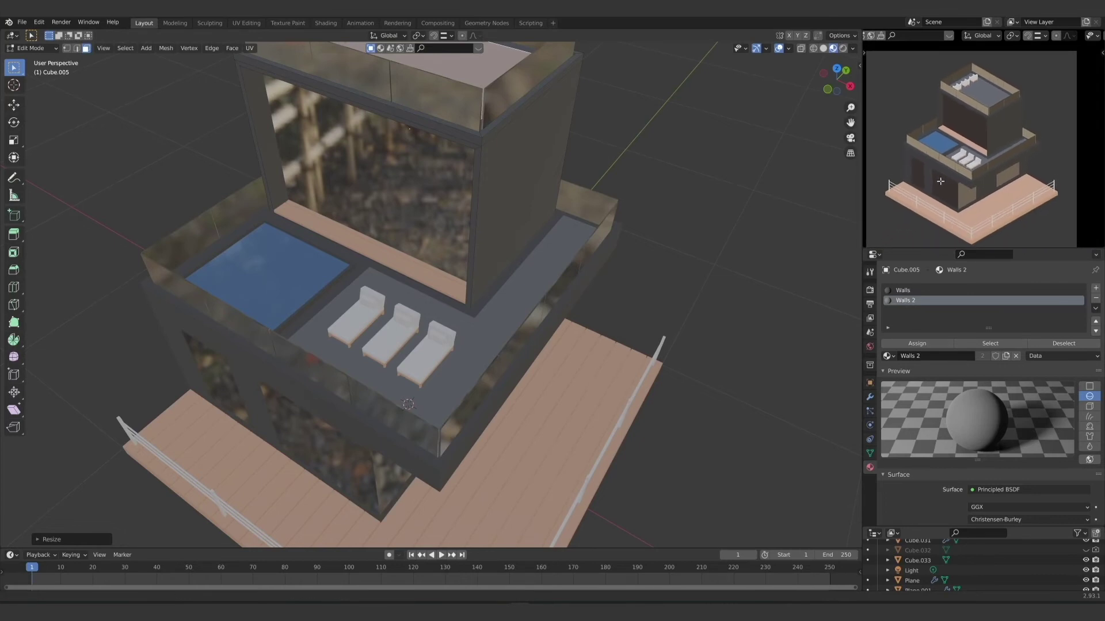
middle_drag(394, 243, 358, 221)
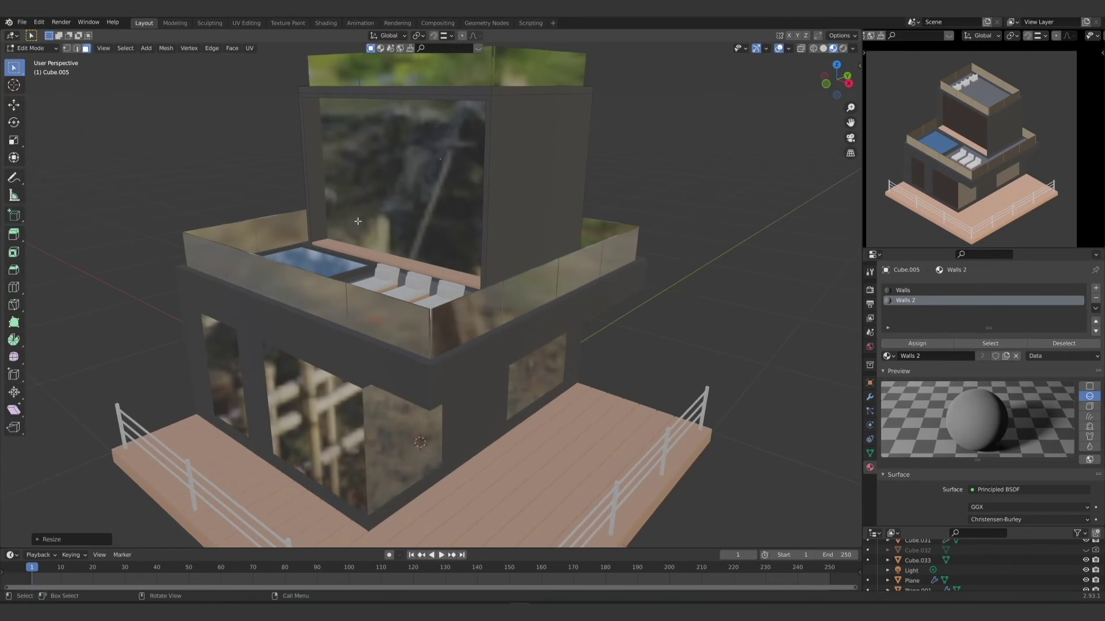
scroll(358, 221, down, 2)
scroll(358, 221, up, 1)
middle_drag(486, 177, 392, 298)
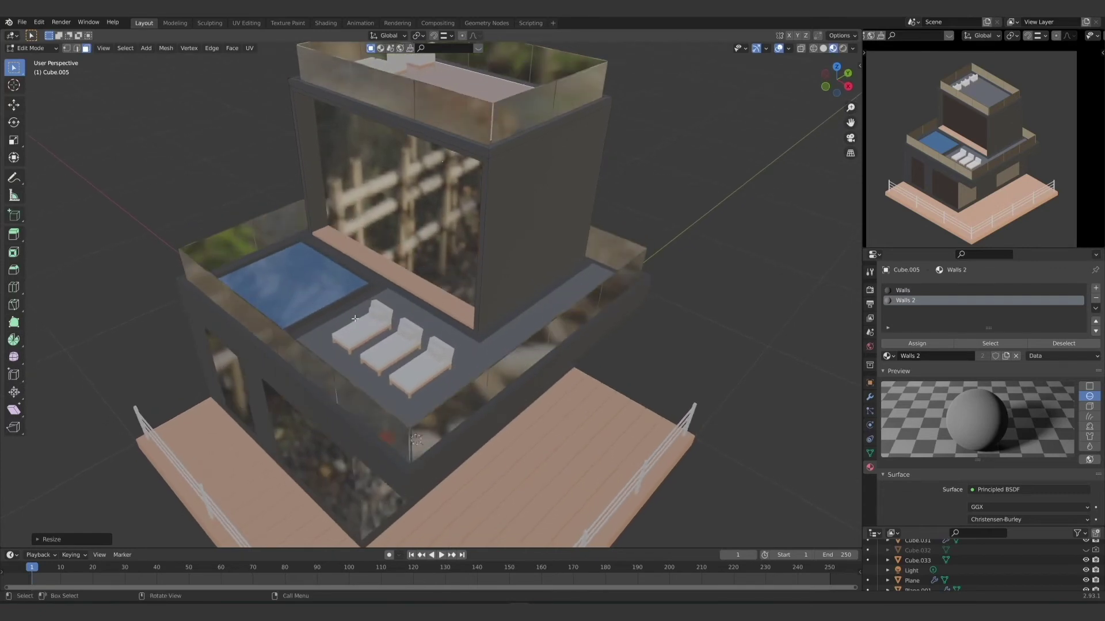
Step: Return to Object Mode and select the middle lounger by the pool
key(Tab)
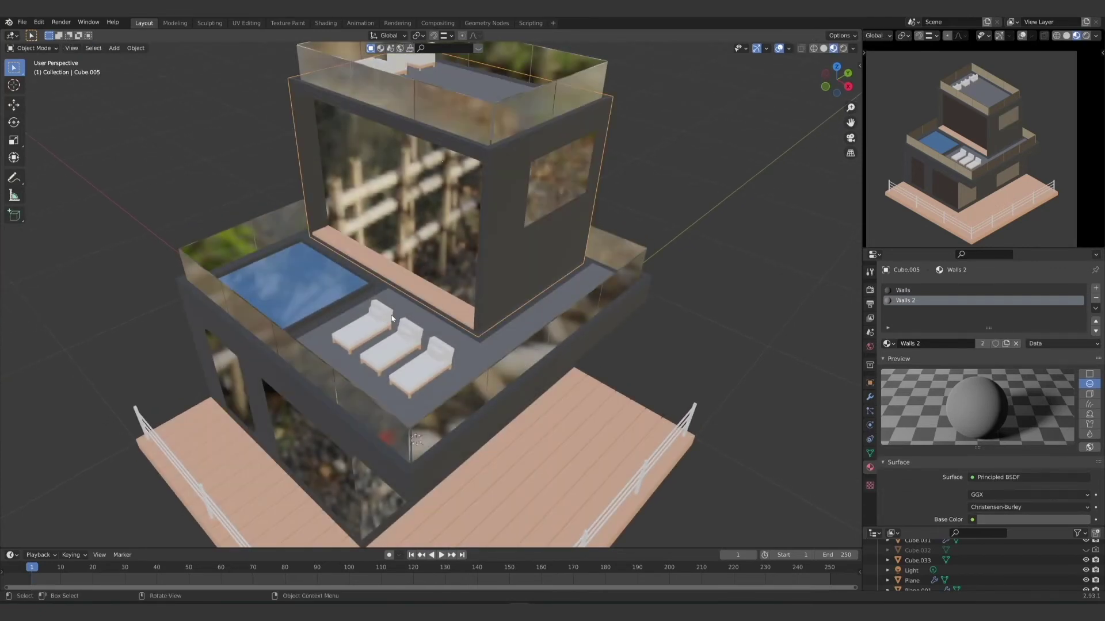
click(377, 313)
middle_drag(332, 280, 389, 326)
scroll(374, 336, up, 4)
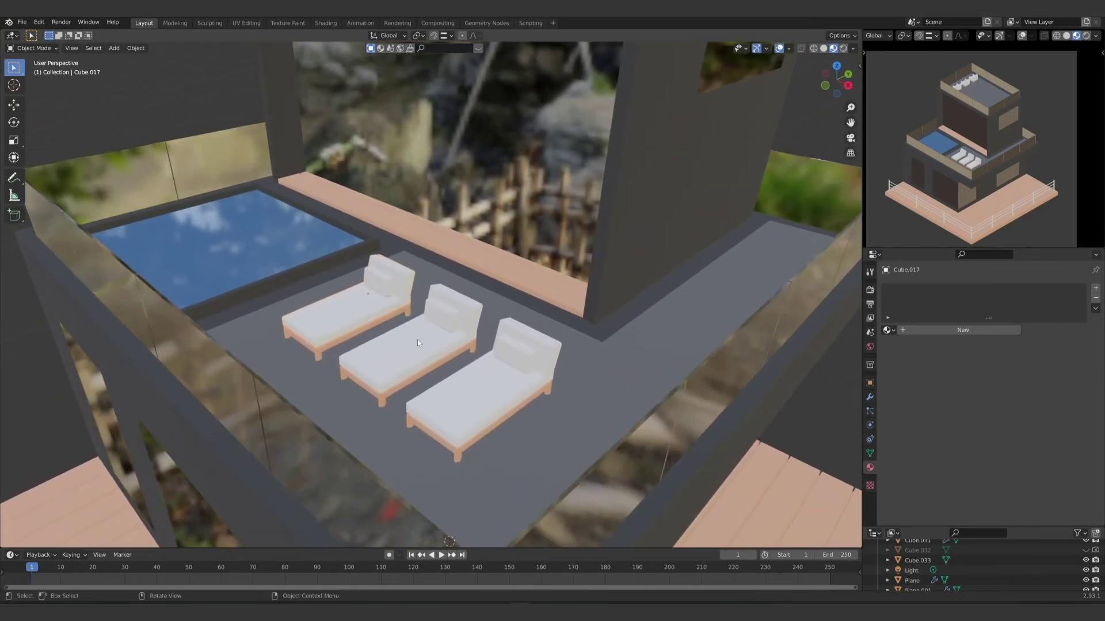
Step: Give the middle lounger Cube.022 and its pillow the Walls material
click(889, 329)
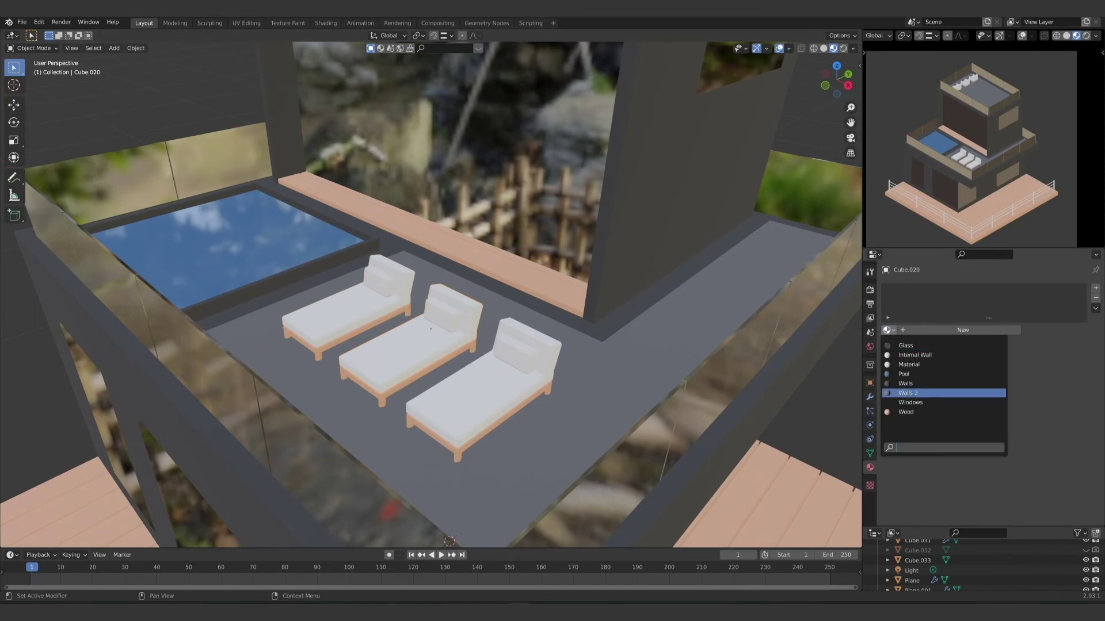
click(921, 383)
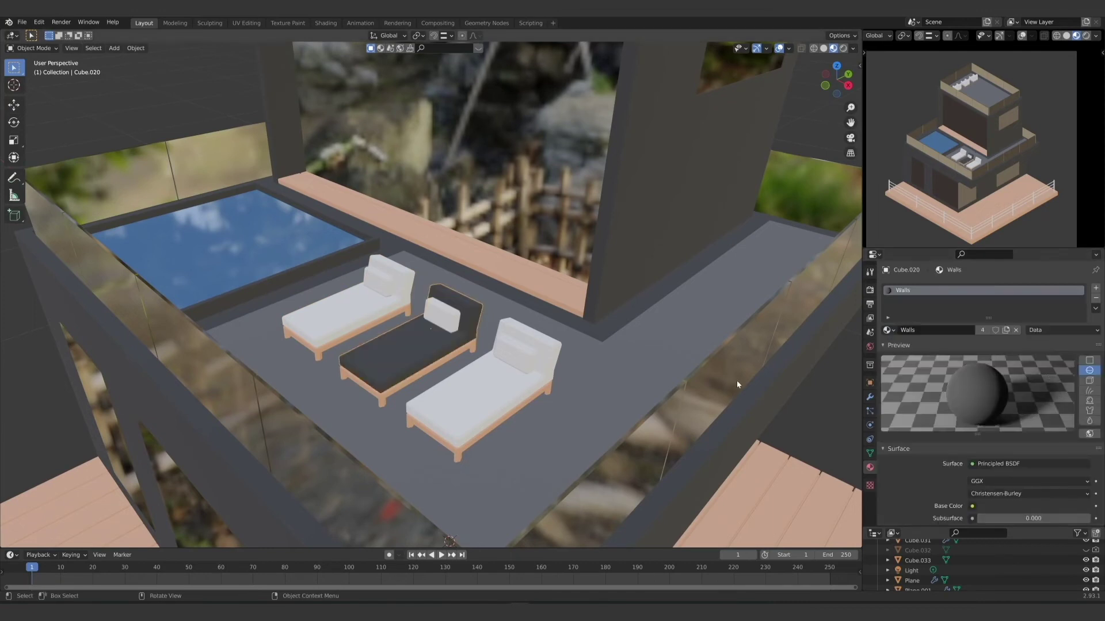
click(445, 316)
click(888, 330)
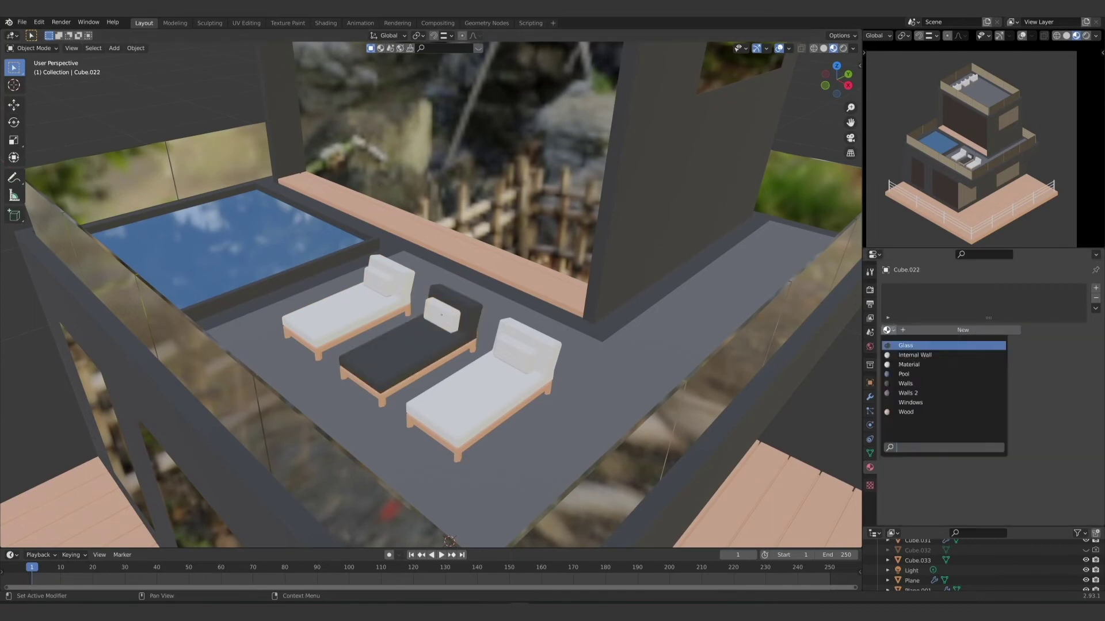
click(910, 384)
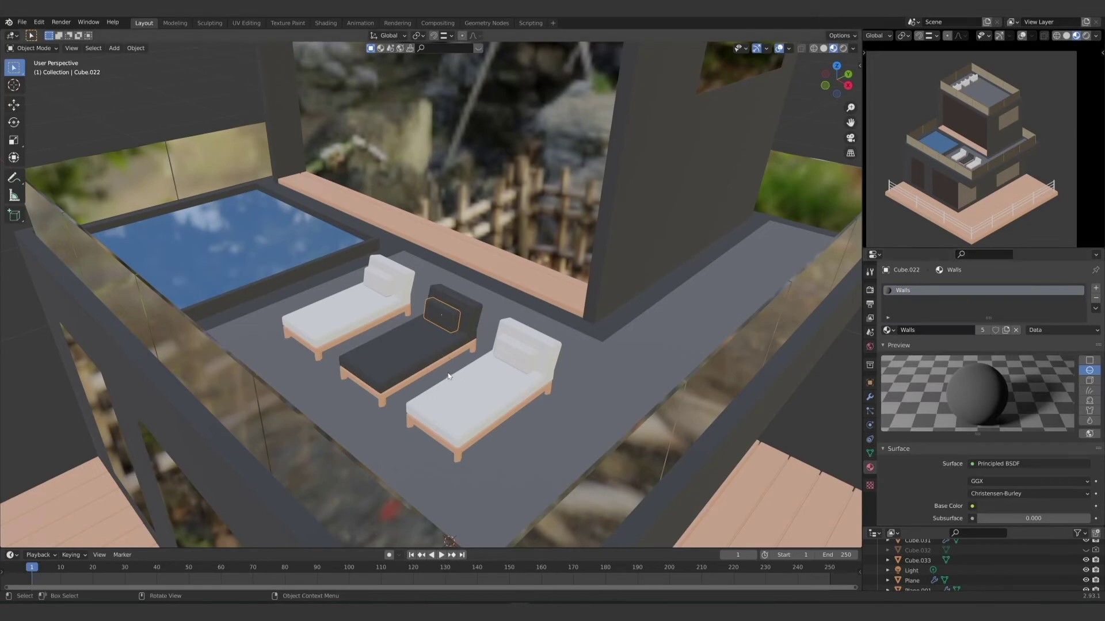
Step: Give the middle rooftop armchair Cube.028 the Walls material and save the file
scroll(450, 348, down, 3)
shift+middle_drag(450, 349, 420, 116)
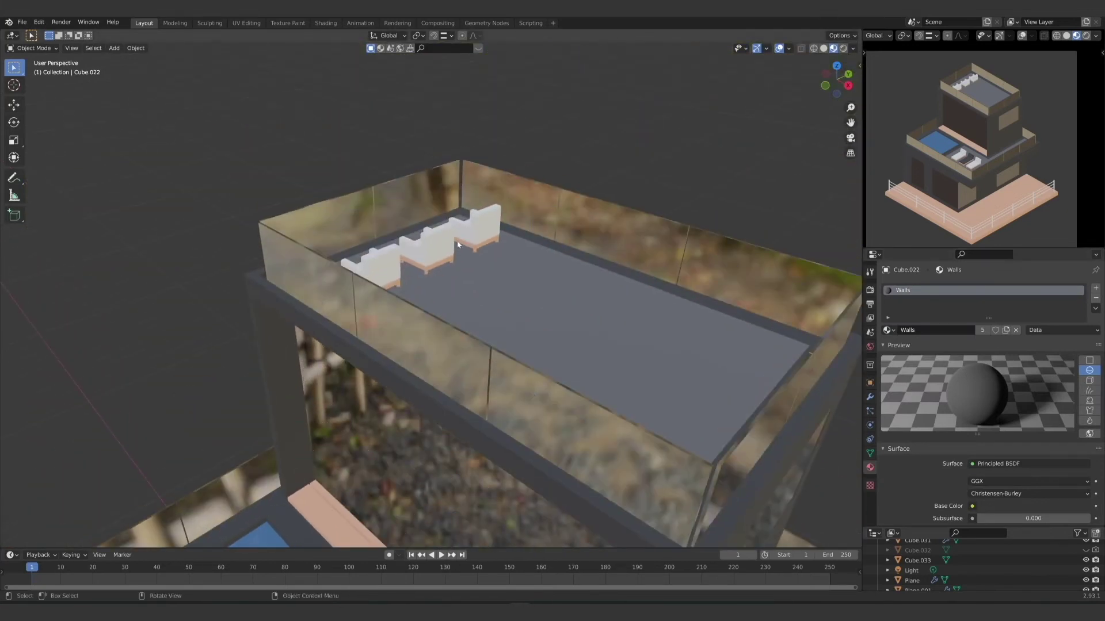
click(406, 236)
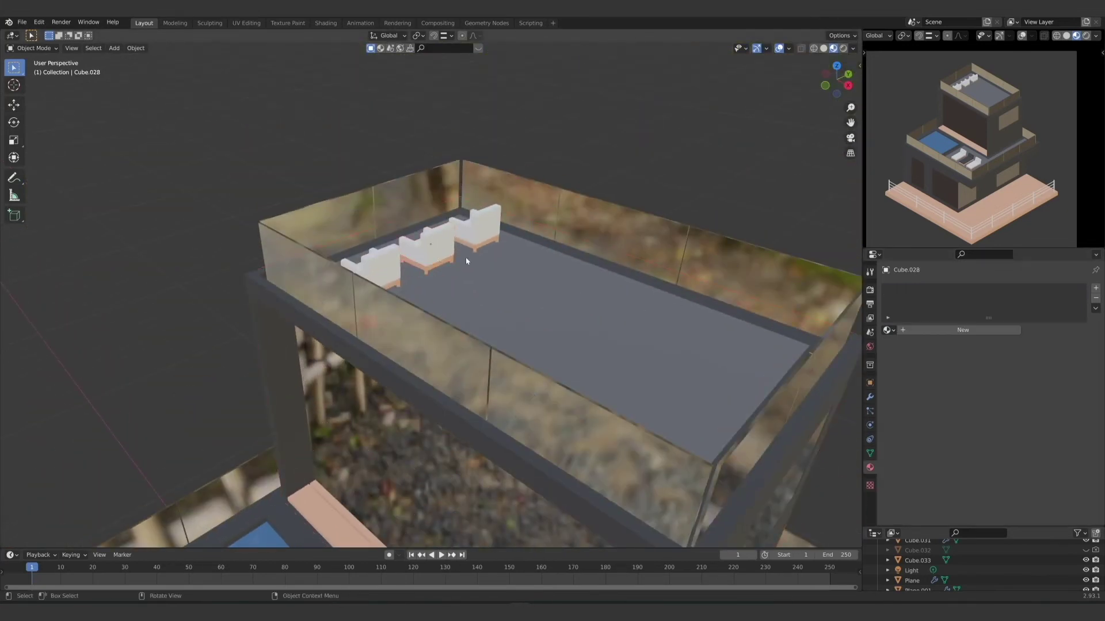
click(888, 330)
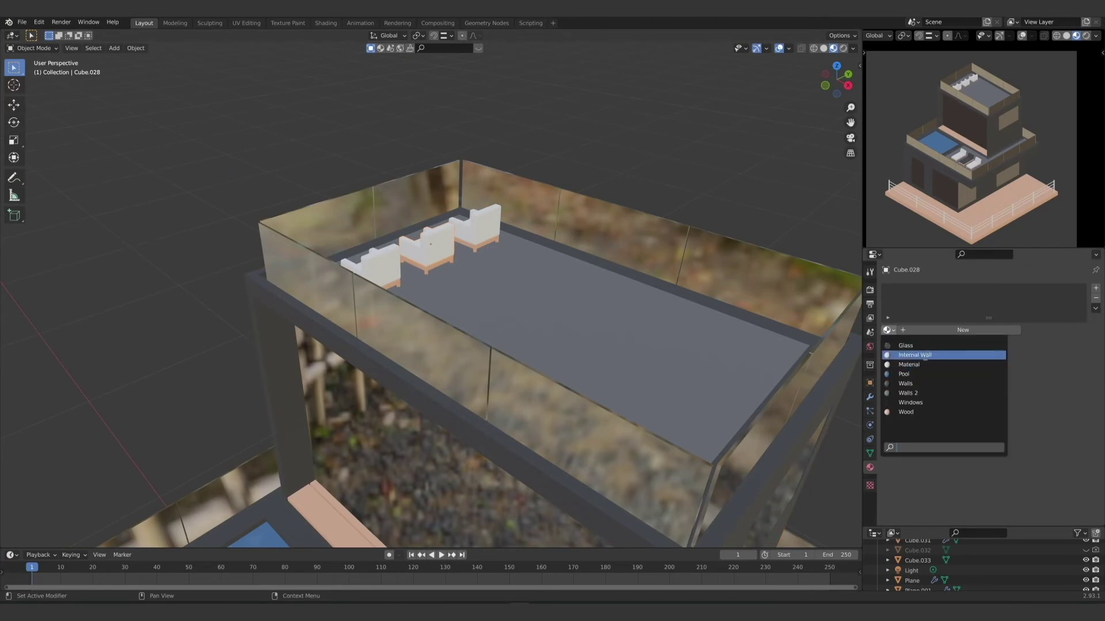
click(905, 384)
key(ctrl+s)
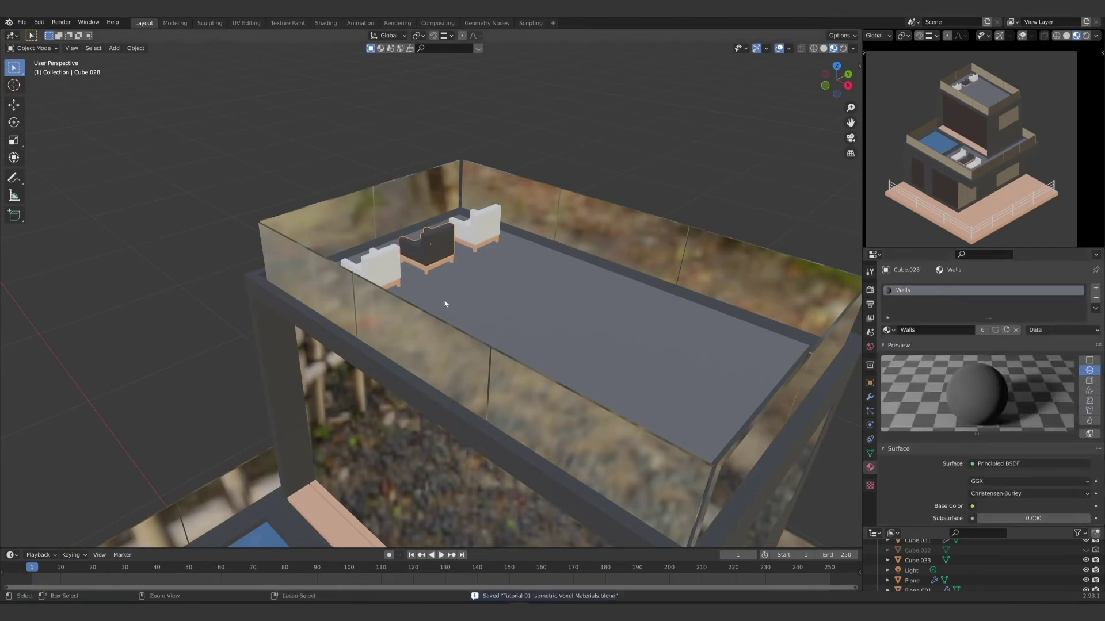
middle_drag(443, 302, 381, 267)
Step: Create a new material named Chair on the white armchair Cube.030
click(381, 268)
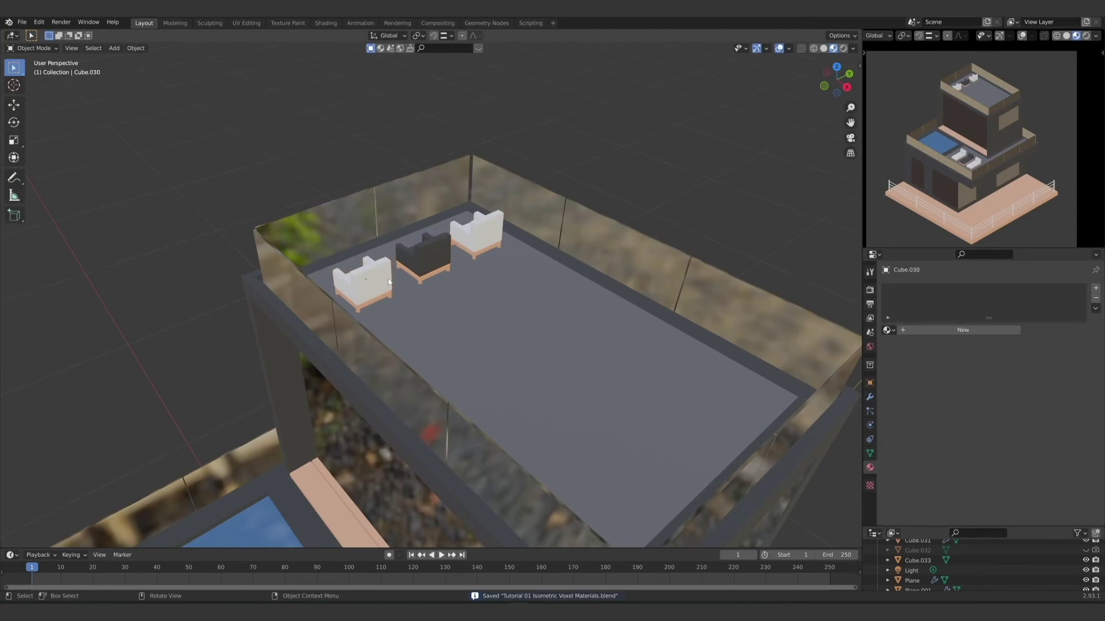
click(982, 333)
click(946, 332)
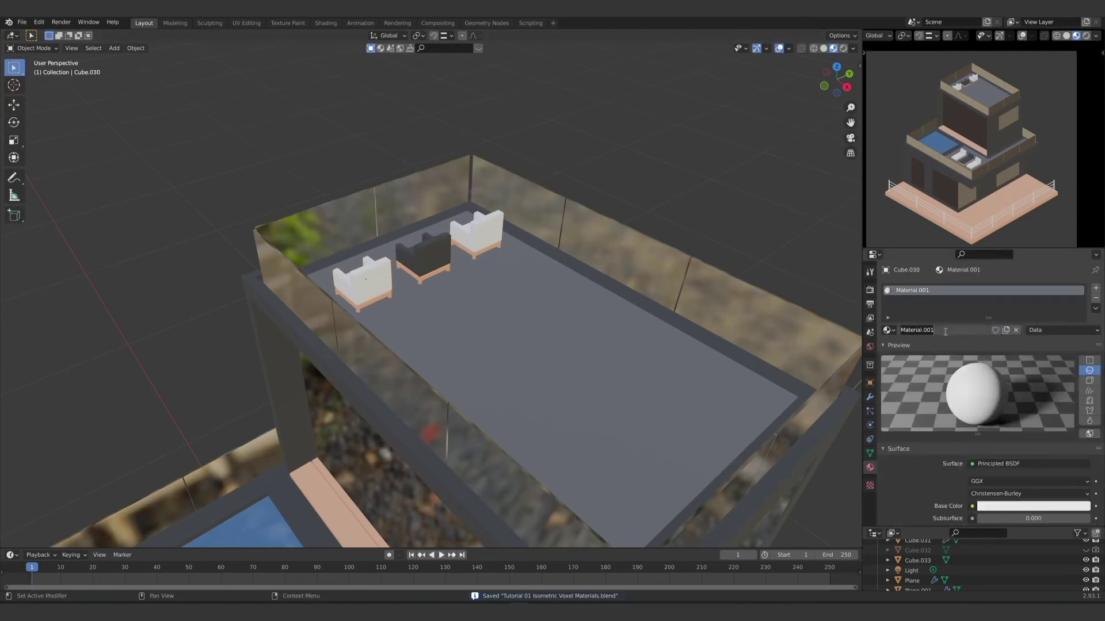
text(Ch)
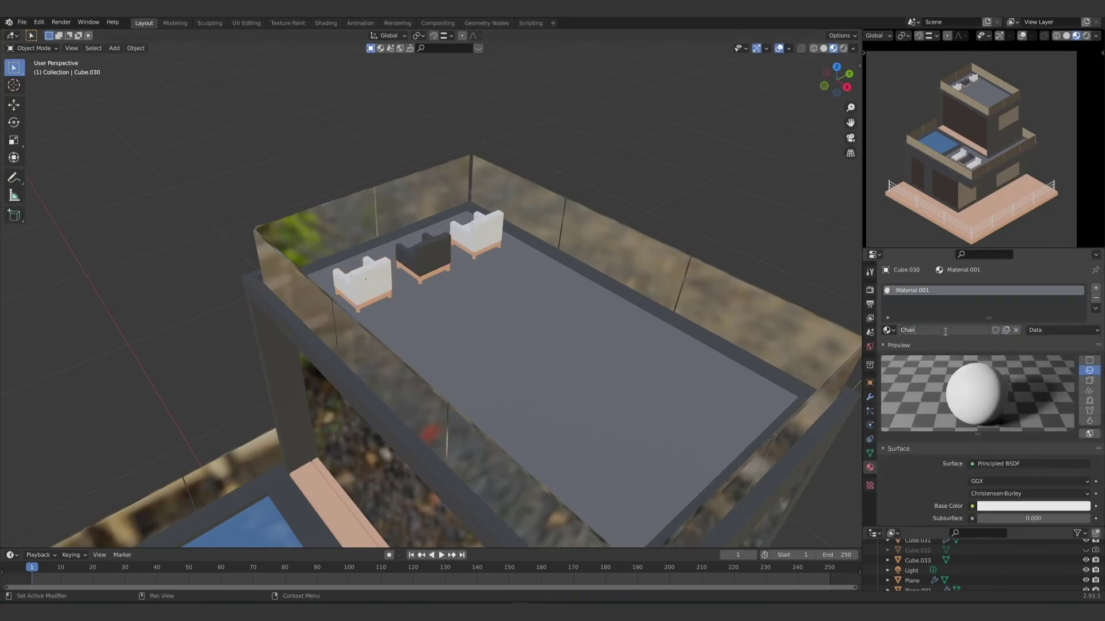
text(air)
key(Return)
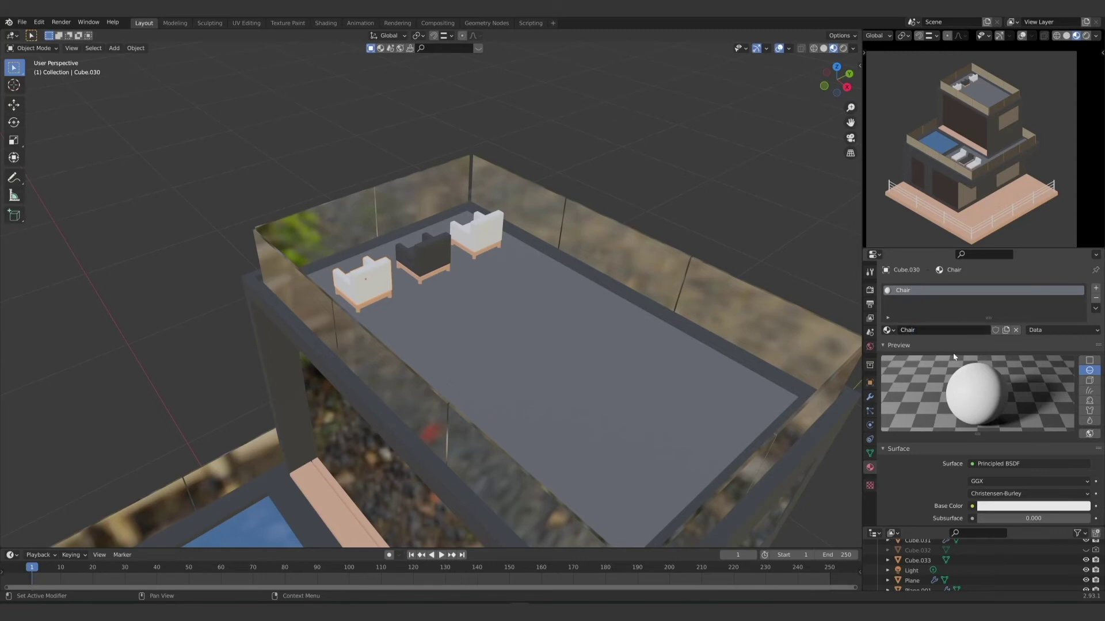
Step: Set the Chair base colour to light grey D3D3D3 and roughness to 1.0
click(1018, 509)
click(1084, 374)
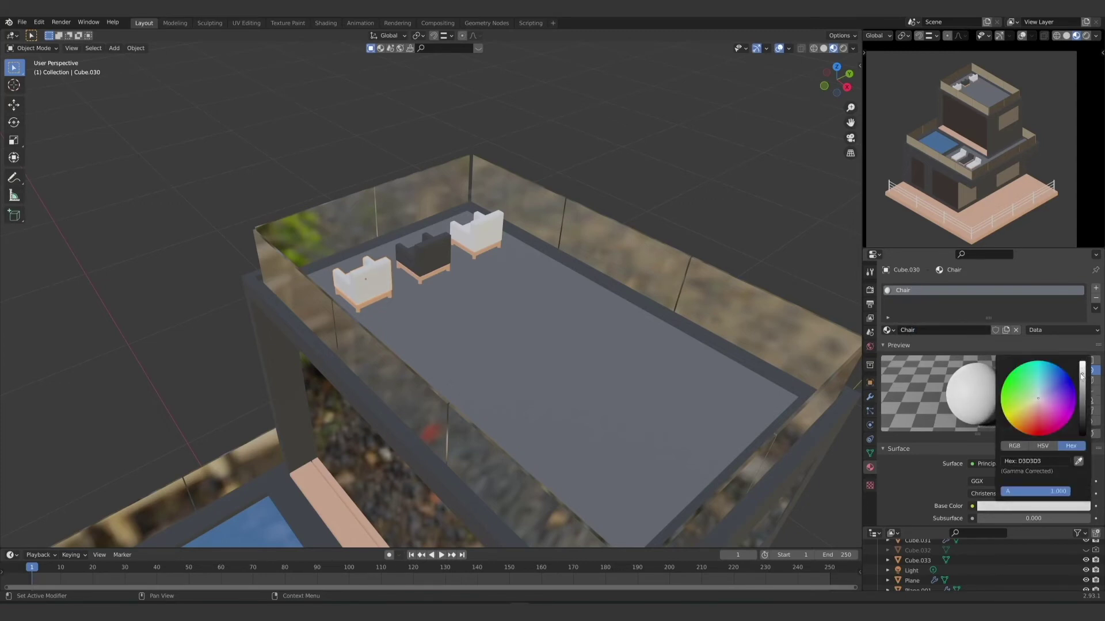
scroll(1001, 513, down, 4)
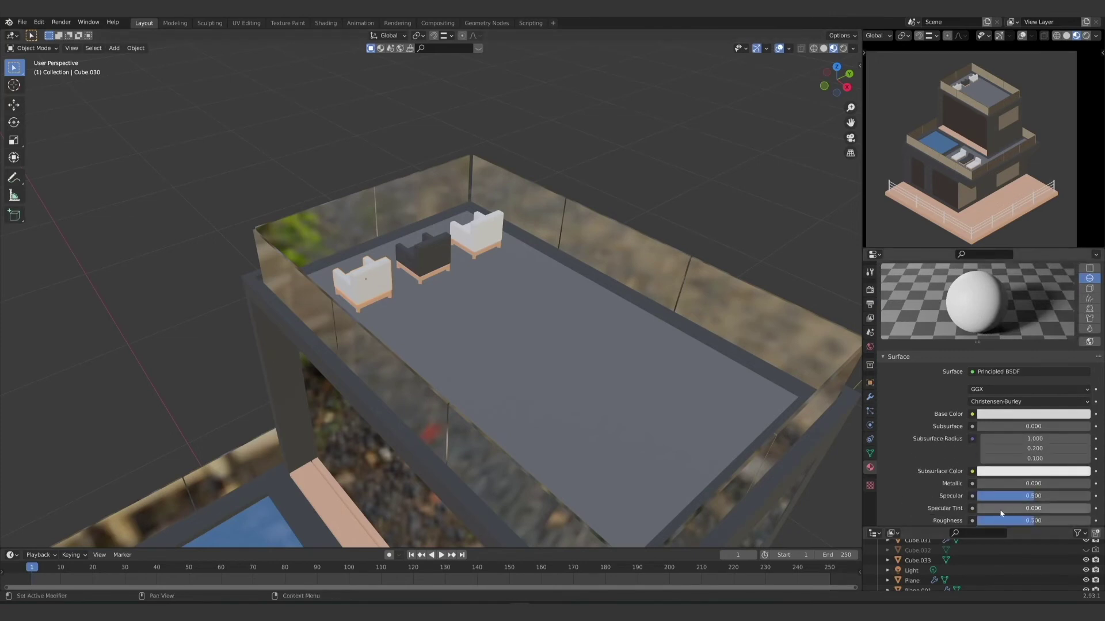
scroll(1001, 513, down, 1)
drag(1004, 497, 1100, 498)
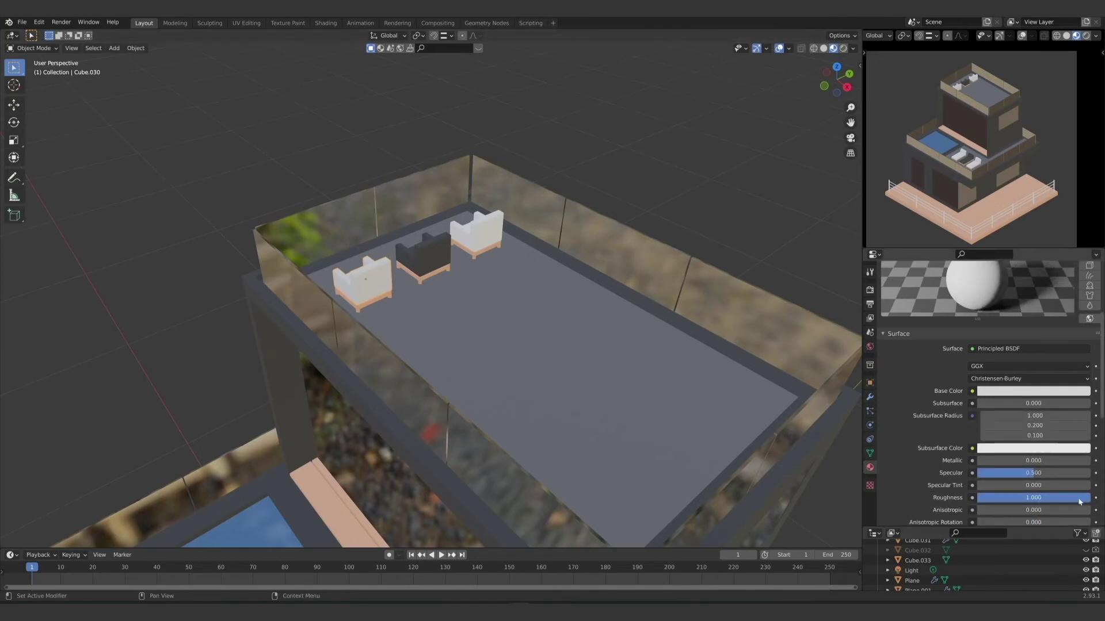
click(485, 241)
Step: Apply the Chair material to the second armchair and the left white lounger
click(889, 329)
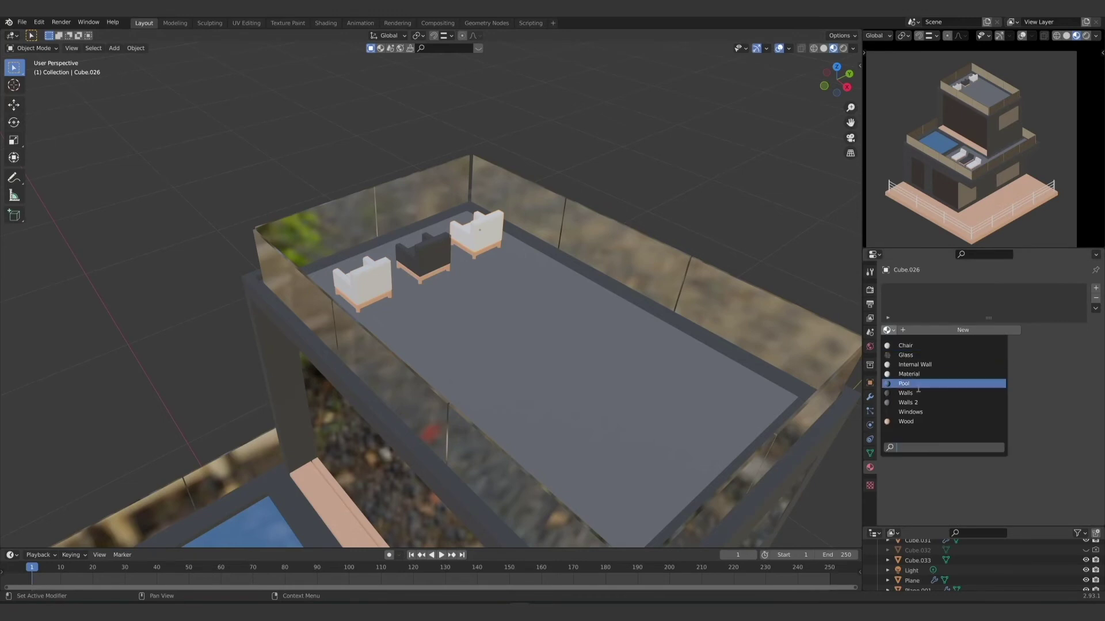
click(922, 345)
middle_drag(454, 382, 402, 291)
click(390, 352)
click(889, 329)
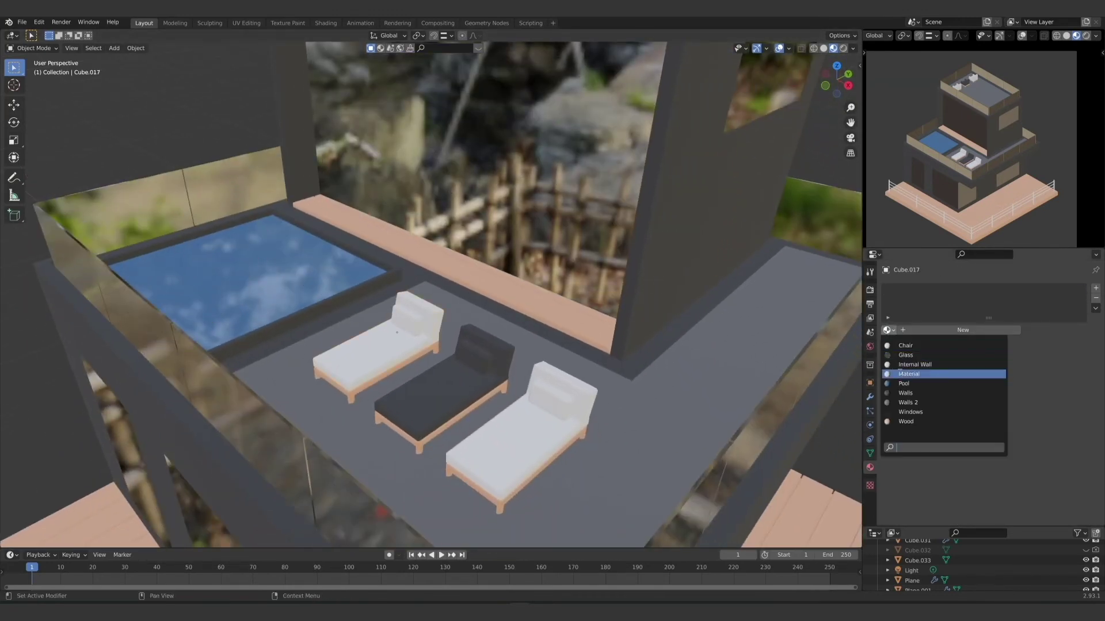
click(918, 346)
Step: Apply Chair to the right lounger and both lounger cushions
click(521, 437)
click(889, 329)
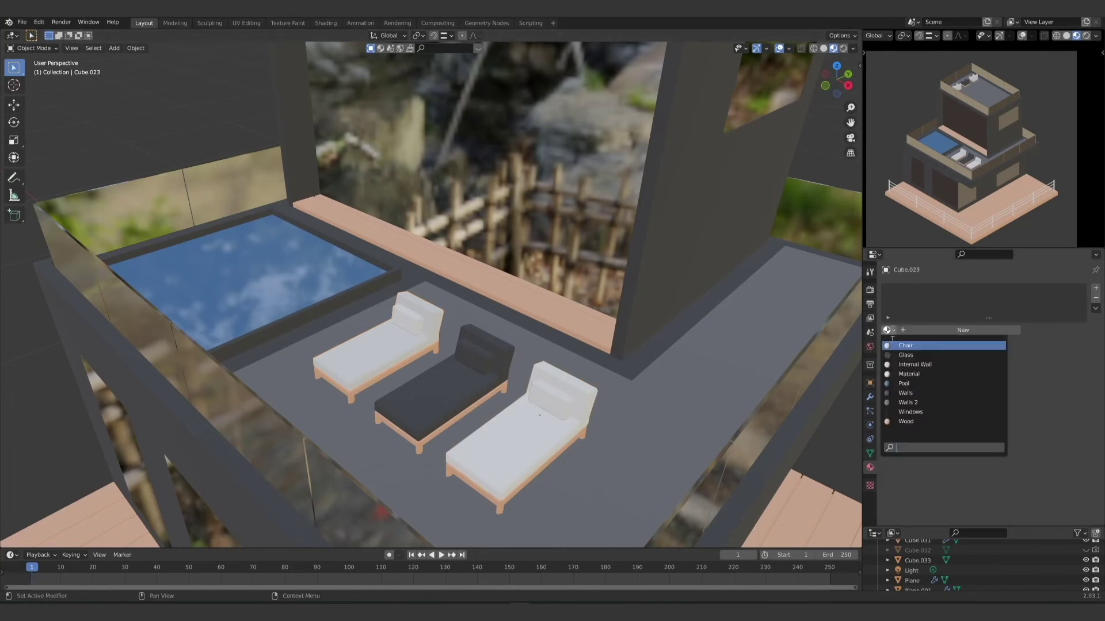
click(905, 346)
click(551, 394)
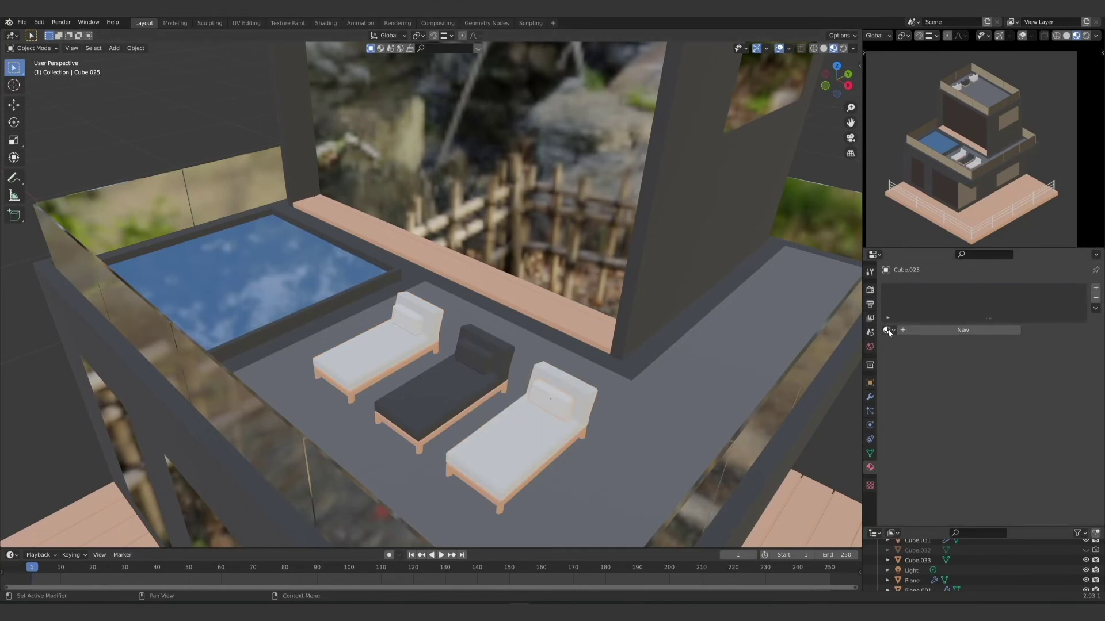
click(889, 330)
click(905, 346)
click(407, 317)
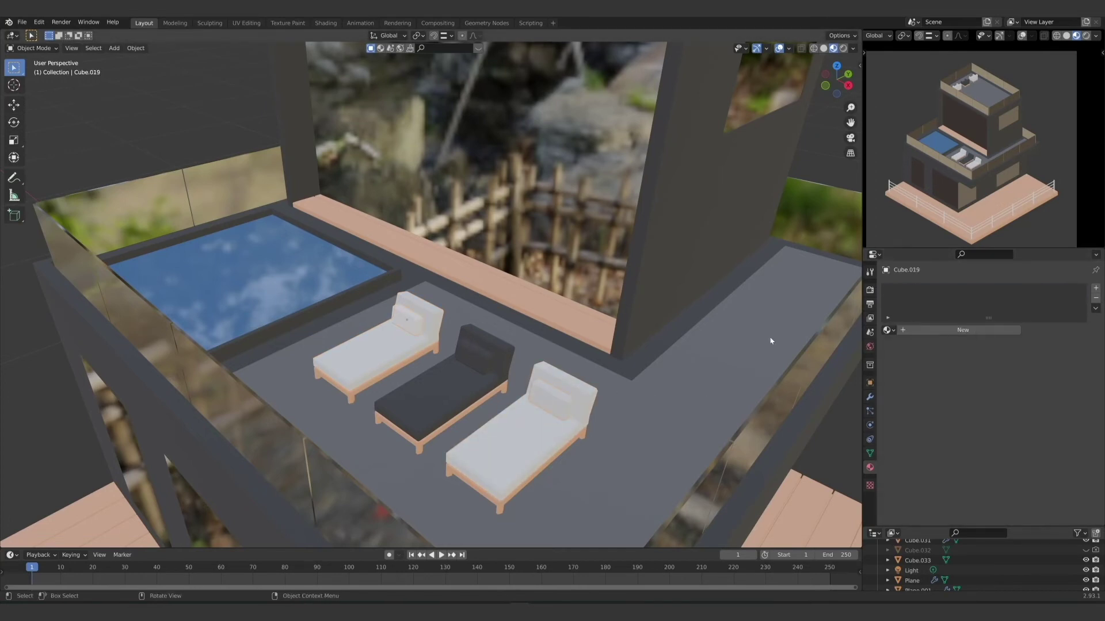
click(889, 329)
click(906, 346)
Step: Orbit and zoom out to view the house from a lower, frontal angle
middle_drag(525, 301, 575, 288)
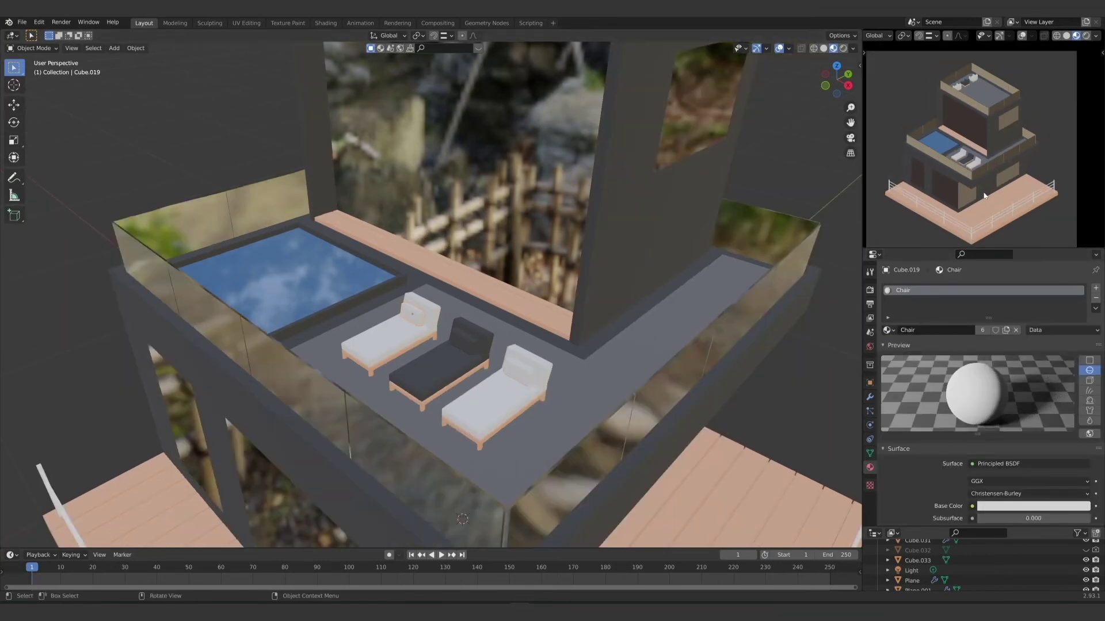
scroll(982, 192, down, 2)
scroll(938, 216, up, 2)
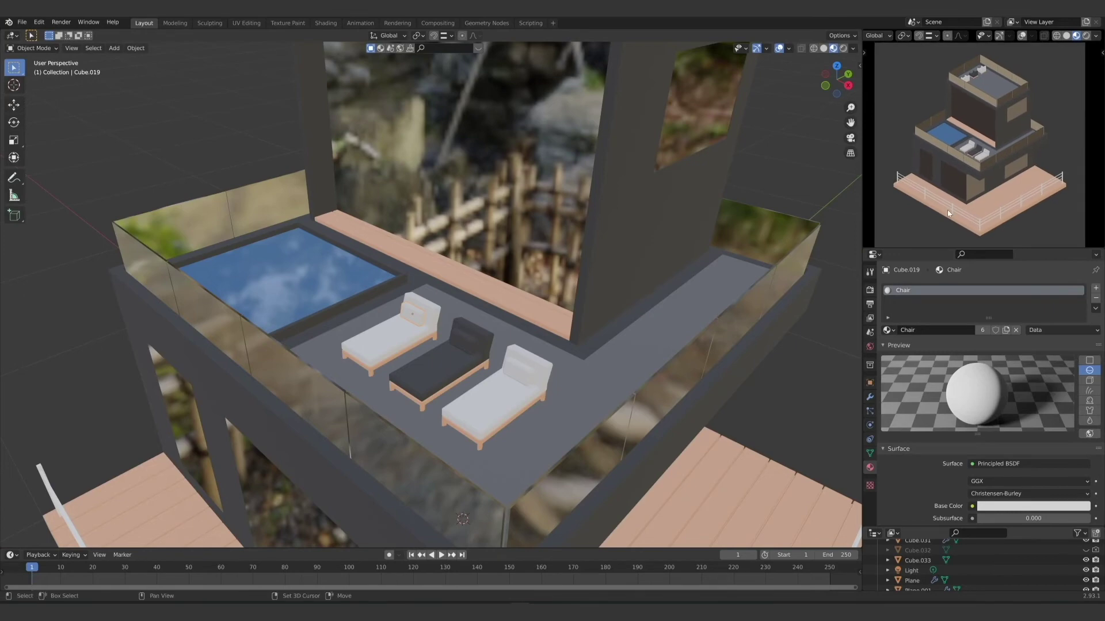
mouse_move(508, 242)
middle_down()
mouse_move(459, 246)
mouse_move(509, 240)
mouse_move(491, 243)
middle_up()
scroll(491, 243, down, 2)
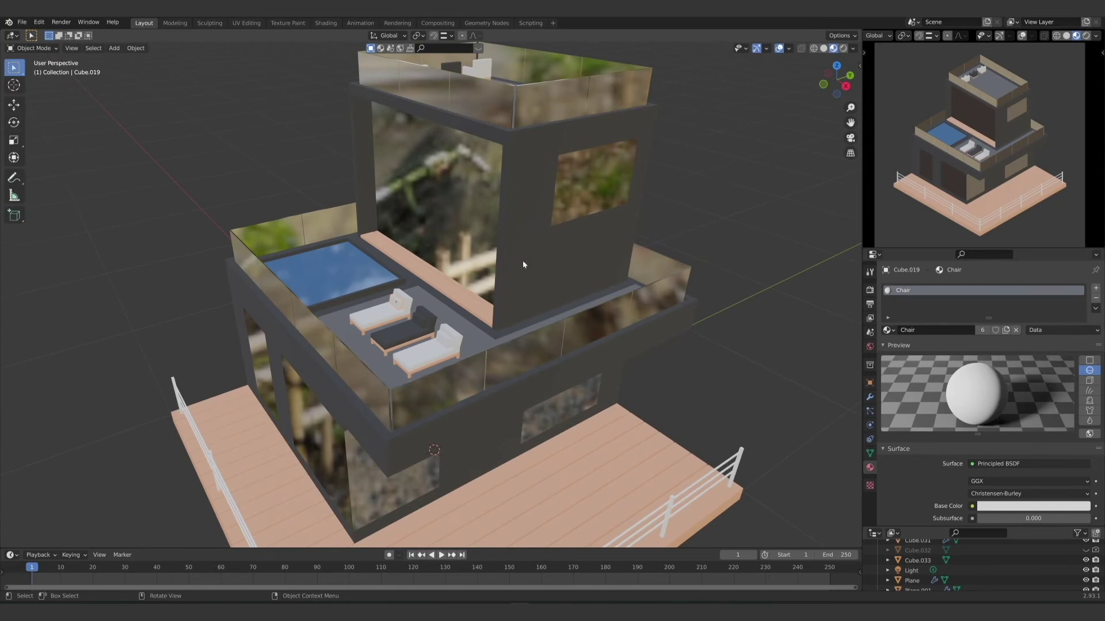
middle_drag(483, 220, 466, 252)
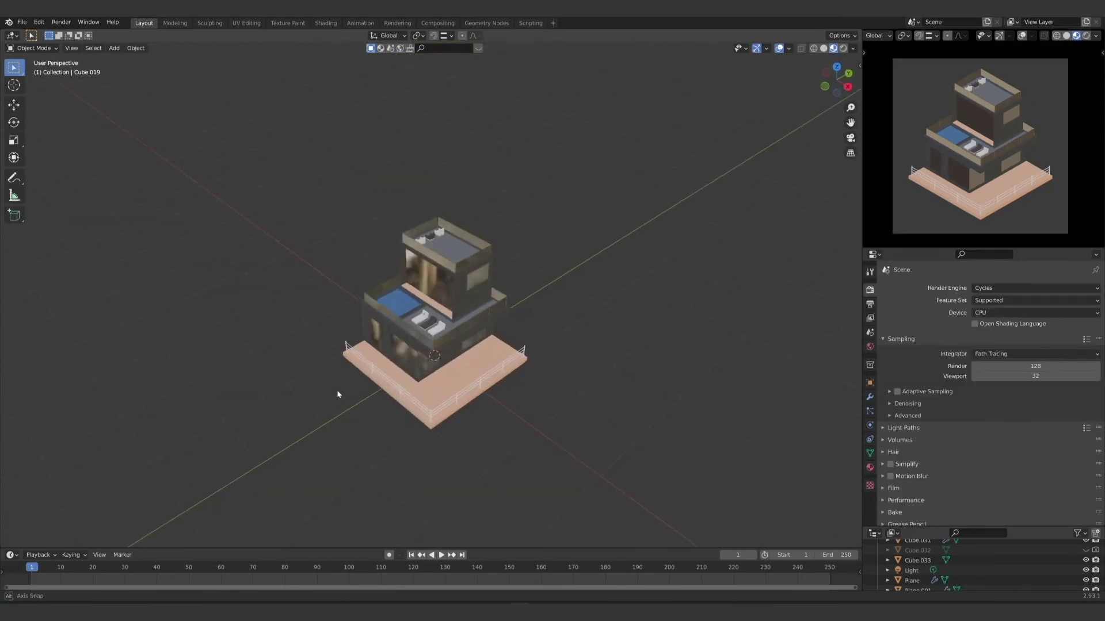
Step: Keep Cycles viewport samples at 32 and show the camera view in Rendered shading
scroll(340, 386, up, 3)
middle_drag(341, 396, 340, 384)
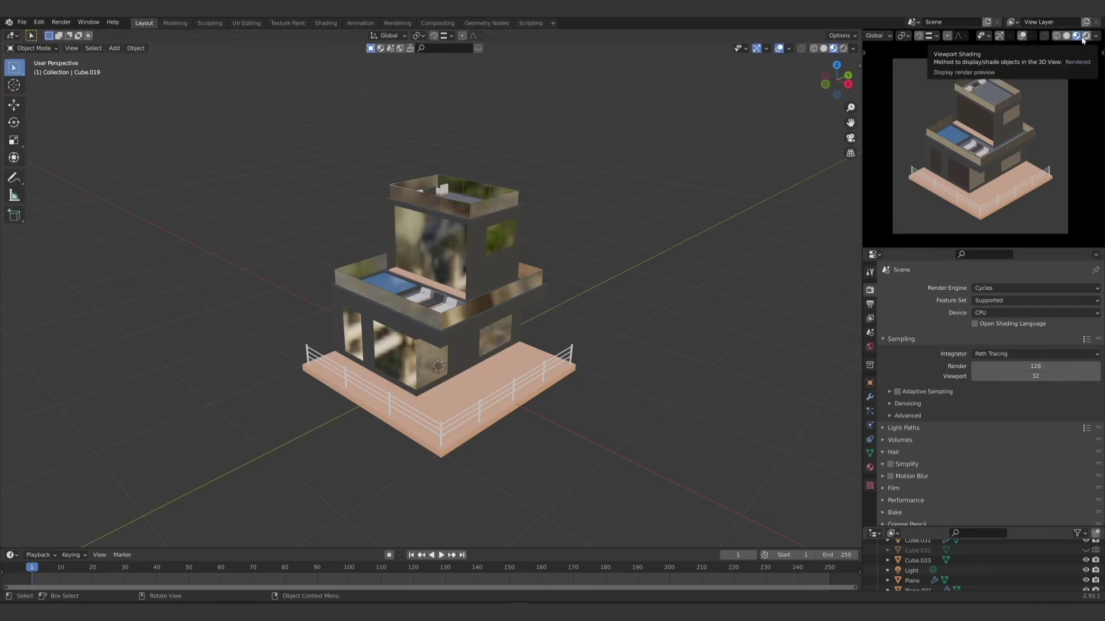
click(1035, 377)
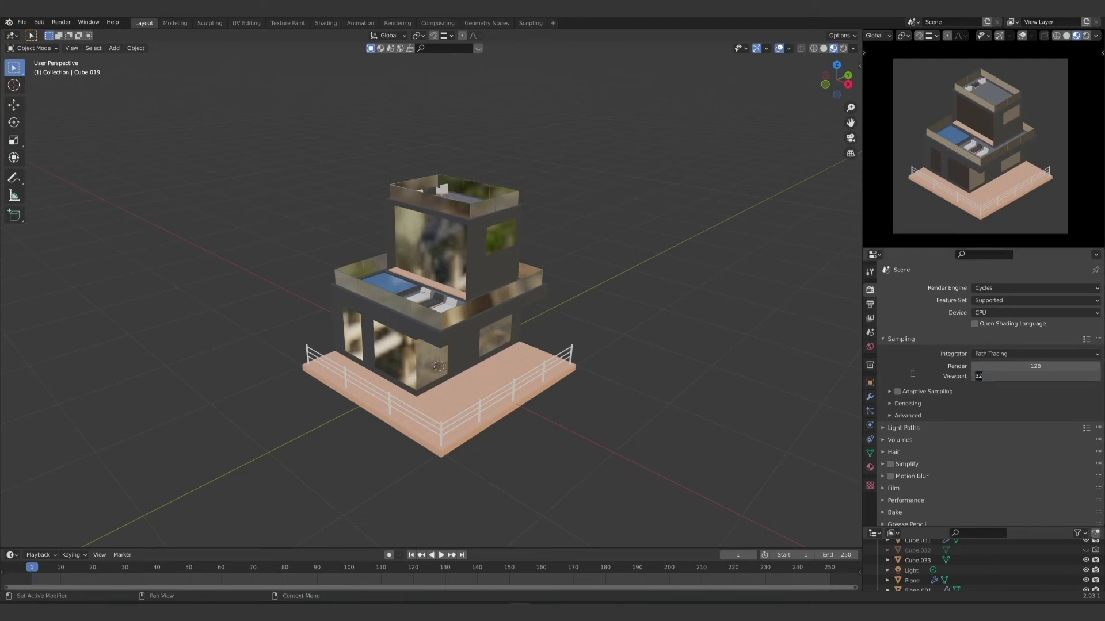
key(Return)
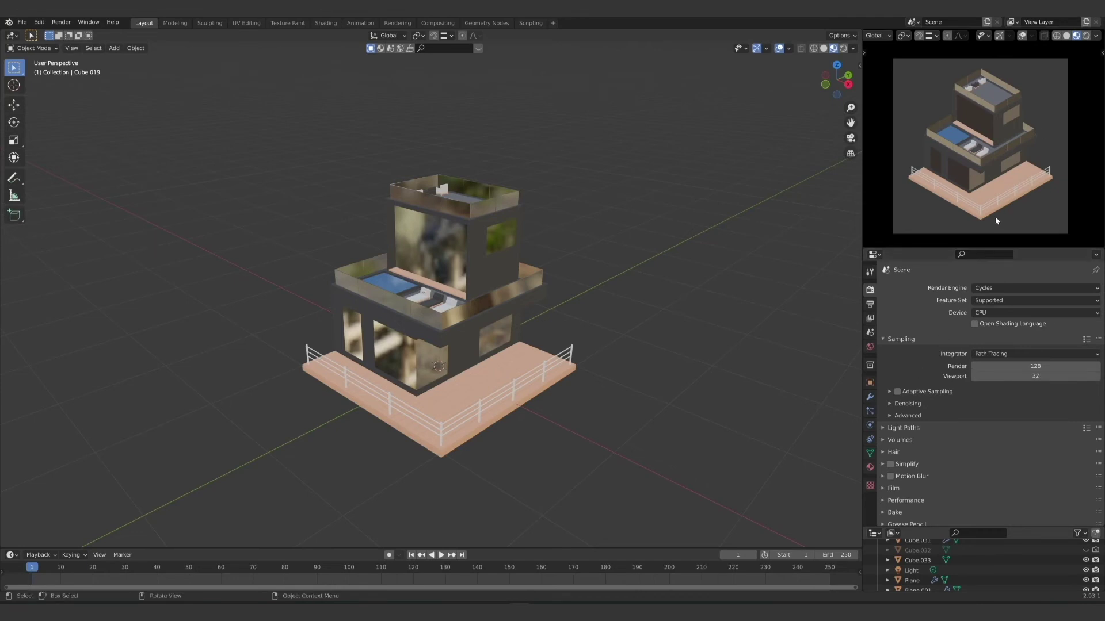
click(1085, 37)
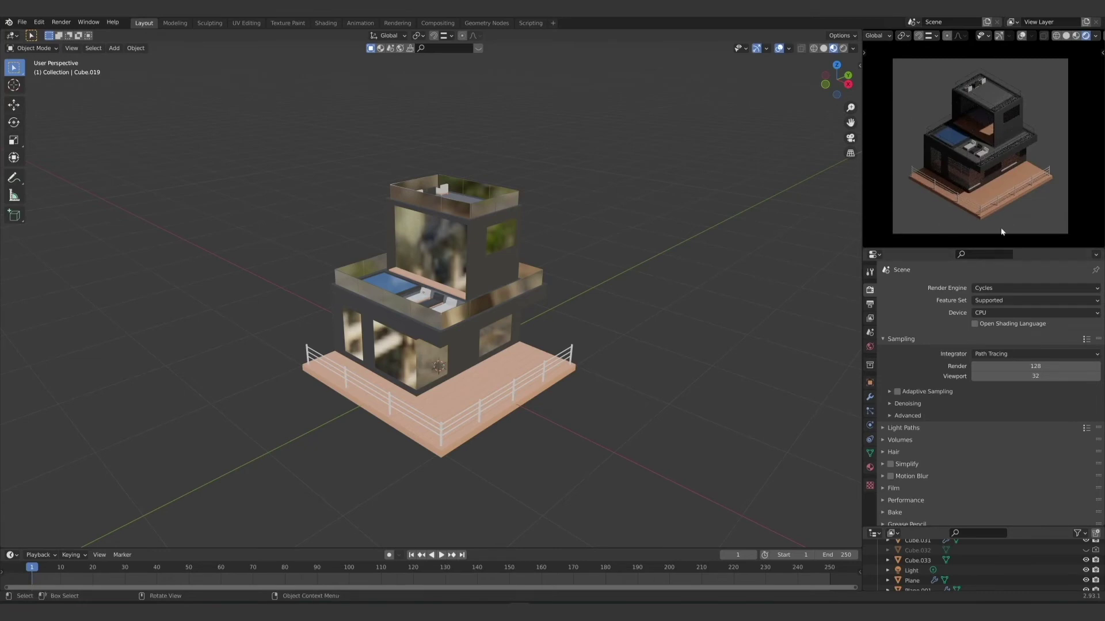
scroll(978, 164, up, 2)
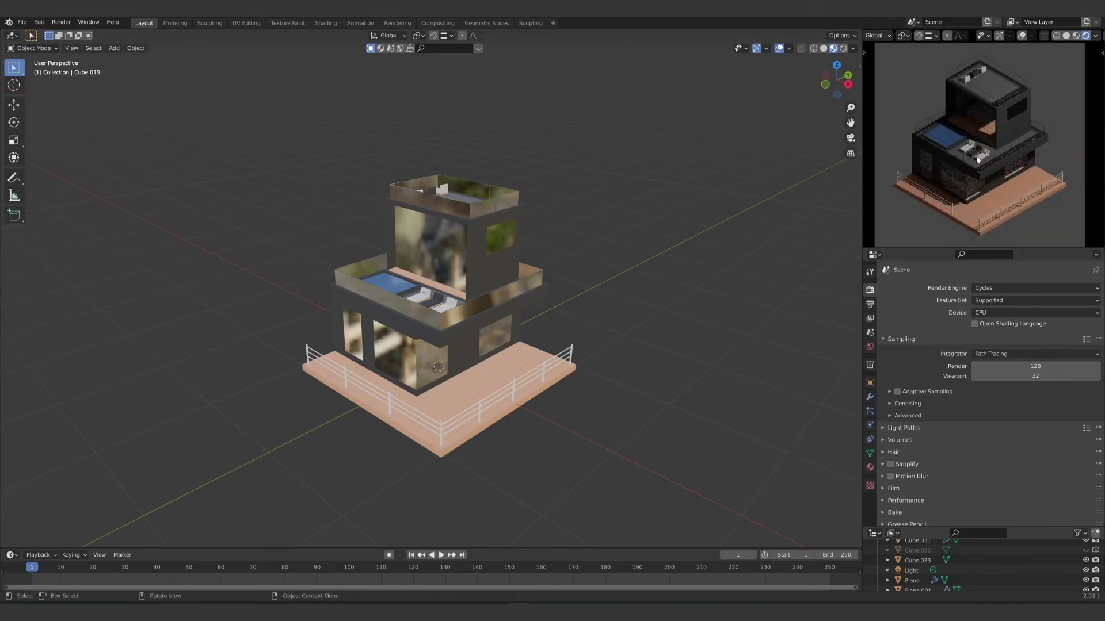
scroll(977, 160, down, 2)
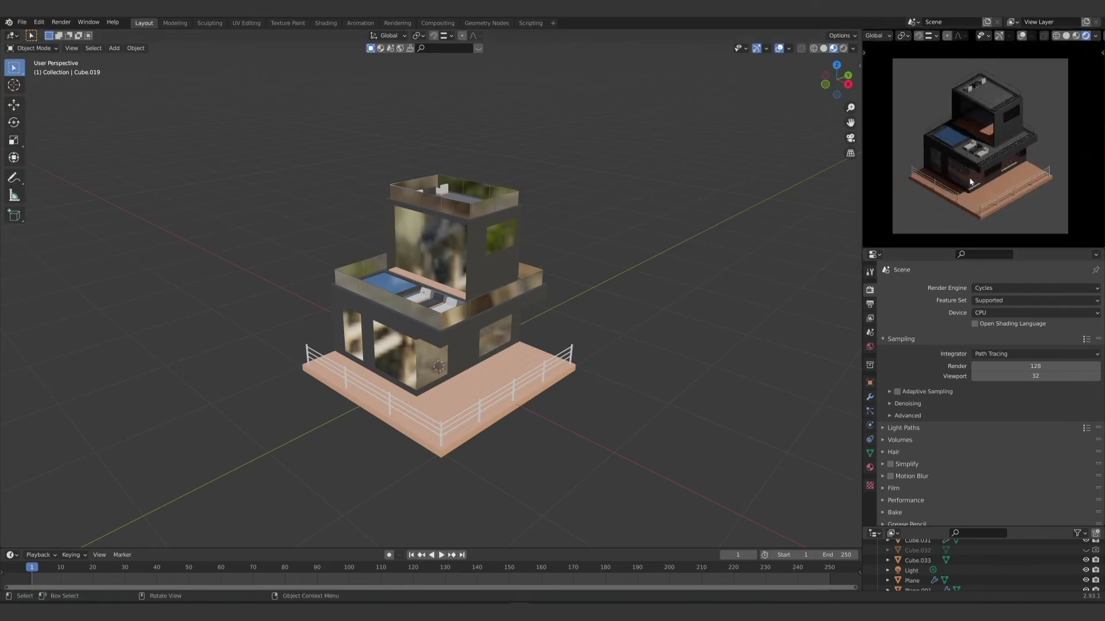
Step: Enable Render Region in the Output Properties at 1080 × 1080 px
click(869, 307)
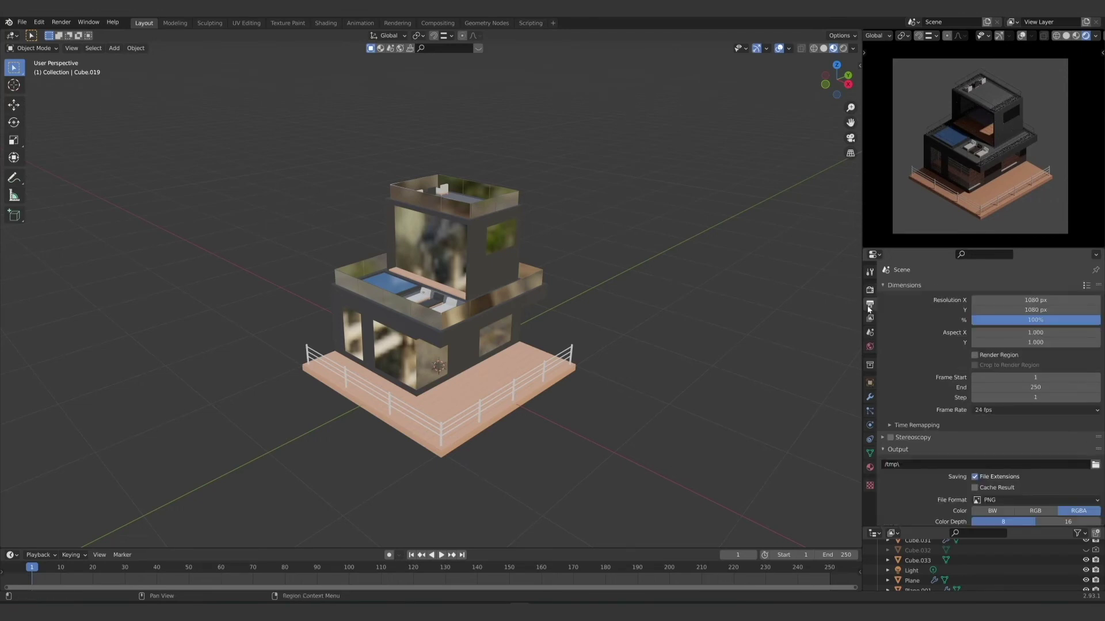
click(975, 355)
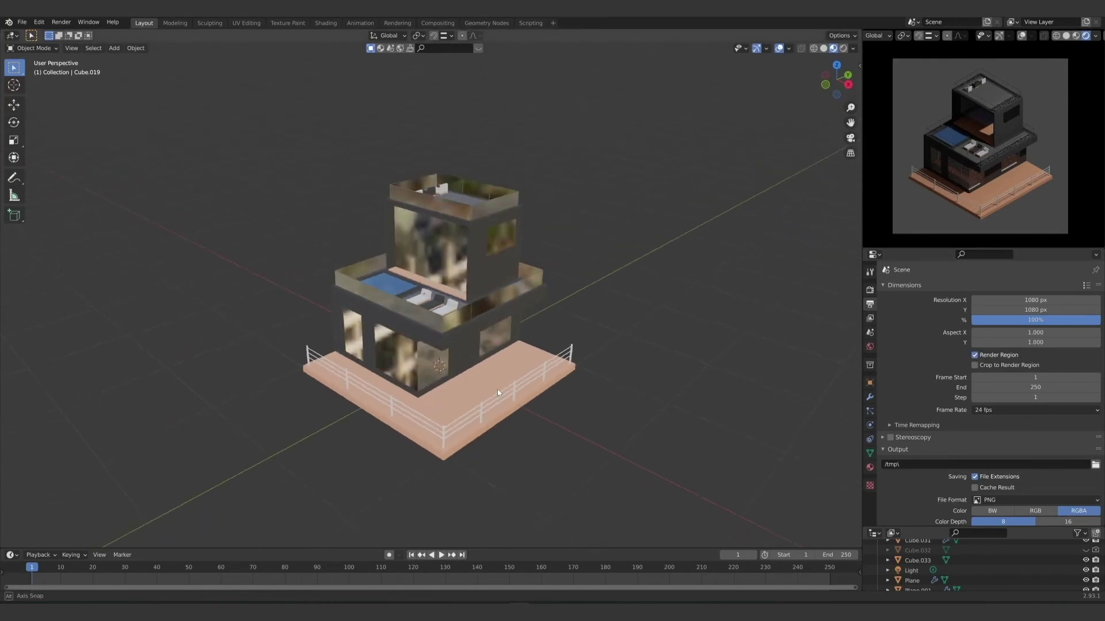
scroll(497, 389, down, 4)
middle_drag(489, 371, 463, 342)
Step: Delete the existing scene light
click(642, 112)
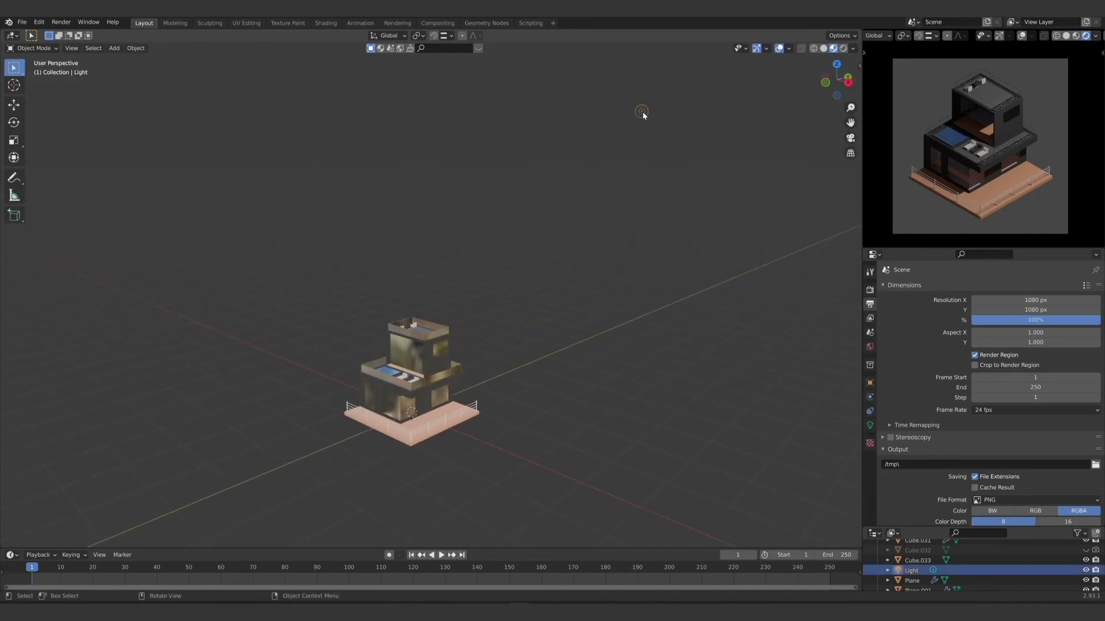
key(x)
click(641, 210)
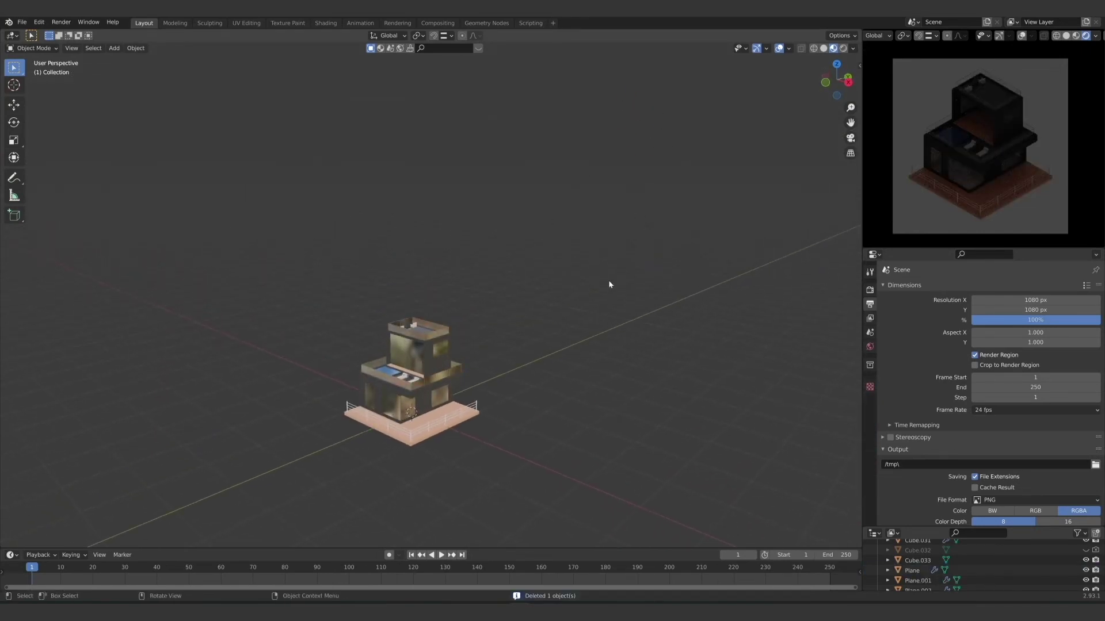
middle_drag(609, 280, 448, 444)
scroll(463, 311, up, 6)
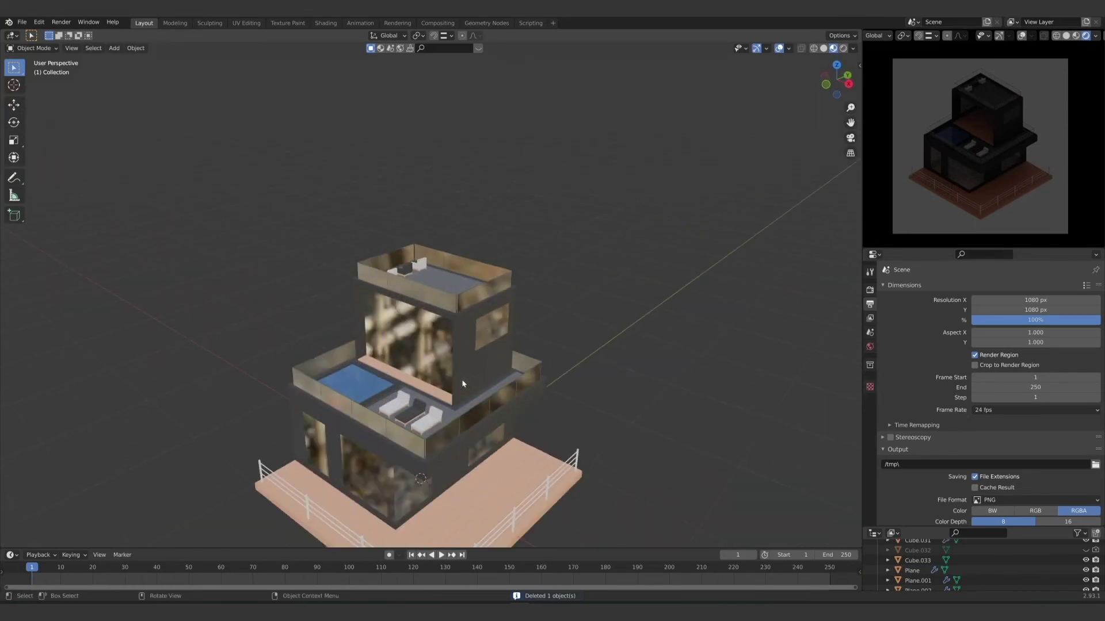
middle_drag(458, 328, 456, 326)
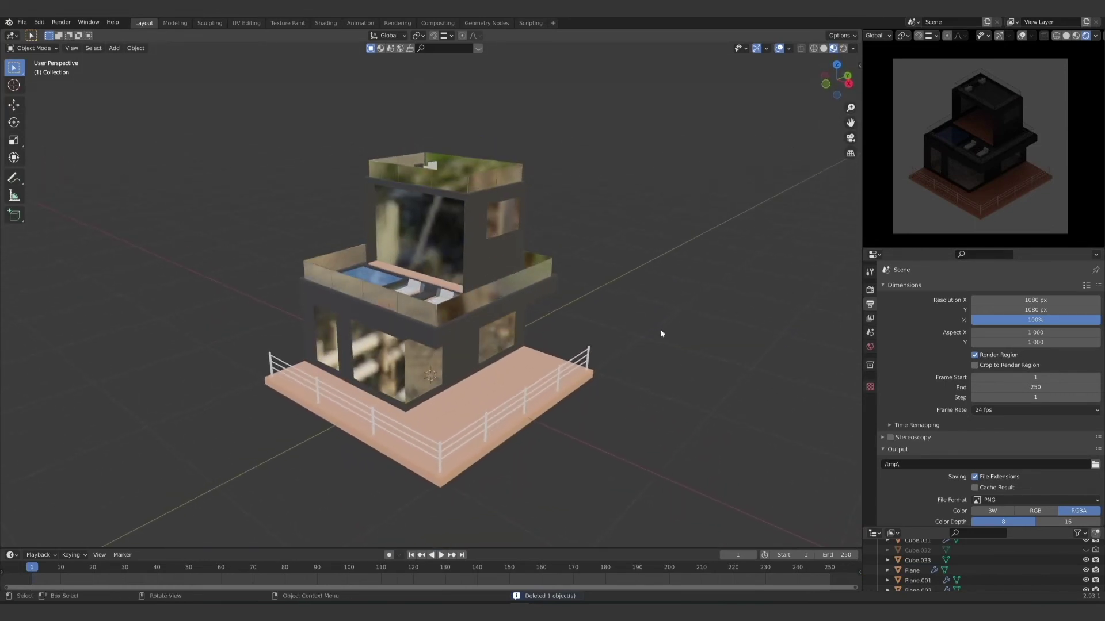
Step: Drive the World colour with a Sky Texture
click(869, 347)
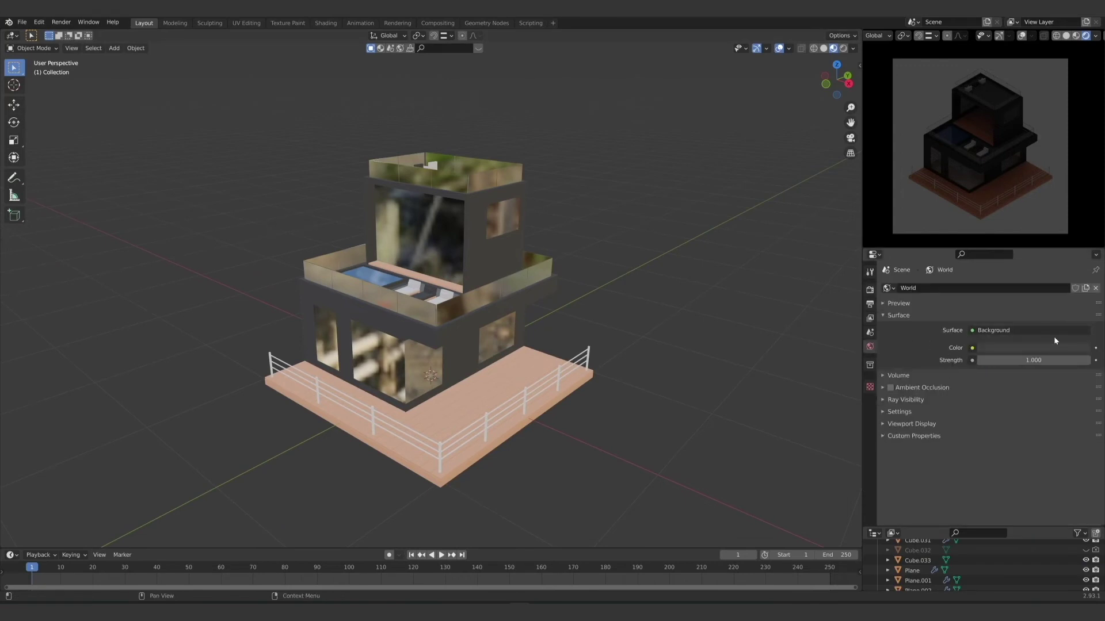
click(972, 348)
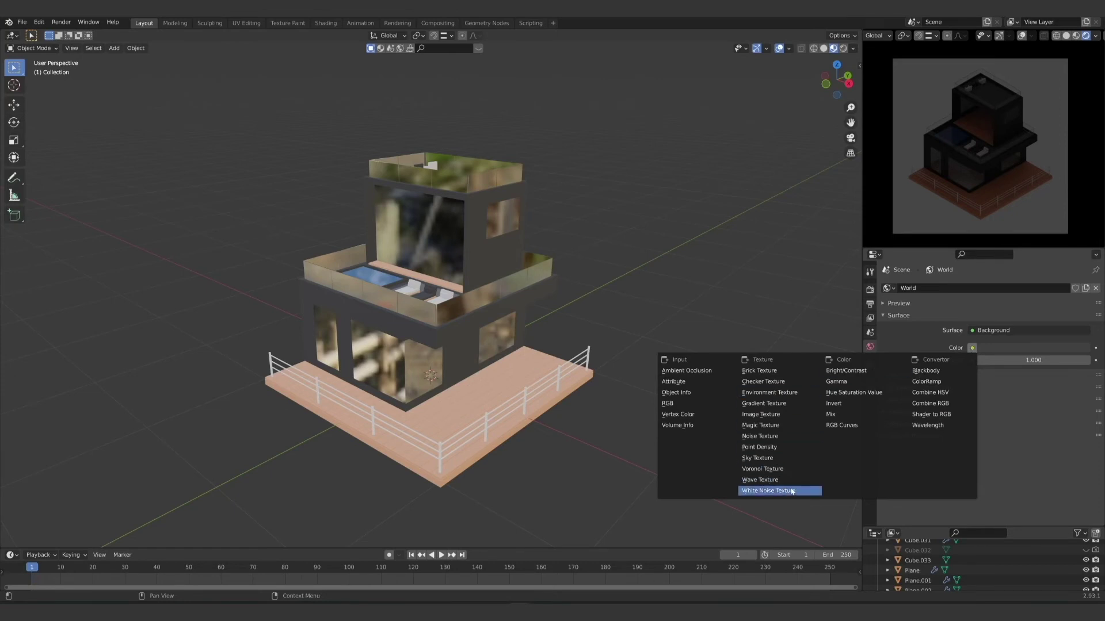
click(780, 458)
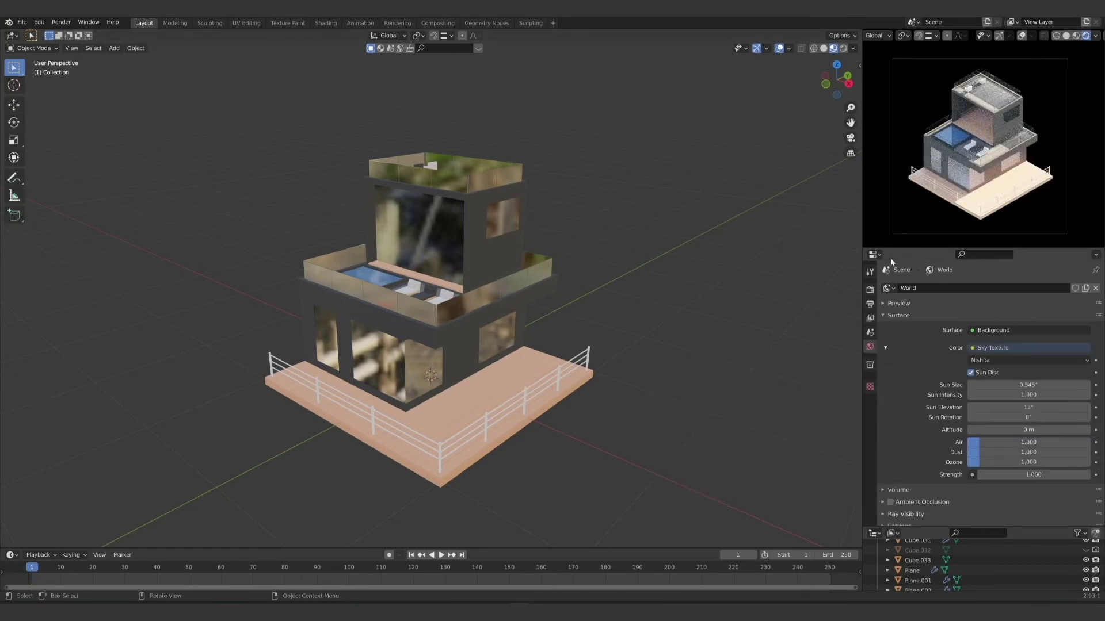
Step: Switch the viewport to Rendered shading to preview the sky-lit house
middle_drag(315, 401, 257, 378)
key(z)
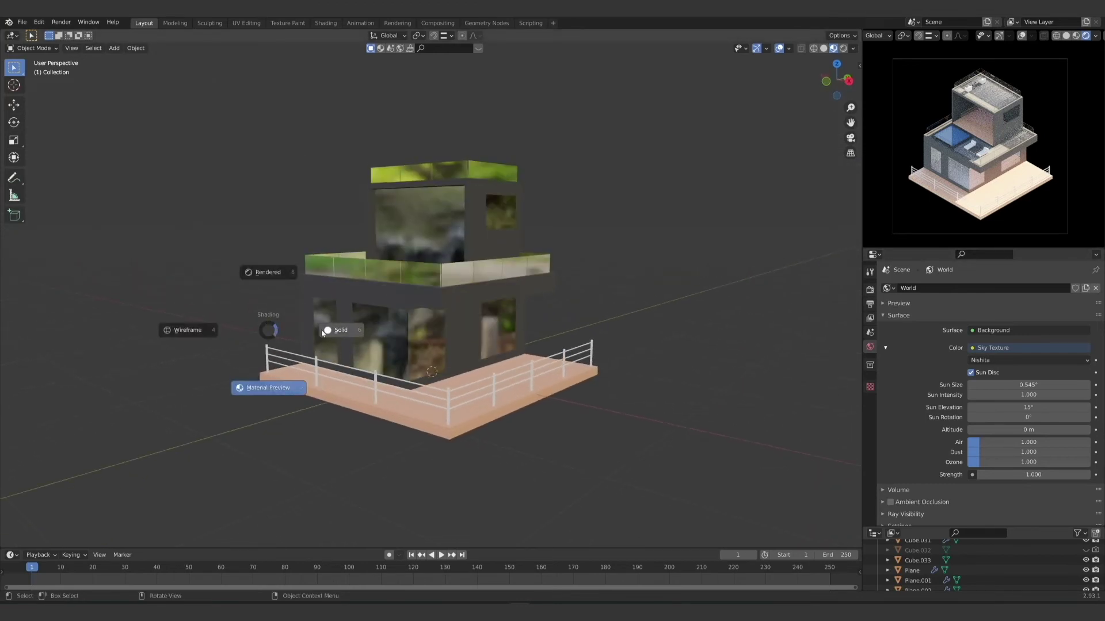
click(277, 274)
mouse_move(281, 274)
middle_down()
mouse_move(436, 279)
mouse_move(405, 253)
mouse_move(354, 92)
mouse_move(634, 425)
middle_up()
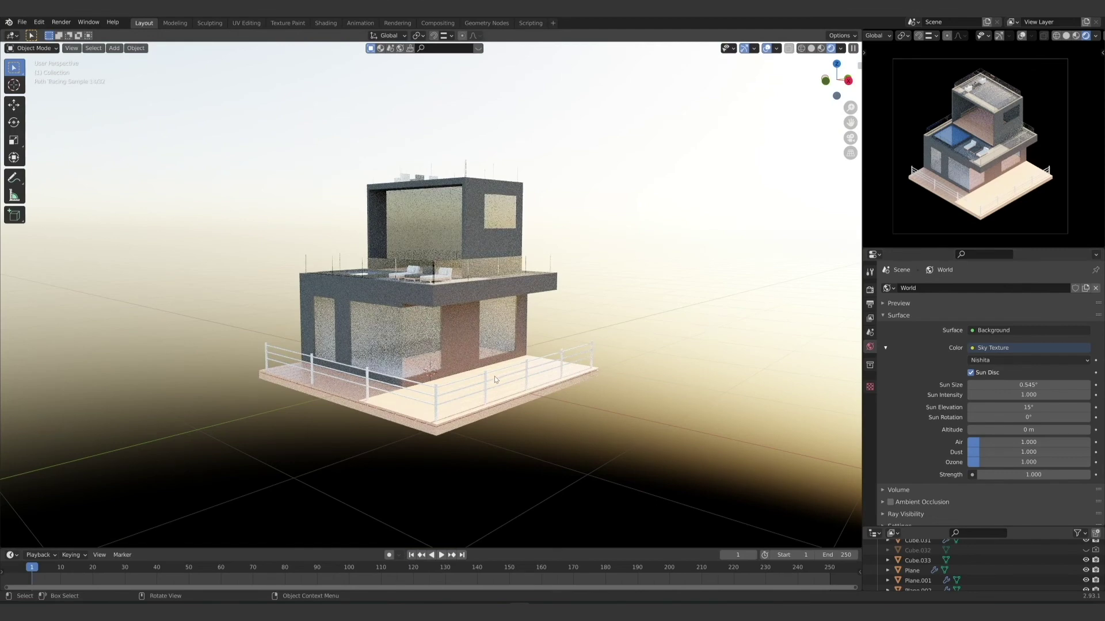
Step: Return to Solid shading and add a plane scaled up about 10.32×
middle_drag(401, 341, 514, 320)
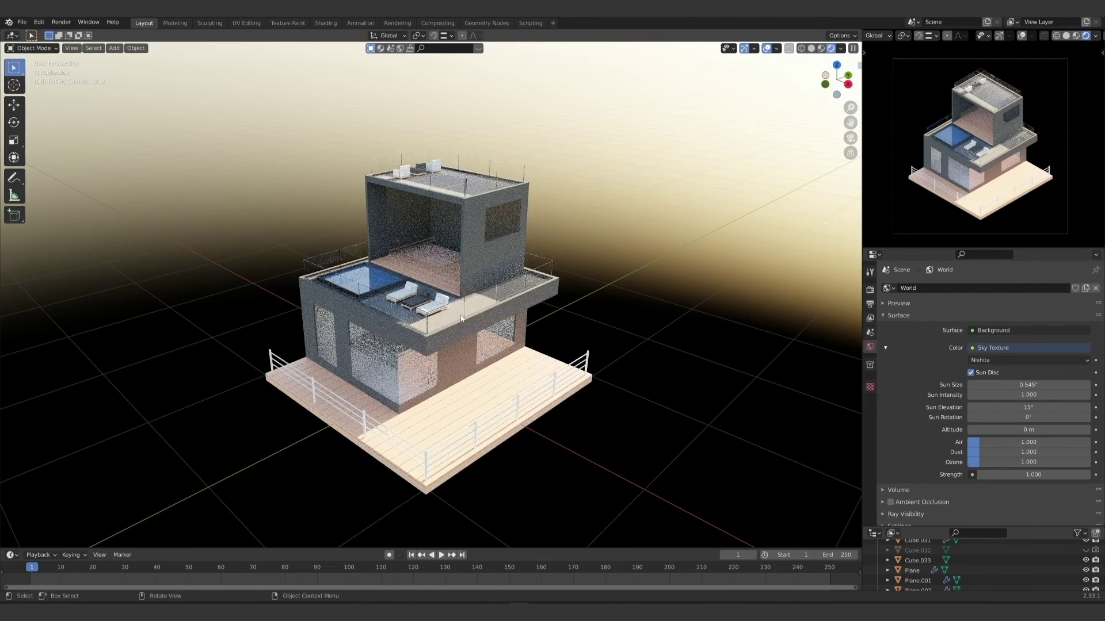
click(810, 50)
middle_drag(431, 396, 439, 388)
key(shift+a)
mouse_move(439, 385)
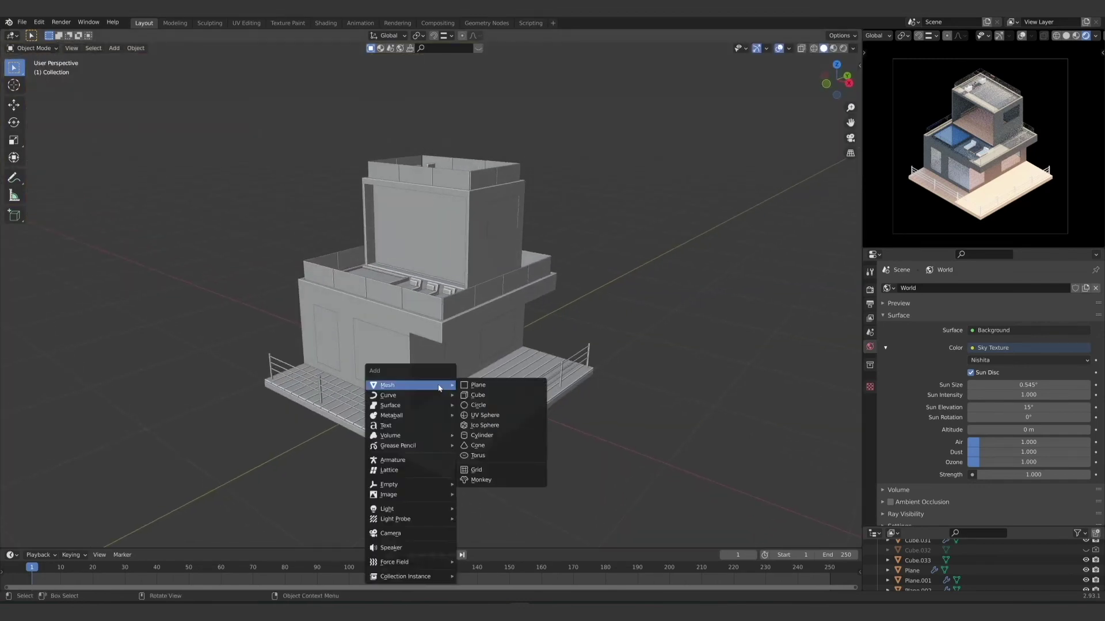
click(475, 384)
key(s)
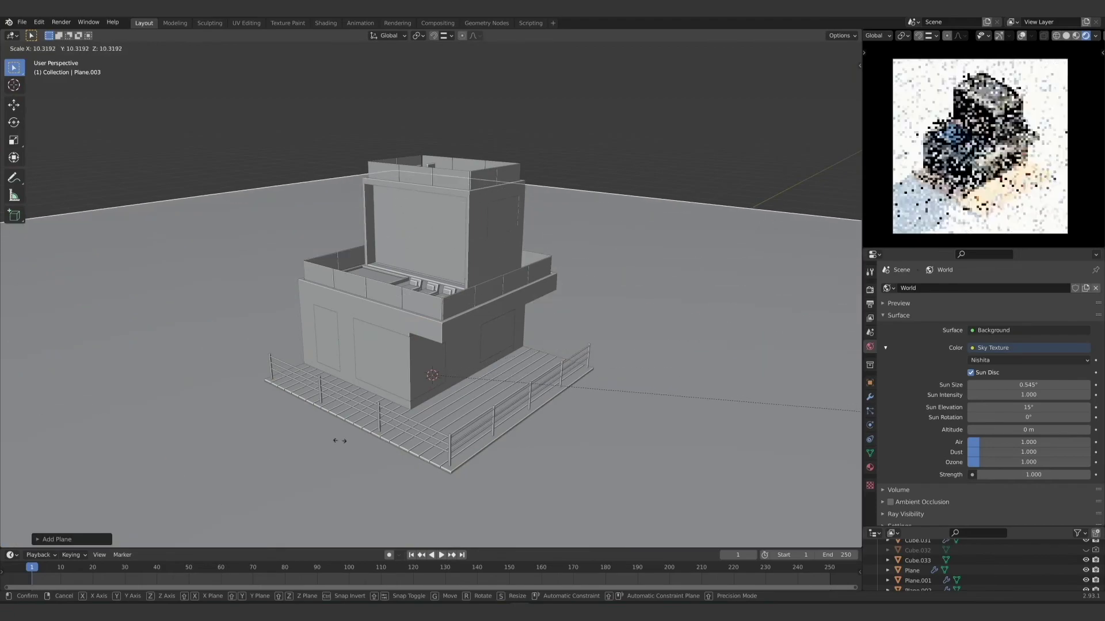
click(604, 451)
Step: Lower the ground plane slightly along Z beneath the house
middle_drag(580, 447, 586, 430)
key(g)
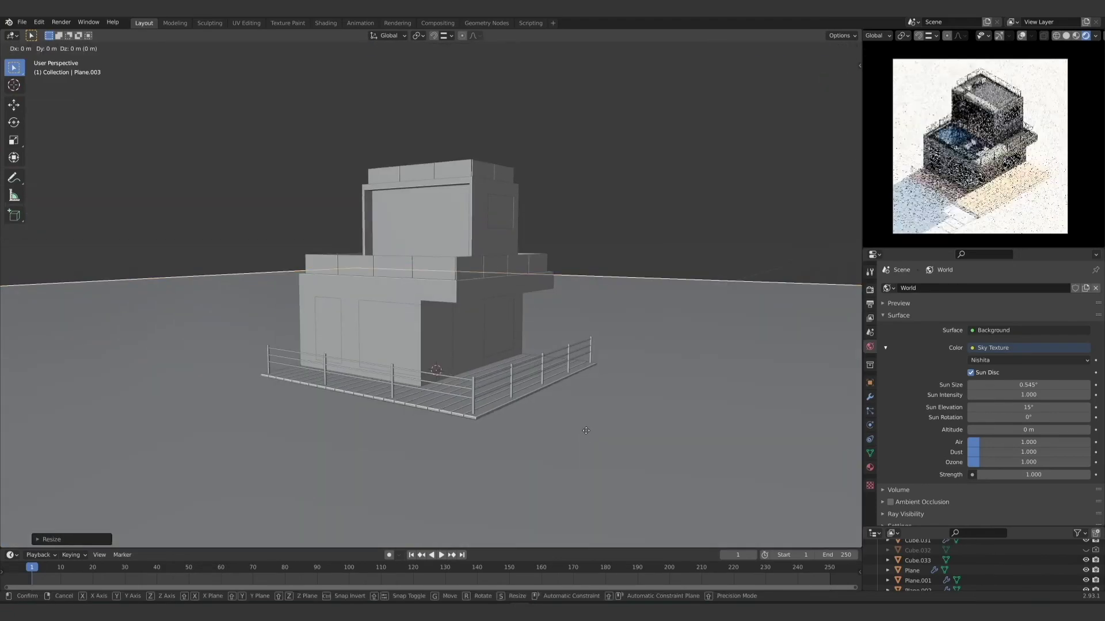
key(z)
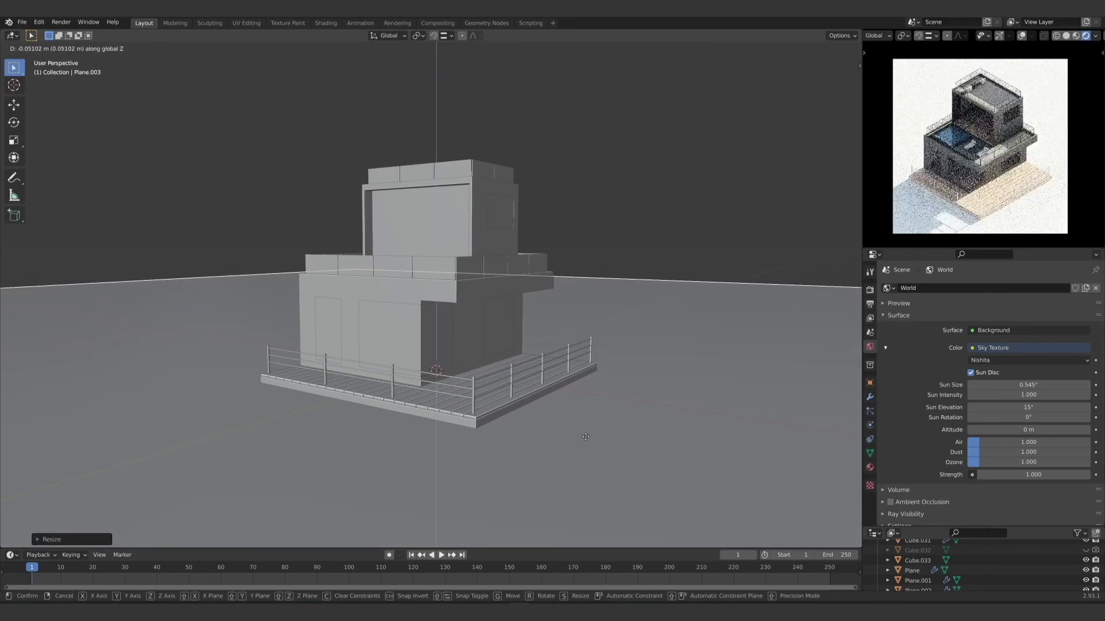
click(585, 438)
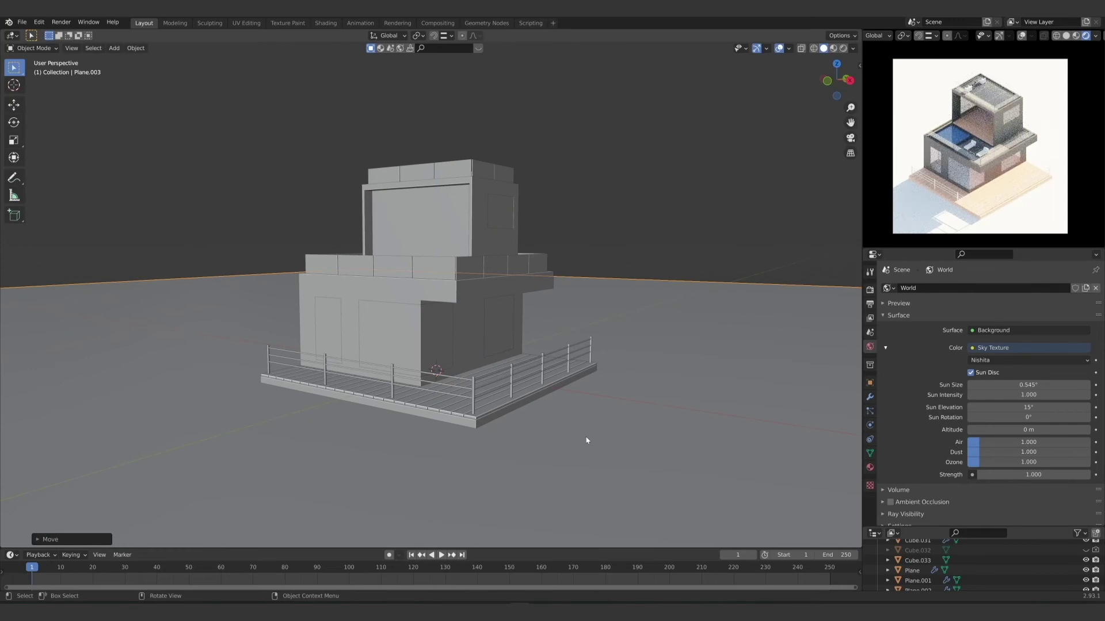
middle_drag(534, 375, 436, 373)
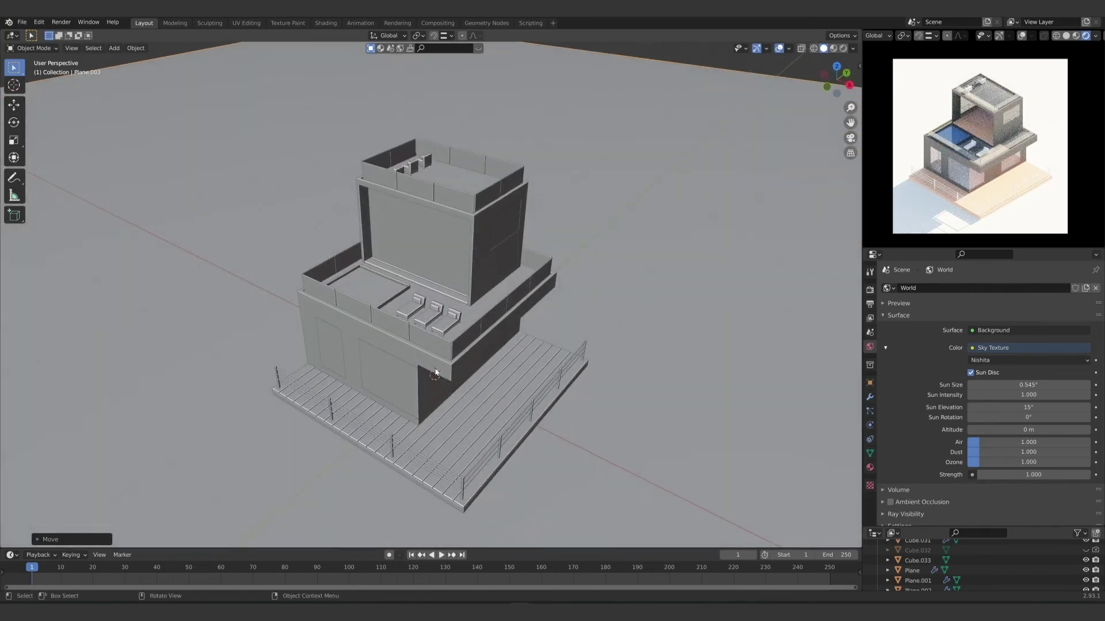
scroll(436, 373, down, 3)
scroll(435, 373, up, 2)
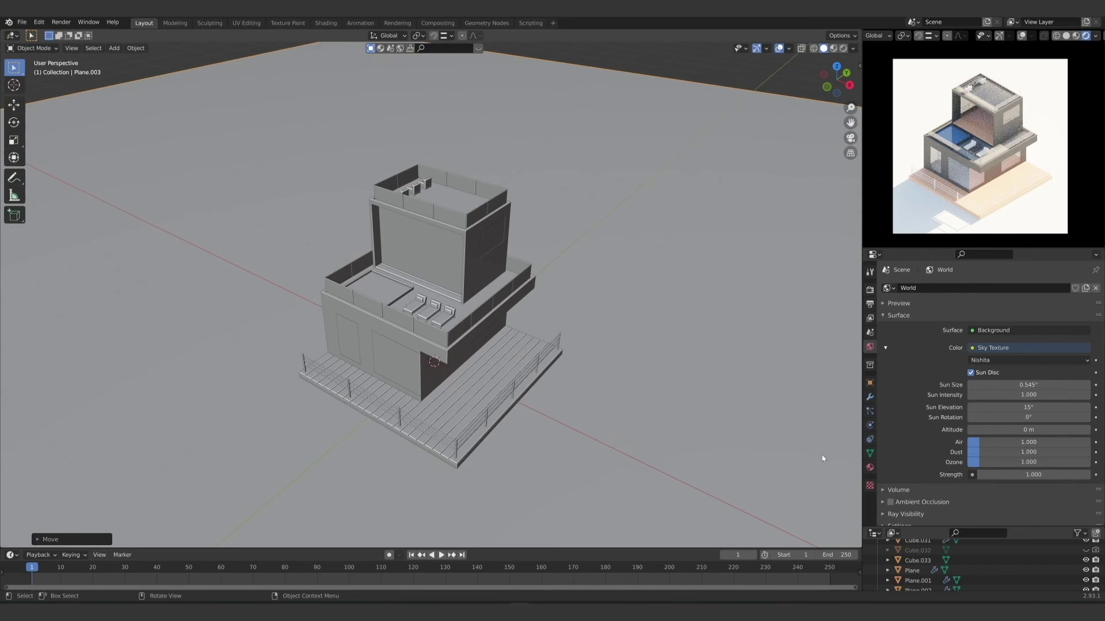
click(869, 468)
Step: Create a new material named Floor for the ground plane
click(925, 329)
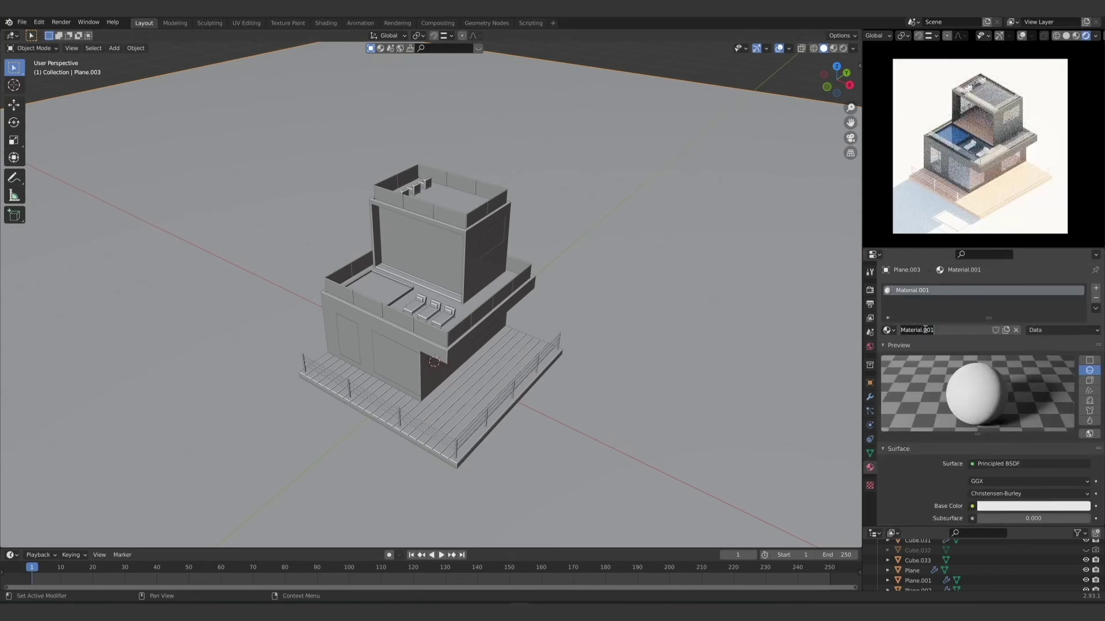
text(Floor)
key(Return)
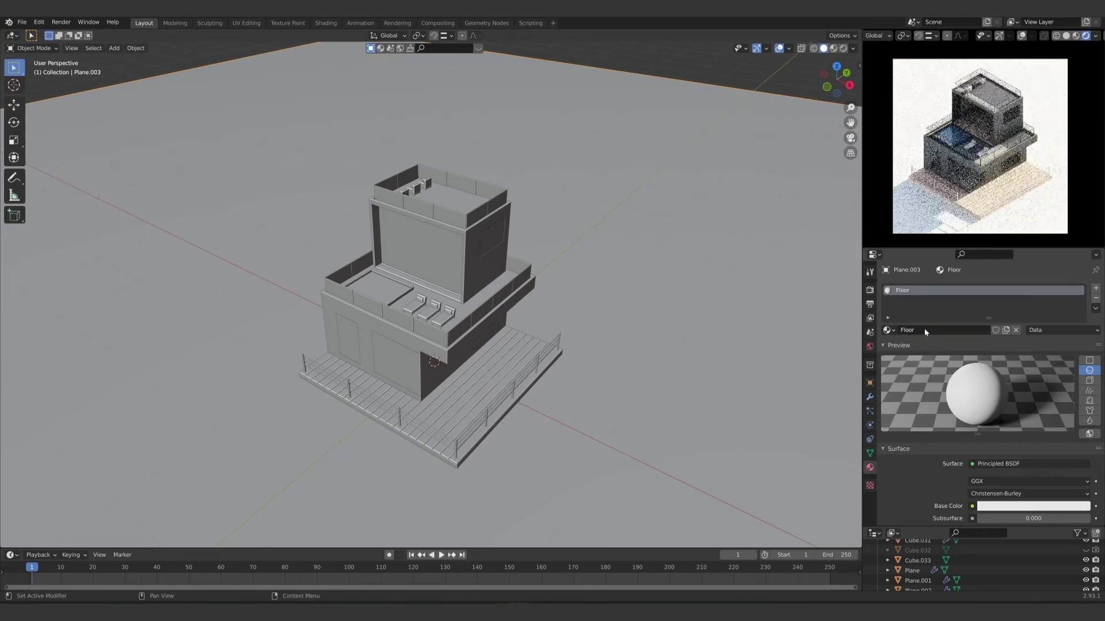
scroll(940, 494, down, 3)
scroll(940, 494, up, 3)
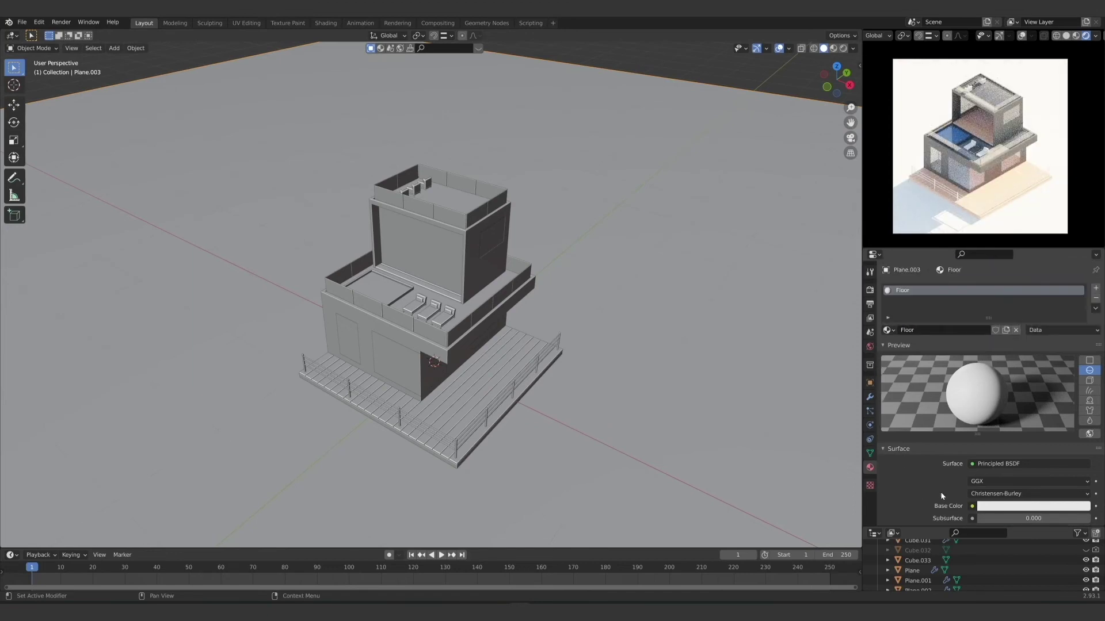
Step: Give Floor a peach E7AA8D base colour and roughness 1.000
click(1018, 507)
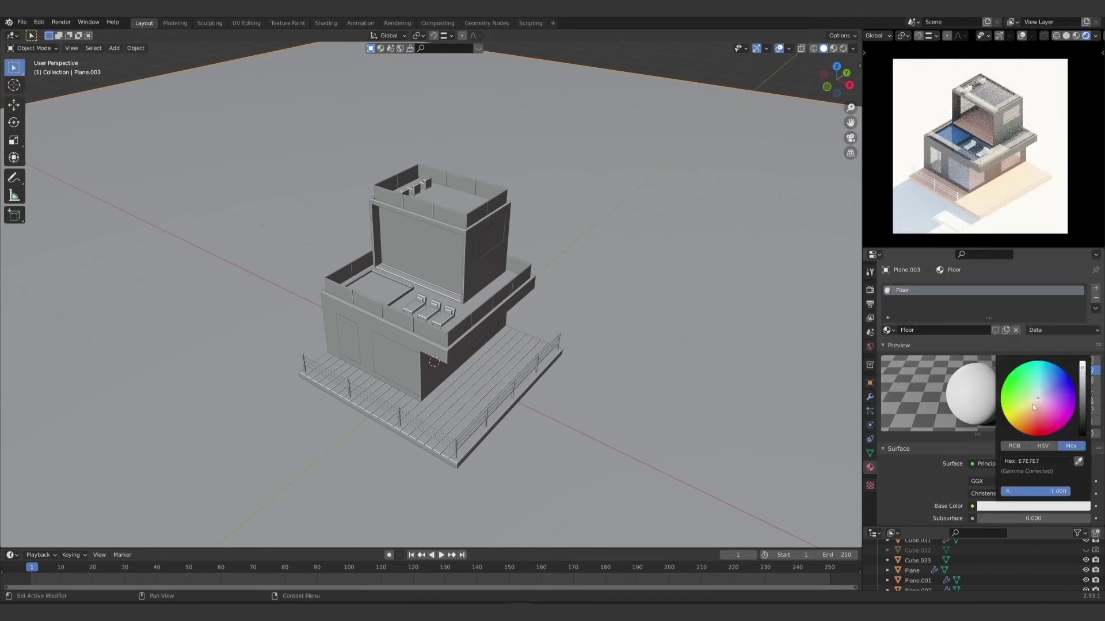
drag(1033, 405, 1034, 413)
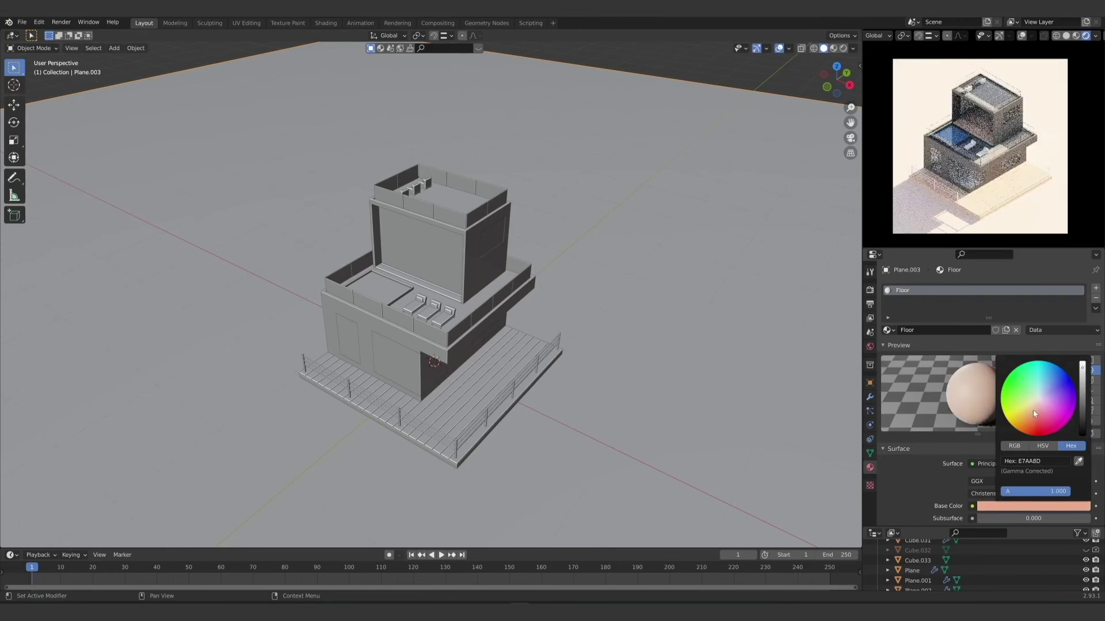
scroll(902, 479, down, 2)
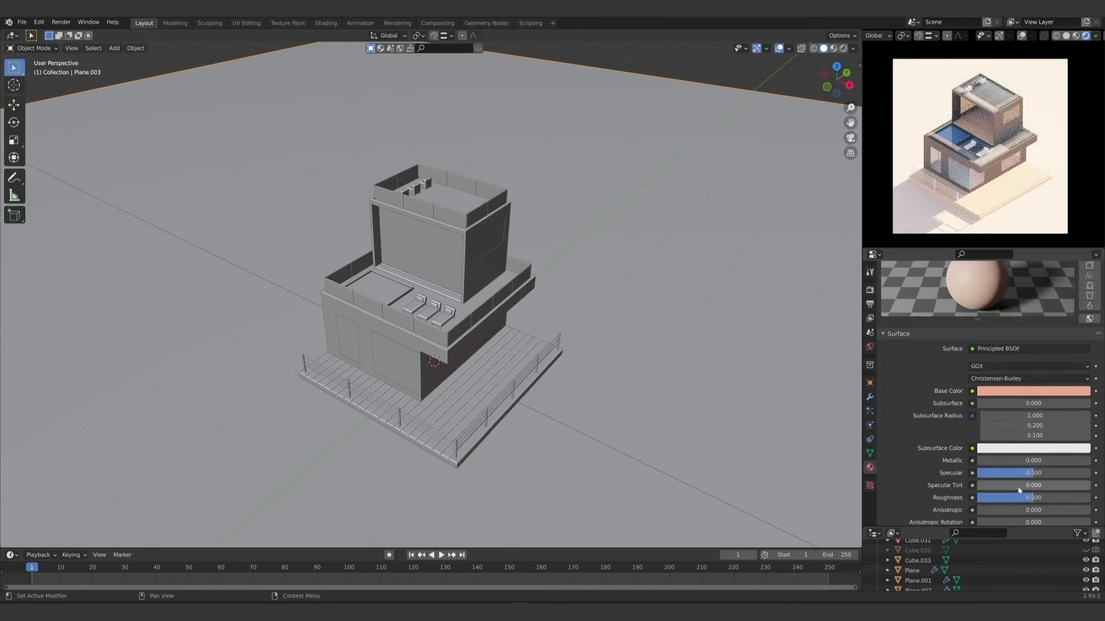
drag(1006, 498, 1087, 498)
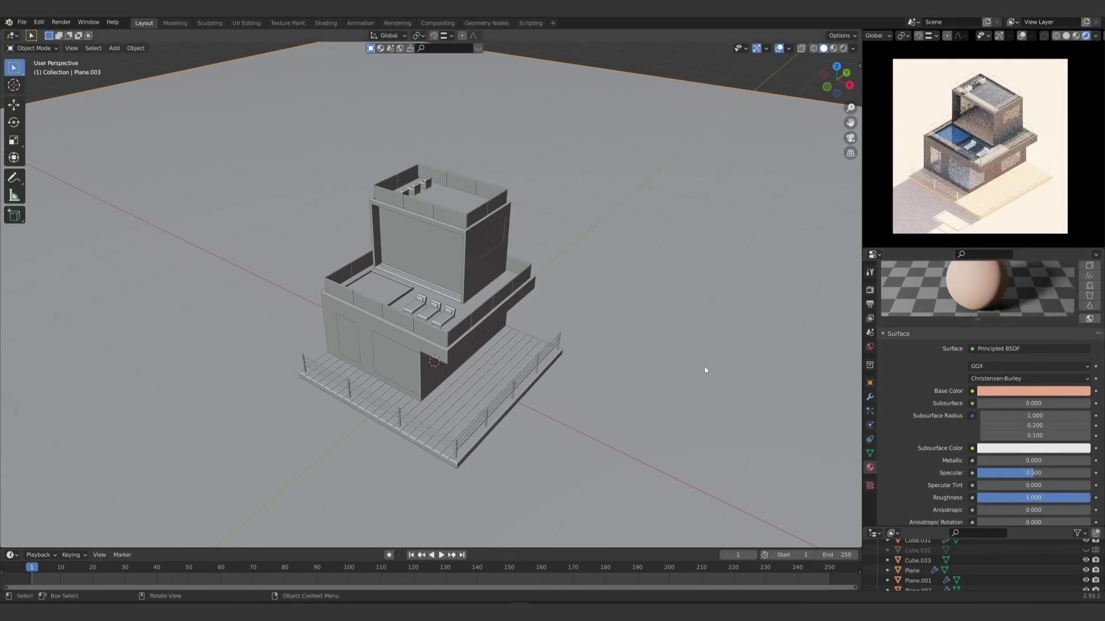
middle_drag(626, 324, 629, 375)
click(869, 347)
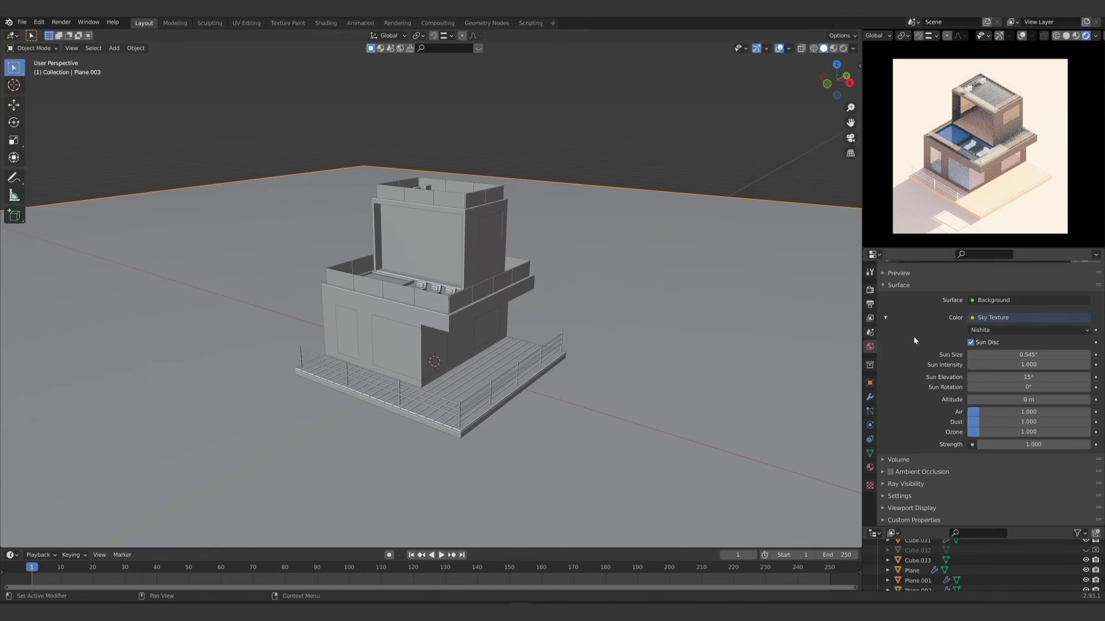
Step: Set the Nishita Sun Size to 50° and Sun Intensity to 0.5
click(1029, 354)
text(5.14)
key(Return)
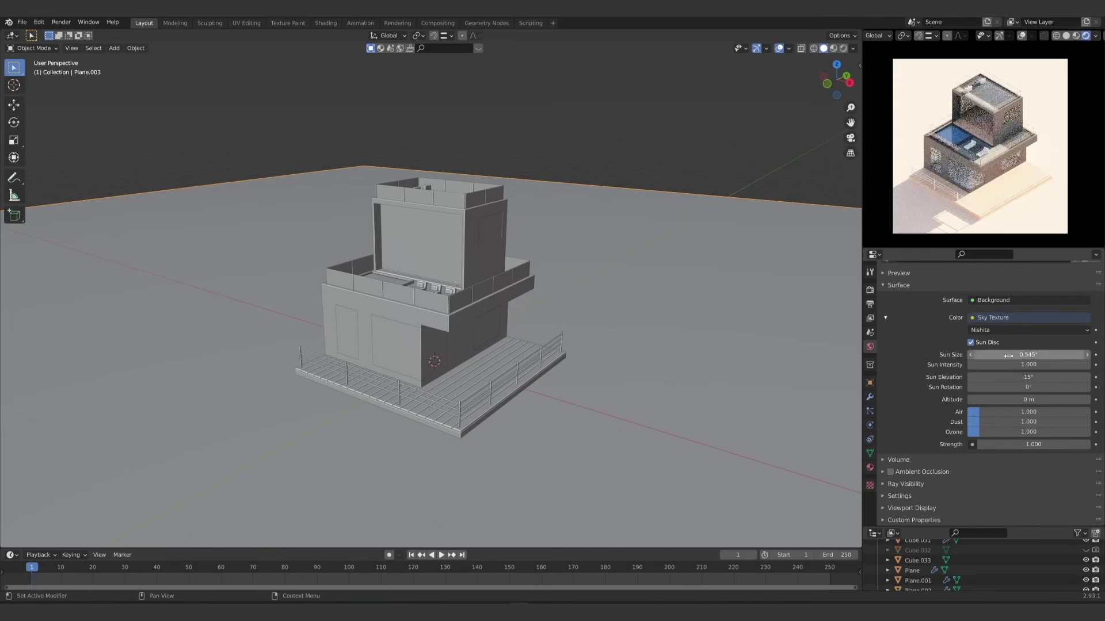
drag(1028, 354, 1056, 355)
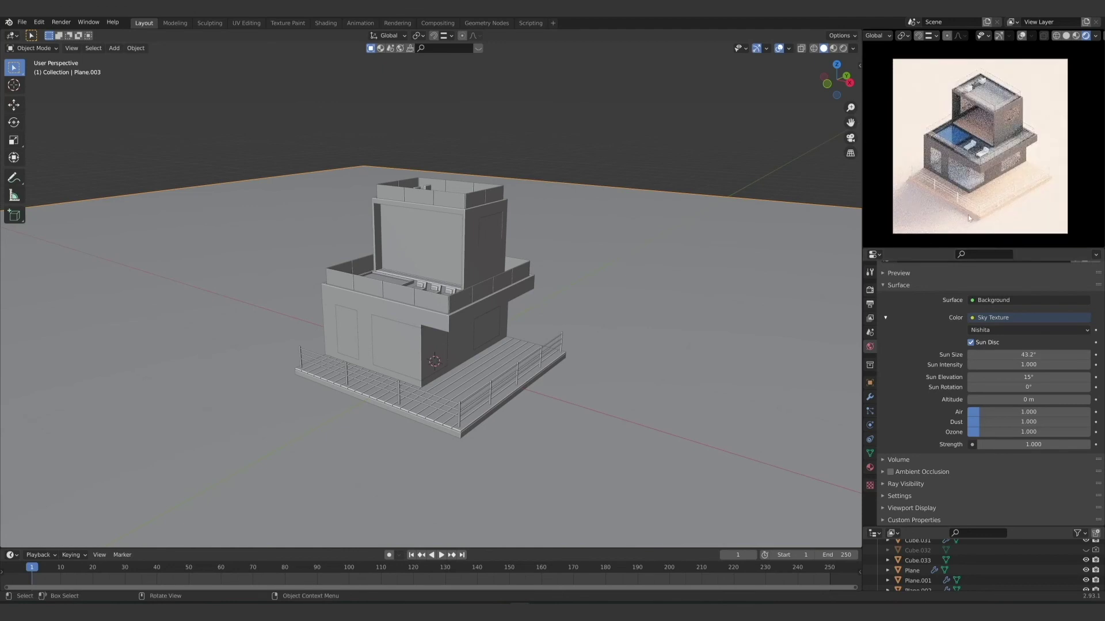
click(1033, 355)
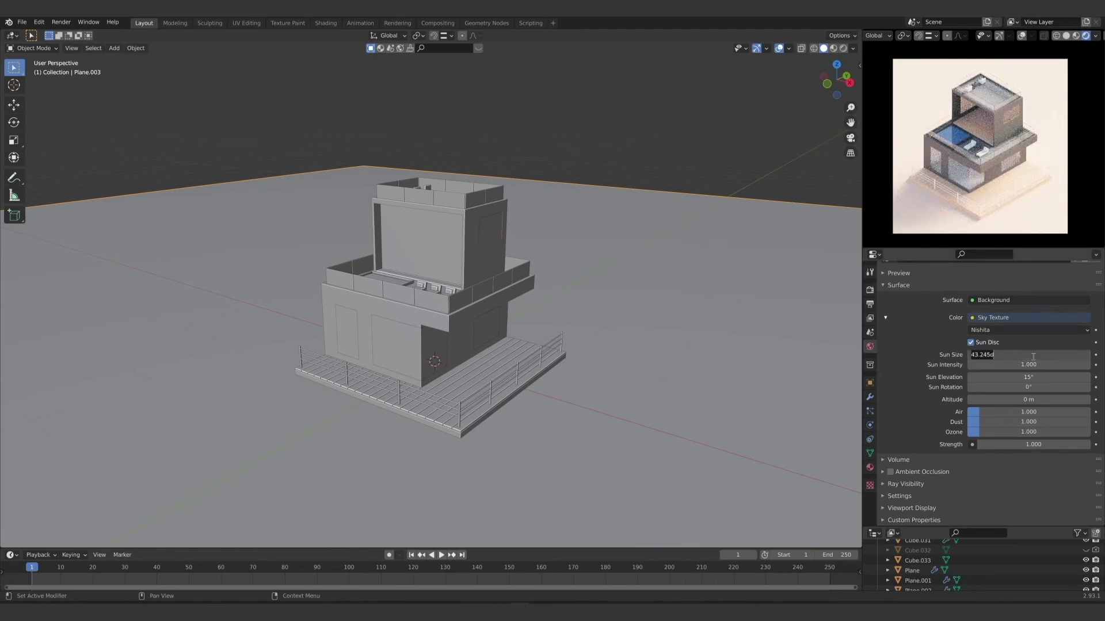
text(50)
key(Return)
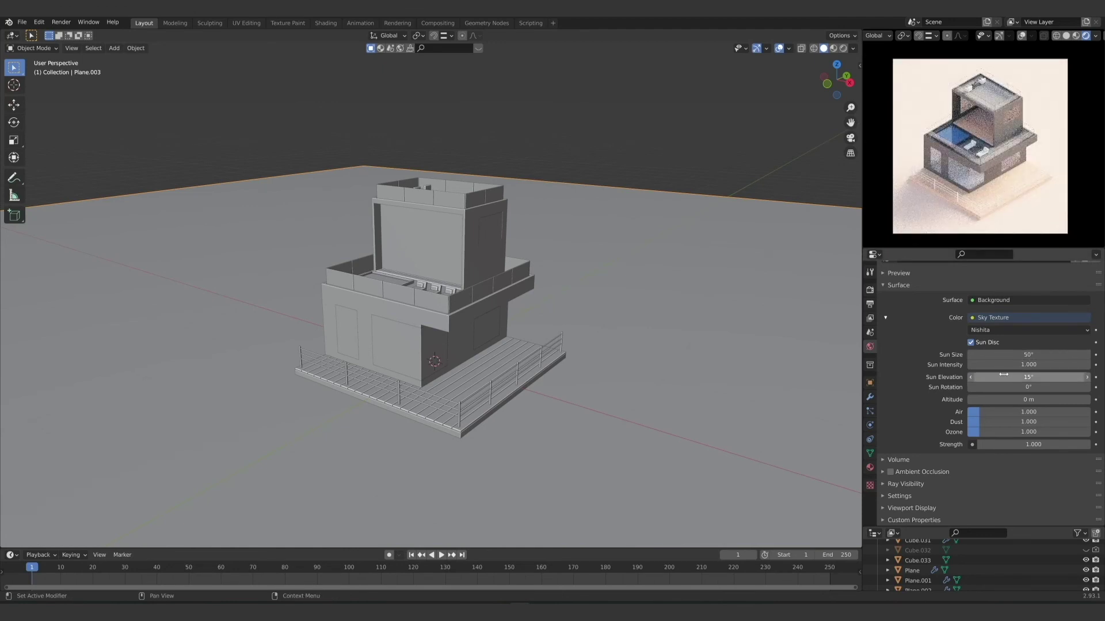
click(1028, 365)
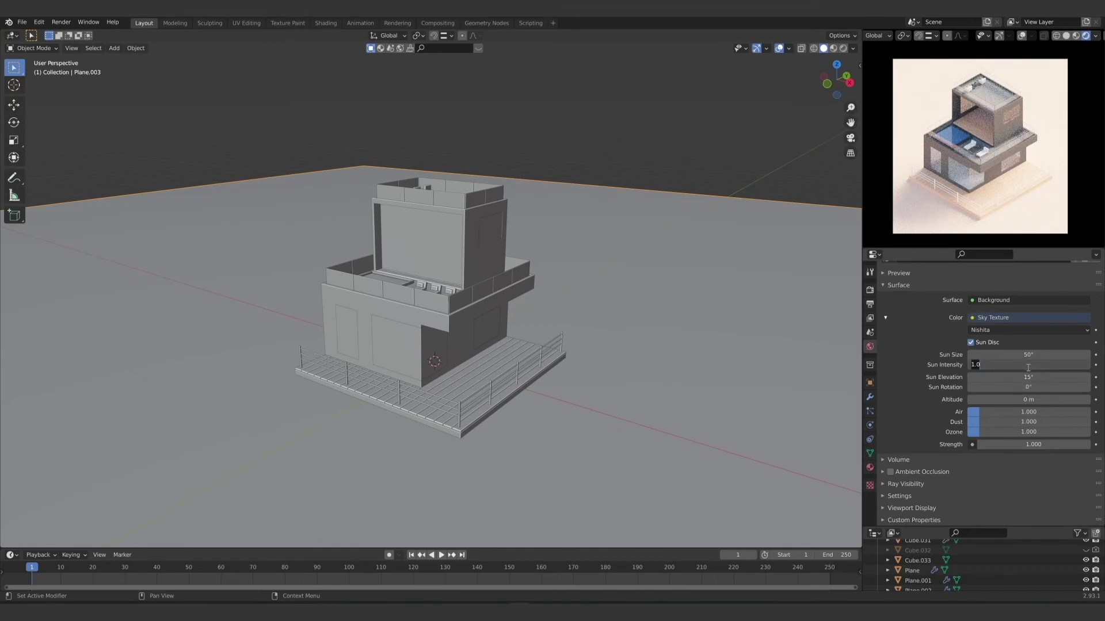
key(BackSpace)
text(.5)
key(Return)
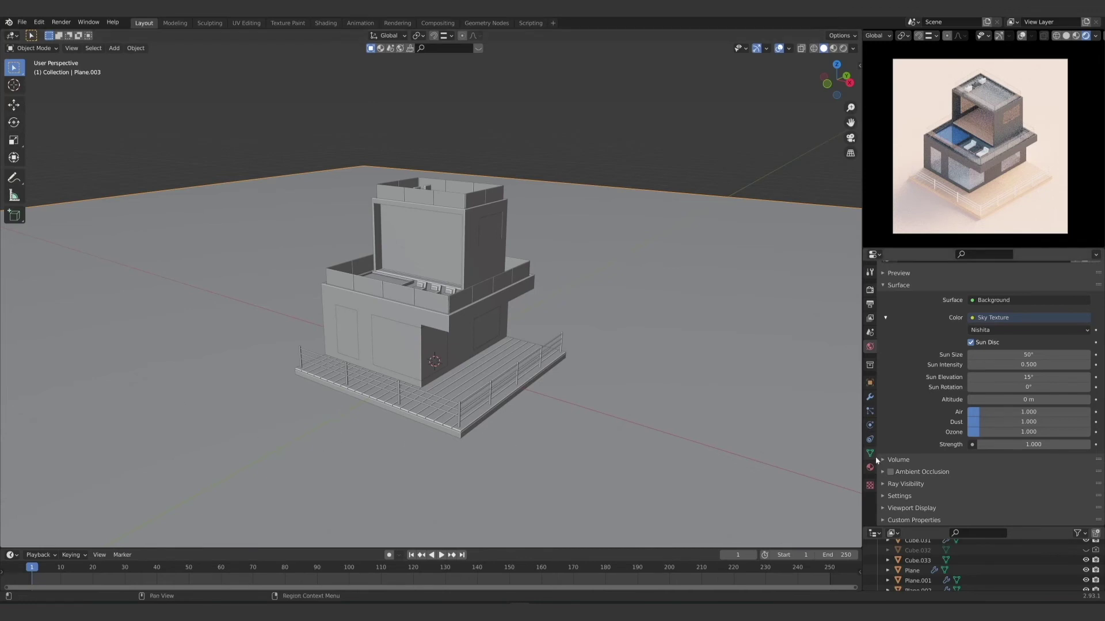
Step: Set the sun elevation to 35° and sun rotation to -105°
click(1027, 377)
text(35)
key(Return)
click(1033, 387)
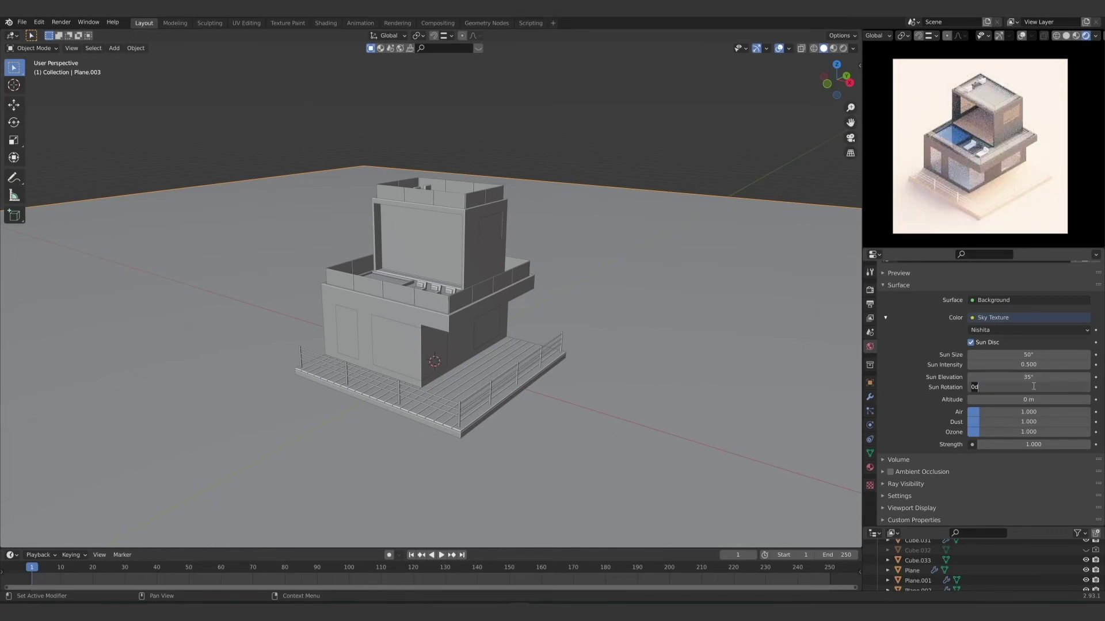
text(-105)
key(Return)
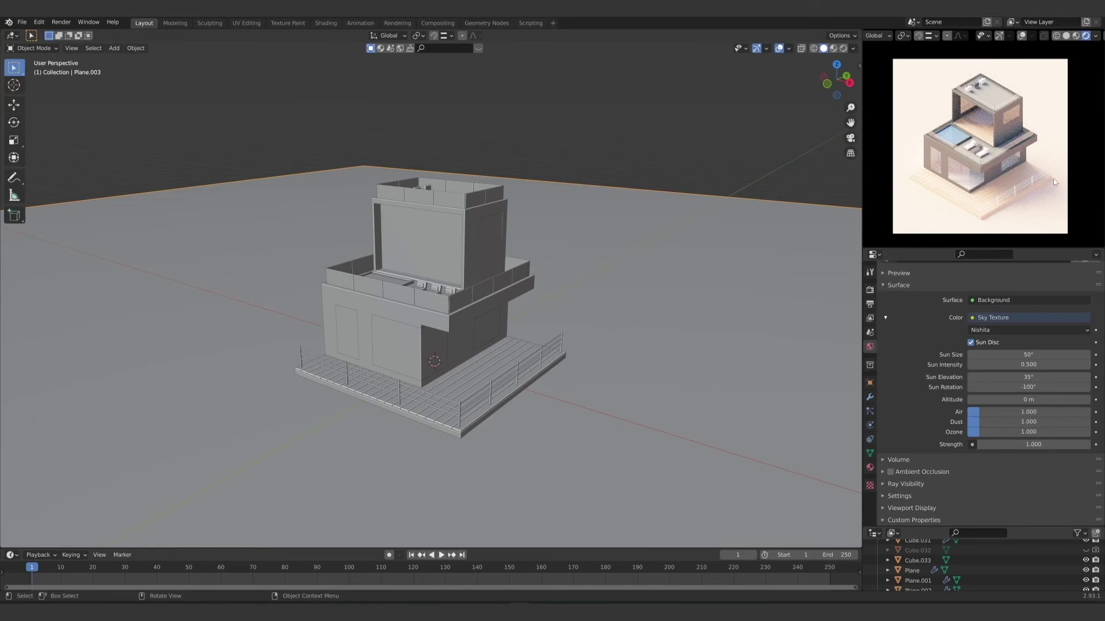
Step: Set sky Air to 0.3, Dust to 0, Ozone to 1.0 and Strength to 0.2
click(1040, 413)
text(3)
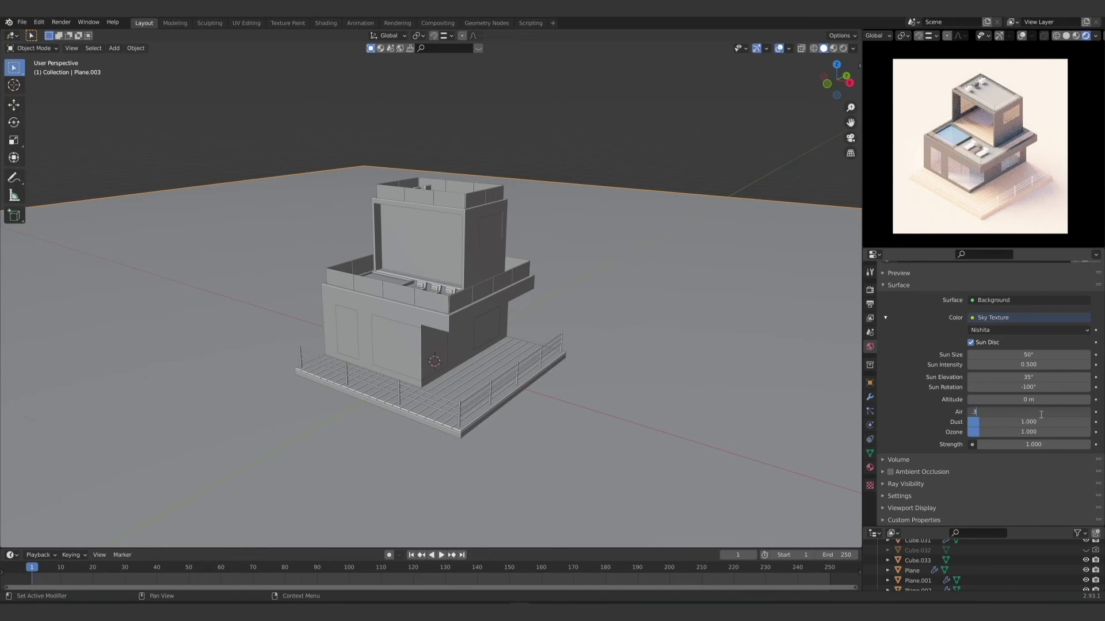
key(Return)
click(1033, 422)
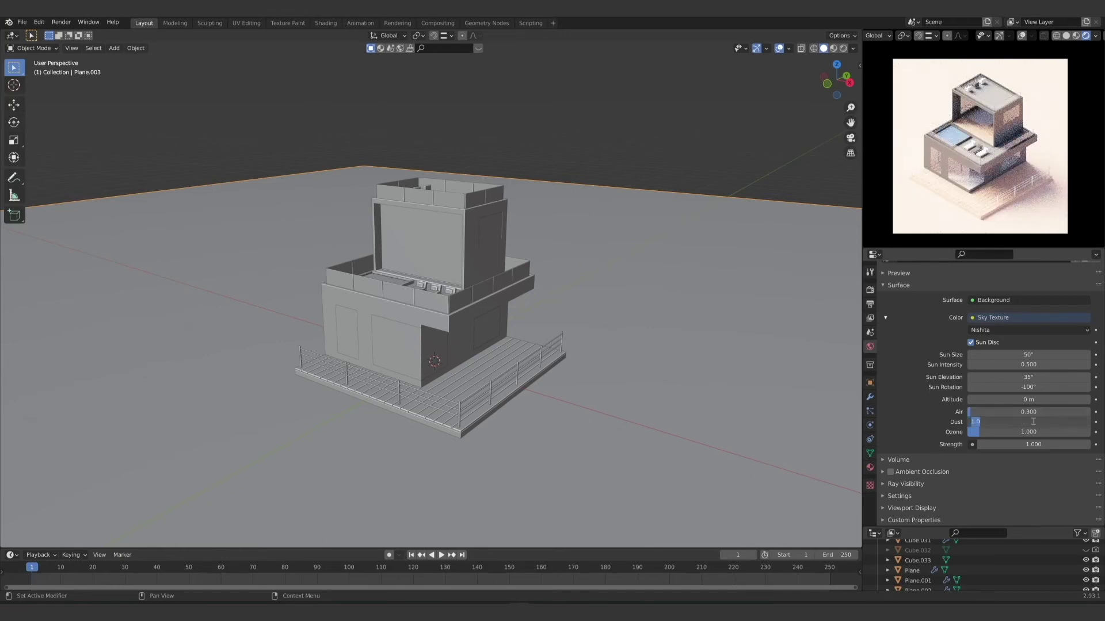
text(0)
key(Return)
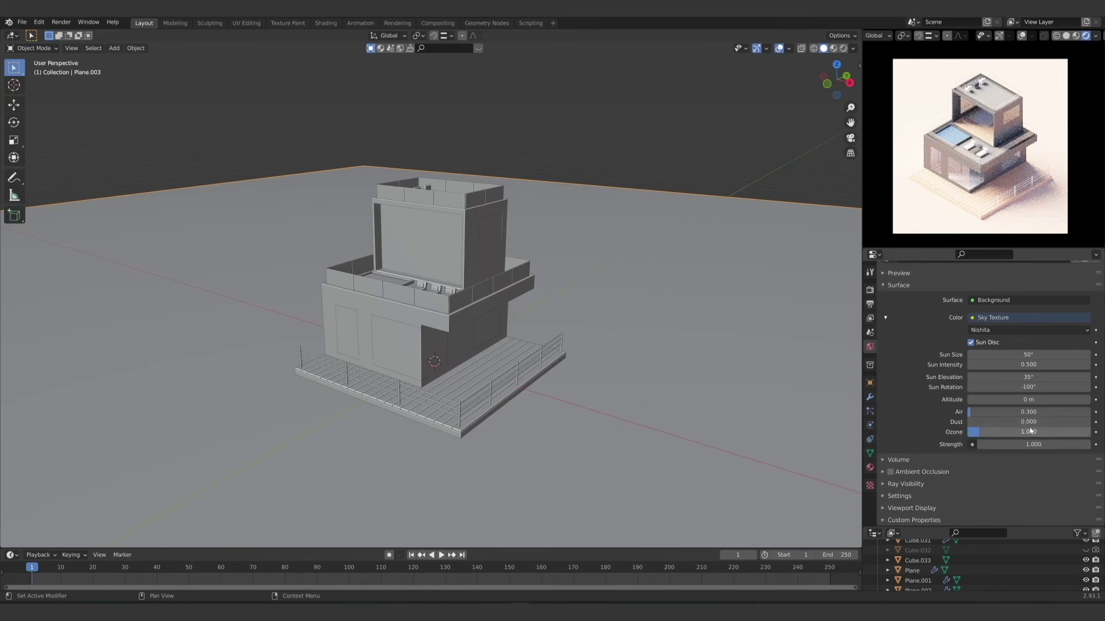
click(1029, 431)
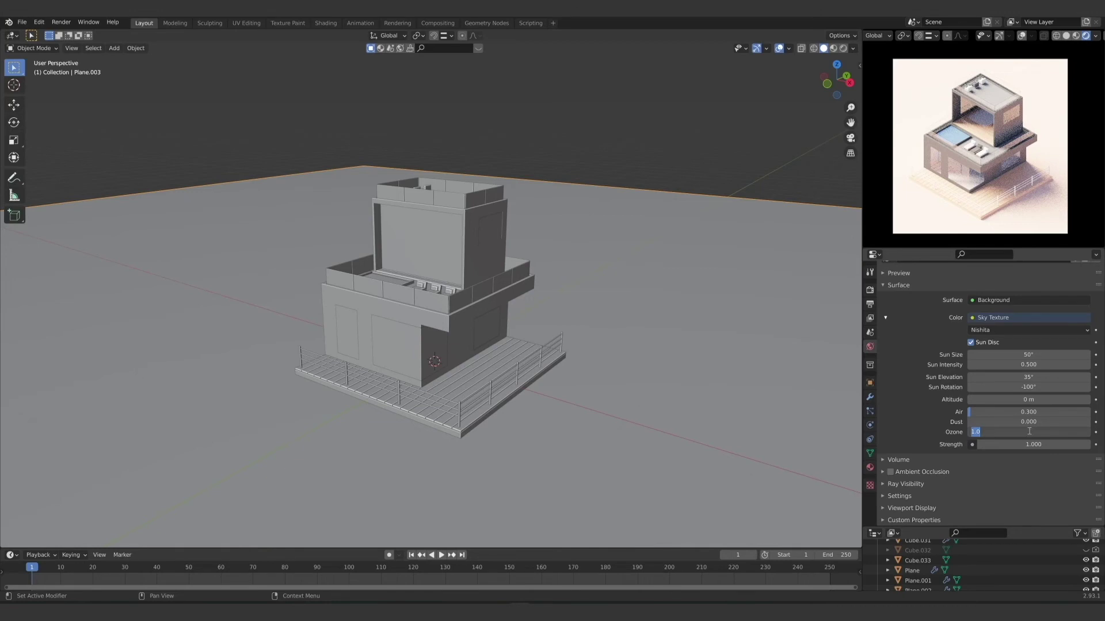
key(Return)
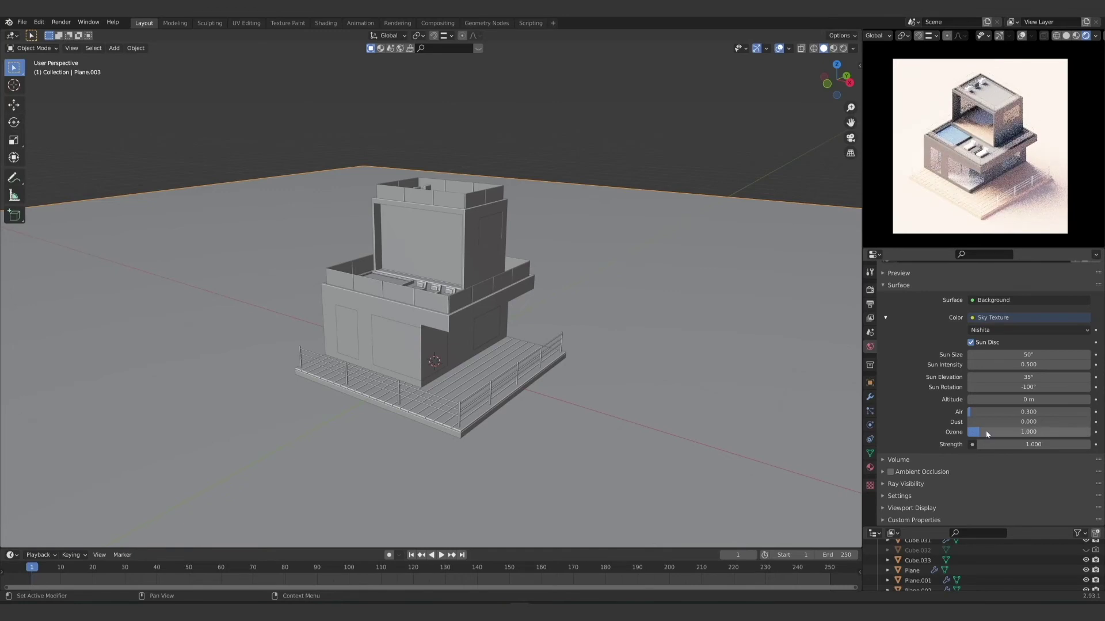
click(1016, 444)
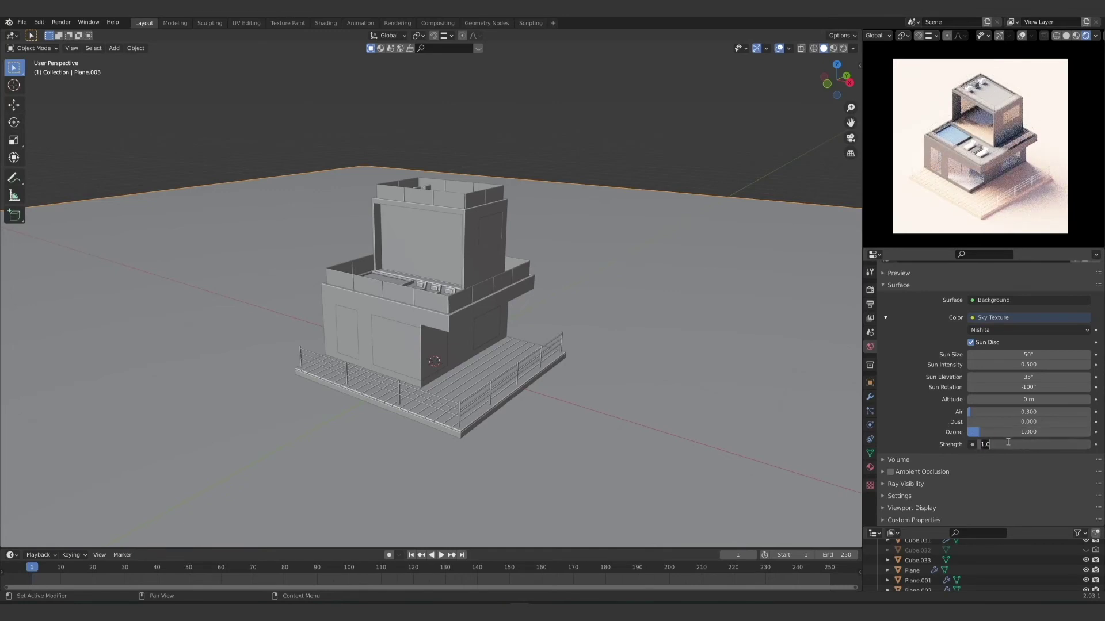
key(BackSpace)
text(0.2)
key(Return)
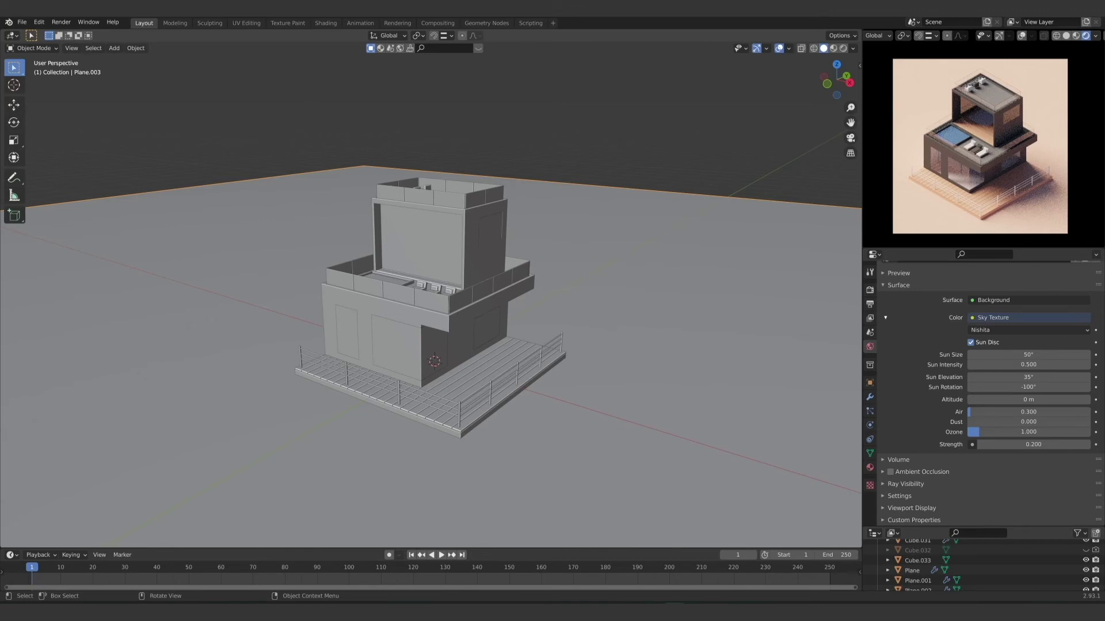
Step: Add an area light to the scene
middle_drag(558, 246, 566, 230)
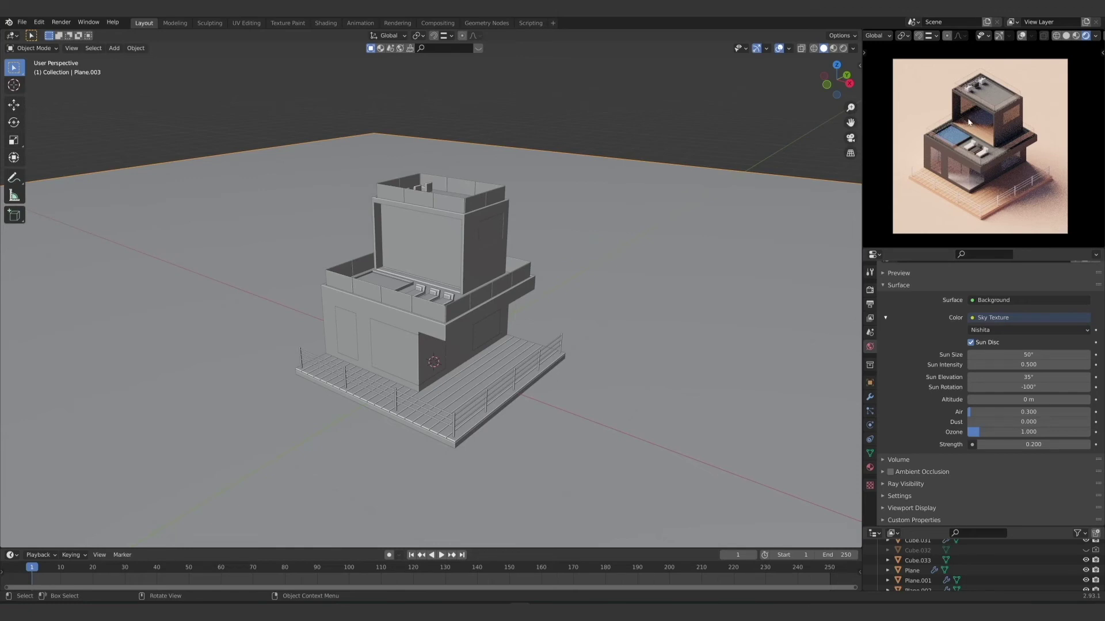
middle_drag(437, 322, 468, 318)
scroll(444, 330, up, 4)
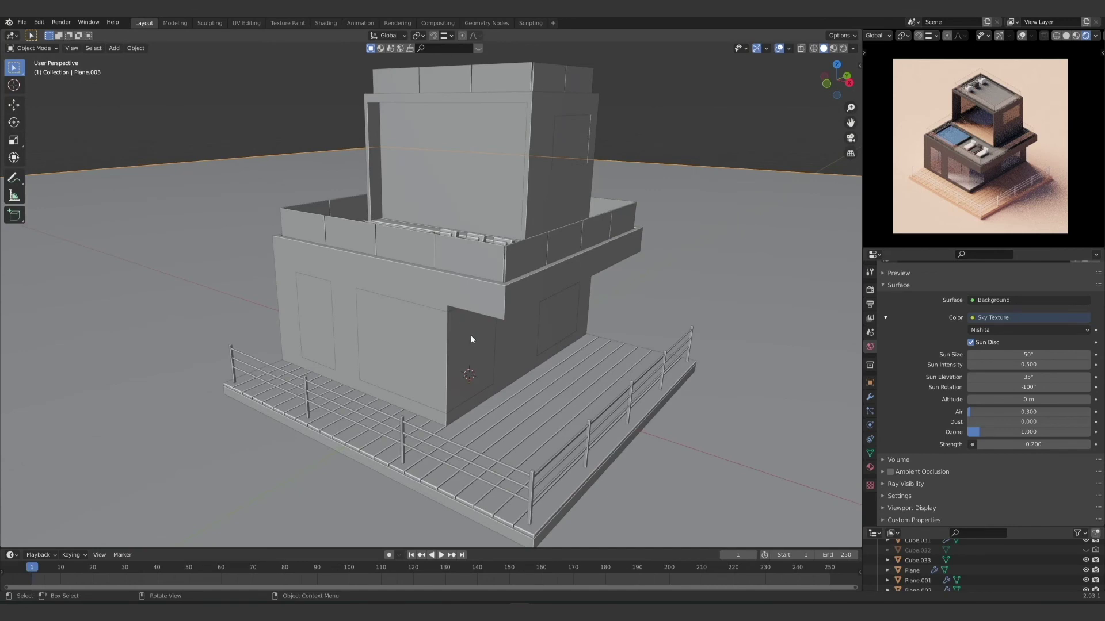
key(shift+a)
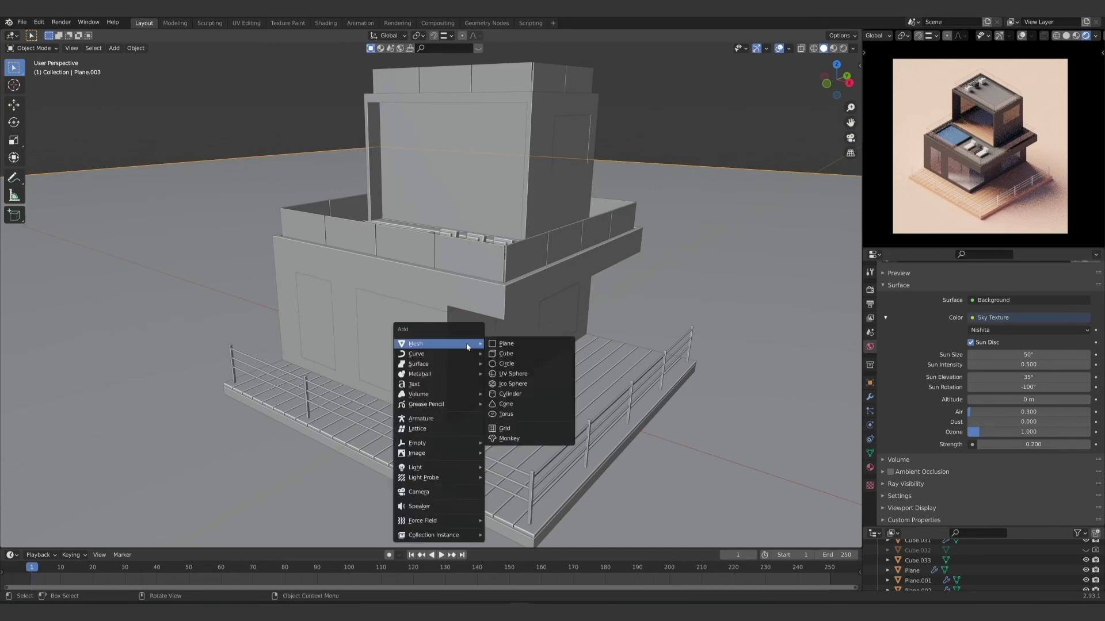
mouse_move(446, 469)
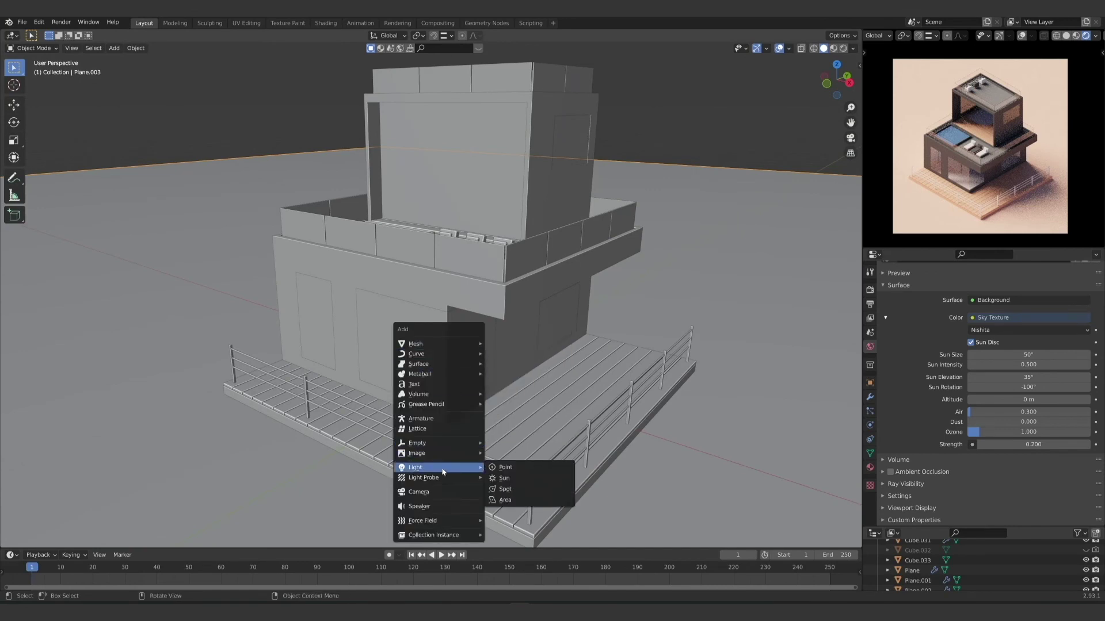
click(506, 500)
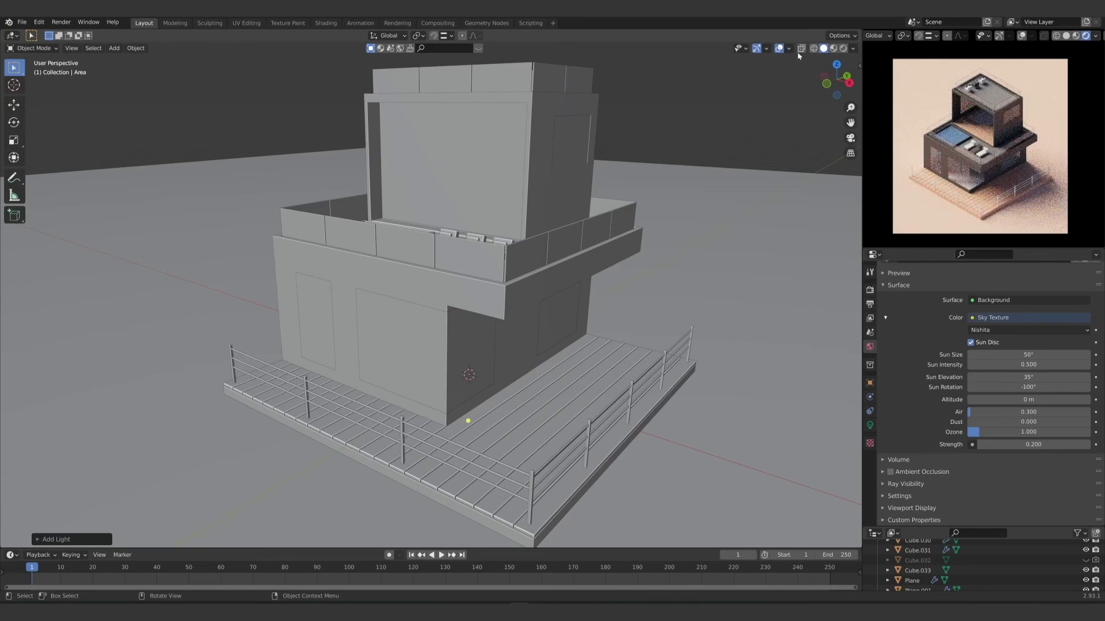
Step: Enable X-ray, raise the area light and shift it sideways in front view
middle_drag(497, 415, 599, 403)
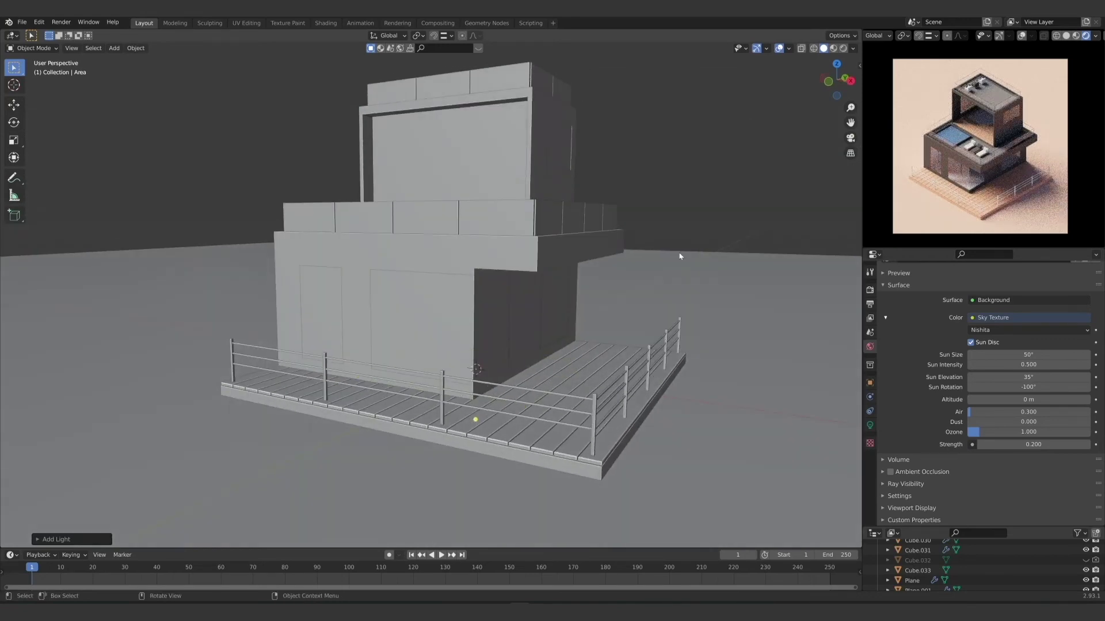
click(800, 49)
key(g)
key(z)
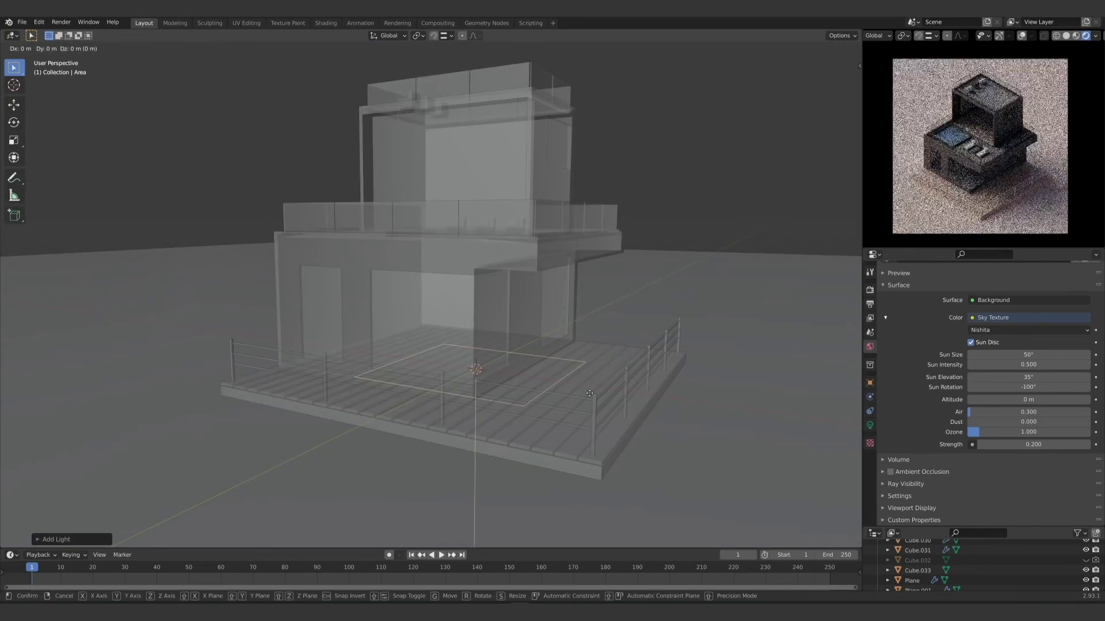
click(571, 316)
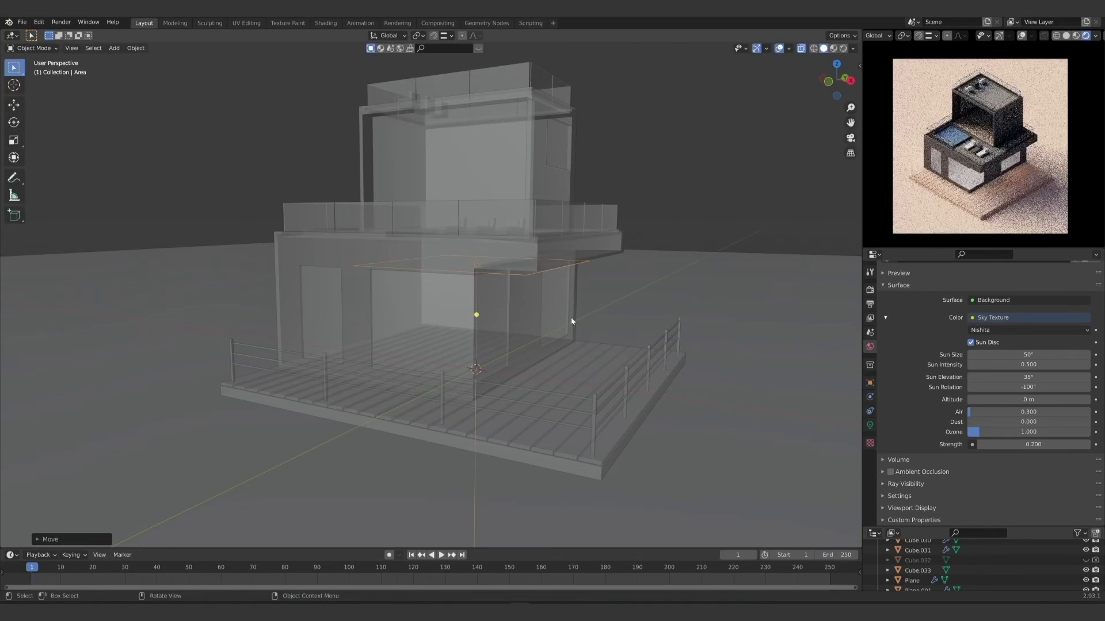
key(KP_1)
key(g)
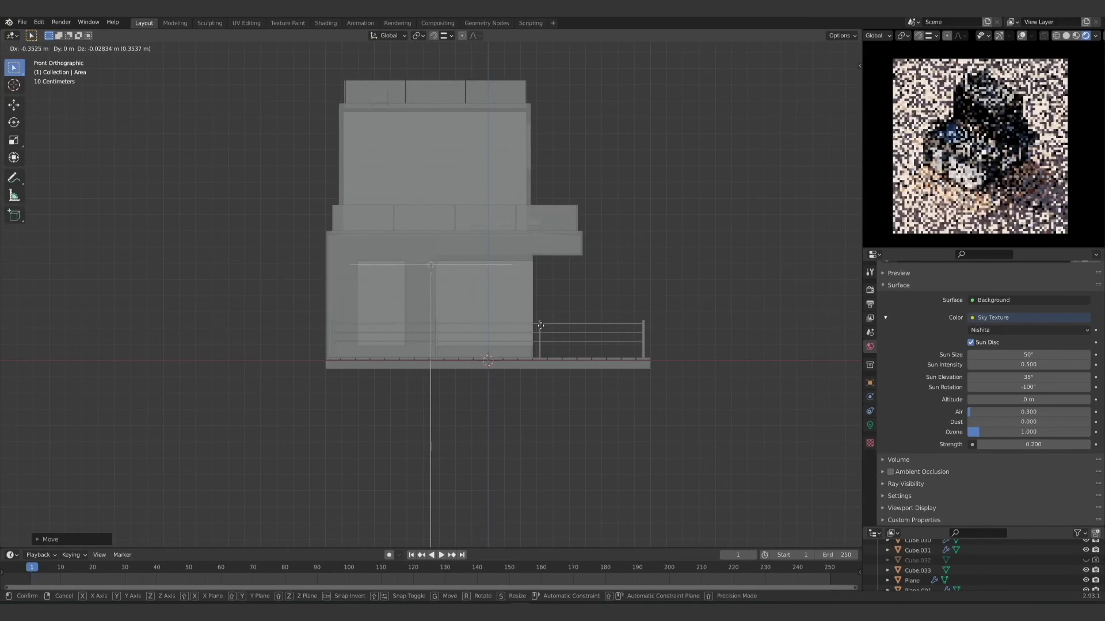
click(548, 319)
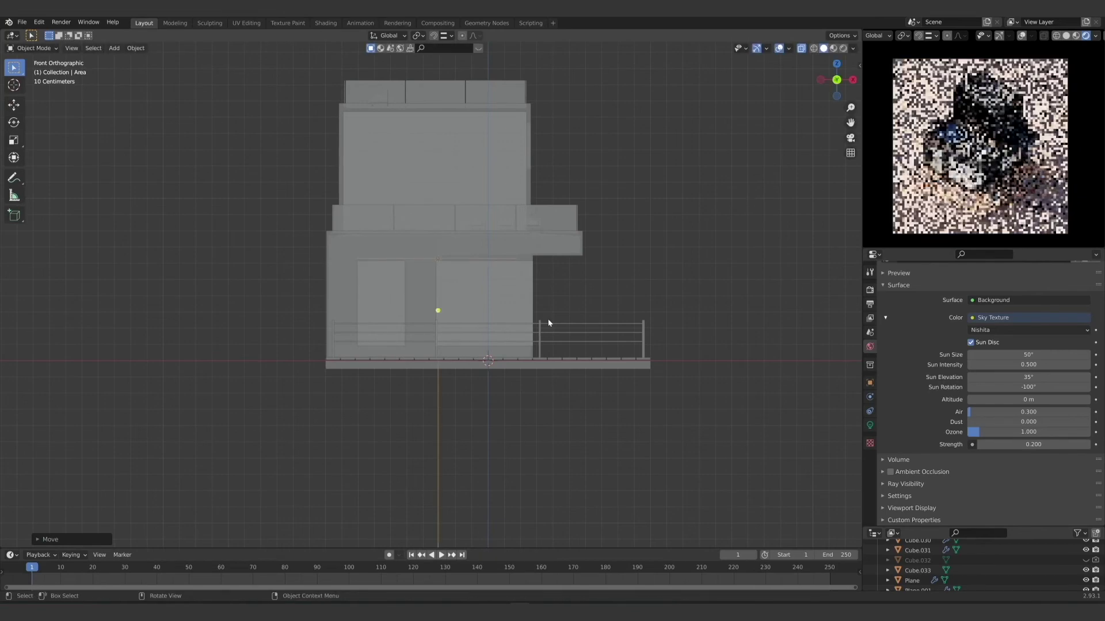
Step: Slide the light along Y beneath the upper floor and shrink it to fit the room
middle_drag(548, 318, 447, 348)
key(g)
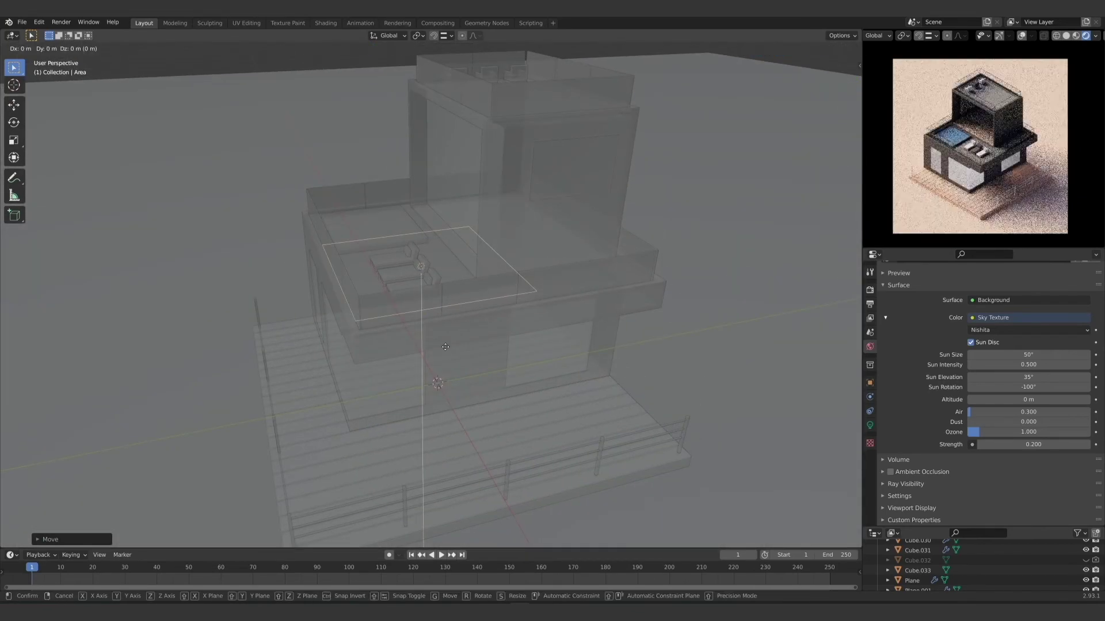
key(y)
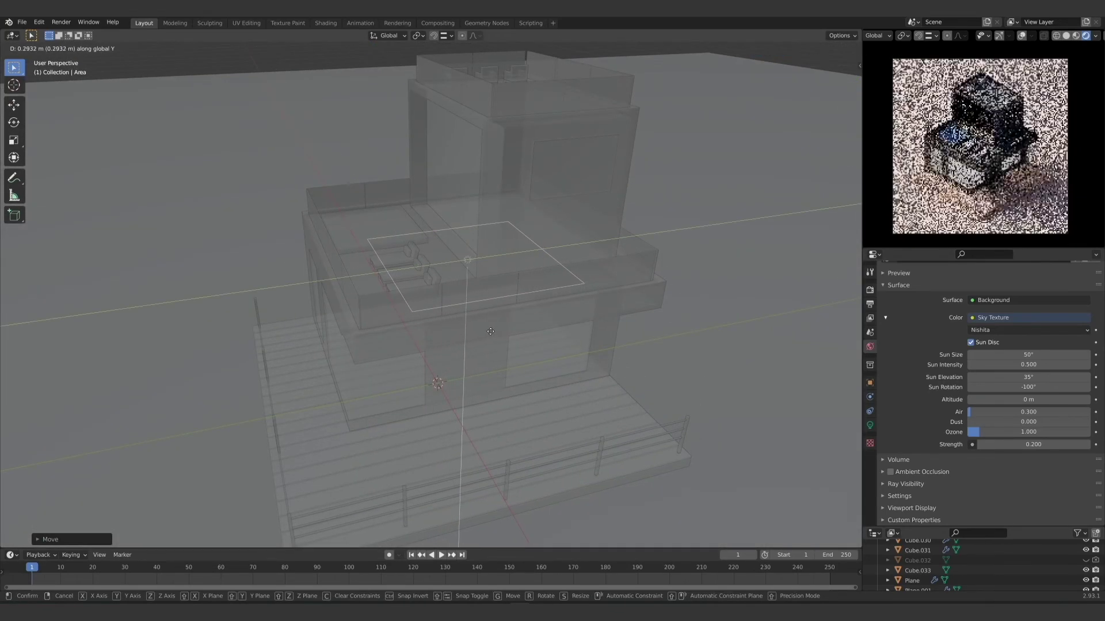
click(470, 338)
middle_drag(471, 338, 537, 266)
scroll(503, 325, up, 4)
scroll(513, 352, up, 2)
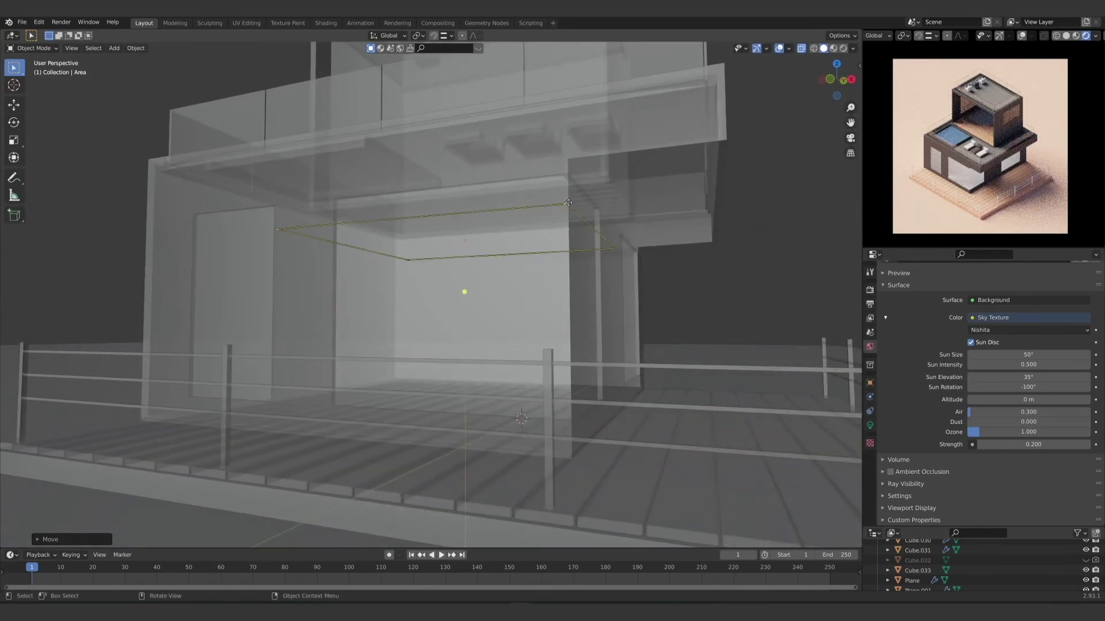
drag(568, 203, 589, 286)
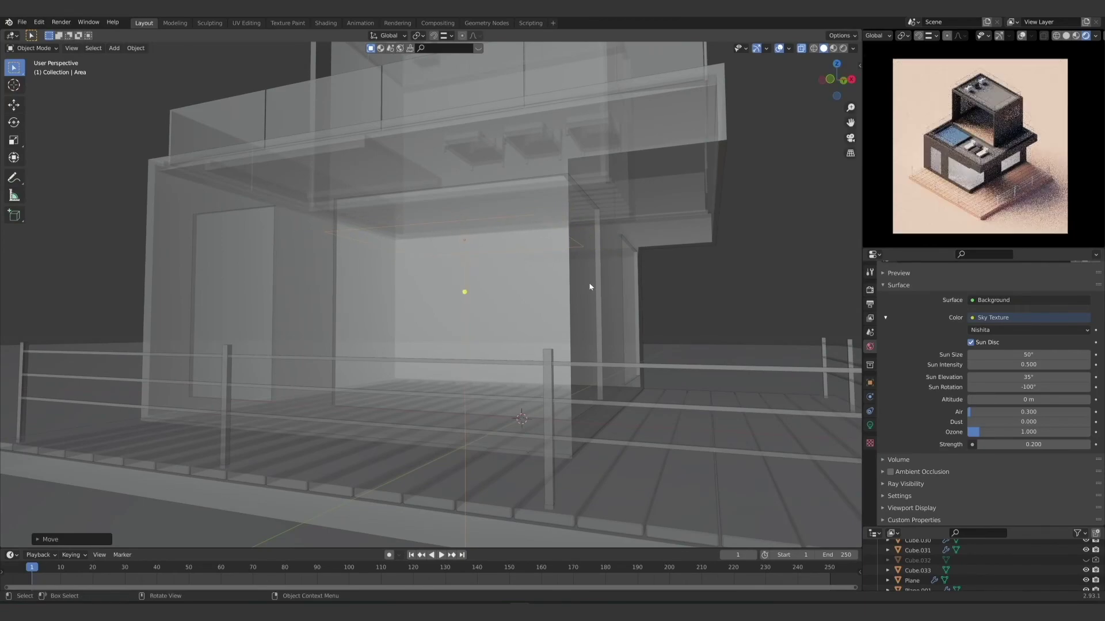
scroll(590, 287, down, 10)
middle_drag(589, 286, 521, 361)
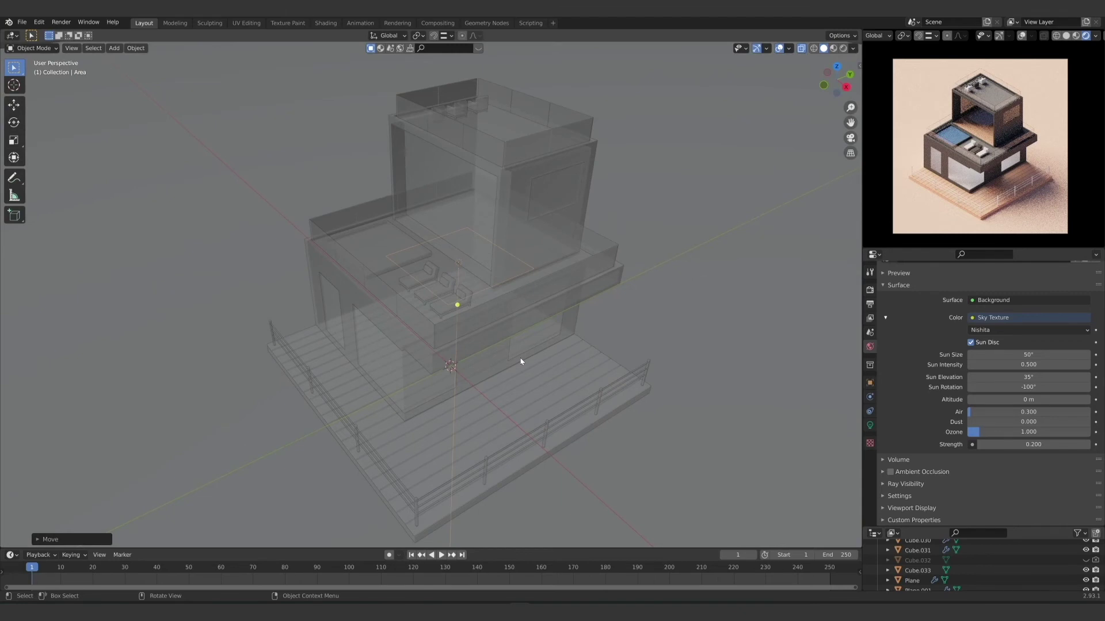
Step: Set the area light's colour to warm peach hex FFD1BB
click(869, 425)
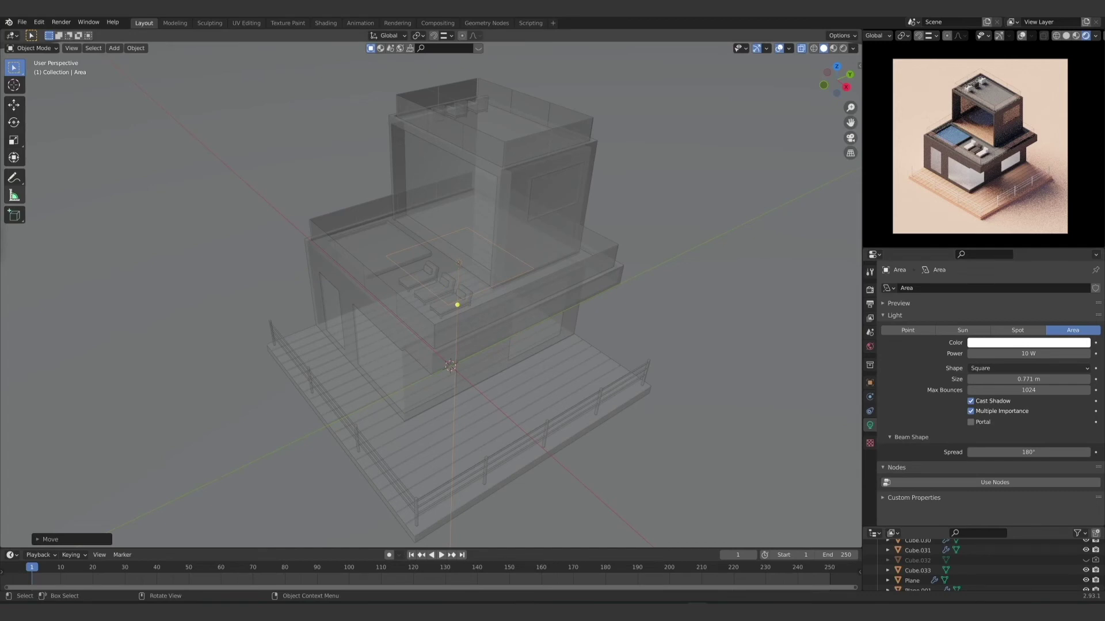
click(1029, 342)
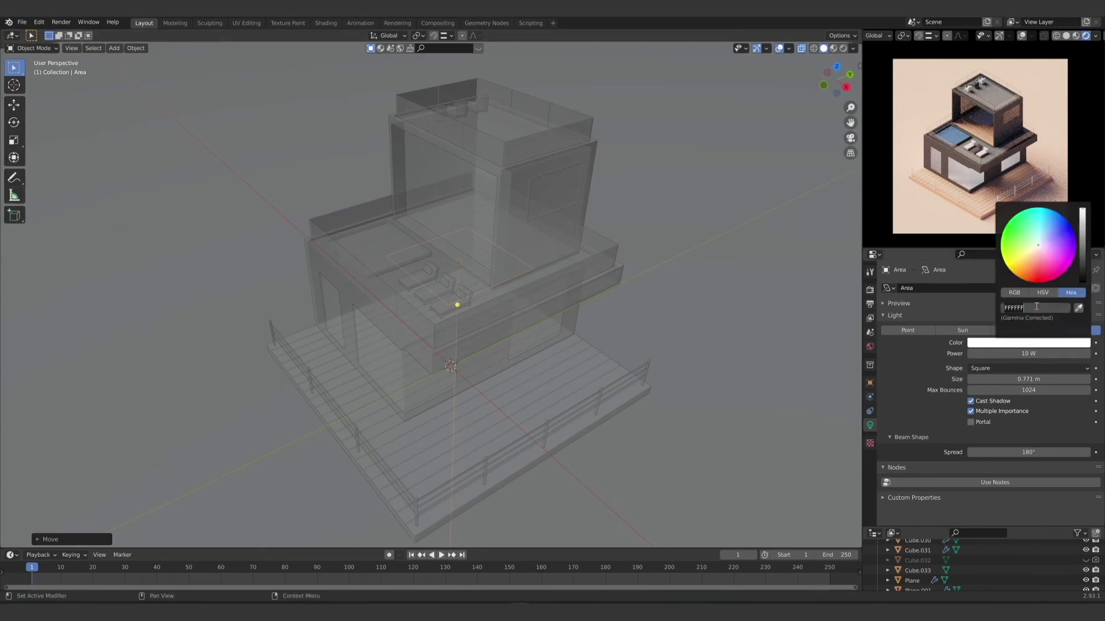
text(FFD1BB)
key(Return)
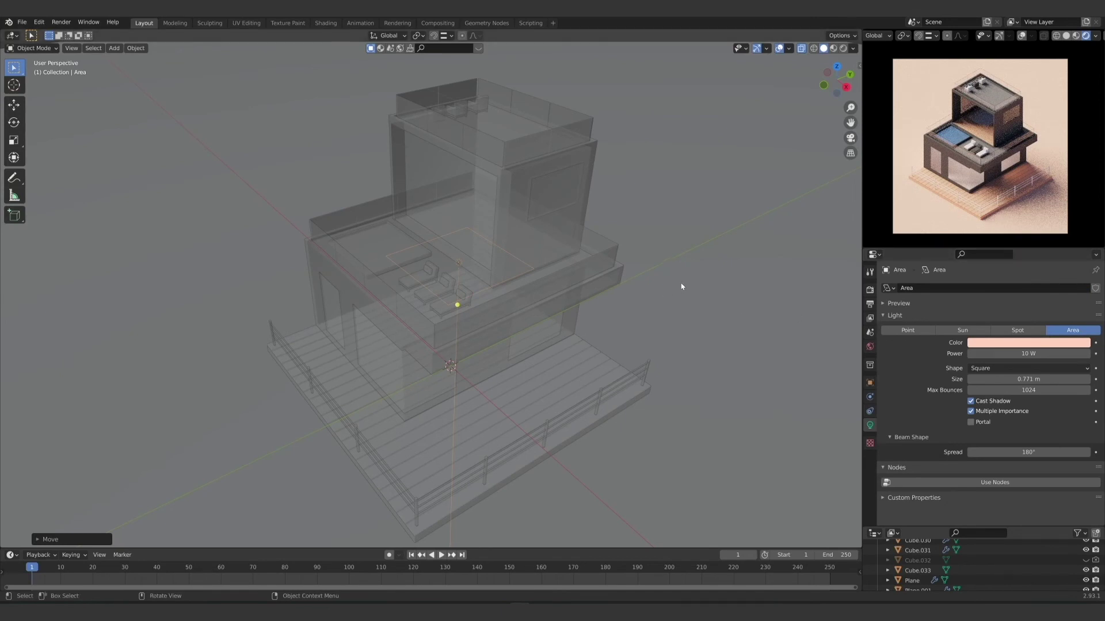
middle_drag(730, 325, 732, 301)
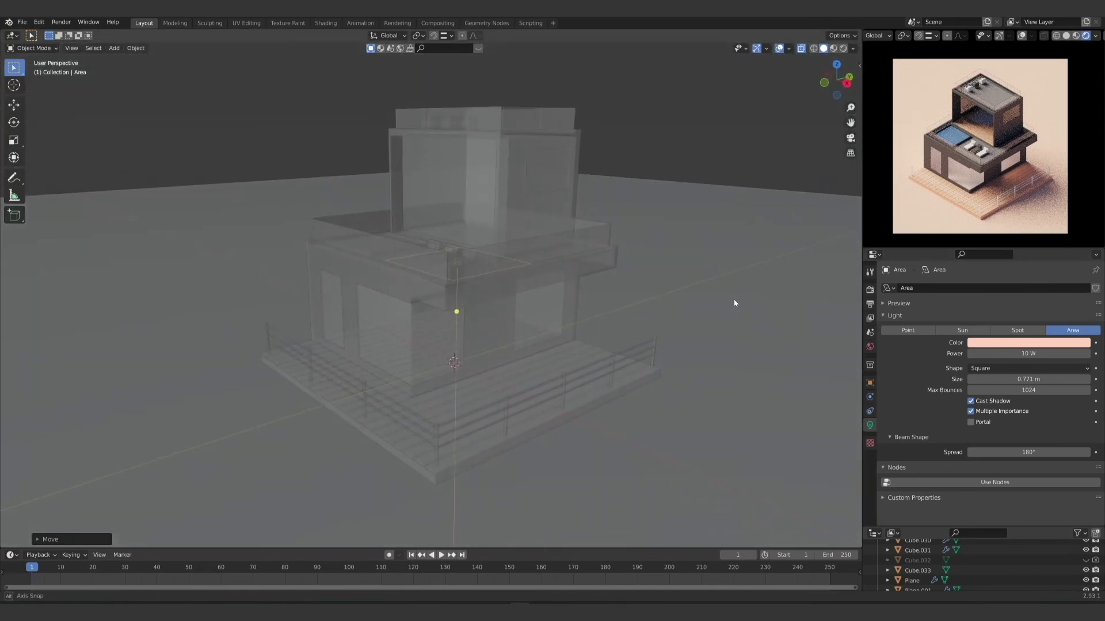
middle_drag(530, 284, 472, 295)
click(472, 294)
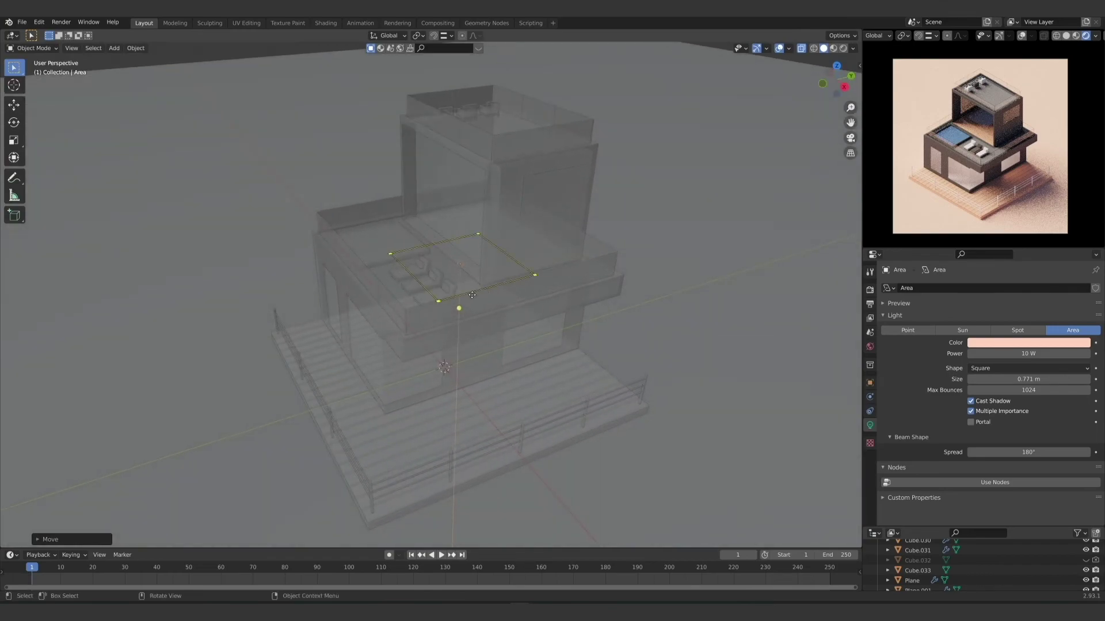
Step: Duplicate the area light, raise and shrink the copy, and reposition it from top view
key(shift+d)
key(z)
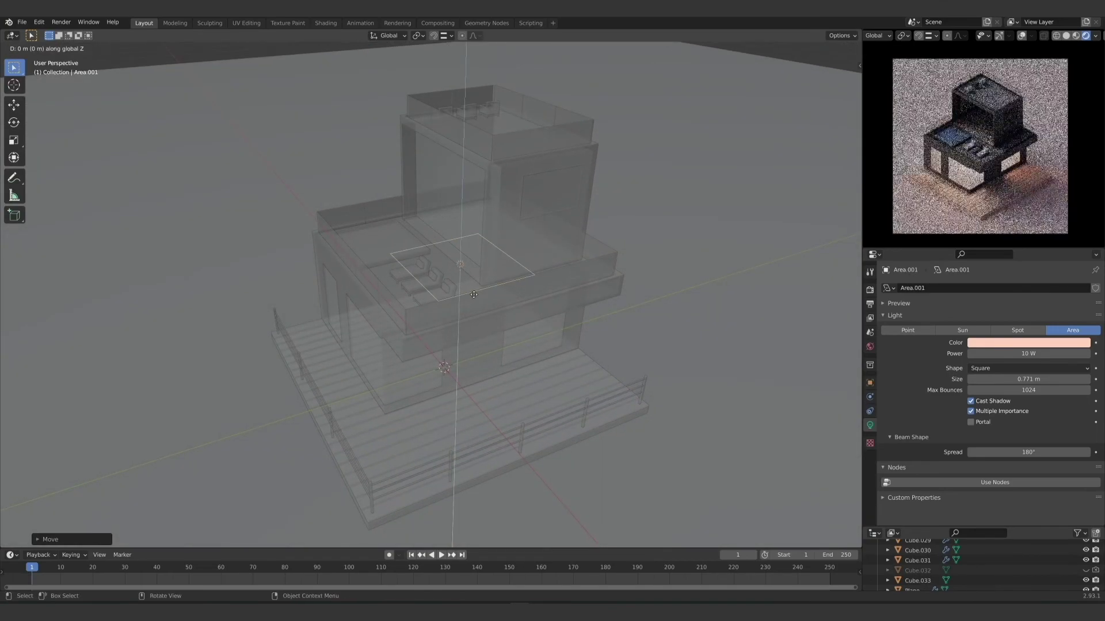
click(474, 192)
drag(475, 192, 451, 166)
key(KP_7)
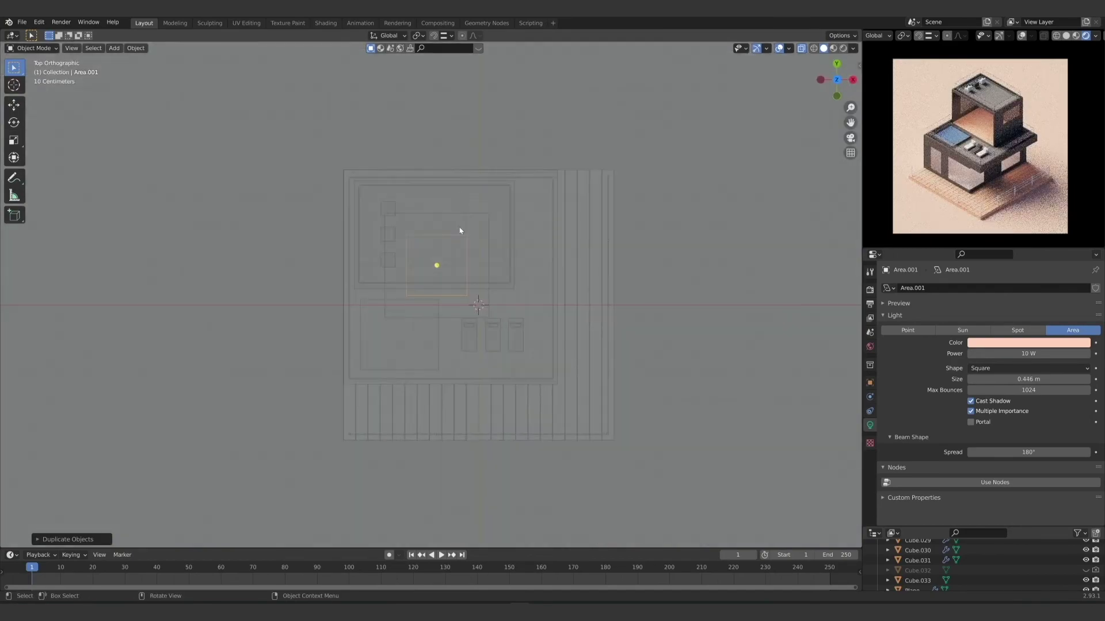
key(g)
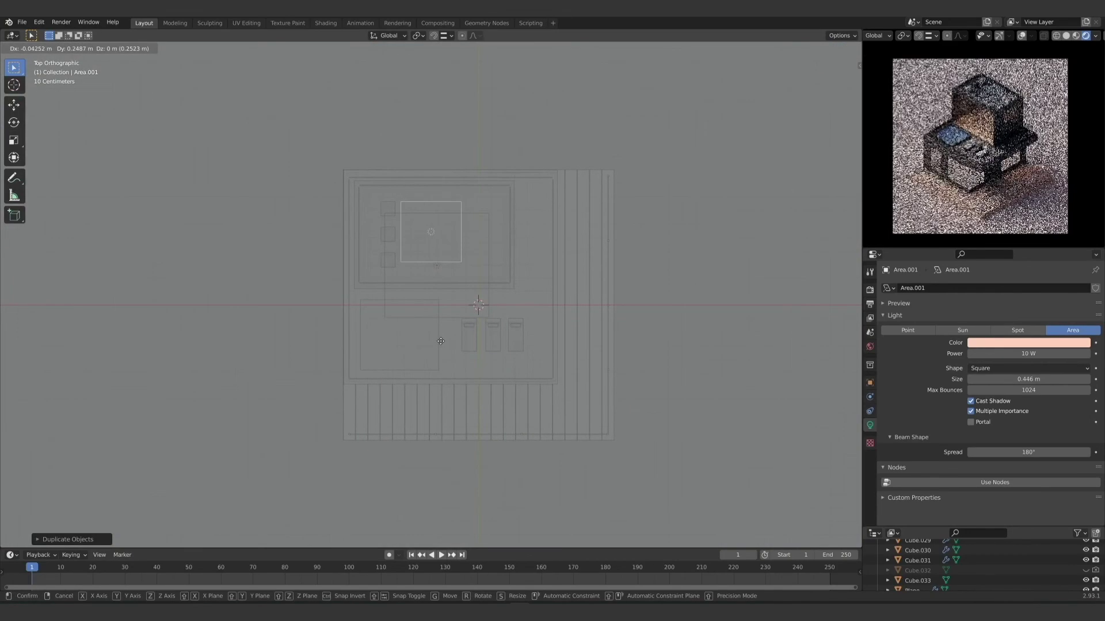
click(442, 342)
middle_drag(443, 343, 505, 289)
Step: Move the copied light higher above the house and set its power to 3 W
key(g)
click(506, 277)
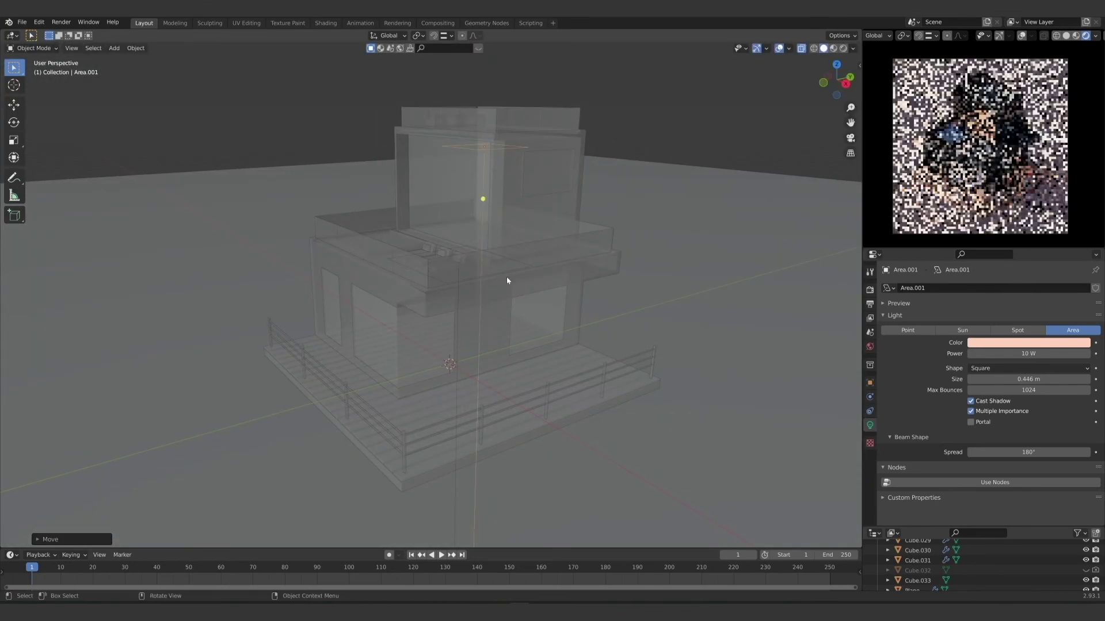
click(1004, 353)
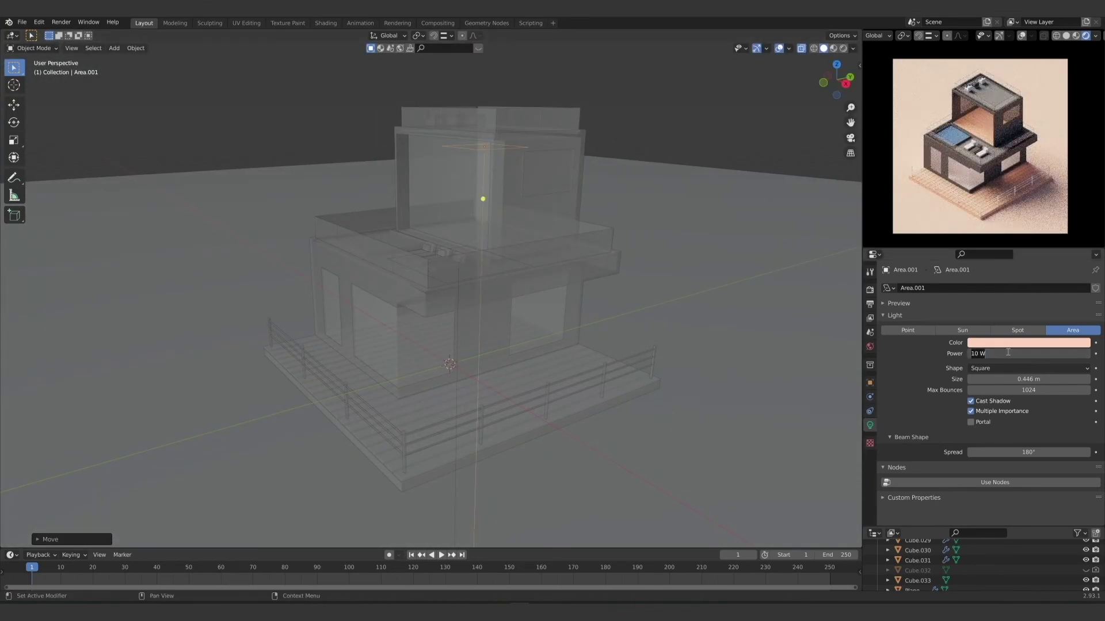
text(3)
key(Return)
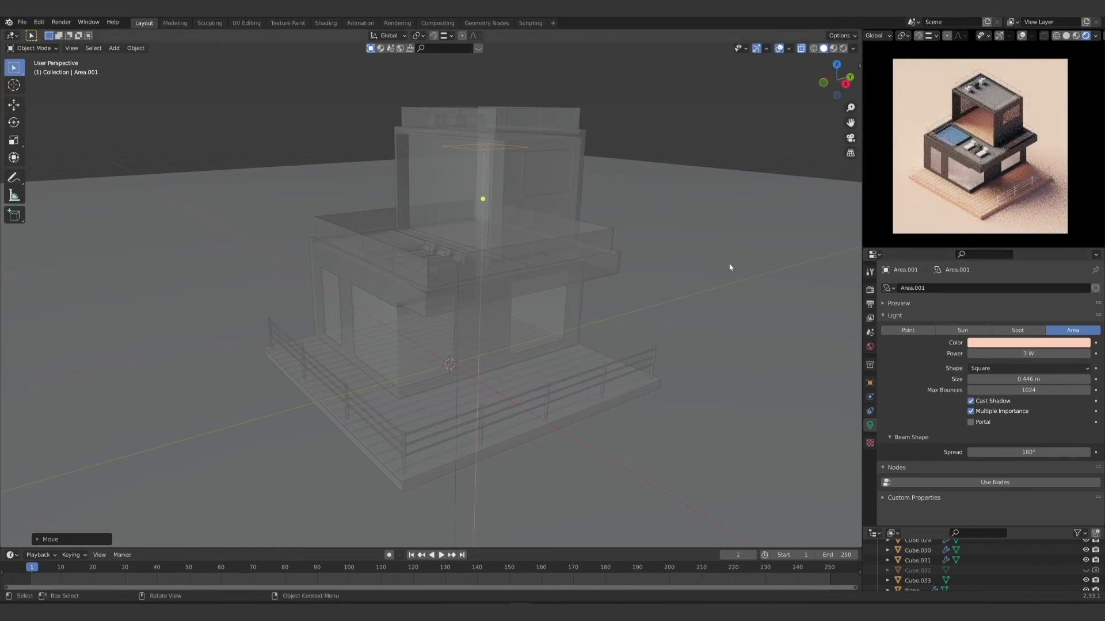
middle_drag(451, 320, 460, 322)
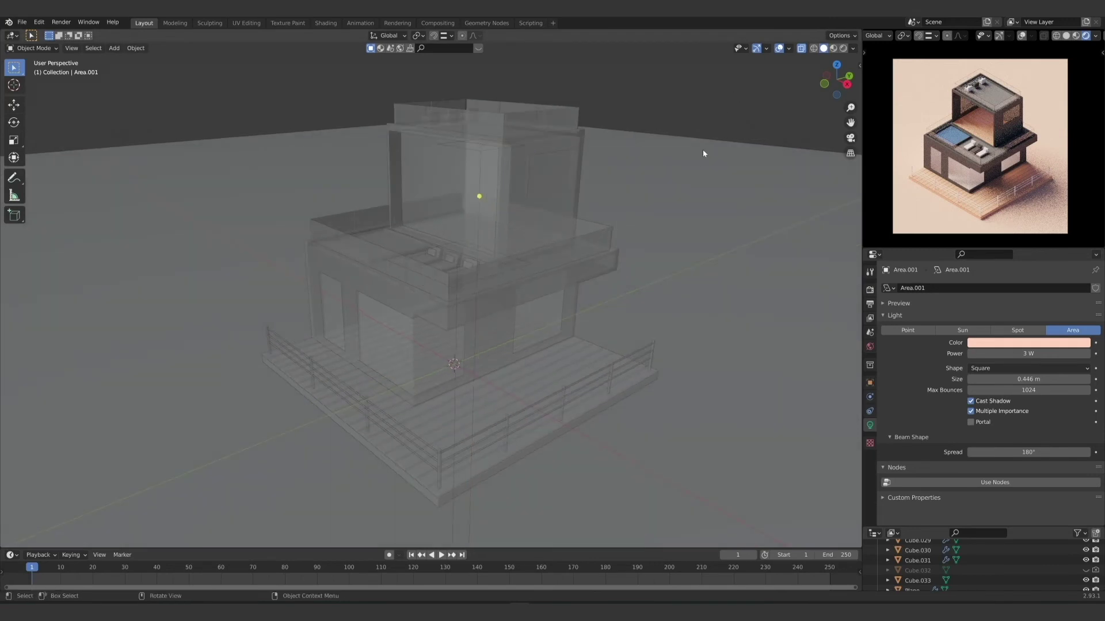
mouse_move(574, 306)
middle_down()
mouse_move(584, 311)
mouse_move(573, 308)
middle_up()
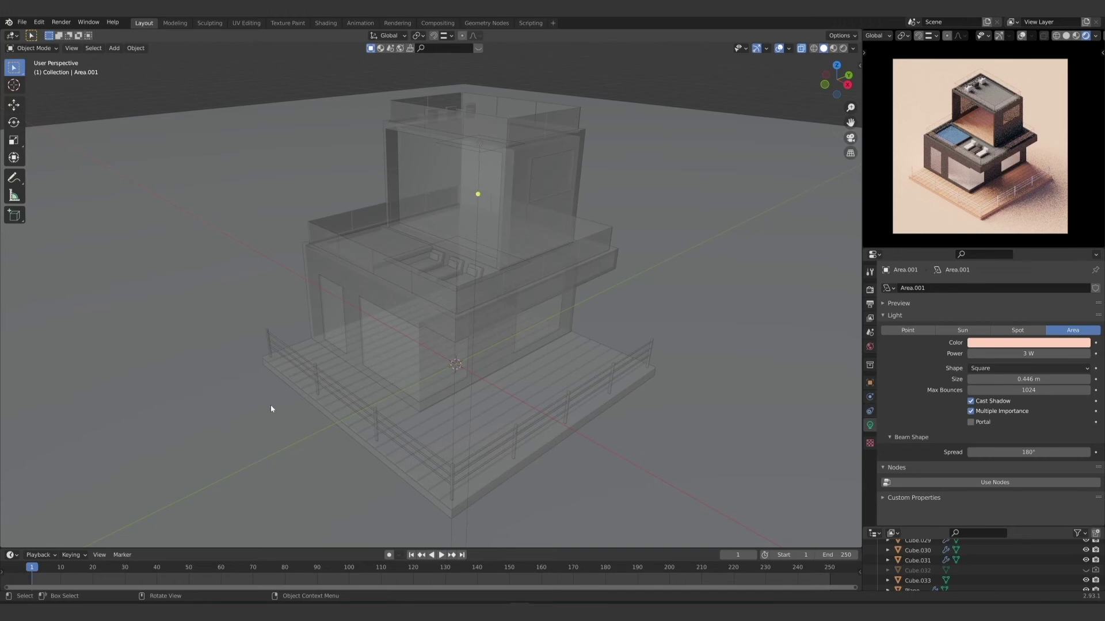
Step: Turn off X-ray and select the front railing to zoom in on it
key(z)
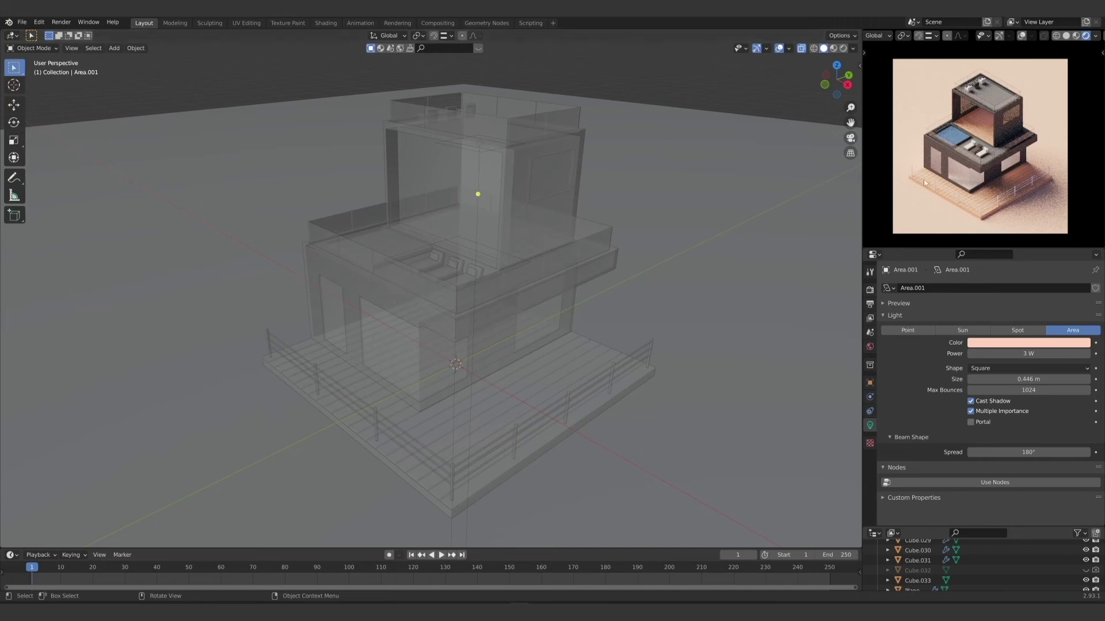
key(alt+z)
middle_drag(415, 424, 451, 428)
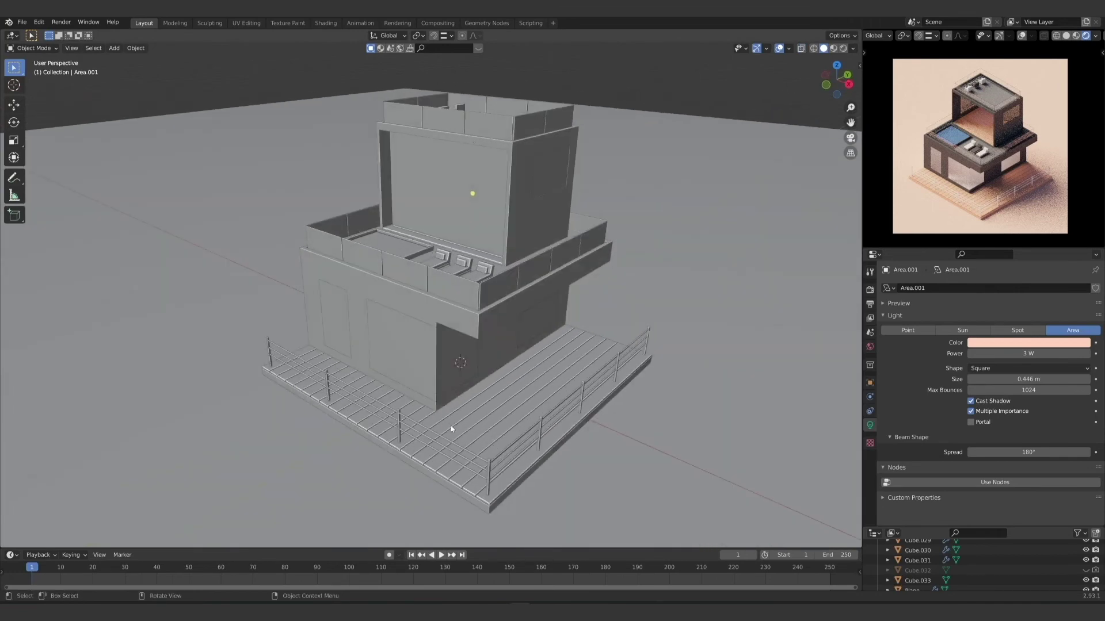
click(268, 341)
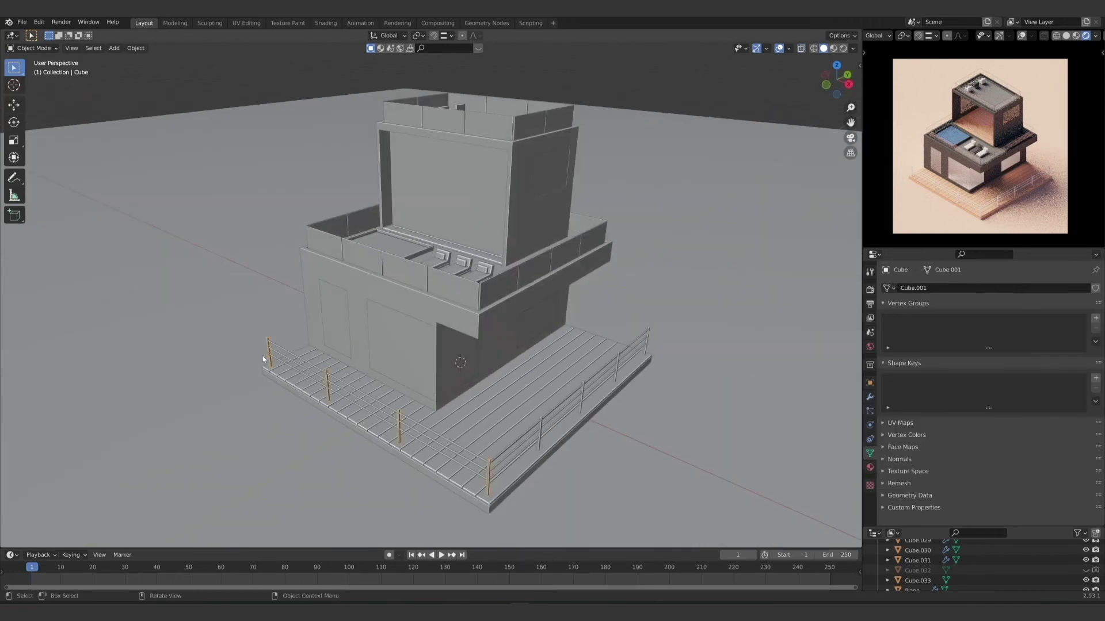
scroll(263, 359, up, 8)
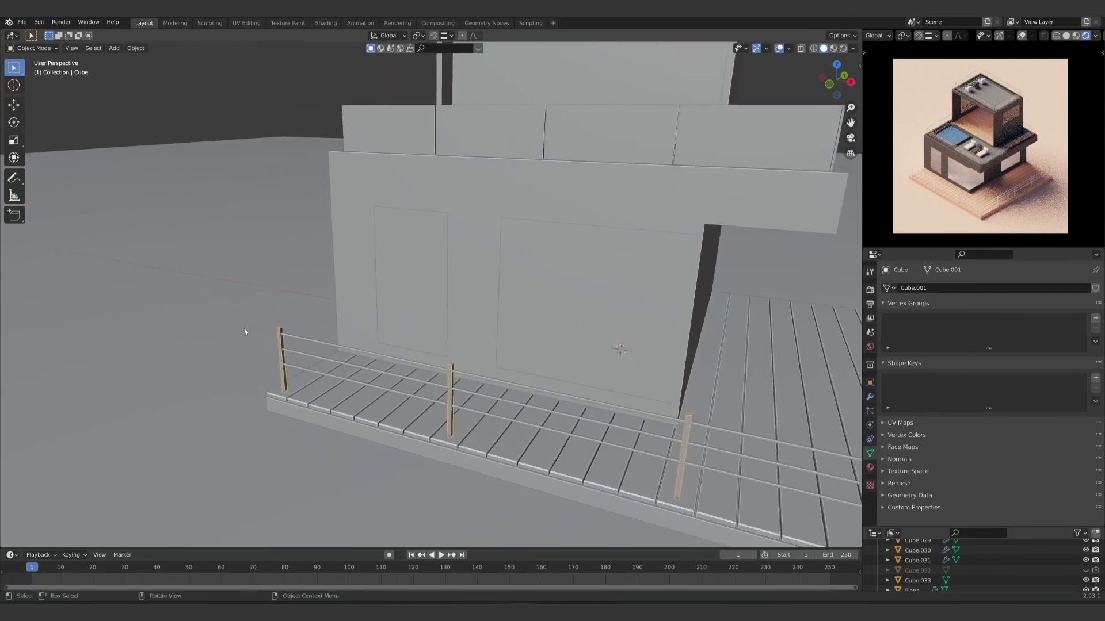
Step: Duplicate the railing and delete its Array modifier, leaving a single post
key(shift+d)
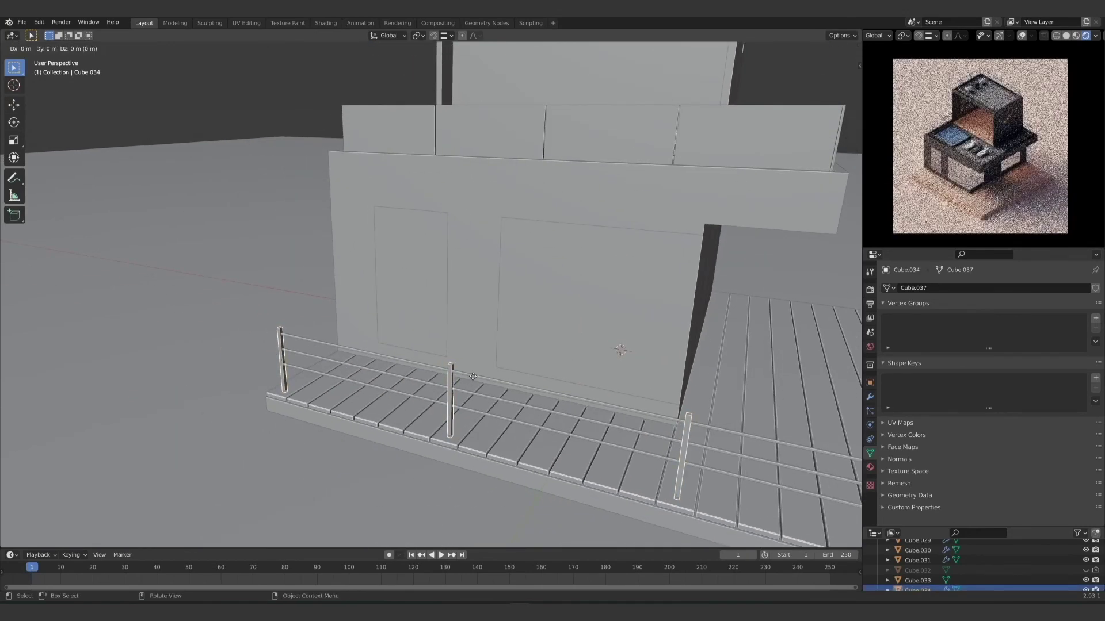
click(505, 353)
click(869, 397)
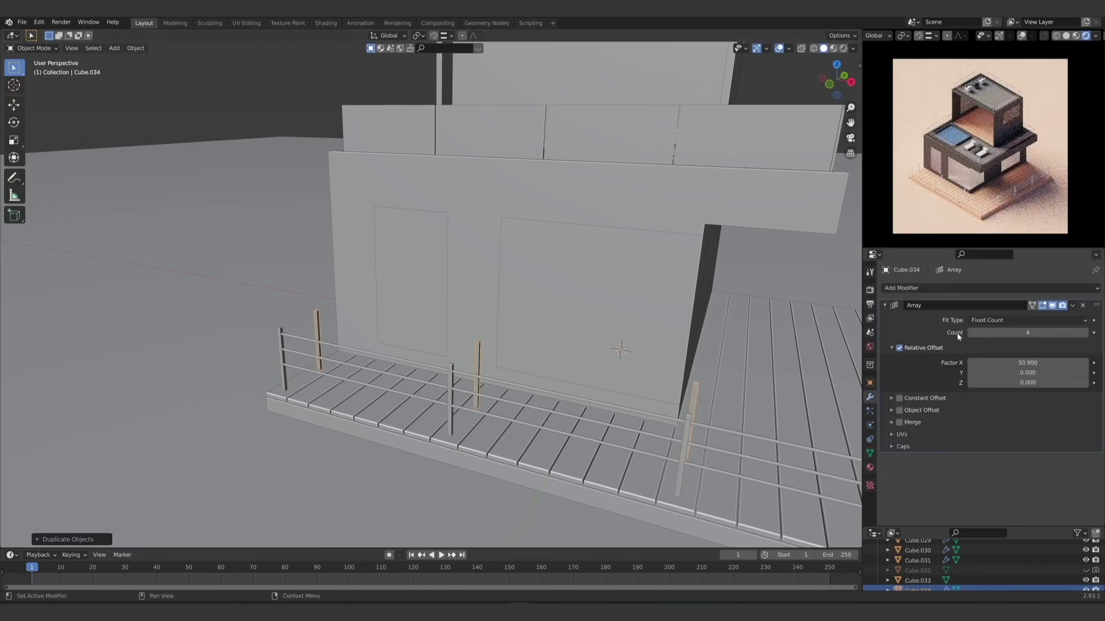
click(1082, 306)
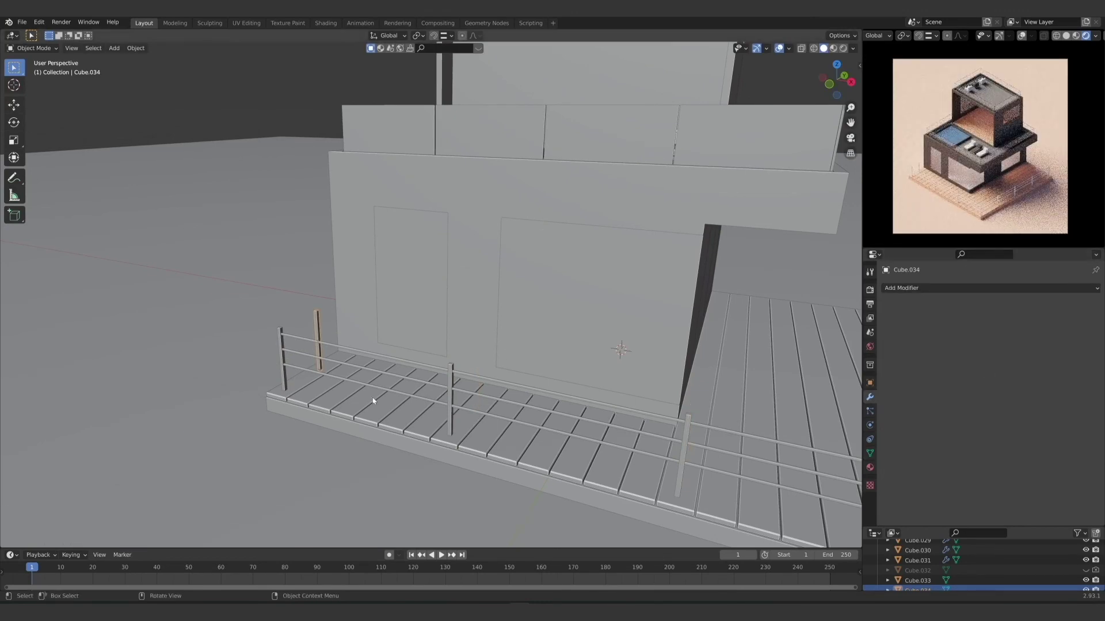
Step: In front ortho view, stretch the post taller along Z and reposition it
key(KP_1)
shift+middle_drag(557, 417, 377, 437)
key(g)
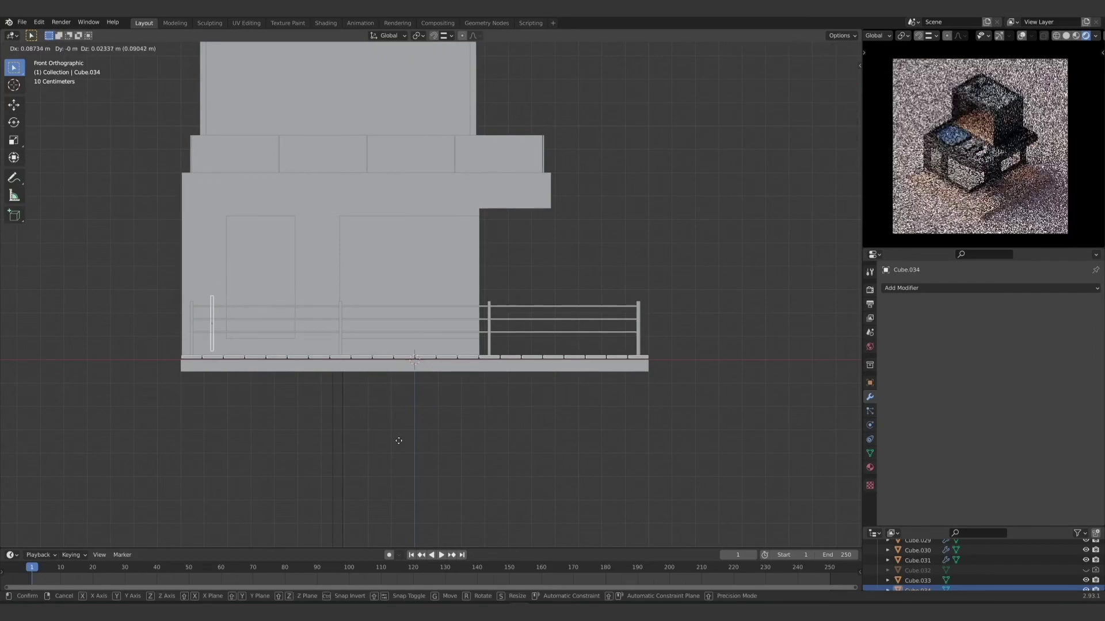
click(597, 397)
key(s)
key(z)
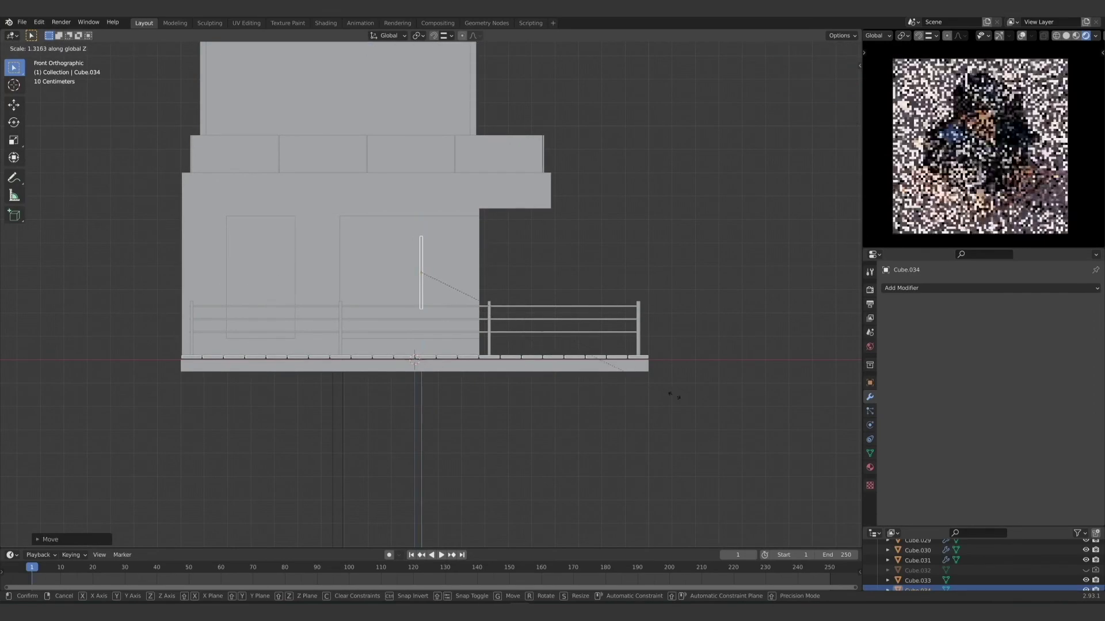
click(17, 415)
key(g)
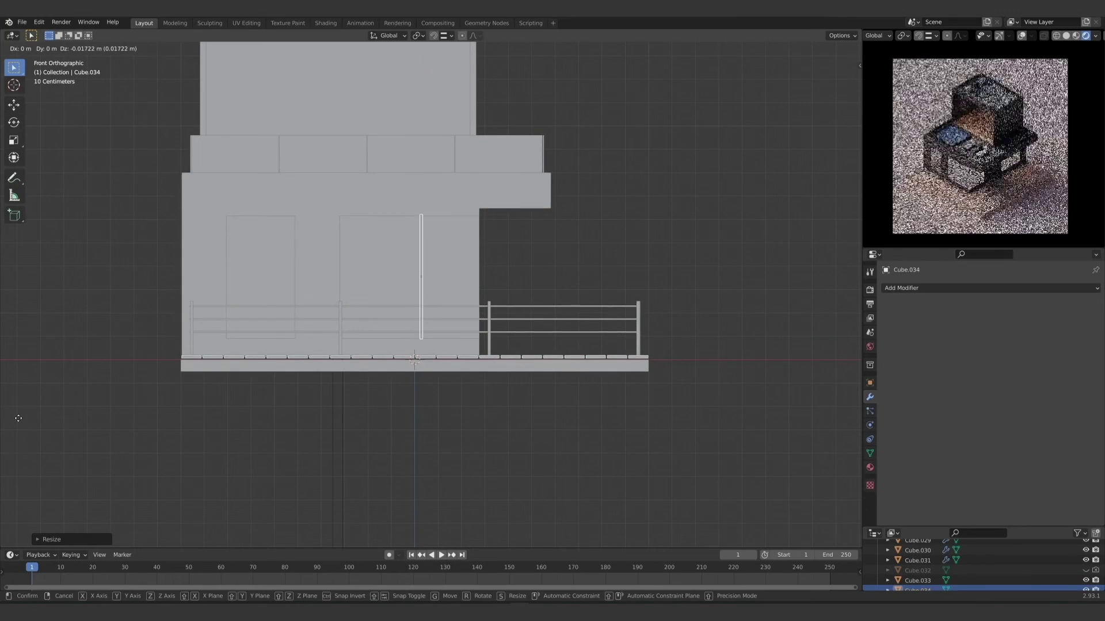
click(18, 421)
Step: In right ortho view, thin the post by scaling it down along Y and X
key(KP_3)
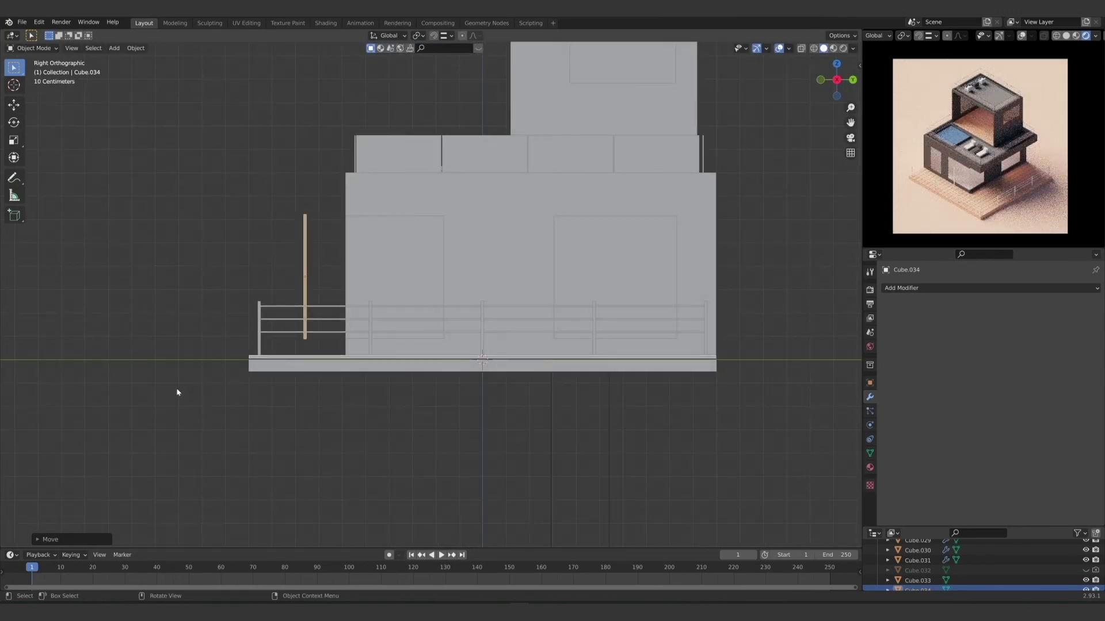
scroll(195, 381, up, 5)
shift+middle_drag(217, 370, 422, 417)
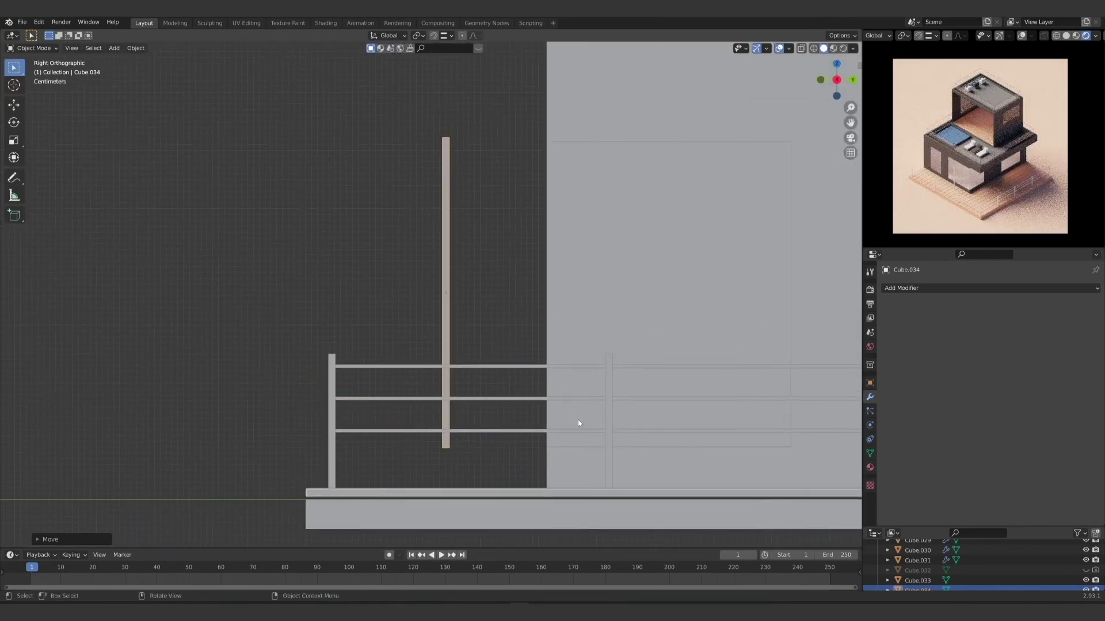
key(s)
key(y)
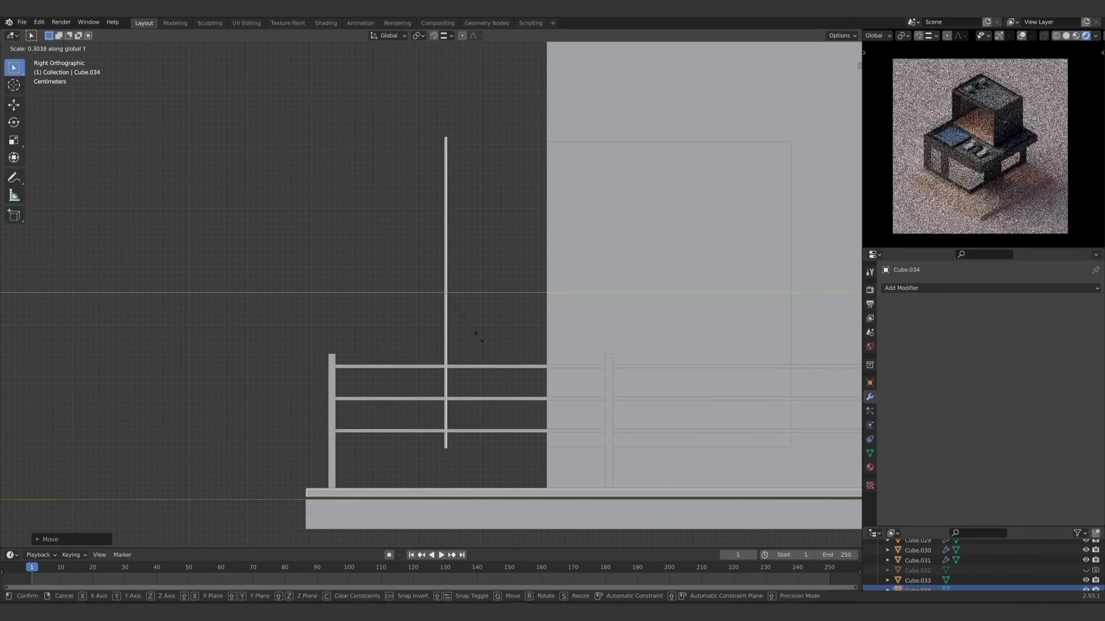
click(468, 328)
middle_drag(468, 328, 536, 380)
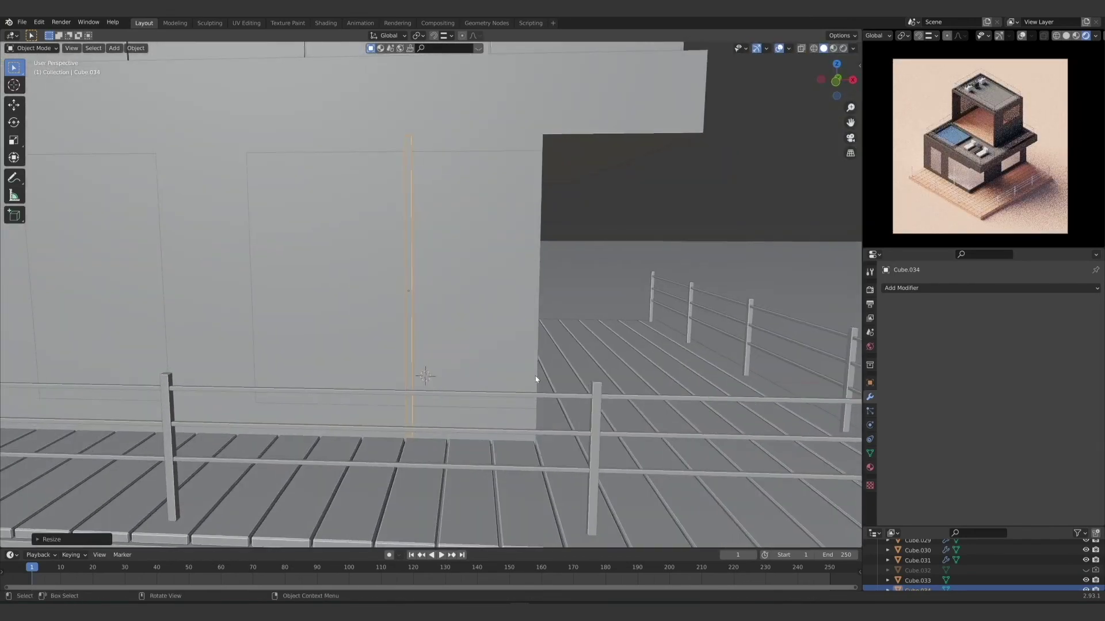
key(s)
key(x)
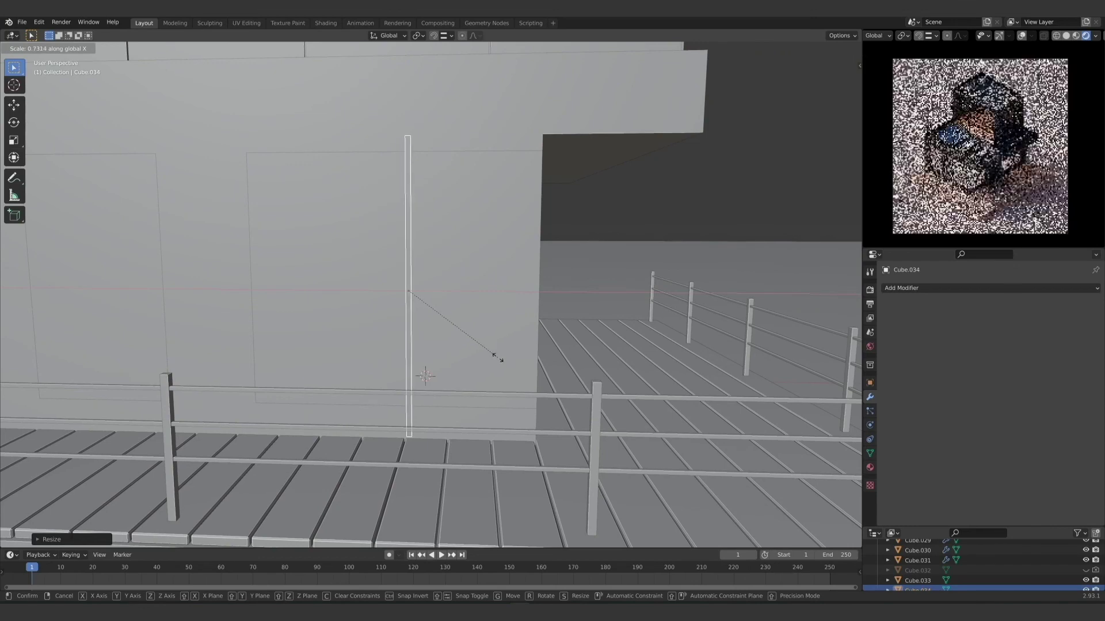
click(485, 349)
Step: Slide post Cube.034 about 0.18 m along Y beside the ground-floor wall
middle_drag(485, 349, 370, 411)
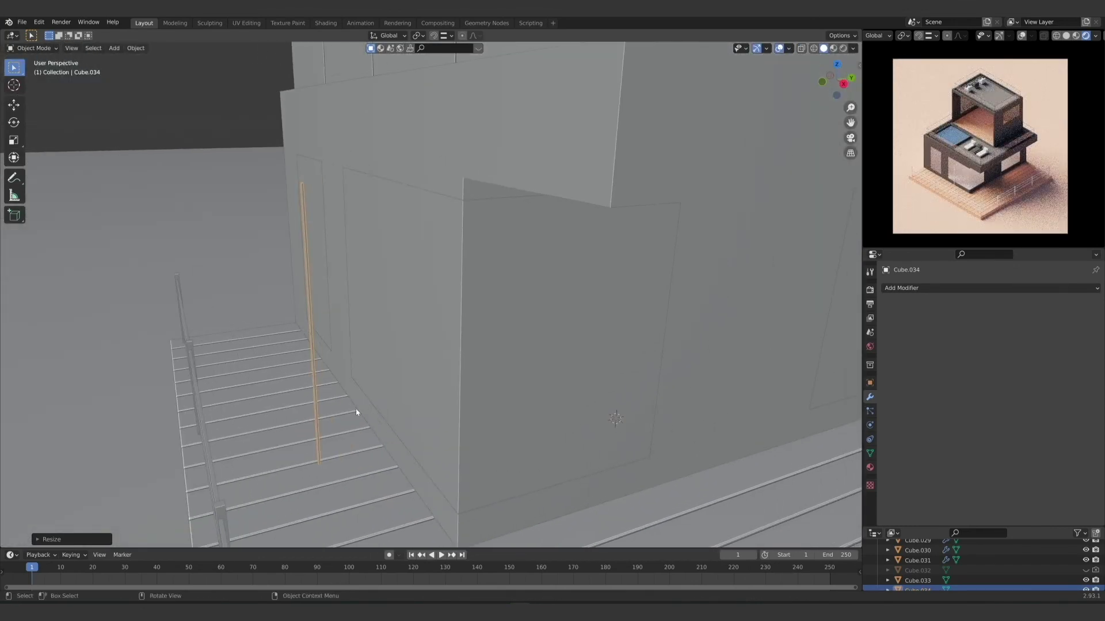
key(g)
key(z)
key(y)
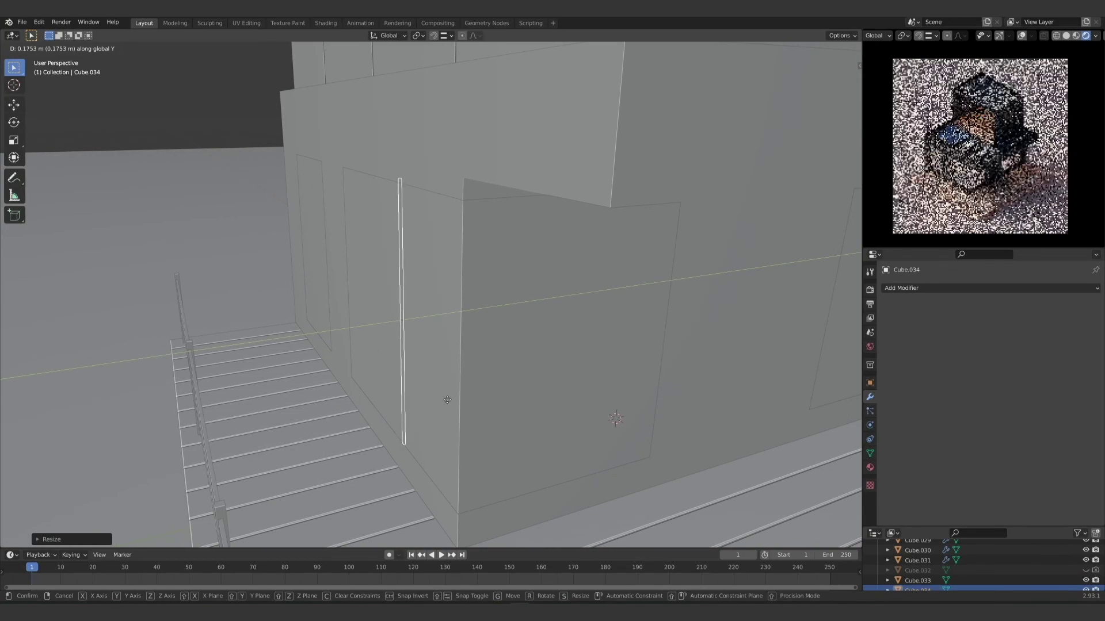
click(446, 400)
middle_drag(810, 67, 454, 306)
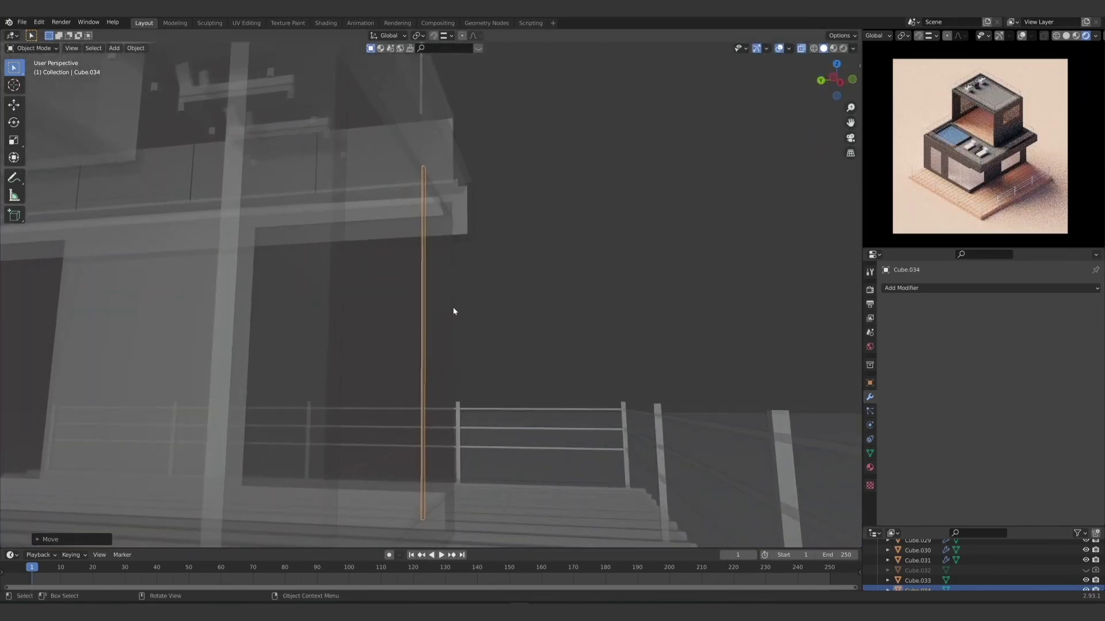
key(g)
key(y)
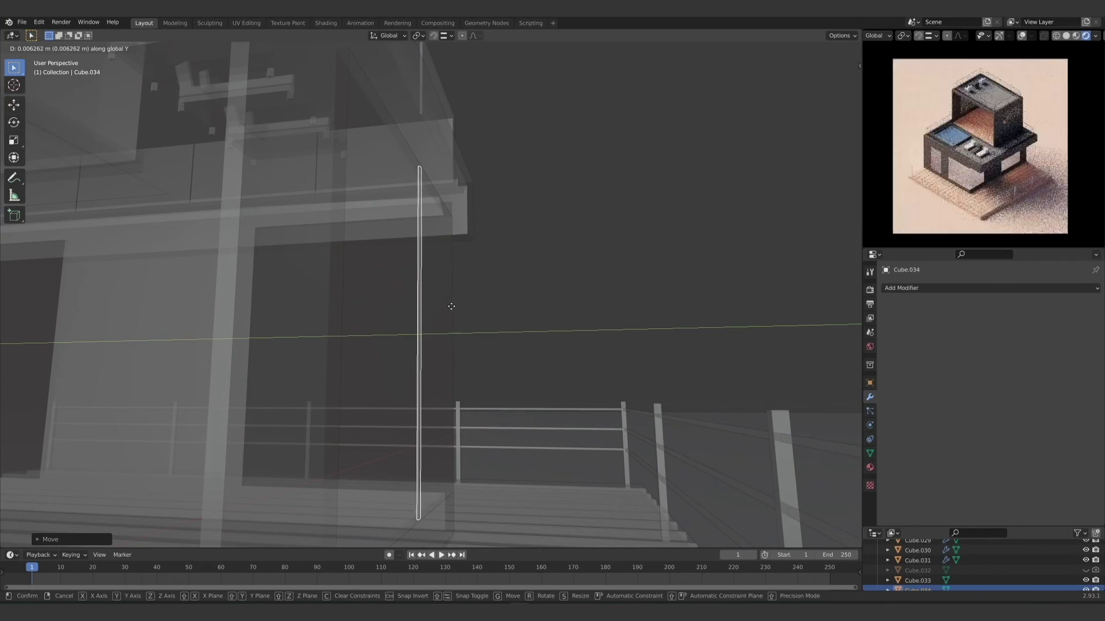
click(451, 306)
middle_drag(493, 315, 605, 391)
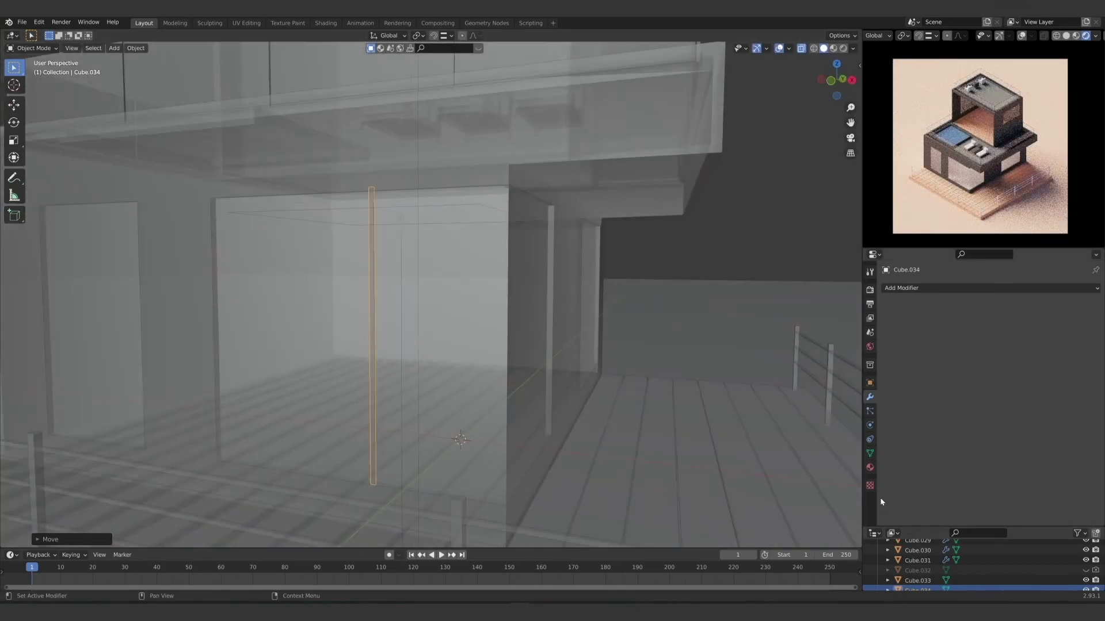
Step: Assign the existing Walls material to the post
click(869, 468)
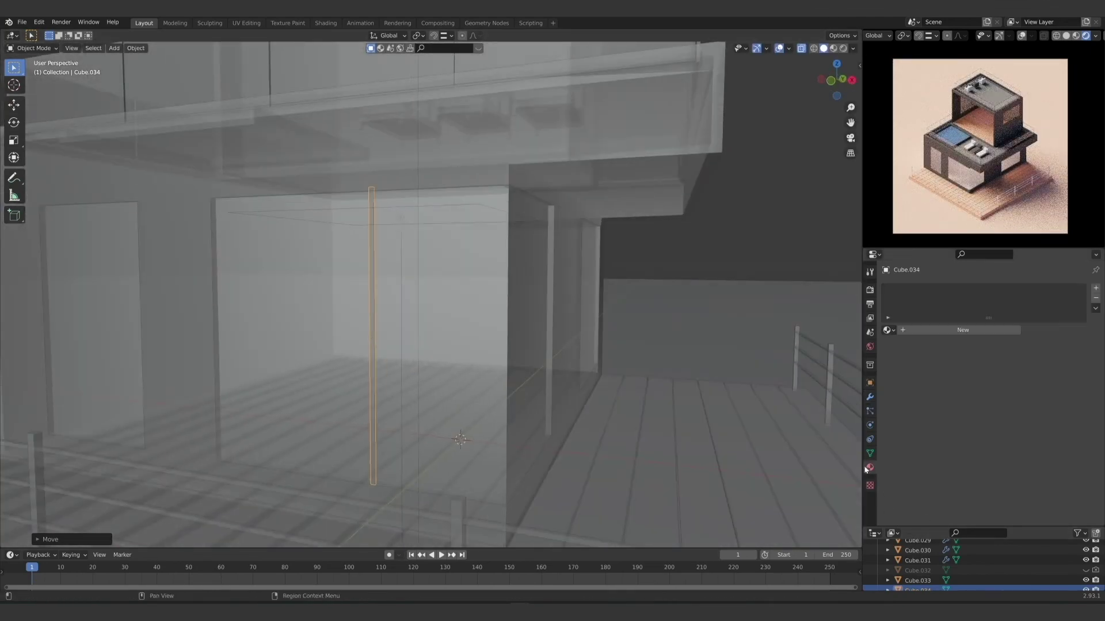
click(889, 330)
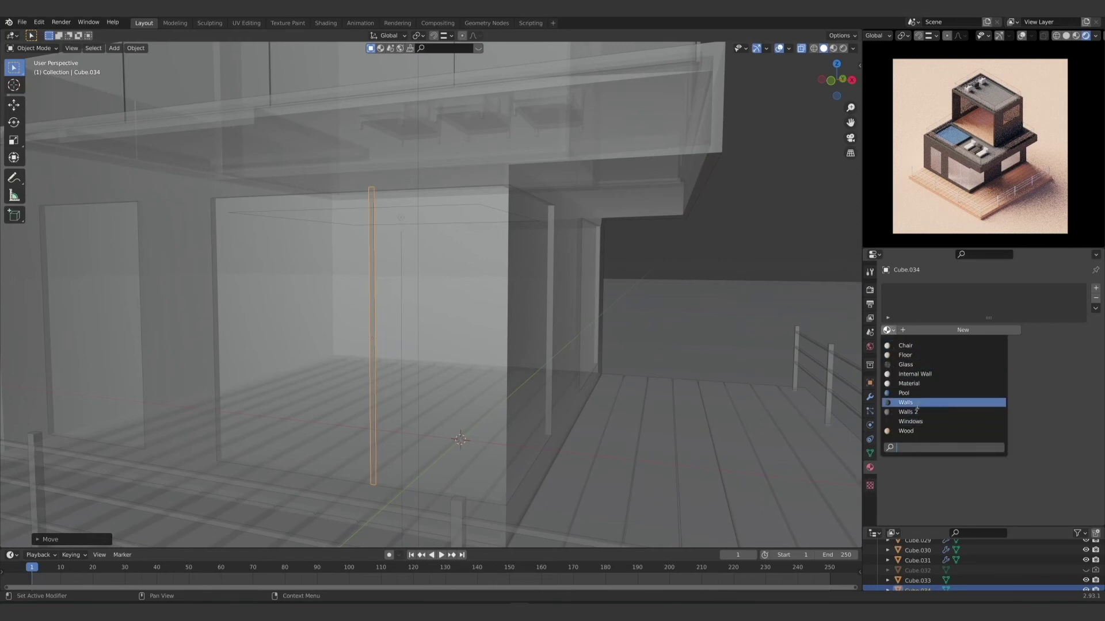
click(917, 402)
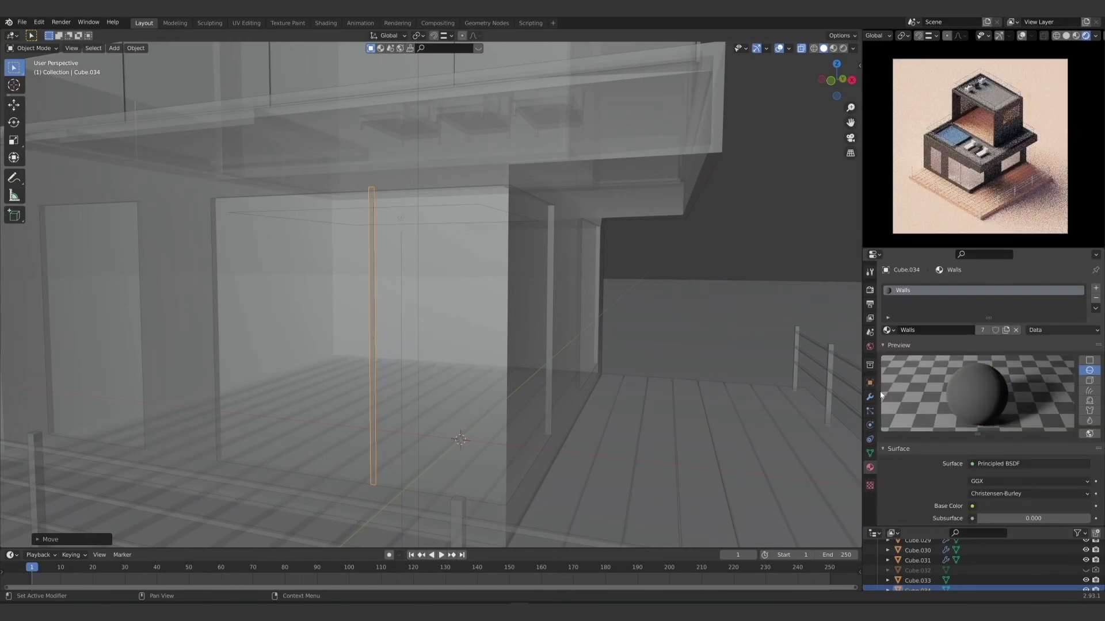
middle_drag(501, 313, 412, 322)
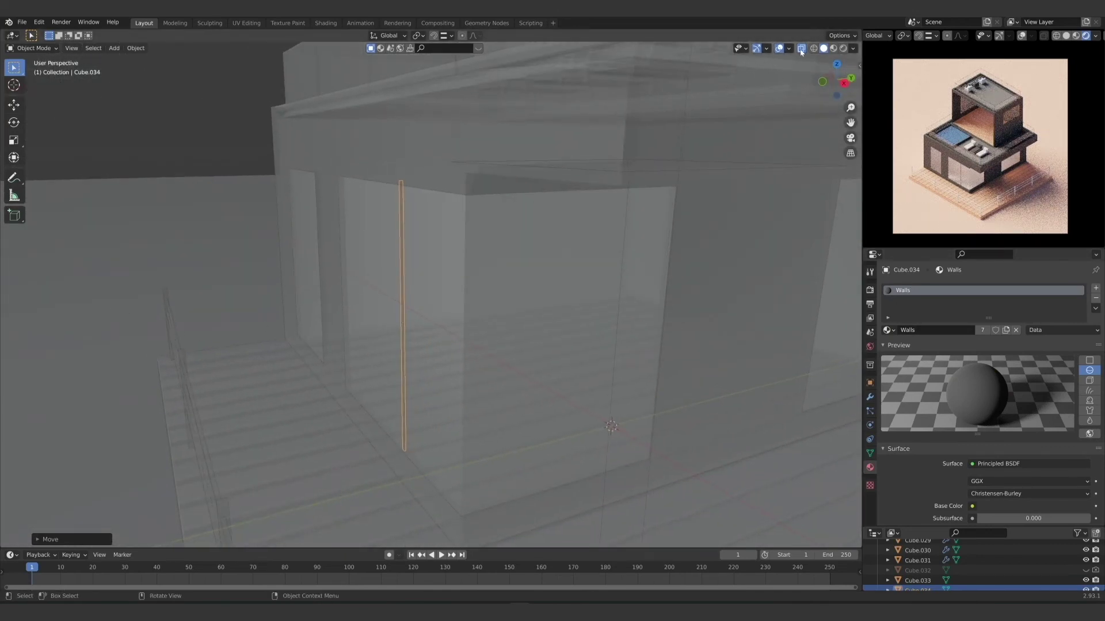
middle_drag(633, 242, 495, 334)
Step: Shift the pole along X, then duplicate it as Cube.035 sliding along X
key(g)
key(x)
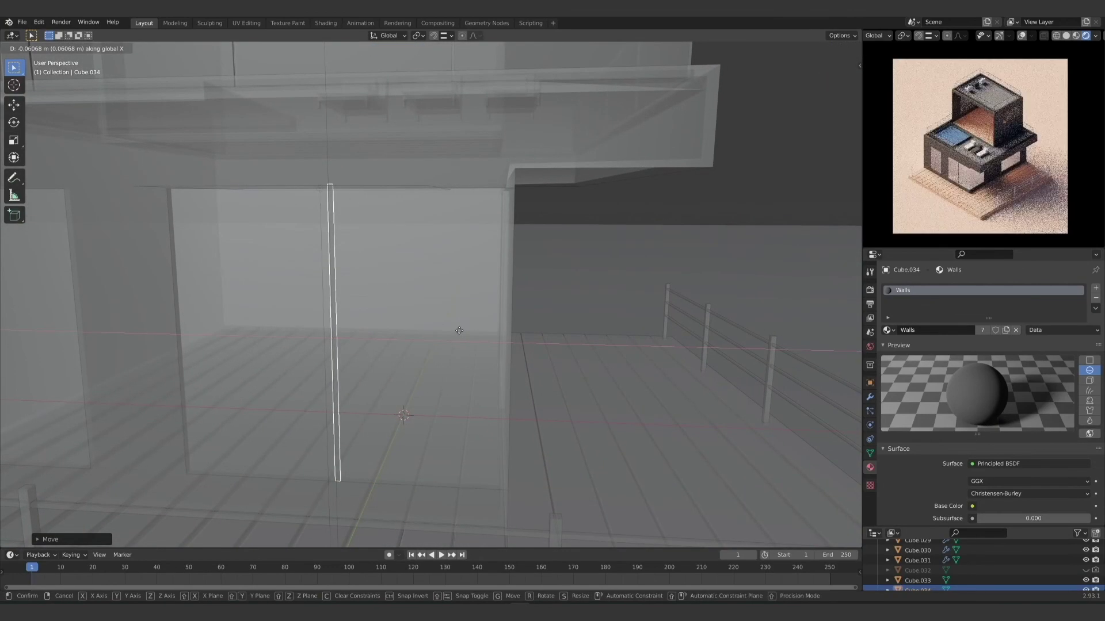
click(467, 334)
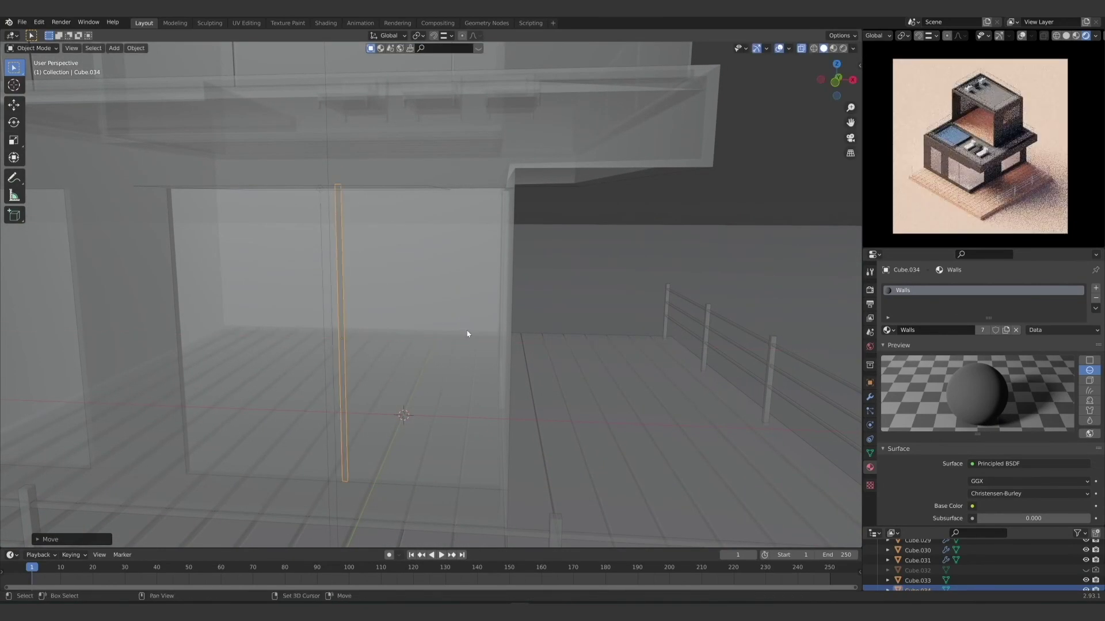
key(shift+d)
key(x)
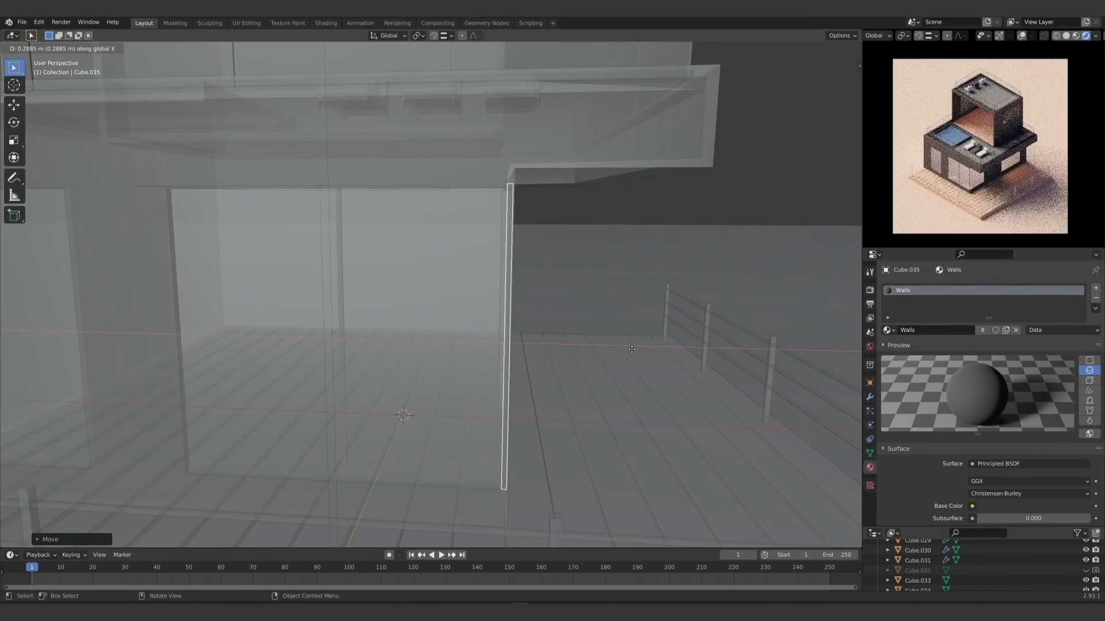
Step: Place the copy at the opening's right edge and duplicate another pole along Y
click(631, 374)
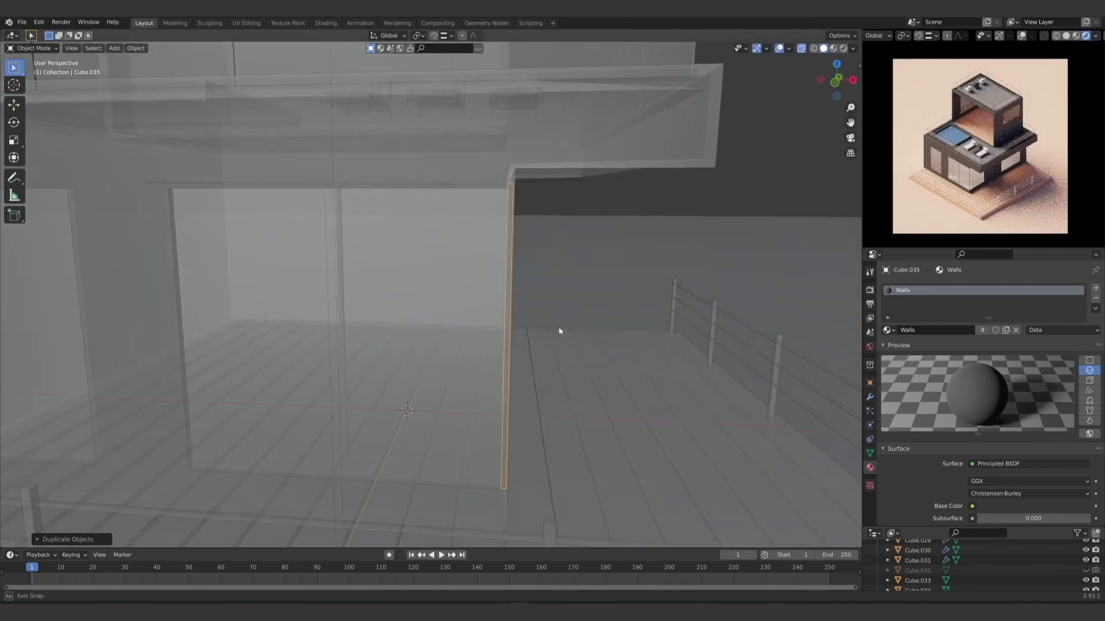
middle_drag(560, 328, 353, 322)
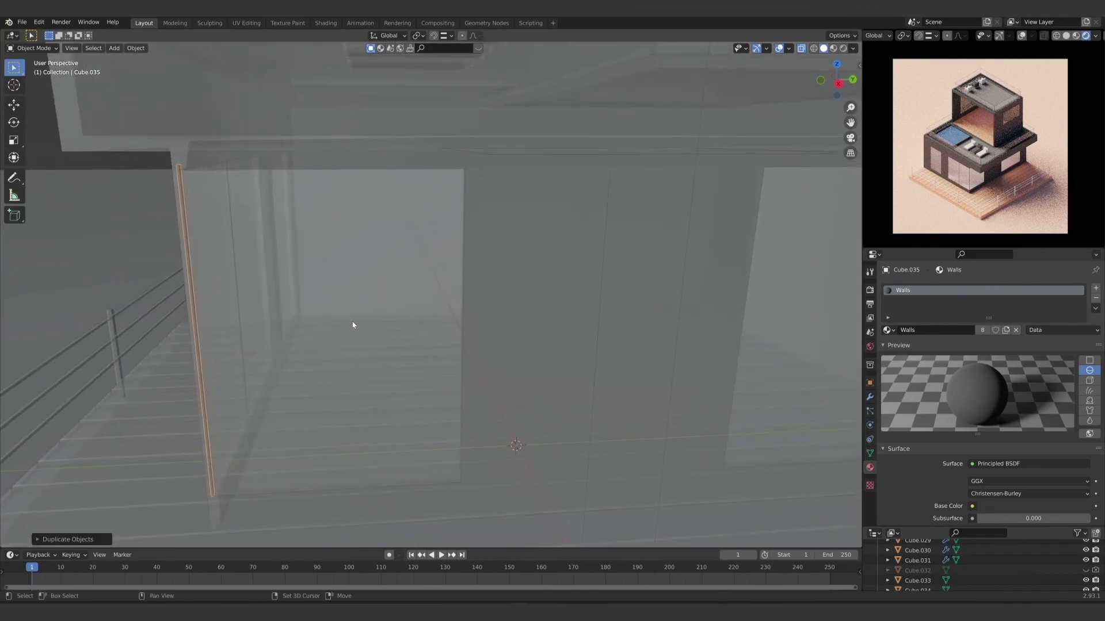
key(shift+d)
key(y)
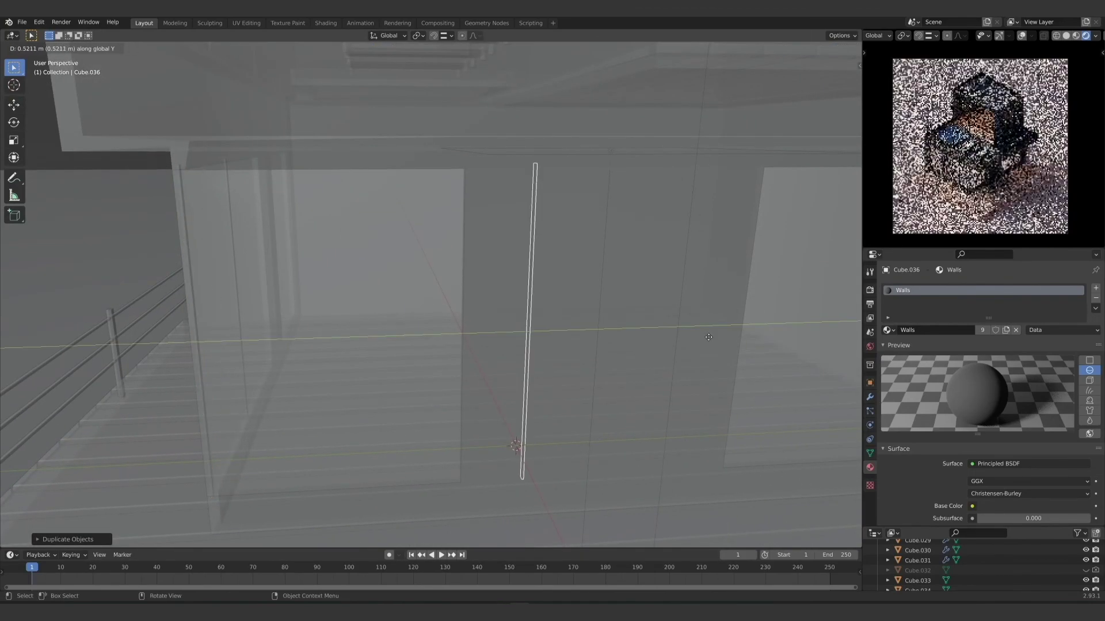
click(794, 322)
Step: Move the new pole into the other ground-floor opening and rotate it about Z
middle_drag(141, 341, 757, 369)
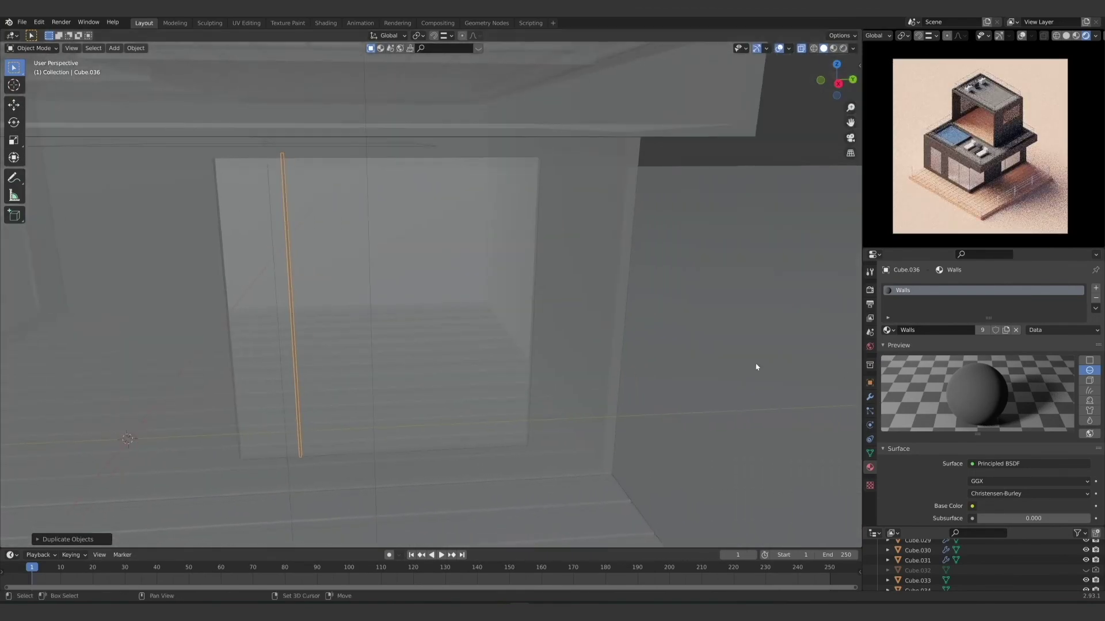
key(g)
key(x)
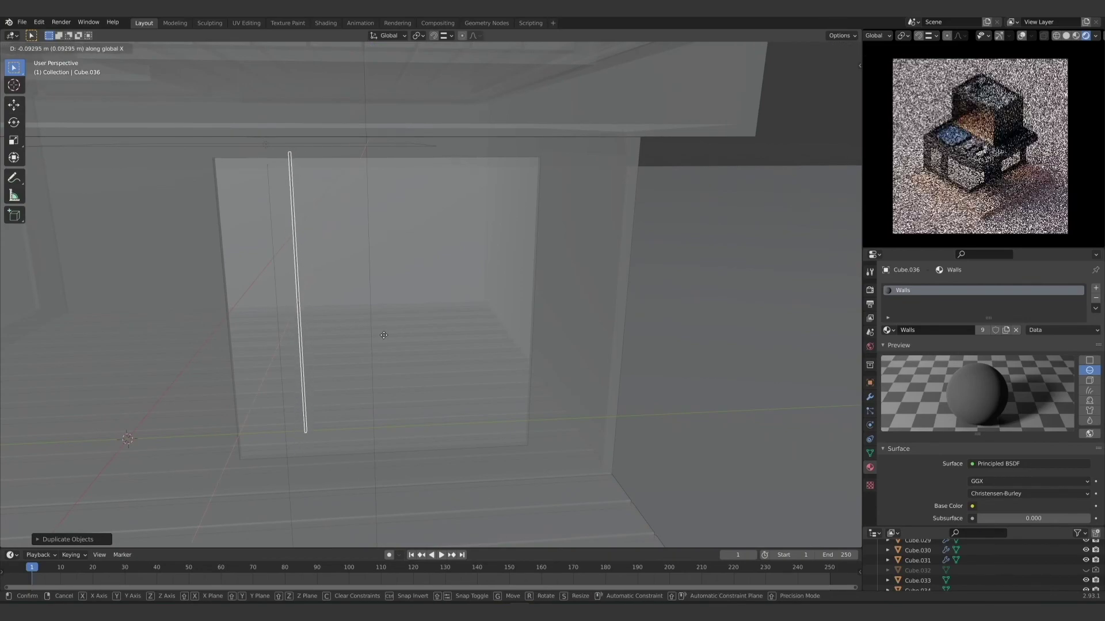
key(y)
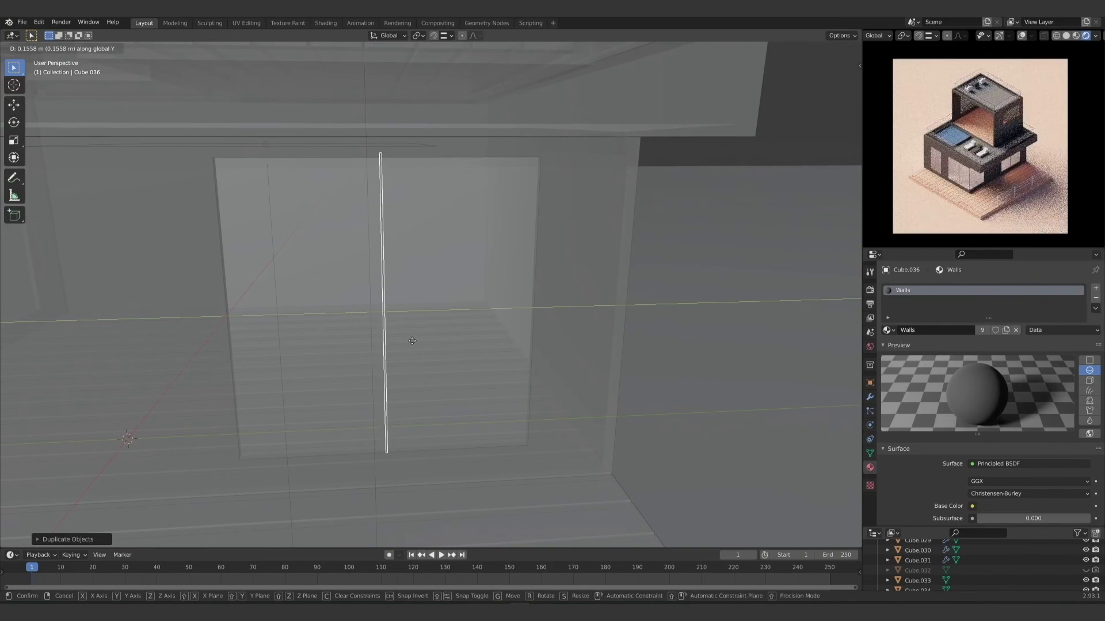
click(412, 341)
key(r)
key(z)
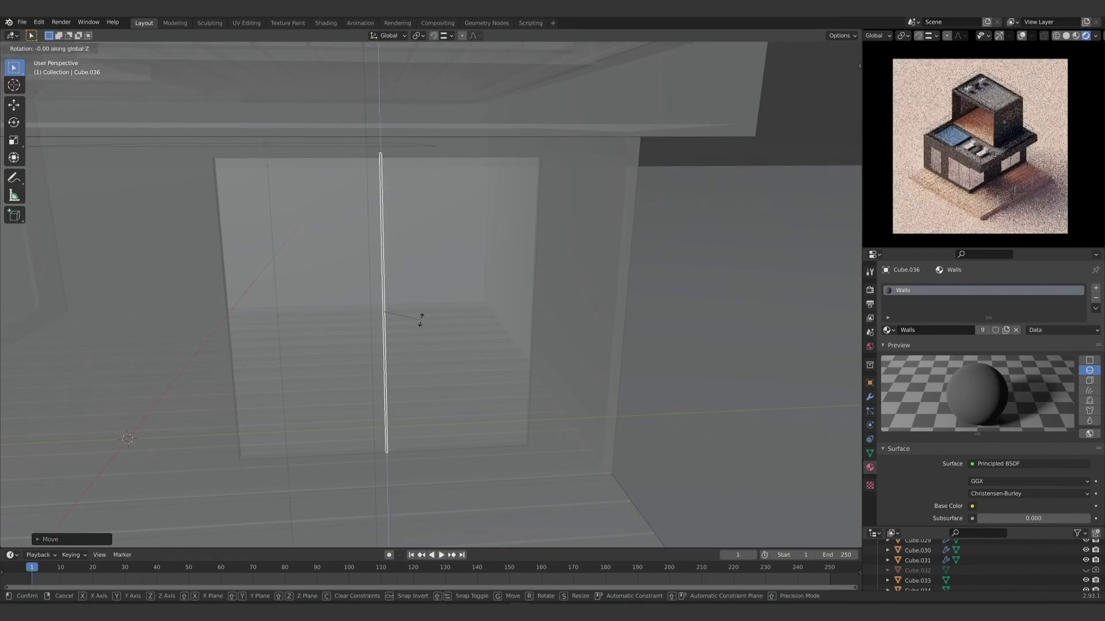
click(421, 322)
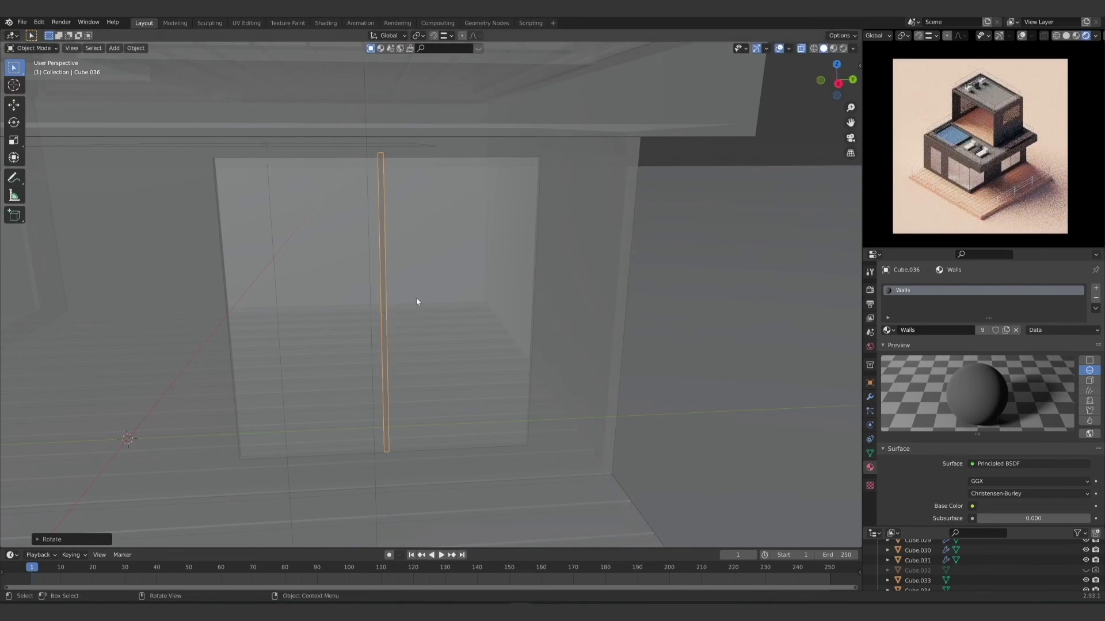
Step: With X-ray off, duplicate a pole up into the upper-floor window and shorten it
mouse_move(416, 298)
middle_down()
mouse_move(424, 350)
mouse_move(406, 313)
middle_up()
scroll(407, 313, down, 5)
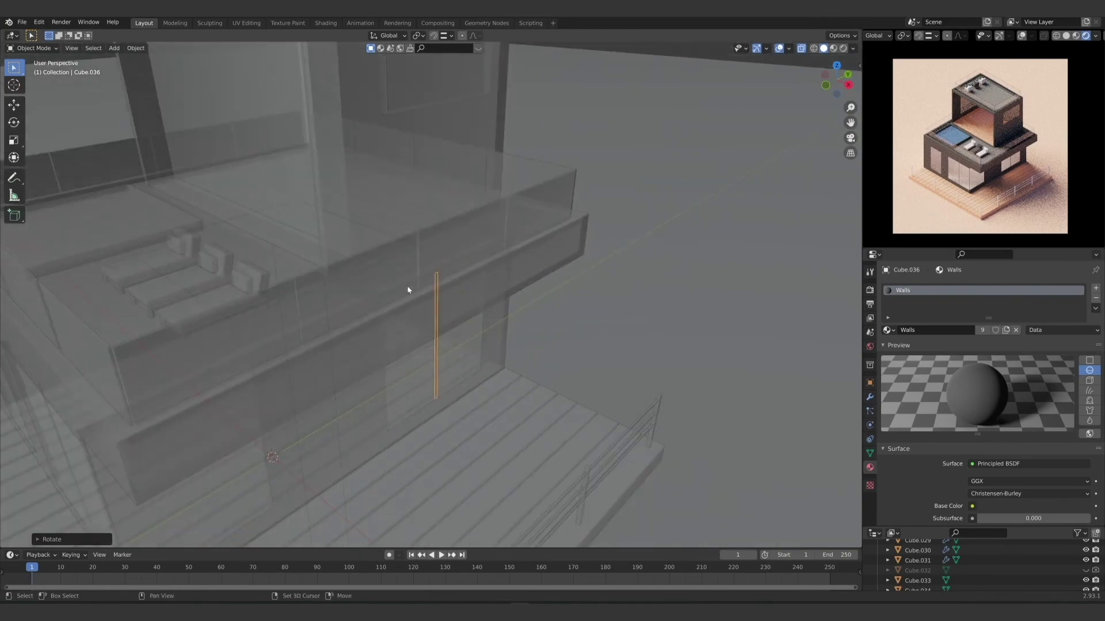
click(801, 48)
middle_drag(597, 309, 543, 290)
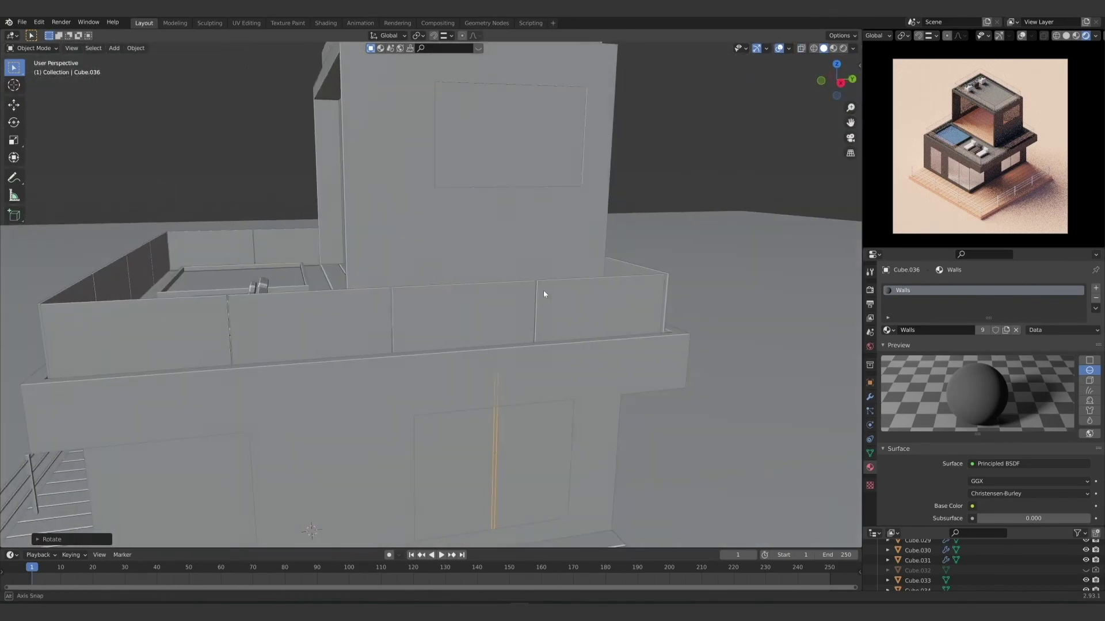
key(shift+d)
key(z)
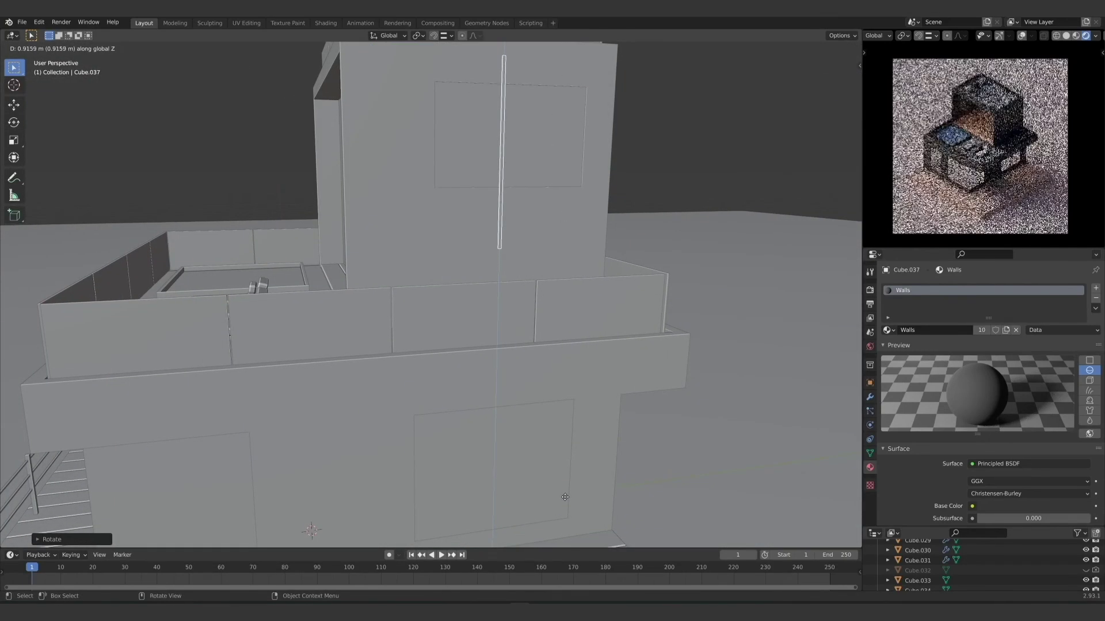
click(565, 487)
key(s)
key(z)
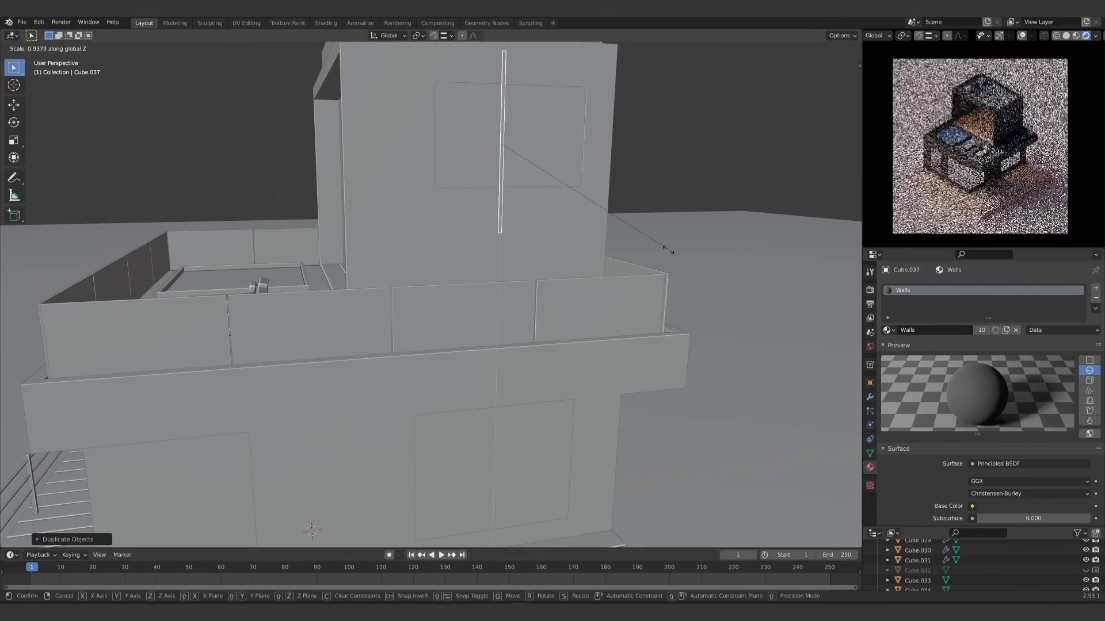
click(580, 229)
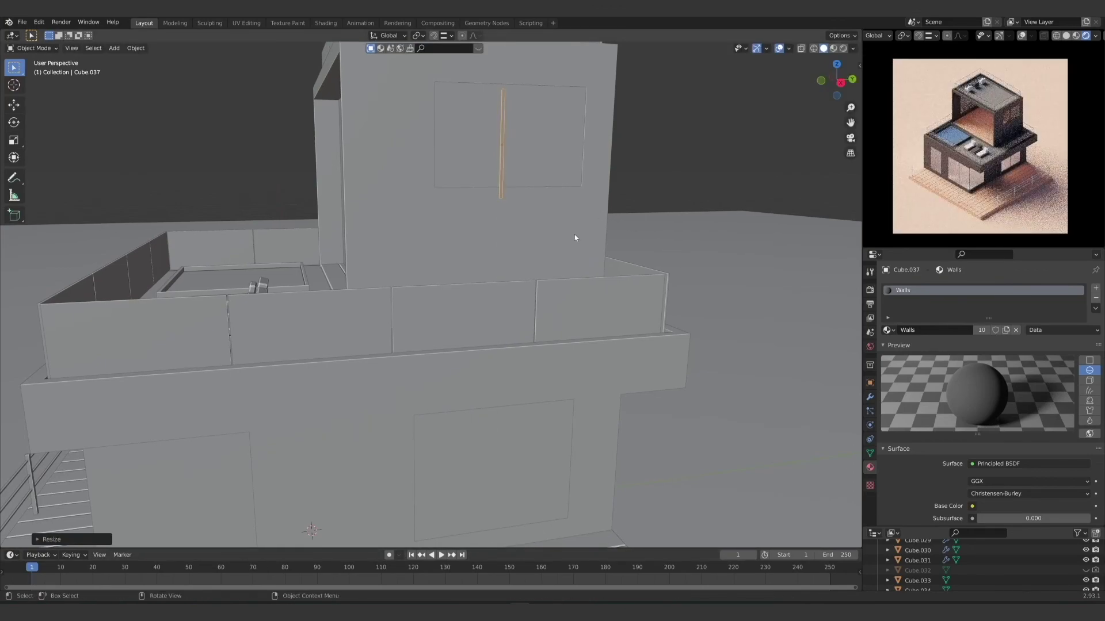
Step: Align the short pole in right ortho view and shift it along X into place
key(KP_3)
scroll(398, 414, up, 5)
shift+middle_drag(410, 402, 454, 383)
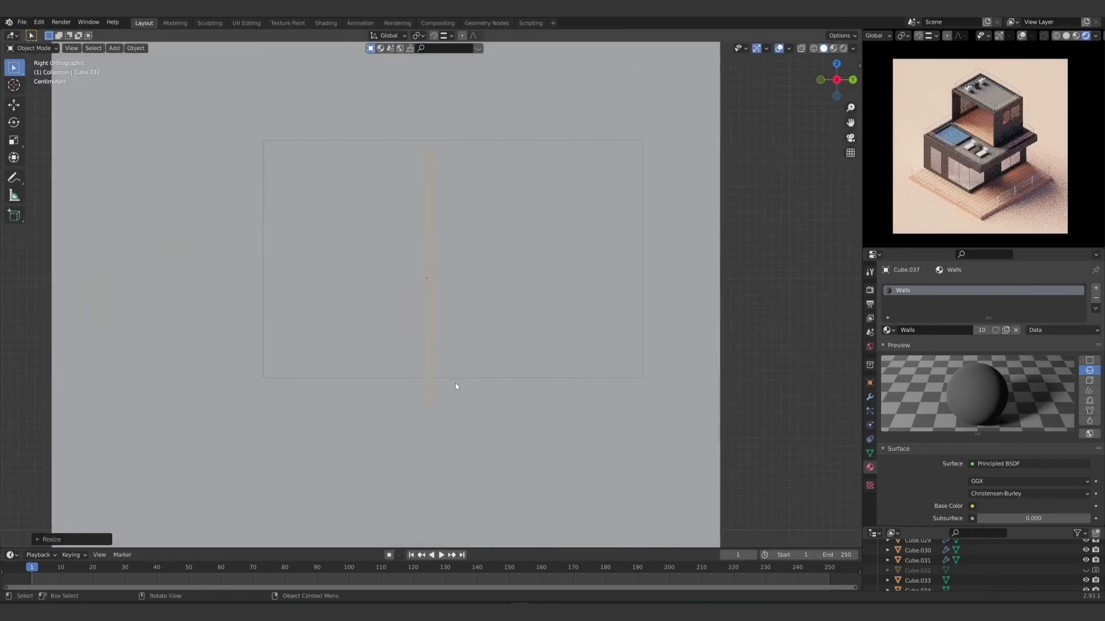
key(g)
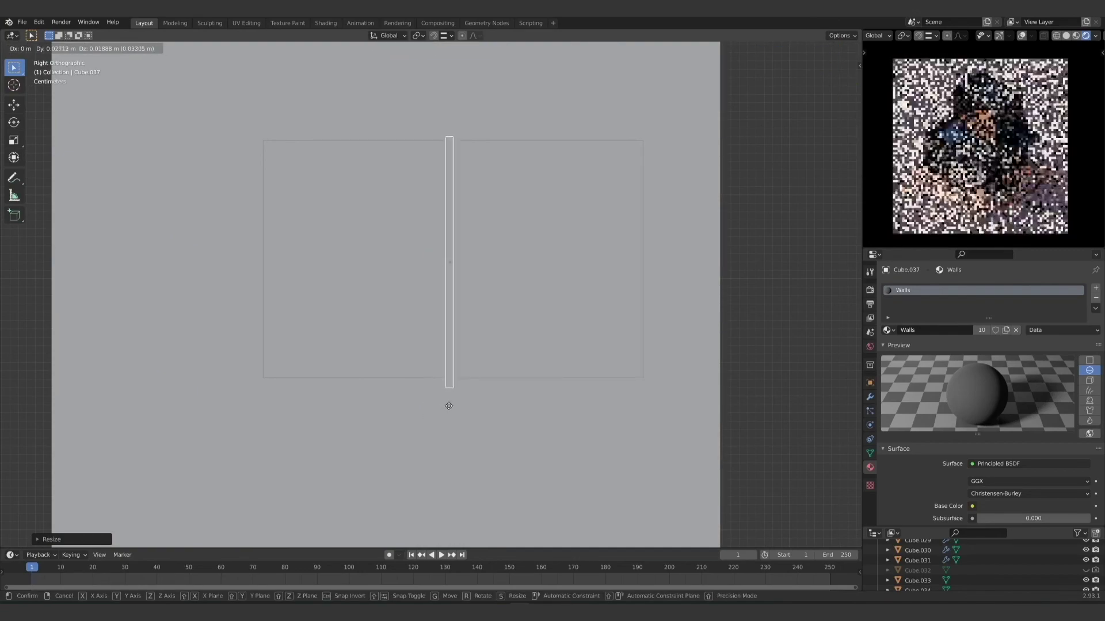
click(454, 406)
middle_drag(452, 405, 388, 403)
key(g)
key(x)
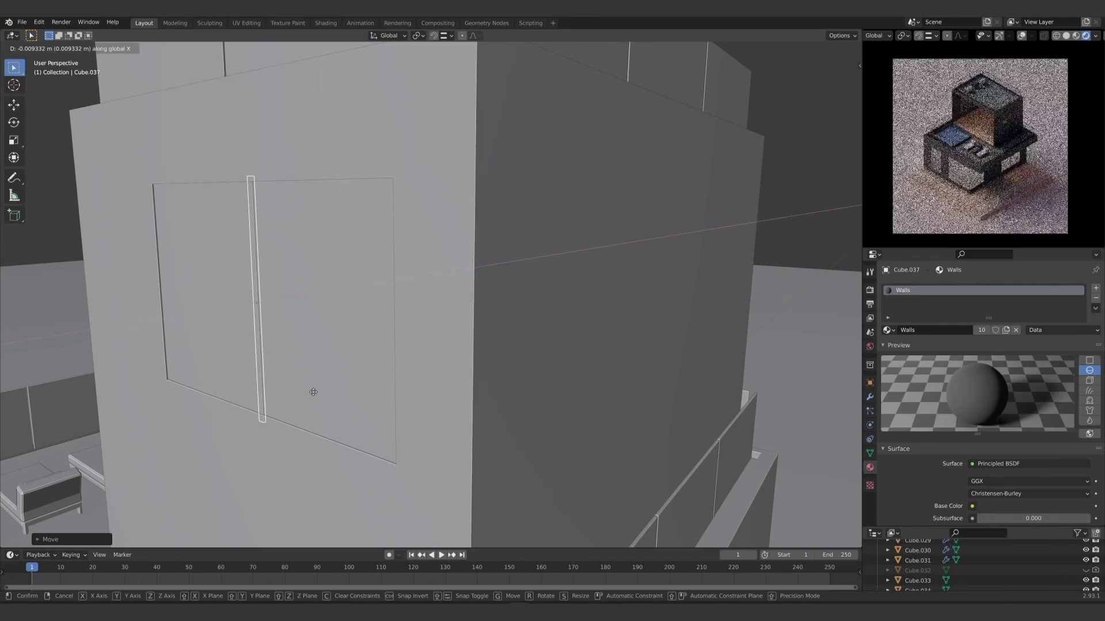
click(313, 392)
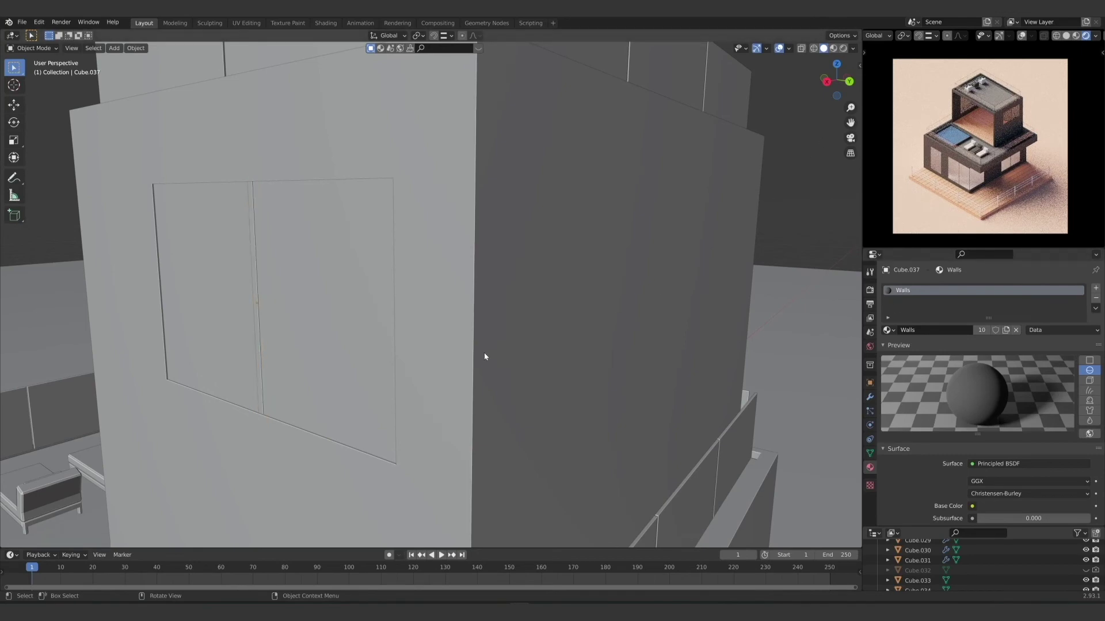
middle_drag(484, 357, 481, 276)
scroll(586, 360, down, 5)
Step: Give the left and right railing posts the Walls material
scroll(446, 321, down, 3)
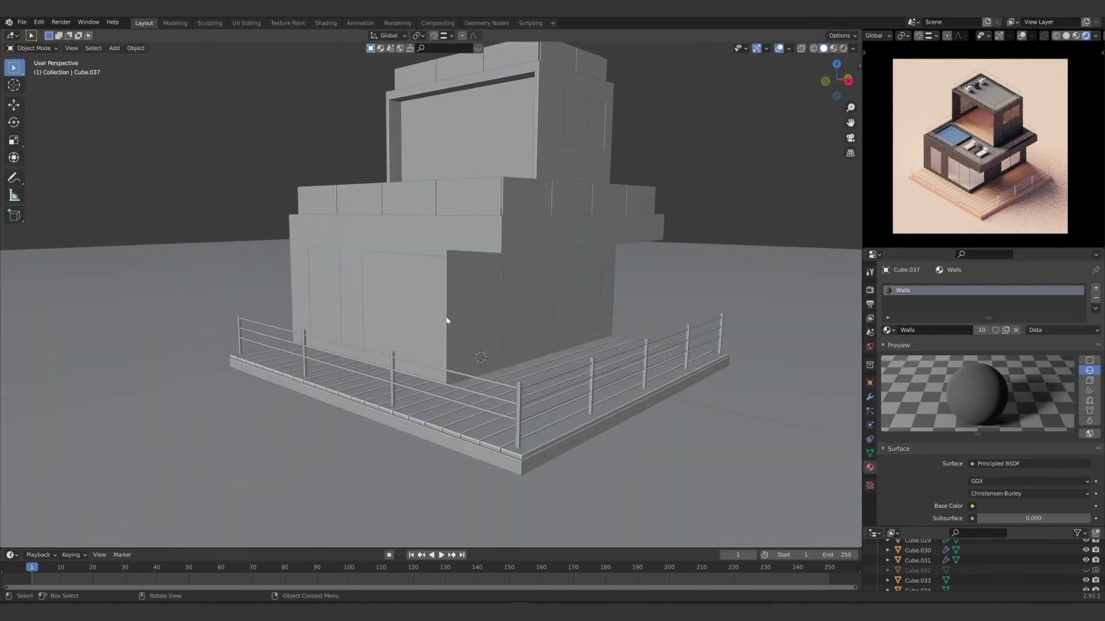
middle_drag(446, 320, 457, 354)
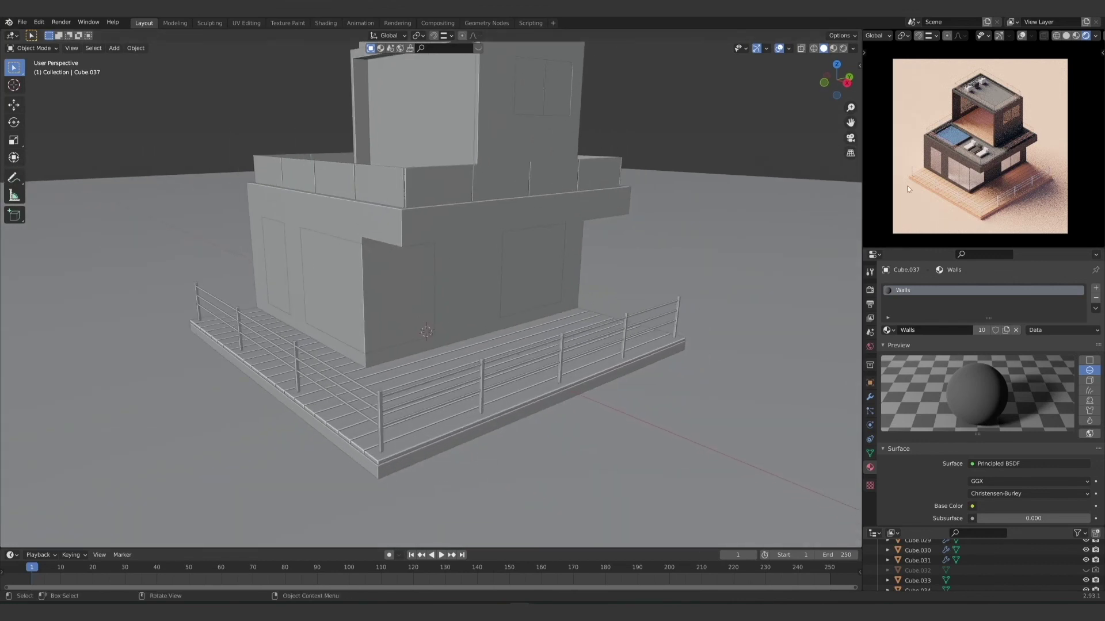
click(196, 297)
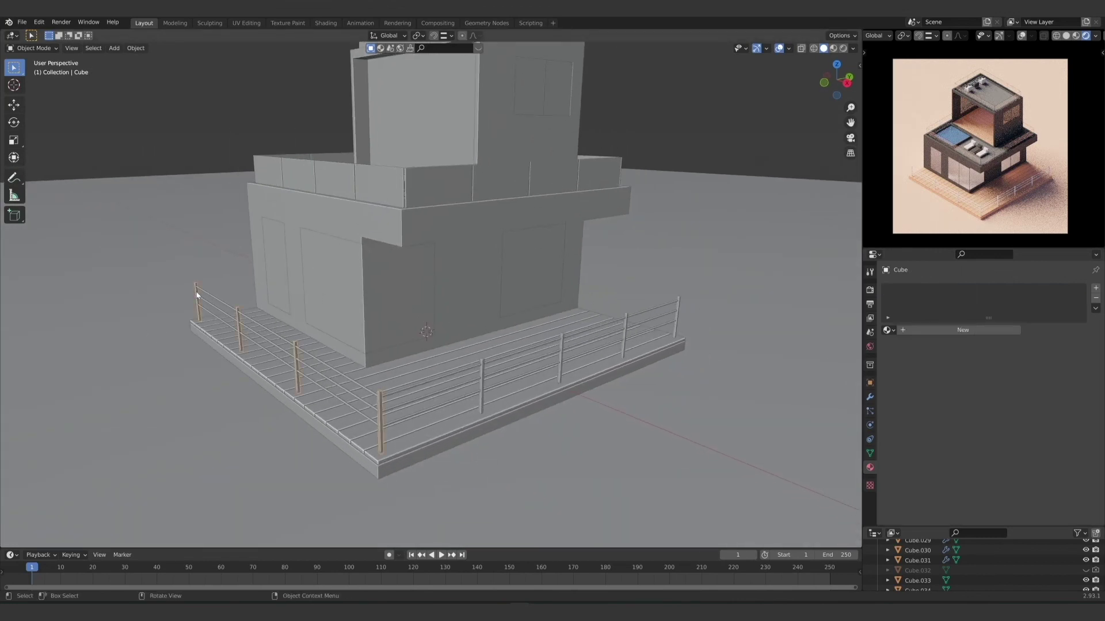
click(887, 329)
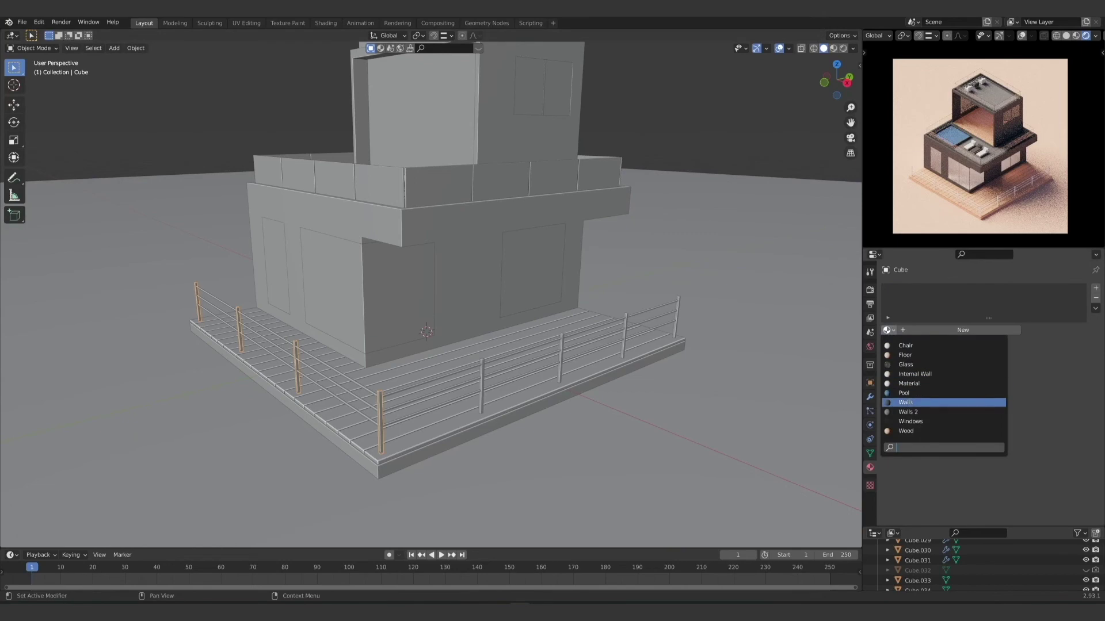
click(906, 402)
click(676, 311)
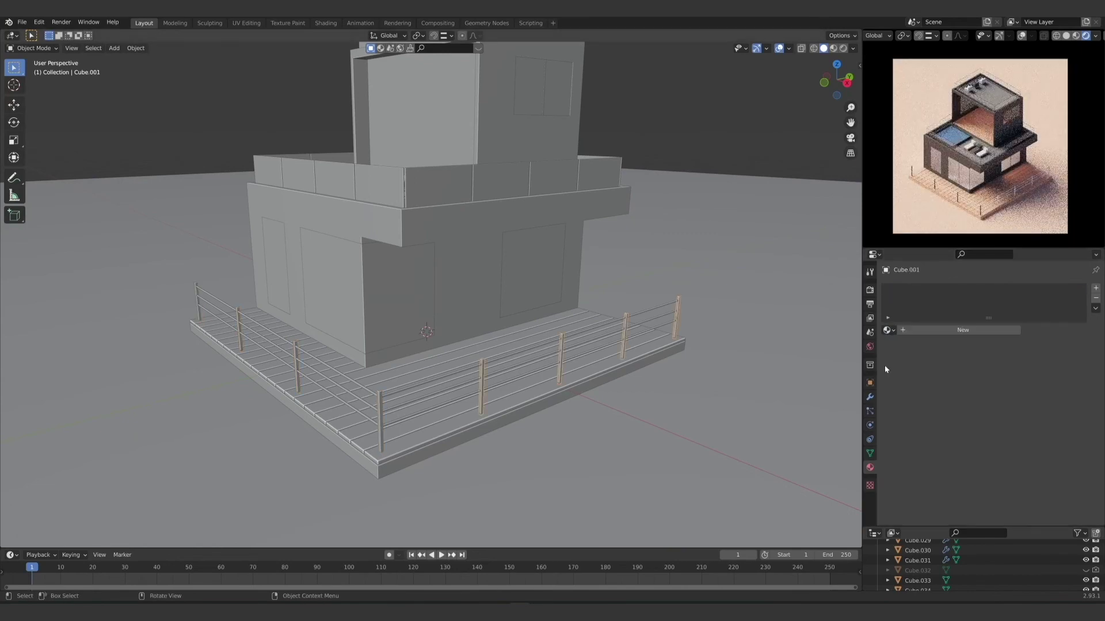
click(887, 330)
click(913, 407)
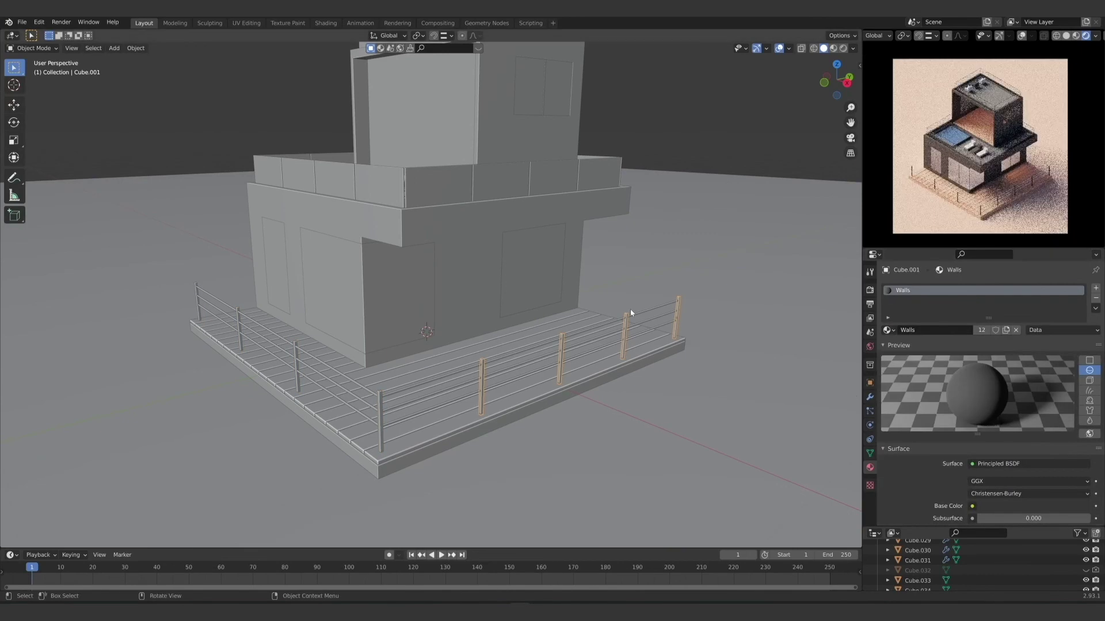
Step: Give the front and left railing rails the Walls material, then deselect
click(647, 317)
click(887, 329)
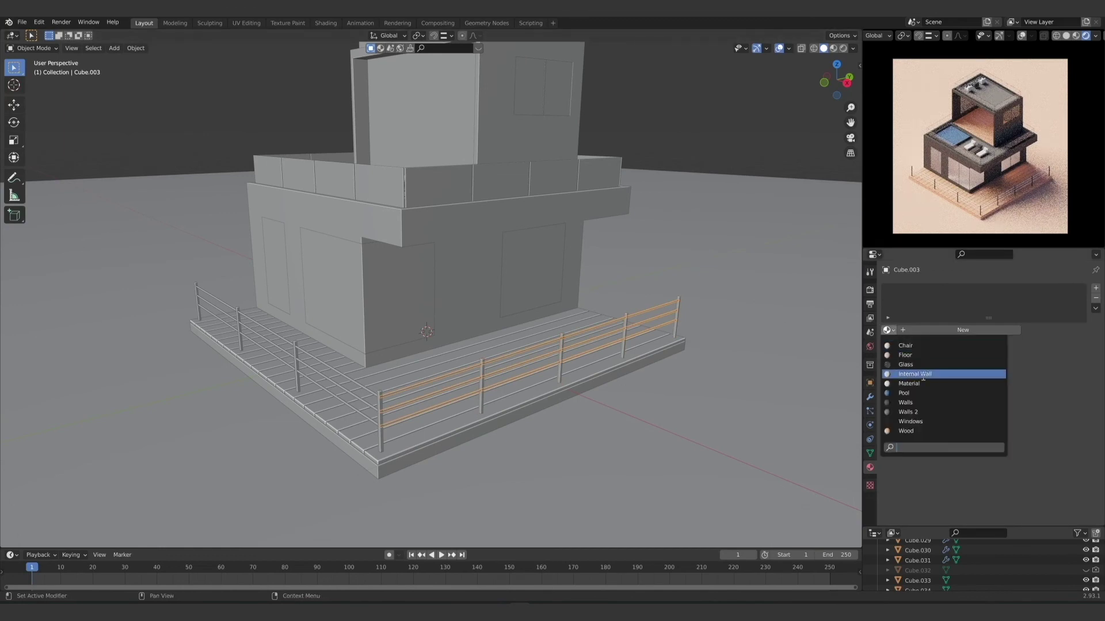
click(909, 403)
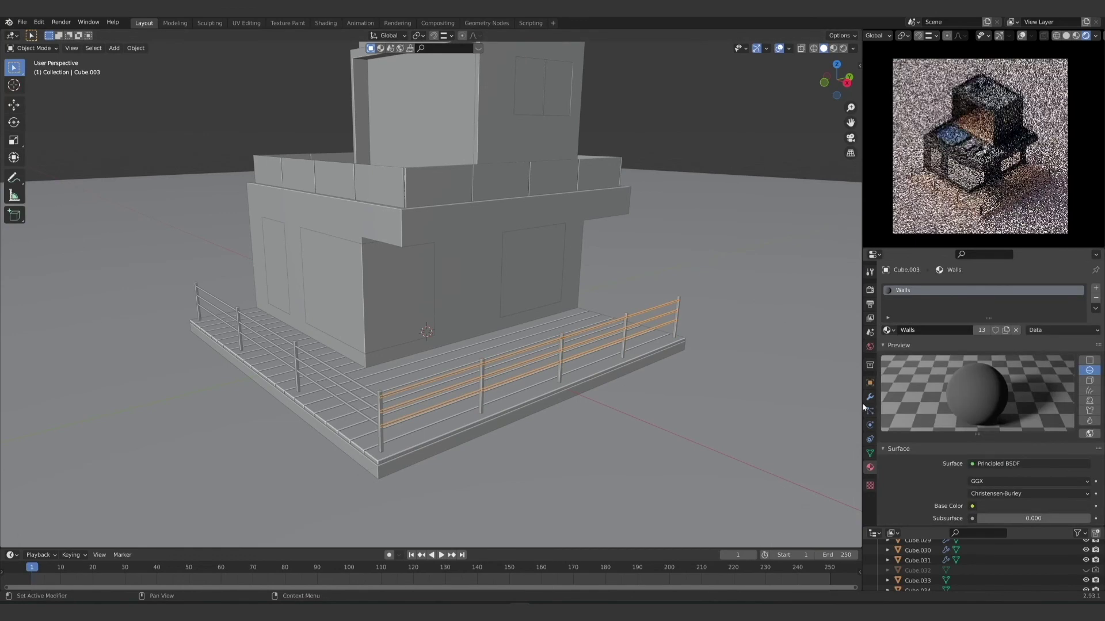
click(326, 364)
click(888, 330)
click(906, 403)
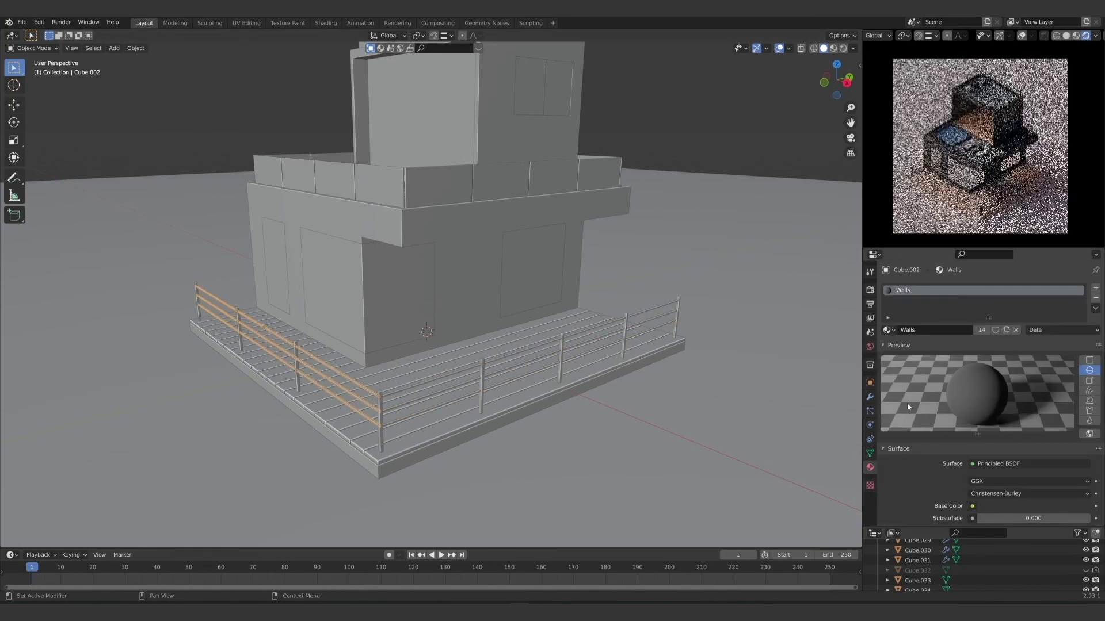
click(757, 138)
middle_drag(702, 306, 686, 325)
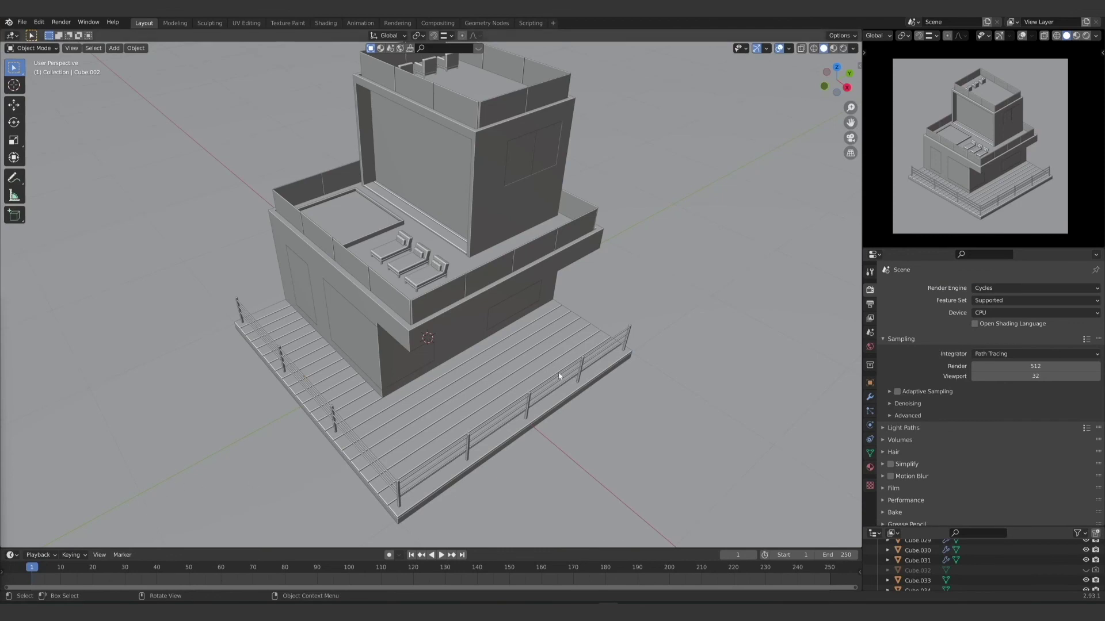
Step: Undo the accidental spot light and split the viewport into top and bottom 3D views
middle_drag(558, 377, 468, 365)
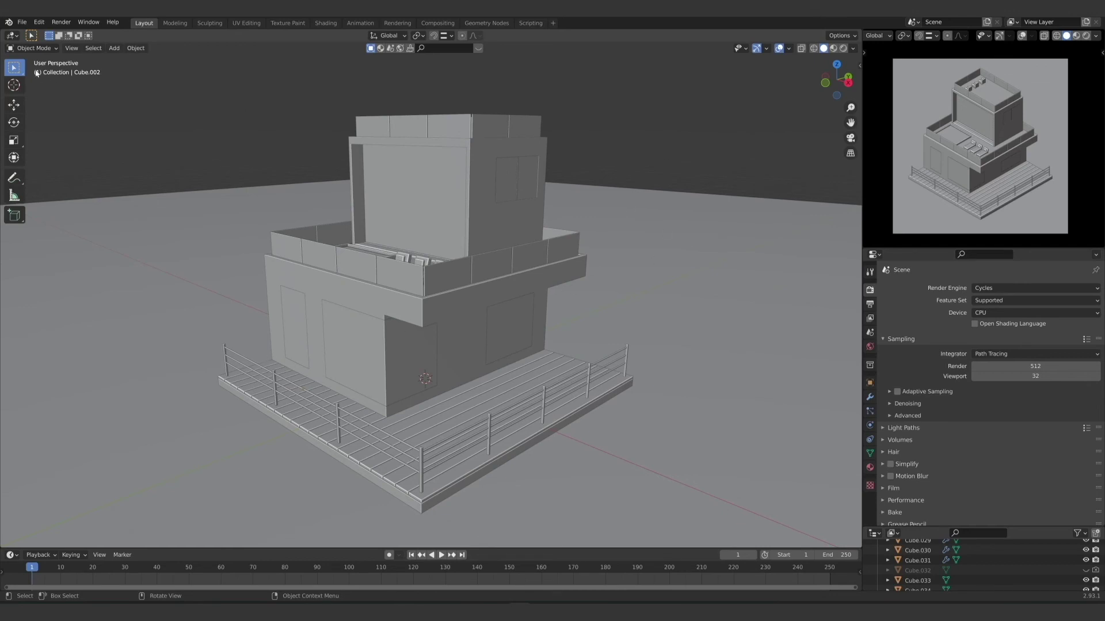
key(ctrl+v)
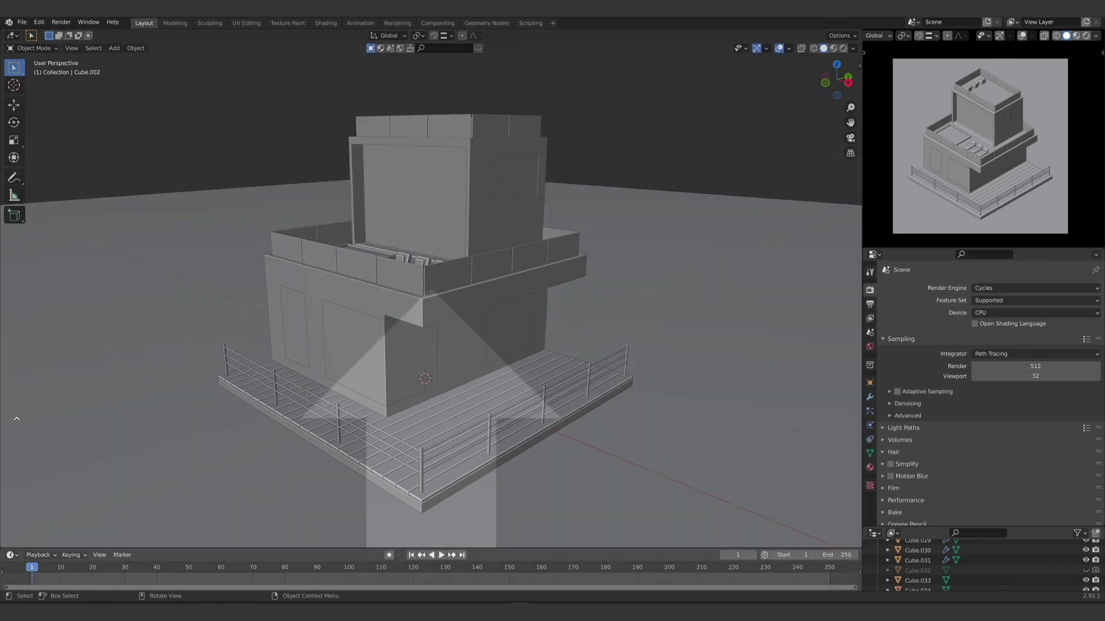
key(ctrl+z)
drag(4, 545, 12, 233)
Step: Turn the lower area into a Compositor with Use Nodes enabled
click(11, 239)
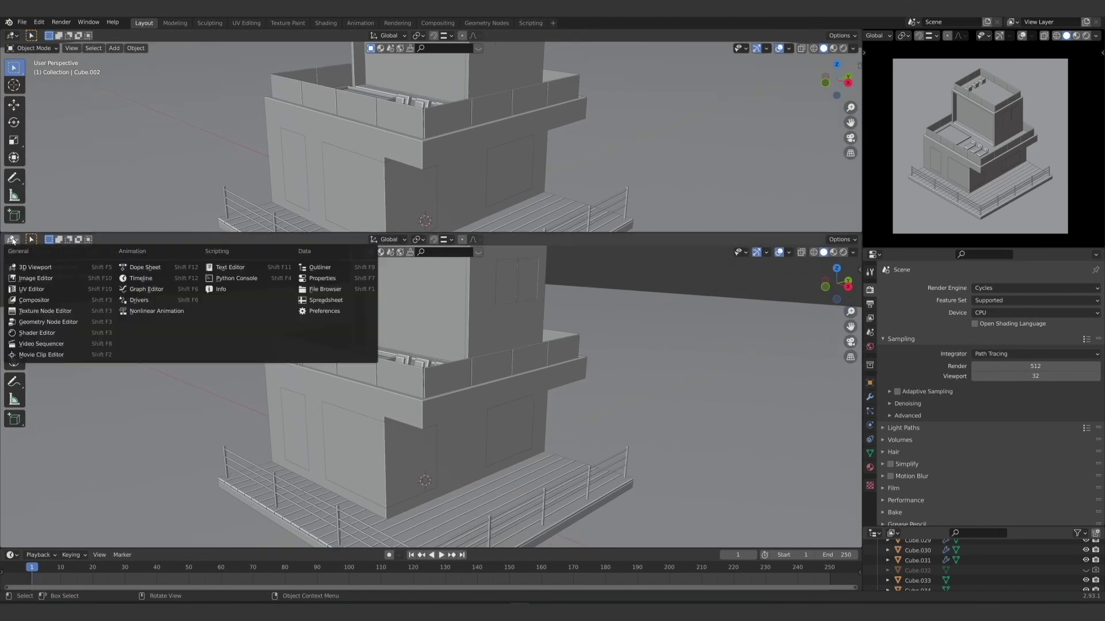
click(52, 302)
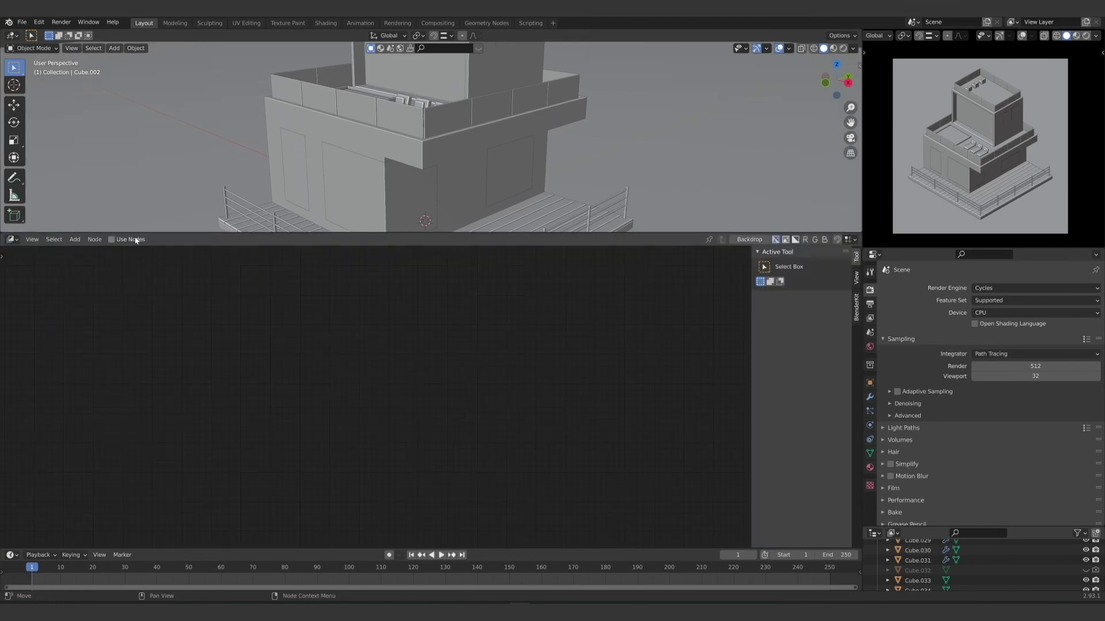
click(112, 239)
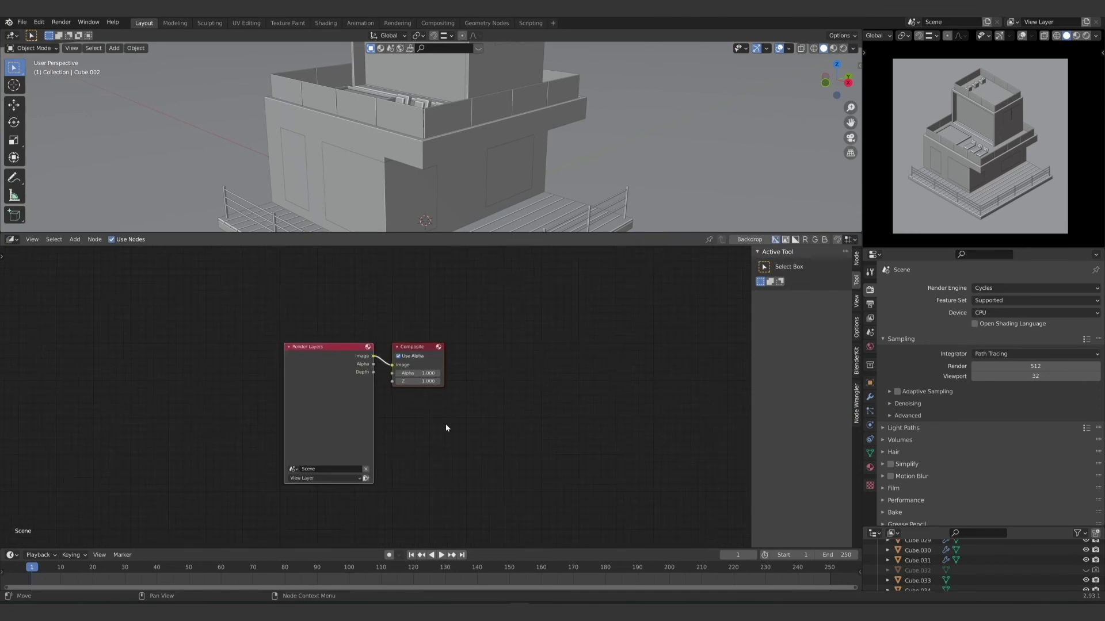
scroll(443, 423, up, 1)
drag(408, 340, 556, 354)
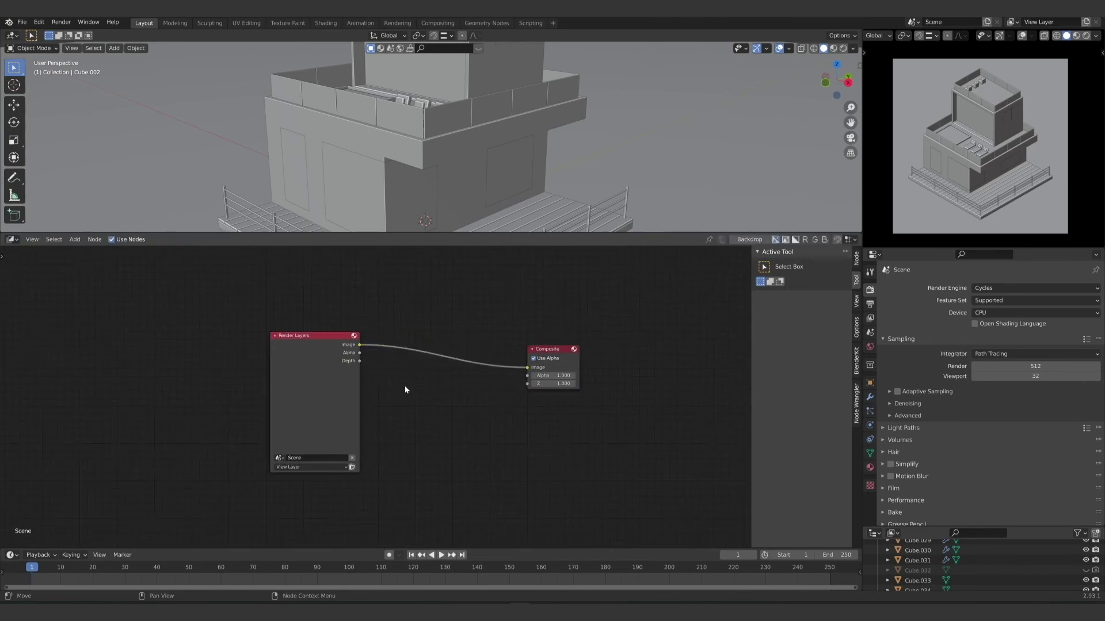
middle_drag(436, 413, 359, 404)
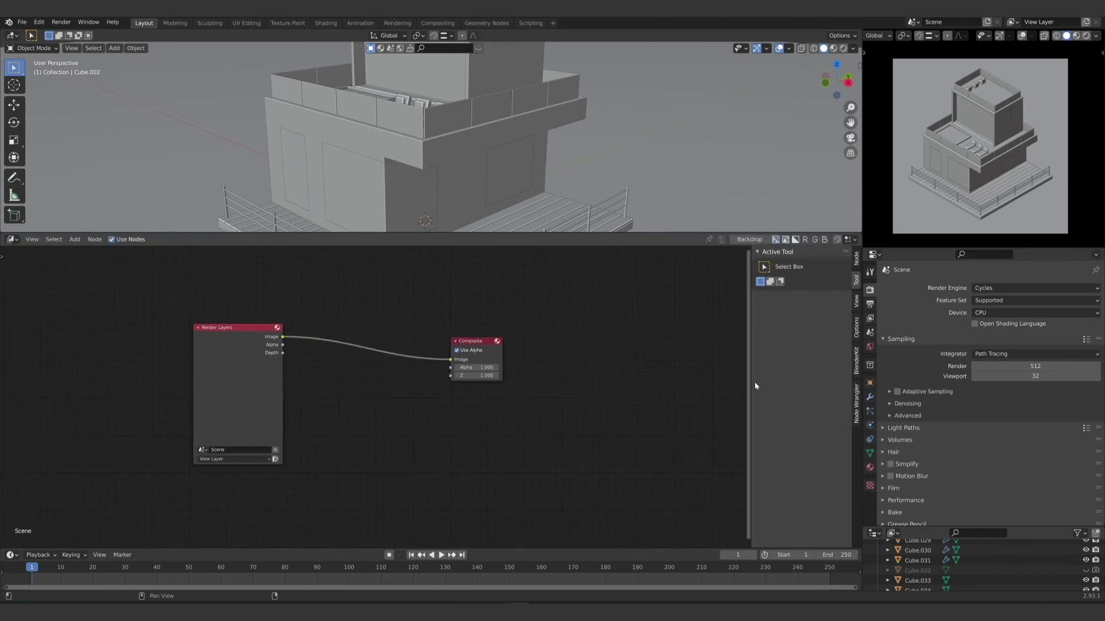
Step: Enable the Denoising Data pass in View Layer Properties
click(870, 319)
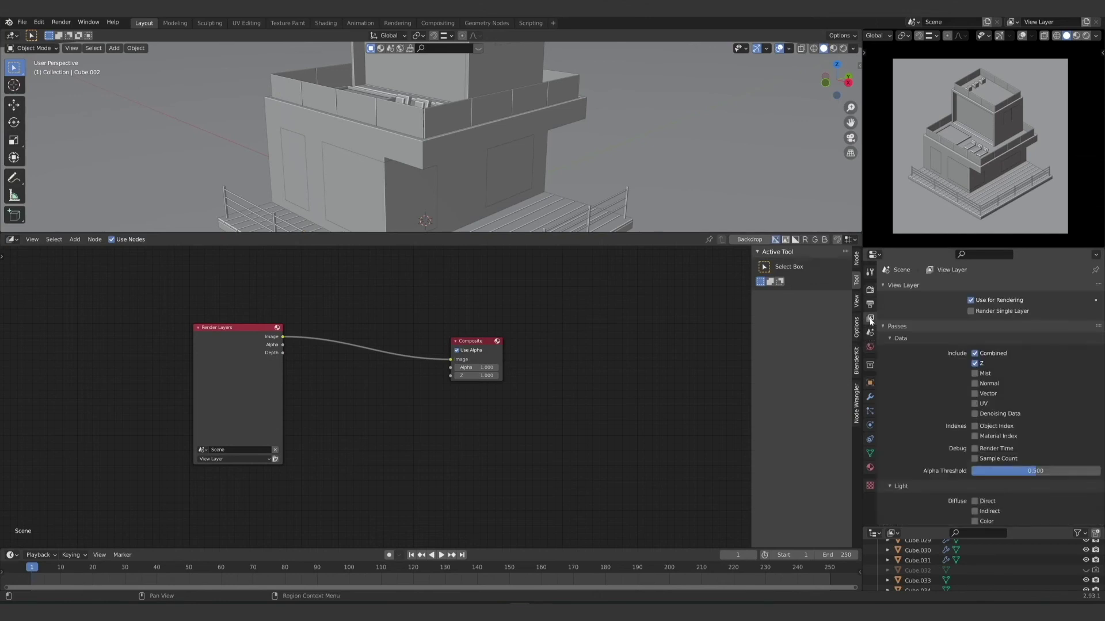
scroll(919, 352, down, 3)
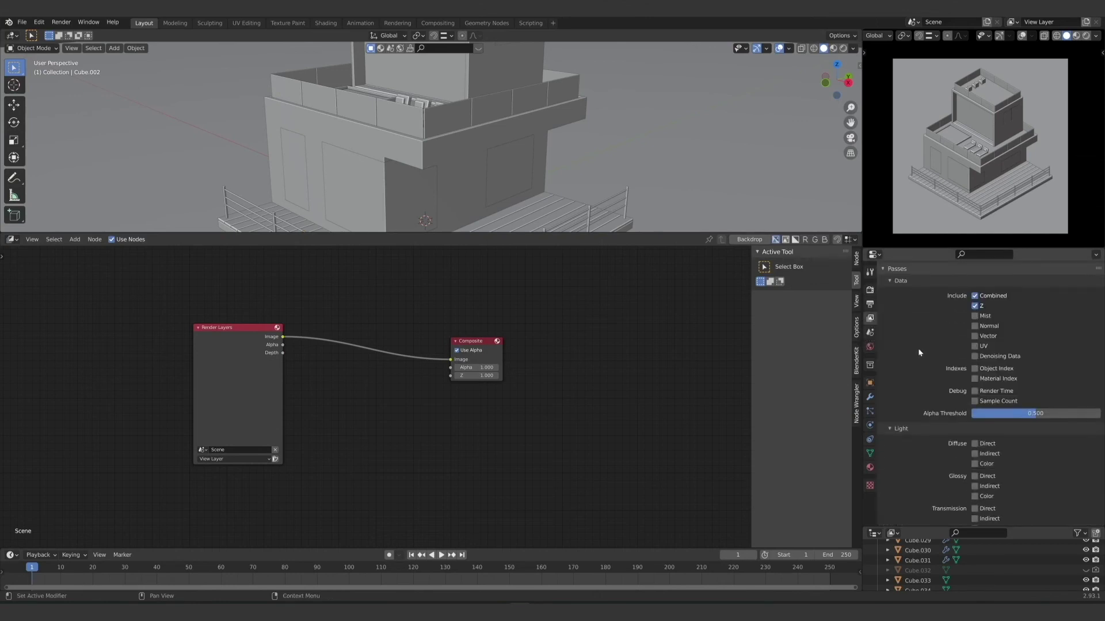
click(999, 357)
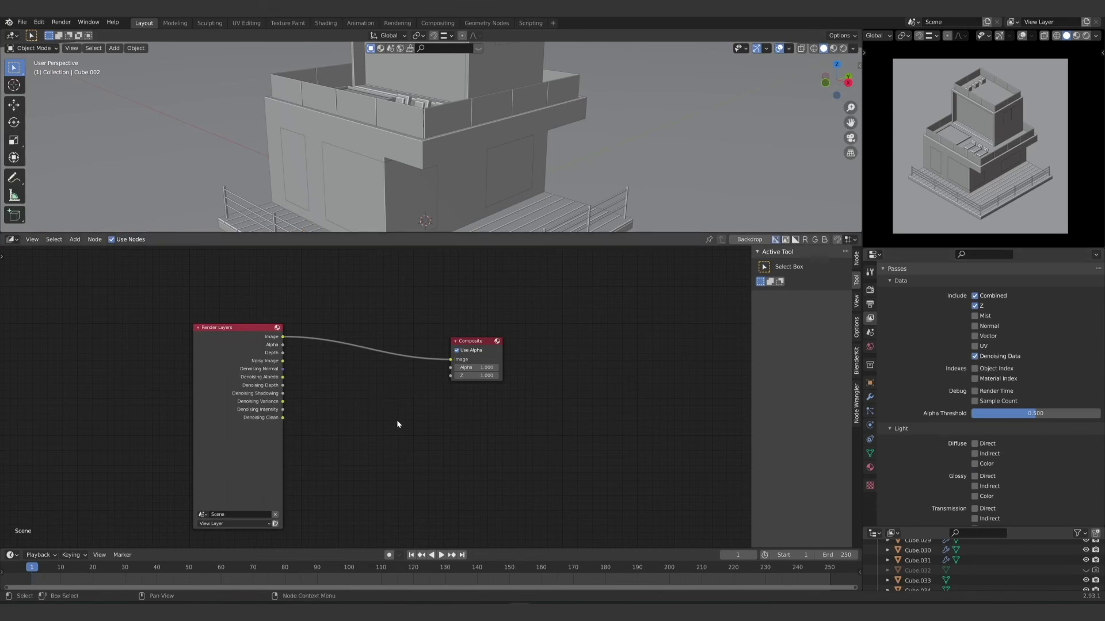
Step: Add a Denoise node via search, placed left of the Composite node
key(shift+a)
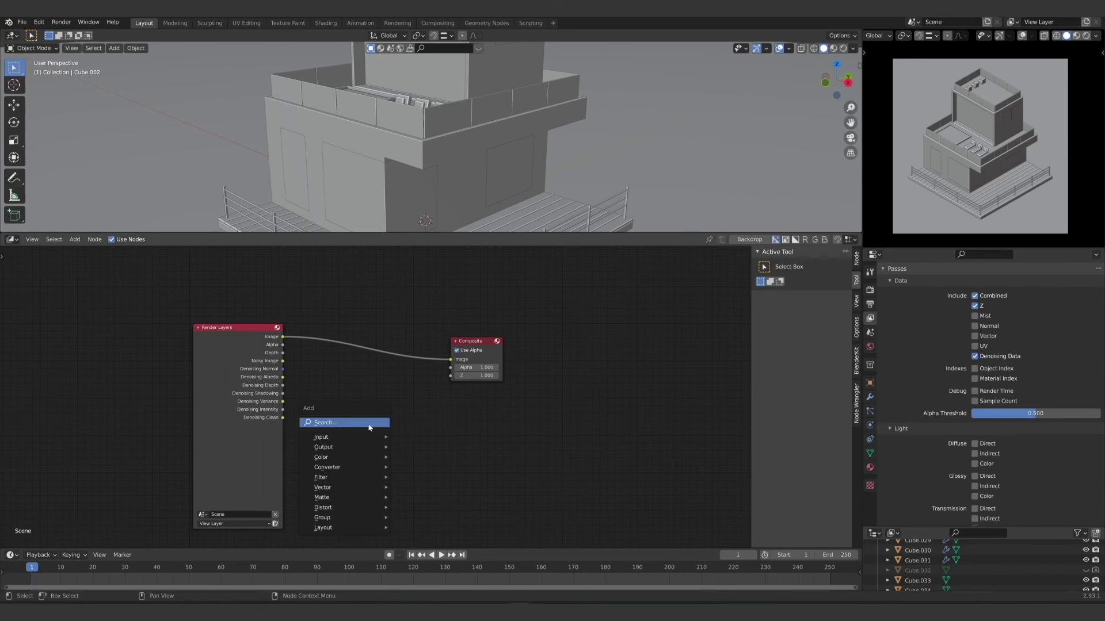
click(369, 427)
text(de)
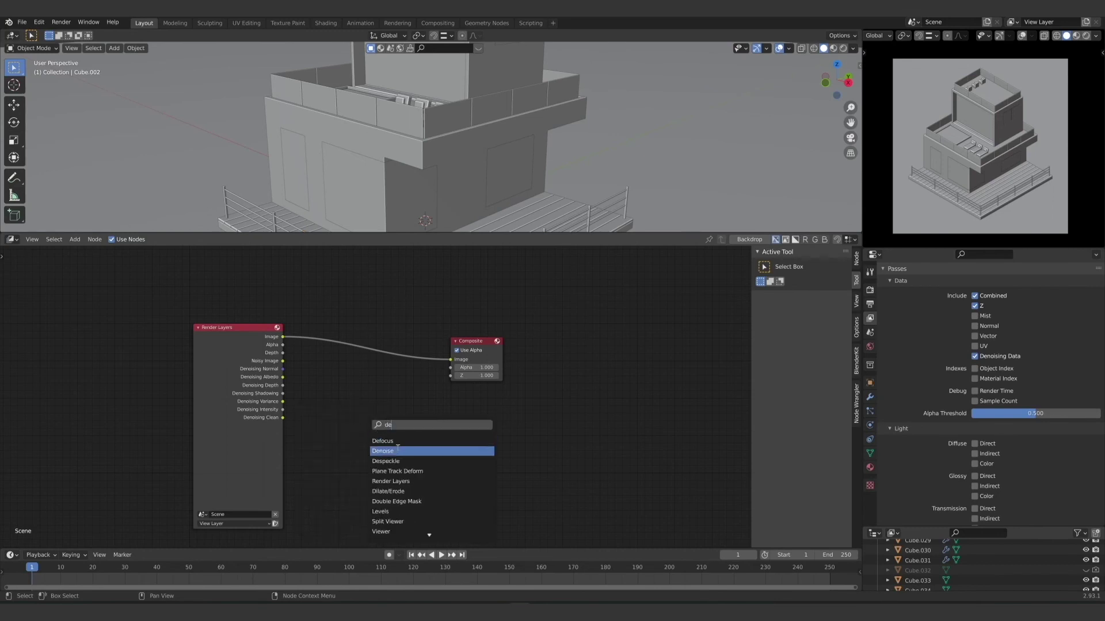
click(398, 450)
click(366, 401)
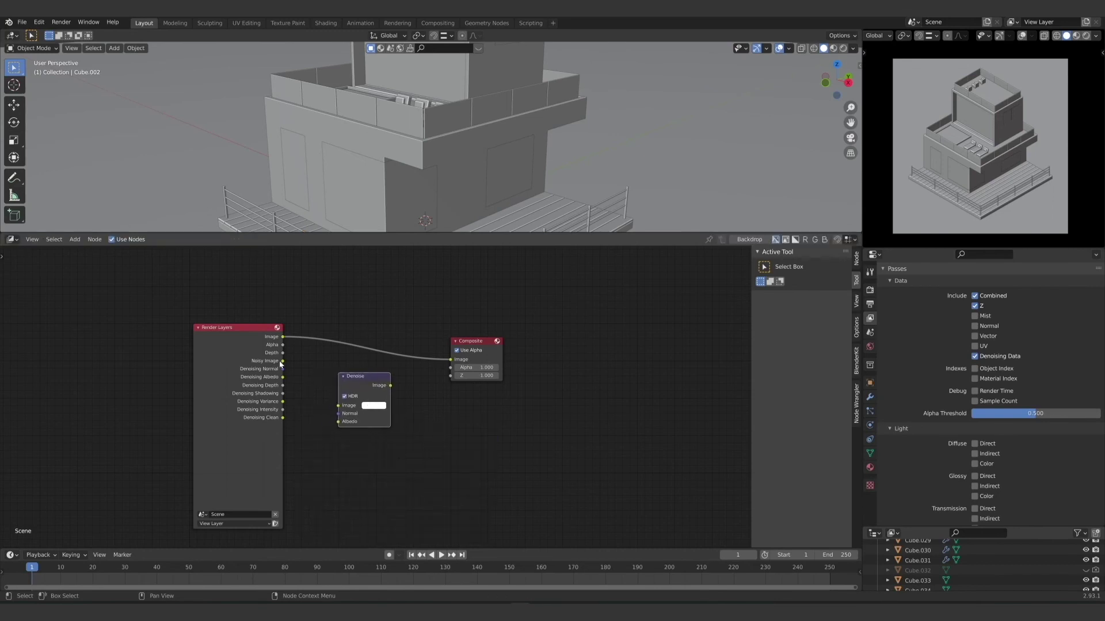
Step: Connect Noisy Image, Denoising Normal and Albedo into Denoise, and its output to Composite
drag(282, 361, 339, 406)
drag(282, 368, 339, 414)
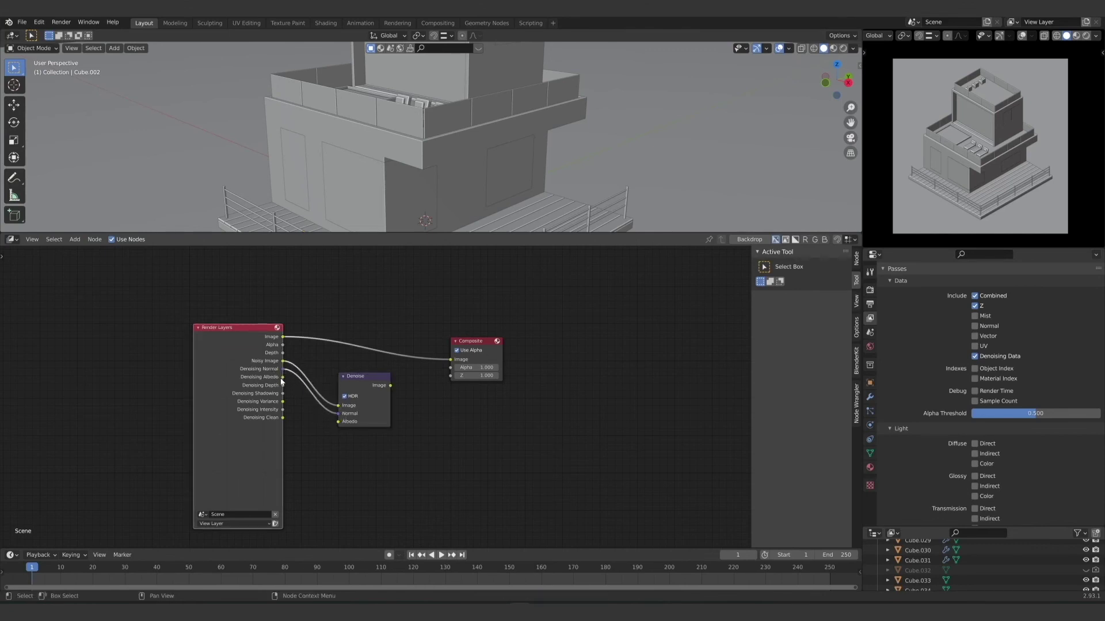
drag(283, 377, 340, 421)
drag(391, 385, 377, 346)
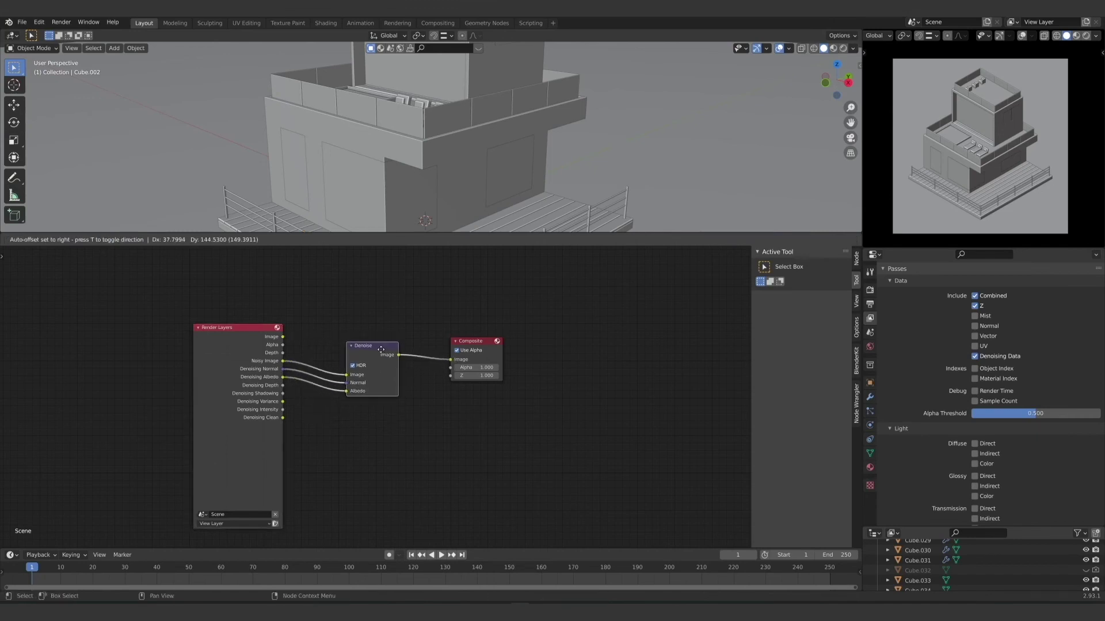
click(870, 290)
Step: Enable render denoising in Sampling > Denoising using the OptiX denoiser
scroll(891, 326, up, 2)
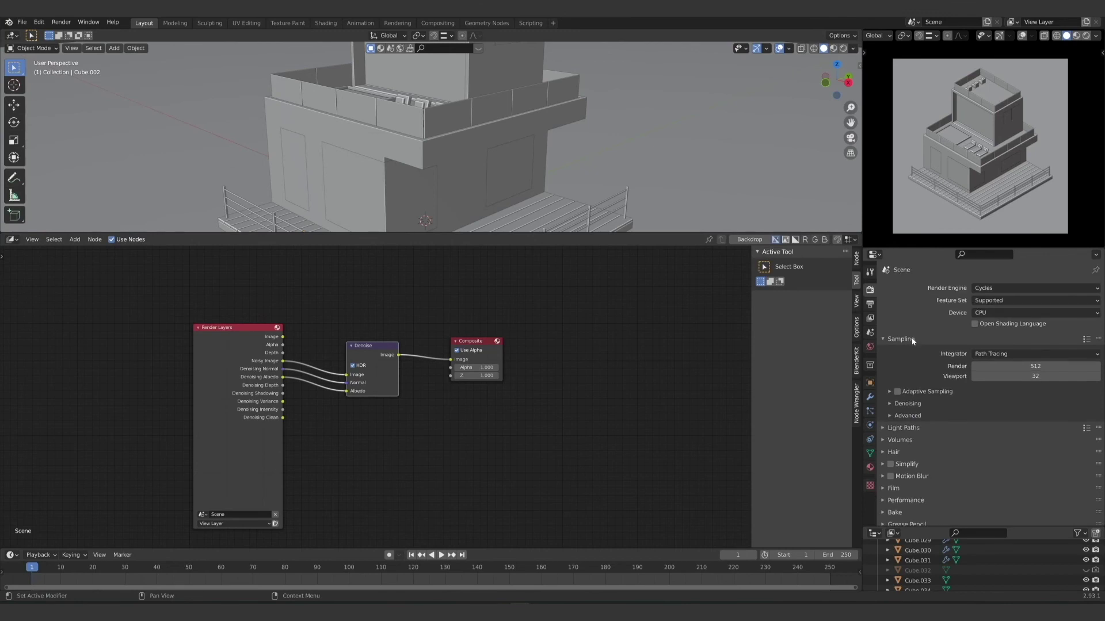
click(870, 305)
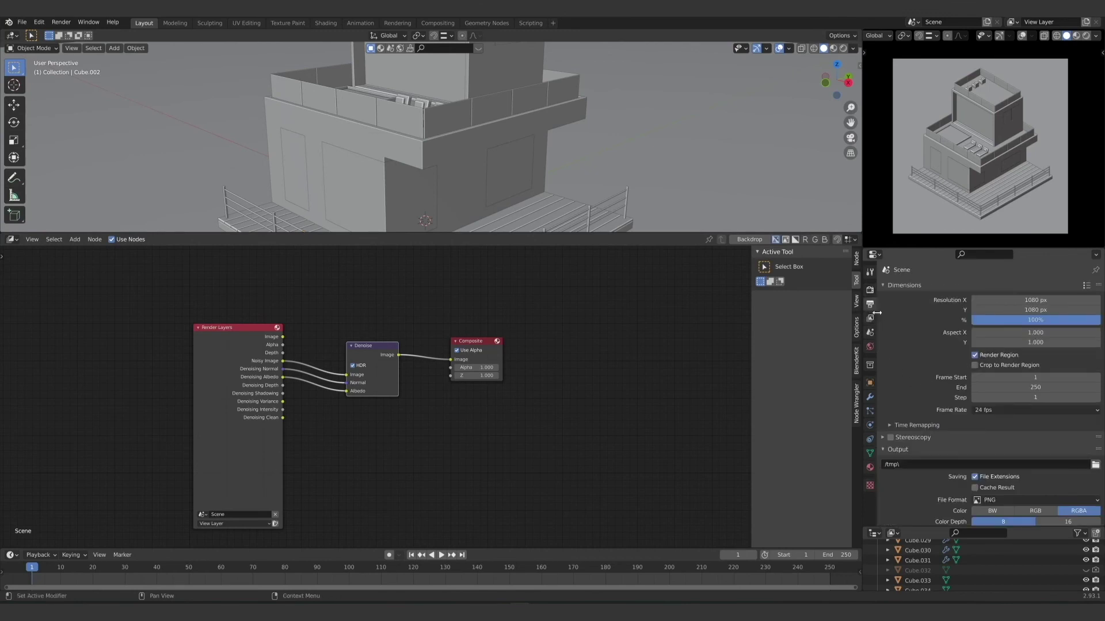
click(870, 289)
click(901, 404)
scroll(901, 403, down, 2)
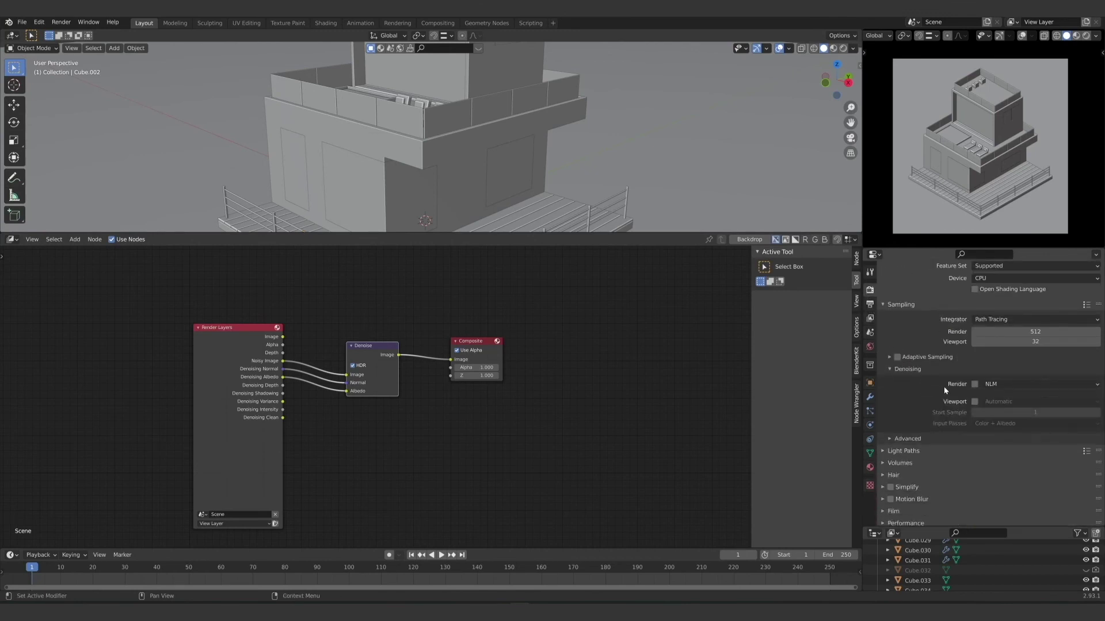
click(974, 384)
click(992, 384)
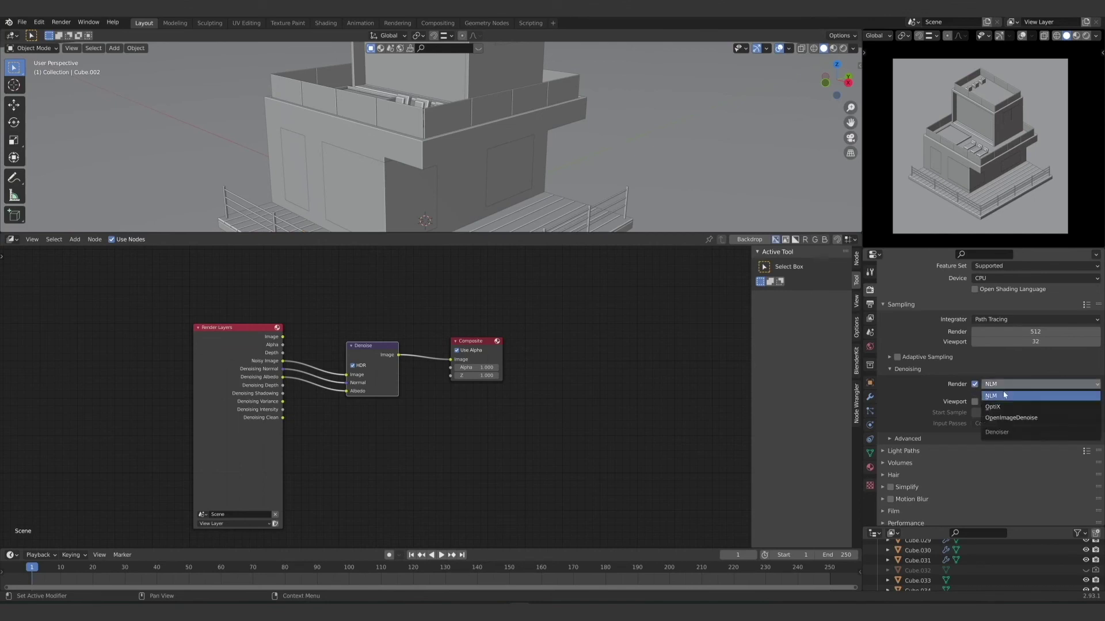
click(1011, 408)
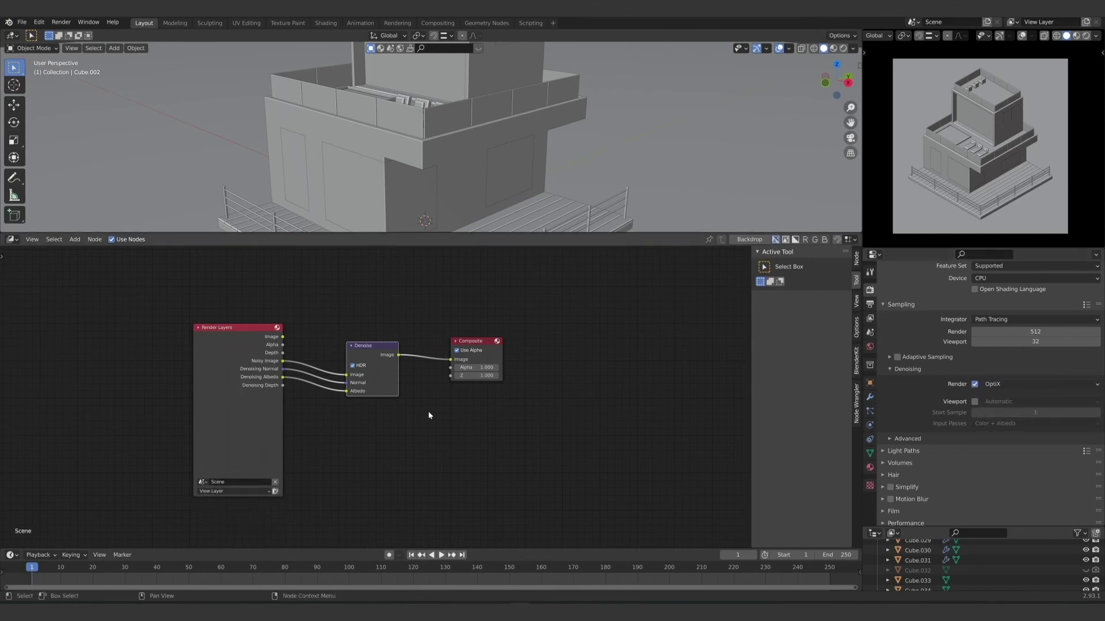
middle_drag(397, 424, 416, 433)
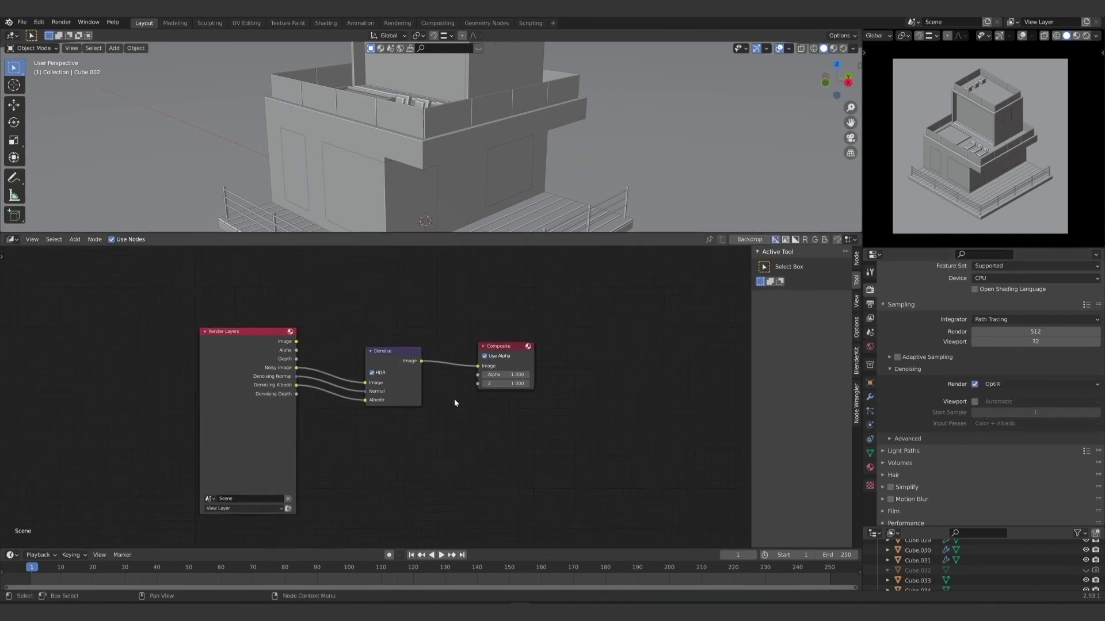
Step: Set render samples to 512 and save the project
scroll(927, 405, up, 2)
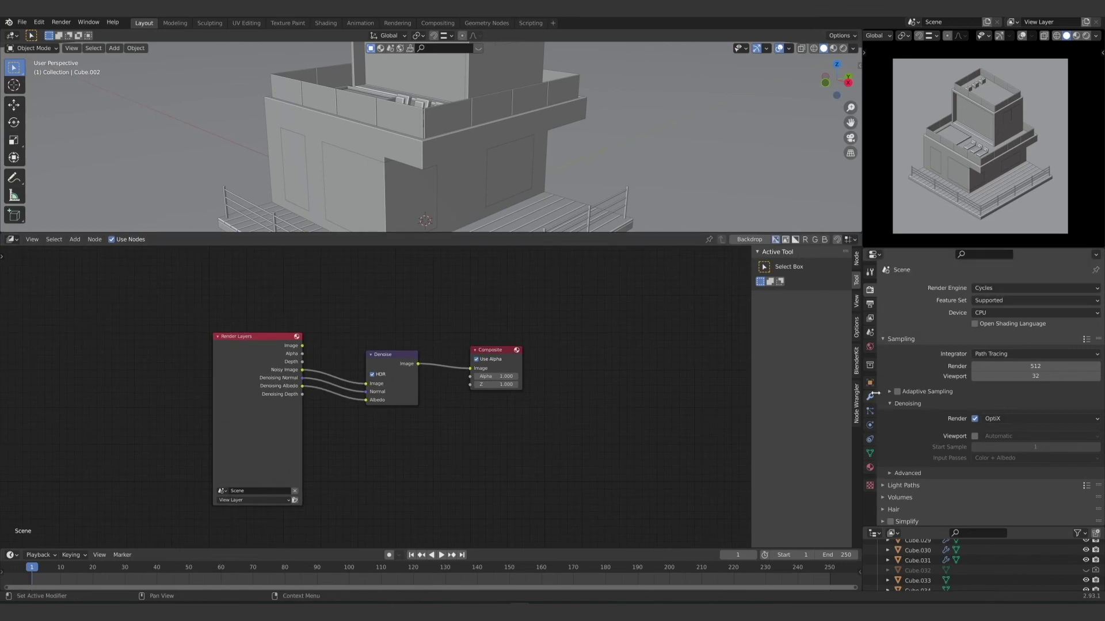
click(869, 304)
click(869, 290)
double_click(1054, 367)
text(512)
key(Return)
key(ctrl+s)
click(870, 305)
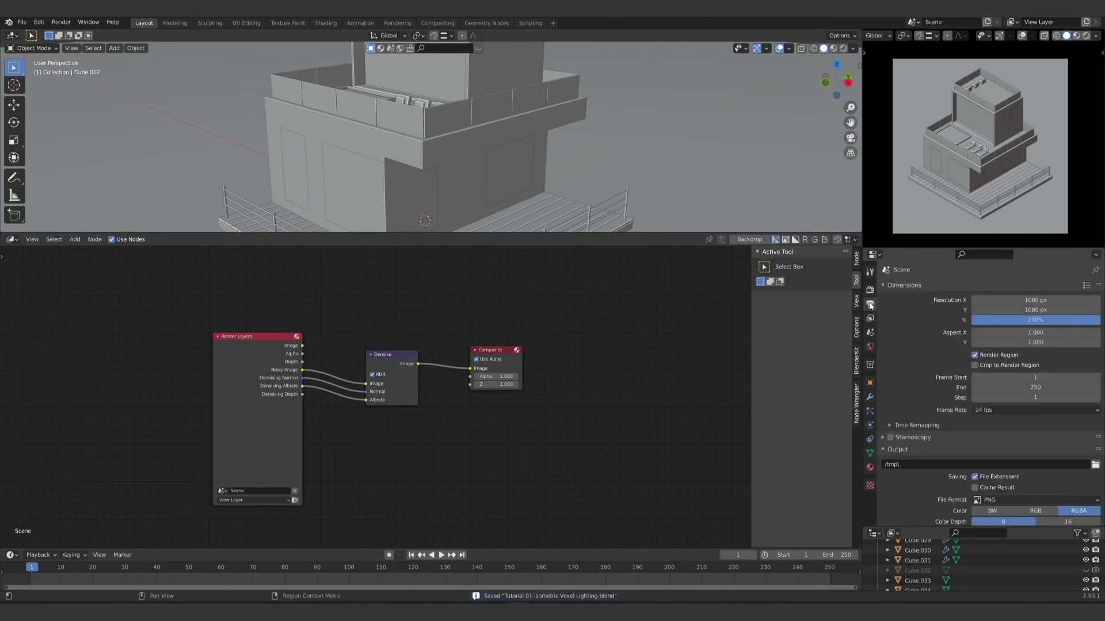
click(869, 289)
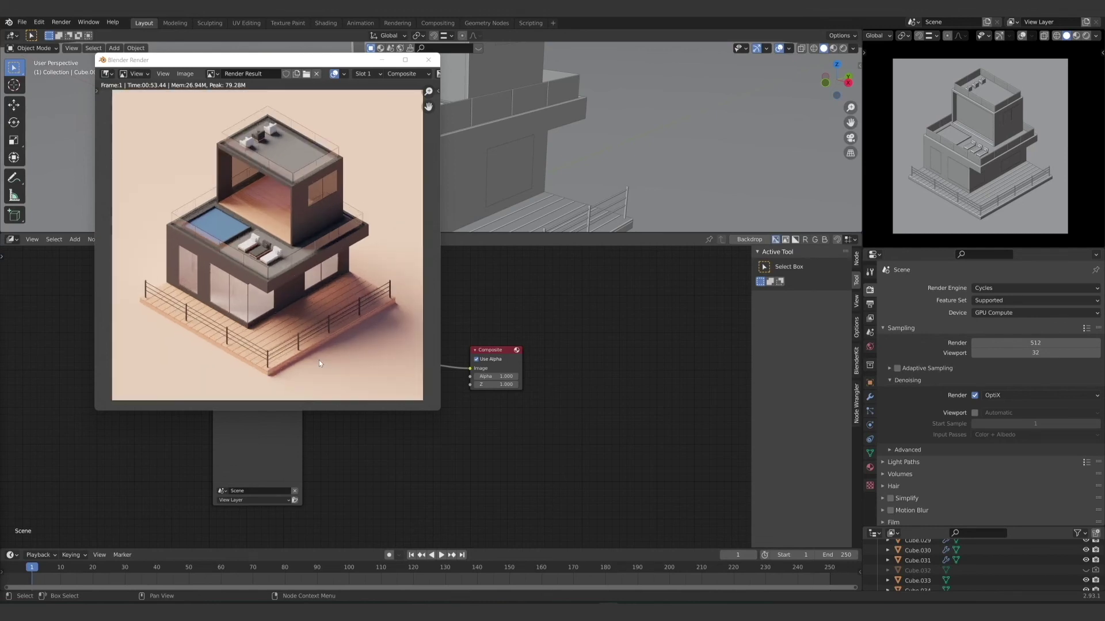
Step: Scroll through the Render Properties to review the settings for the final render
scroll(322, 358, down, 2)
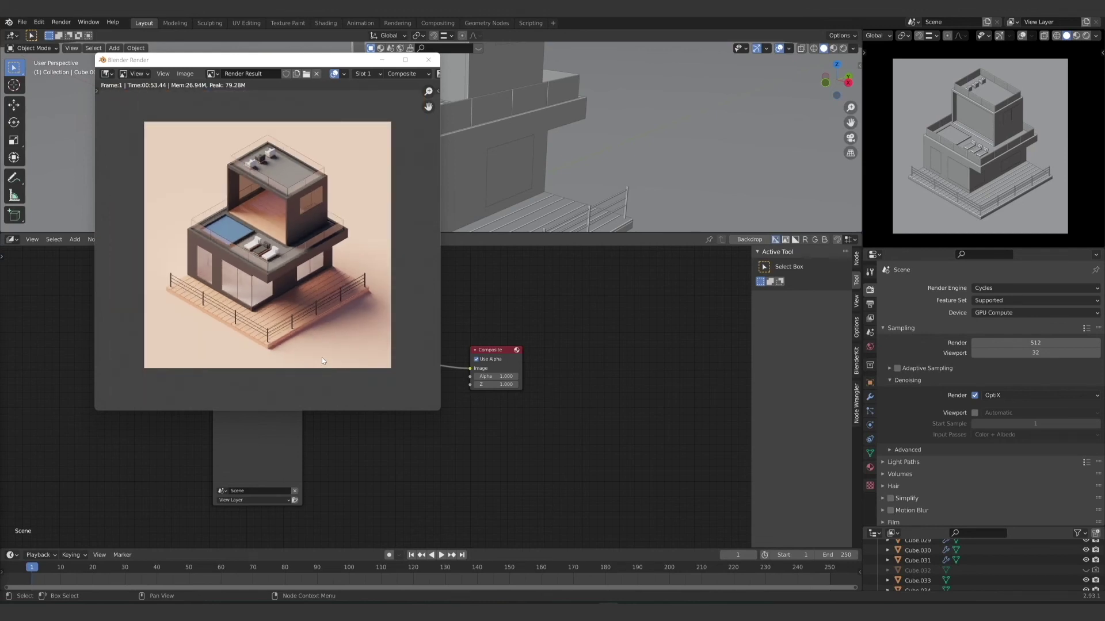
scroll(322, 357, up, 2)
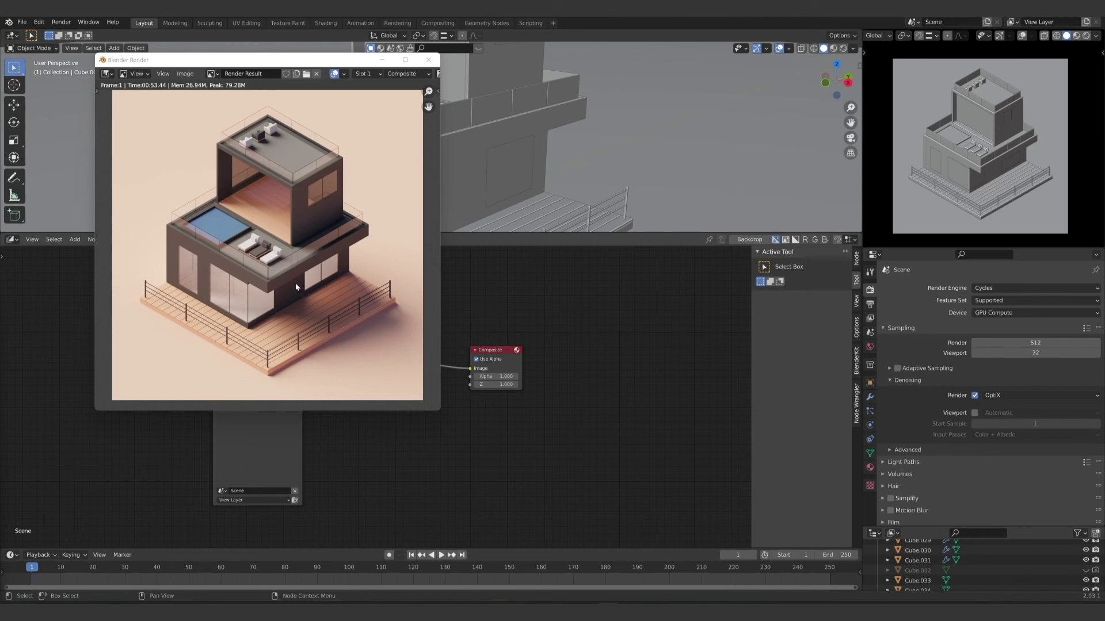
Step: Close the Blender render result window and open Area Options on the viewport–node editor border
scroll(294, 284, down, 1)
scroll(294, 284, up, 1)
click(428, 60)
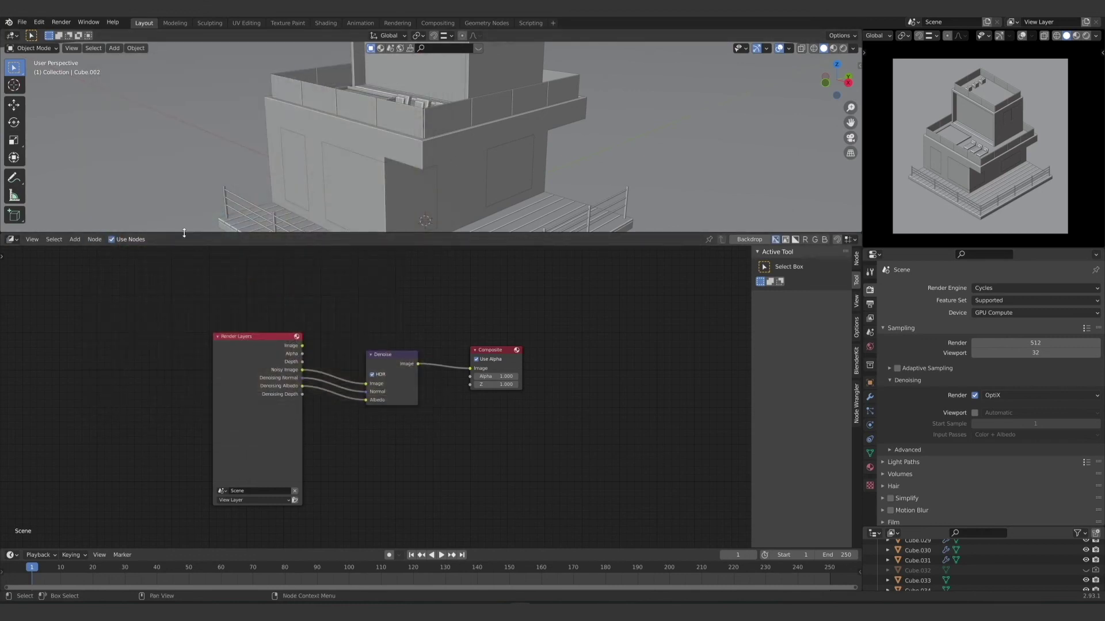
right_click(181, 233)
Step: Merge the node editor into the 3D viewport, switch to Rendered shading and delete the ground plane
click(180, 233)
click(372, 298)
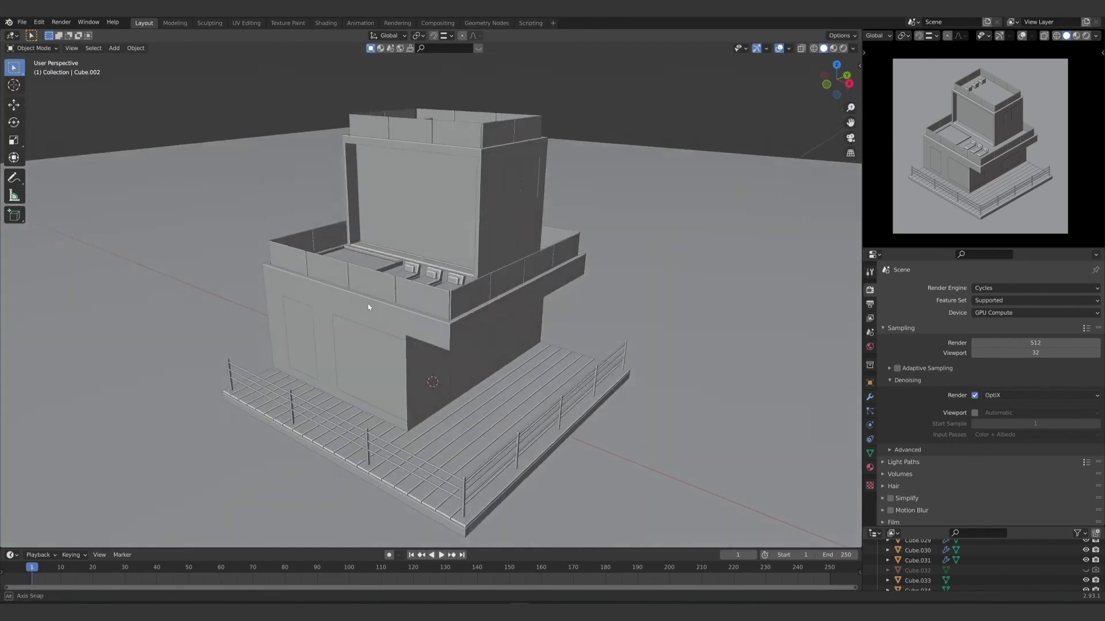
click(1085, 36)
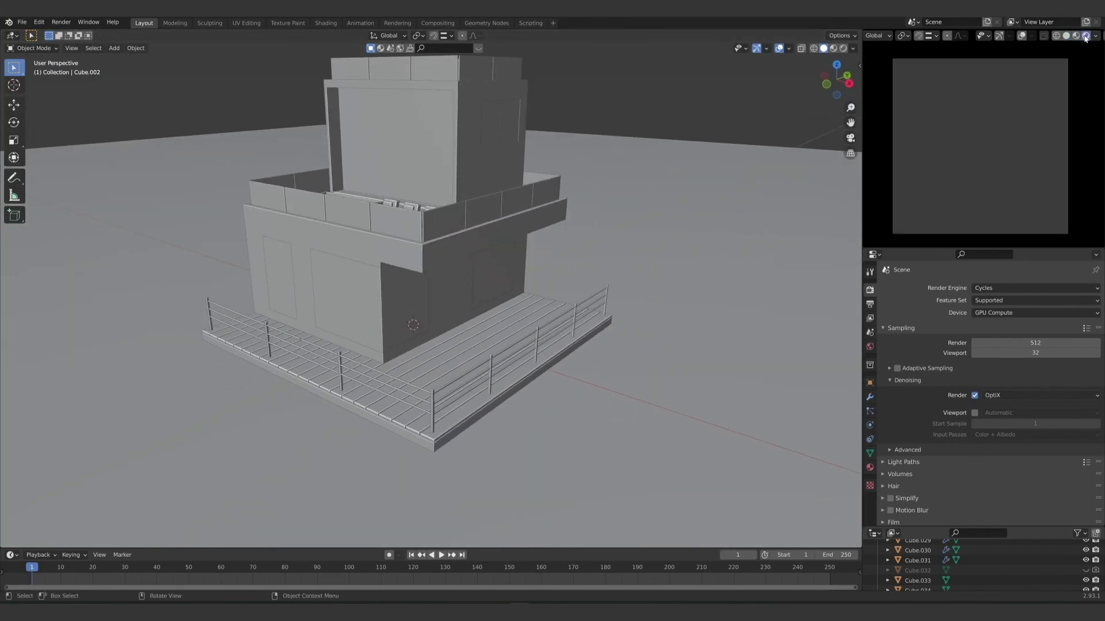
click(176, 202)
key(x)
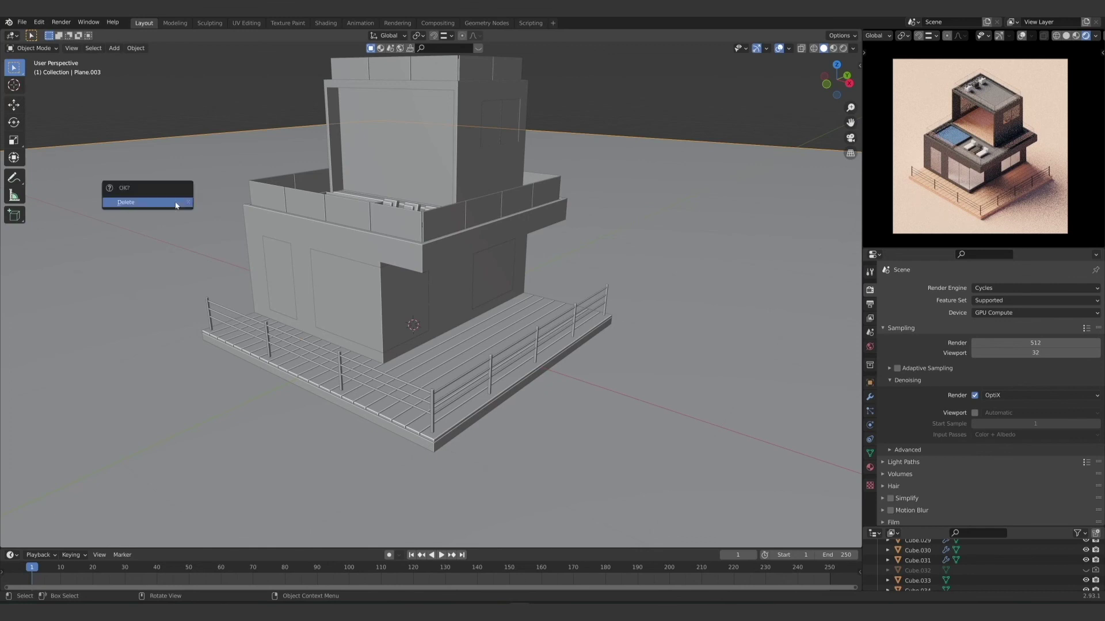
click(176, 203)
middle_drag(230, 235, 339, 288)
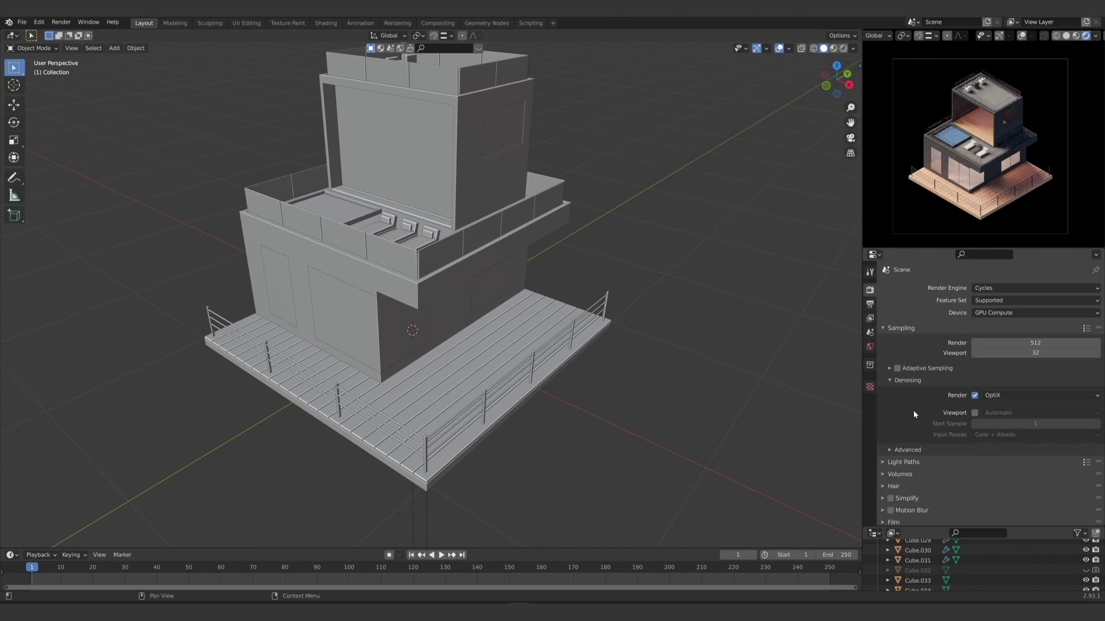
Step: Enable Film > Transparent and Transparent Glass, then check the house from several angles
scroll(913, 402, down, 3)
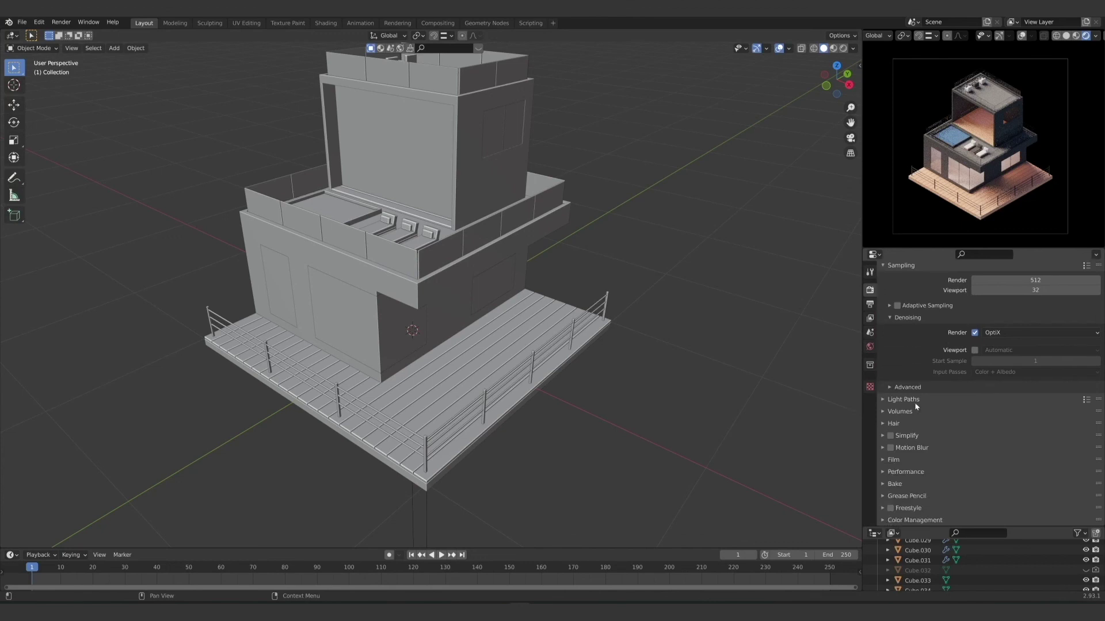
click(893, 461)
scroll(911, 464, down, 4)
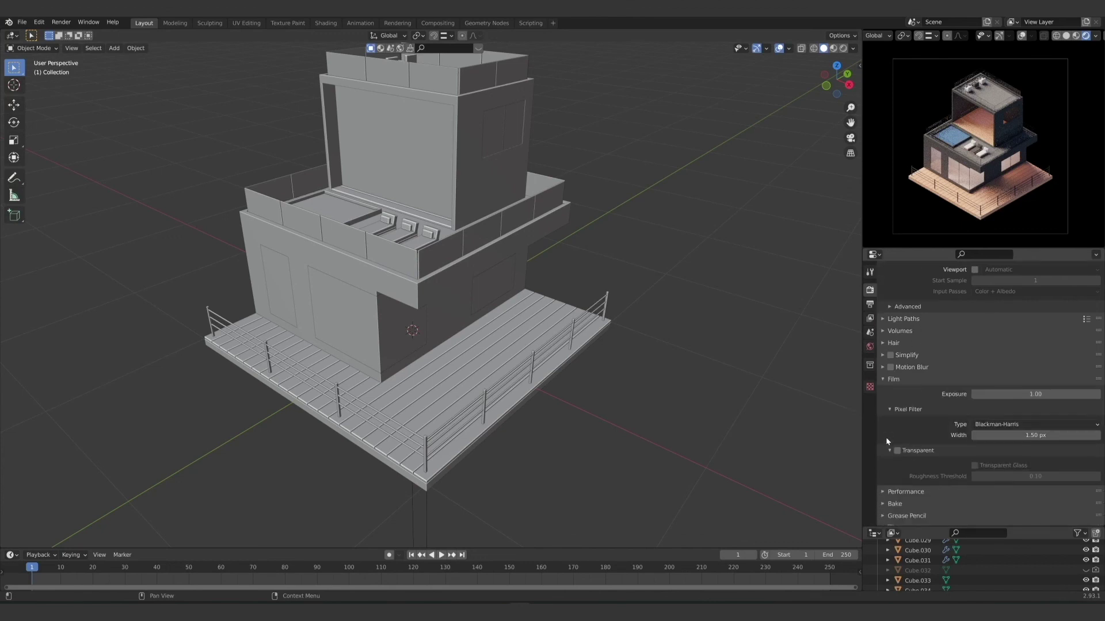
click(897, 451)
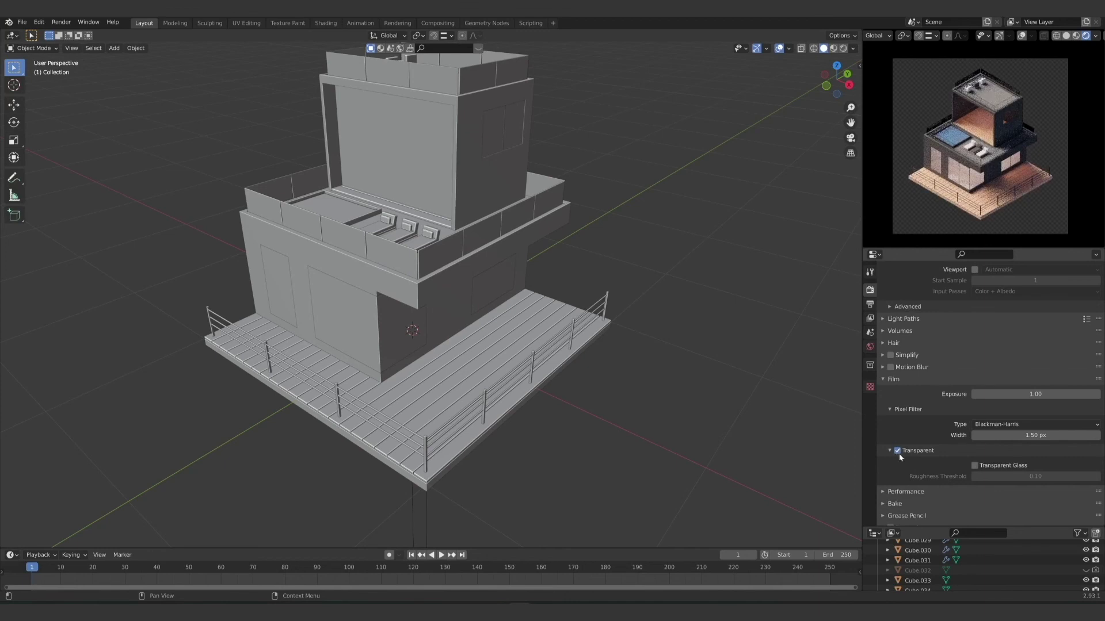
click(976, 466)
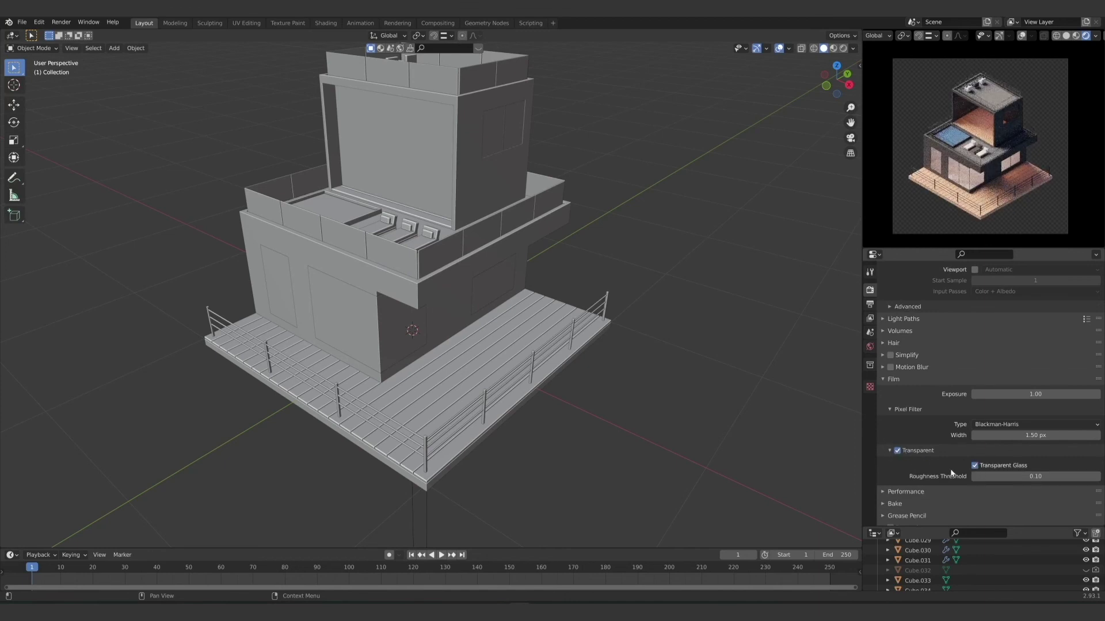
middle_drag(596, 251, 611, 416)
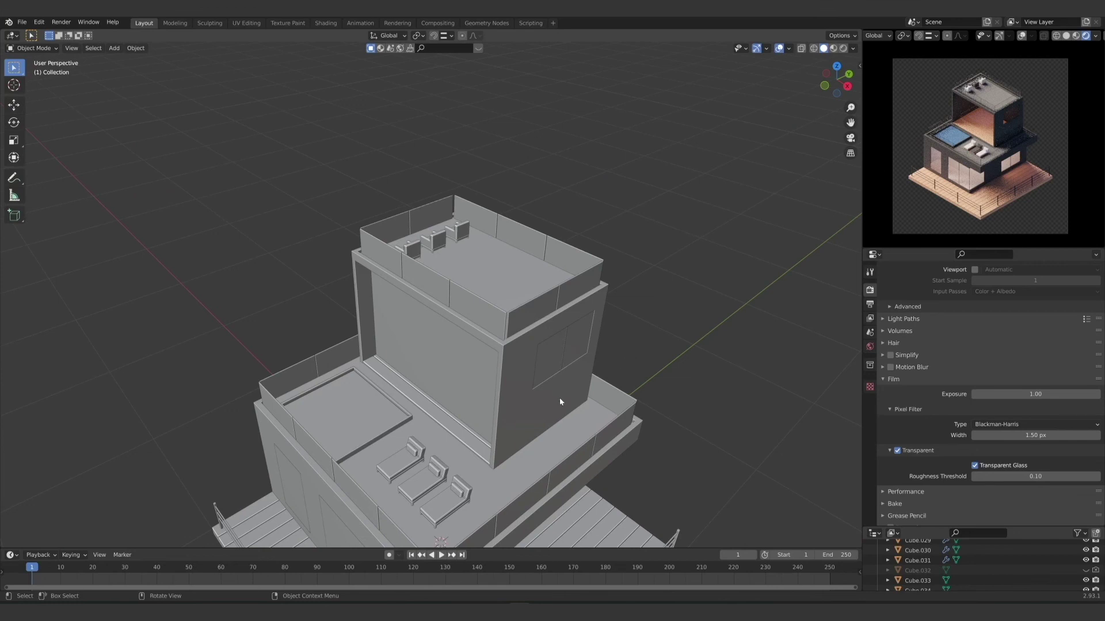
mouse_move(559, 398)
middle_down()
mouse_move(548, 409)
mouse_move(538, 368)
mouse_move(552, 402)
middle_up()
scroll(537, 371, down, 5)
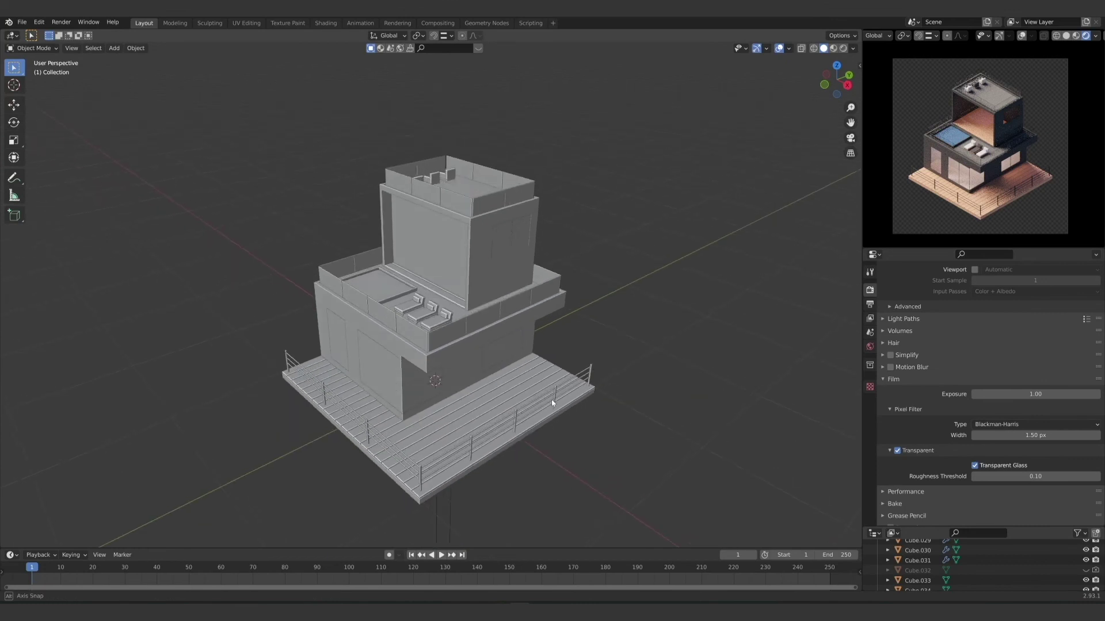
middle_drag(443, 378, 455, 403)
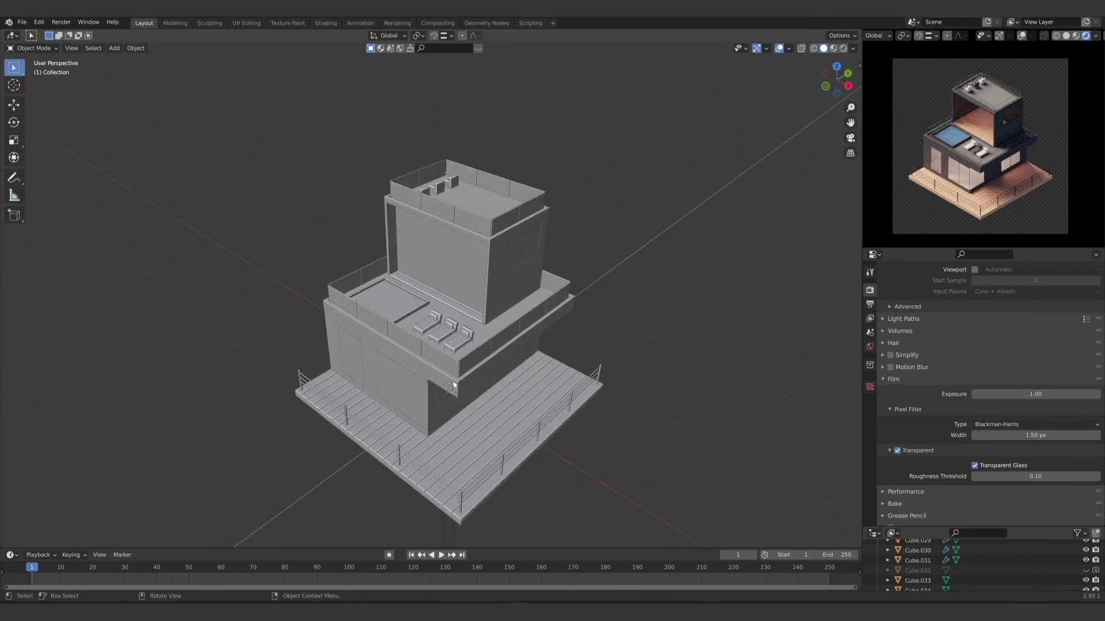
Step: Set the PNG output to 0% compression and 16-bit colour depth, and save the file
click(870, 305)
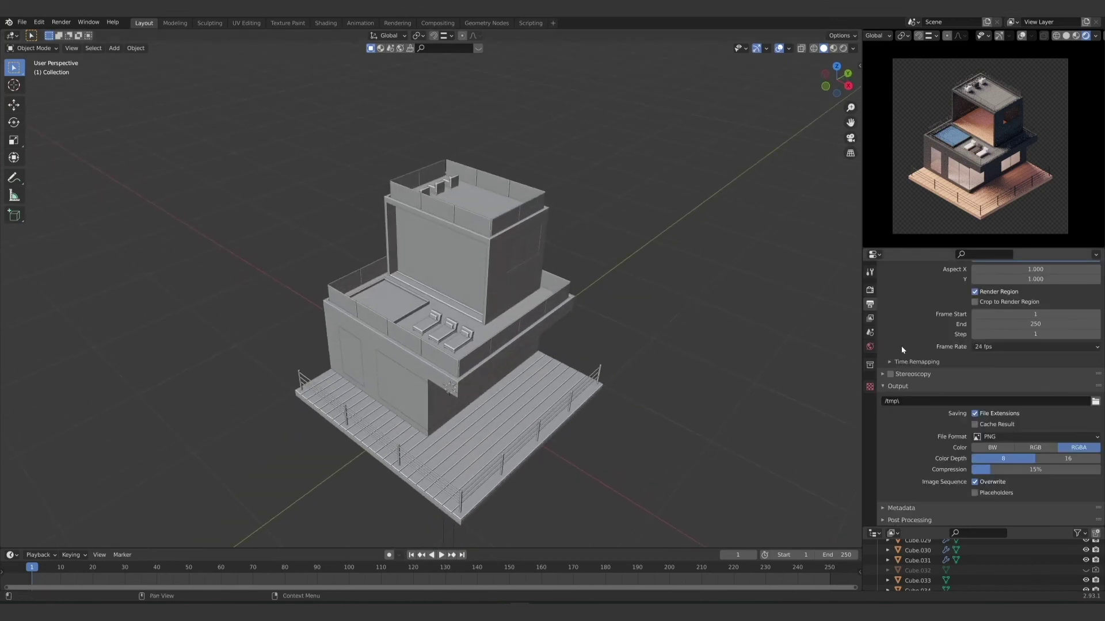
scroll(901, 347, up, 2)
scroll(900, 347, down, 2)
drag(1001, 469, 905, 468)
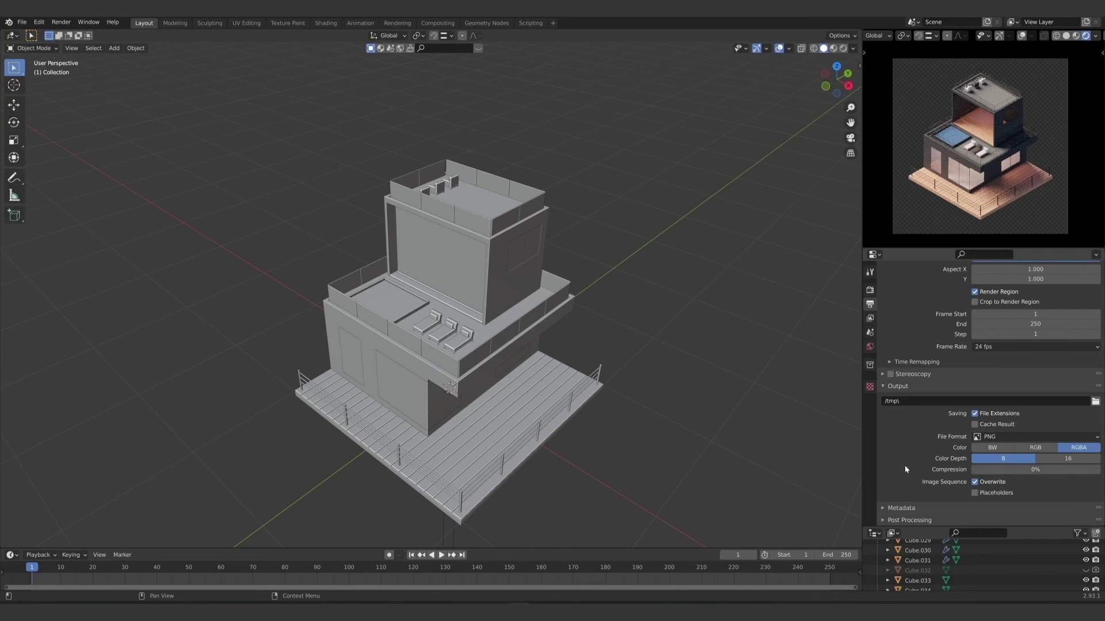
click(1067, 459)
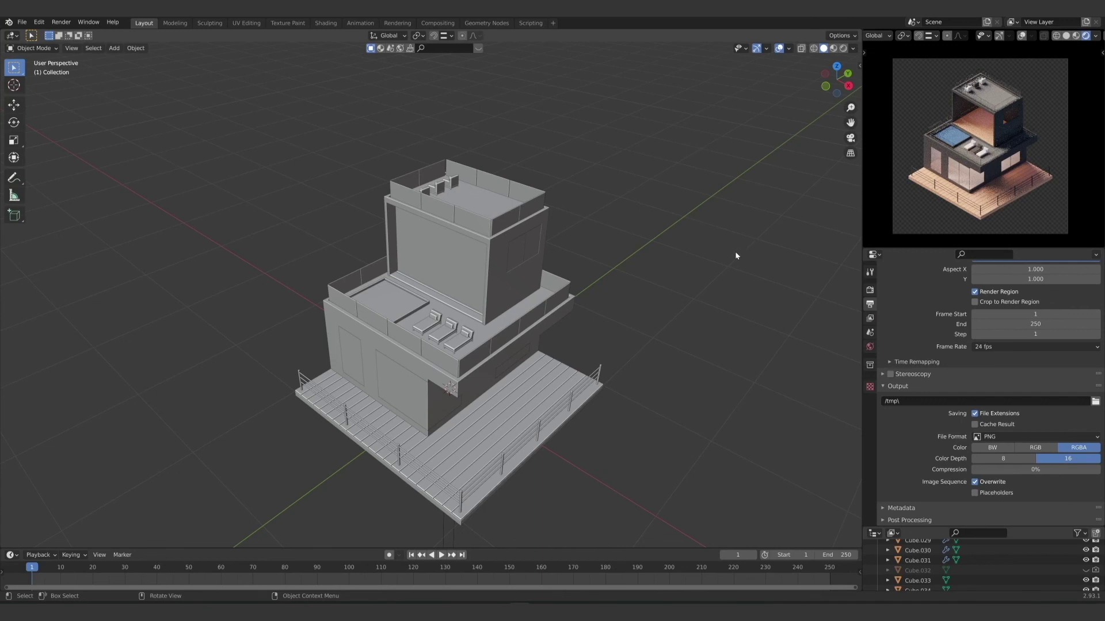
key(ctrl+s)
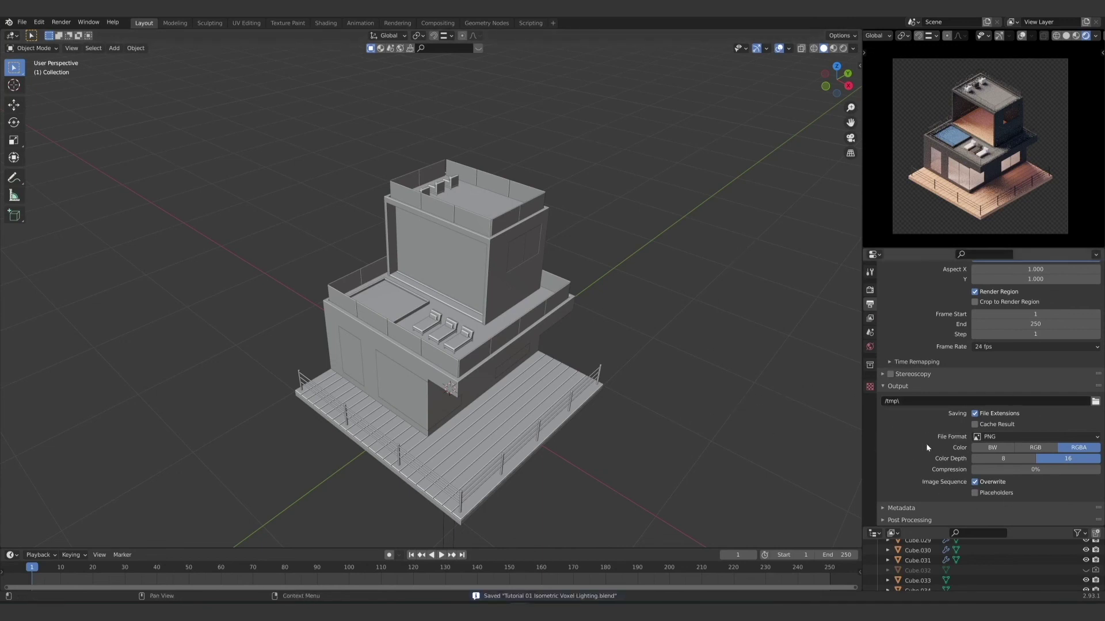
Step: Set the output resolution to 1920 × 1920 px, return to Solid shading and save
scroll(926, 444, up, 3)
click(1032, 301)
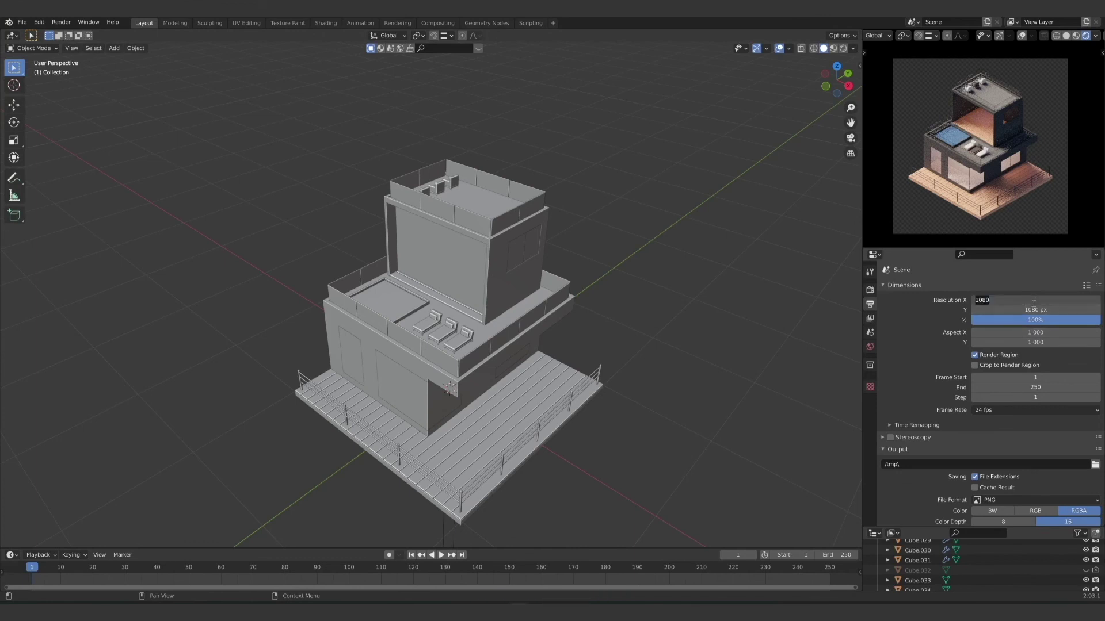
text(1)
click(1033, 308)
click(1047, 298)
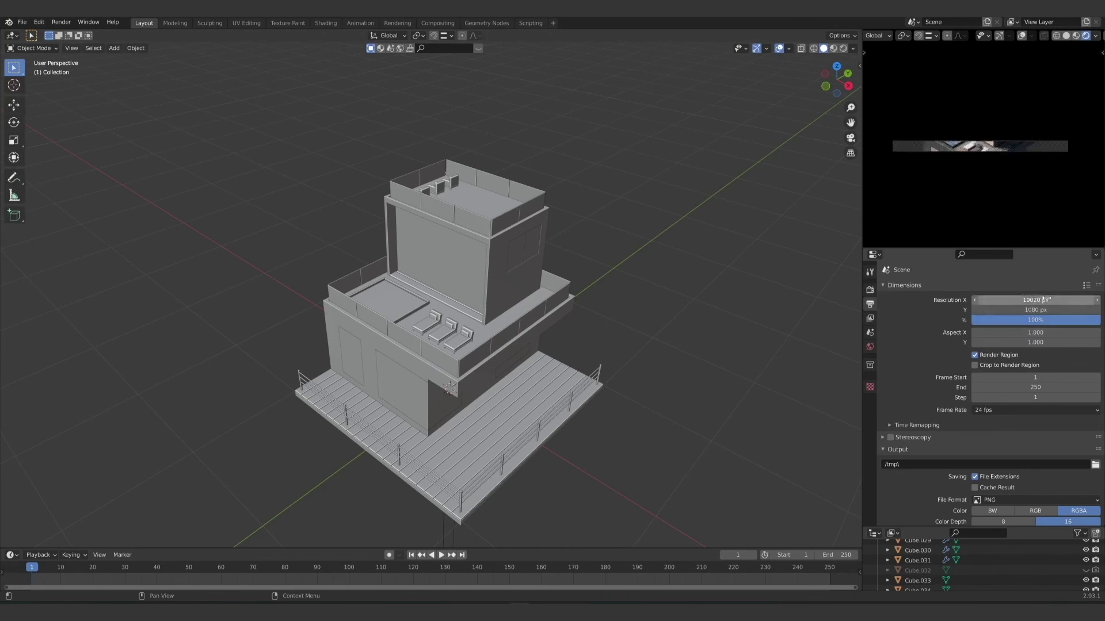
text(1)
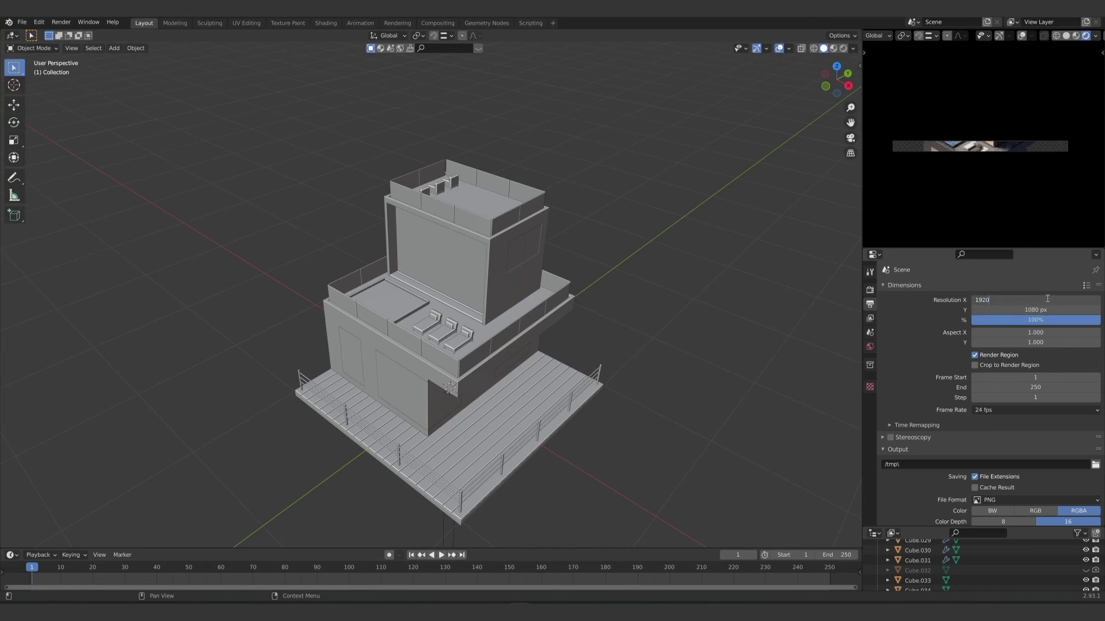
text(920)
click(1047, 310)
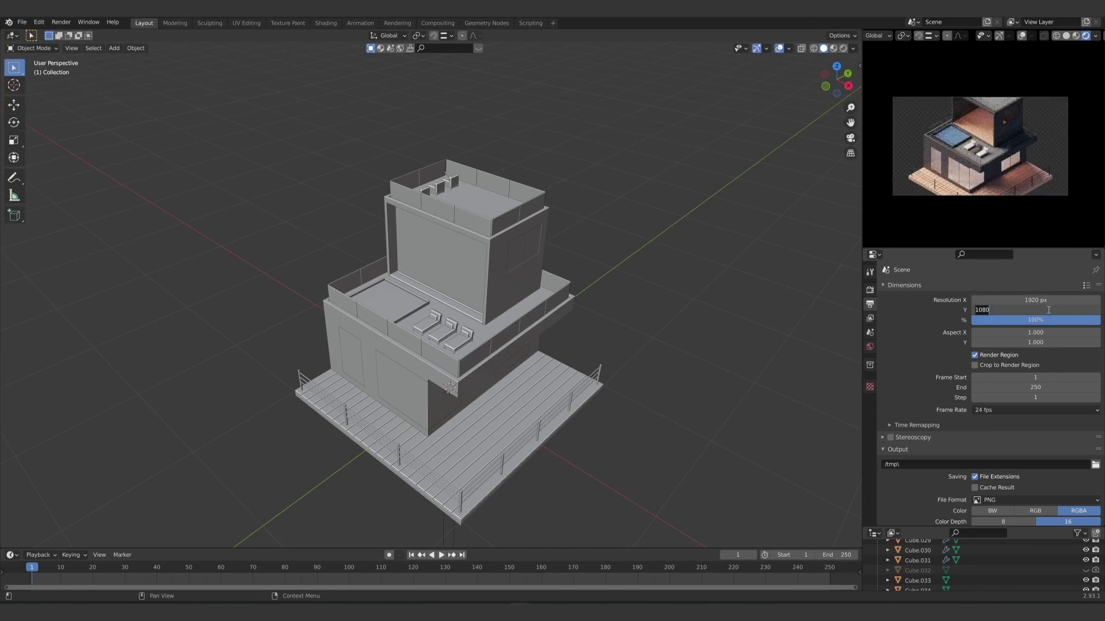
text(192)
key(Return)
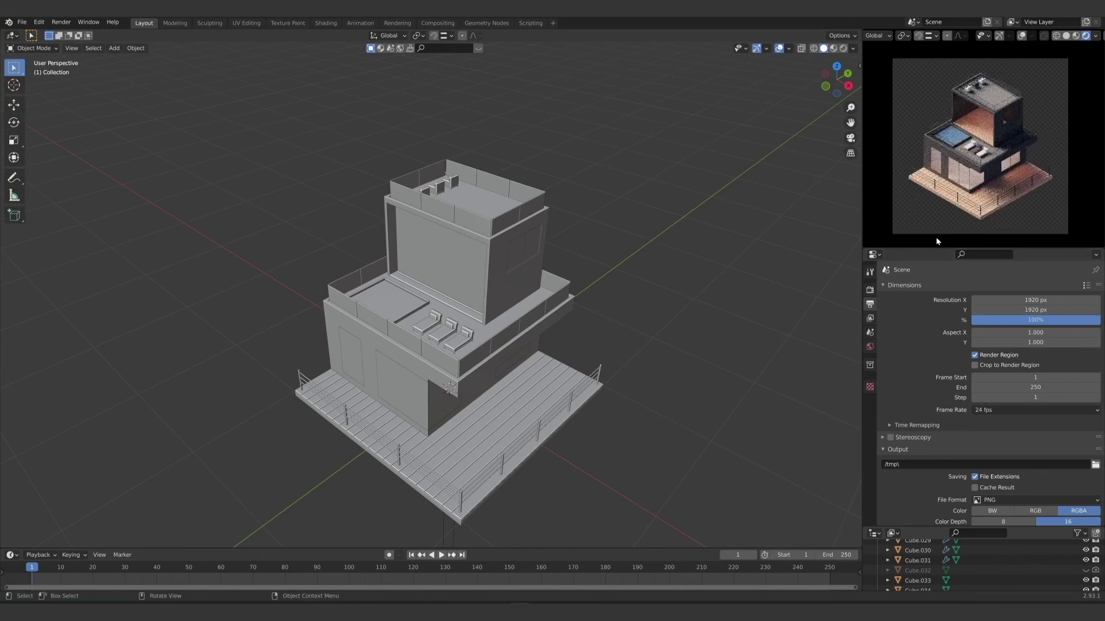
click(1066, 35)
key(ctrl+s)
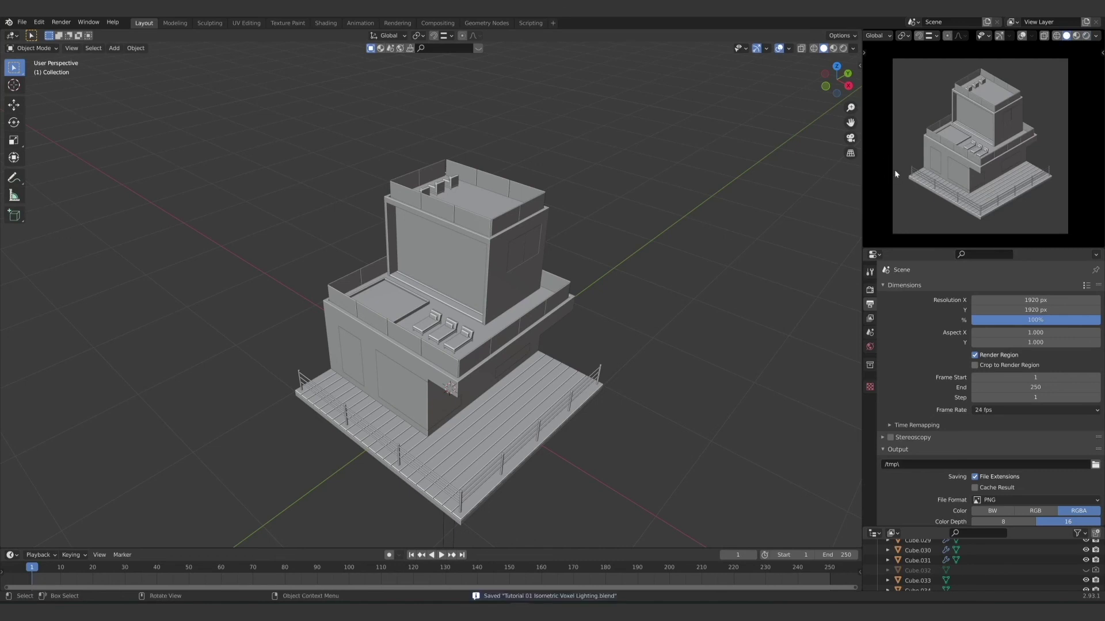
Step: Render the final house image with Render > Render Image and open the Image menu to save it
click(61, 22)
click(64, 31)
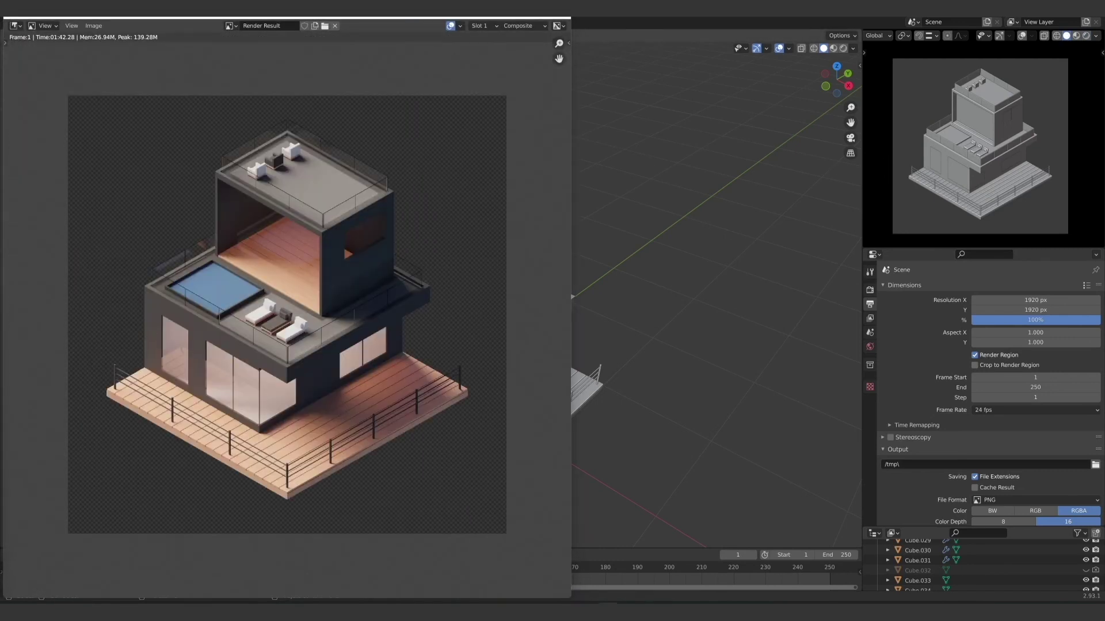
scroll(275, 291, up, 1)
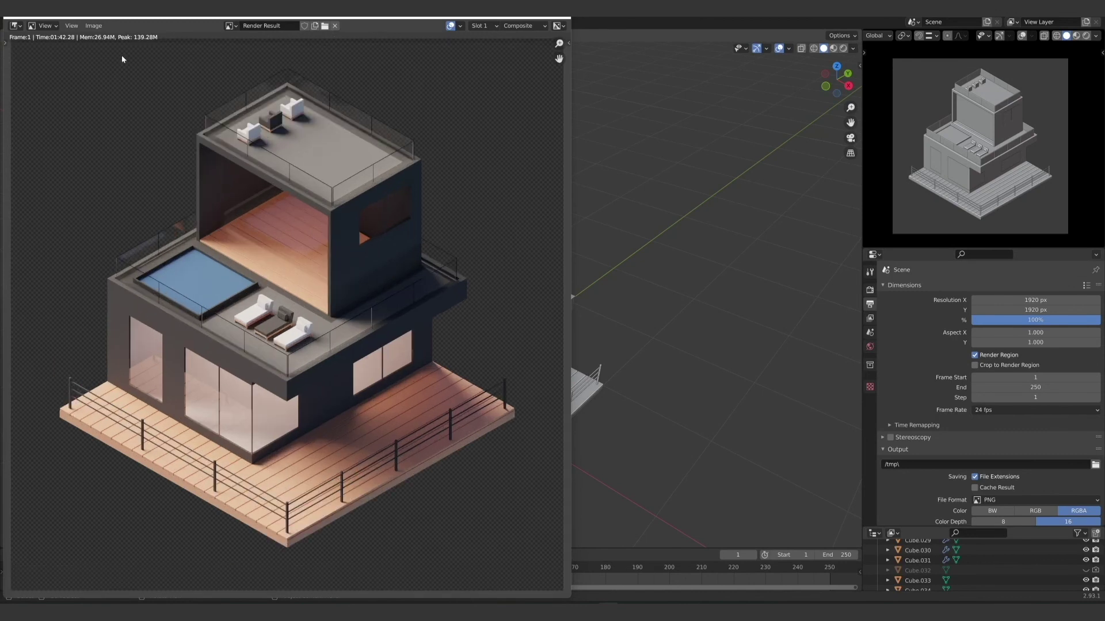
click(94, 25)
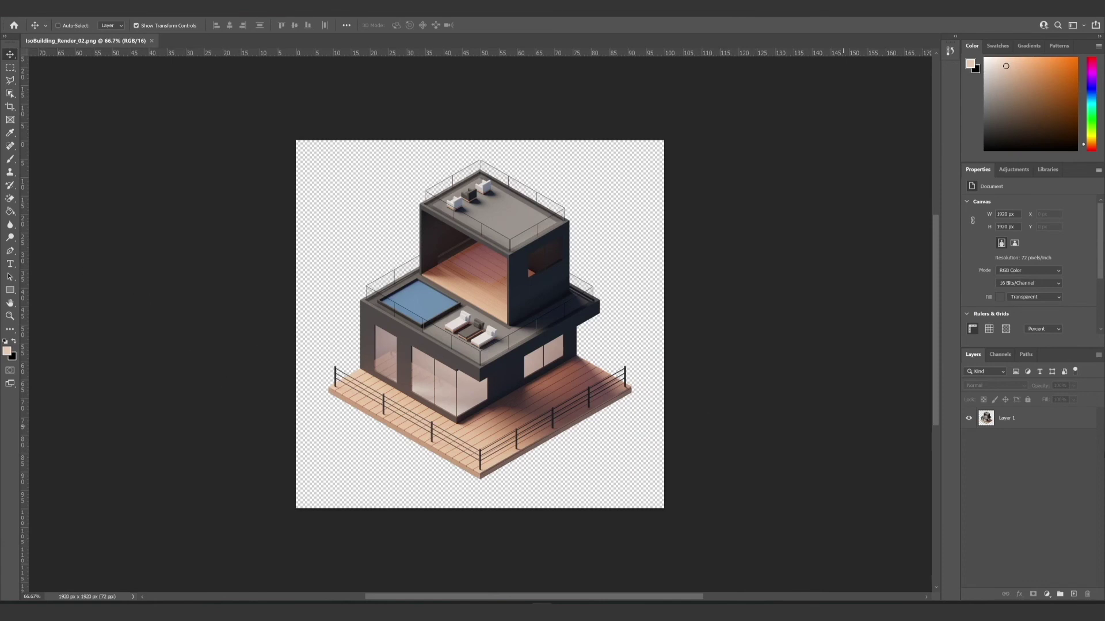
Step: Create a new layer beneath Layer 1 and name it Bg
click(1073, 594)
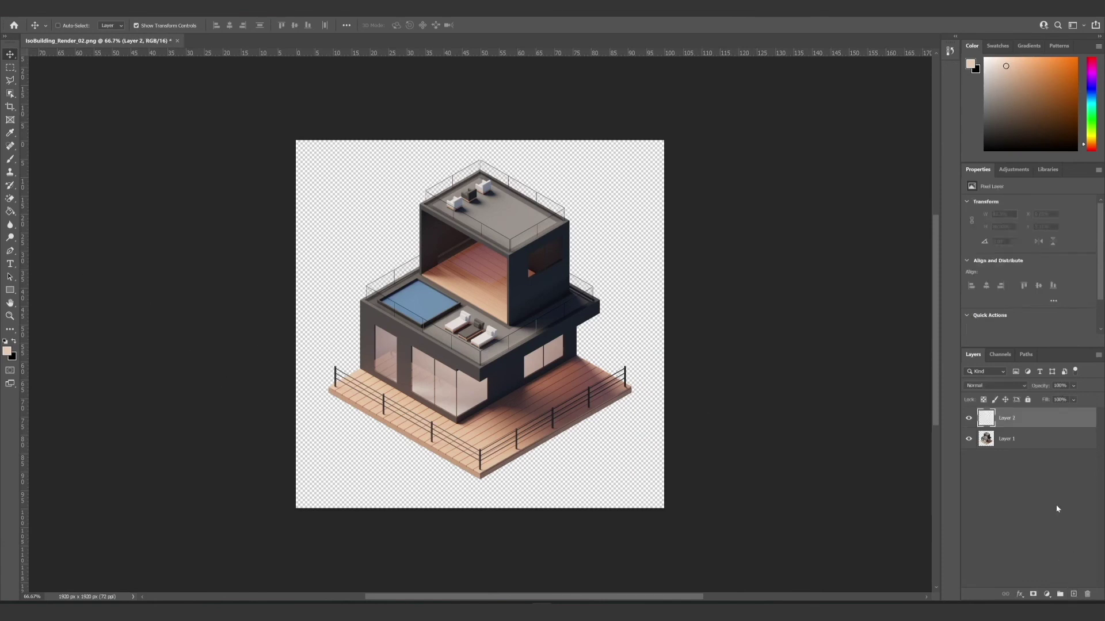
drag(1025, 426, 1020, 464)
double_click(1011, 439)
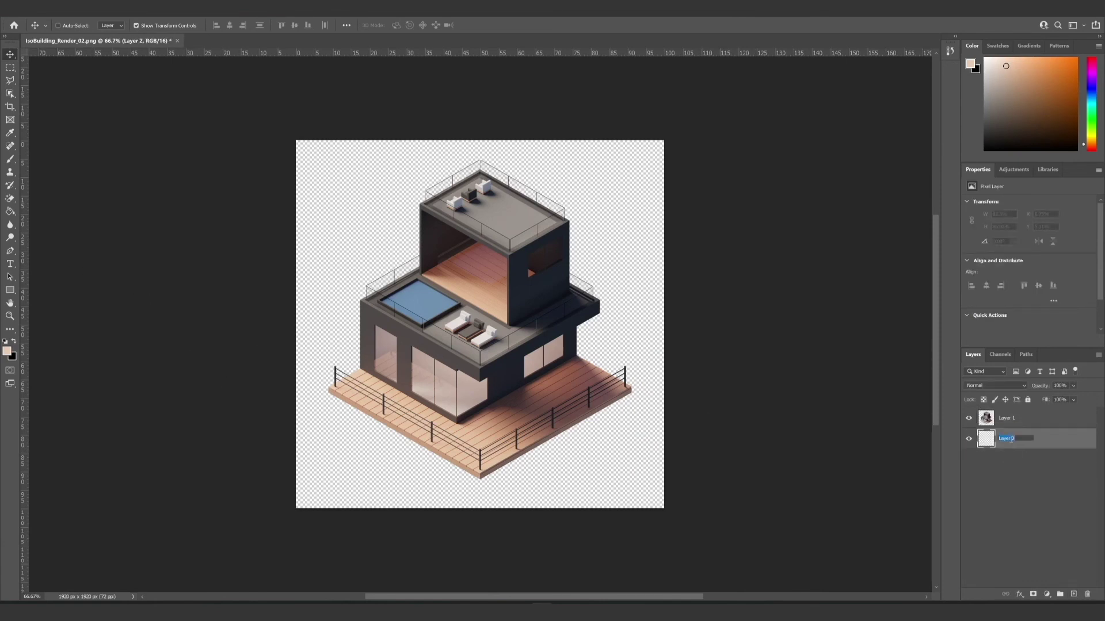
text(Bg)
key(Return)
Step: Fill Bg with peach #e7c9b1 using the Paint Bucket, then duplicate Layer 1
click(7, 350)
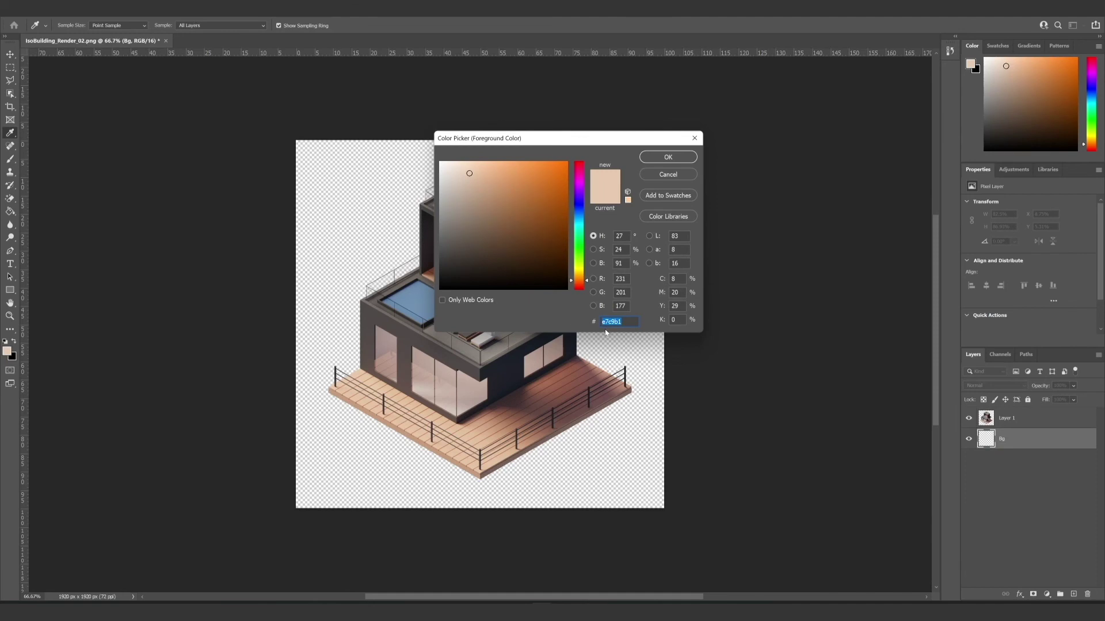
click(661, 158)
key(g)
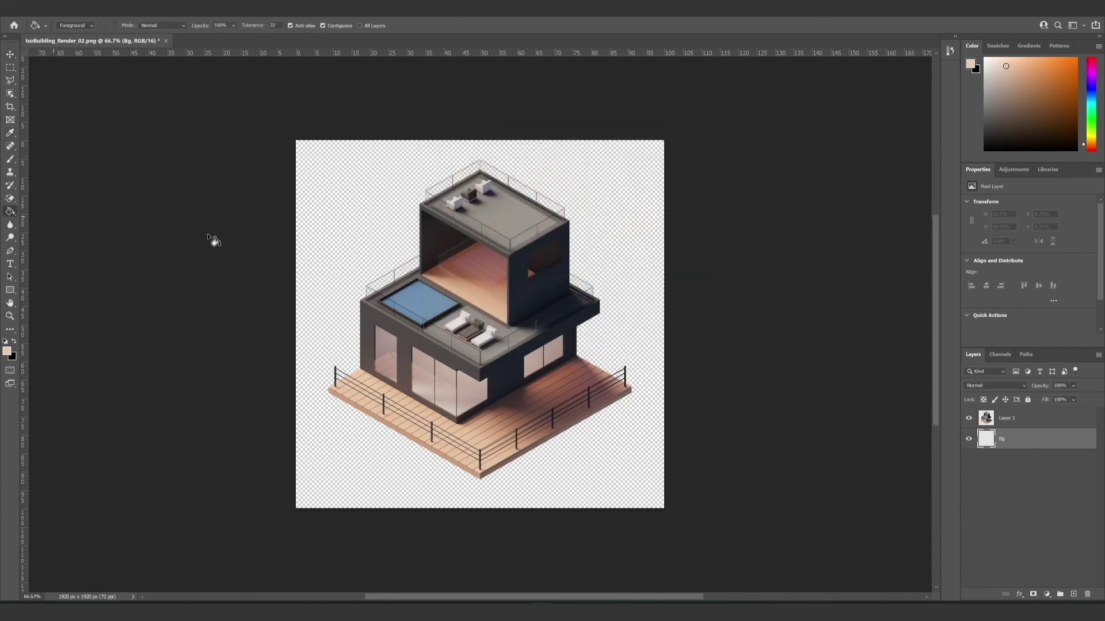
click(382, 235)
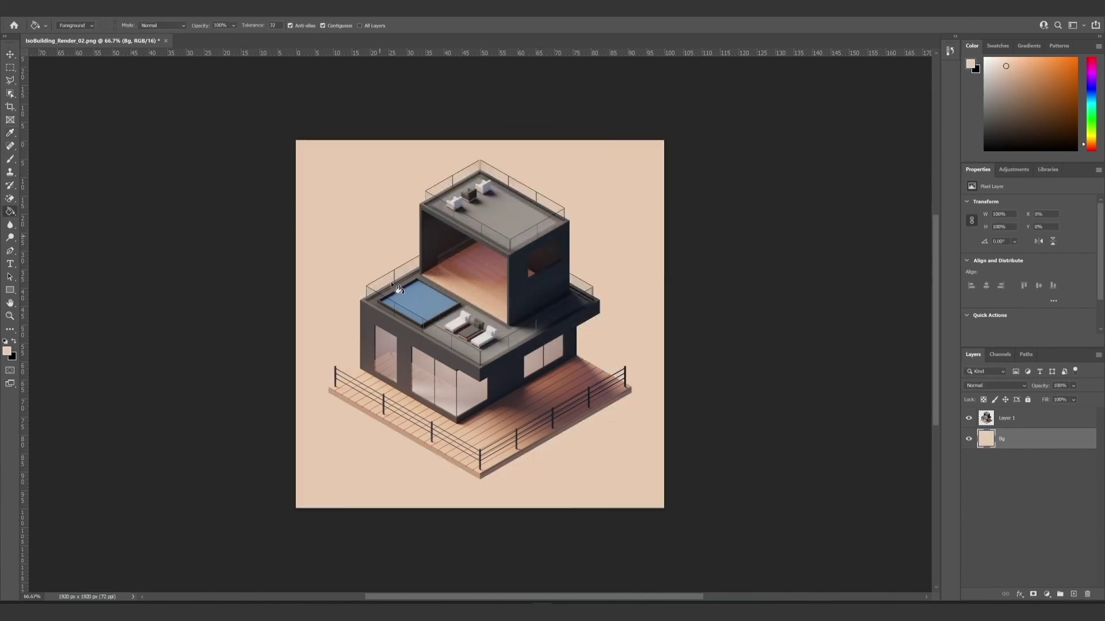
click(1038, 424)
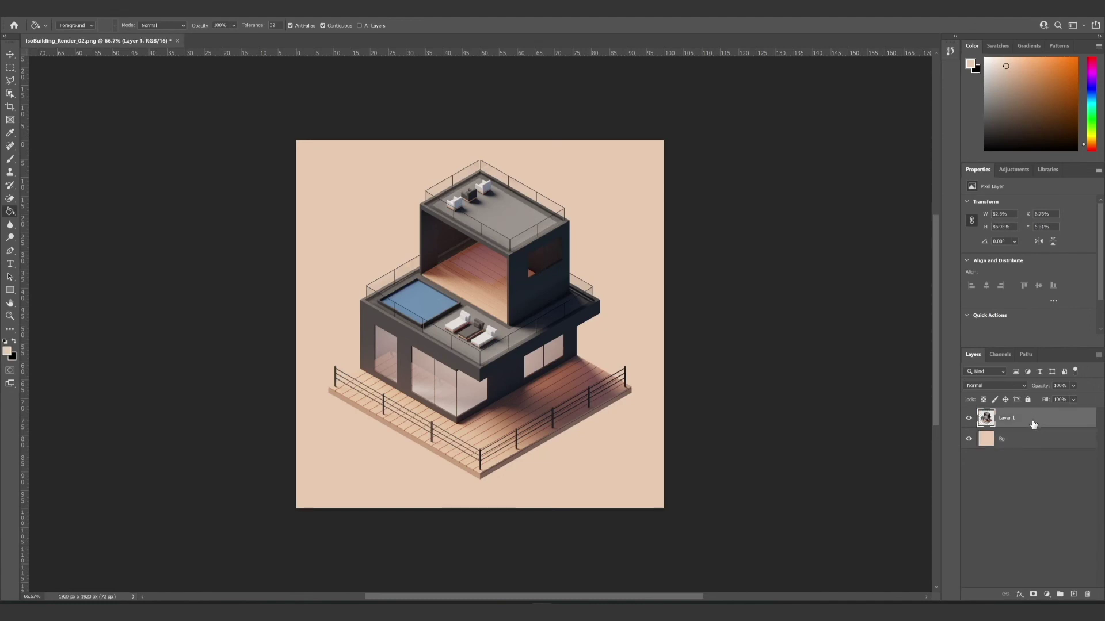
key(ctrl+j)
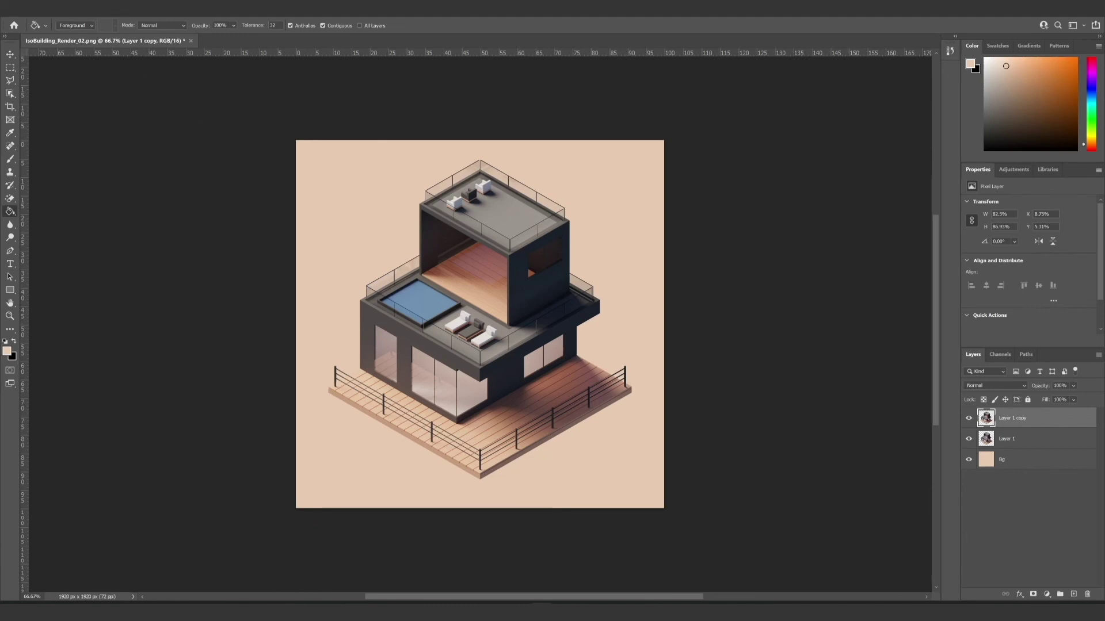
Step: Open the Camera Raw Filter on the copy and set Temperature +7, Tint +5, Exposure +0.20, Contrast −12
click(141, 8)
click(166, 76)
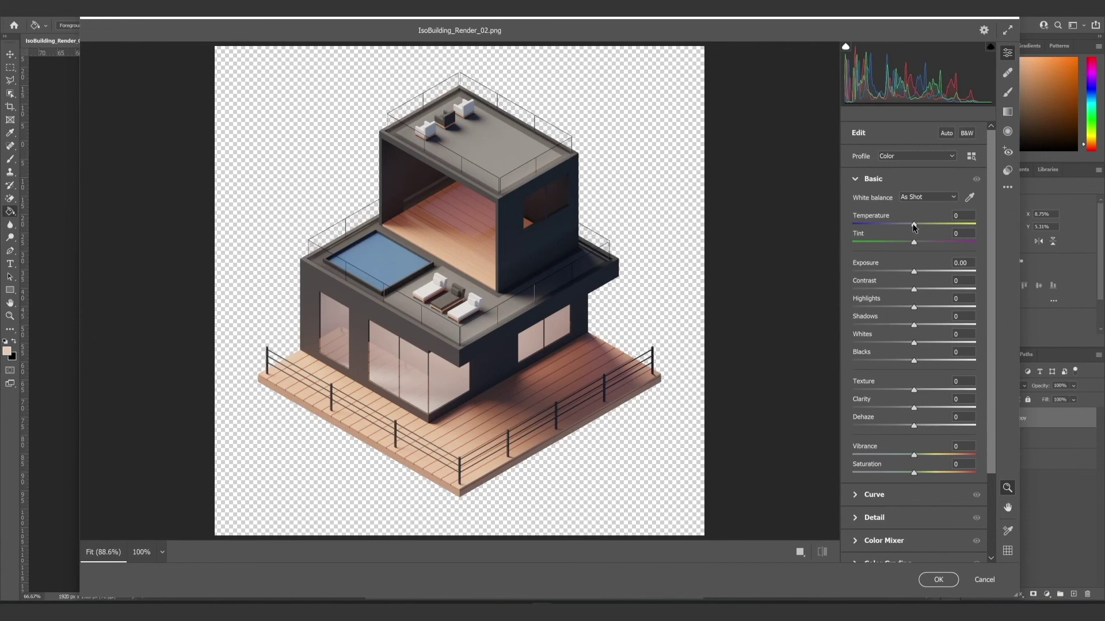
drag(914, 226, 913, 328)
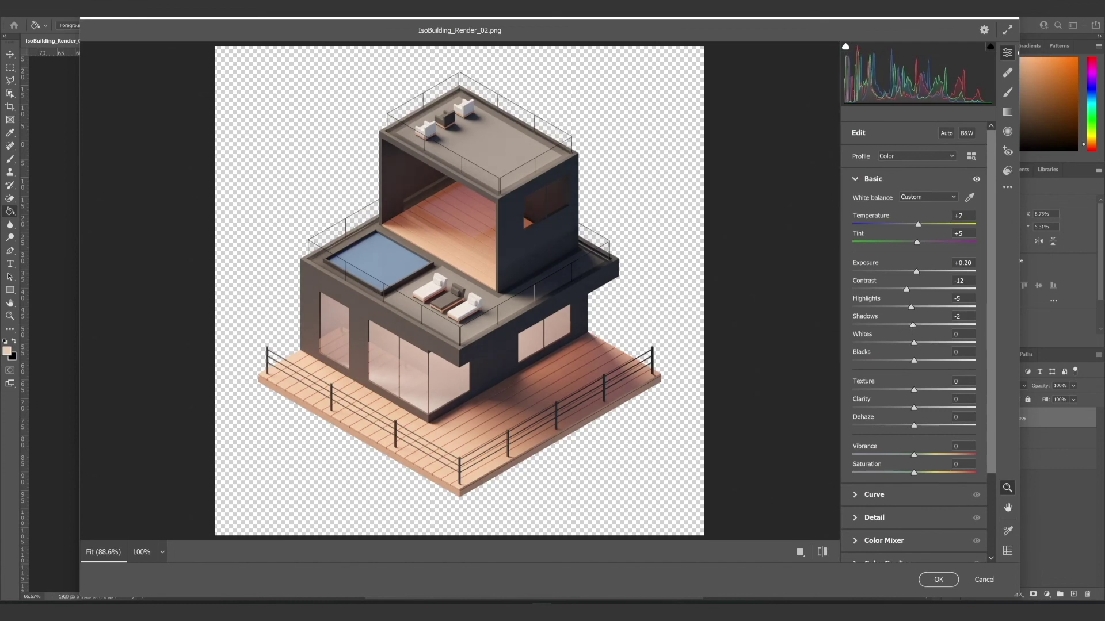
key(Return)
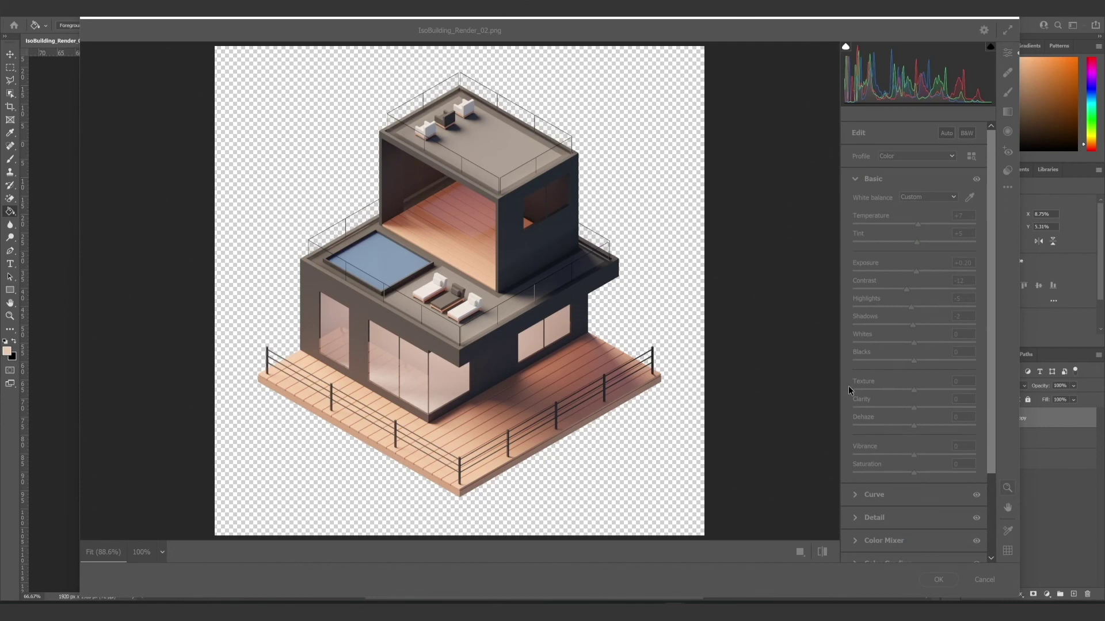
Step: Set Shadows −8, Texture +33, Clarity +7 and Dehaze −4, comparing before and after
drag(913, 326, 915, 363)
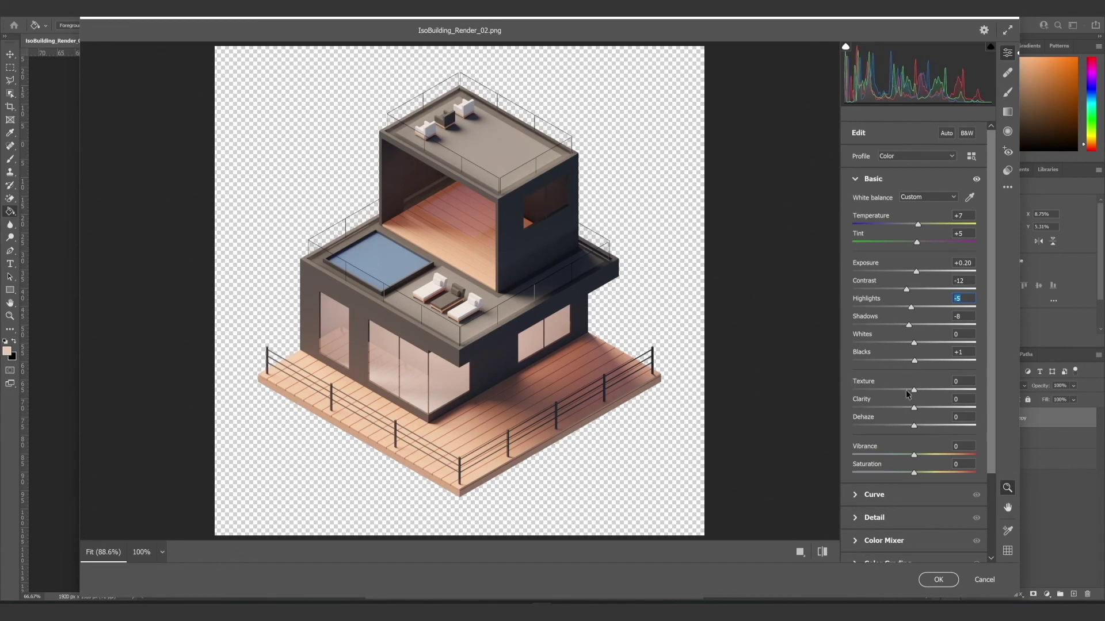
drag(914, 390, 917, 428)
click(822, 552)
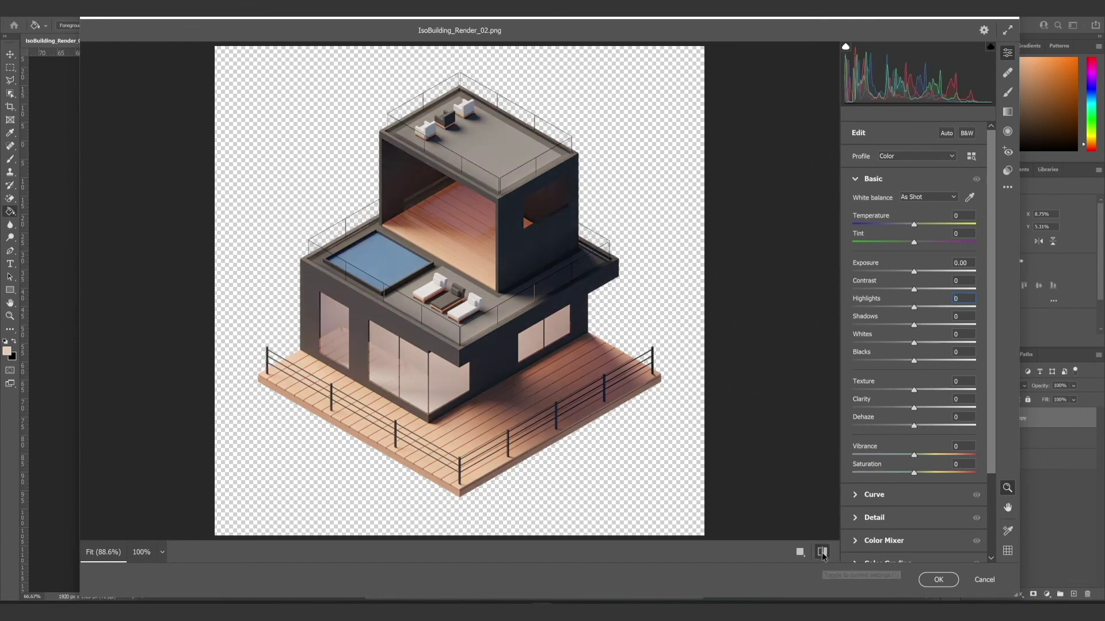
click(822, 553)
click(822, 552)
click(822, 552)
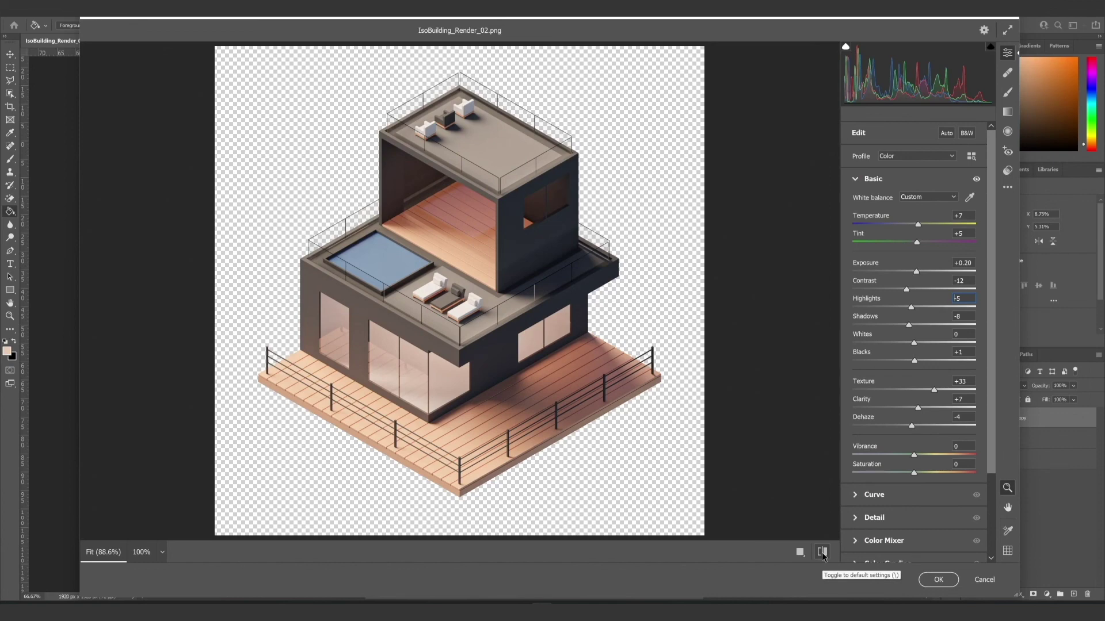
Step: Apply the Camera Raw grade and hide the original Layer 1, leaving Layer 1 copy visible
click(928, 578)
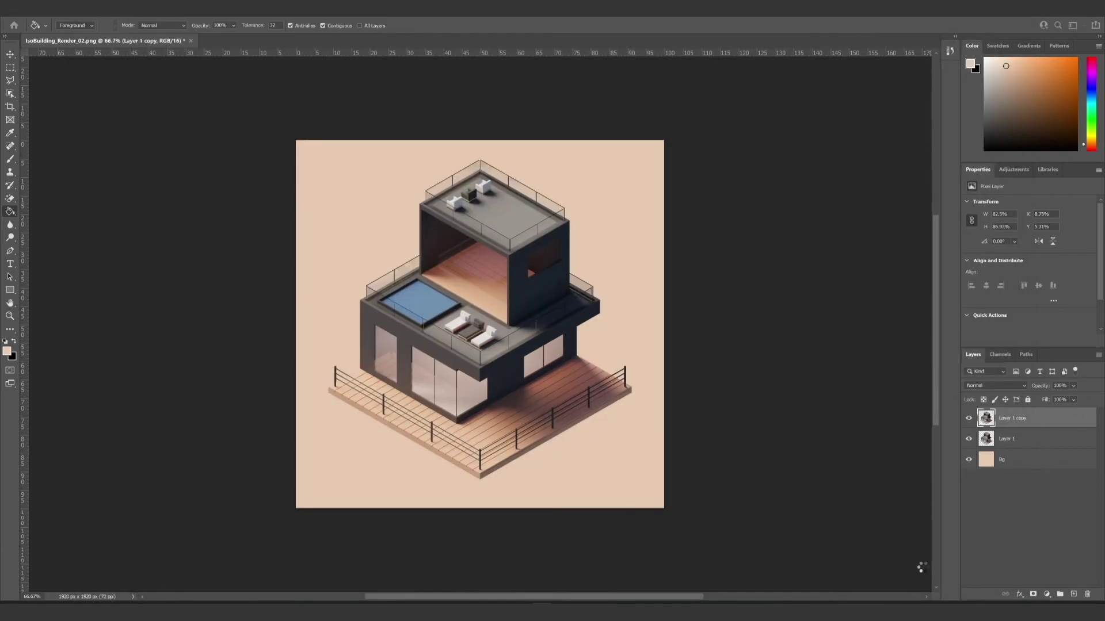
click(970, 420)
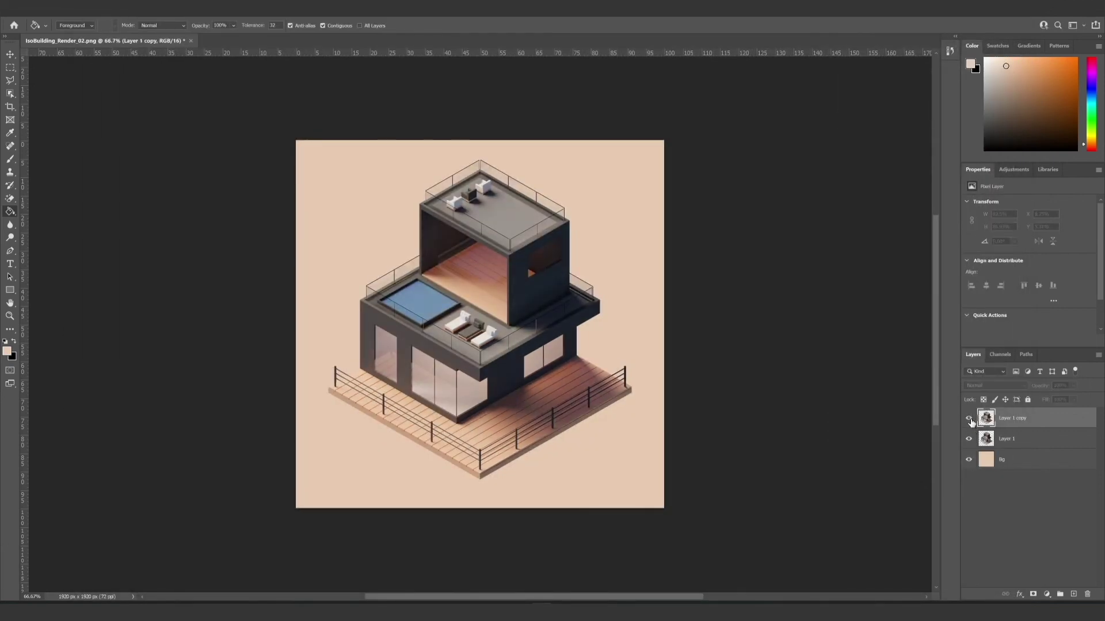
click(970, 421)
click(1011, 489)
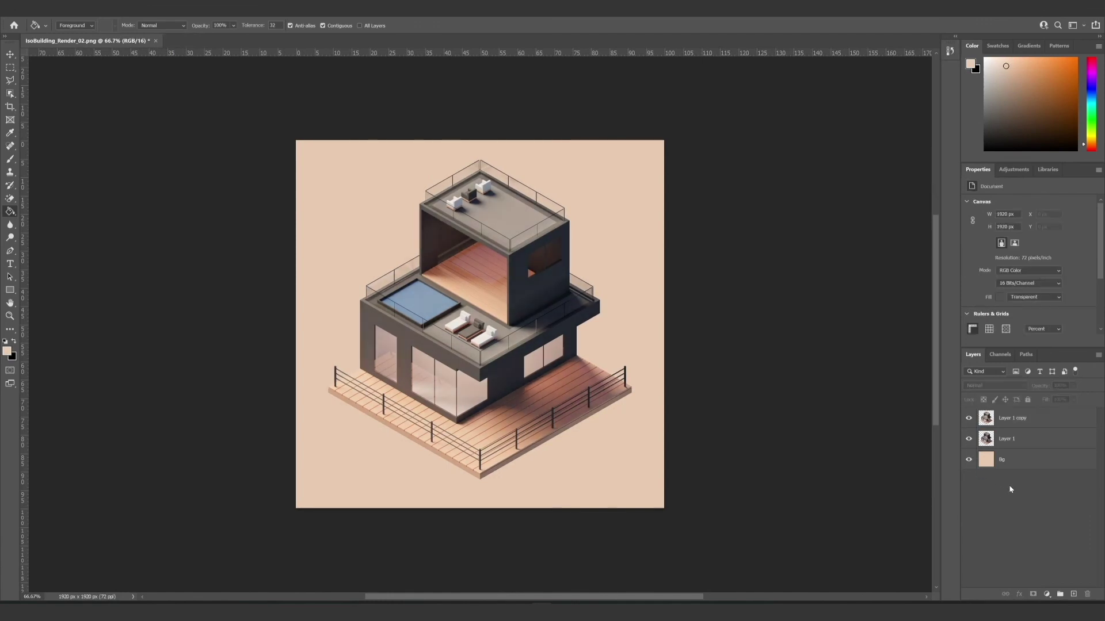
click(1026, 421)
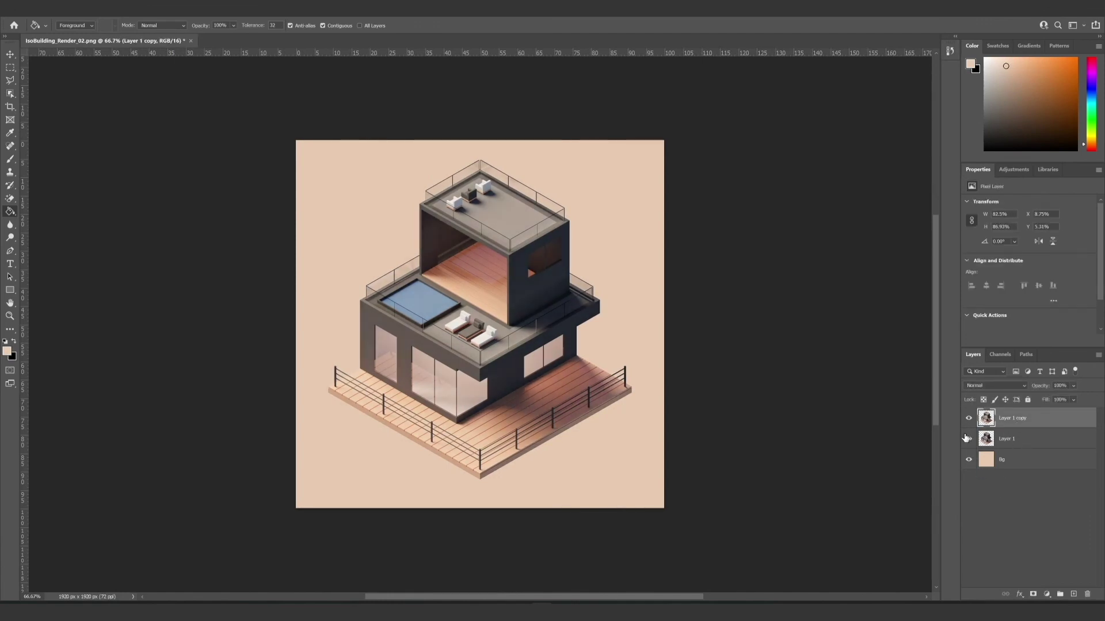
click(969, 440)
Step: Free Transform Layer 1 copy to shrink the house toward the canvas centre
click(10, 54)
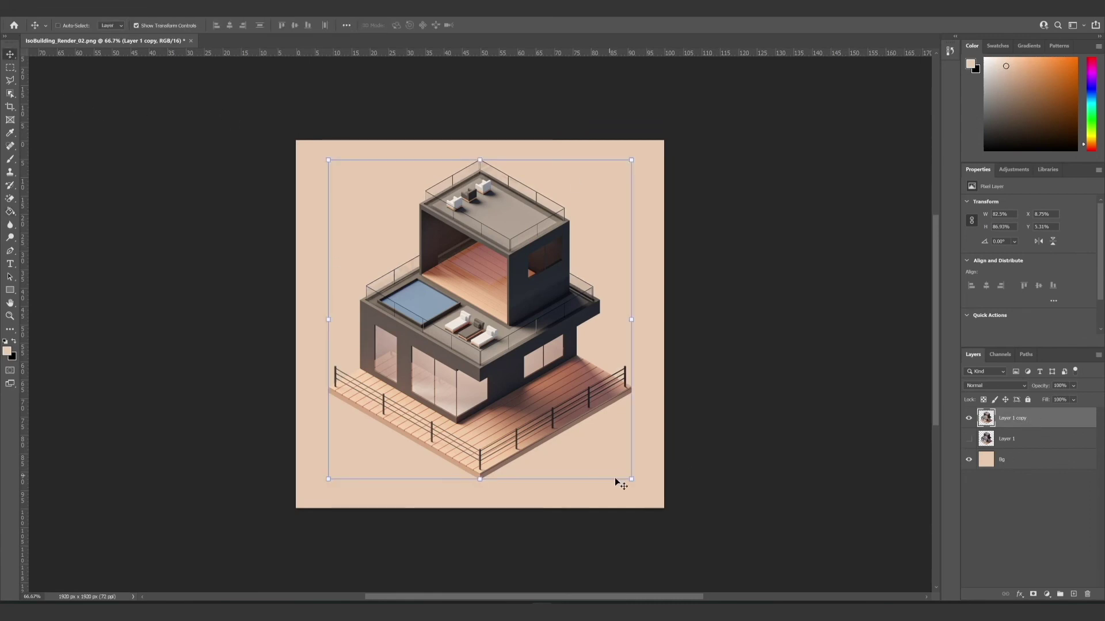
drag(632, 479, 610, 464)
key(Return)
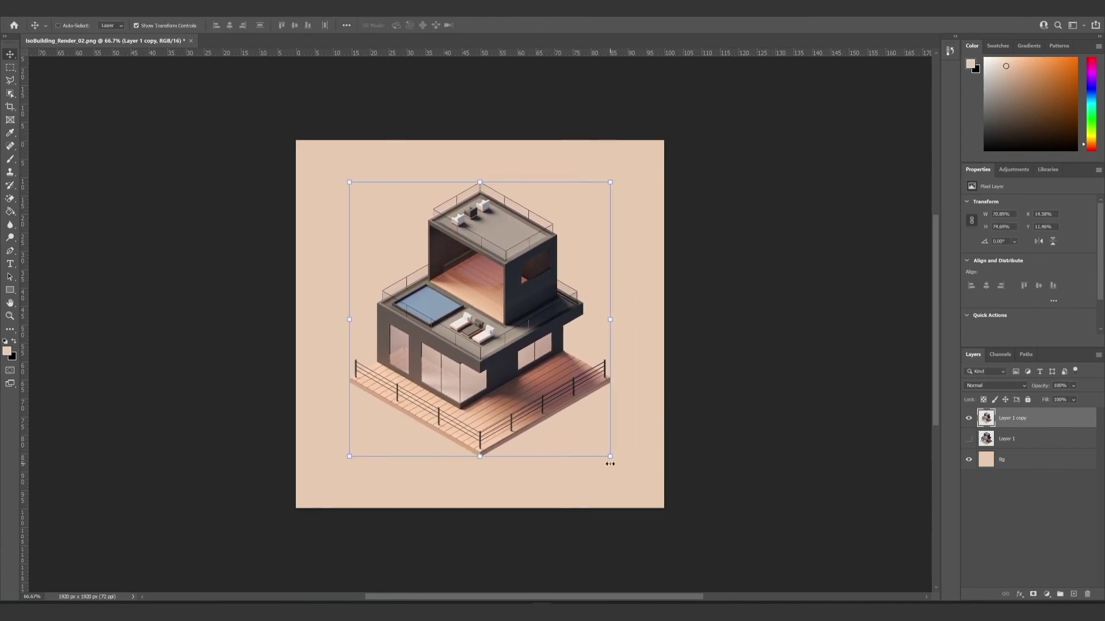
click(1024, 473)
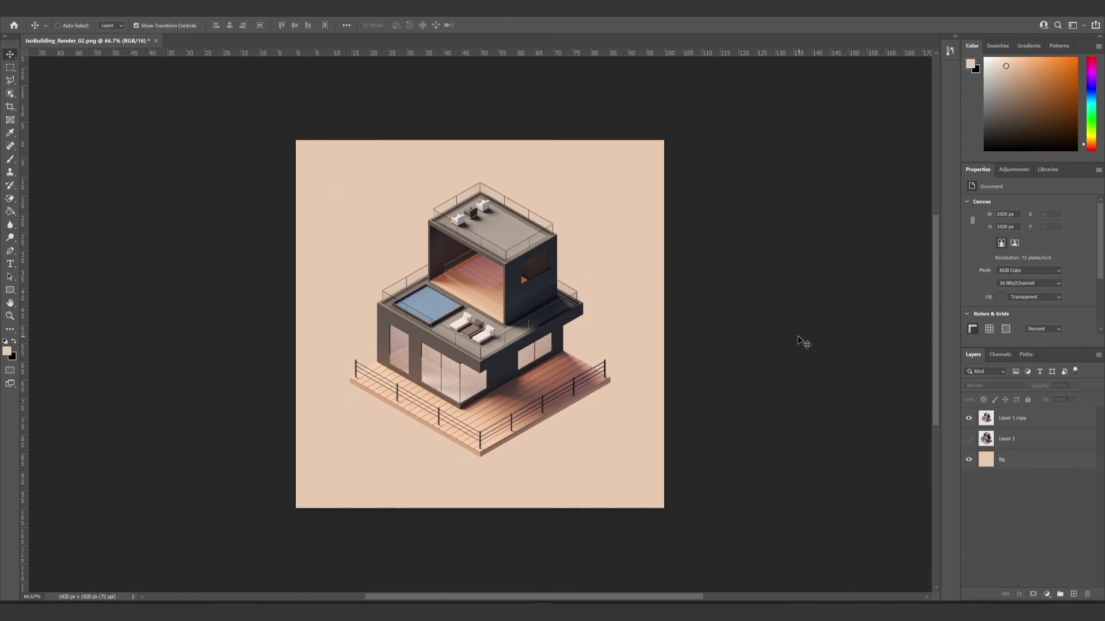
click(1029, 426)
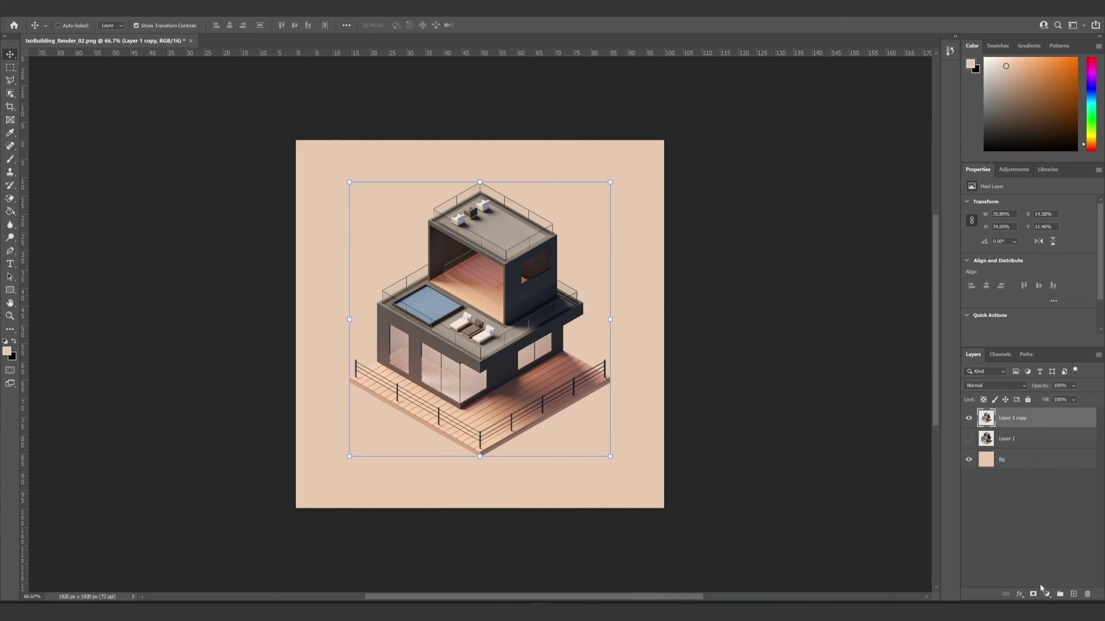
Step: Add a Color Lookup adjustment layer using 3Strip.look and toggle it to compare the warmer tint
click(1047, 594)
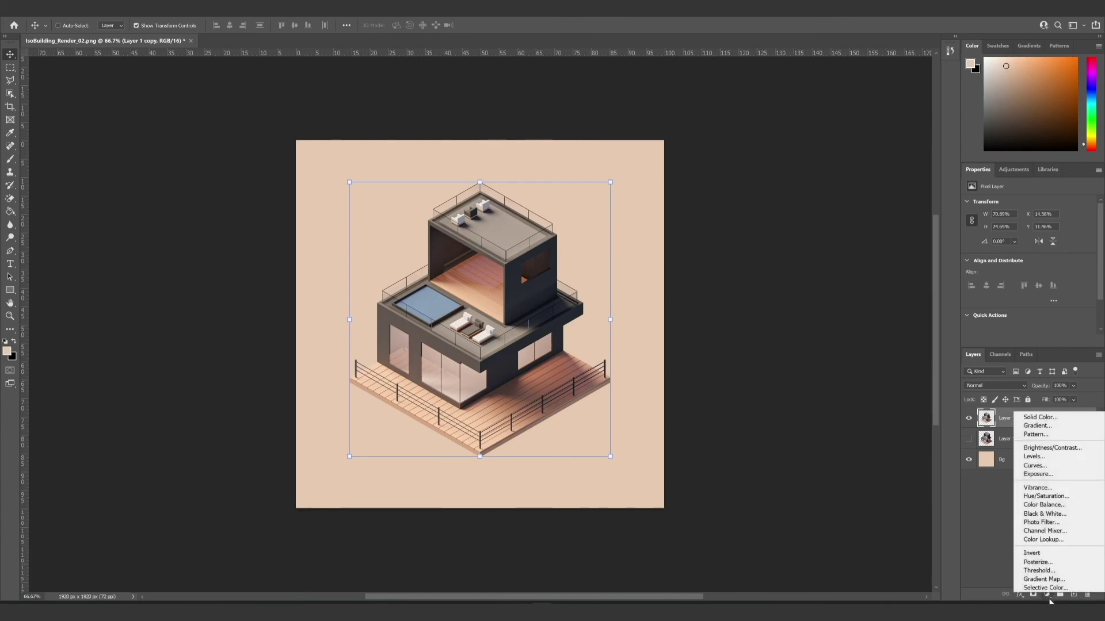
click(1044, 540)
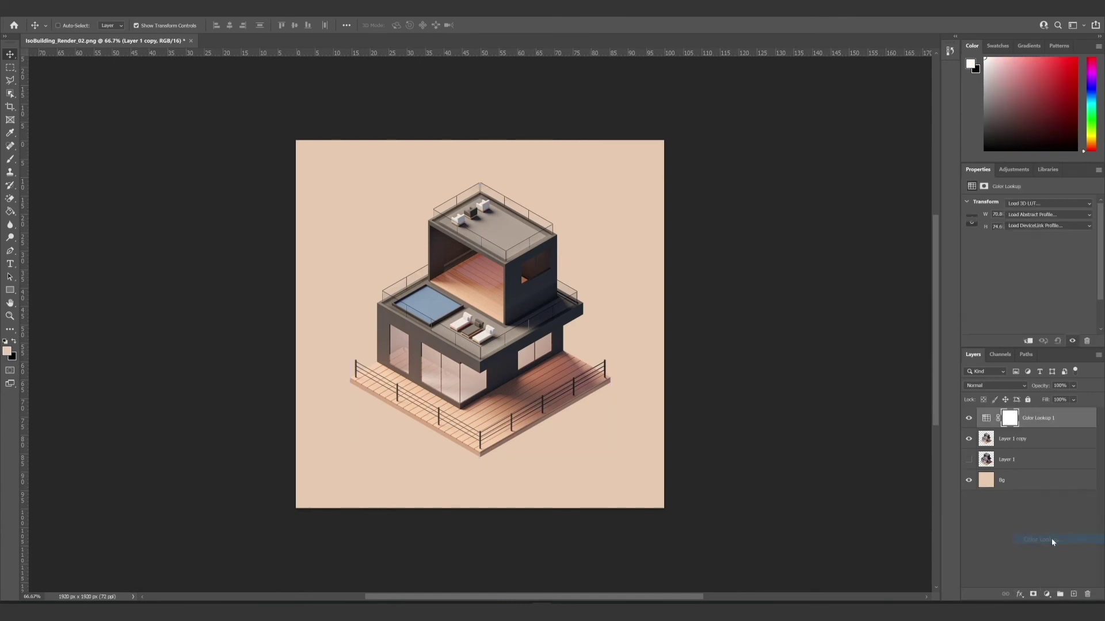
click(1034, 206)
click(1016, 242)
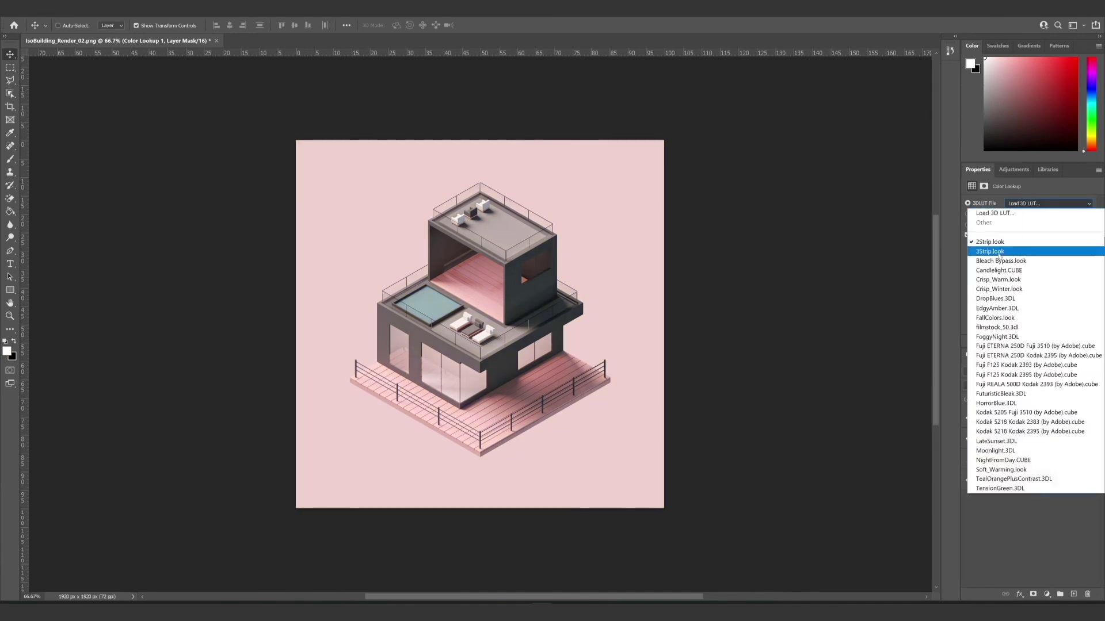
click(989, 251)
click(969, 418)
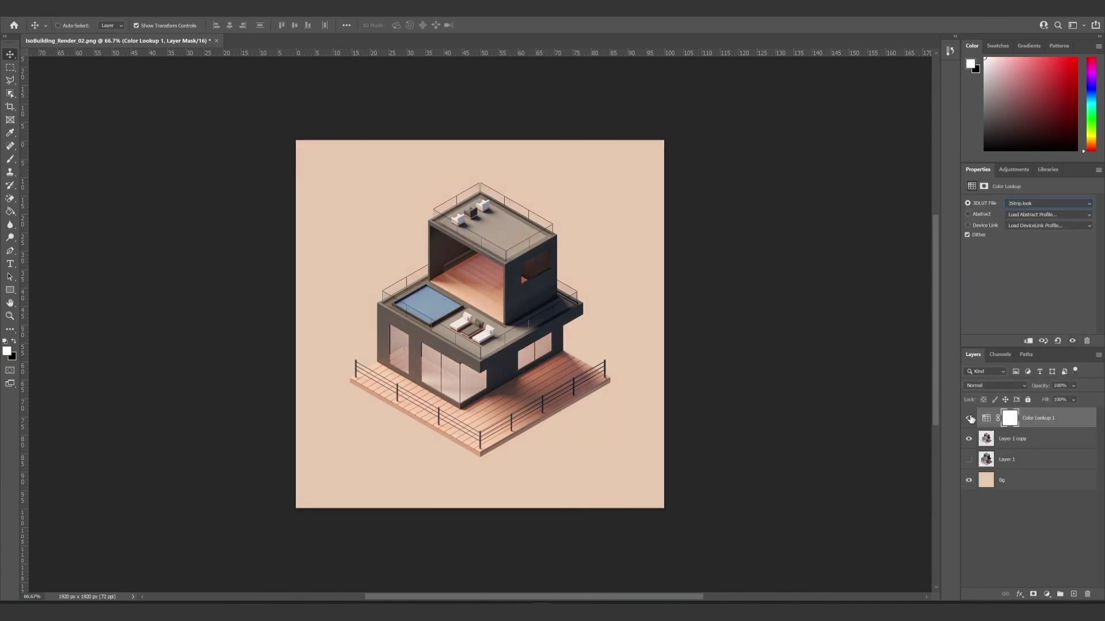
click(969, 418)
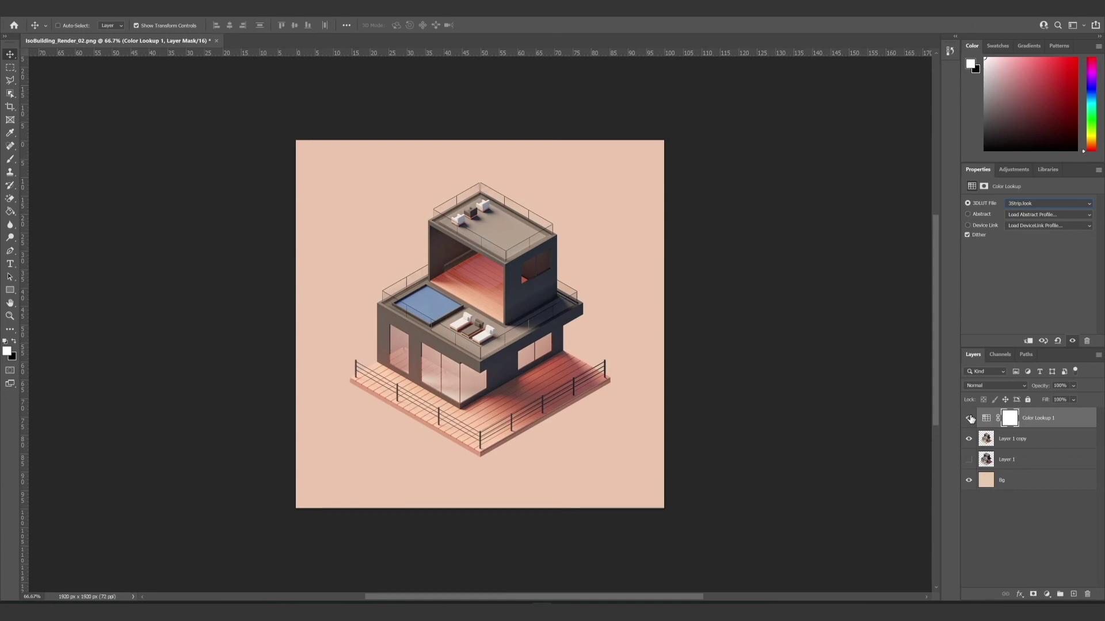
click(1014, 517)
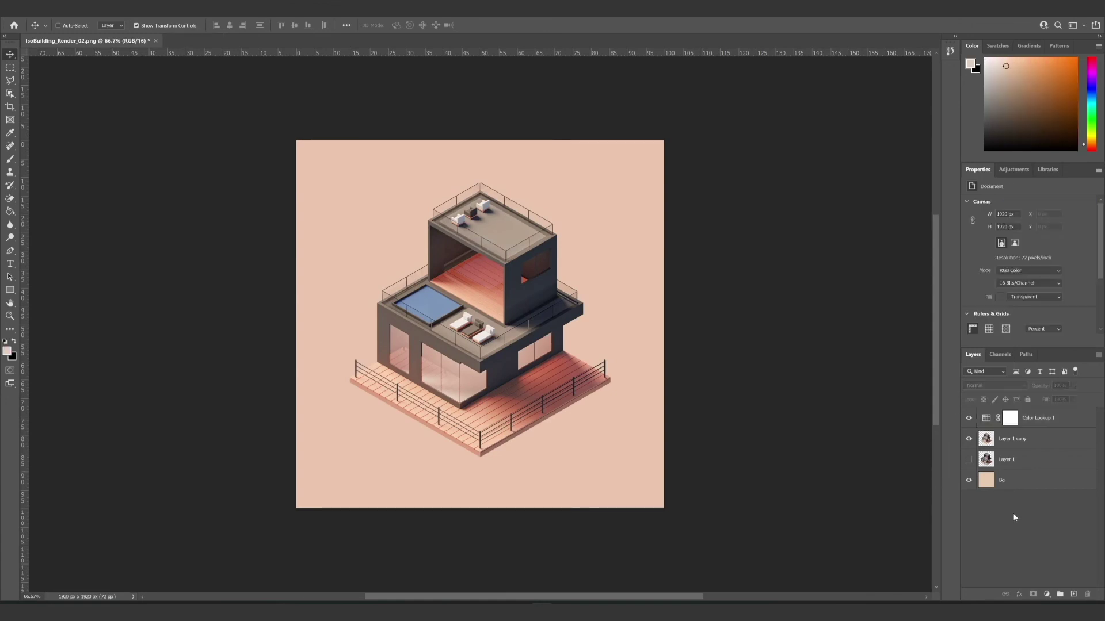